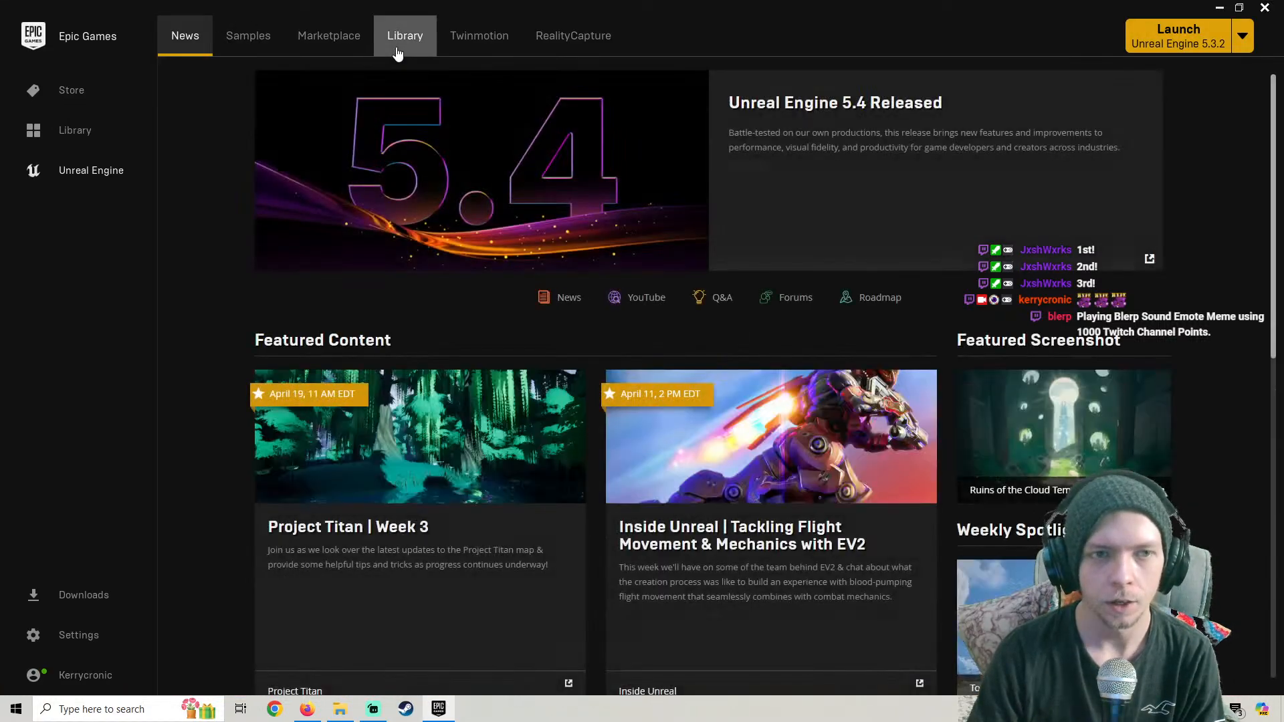
Open the StAgnesAsylum project from the Unreal Engine library
left_click(398, 54)
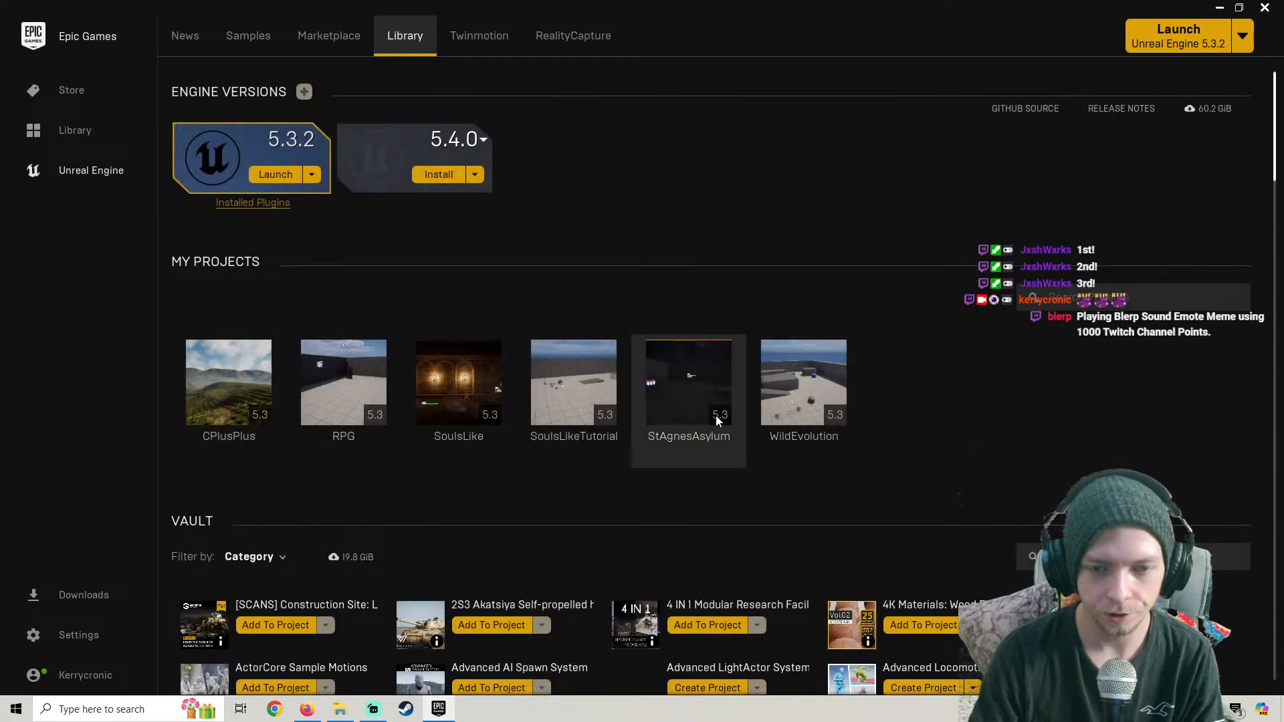
mouse_move(701, 390)
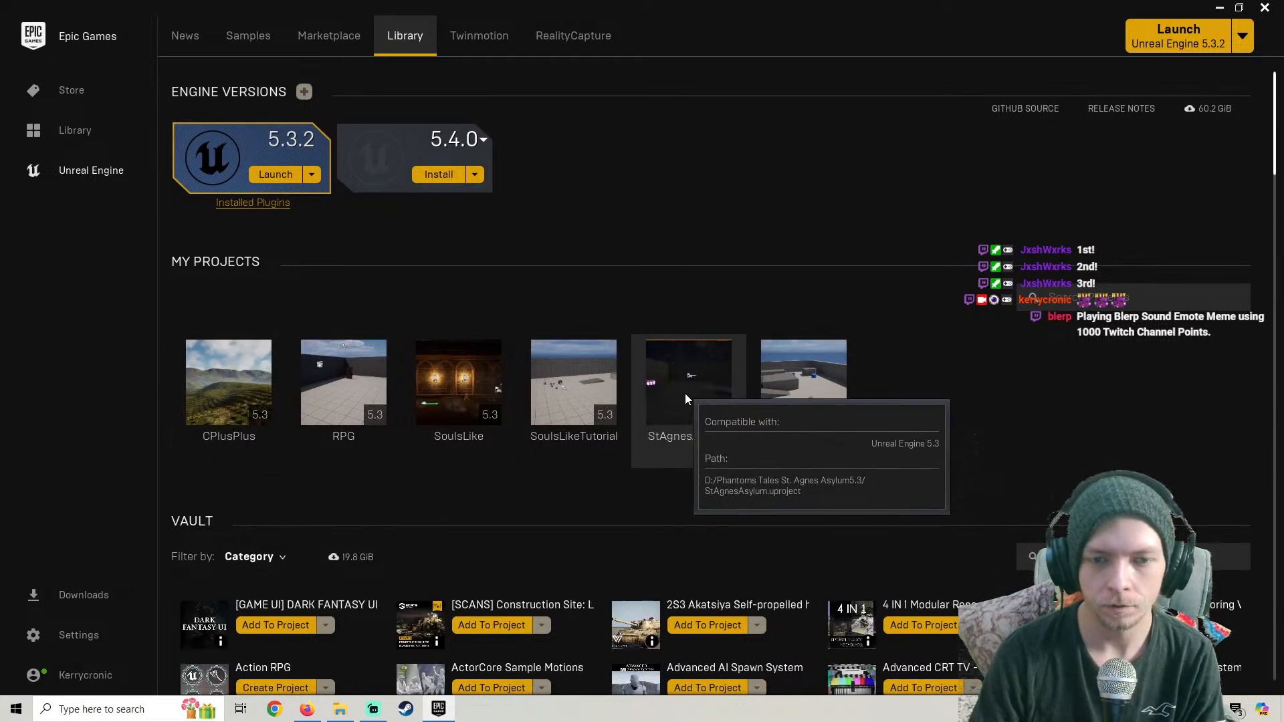
double_click(685, 397)
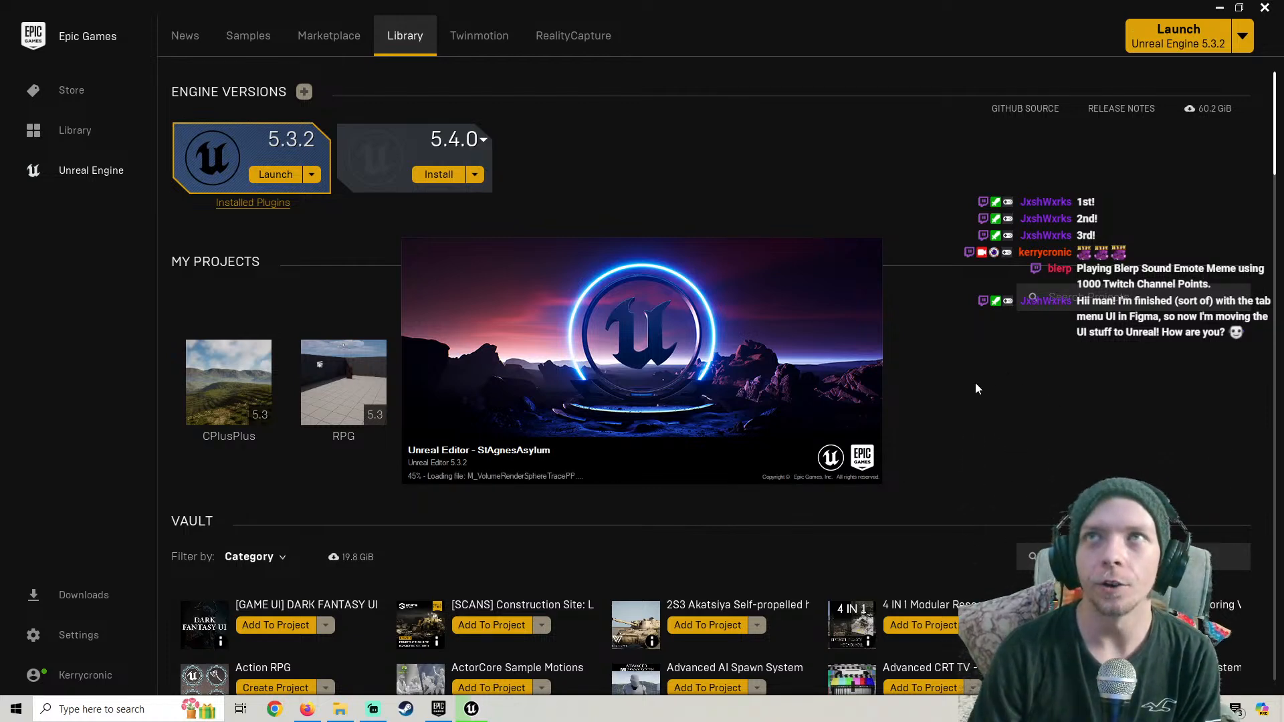
Switch to Firefox, play the Kena: Bridge Of Spirits track at a slightly lower volume, and close the Potion Shop video
left_click(307, 709)
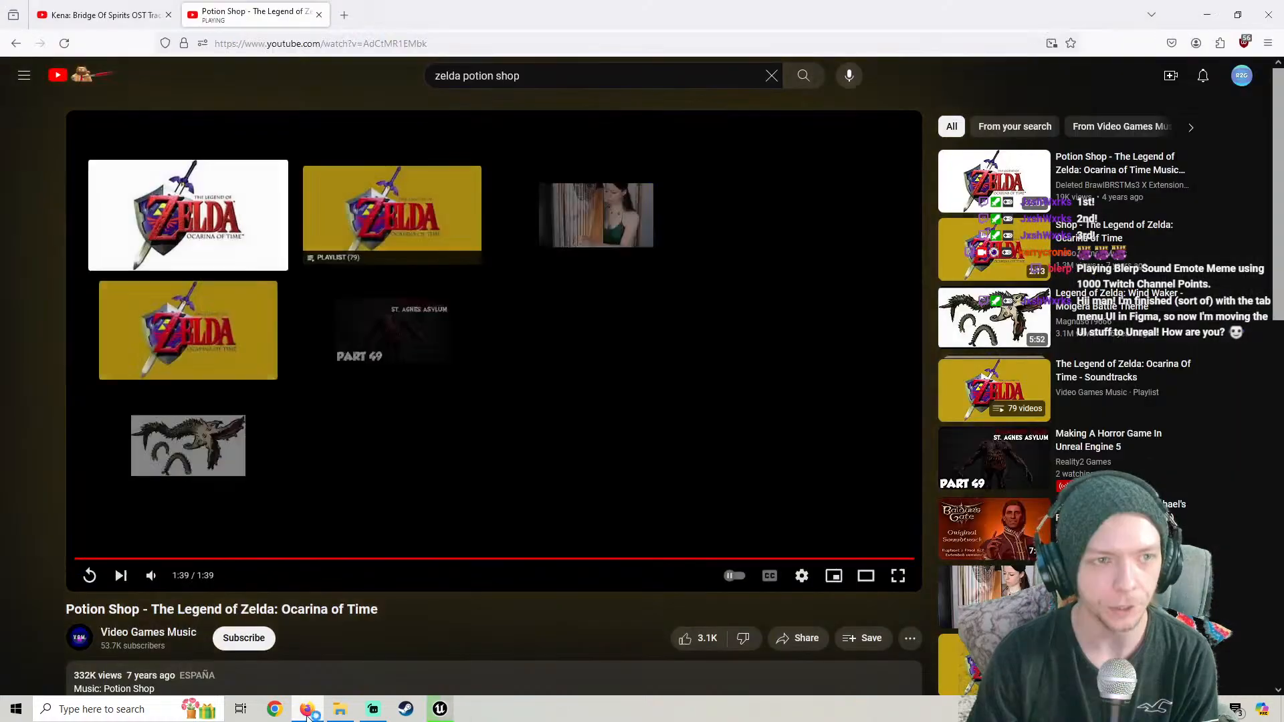
left_click(100, 15)
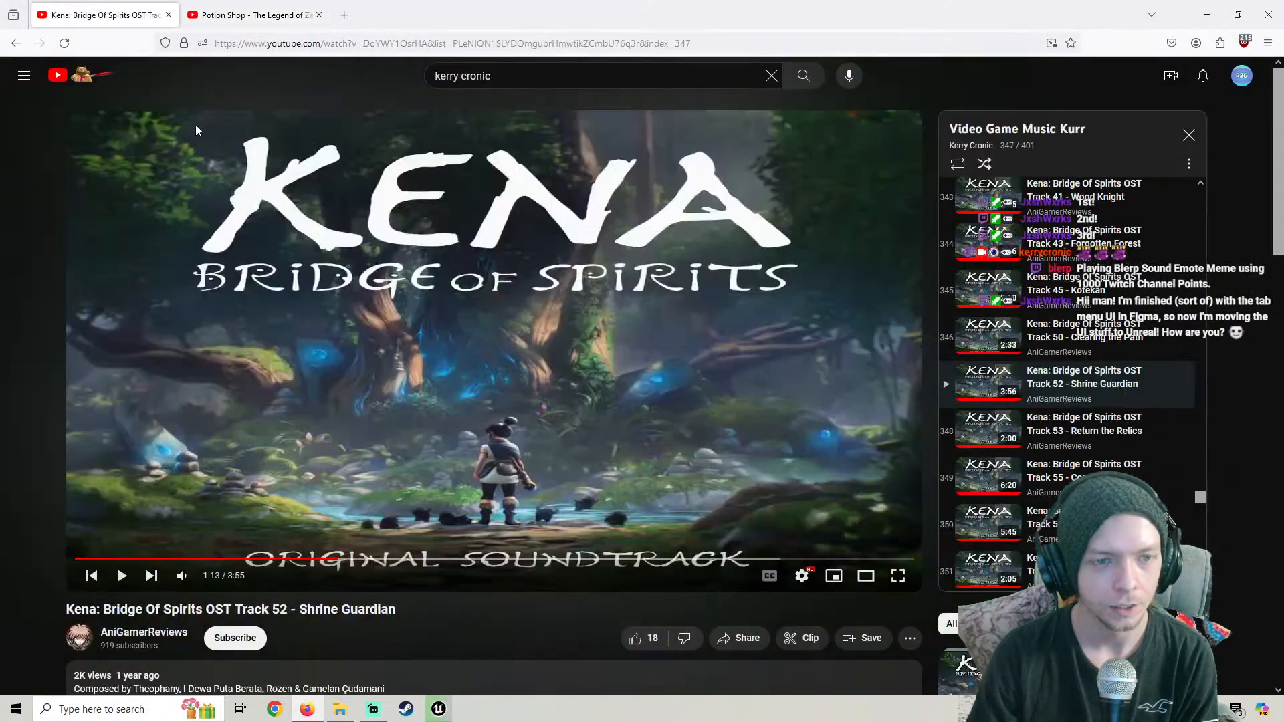
left_click(313, 316)
left_click(319, 15)
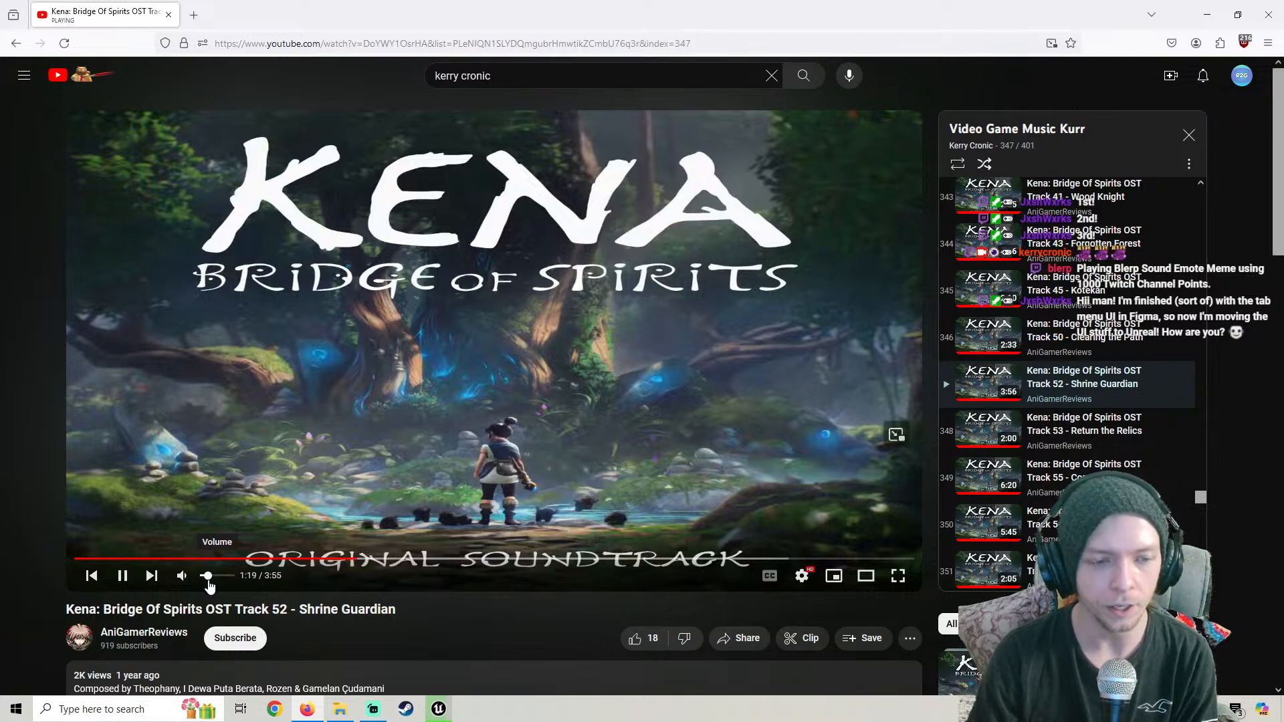
left_click_drag(208, 581, 205, 583)
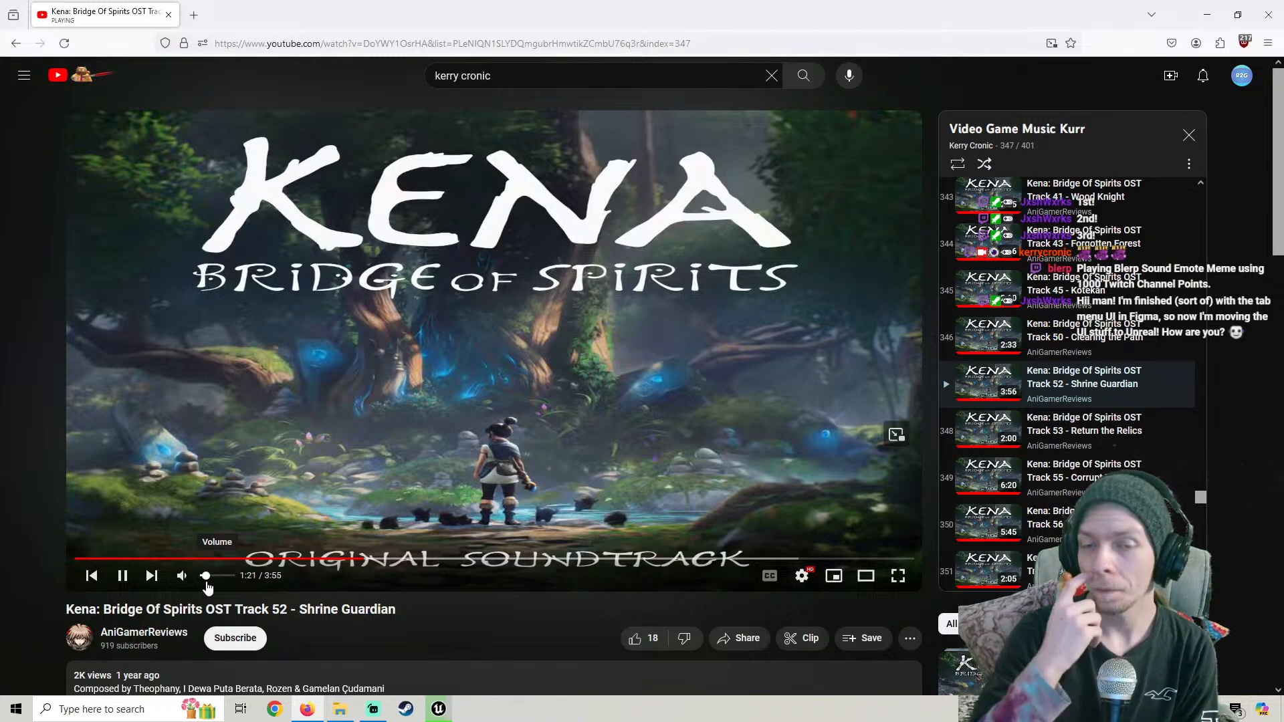
Switch to the Unreal Editor and open the project folder ThirdPerson/Blueprints/AI/Enemies/AI
left_click(440, 709)
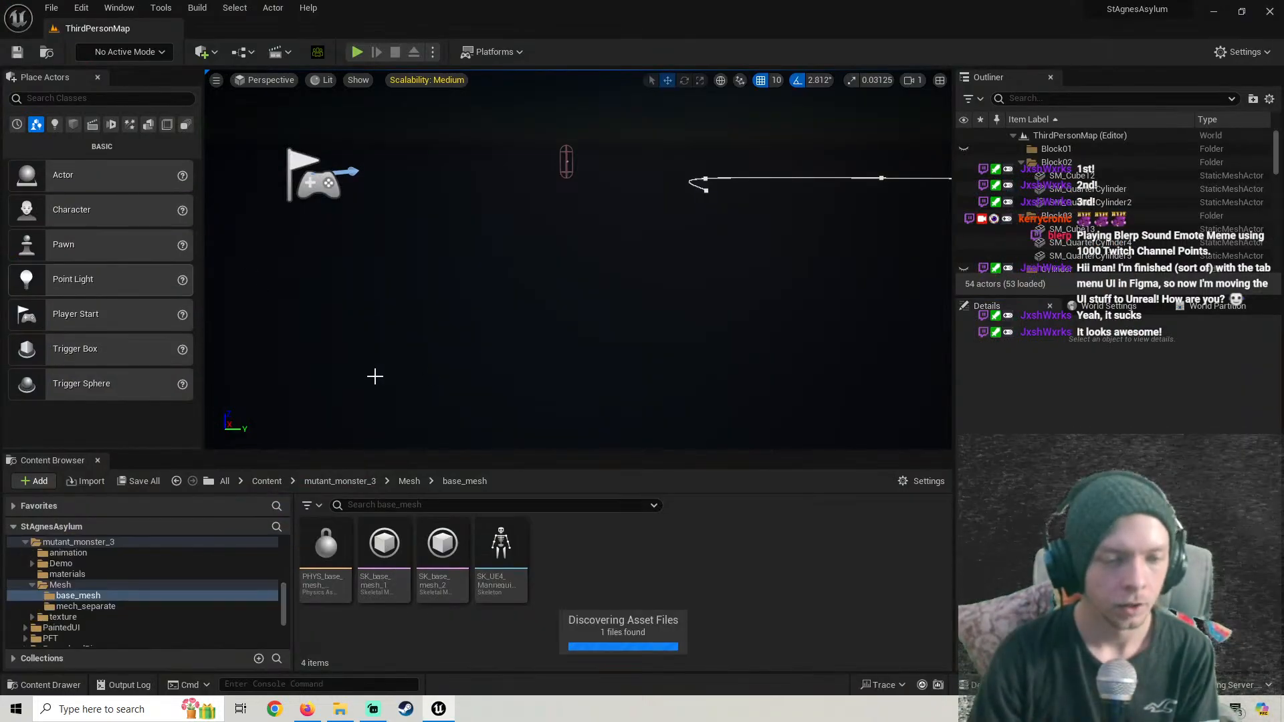
right_click_drag(495, 362, 343, 329)
scroll(71, 564, "up", 3)
left_click(25, 608)
scroll(92, 596, "down", 5)
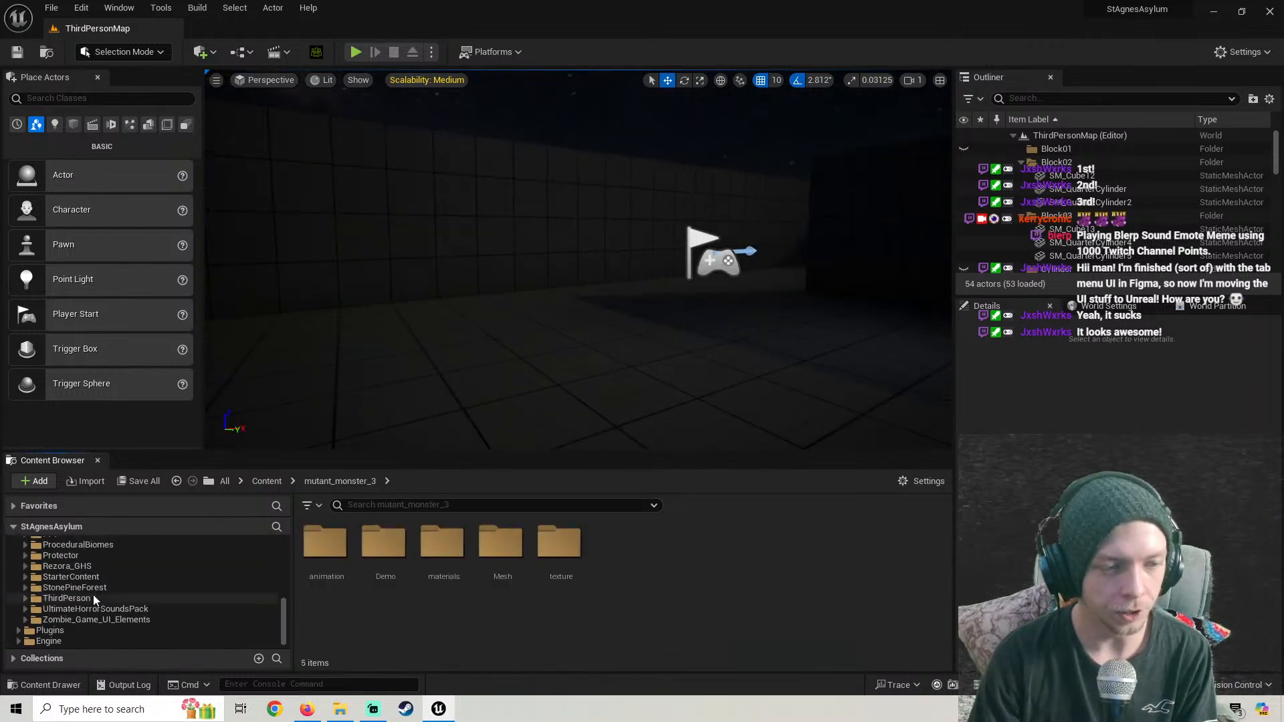
left_click(97, 598)
double_click(392, 549)
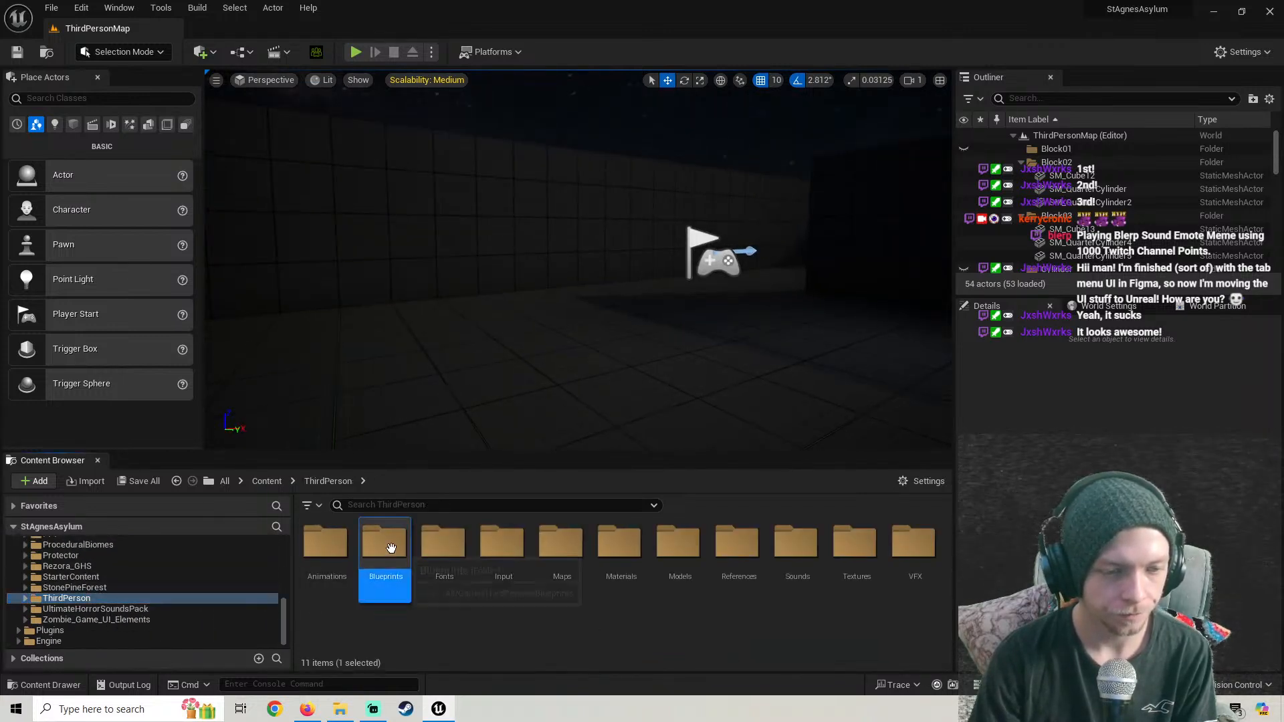
double_click(326, 543)
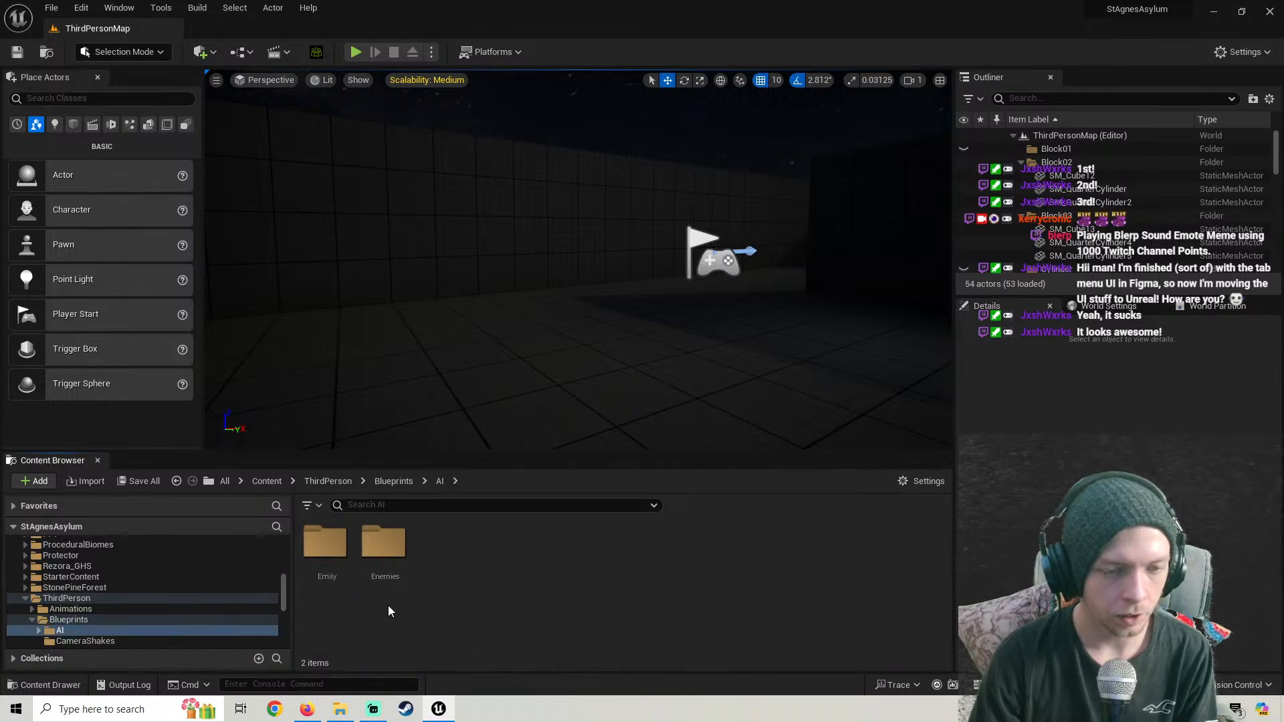
double_click(383, 543)
double_click(325, 543)
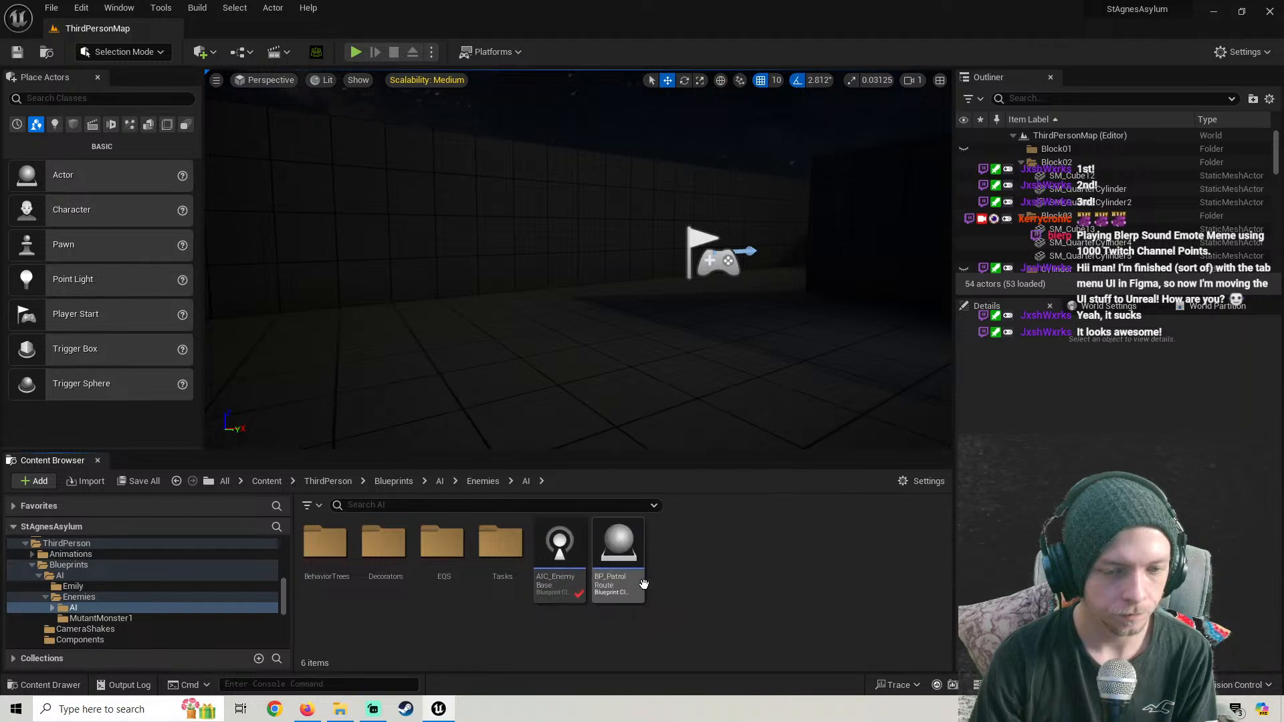
left_click(613, 593)
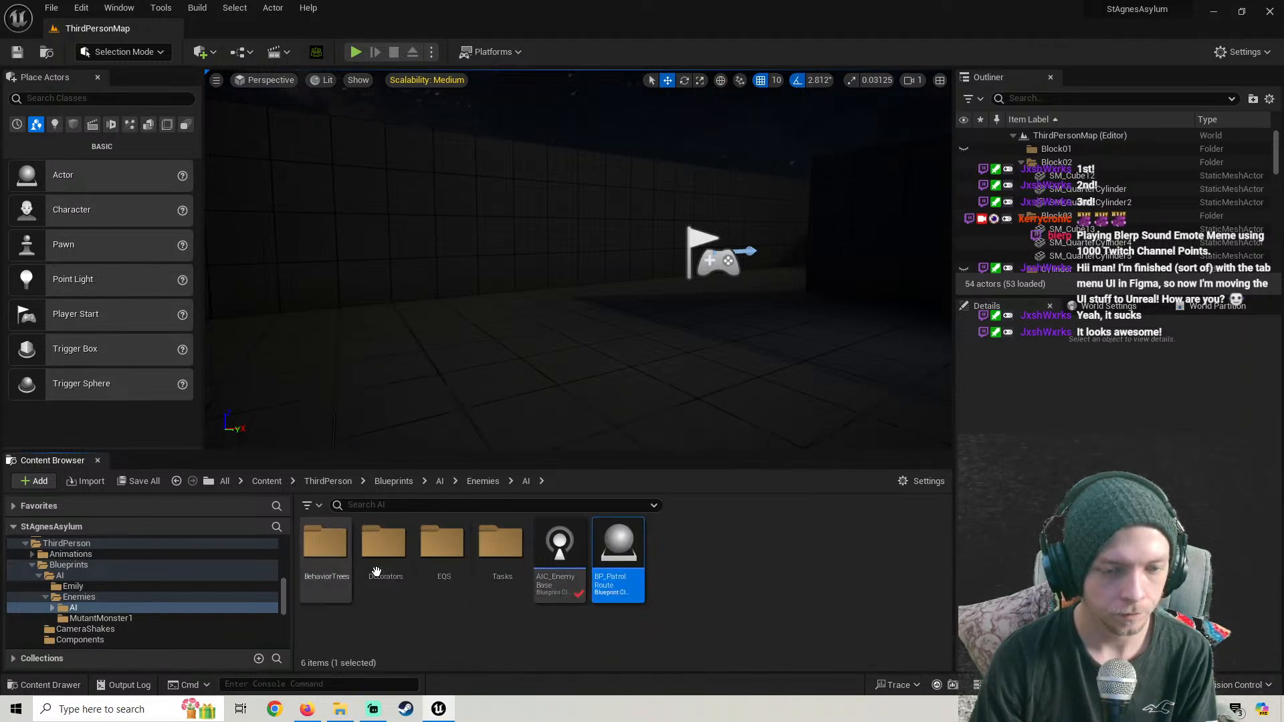
double_click(500, 558)
left_click(326, 575)
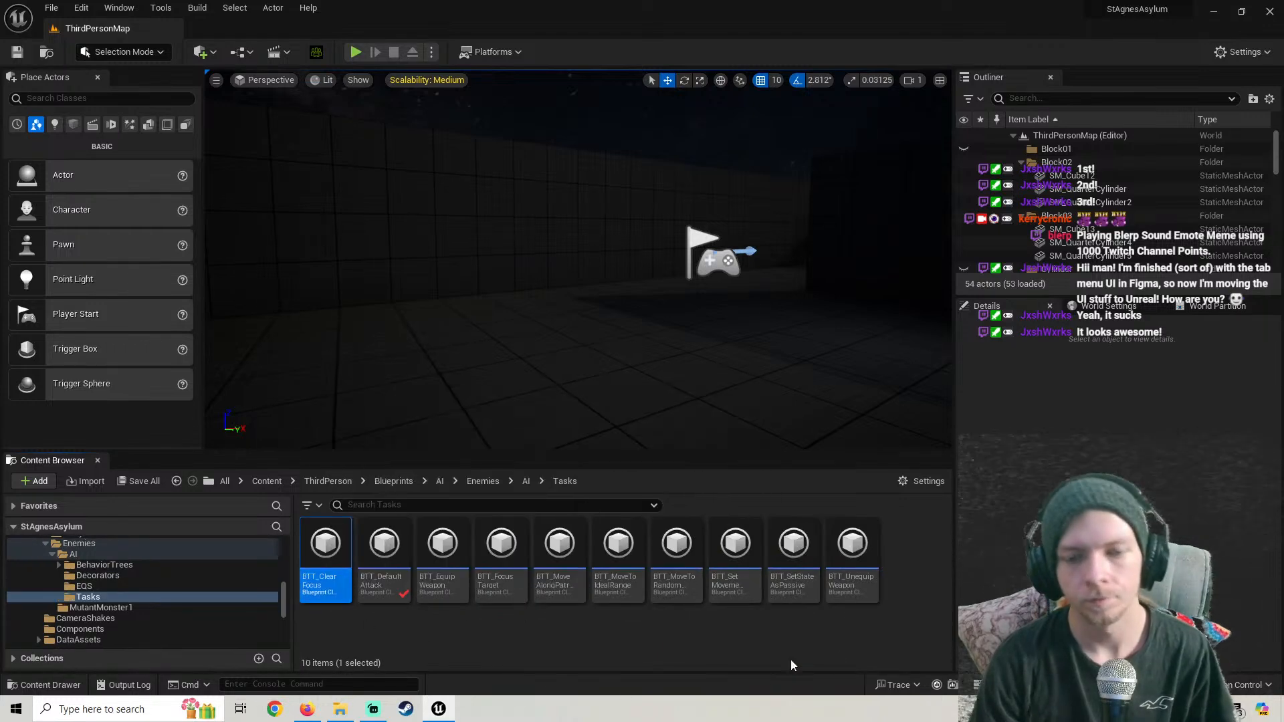
left_click(842, 594, "shift")
key("Delete")
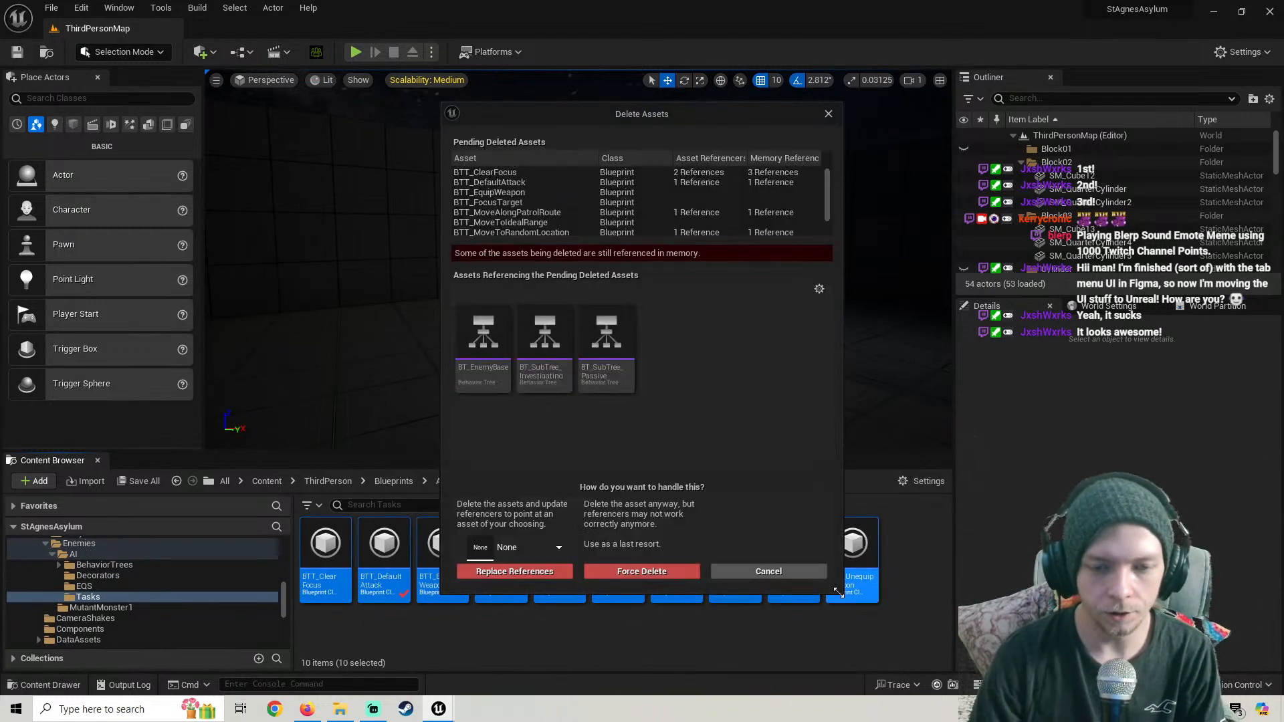
left_click(781, 574)
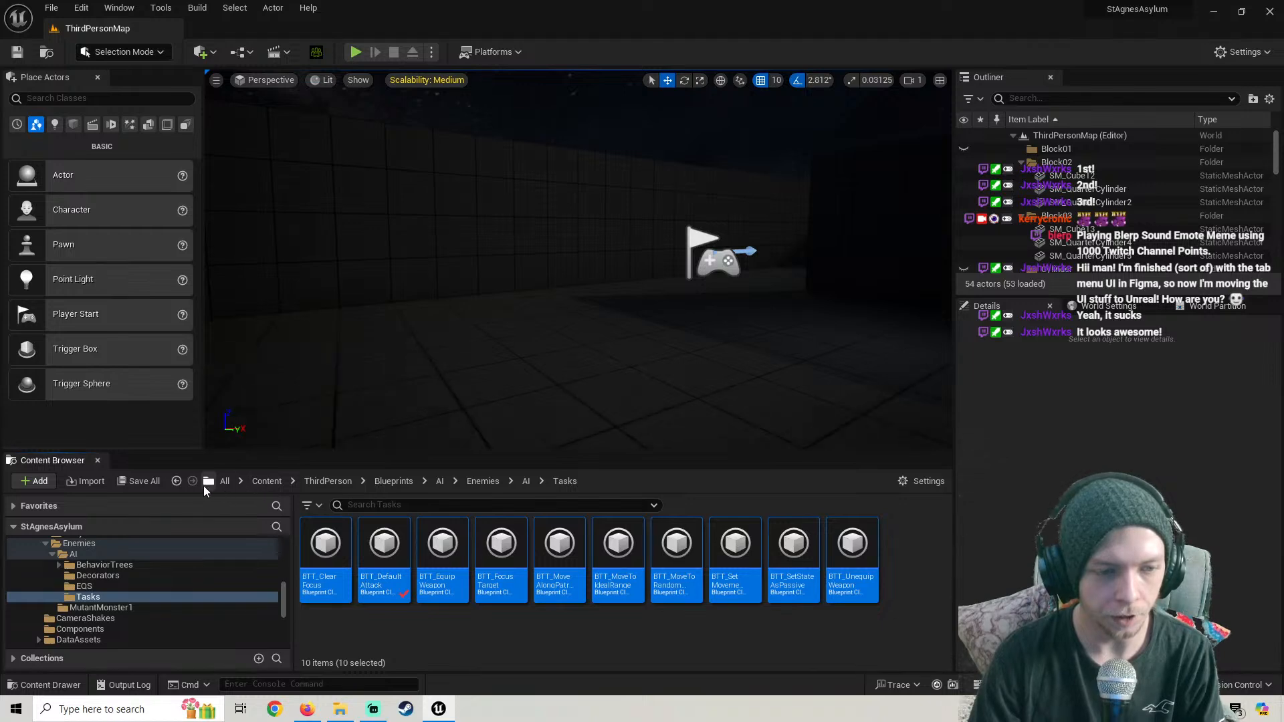
left_click(178, 482)
Force delete the two behavior trees in BehaviorTrees/Subtrees together with the BT_EnemyBase tree that references them
double_click(325, 543)
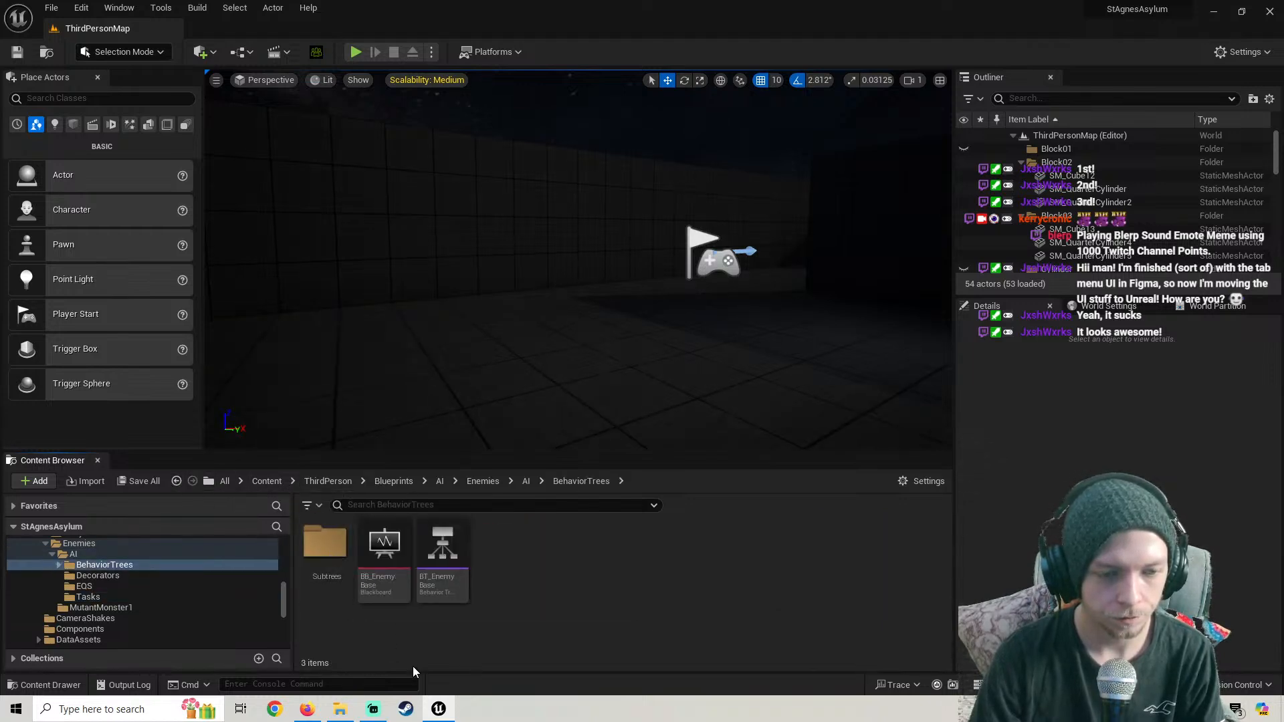
double_click(325, 543)
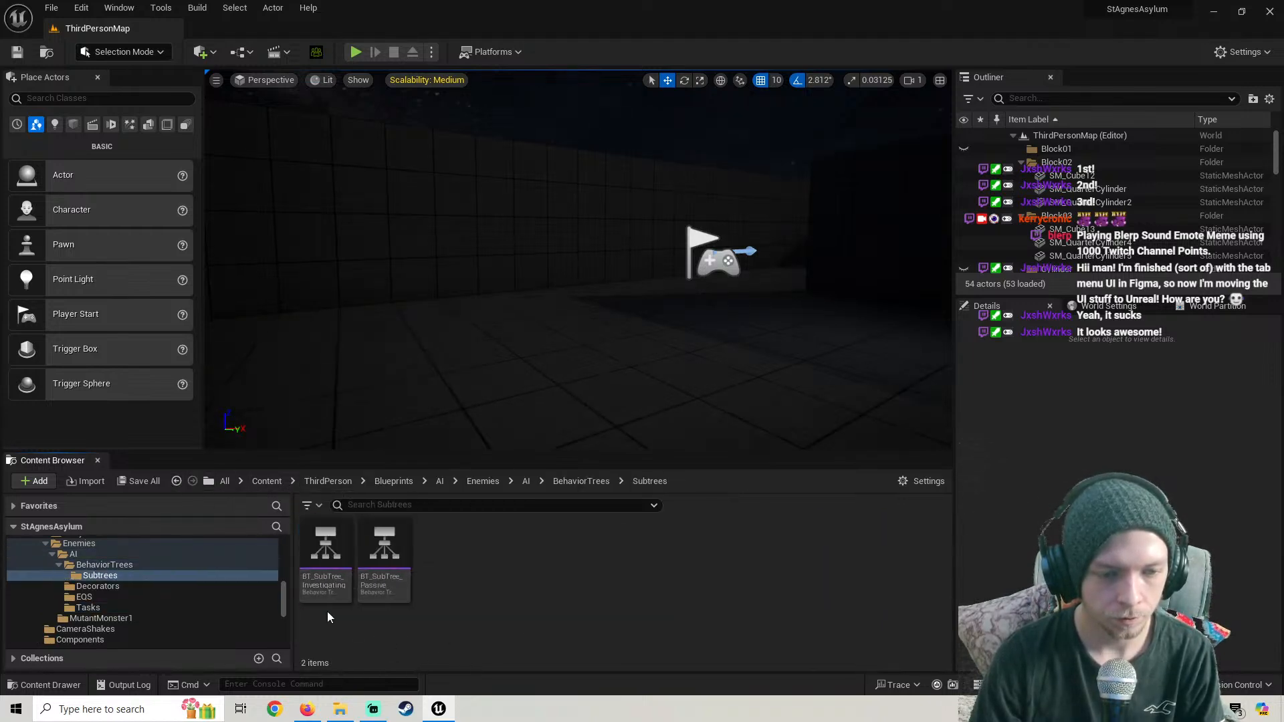
left_click_drag(327, 611, 410, 591)
key("Delete")
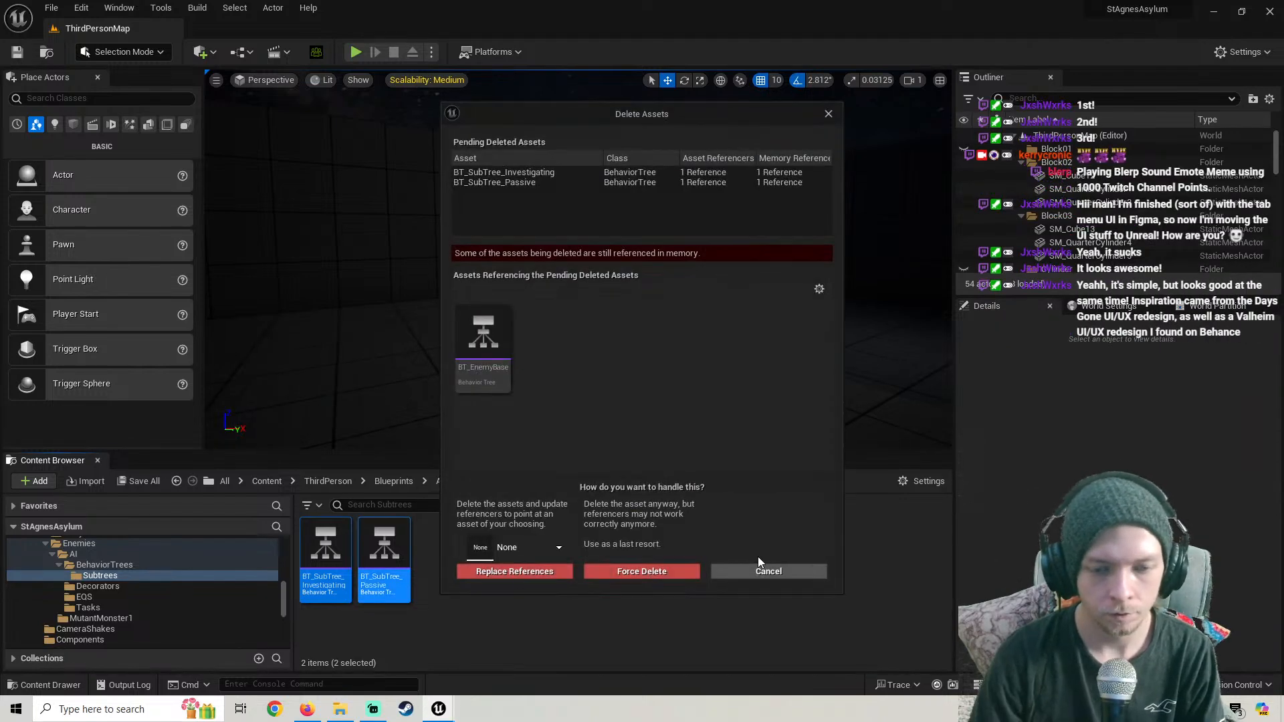
right_click(510, 378)
left_click(559, 390)
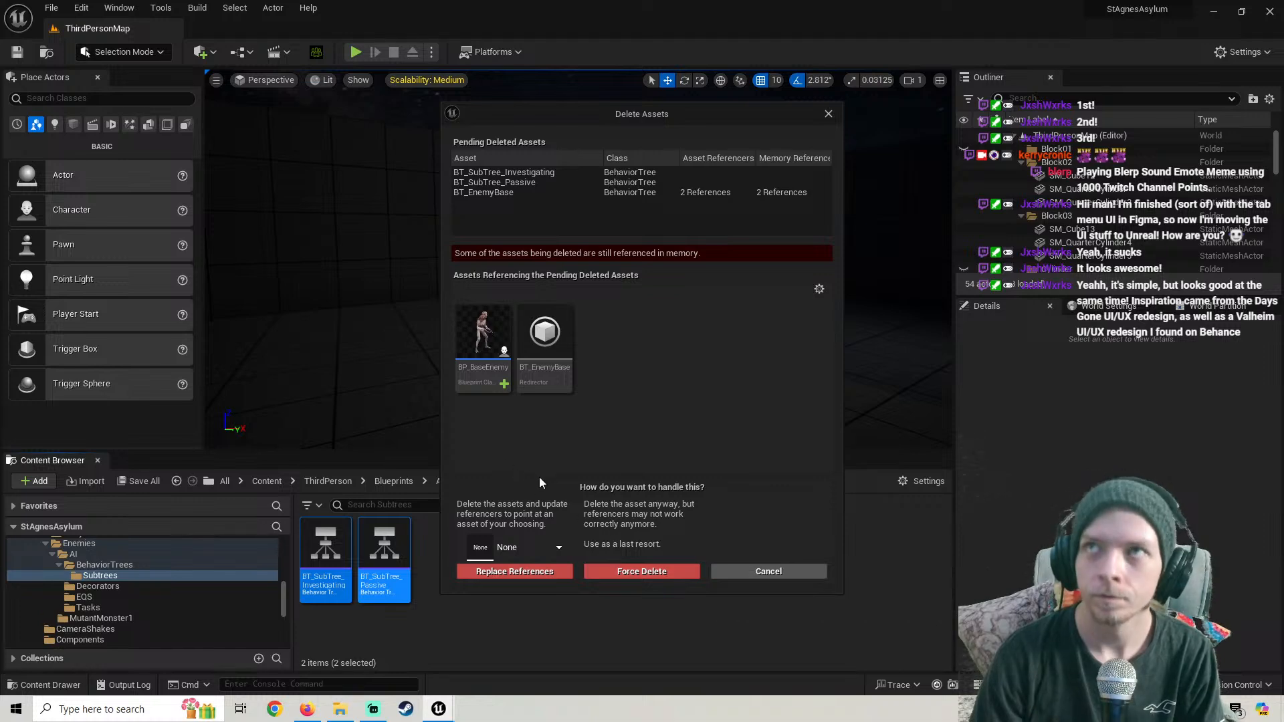
left_click(642, 571)
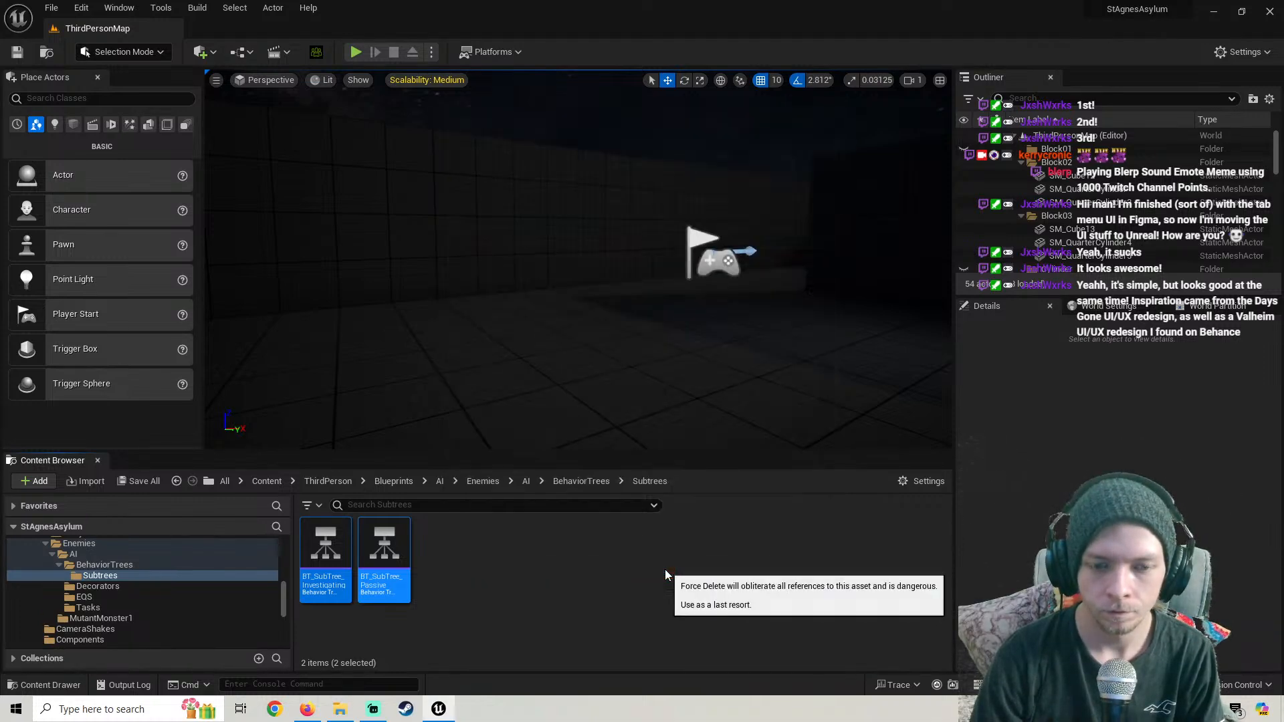
Force delete the BB_EnemyBase blackboard from the enemy AI's BehaviorTrees folder
left_click(175, 482)
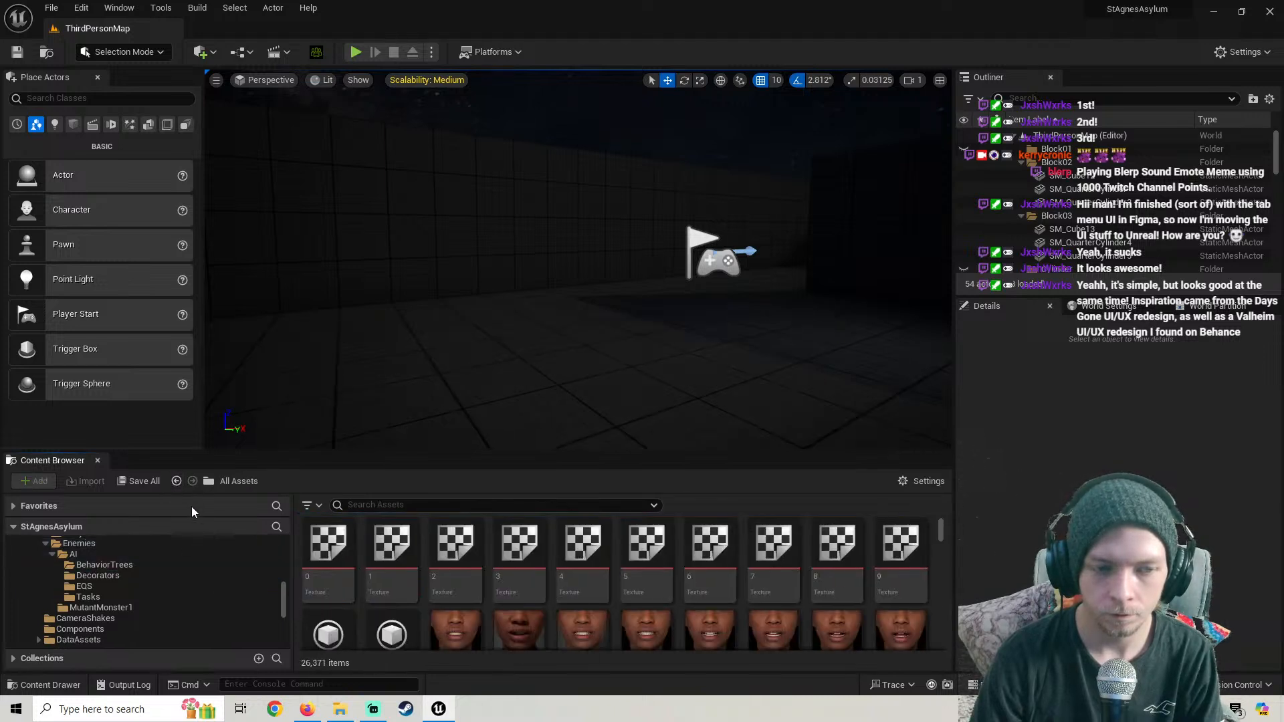
scroll(81, 616, "up", 2)
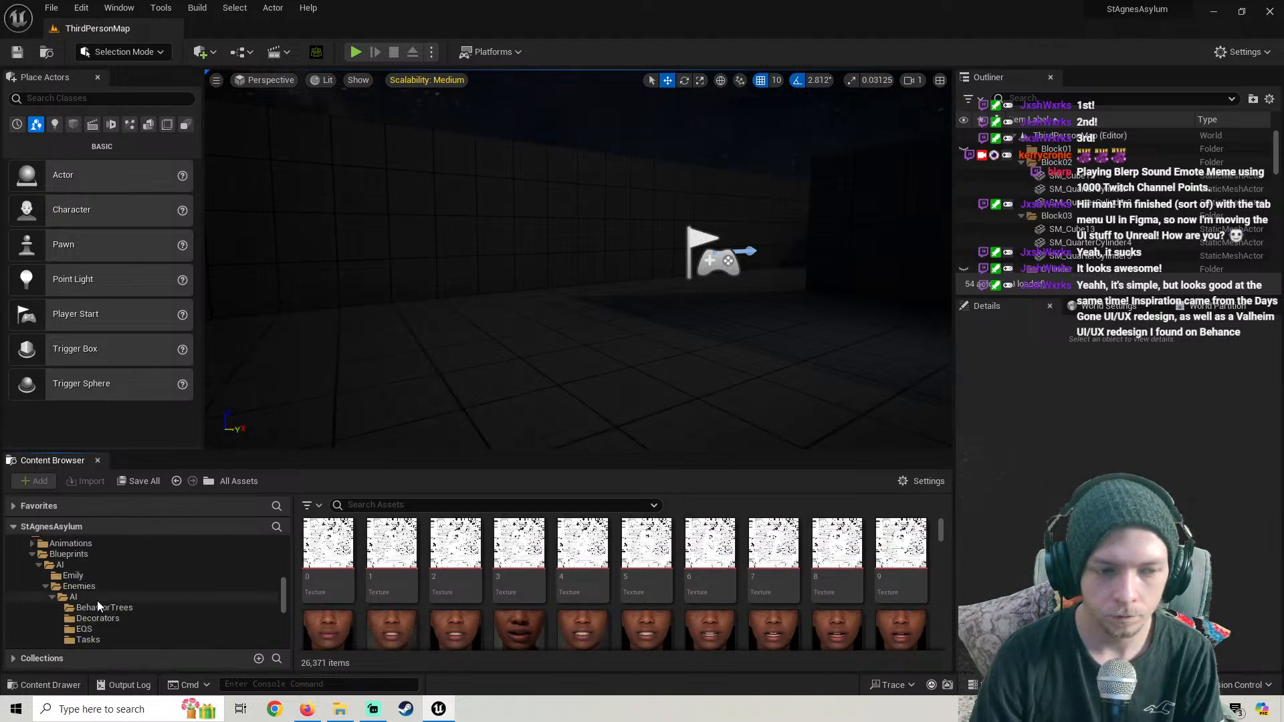
left_click(98, 600)
double_click(326, 555)
left_click(325, 558)
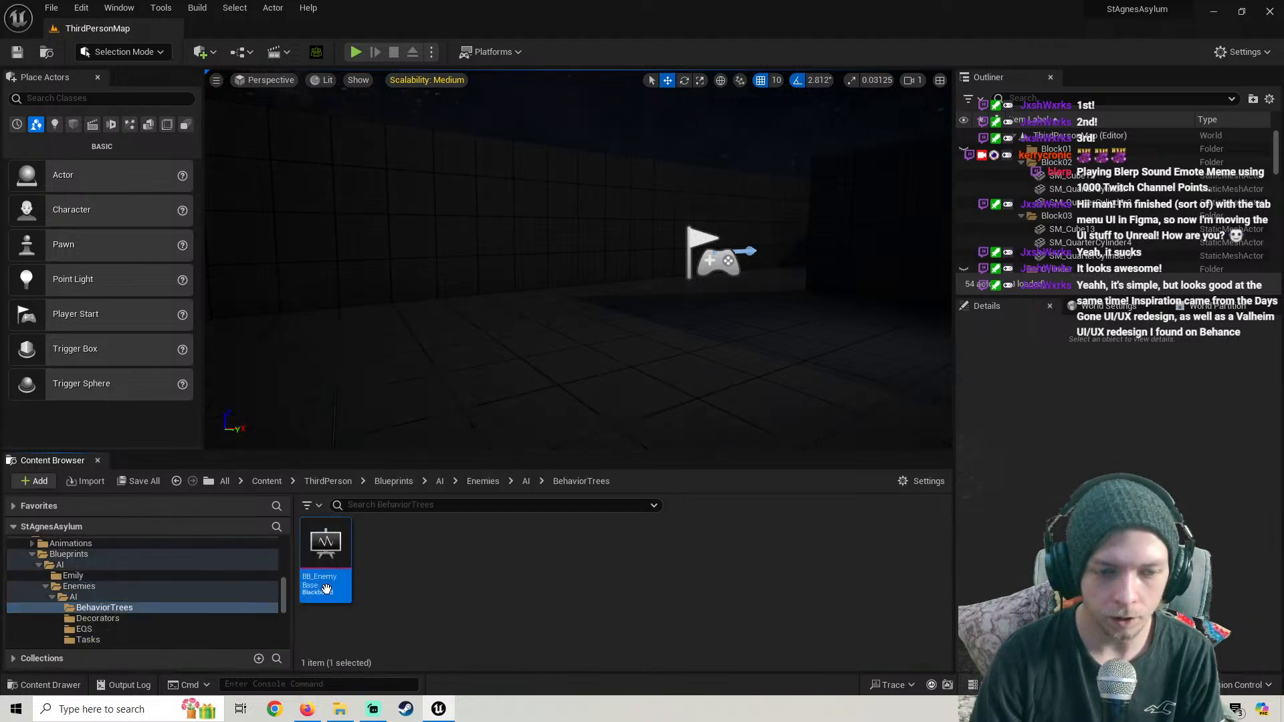
key("Delete")
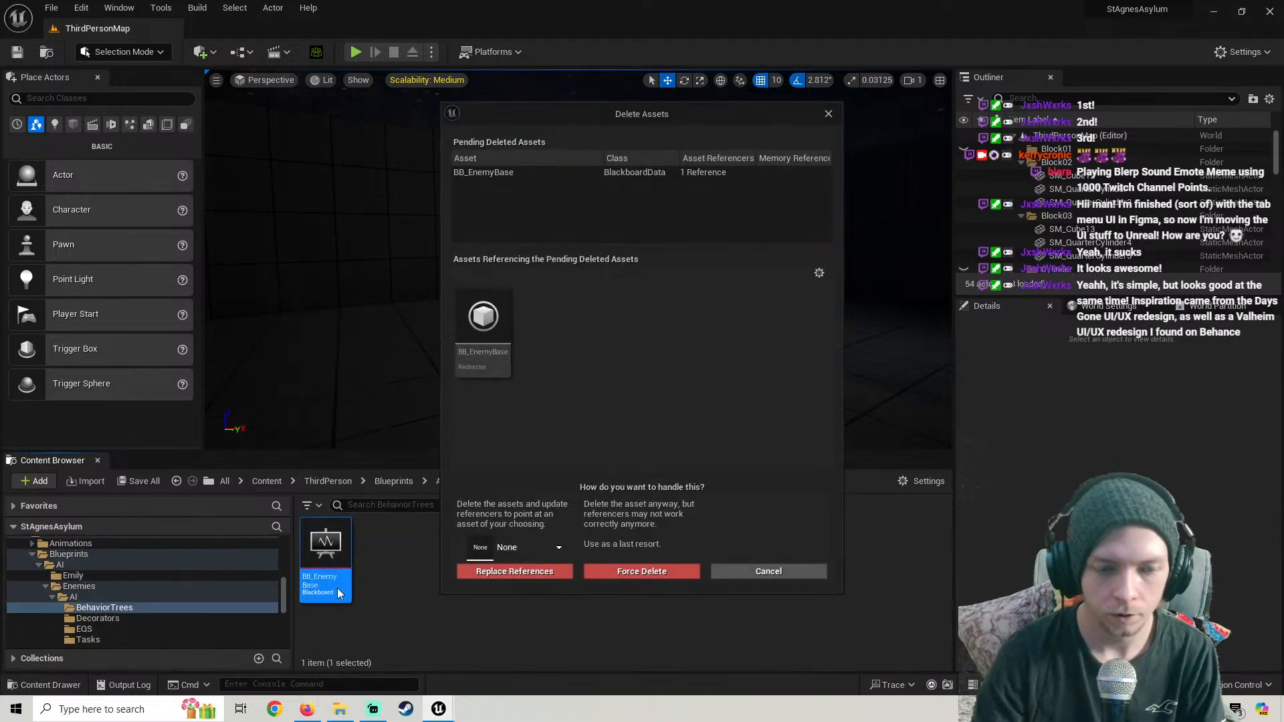
left_click(661, 573)
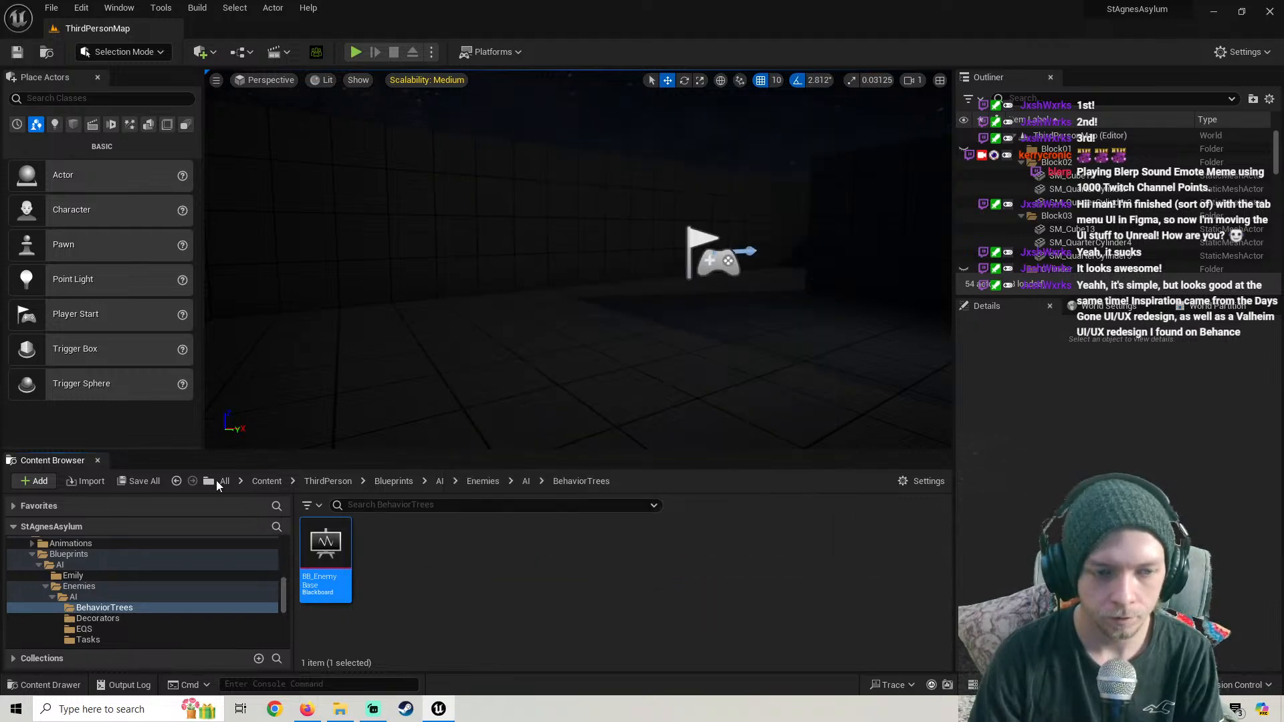
Force delete all the assets in the enemy AI's EQS folder, from EQS_Context_AttackTarget through EQS_TestingPawn
left_click(178, 483)
left_click(179, 483)
left_click(179, 482)
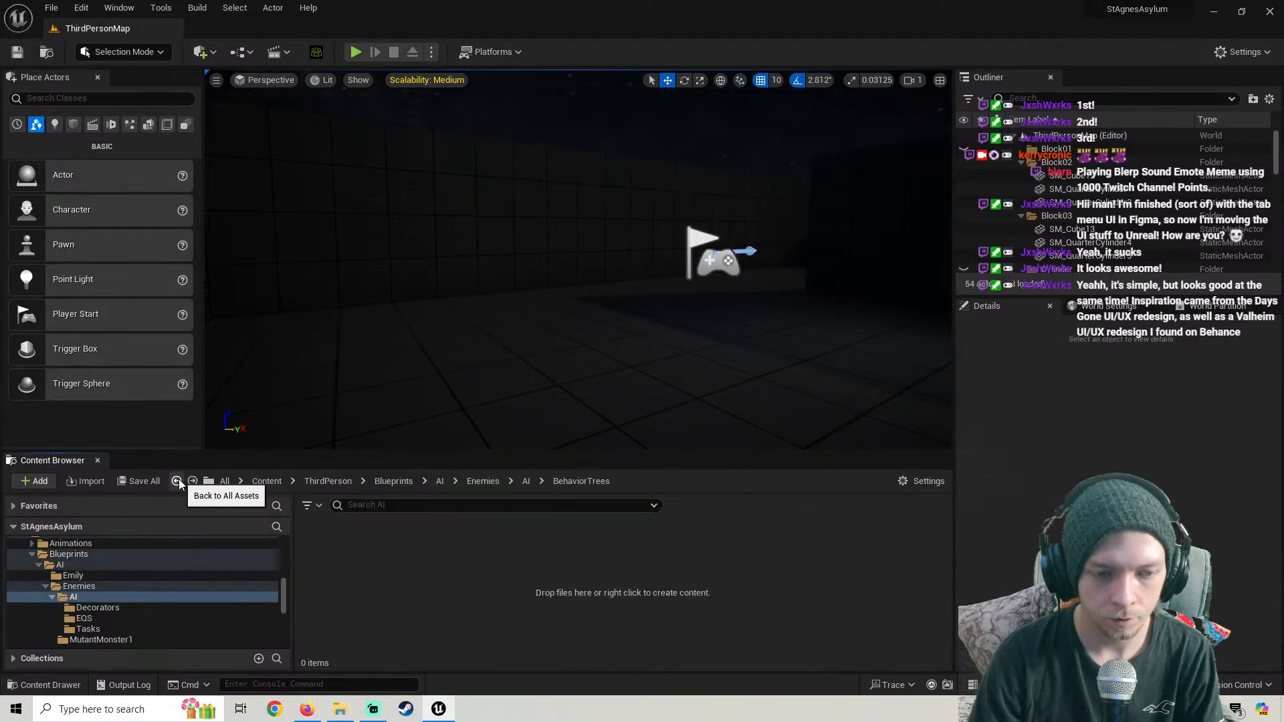
left_click(179, 481)
left_click(115, 586)
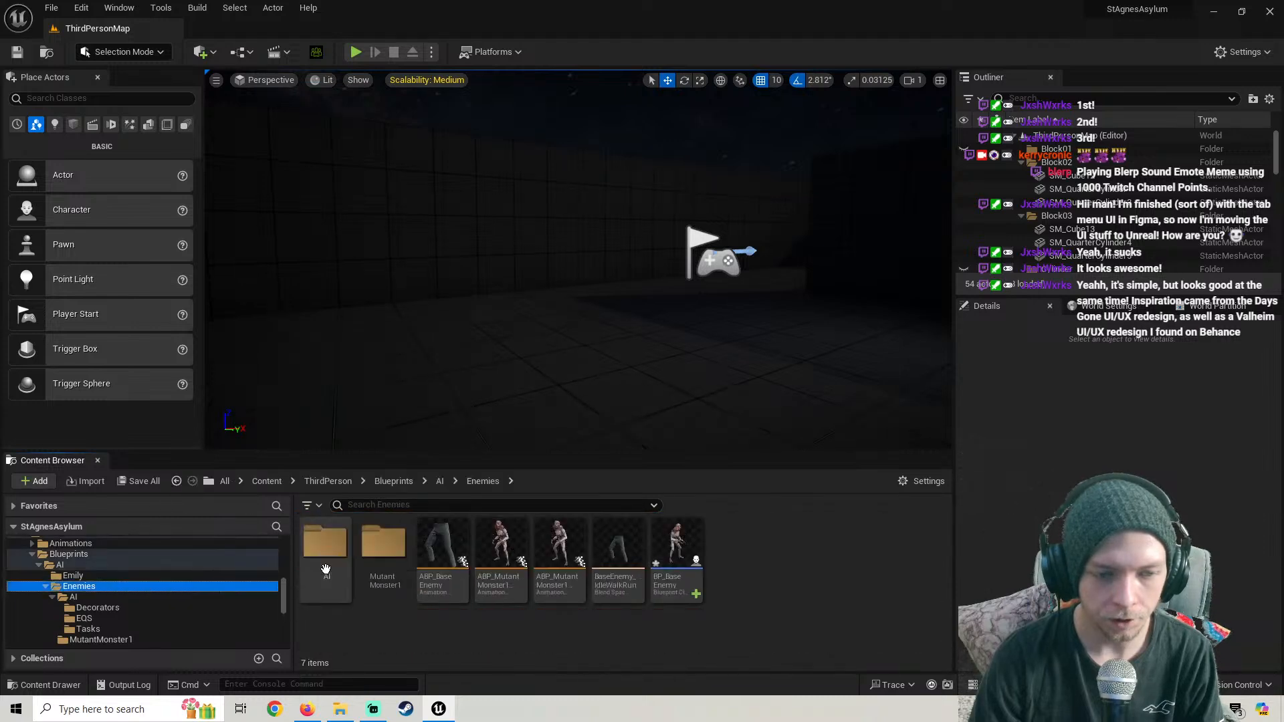
double_click(325, 543)
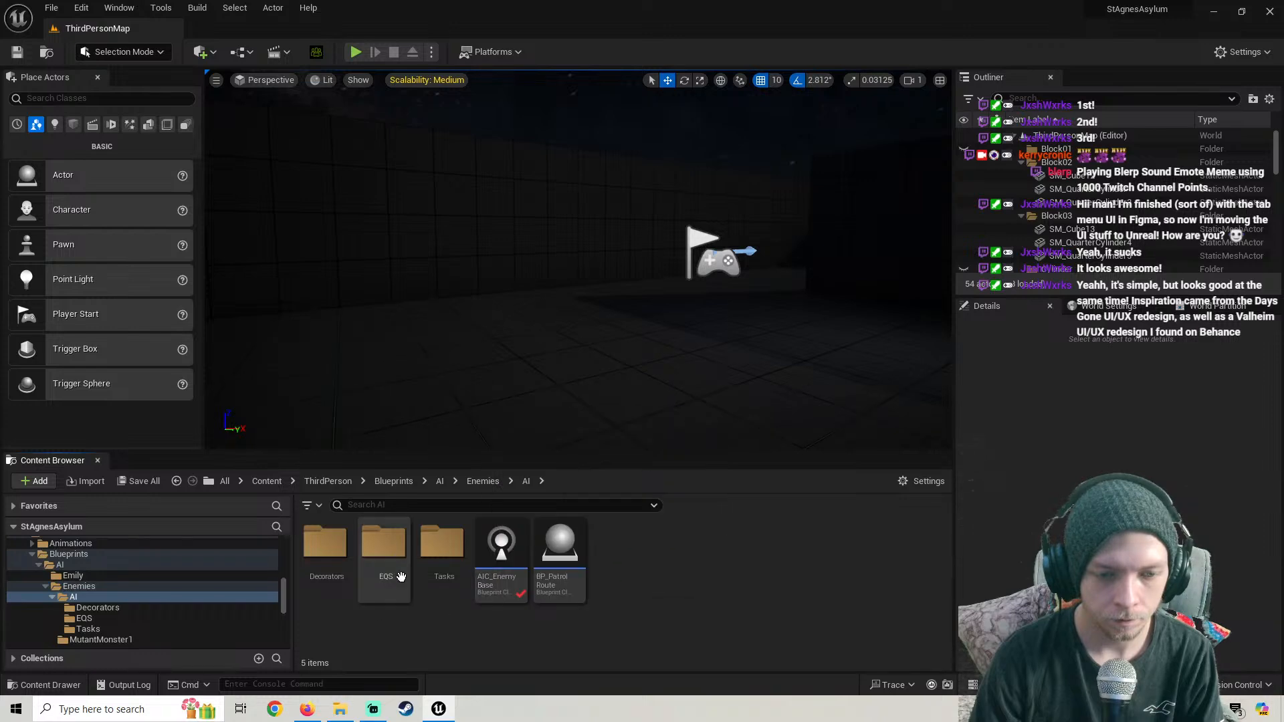
double_click(381, 562)
left_click(562, 578, "shift")
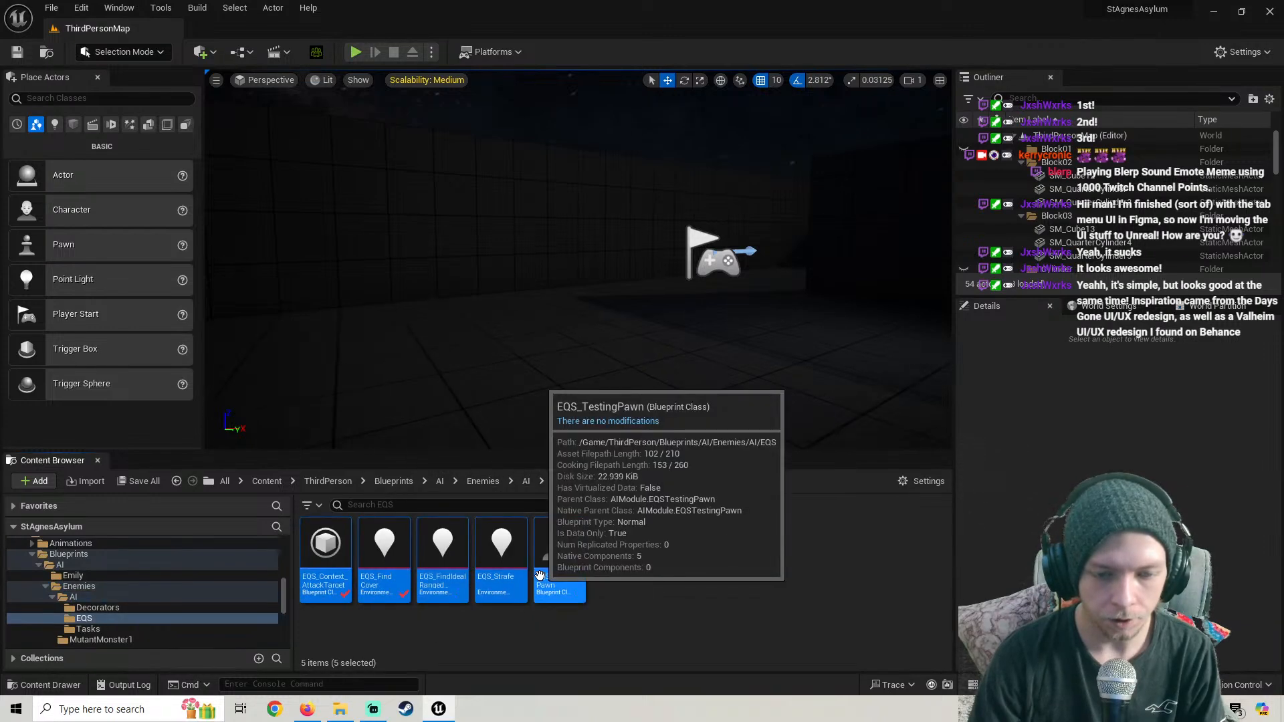
key("Delete")
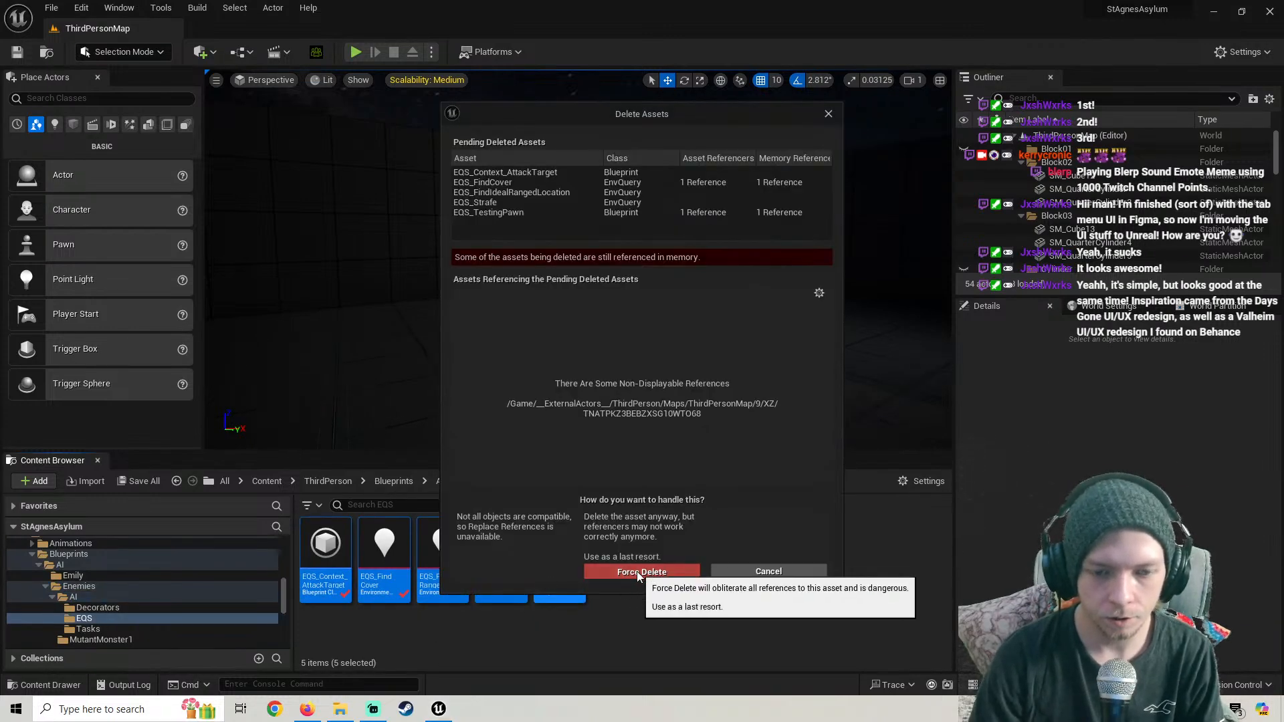
left_click(626, 572)
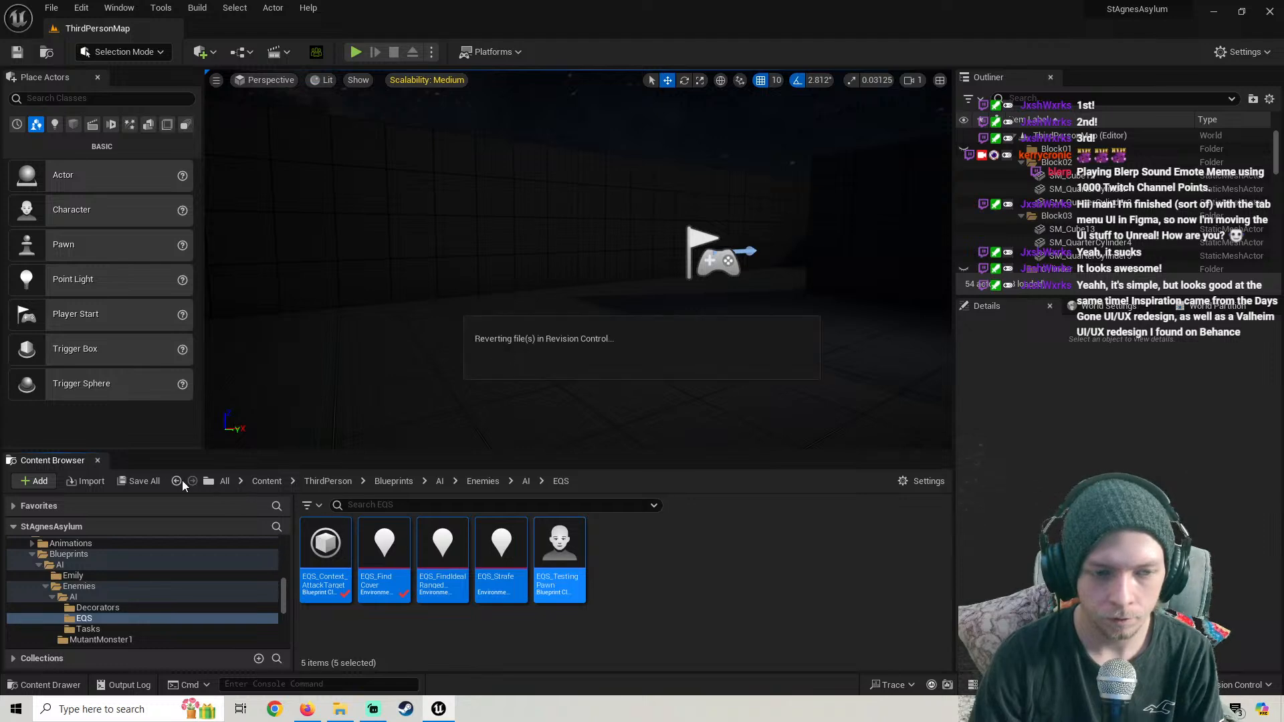
Delete all the BTD decorator blueprints in the enemy AI's Decorators folder, from BTD_CanSeeTarget through BTD_IsWithinIdealRange
left_click(94, 598)
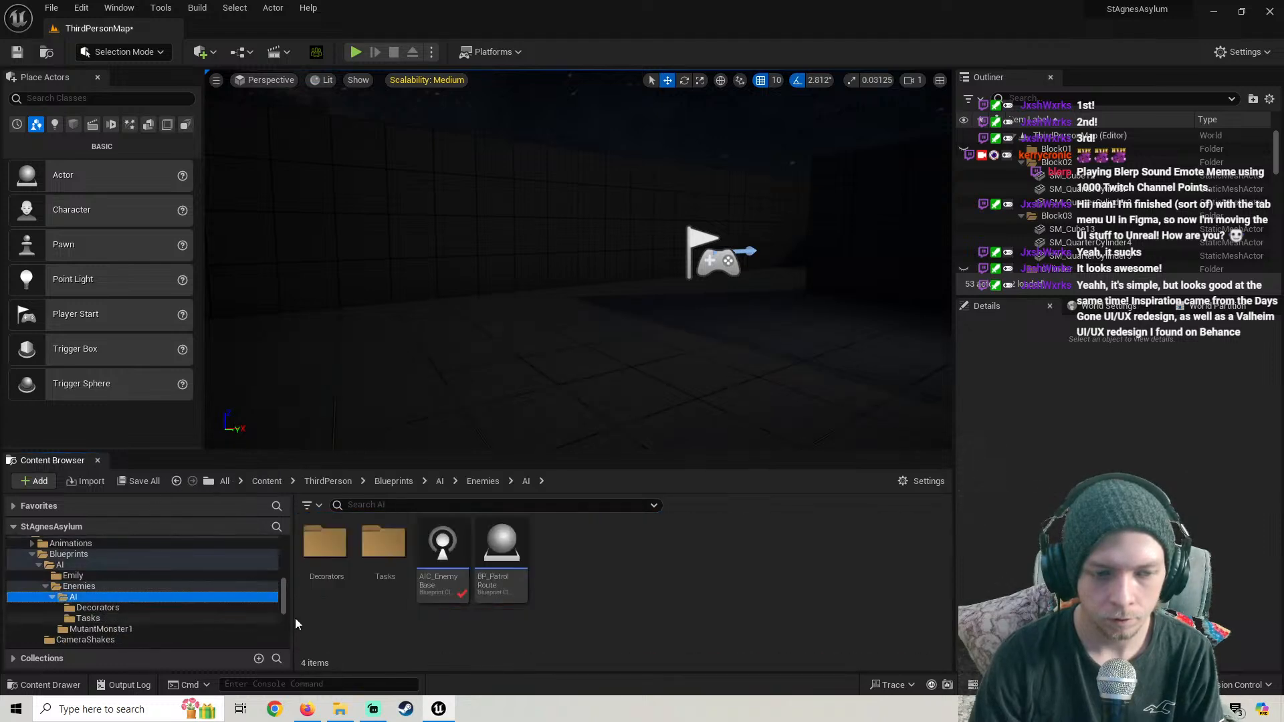
double_click(332, 580)
left_click(326, 562)
left_click(503, 565, "shift")
key("Delete")
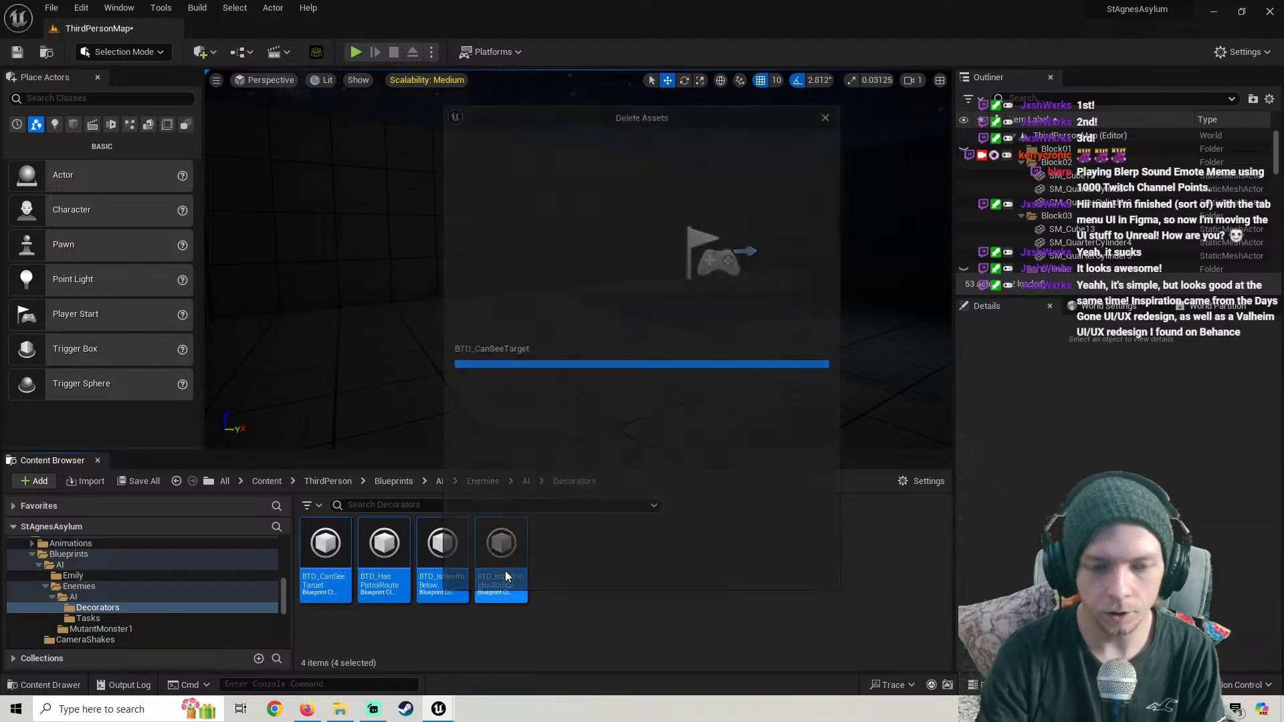
left_click(509, 571)
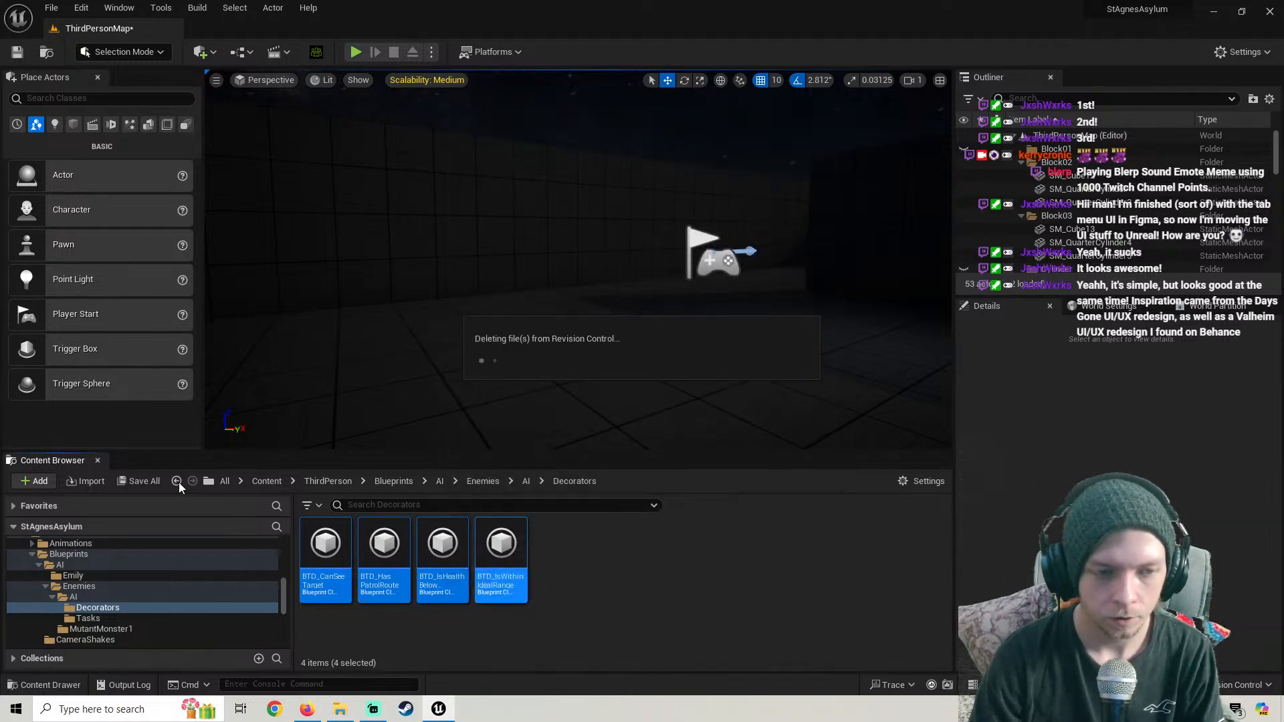
Delete all the BTT task blueprints in the enemy AI's Tasks folder, from BTT_ClearFocus through BTT_UnequipWeapon
left_click(80, 586)
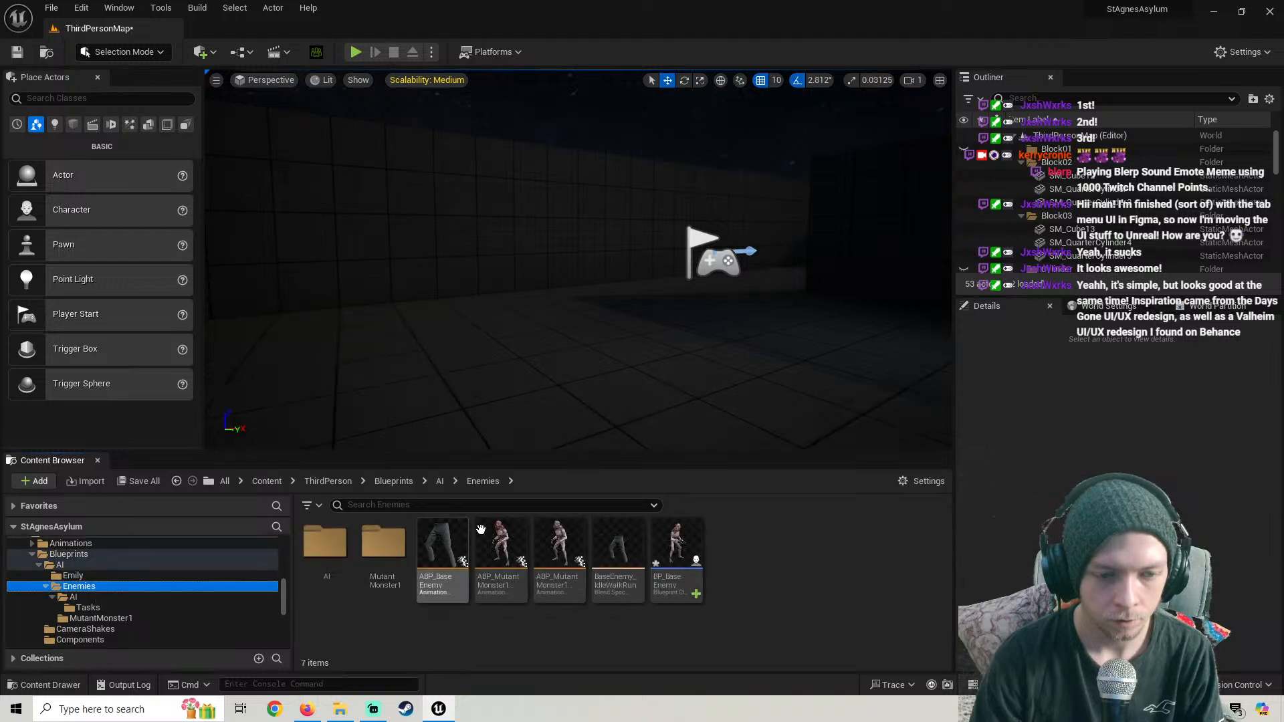
double_click(385, 565)
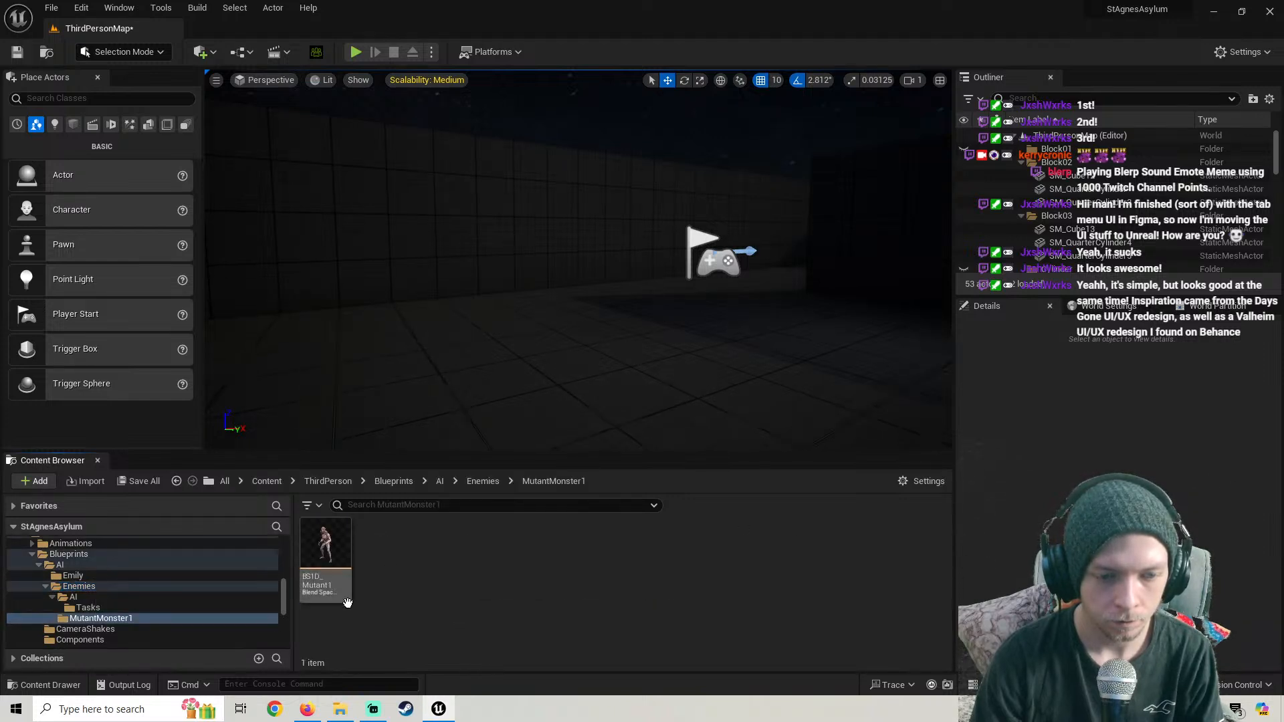
left_click(178, 482)
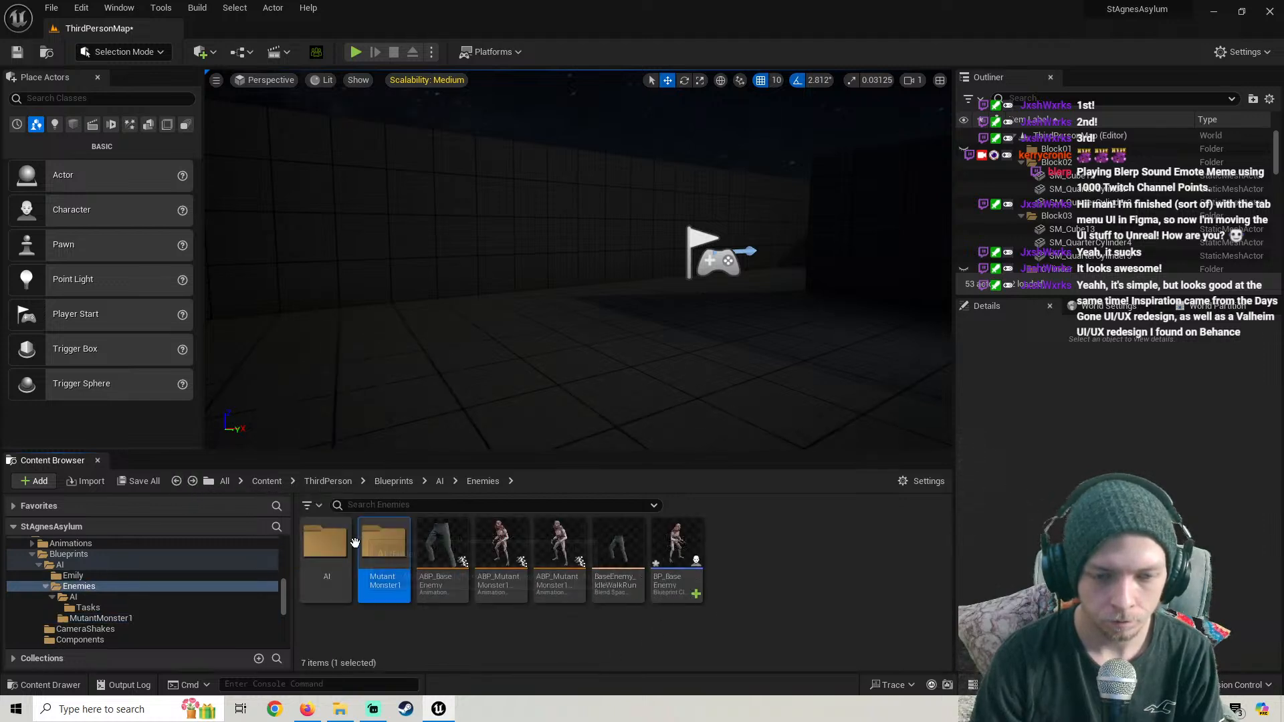
double_click(325, 560)
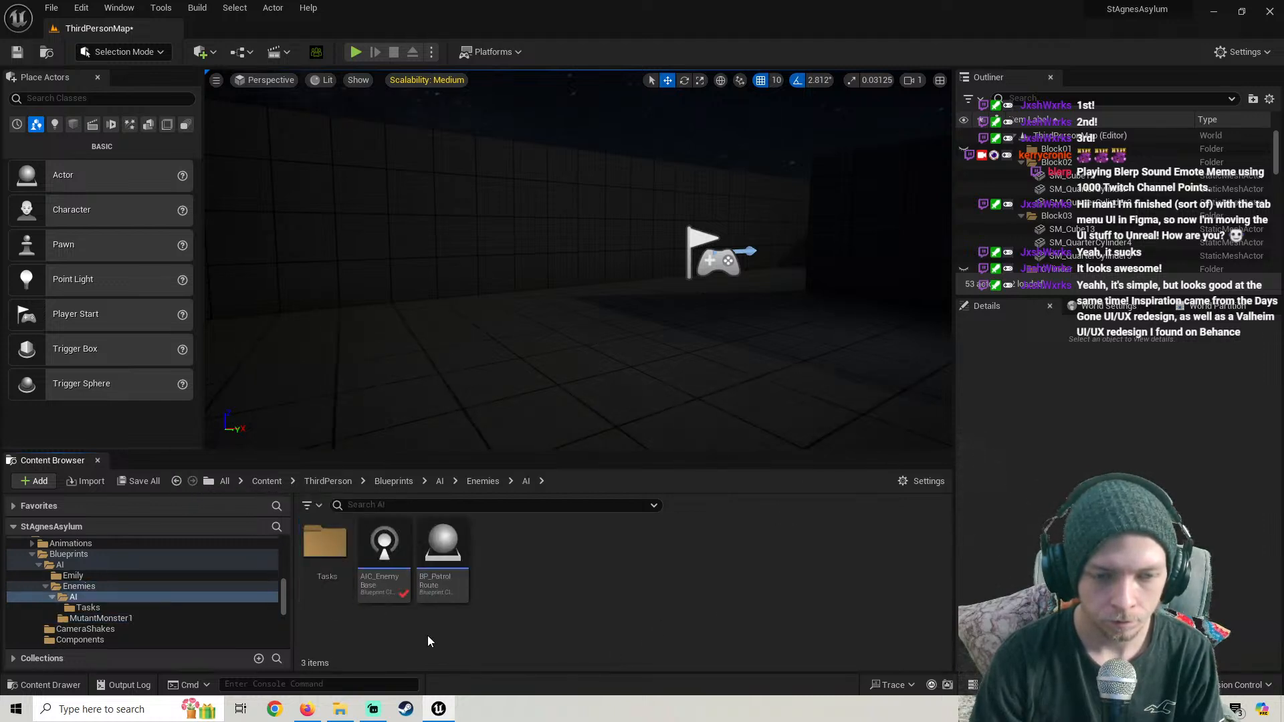
double_click(325, 555)
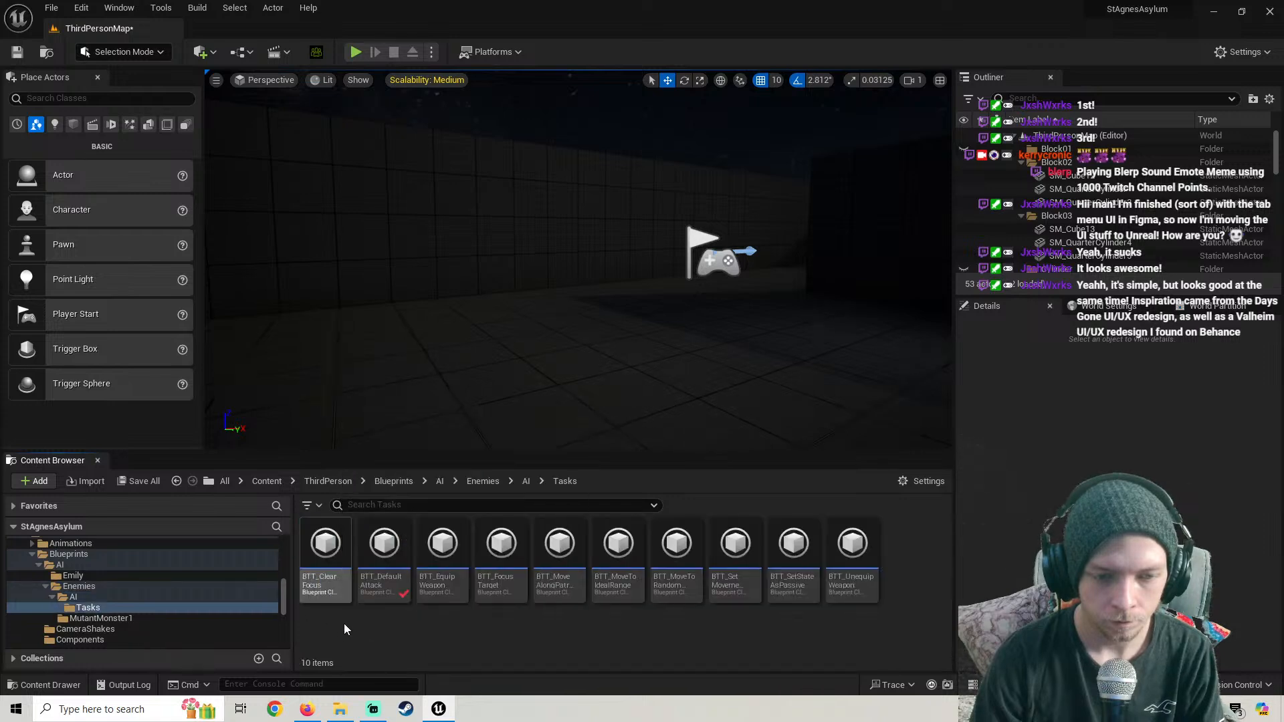
left_click(338, 594)
left_click(857, 592, "shift")
key("Delete")
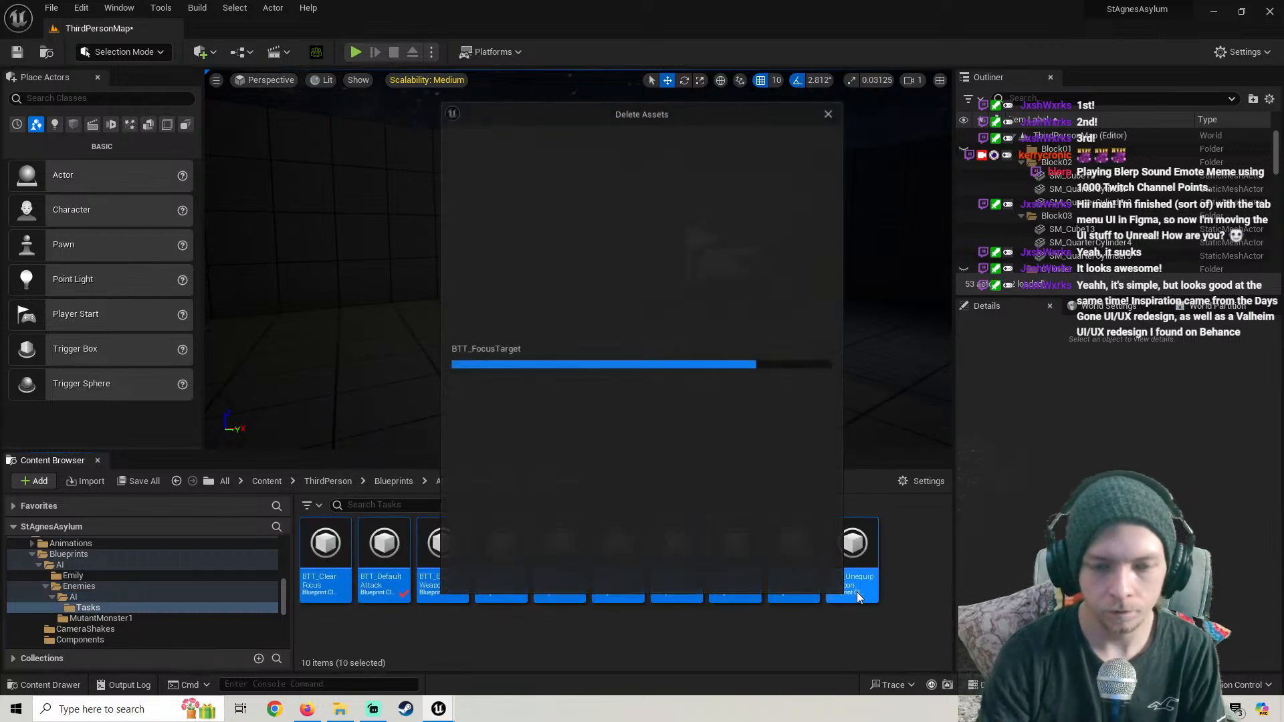
left_click(583, 575)
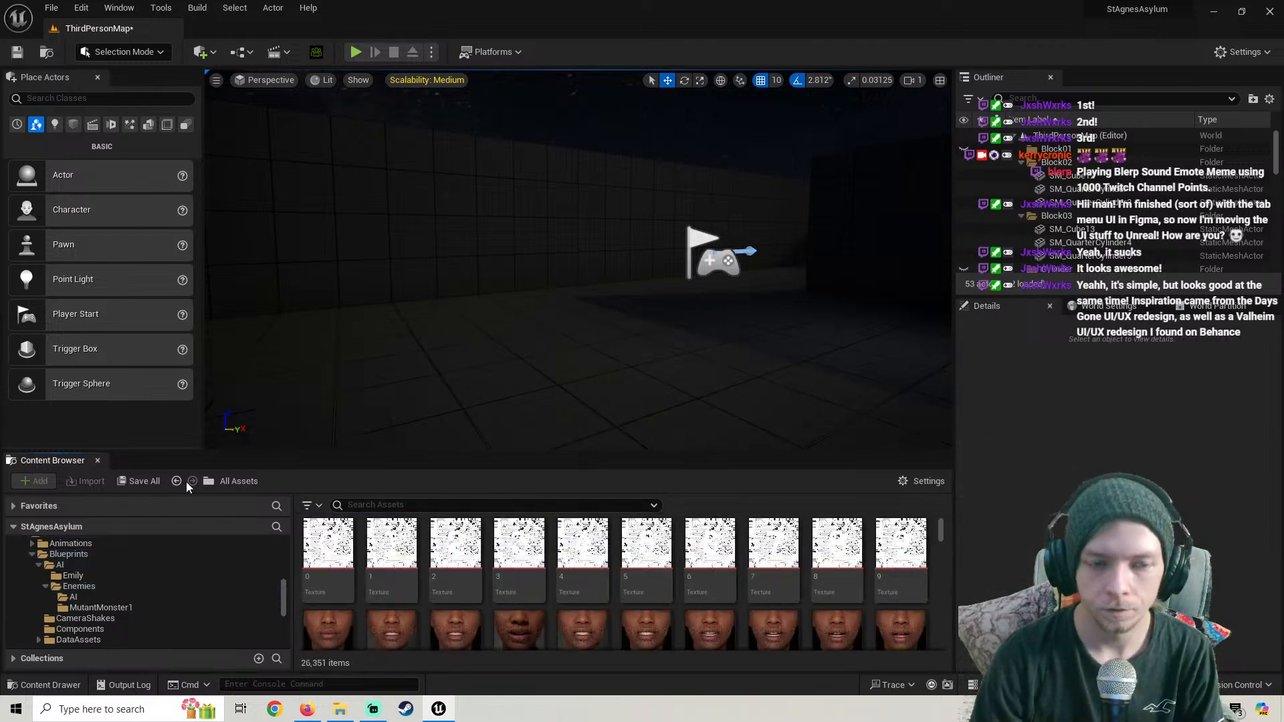
Open the AIC_EnemyBase controller blueprint from the AI folder under Enemies
left_click(176, 481)
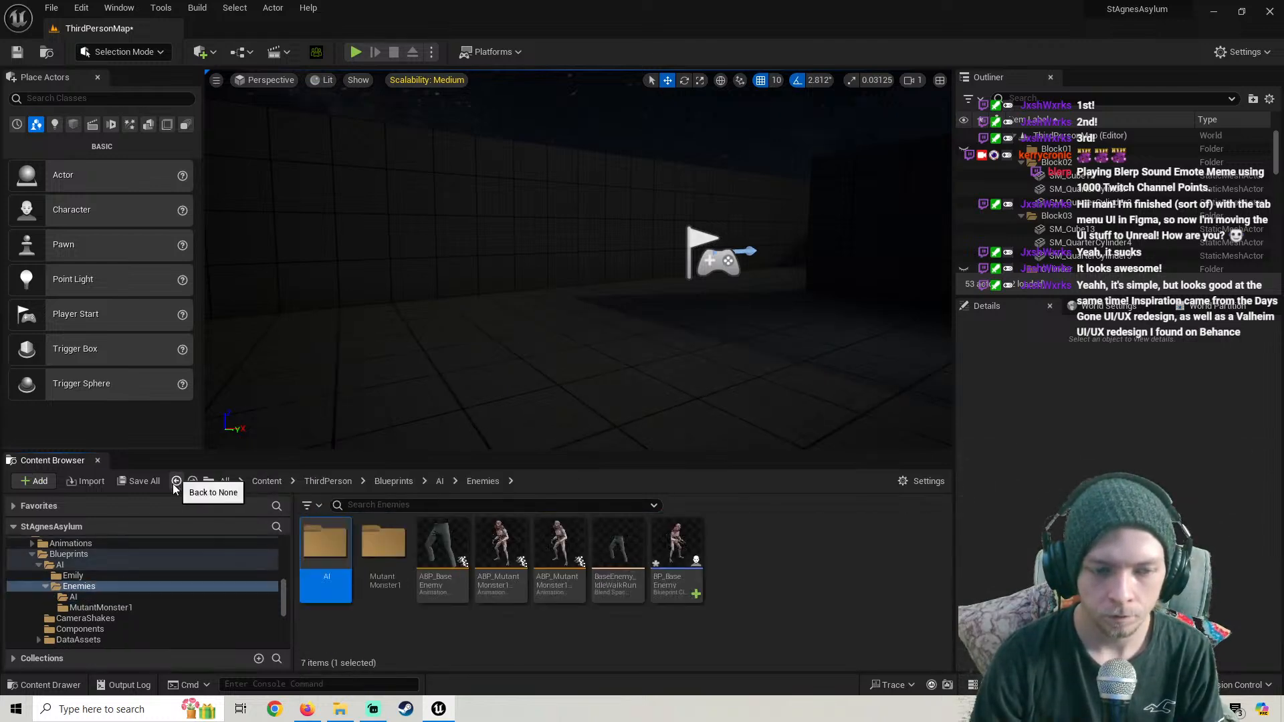
double_click(325, 548)
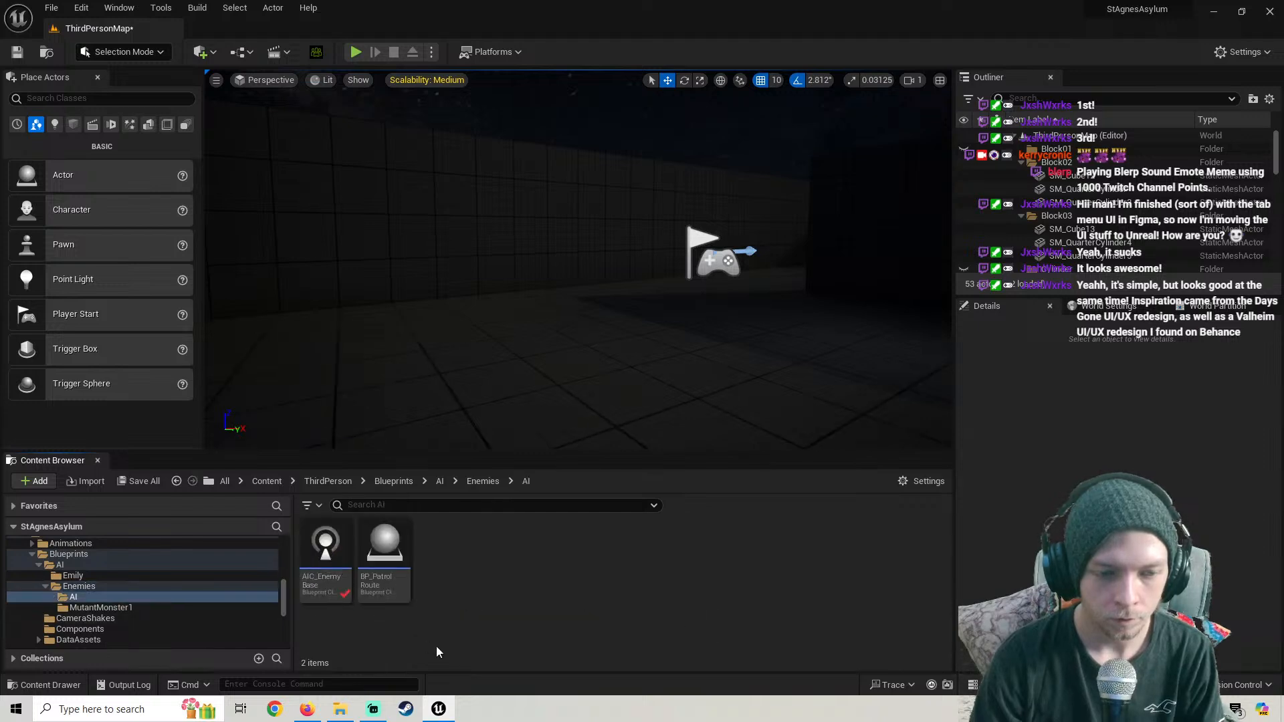
double_click(331, 588)
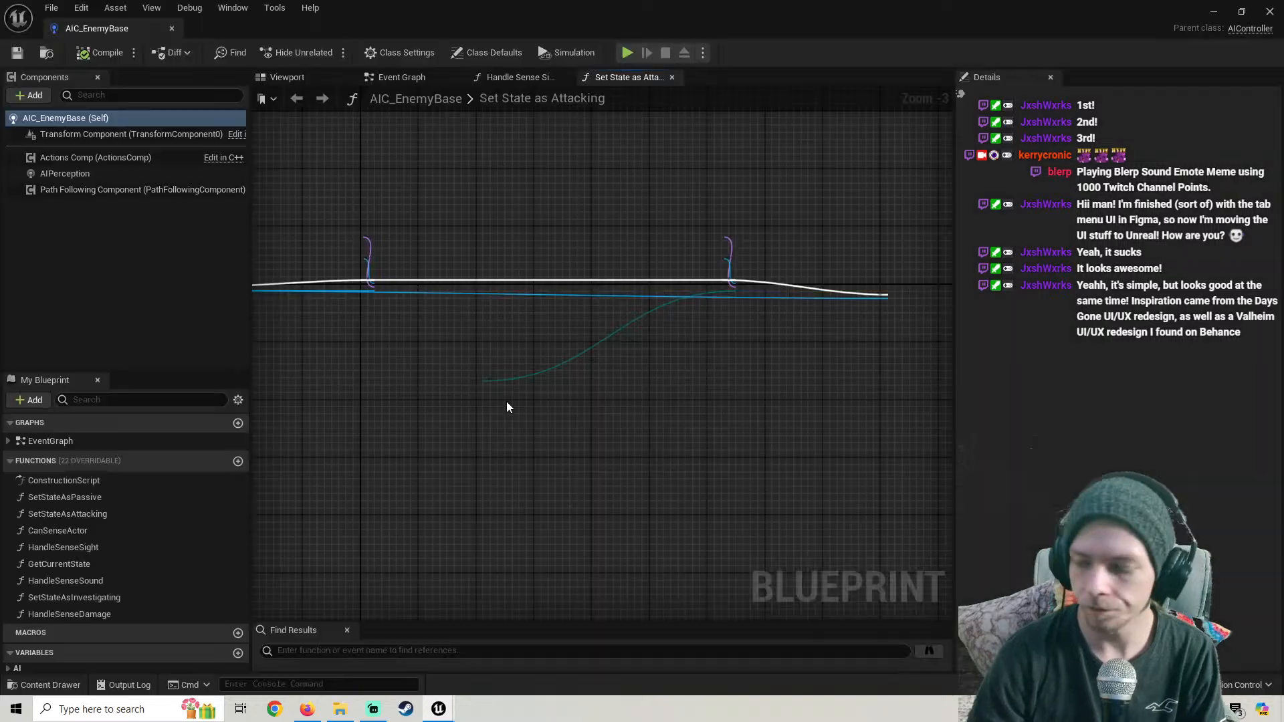
scroll(560, 367, "down", 8)
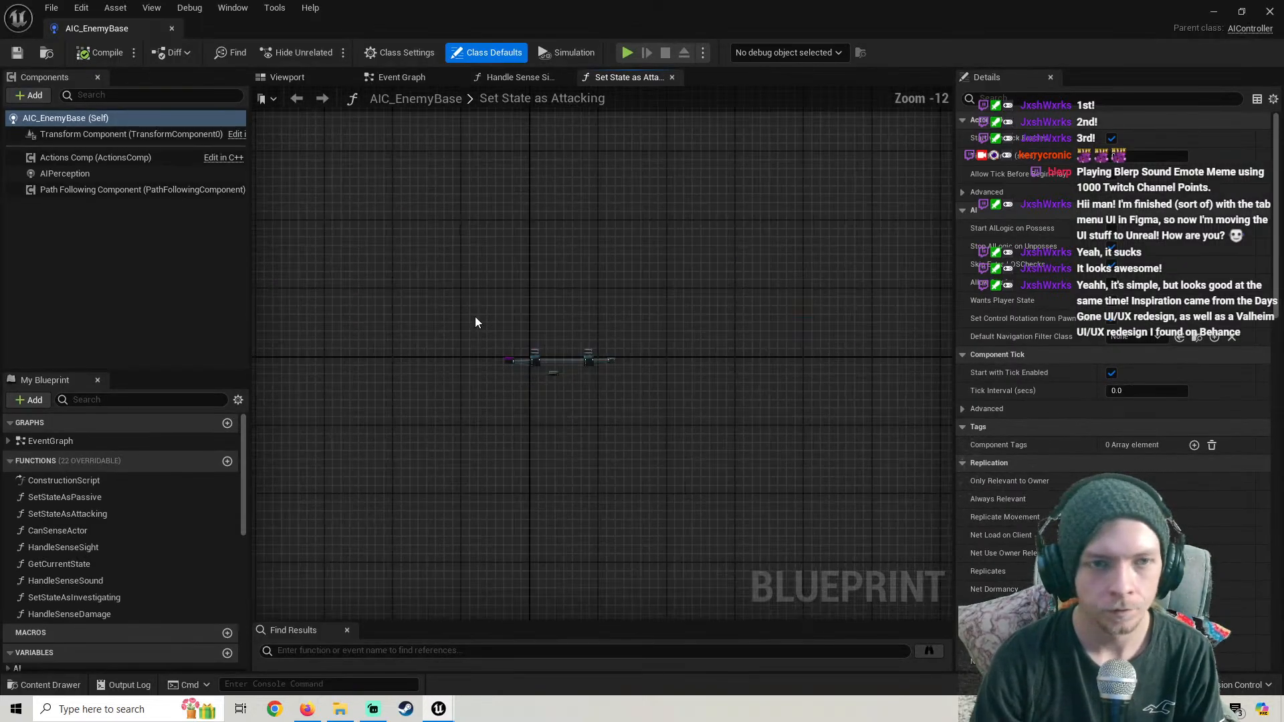
Delete every node in AIC_EnemyBase's Event Graph and compile the blueprint
left_click(401, 77)
scroll(531, 358, "down", 3)
scroll(531, 359, "down", 5)
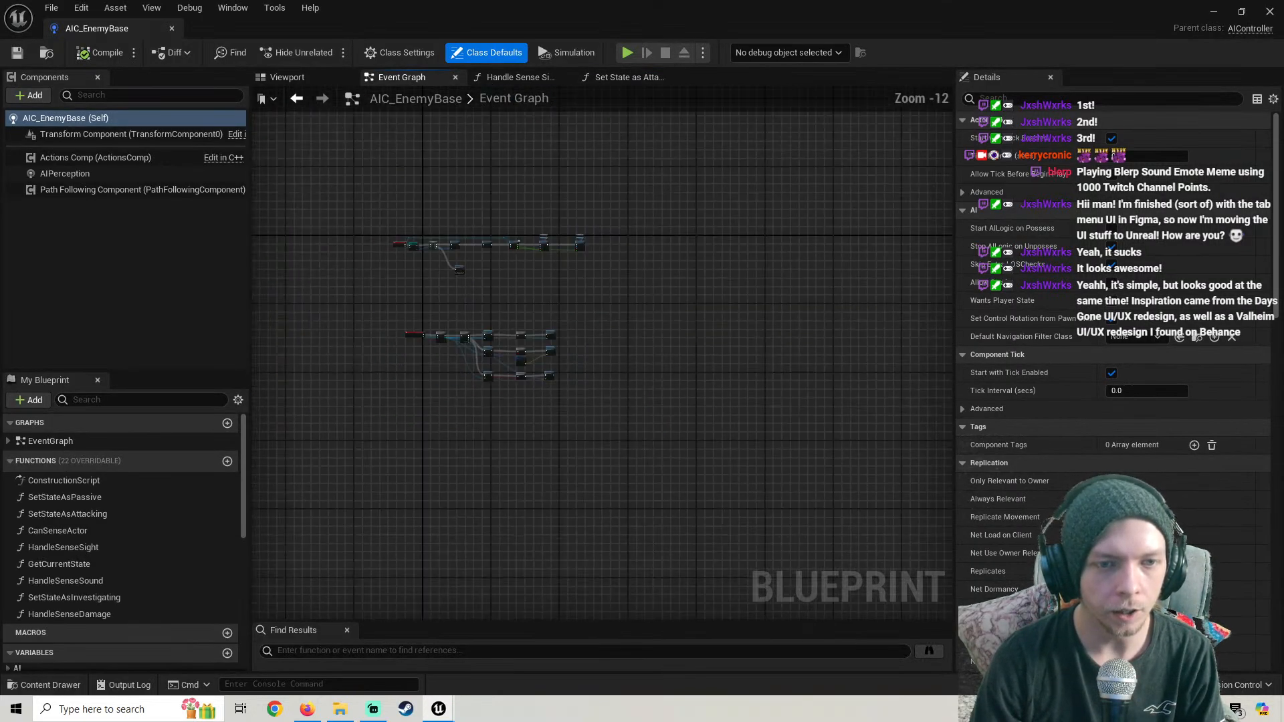
right_click_drag(531, 358, 597, 411)
left_click(376, 180)
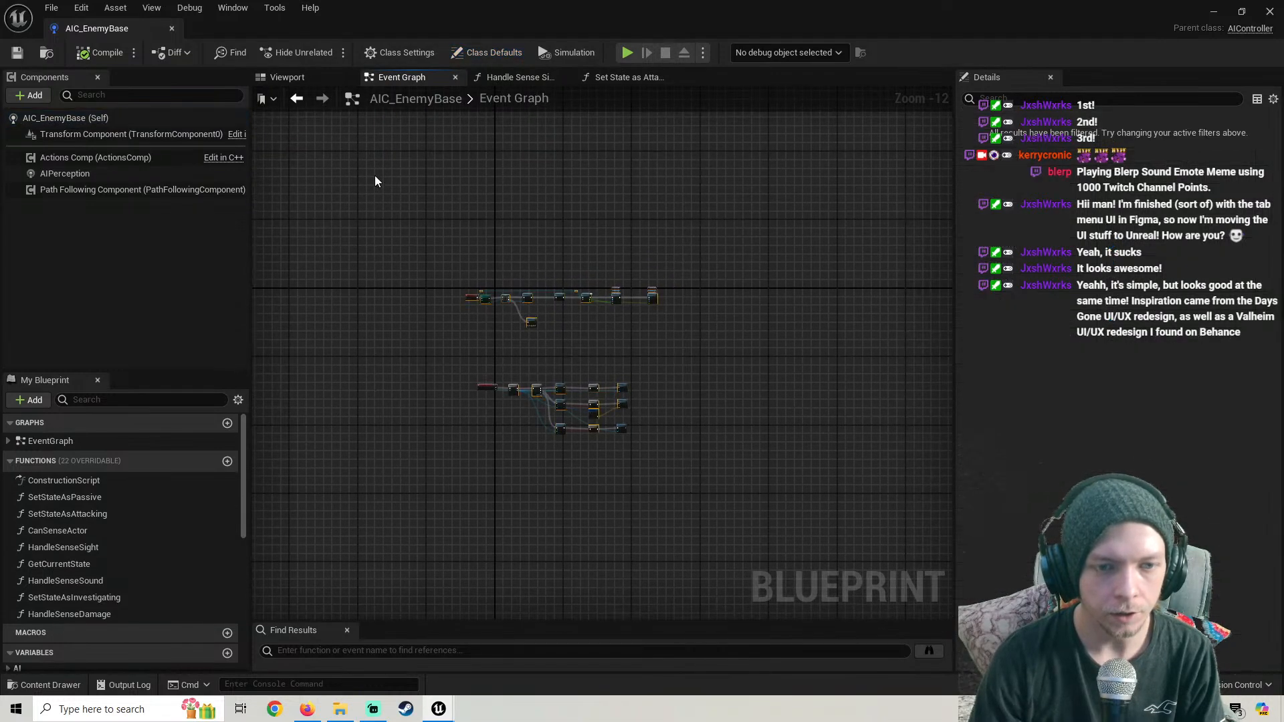
key("ctrl+a")
key("Delete")
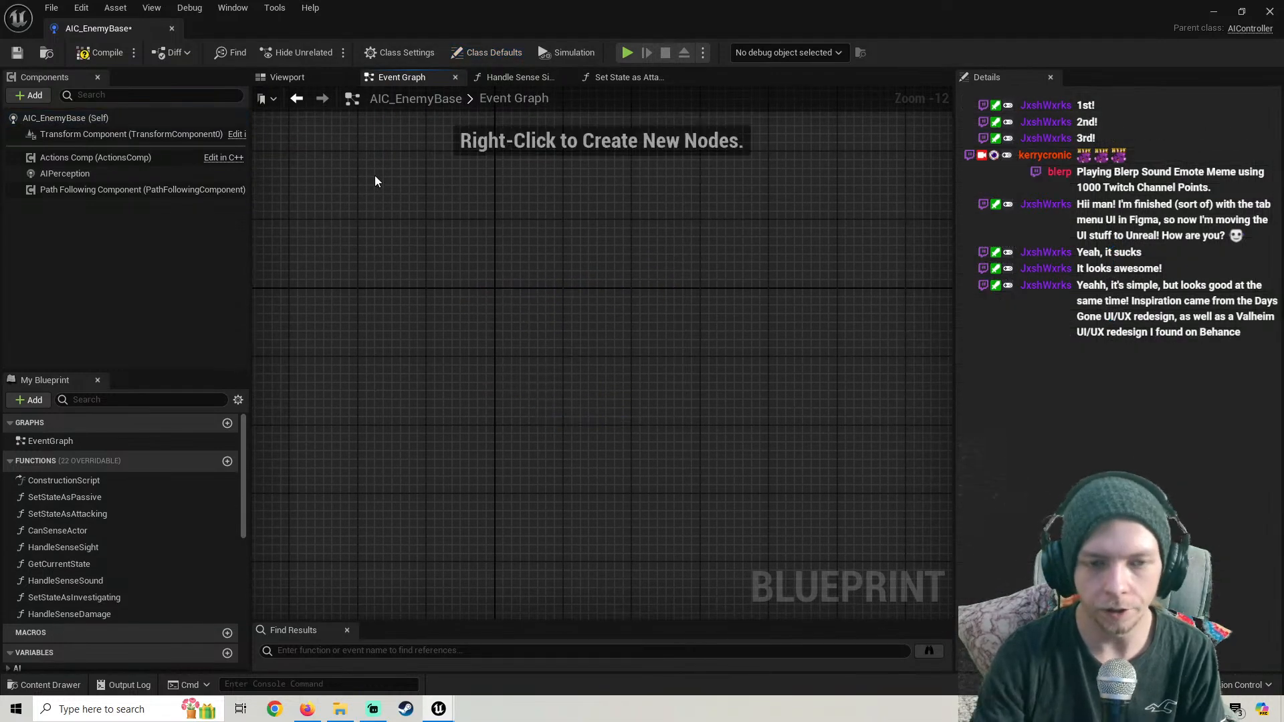
left_click(109, 52)
Close the open Handle Sense Sight and Set State as Attacking function graphs
left_click(92, 497)
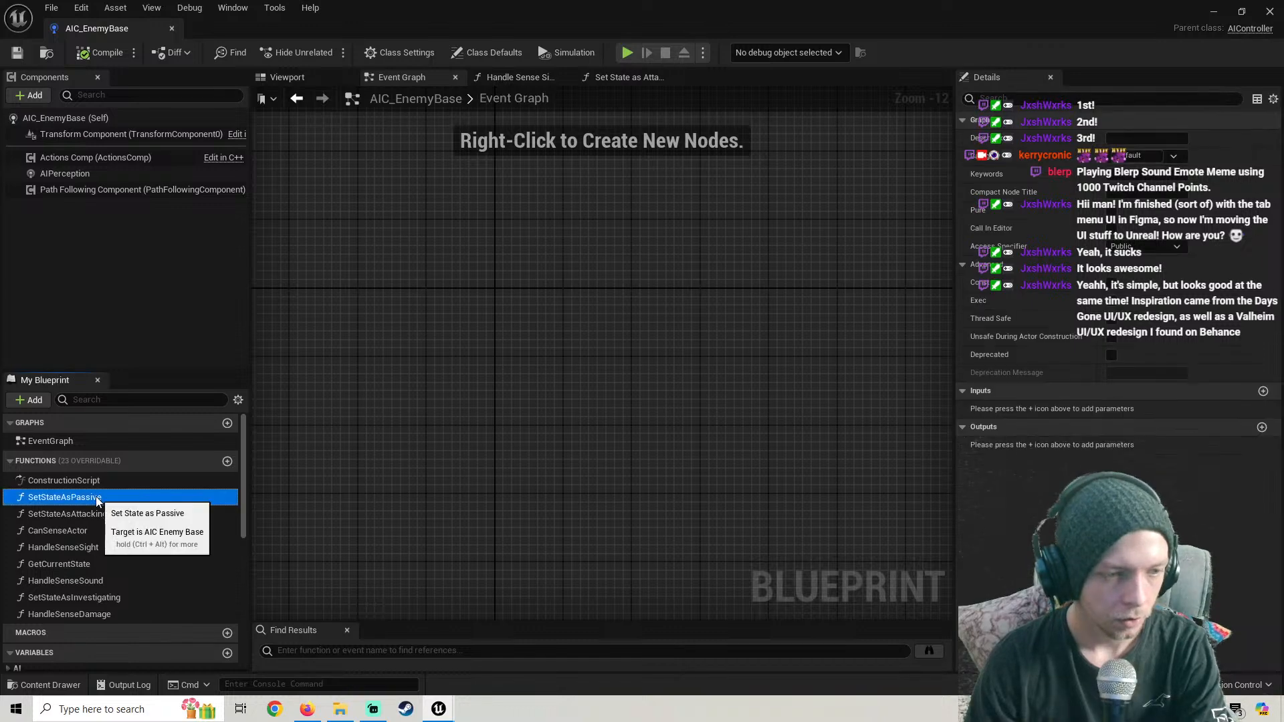
left_click(564, 77)
left_click(565, 79)
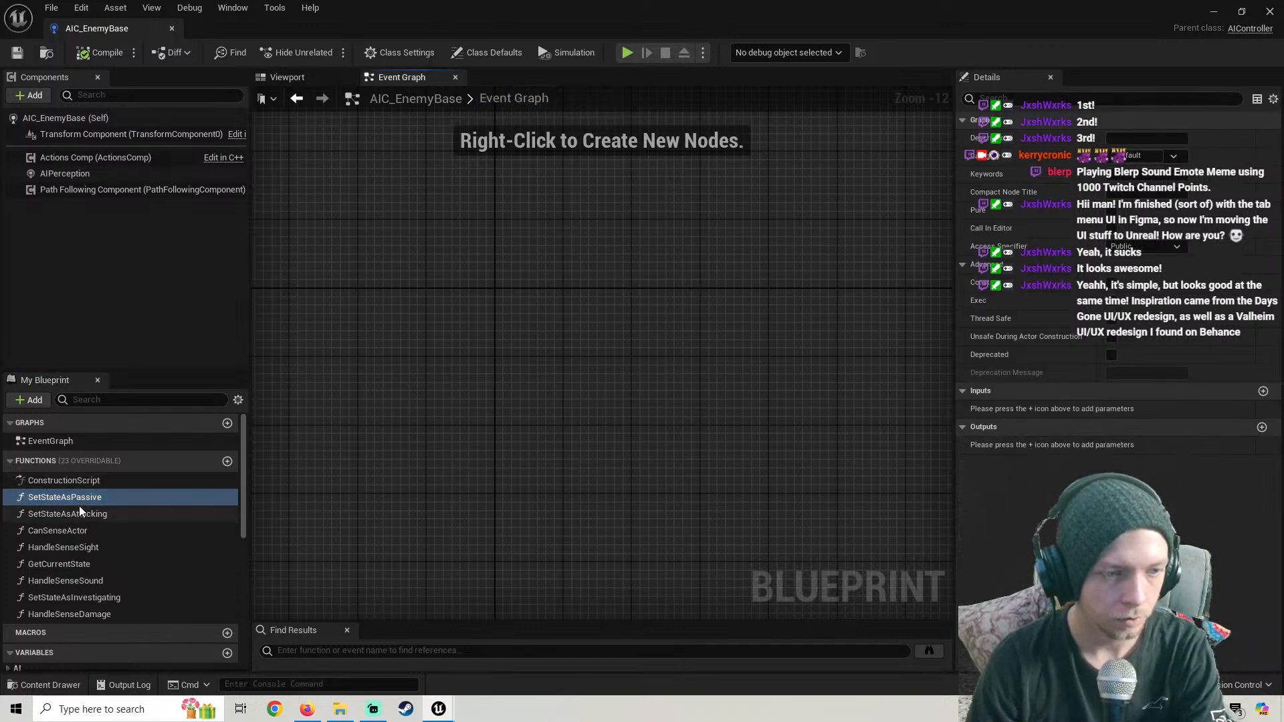
left_click(75, 499)
key("Delete")
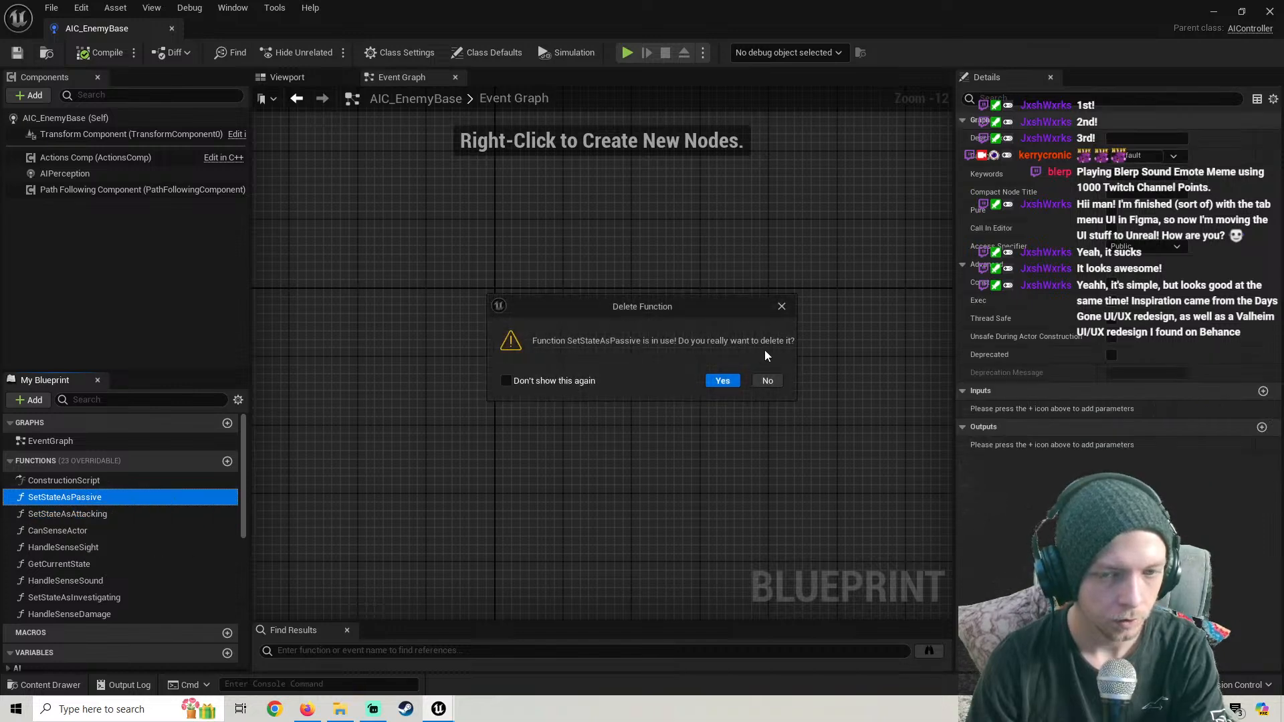
left_click(781, 309)
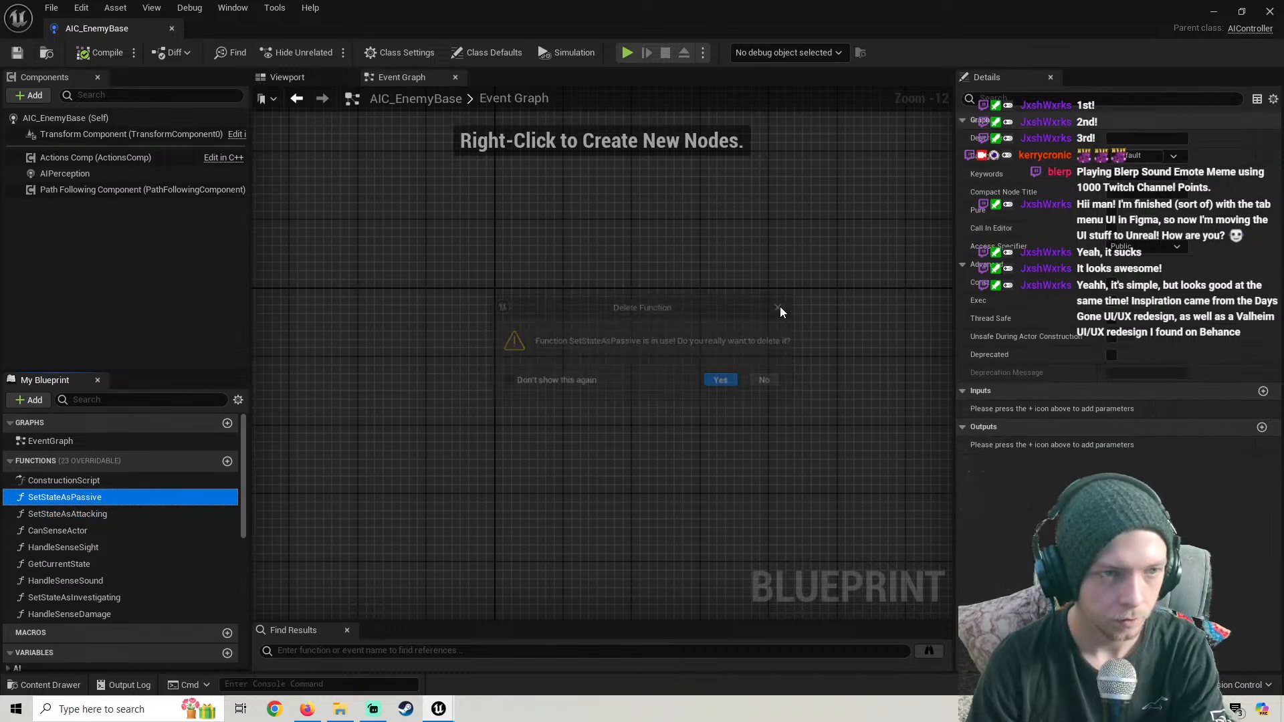
Delete the functions SetStateAsInvestigating, HandleSenseDamage, HandleSenseSound and GetCurrentState from AIC_EnemyBase, even where they are in use
left_click(90, 599)
key("Delete")
left_click(747, 378)
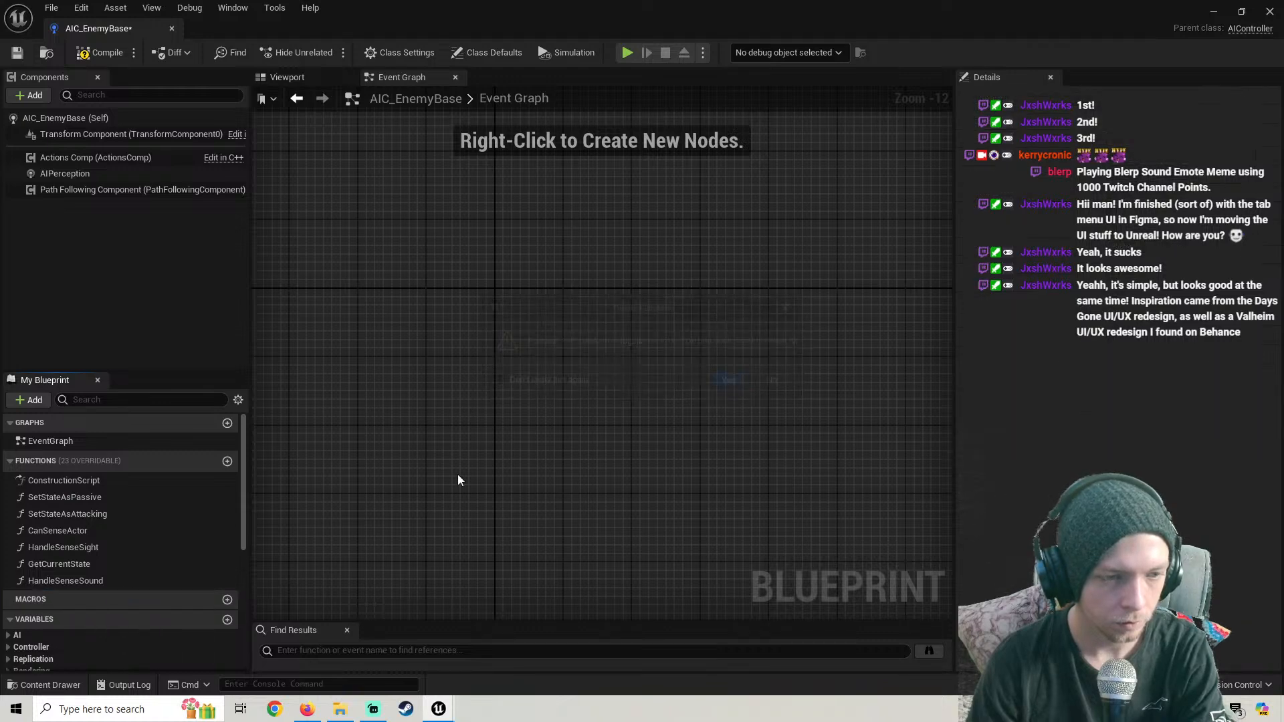
left_click(90, 584)
key("Delete")
left_click(89, 567)
key("Delete")
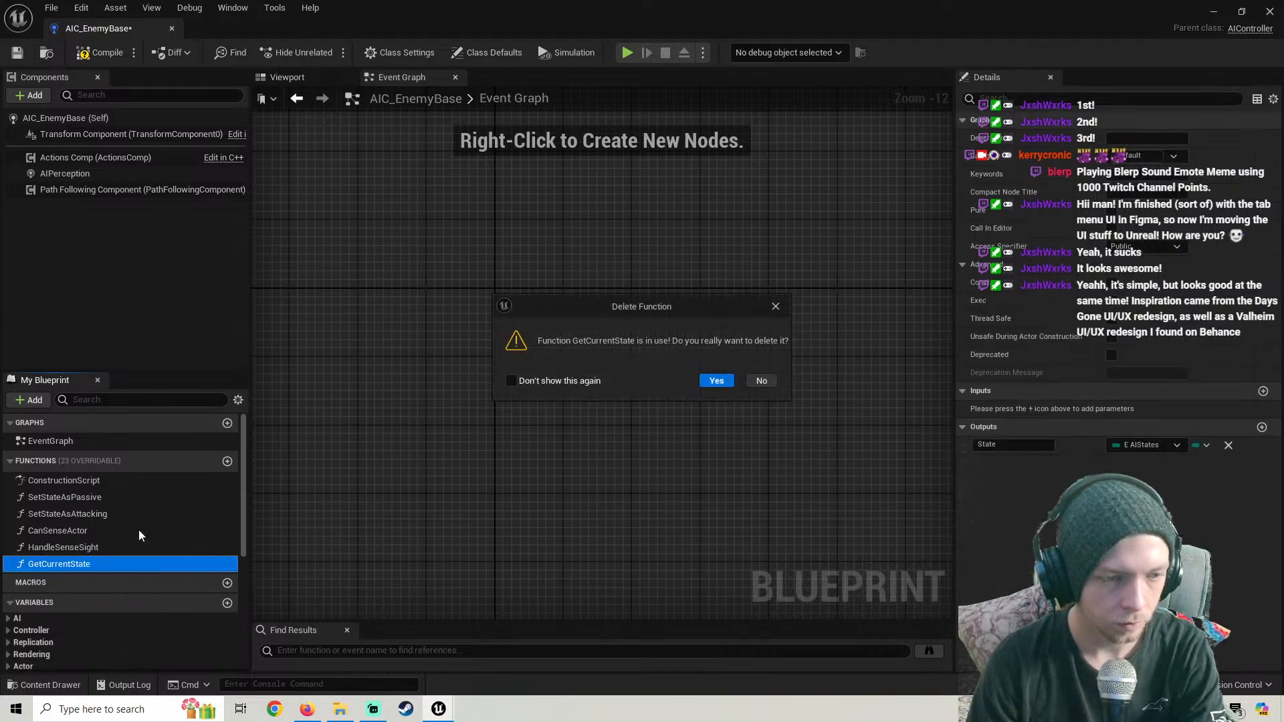
left_click(715, 381)
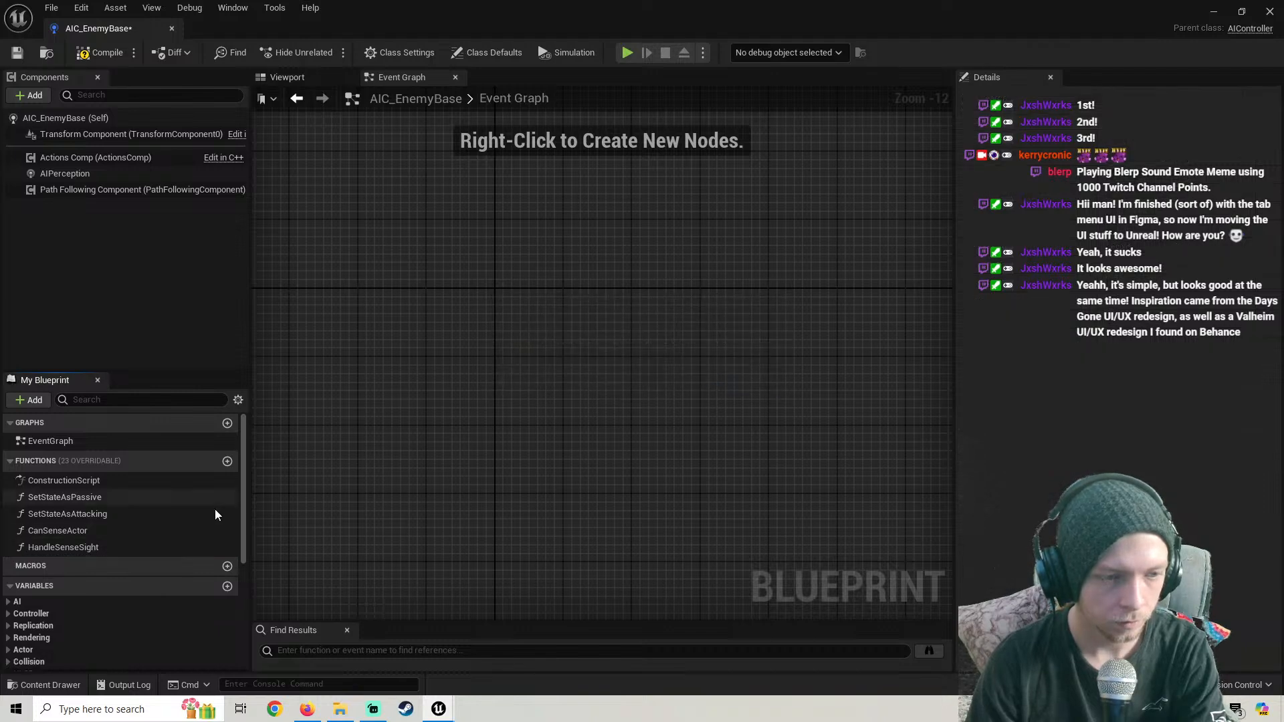
Delete the functions HandleSenseSight, CanSenseActor, SetStateAsAttacking and SetStateAsPassive, leaving only the ConstructionScript
left_click(136, 545)
key("Delete")
left_click(118, 529)
key("Delete")
left_click(106, 509)
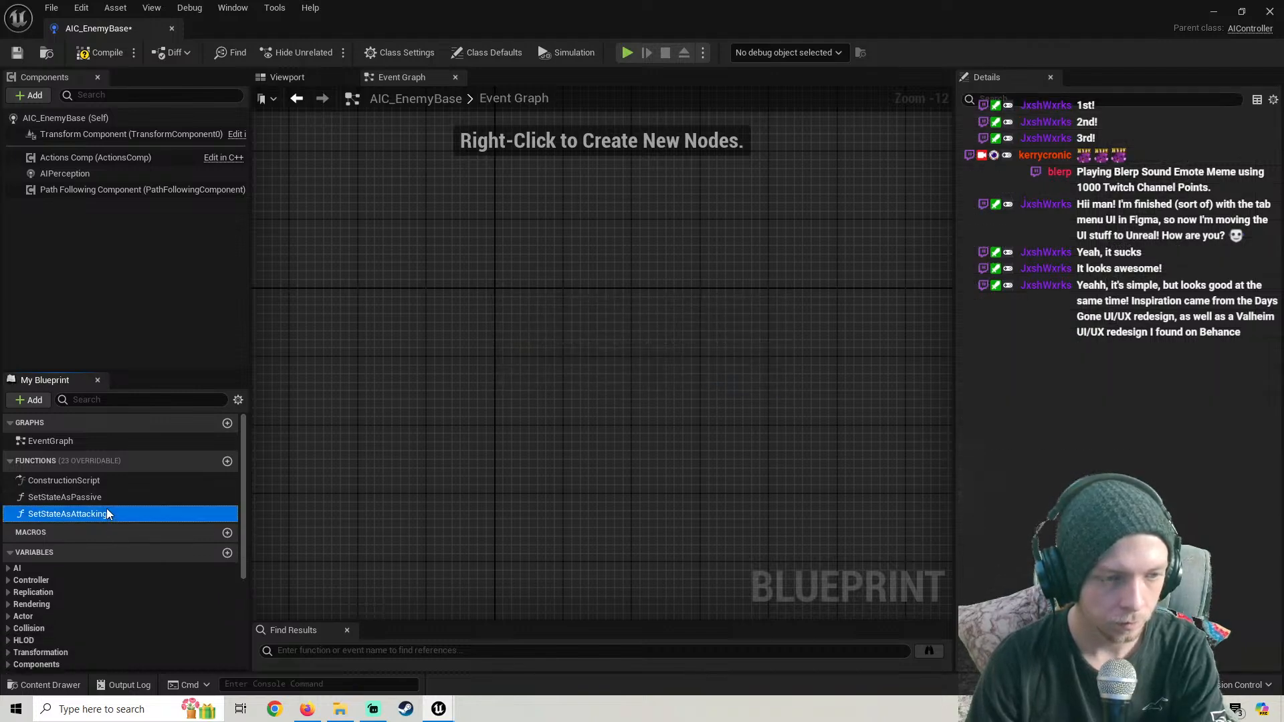
key("Delete")
left_click(725, 381)
left_click(61, 496)
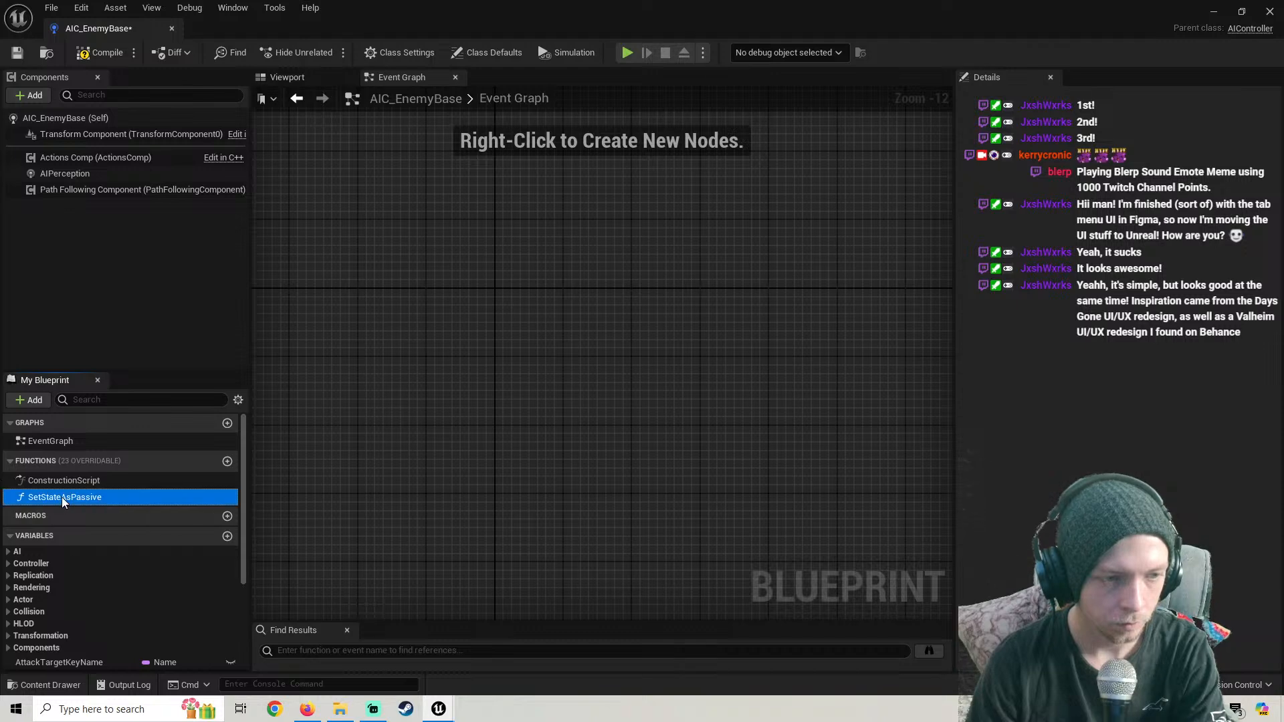
key("Delete")
left_click(722, 381)
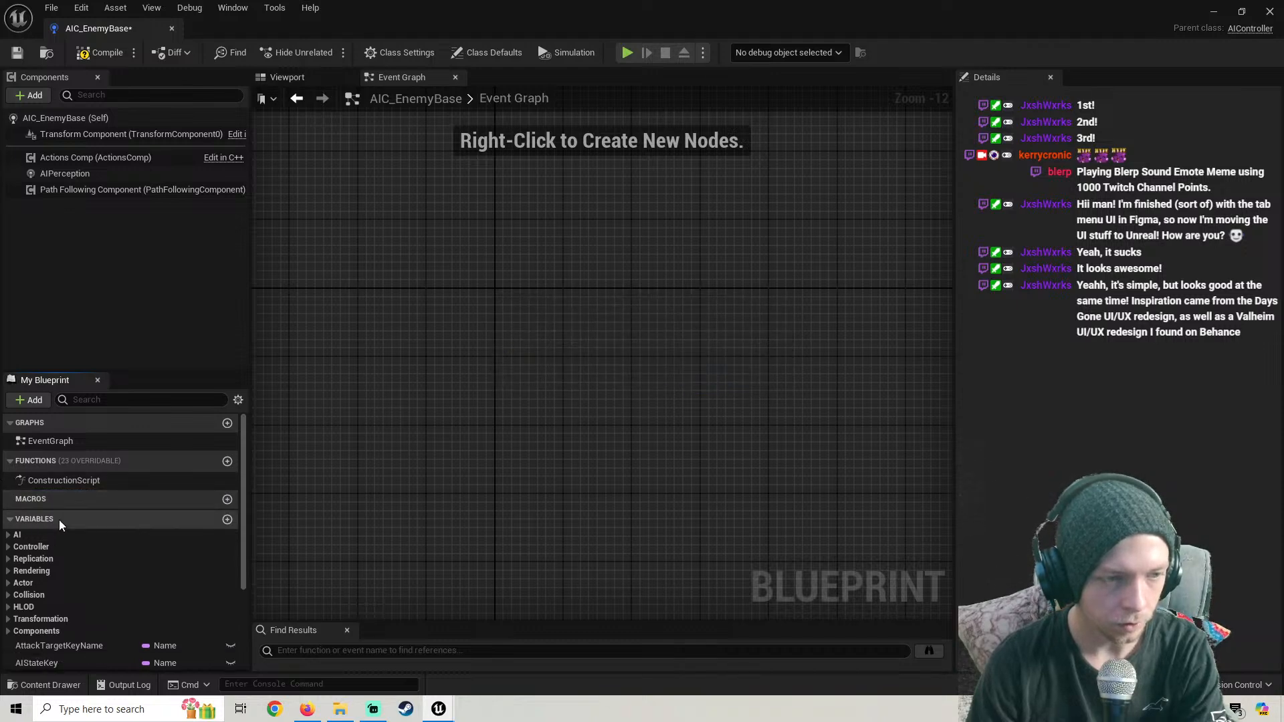
Check the Construction Script graph and delete all of AIC_EnemyBase's custom variables, from DefendRadiusKey up to AttackTargetKeyName
double_click(63, 480)
scroll(50, 514, "down", 5)
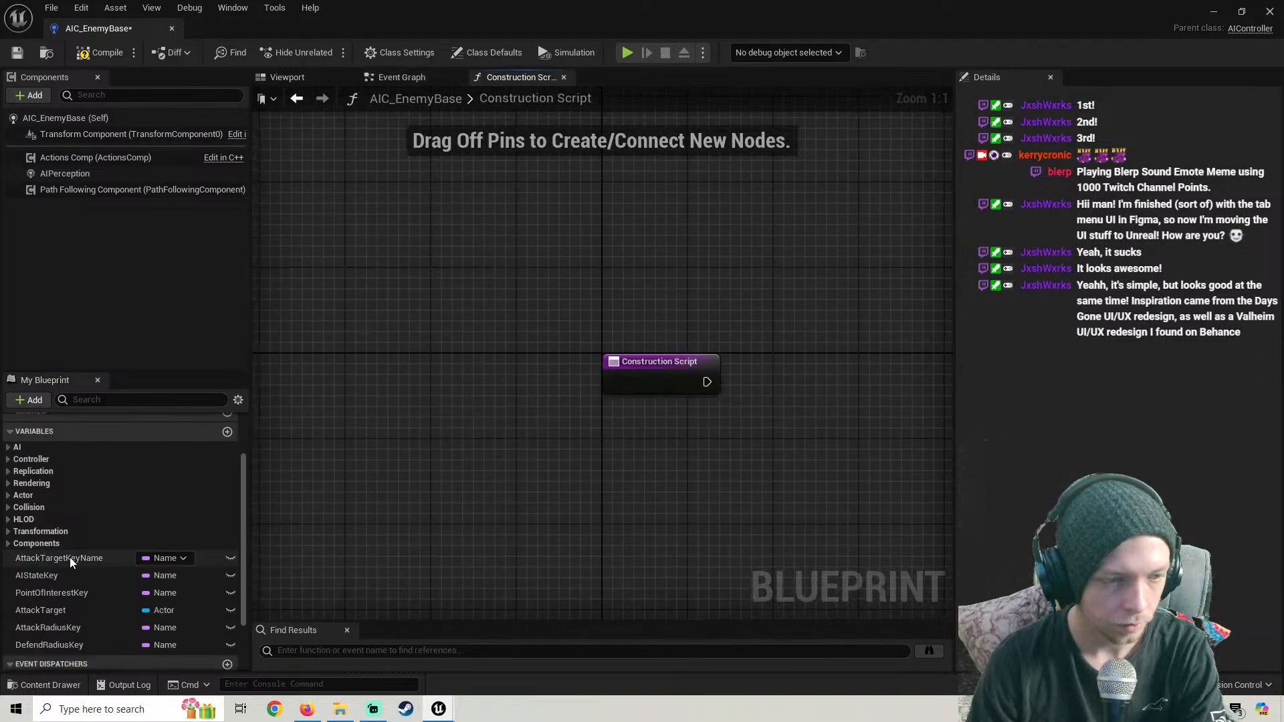
left_click(70, 576)
key("Delete")
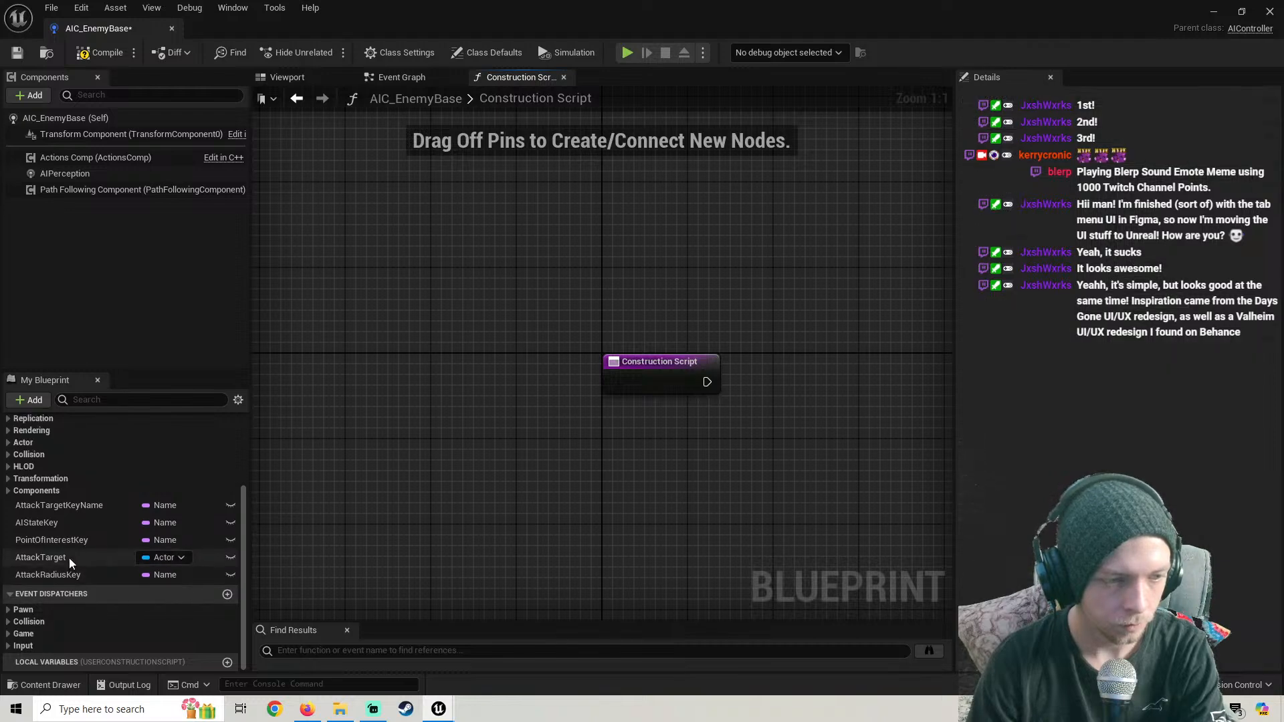
left_click(70, 558)
key("Delete")
left_click(57, 570)
key("Delete")
left_click(57, 560)
key("Delete")
left_click(57, 567)
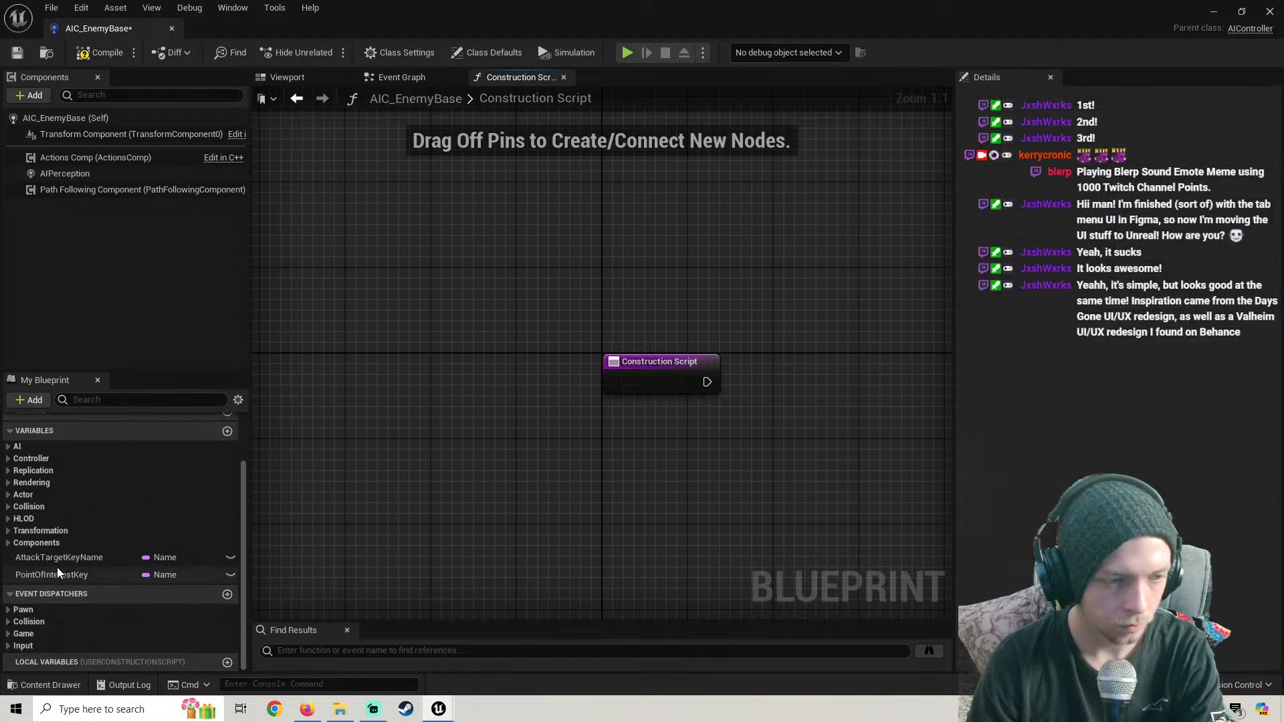
key("Delete")
left_click(57, 567)
key("Delete")
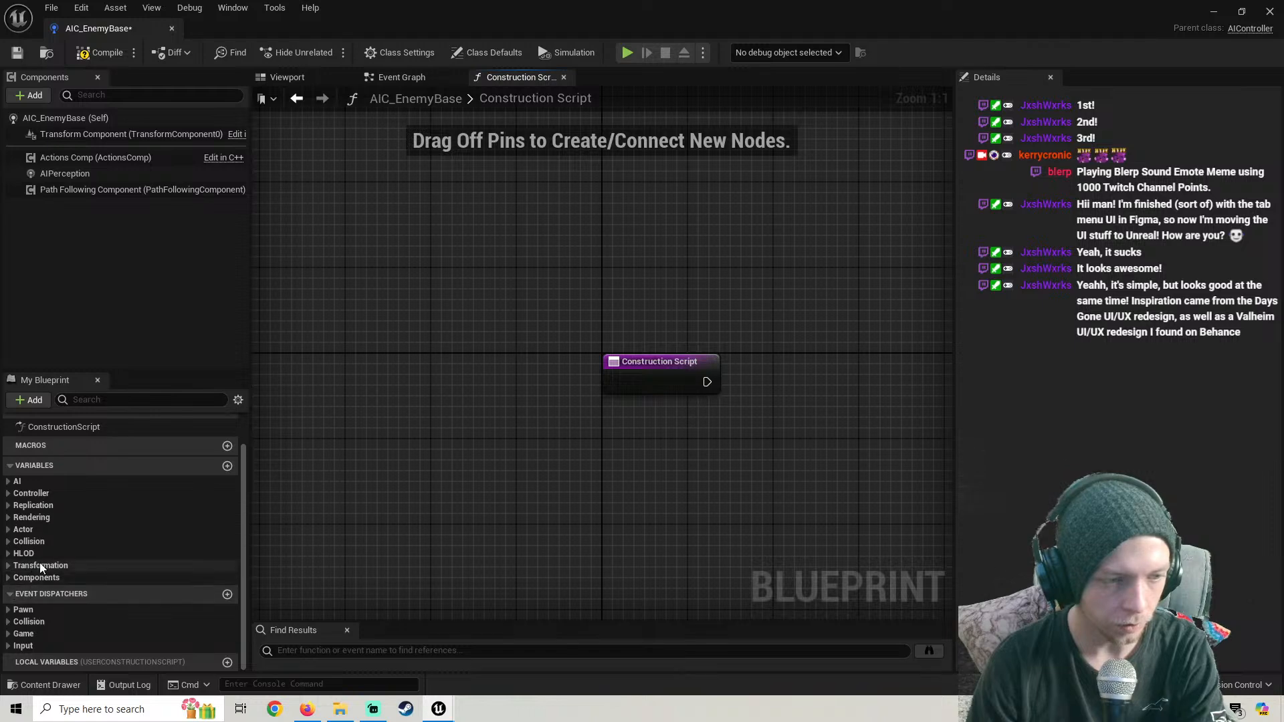
scroll(40, 508, "up", 2)
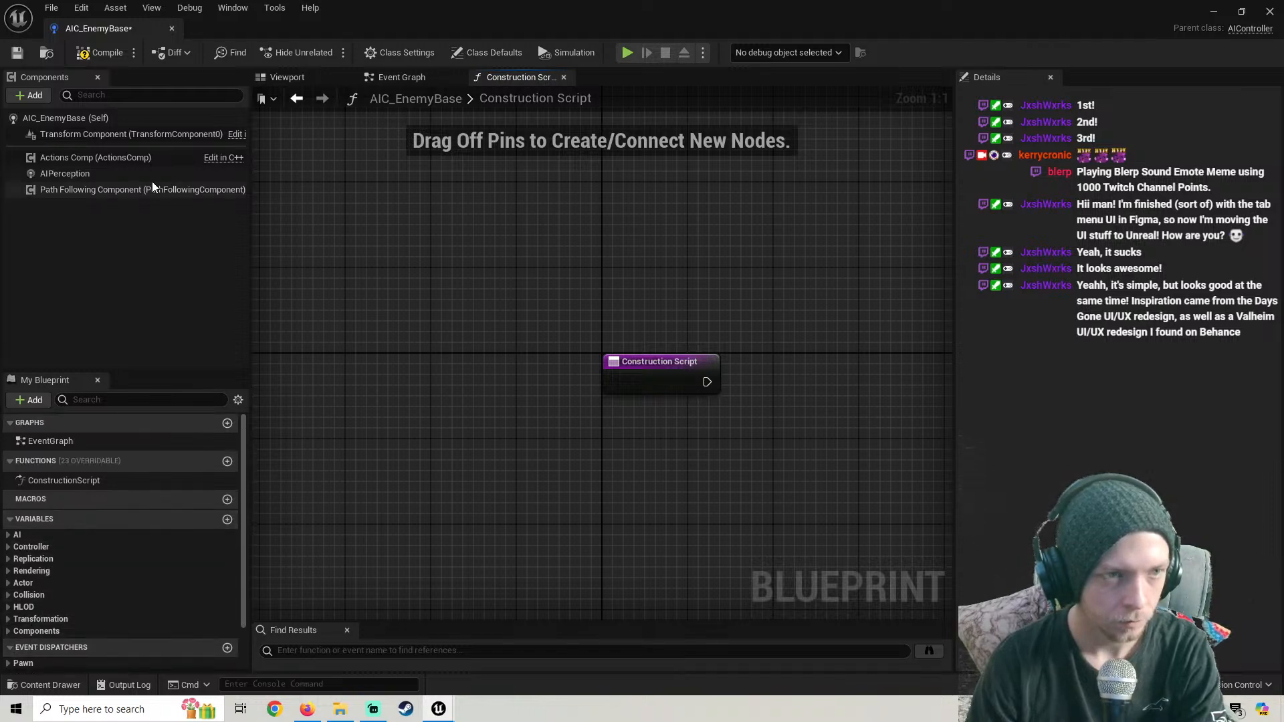
Check the AIC_EnemyBase viewport and Event Graph, and compile and save the blueprint
left_click(286, 78)
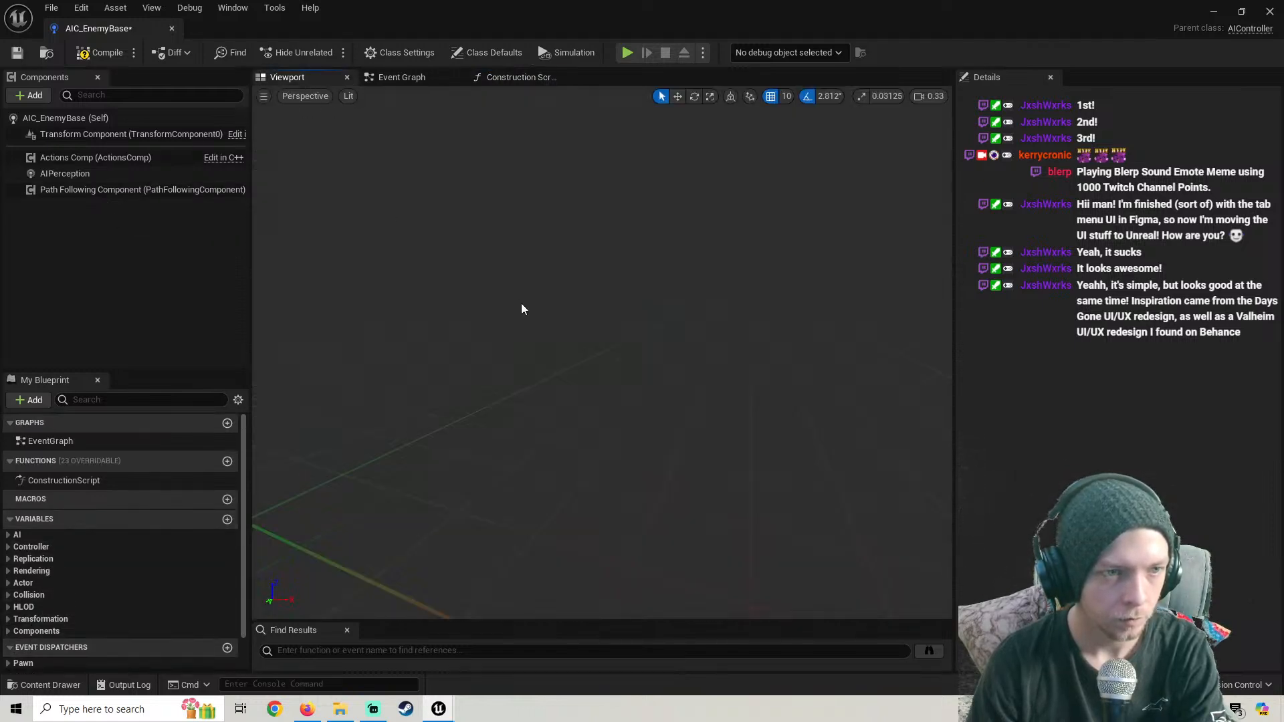
right_click_drag(602, 353, 562, 367)
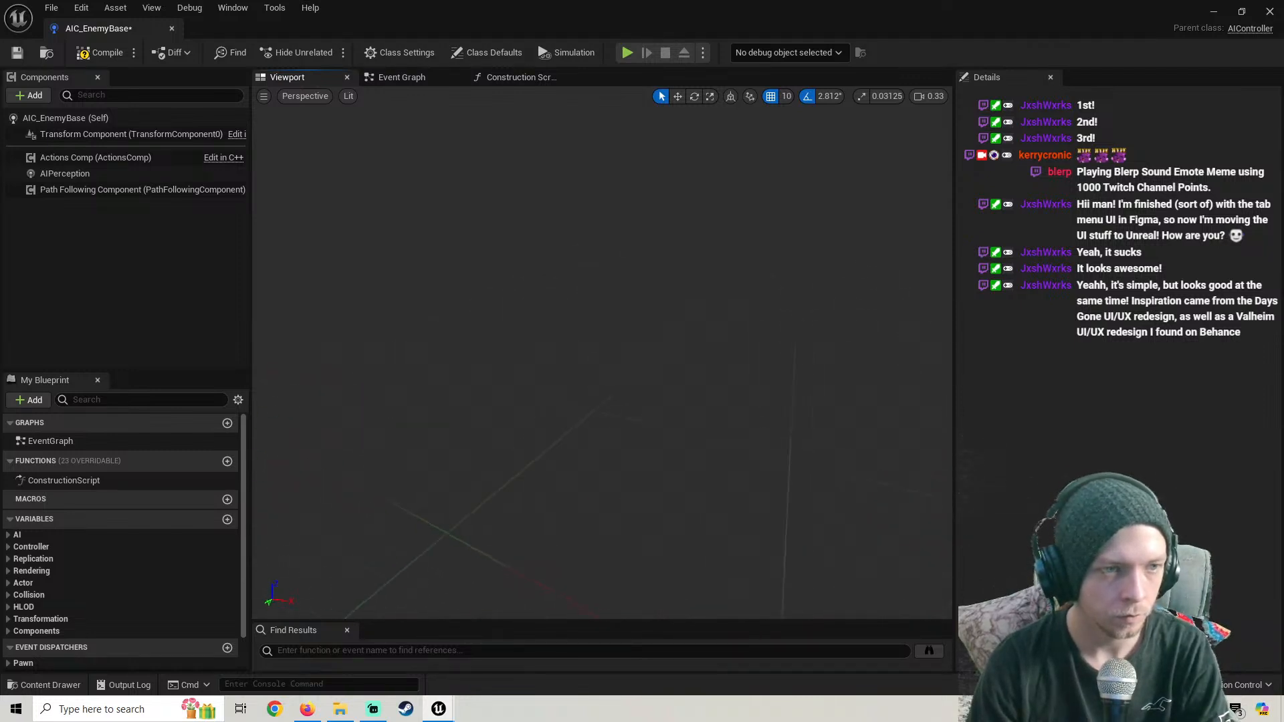
left_click(402, 77)
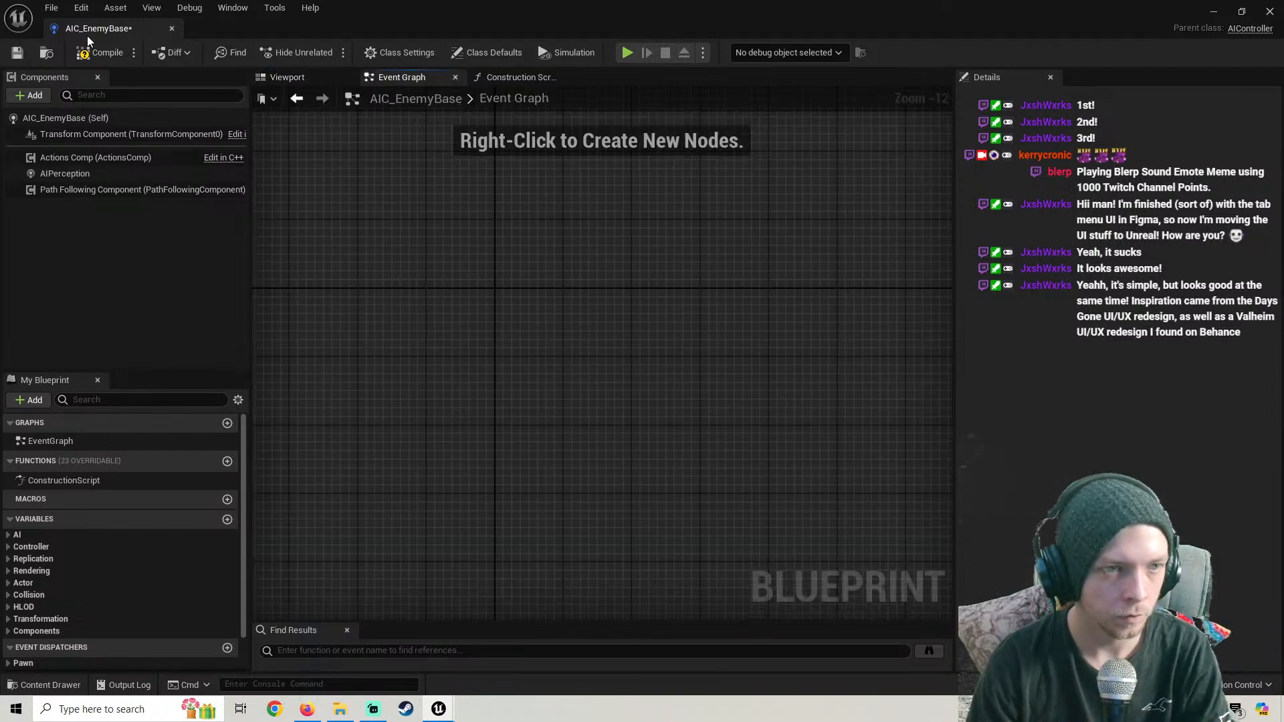
left_click(102, 54)
key("ctrl+s")
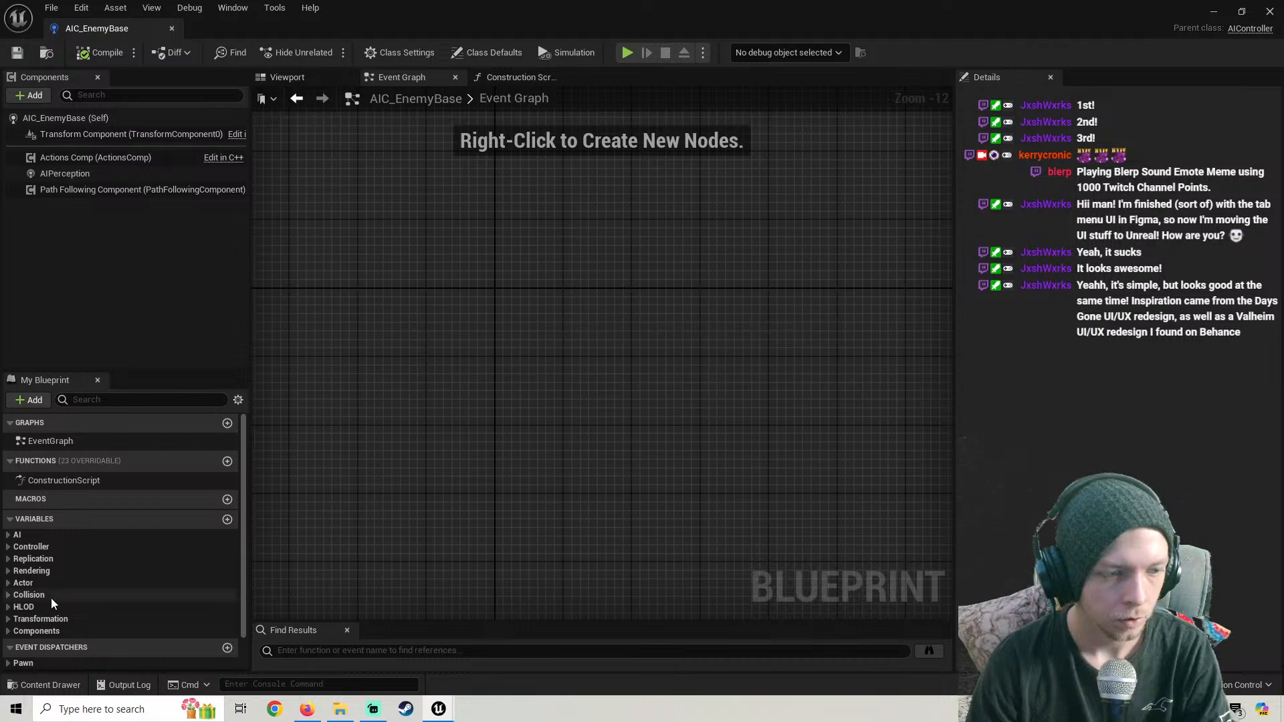
scroll(51, 598, "down", 1)
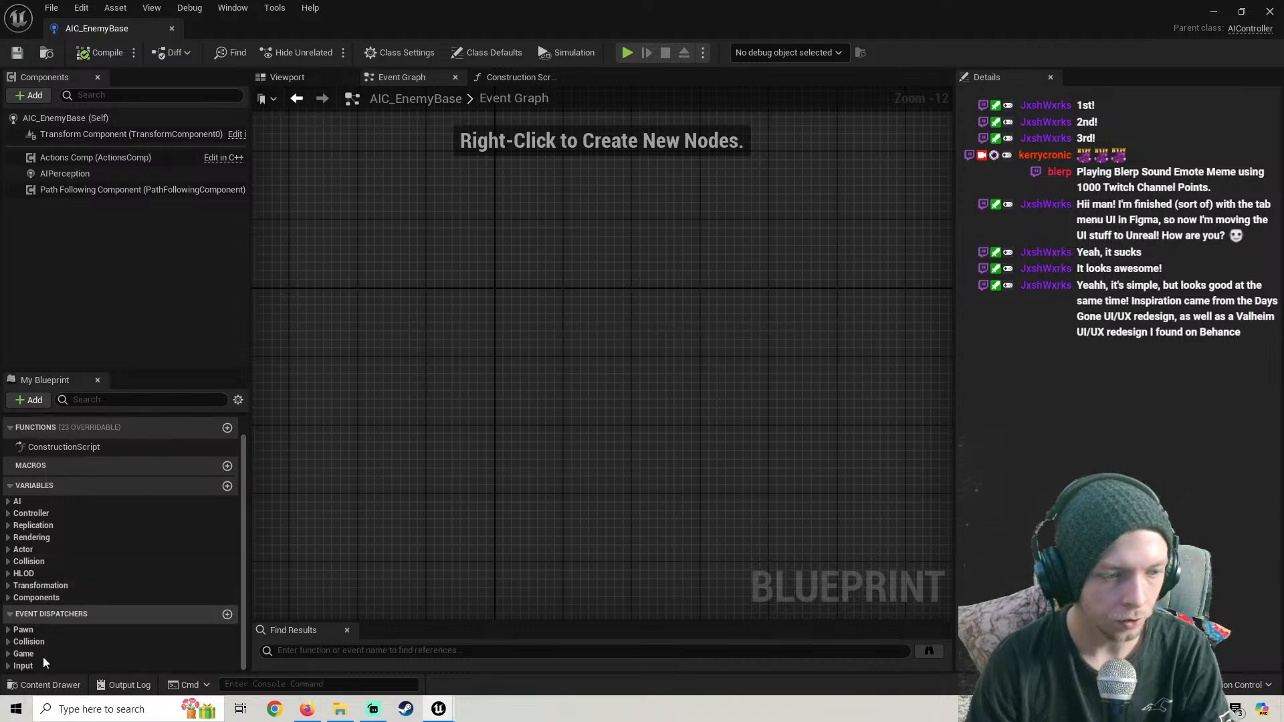
left_click(8, 655)
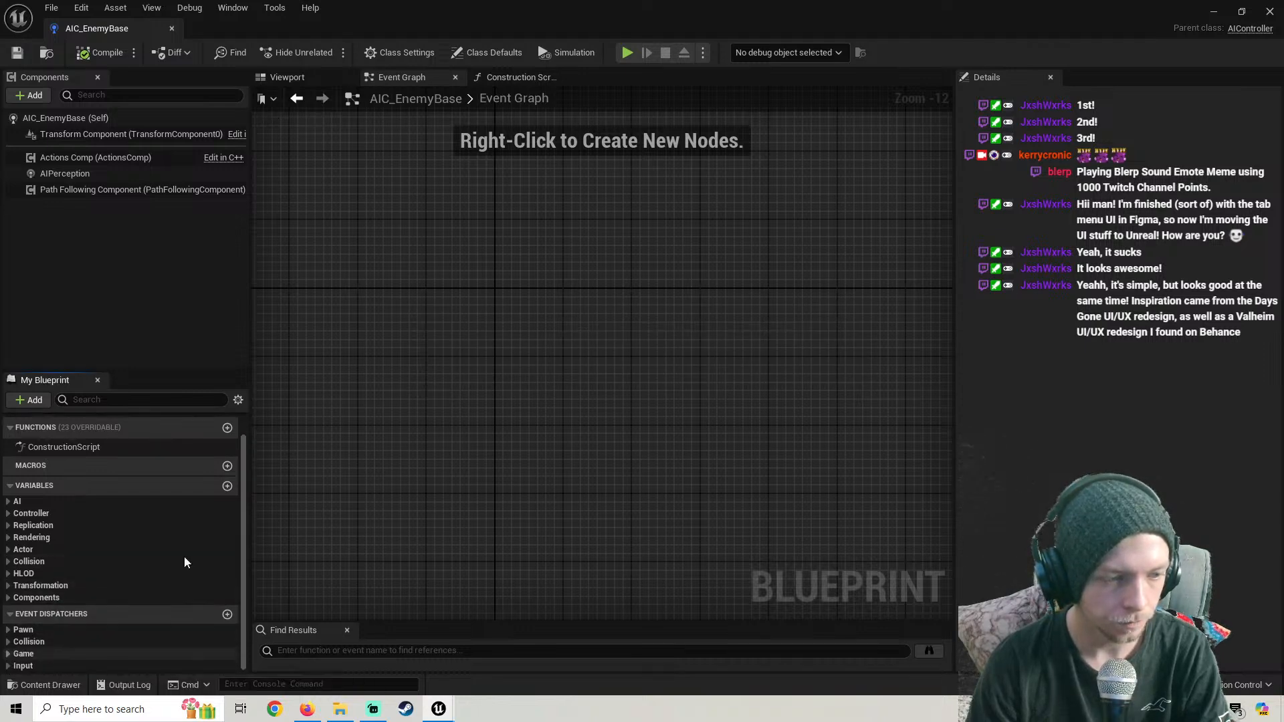
Open the BP_BaseEnemy blueprint from the Enemies folder and delete every node in its Event Graph
right_click_drag(460, 344, 378, 365)
left_click(1214, 12)
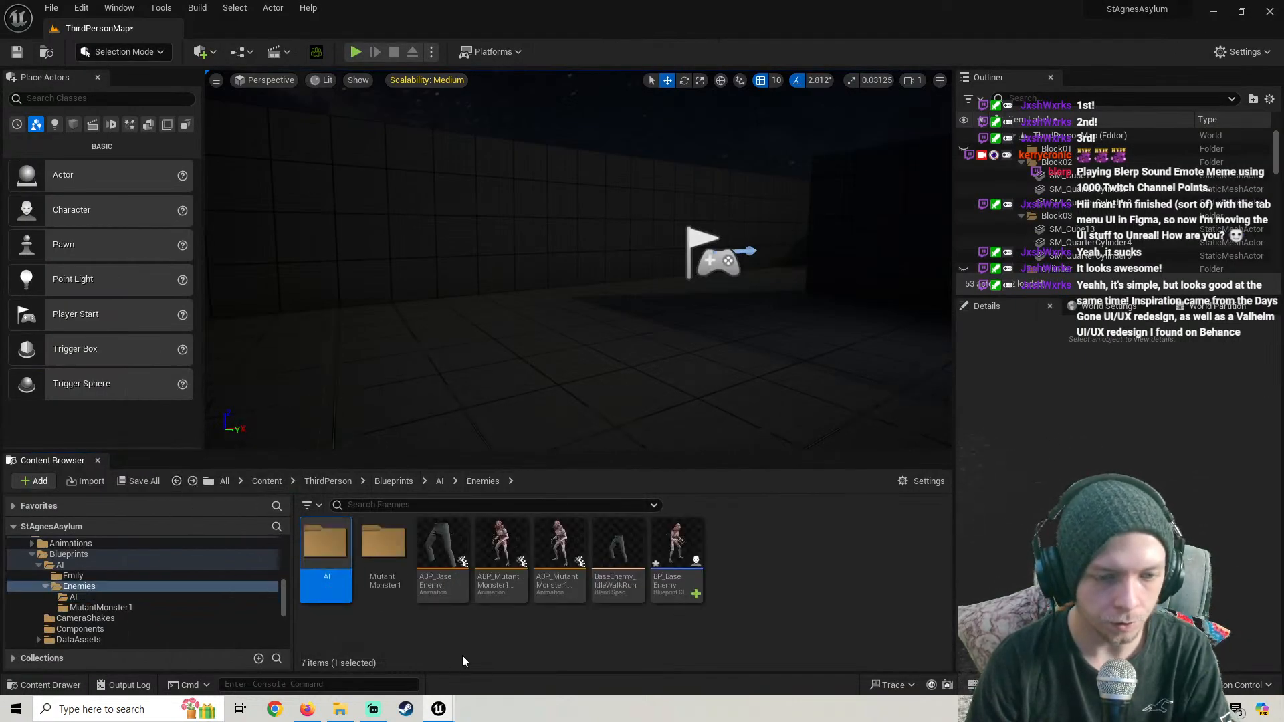
double_click(677, 555)
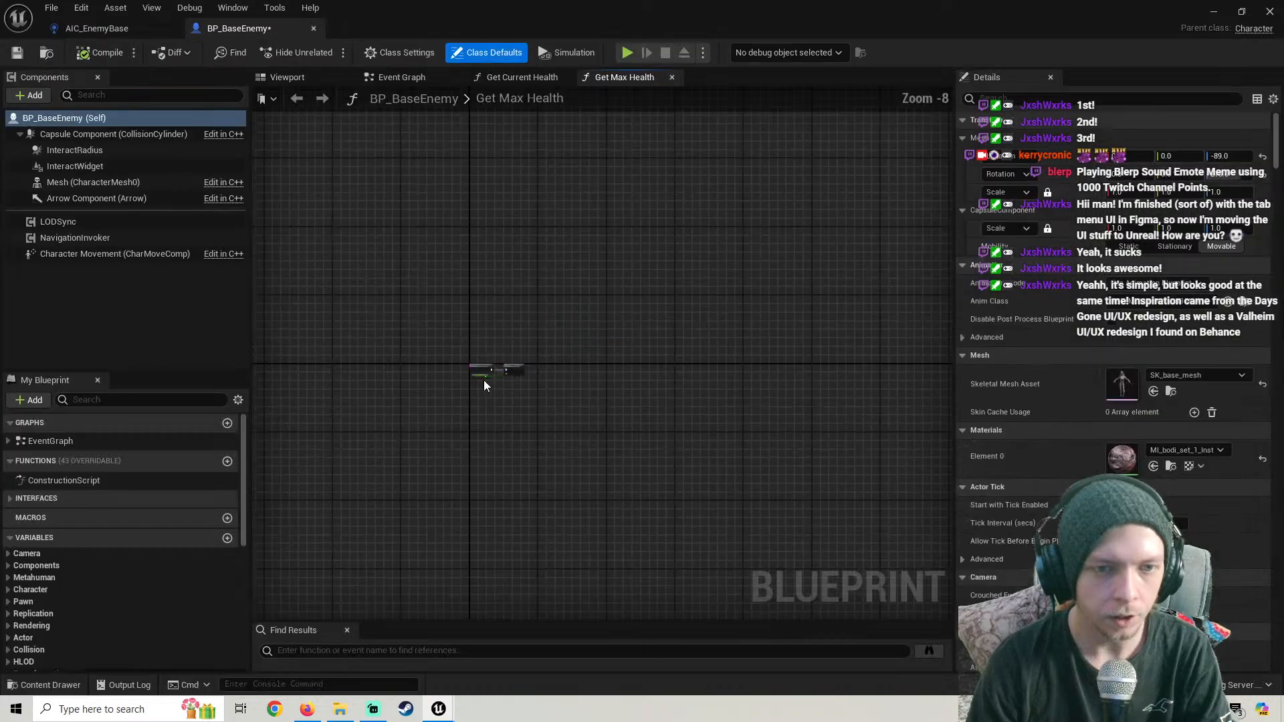
scroll(483, 379, "down", 4)
left_click(411, 79)
mouse_move(606, 440)
right_mouse_down()
mouse_move(565, 424)
mouse_move(568, 451)
right_mouse_up()
left_click_drag(696, 607, 411, 254)
key("Delete")
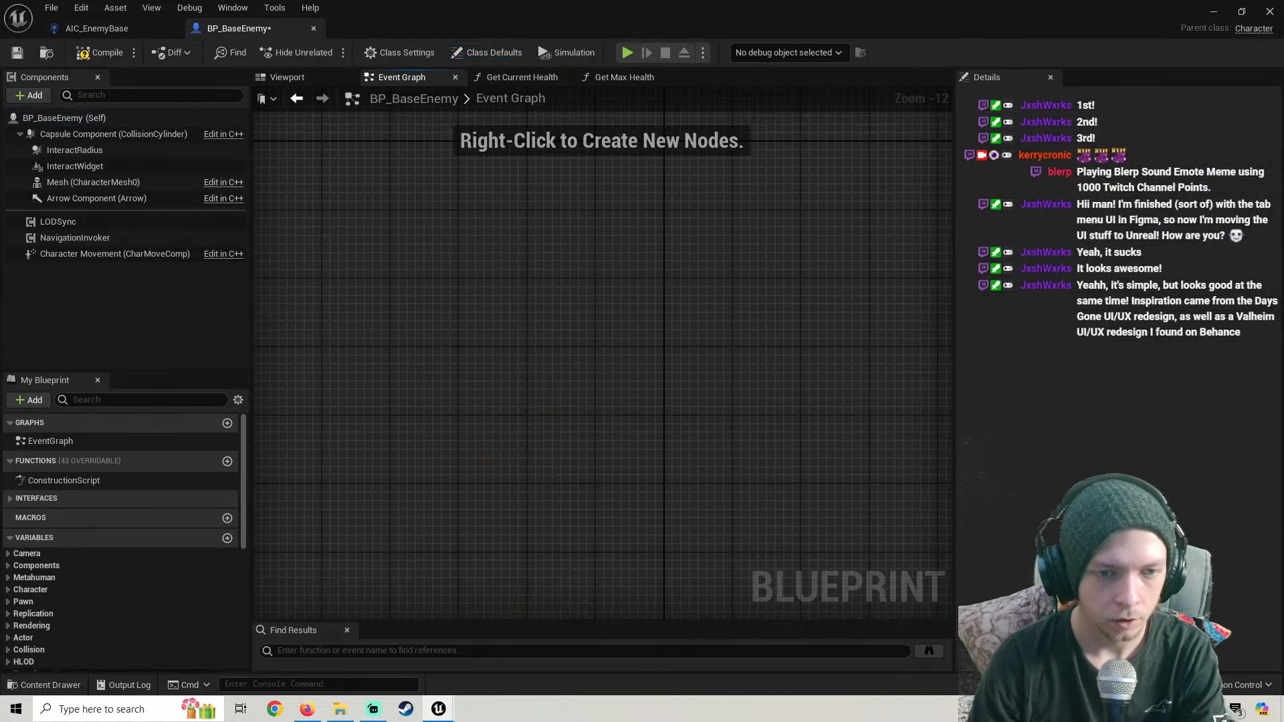
Remove the BPI Enemy AI and Interact BPI interfaces from BP_BaseEnemy without transferring their functions, and compile and save
left_click(412, 48)
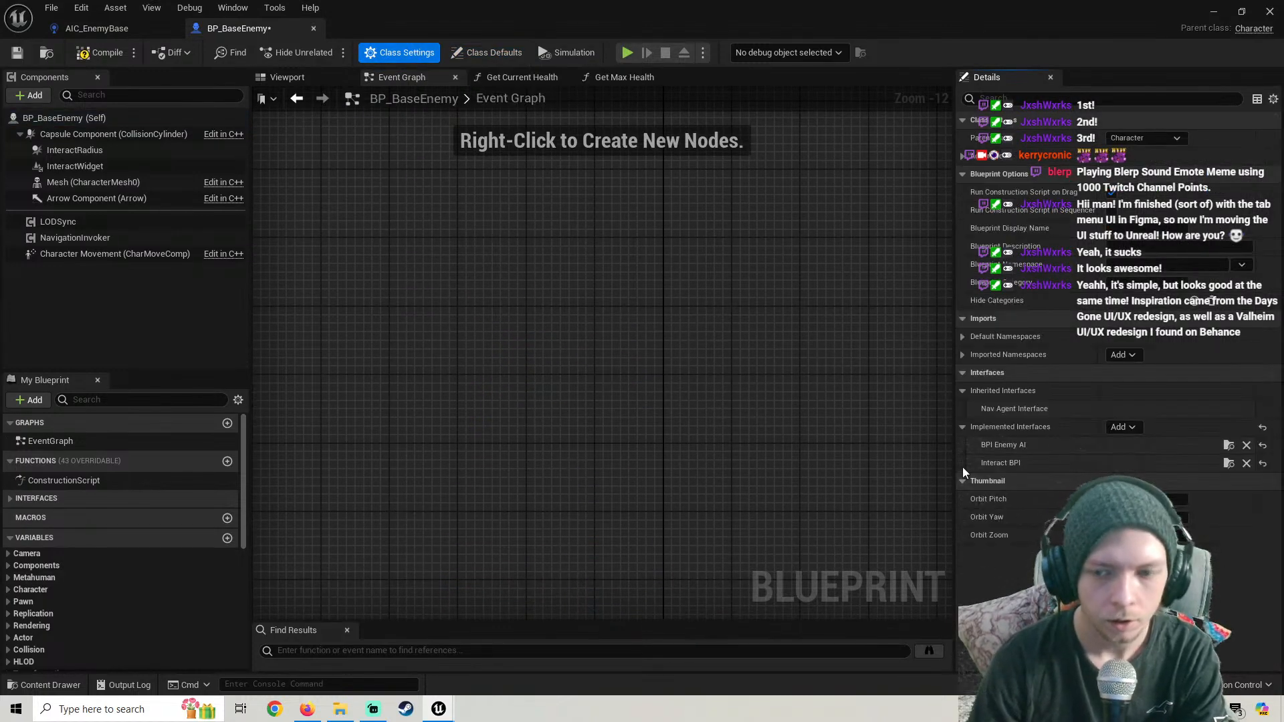
left_click(1246, 446)
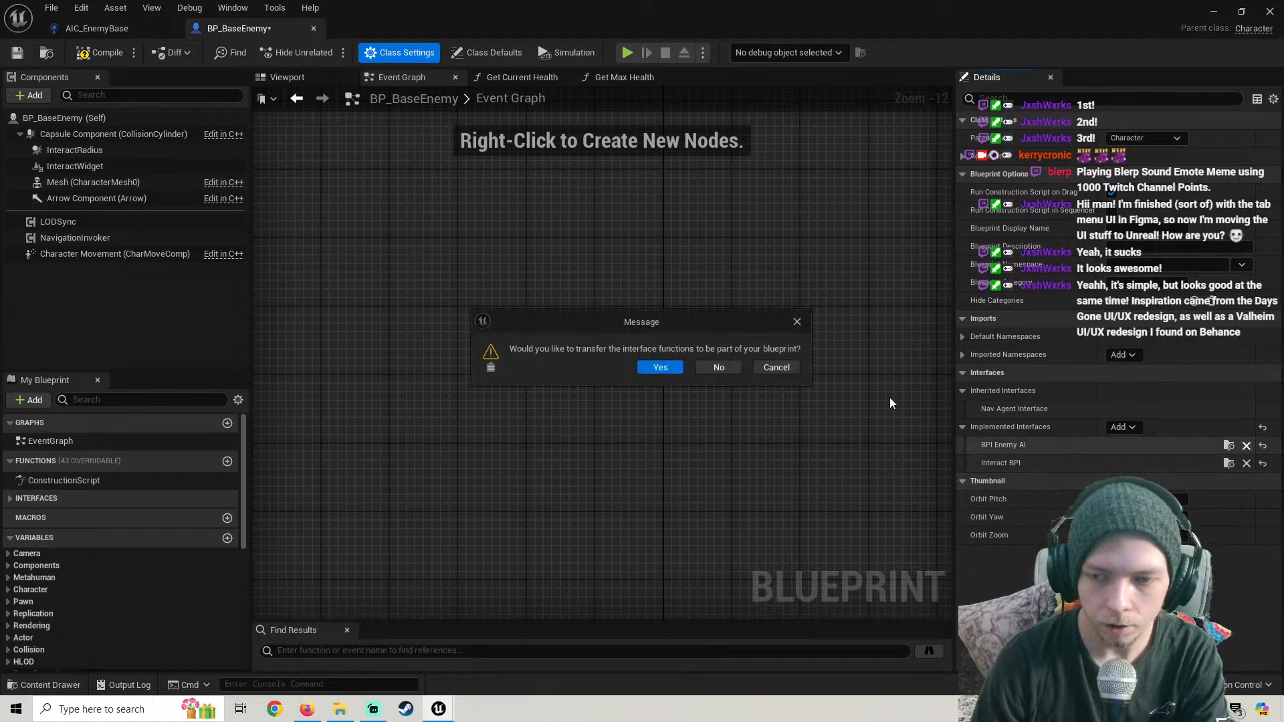
left_click(719, 369)
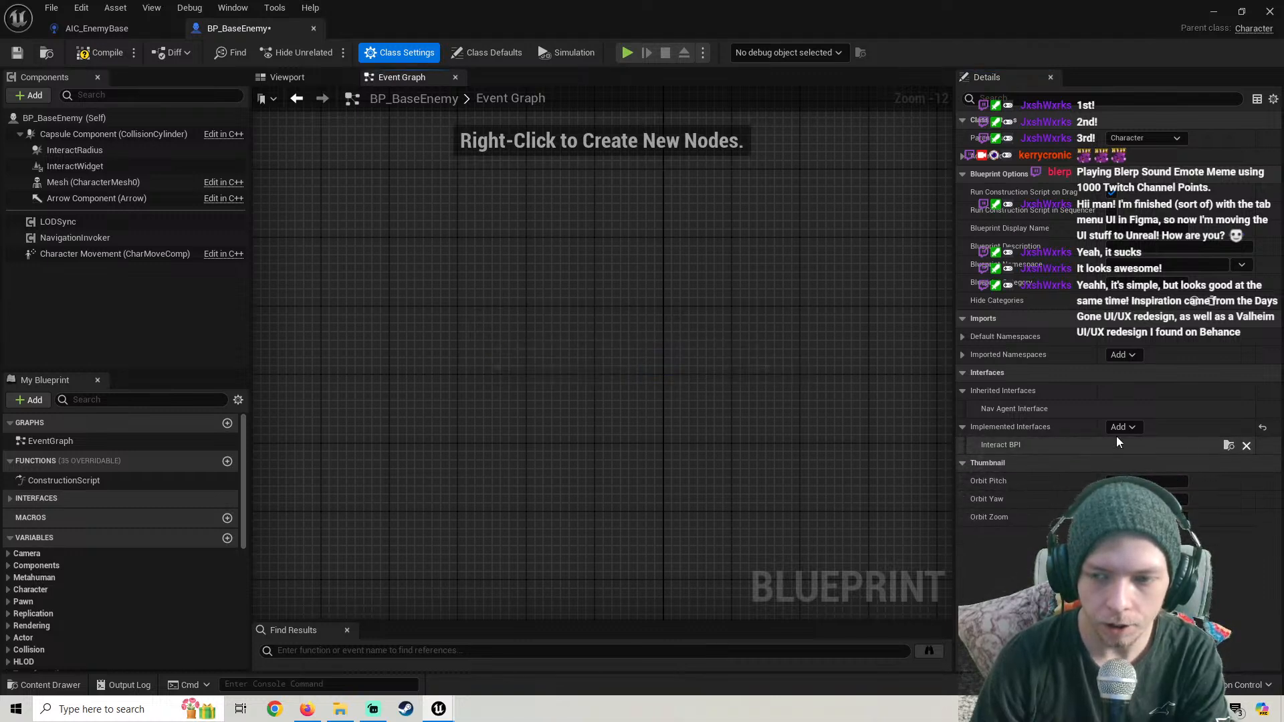
left_click(1246, 446)
left_click(701, 365)
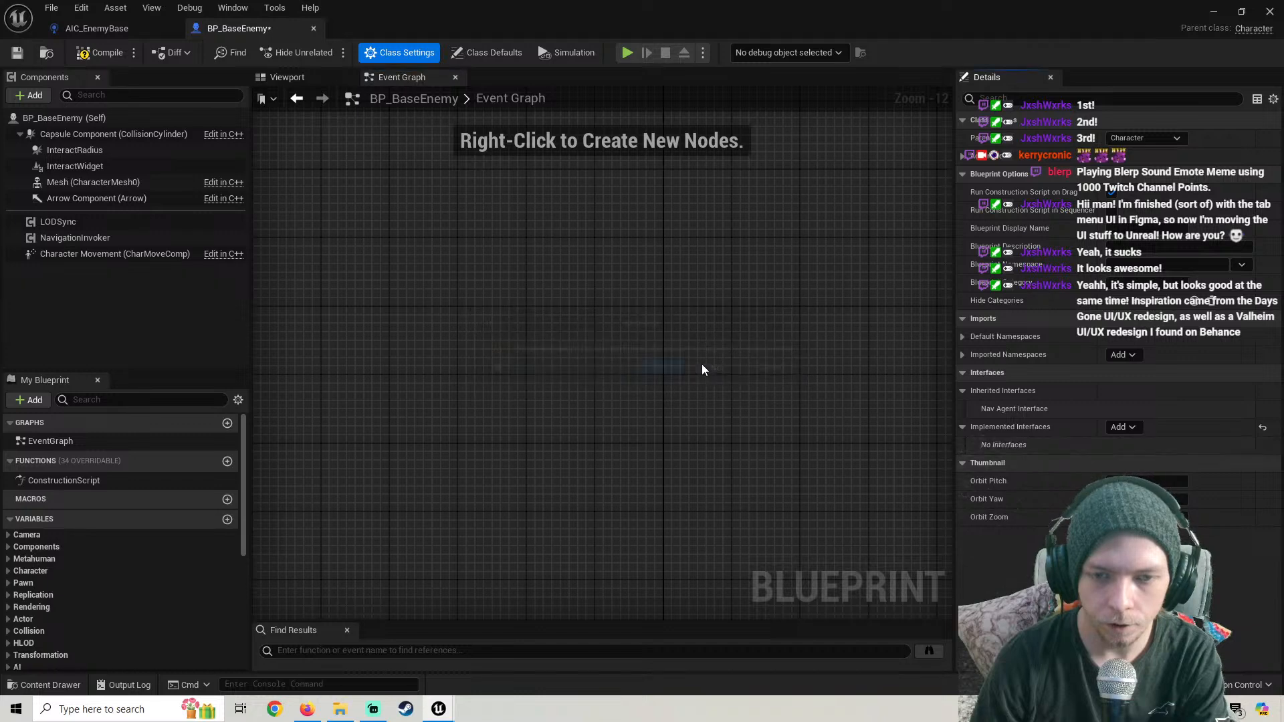
left_click(101, 52)
left_click(17, 52)
Check BP_BaseEnemy's viewport and Event Graph, and close the Find Results
left_click(319, 77)
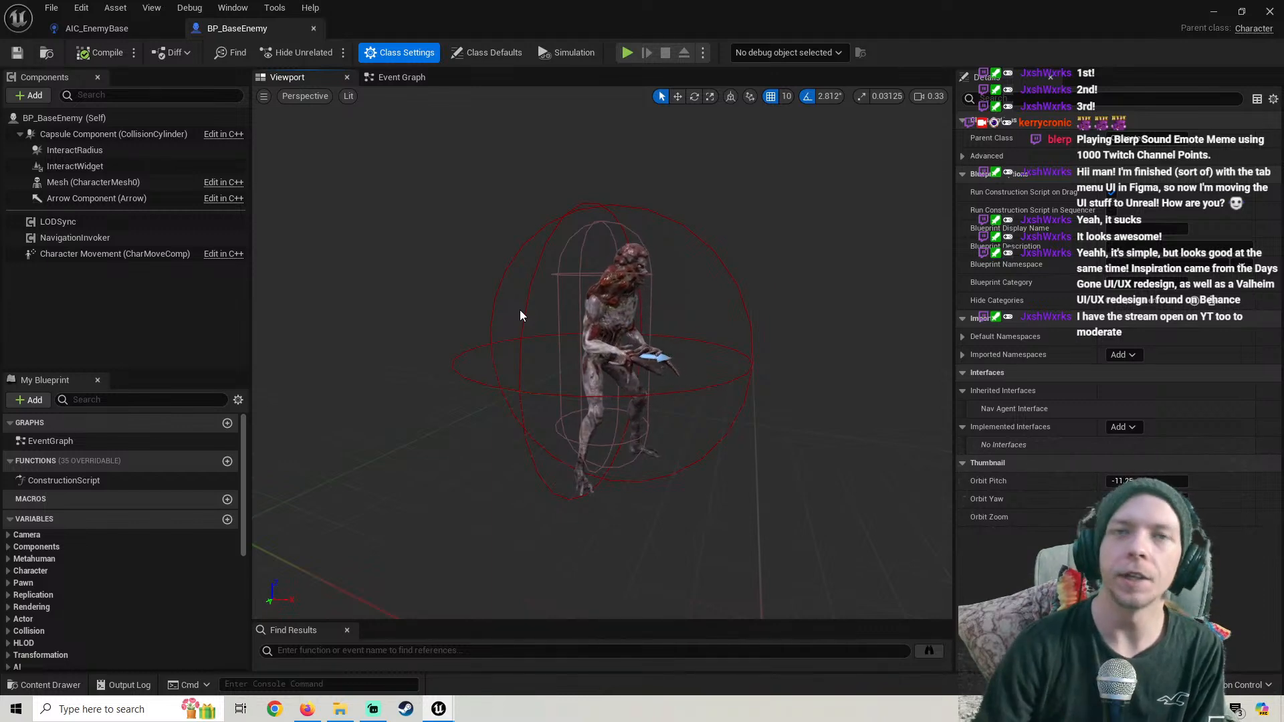
left_click(418, 76)
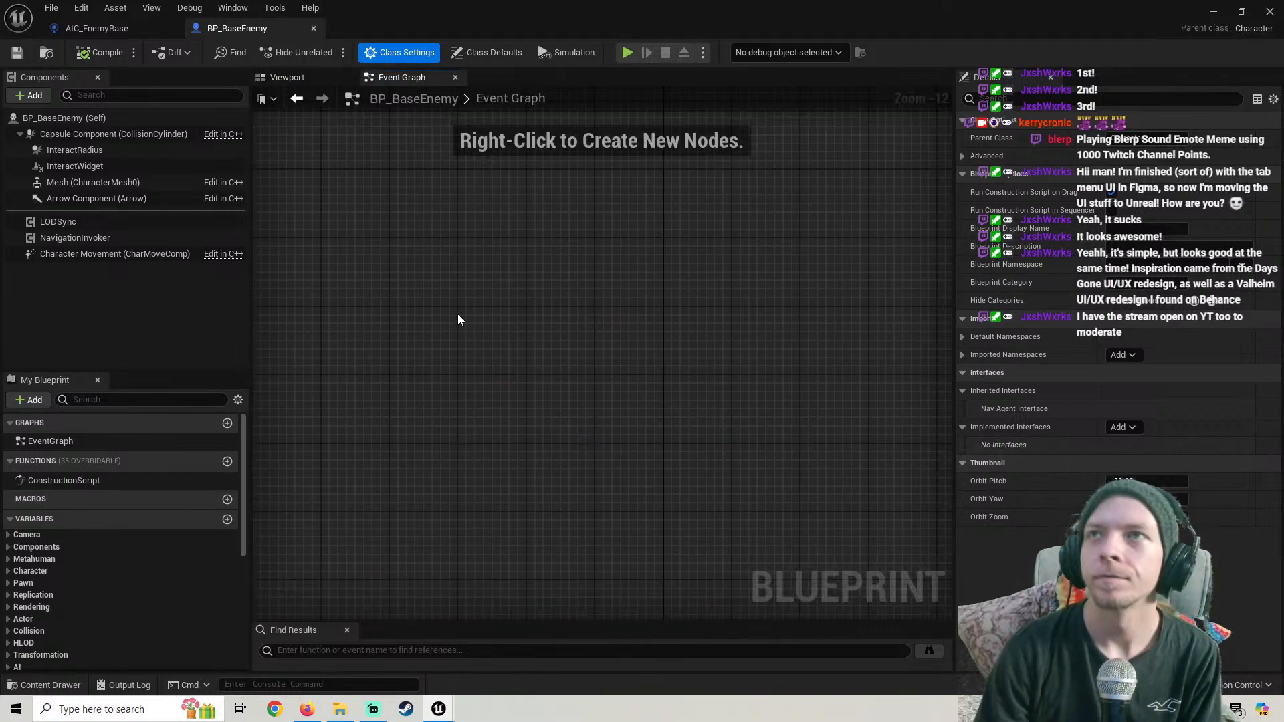
mouse_move(458, 314)
right_mouse_down()
mouse_move(484, 307)
mouse_move(454, 307)
right_mouse_up()
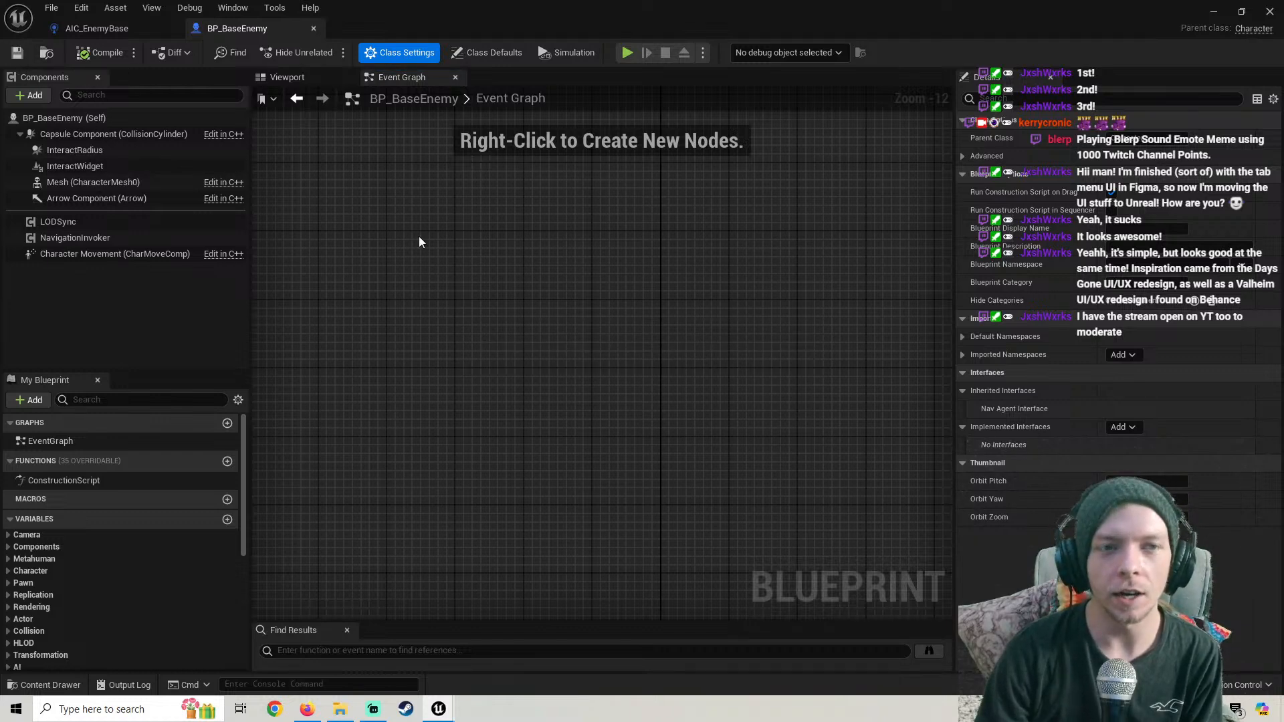
left_click(288, 77)
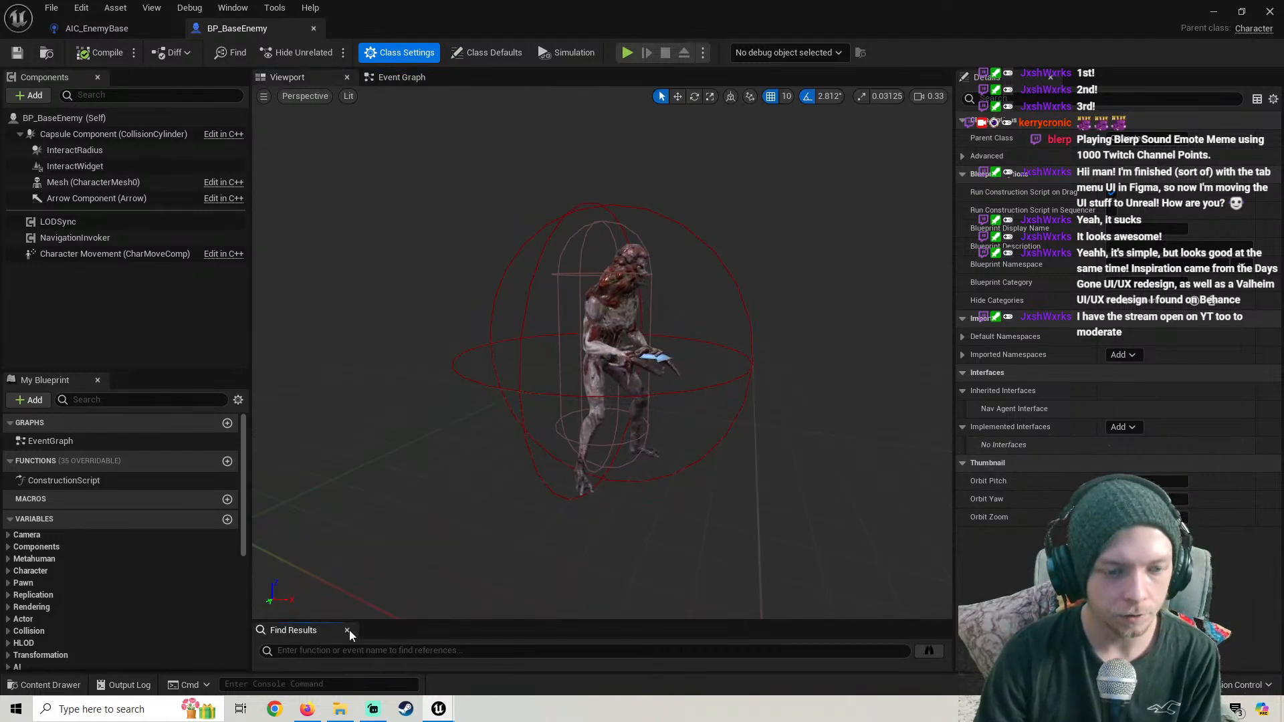
left_click(349, 630)
left_click(398, 77)
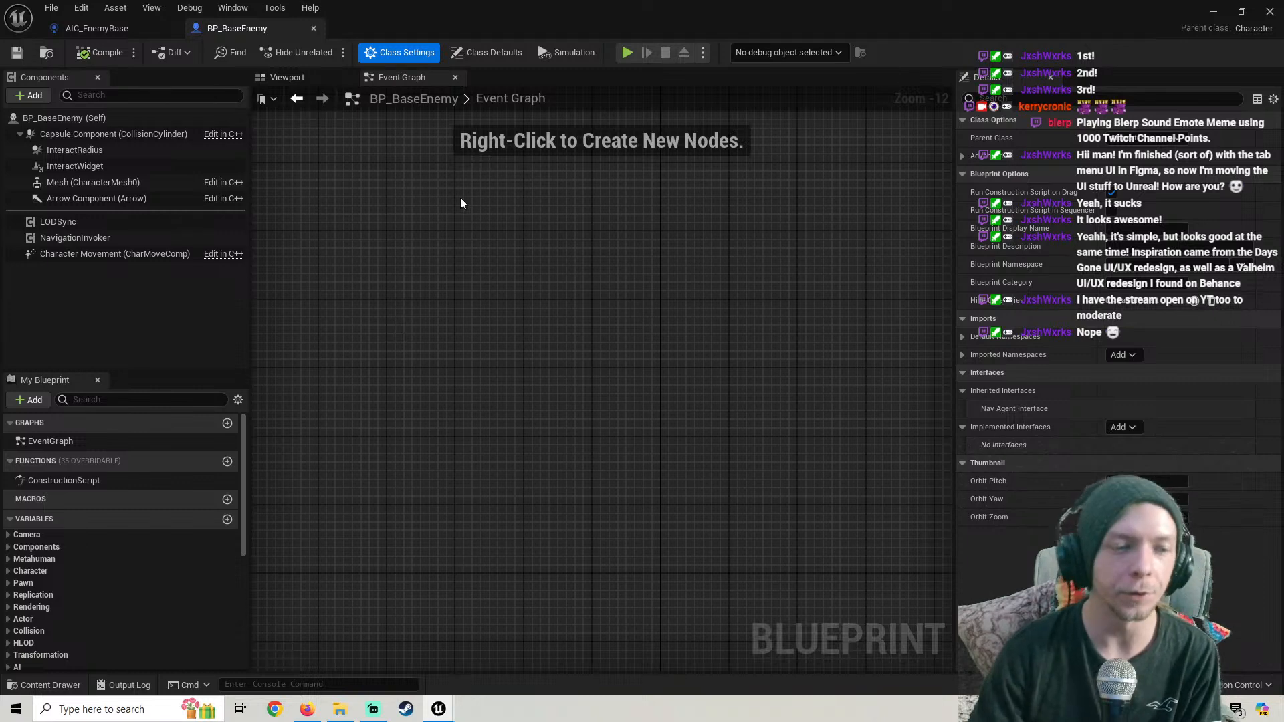
Delete the variables IsDead?, MaxHealth and CurrentHealth from BP_BaseEnemy
scroll(40, 532, "down", 6)
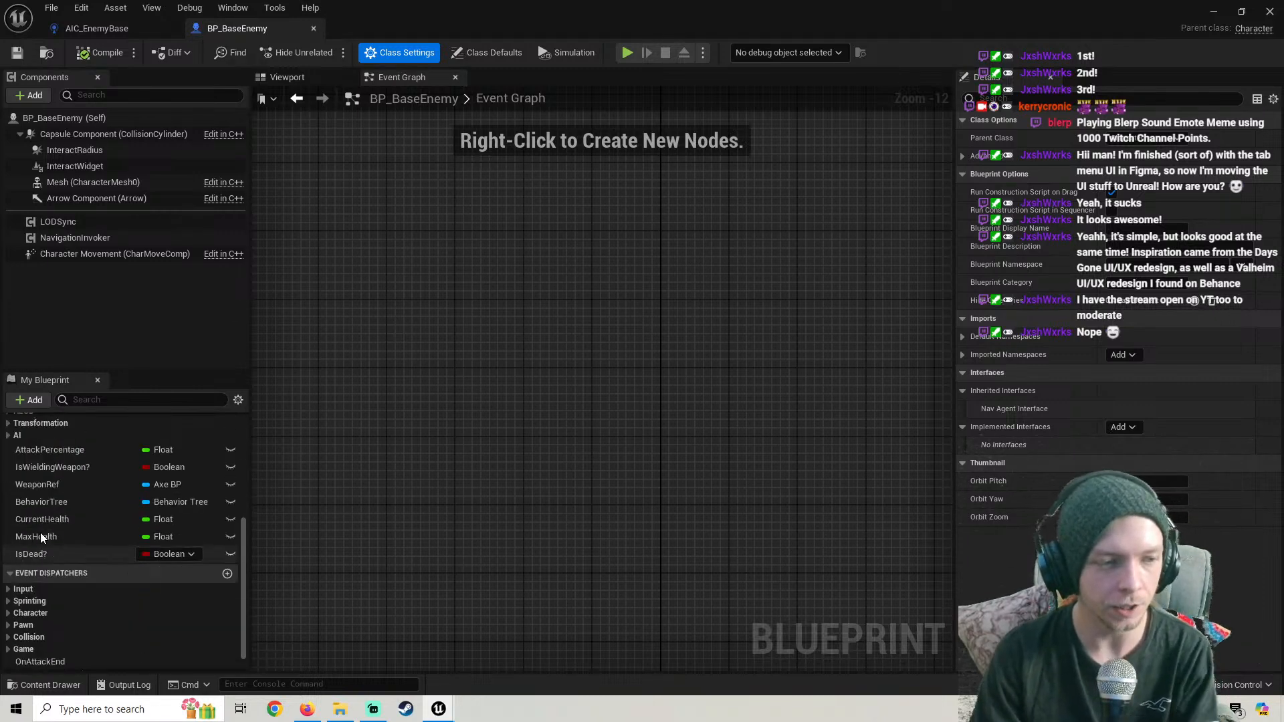
scroll(42, 540, "up", 1)
left_click(54, 576)
key("Delete")
left_click(51, 557)
key("Delete")
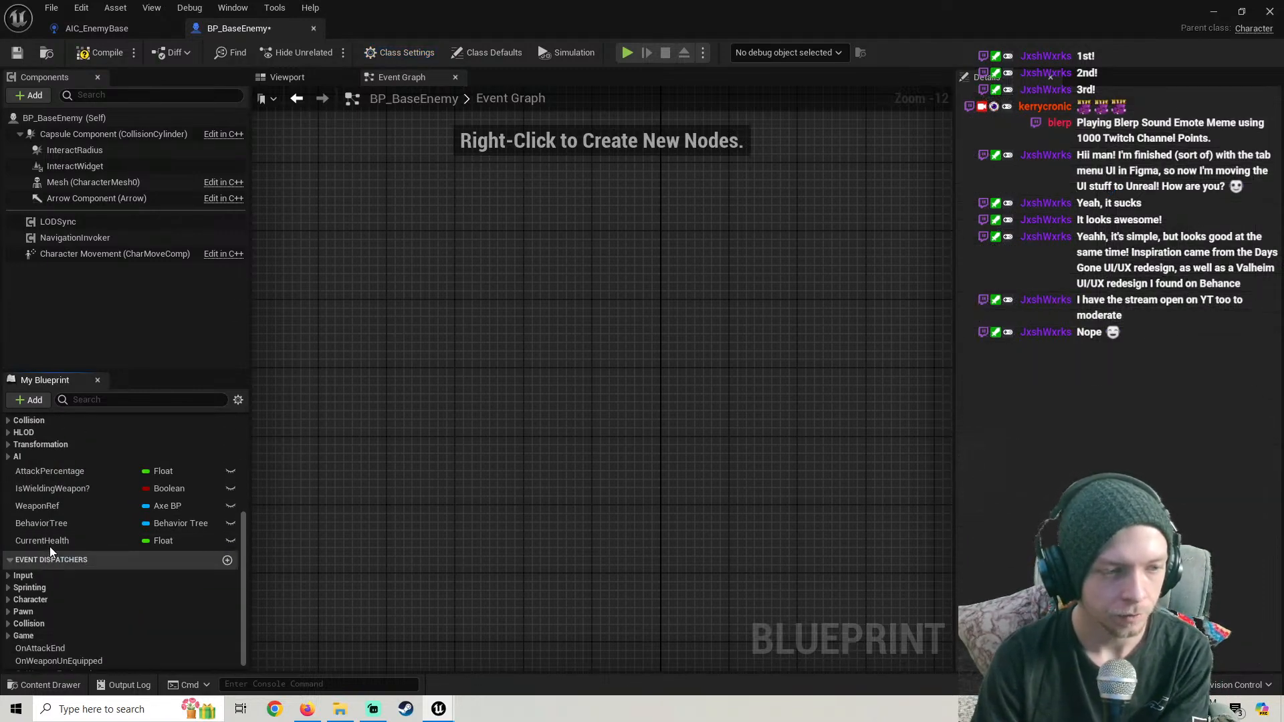
left_click(50, 547)
key("Delete")
Delete the variables BehaviorTree, WeaponRef, IsWieldingWeapon? and AttackPercentage from BP_BaseEnemy, and compile and save it
left_click(51, 532)
key("Delete")
left_click(51, 533)
key("Delete")
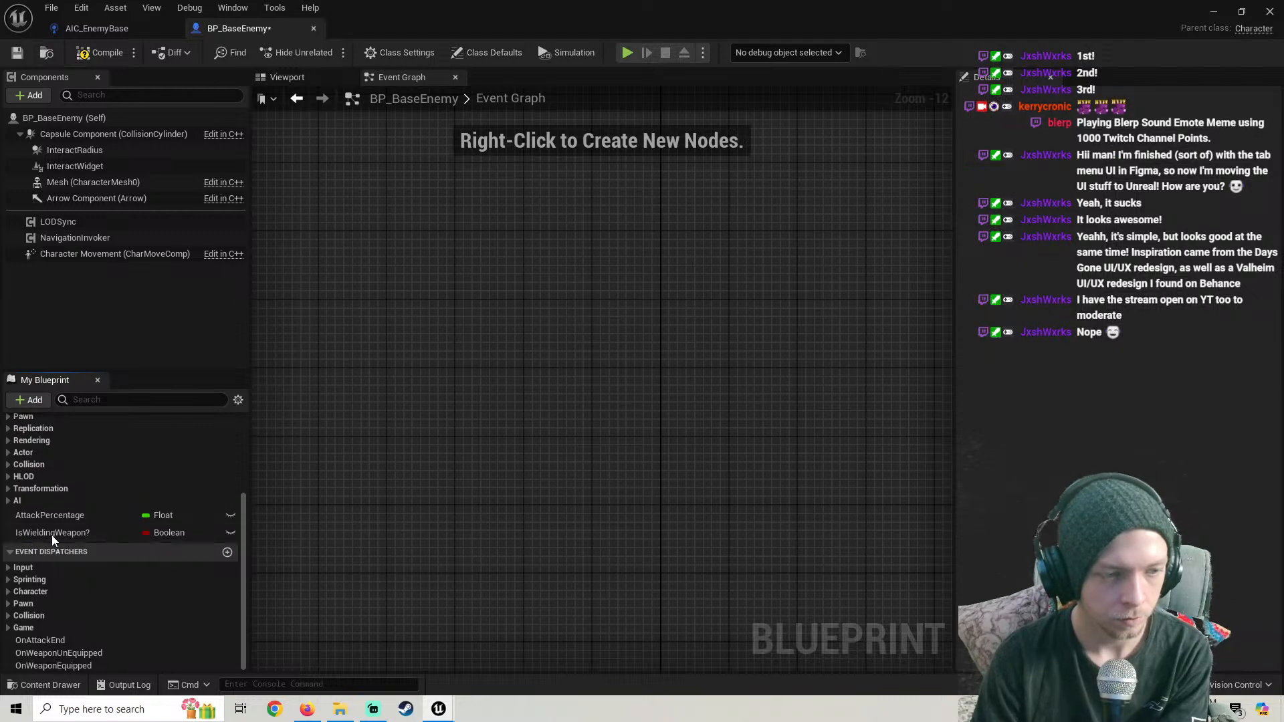
left_click(51, 533)
key("Delete")
left_click(53, 535)
key("Delete")
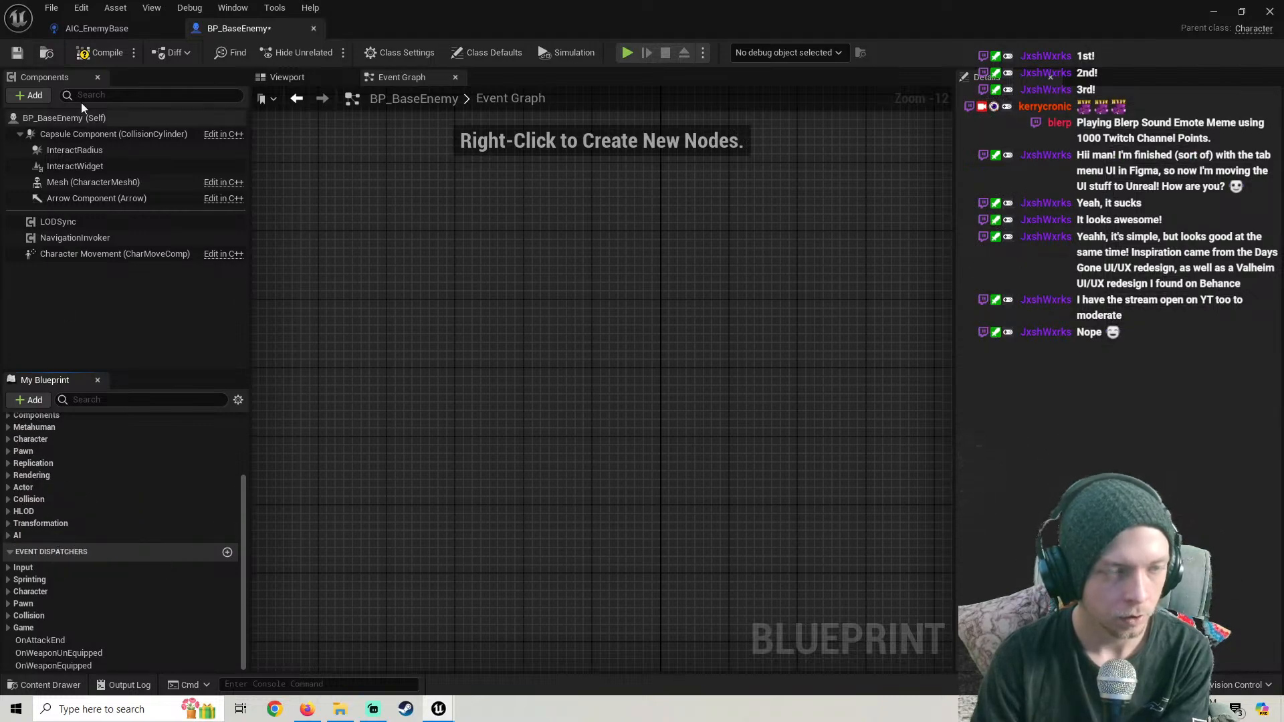
left_click(104, 53)
left_click(18, 53)
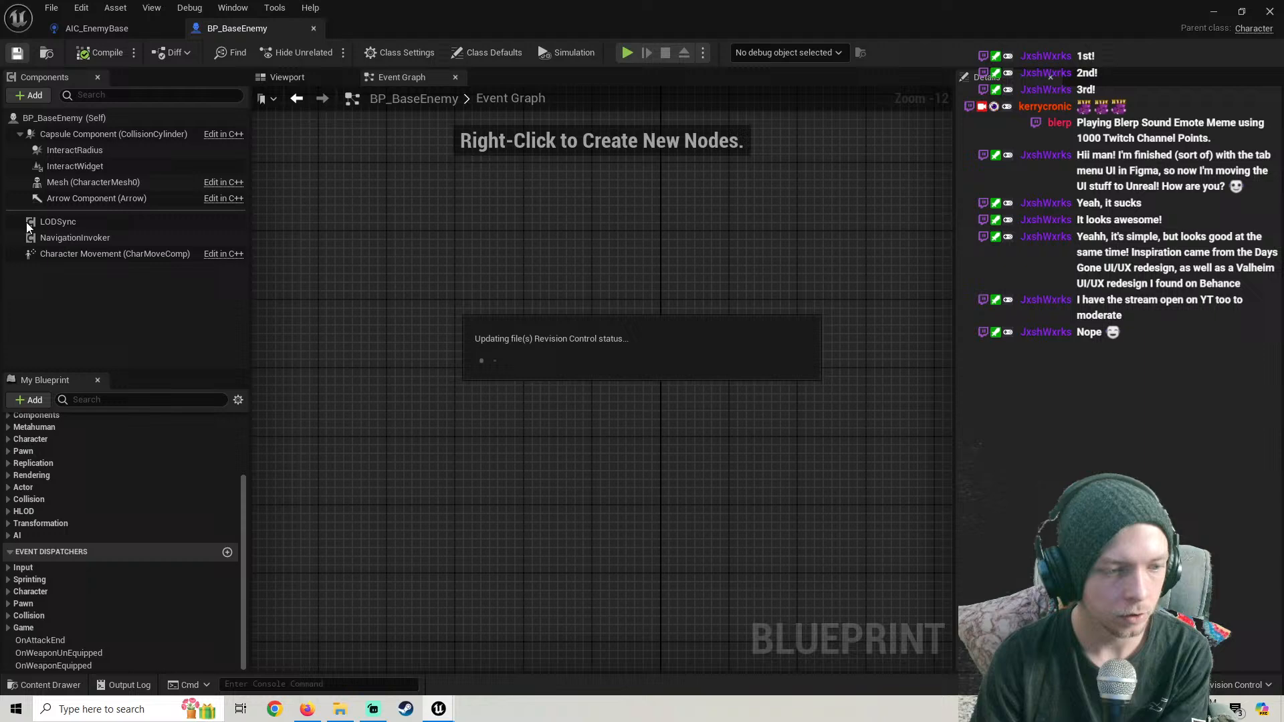
Delete the event dispatchers OnAttackEnd, OnWeaponUnEquipped and OnWeaponEquipped, compile and save BP_BaseEnemy, and close the blueprint editor
left_click(46, 644)
key("Delete")
left_click(54, 651)
key("Delete")
left_click(52, 665)
key("Delete")
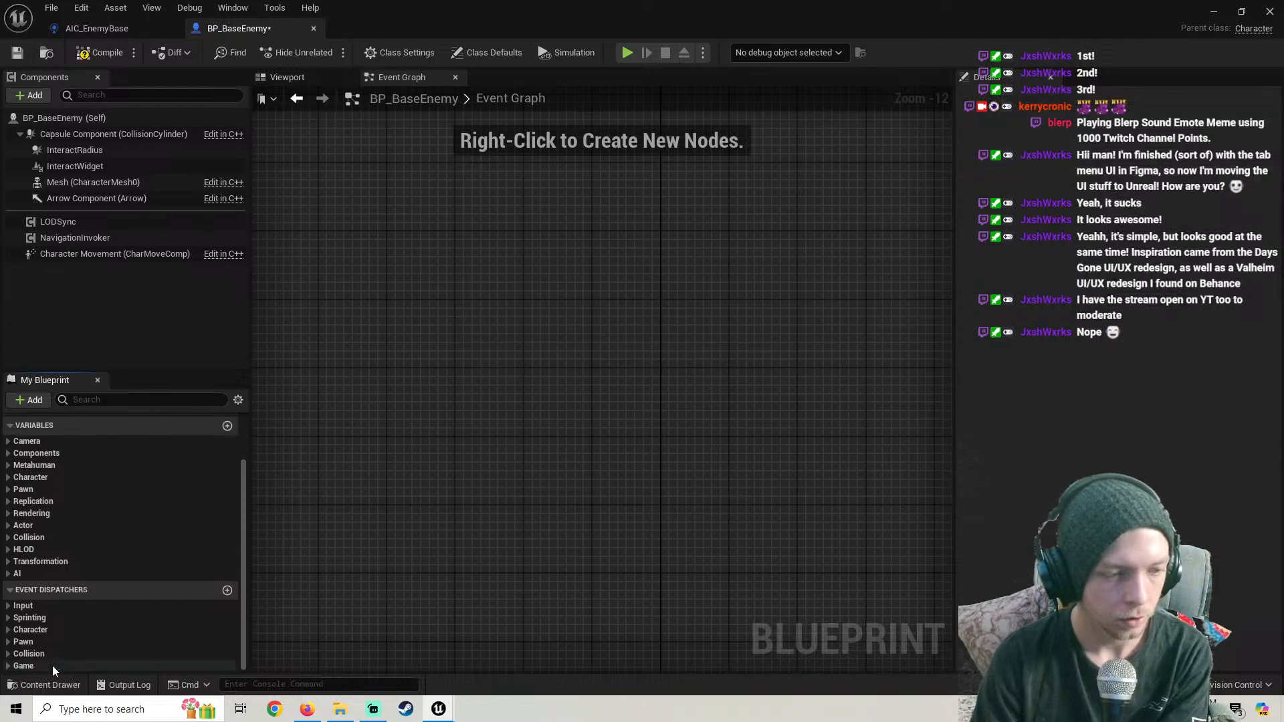
left_click(287, 77)
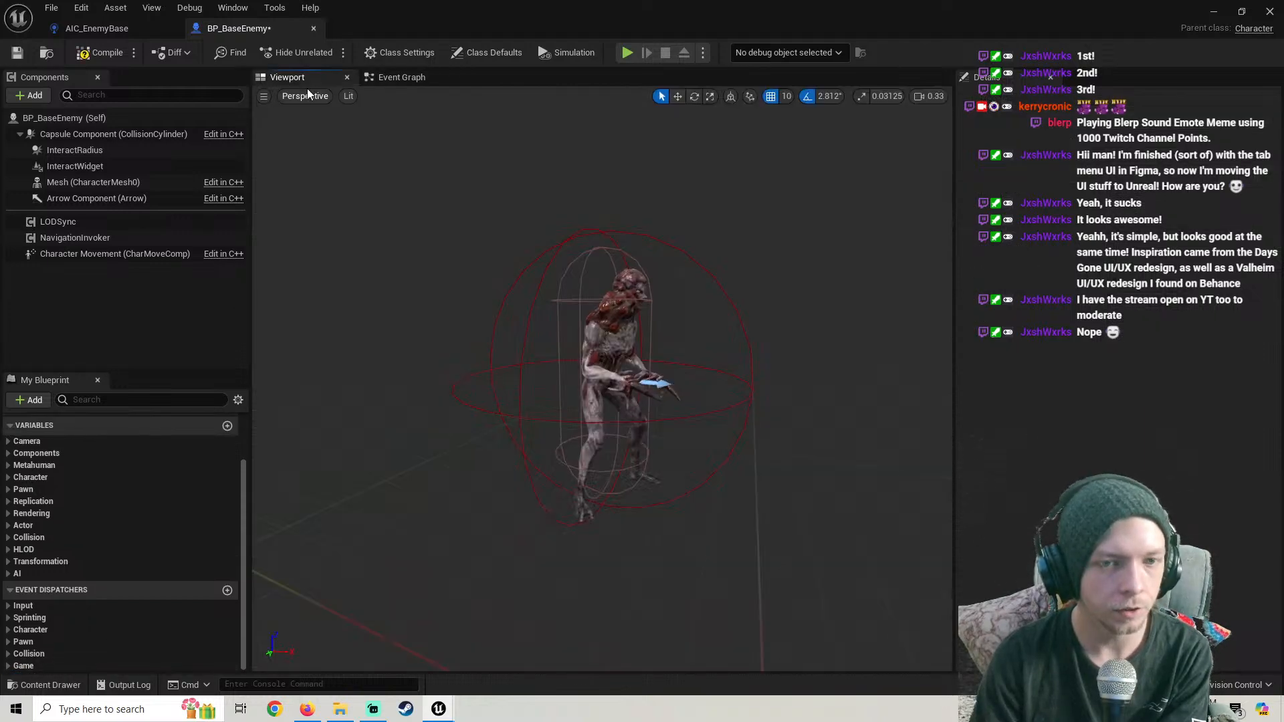
left_click(100, 53)
left_click(18, 53)
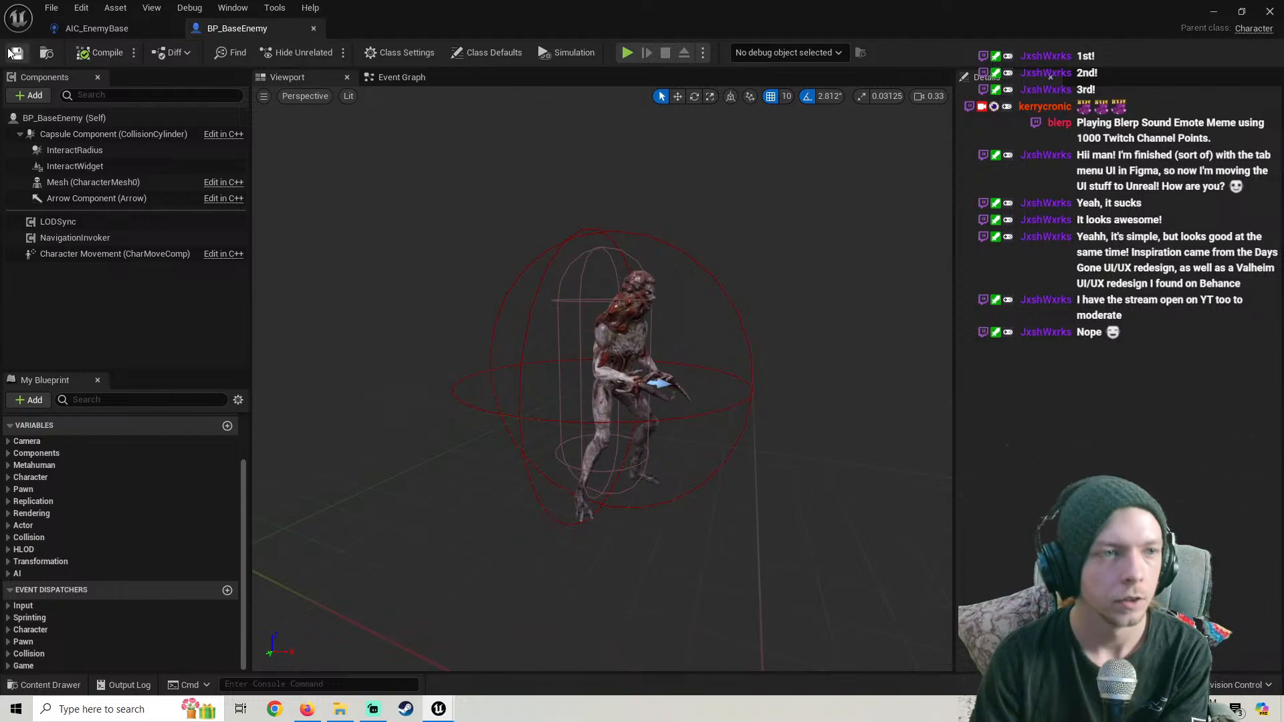
left_click(1270, 11)
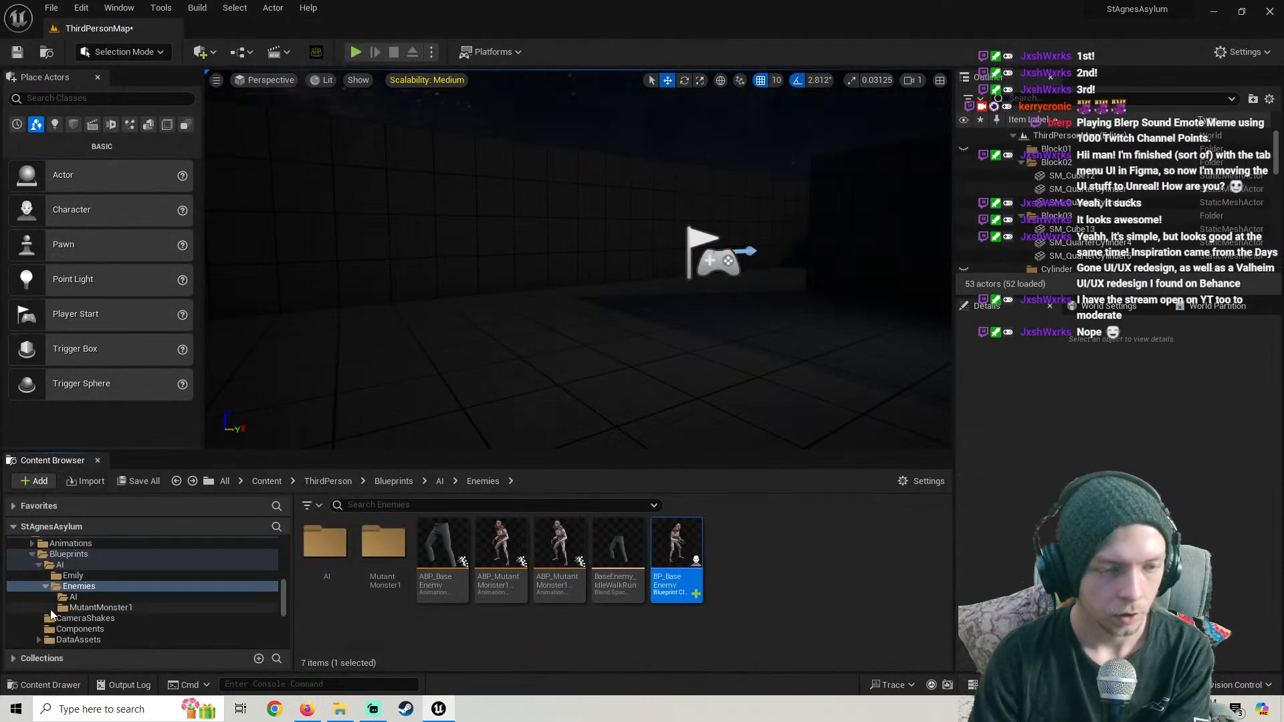
Fix up redirectors across the whole Content folder and save the unsaved EQS_TestingPawn and ThirdPersonMap
scroll(51, 614, "up", 10)
right_click(51, 554)
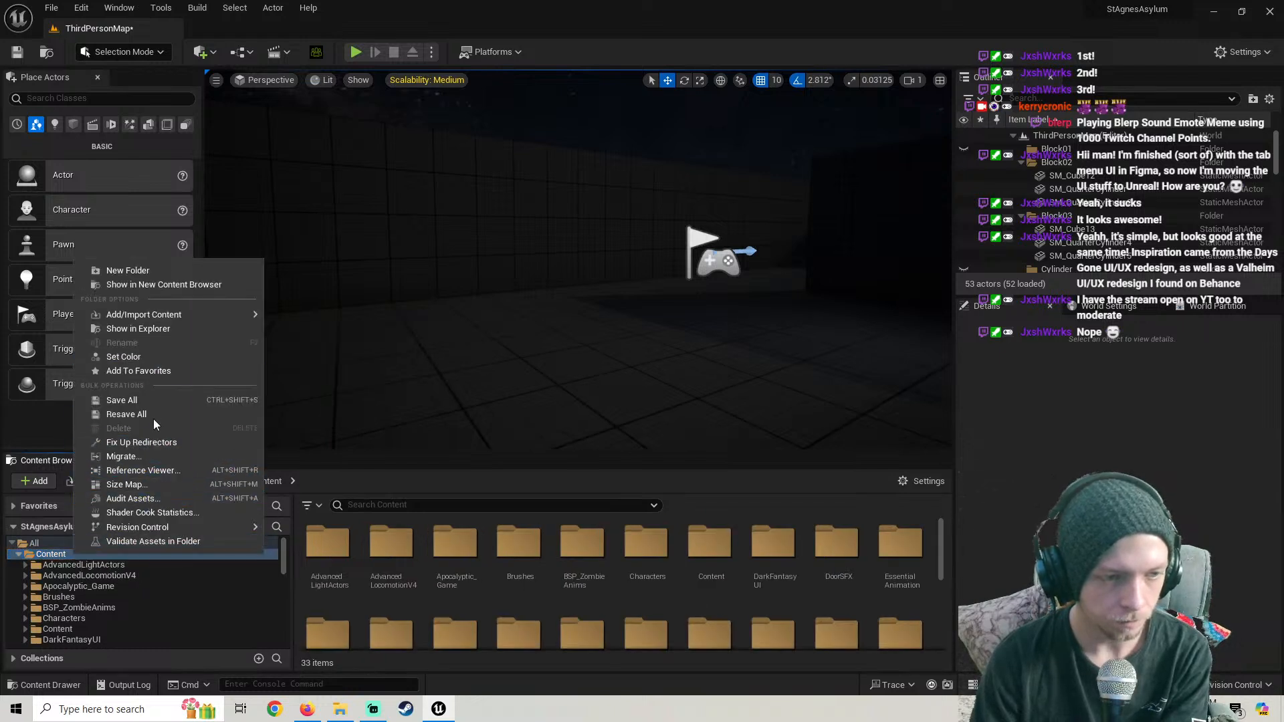
left_click(156, 442)
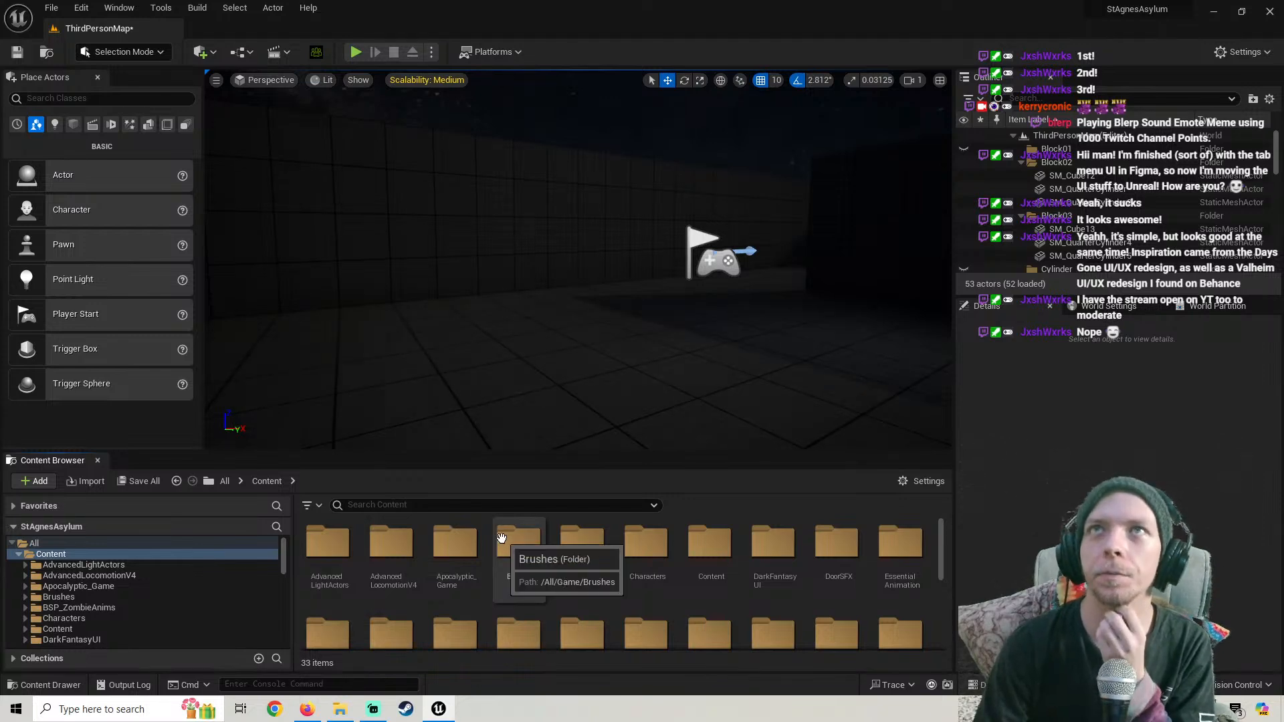
left_click(135, 489)
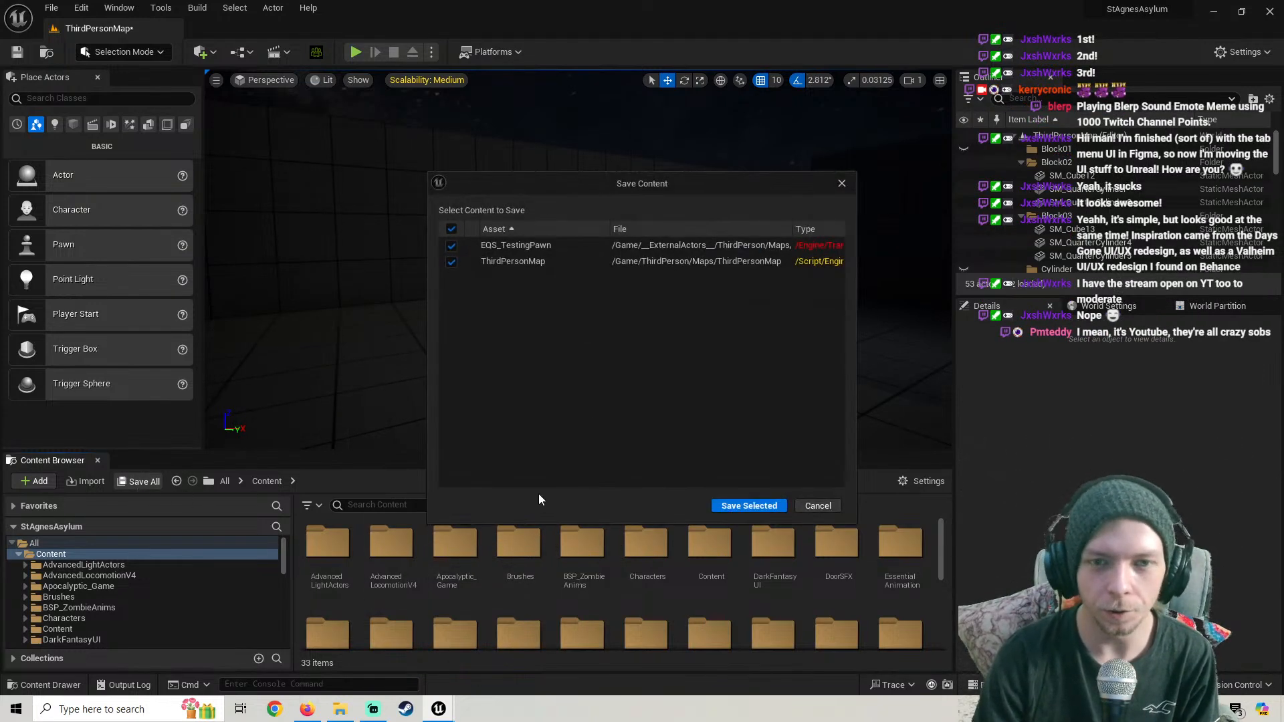
left_click(737, 506)
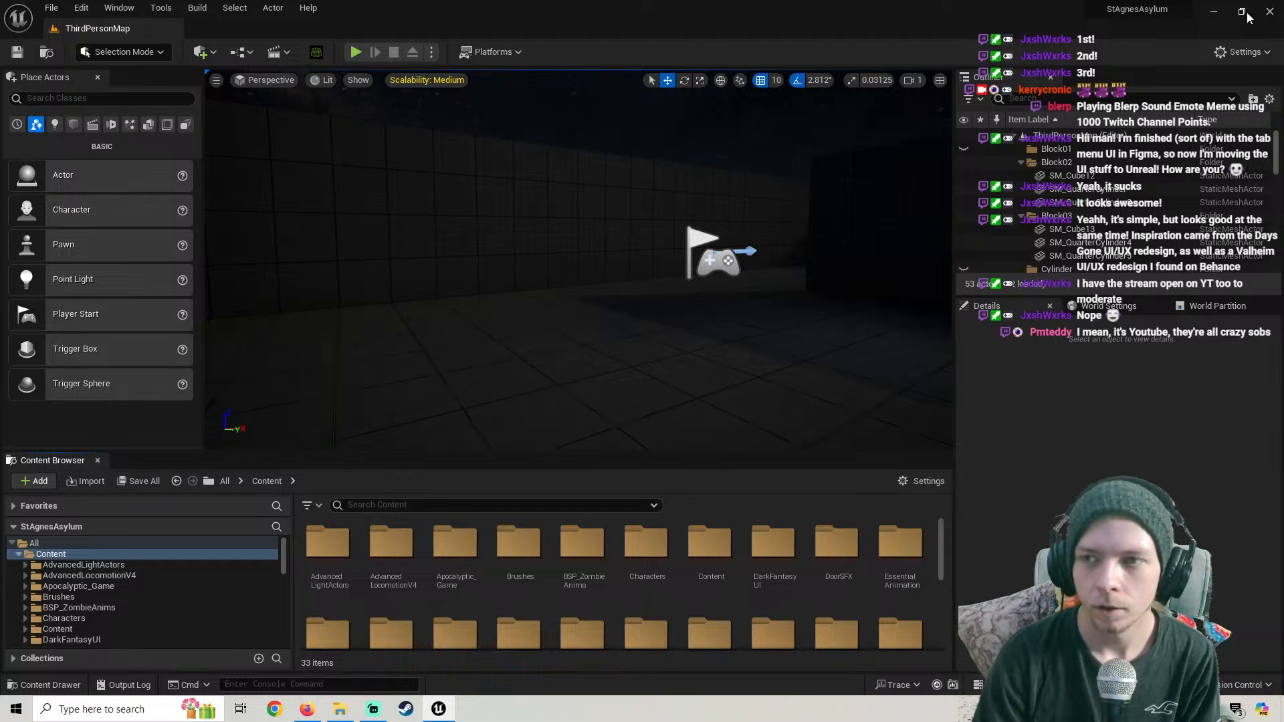
Close the Unreal project and clear the desktop of the browser, Streamlabs and file explorer windows
left_click(1269, 11)
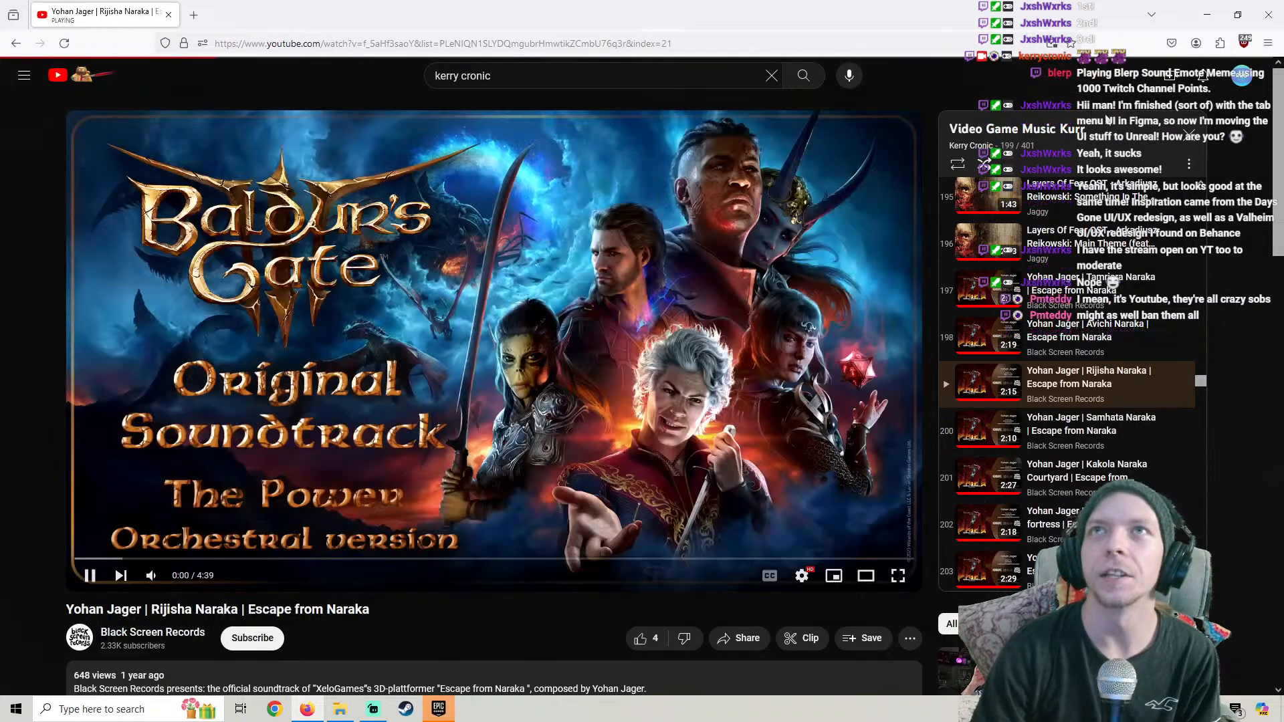
left_click(1198, 11)
left_click(1264, 7)
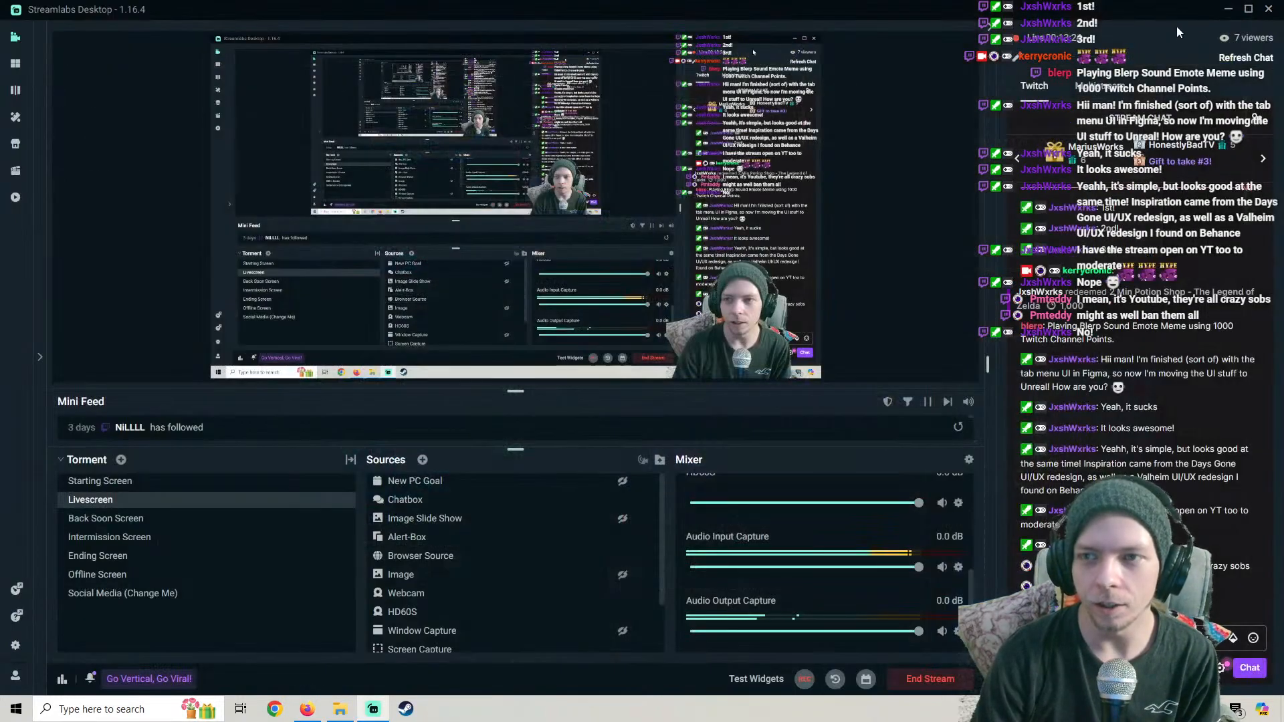
left_click(1227, 11)
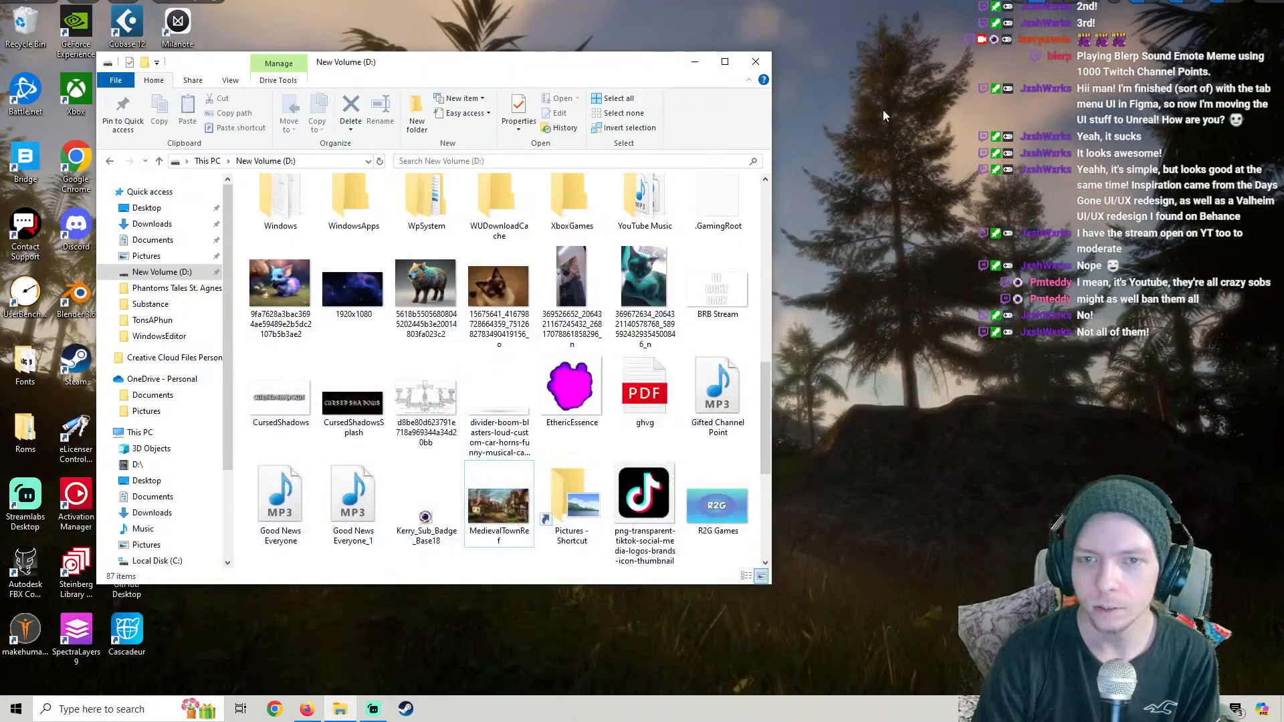
left_click(756, 62)
Empty the Recycle Bin permanently and close its window
double_click(25, 26)
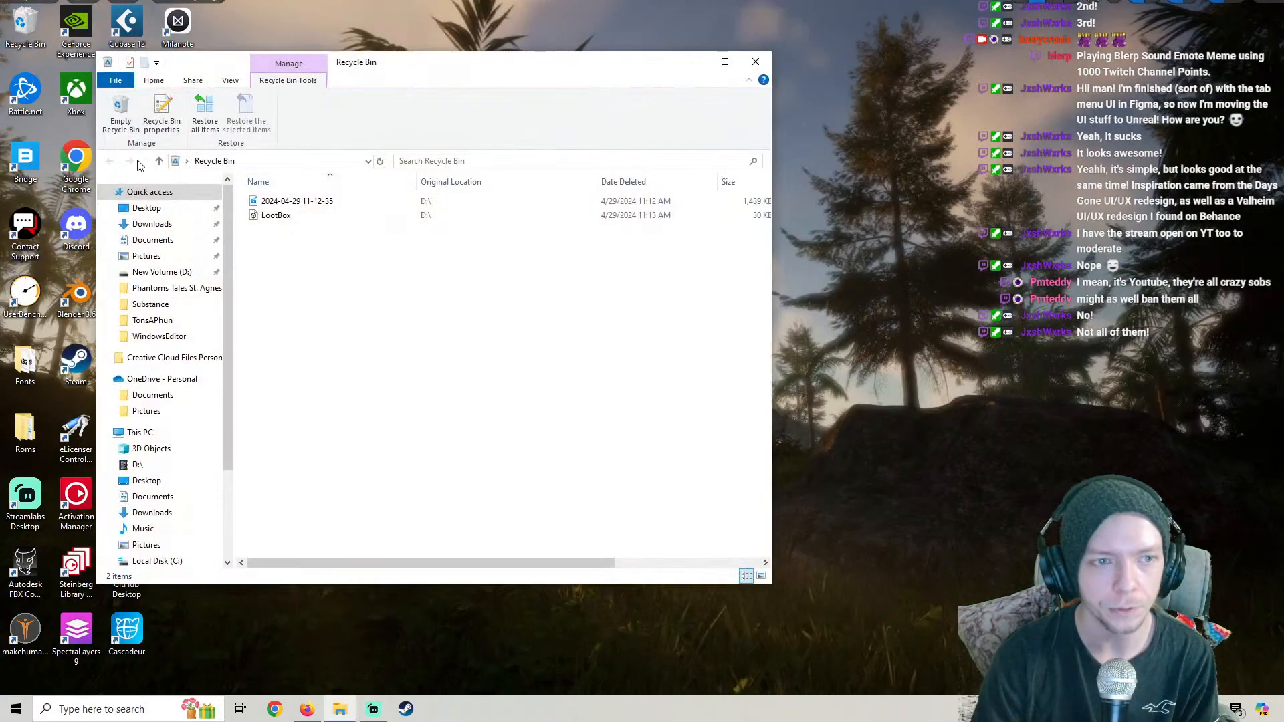
left_click(121, 112)
left_click(695, 366)
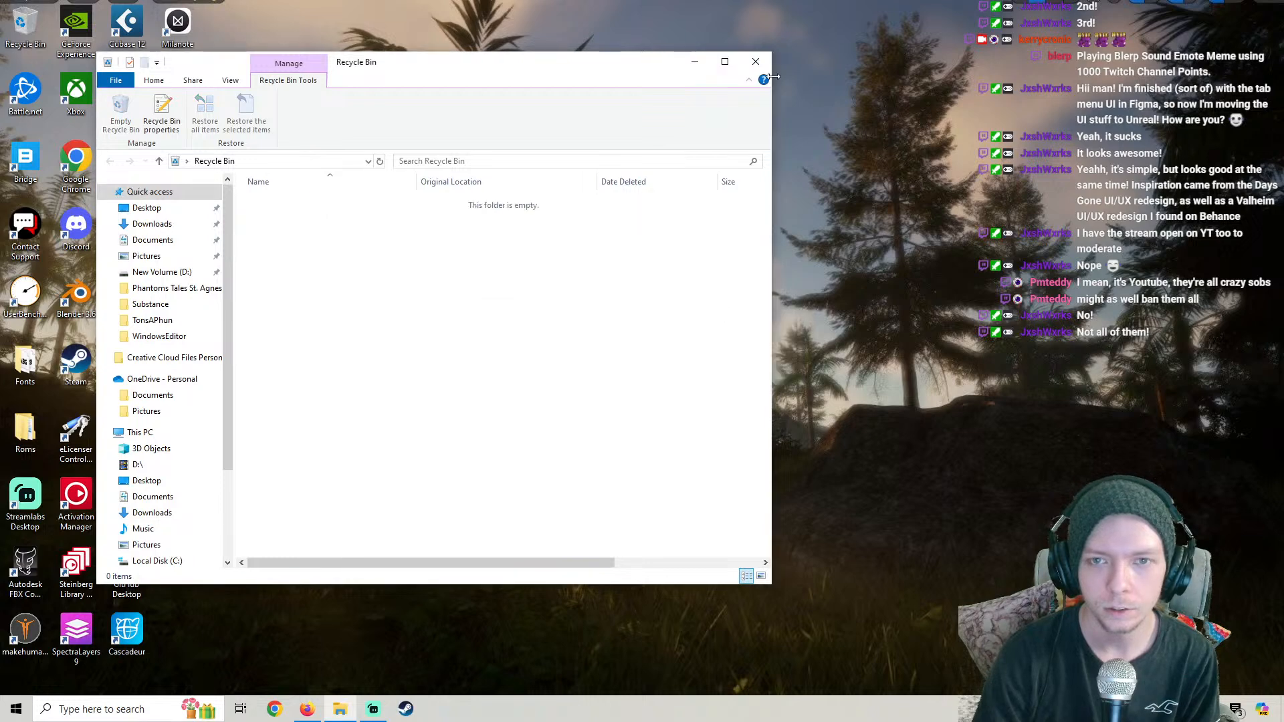
left_click(755, 62)
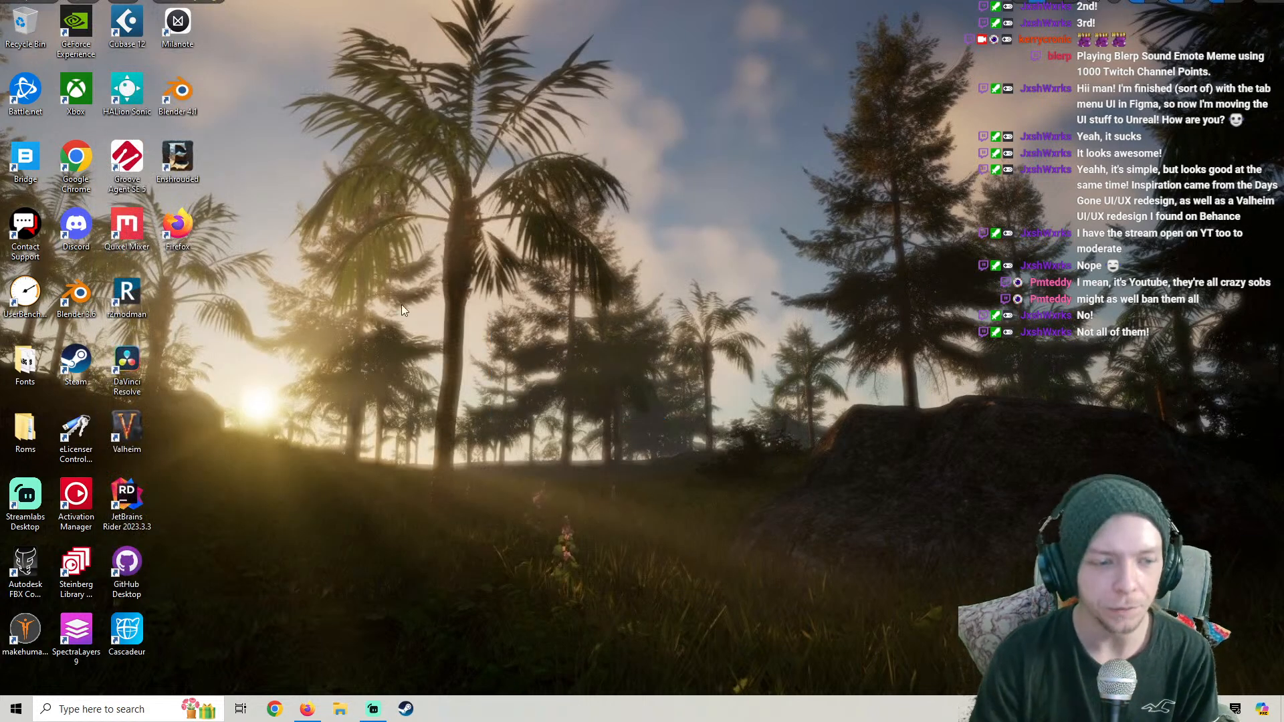
Open GitHub Desktop and commit all changed files to main with the summary "Starting Over AI/ Redirector Fix"
double_click(134, 563)
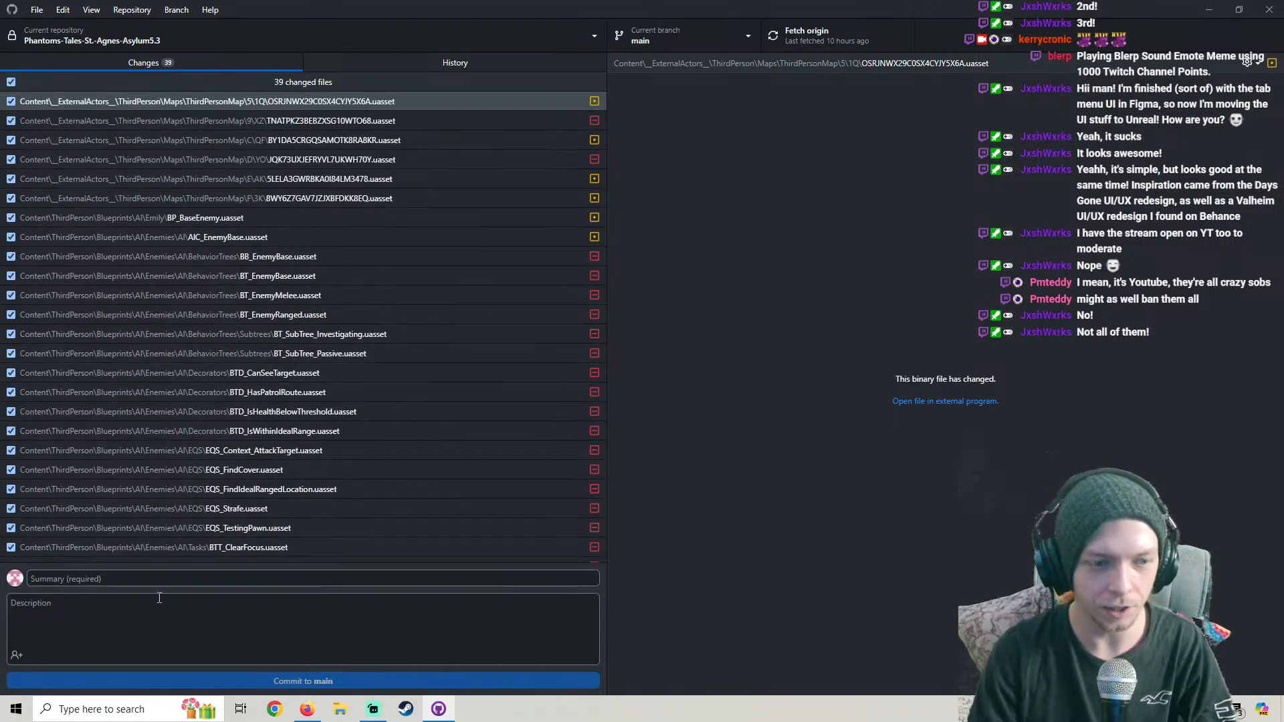
left_click(173, 573)
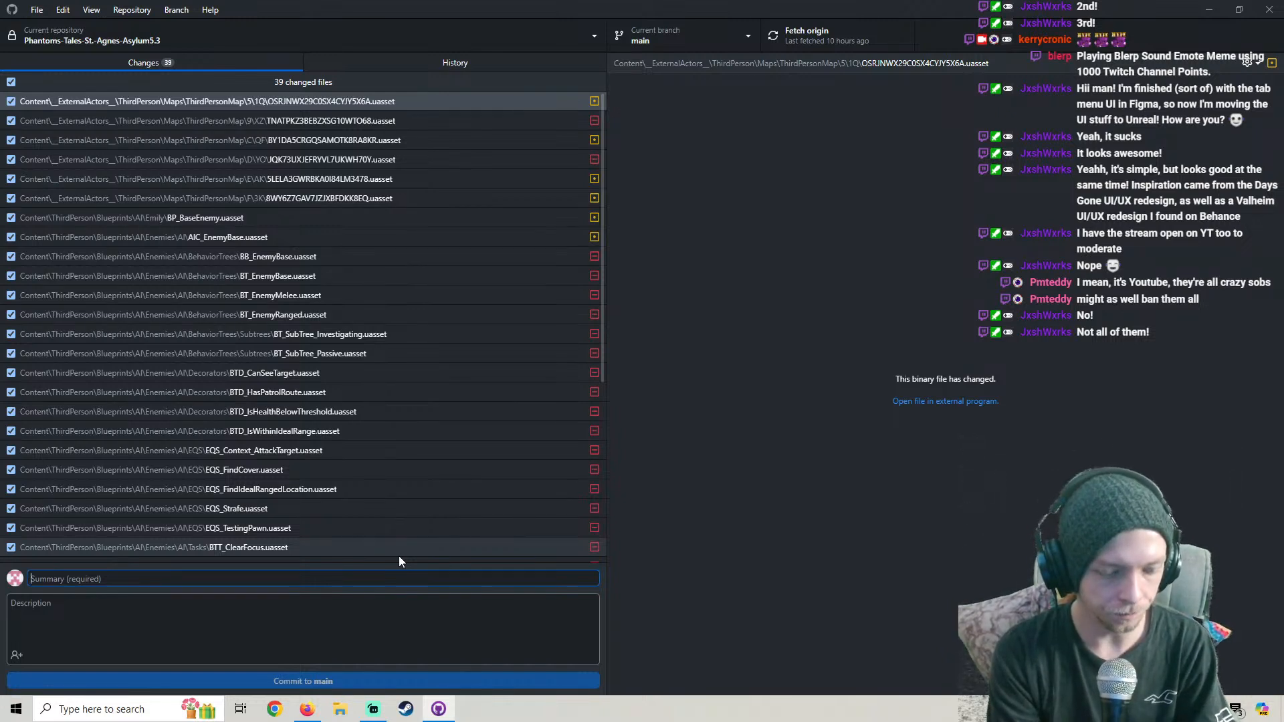
type("Starting Over AI/ Redirector Fix")
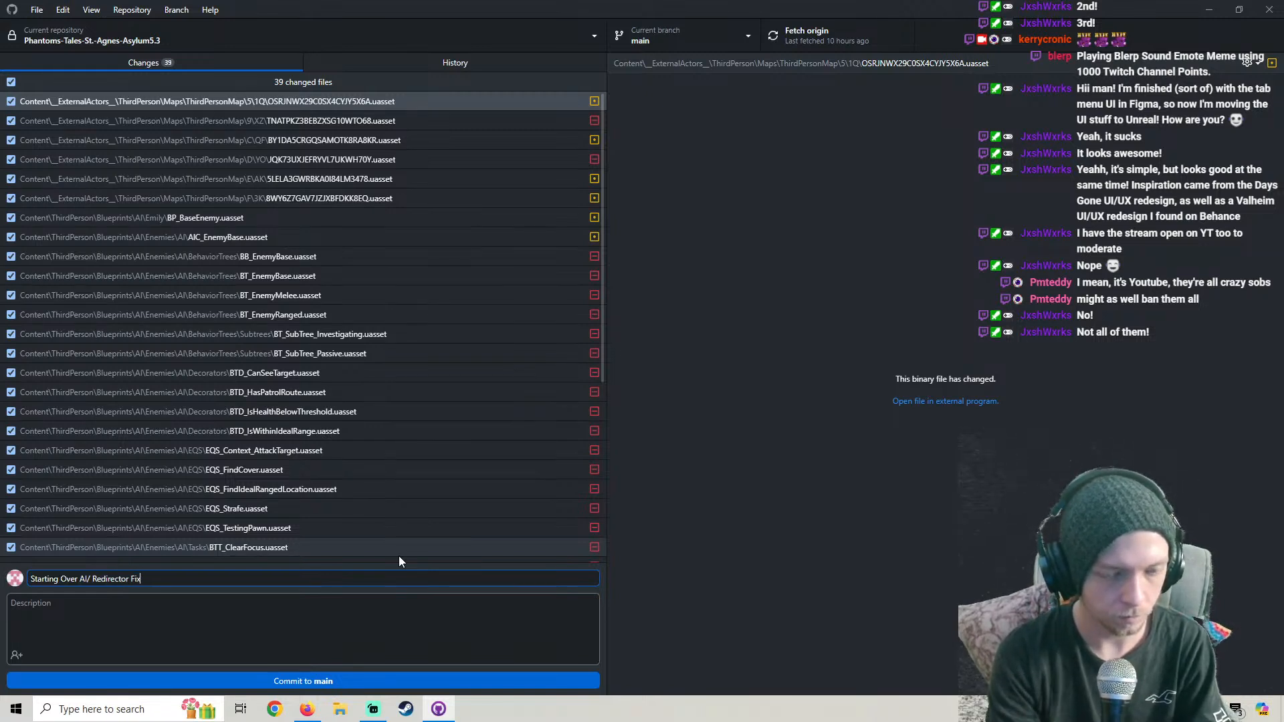
left_click(242, 622)
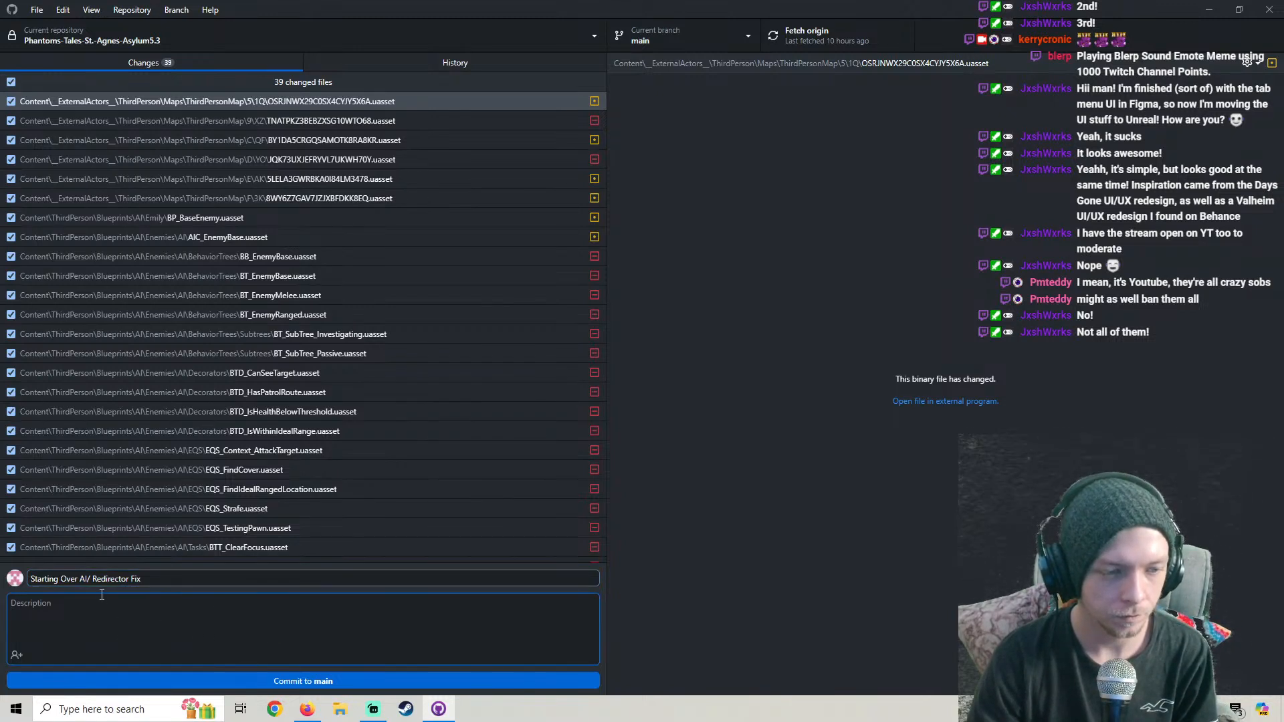
left_click(286, 680)
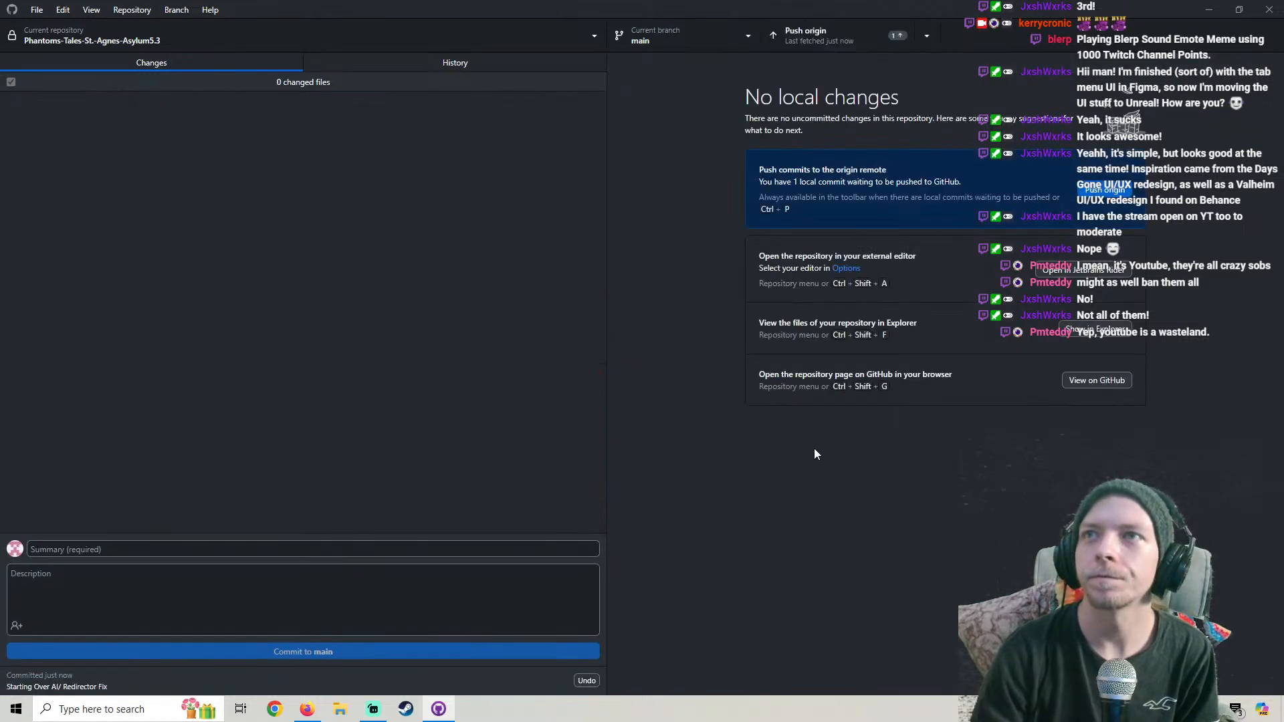
Push the commit to origin and close GitHub Desktop
left_click(808, 38)
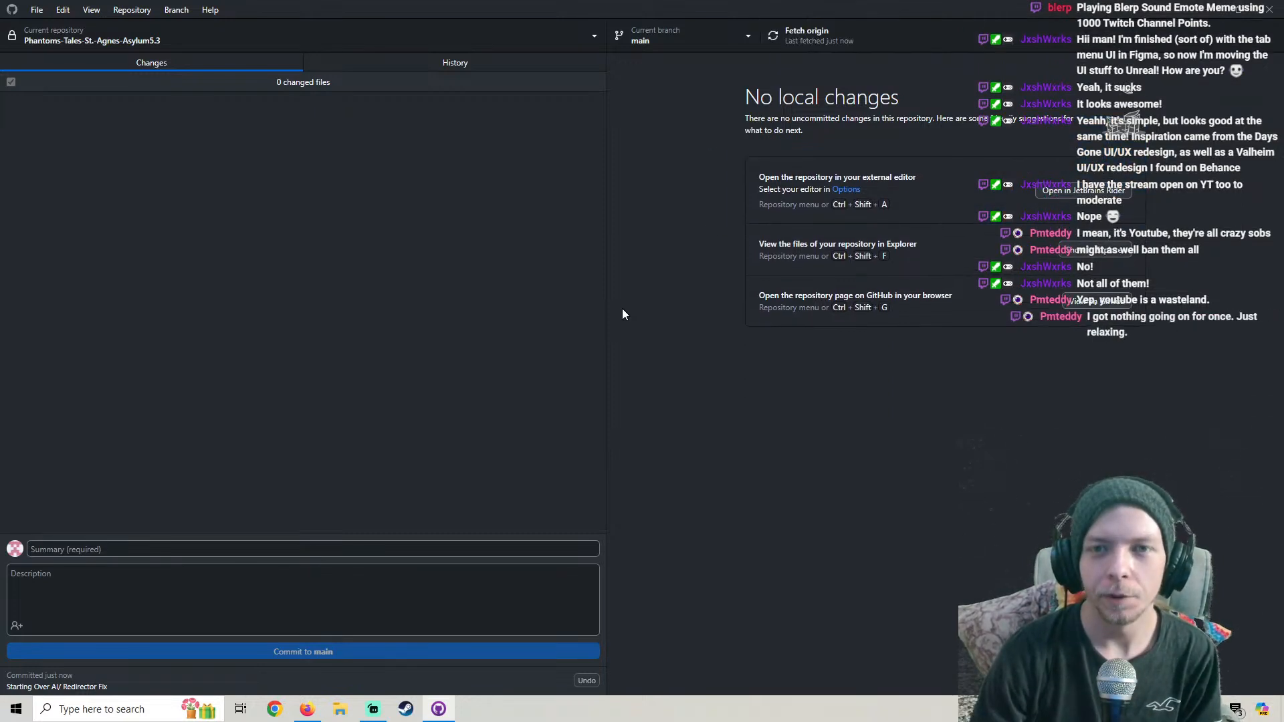
left_click(1269, 9)
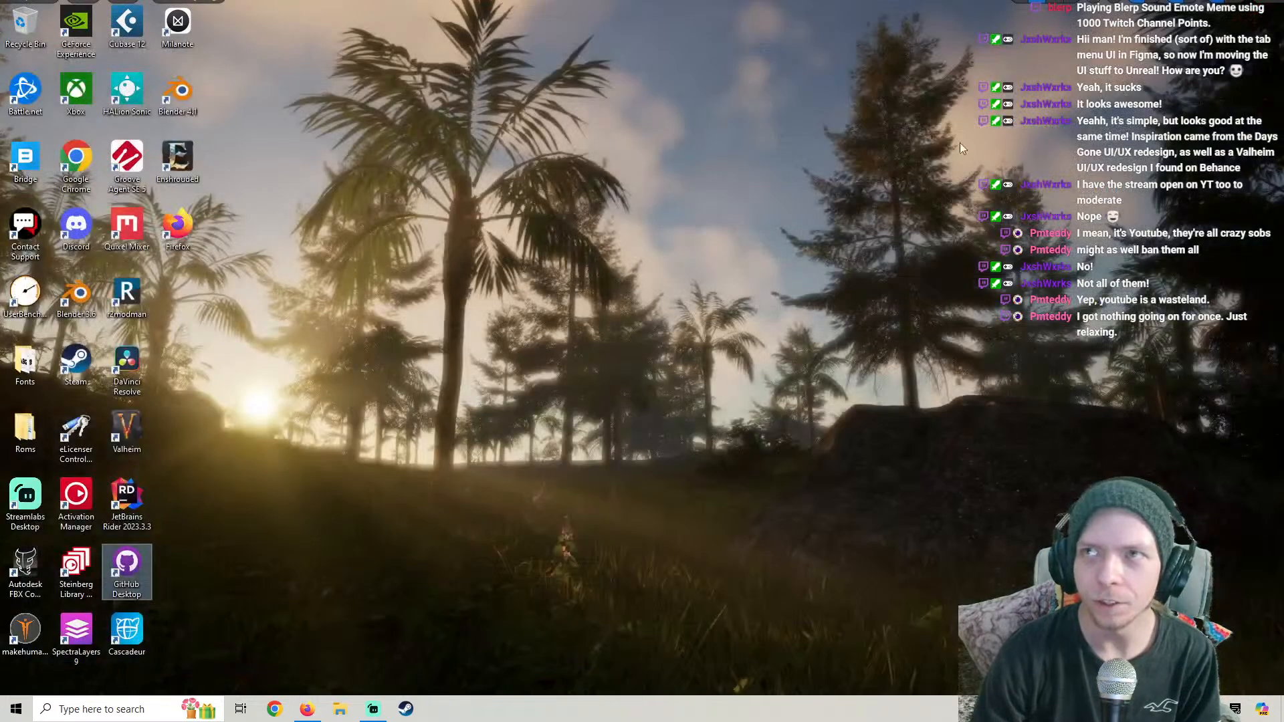
left_click(395, 538)
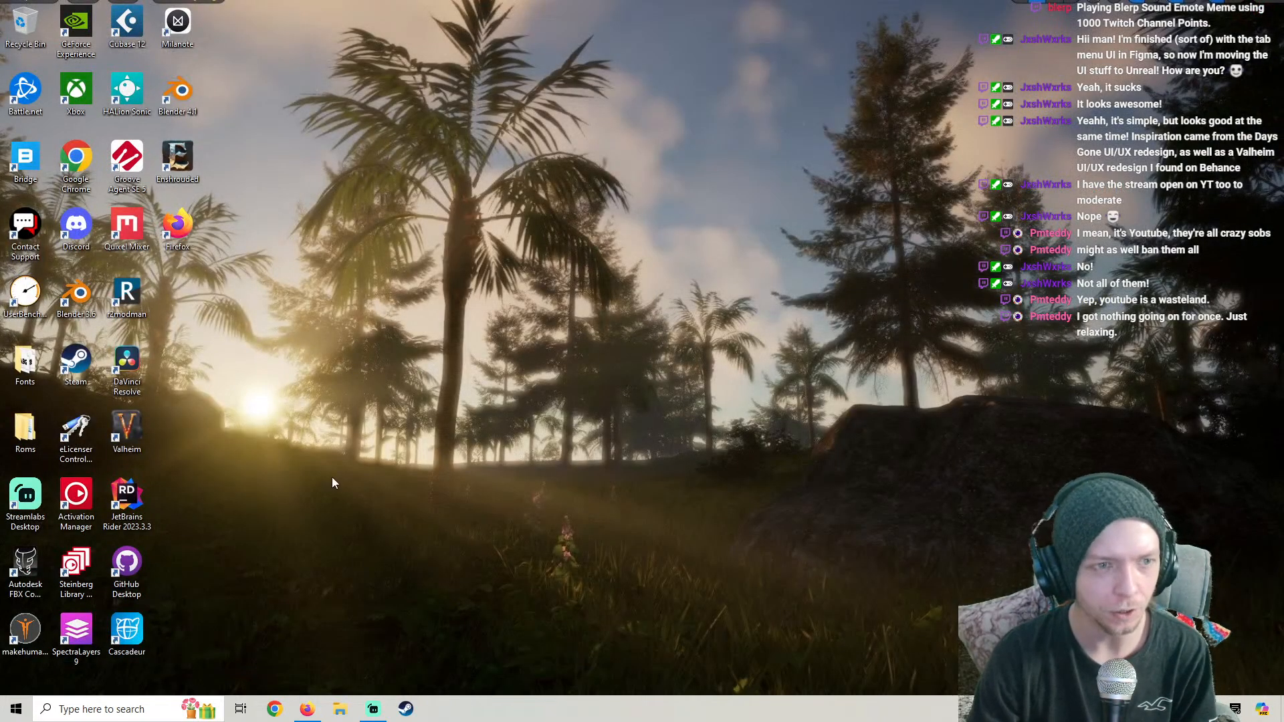
Launch the Epic Games Launcher and open the StAgnesAsylum project from the Unreal Engine library
key("super")
scroll(81, 535, "down", 10)
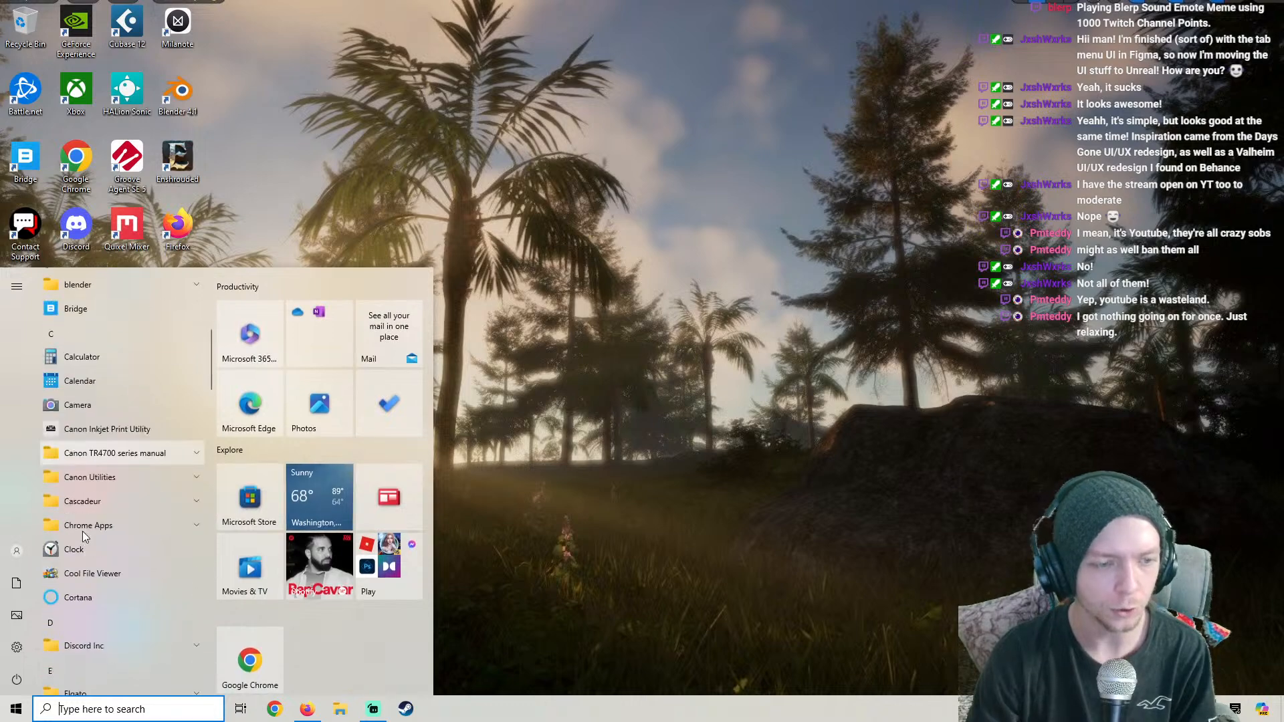
left_click(104, 559)
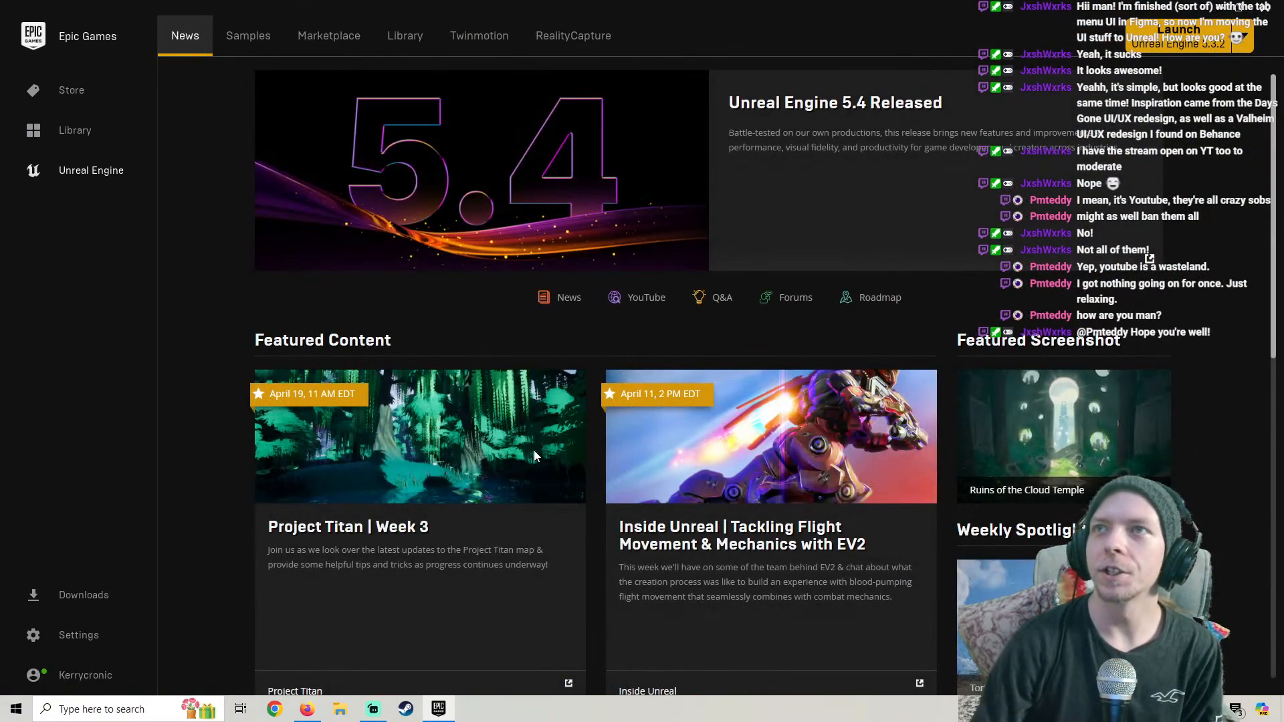
left_click(405, 37)
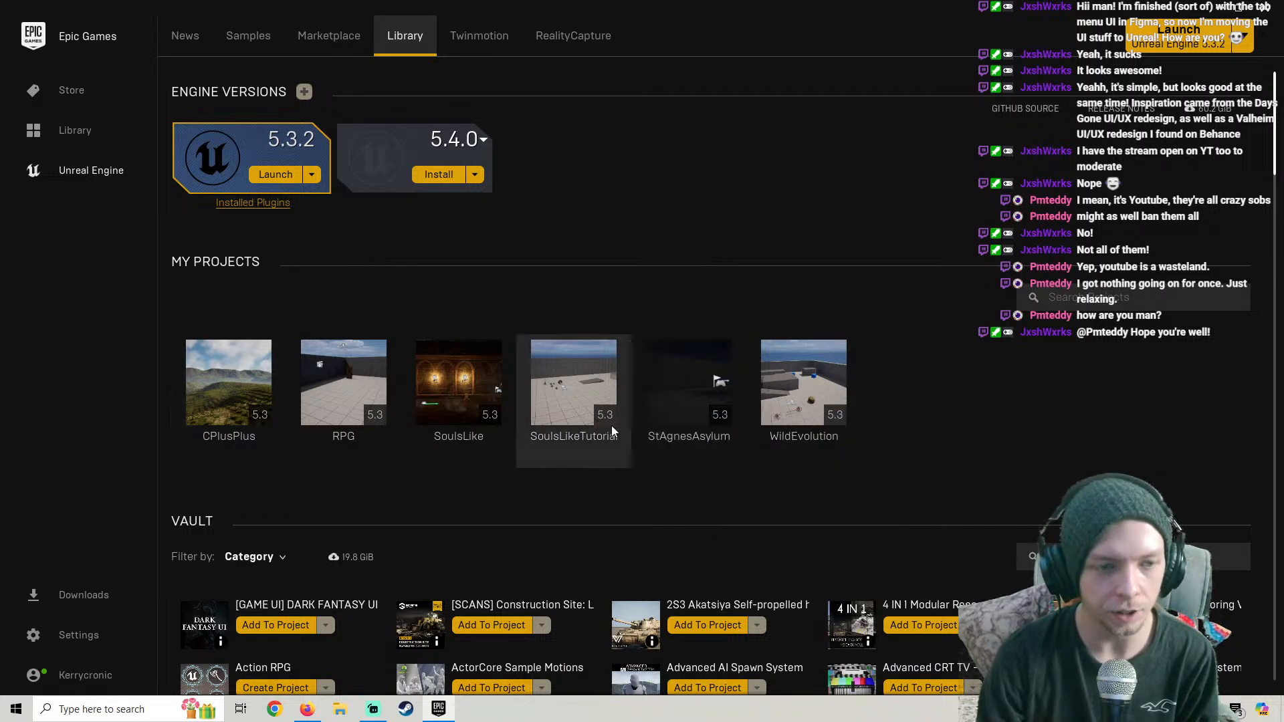
left_click(681, 392)
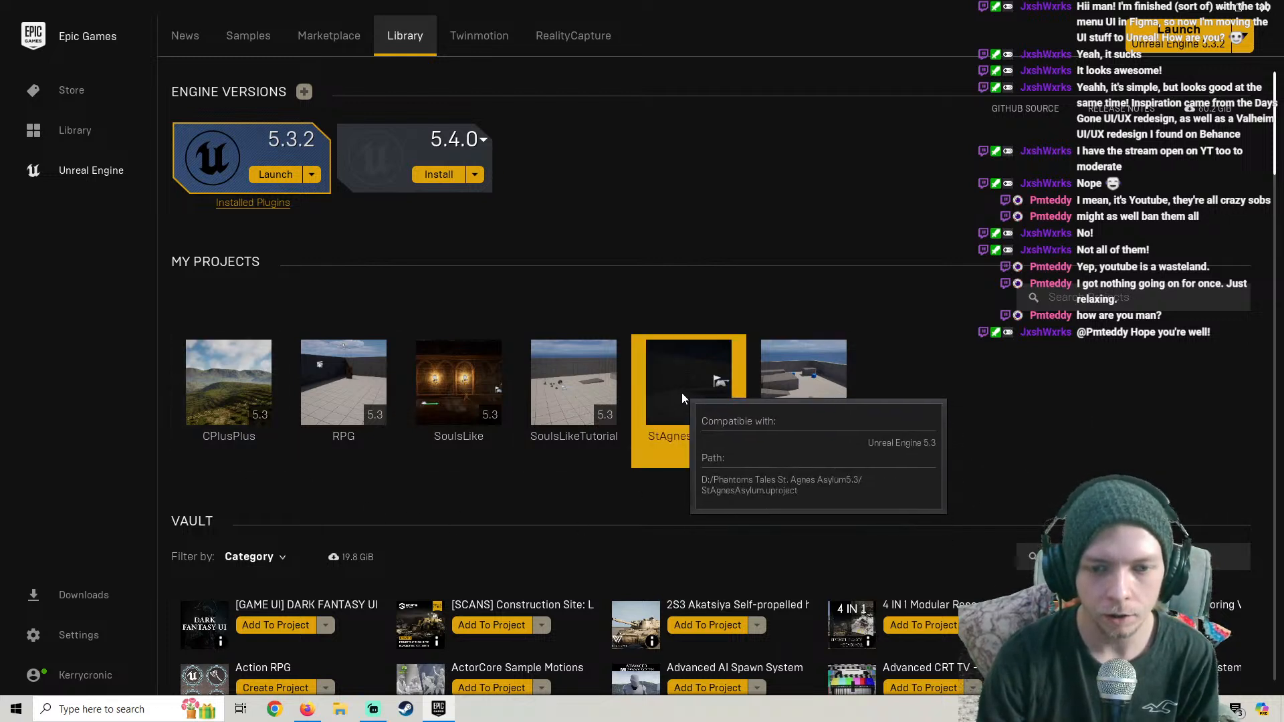
double_click(681, 394)
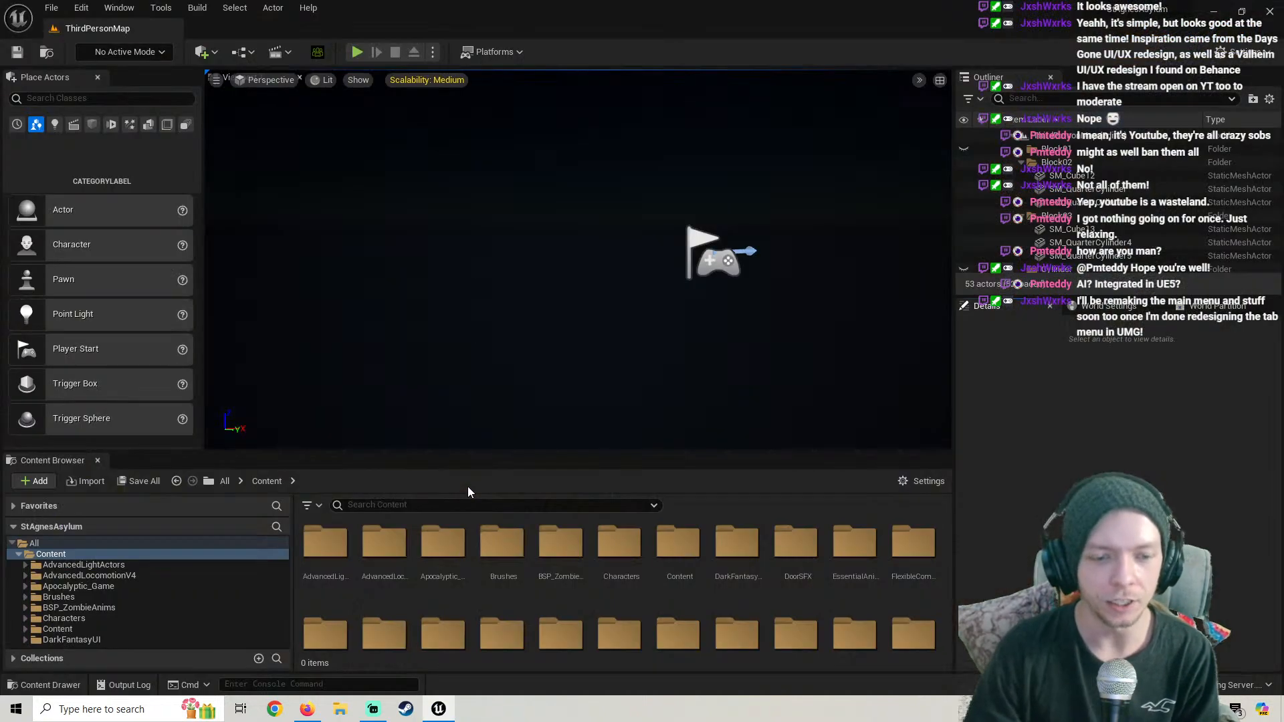
Enlarge the content browser, go to the ThirdPerson Blueprints folder and open BP_SAAThirdPersonCharacter
right_click_drag(578, 260, 575, 387)
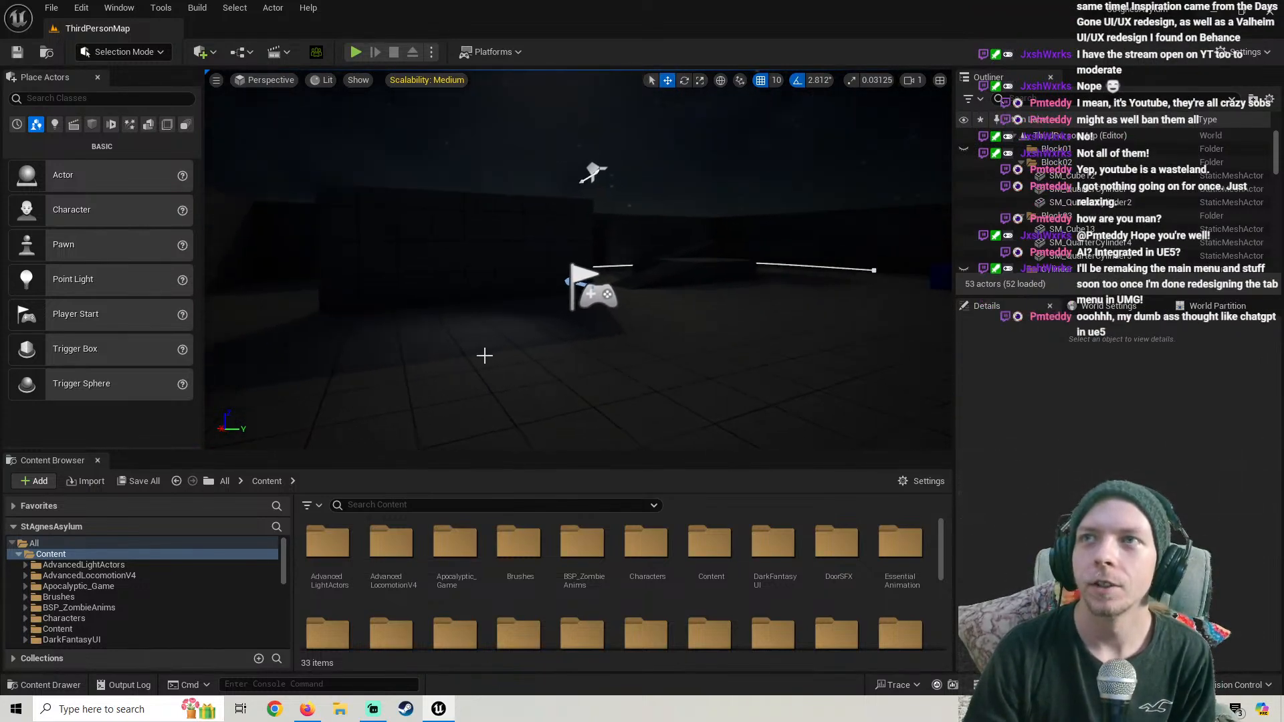
scroll(167, 605, "down", 5)
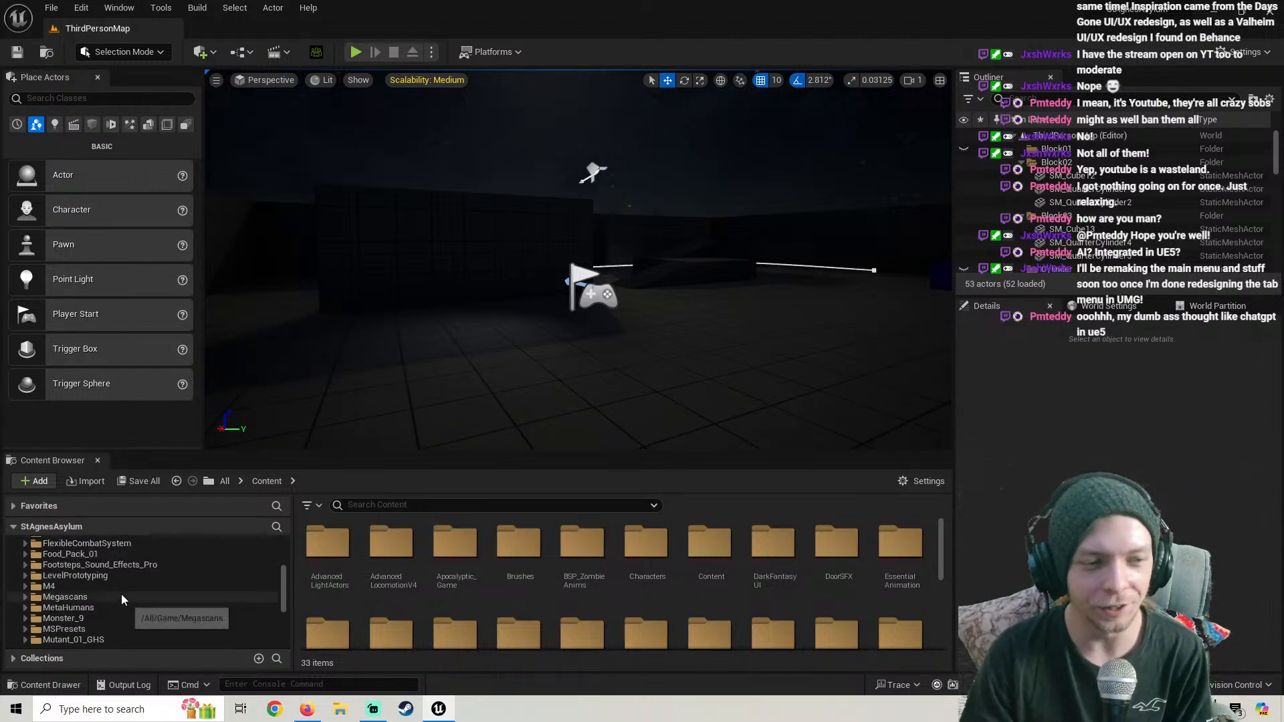
left_click_drag(305, 451, 304, 391)
scroll(134, 602, "down", 3)
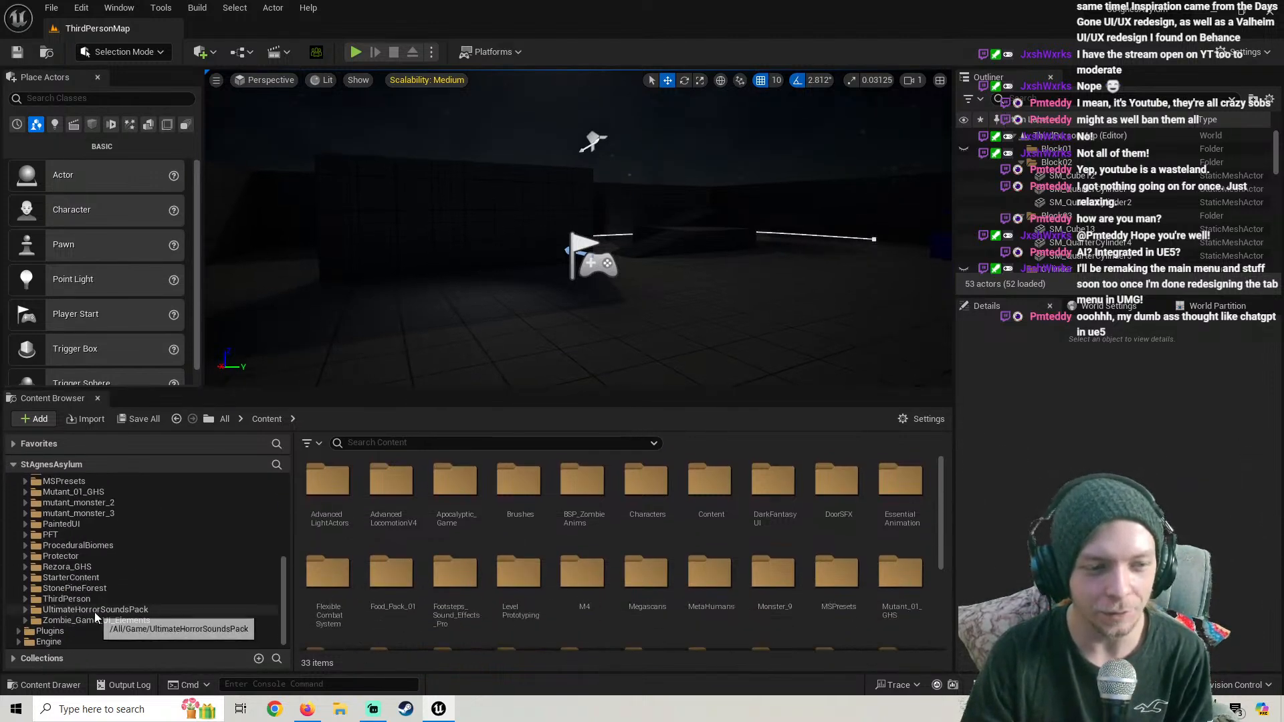
left_click(93, 601)
double_click(385, 481)
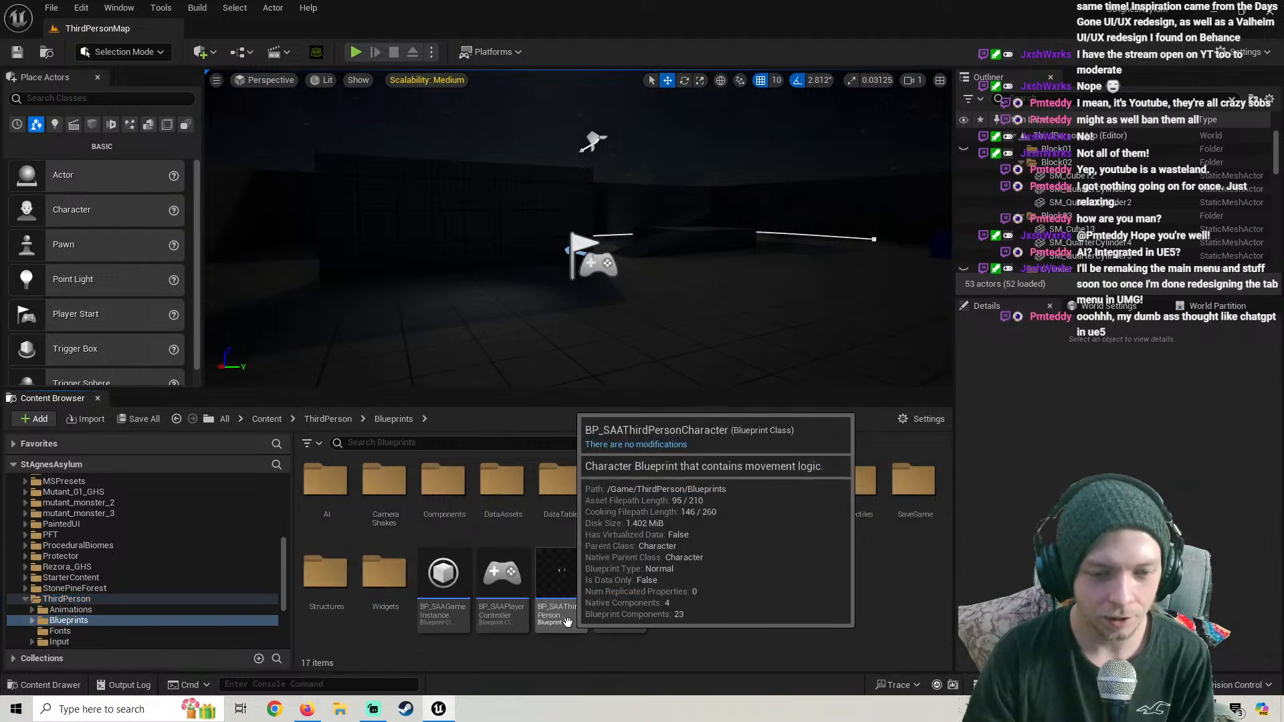
double_click(562, 588)
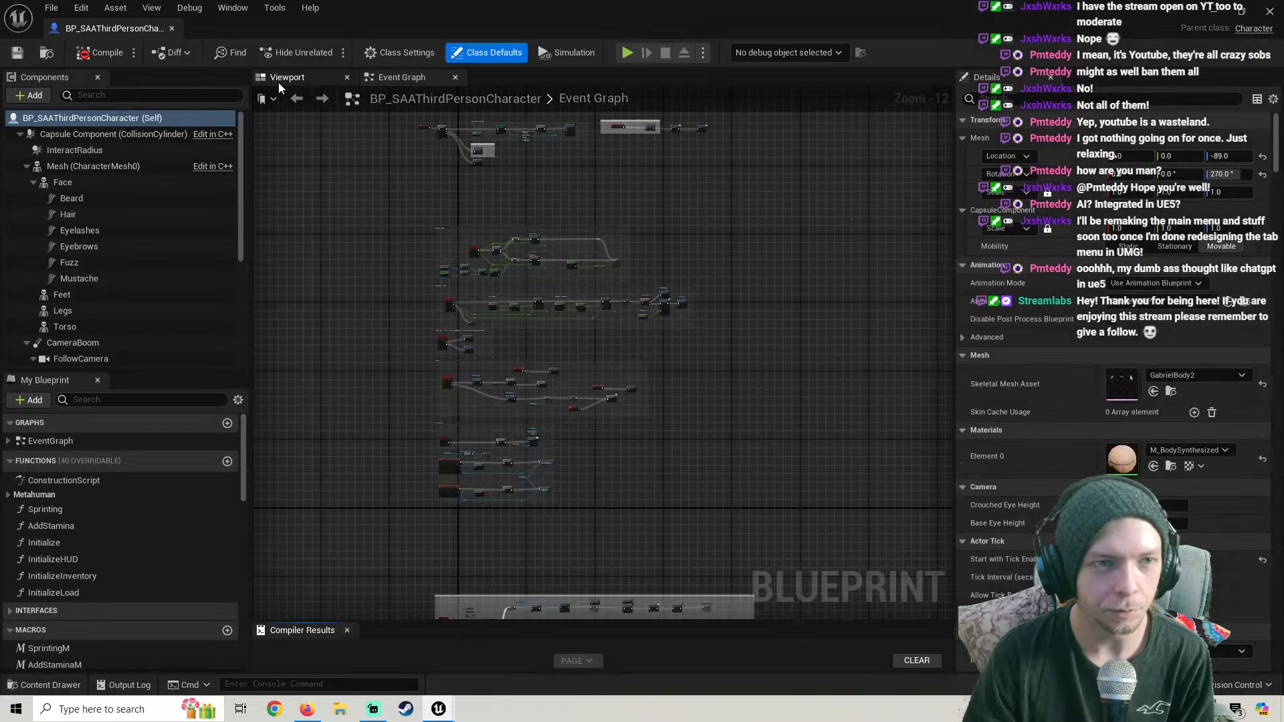
Delete the isolated leftover node chain from BP_SAAThirdPersonCharacter's event graph, save the blueprint and close its editor
left_click(280, 81)
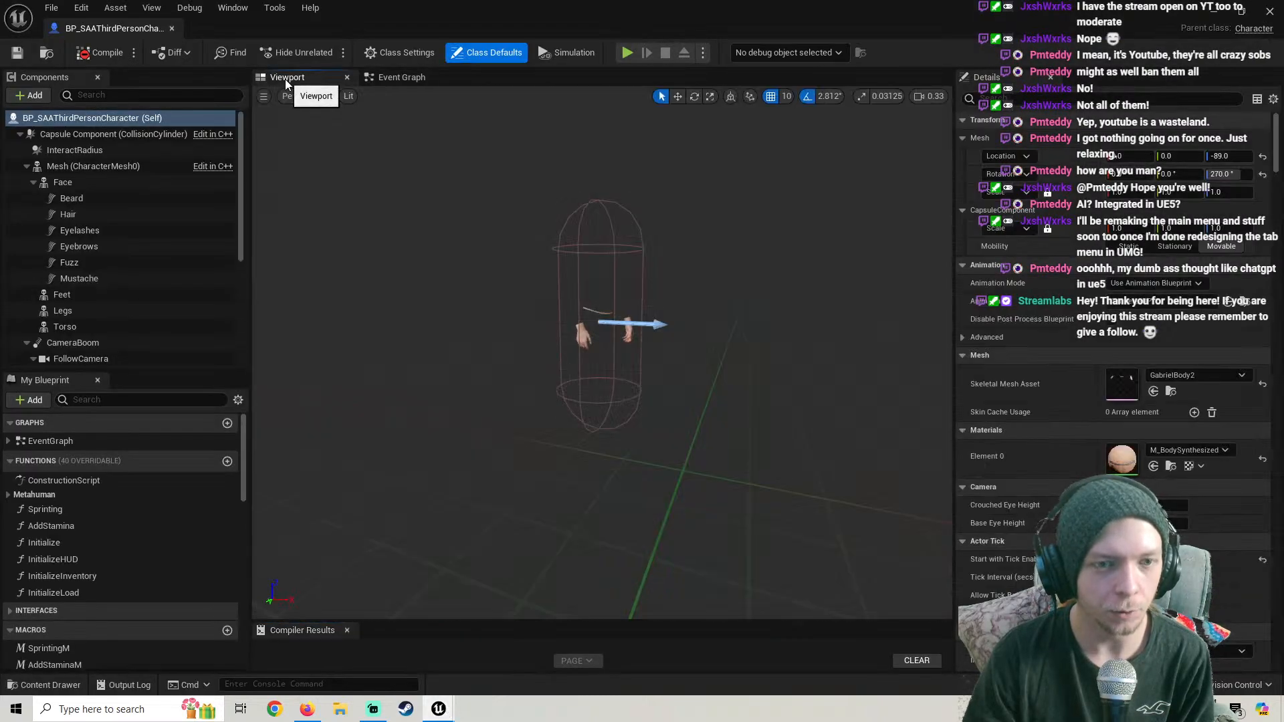
left_click(402, 79)
scroll(535, 474, "up", 8)
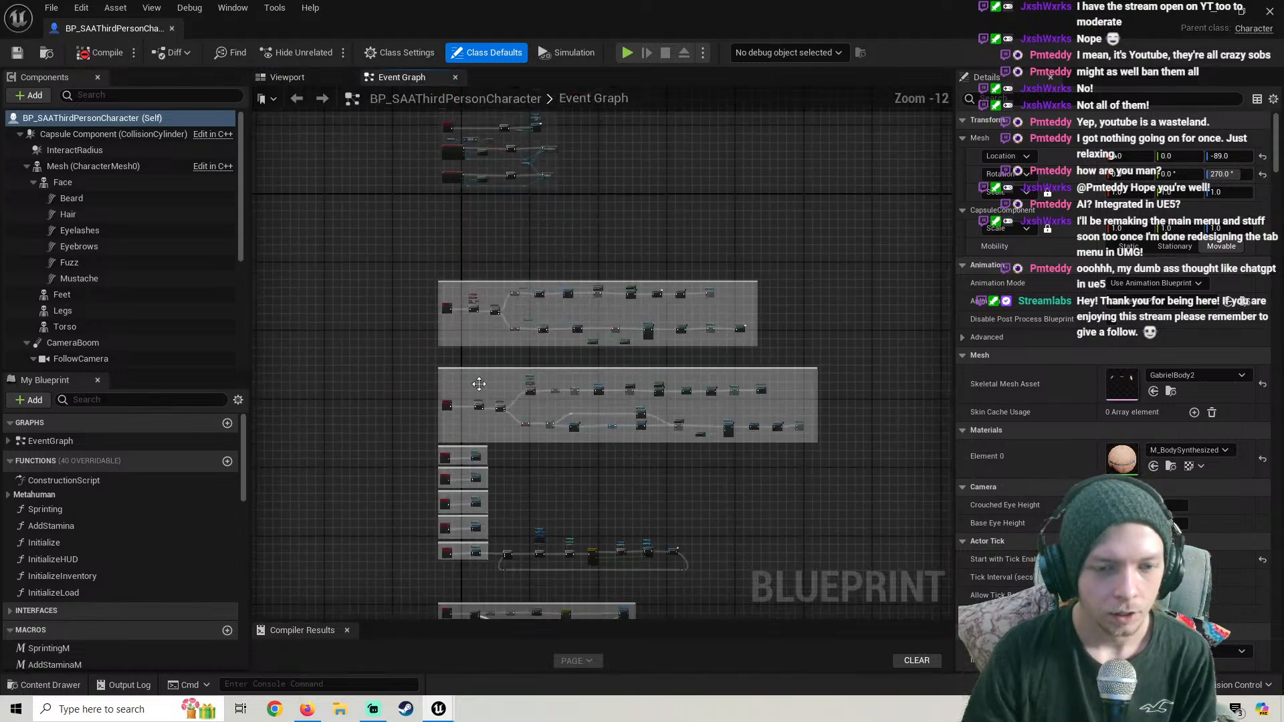
right_click_drag(712, 379, 600, 331)
scroll(359, 364, "down", 2)
left_click_drag(789, 381, 164, 224)
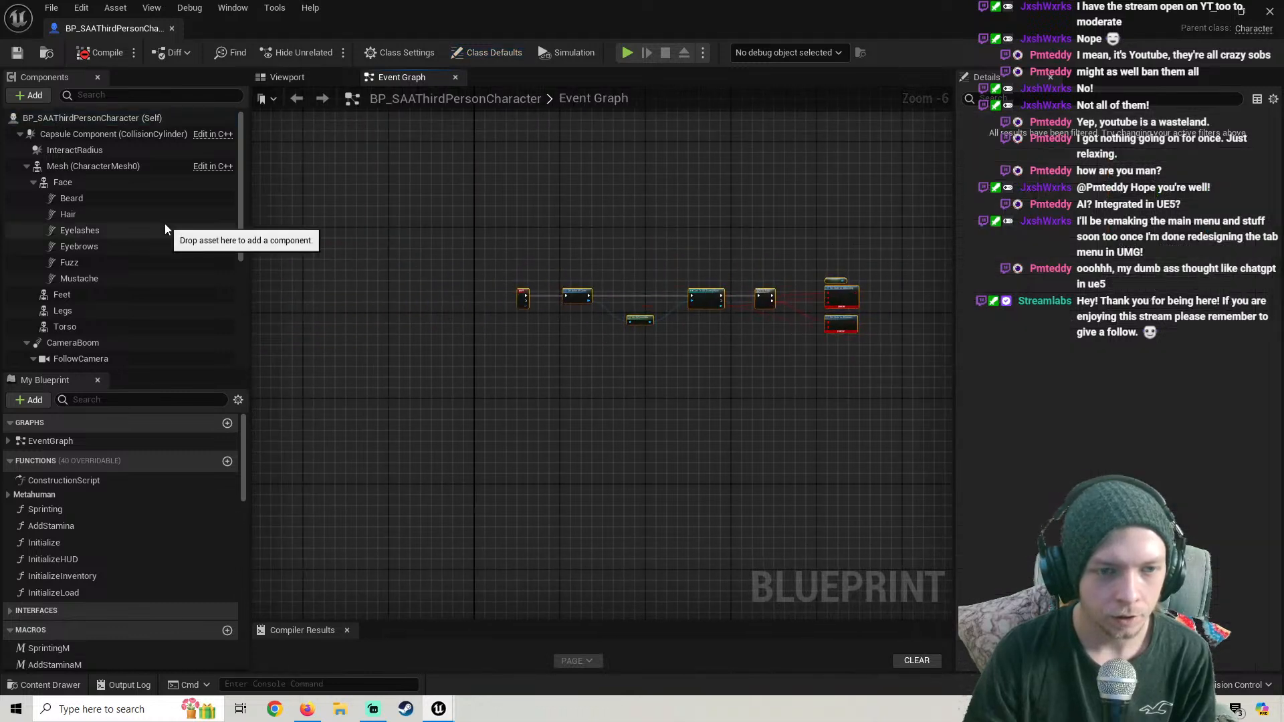
key("Delete")
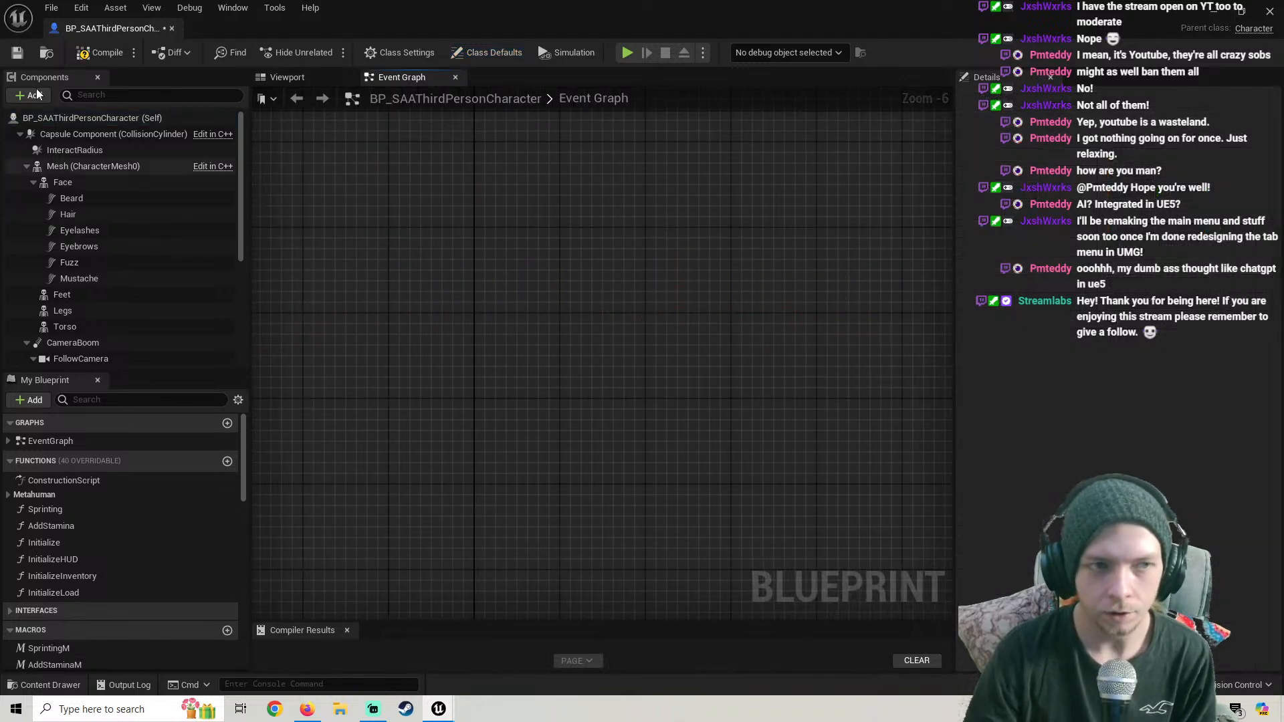
left_click(16, 53)
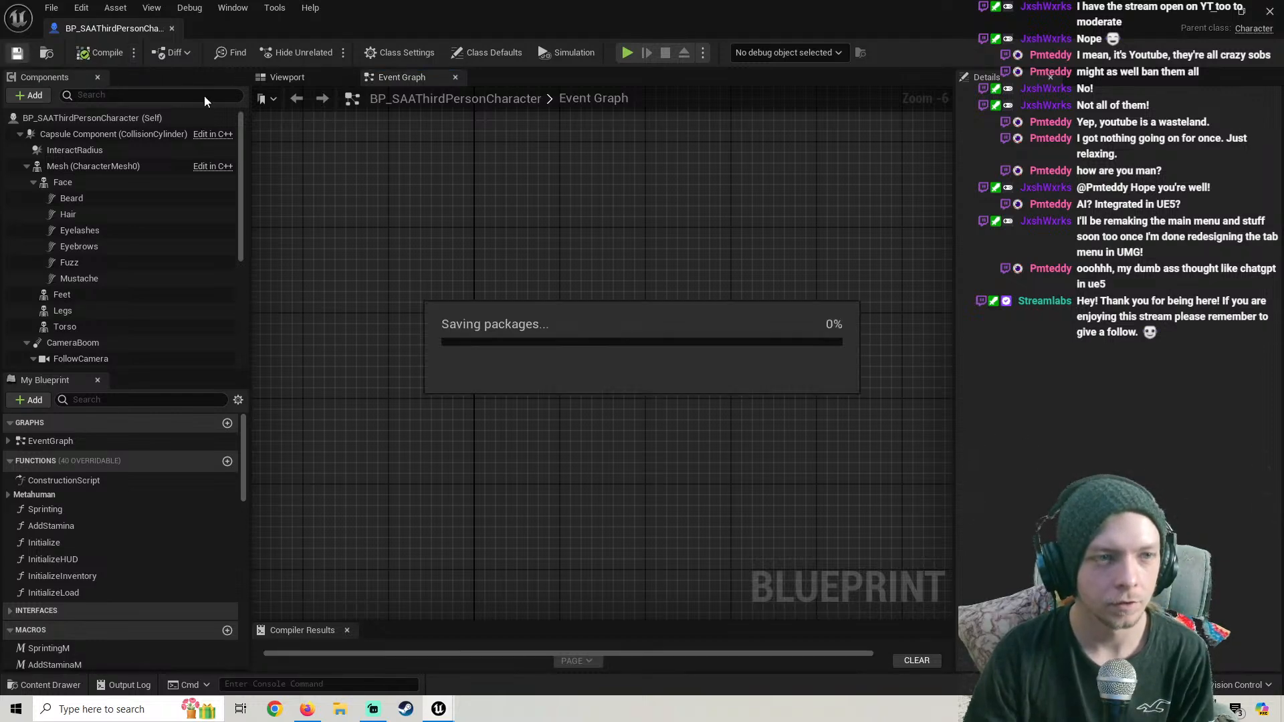
left_click(282, 76)
left_click_drag(479, 443, 484, 430)
left_click(1270, 12)
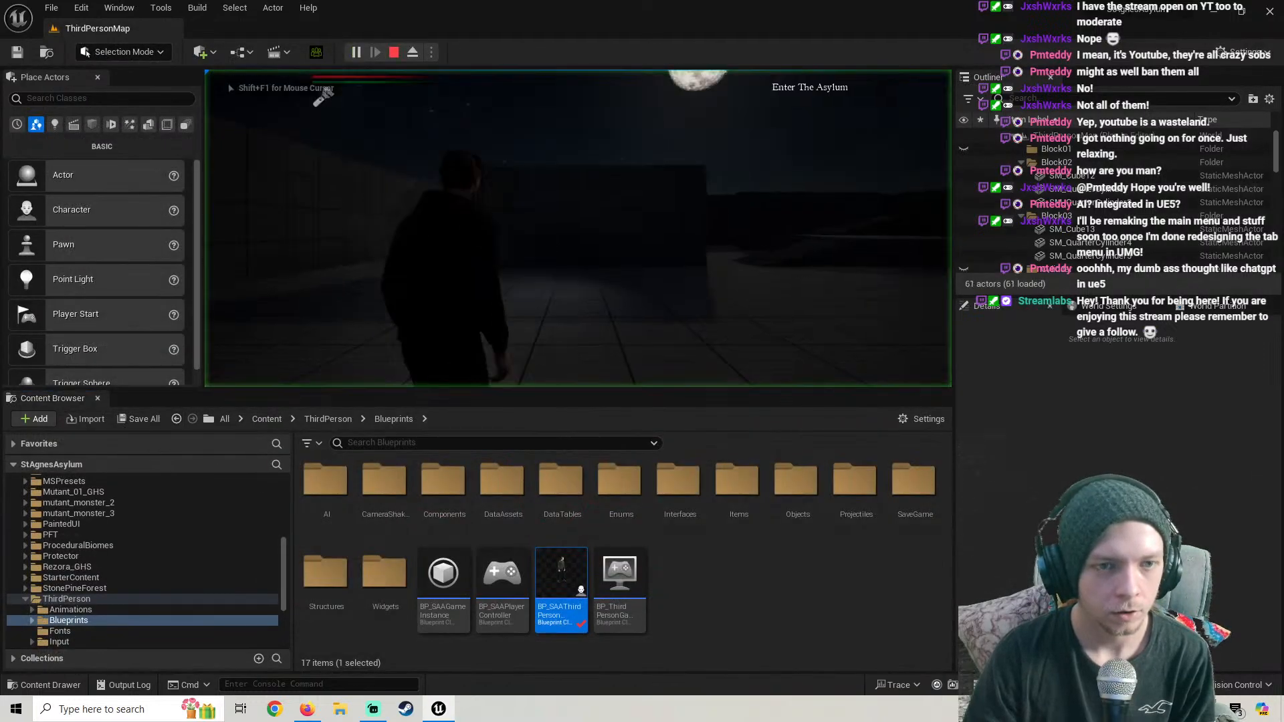
Play-test ThirdPersonMap in the level viewport, stop the session and look around the level
left_click(489, 237)
key("Tab")
key("Escape")
right_click_drag(489, 238, 628, 258)
right_click_drag(488, 240, 348, 235)
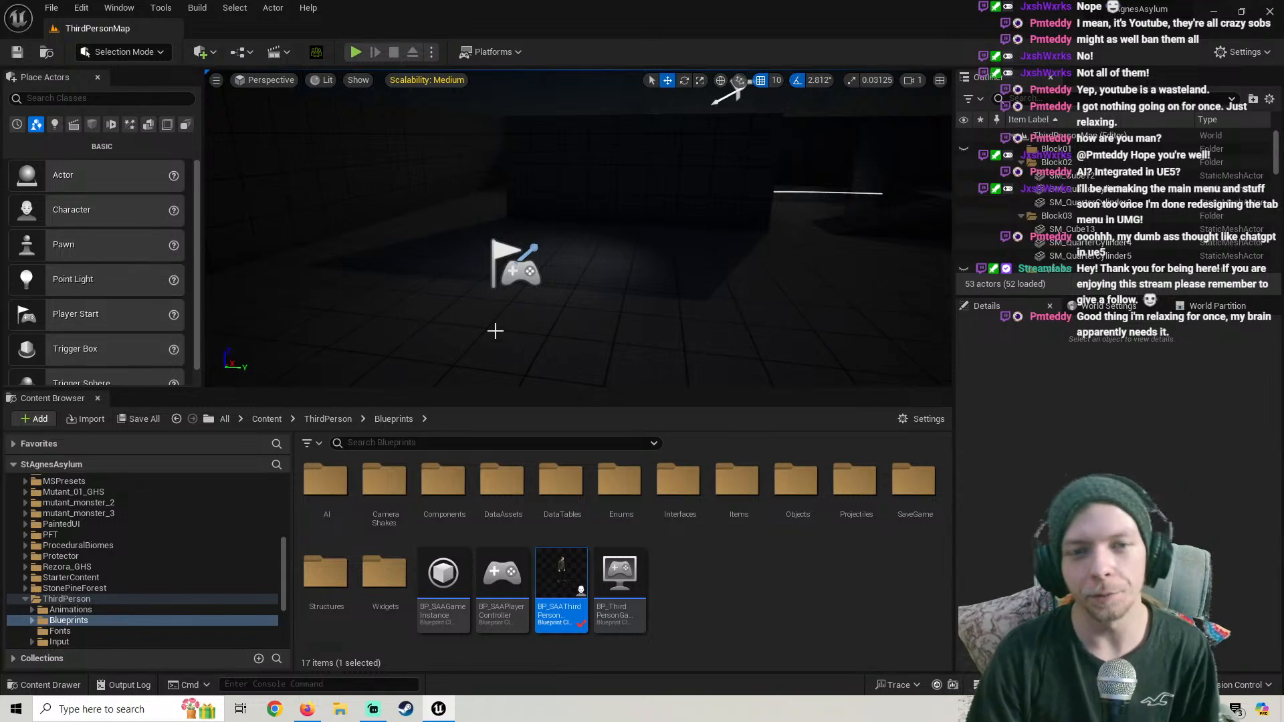
mouse_move(578, 227)
right_mouse_down()
mouse_move(375, 244)
mouse_move(585, 222)
right_mouse_up()
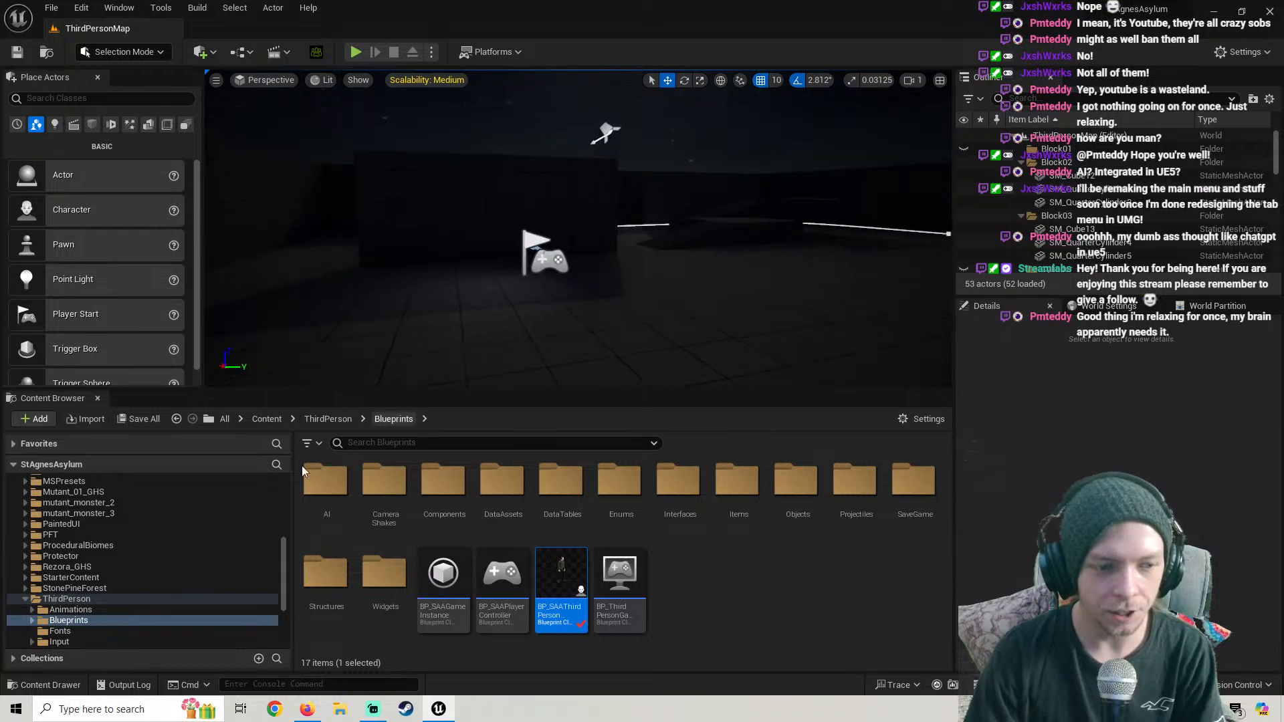
Browse to the ThirdPerson/Blueprints/AI/Enemies/AI folder and open BP_PatrolRoute
left_click(47, 599)
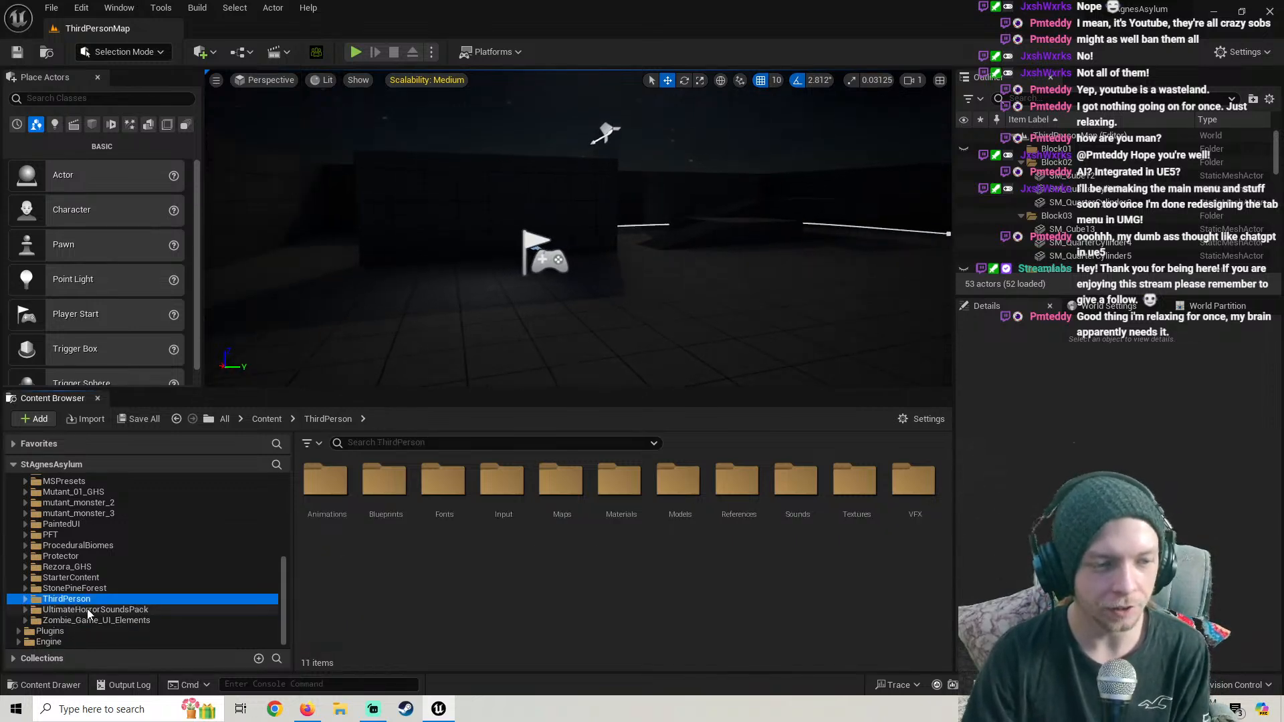
scroll(91, 597, "up", 5)
scroll(113, 582, "down", 5)
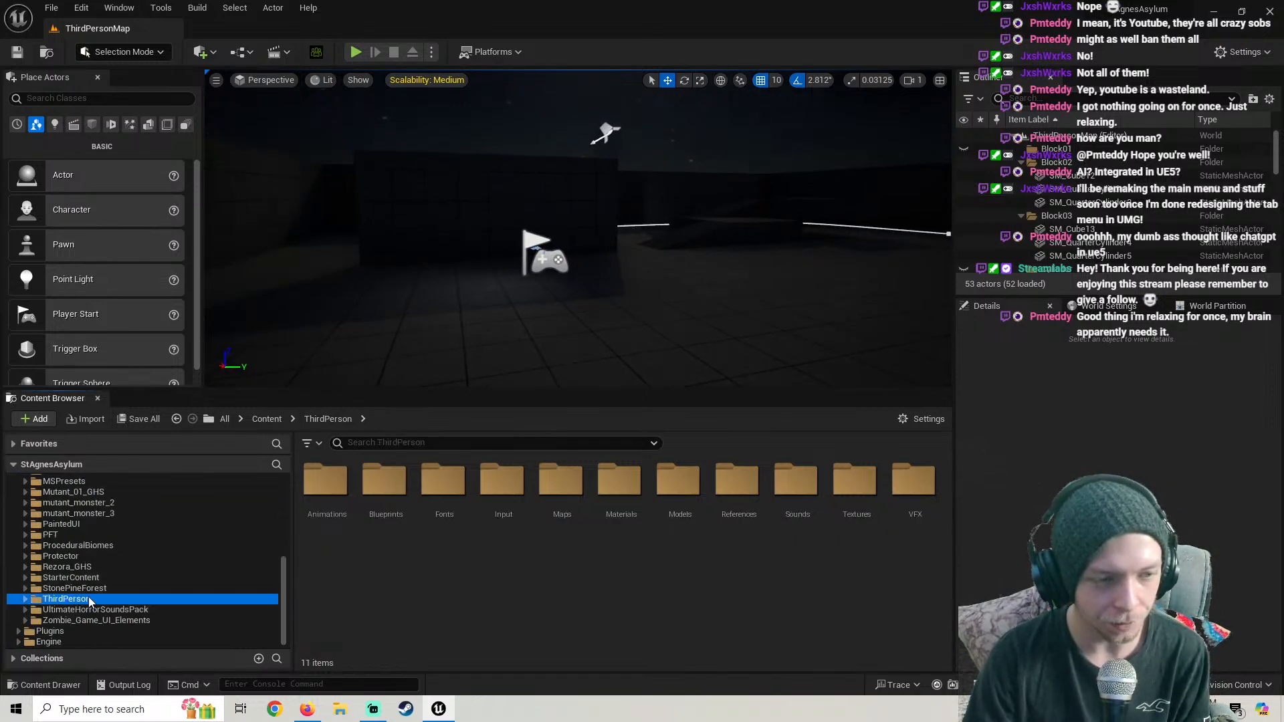
double_click(386, 532)
double_click(325, 488)
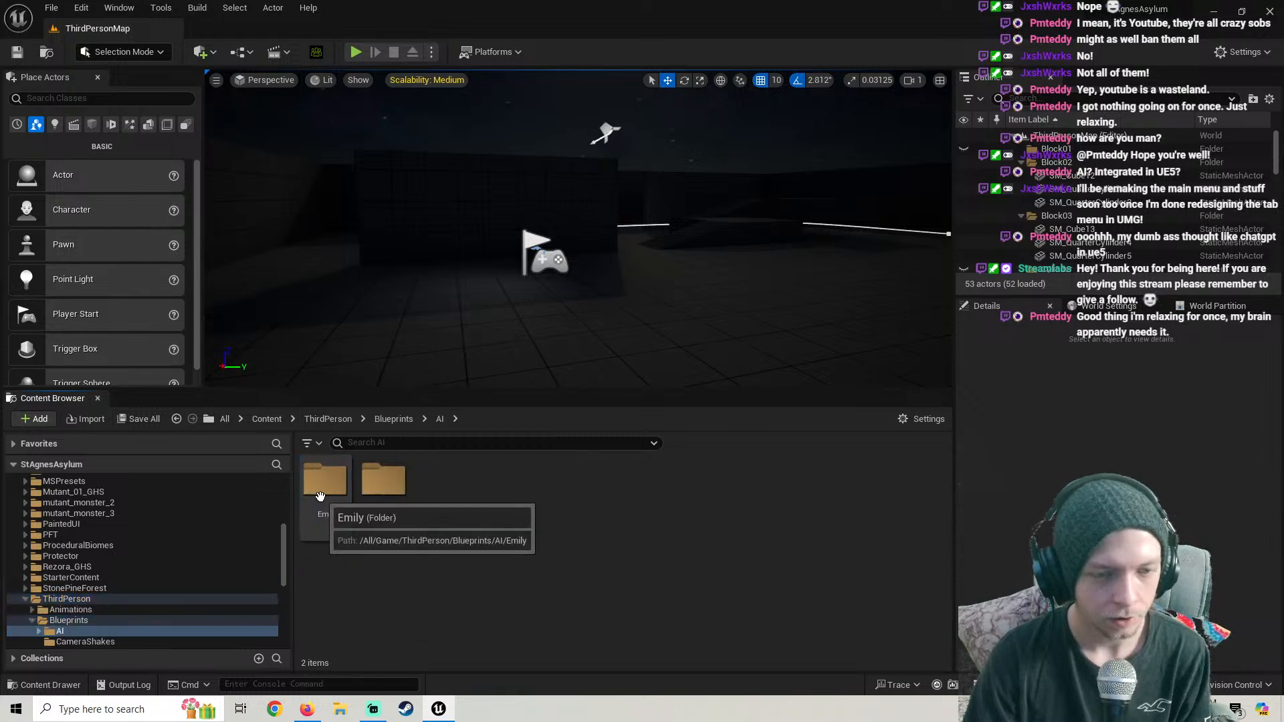
double_click(383, 495)
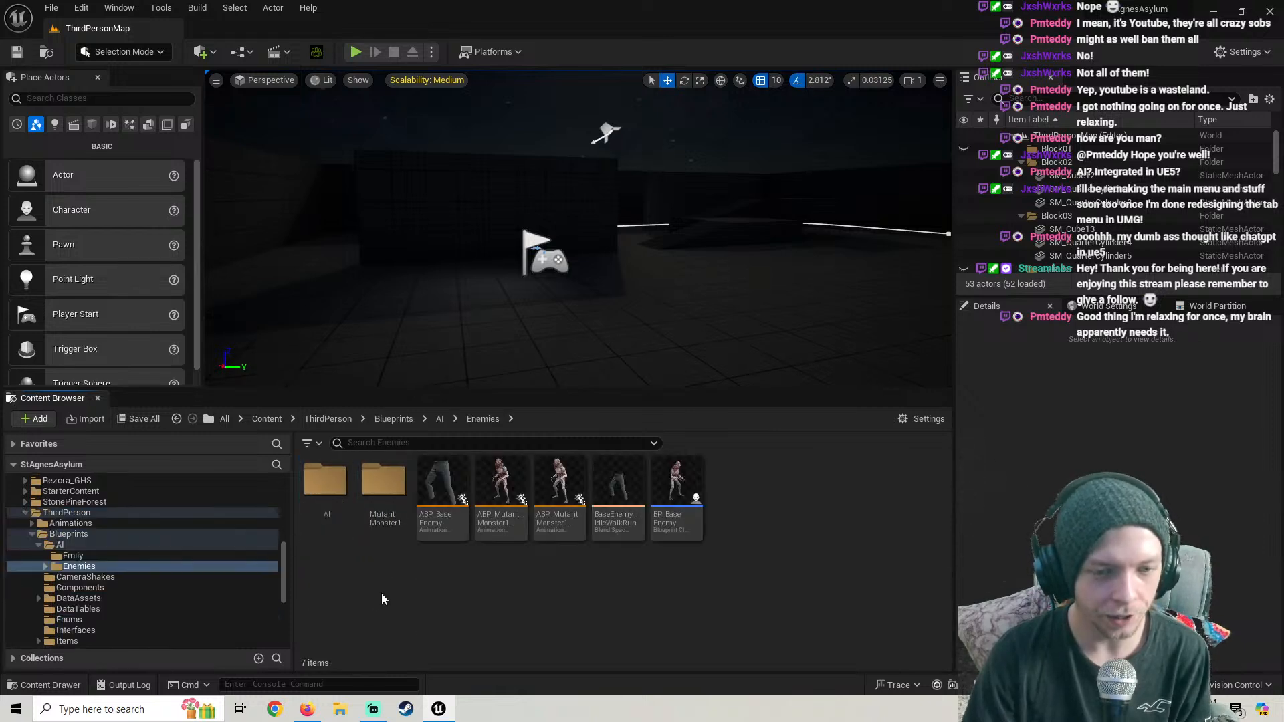
double_click(310, 492)
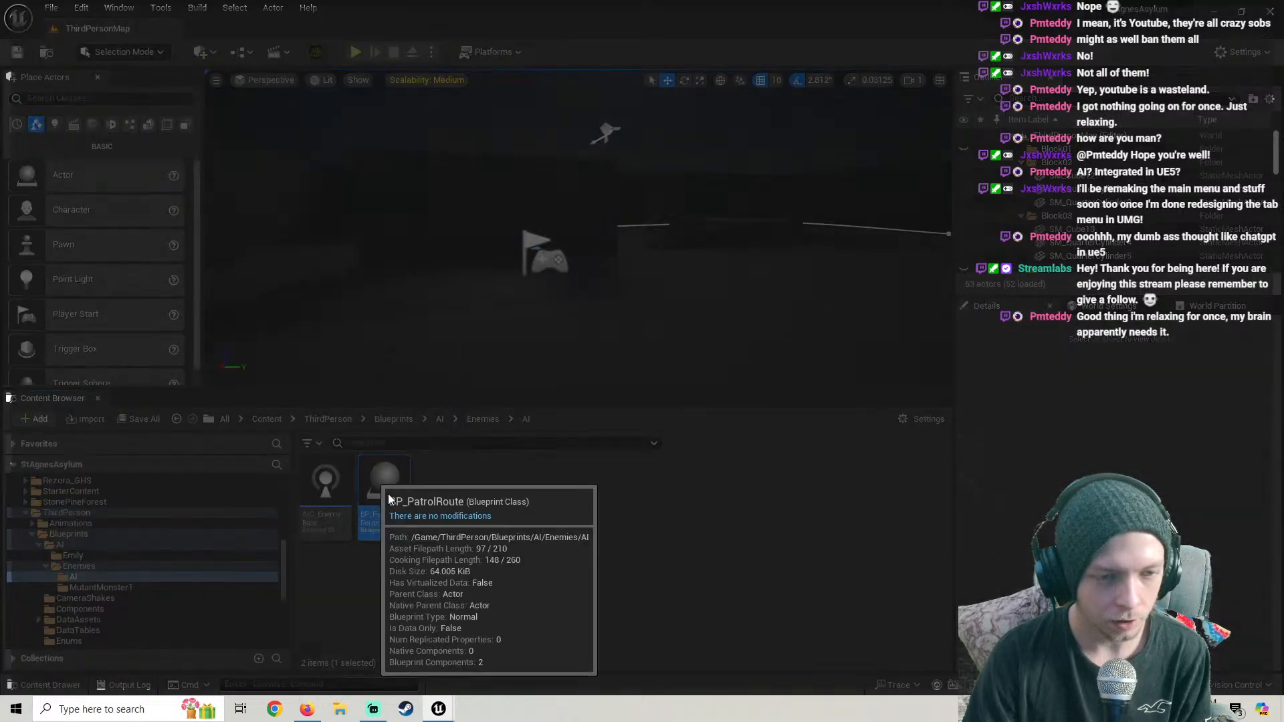
double_click(387, 492)
Review BP_PatrolRoute's event graph, close that graph and open the GetSplinePointAsWorldPosition function to examine its nodes
left_click(503, 77)
scroll(478, 403, "down", 8)
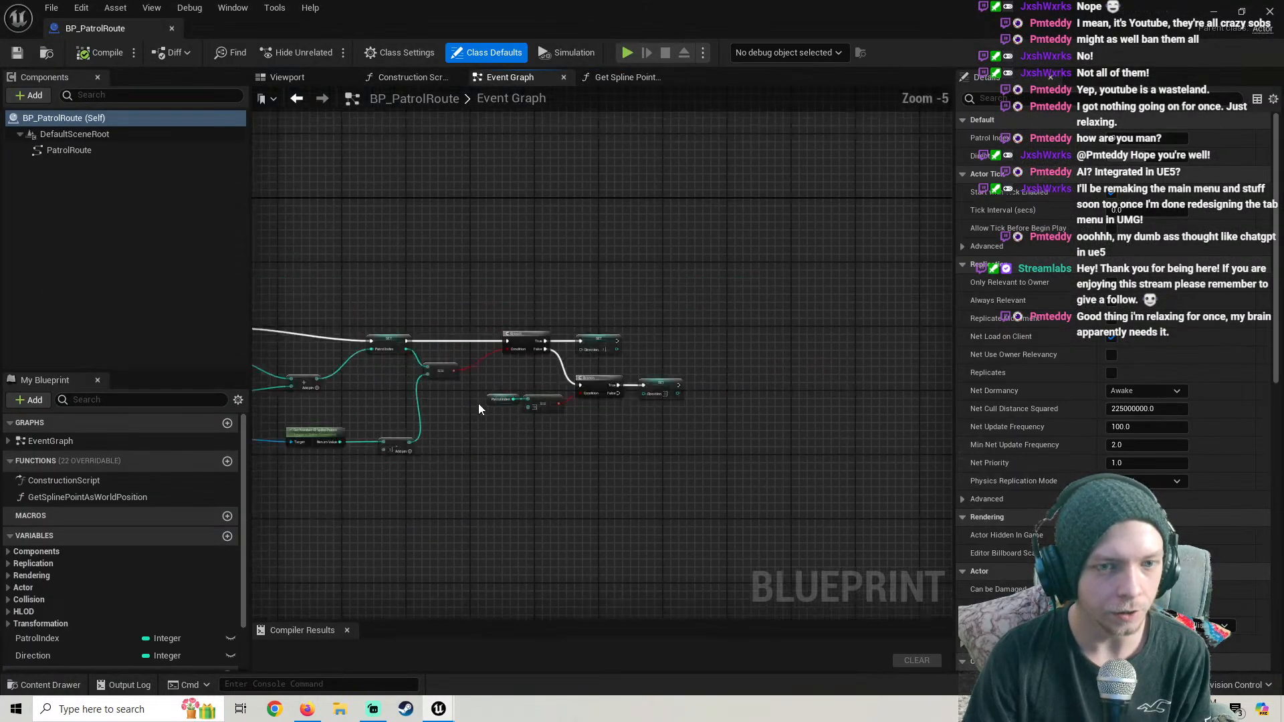
scroll(58, 580, "down", 3)
scroll(59, 580, "up", 3)
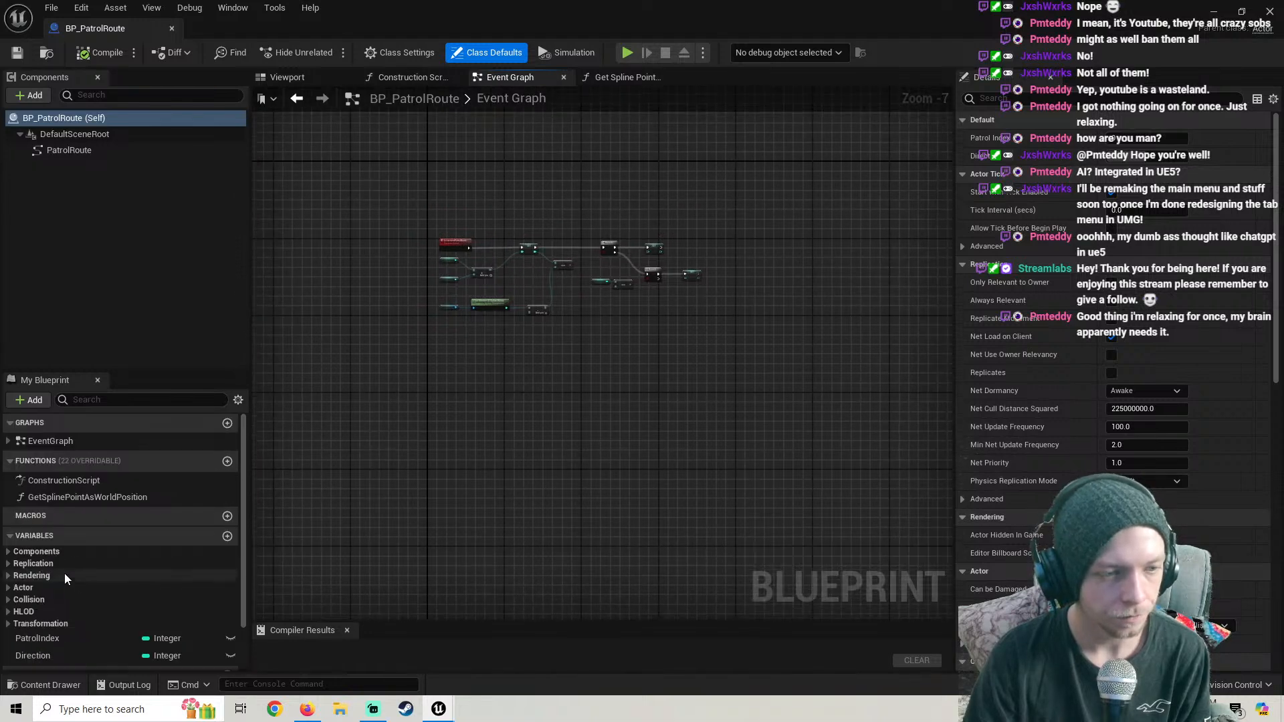
left_click(565, 76)
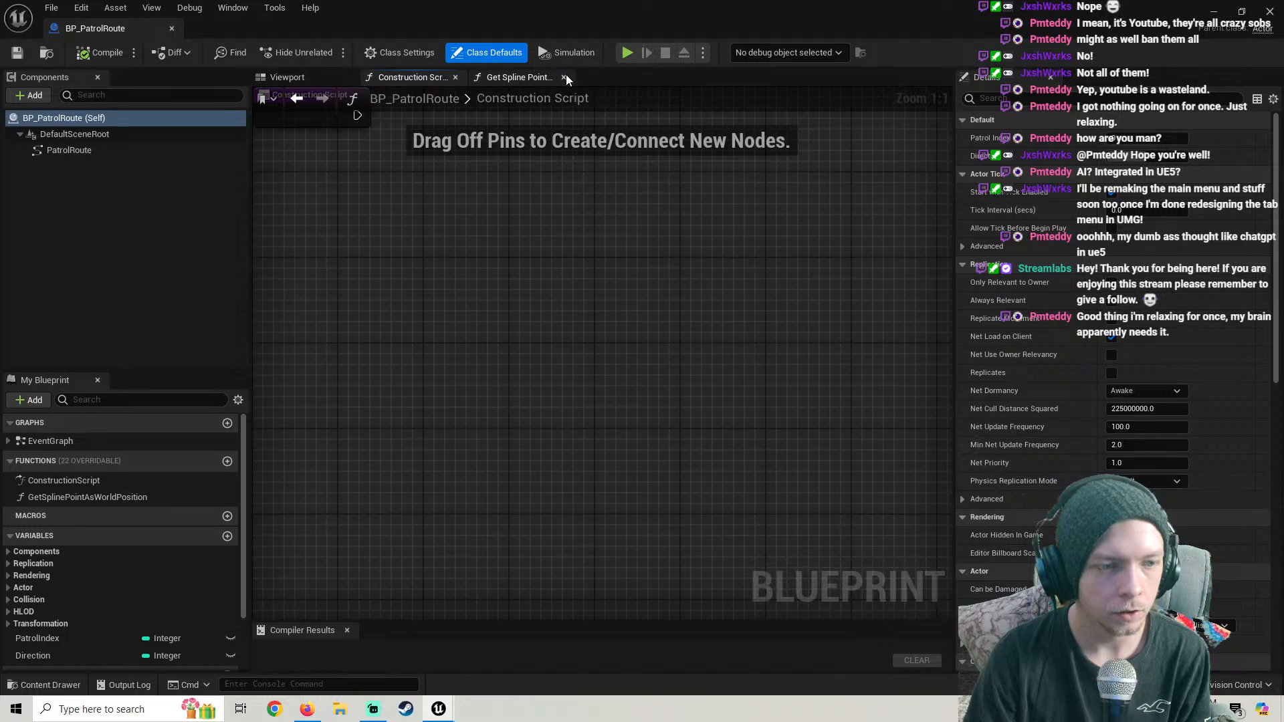
double_click(91, 497)
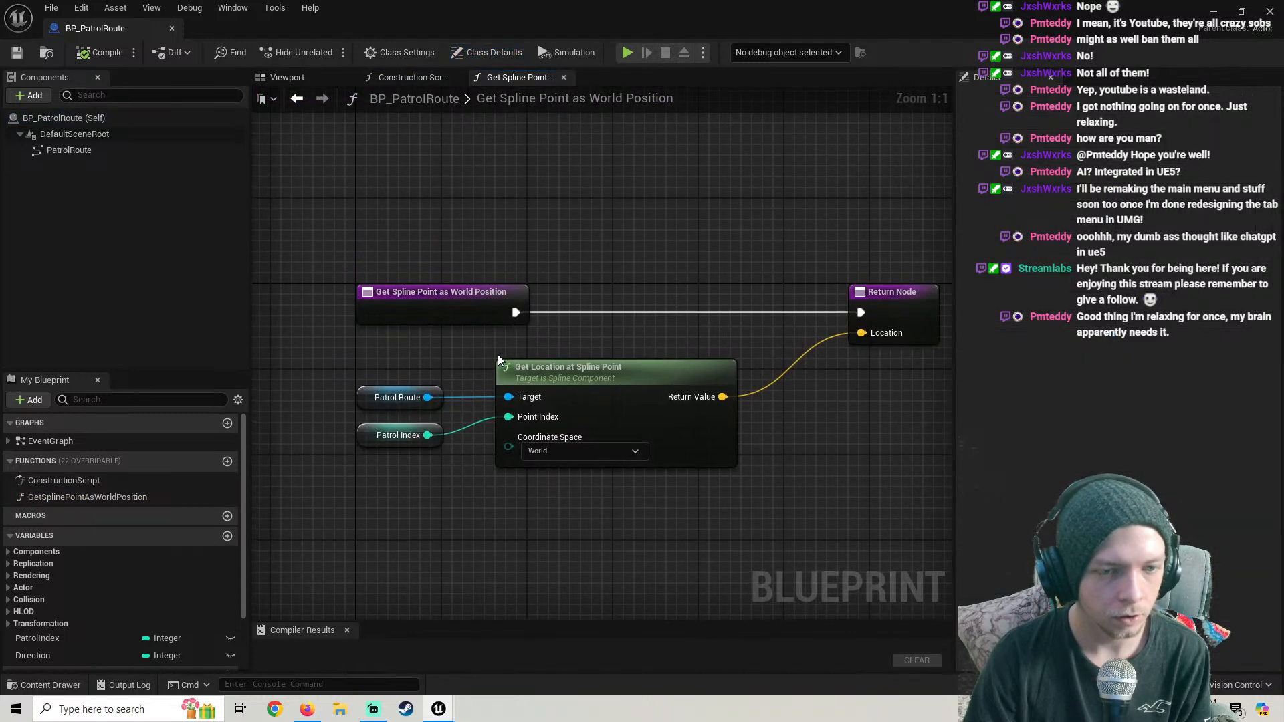
Close the BP_PatrolRoute editor, switch to Firefox and search YouTube in a new tab for "unreal engine ai"
scroll(498, 354, "down", 2)
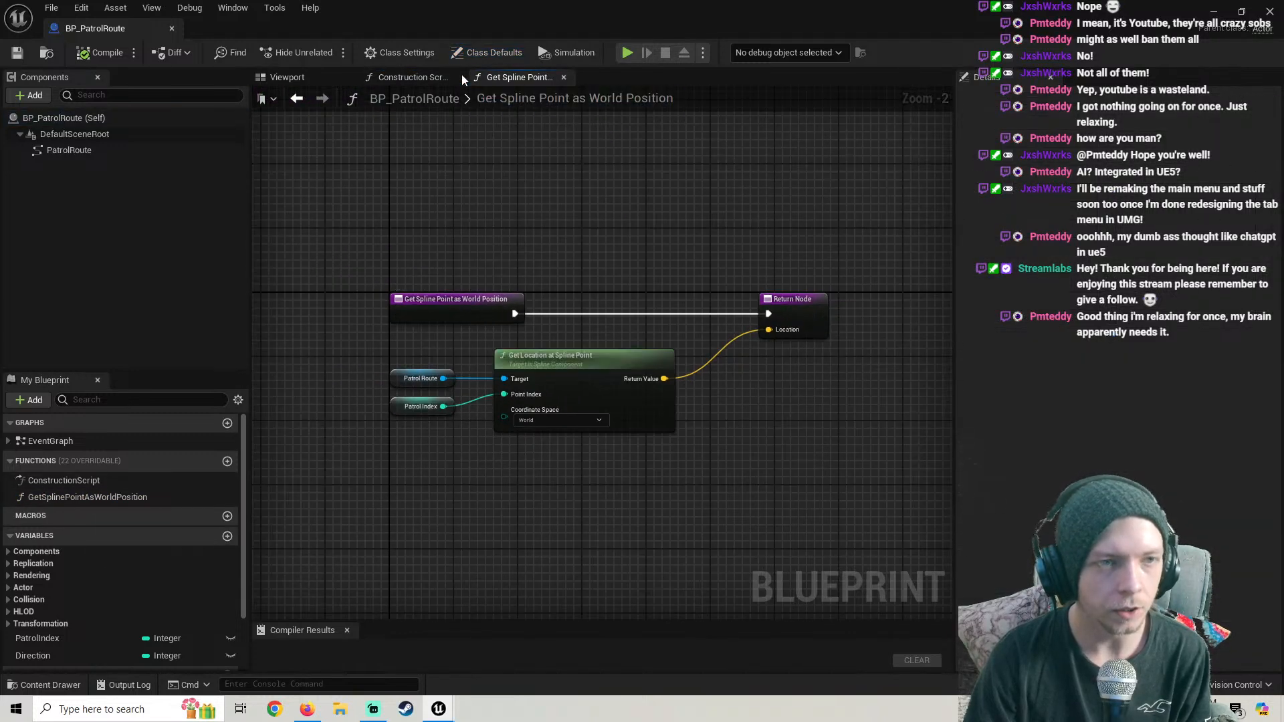
left_click(1270, 12)
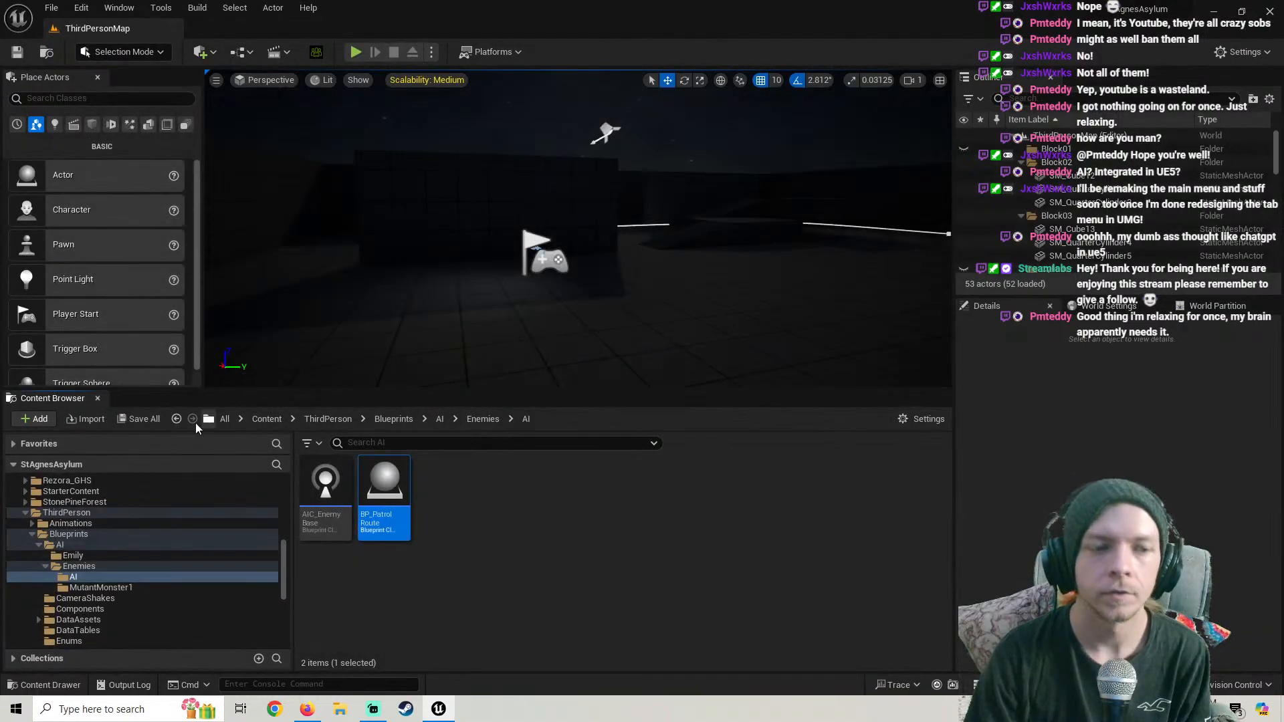
left_click(307, 709)
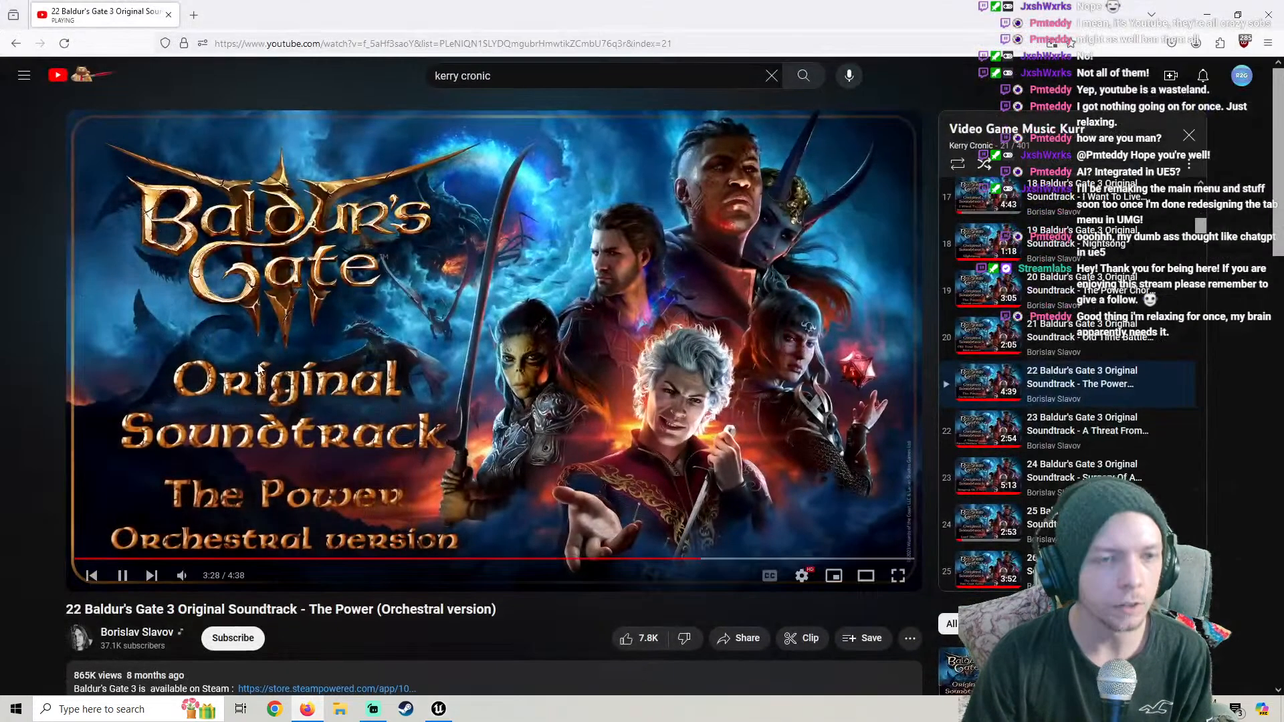
middle_click(83, 79)
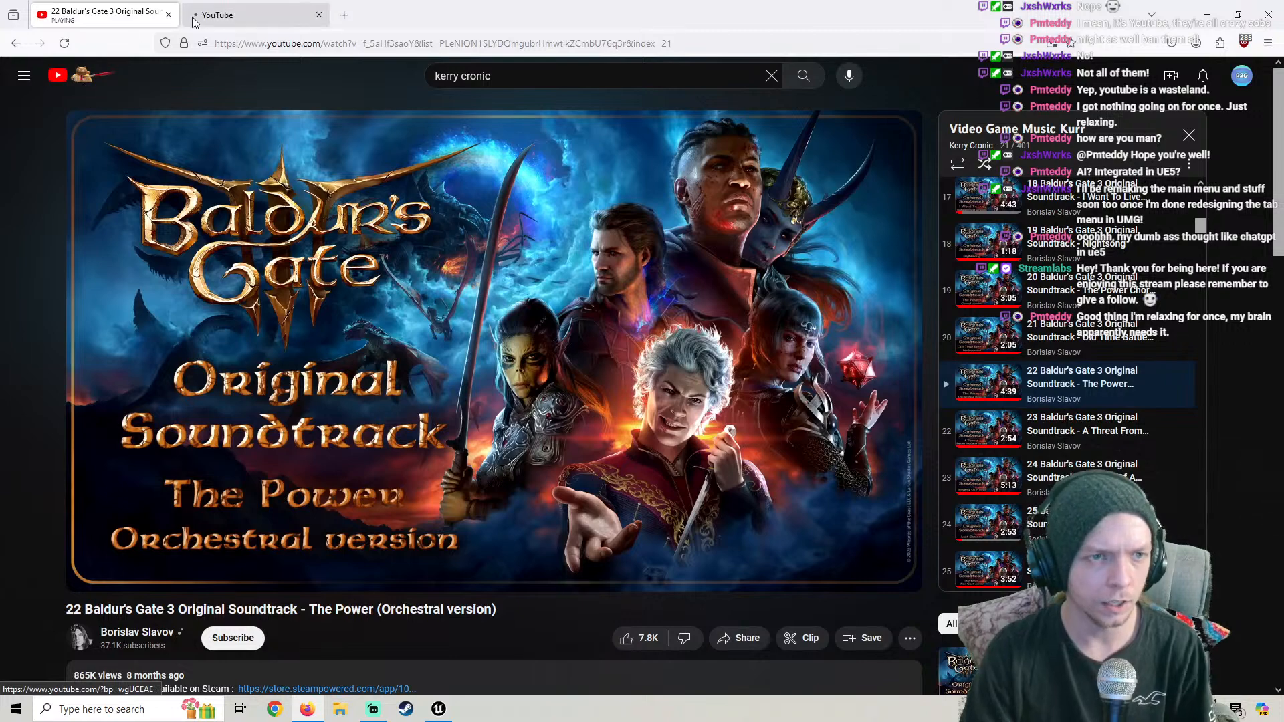
left_click(235, 8)
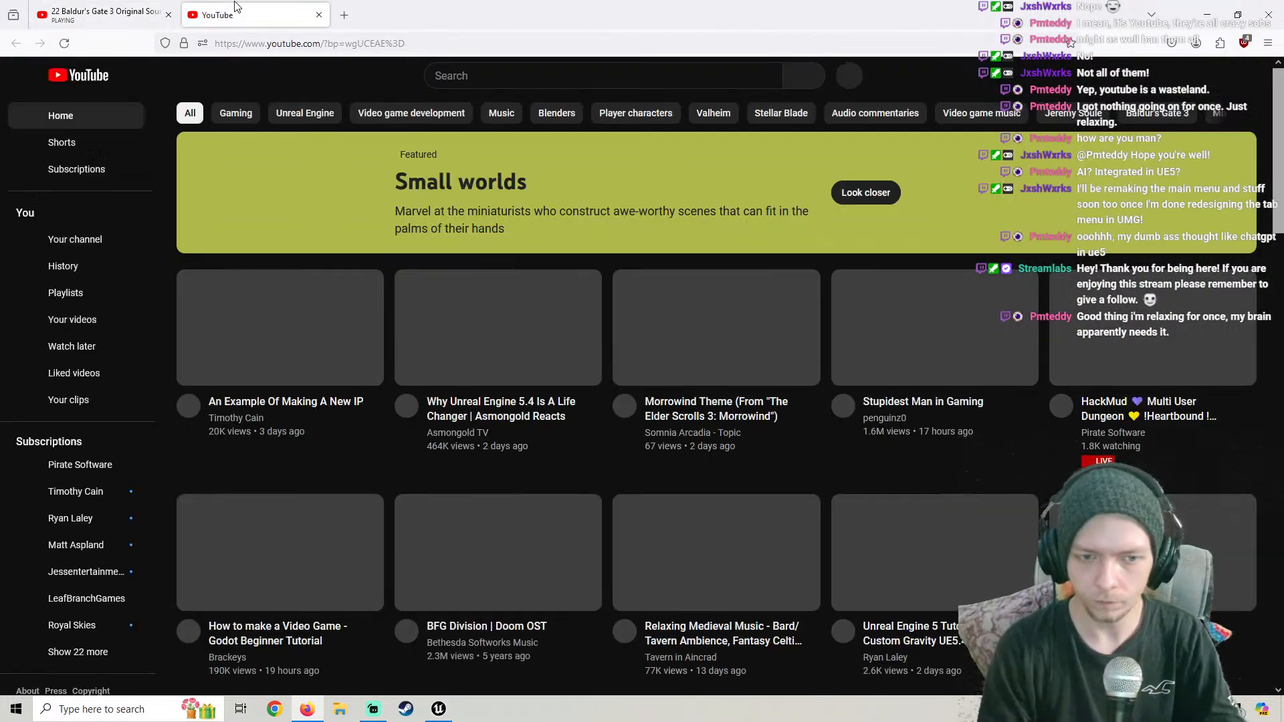
left_click(514, 74)
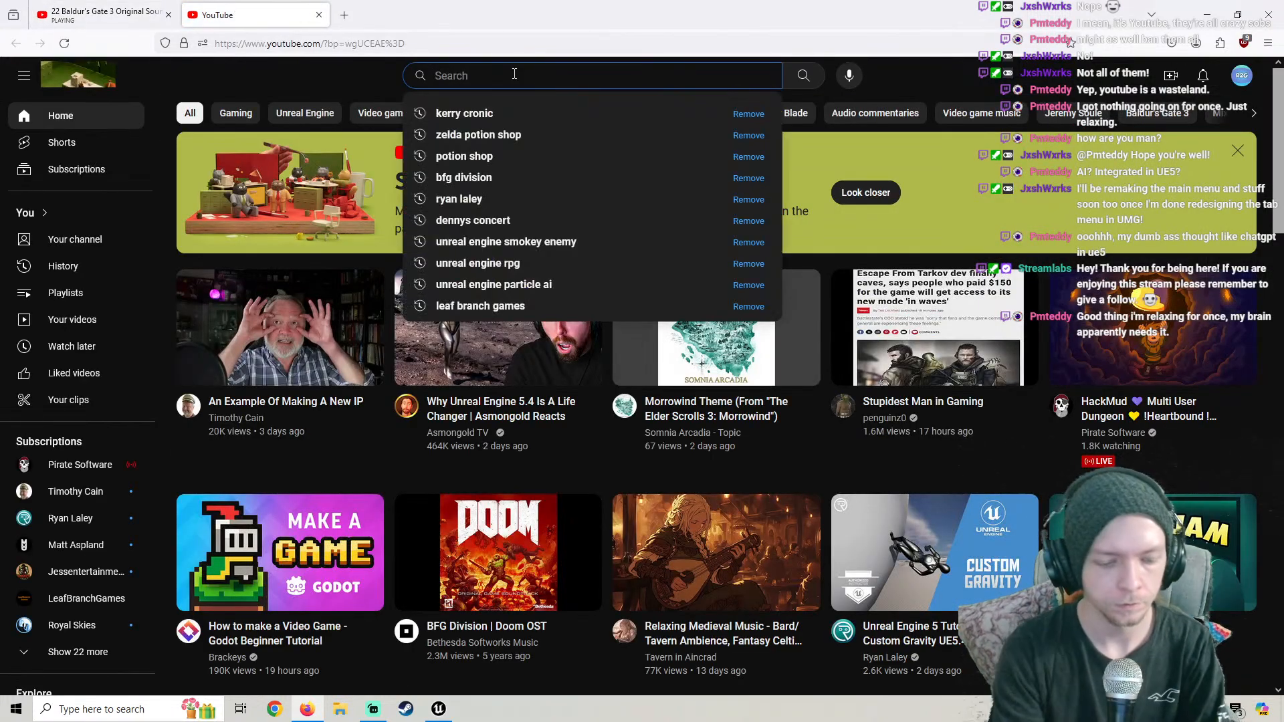
type("unreal engine ai")
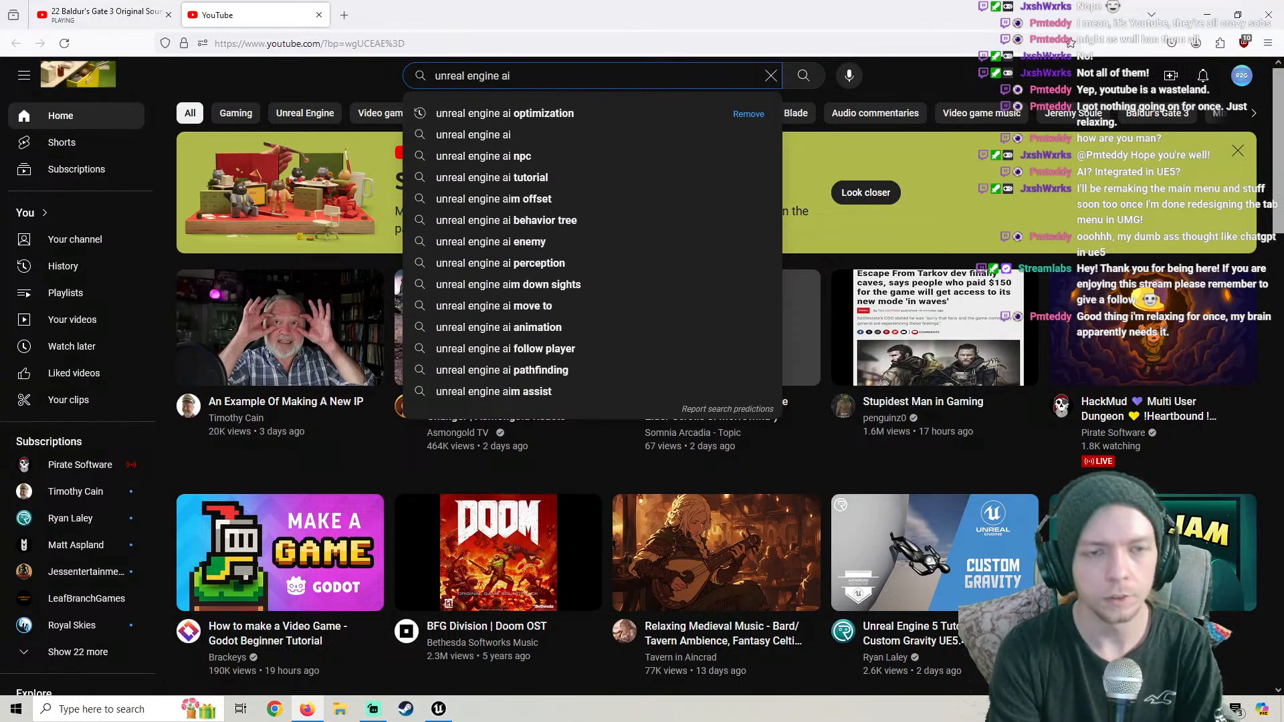
key("Return")
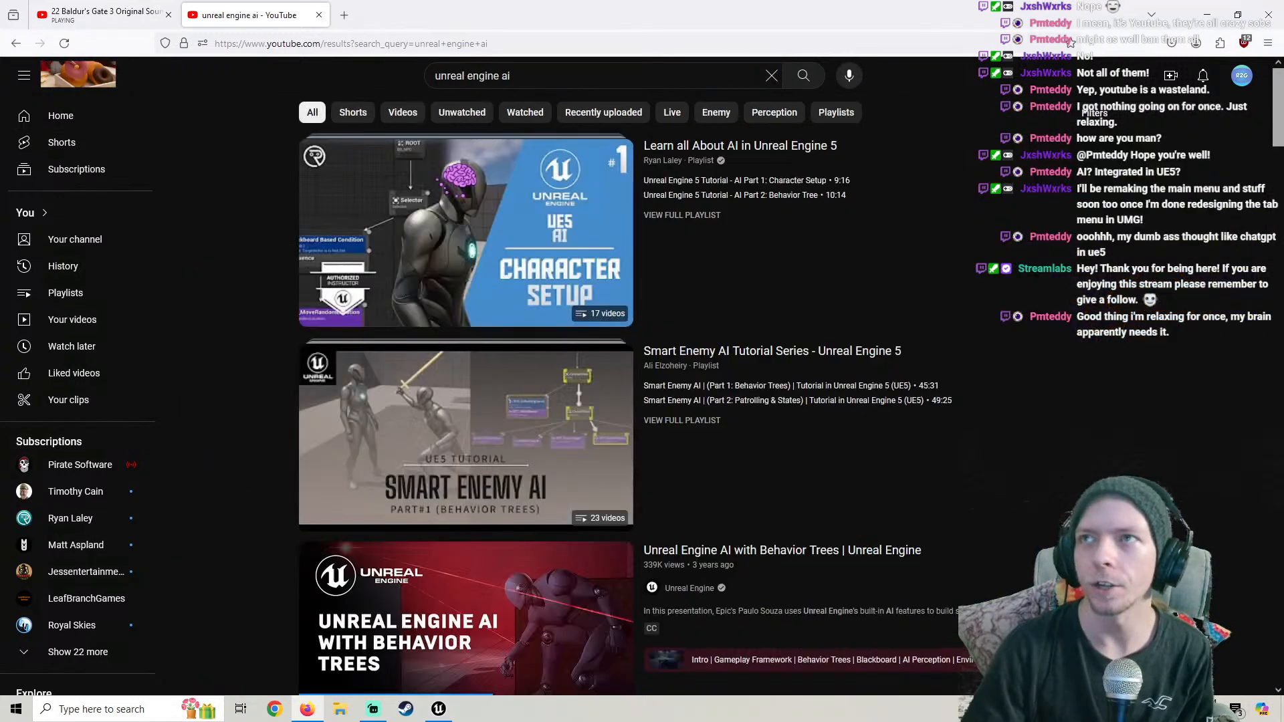
Open the Smart Enemy AI Tutorial Series playlist and pause the Baldur's Gate 3 soundtrack playing in the other tab
scroll(100, 402, "down", 3)
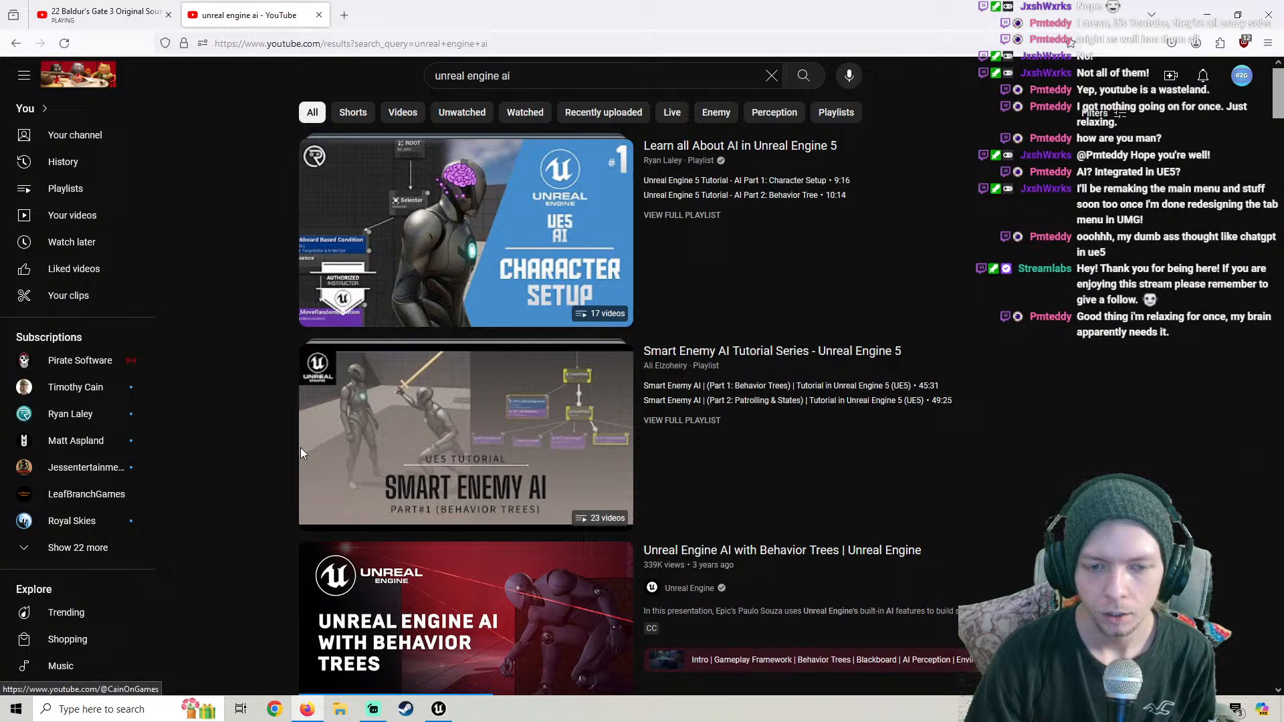
left_click(375, 433)
left_click(100, 13)
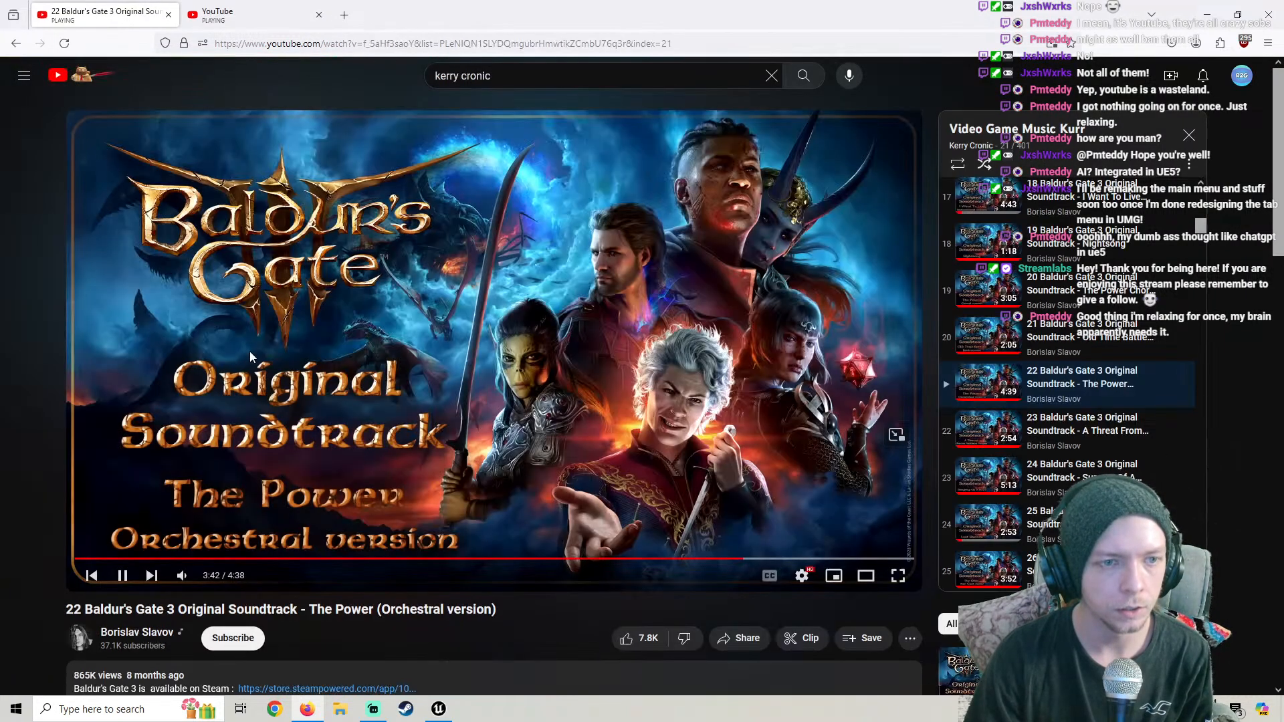
left_click(251, 10)
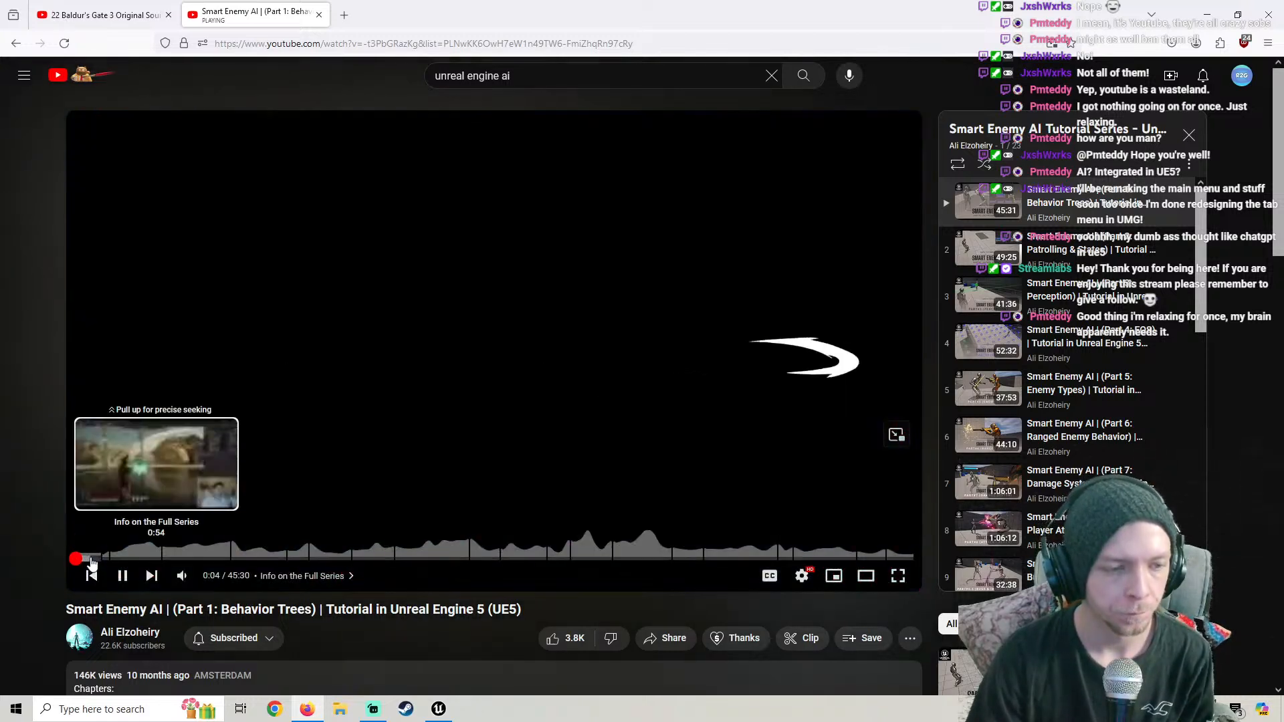
Skip past the intro of the Part 1 Behavior Trees video and watch its Enemy and Player Setup chapter
left_click(101, 559)
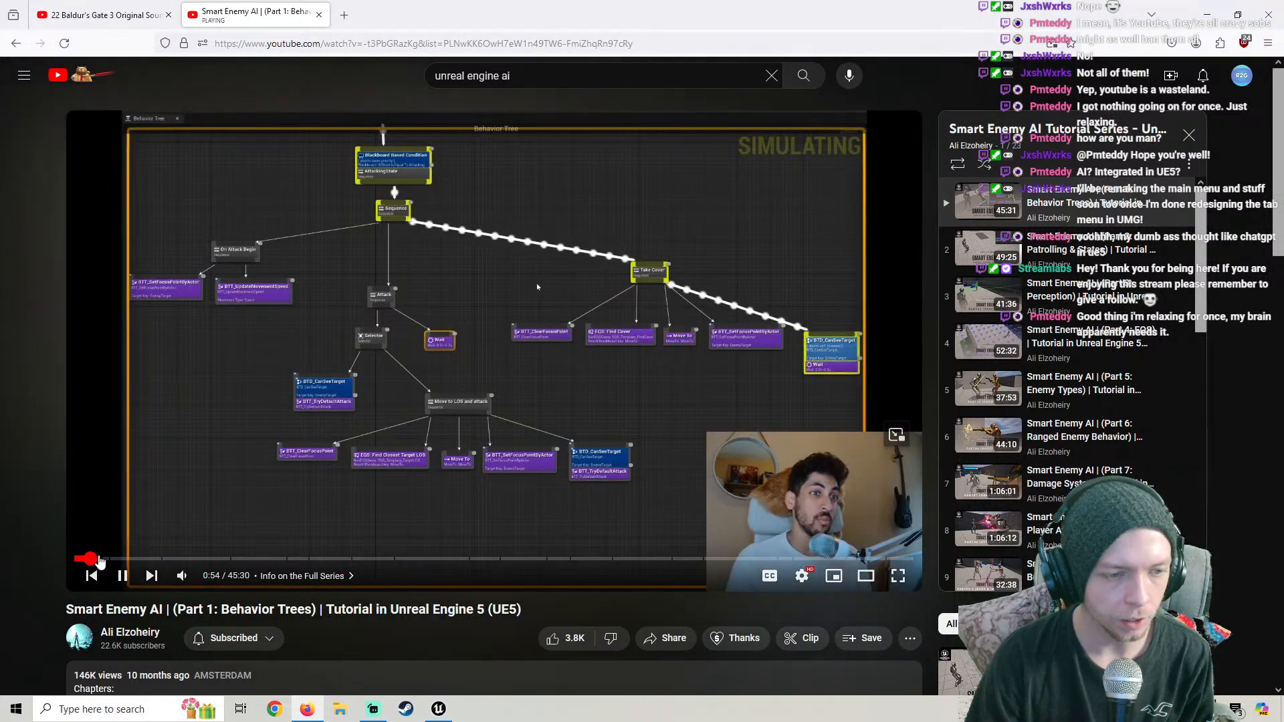
left_click(115, 559)
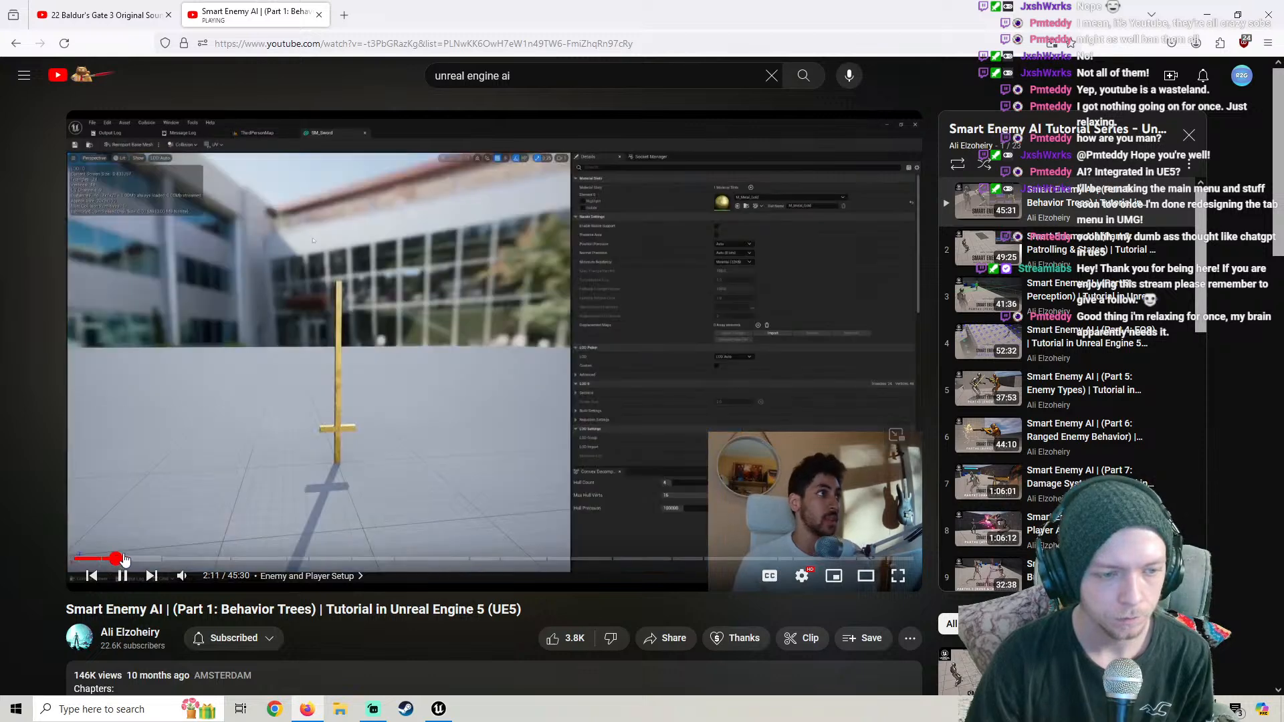
mouse_move(124, 559)
left_mouse_down()
mouse_move(136, 562)
mouse_move(124, 567)
left_mouse_up()
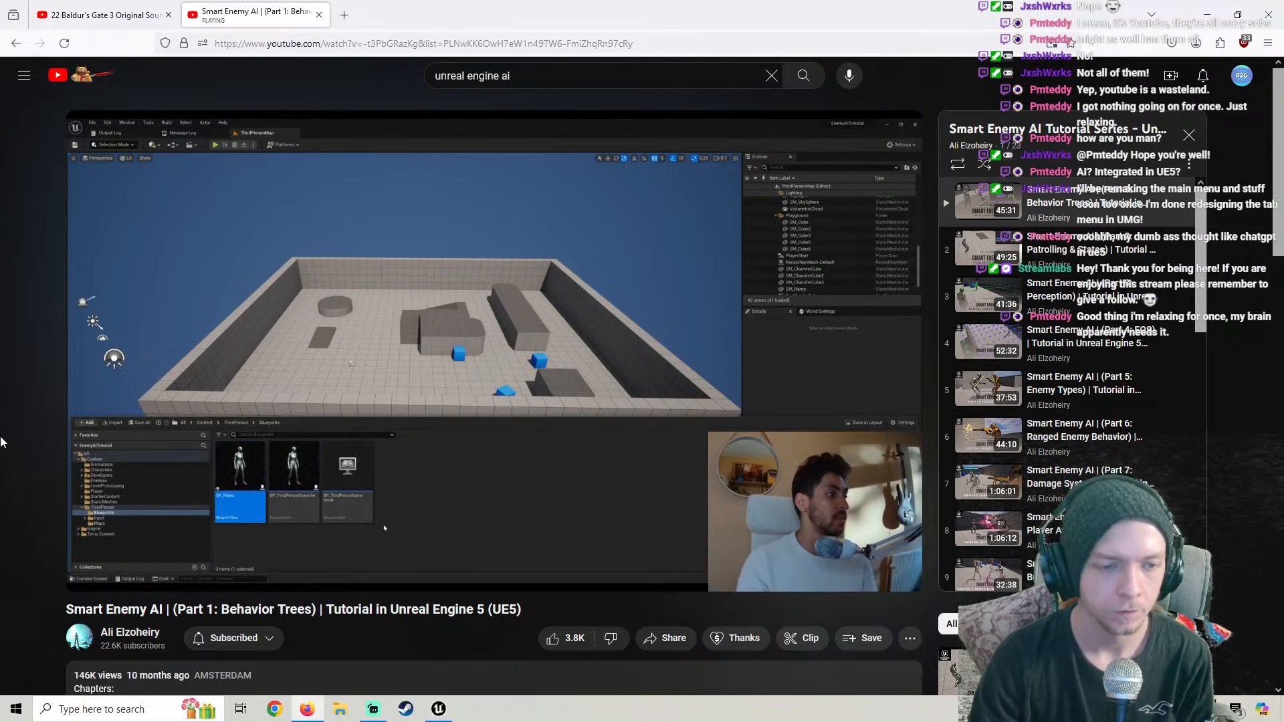
Switch to Unreal Editor and browse to the ThirdPerson/Blueprints/AI/Enemies folder
left_click(436, 708)
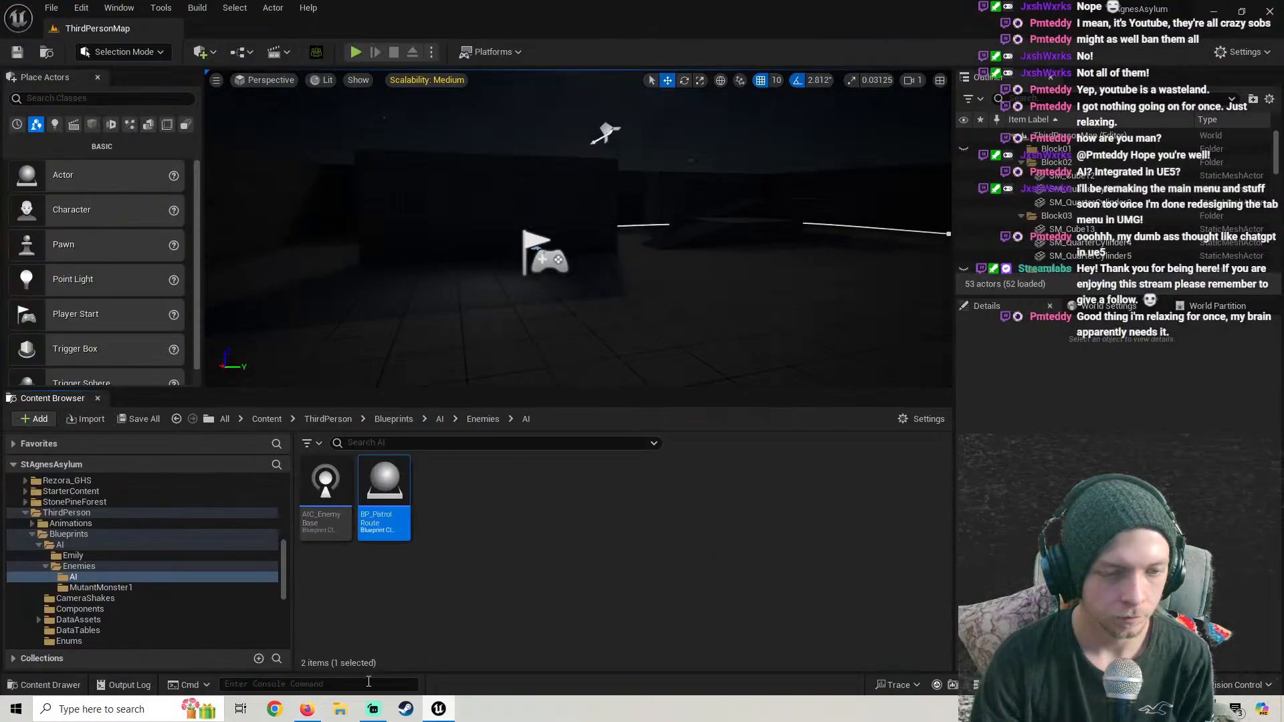
left_click(67, 534)
double_click(325, 481)
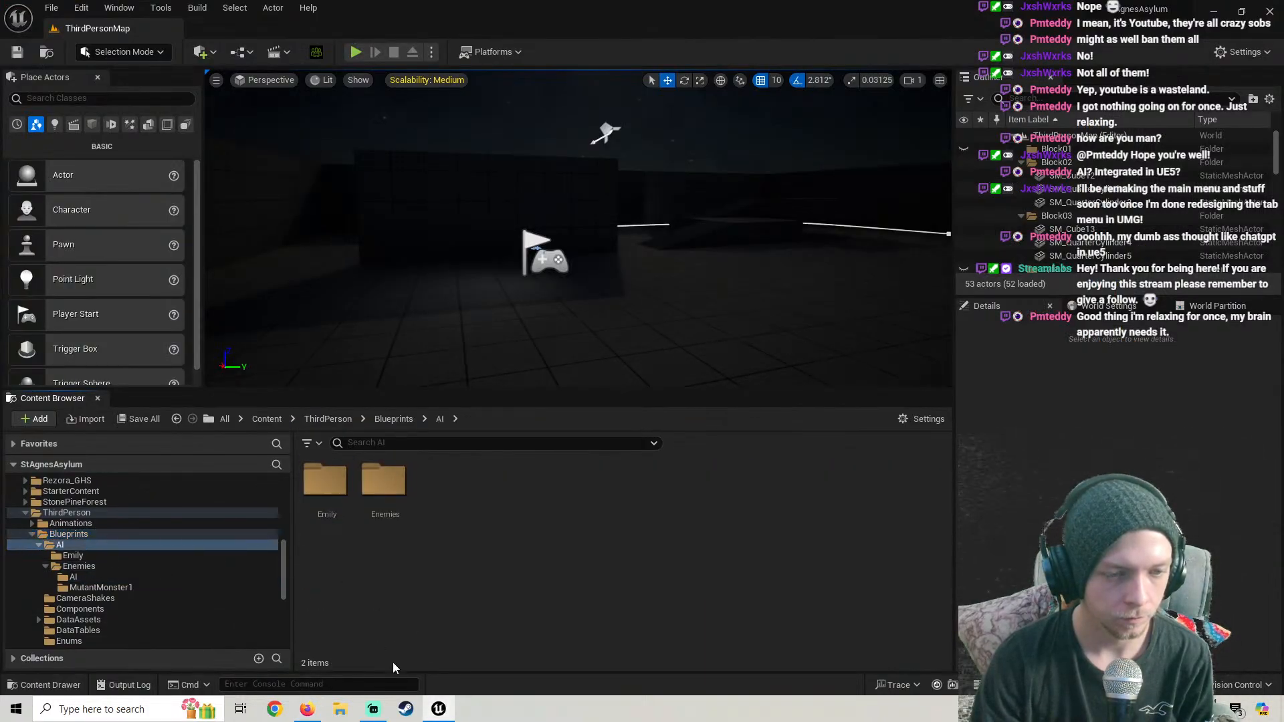
double_click(399, 508)
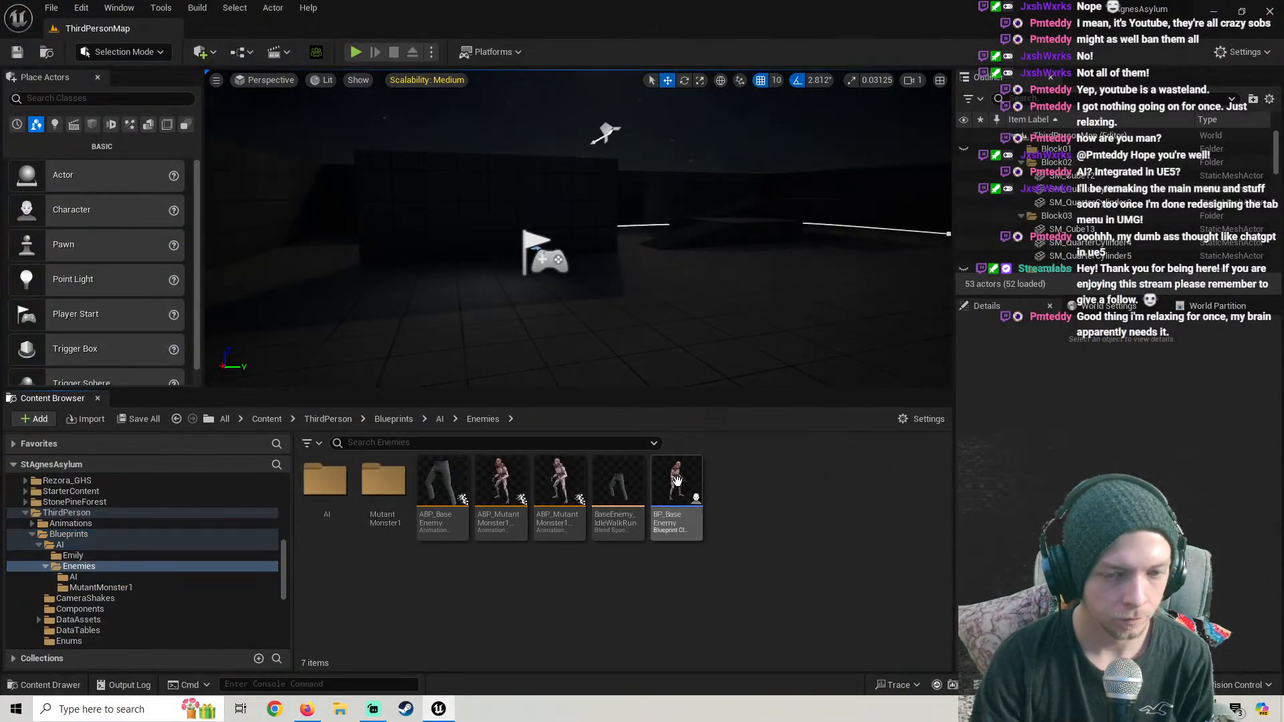
Switch to Firefox, skip the tutorial ahead to the BP_Enemy_Base blueprint setup, watch it and return to Unreal Editor
left_click(307, 709)
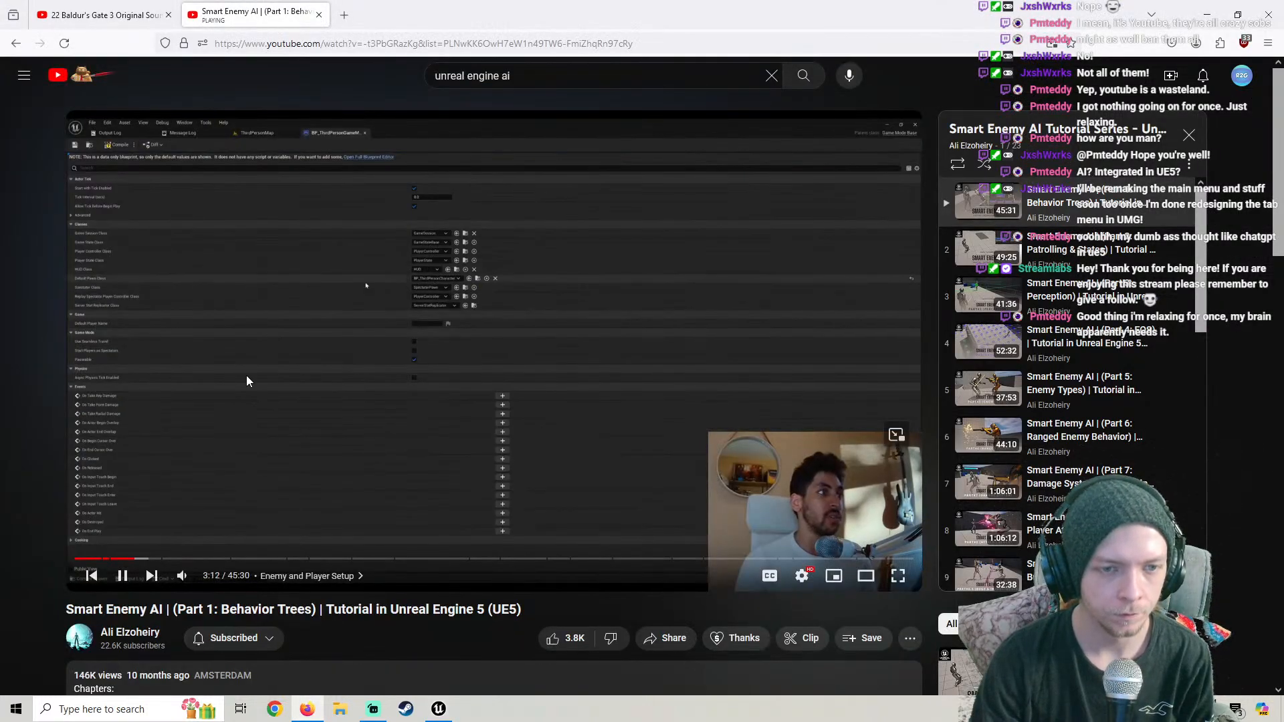
left_click_drag(134, 559, 146, 563)
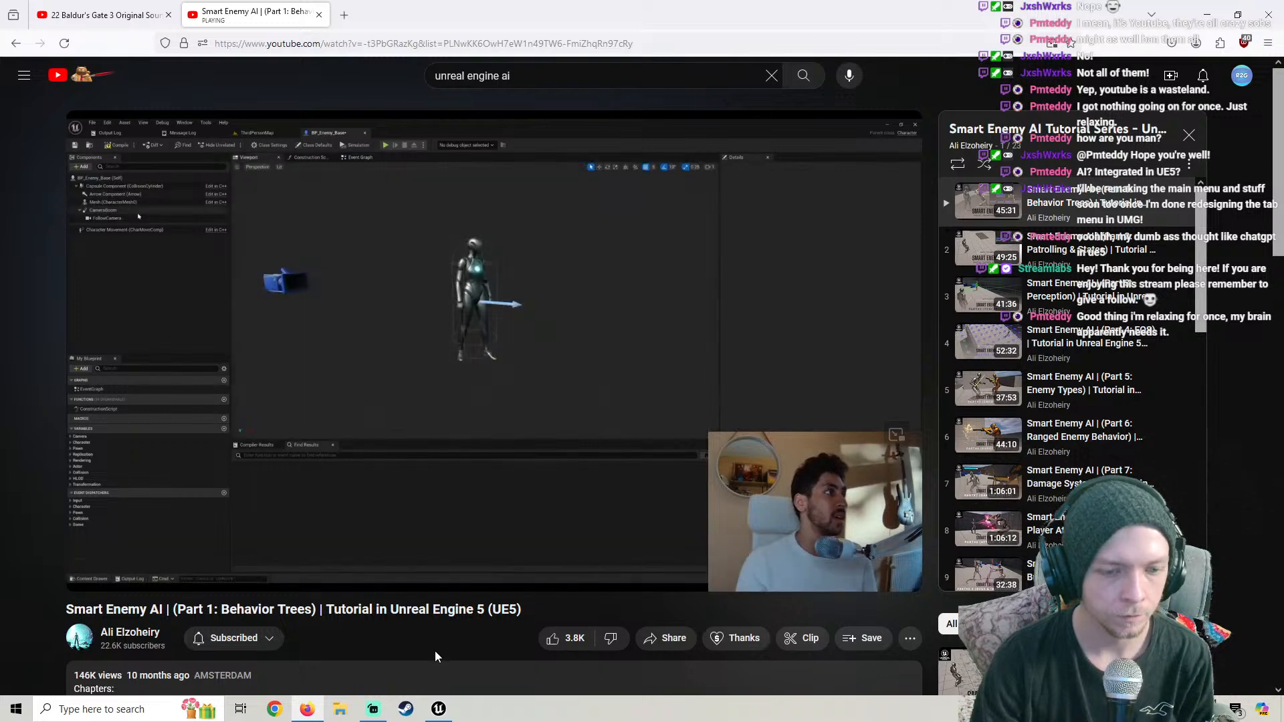
left_click(439, 709)
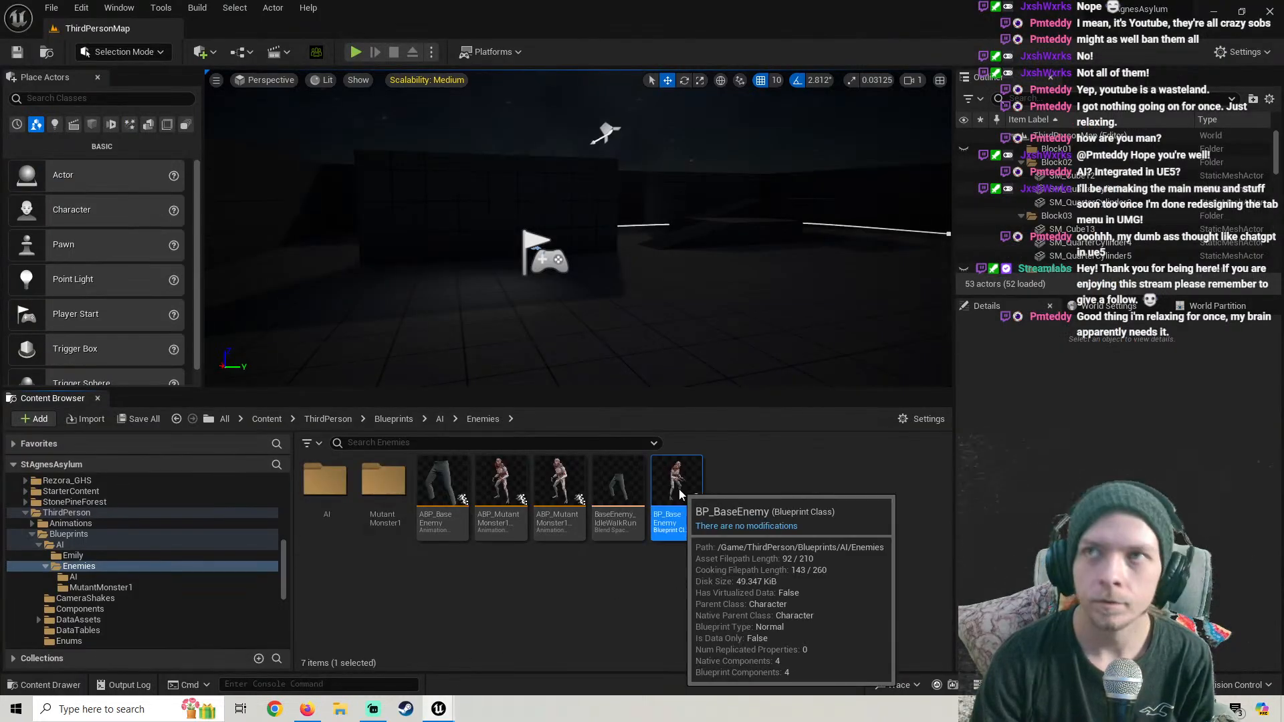
Open BP_BaseEnemy and inspect its mesh and collision components from several angles in the blueprint viewport
double_click(678, 488)
left_click(314, 81)
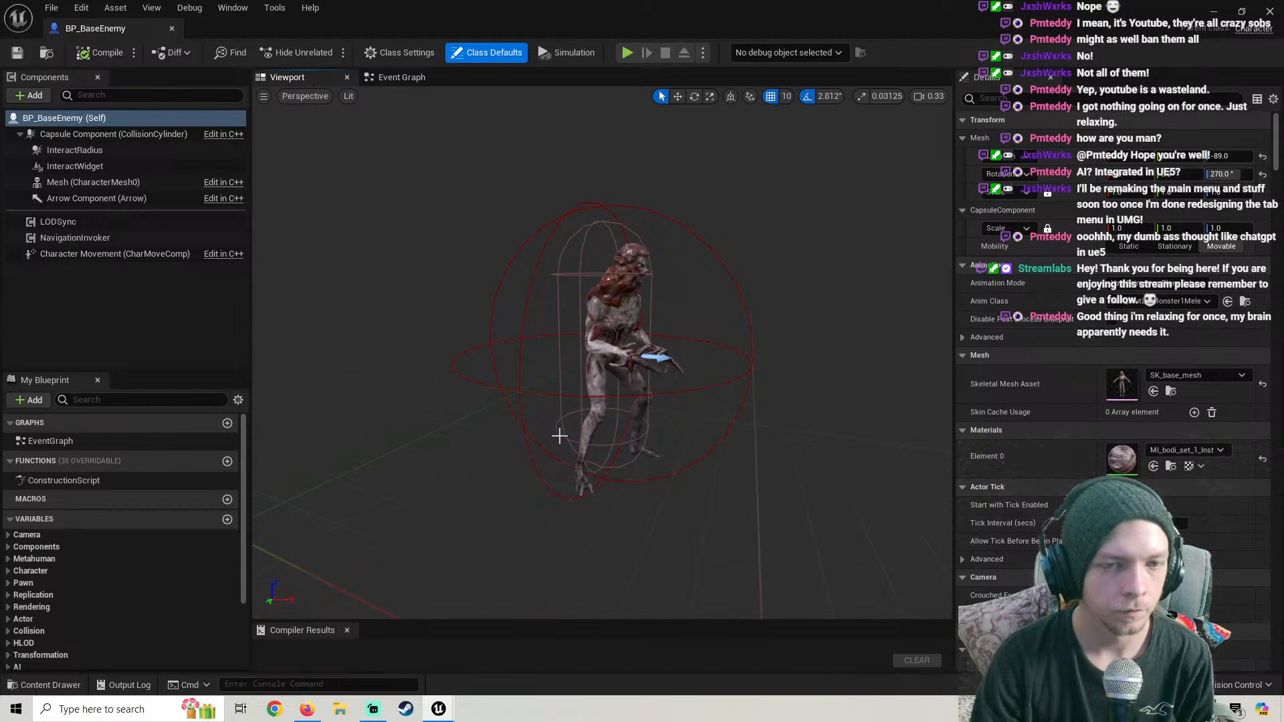
key("w")
right_click_drag(559, 435, 462, 445)
key("s")
key("w")
key("s")
key("w")
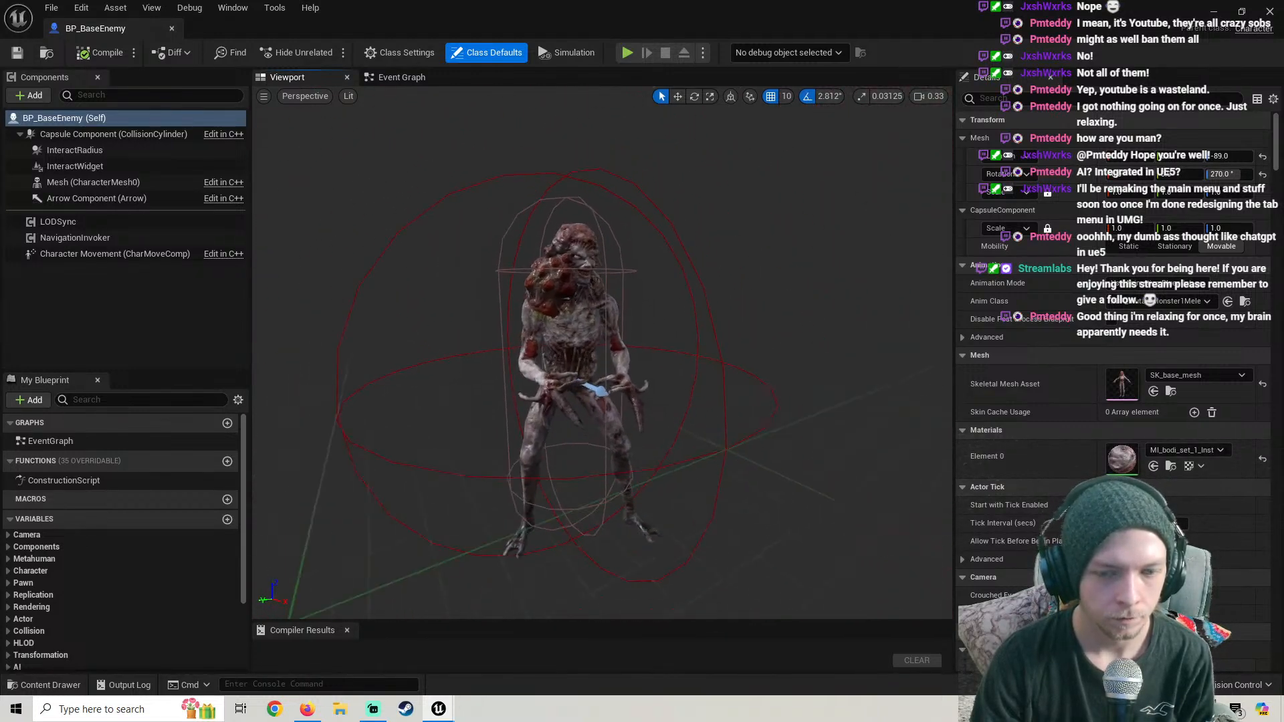
Skip the tutorial in Firefox ahead to the enemy's placement in the level and compare its setup with BP_BaseEnemy in Unreal Editor
left_click(310, 708)
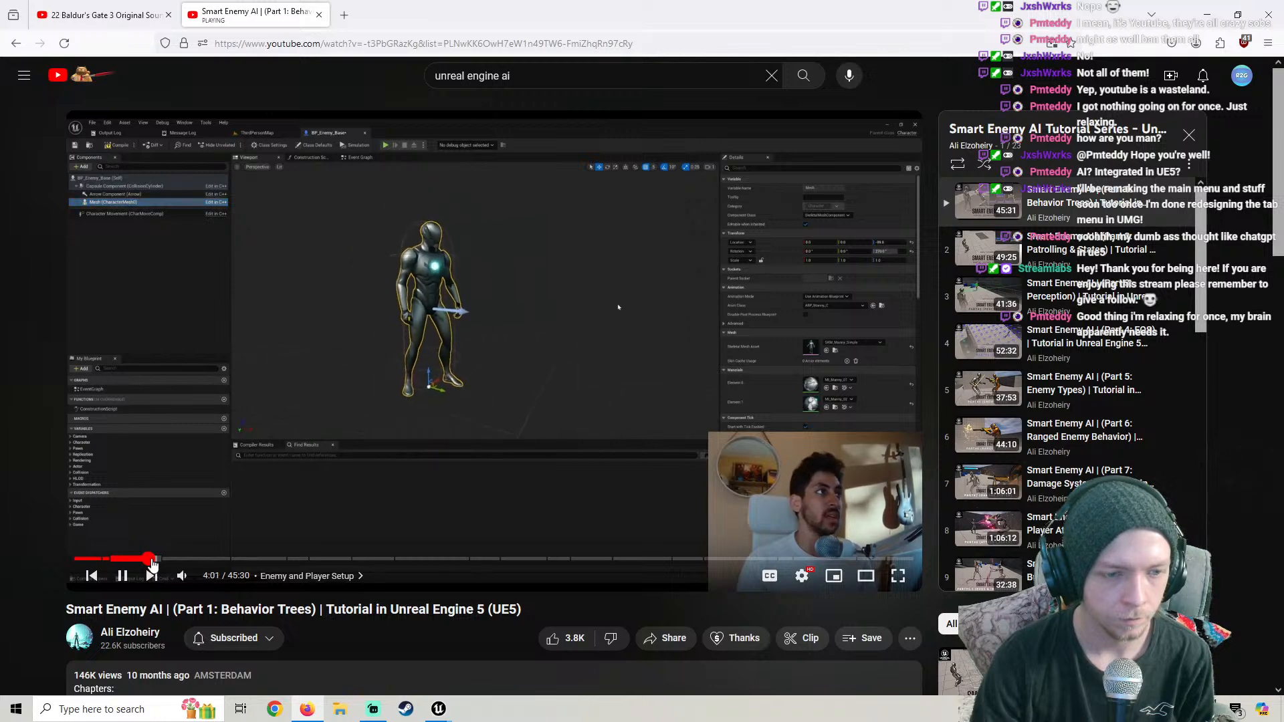
left_click(152, 561)
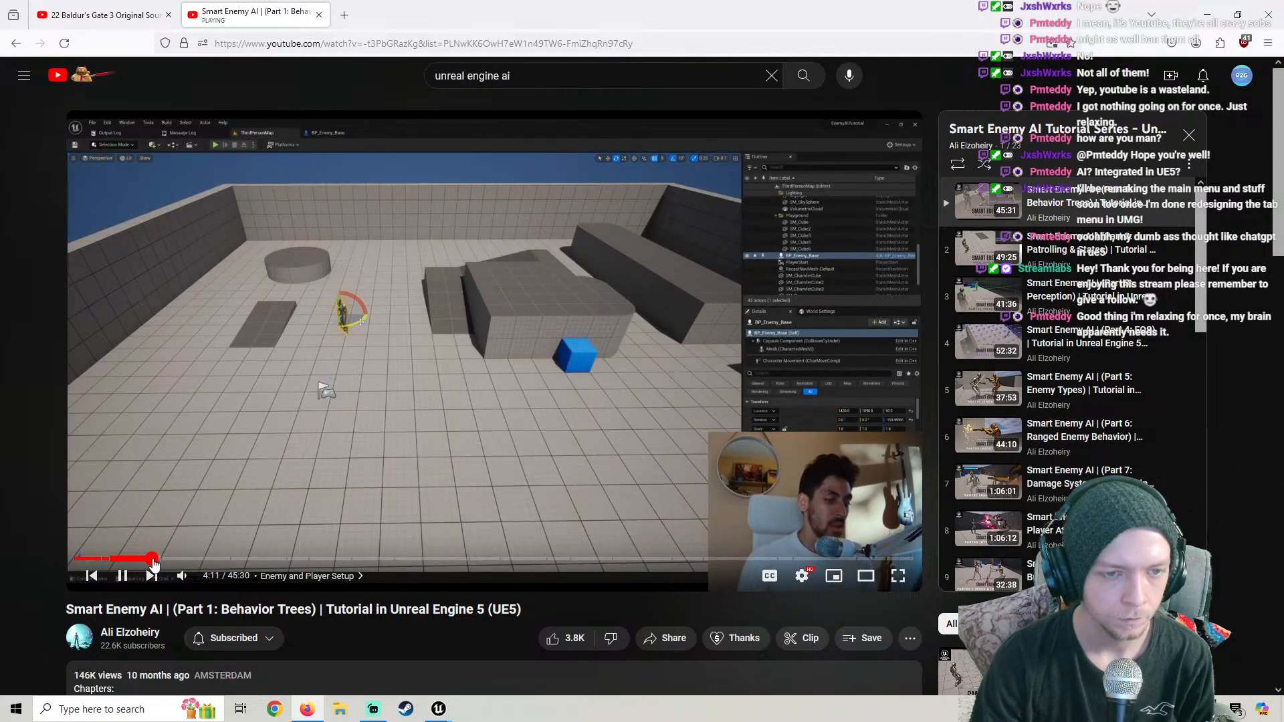
left_click(439, 709)
left_click(512, 655)
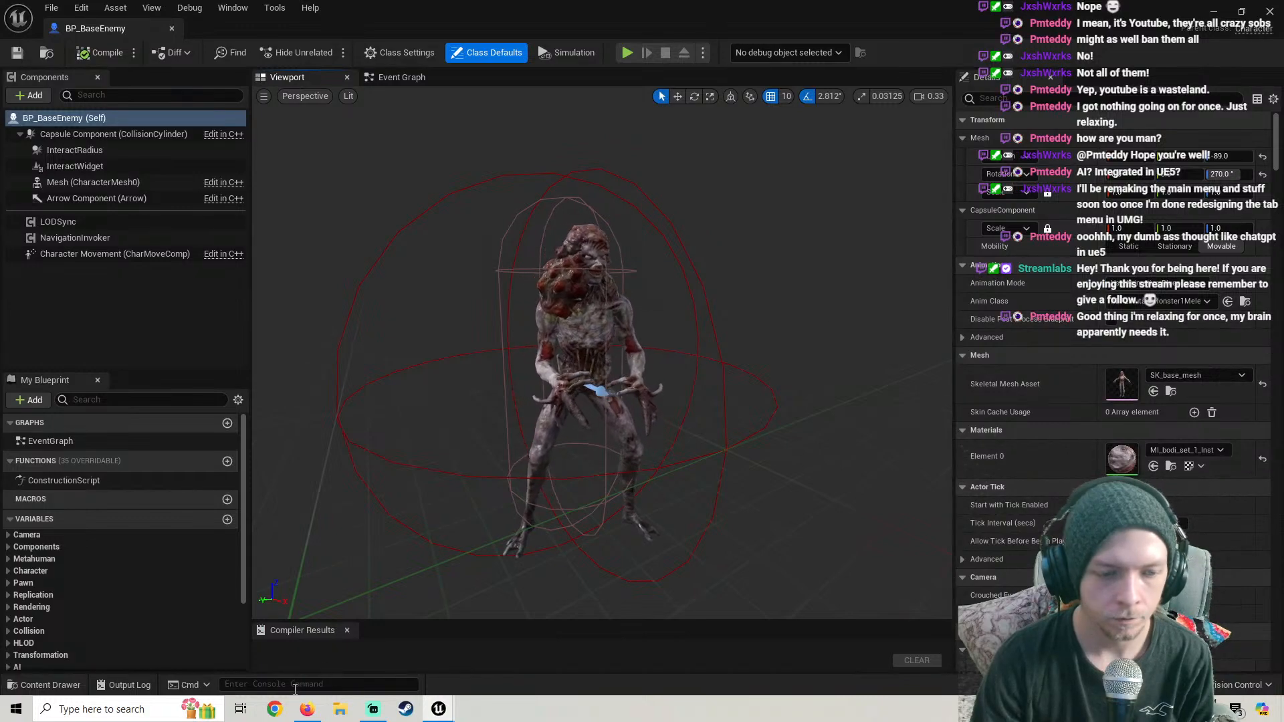
left_click(307, 709)
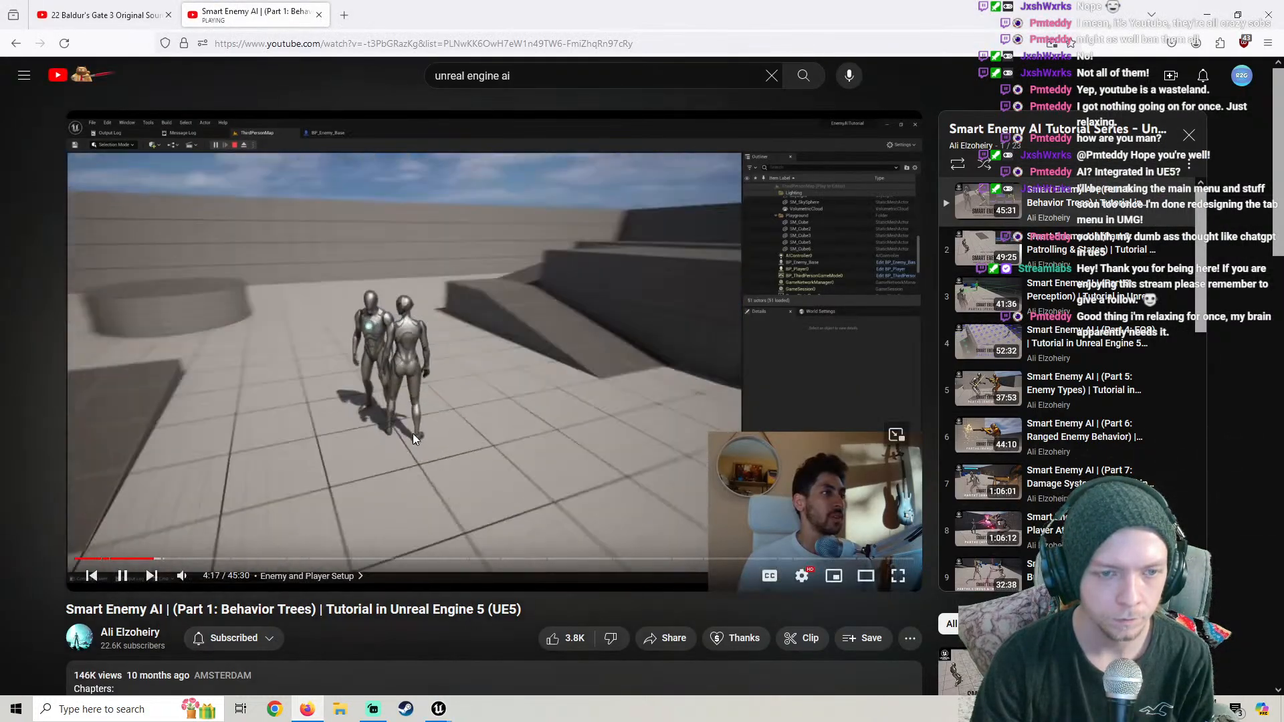
Switch to Unreal Editor's level window and place a BP_BaseEnemy beside the player start in ThirdPersonMap
mouse_move(446, 714)
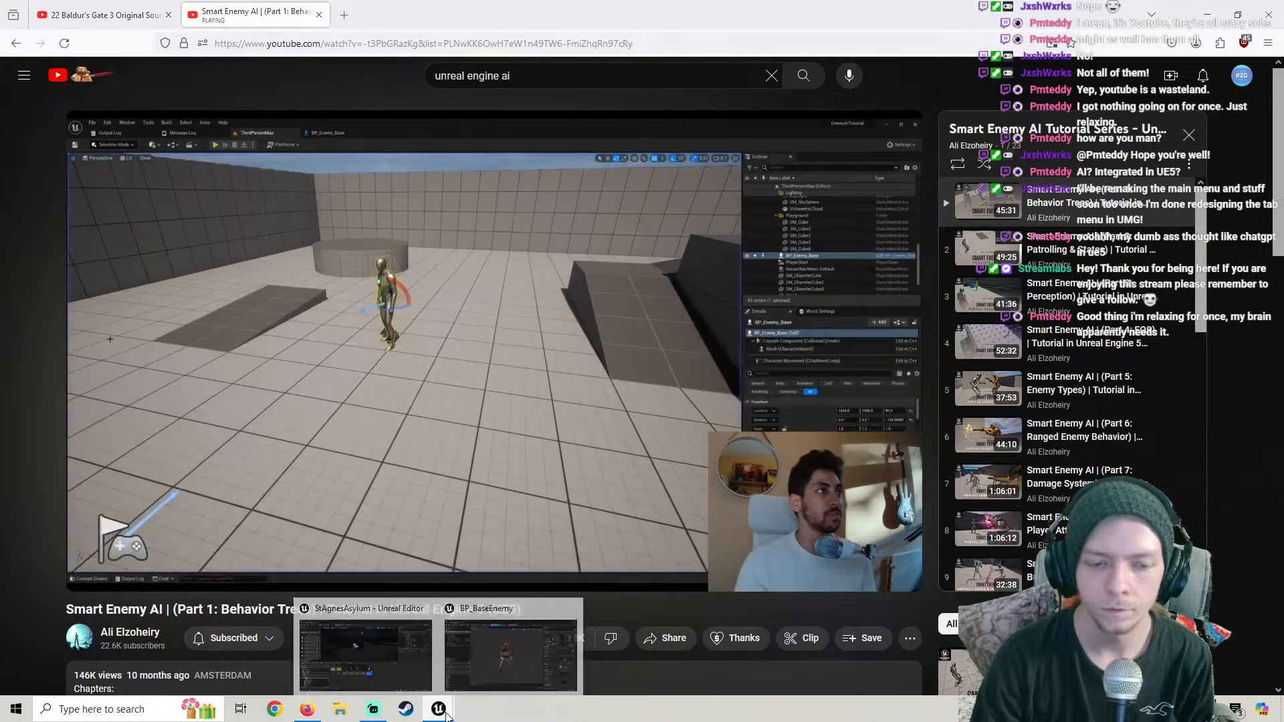
left_click(511, 655)
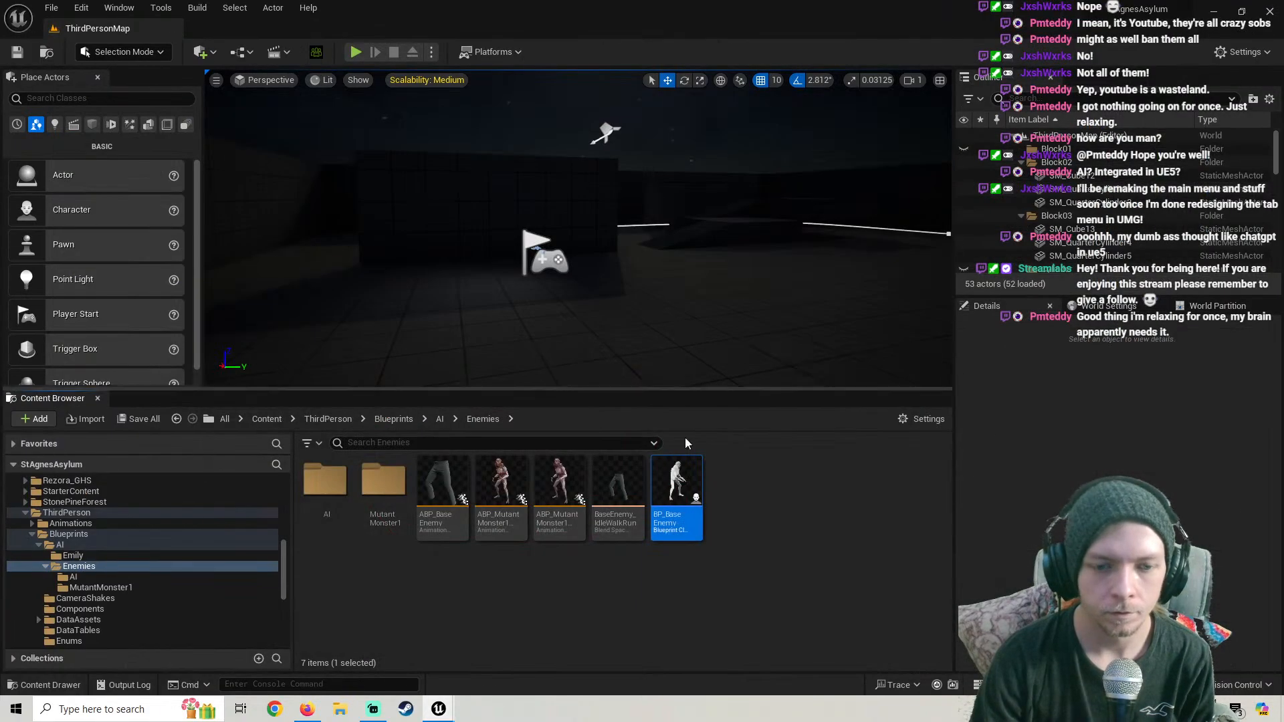
left_click_drag(676, 491, 498, 258)
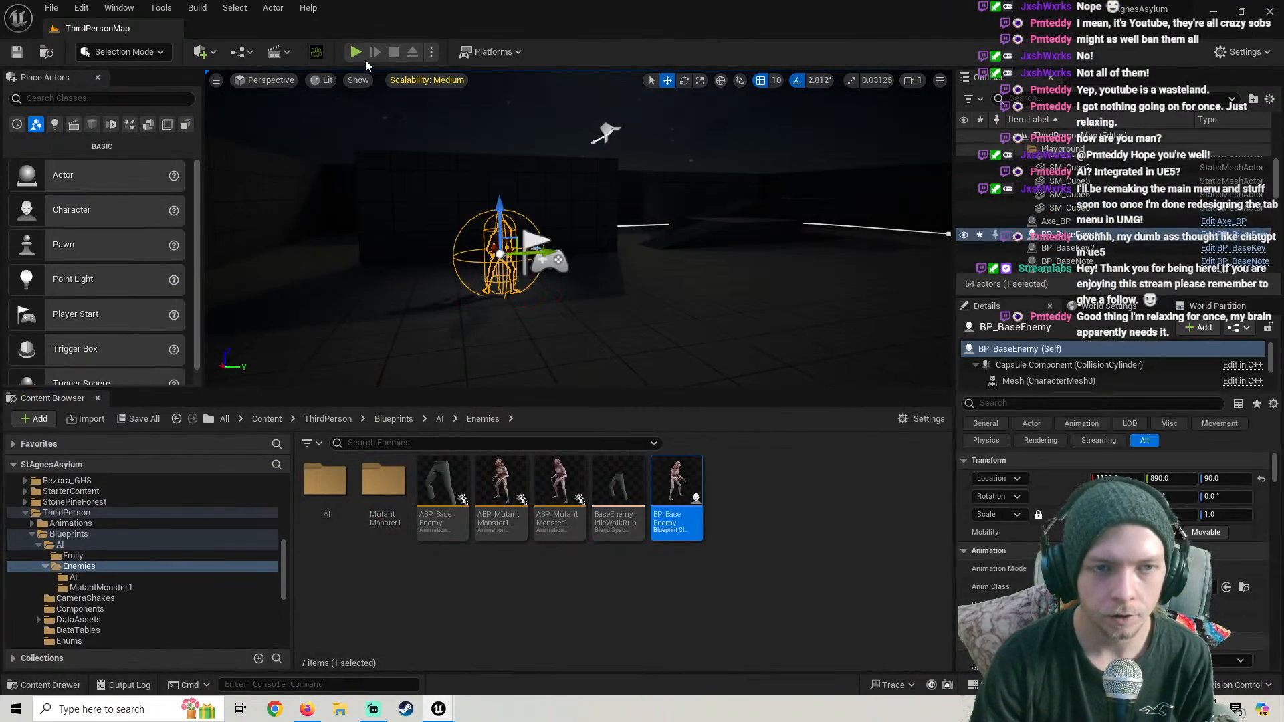
Play-test ThirdPersonMap, move the character around the placed BP_BaseEnemy and stop the session
left_click(357, 53)
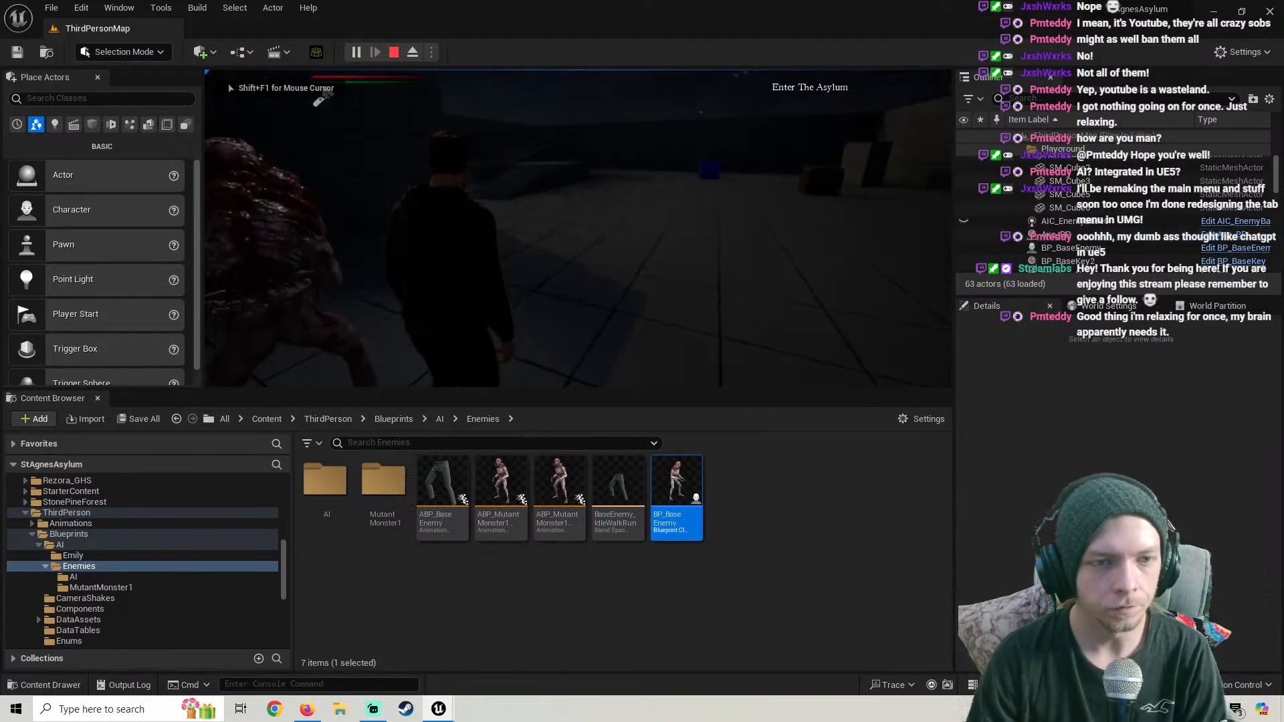
key("w")
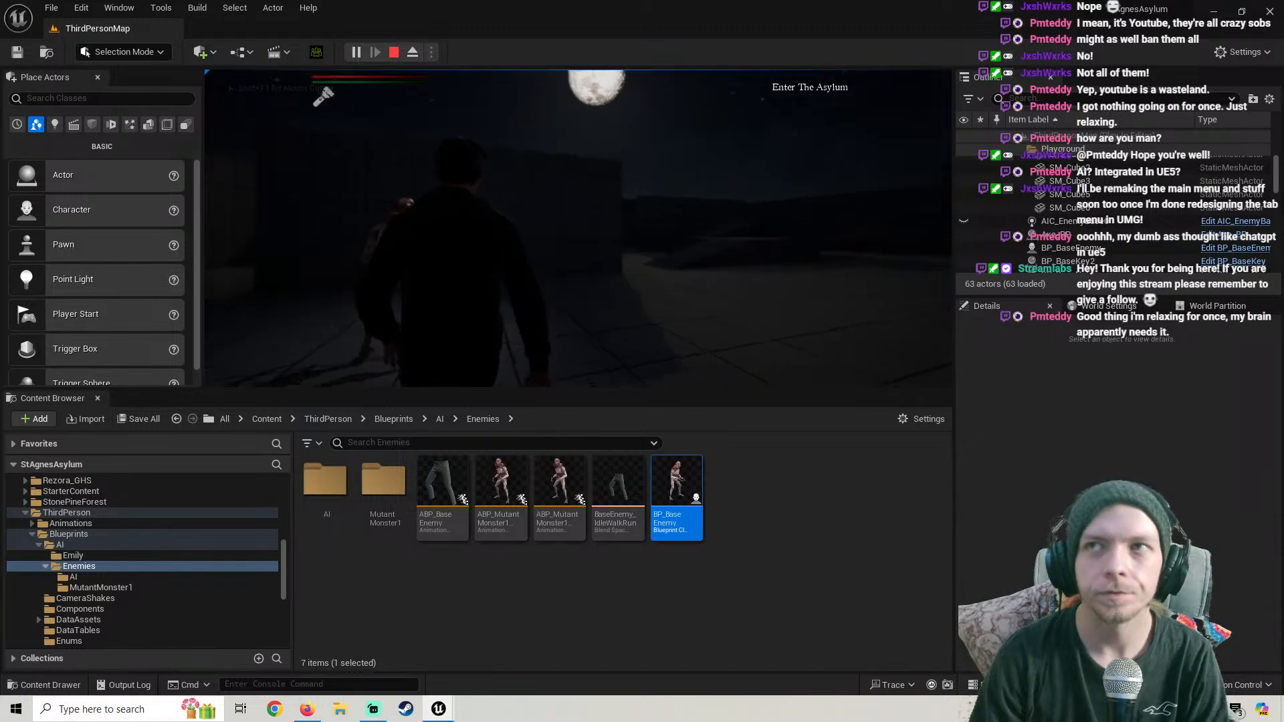
key("Escape")
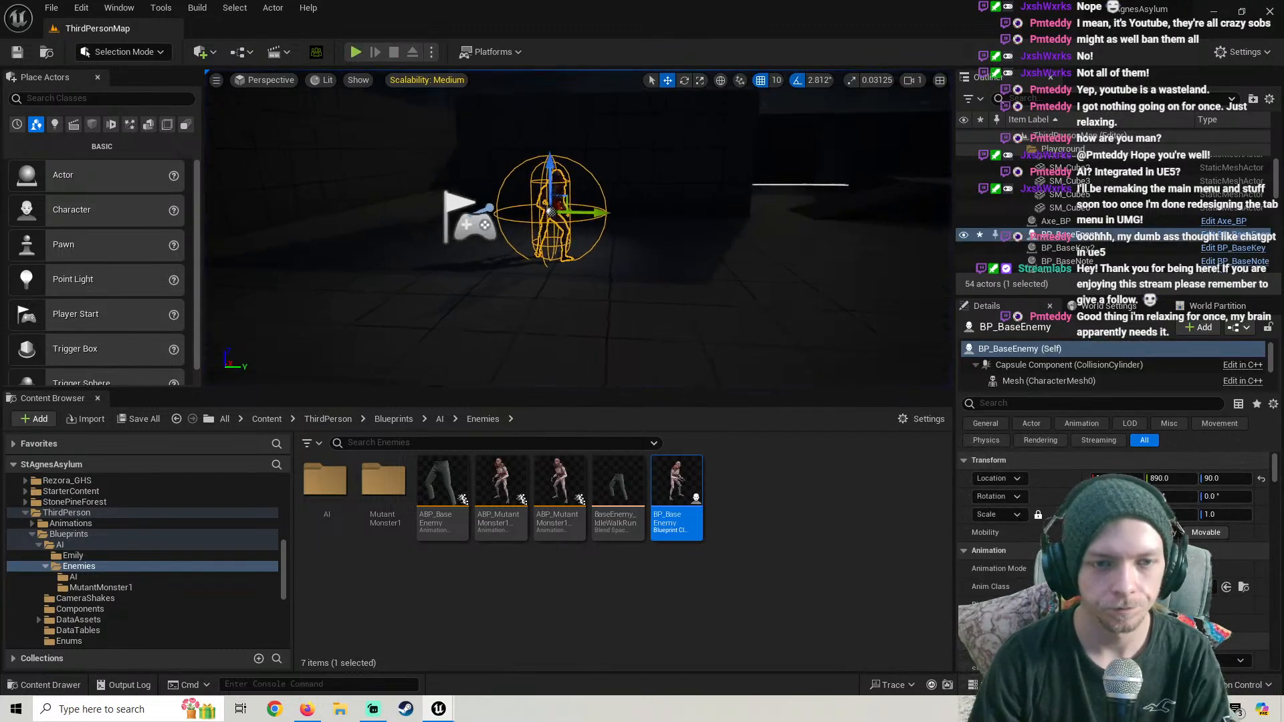
Watch the tutorial's Basic Enemy Behavior chapter in Firefox, return to Unreal Editor and open BP_BaseEnemy's event graph
left_click(312, 715)
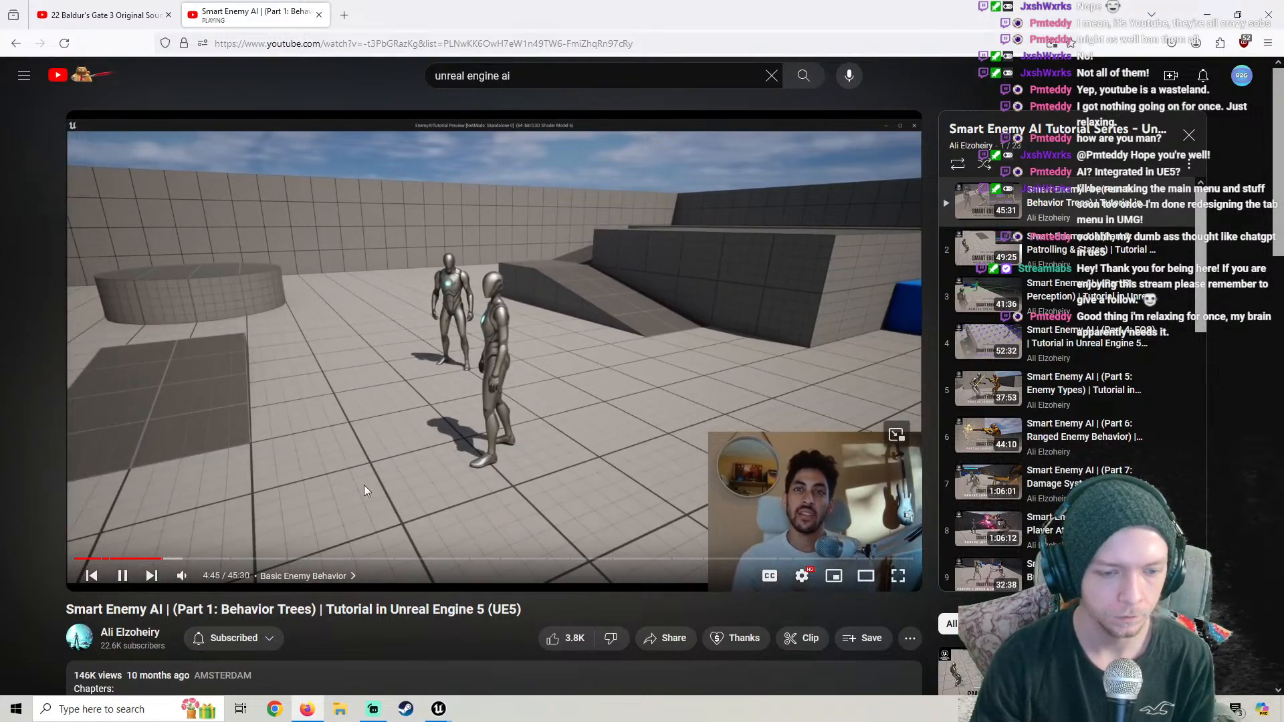
key("alt+Tab")
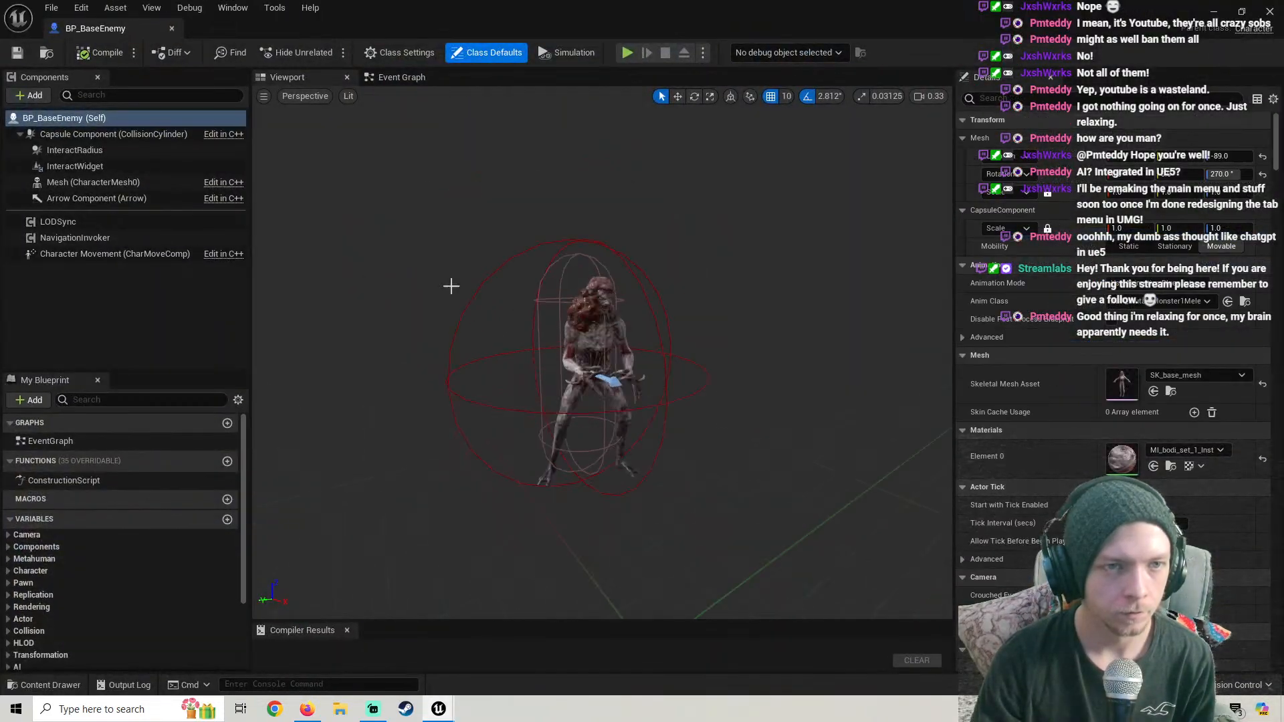
left_click(431, 83)
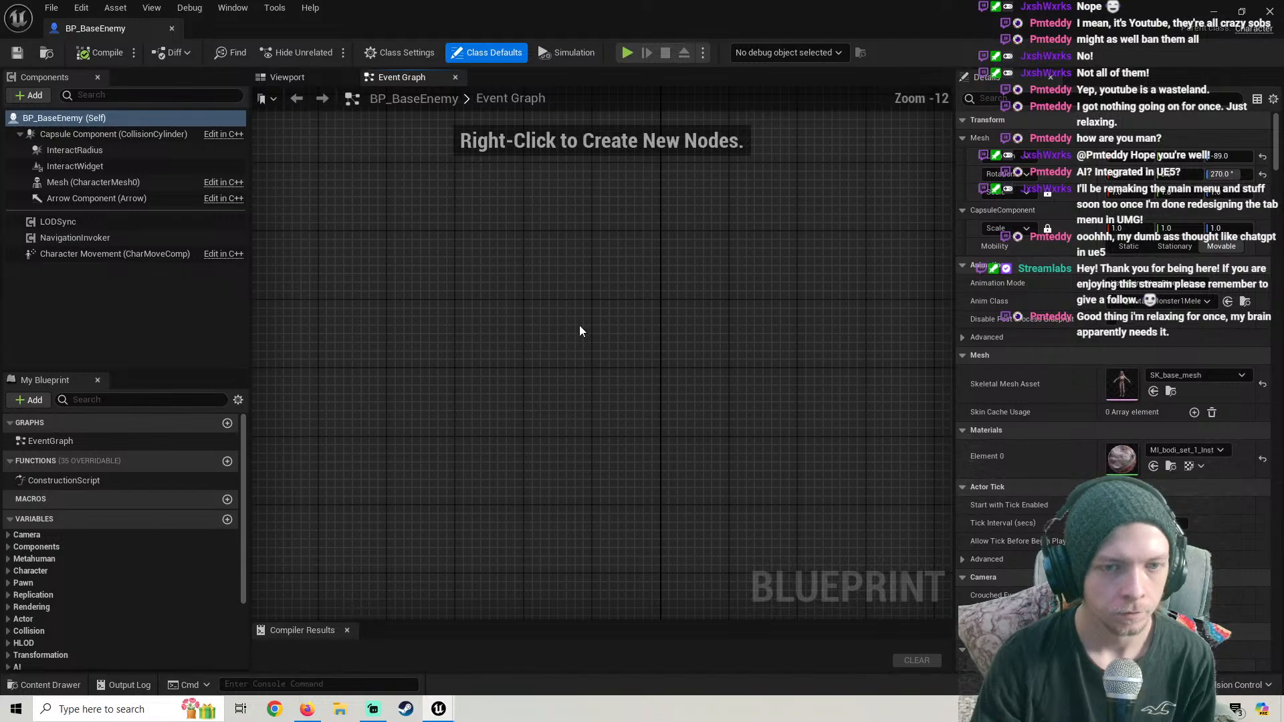
Add an Event BeginPlay node to BP_BaseEnemy's event graph and save the blueprint
right_click(527, 347)
type("be")
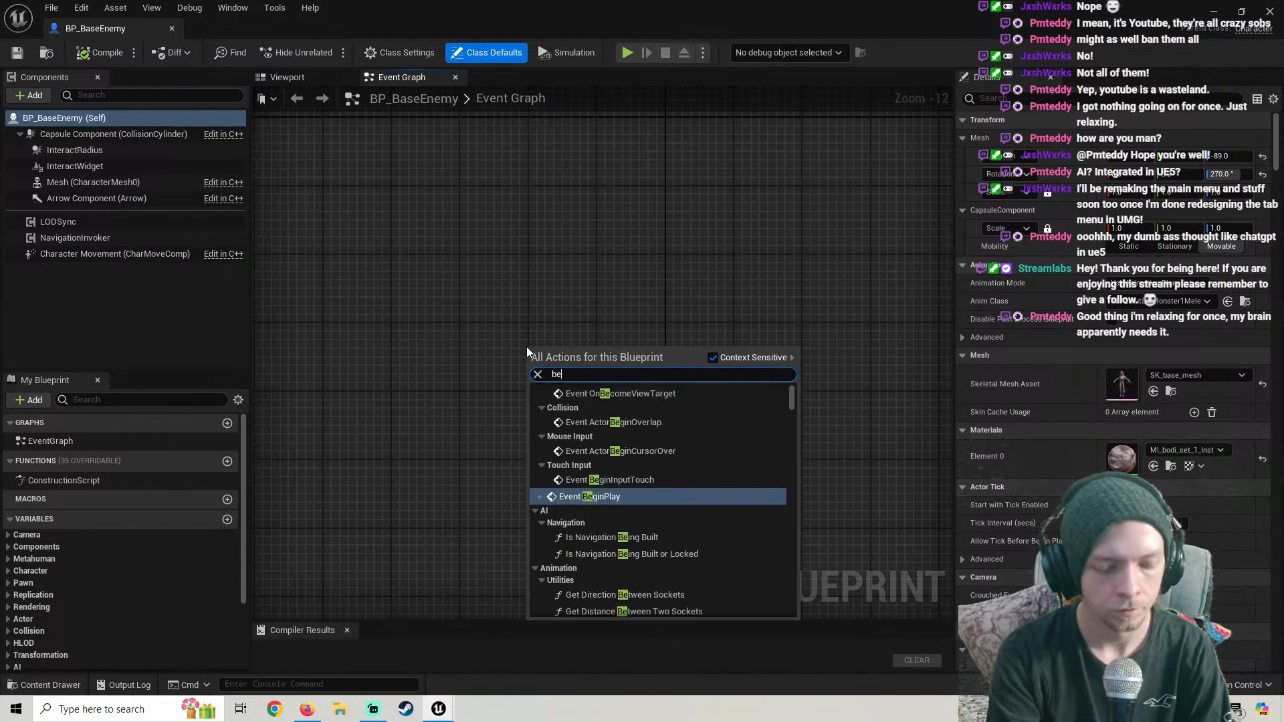
type("ginplay")
key("Return")
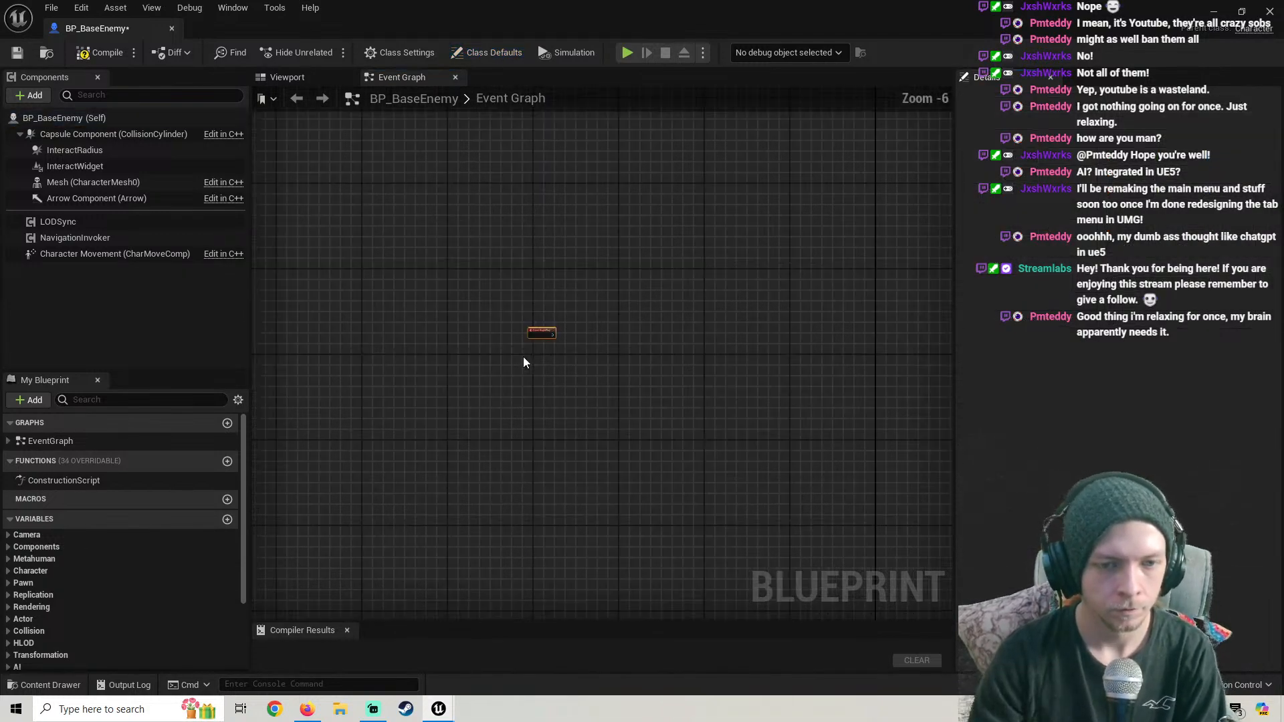
scroll(523, 357, "up", 3)
left_click(17, 52)
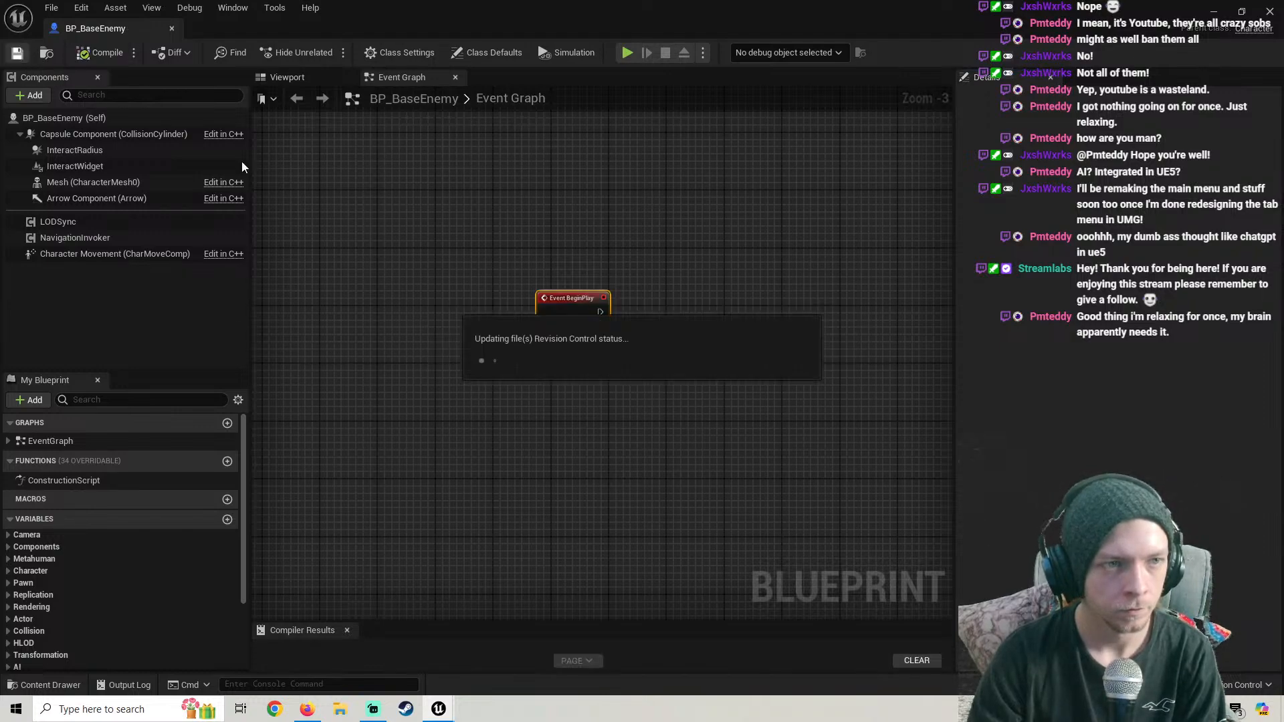
scroll(531, 201, "down", 2)
right_click_drag(536, 275, 503, 327)
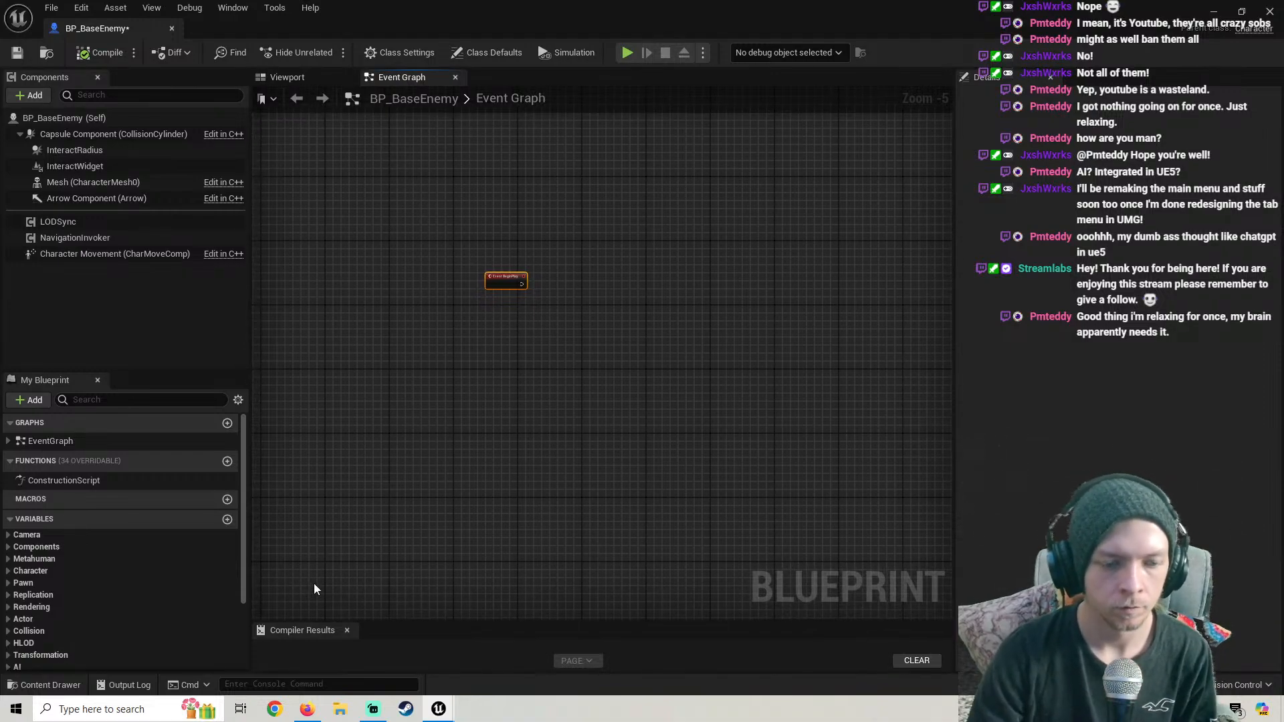
Check in Firefox which event the tutorial adds to the enemy's graph and return to BP_BaseEnemy in Unreal Editor
left_click(308, 711)
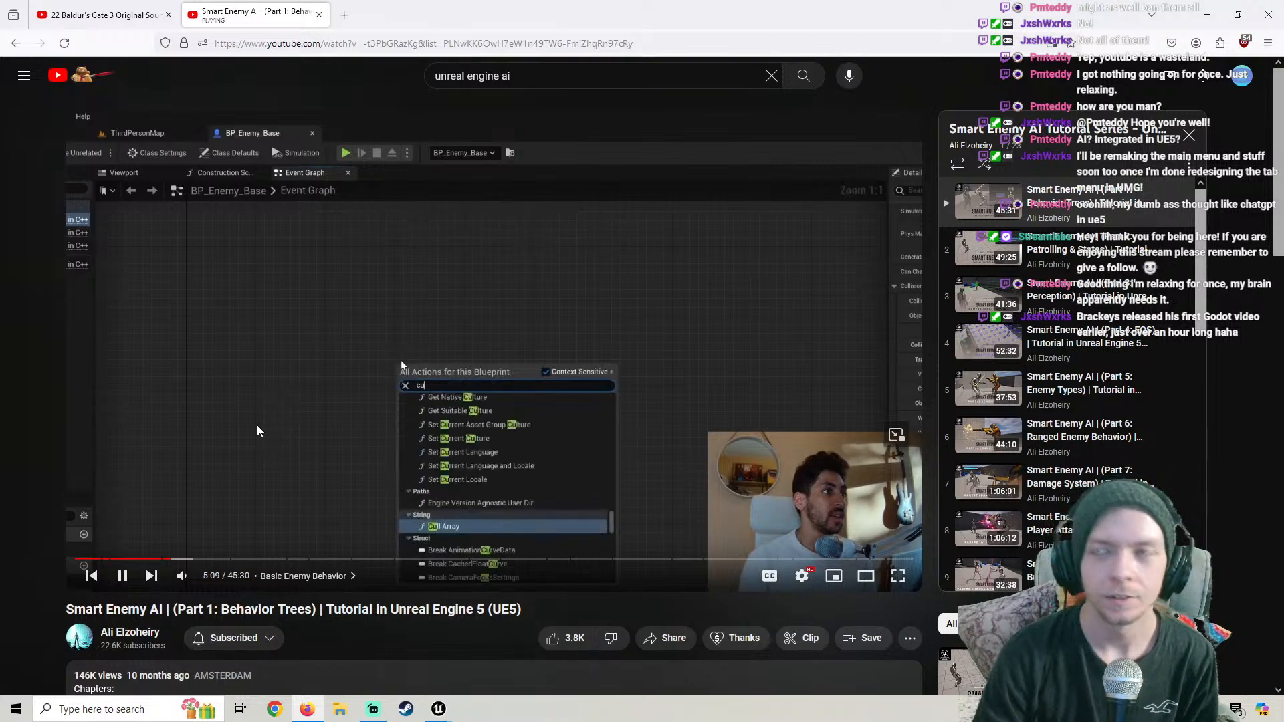
left_click(440, 707)
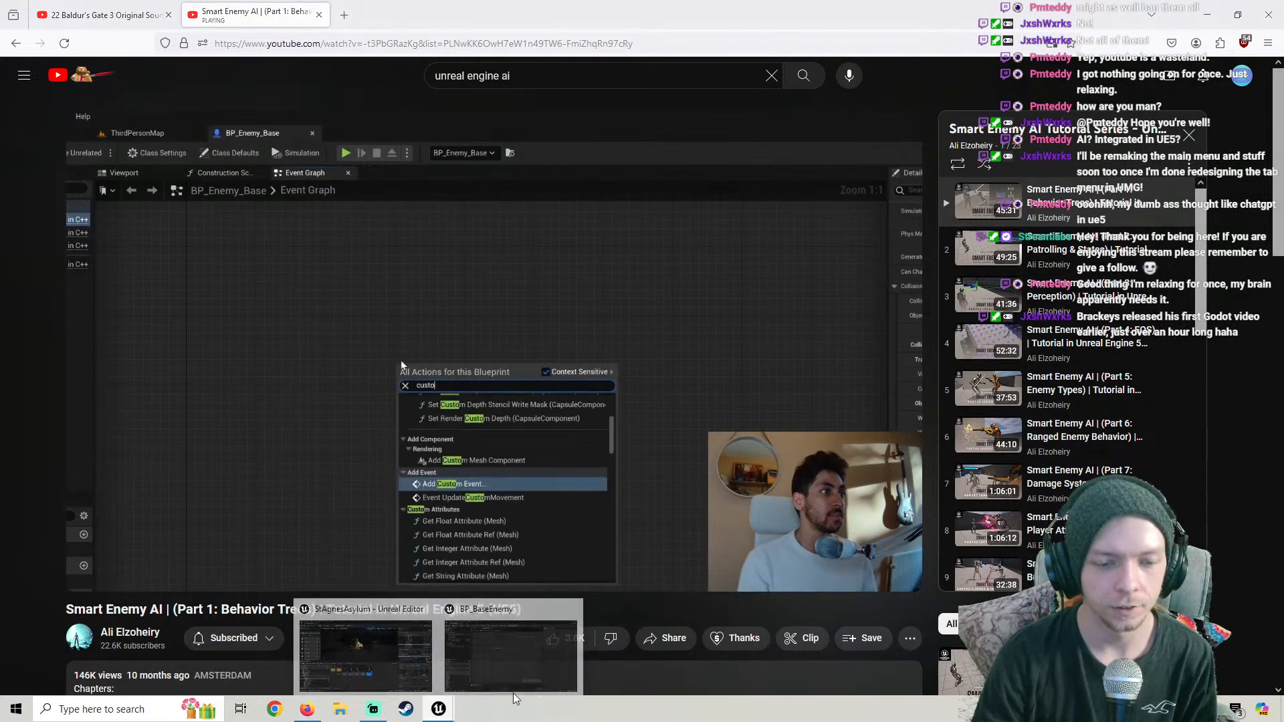
left_click(487, 645)
Add a custom event named ChasePlayer below Event BeginPlay in BP_BaseEnemy's event graph
scroll(490, 508, "down", 2)
right_click_drag(482, 485, 435, 372)
right_click(499, 400)
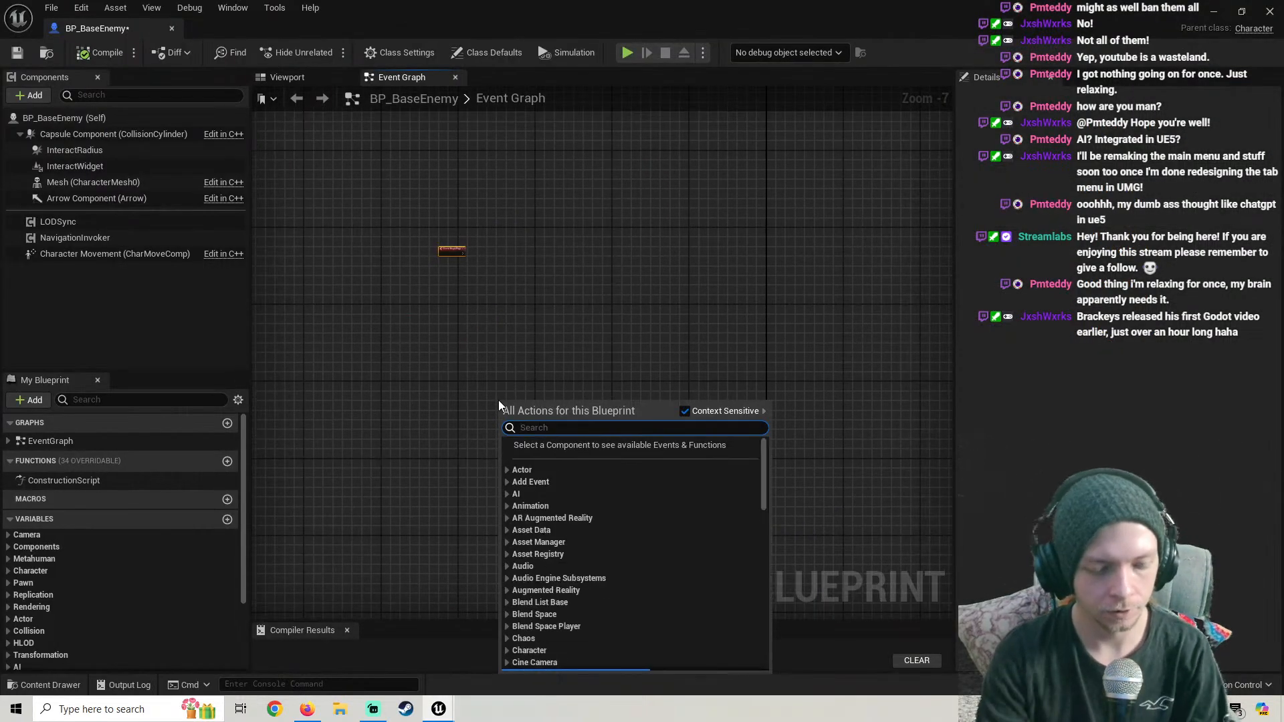
type("custom ev")
key("Return")
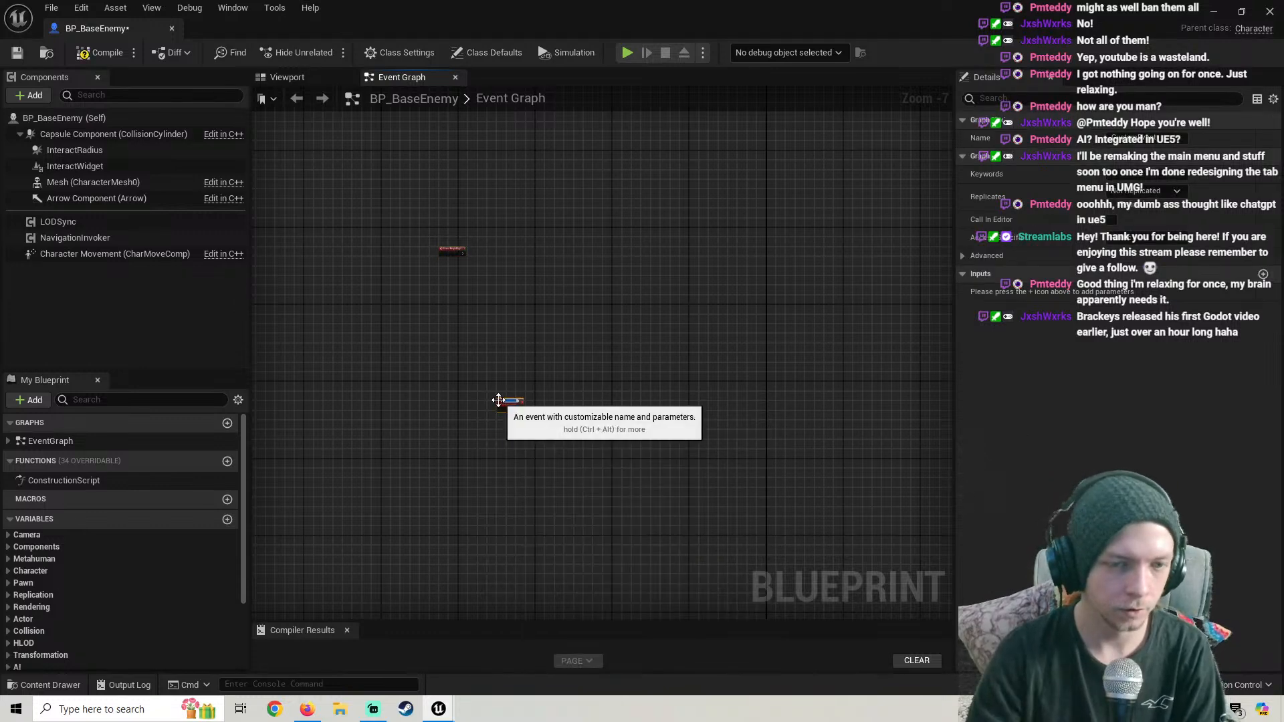
scroll(502, 400, "up", 4)
type("Chase")
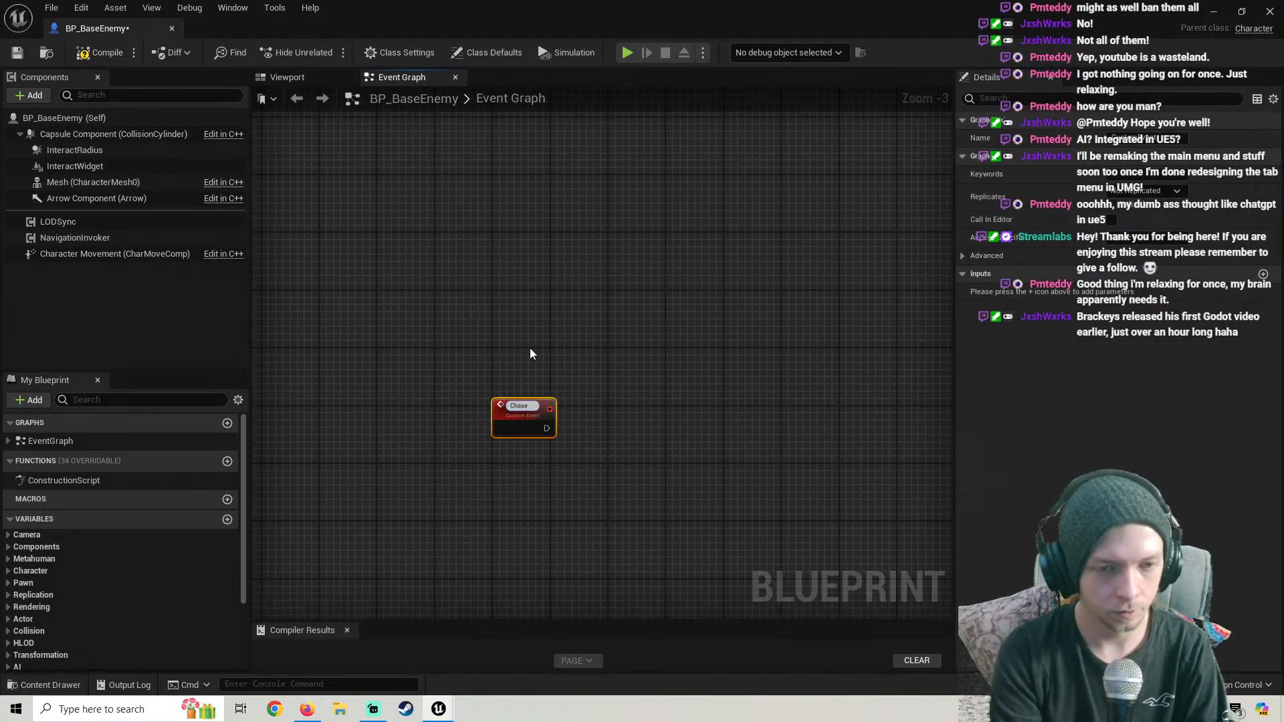
type("Player")
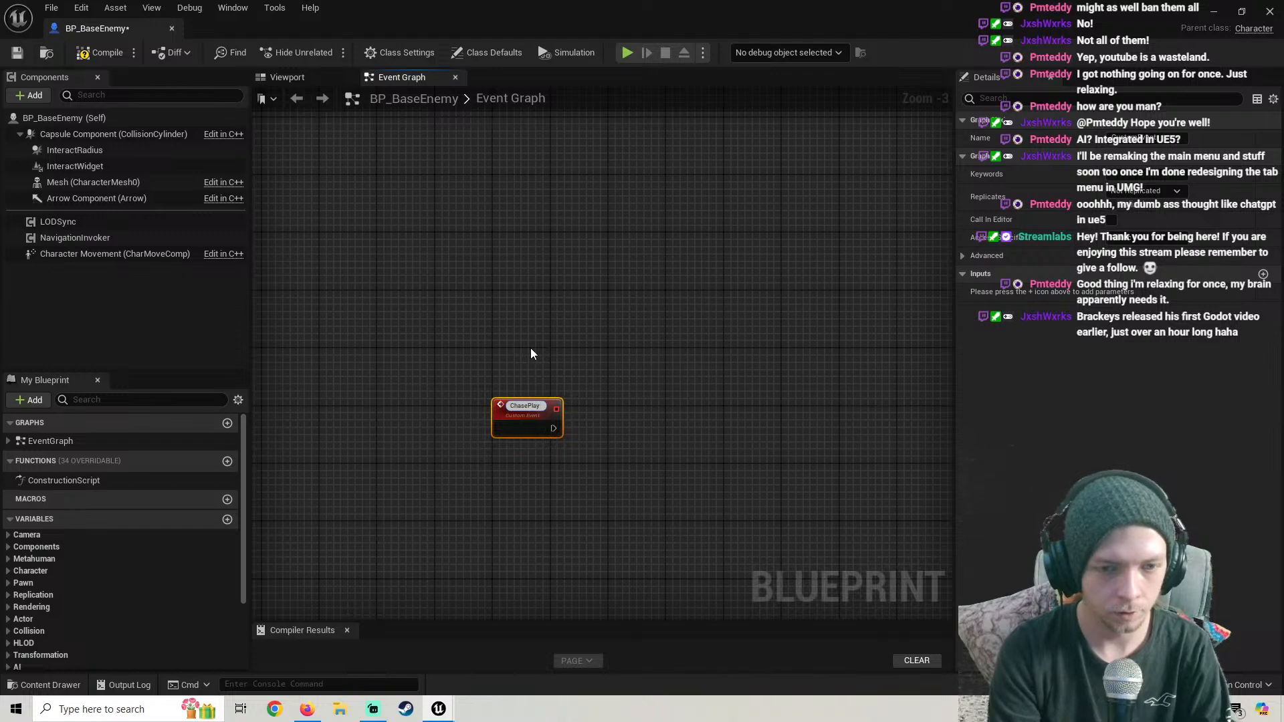
key("Return")
scroll(568, 369, "down", 1)
right_click_drag(569, 369, 386, 241)
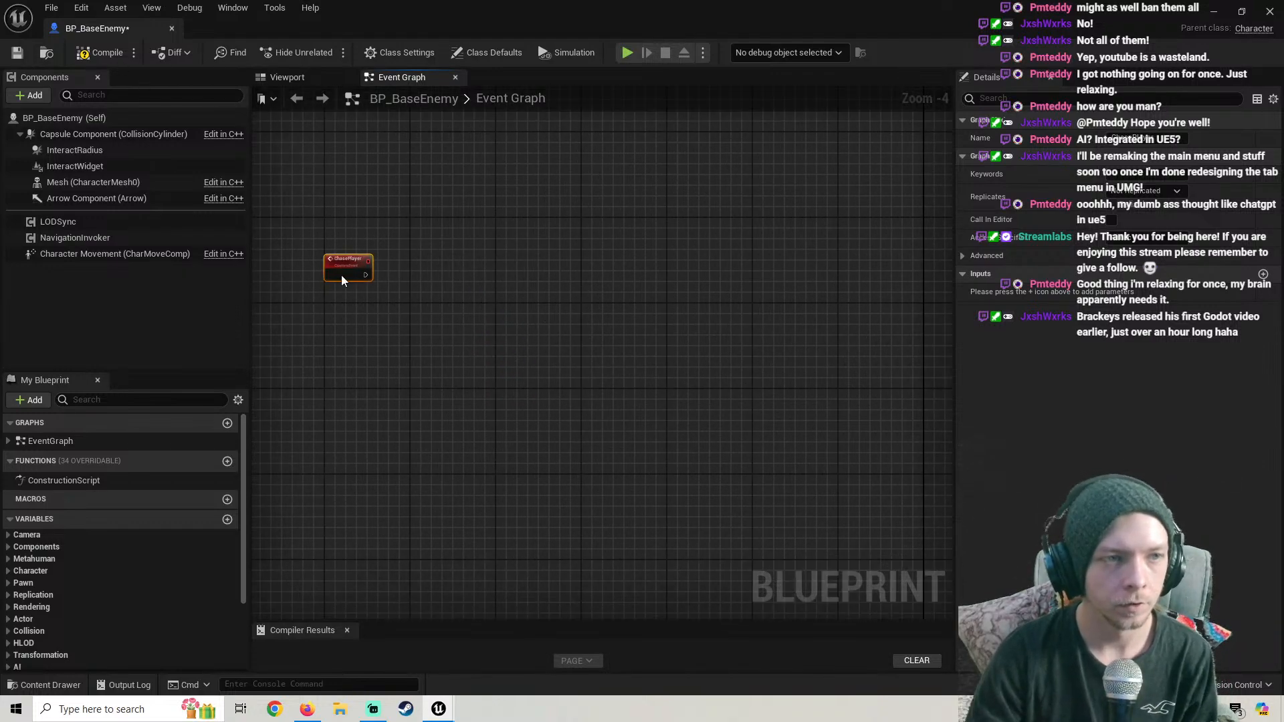
right_click(453, 281)
type("move to")
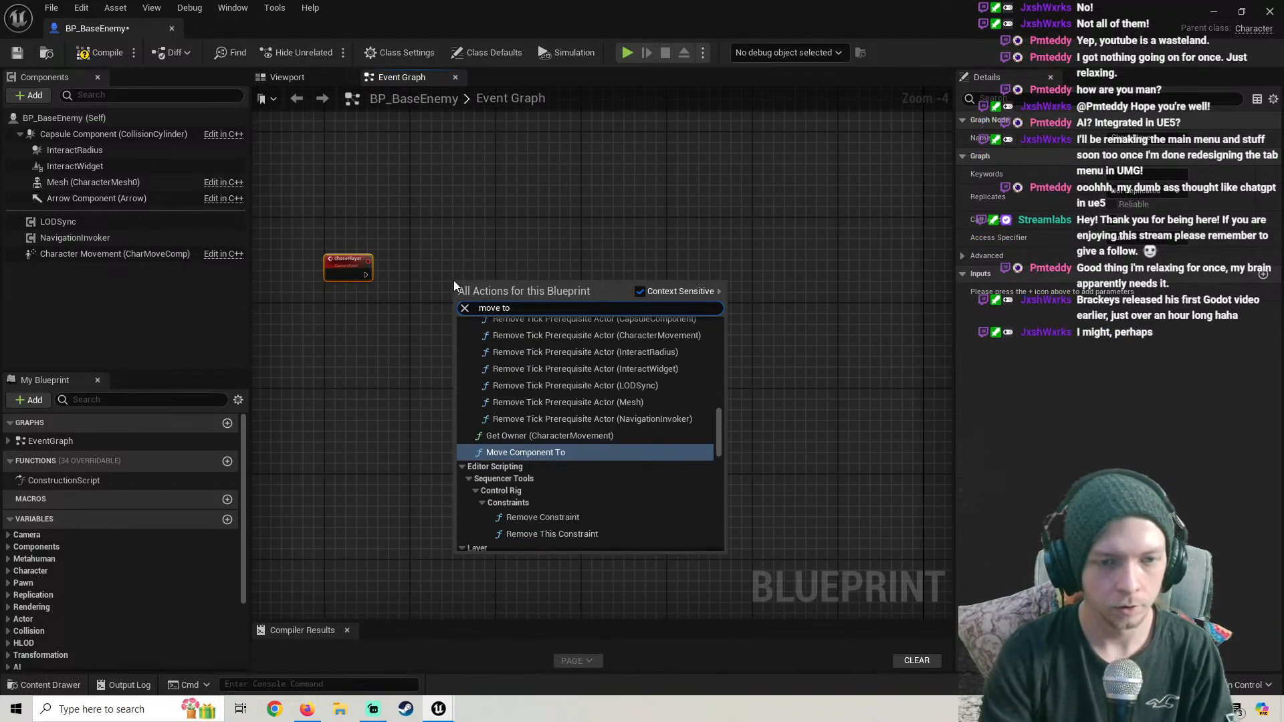
left_click(431, 207)
Add an AI MoveTo node and place it beside the ChasePlayer event
right_click(462, 355)
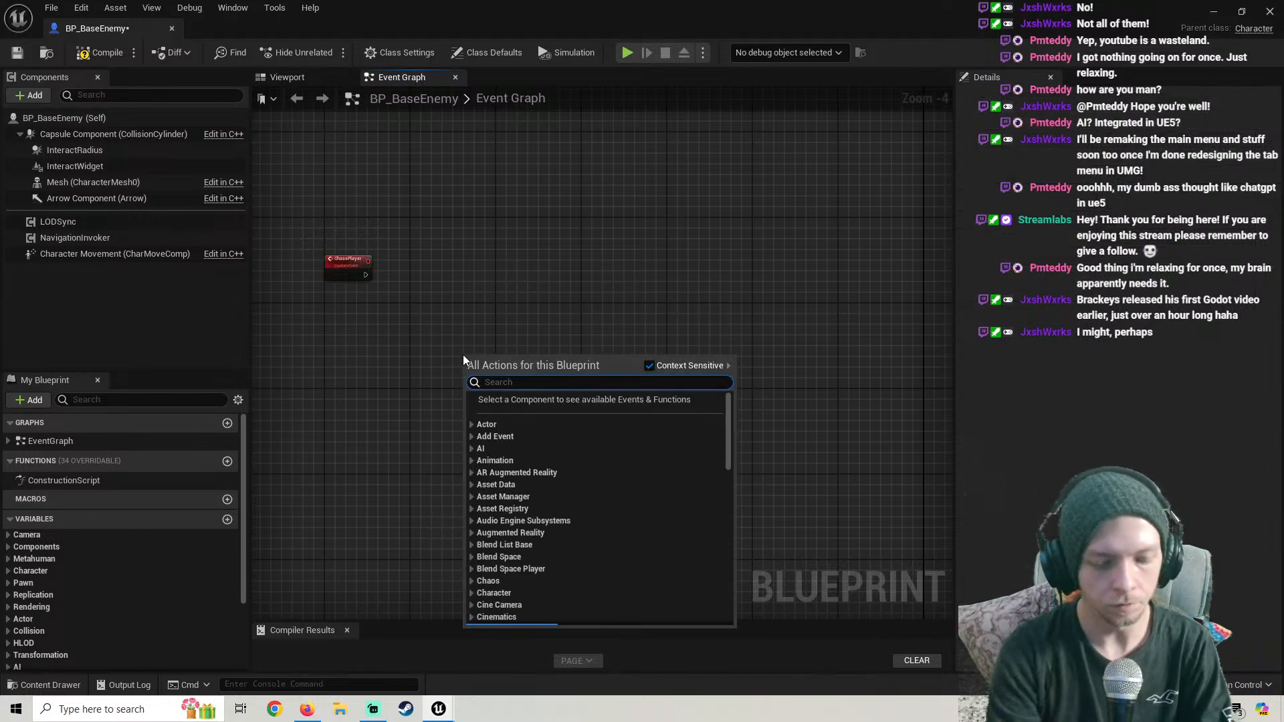
type("ai move to")
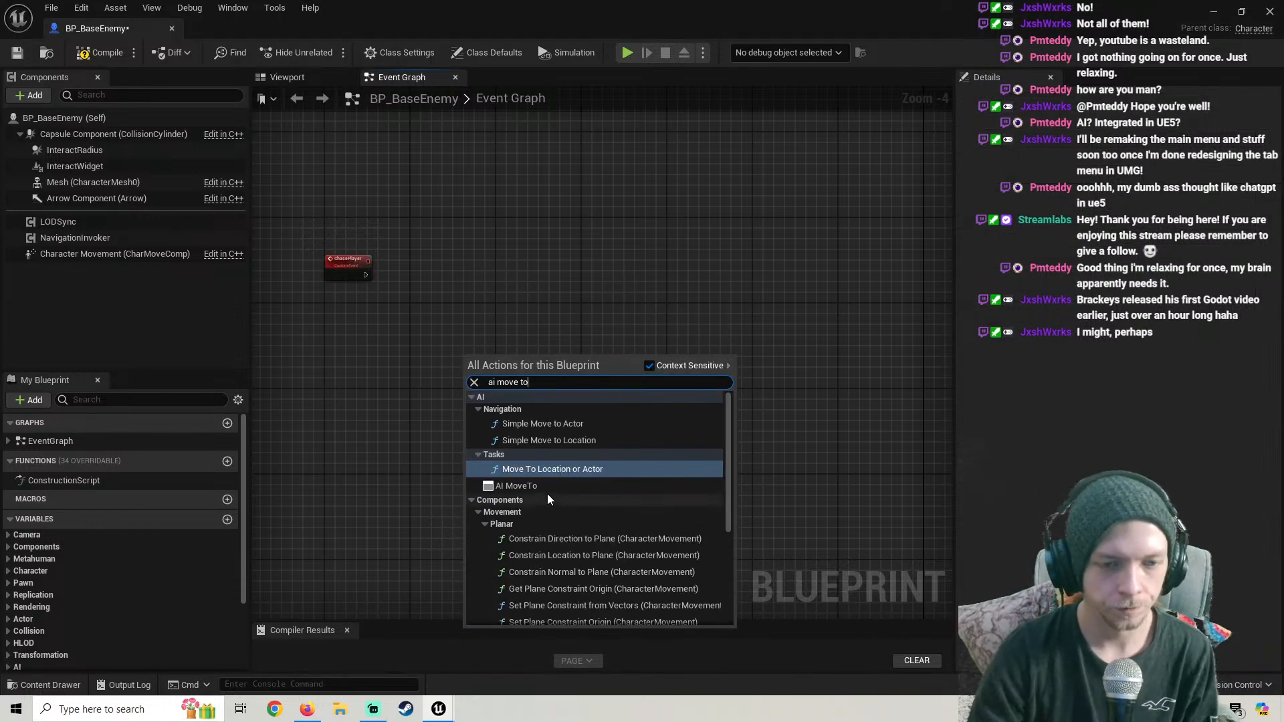
left_click(541, 485)
scroll(496, 367, "up", 1)
left_click_drag(496, 367, 538, 304)
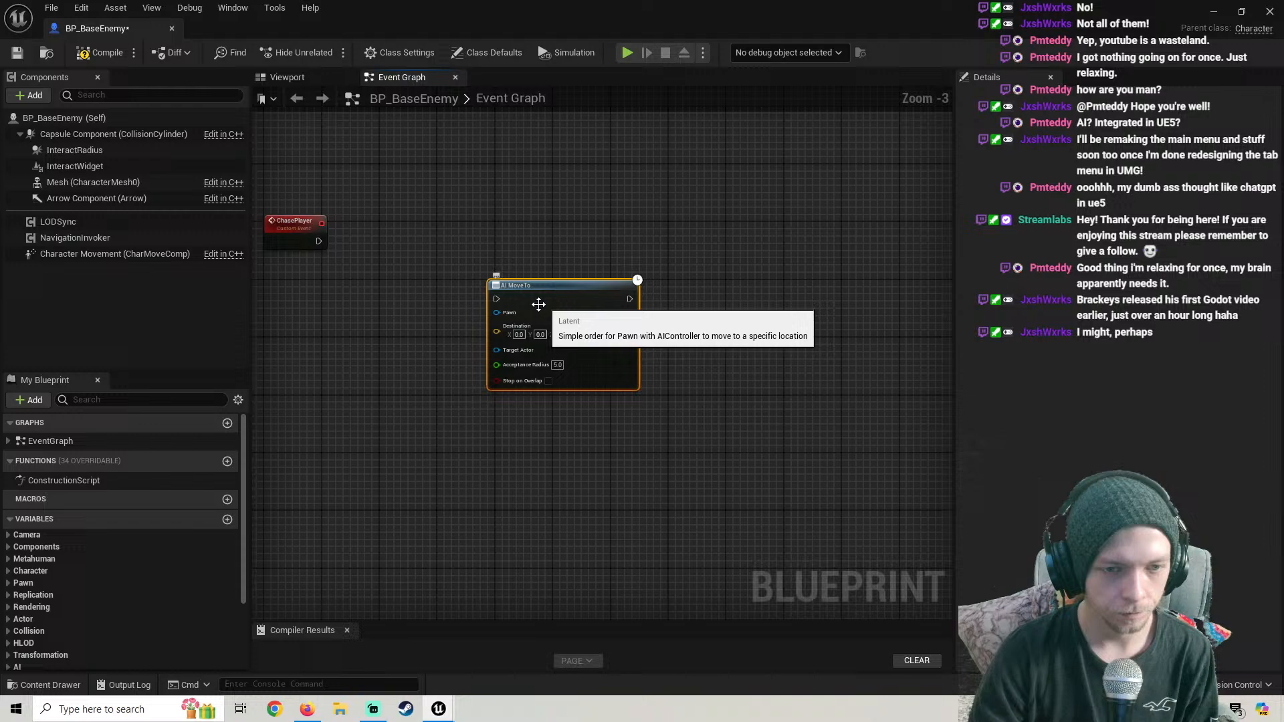
Connect a Self reference to AI MoveTo's Pawn input and place it just above that node
right_click(411, 433)
type("self")
key("Return")
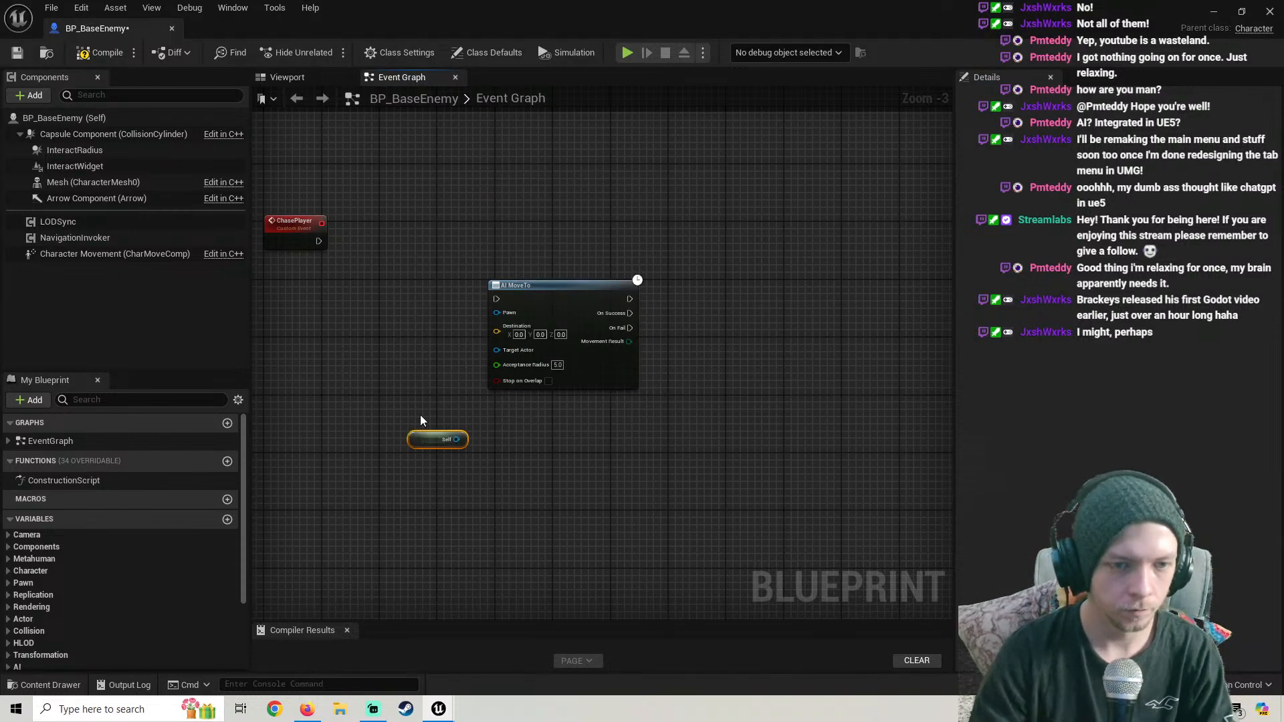
left_click_drag(481, 367, 499, 315)
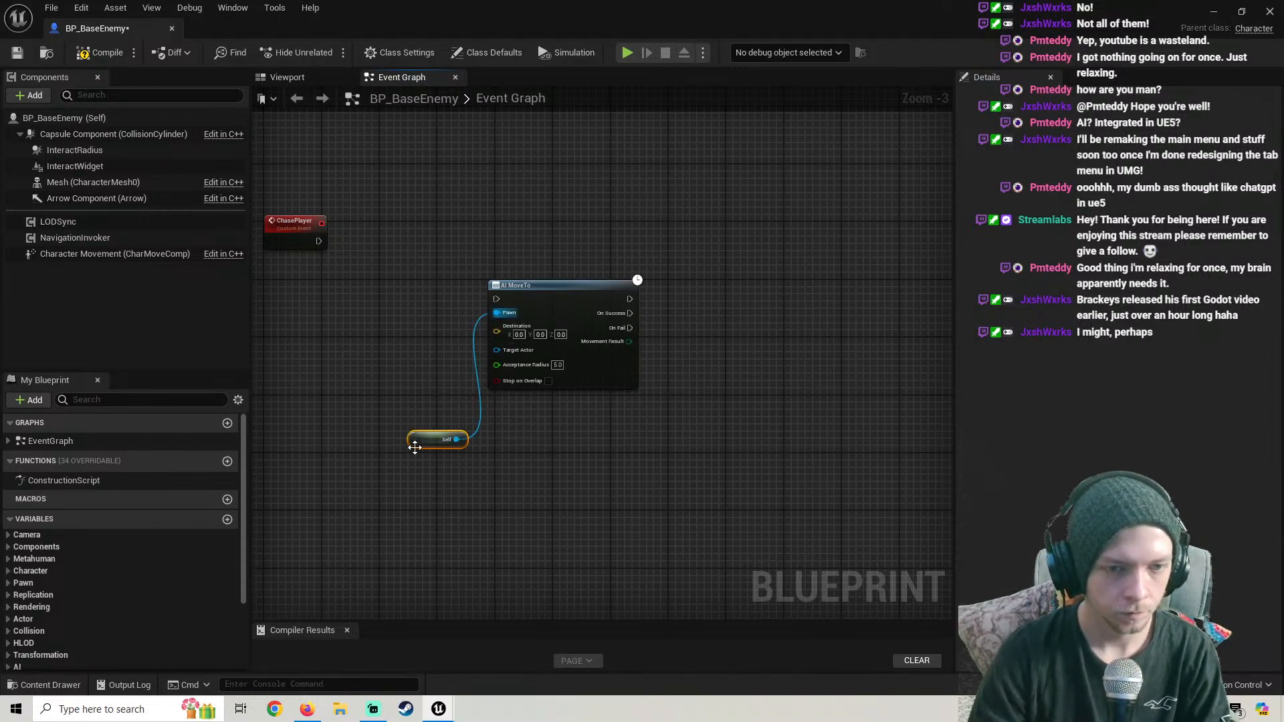
left_click_drag(437, 441, 530, 217)
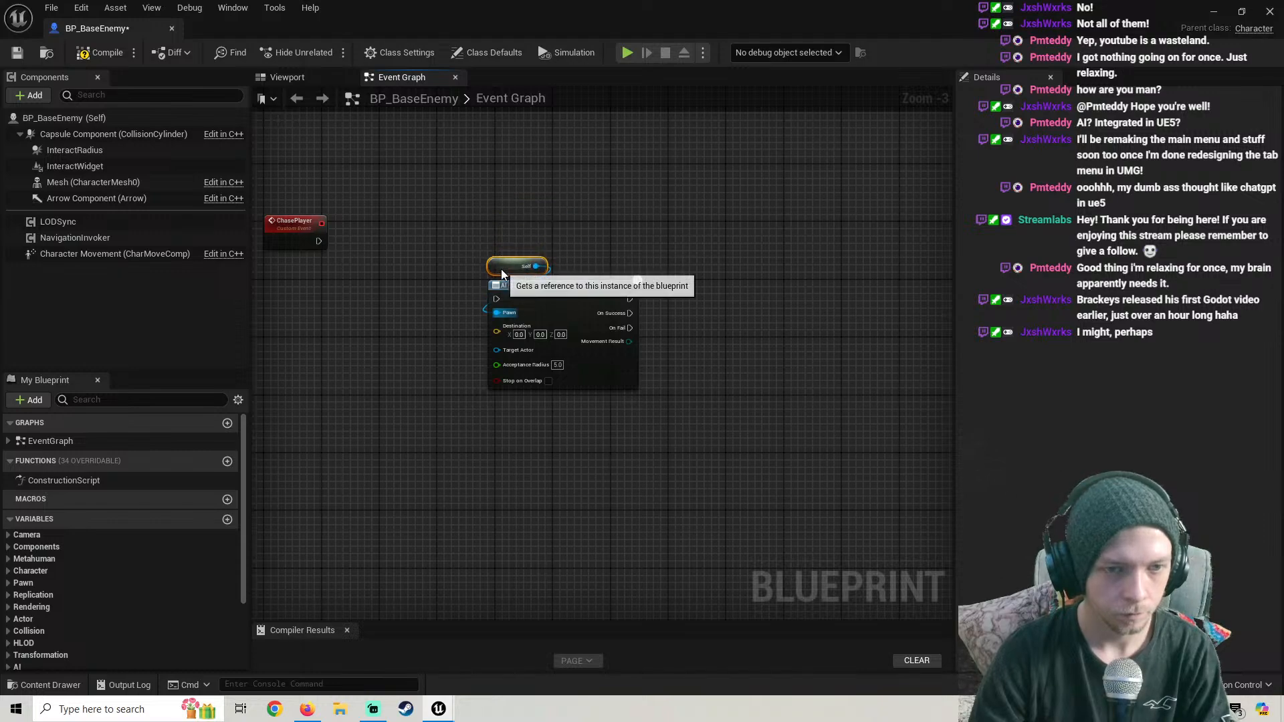
Add a Get Player Character node and connect its return value to AI MoveTo's Target Actor input
right_click_drag(432, 425, 547, 324)
right_click(481, 425)
type("get [p")
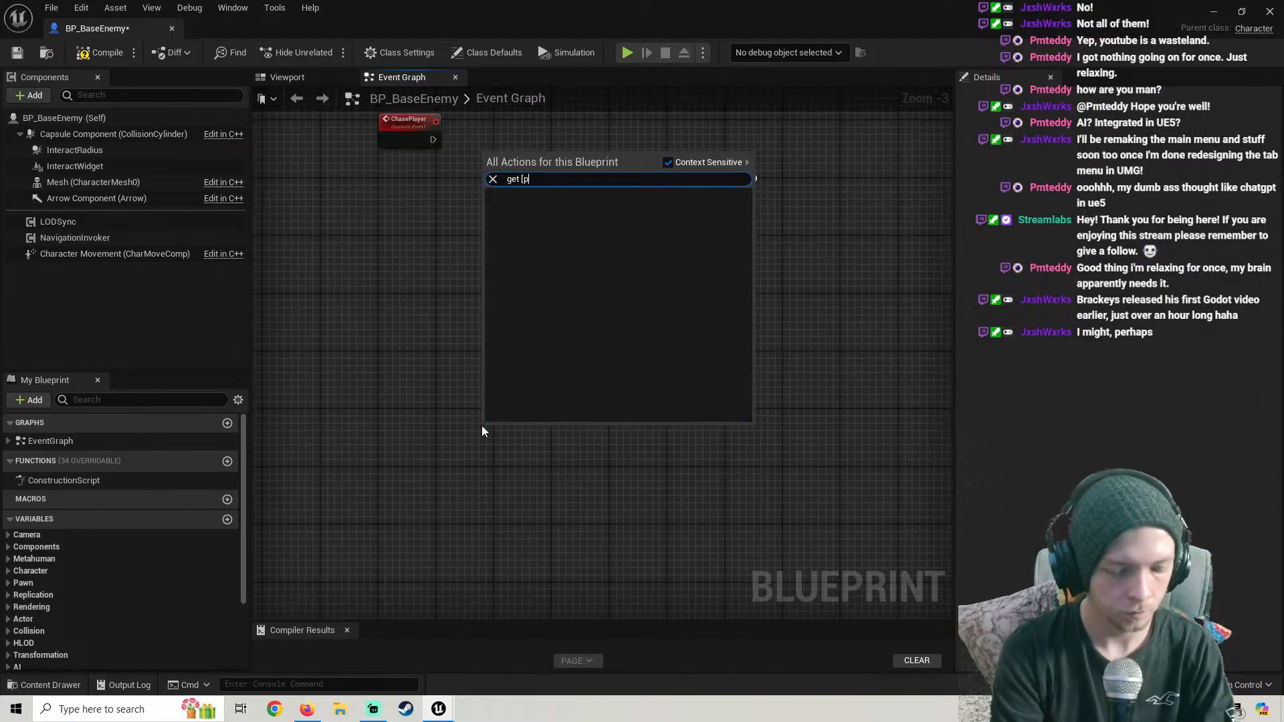
type("l")
key("BackSpace")
key("BackSpace")
key("BackSpace")
type("pla")
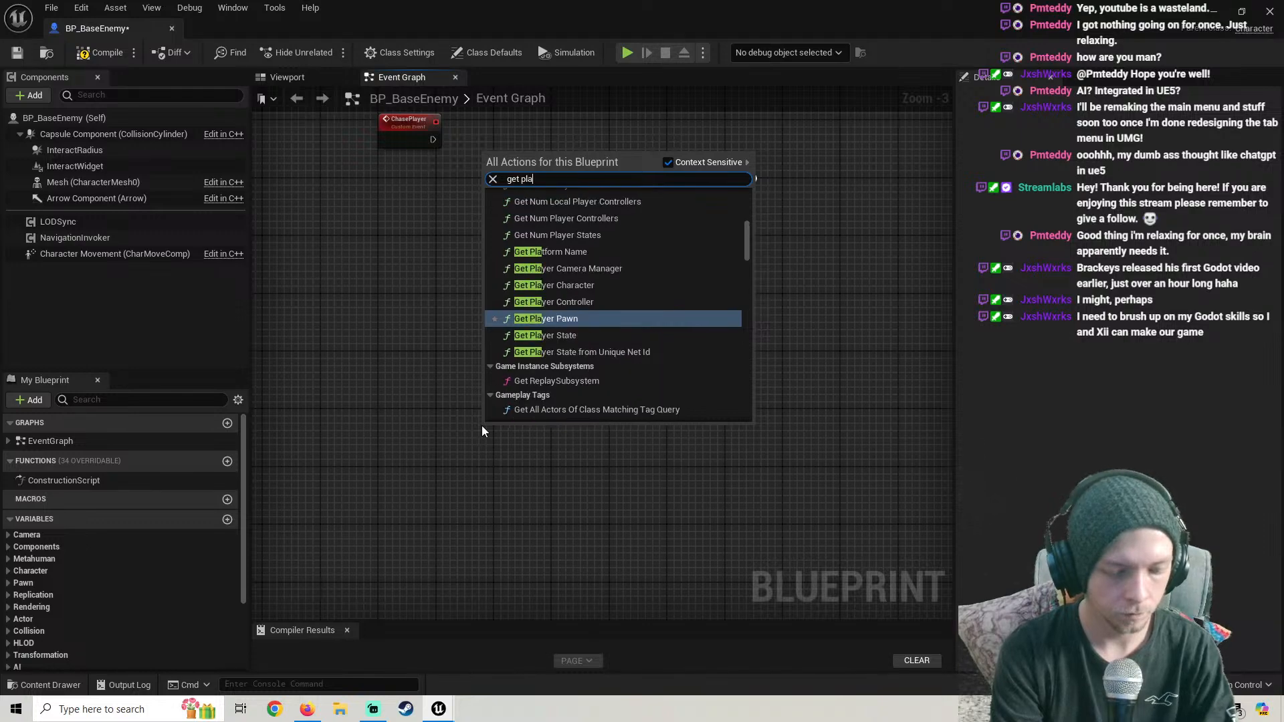
type("yer chara")
key("Return")
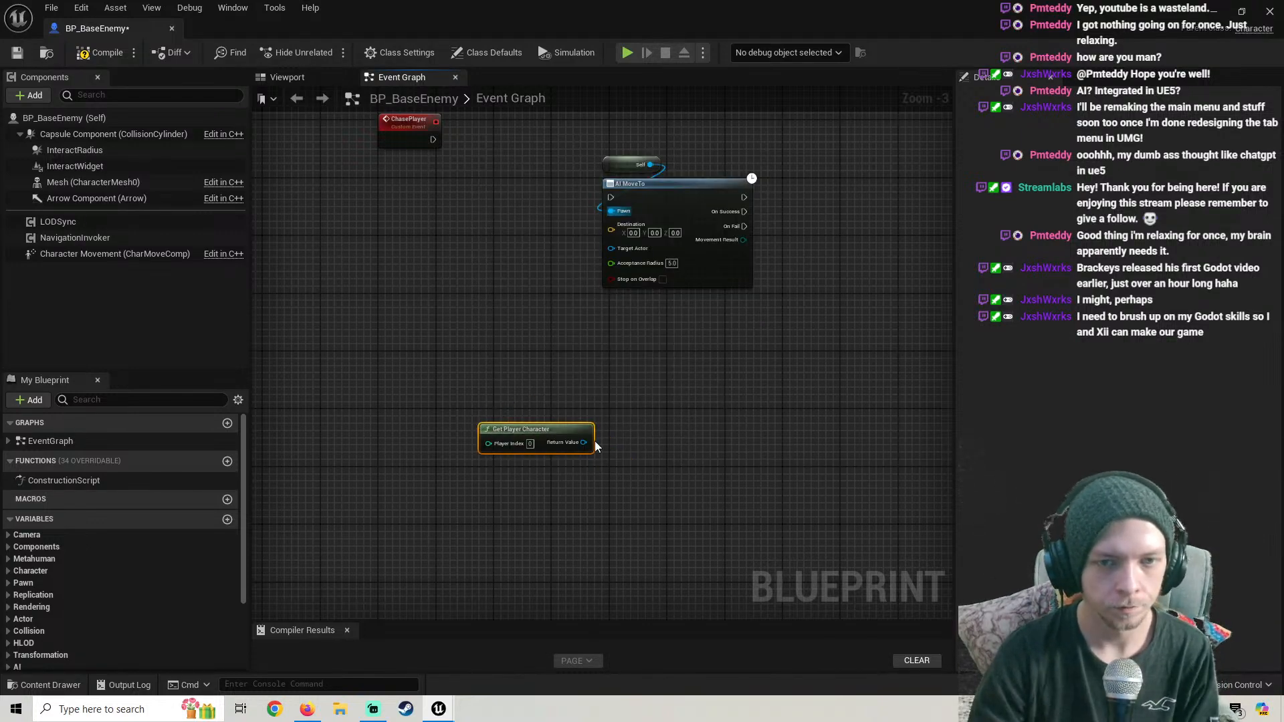
left_click_drag(583, 442, 610, 252)
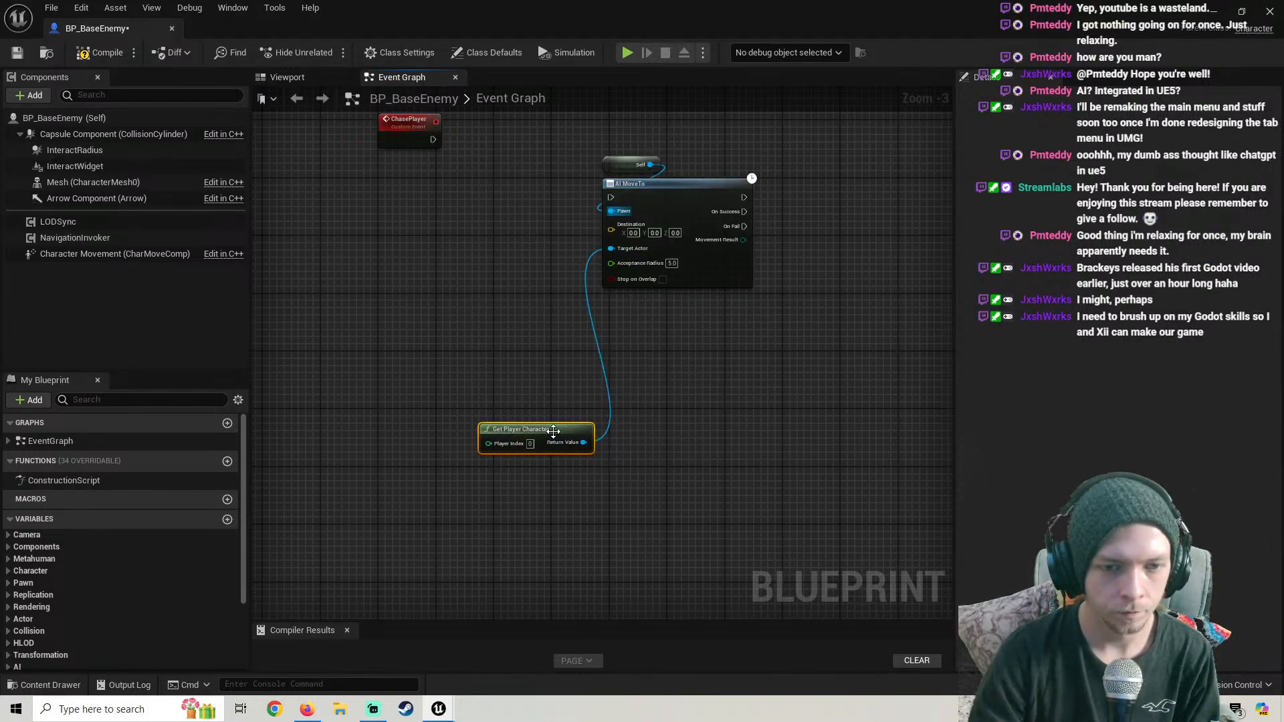
left_click_drag(553, 431, 488, 302)
Wire ChasePlayer's execution into AI MoveTo with the nodes lined up, and set the Acceptance Radius to 150
right_click_drag(537, 284, 487, 403)
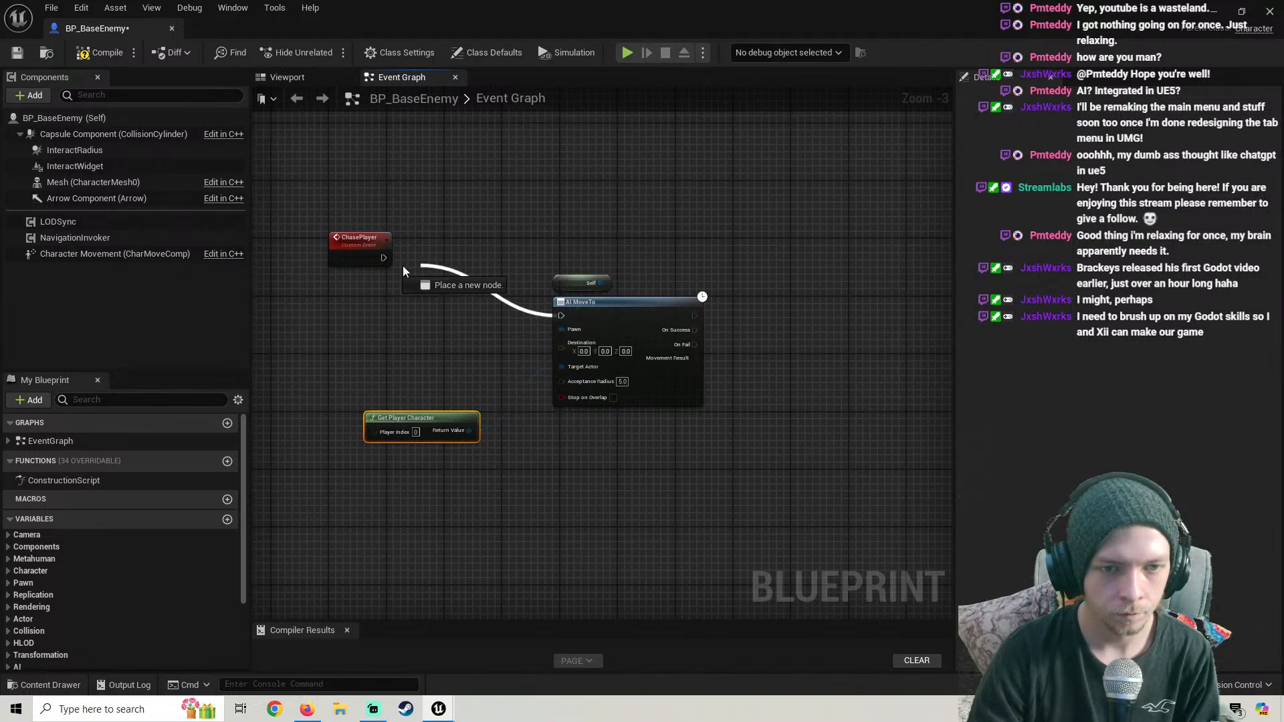
left_click_drag(637, 313, 695, 256)
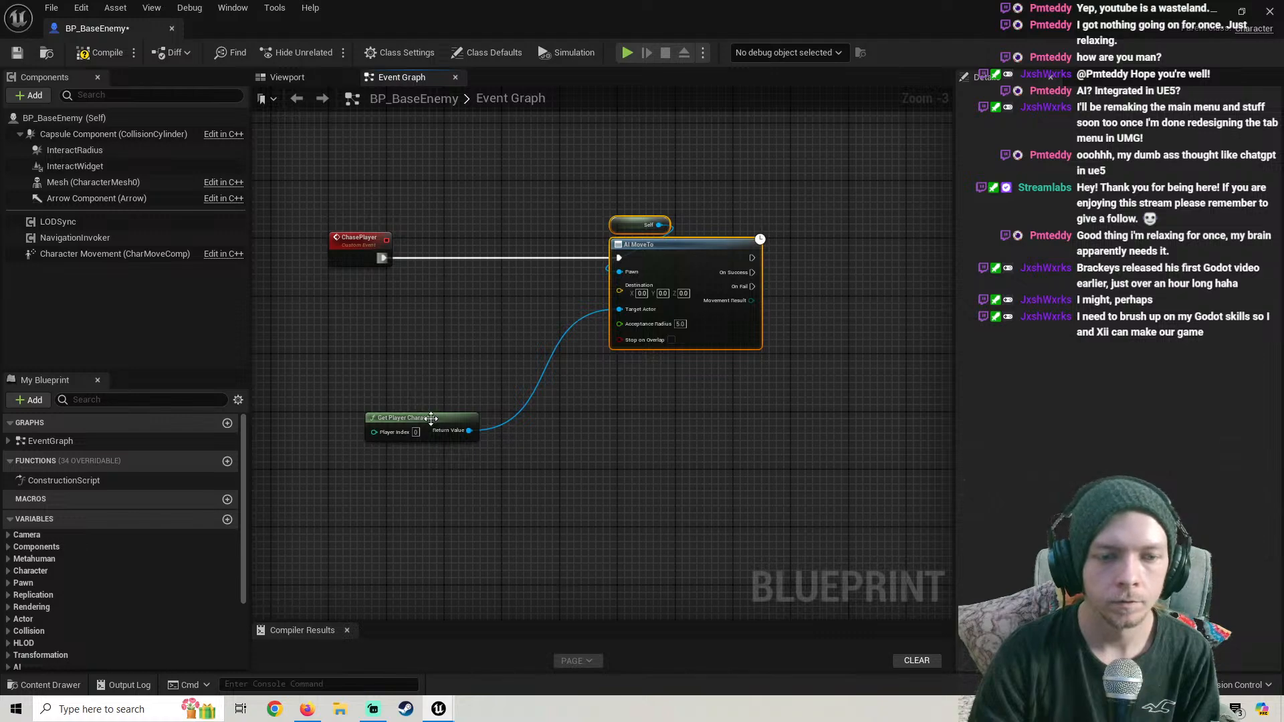
left_click_drag(431, 419, 516, 354)
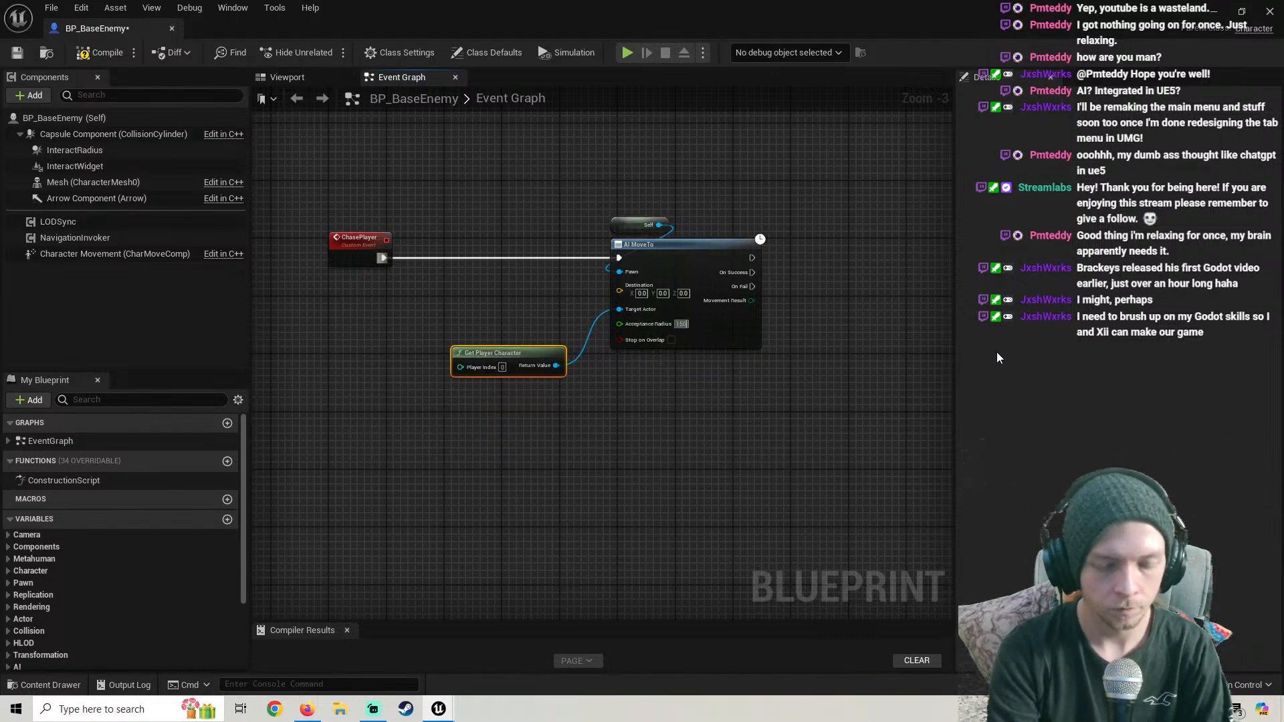
Watch the tutorial's handling of AI MoveTo's On Success output in Firefox, pause it and return to BP_BaseEnemy's graph
left_click(306, 709)
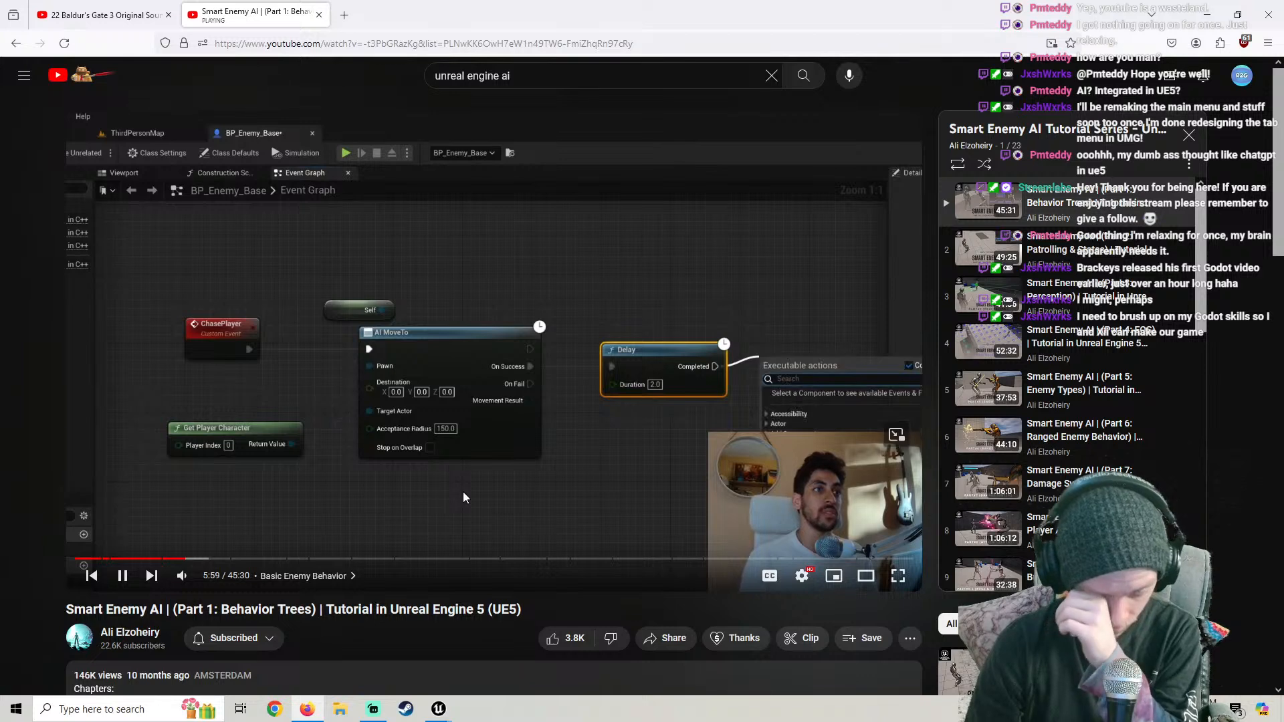
key("space")
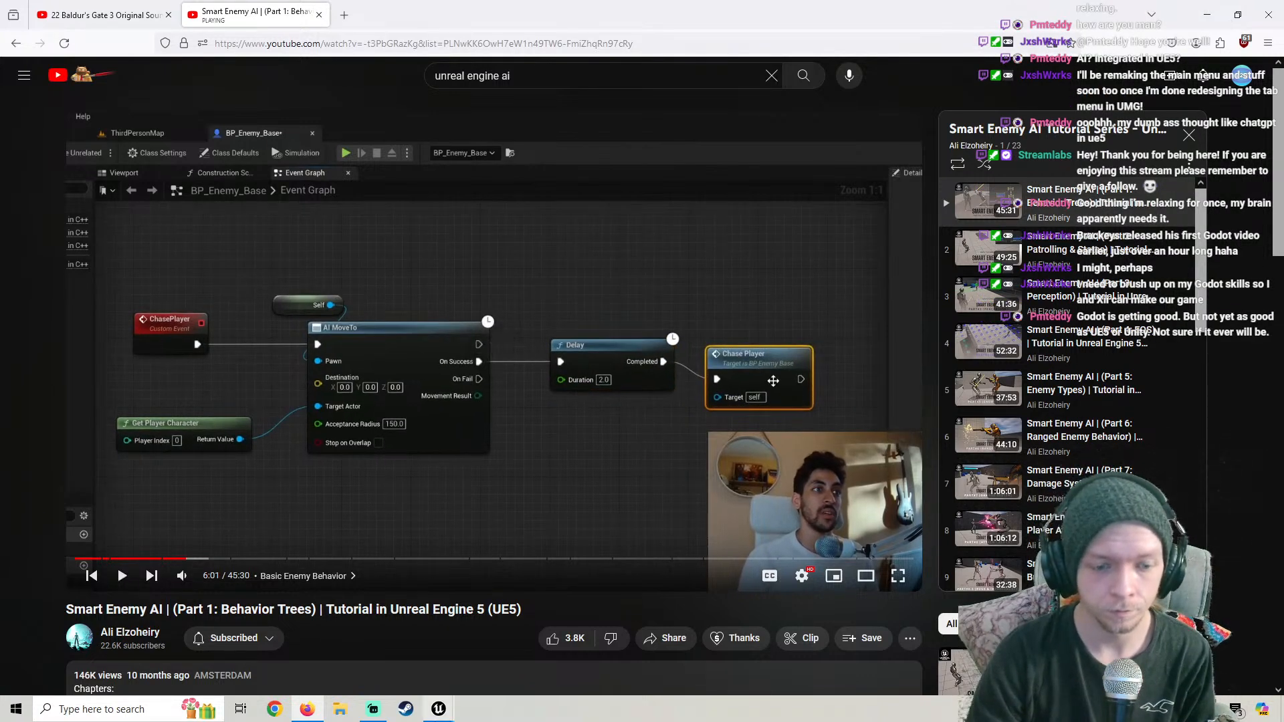
mouse_move(439, 709)
left_click(497, 673)
Add a Delay node to AI MoveTo's On Success output, align it and set its duration to 2 seconds
right_click_drag(625, 438, 447, 481)
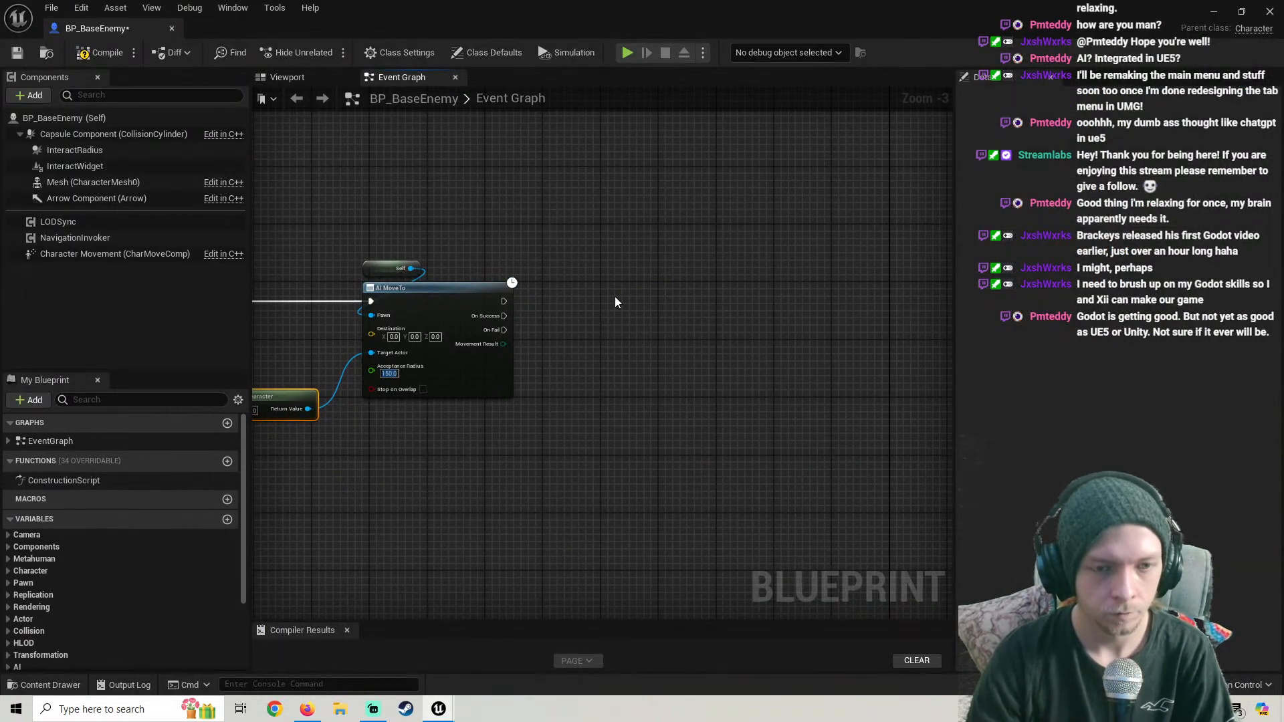
key("ctrl+v")
scroll(615, 304, "up", 3)
left_click_drag(454, 323, 452, 322)
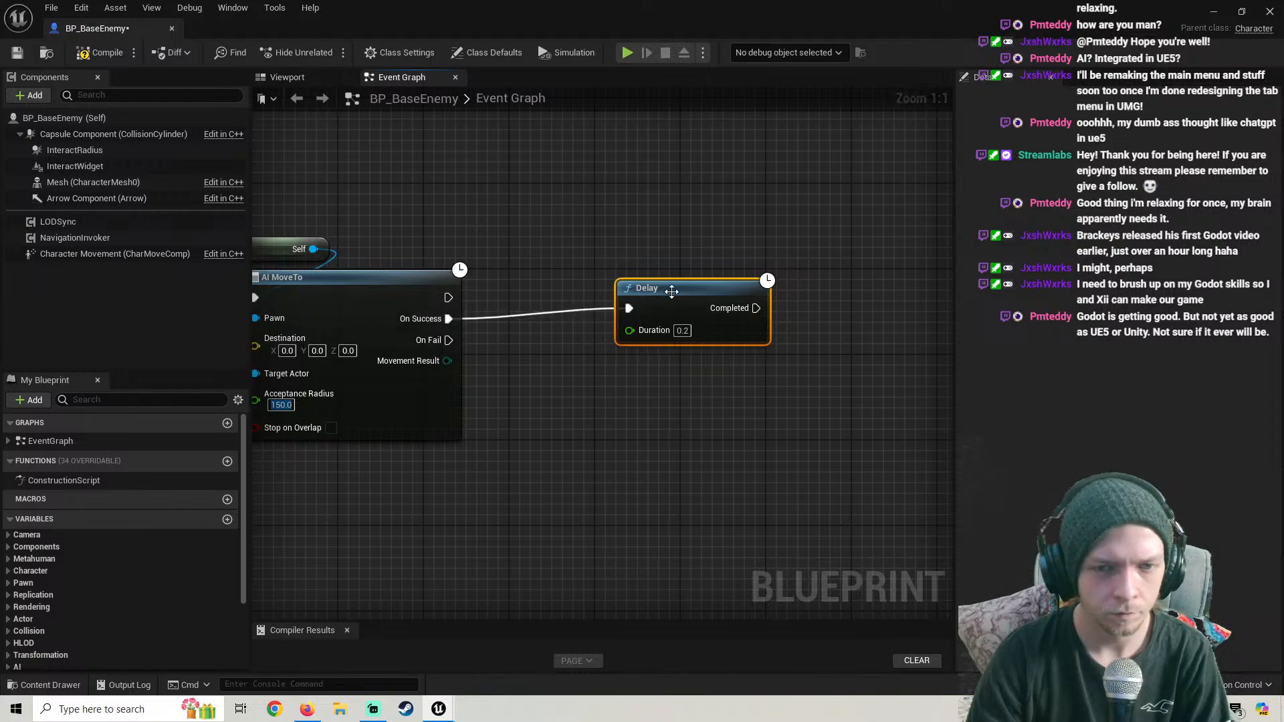
mouse_move(676, 293)
left_mouse_down()
mouse_move(638, 307)
mouse_move(665, 302)
left_mouse_up()
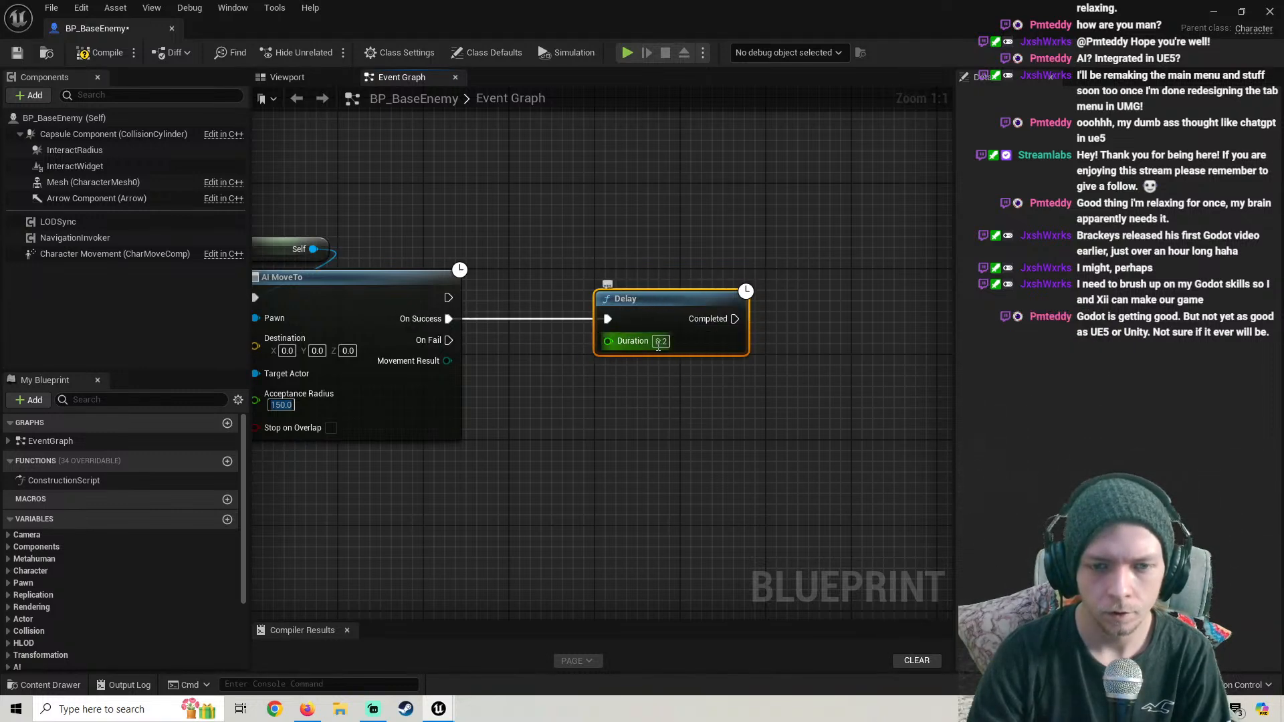
type("2")
key("Return")
Add a Chase Player call fed by the Delay's Completed output, align it and compile BP_BaseEnemy
scroll(737, 333, "down", 1)
right_click_drag(736, 334, 530, 348)
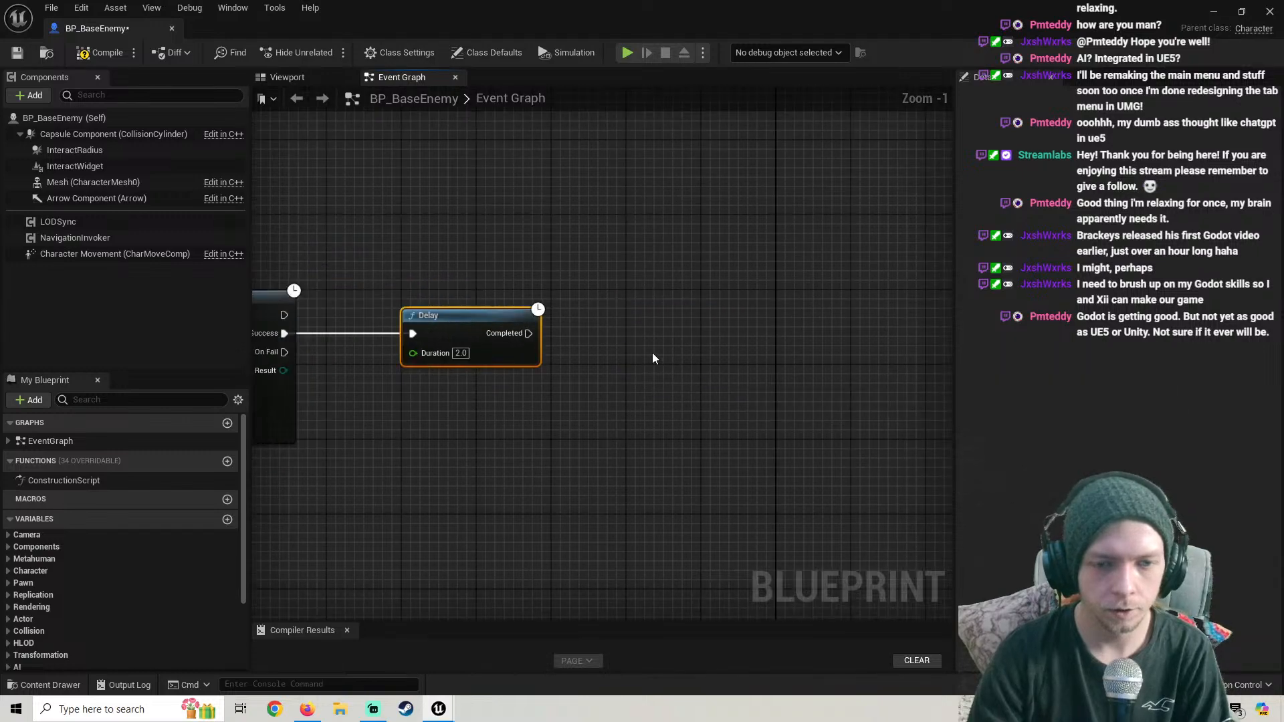
right_click(653, 355)
type("chase player")
key("Return")
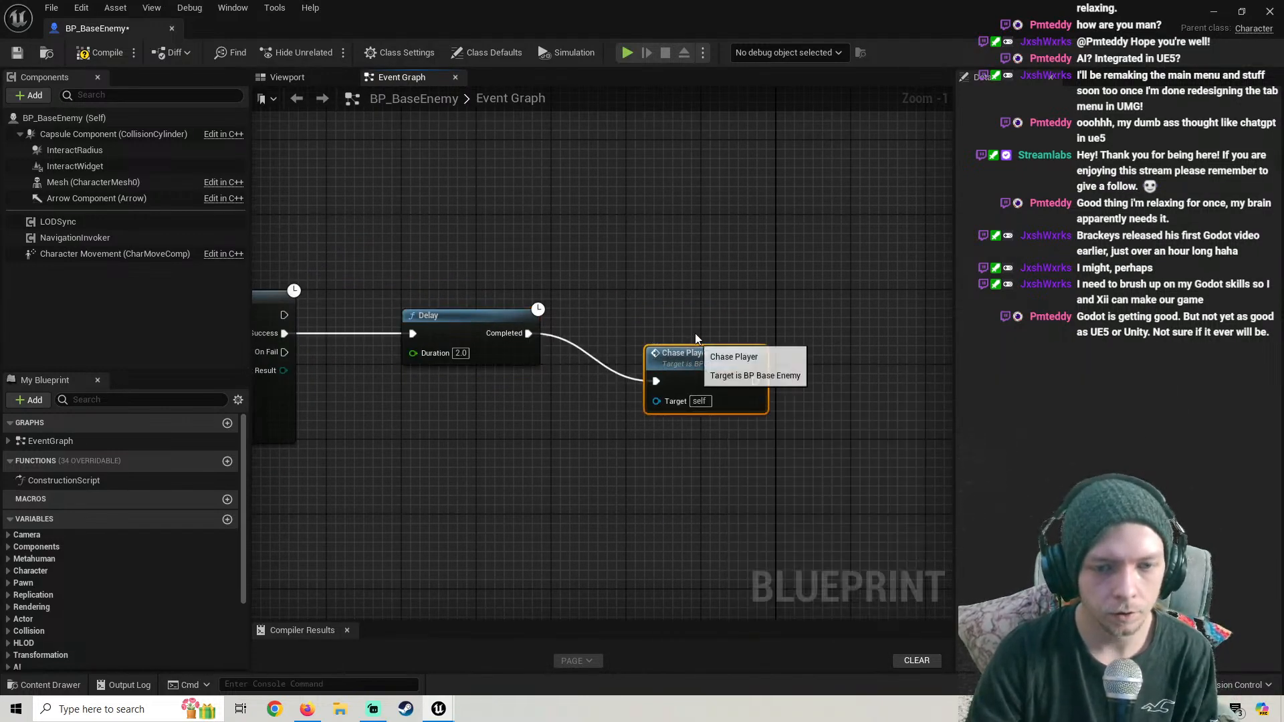
left_click_drag(703, 375, 702, 328)
left_click(102, 58)
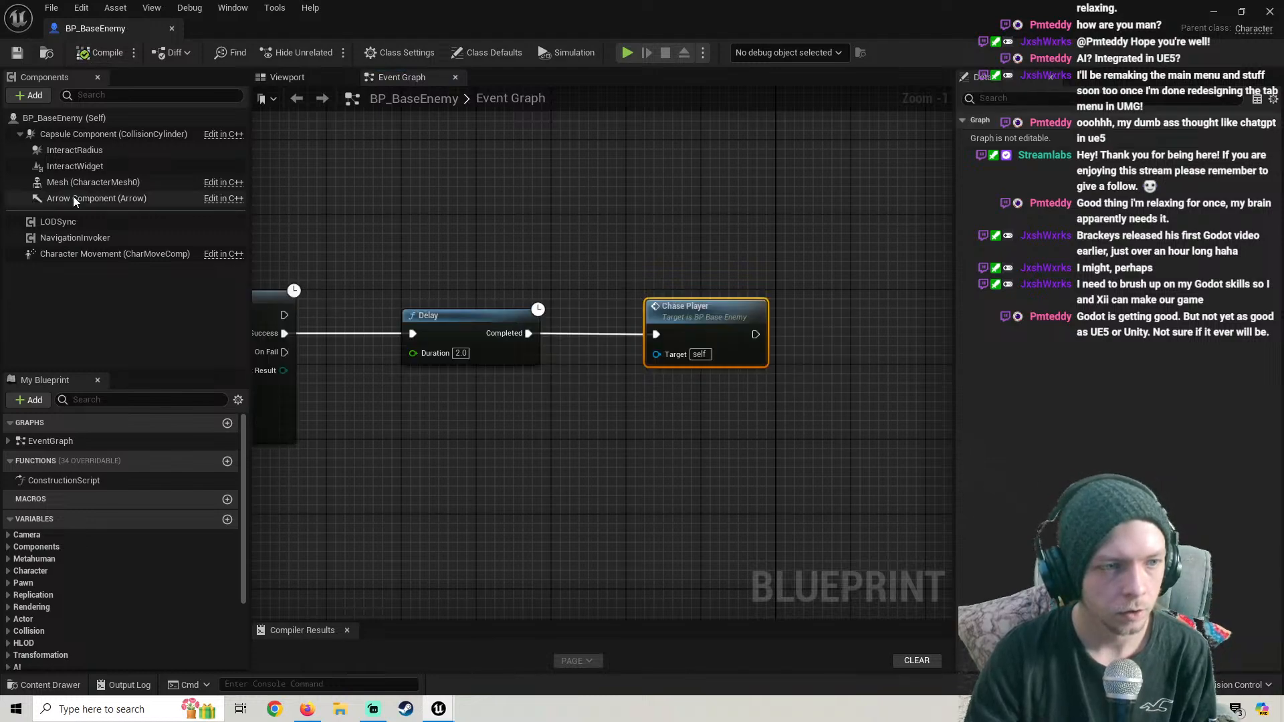
Playtest ThirdPersonMap to check whether BP_BaseEnemy chases the player, and end the session
left_click(1222, 12)
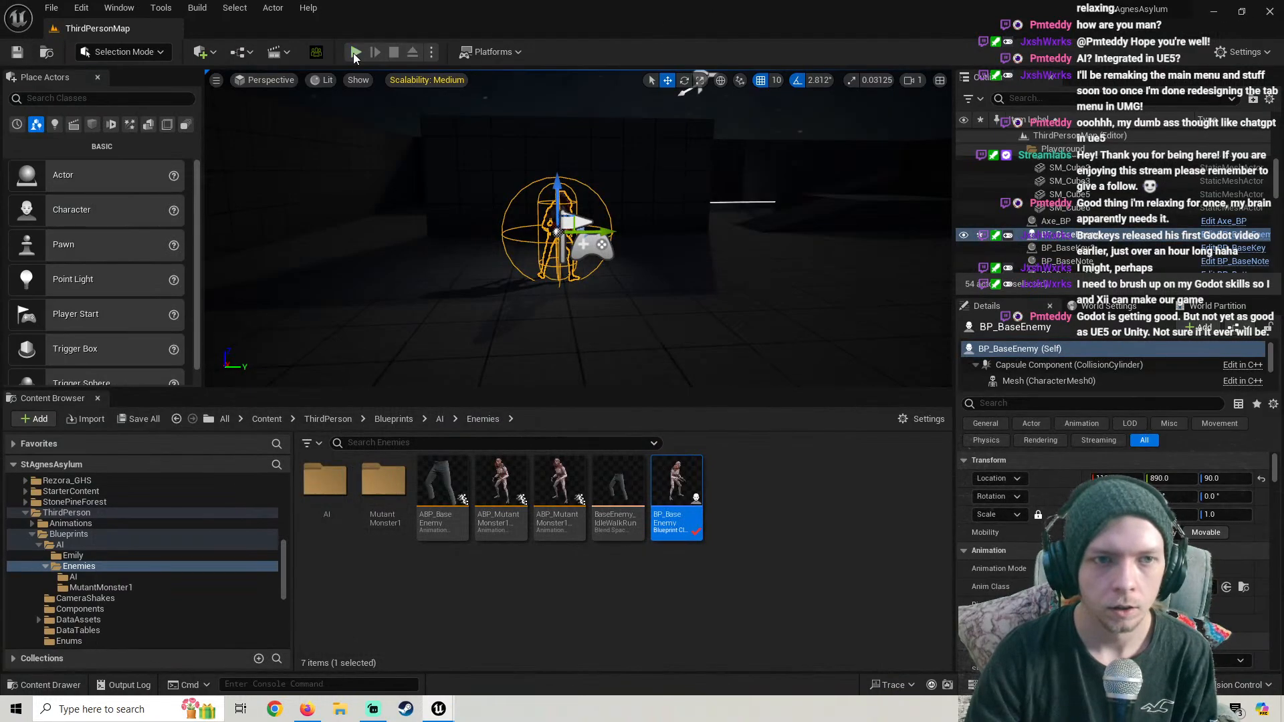
left_click(355, 53)
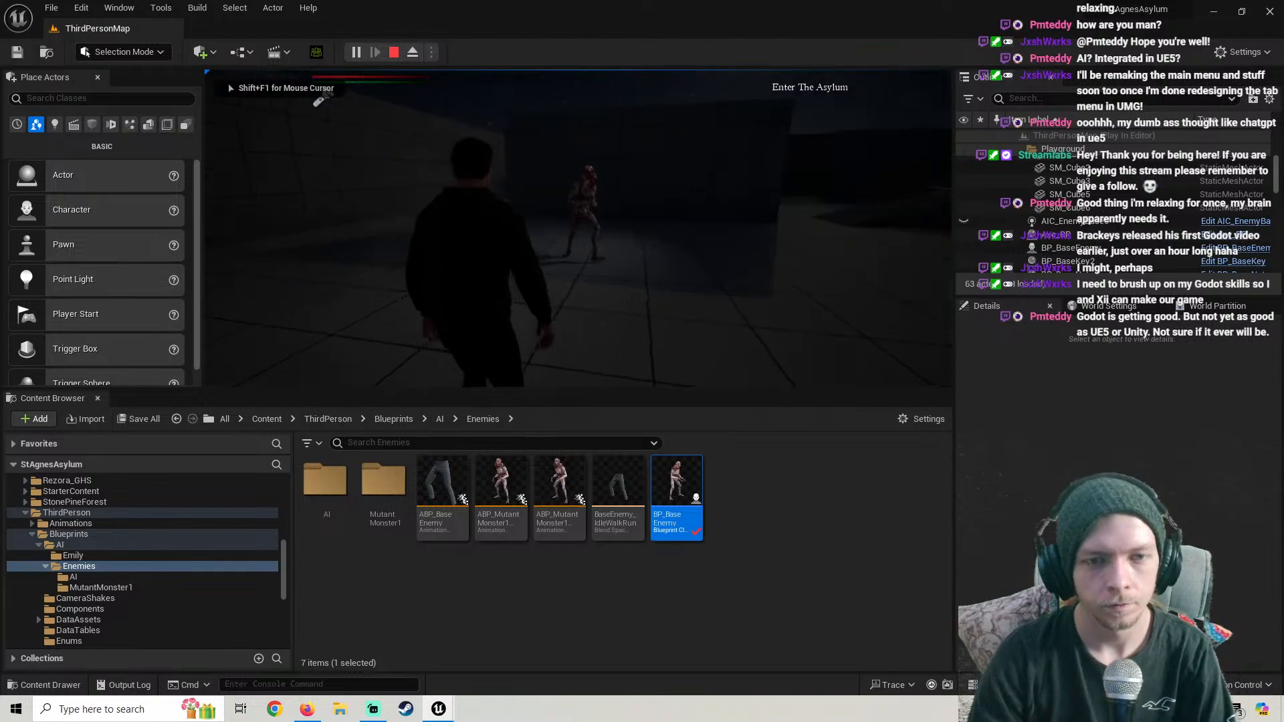
key("d")
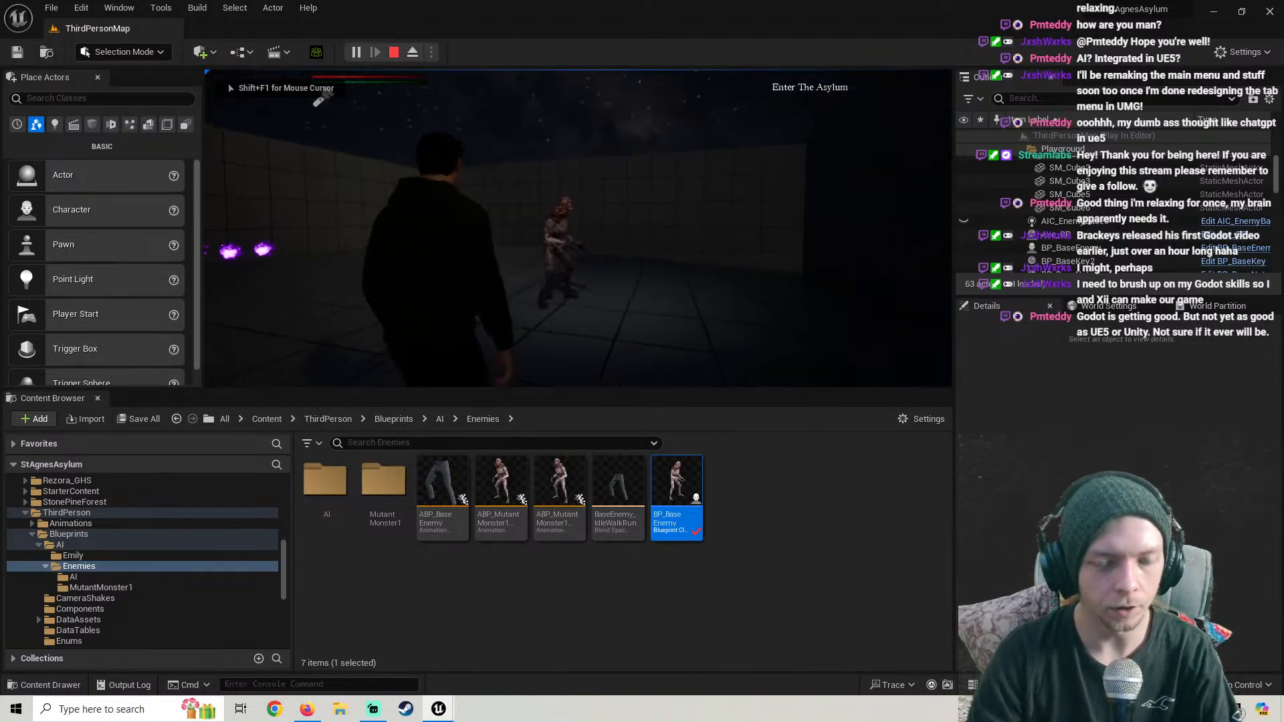
key("Escape")
Add a Chase Player call to BP_BaseEnemy's Event BeginPlay, align it with the event and compile the blueprint
left_click(499, 638)
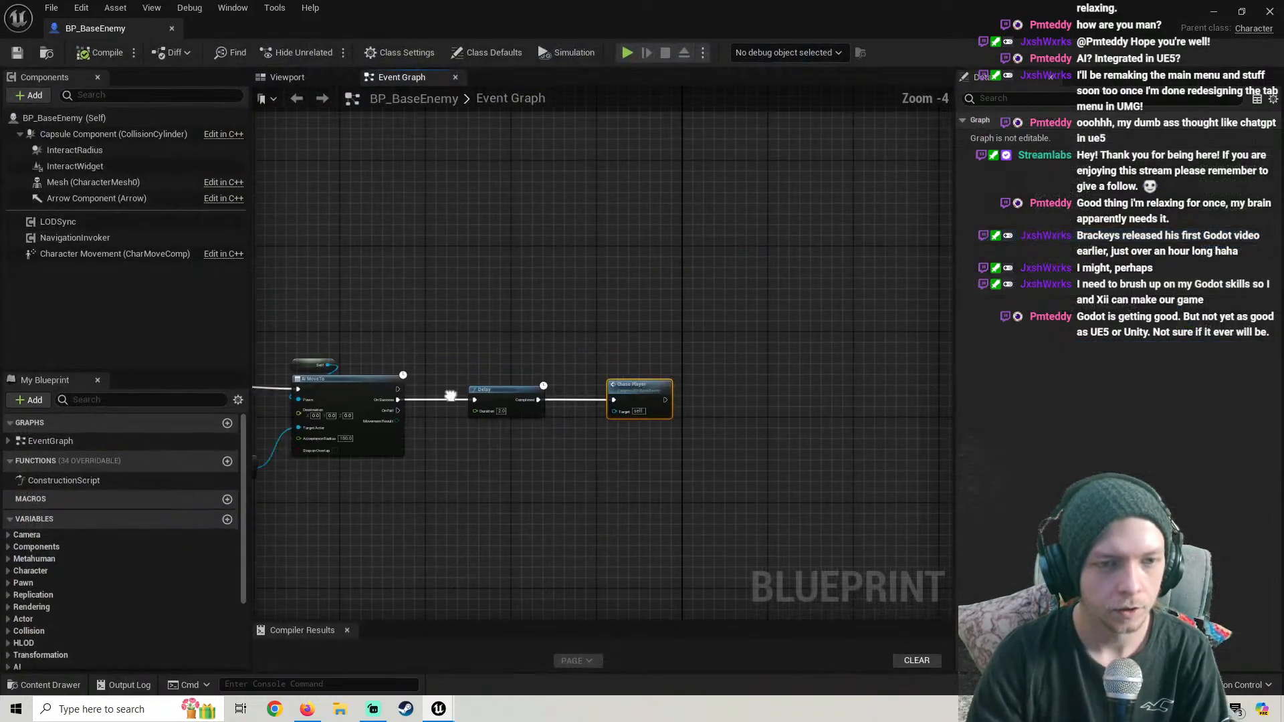
right_click_drag(451, 396, 540, 341)
right_click(539, 336)
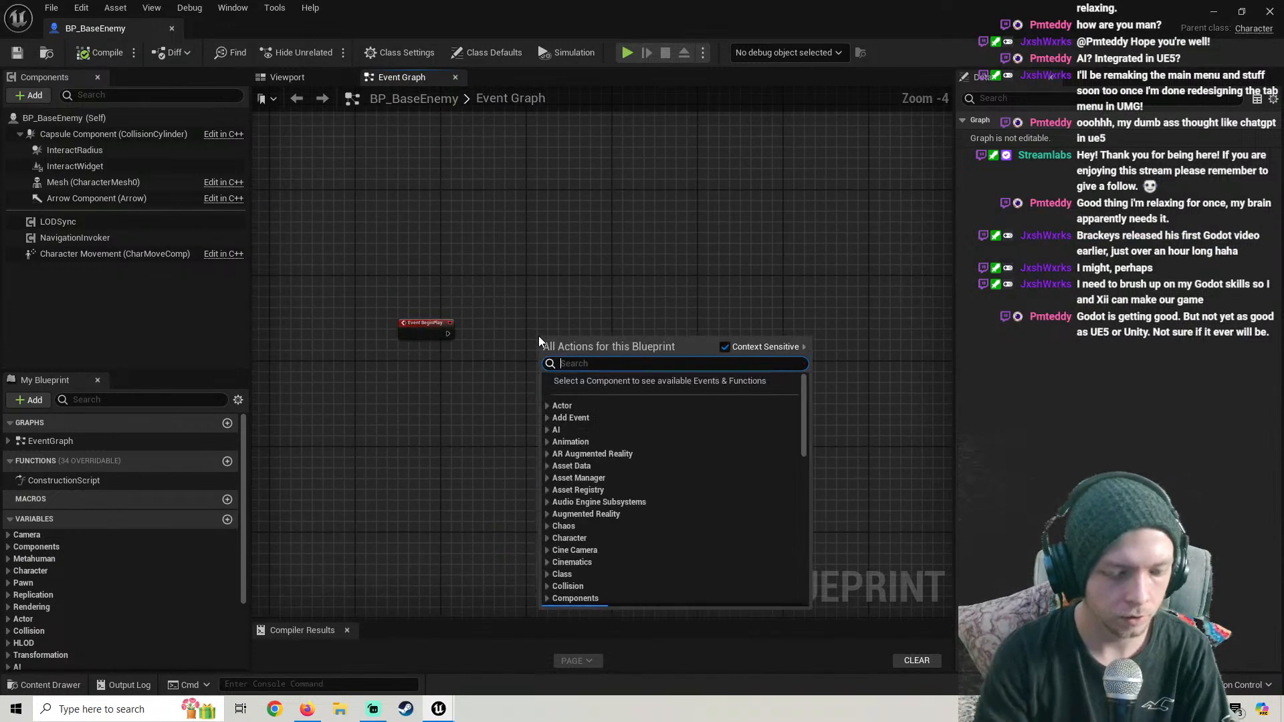
type("chase pla")
key("Return")
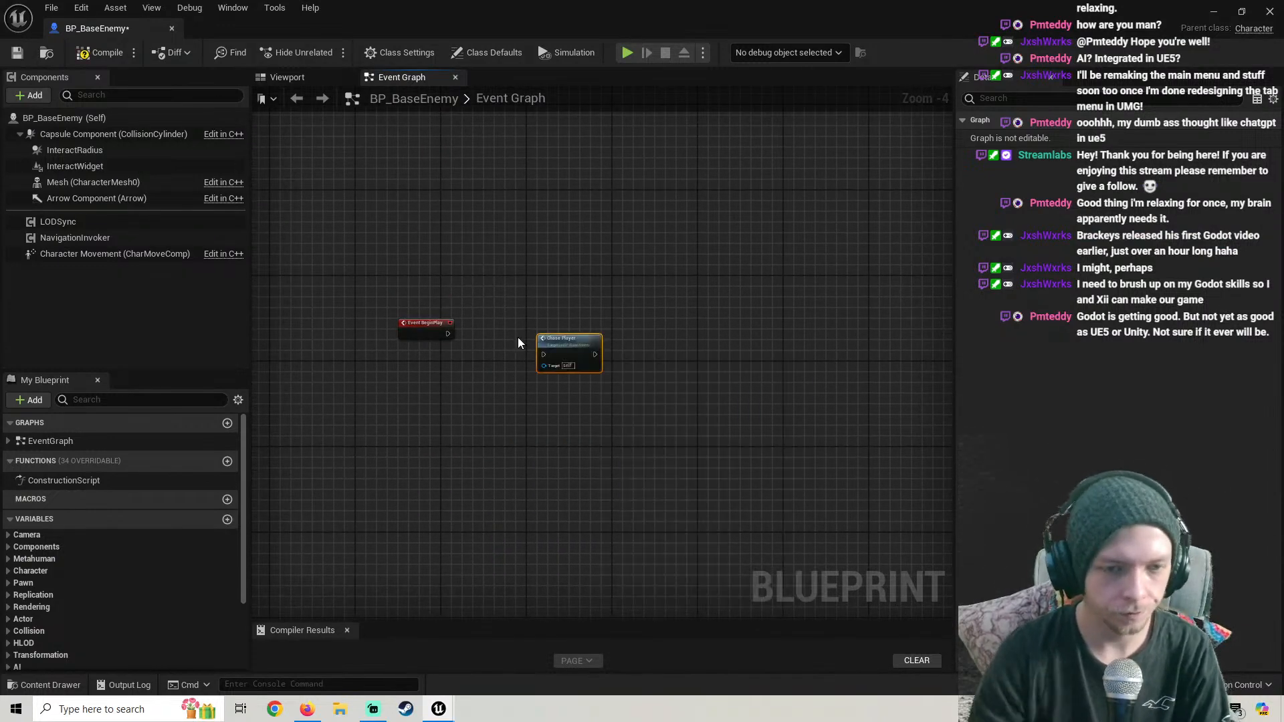
scroll(517, 343, "up", 2)
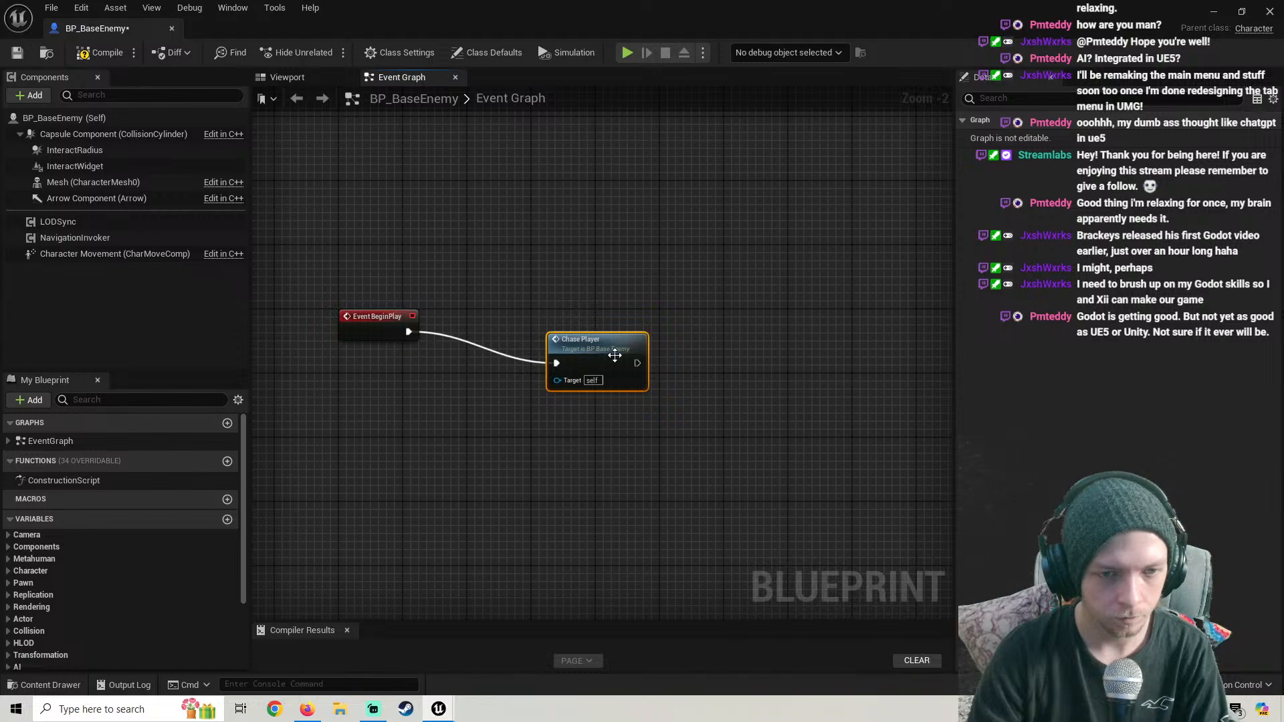
left_click_drag(615, 356, 556, 323)
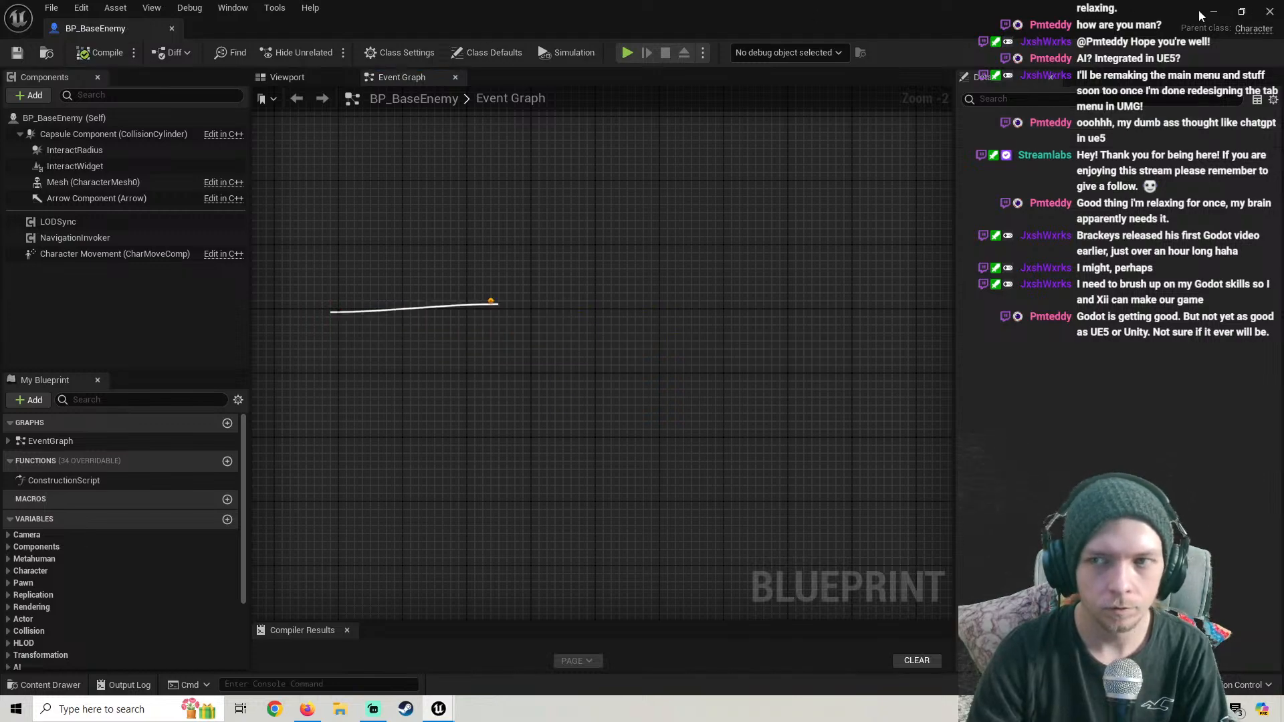
Playtest ThirdPersonMap by running around the level to check how BP_BaseEnemy follows the player, and end the session
left_click(1213, 12)
left_click(359, 53)
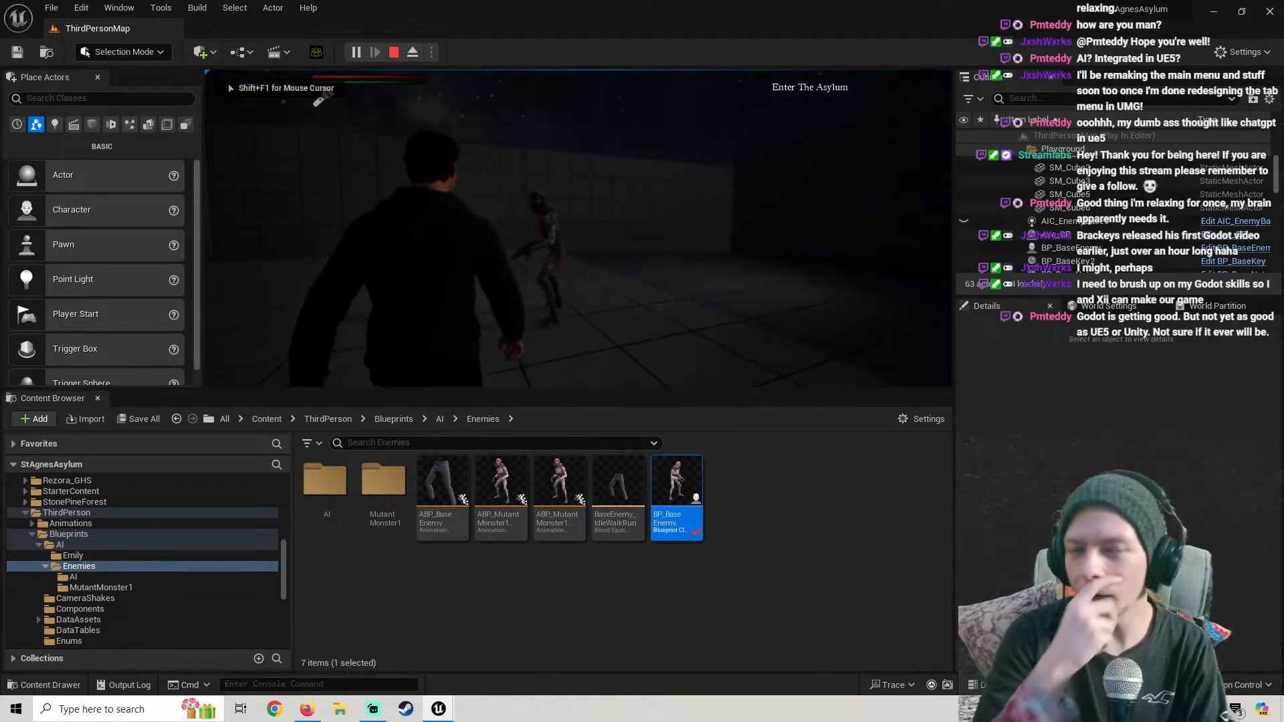
key("w")
key("w")
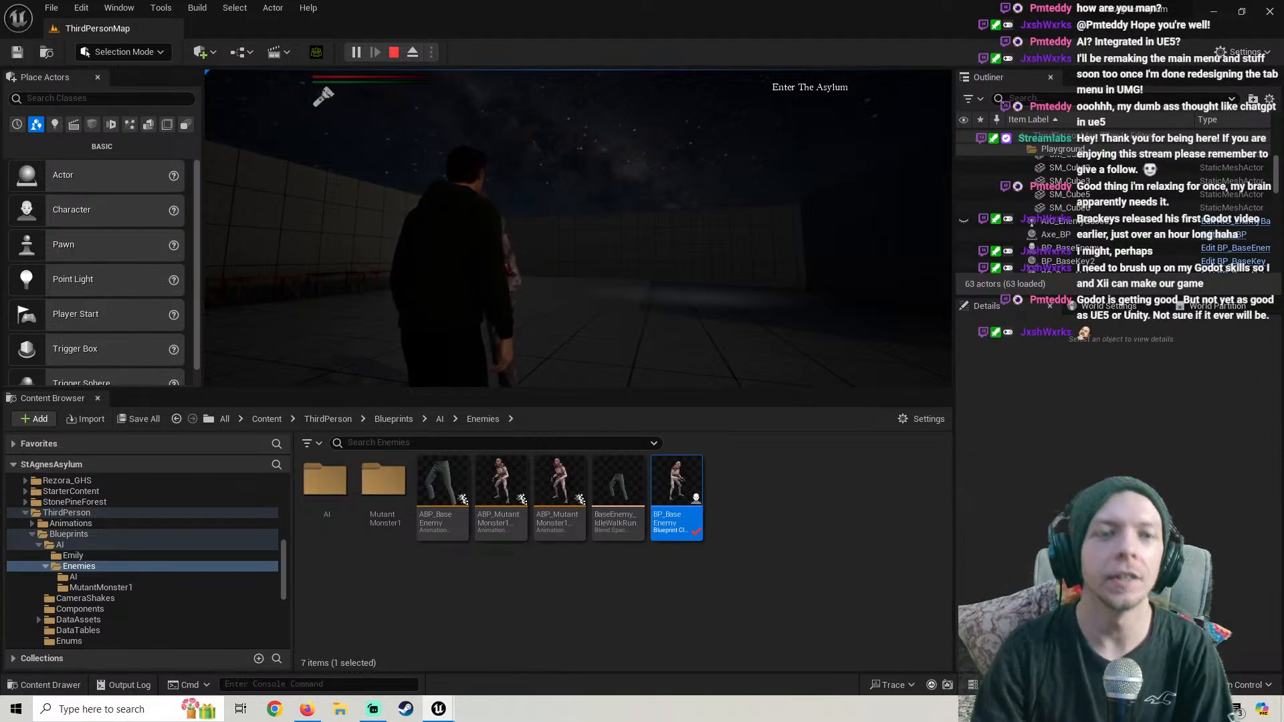
key("w")
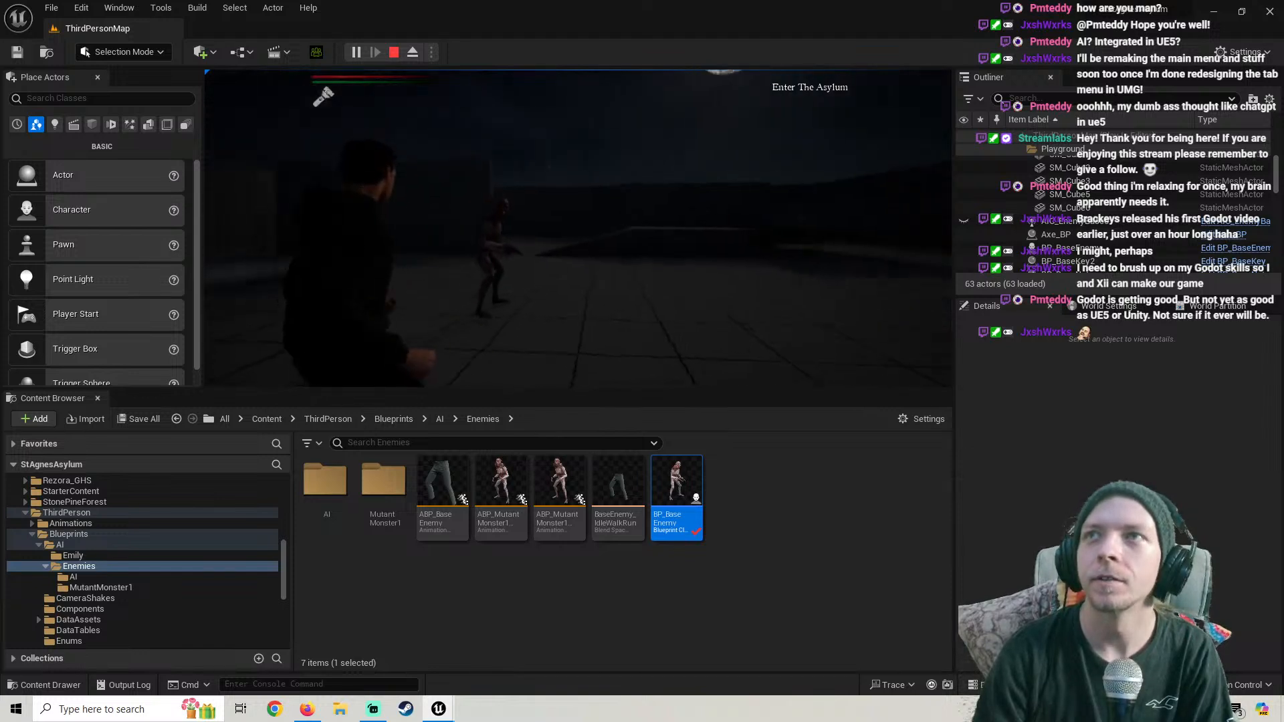
key("w")
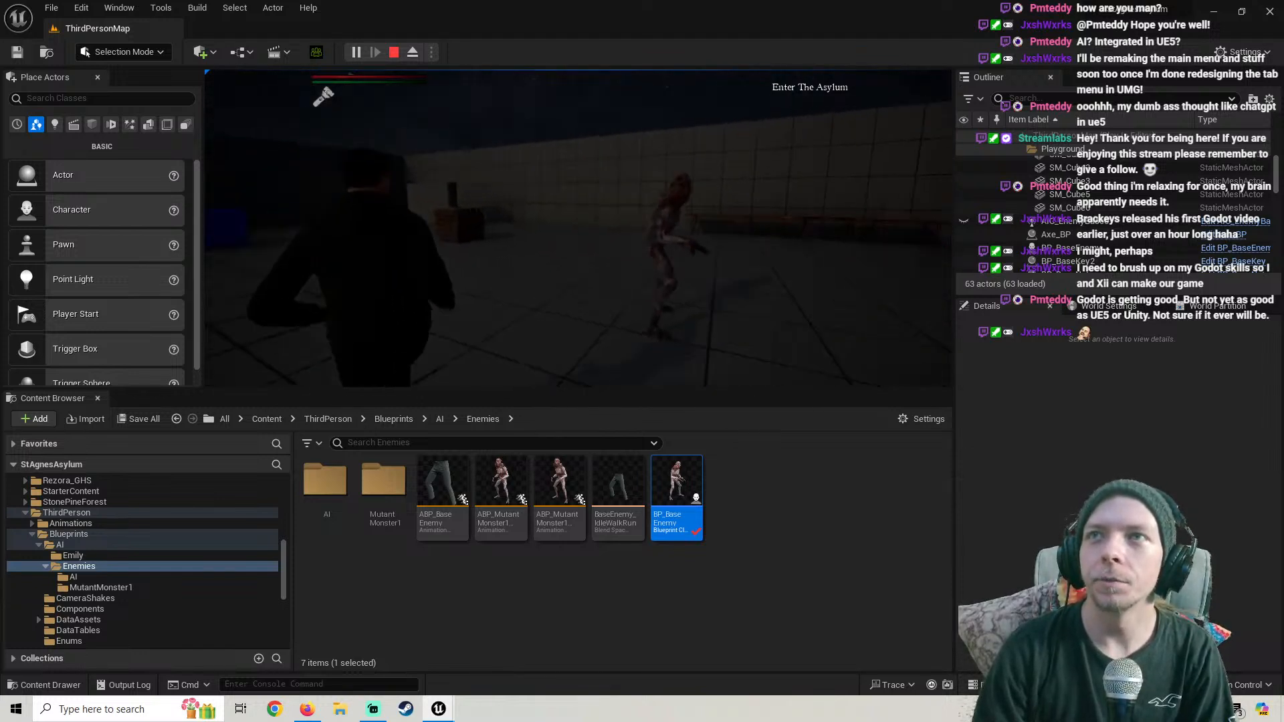
key("w")
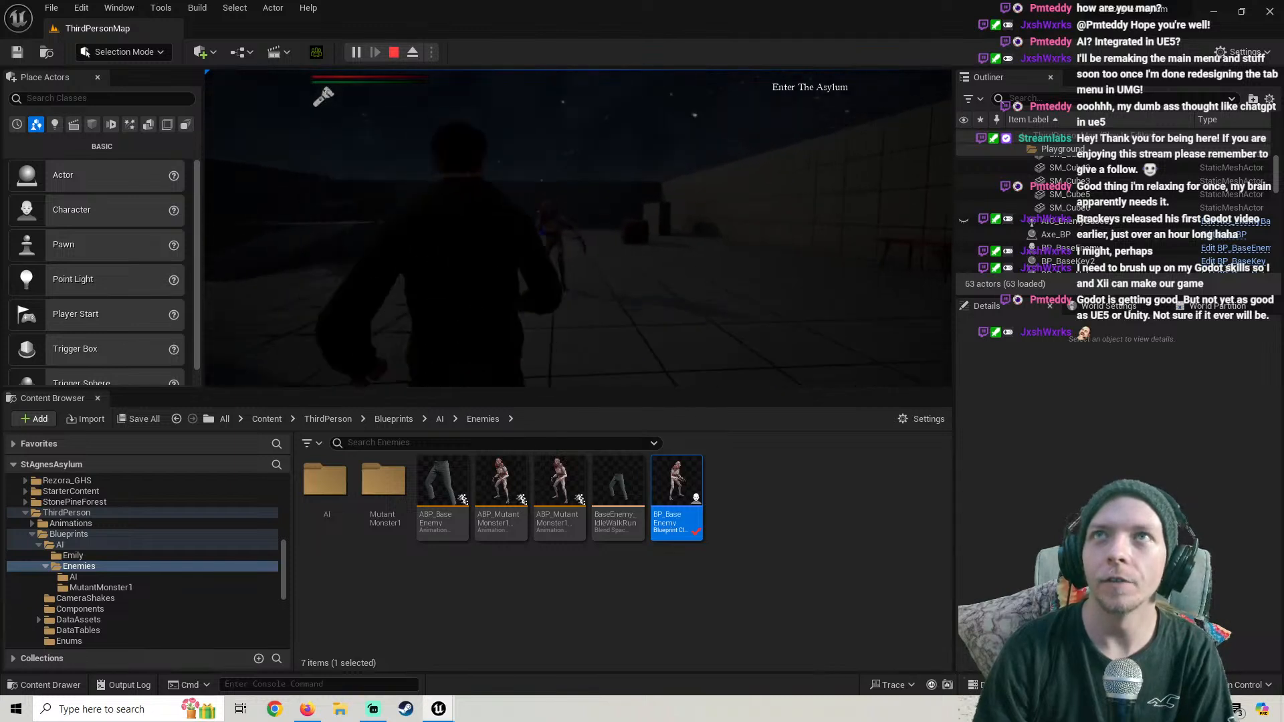
key("w")
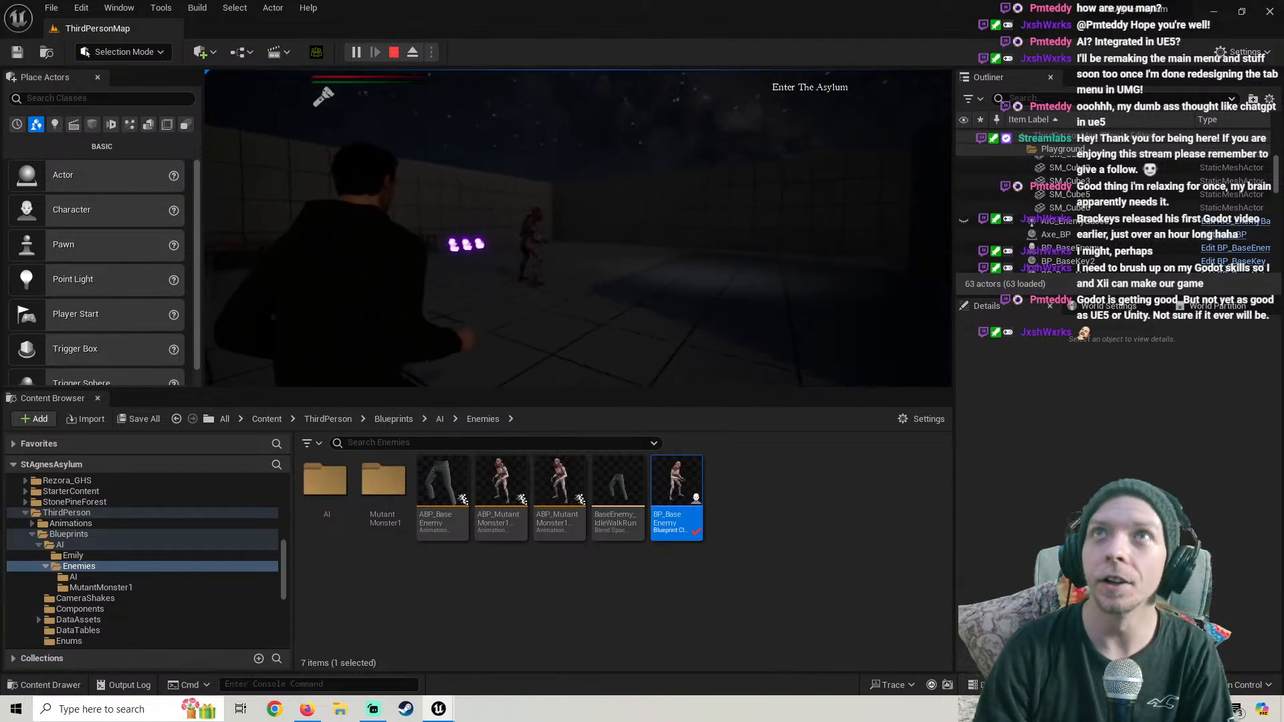
key("w")
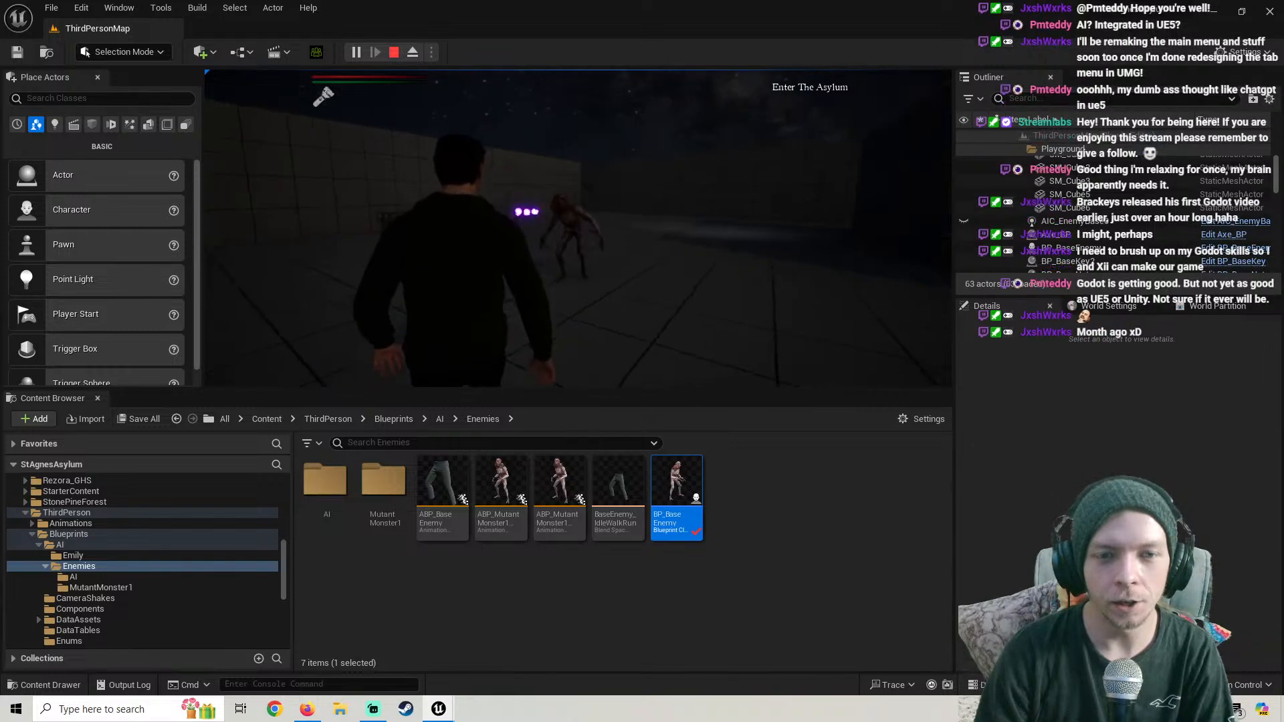
key("w")
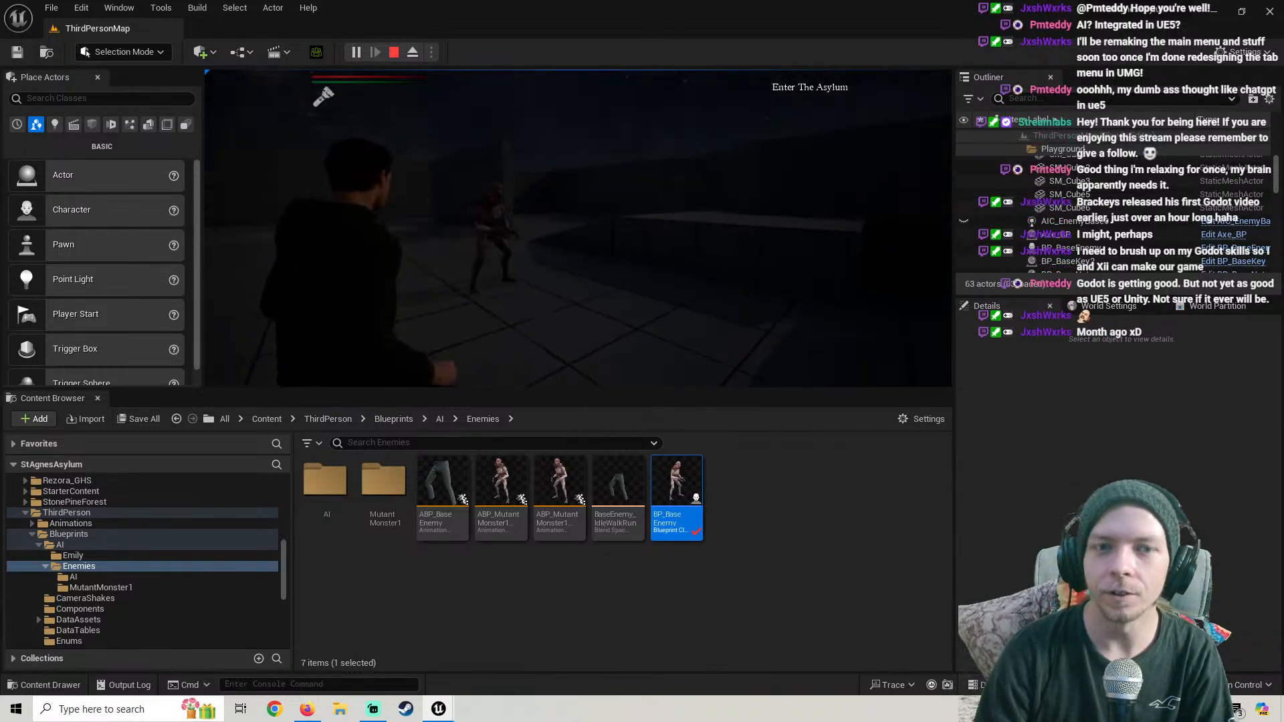
key("w")
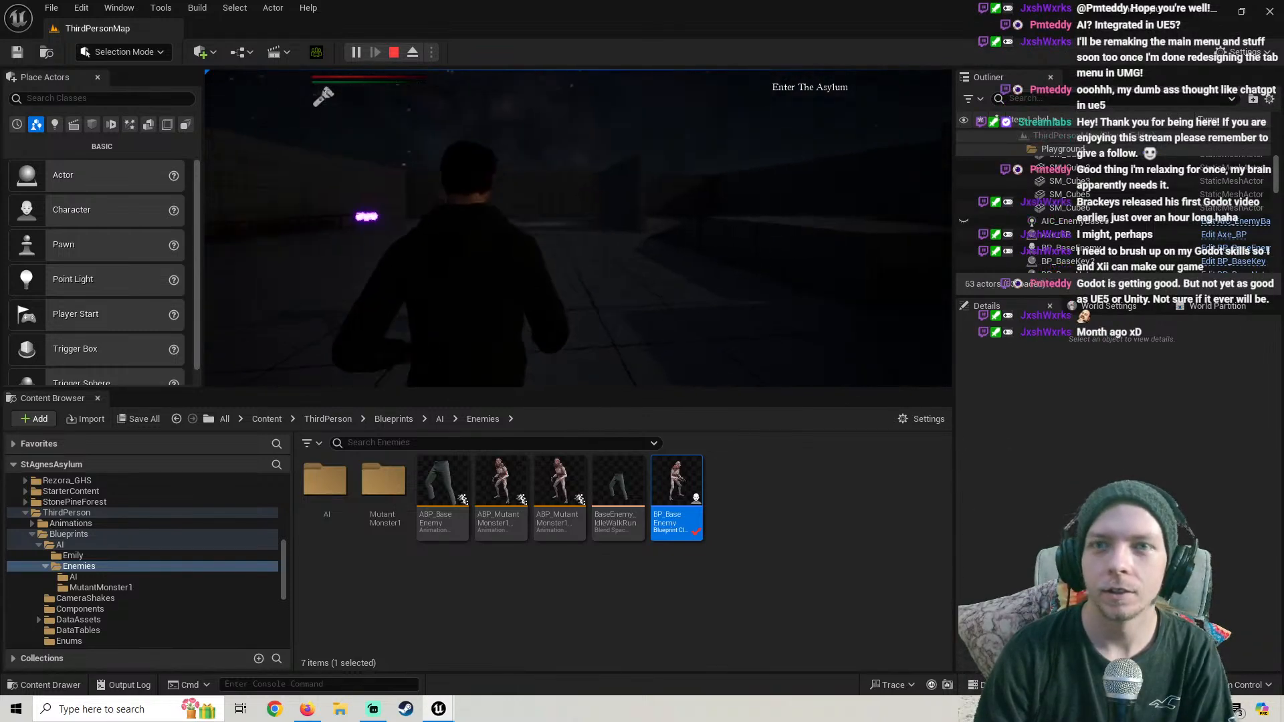
key("w")
key("w")
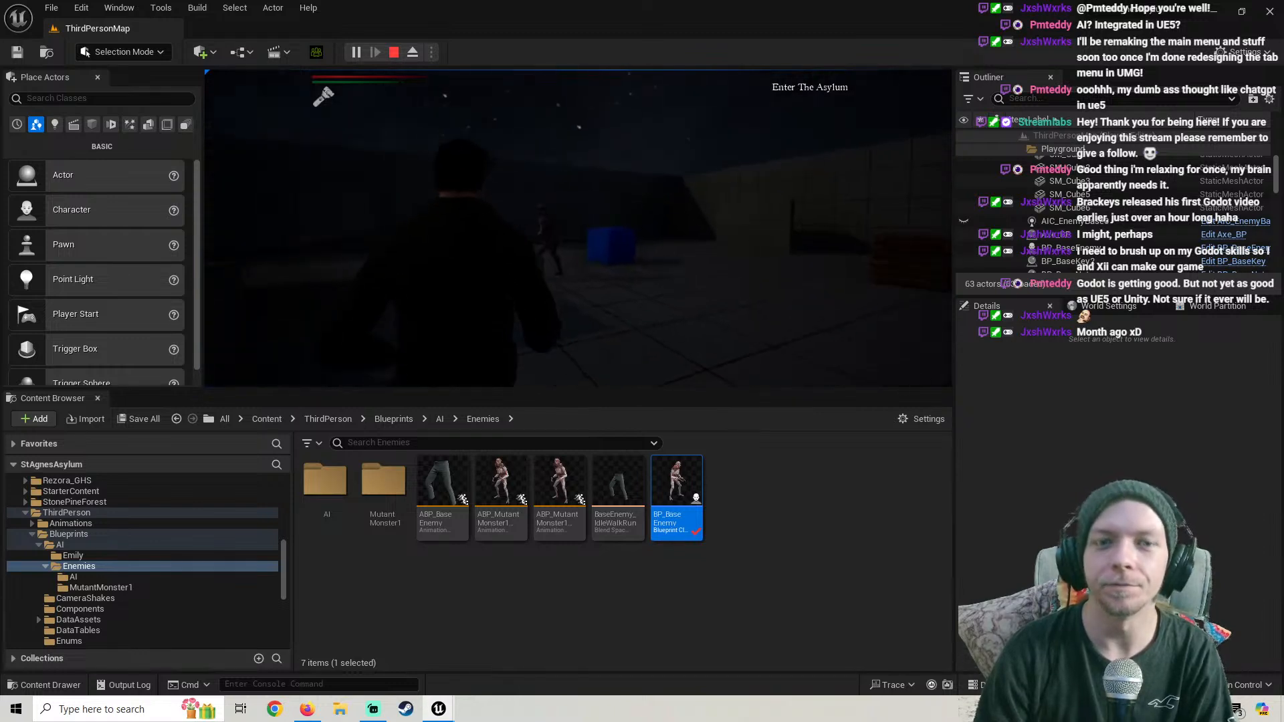
key("w")
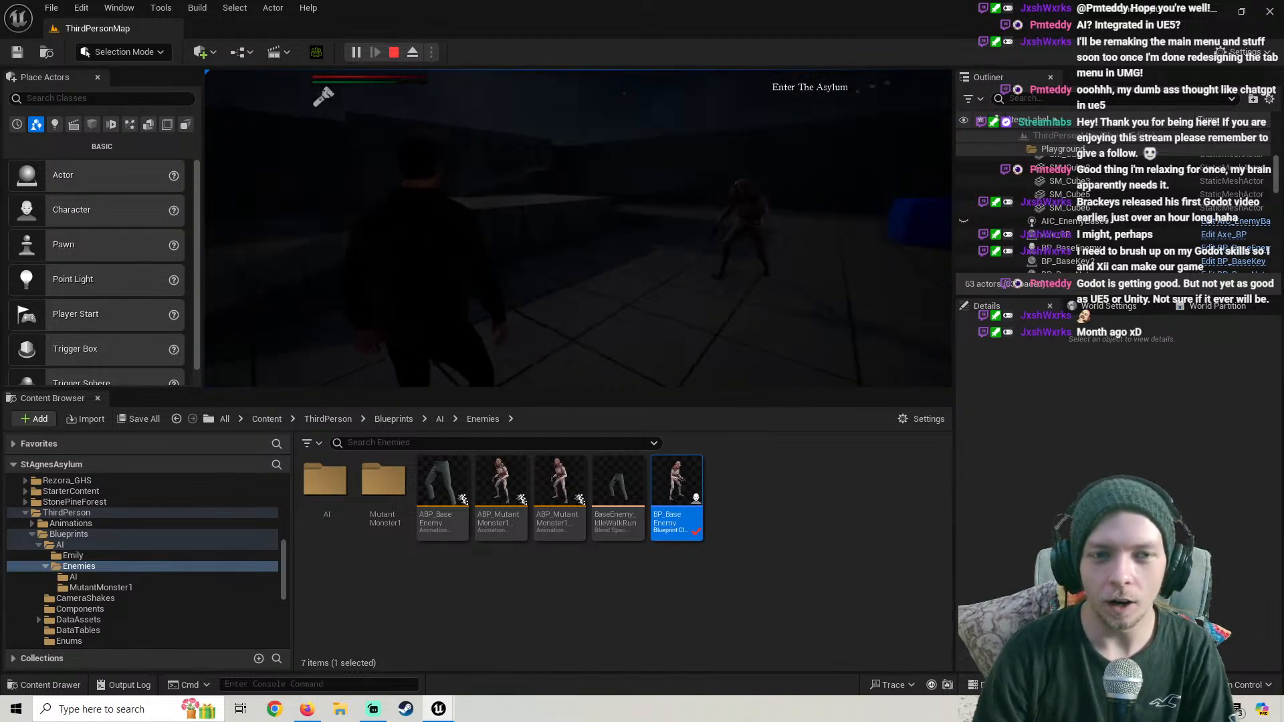
key("w")
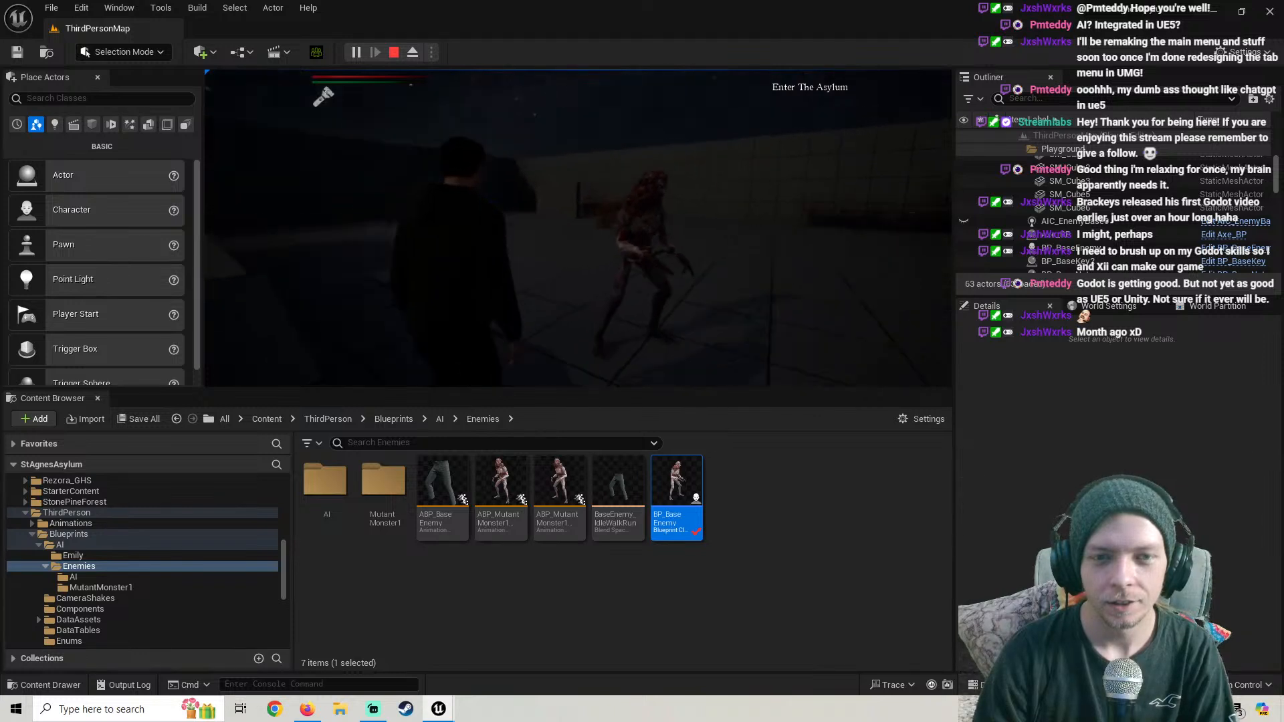
key("w")
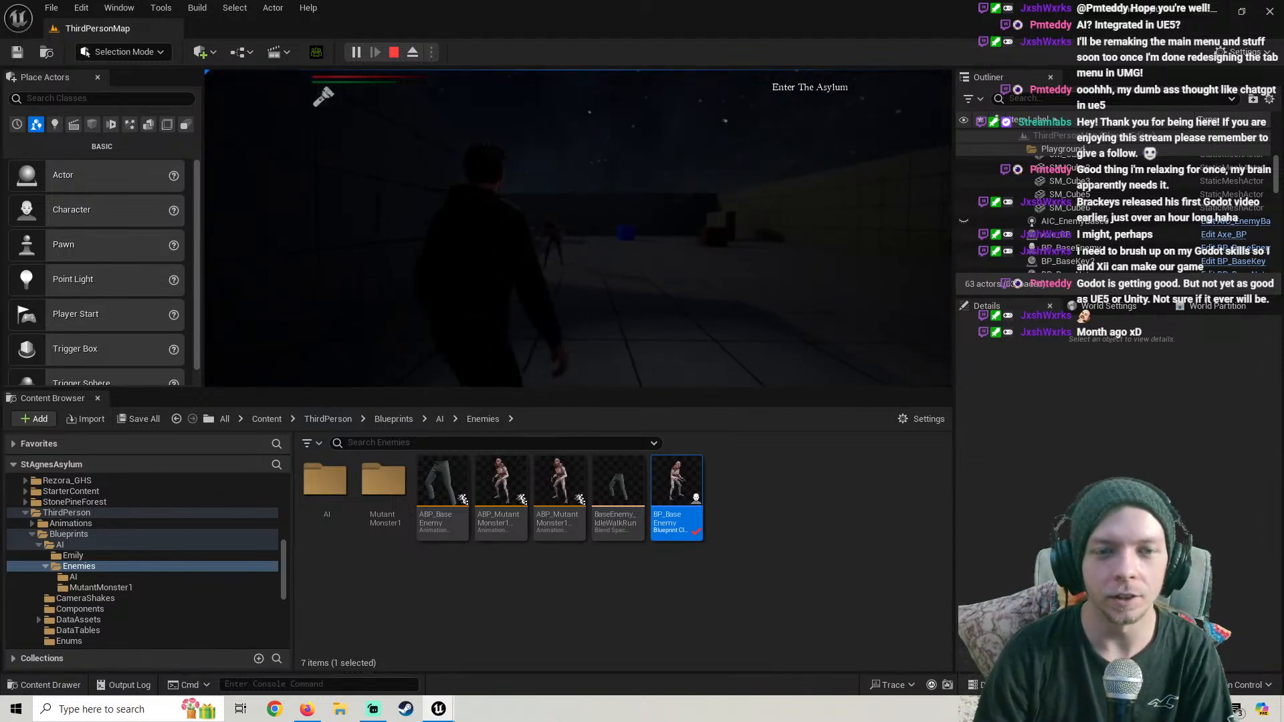
key("w")
key("w")
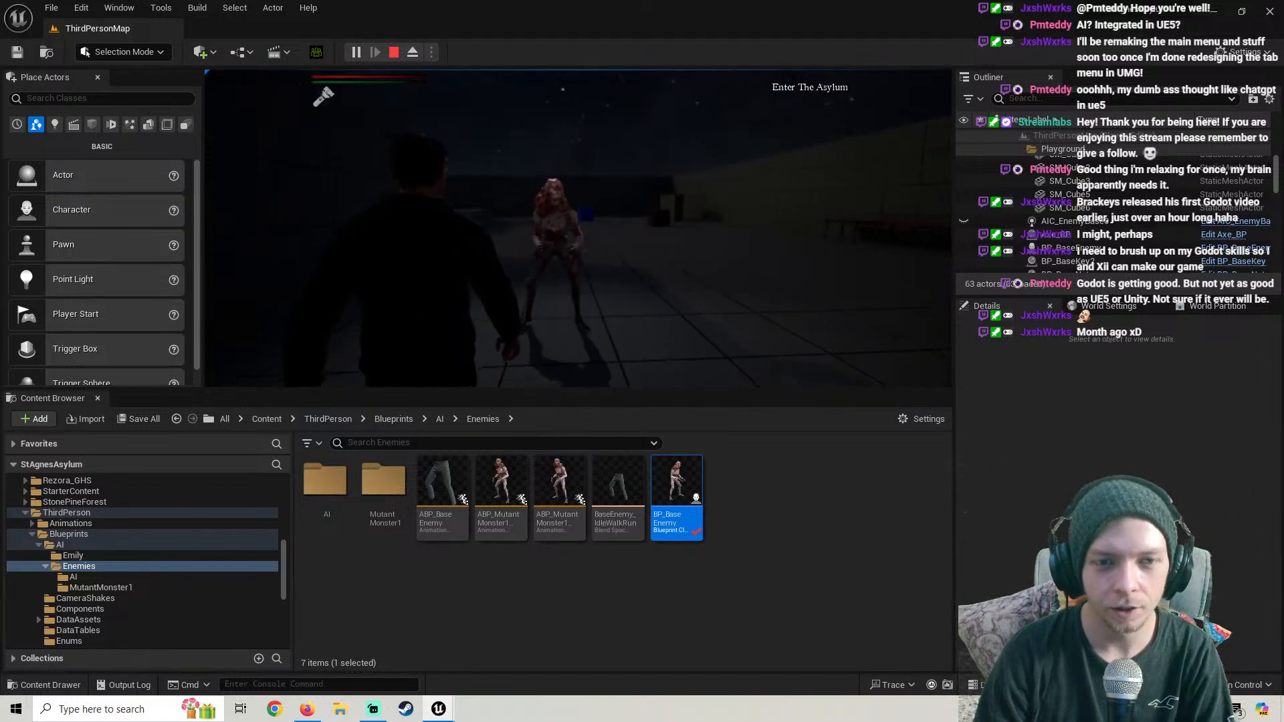
key("w")
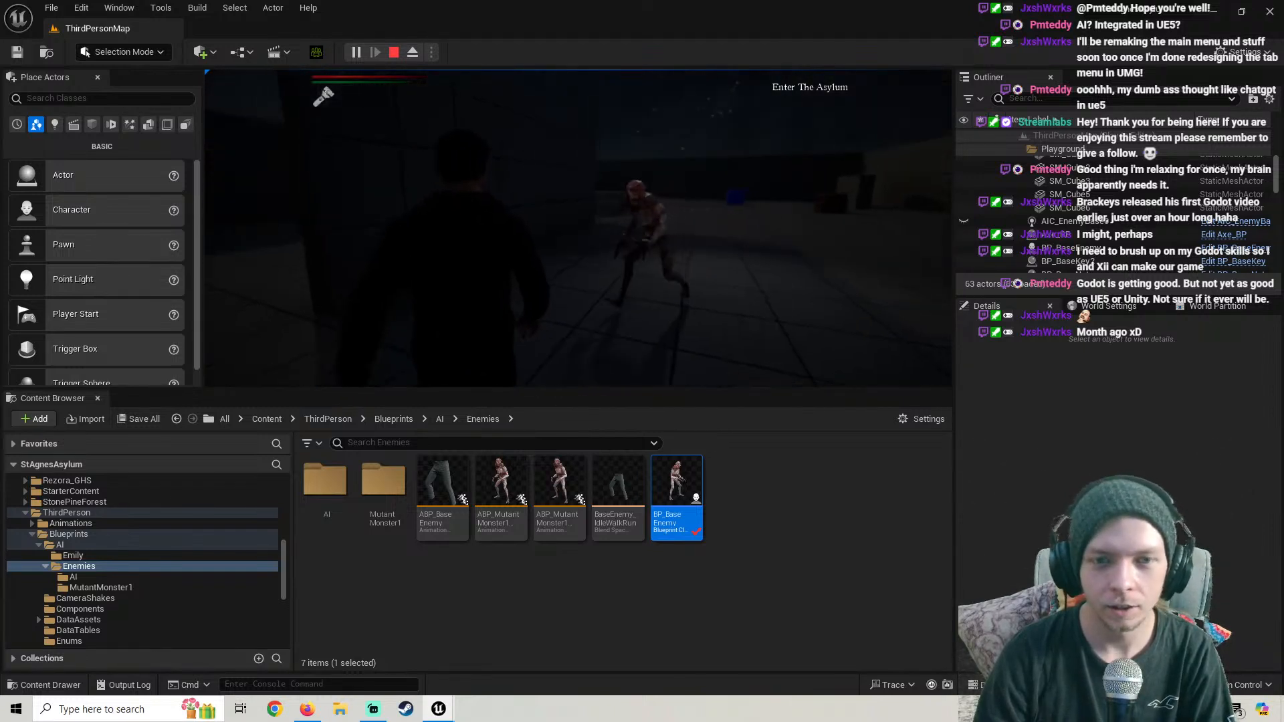
key("s")
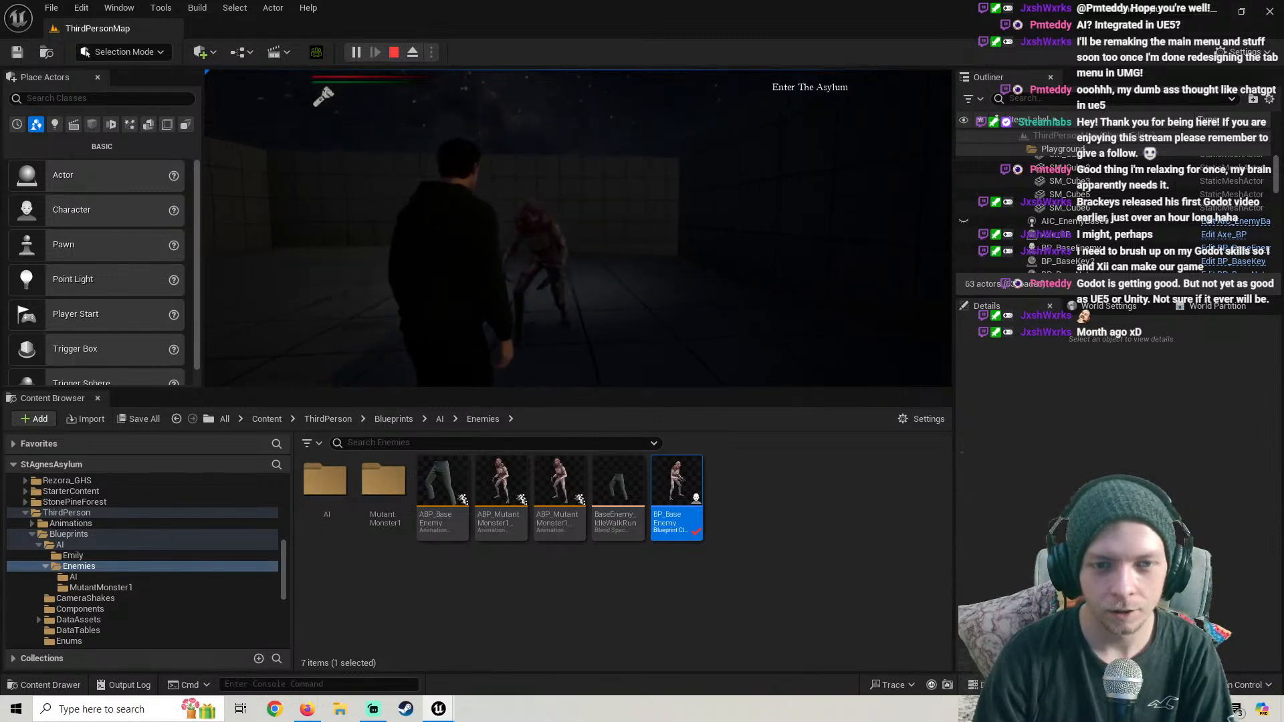
key("Escape")
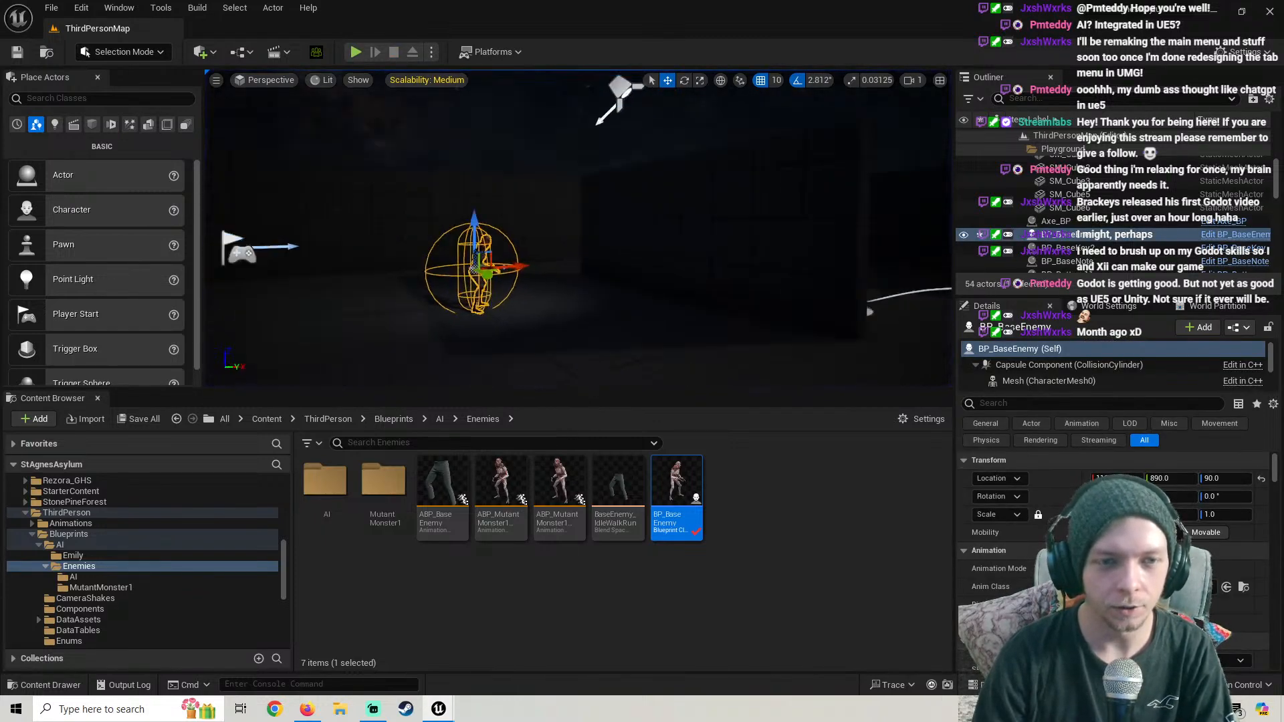
Save all modified content, including the BP_BaseEnemy actor placed in ThirdPersonMap
right_click_drag(578, 228, 524, 221)
left_click(138, 419)
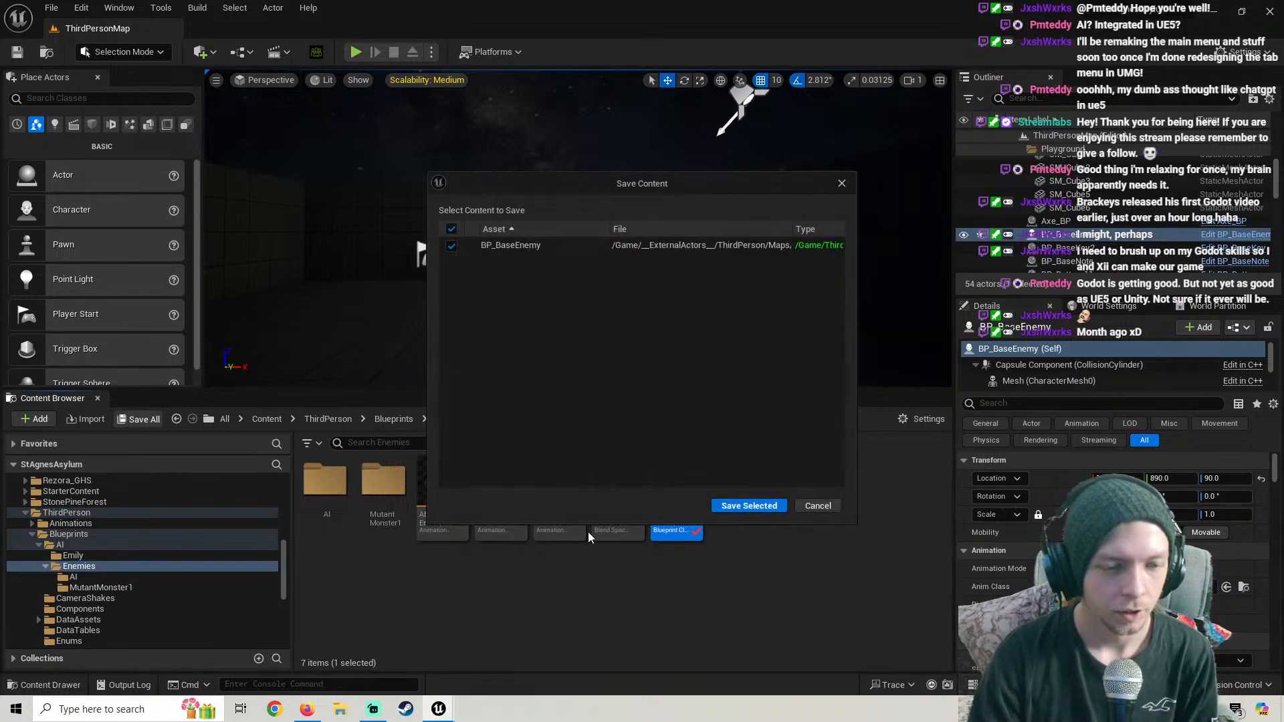
left_click(749, 506)
Switch to Firefox and watch the Smart Enemy AI tutorial up to the Attack custom event, then pause it
left_click(307, 709)
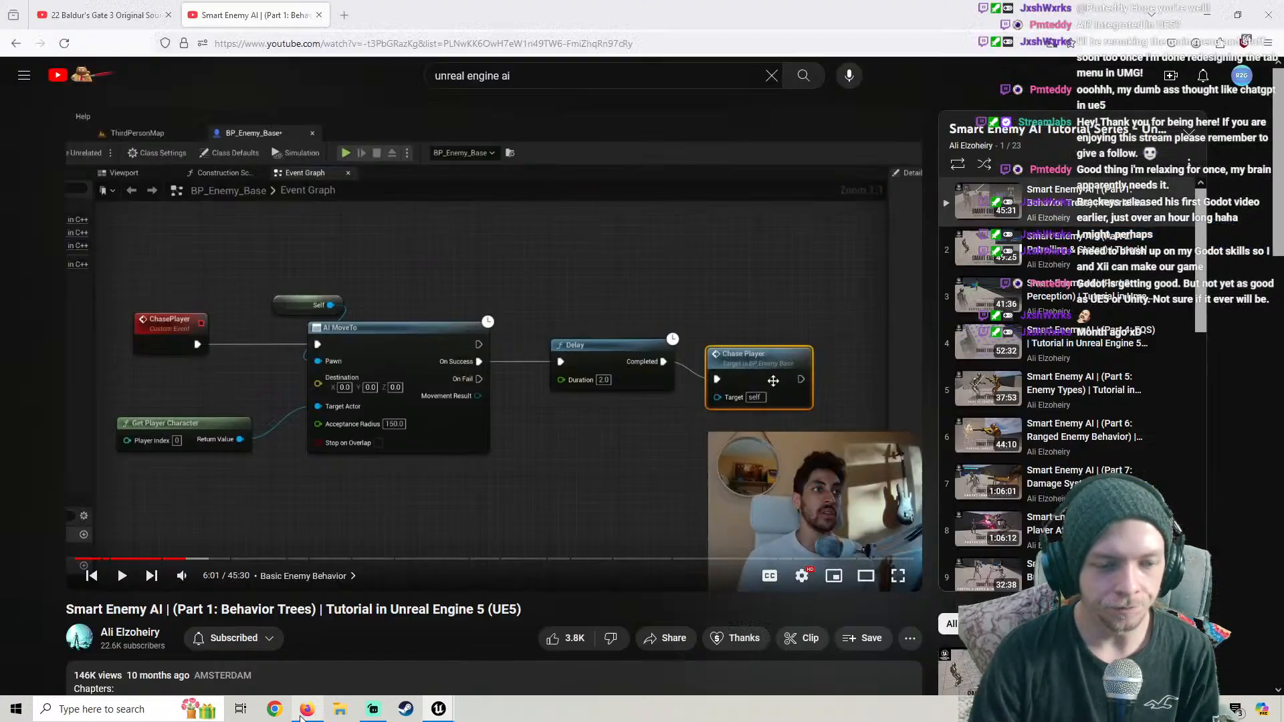
left_click(384, 391)
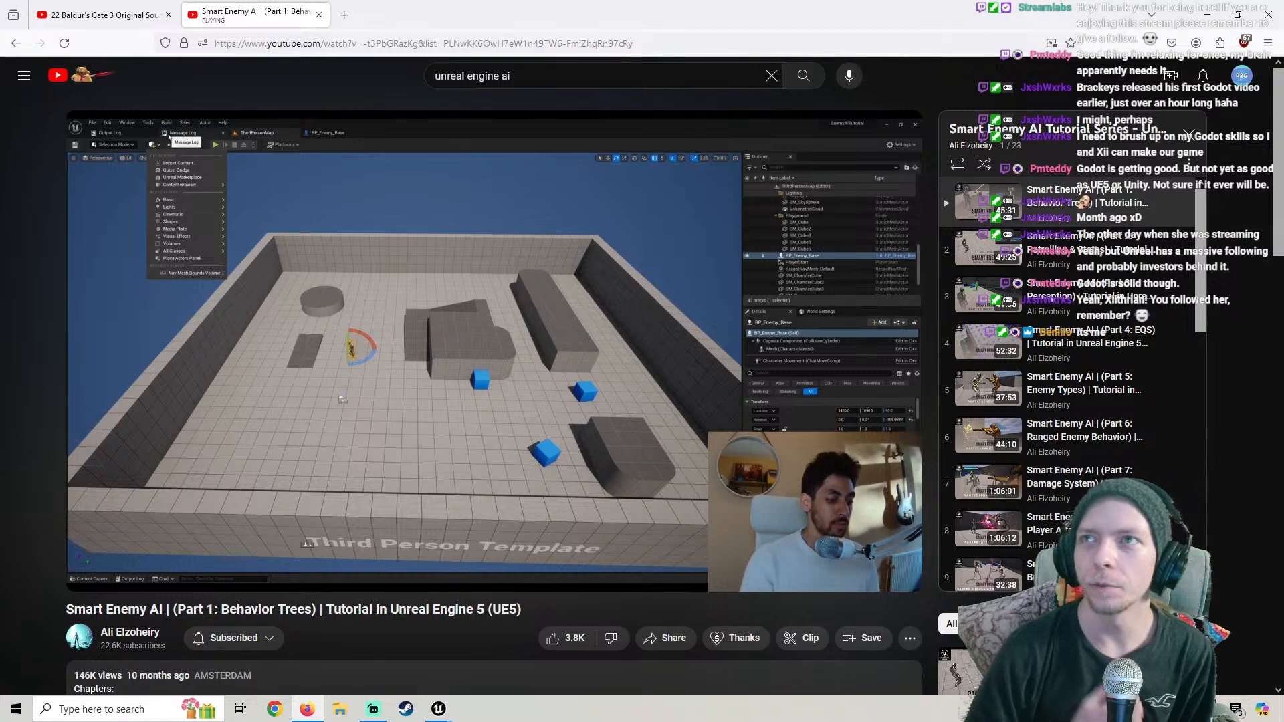
mouse_move(417, 382)
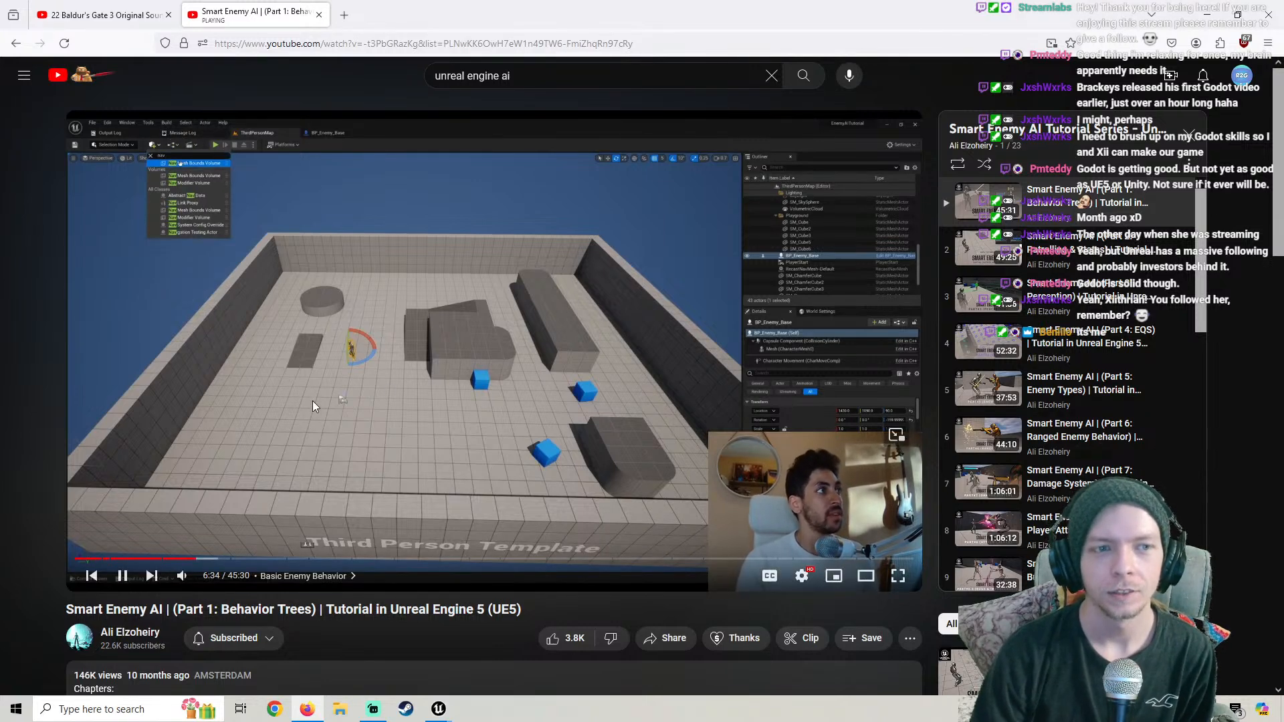
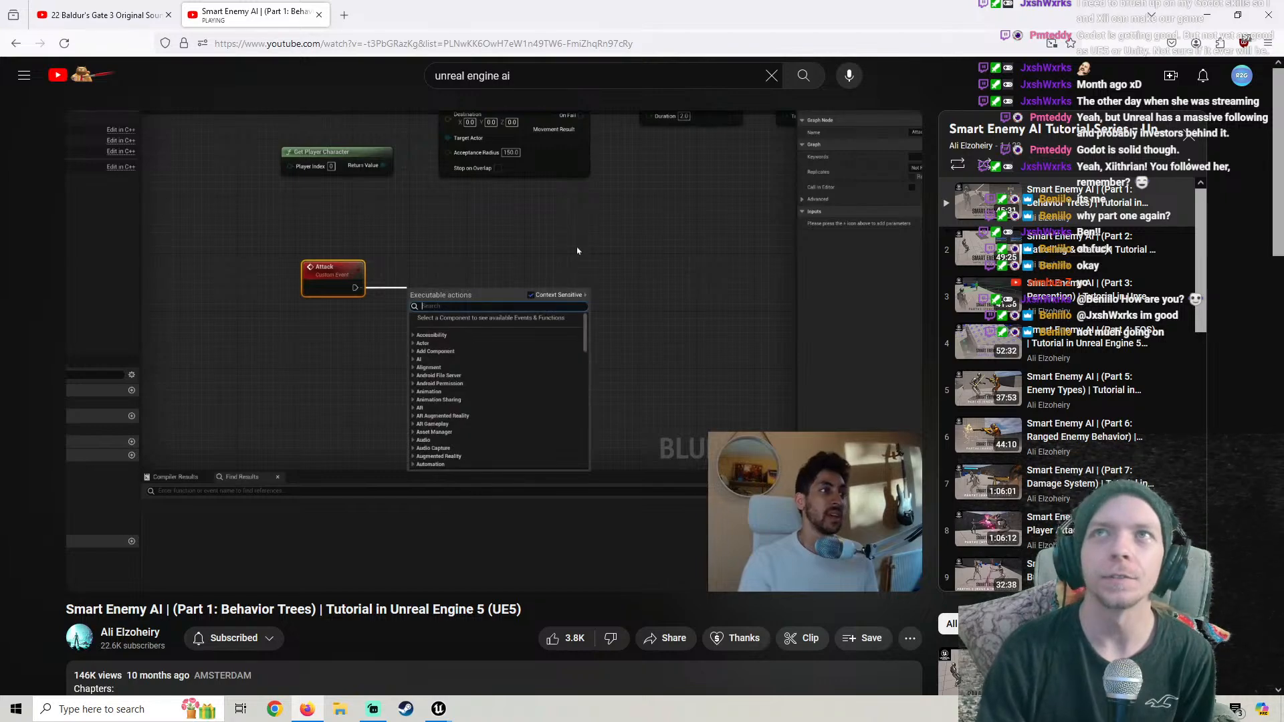
left_click(351, 386)
Return to BP_BaseEnemy's Event Graph and move the whole ChasePlayer node group closer beneath Event BeginPlay
left_click(439, 709)
left_click(476, 674)
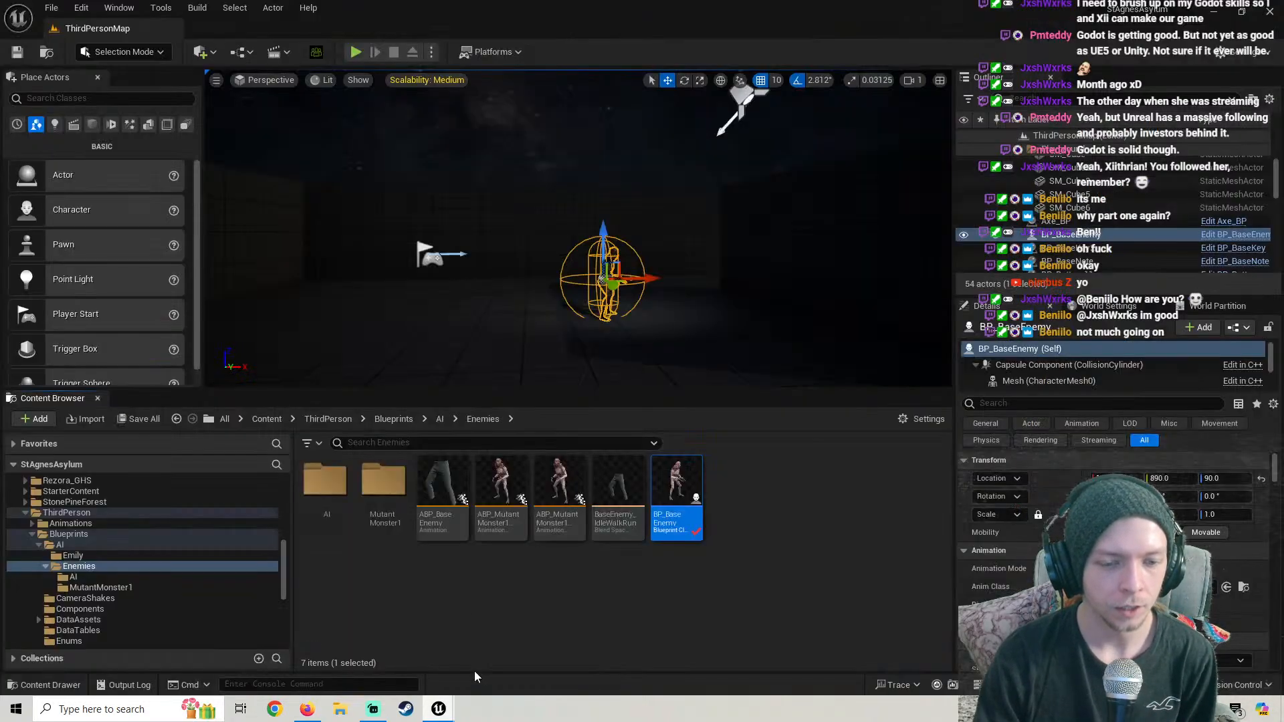
scroll(392, 435, "down", 2)
right_click_drag(392, 436, 480, 295)
scroll(476, 401, "down", 4)
right_click_drag(477, 406, 433, 259)
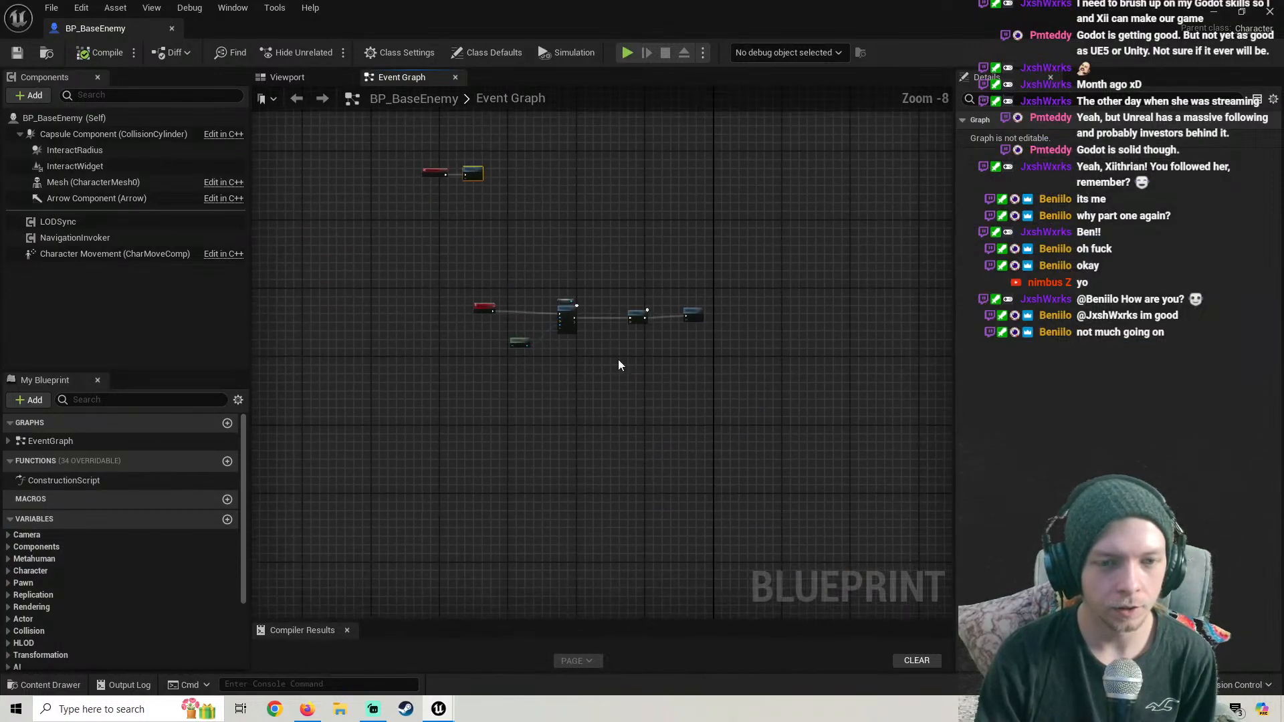
left_click_drag(491, 305, 438, 265)
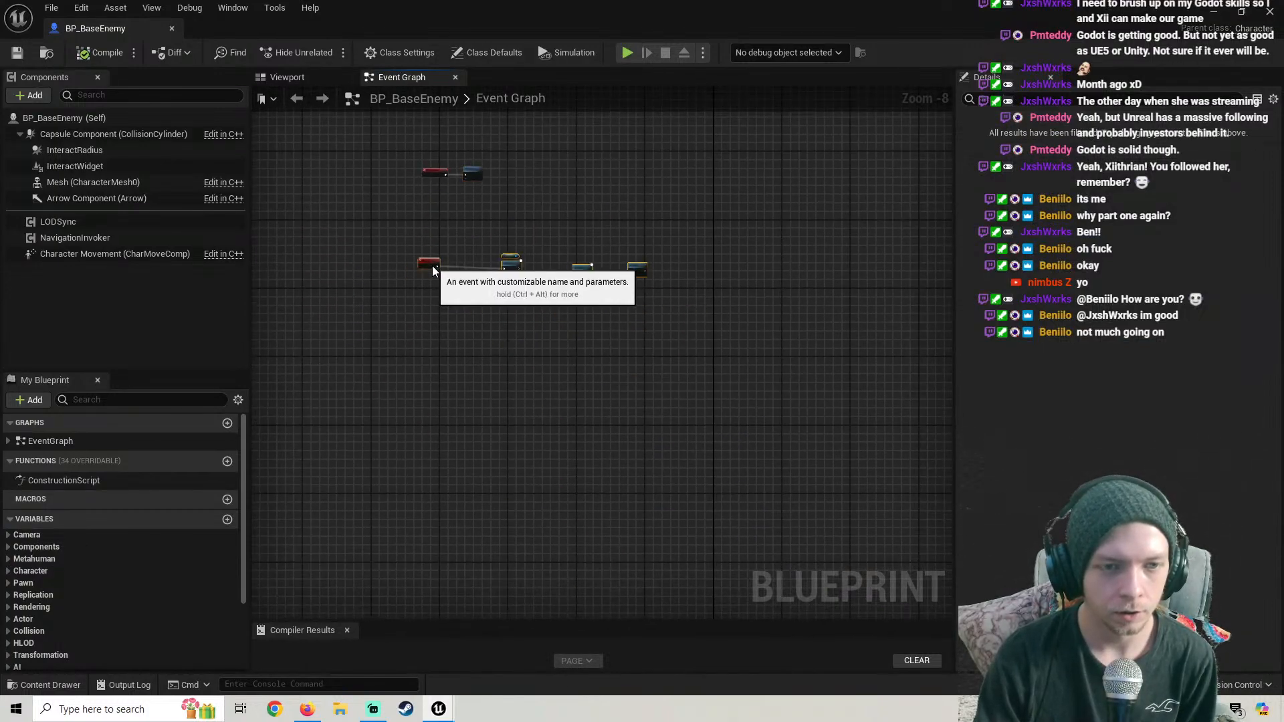
Add a custom event named Attack to the Event Graph, below the ChasePlayer node group
right_click(439, 407)
type("custom event")
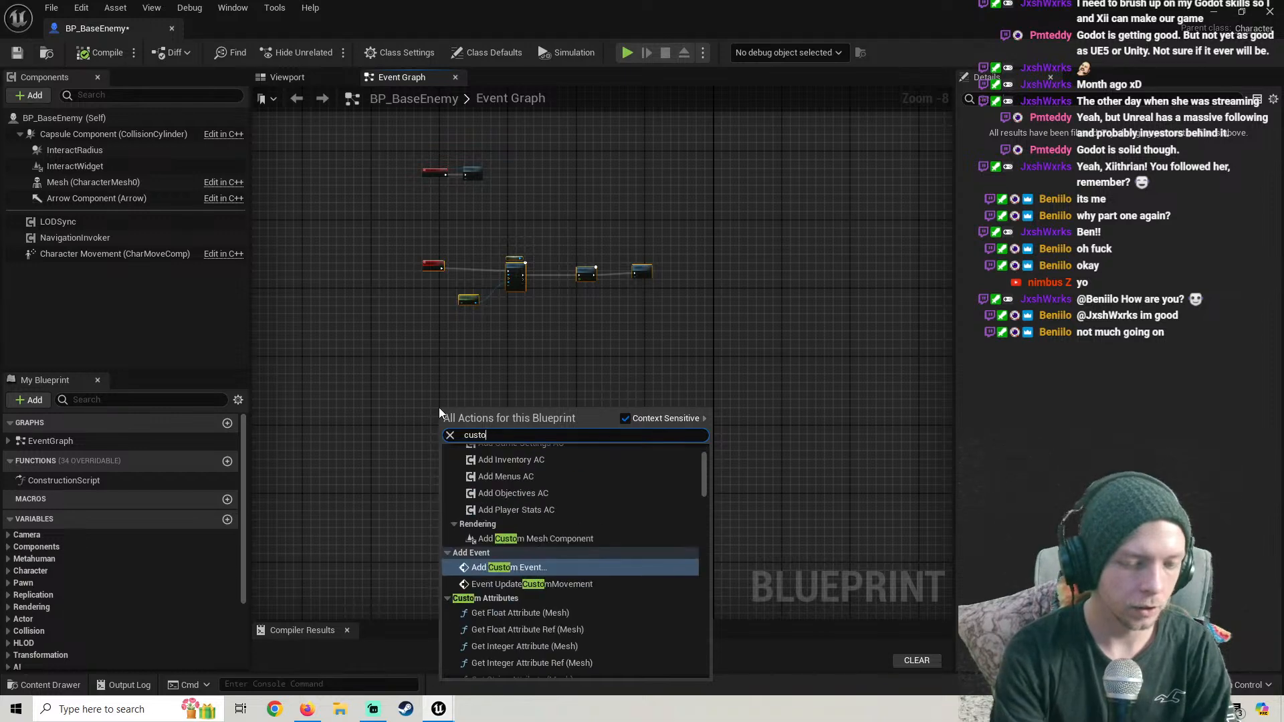
key("Return")
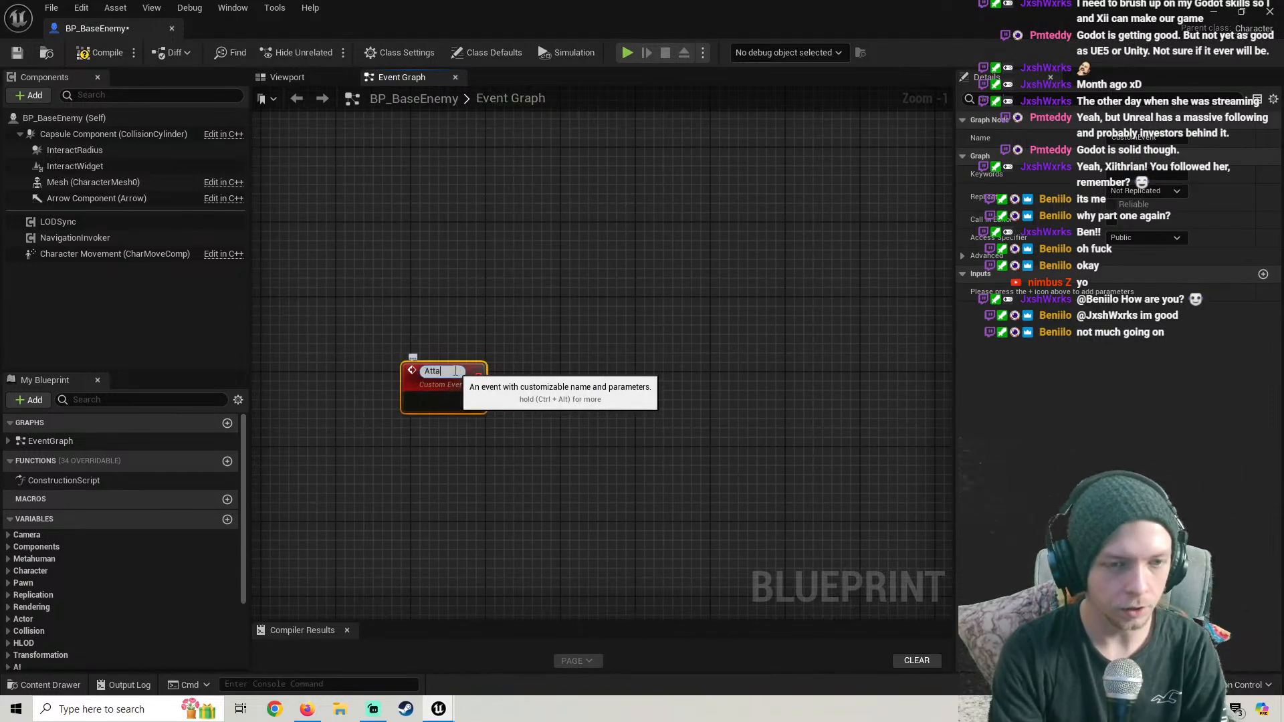
type("Attack")
key("Return")
scroll(543, 347, "down", 1)
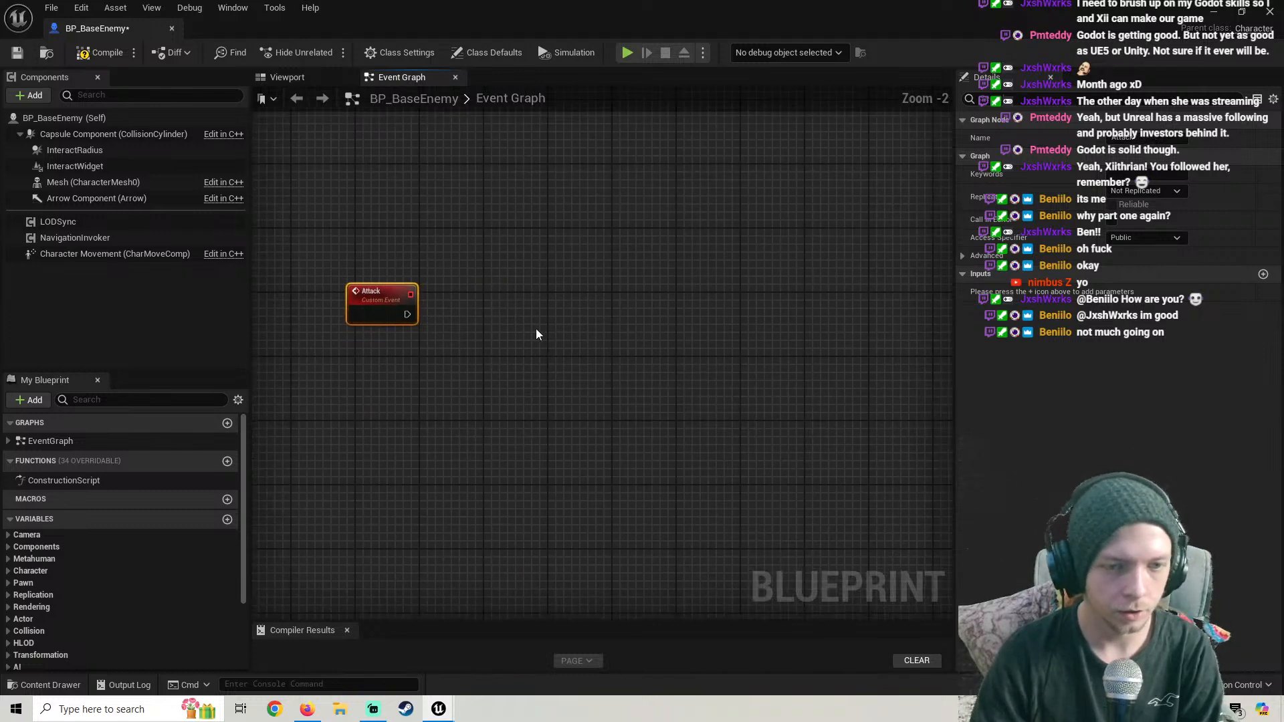
Add a Play Montage node beside the Attack event and connect the event's execution output to it
right_click(535, 328)
type("play montage")
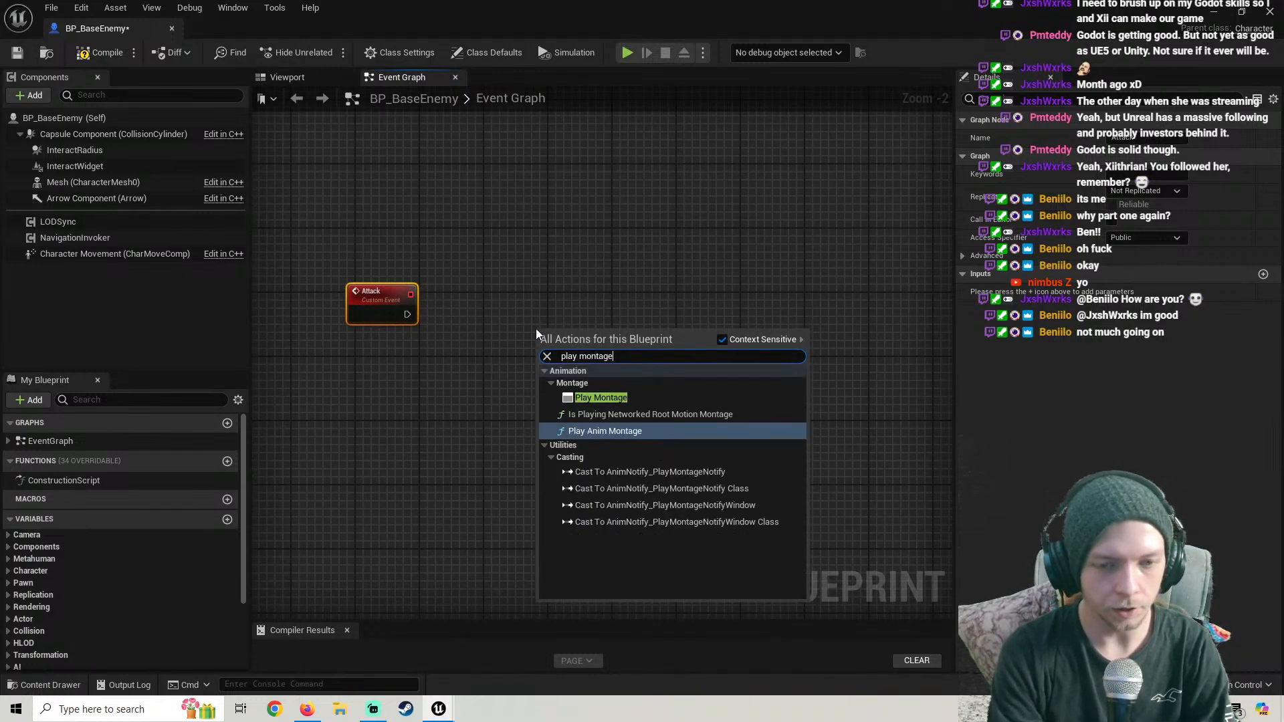
left_click(600, 397)
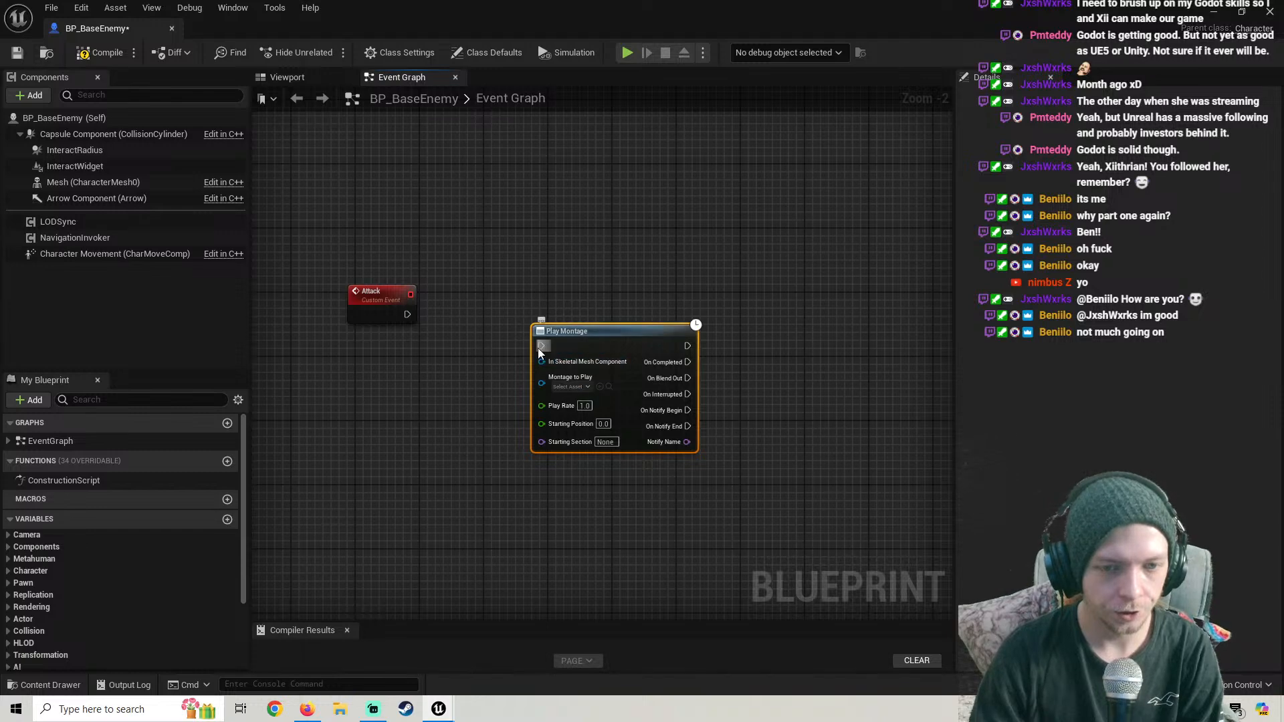
left_click_drag(627, 343, 700, 311)
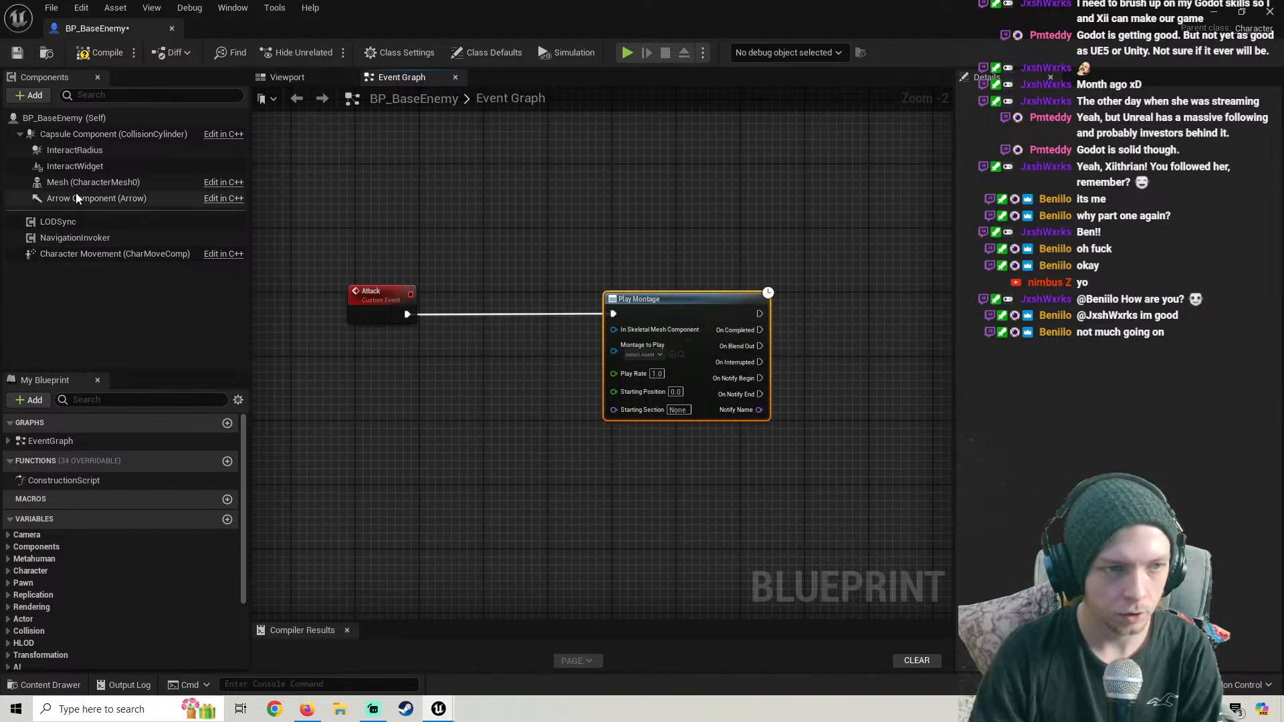
Feed the Mesh component into Play Montage's In Skeletal Mesh Component, place it above the node, and set the Play Rate to 2.0
left_click_drag(87, 182, 614, 329)
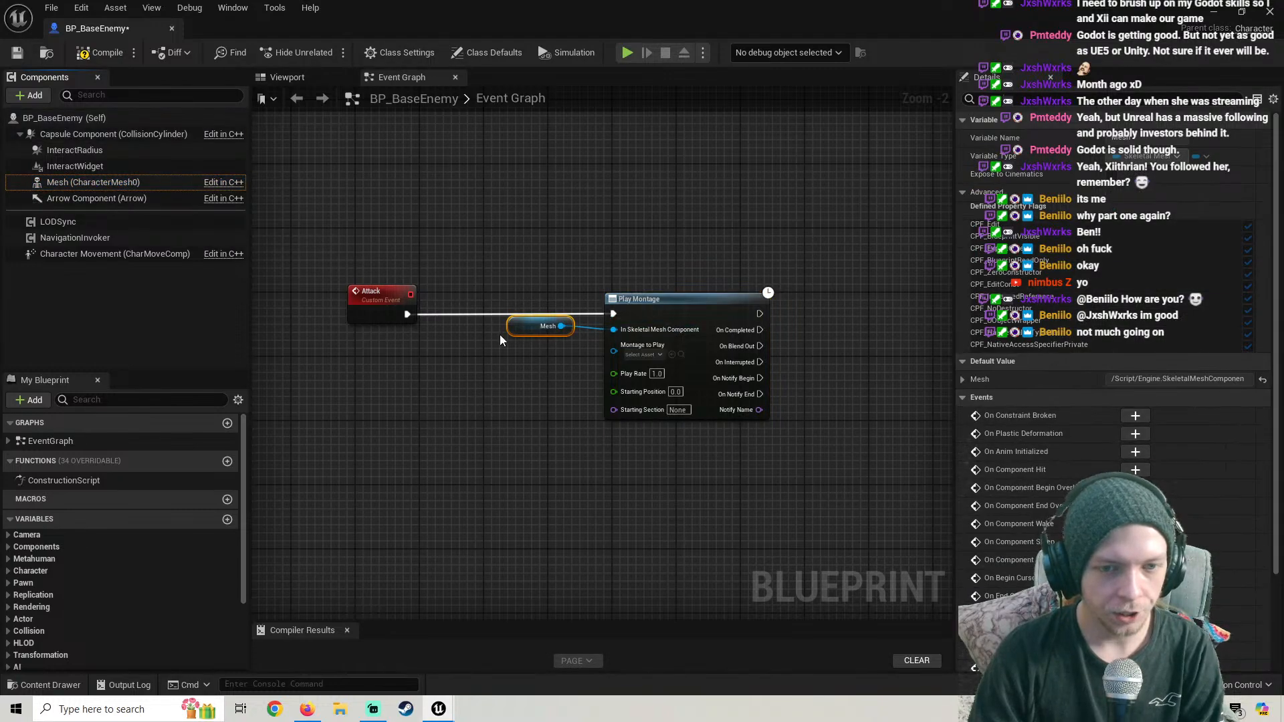
left_click_drag(520, 322, 609, 277)
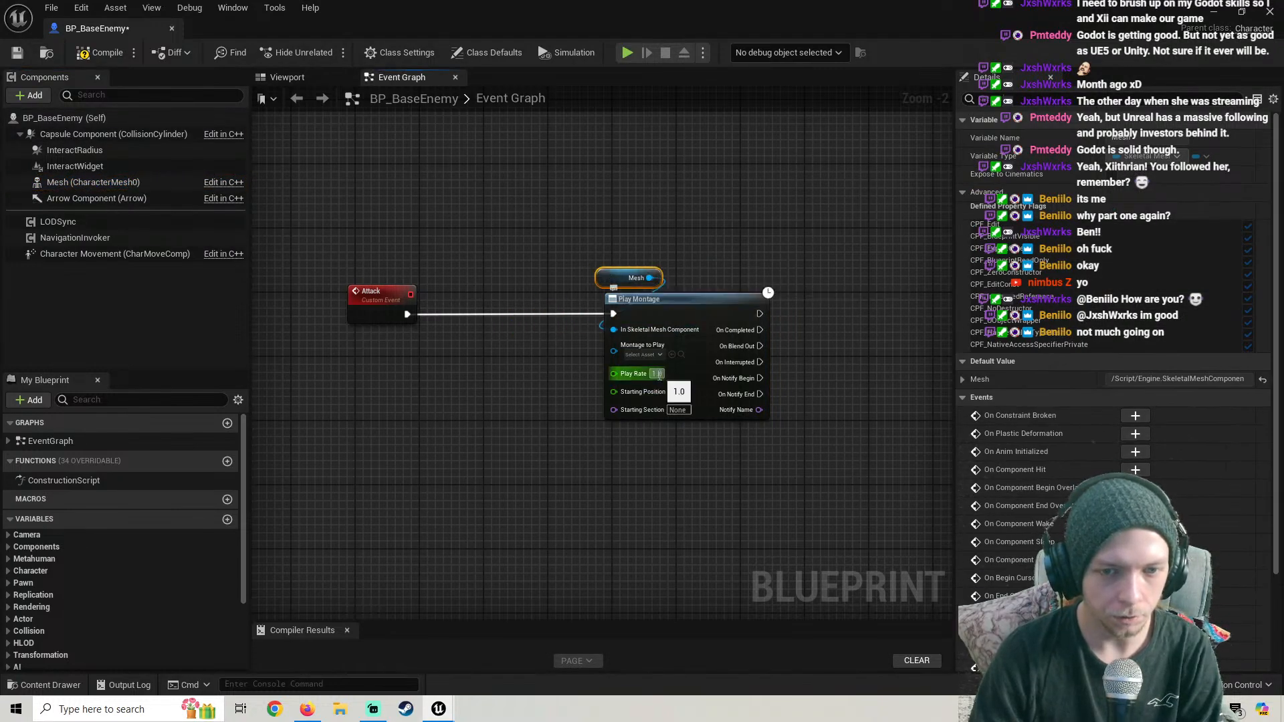
scroll(769, 398, "down", 2)
right_click_drag(769, 399, 540, 403)
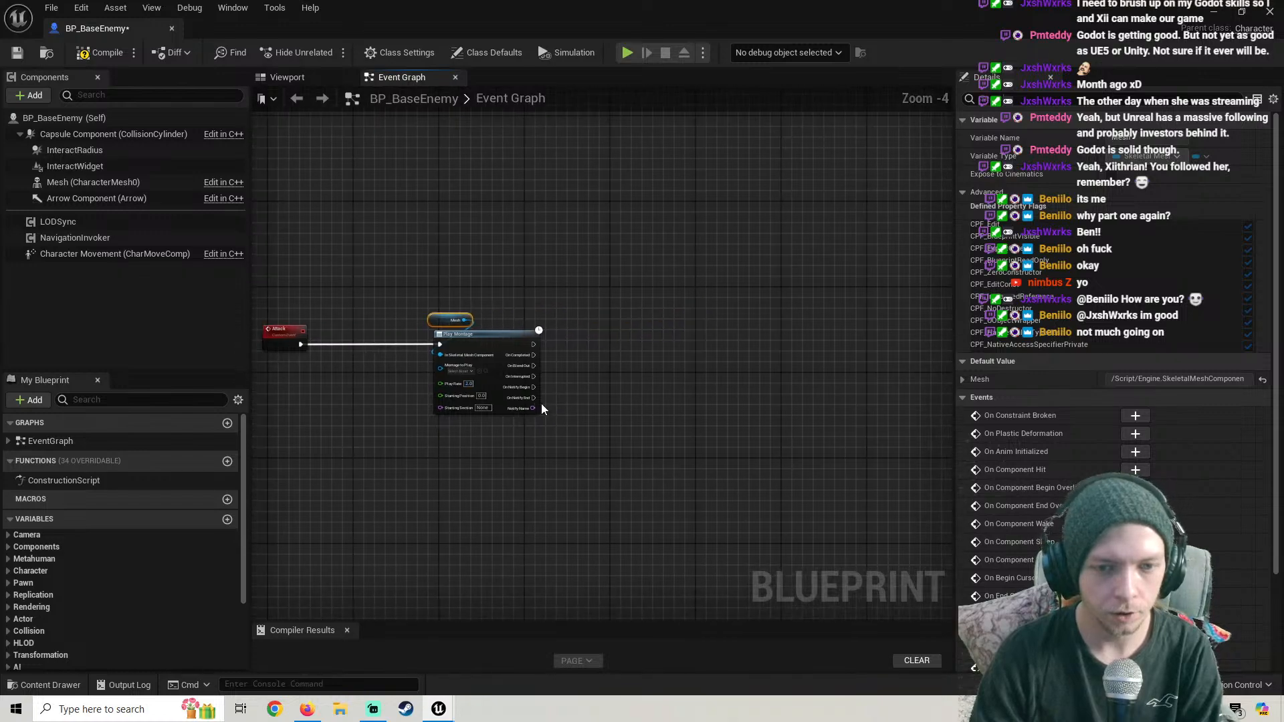
Restore the Blueprint editor to a smaller window above the content browser and open the mutant_monster_2 animation folder
left_click(1240, 11)
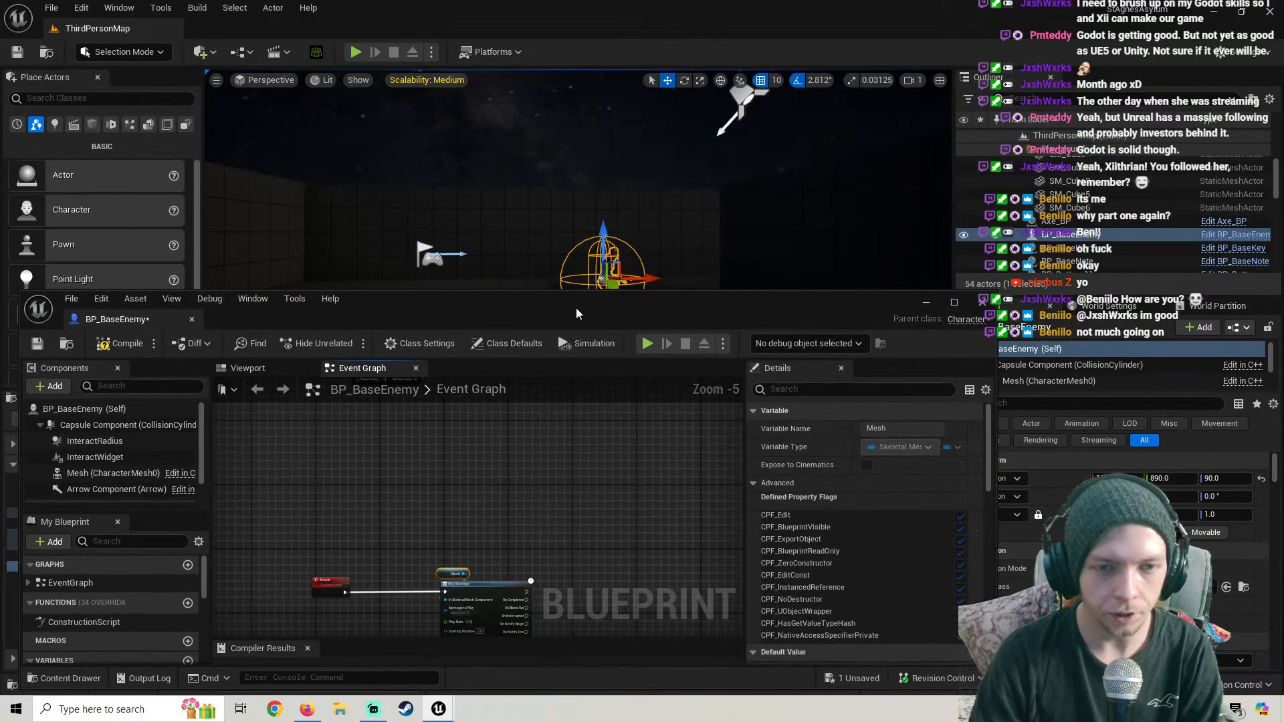
left_click_drag(576, 308, 671, 123)
scroll(102, 622, "up", 3)
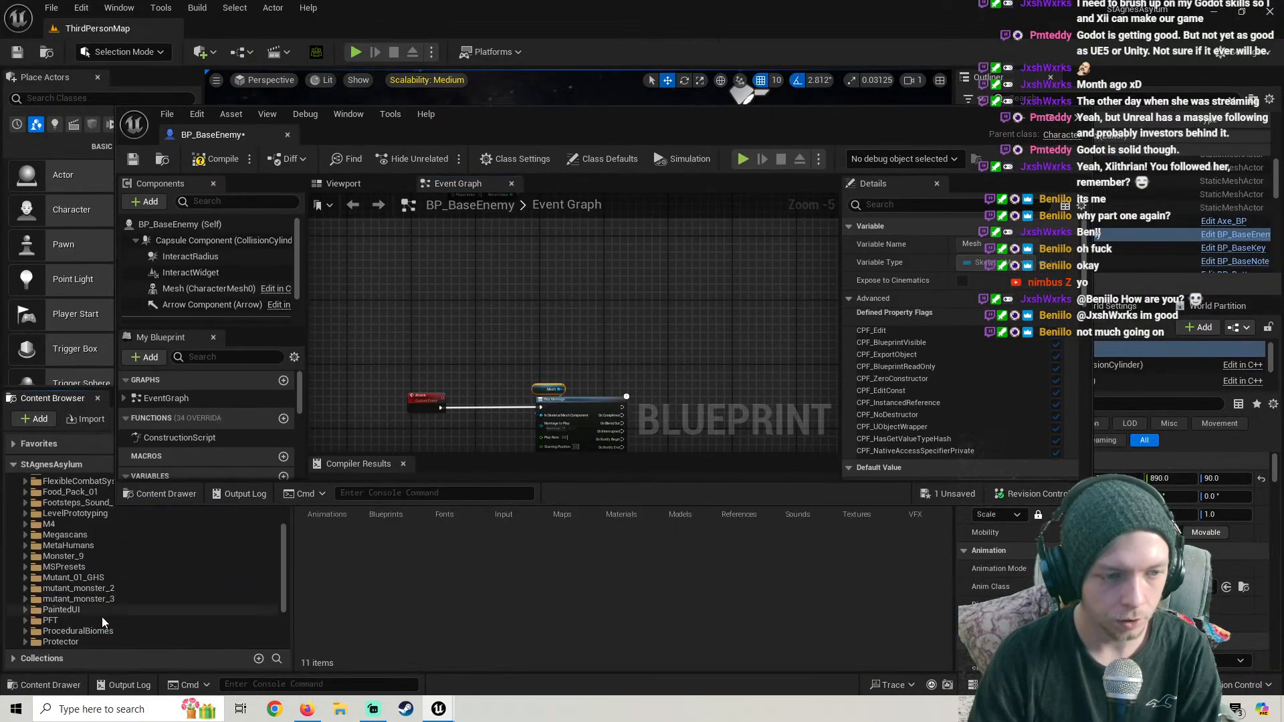
left_click(100, 588)
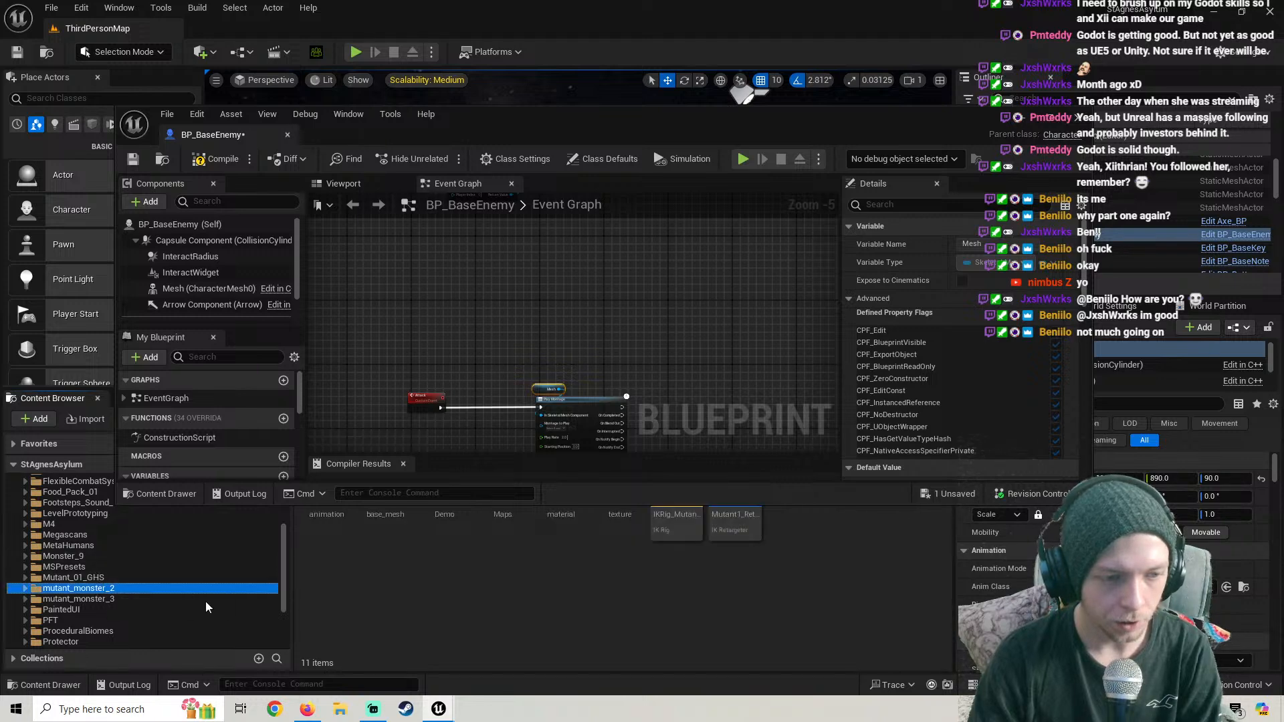
double_click(338, 535)
Move the Blueprint window clear of the animation assets, and compile and save BP_BaseEnemy
left_click_drag(696, 127, 679, 89)
left_click(197, 120)
left_click(115, 120)
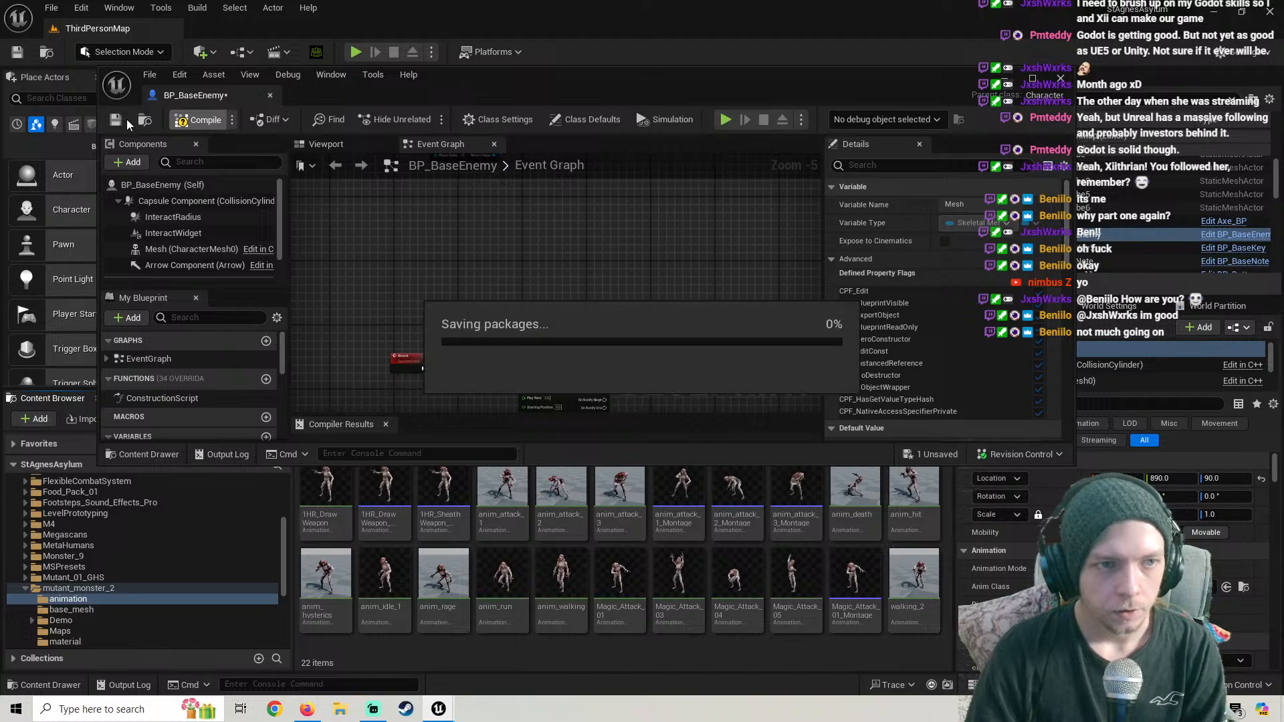
Assign anim_attack_3_Montage as Play Montage's Montage to Play, maximize the Blueprint editor, and compile and save
scroll(590, 303, "up", 3)
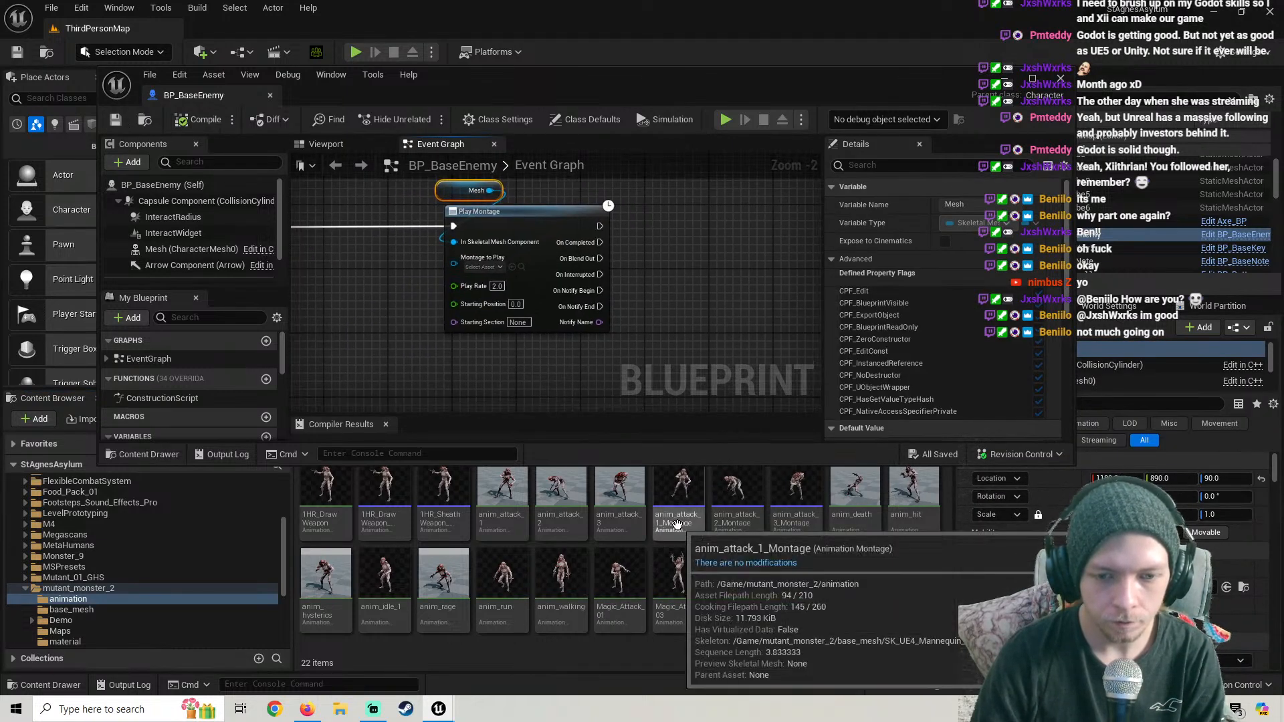
left_click(796, 499)
left_click(513, 268)
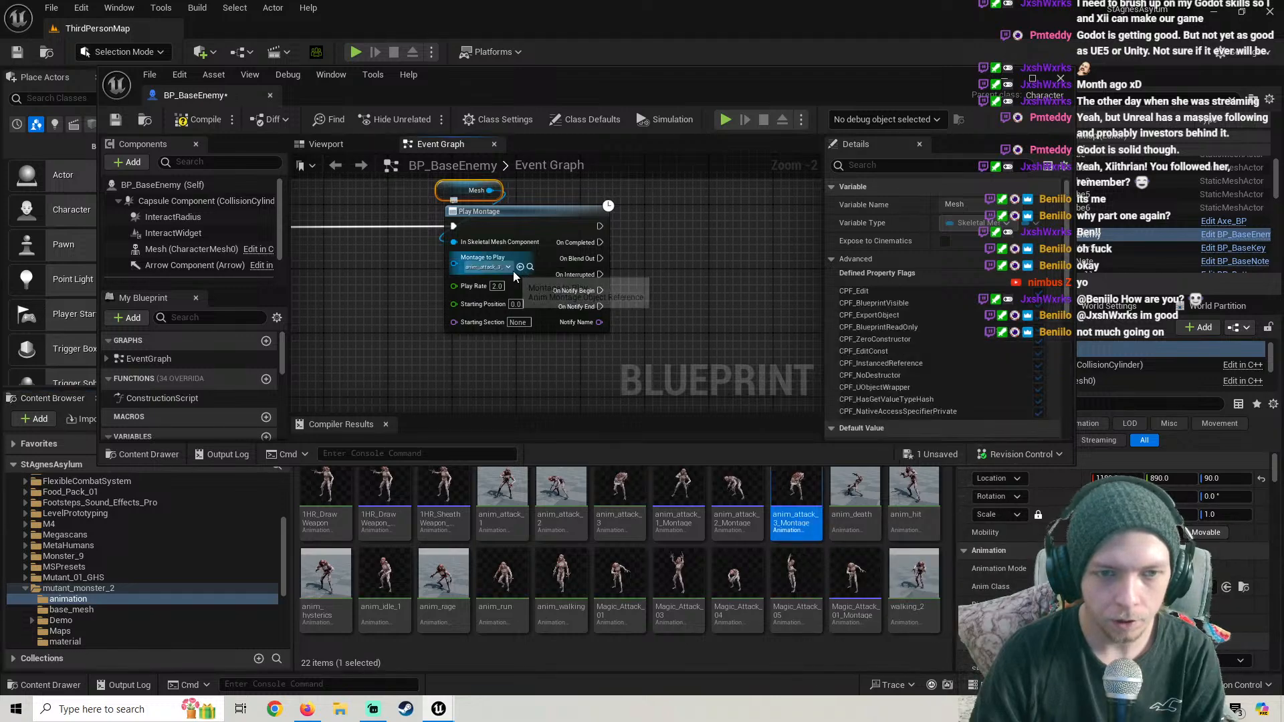
left_click(1033, 78)
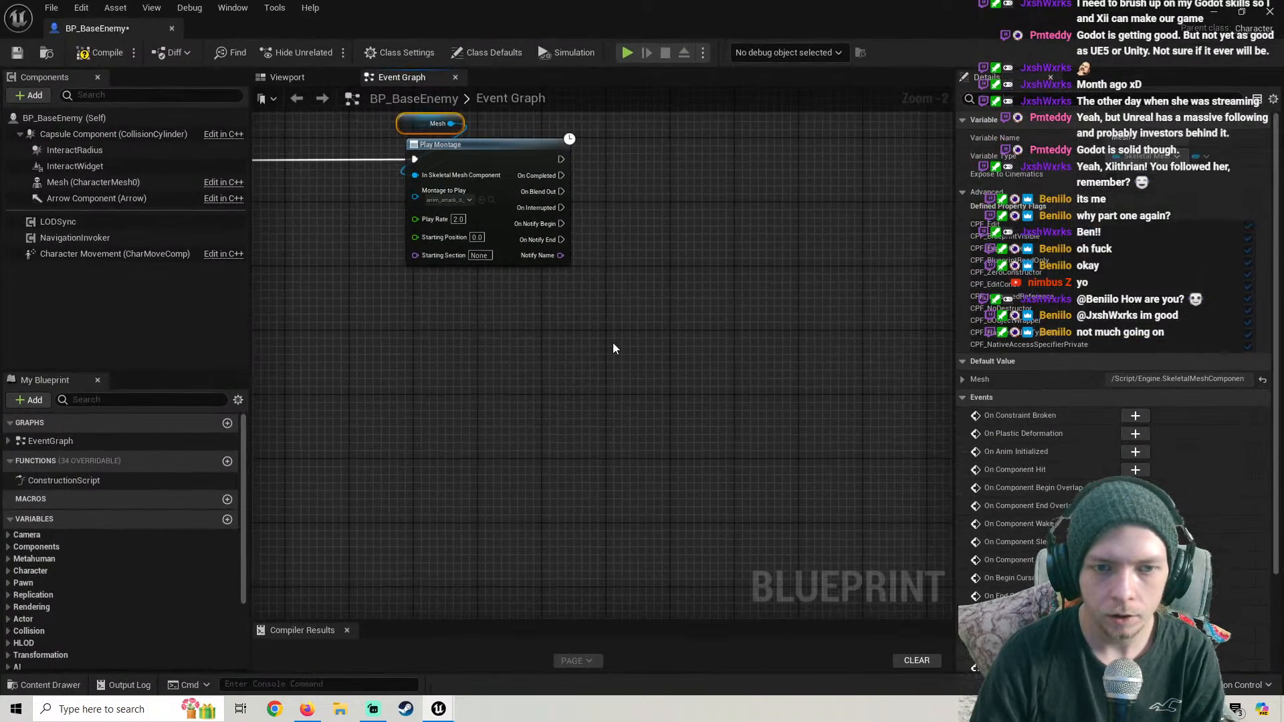
left_click(94, 52)
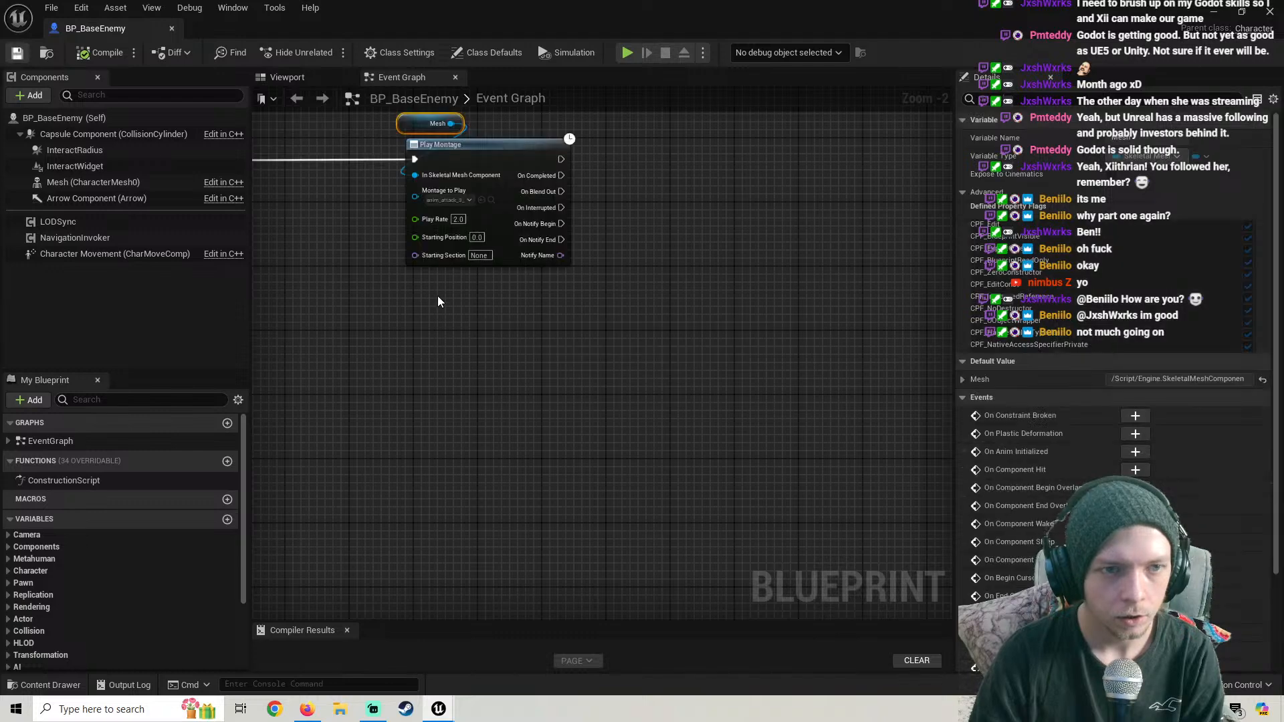
Create a Blueprint variable named AttackPercentage with the type Float
scroll(437, 296, "up", 1)
scroll(609, 358, "down", 1)
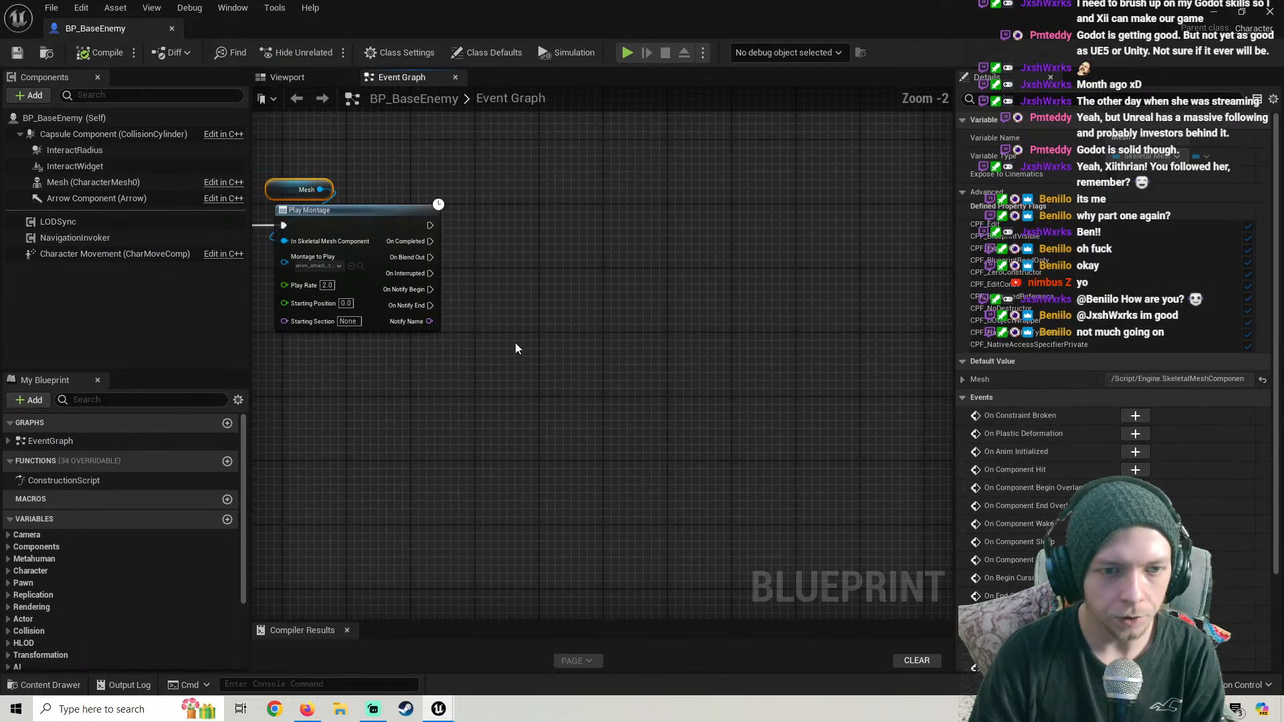
scroll(81, 589, "down", 2)
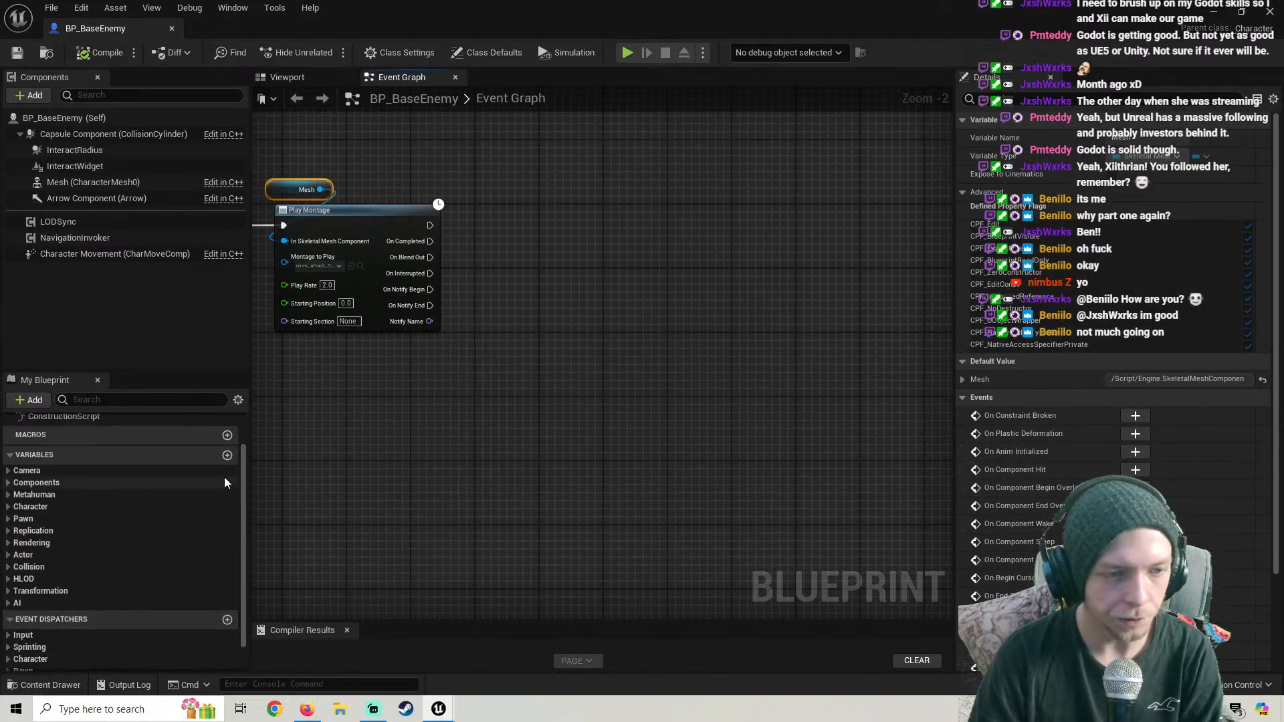
left_click(227, 456)
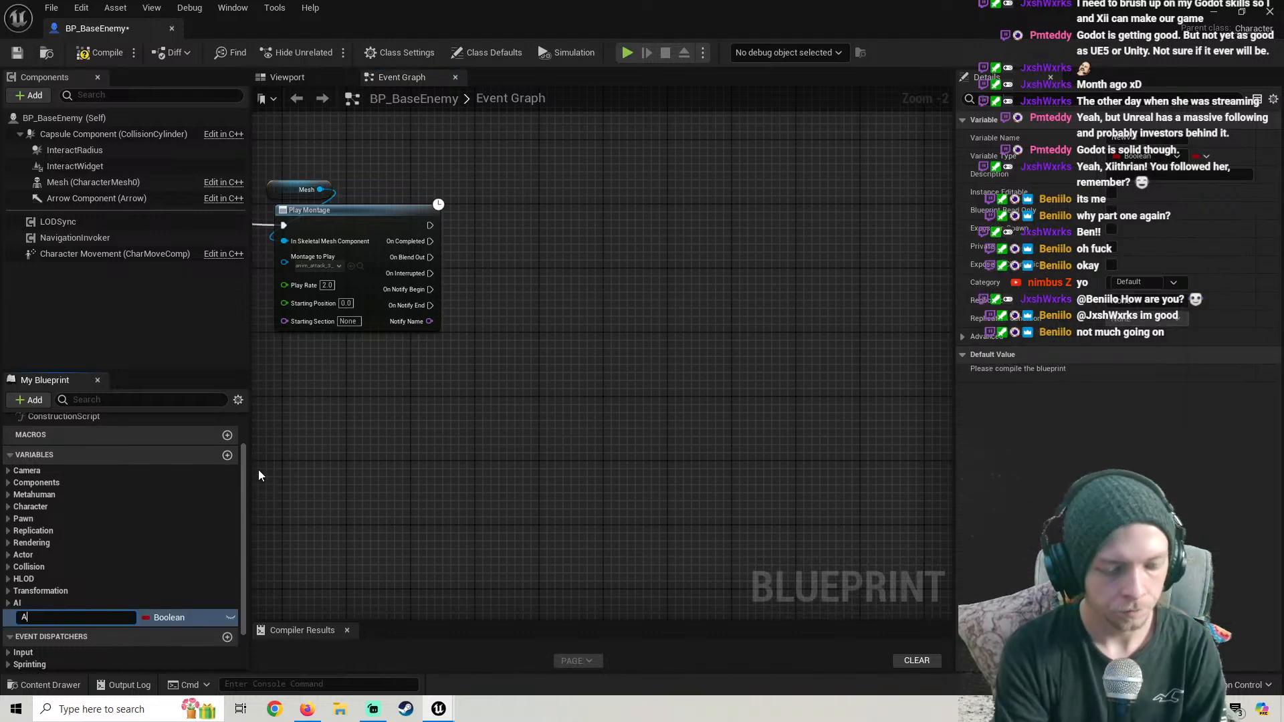
type("Attac")
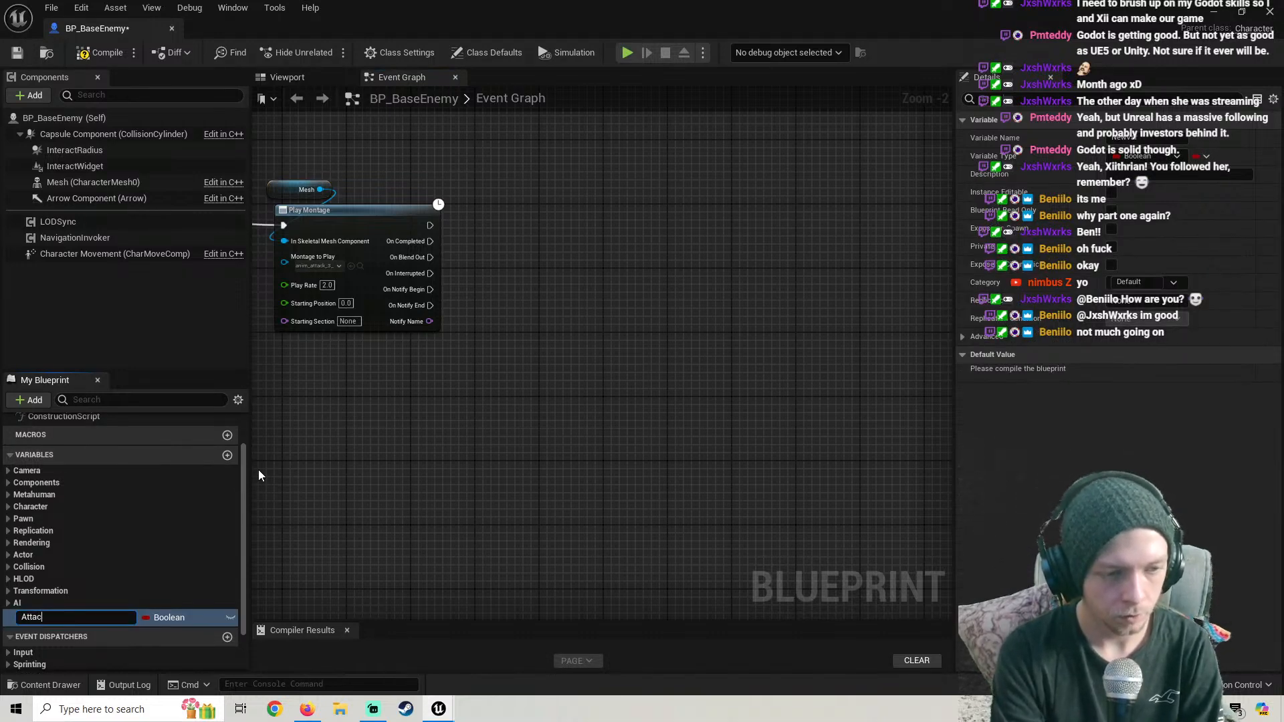
type("kPercen")
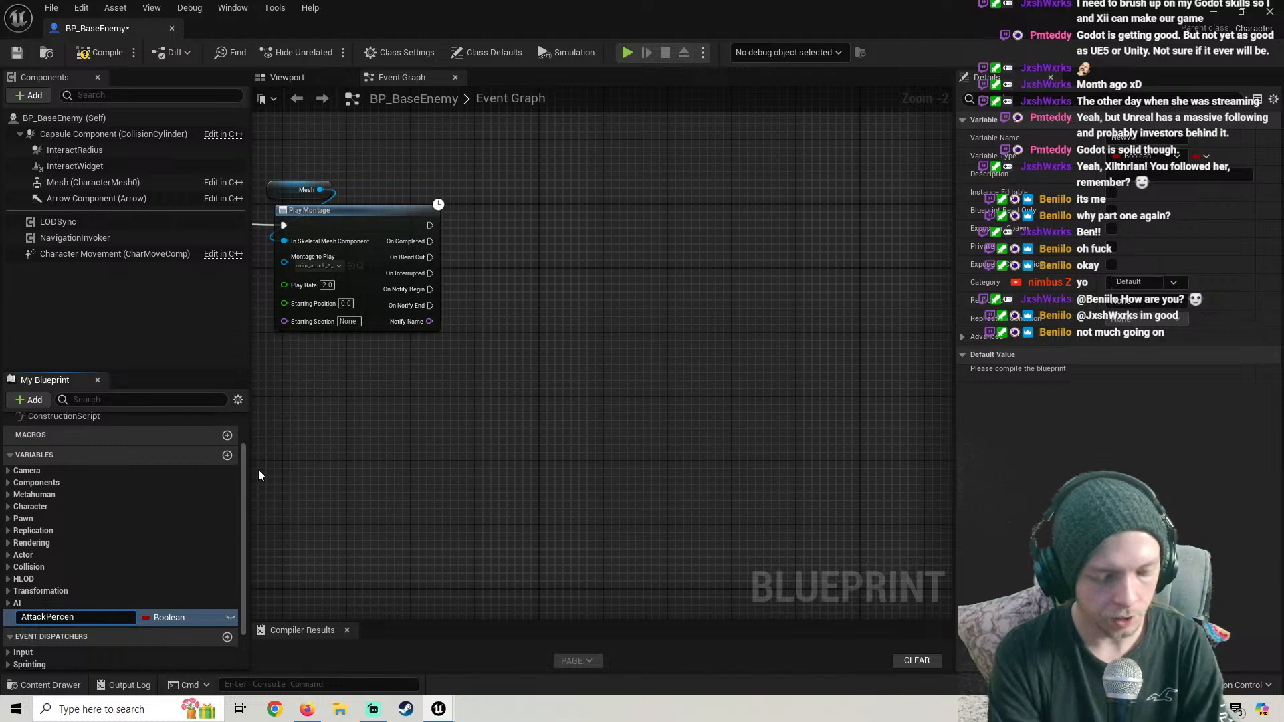
type("tage")
key("Return")
left_click(182, 618)
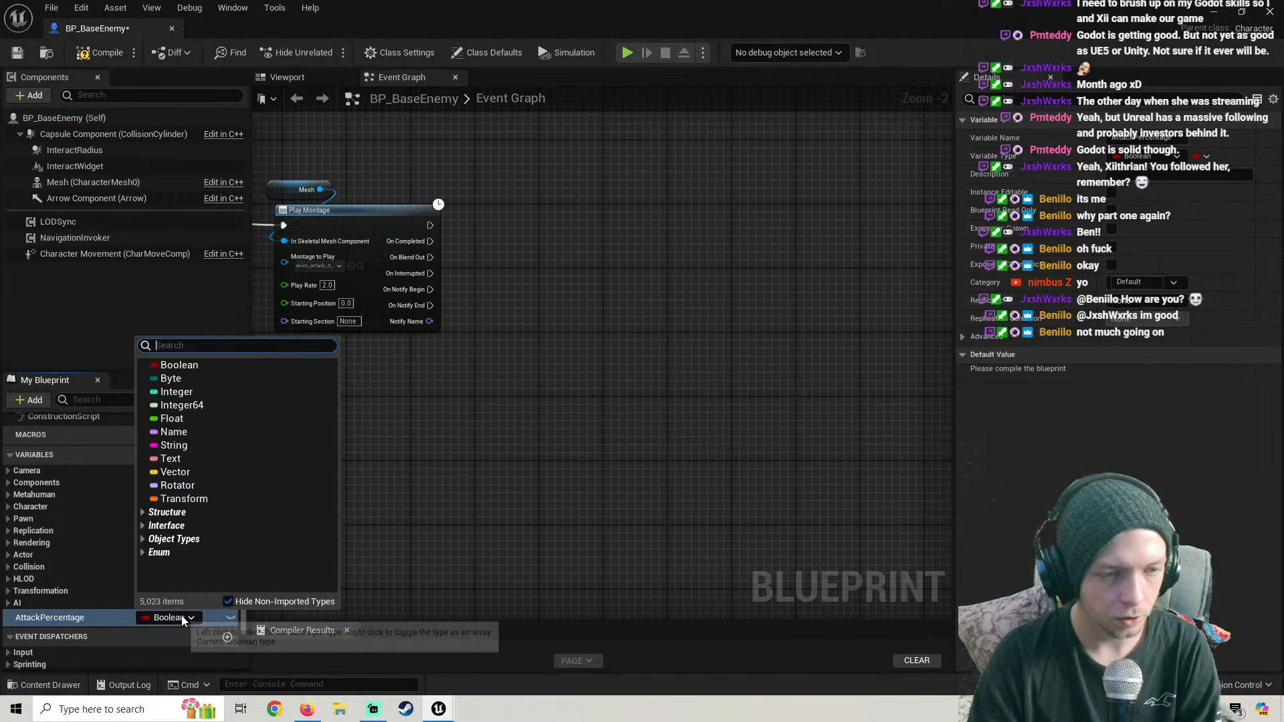
left_click(174, 419)
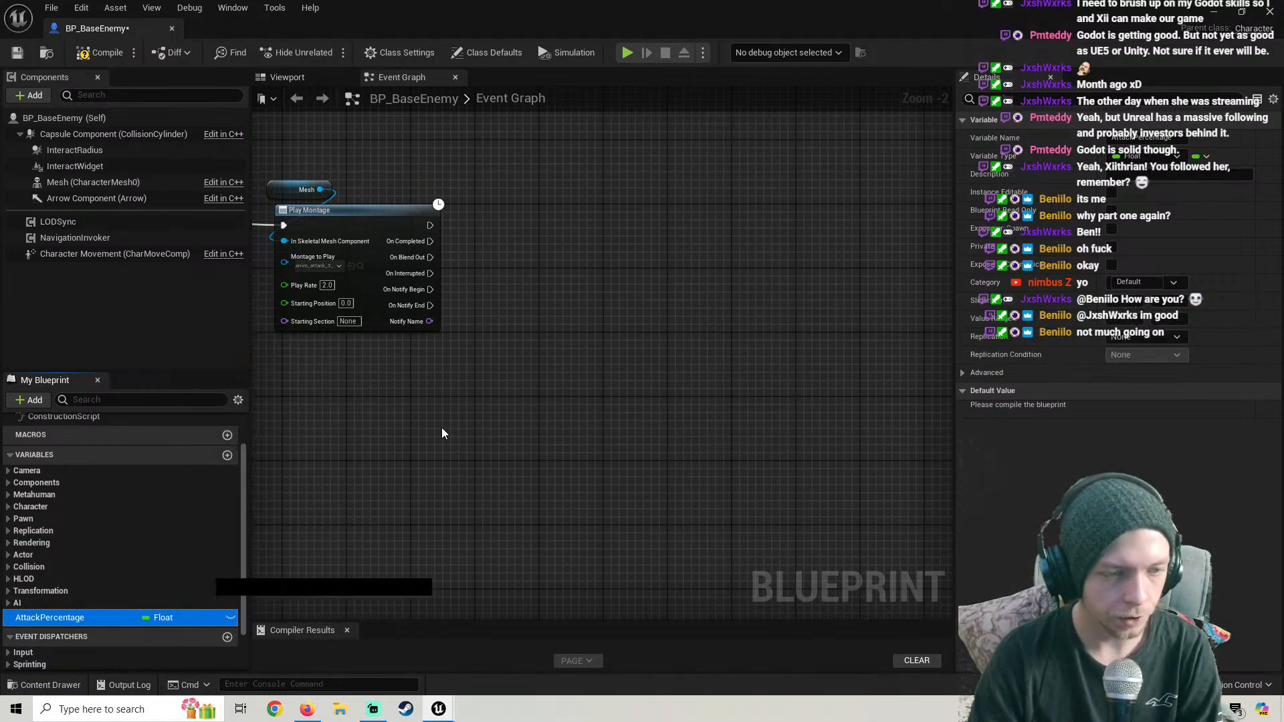
Place a Set AttackPercentage node to the right of Play Montage and connect On Notify Begin to it, aligning the wire
left_click_drag(441, 433, 588, 325)
left_click(615, 352)
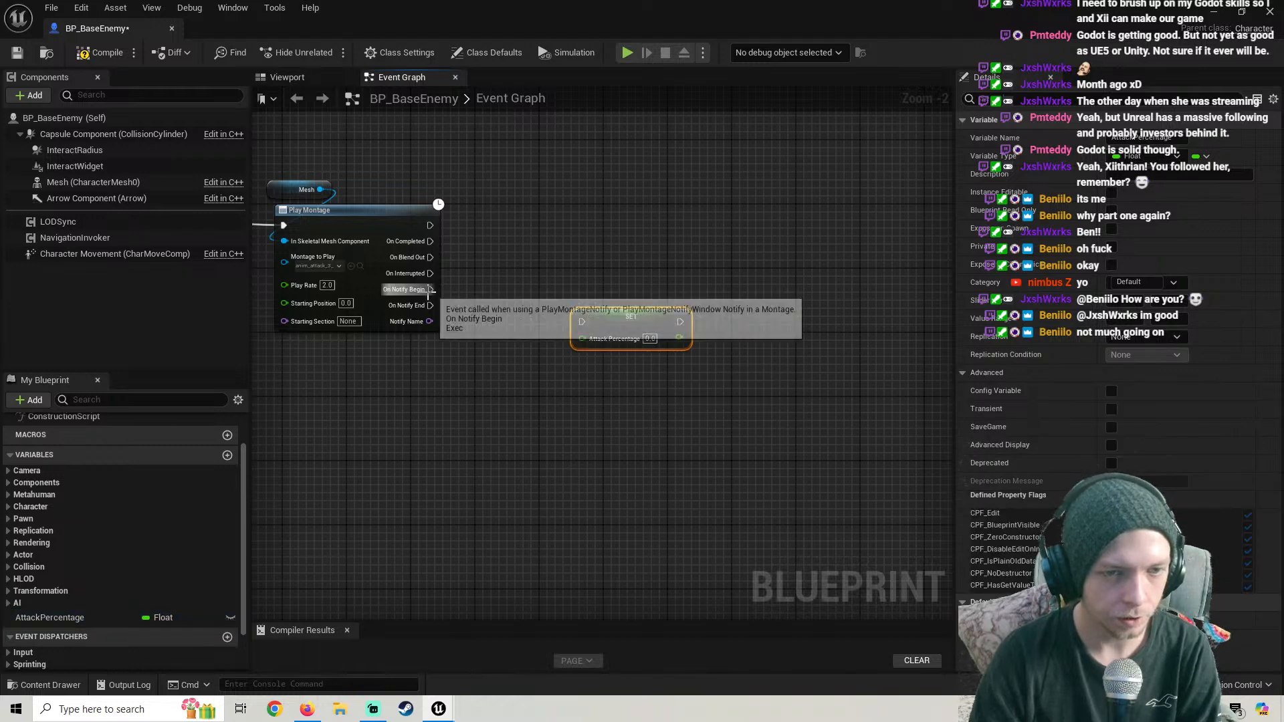
left_click_drag(430, 289, 729, 319)
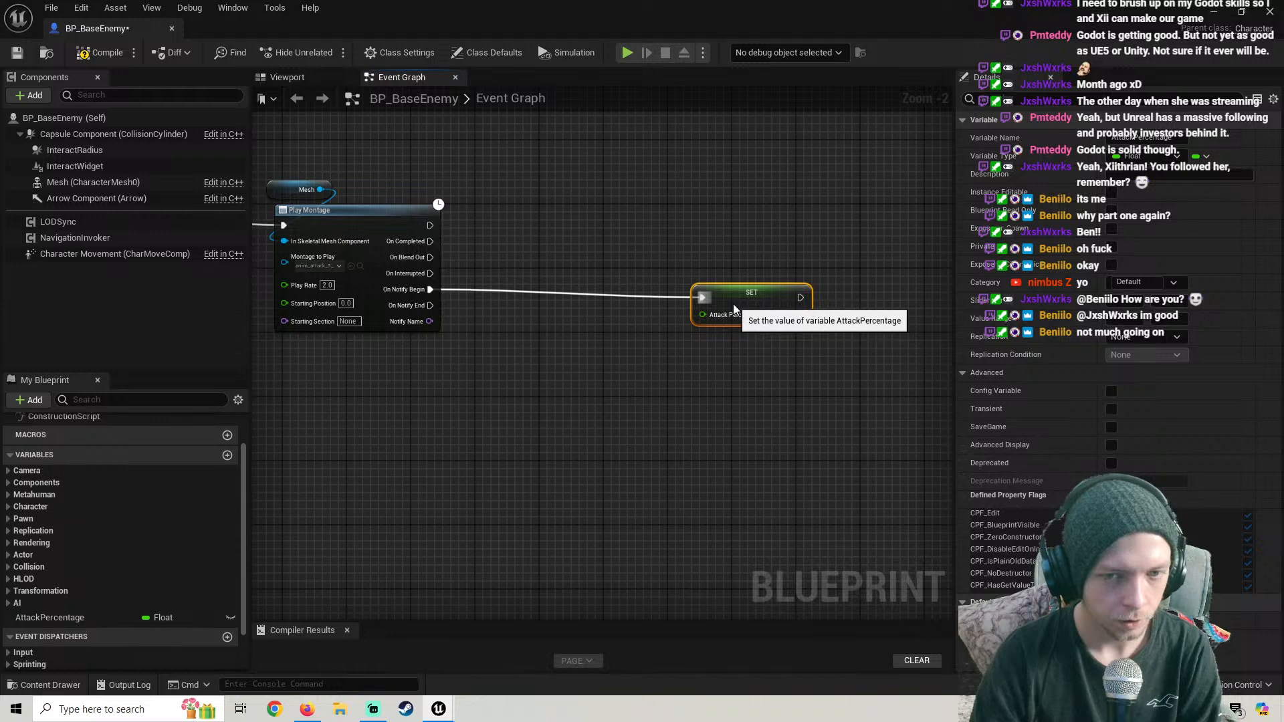
left_click_drag(733, 305, 725, 297)
Feed the Attack Percentage input from a new Random Float in Range node with a Max of 100
right_click(523, 404)
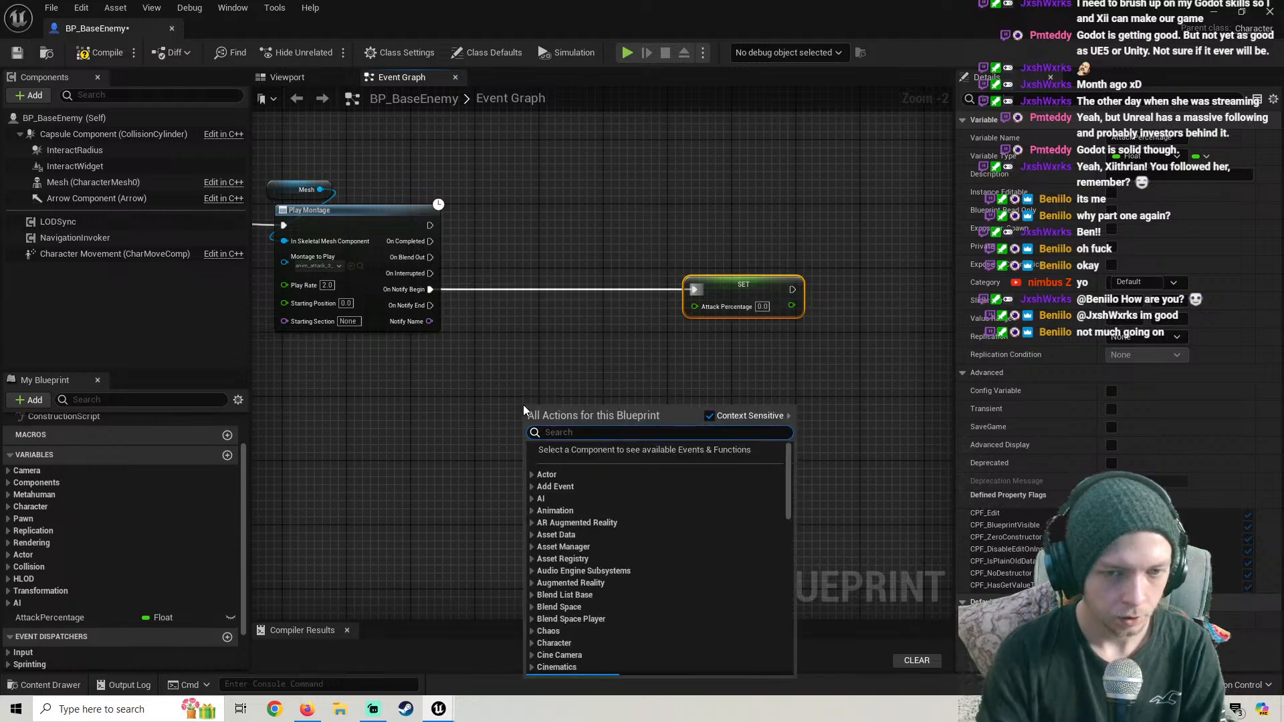
left_click(721, 322)
left_click_drag(613, 365, 600, 375)
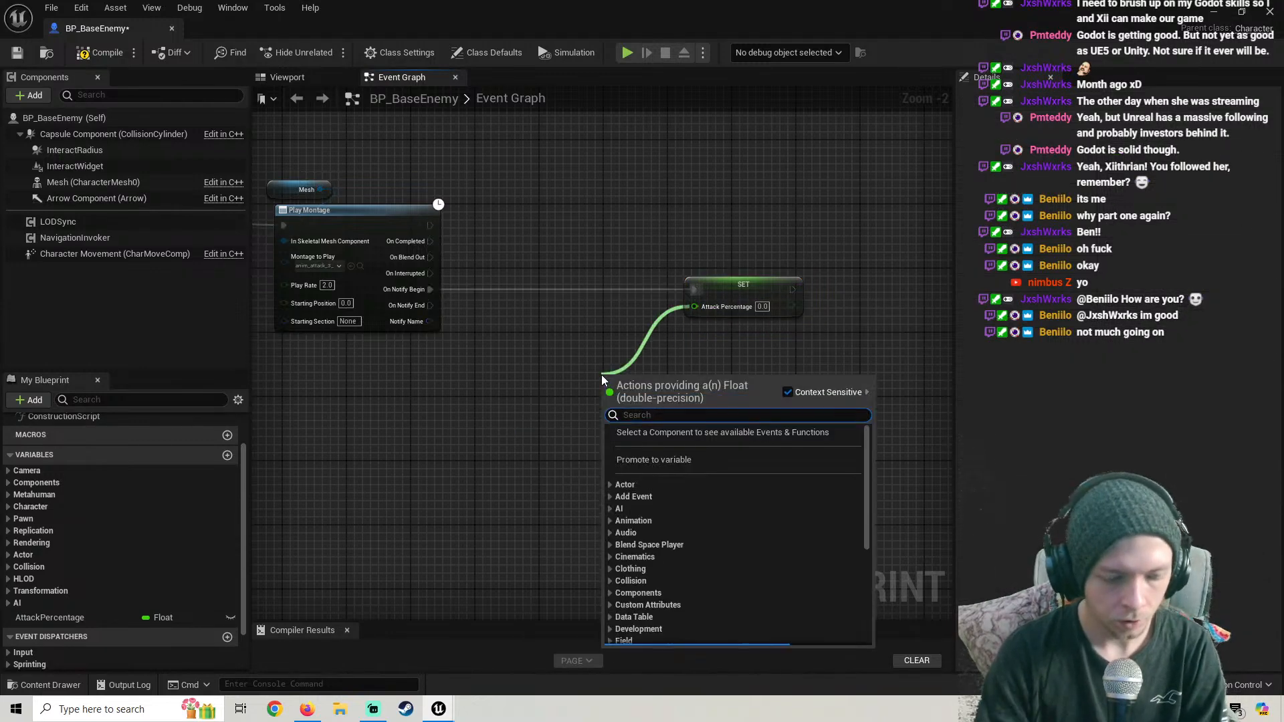
type("random")
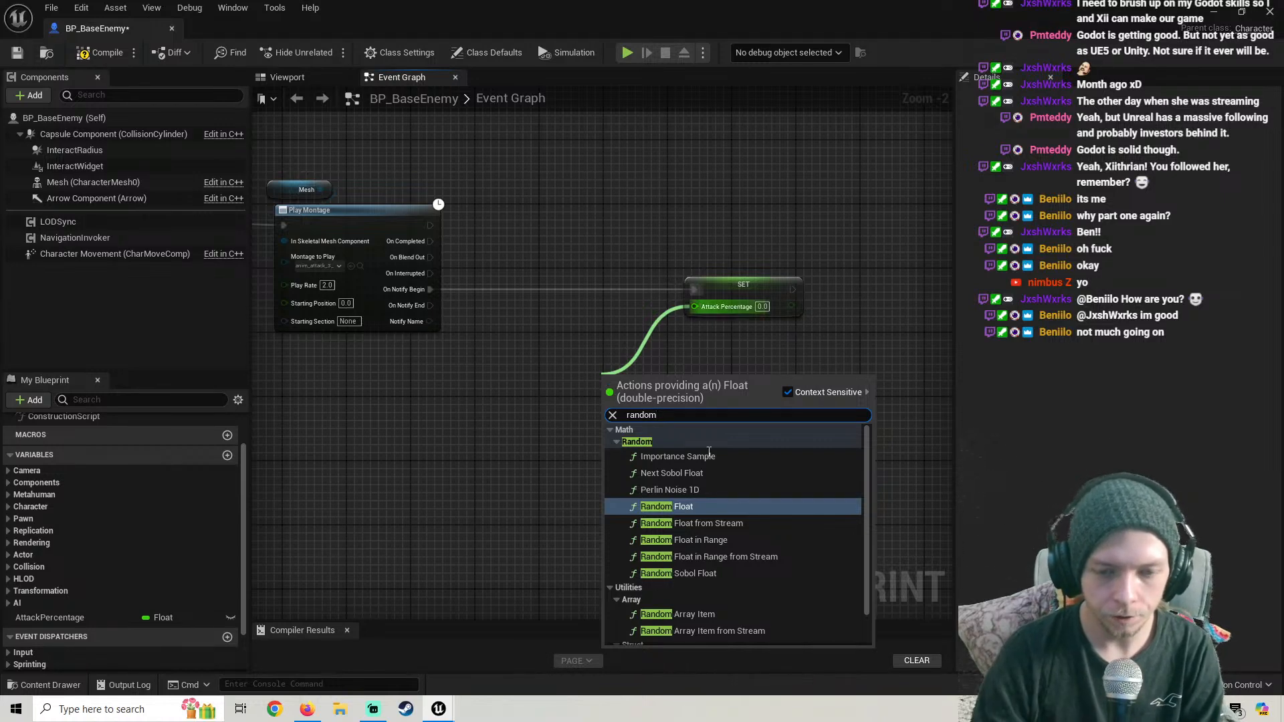
key("Down")
key("Down")
key("Return")
left_click_drag(611, 365, 603, 357)
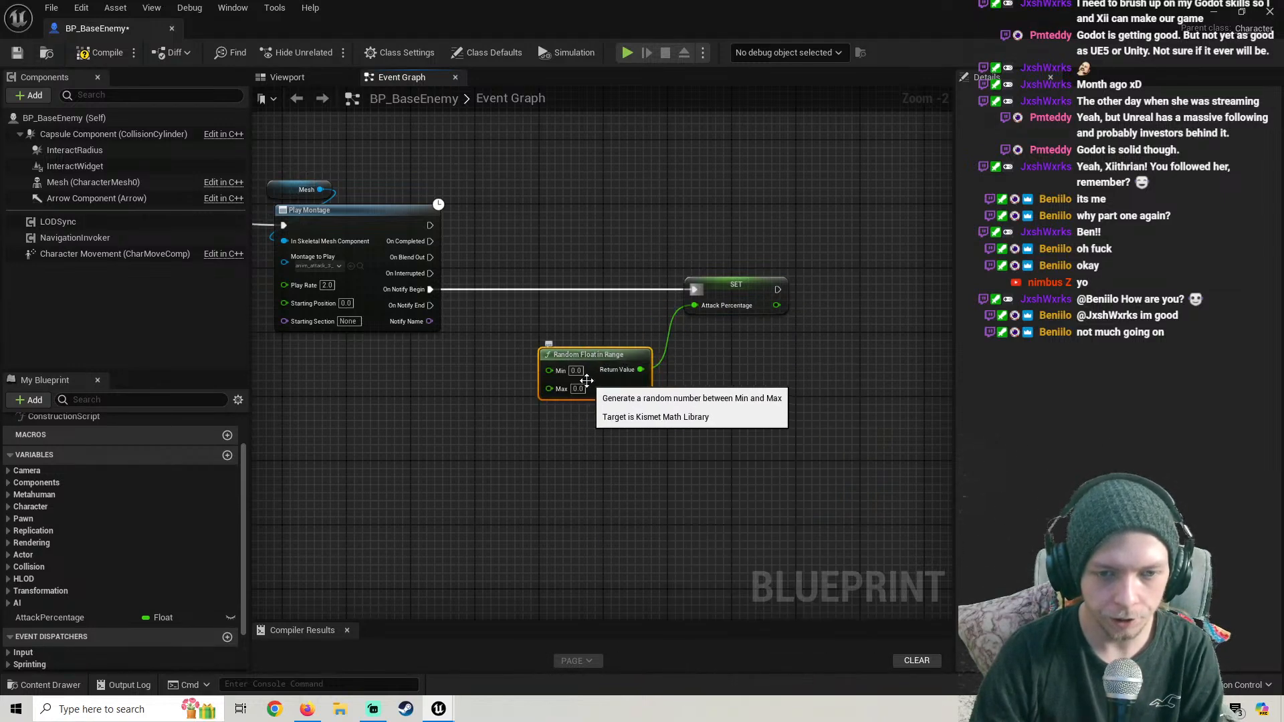
left_click(578, 389)
type("100")
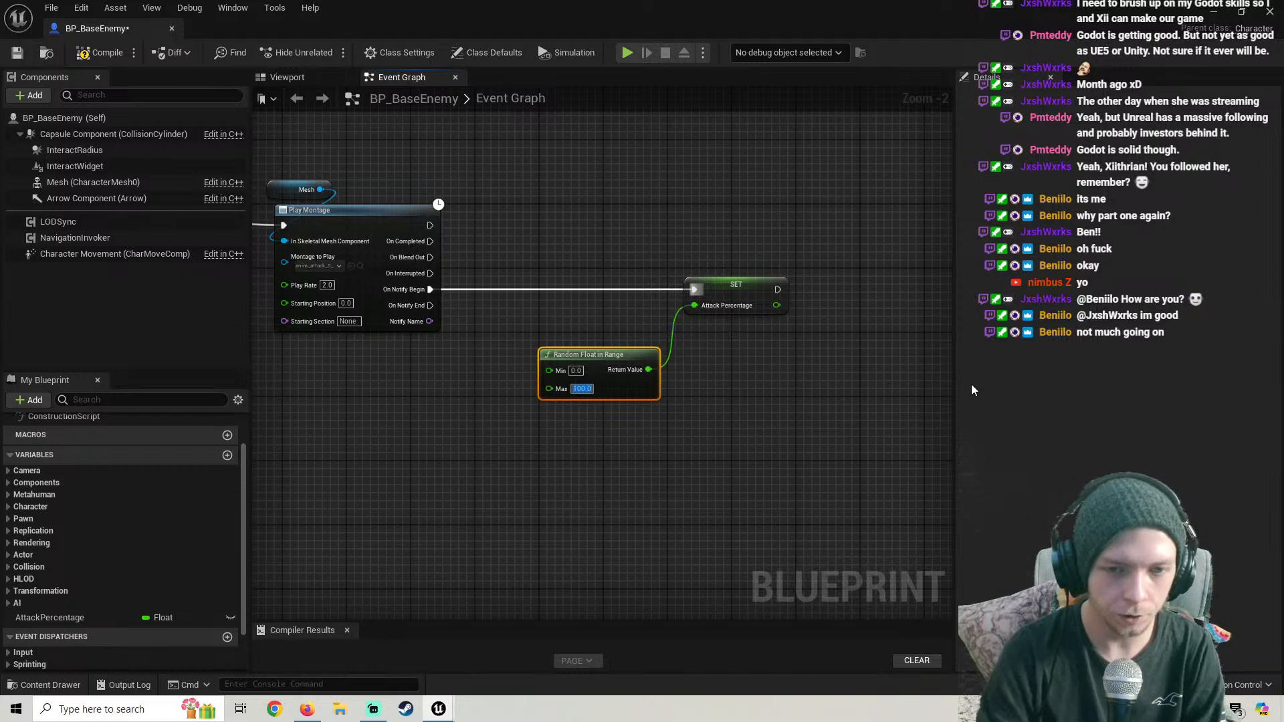
Add a Less comparison on the Set node's AttackPercentage output and set its second value to 25
right_click_drag(769, 379, 598, 333)
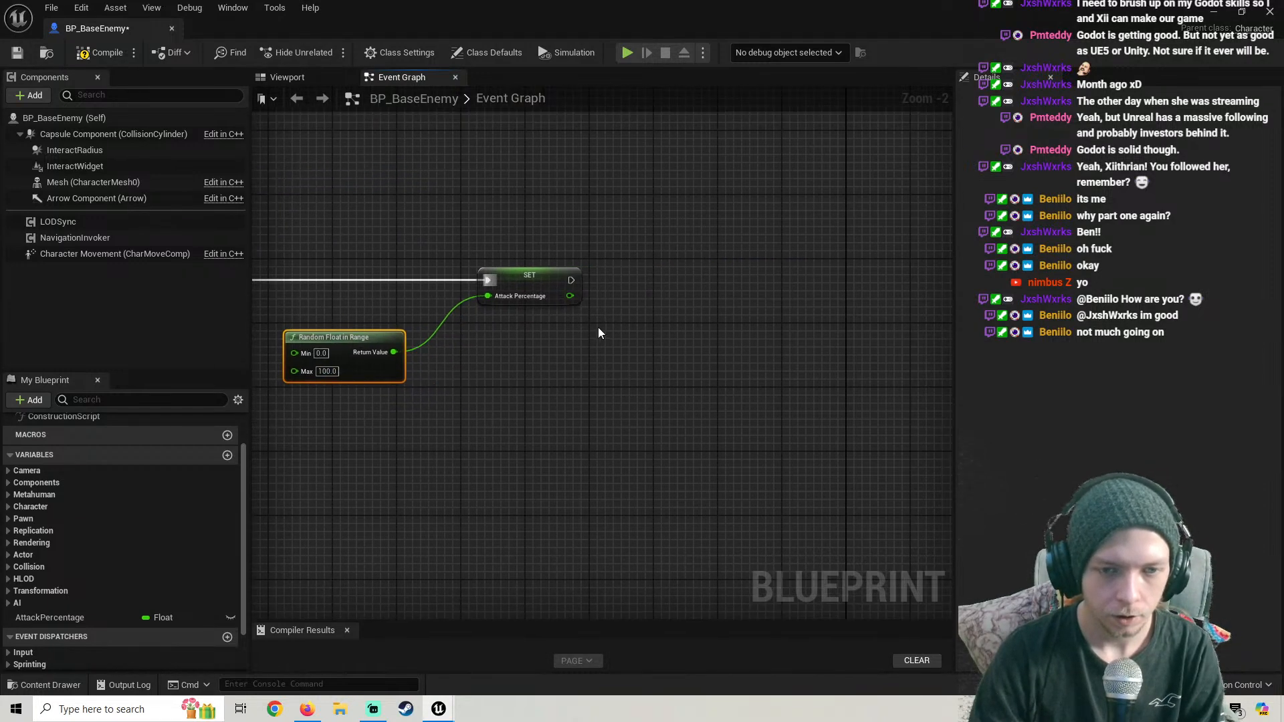
left_click_drag(569, 296, 633, 339)
type("<")
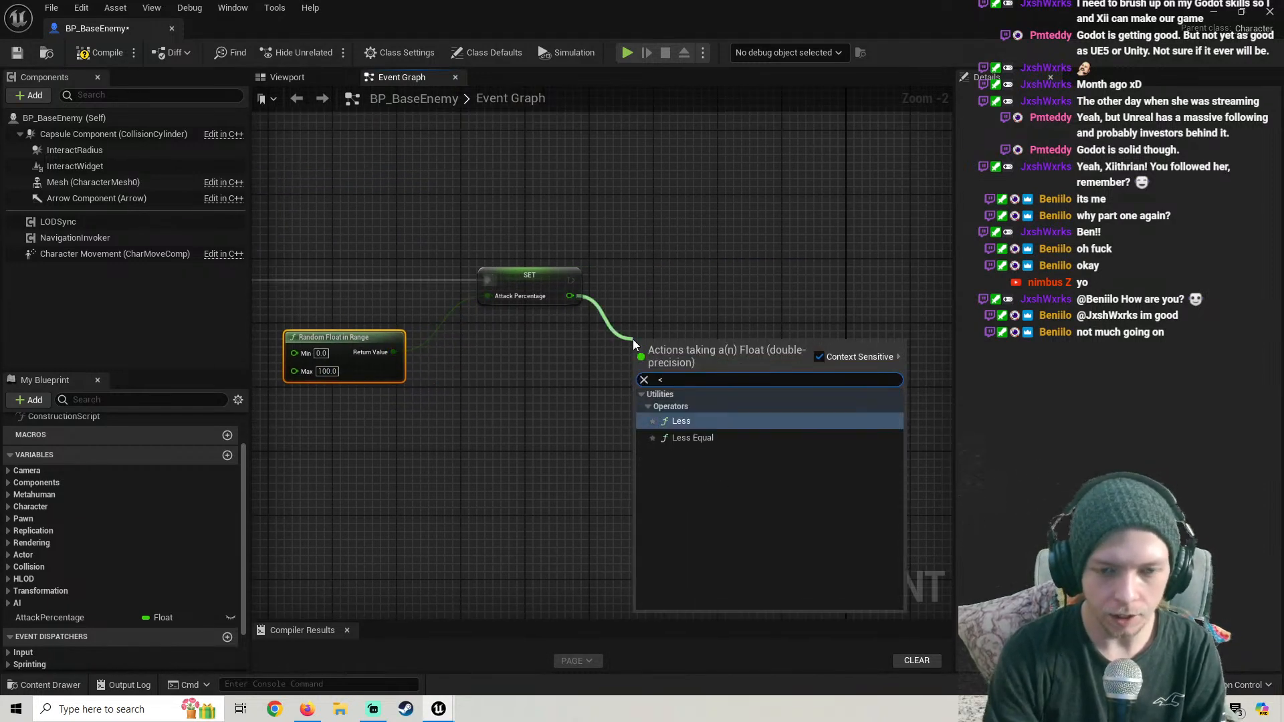
key("Return")
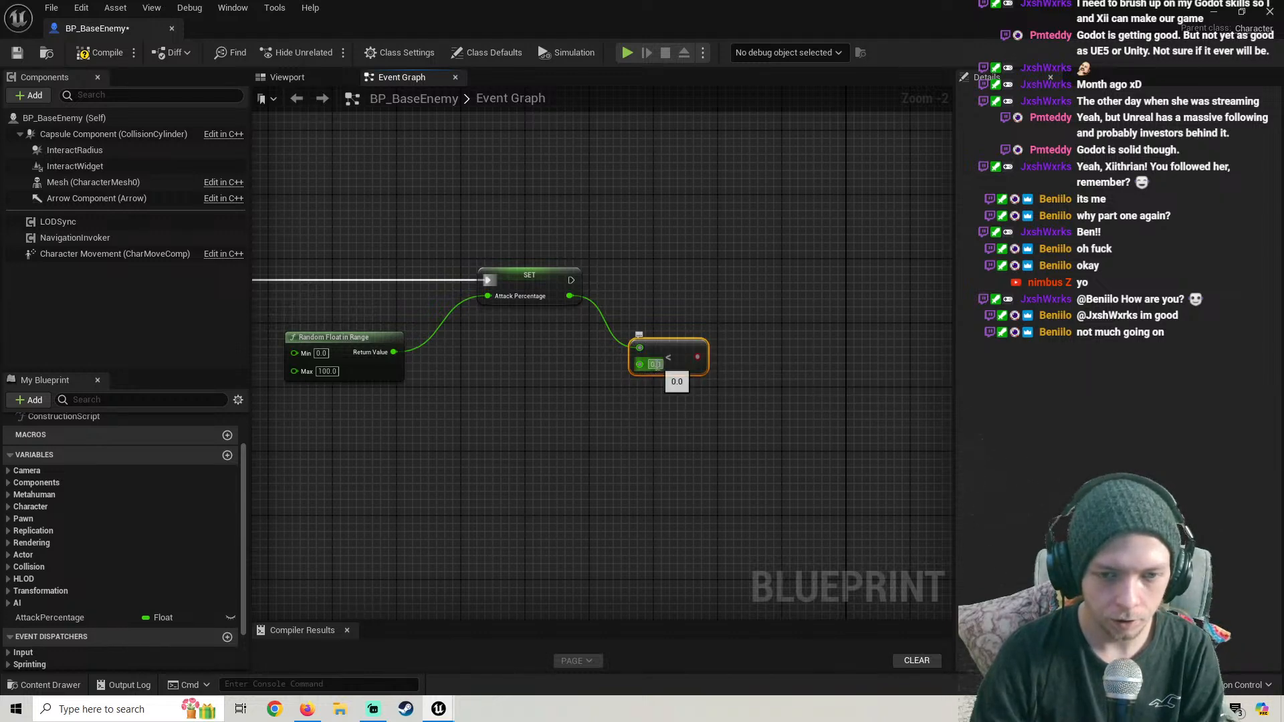
left_click(655, 365)
right_click_drag(818, 330, 781, 333)
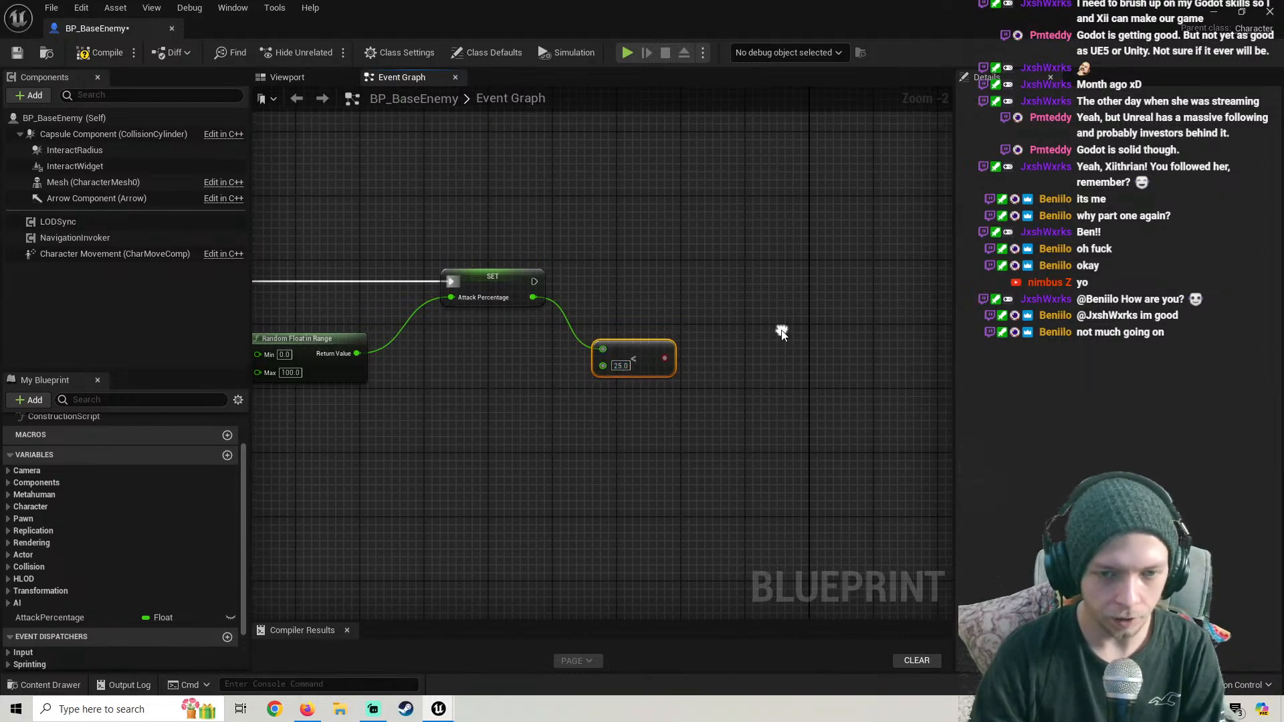
Add a Branch node after Set AttackPercentage, connecting its execution input to the Set node and its Condition to the Less comparison
left_click(730, 289)
scroll(699, 348, "down", 3)
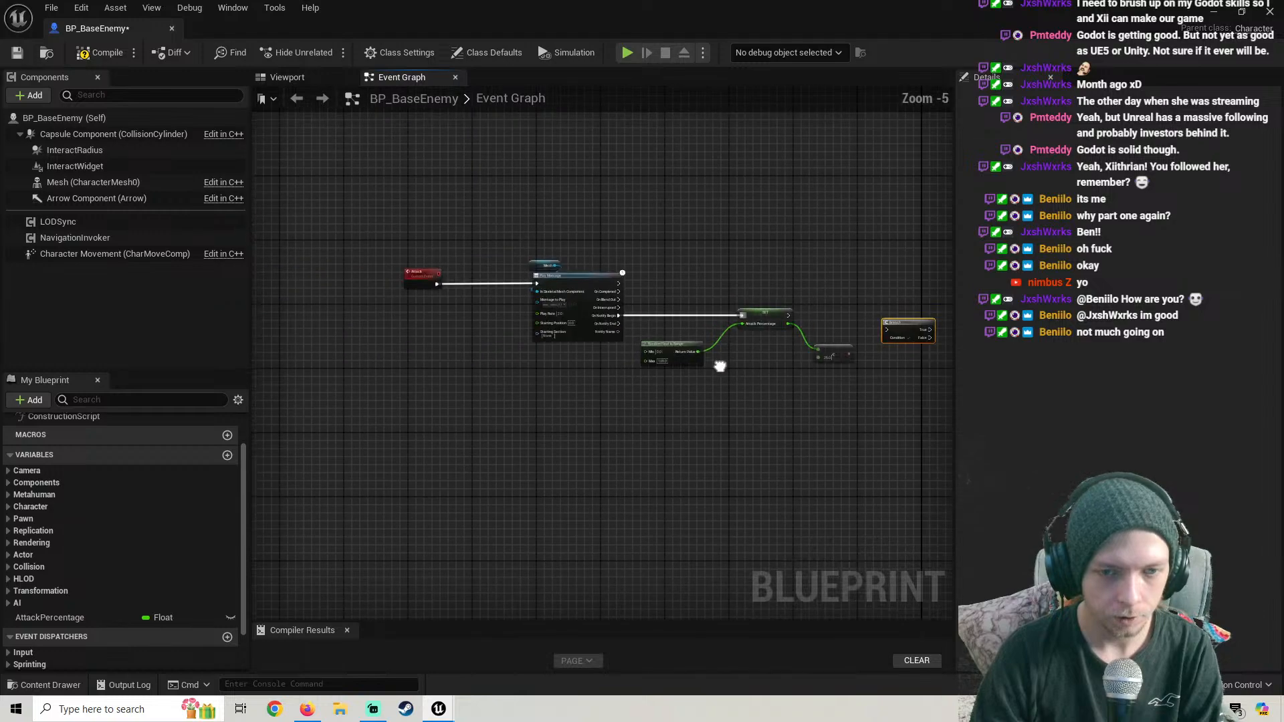
right_click_drag(720, 364, 586, 379)
scroll(593, 387, "up", 3)
left_click_drag(597, 346, 701, 258)
scroll(408, 388, "down", 1)
right_click_drag(407, 387, 560, 376)
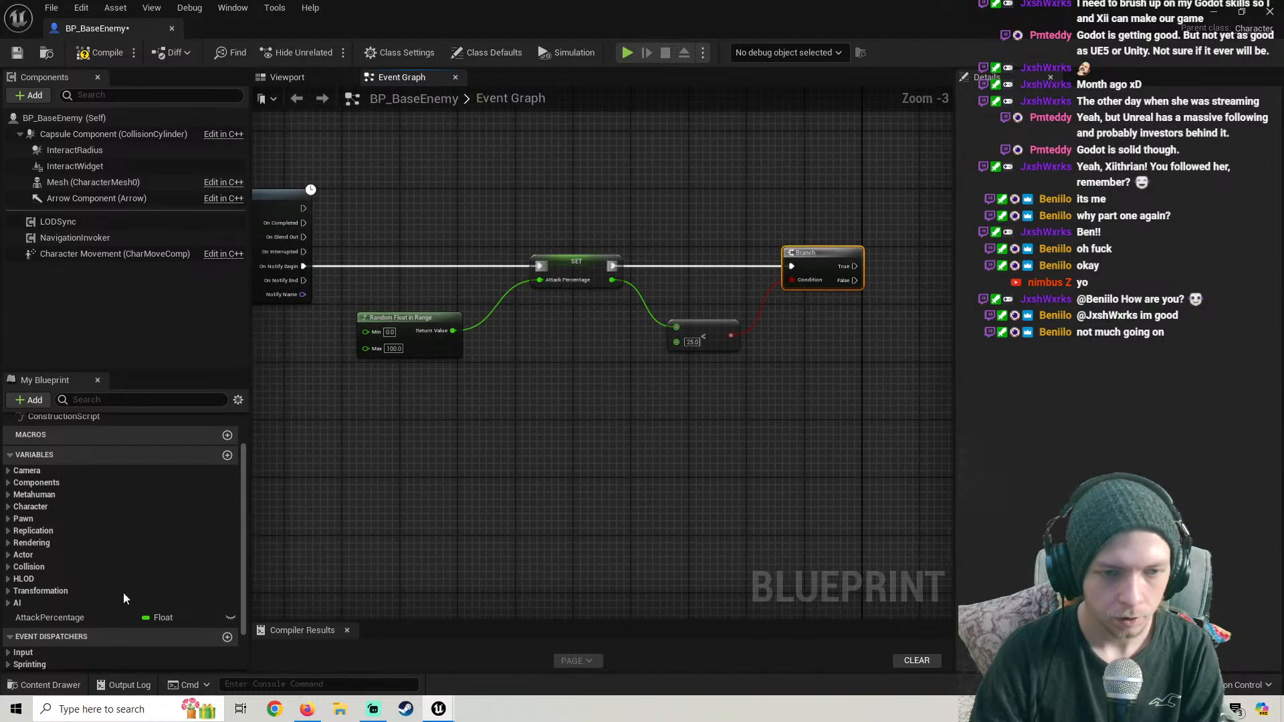
Create an event dispatcher named OnAttackEnd
scroll(83, 590, "down", 2)
left_click(227, 590)
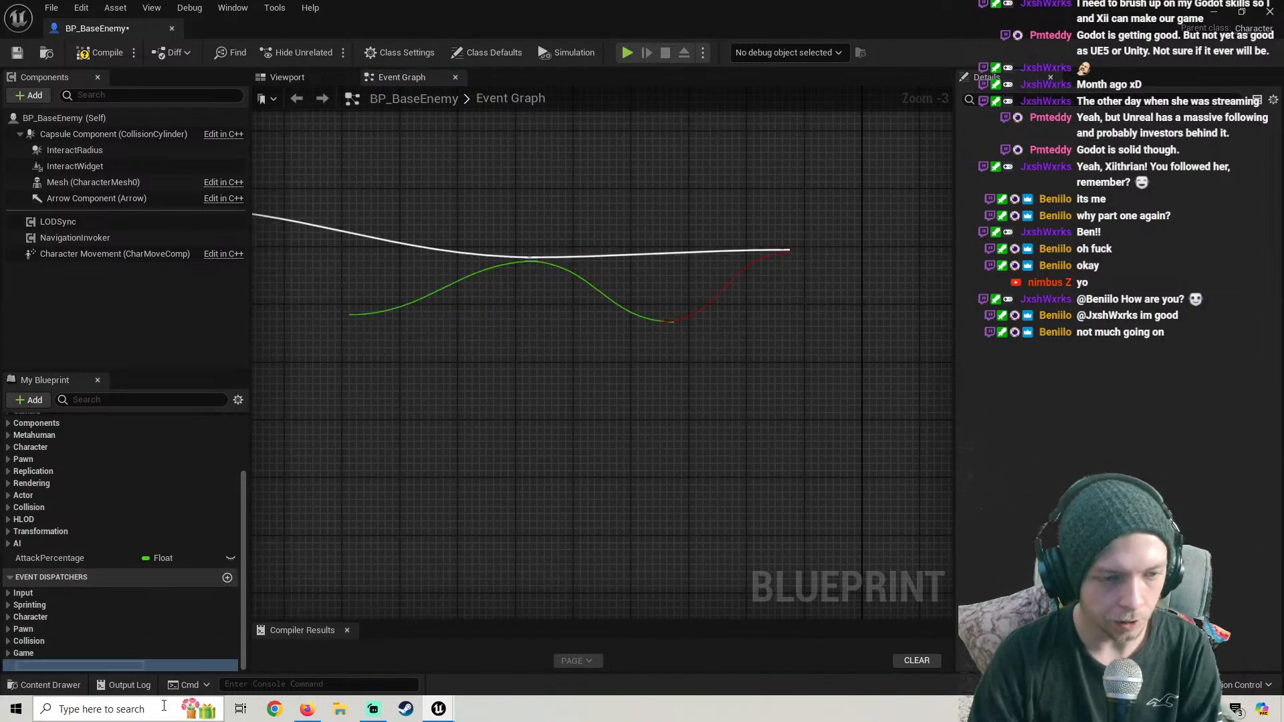
type("O")
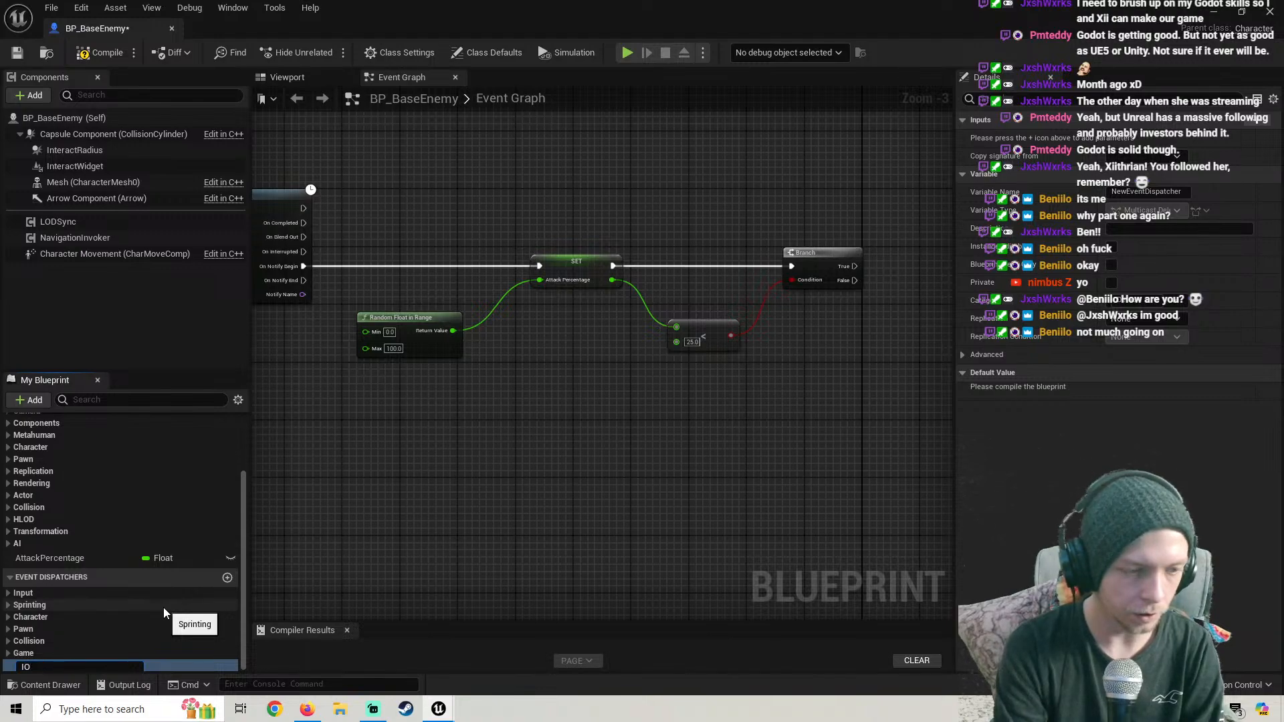
type("nAttackEnd")
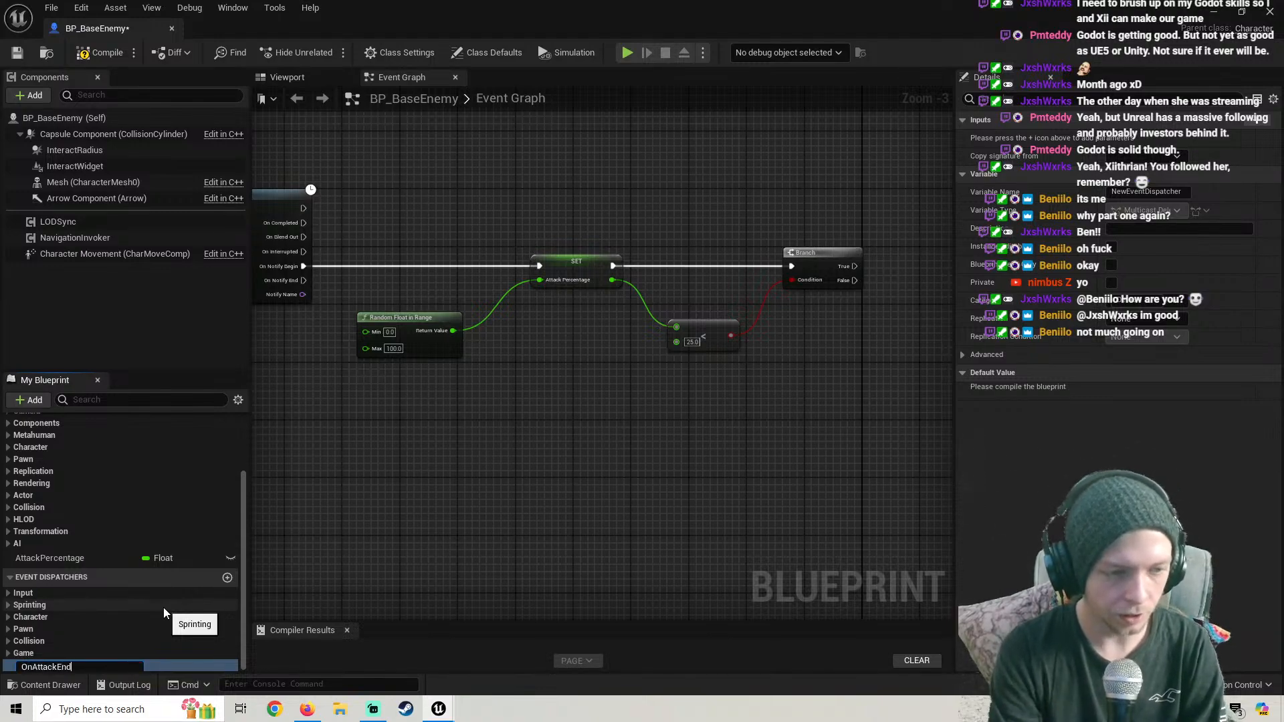
key("Return")
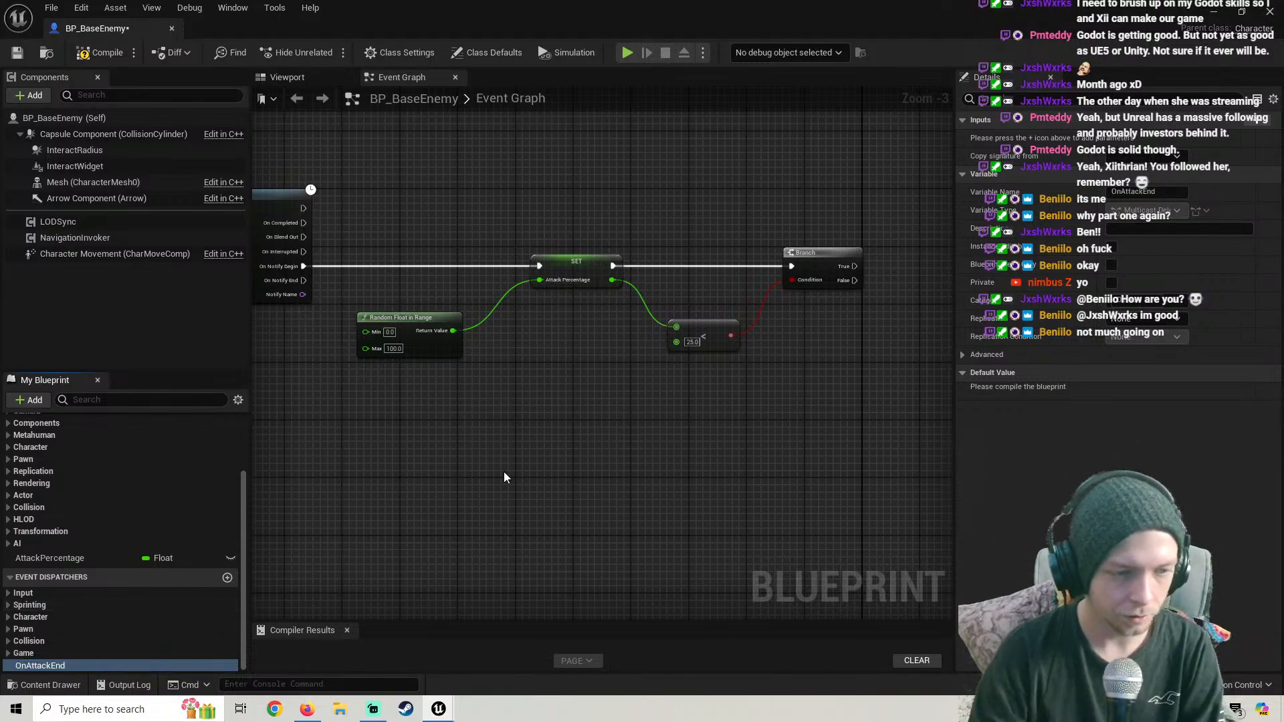
Place a Call On Attack End node beside the Branch and connect it to the Branch's False output
right_click_drag(550, 418, 296, 456)
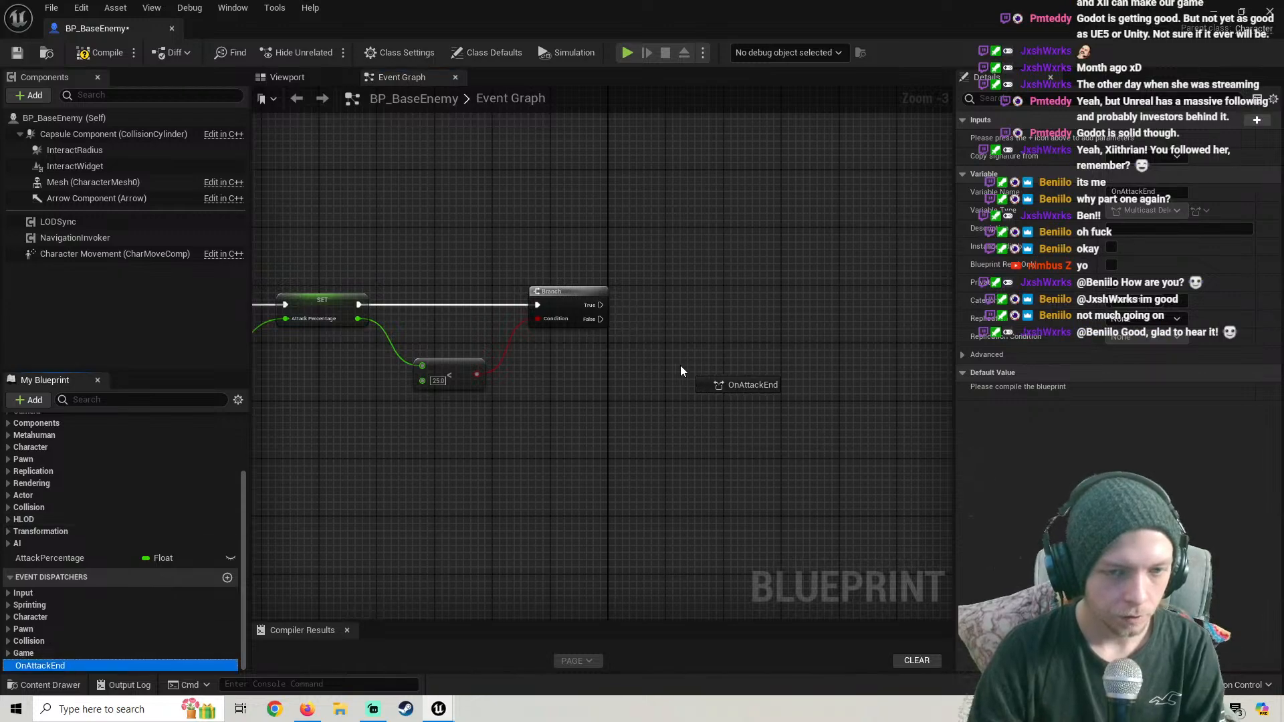
left_click_drag(681, 371, 569, 312)
left_click(711, 394)
scroll(682, 356, "up", 2)
left_click_drag(716, 376, 701, 369)
Move the Attack event node slightly closer to its Play Montage node
scroll(622, 379, "down", 3)
right_click_drag(476, 411, 752, 373)
scroll(709, 383, "down", 2)
right_click_drag(568, 396, 757, 383)
scroll(645, 308, "up", 3)
left_click_drag(679, 302, 708, 303)
scroll(739, 364, "down", 1)
Duplicate the whole Attack event chain and place the copy below the original
right_click_drag(741, 365, 354, 320)
scroll(471, 342, "down", 3)
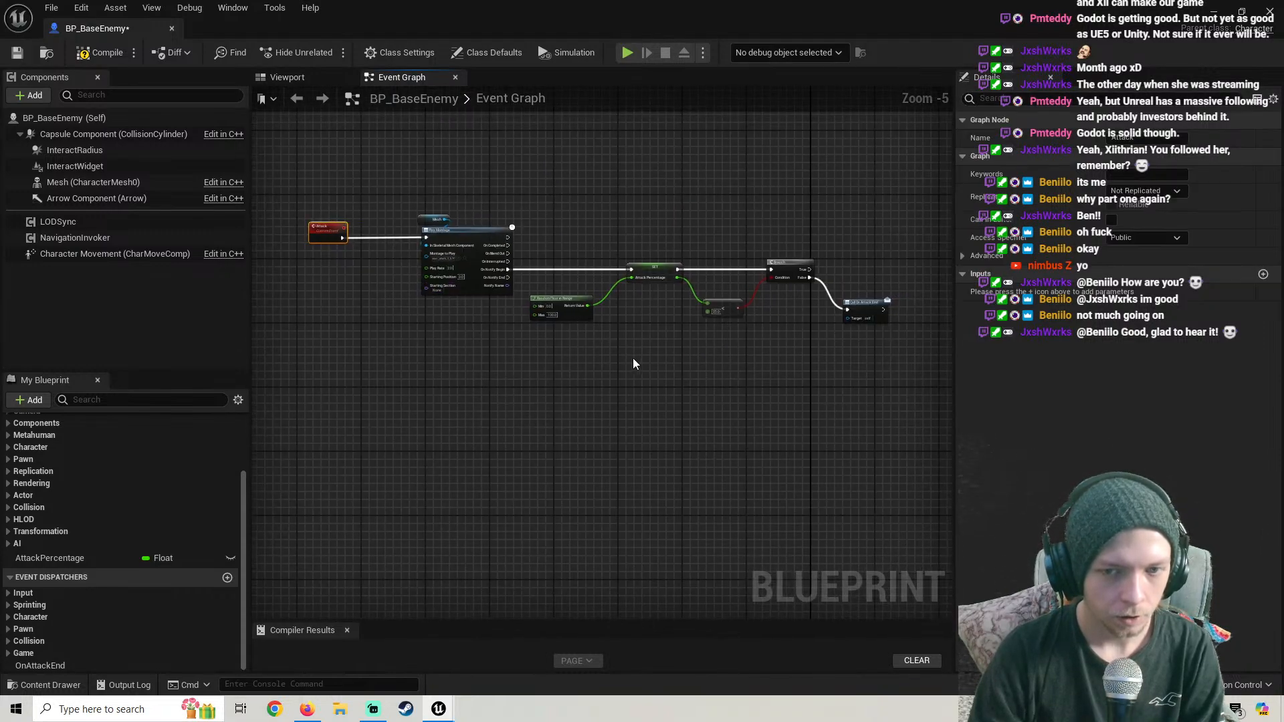
left_click_drag(430, 231, 428, 231)
scroll(537, 325, "up", 1)
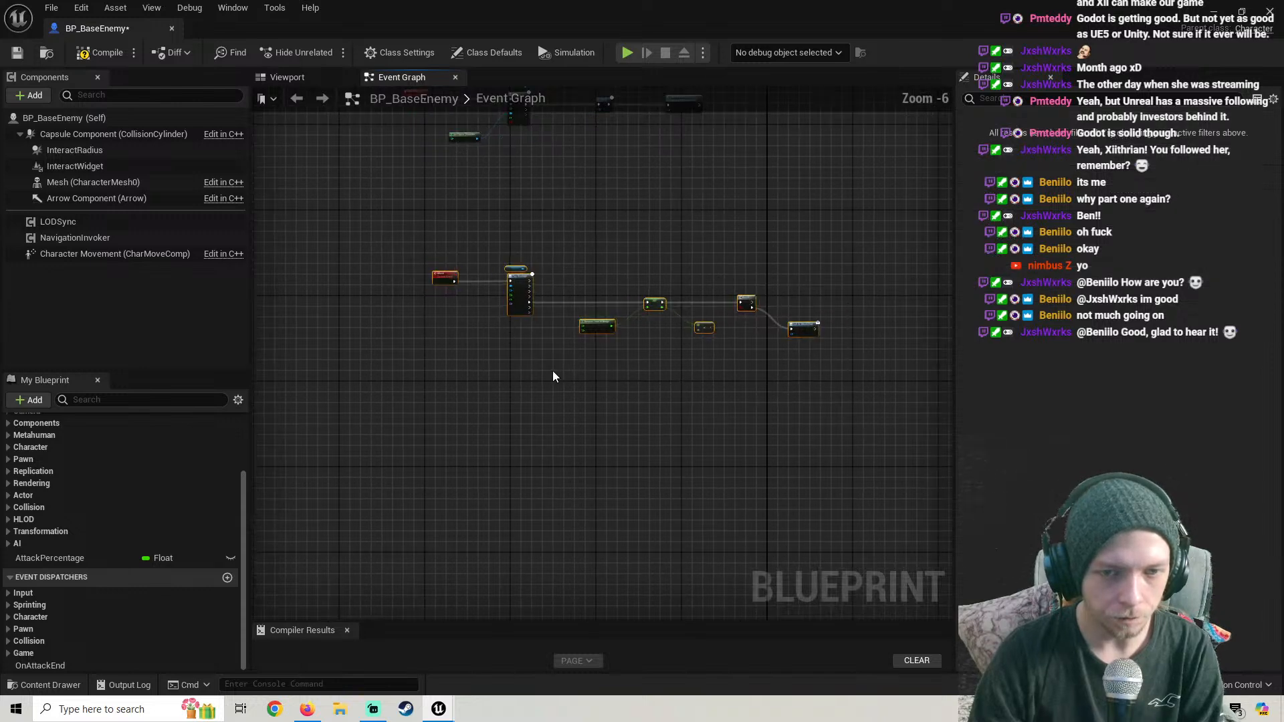
right_click_drag(566, 428, 548, 356)
key("ctrl+c")
key("ctrl+v")
Rename the duplicated custom event as Attack2
scroll(448, 353, "up", 5)
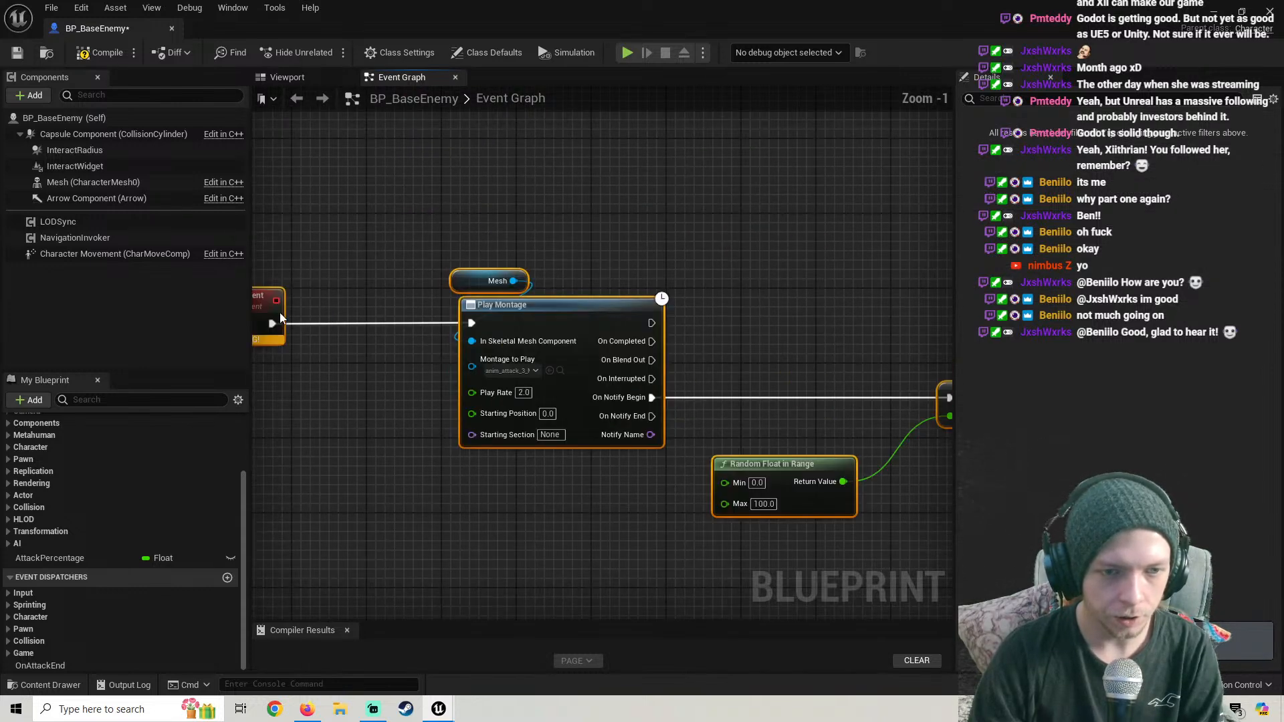
right_click_drag(438, 313, 650, 324)
left_click(445, 313)
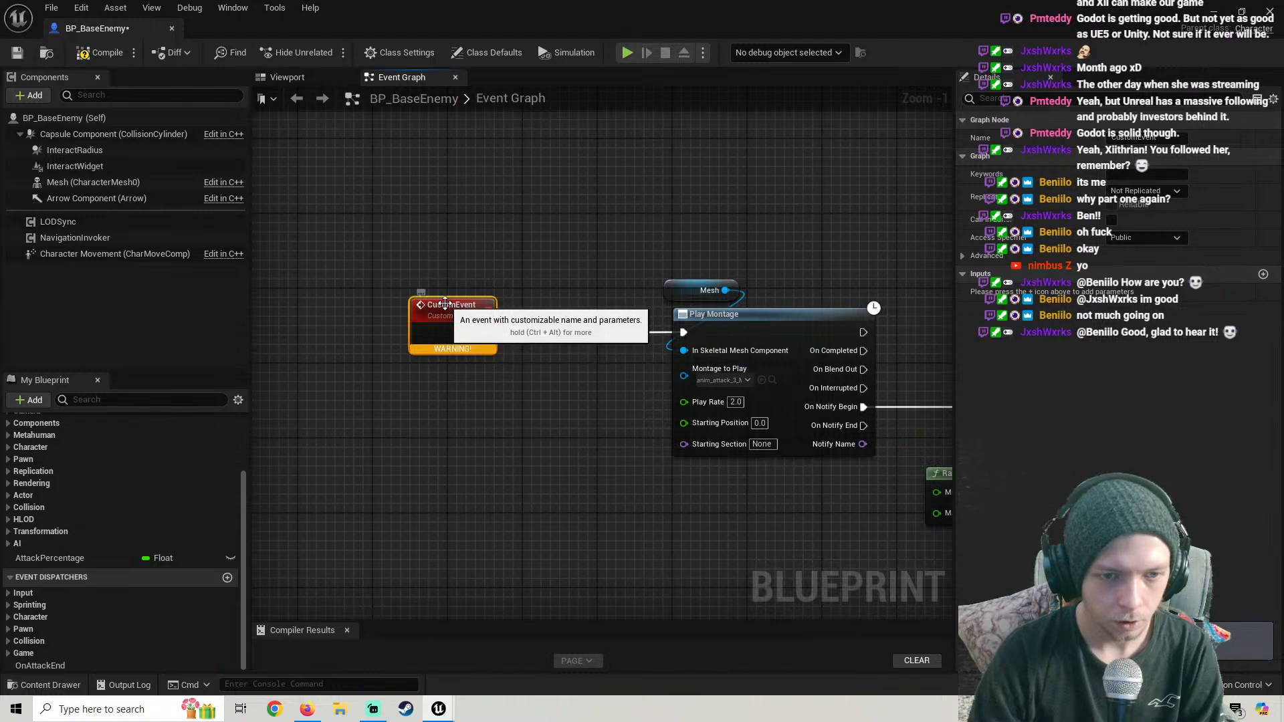
double_click(445, 312)
type("Attack")
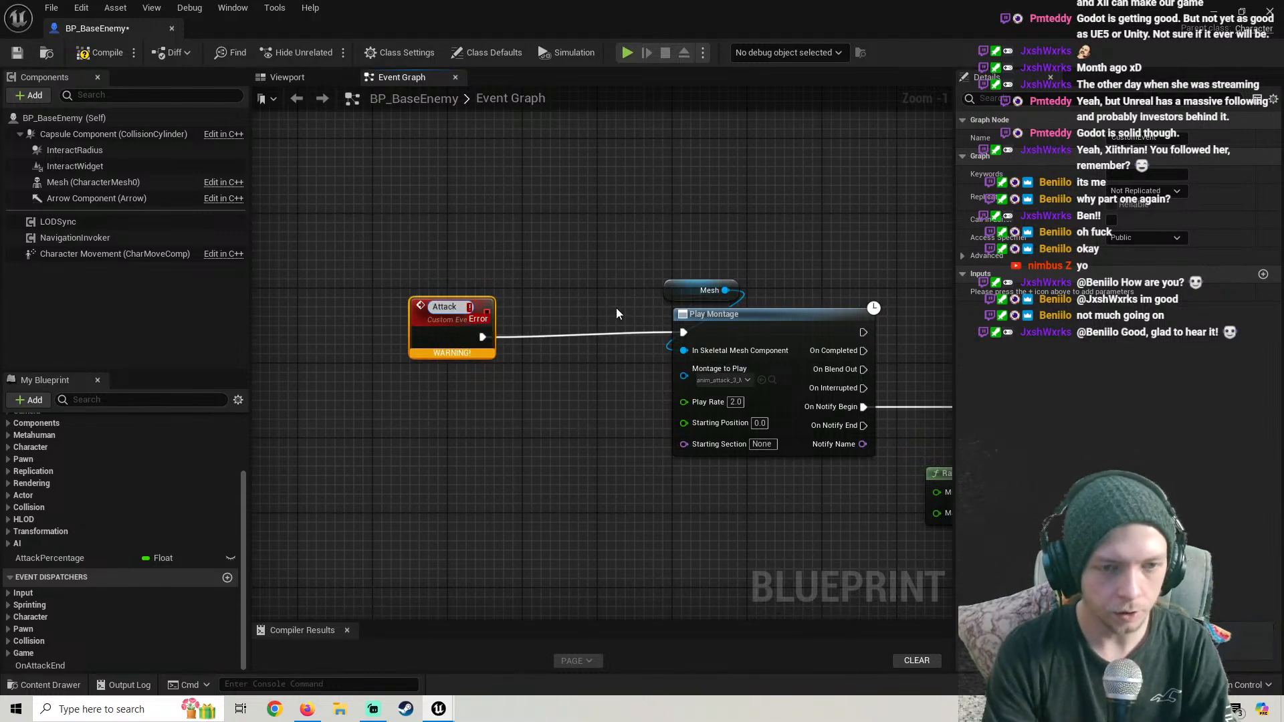
type("2")
key("Return")
Assign anim_attack_1_Montage from the mutant_monster_2 animation folder as the Montage to Play in the Attack2 chain
scroll(618, 315, "down", 3)
right_click_drag(591, 325, 569, 327)
right_click_drag(661, 339, 510, 327)
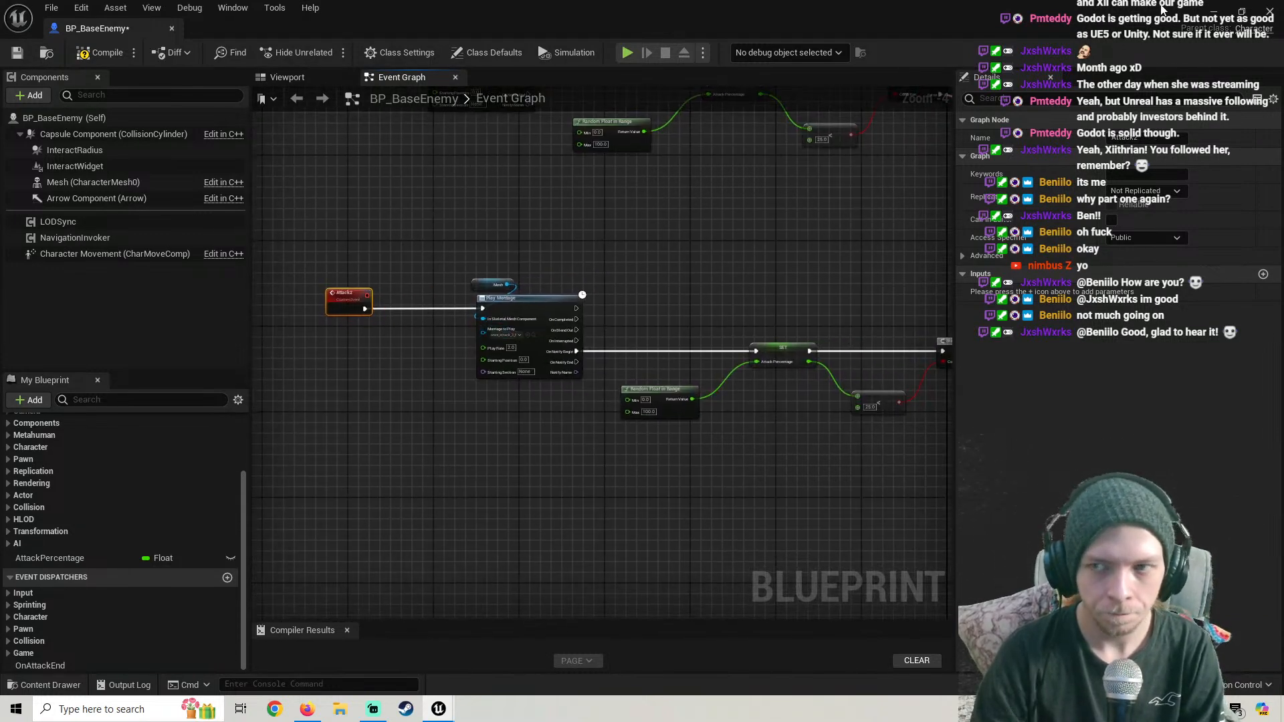
left_click(1242, 11)
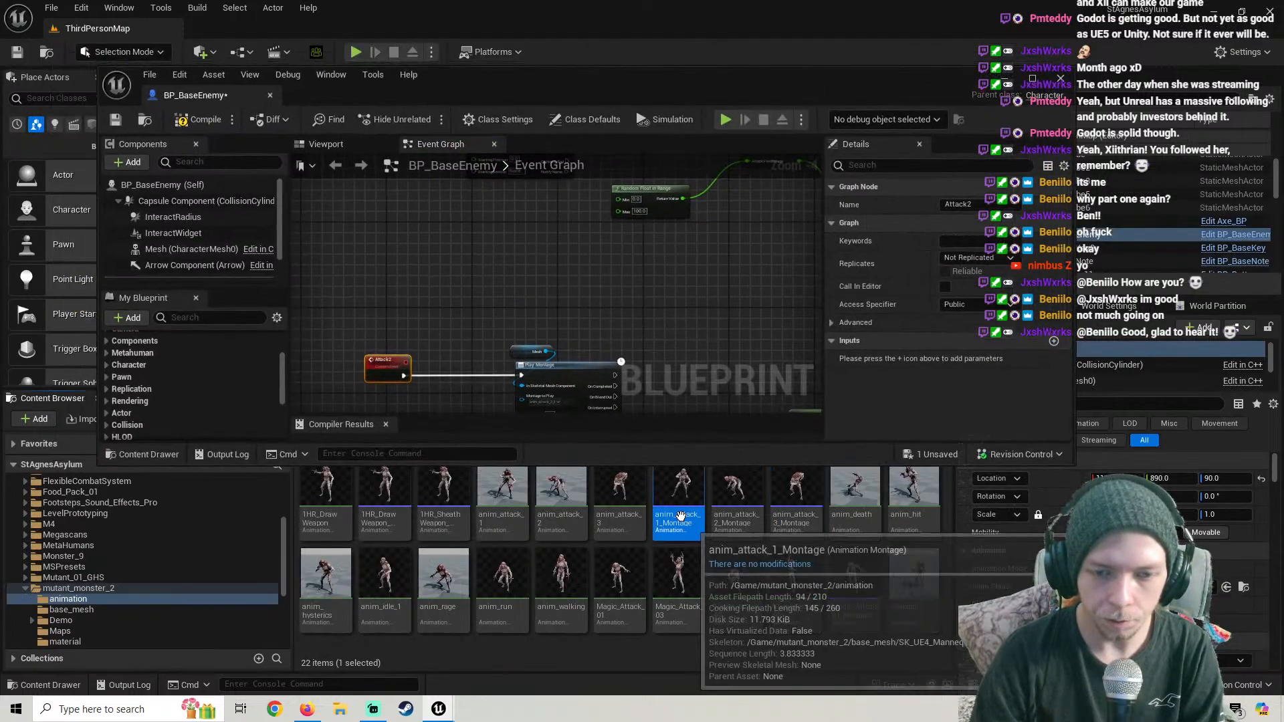
scroll(438, 268, "up", 3)
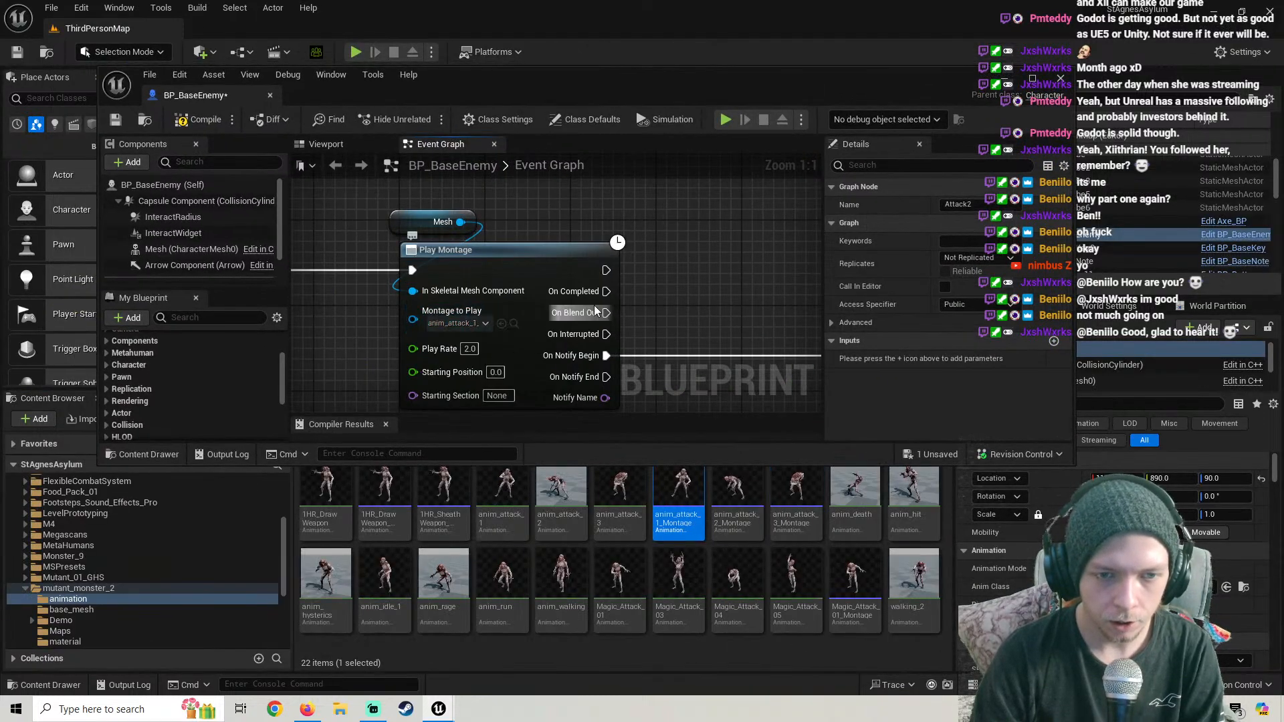
scroll(636, 283, "down", 3)
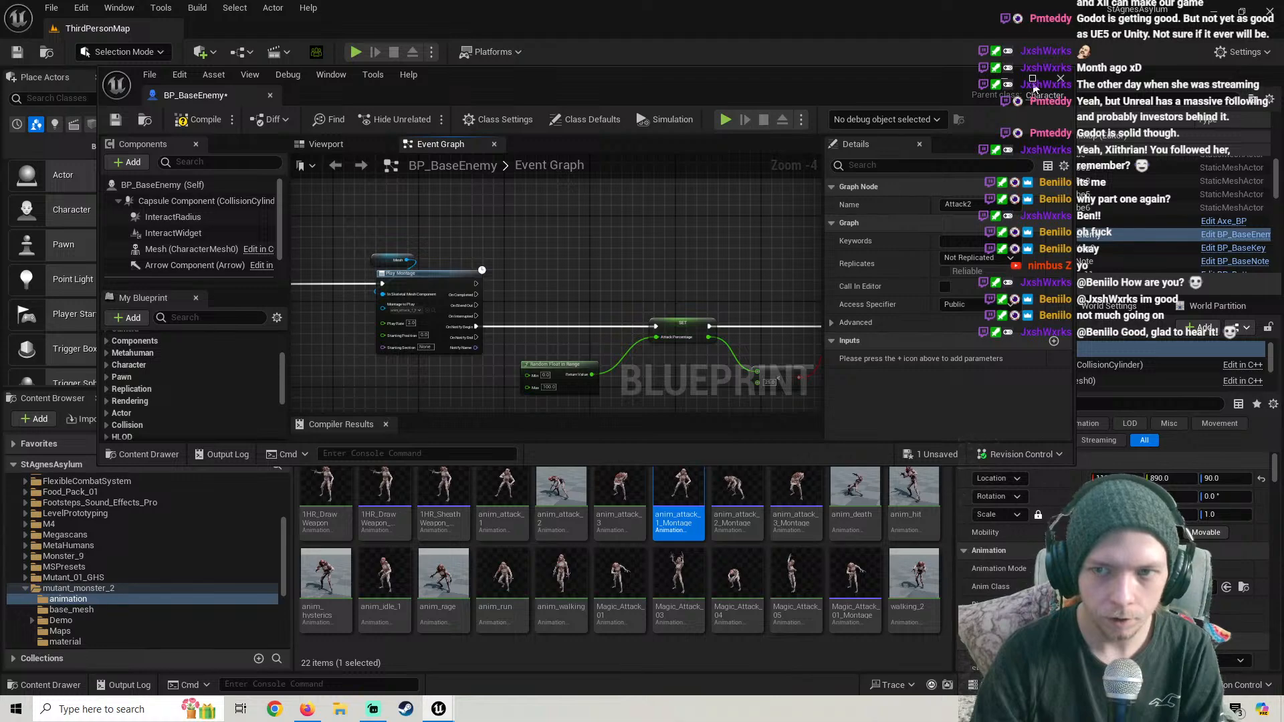
left_click(1034, 80)
Add an Attack 2 call on the True output of the Attack chain's Branch and align it above Call On Attack End
right_click_drag(749, 280, 437, 495)
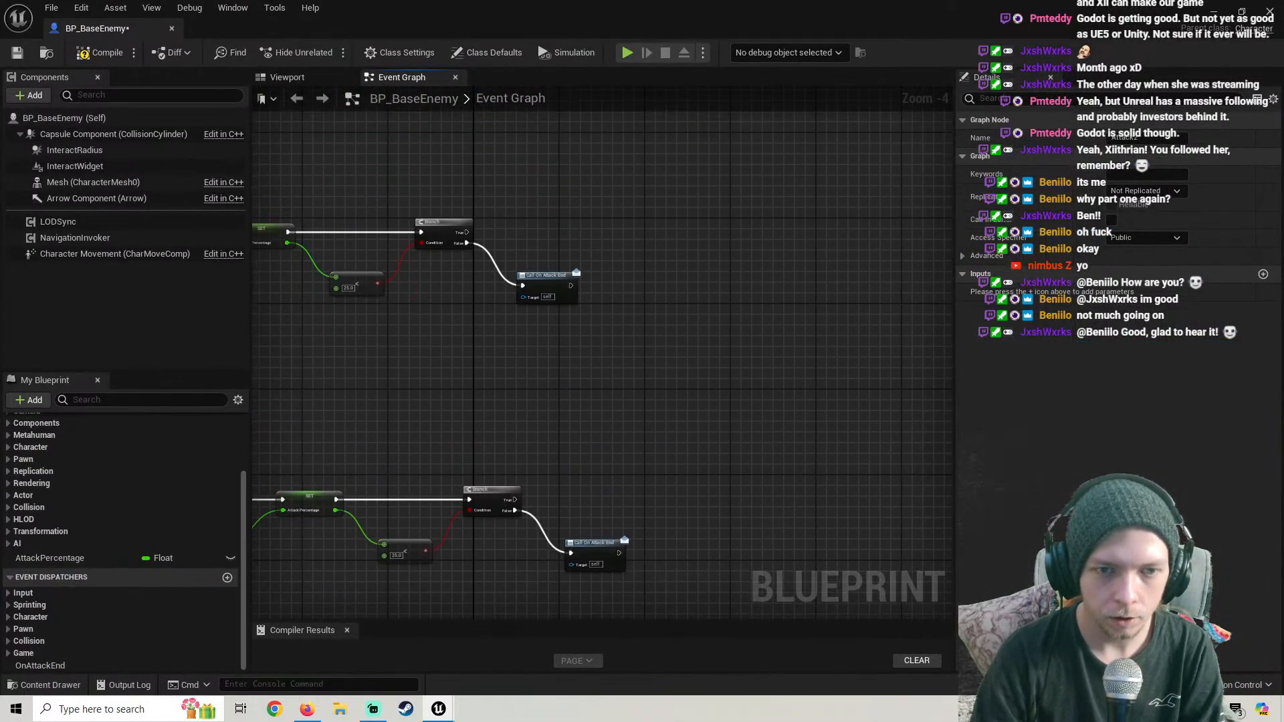
scroll(491, 181, "up", 3)
right_click(551, 284)
type("c")
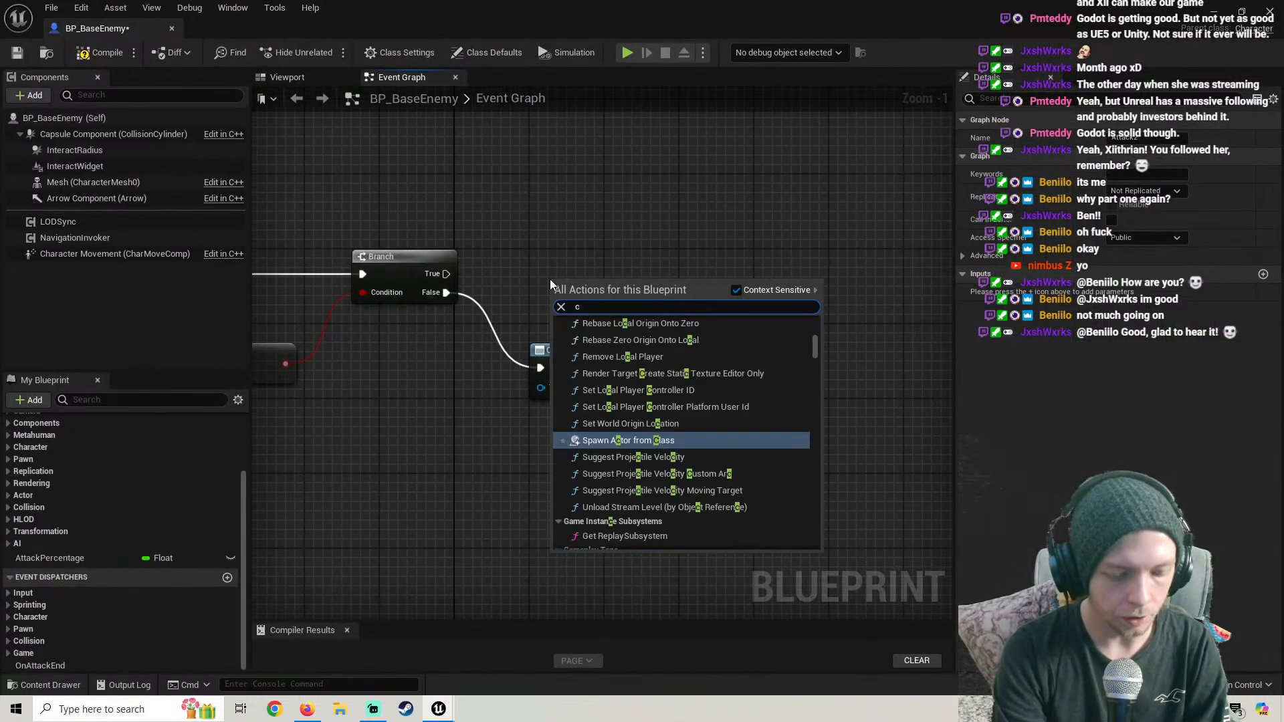
key("BackSpace")
type("attack 2")
left_click(621, 340)
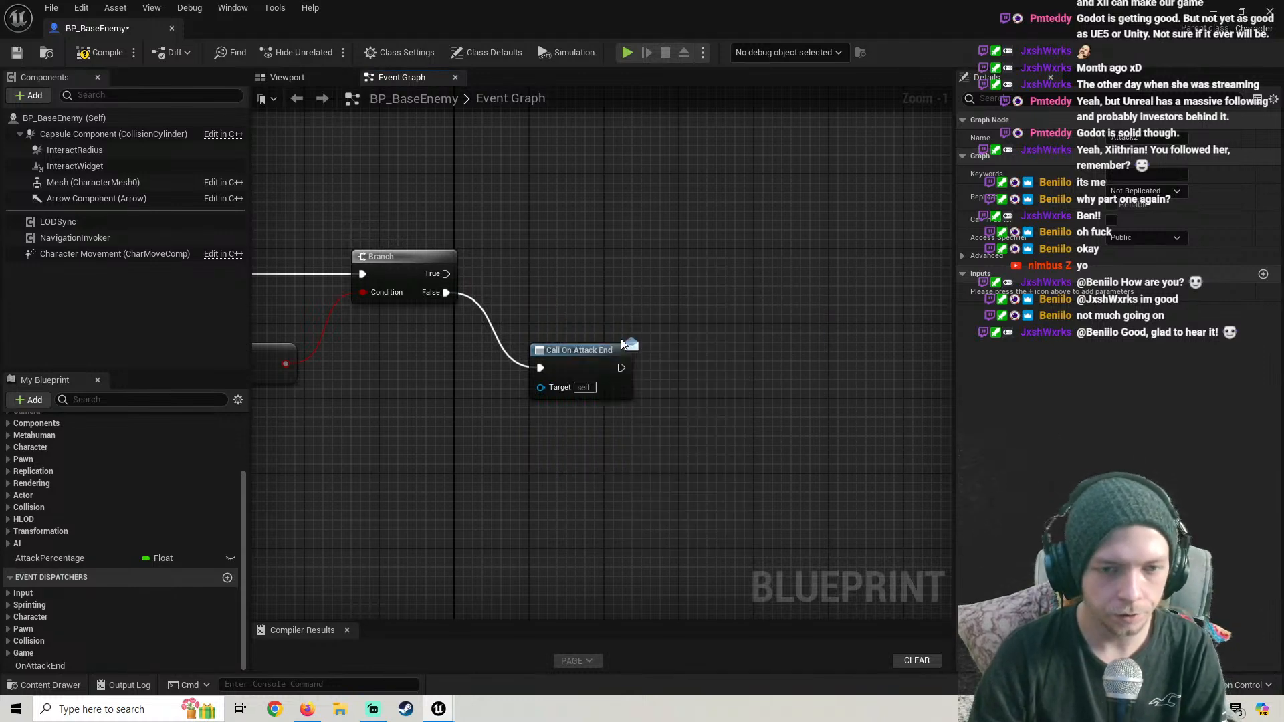
left_click_drag(441, 274, 442, 274)
left_click_drag(608, 287, 591, 254)
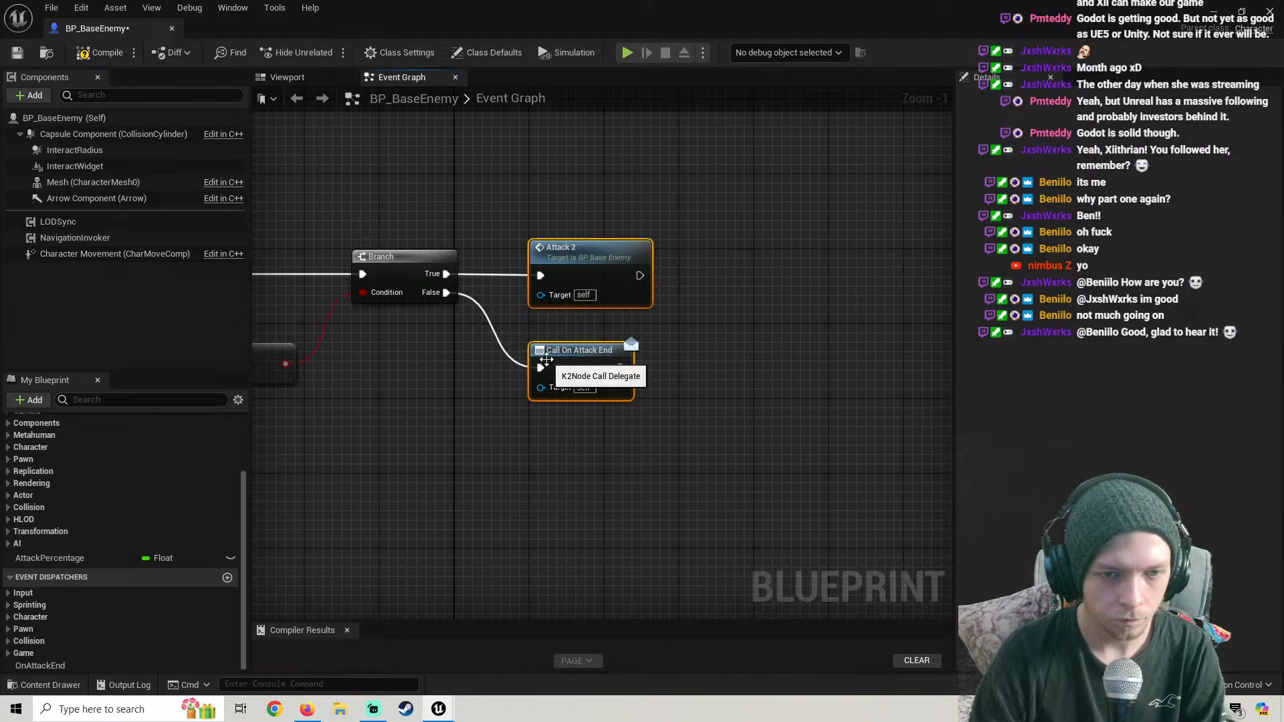
Duplicate the whole Attack2 event chain and place the copy below it
scroll(547, 360, "down", 4)
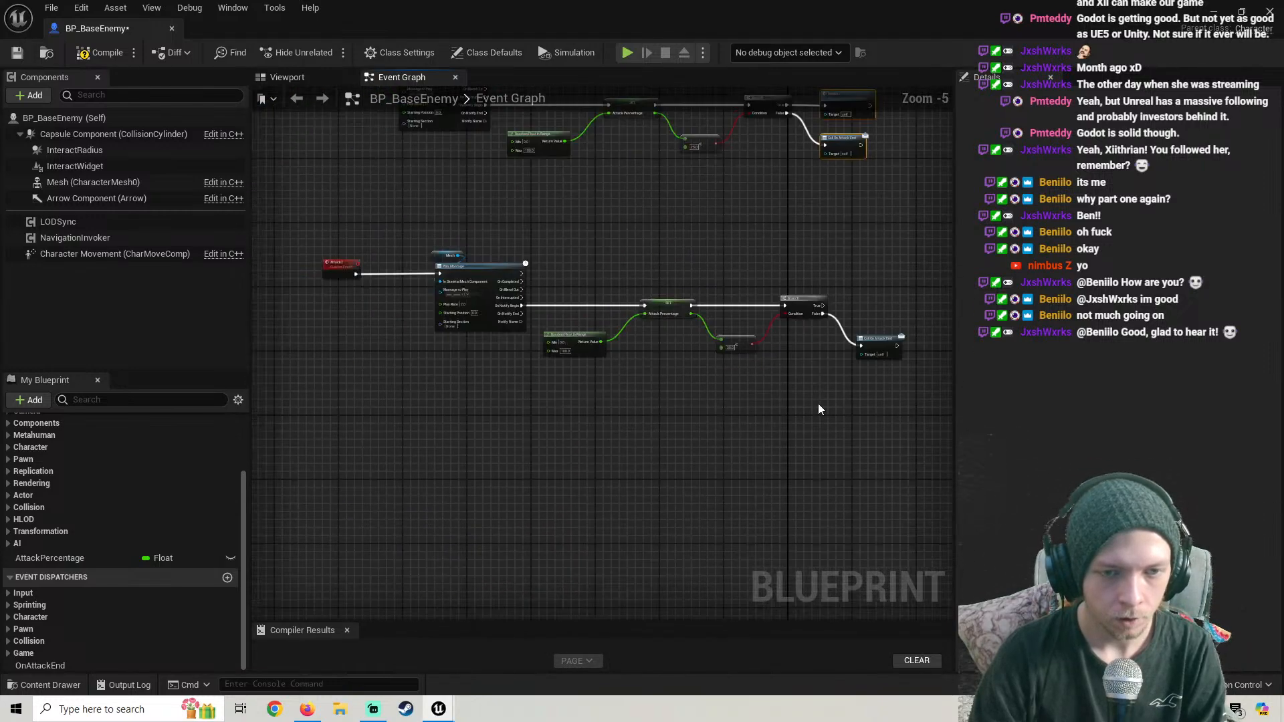
right_click_drag(817, 403, 705, 384)
scroll(780, 381, "down", 1)
scroll(705, 383, "up", 1)
left_click_drag(812, 404, 417, 231)
key("ctrl+c")
right_click_drag(552, 488, 507, 394)
key("ctrl+v")
right_click_drag(419, 406, 454, 406)
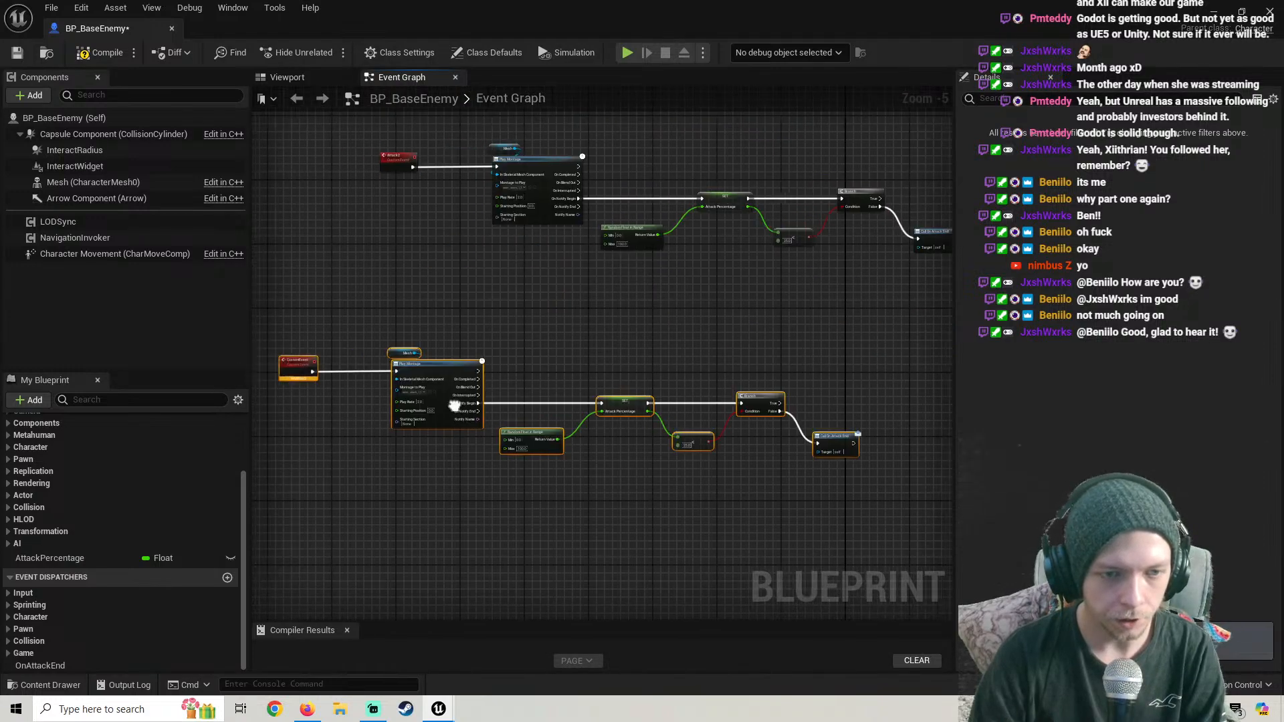
Rename the newly copied custom event as Attack3 and move it slightly toward its Play Montage node
scroll(297, 371, "up", 4)
right_click_drag(297, 371, 490, 355)
left_click(486, 329)
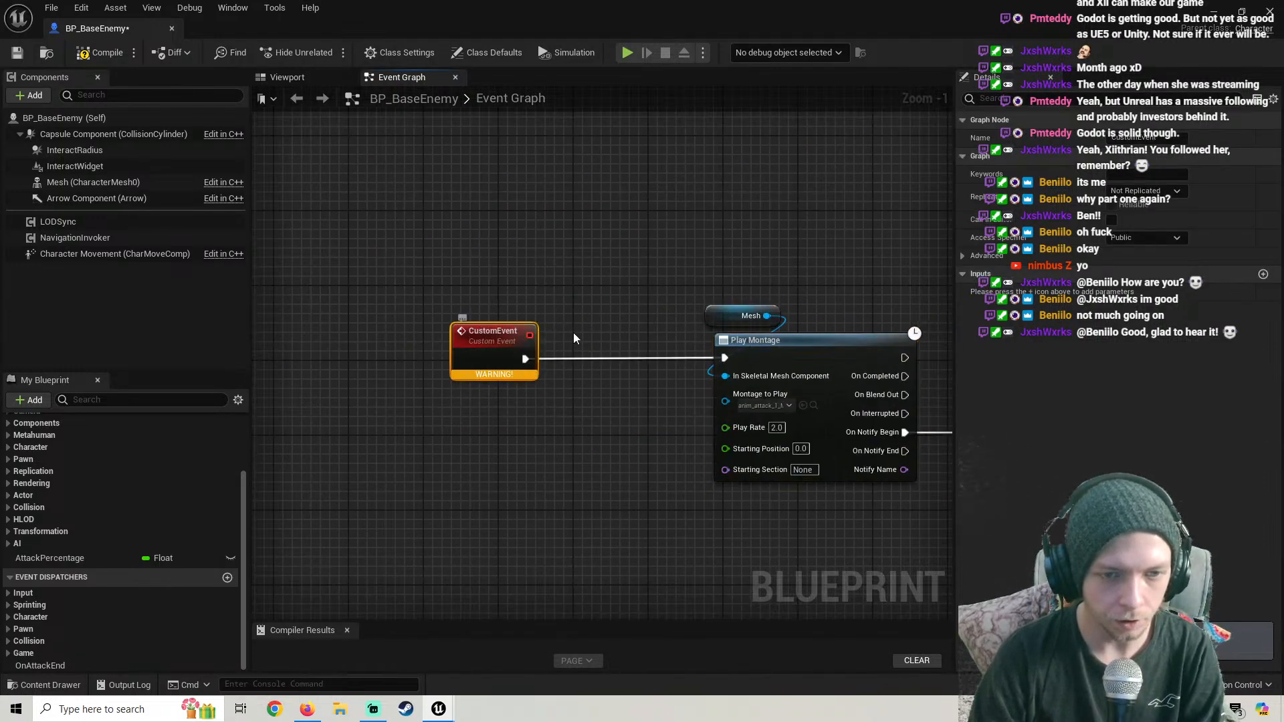
double_click(520, 335)
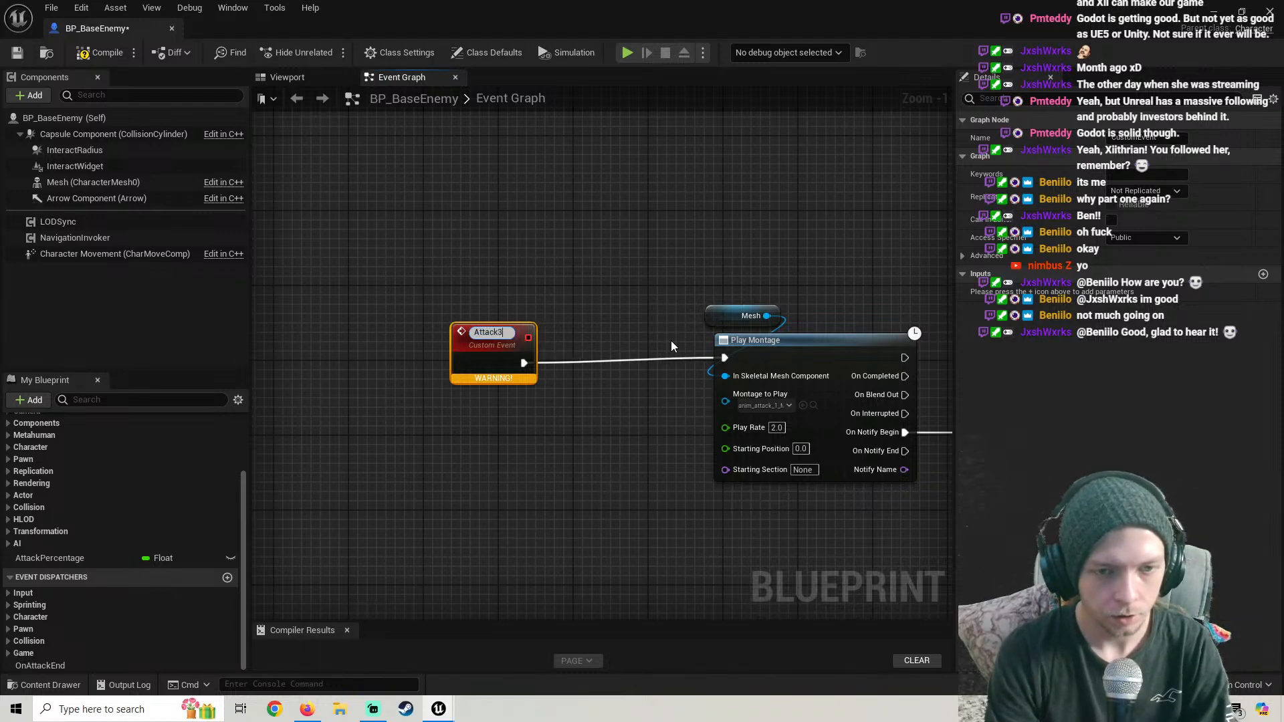
key("Return")
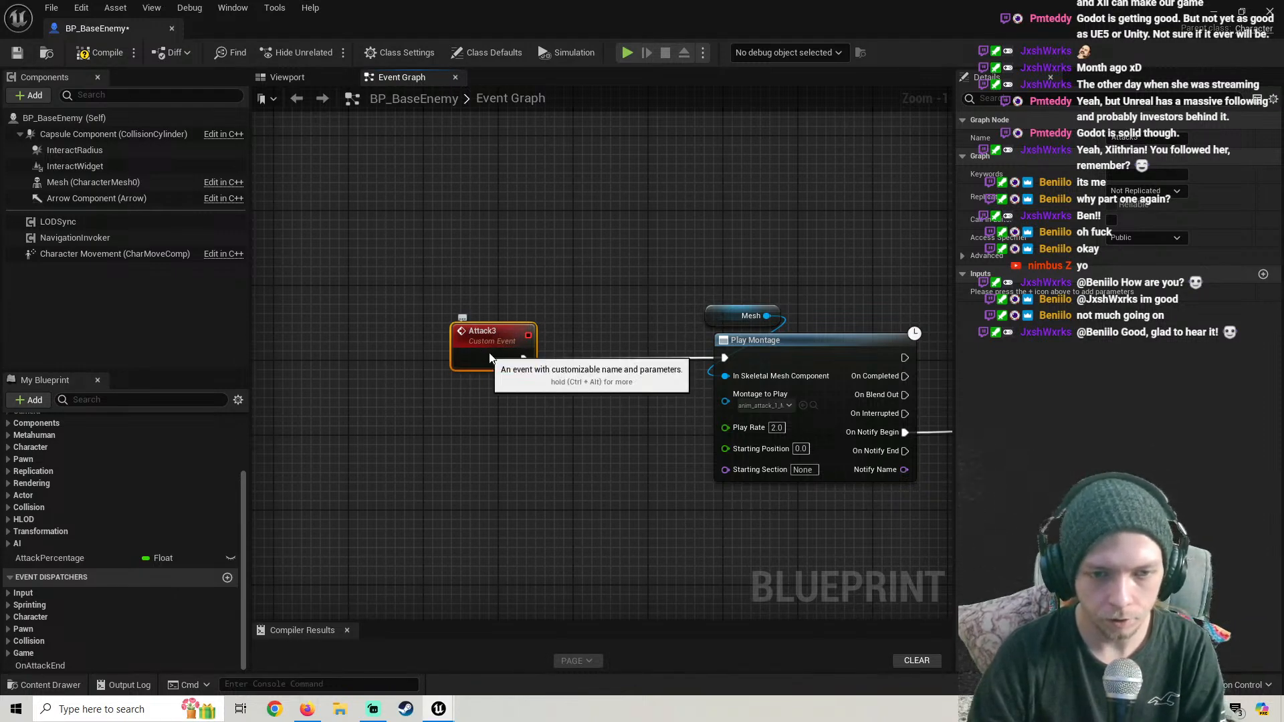
left_click_drag(482, 348, 510, 348)
Add an Attack 3 call on the True output of the Attack2 chain's Branch and align it with Call On Attack End
scroll(682, 355, "down", 4)
right_click_drag(896, 314, 424, 432)
scroll(729, 246, "up", 2)
right_click_drag(729, 246, 602, 266)
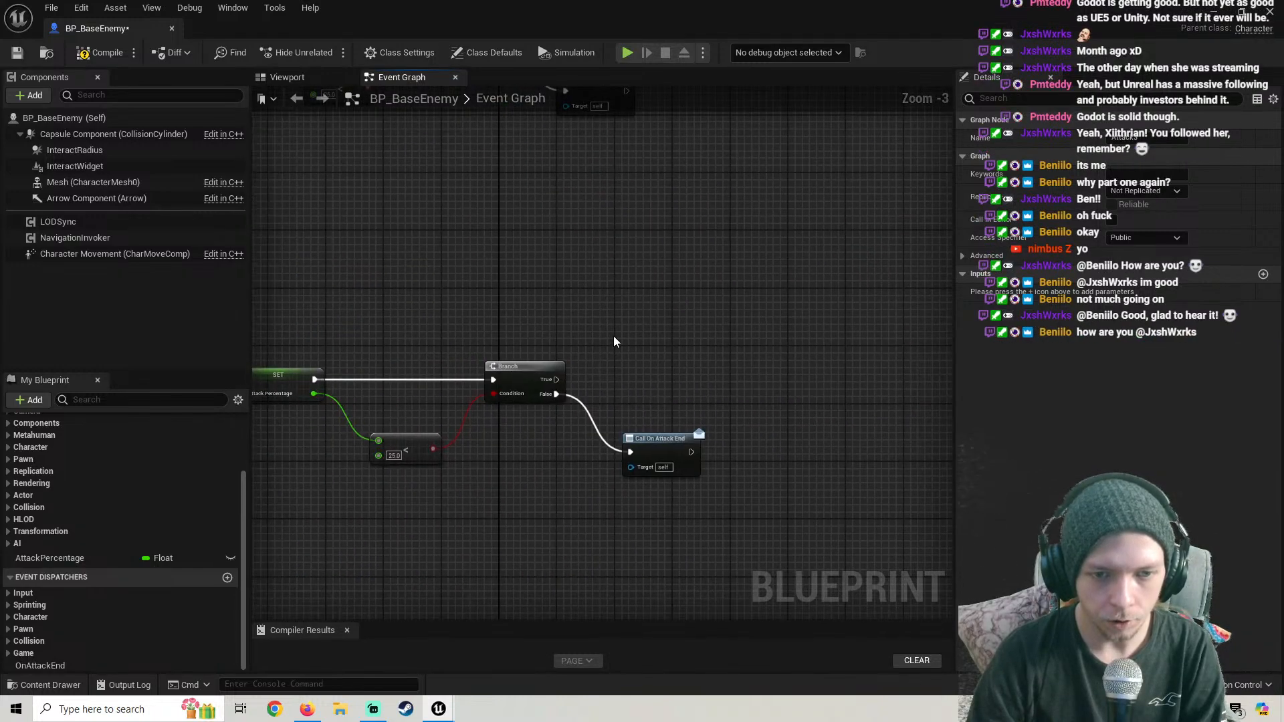
right_click(613, 335)
type("attack 3")
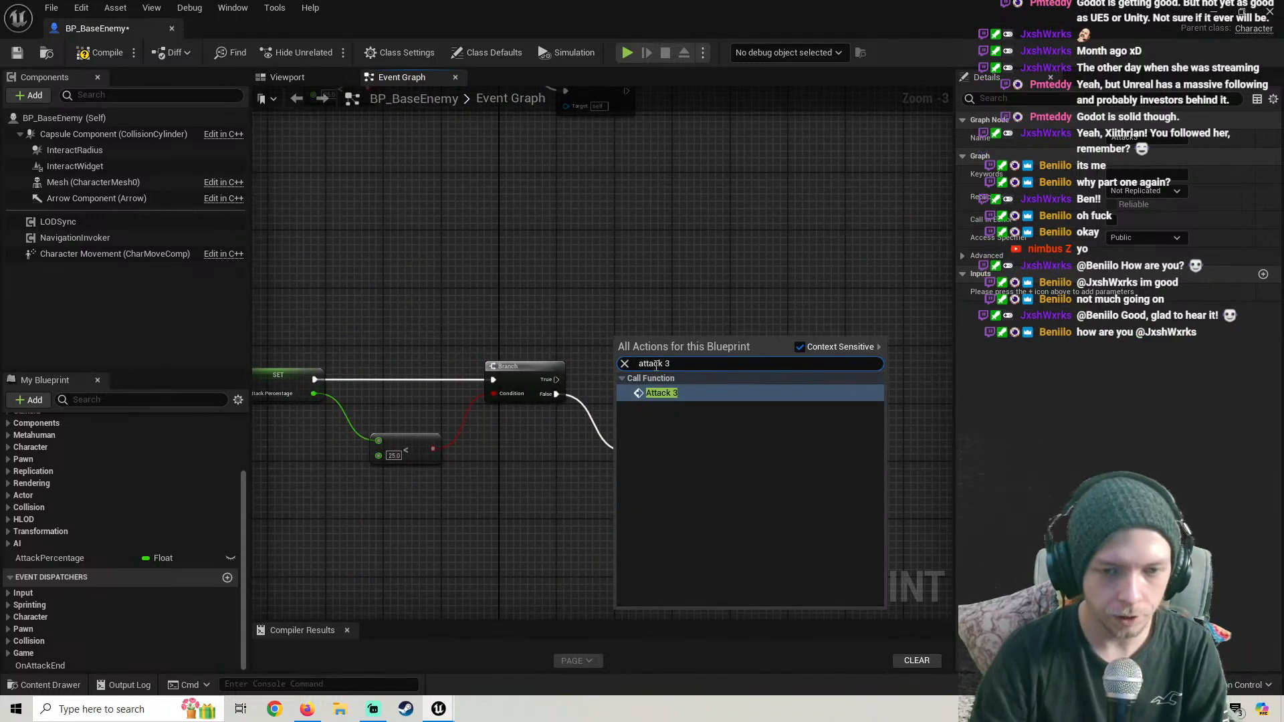
left_click(663, 392)
scroll(663, 392, "up", 3)
left_click_drag(594, 348, 508, 373)
scroll(633, 222, "down", 1)
left_click_drag(626, 248, 646, 277)
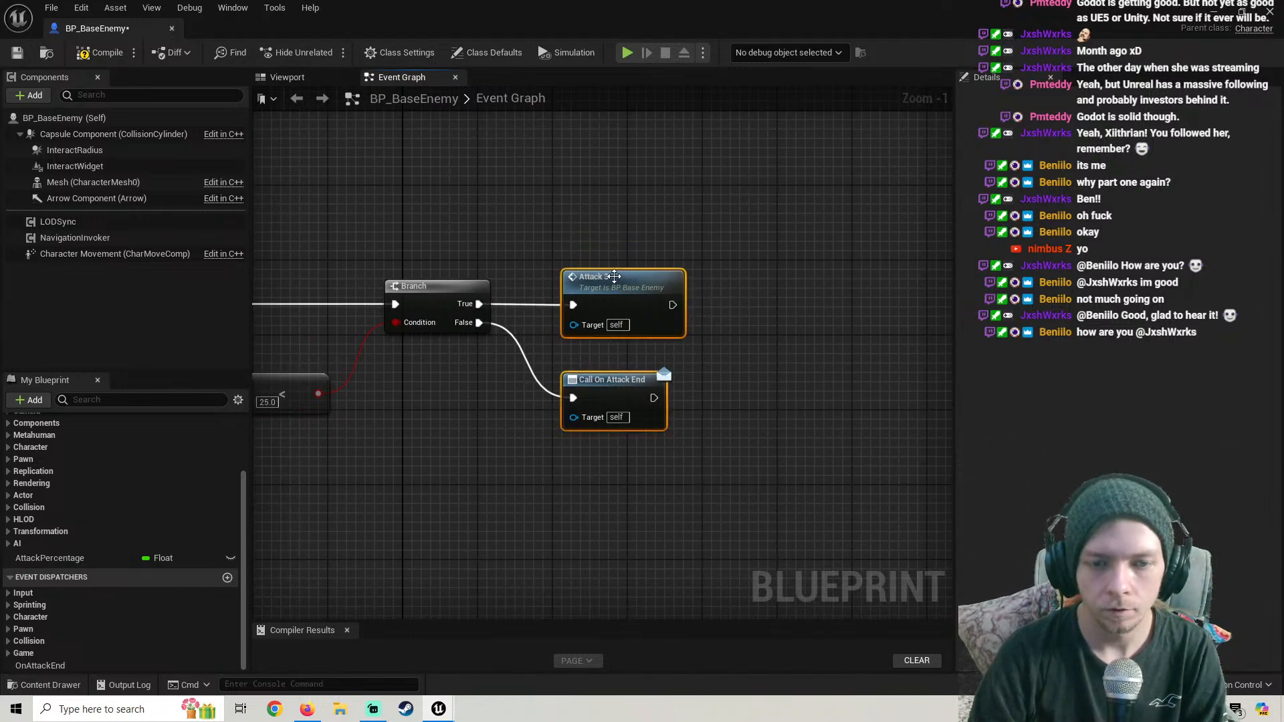
Delete the Random Float in Range, Set AttackPercentage, Less and Branch nodes from the Attack3 chain
scroll(601, 514, "down", 3)
right_click_drag(600, 514, 576, 356)
left_click_drag(696, 448, 697, 450)
key("Delete")
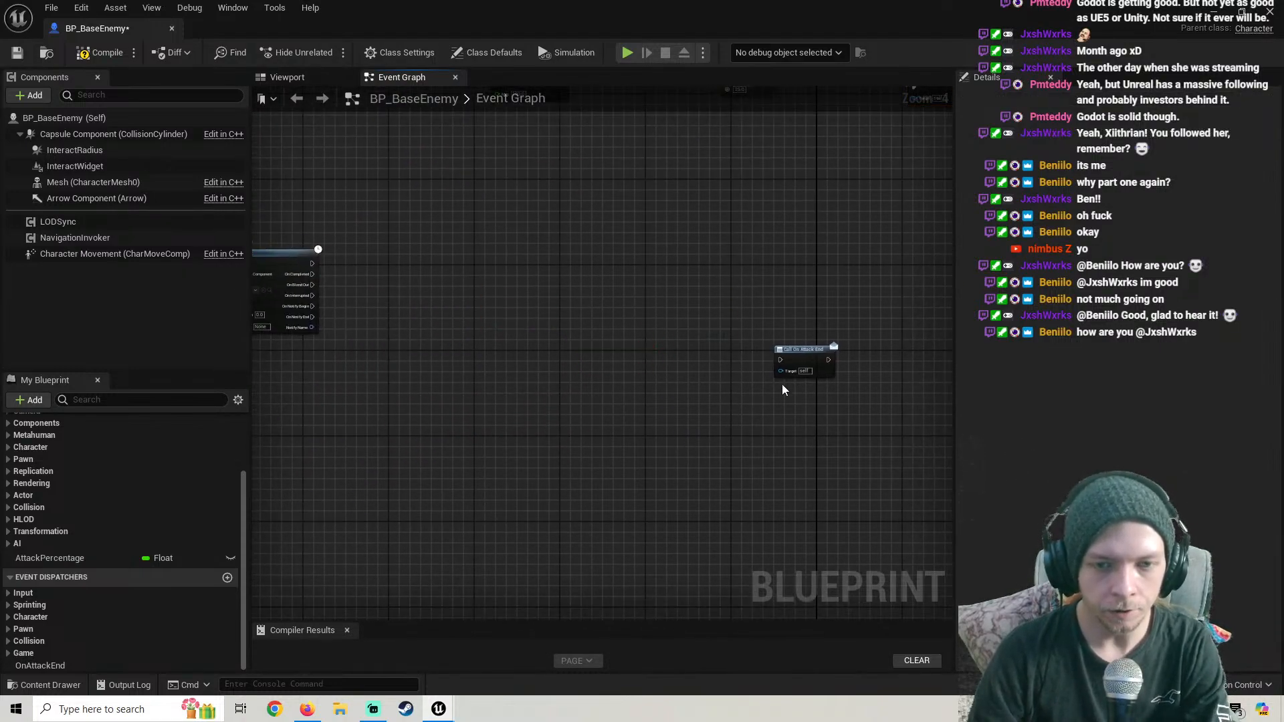
Connect Play Montage's On Interrupted and On Completed outputs to Call On Attack End in the Attack3 chain, placing the call node beside it
scroll(343, 294, "up", 5)
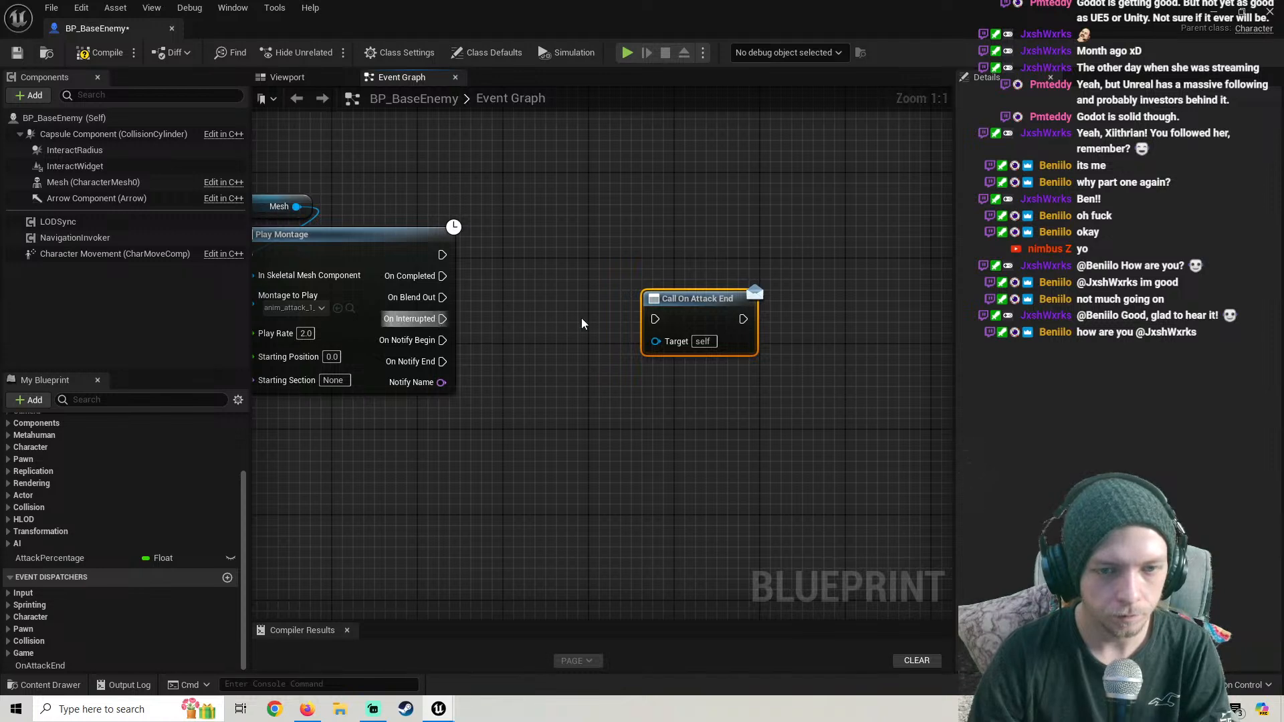
left_click_drag(443, 318, 655, 319)
left_click_drag(443, 275, 625, 273)
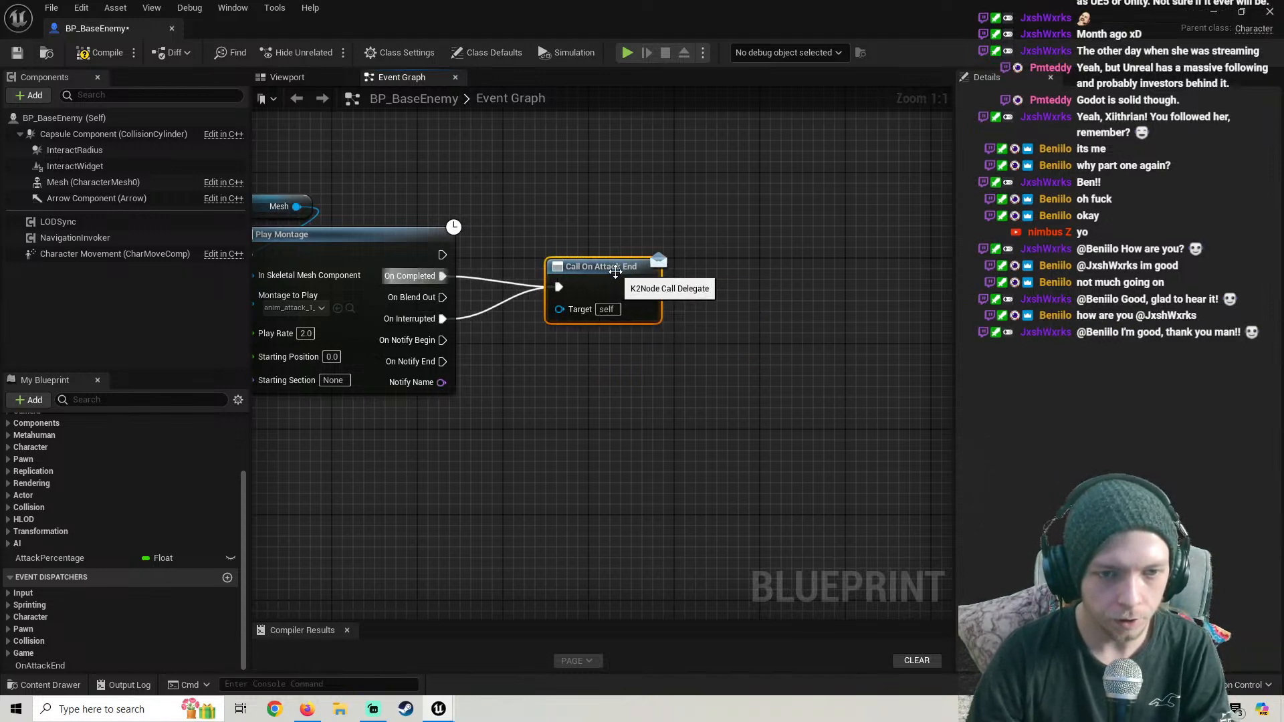
Move the whole Attack3 chain up and to the right, closer beneath the Attack2 chain
scroll(660, 379, "down", 4)
right_click_drag(660, 378, 632, 414)
left_click_drag(711, 514, 312, 364)
right_click_drag(312, 382, 393, 383)
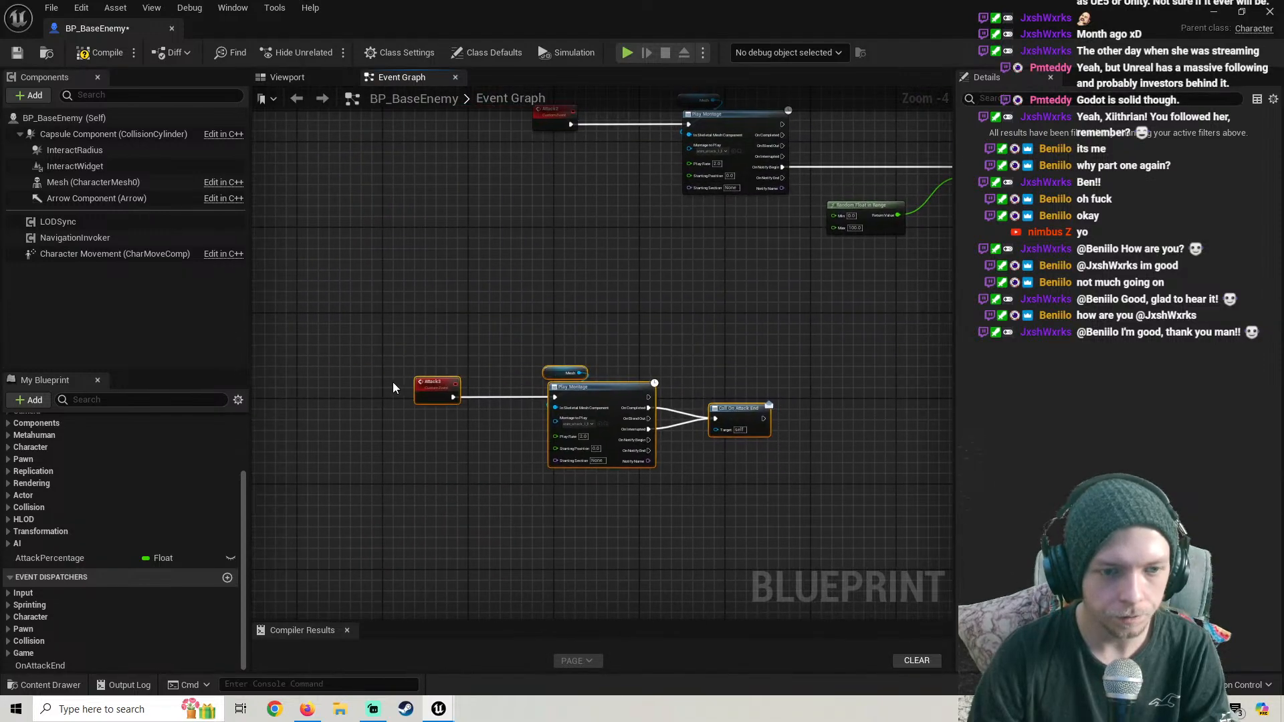
left_click_drag(440, 392, 538, 359)
right_click_drag(759, 281, 559, 332)
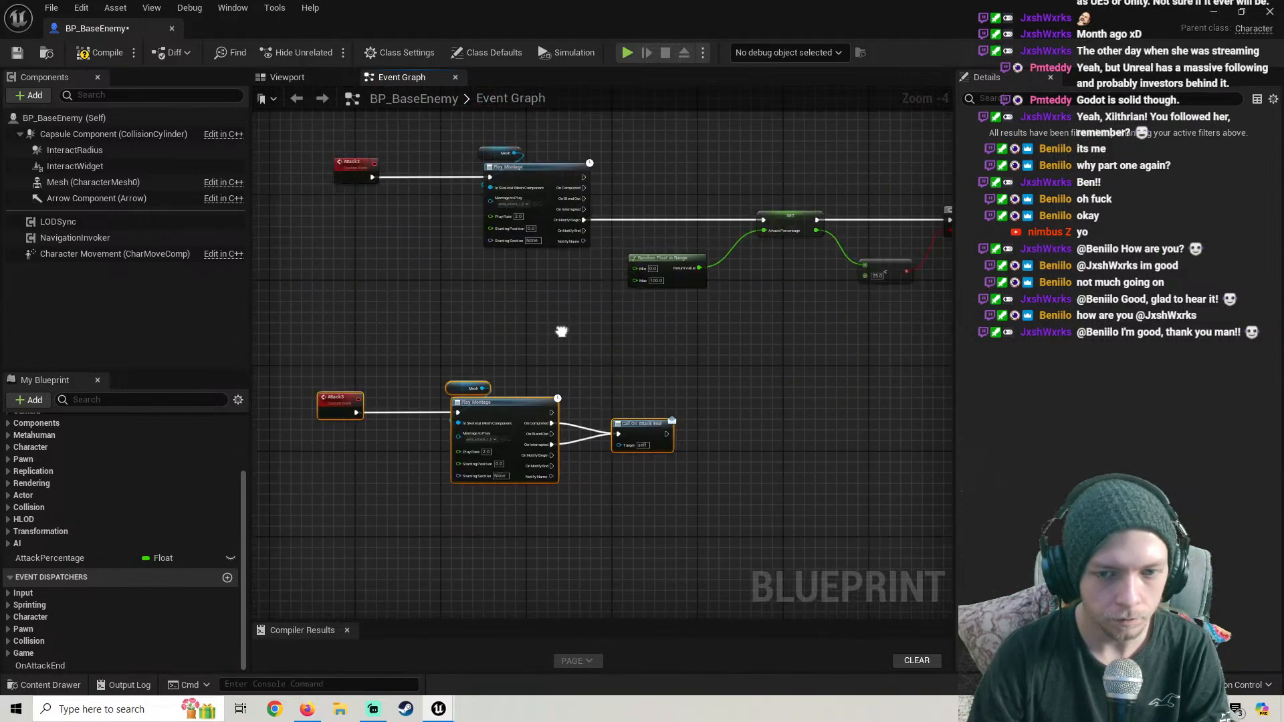
scroll(559, 332, "down", 1)
right_click_drag(622, 308, 526, 420)
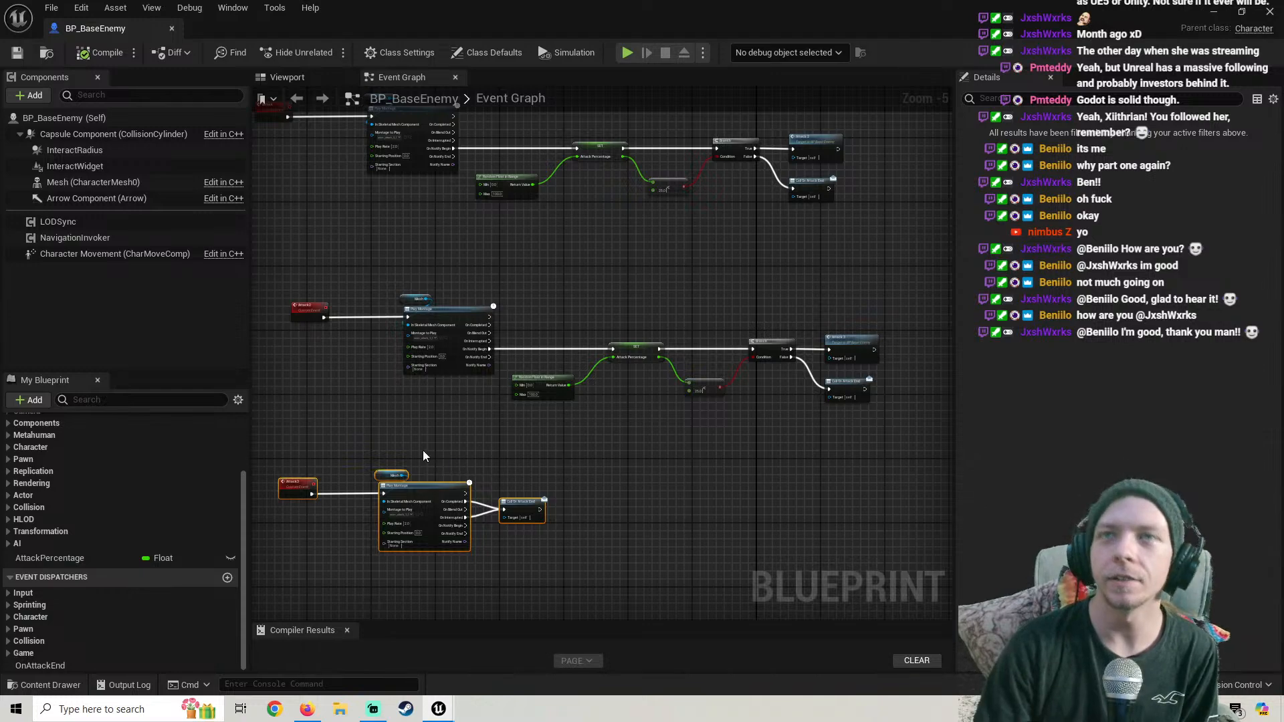
scroll(453, 408, "down", 1)
right_click_drag(453, 408, 459, 368)
scroll(458, 368, "up", 1)
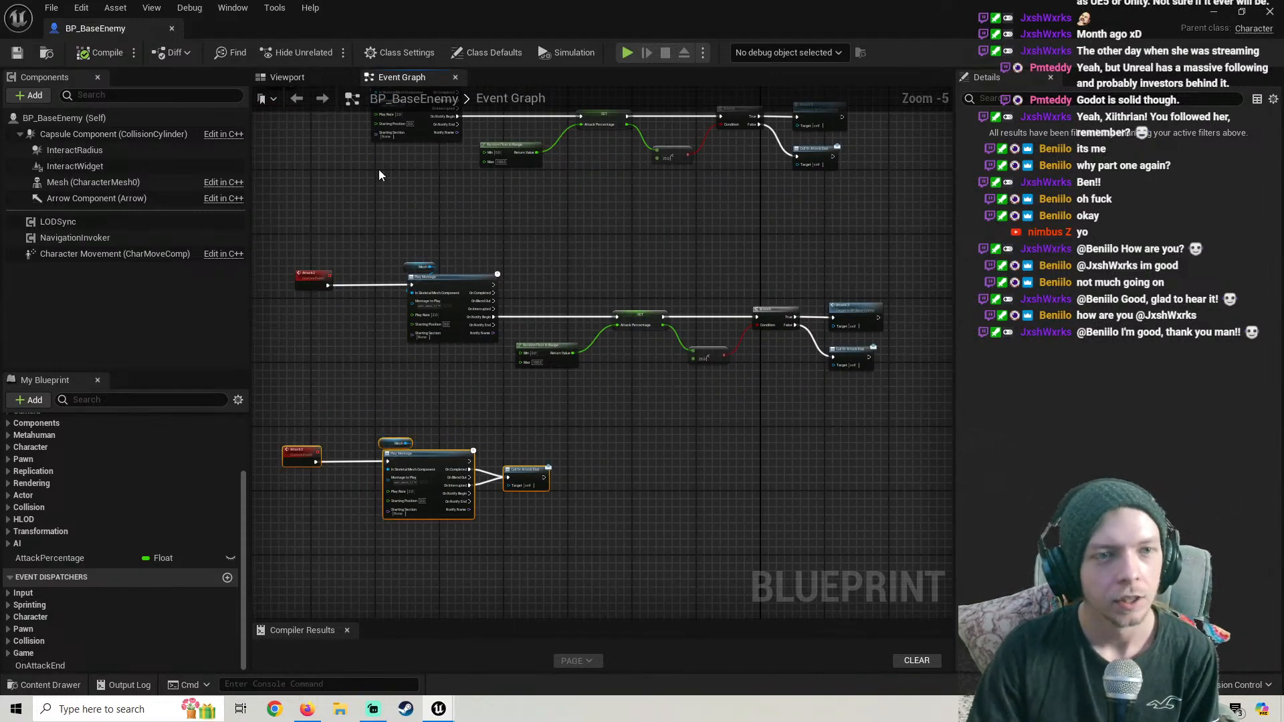
Move the Chase Player call node farther from the Delay node to make room in the AI MoveTo chain
right_click_drag(302, 101, 444, 340)
scroll(444, 340, "up", 3)
scroll(443, 334, "down", 3)
right_click_drag(589, 262, 310, 585)
scroll(492, 408, "down", 1)
right_click_drag(492, 408, 576, 311)
scroll(495, 398, "up", 3)
left_click_drag(592, 304, 772, 304)
Add a call to the Attack event and place it beneath the Delay node
right_click(527, 379)
type("att")
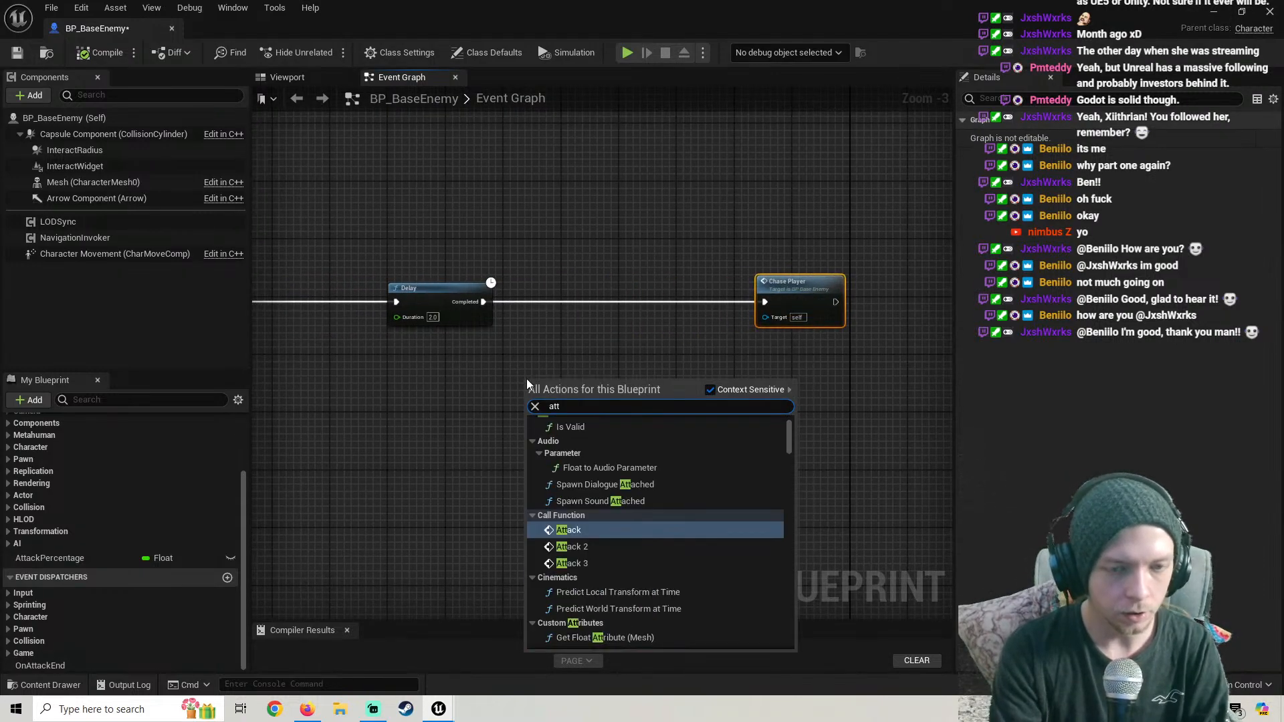
left_click(568, 529)
right_click_drag(465, 470, 659, 477)
left_click_drag(742, 386, 611, 373)
Insert the Attack call between AI MoveTo's On Success output and Delay, shifting Delay toward Chase Player, and save the blueprint
right_click_drag(652, 347, 395, 328)
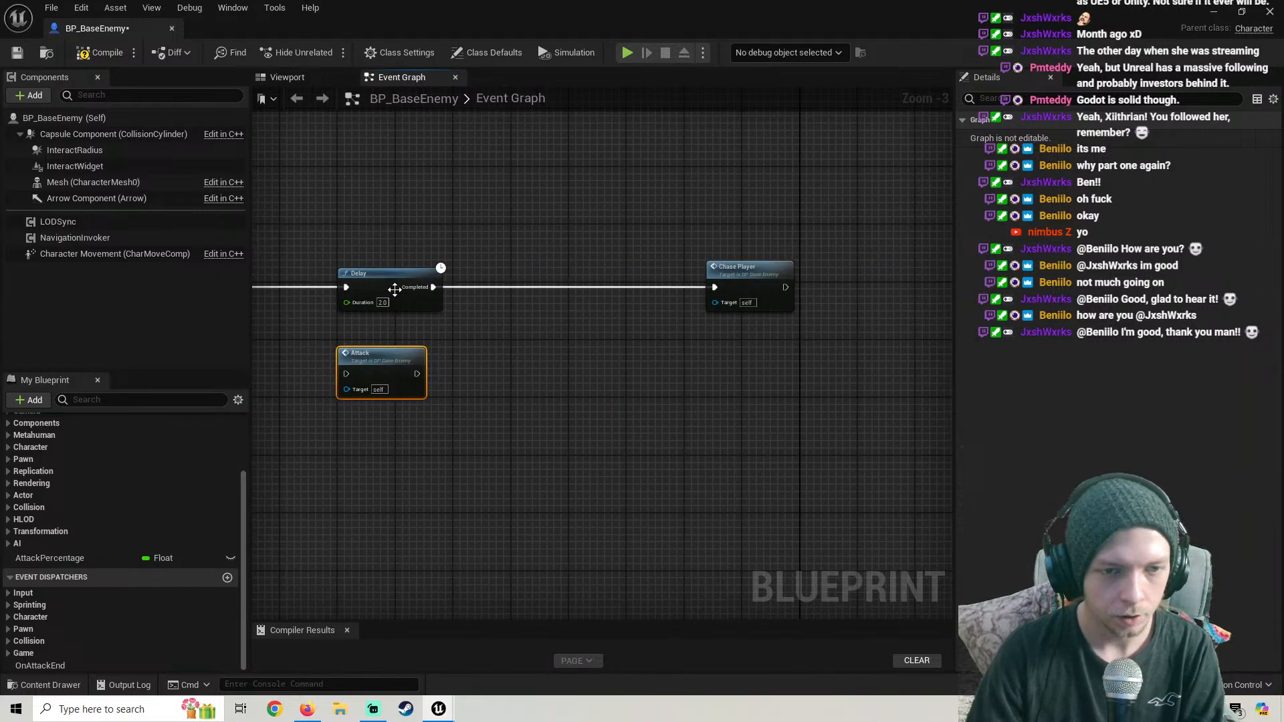
left_click_drag(395, 289, 533, 296)
right_click_drag(367, 373, 513, 387)
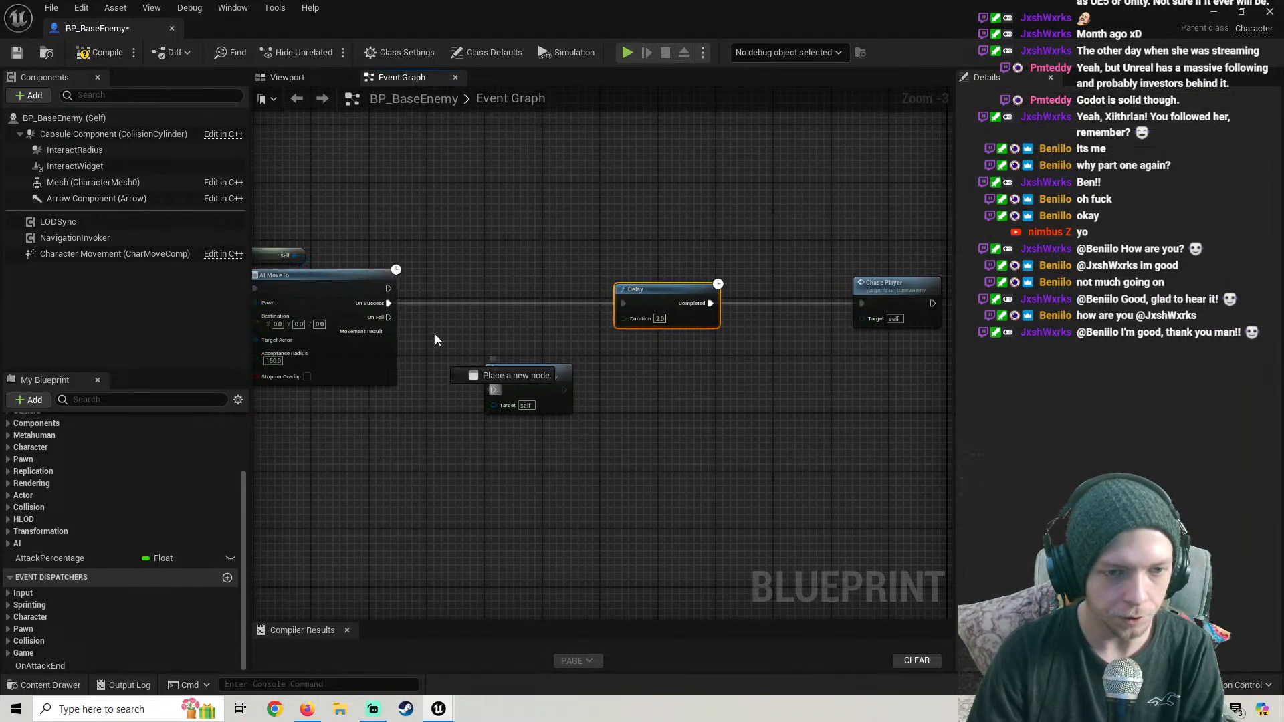
left_click_drag(436, 340, 388, 305)
left_click_drag(563, 391, 620, 311)
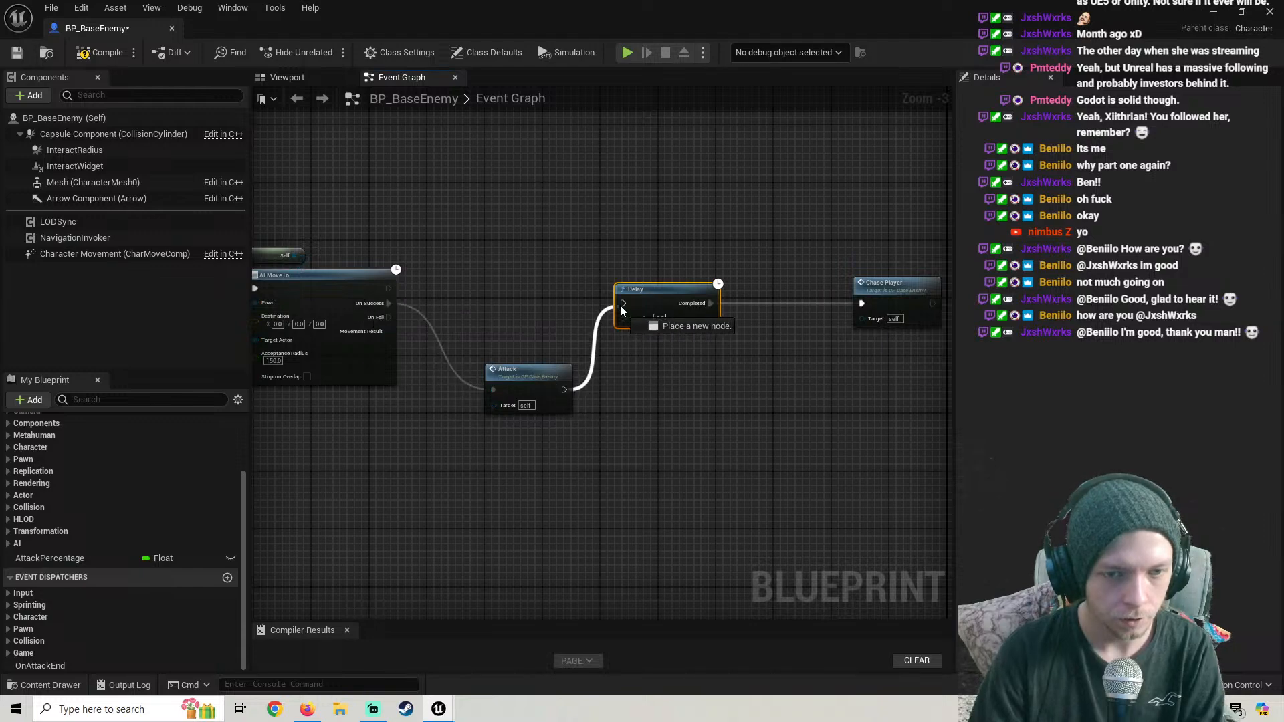
left_click_drag(515, 382, 485, 293)
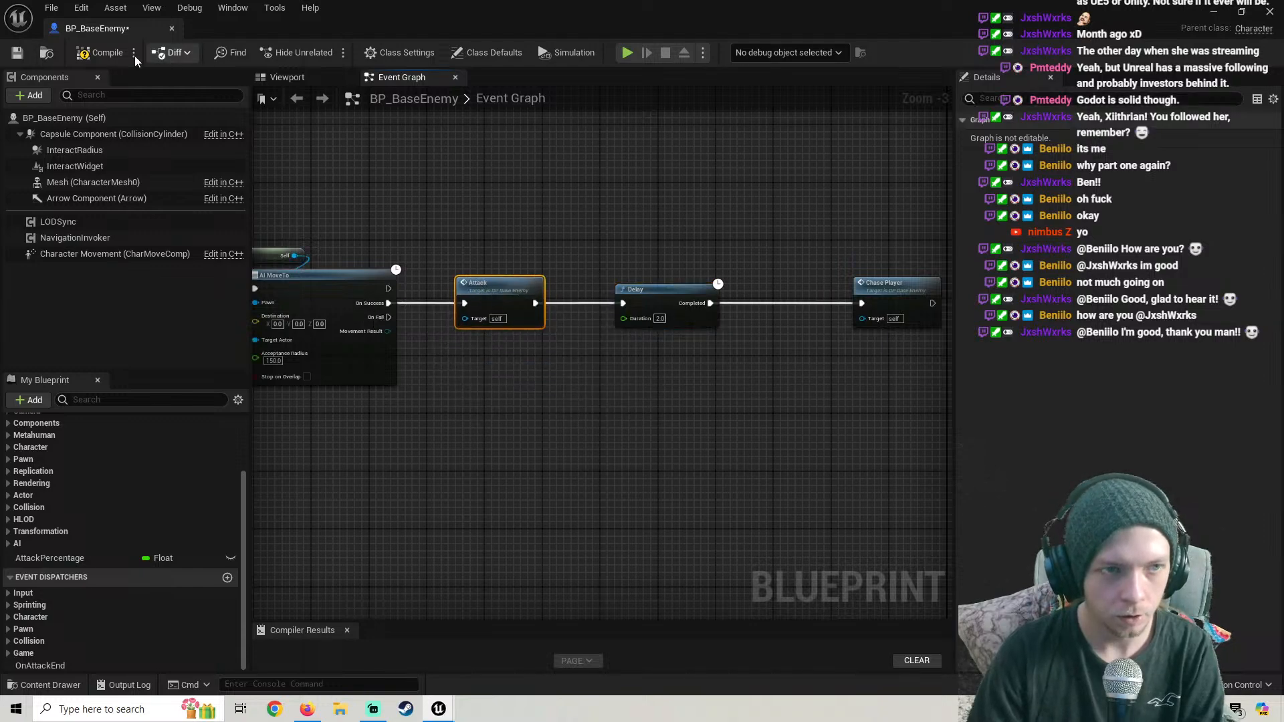
left_click(17, 54)
Set the Montage to Play in the Attack3 chain's Play Montage node to anim_attack_2_Montage and save the blueprint
scroll(722, 348, "down", 2)
right_click_drag(629, 422, 642, 222)
left_click(1212, 12)
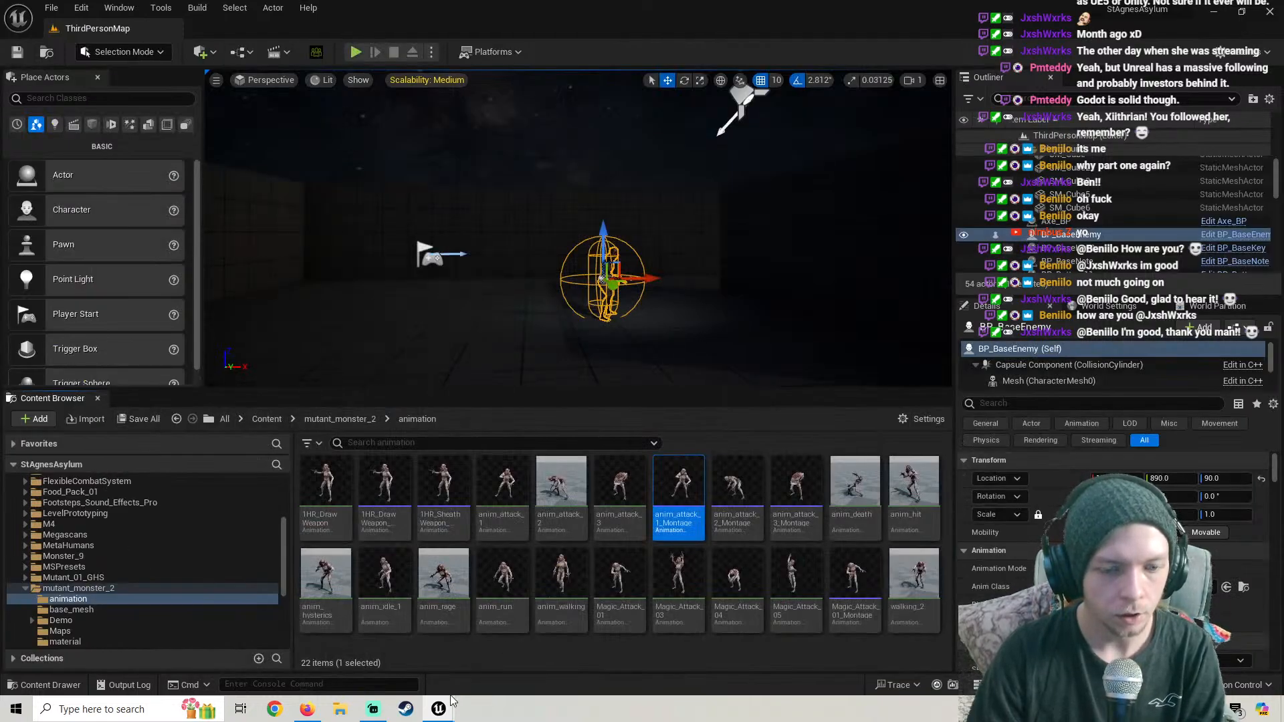
left_click(509, 675)
right_click_drag(419, 505, 528, 247)
scroll(503, 447, "up", 2)
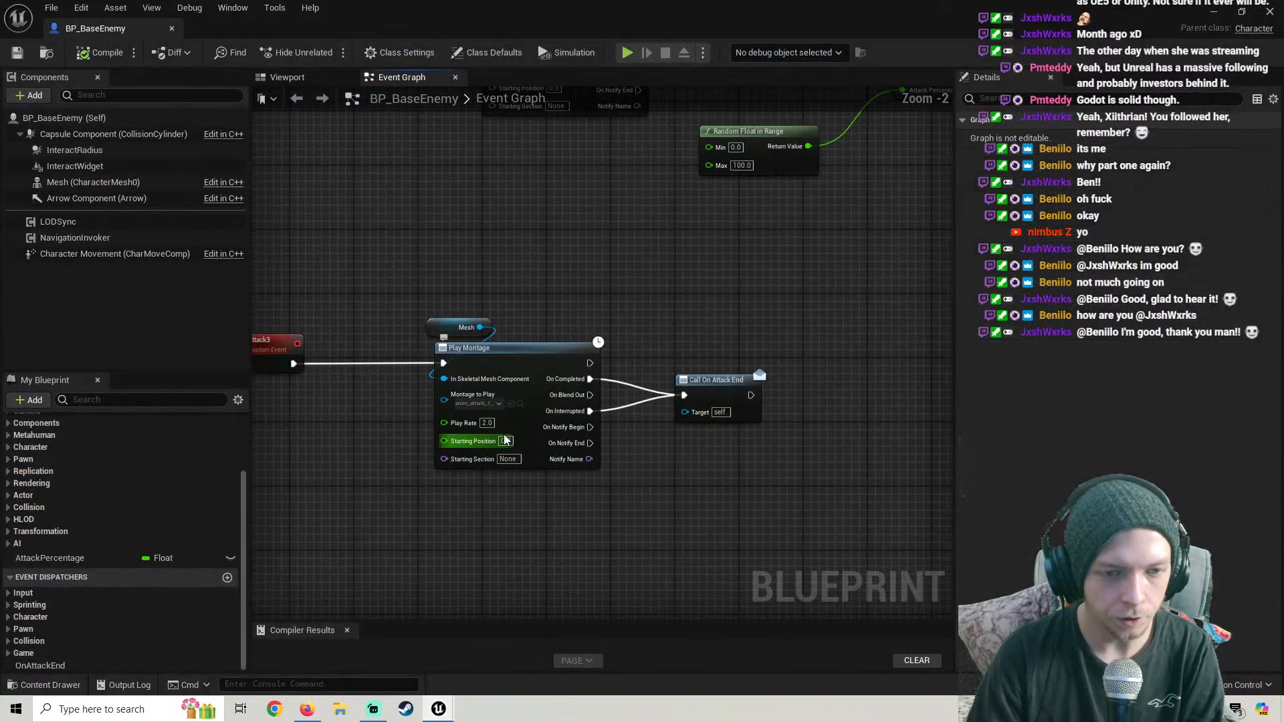
scroll(503, 415, "up", 2)
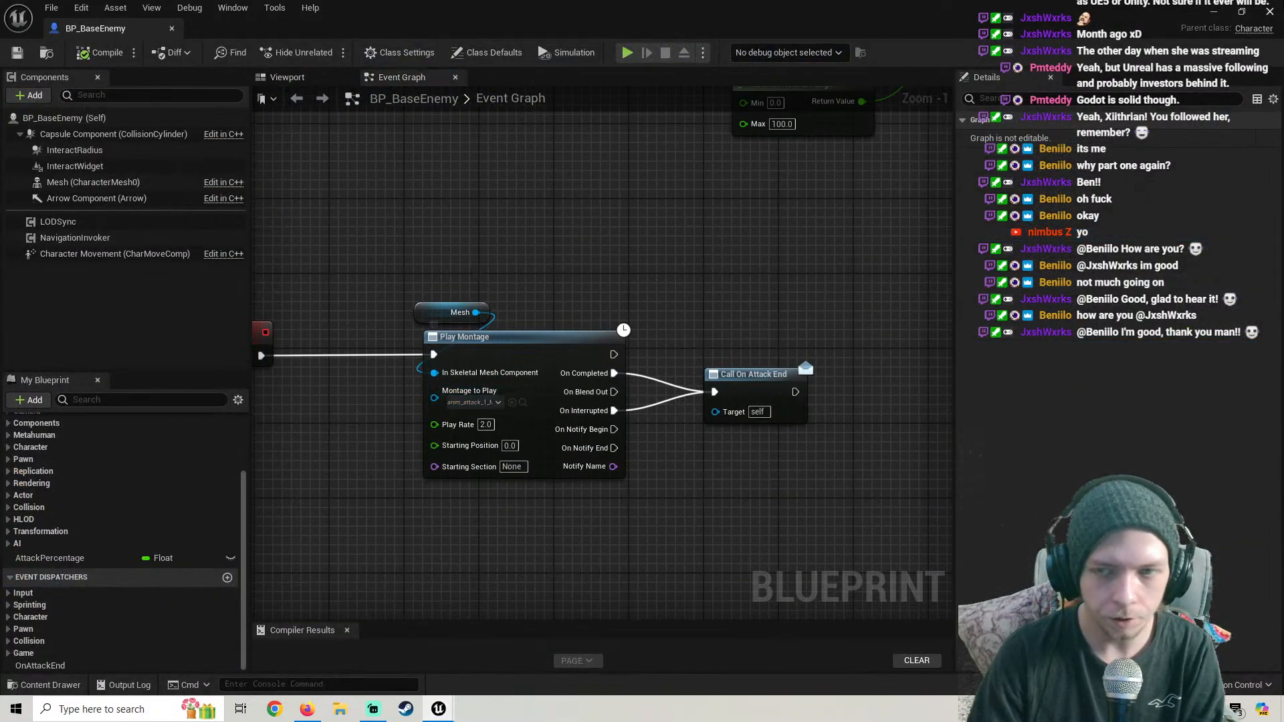
left_click(1243, 11)
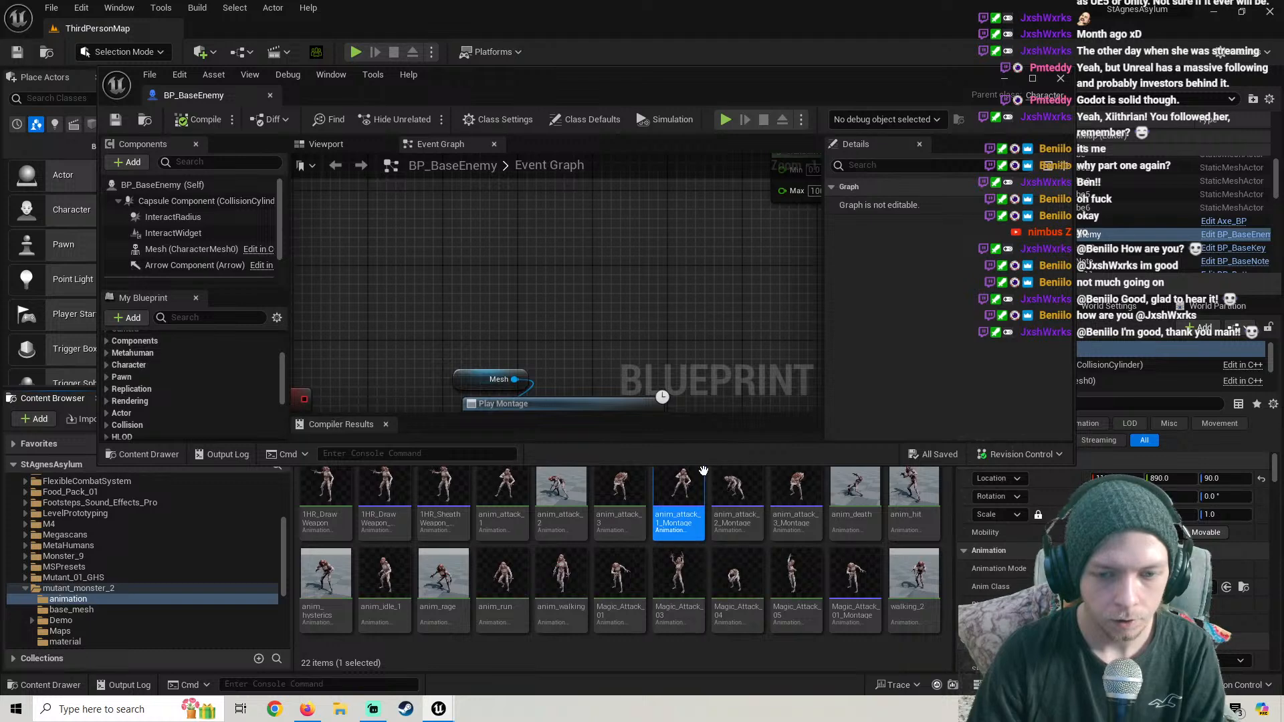
left_click(732, 523)
right_click_drag(606, 331, 548, 178)
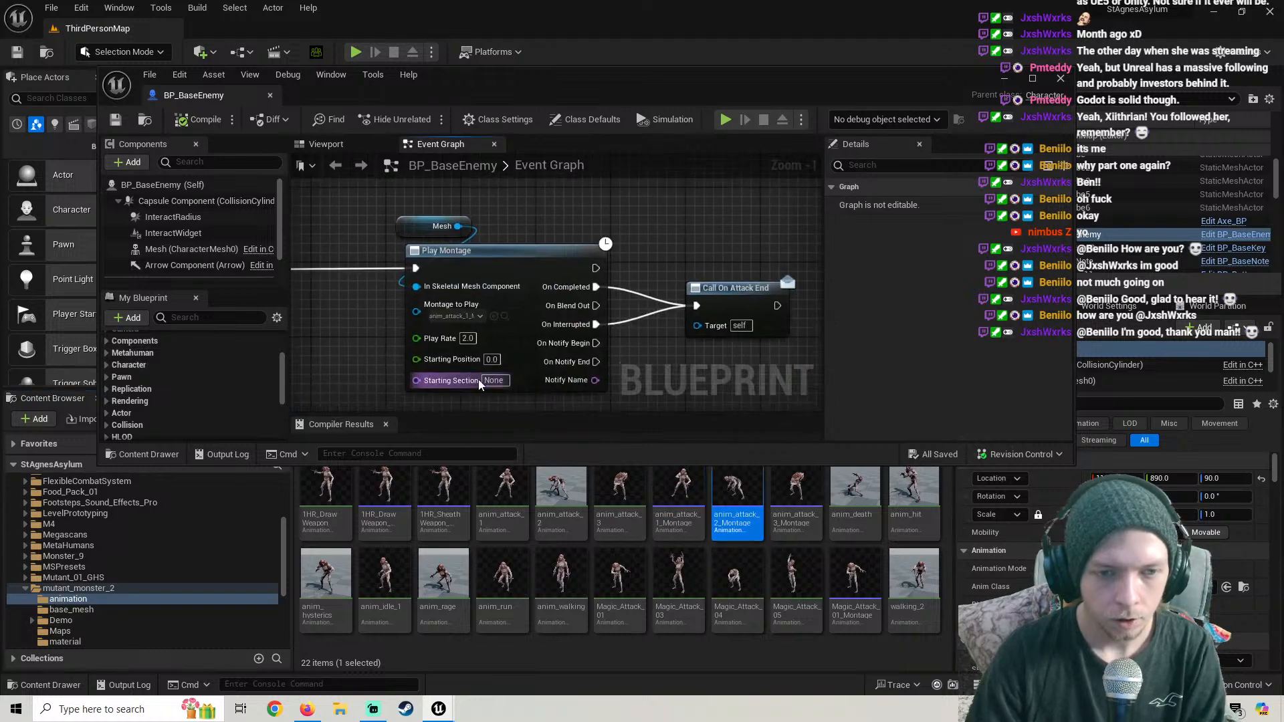
left_click(494, 317)
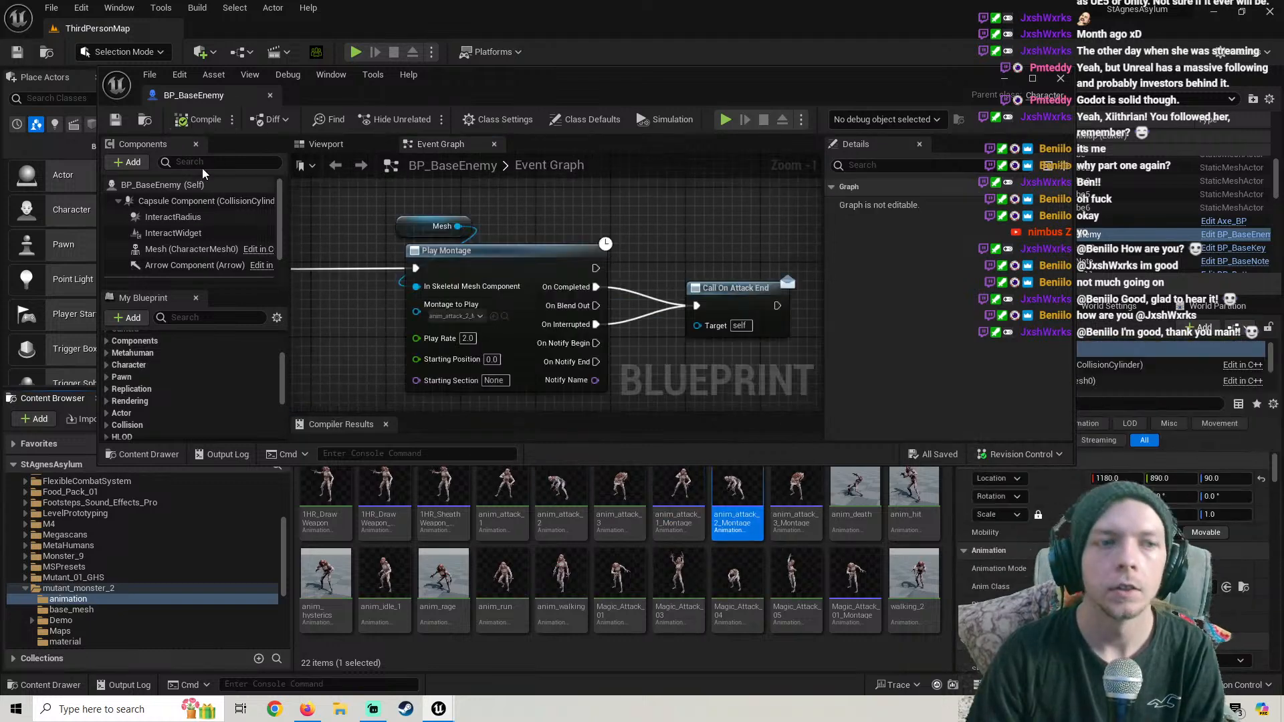
left_click(115, 121)
left_click(1007, 78)
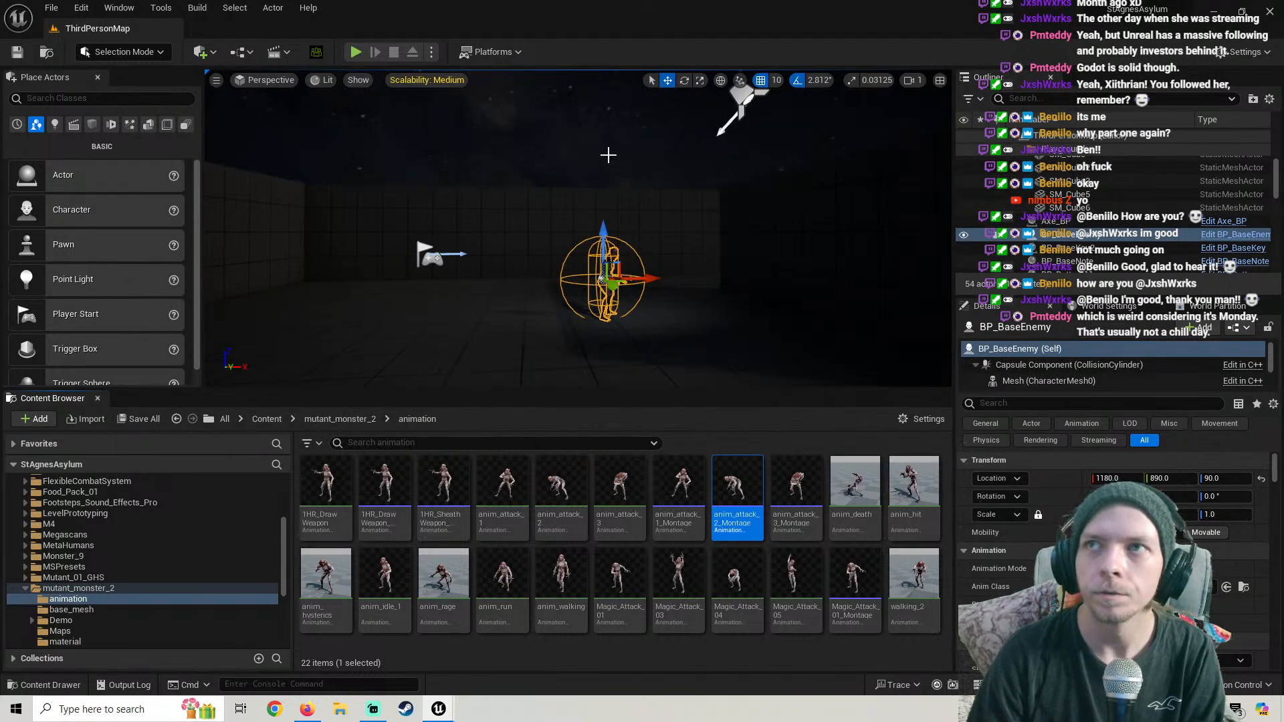
Play the level and move the character toward and away from BP_BaseEnemy to test its chasing and attack animations
key("s")
mouse_move(607, 155)
right_mouse_down()
mouse_move(652, 176)
mouse_move(663, 161)
mouse_move(756, 159)
mouse_move(579, 131)
mouse_move(678, 151)
mouse_move(593, 151)
right_mouse_up()
key("s")
key("w")
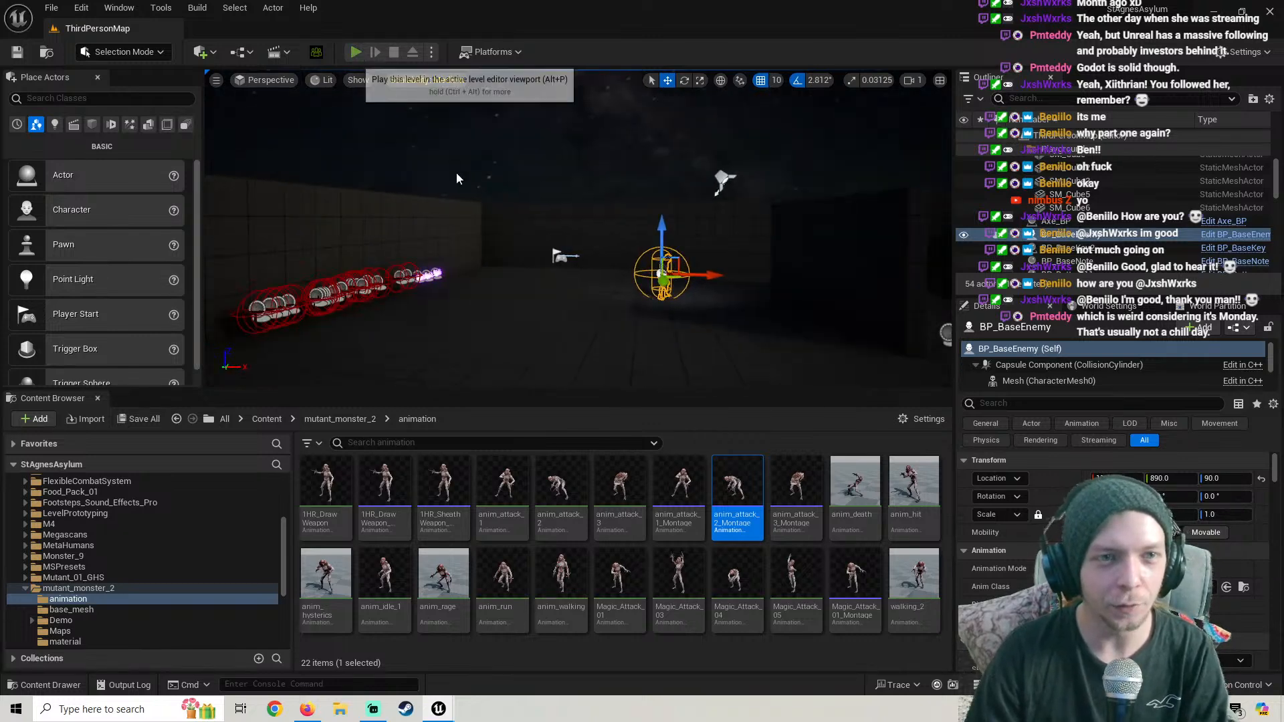
left_click(356, 53)
key("s")
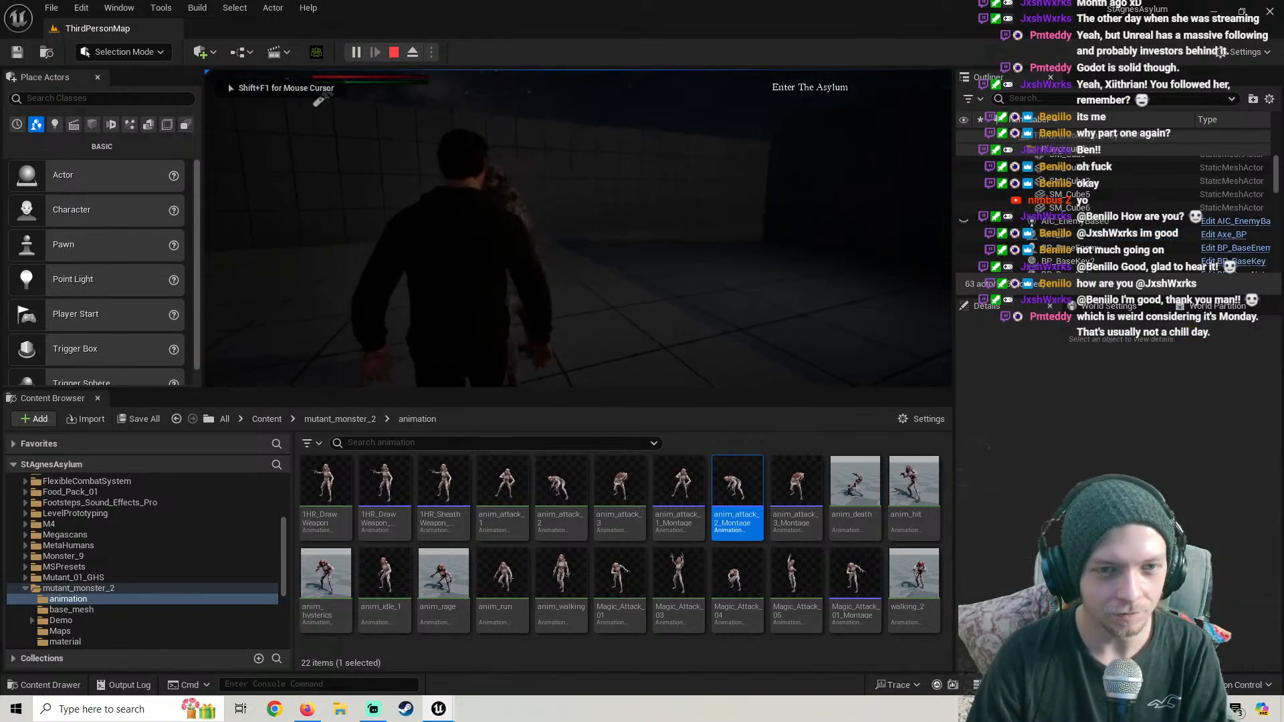
key("s")
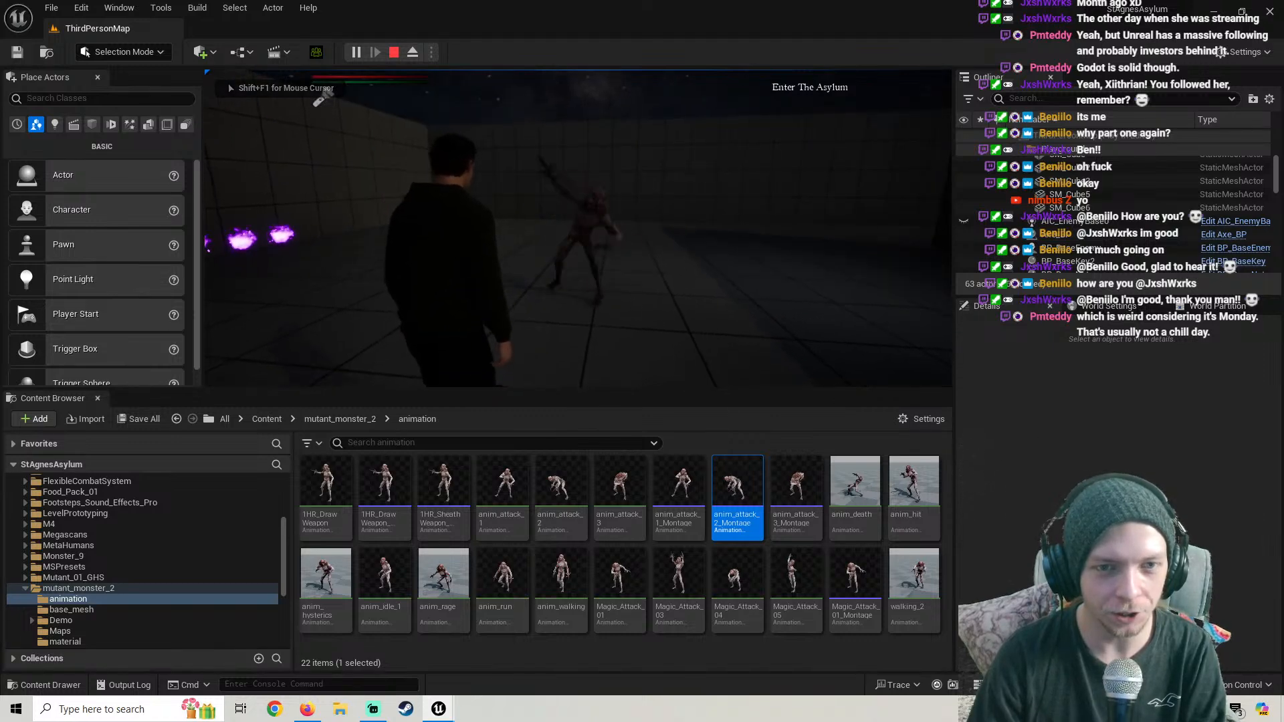
key("s")
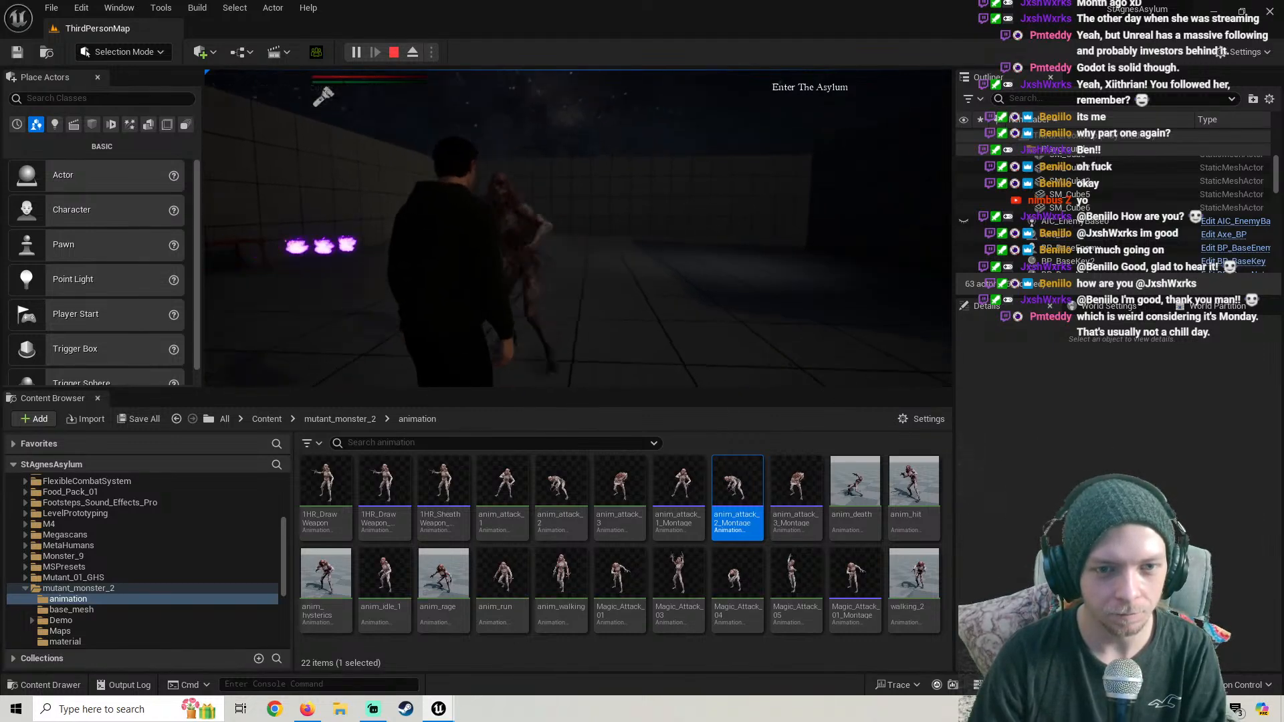
key("w")
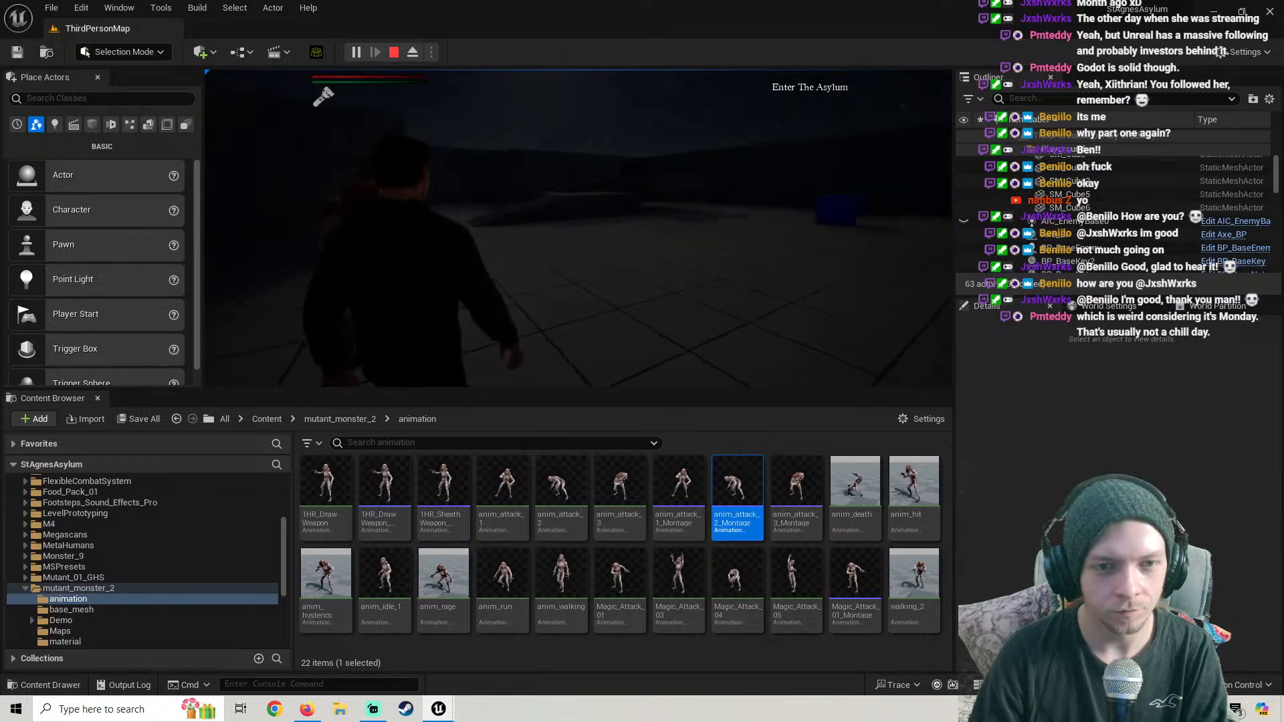
key("s")
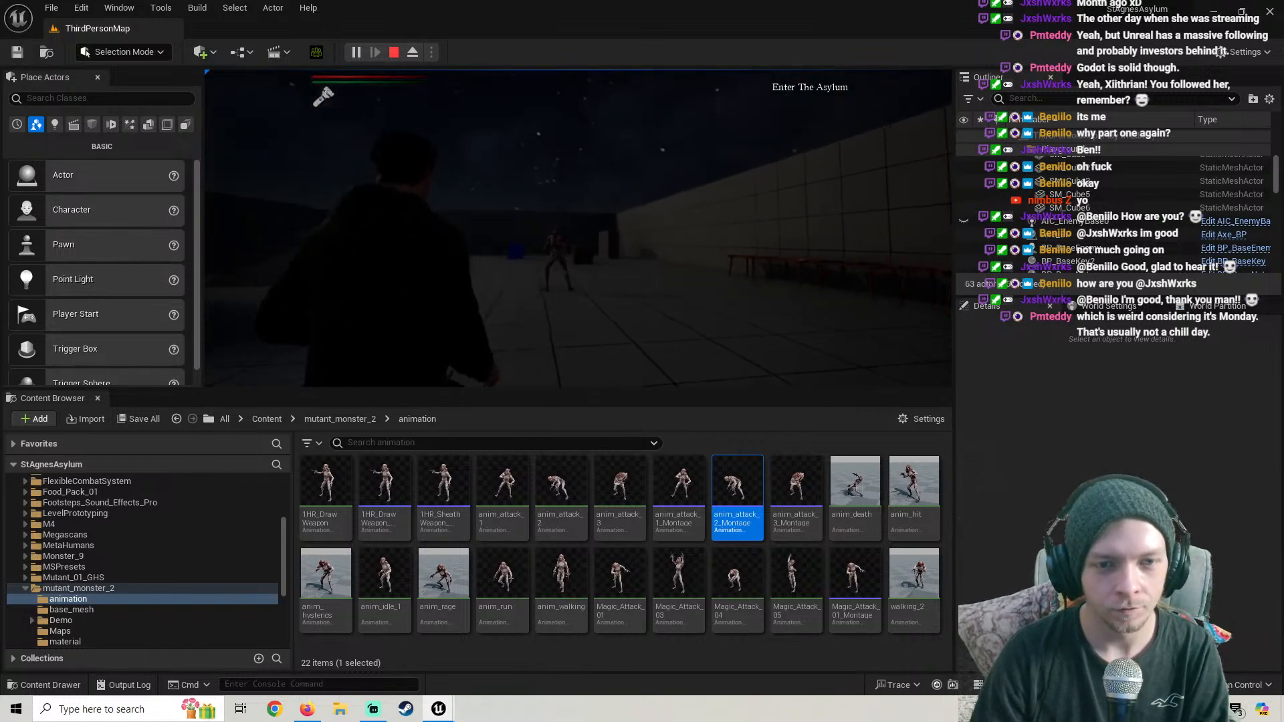
key("w")
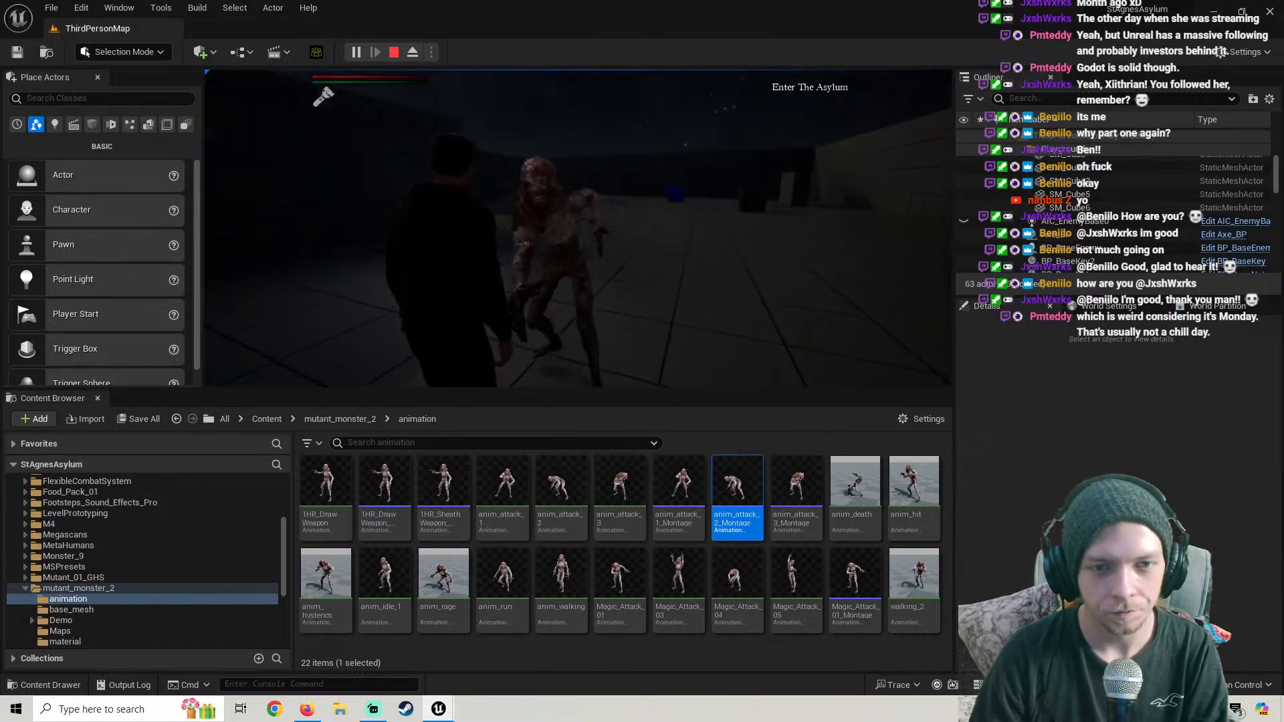
key("w")
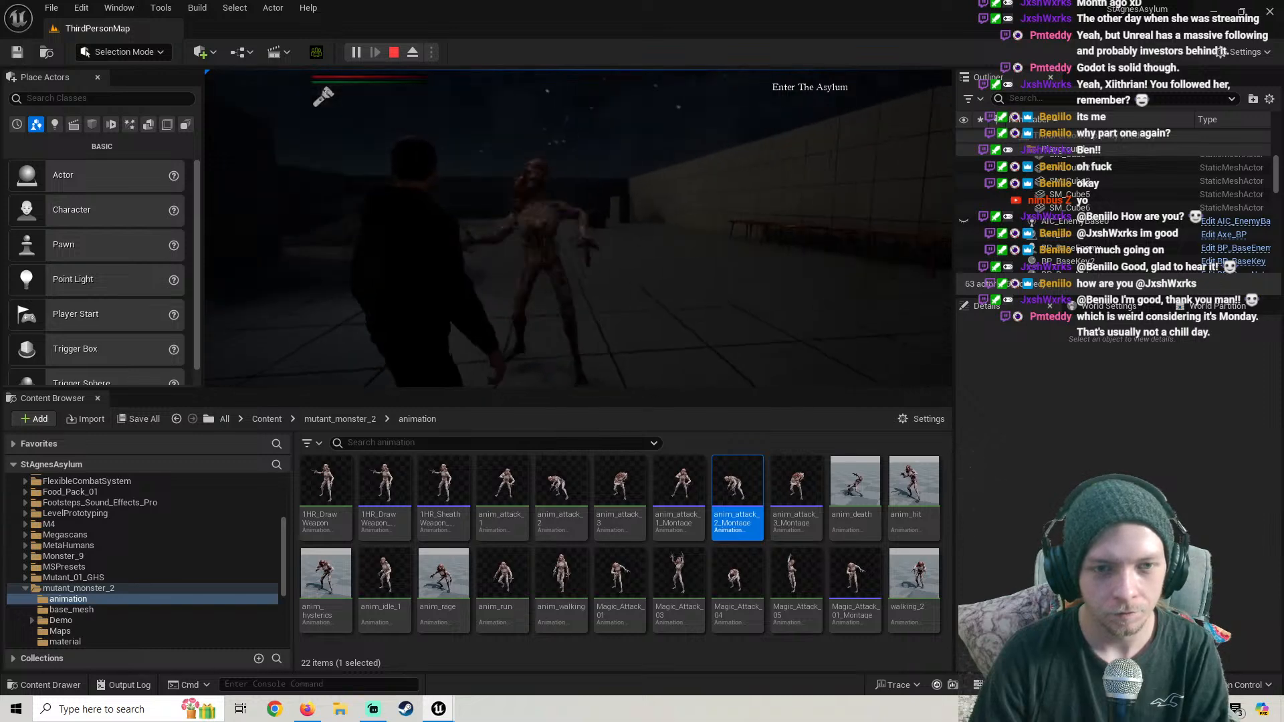
key("s")
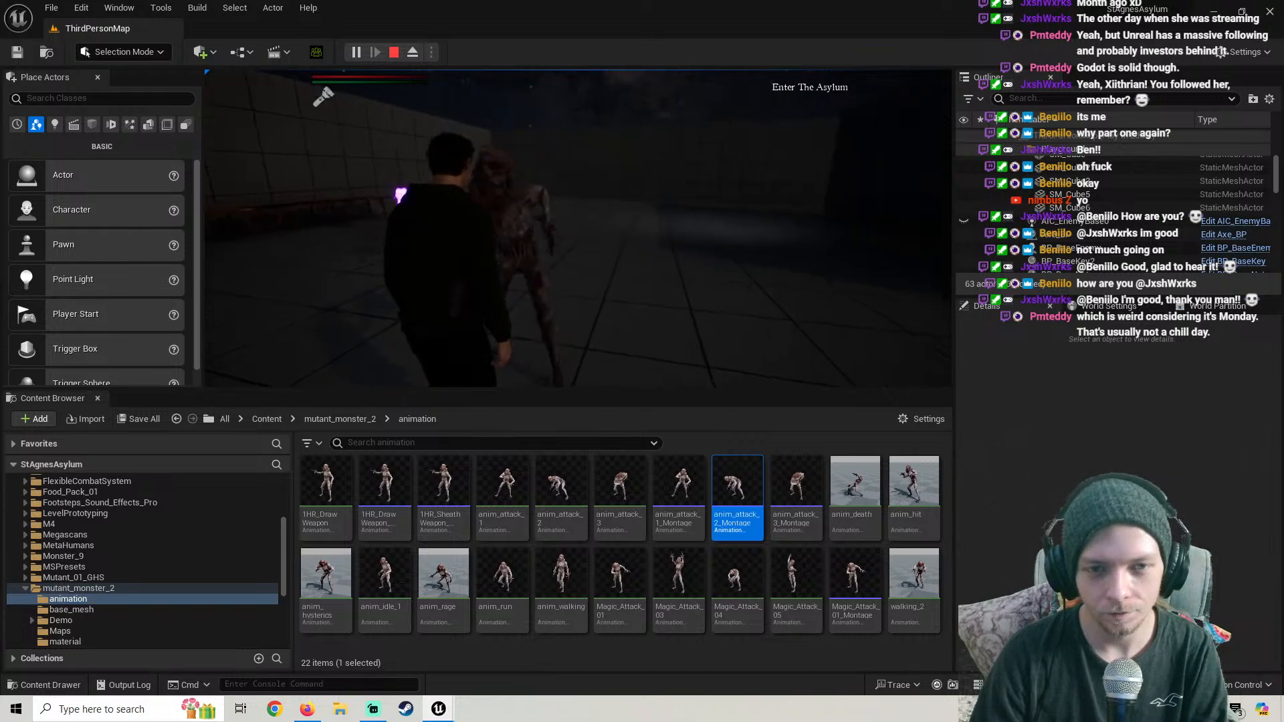
key("w")
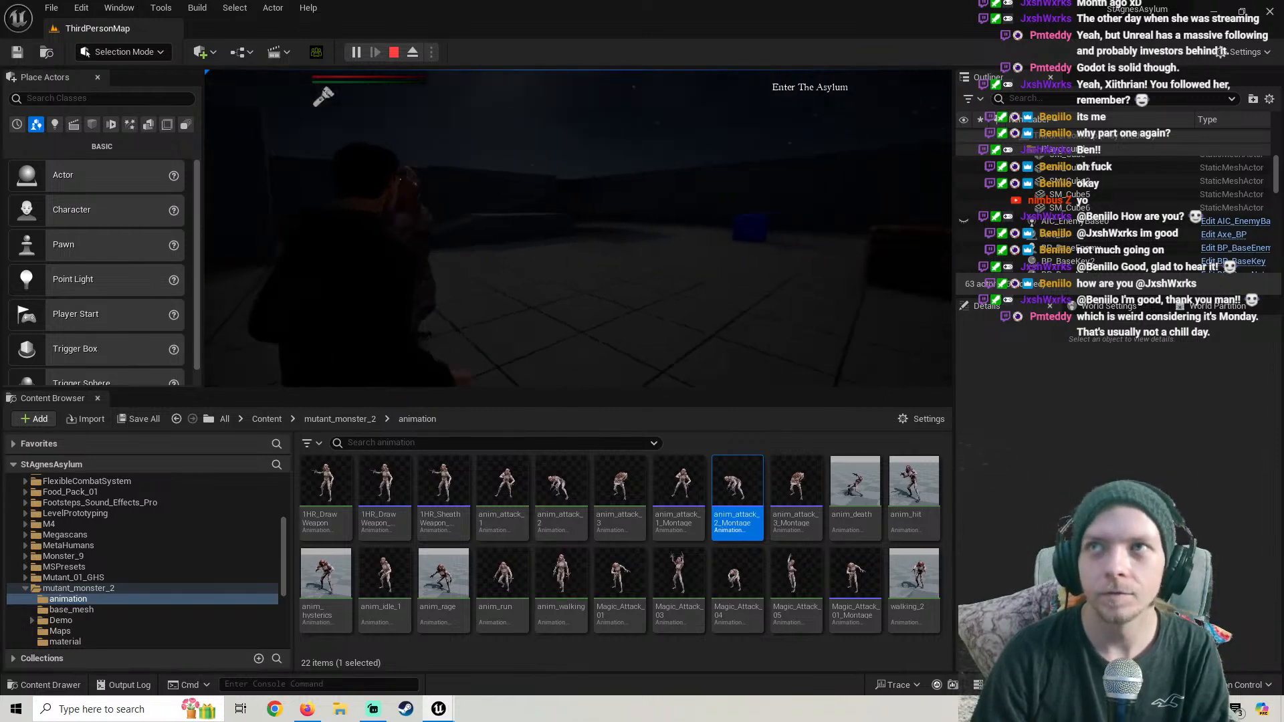
key("s")
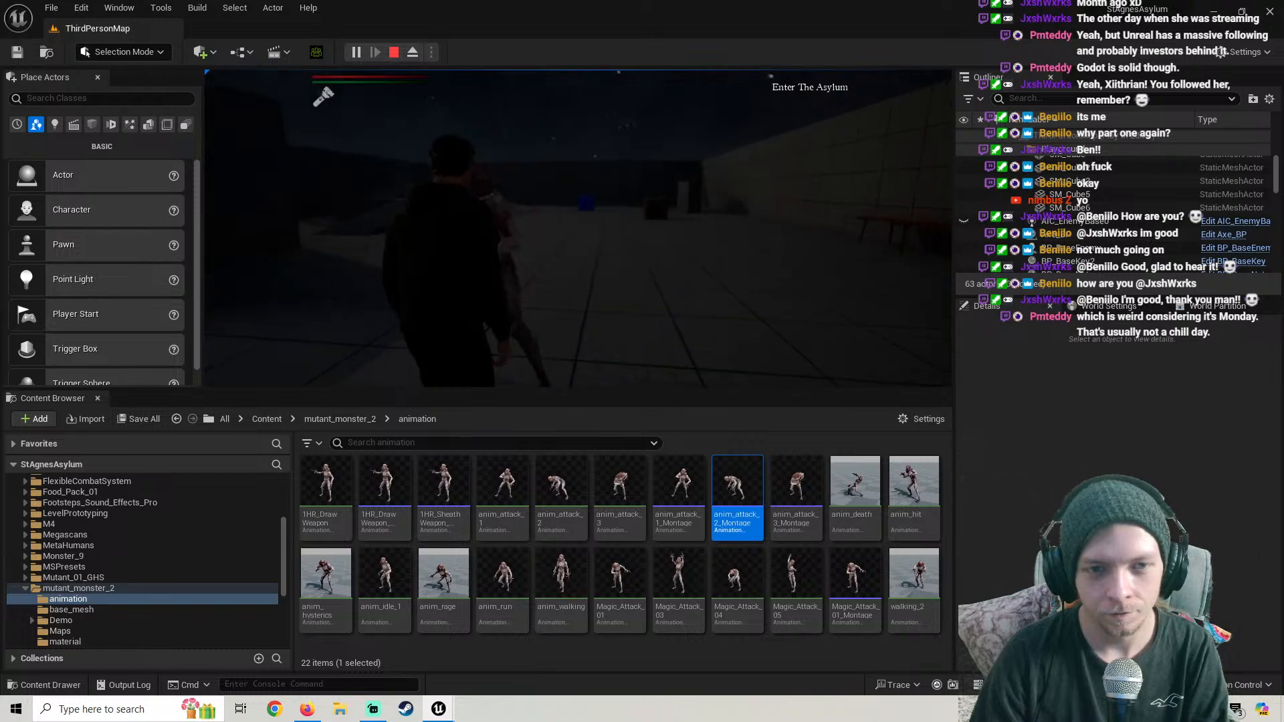
key("s")
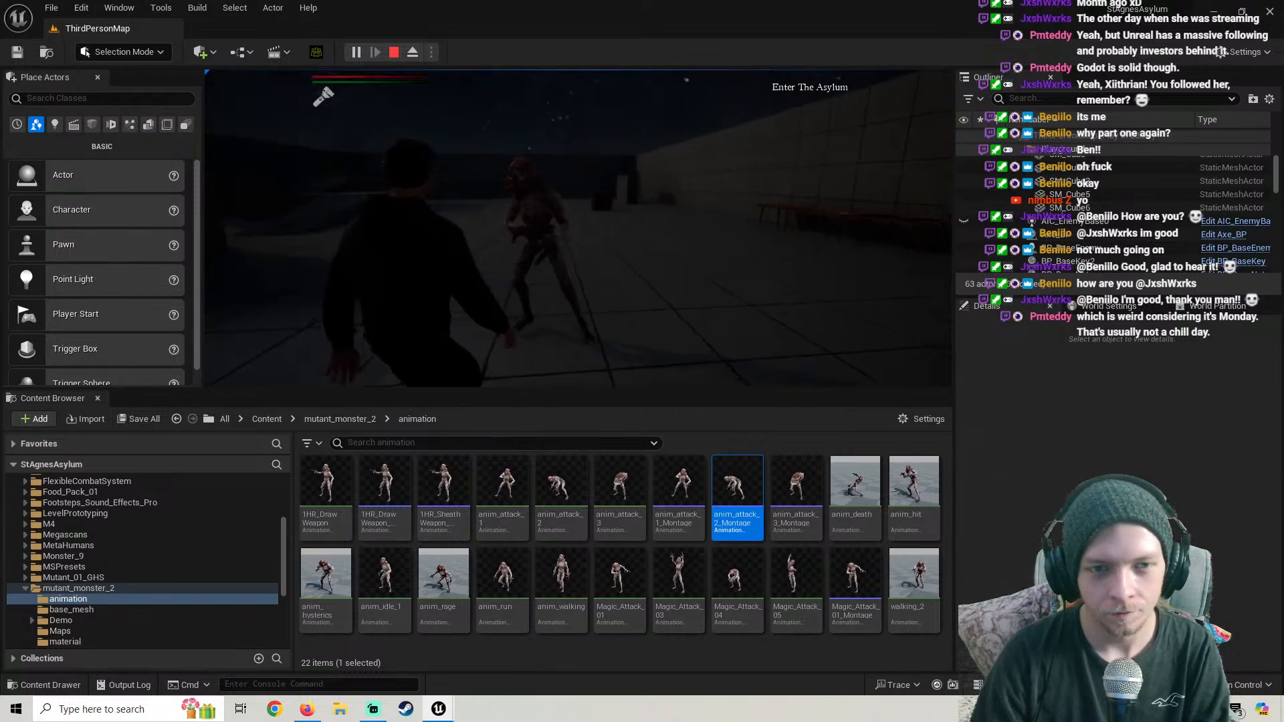
key("s")
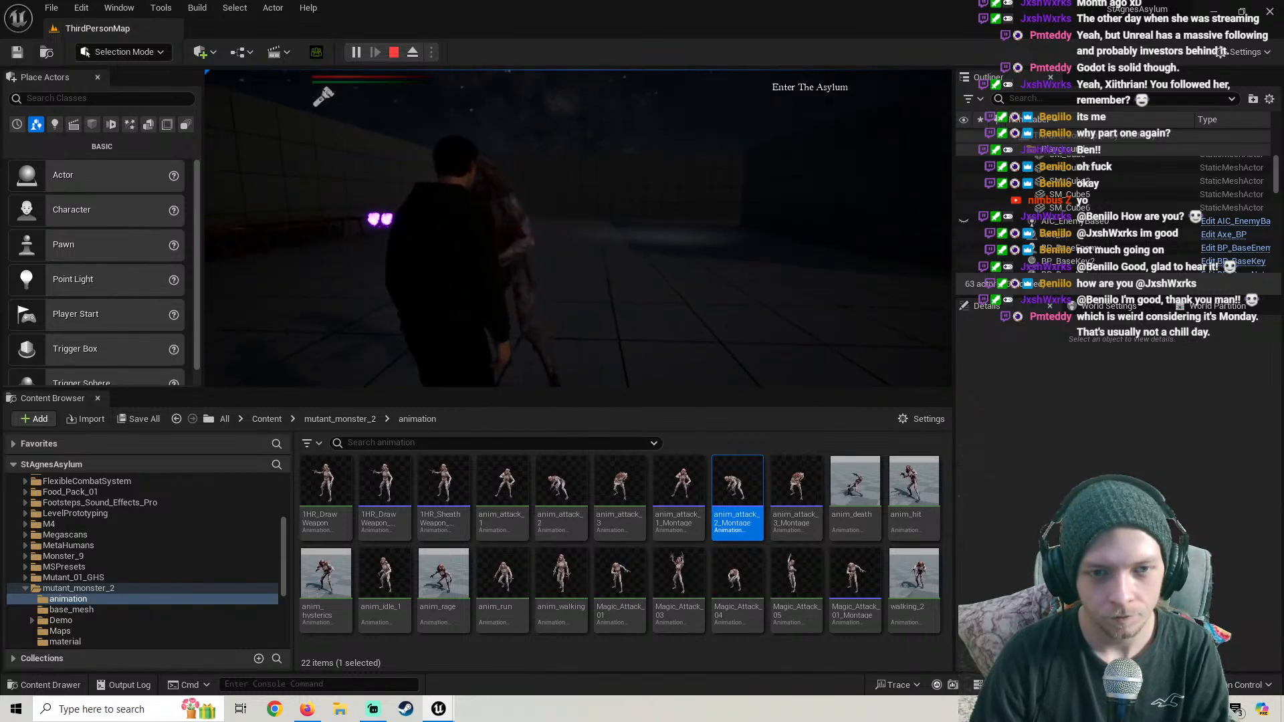
key("s")
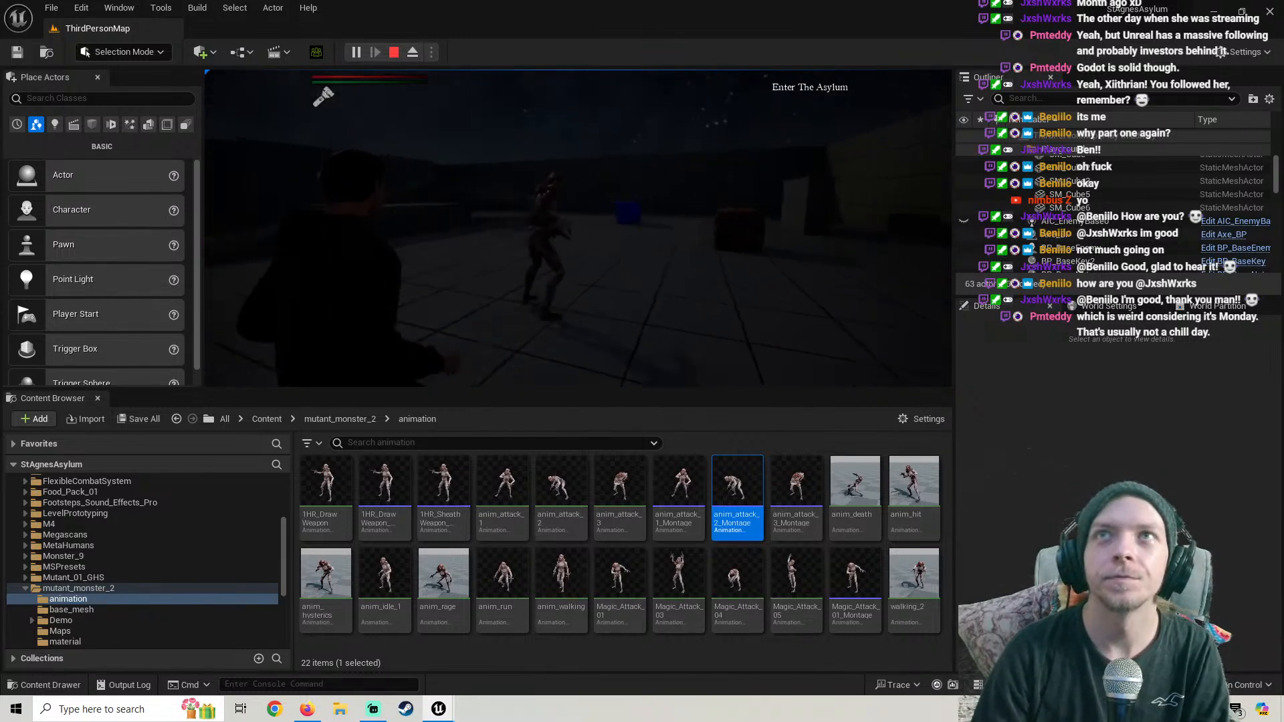
key("s")
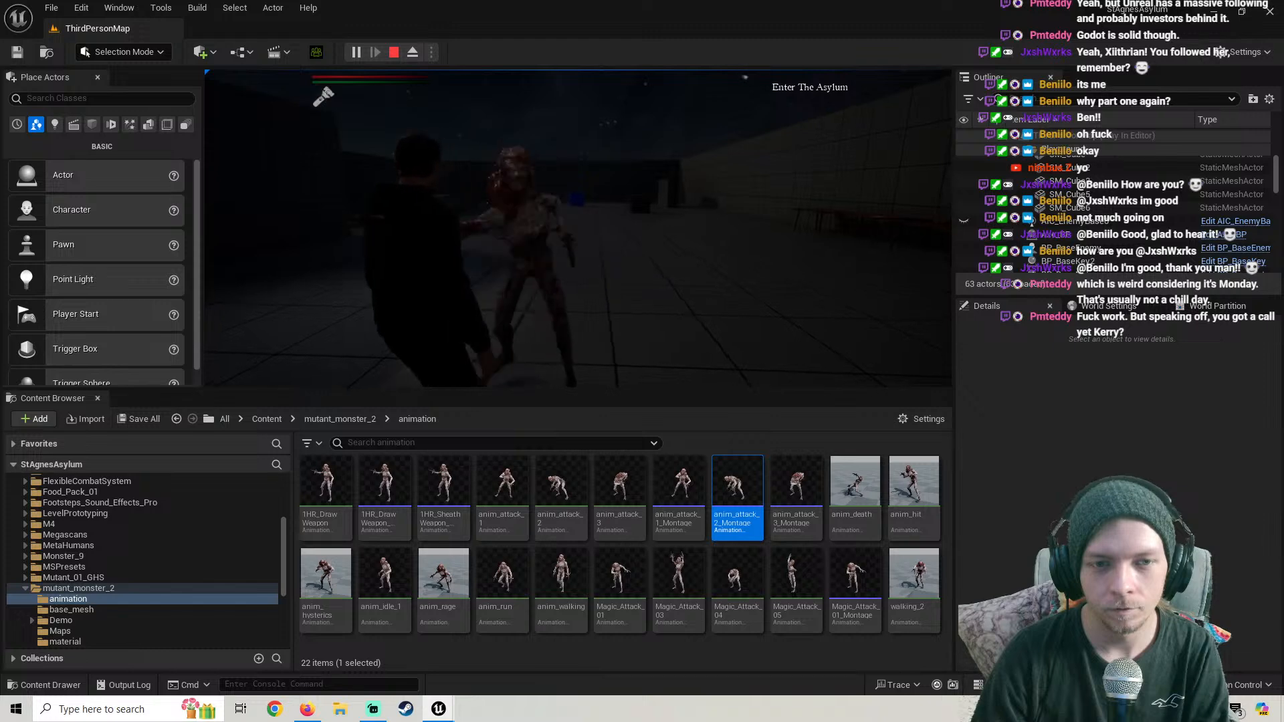
key("w")
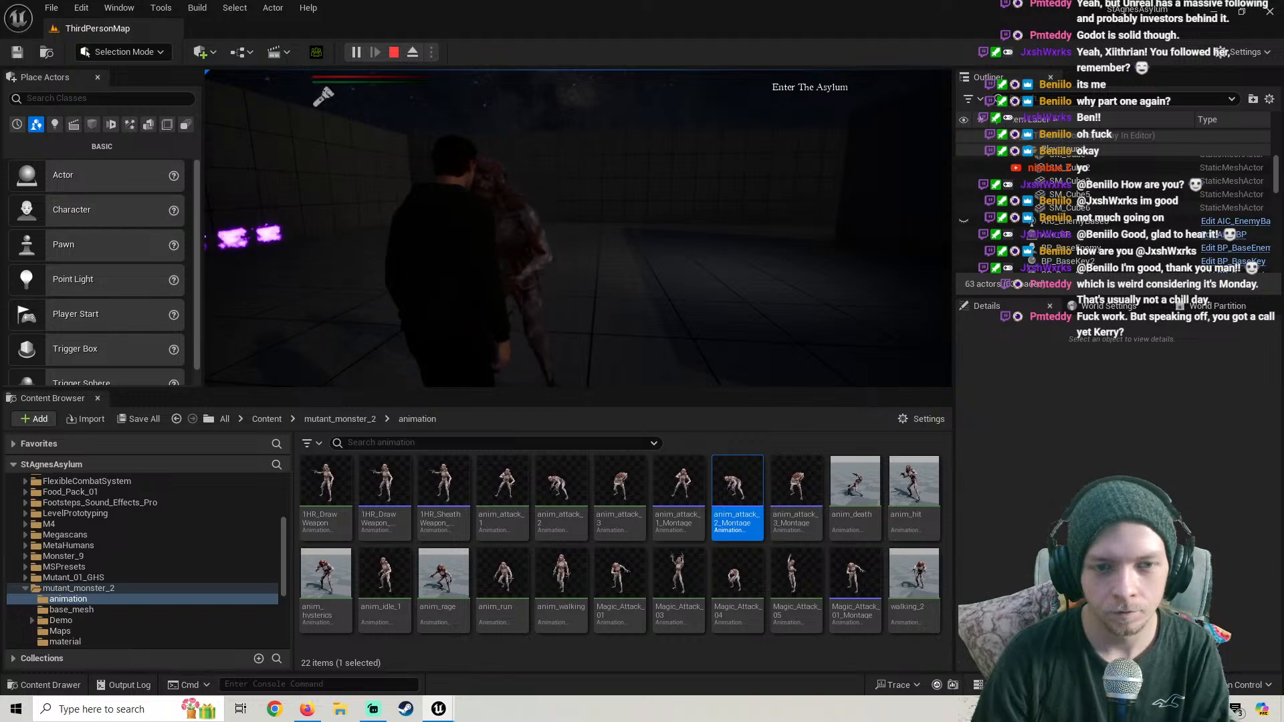
key("s")
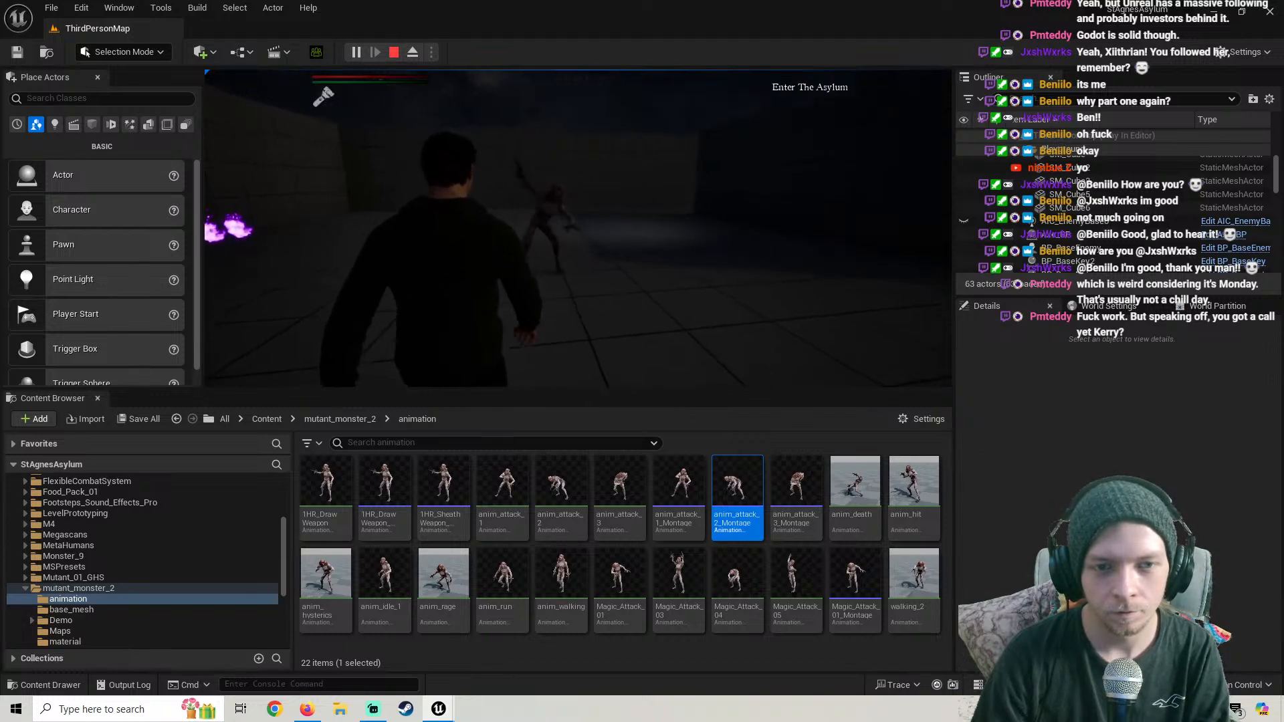
key("s")
key("w")
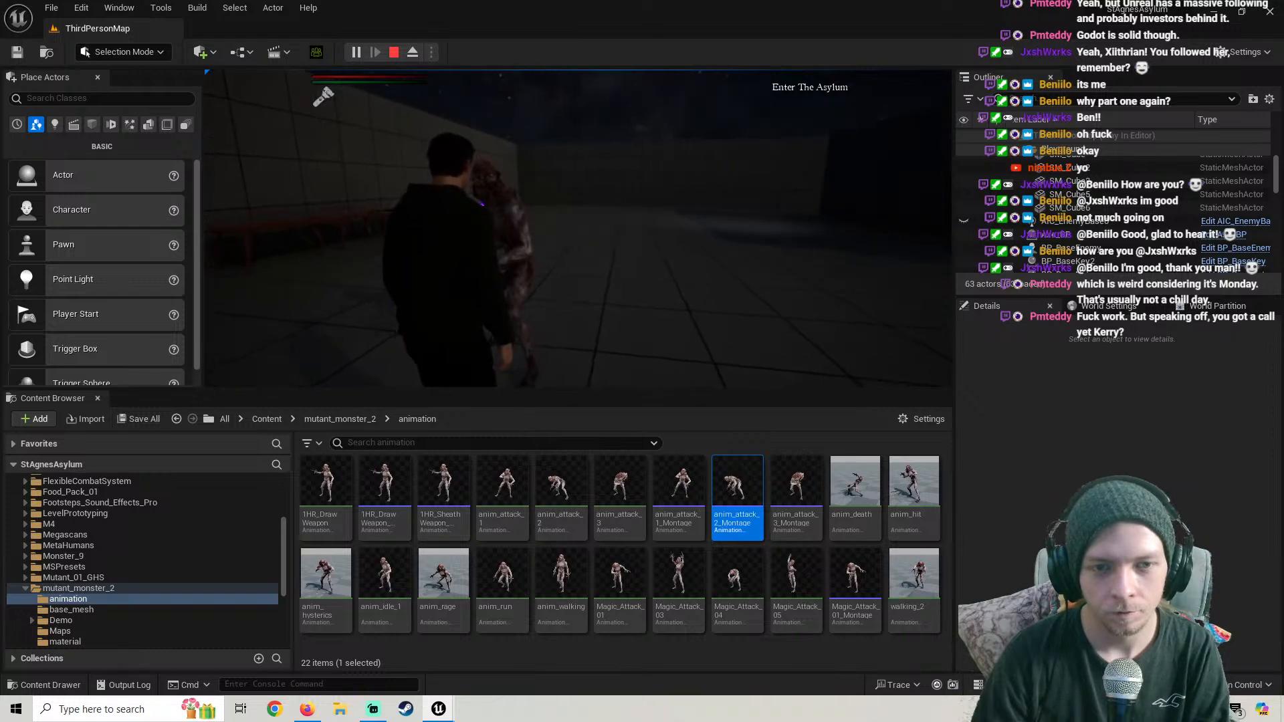
key("w")
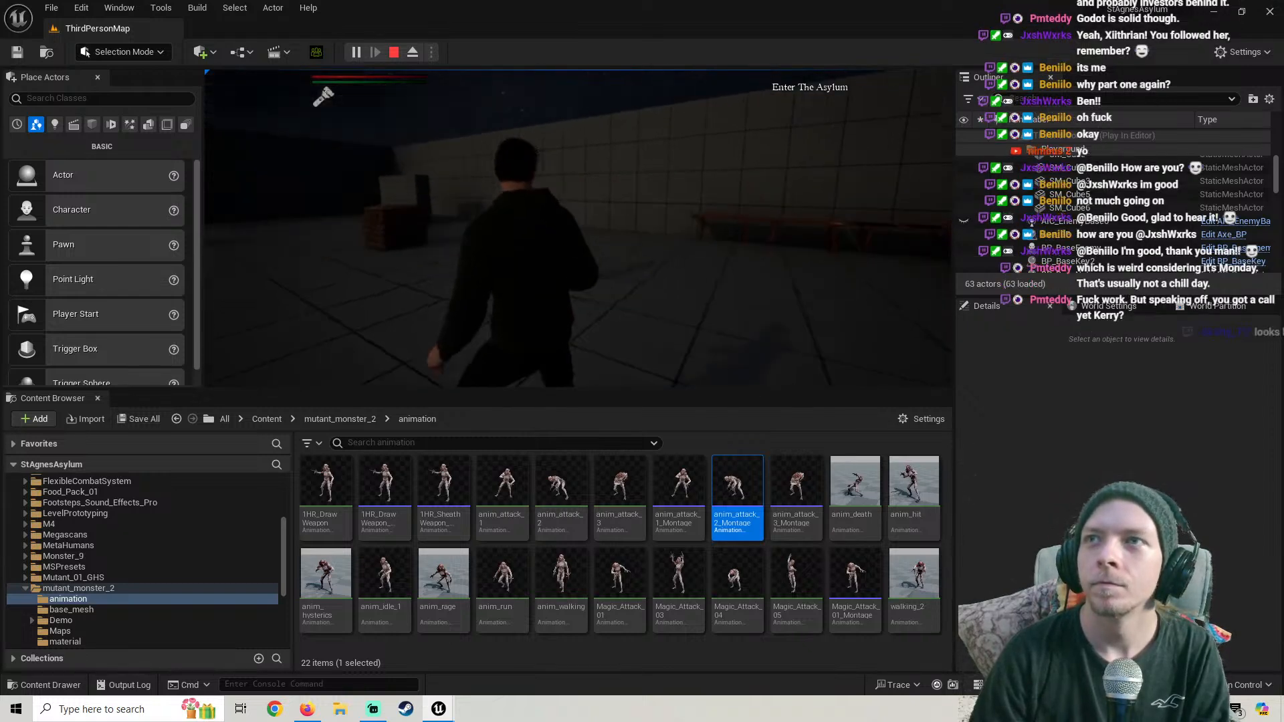
key("s")
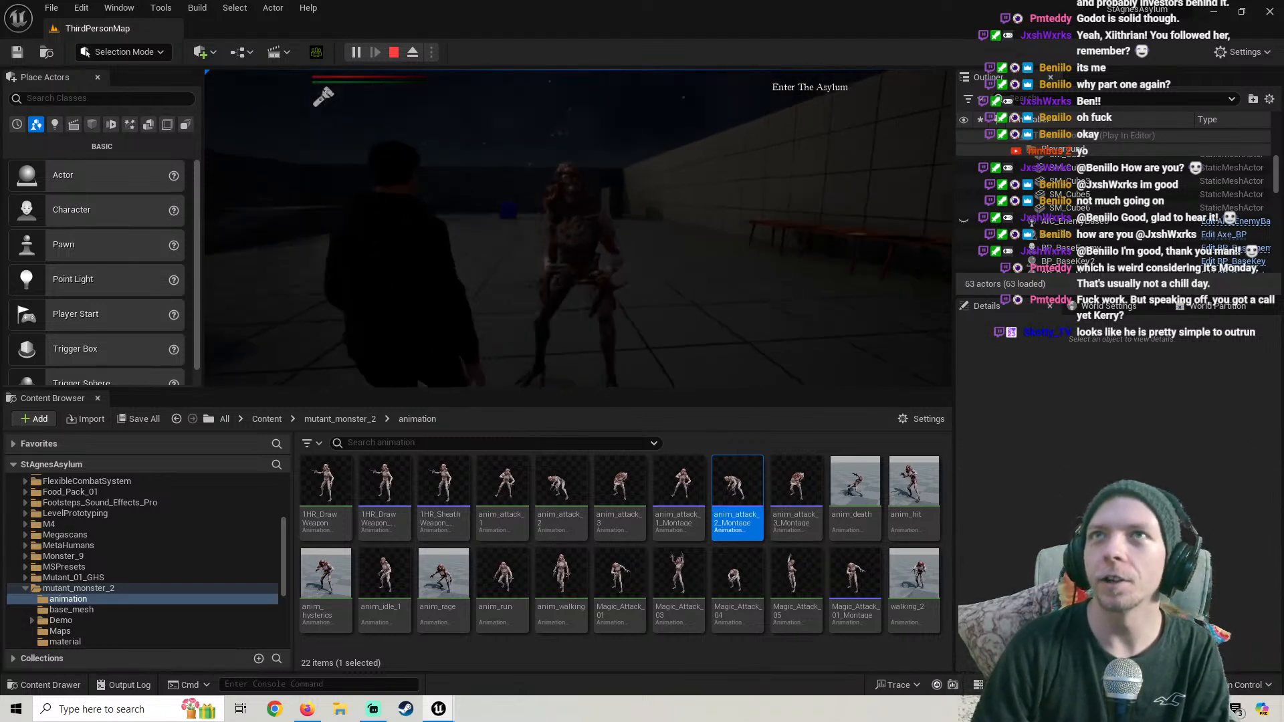
key("s")
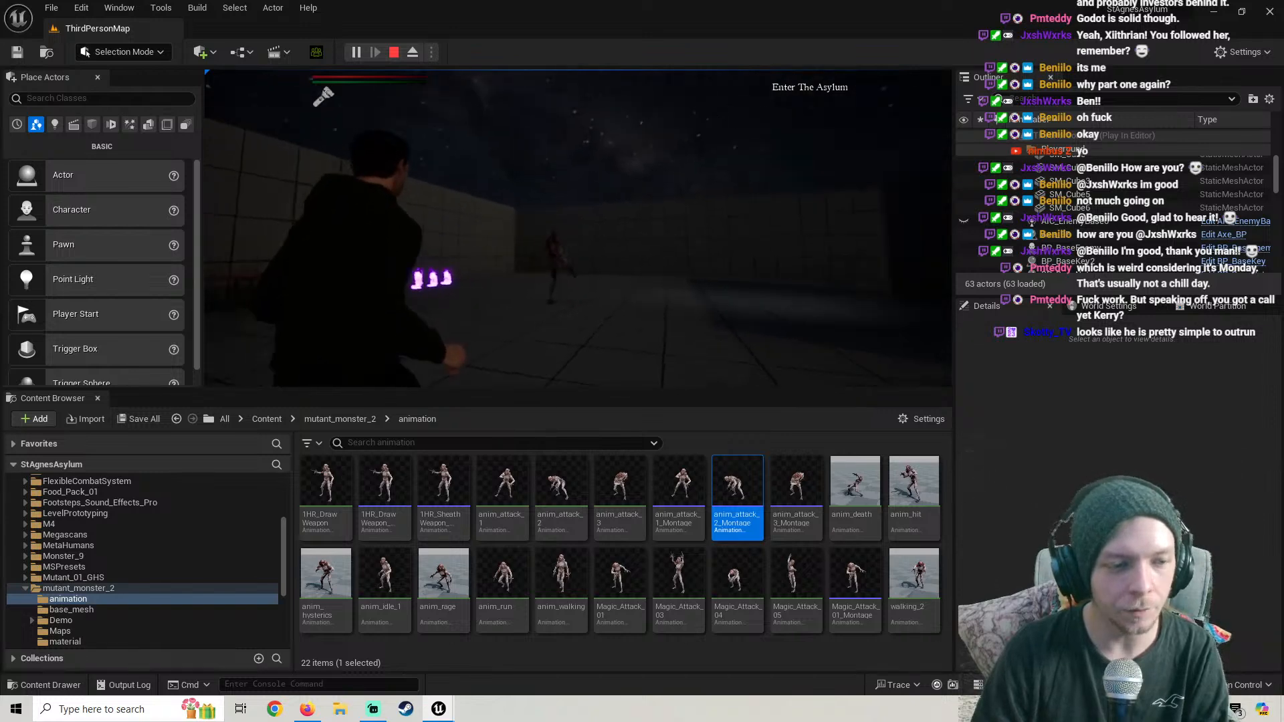
key("w")
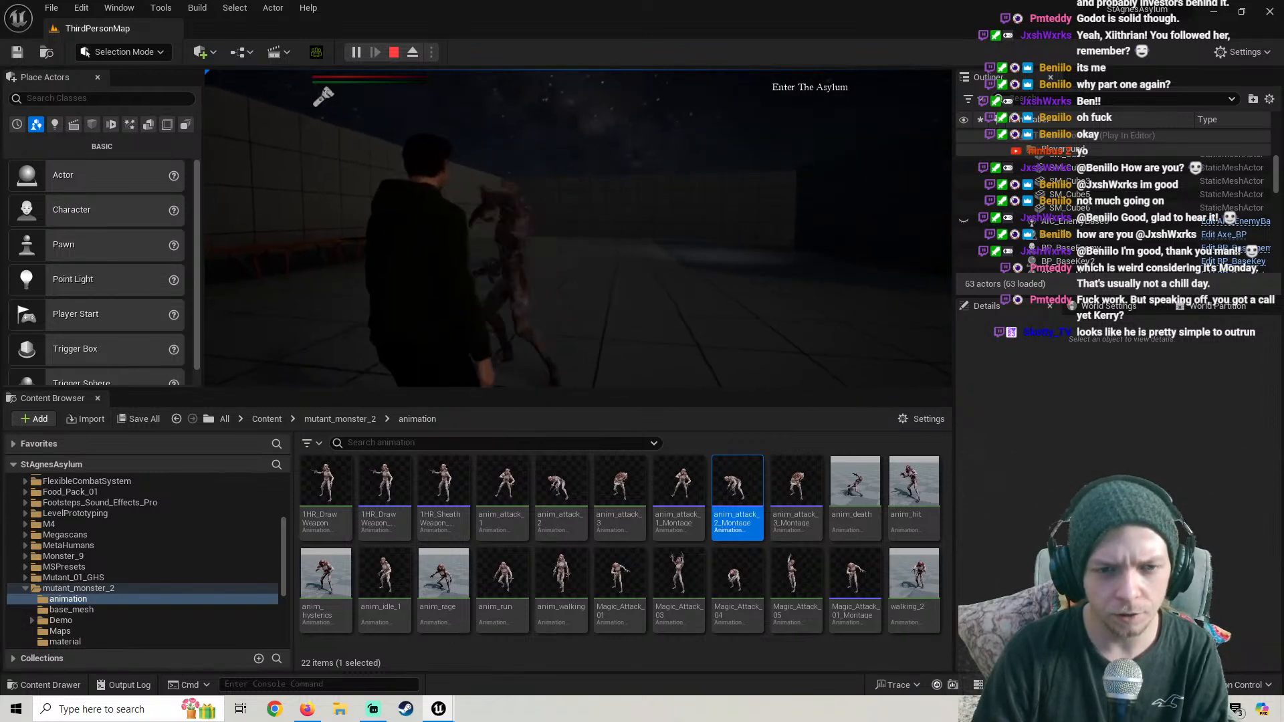
key("w")
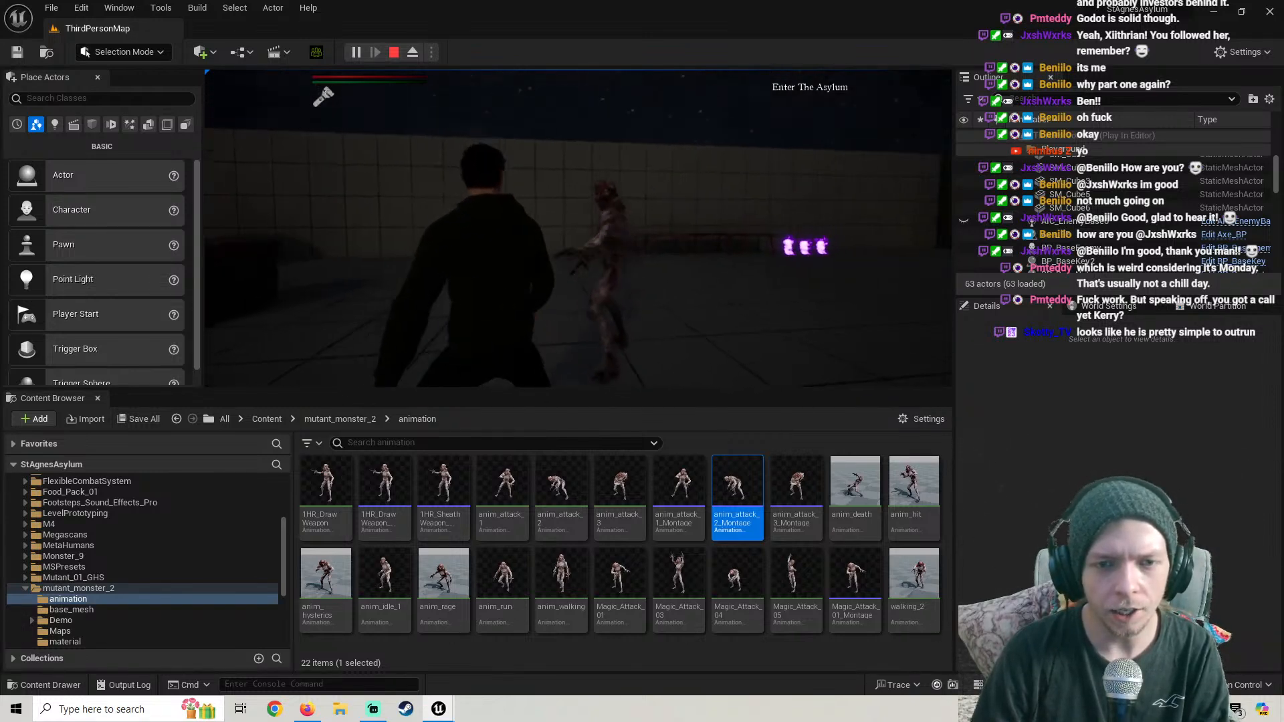
Keep backing the character away from BP_BaseEnemy and approaching it again to test its chase and attack animations
key("s")
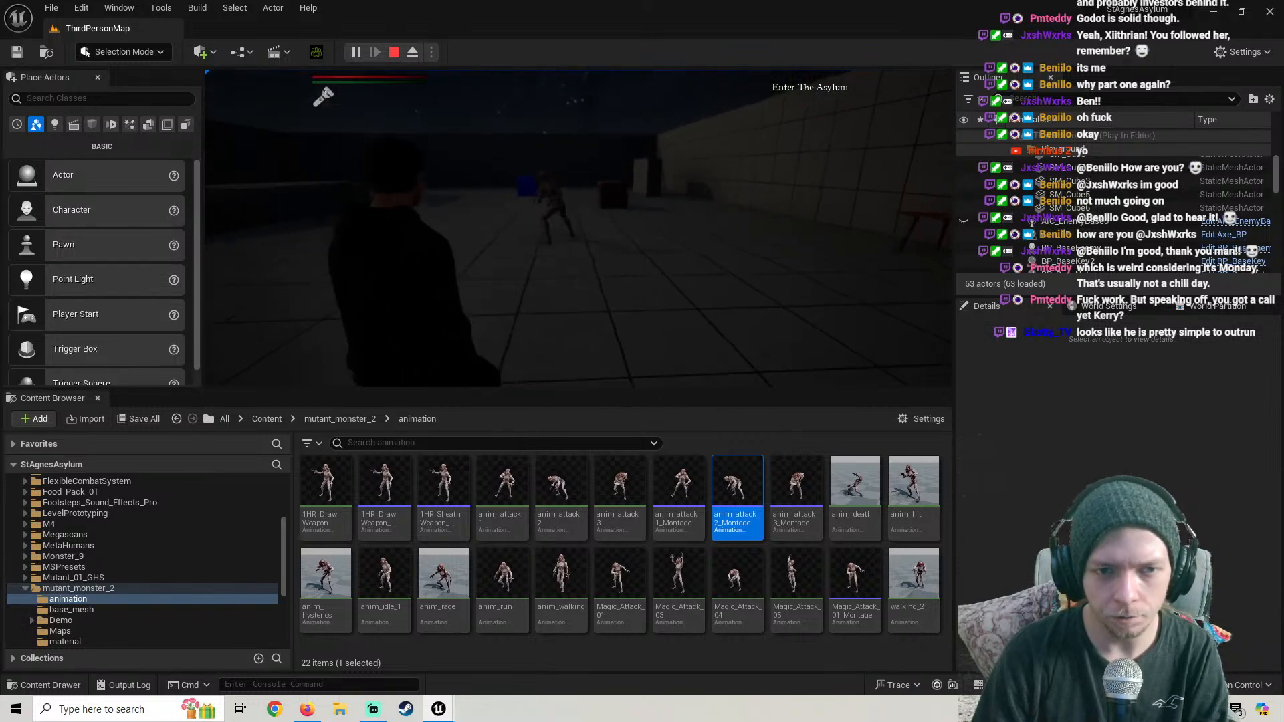
key("s")
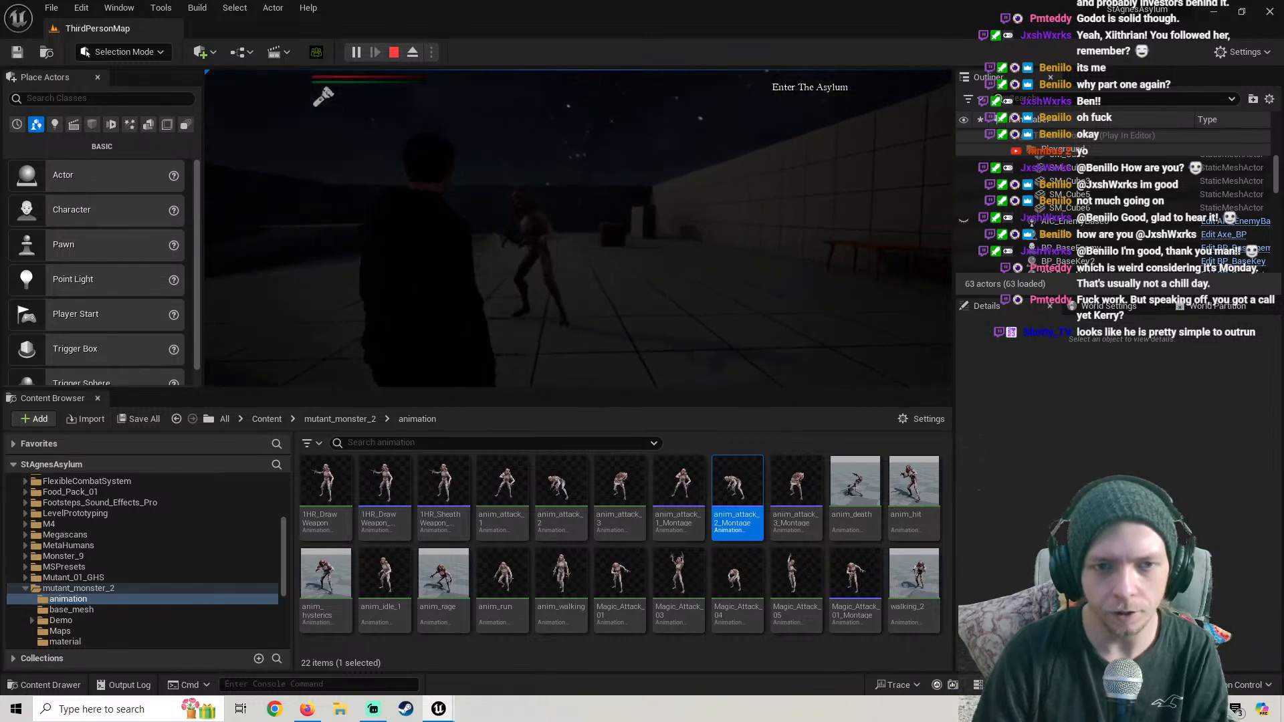
key("w")
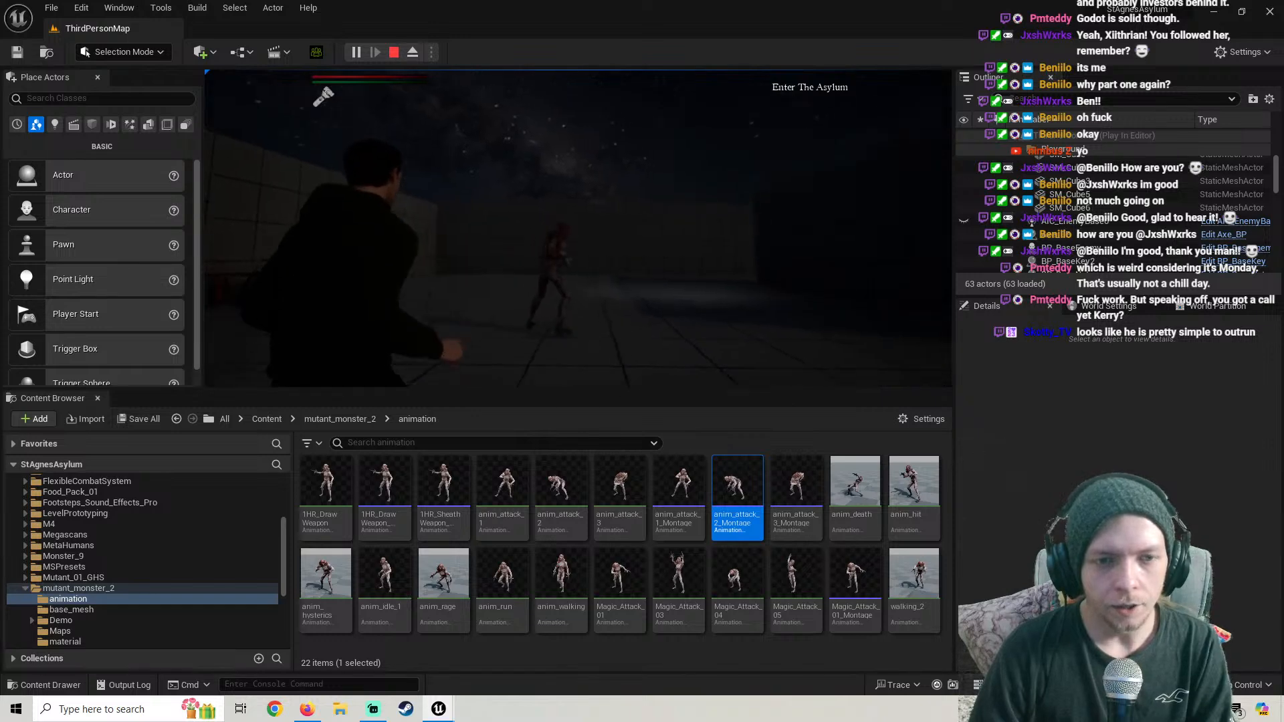
key("s")
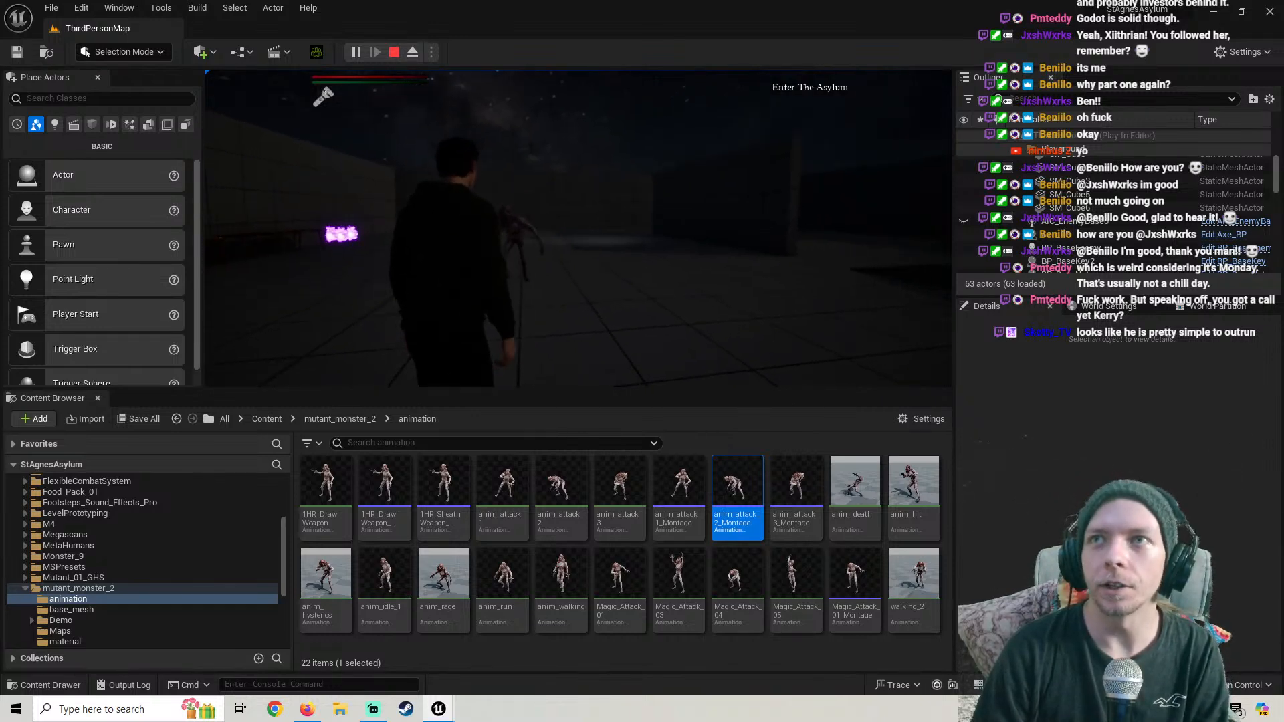
key("w")
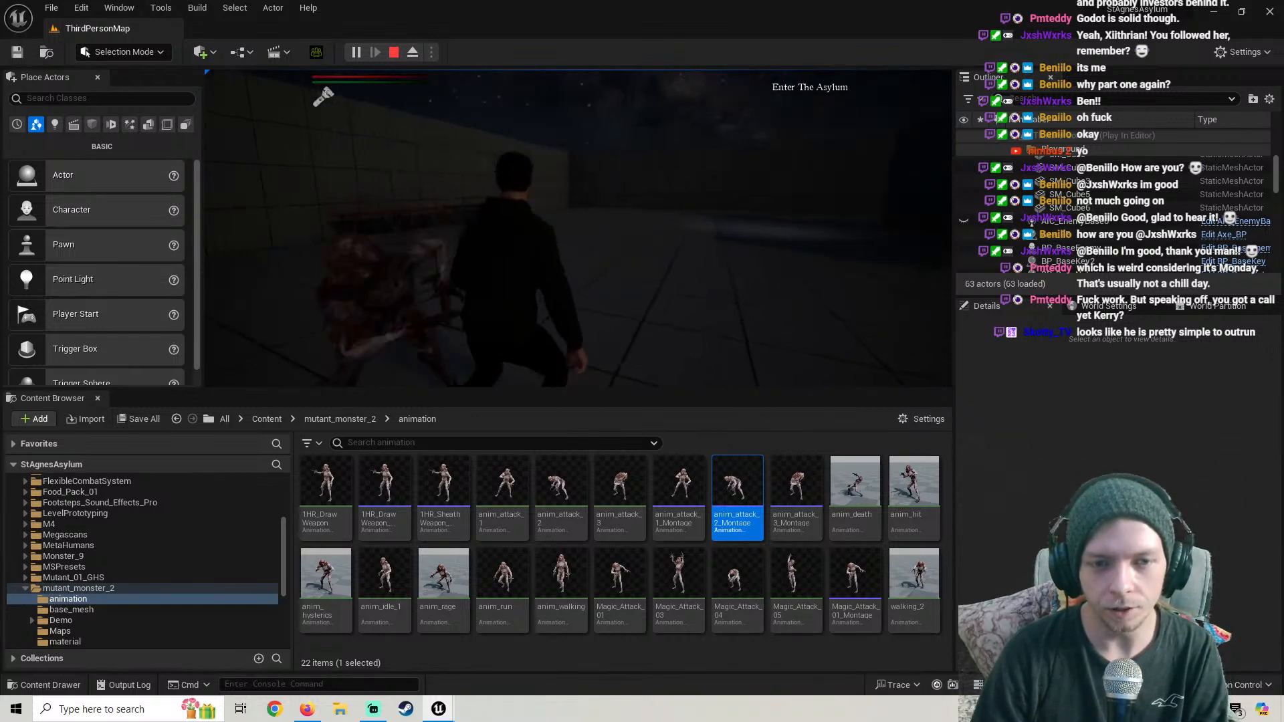
key("s")
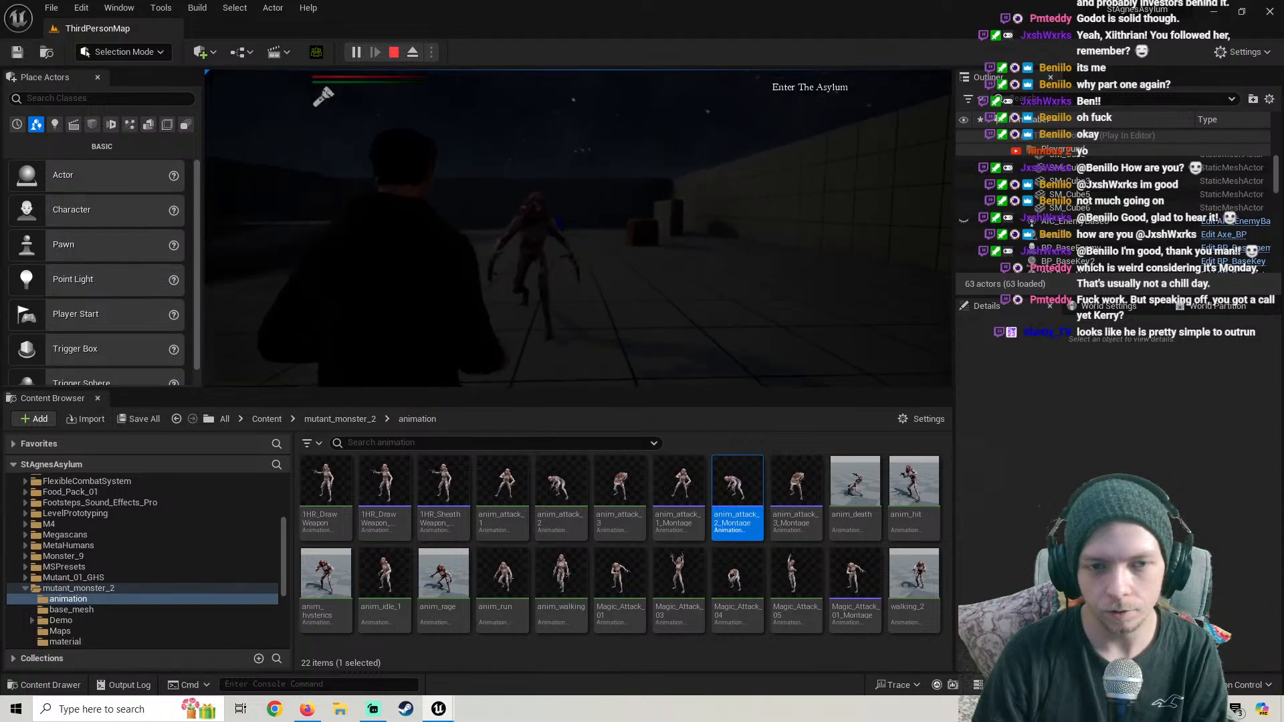
key("w")
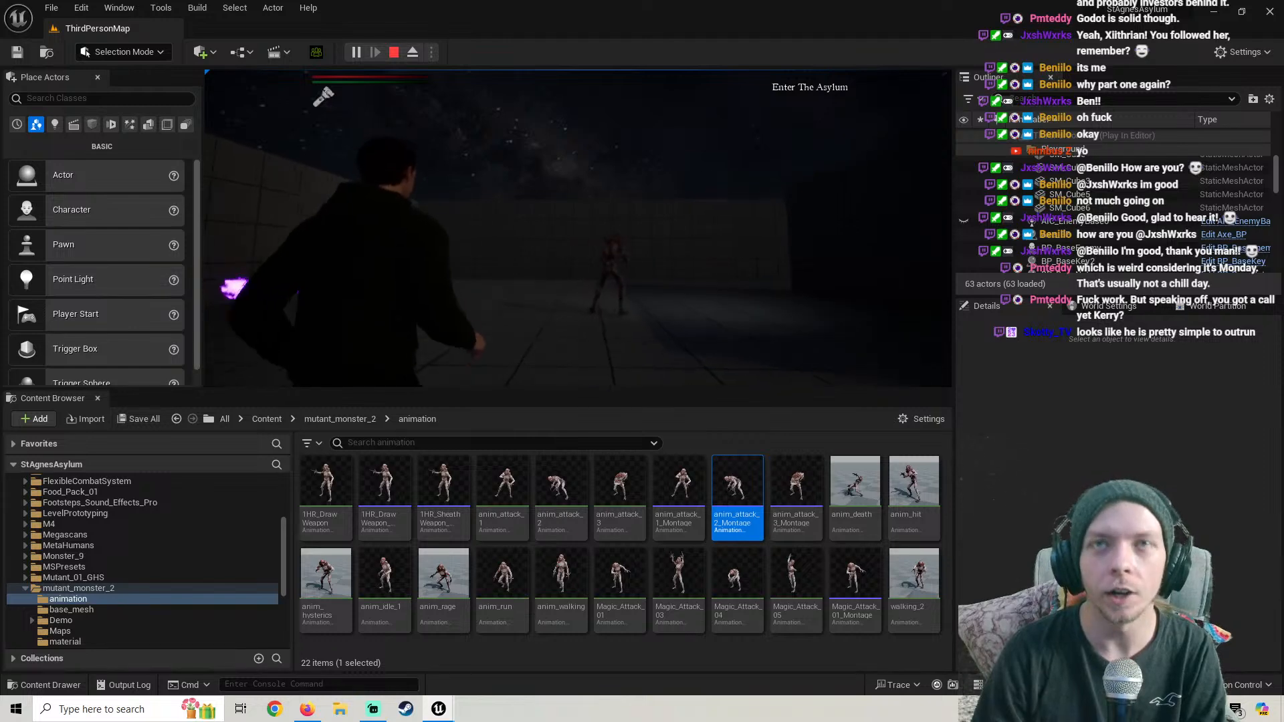
key("s")
key("s")
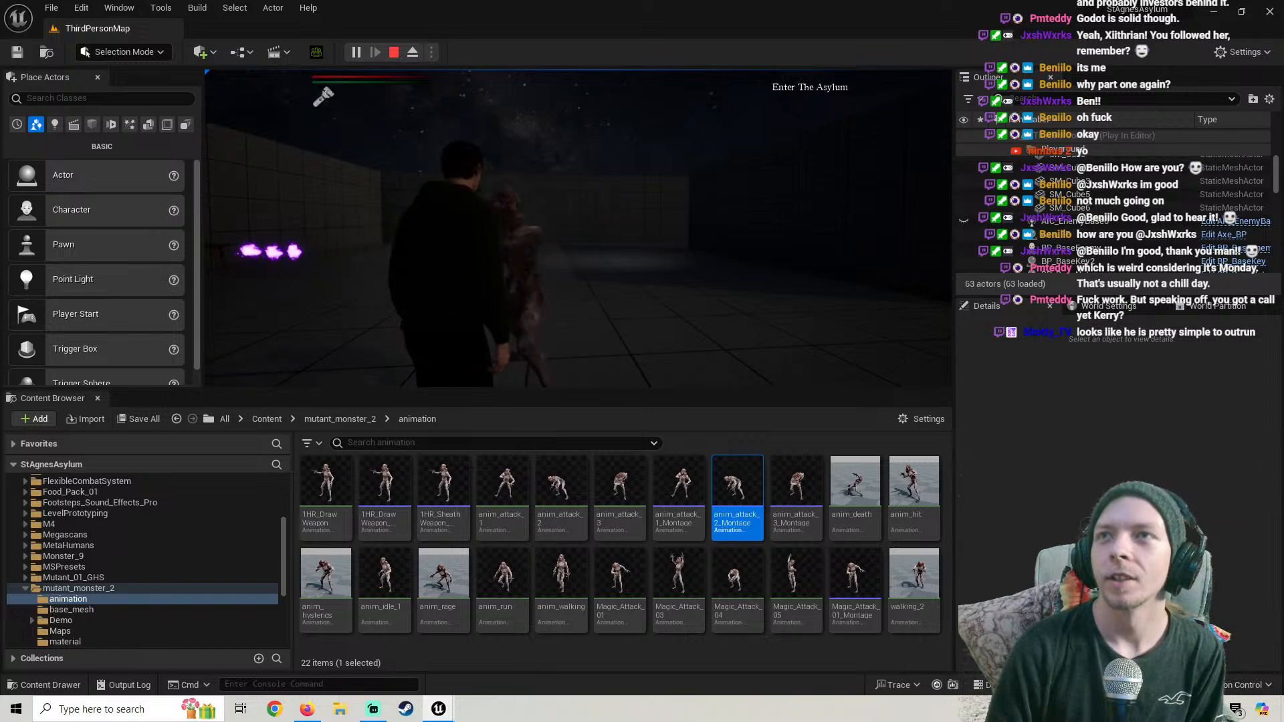
key("w")
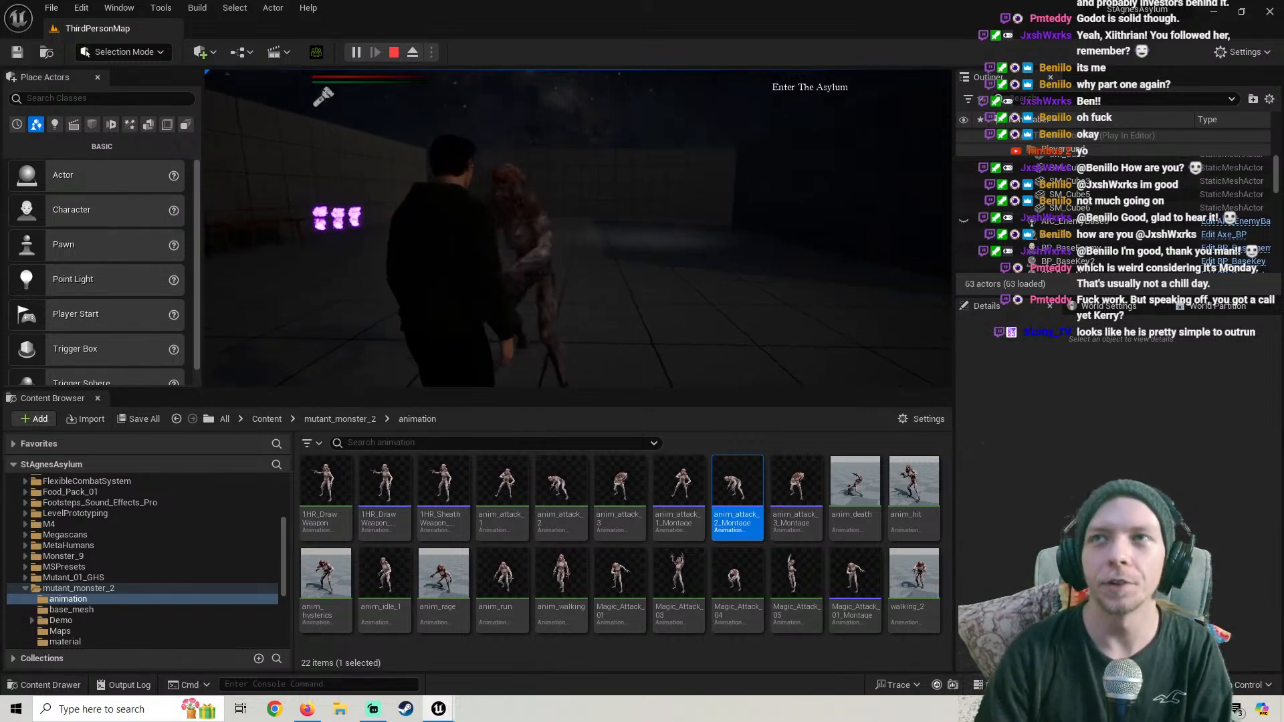
key("w")
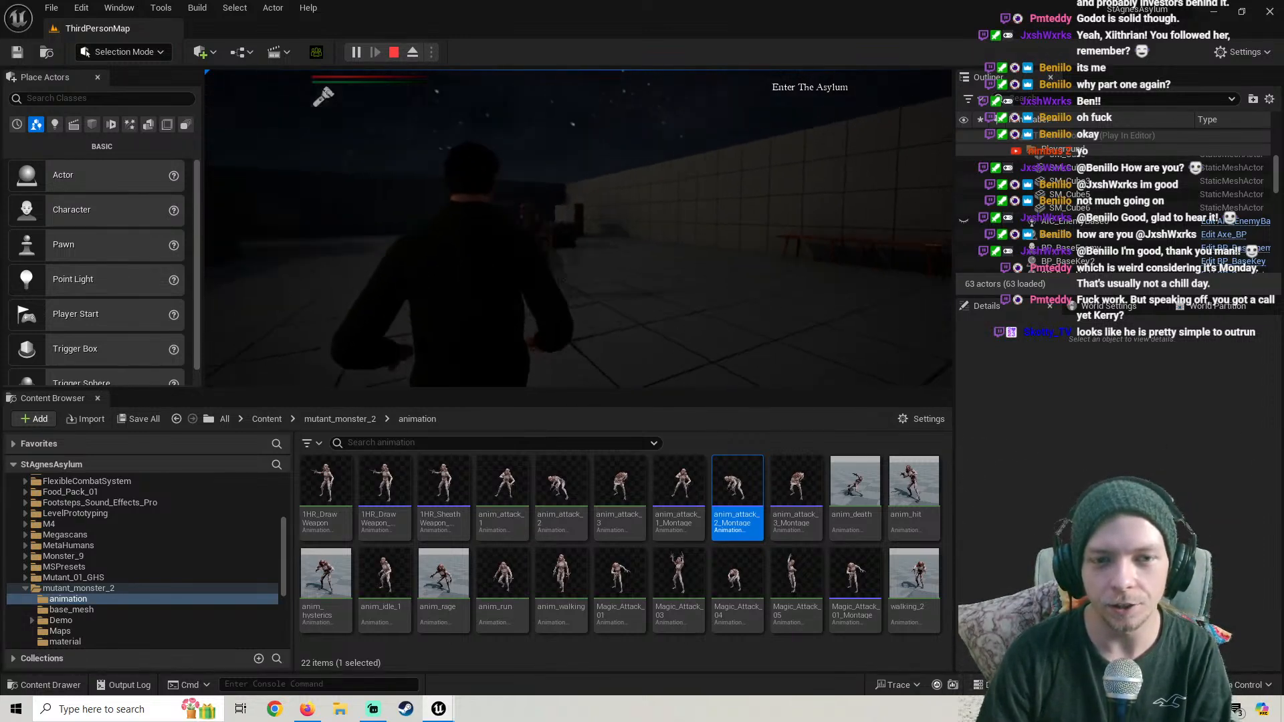
key("a")
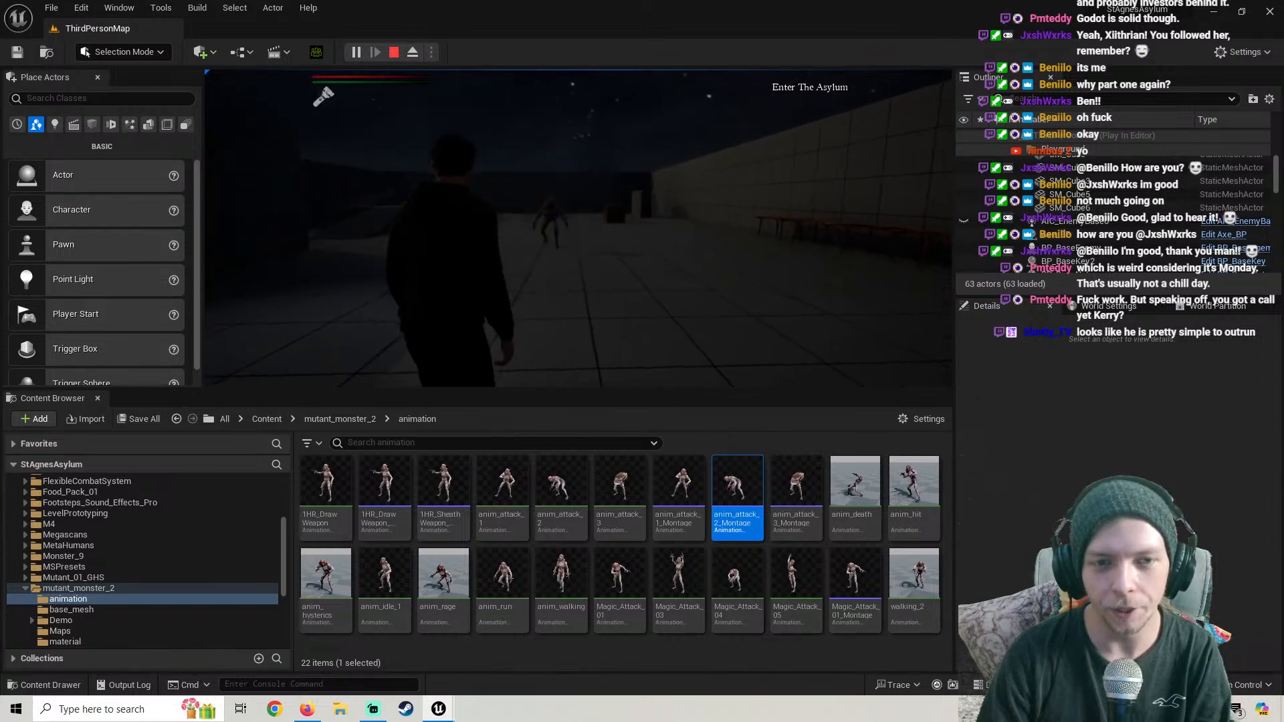
key("s")
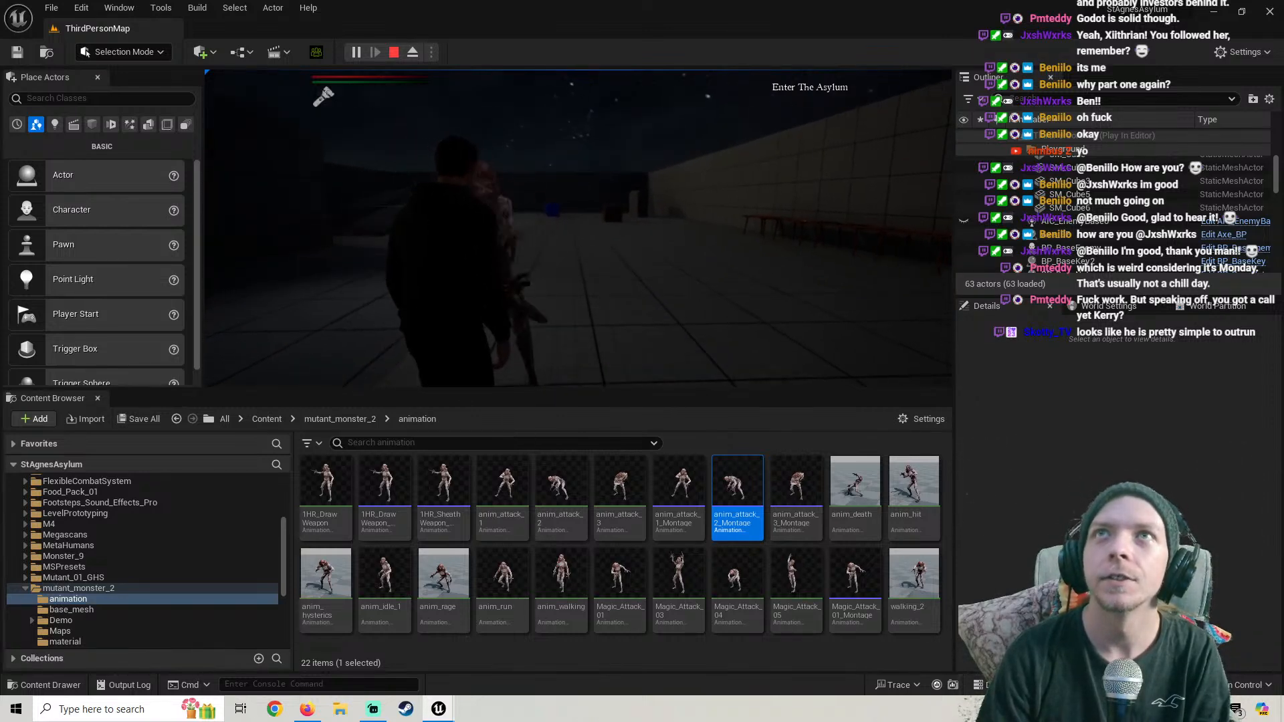
key("w")
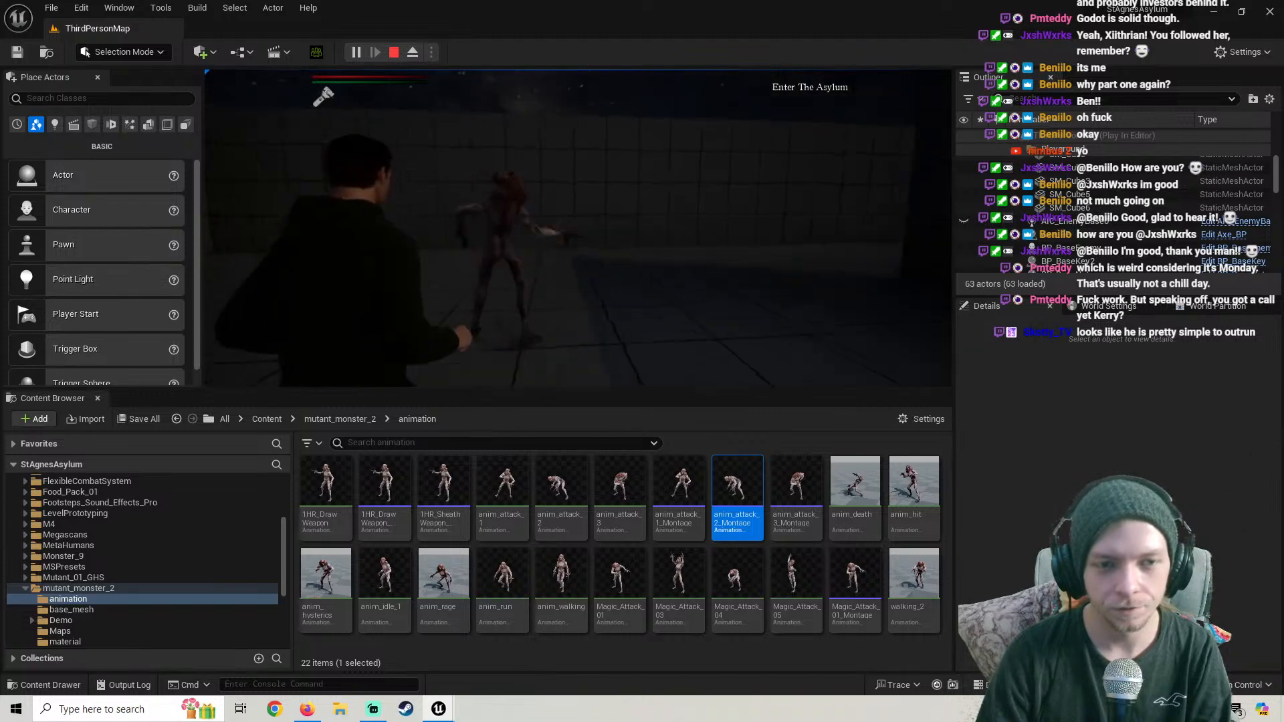
key("s")
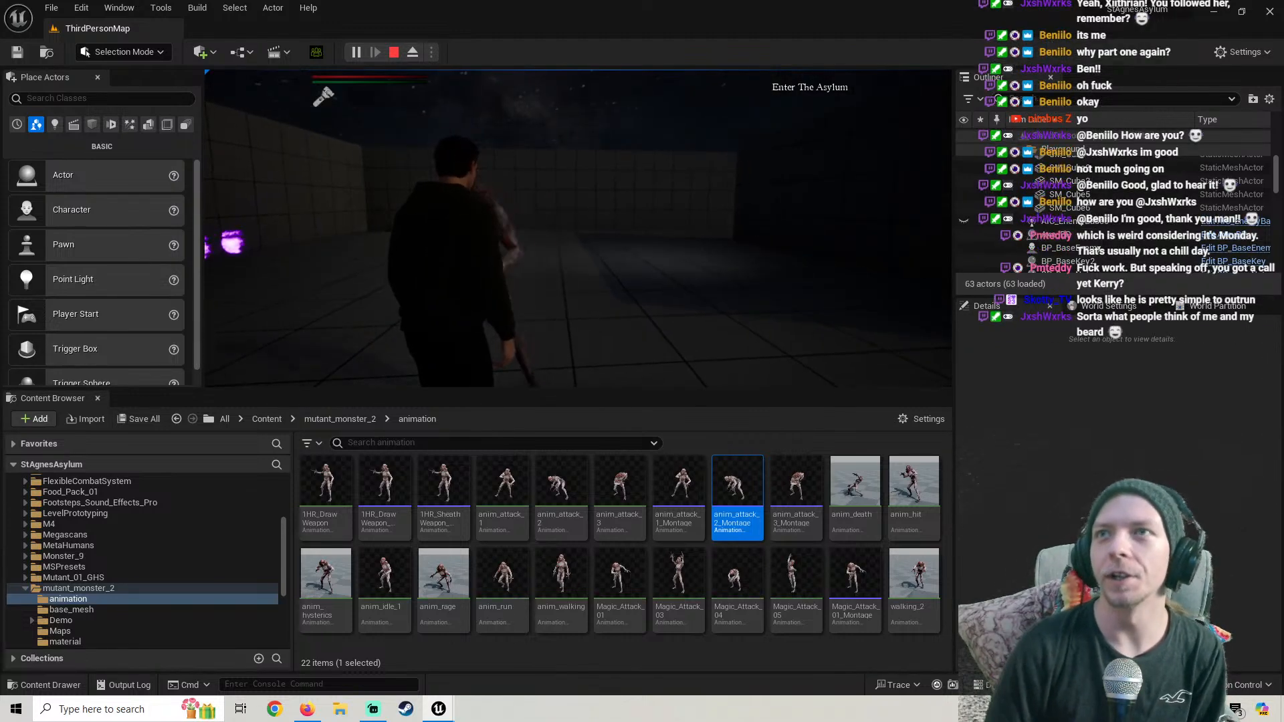
key("w")
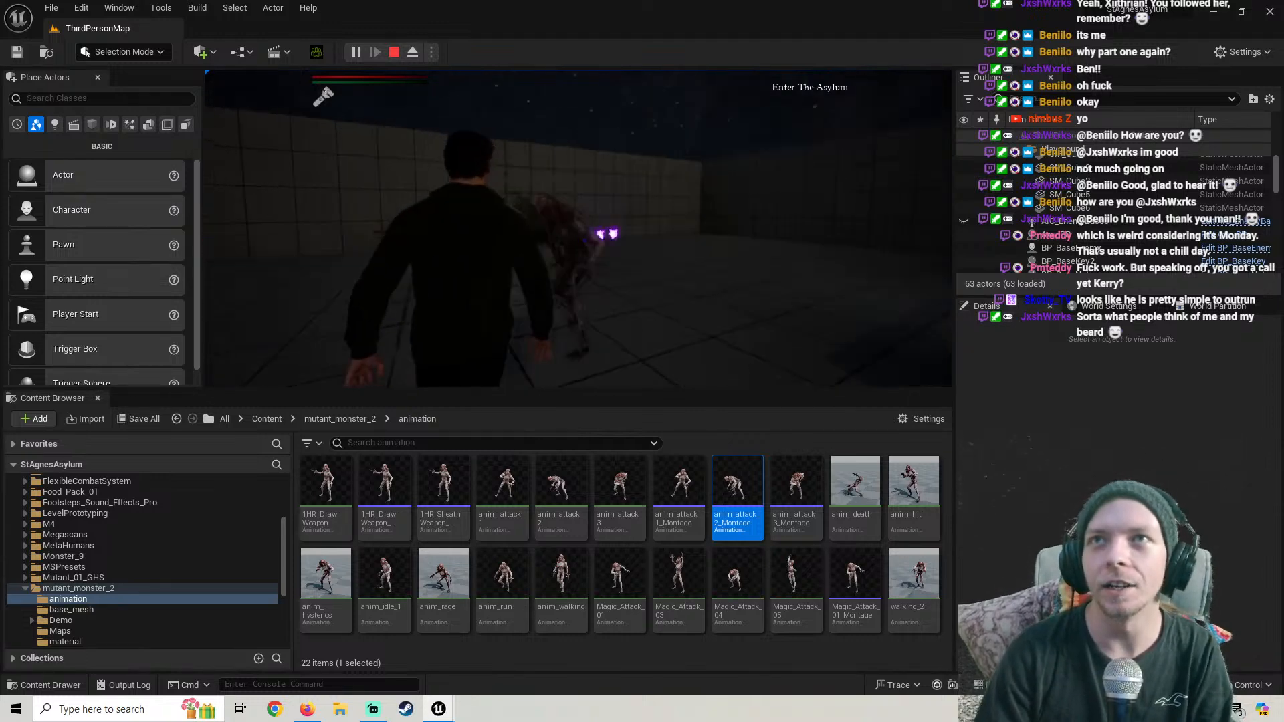
key("s")
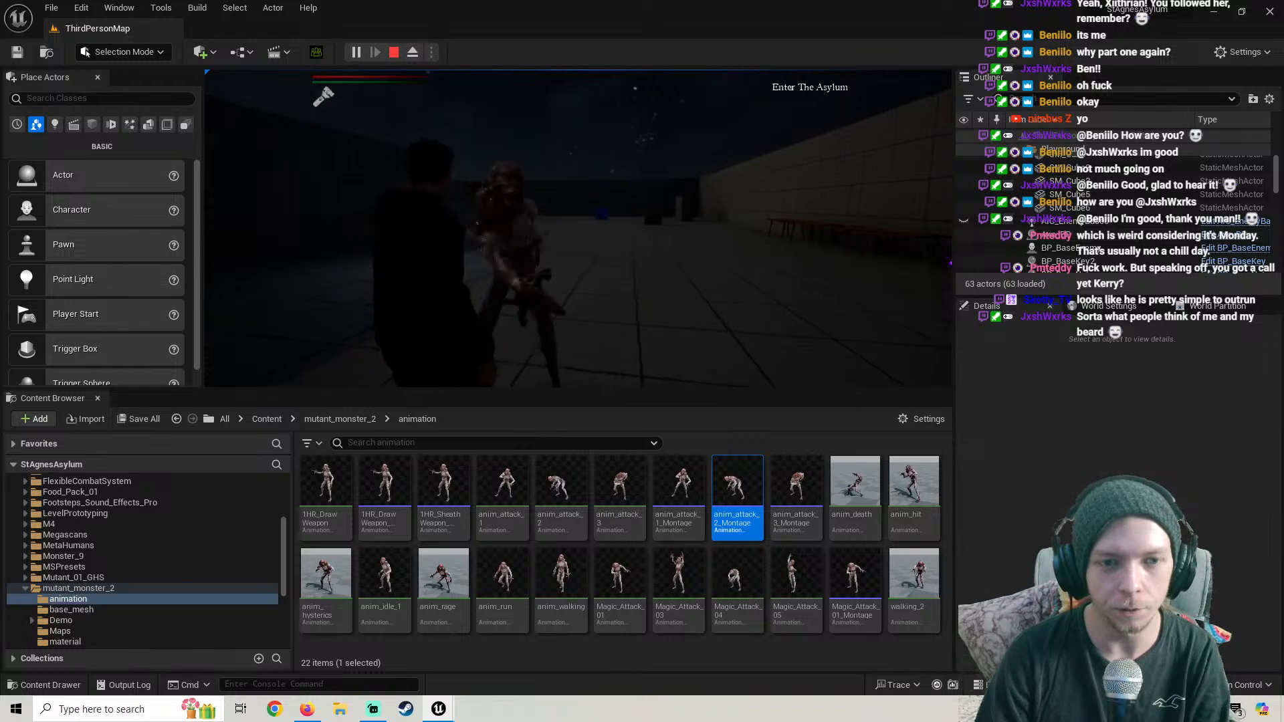
Retreat through the glowing purple pickups to collect them while BP_BaseEnemy chases the character
key("s")
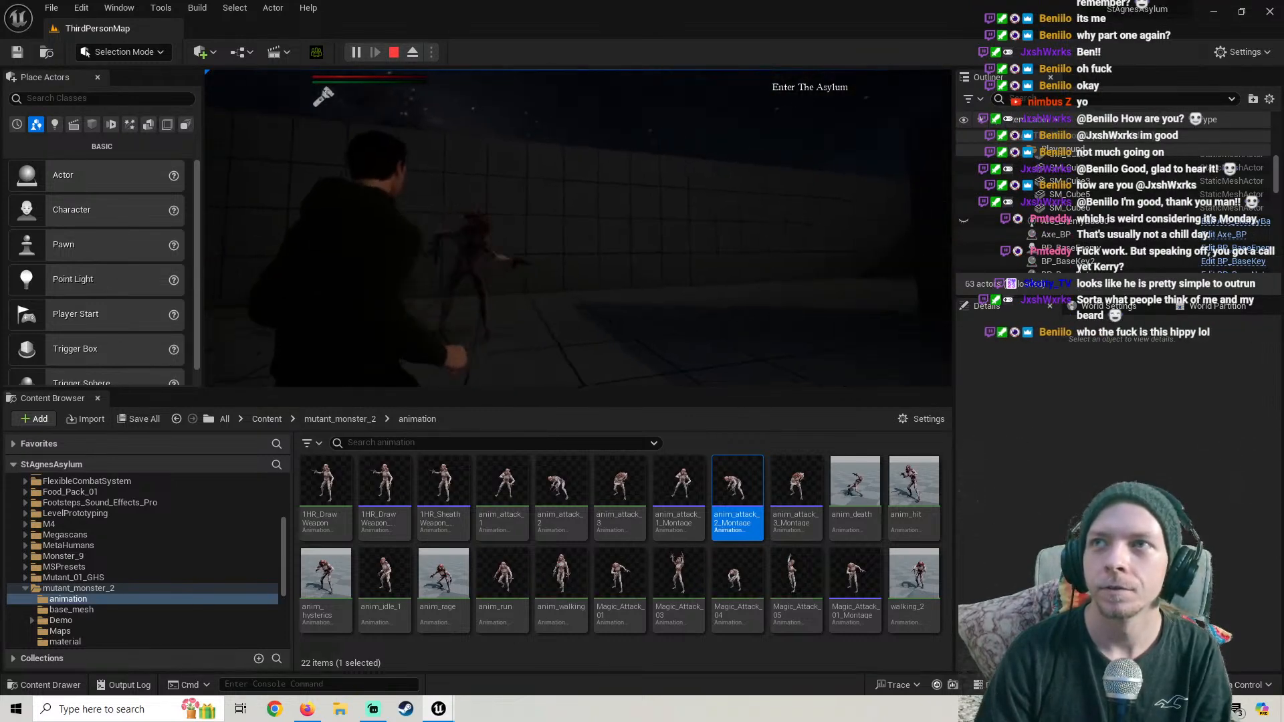
key("s")
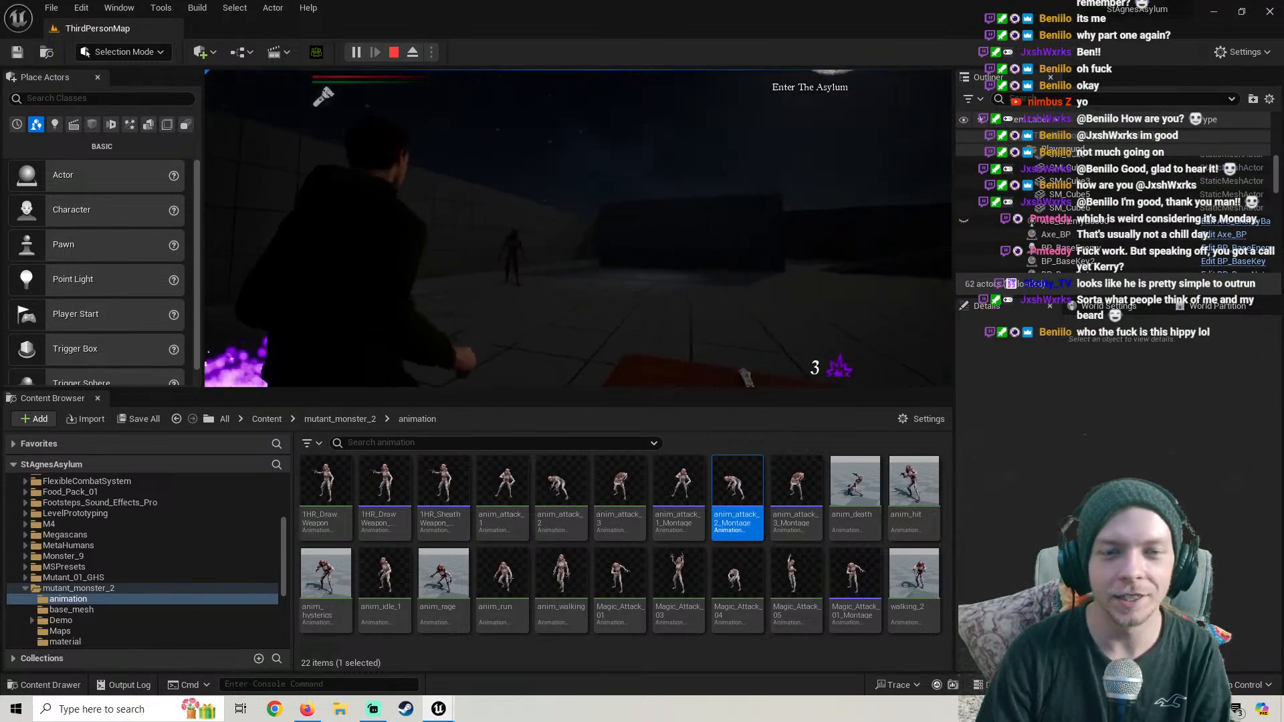
key("s")
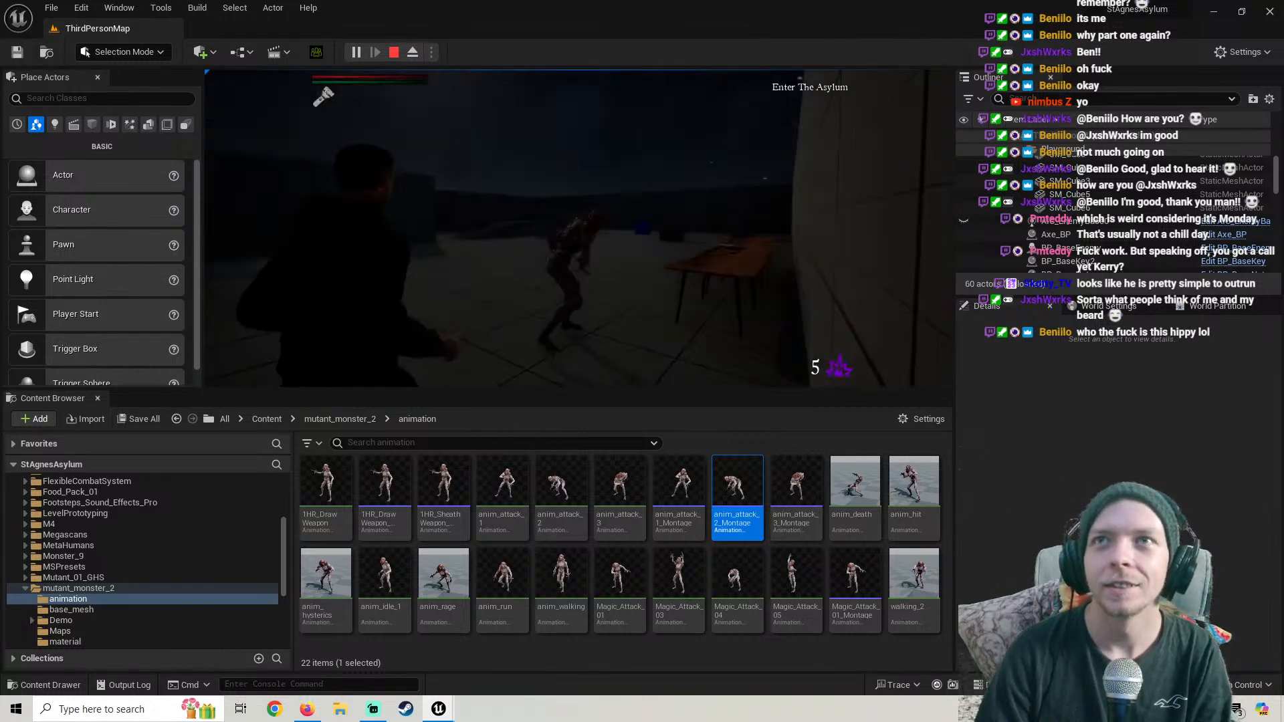
key("s")
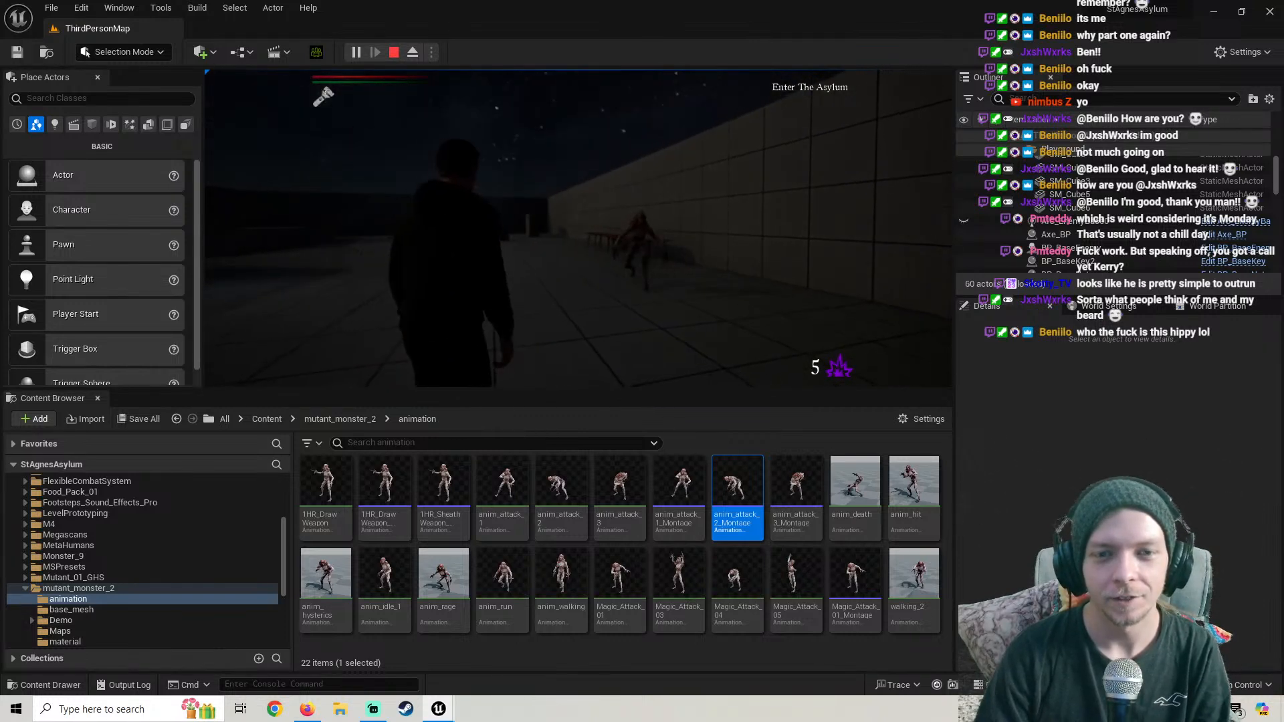
Lead BP_BaseEnemy around the walled area to check its attacks at close range and end the play session
key("s")
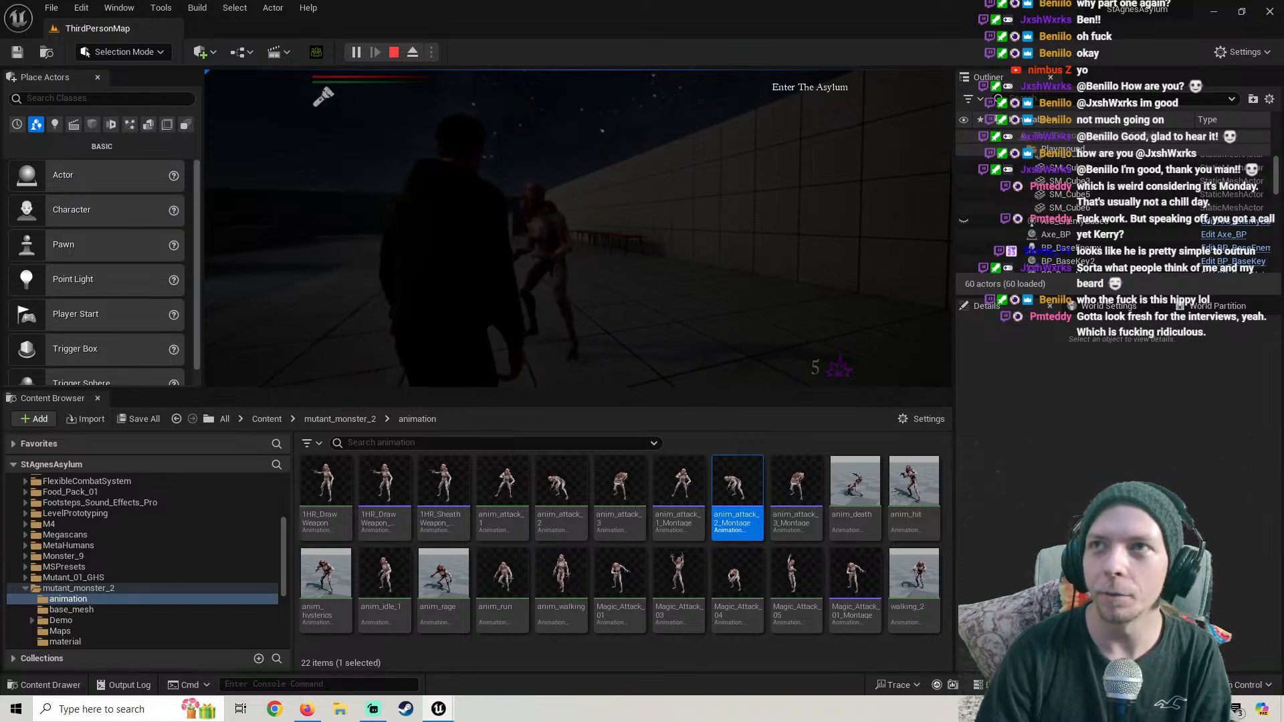
key("s")
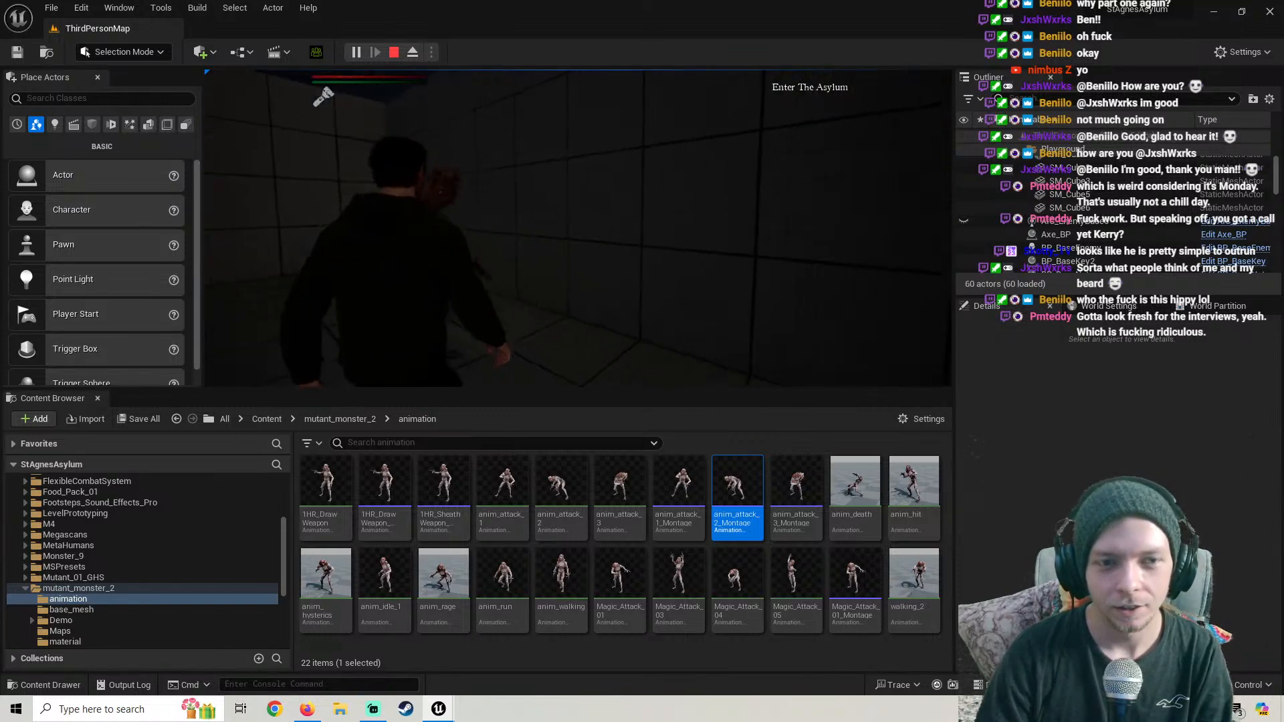
key("s")
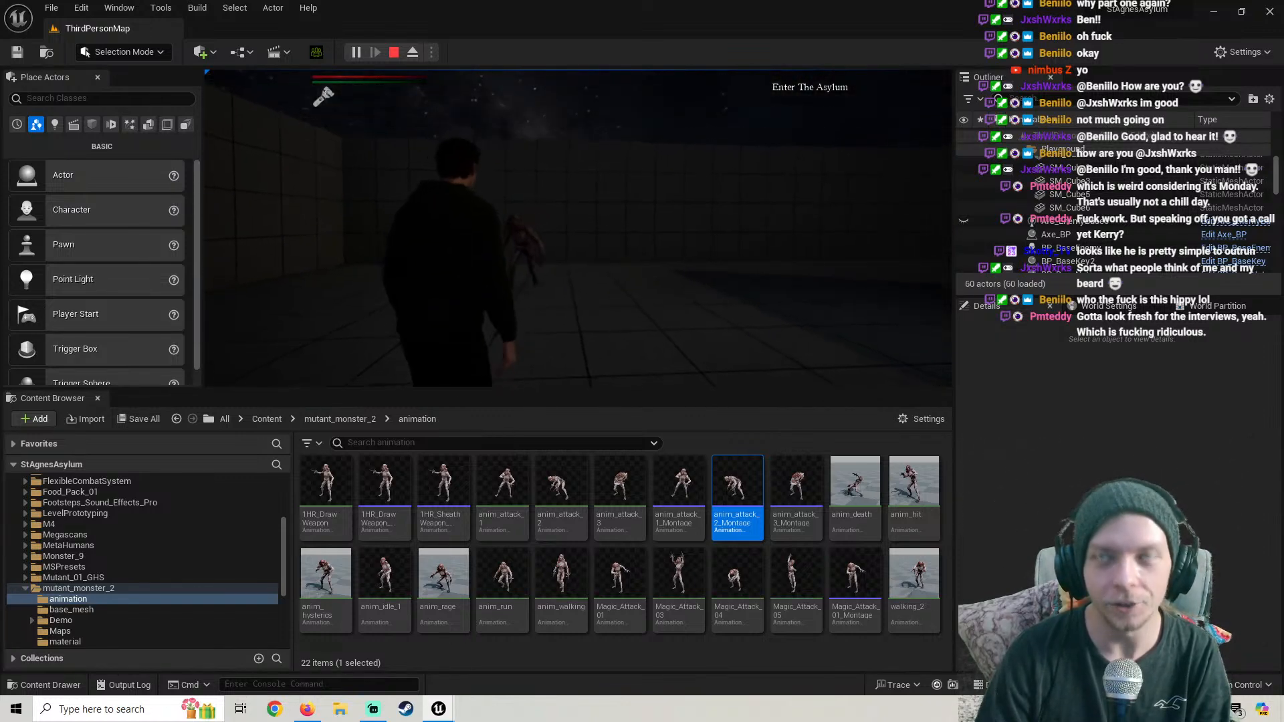
key("s")
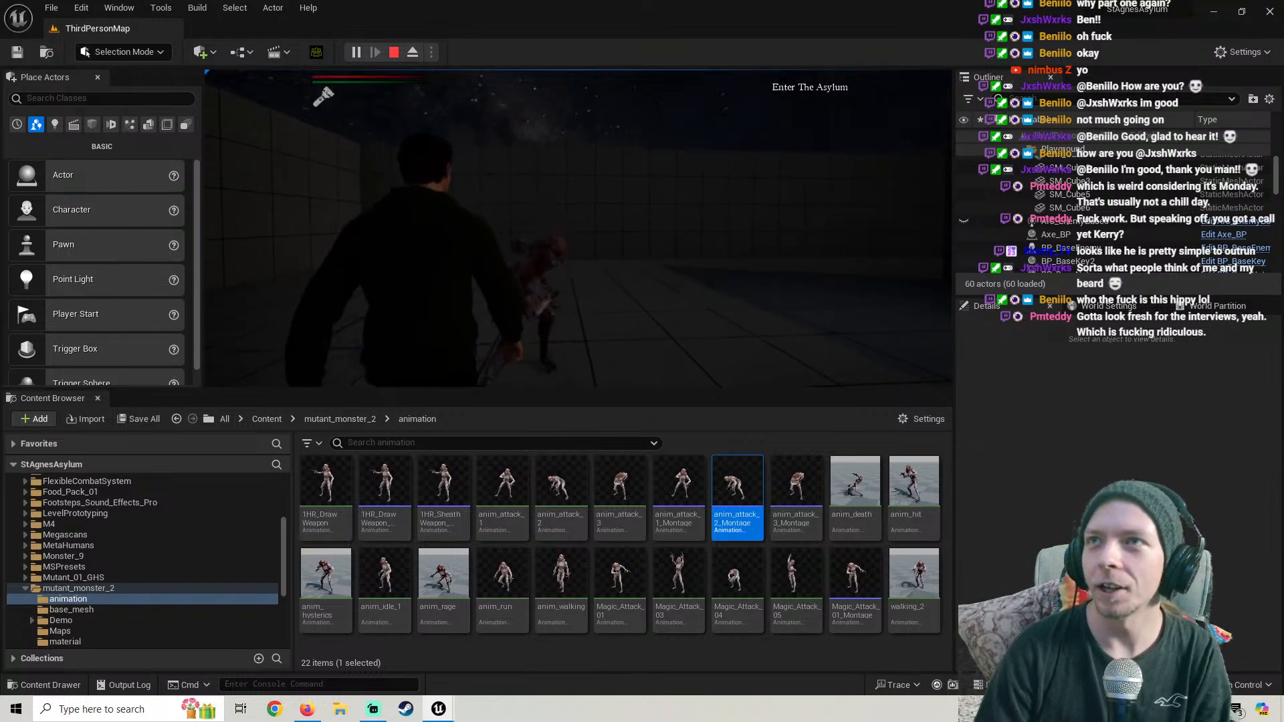
key("s")
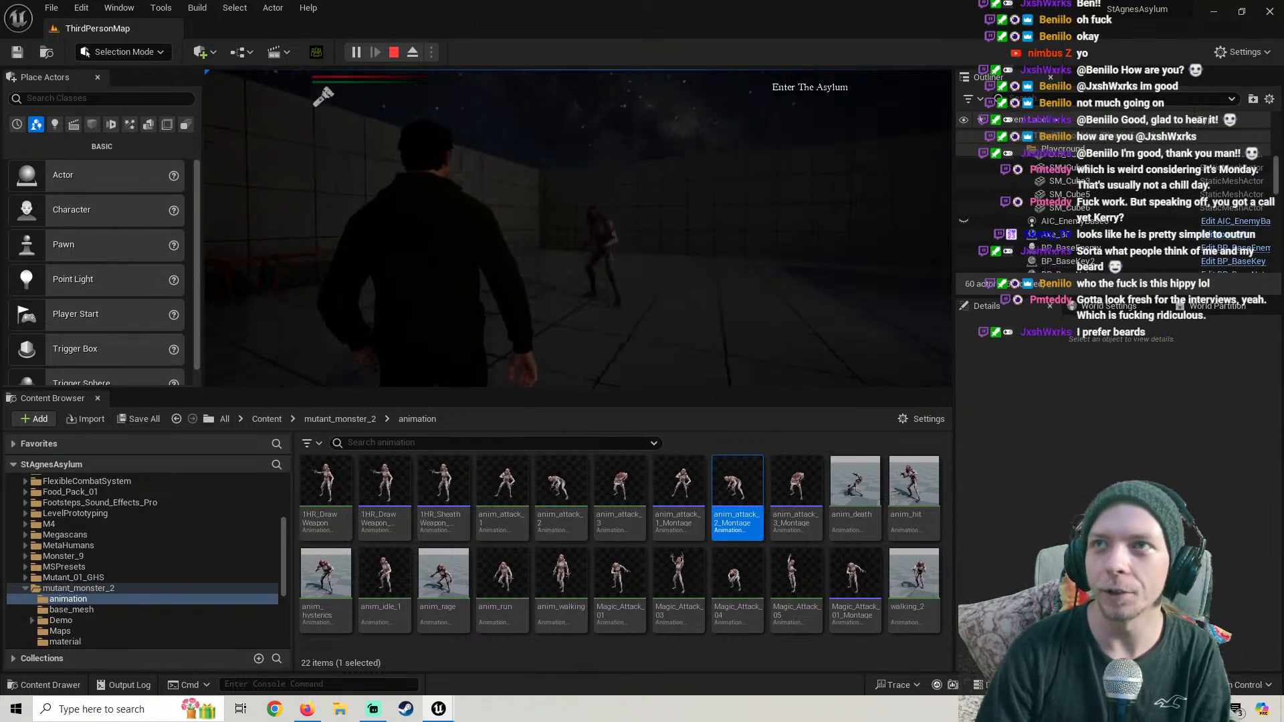
key("w")
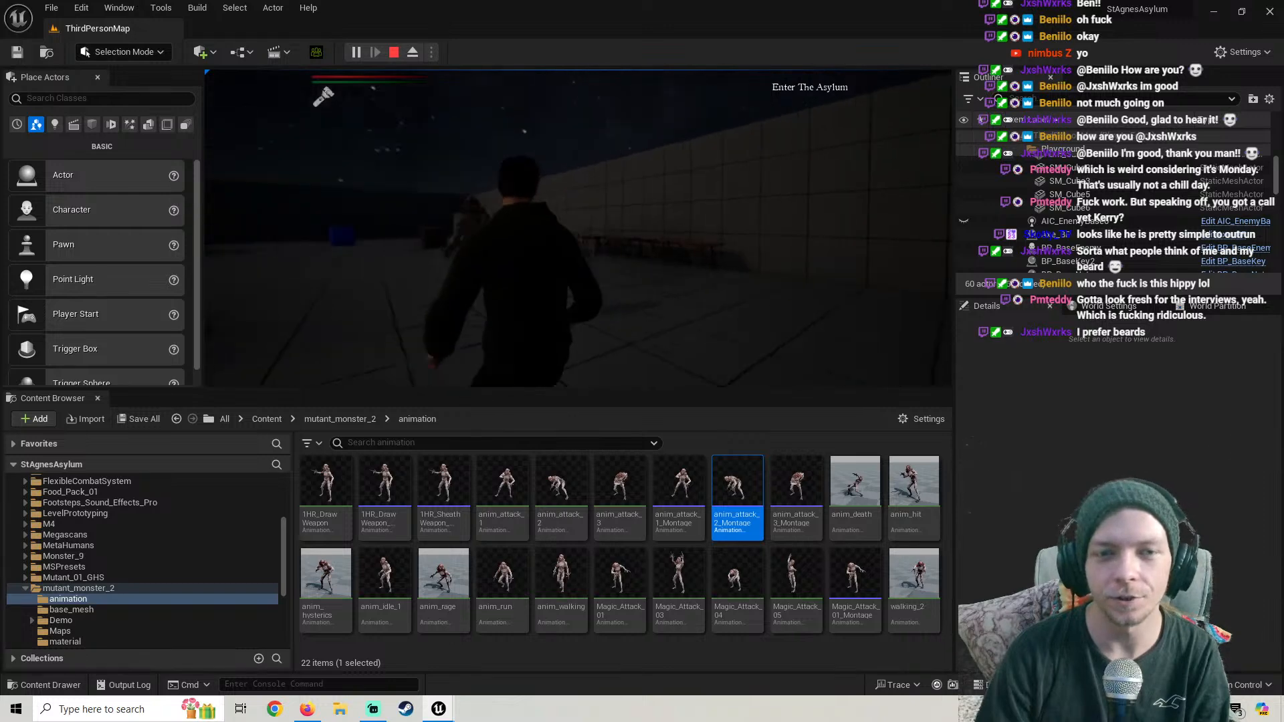
key("w")
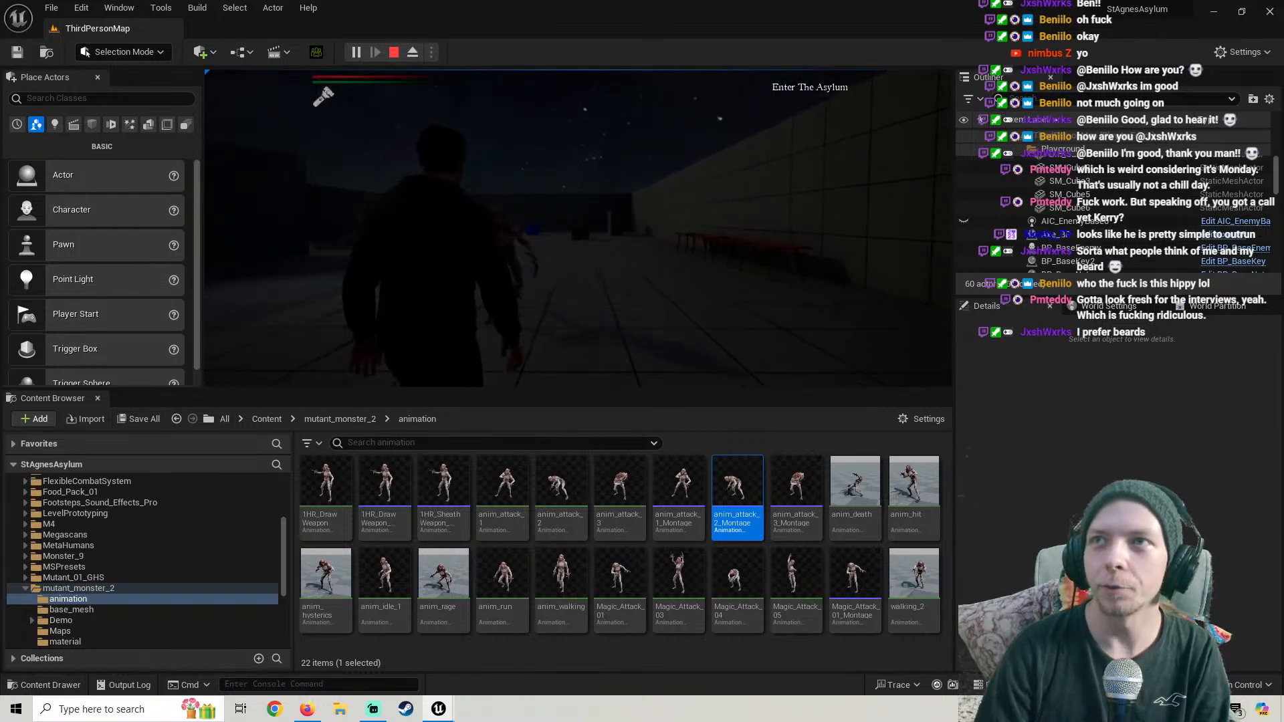
key("s")
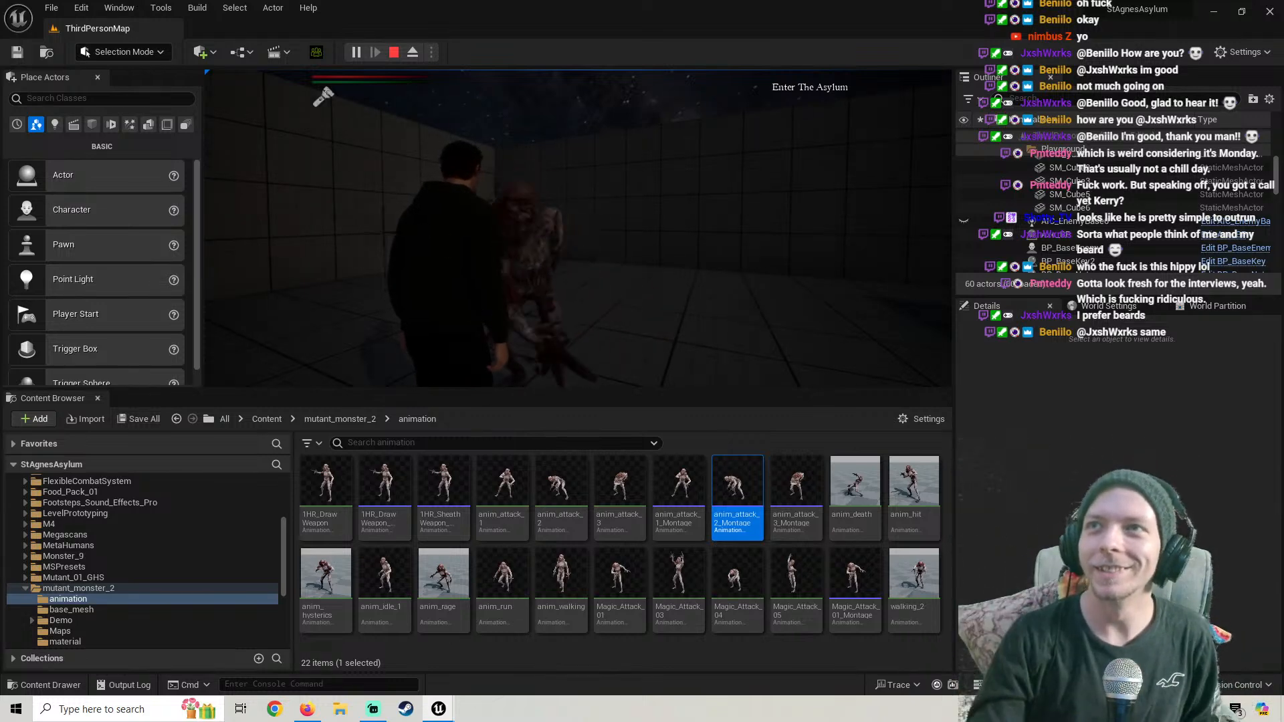
key("w")
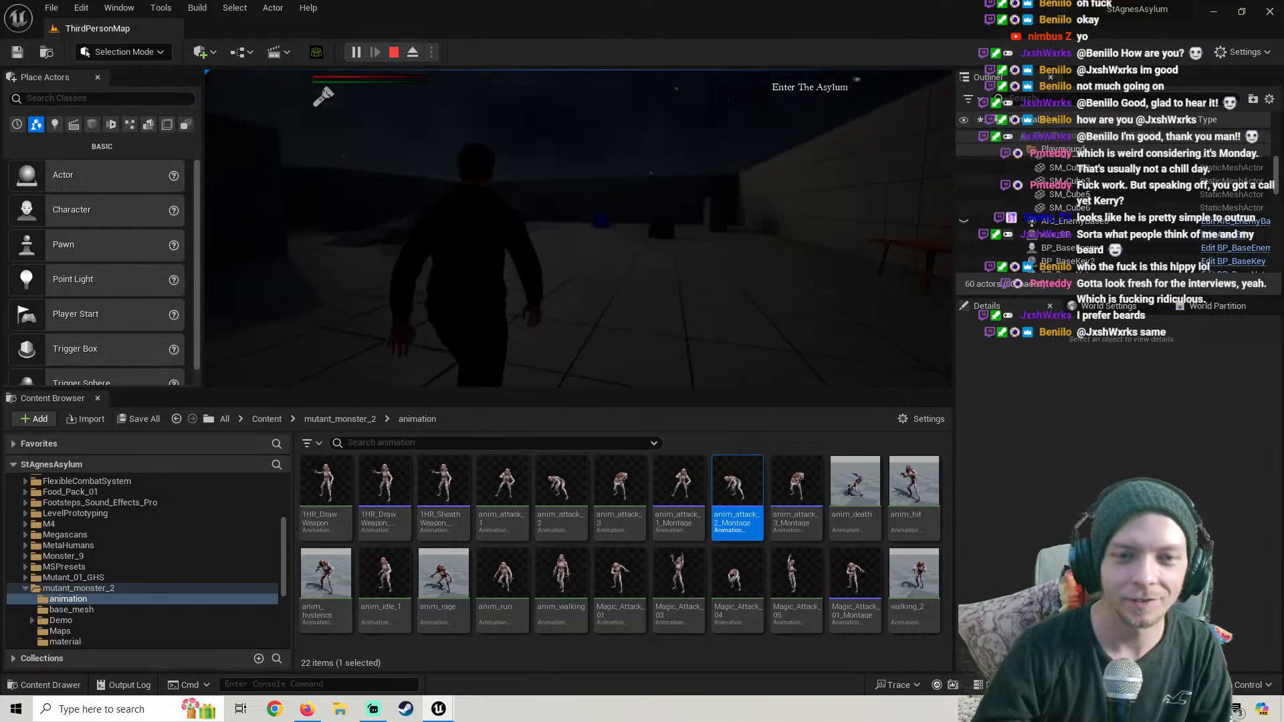
key("w")
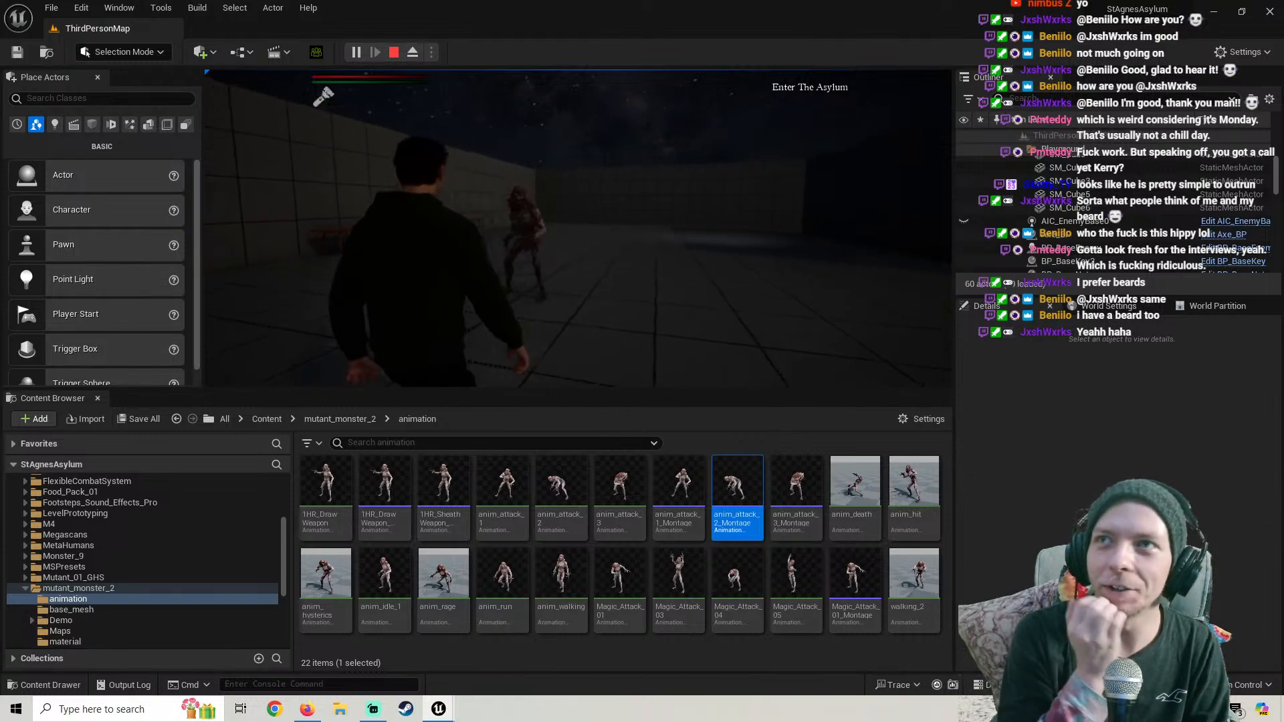
key("w")
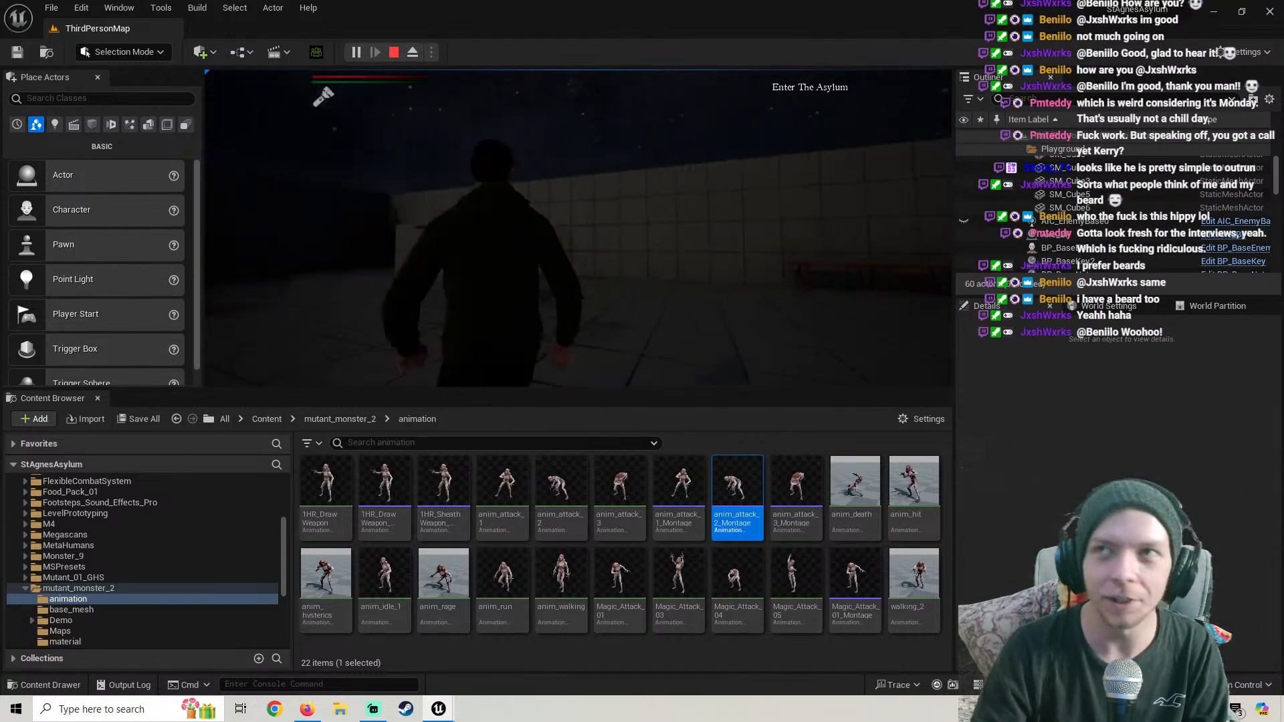
key("w")
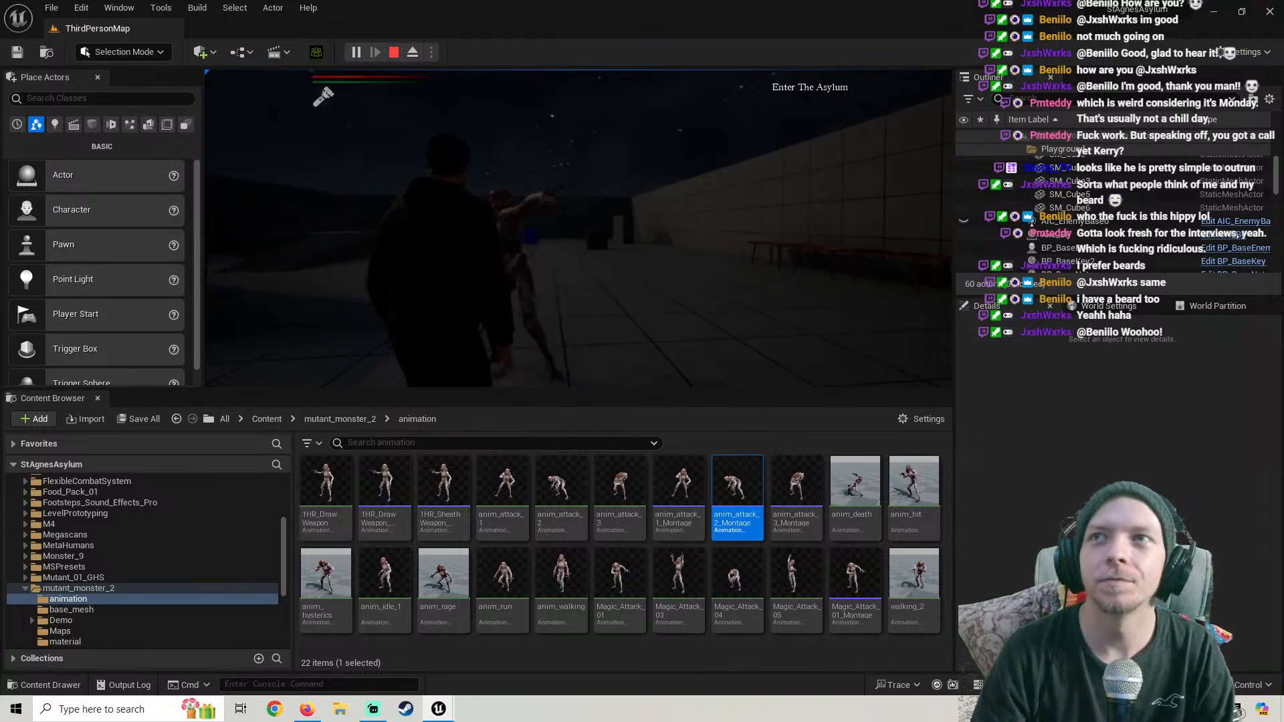
key("Escape")
Open the mutant_monster_2 folder and collapse its subfolders in the content folder tree
mouse_move(497, 242)
right_mouse_down()
mouse_move(790, 250)
mouse_move(478, 251)
mouse_move(488, 258)
right_mouse_up()
key("s")
key("w")
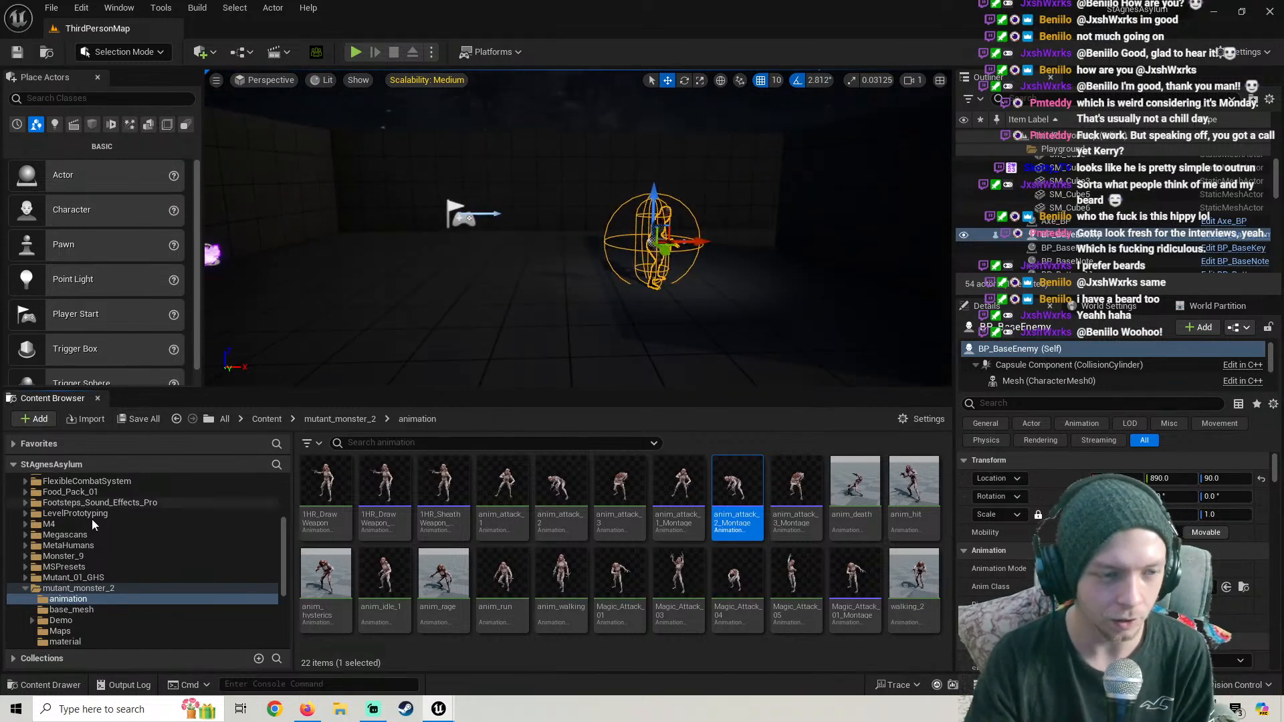
double_click(53, 588)
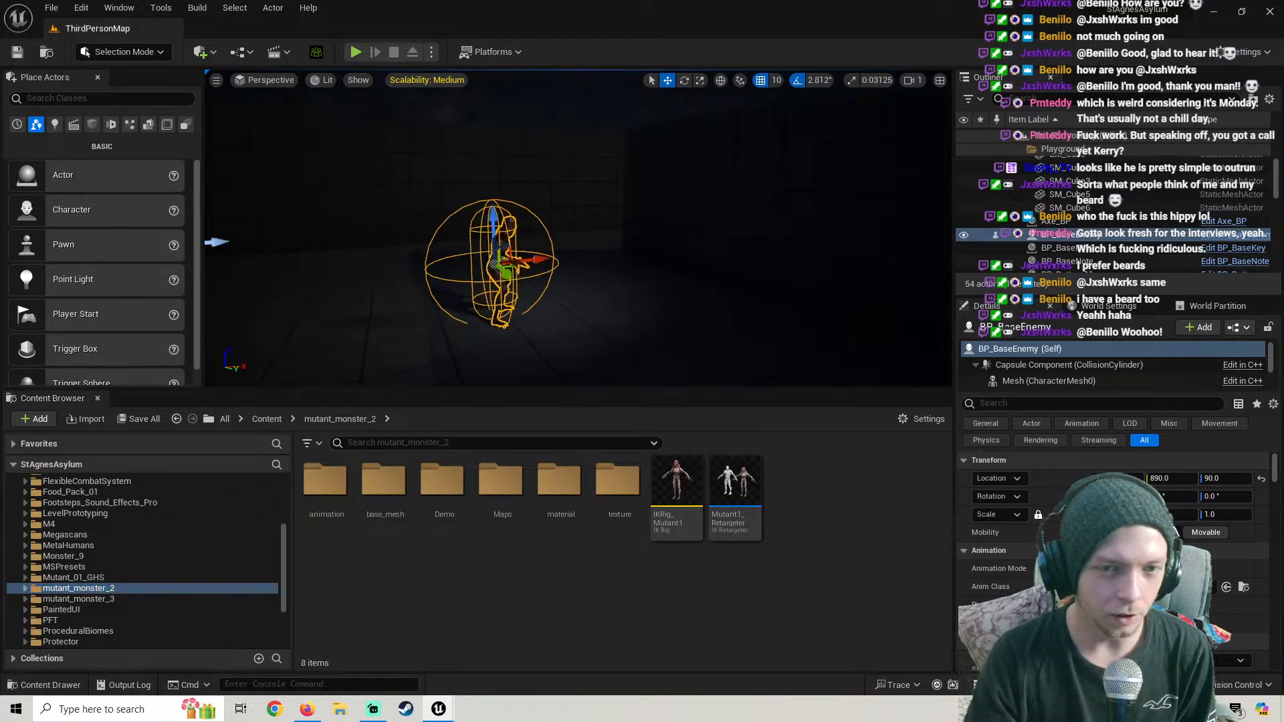
View BP_BaseEnemy from farther back in the level and switch to the Smart Enemy AI tutorial video in Firefox
right_click_drag(578, 231, 535, 228)
key("s")
left_click(308, 708)
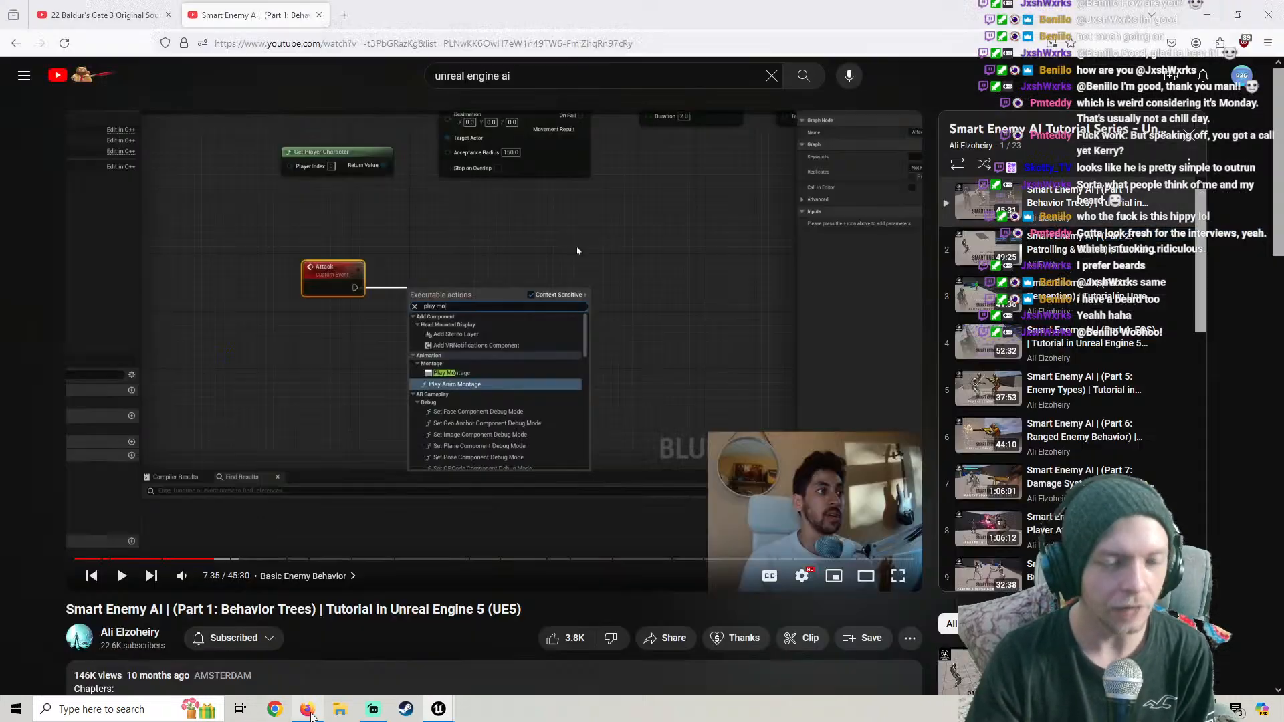
Play the tutorial video and skip ahead through the Basic Enemy Behavior chapter to review the Attack event's Play Montage setup
left_click(286, 409)
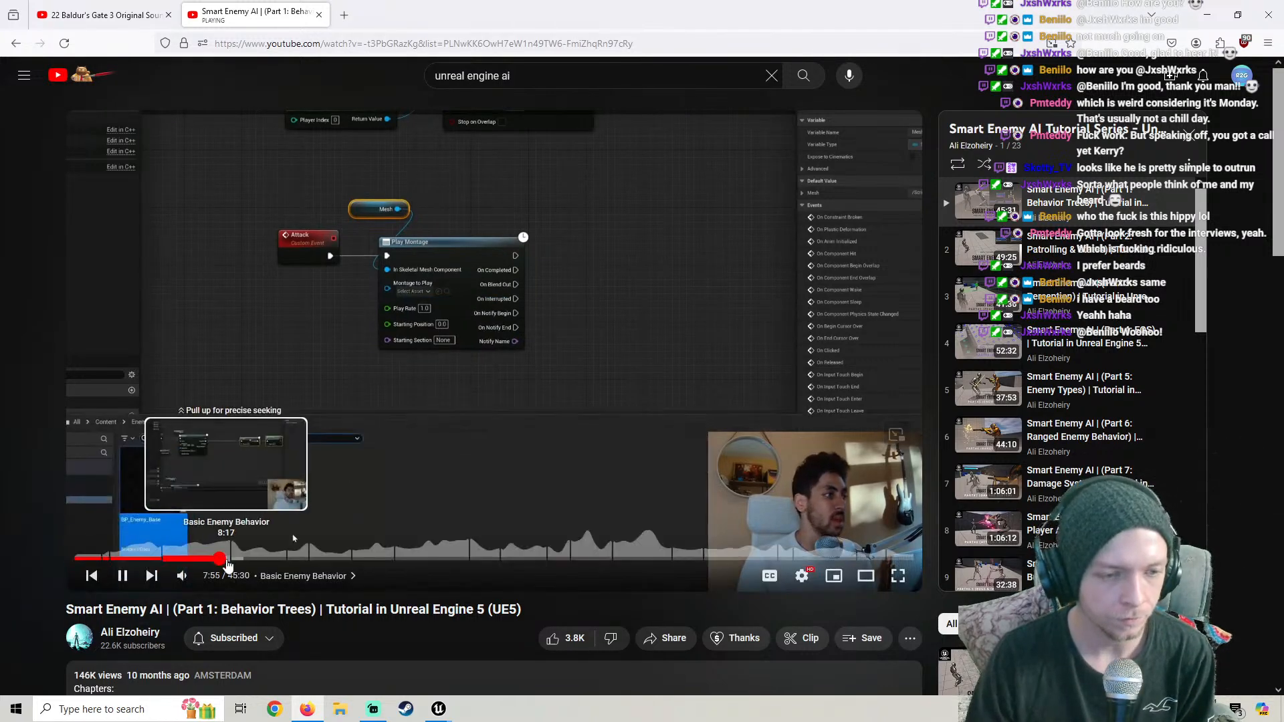
left_click(224, 561)
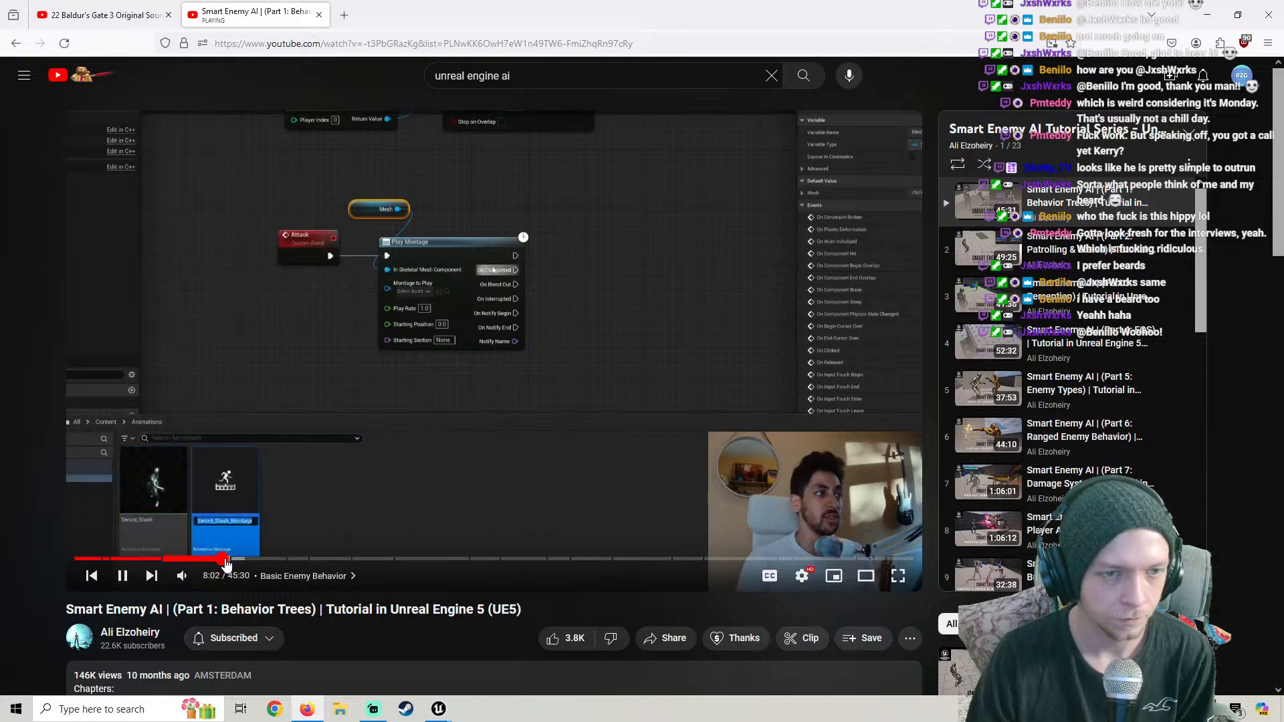
left_click(225, 559)
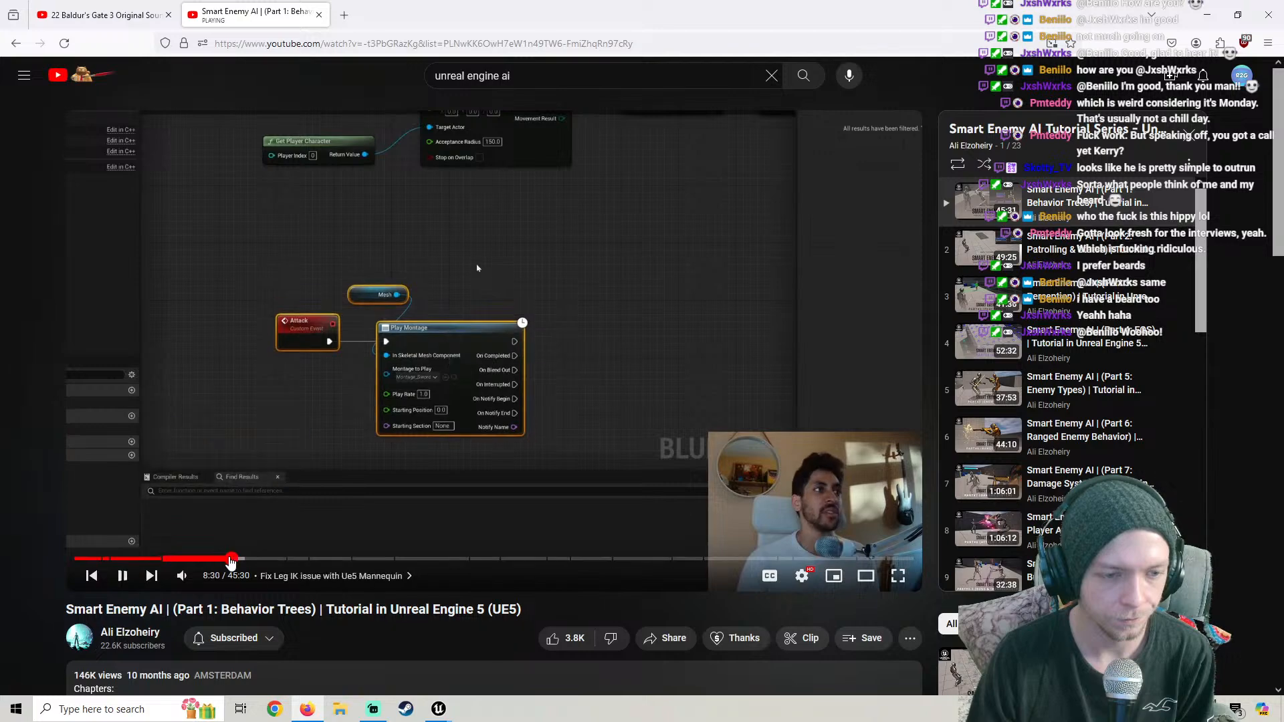
Skim forward through the Fix Leg IK issue with Ue5 Mannequin chapter, examining the ABP_Manny AnimGraph changes
left_click(231, 560)
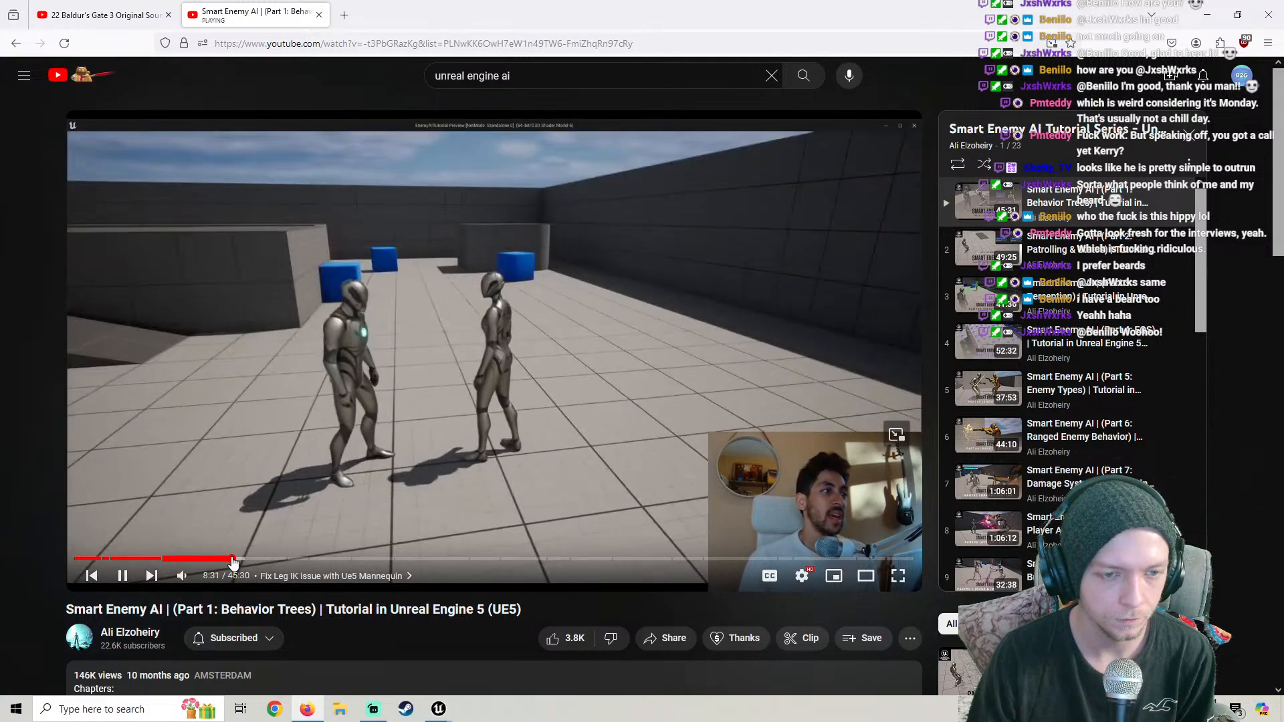
left_click(242, 559)
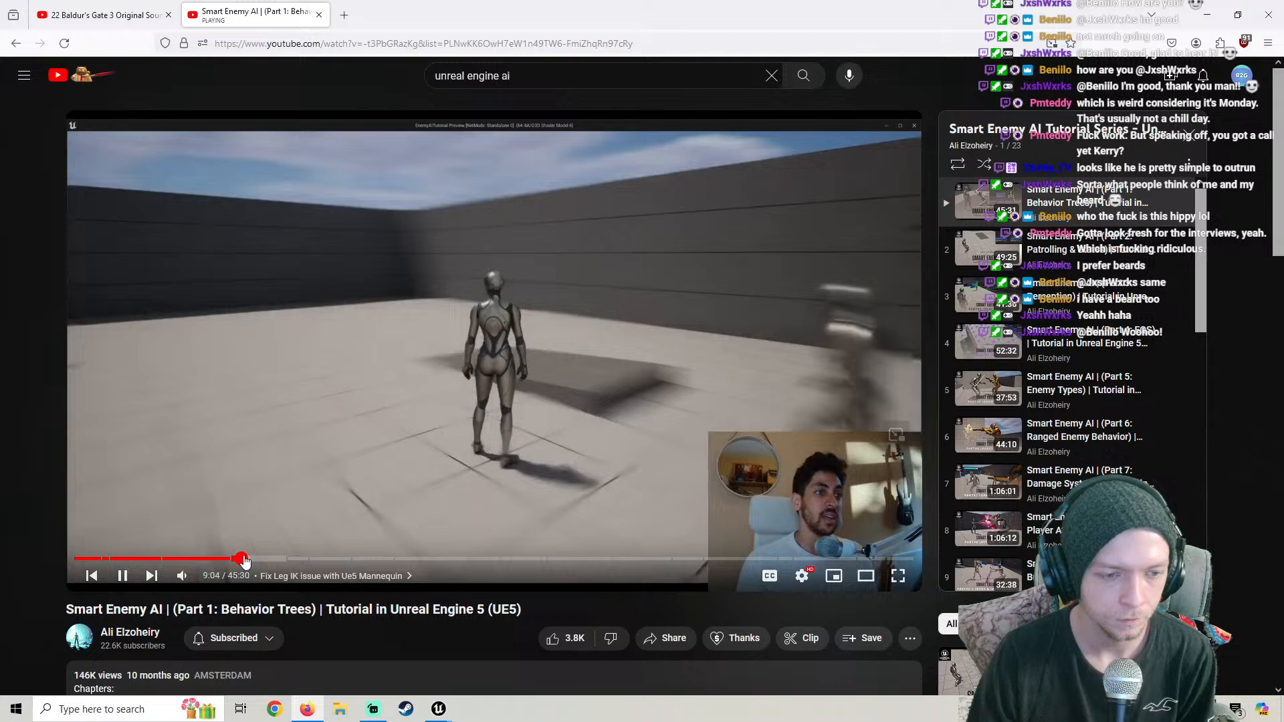
left_click(247, 560)
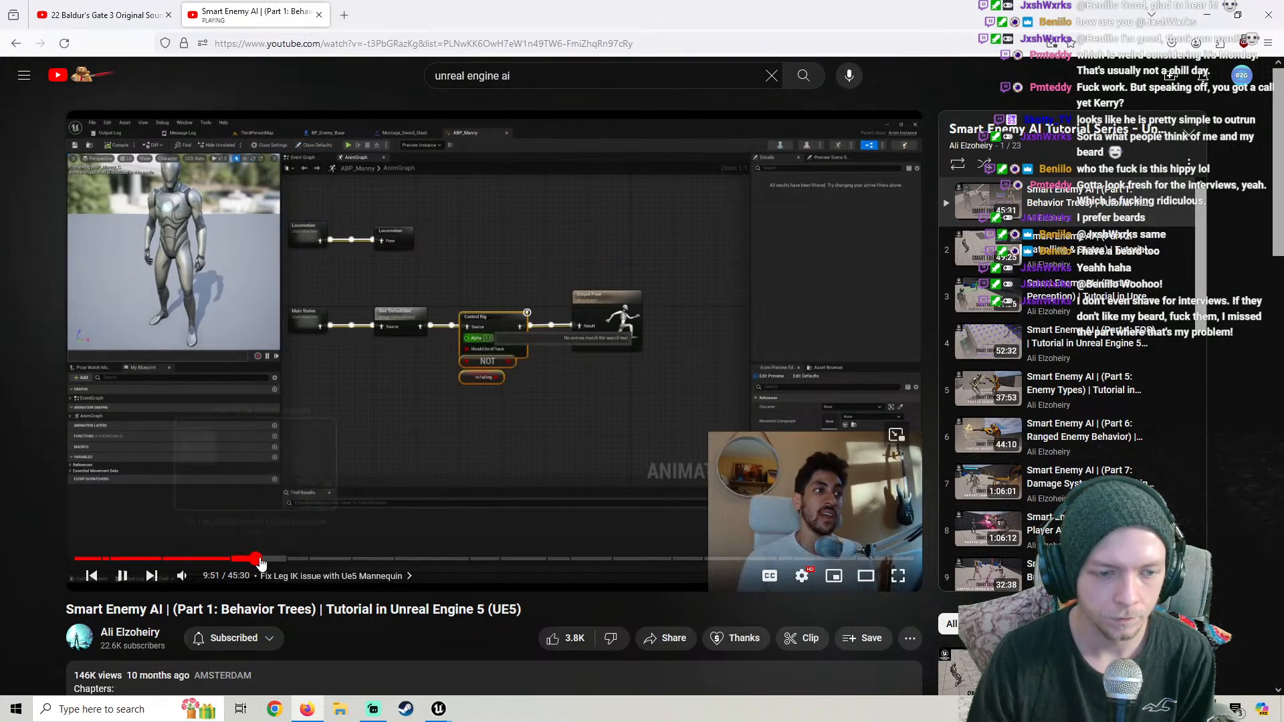
left_click(262, 561)
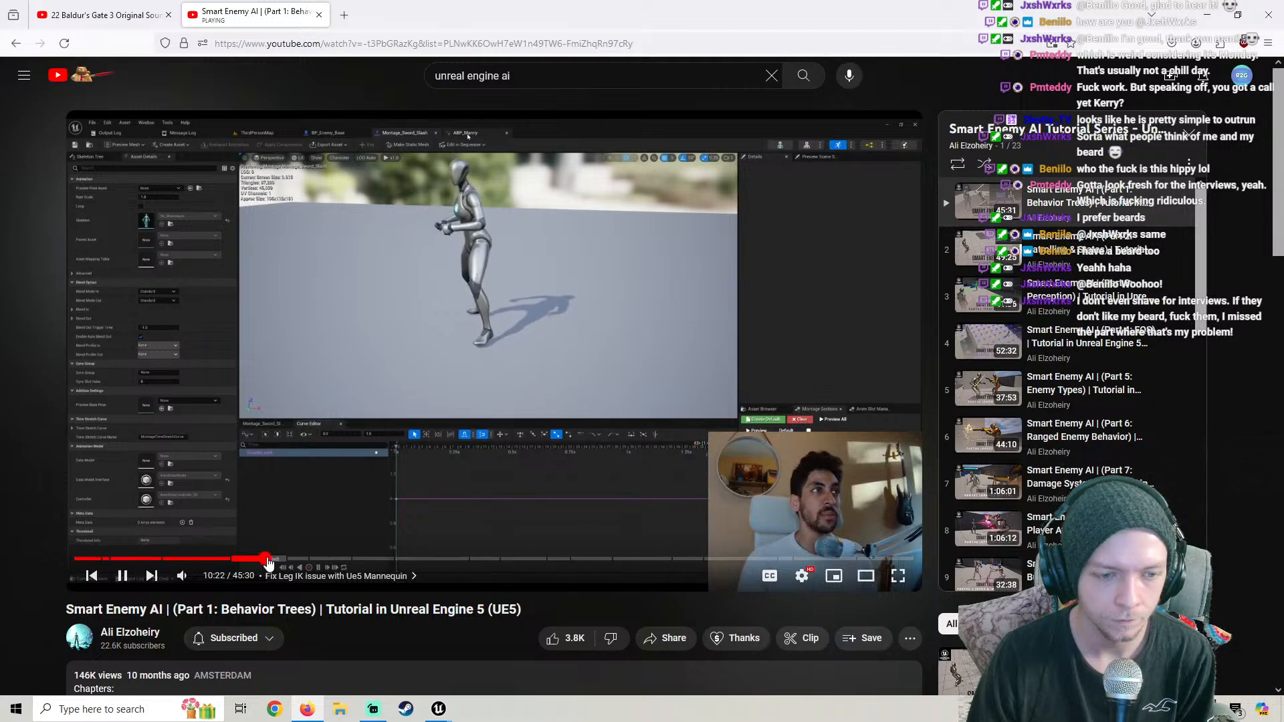
left_click(267, 560)
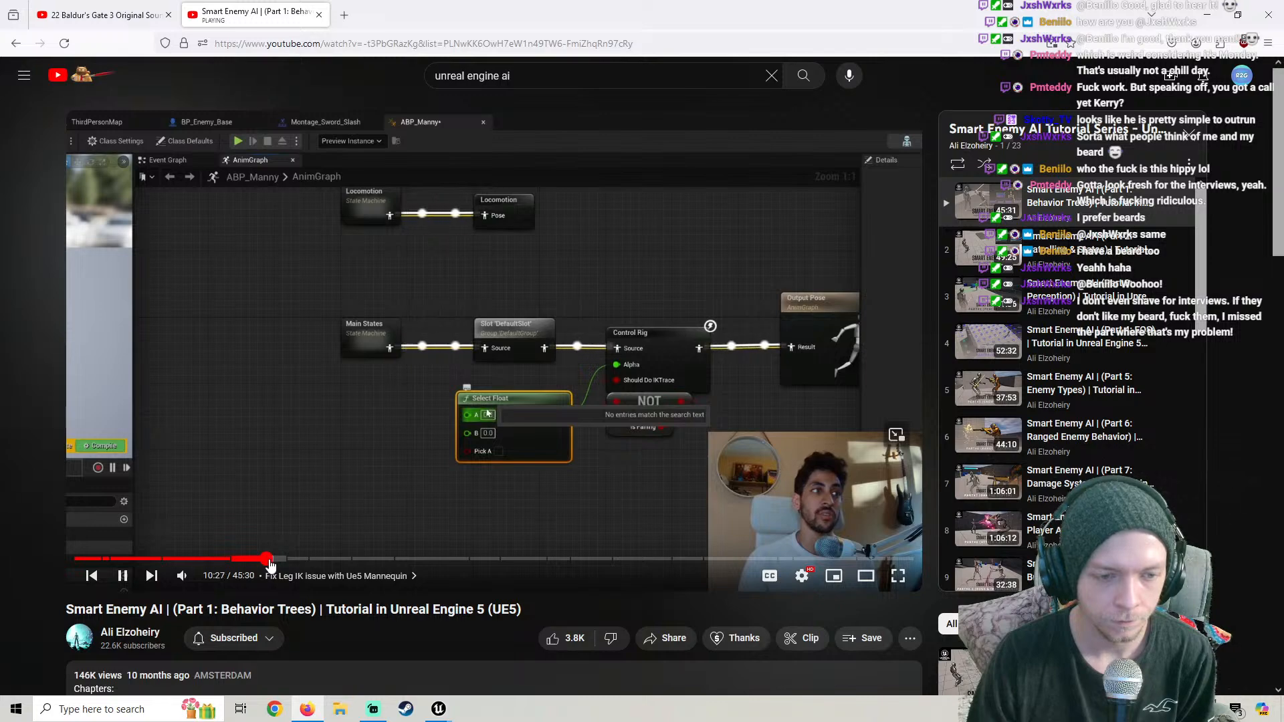
left_click(272, 561)
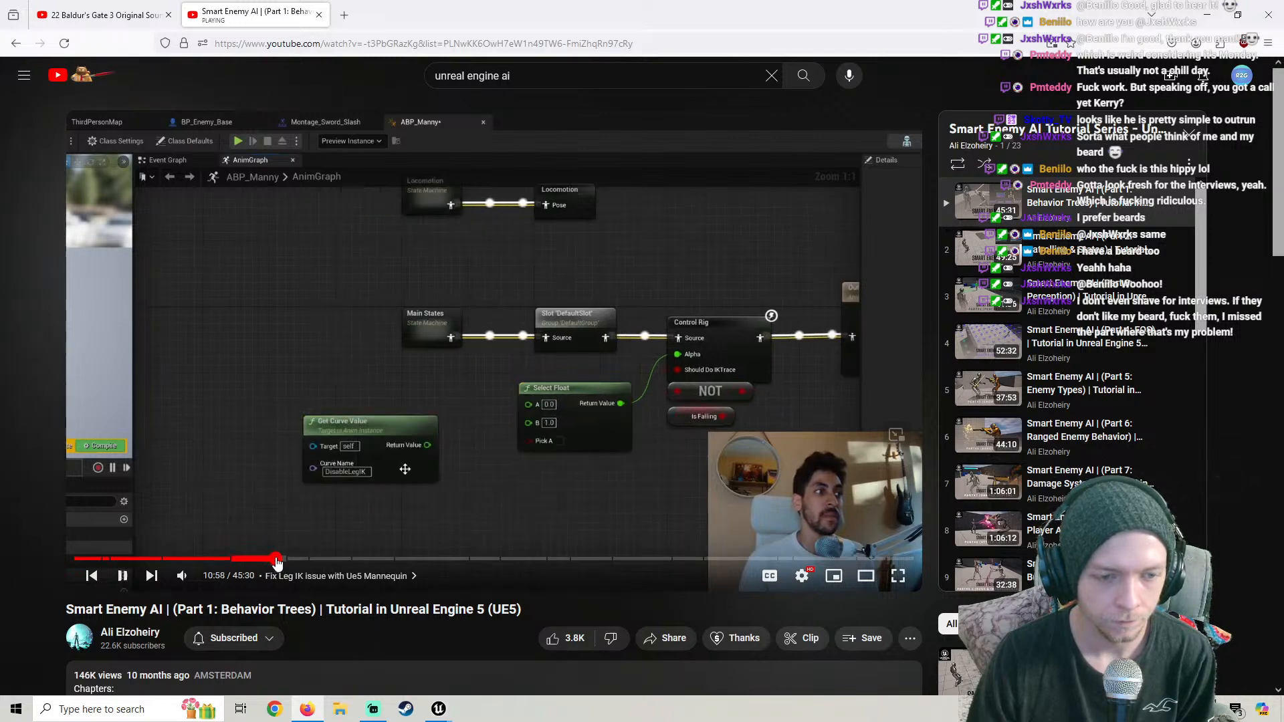
Watch the Smart Enemy AI Part 1 video from the Leg IK fix into the chapter on creating the behavior tree and blackboard
left_click(277, 560)
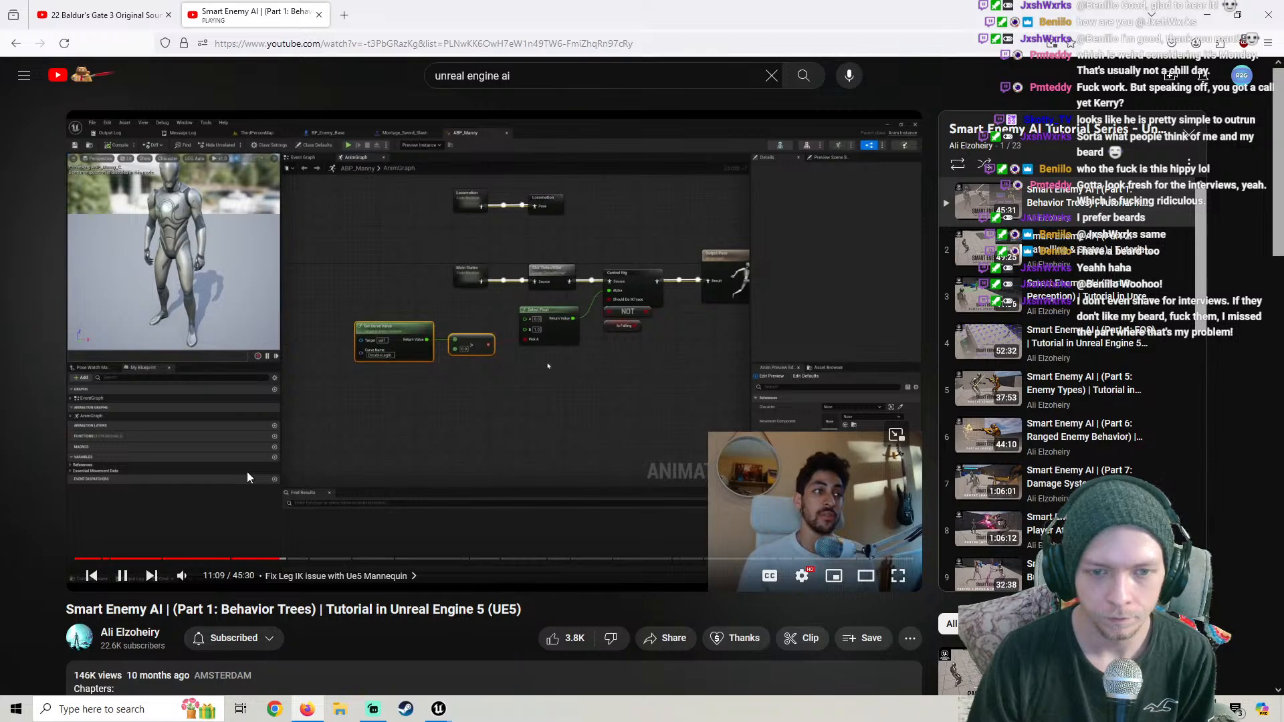
left_click_drag(280, 559, 283, 565)
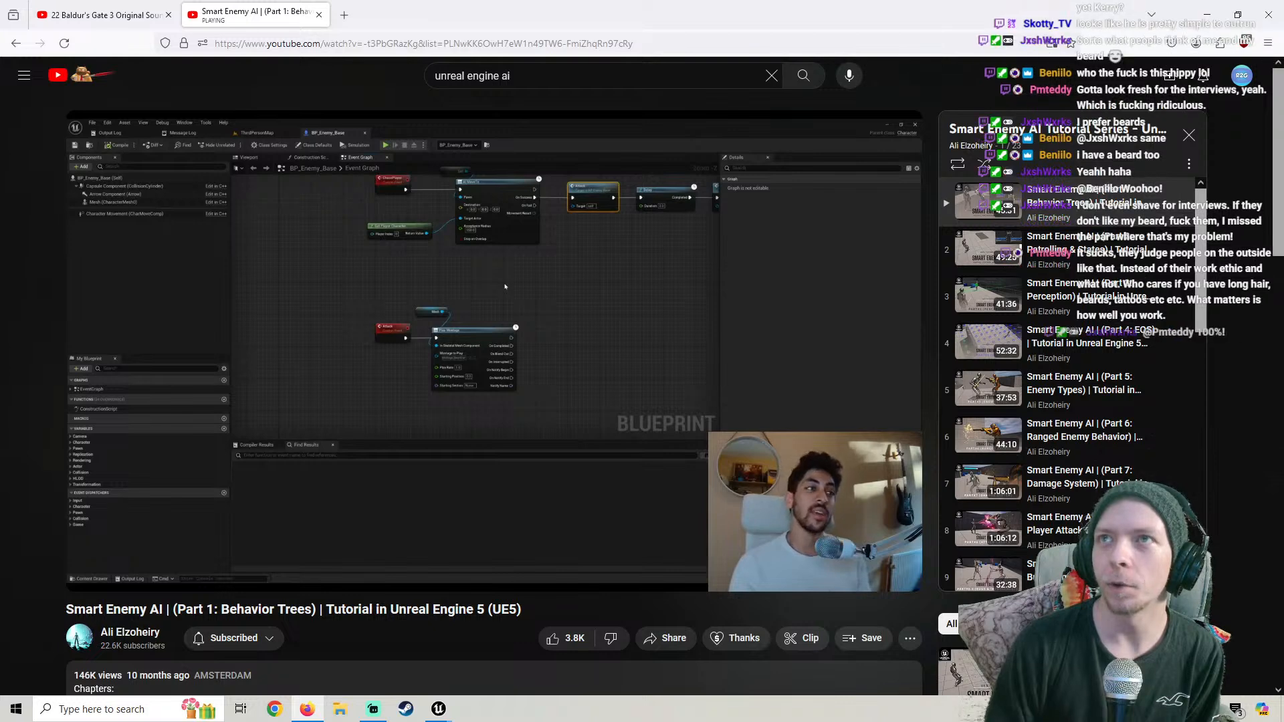
left_click(367, 393)
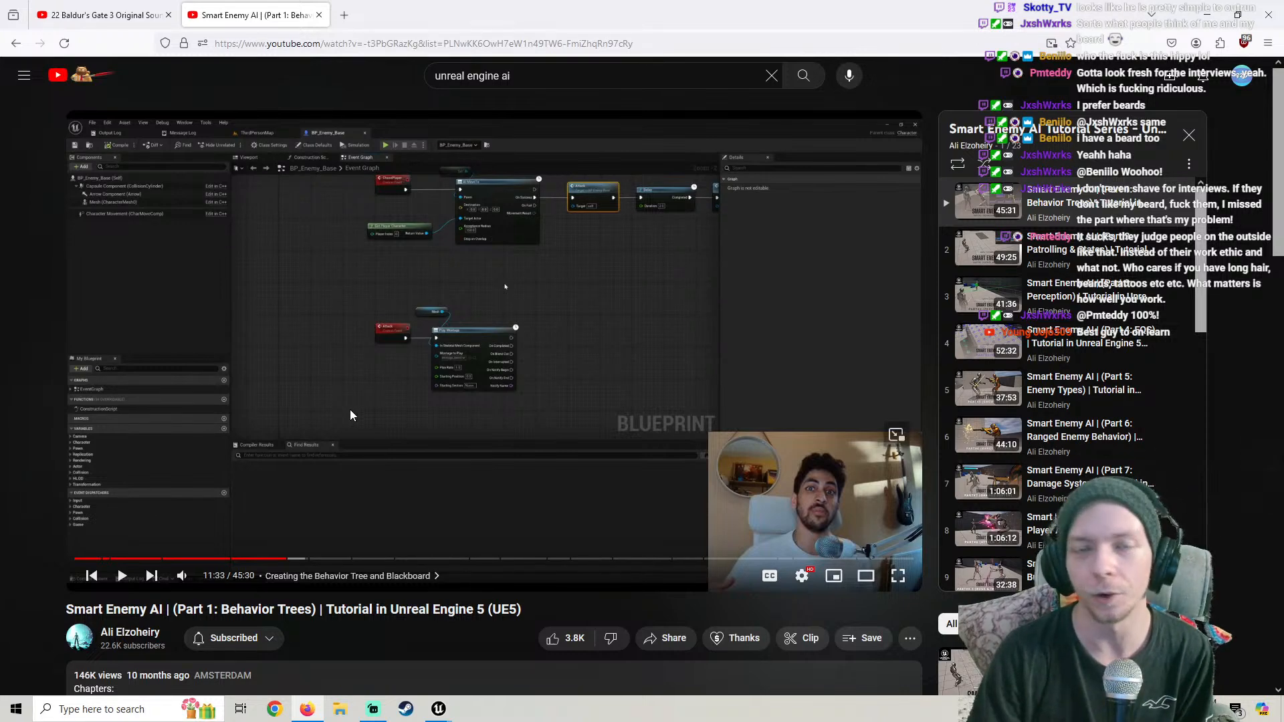
left_click(276, 445)
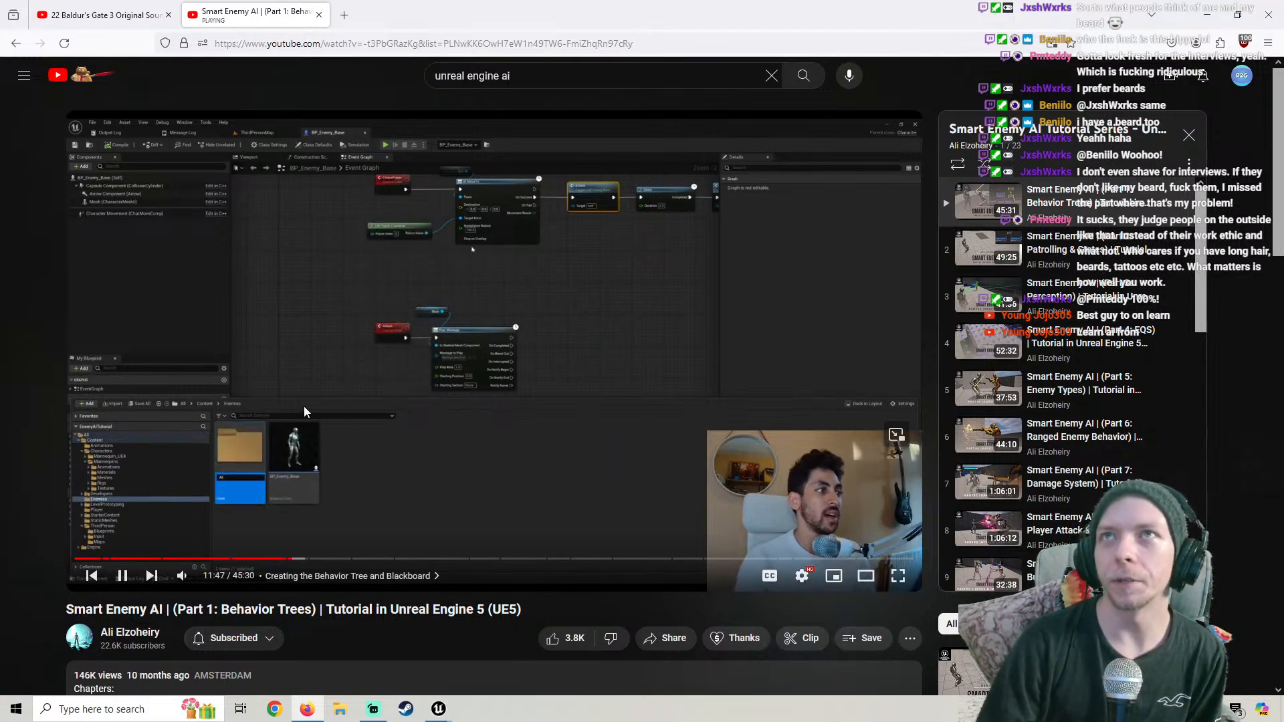
left_click(255, 436)
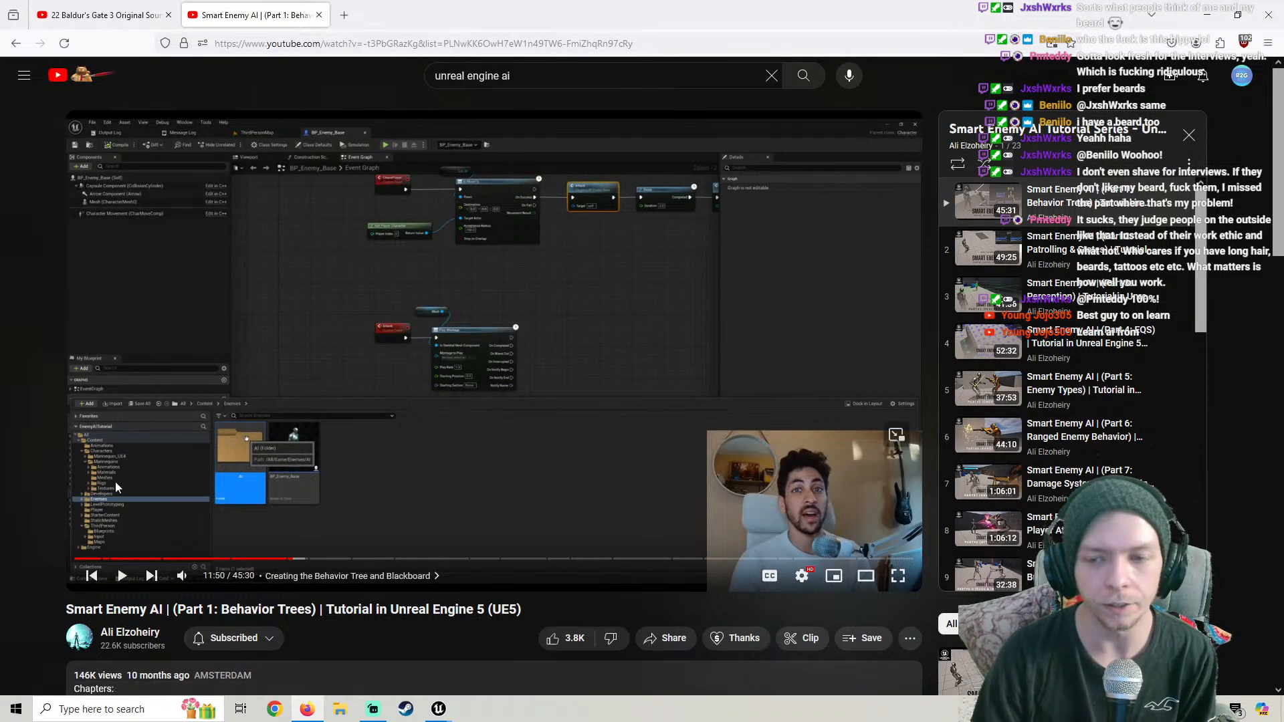
scroll(1039, 420, "down", 3)
scroll(1039, 419, "up", 3)
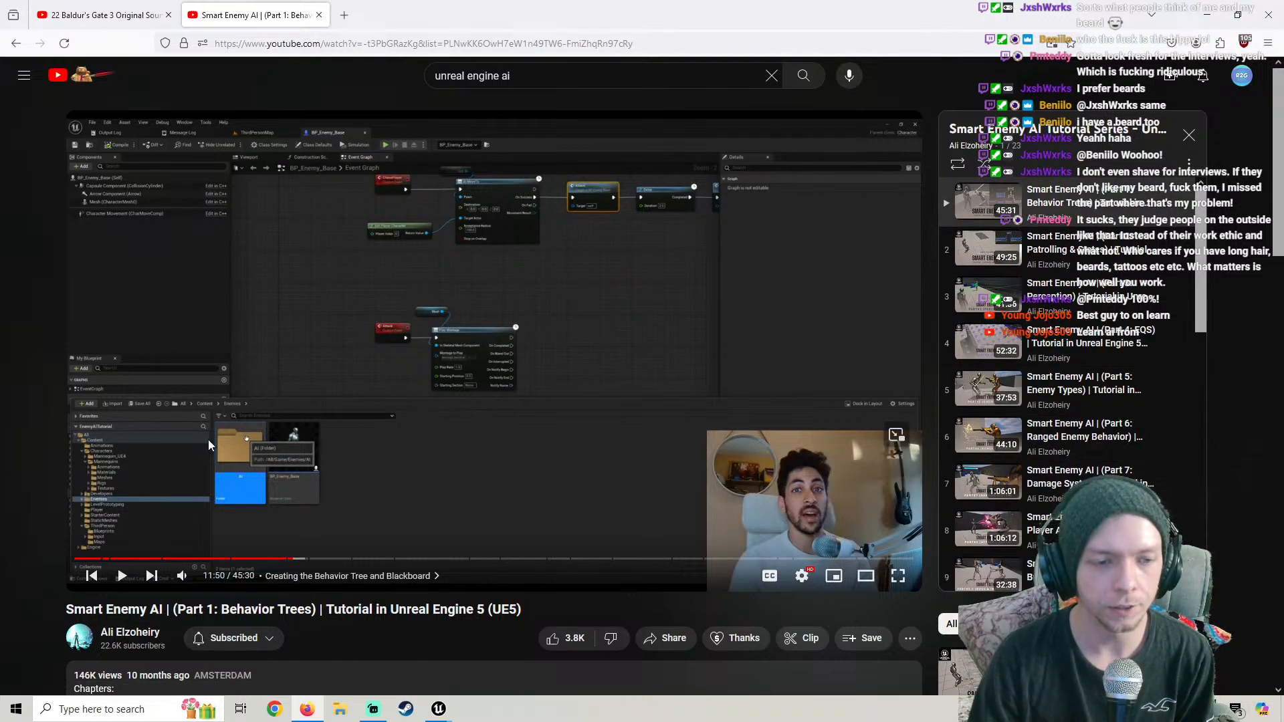
left_click(188, 454)
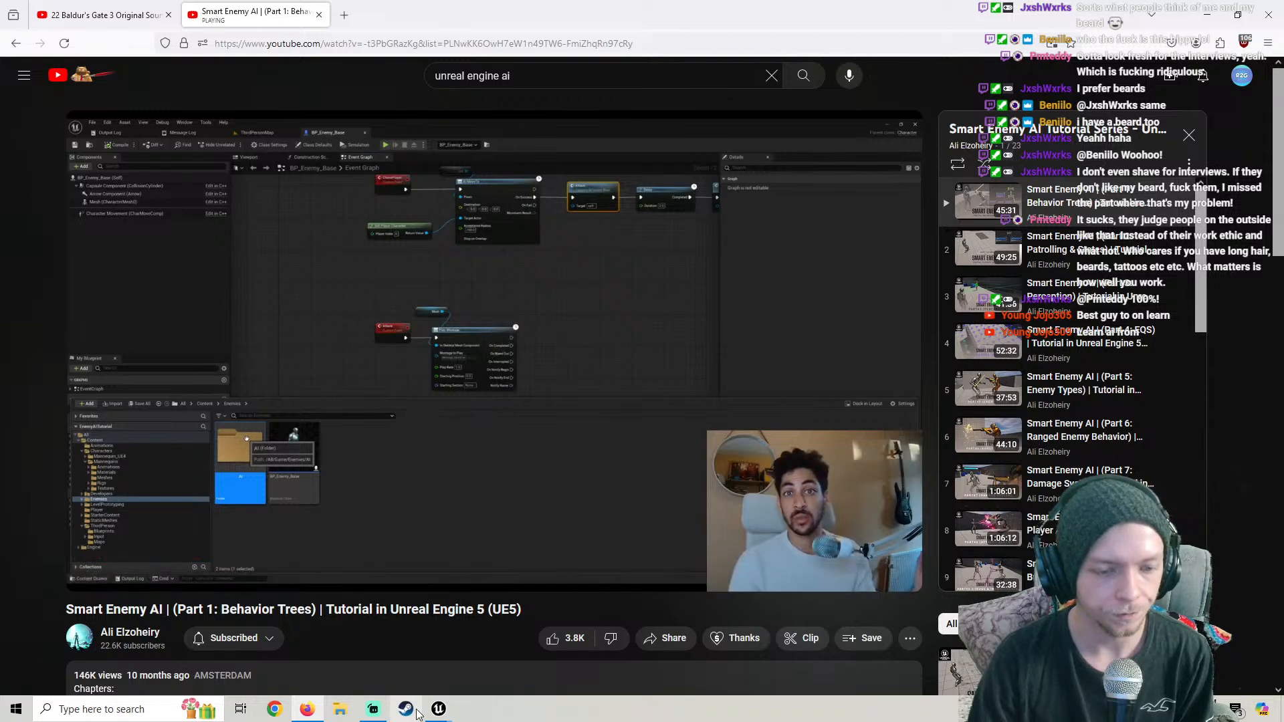
Switch to Unreal Editor, minimize the BP_BaseEnemy blueprint window, and return to the tutorial video in the browser
left_click(438, 710)
scroll(565, 298, "down", 5)
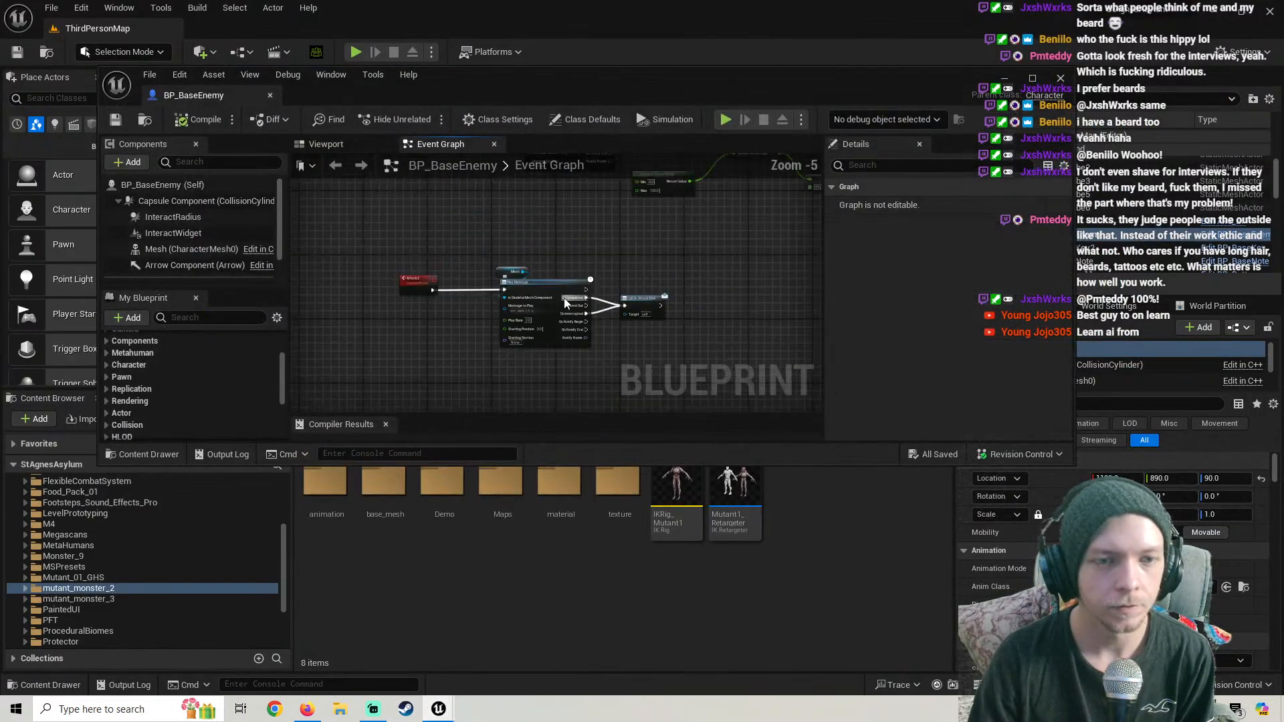
right_click_drag(583, 315, 523, 314)
left_click(1005, 79)
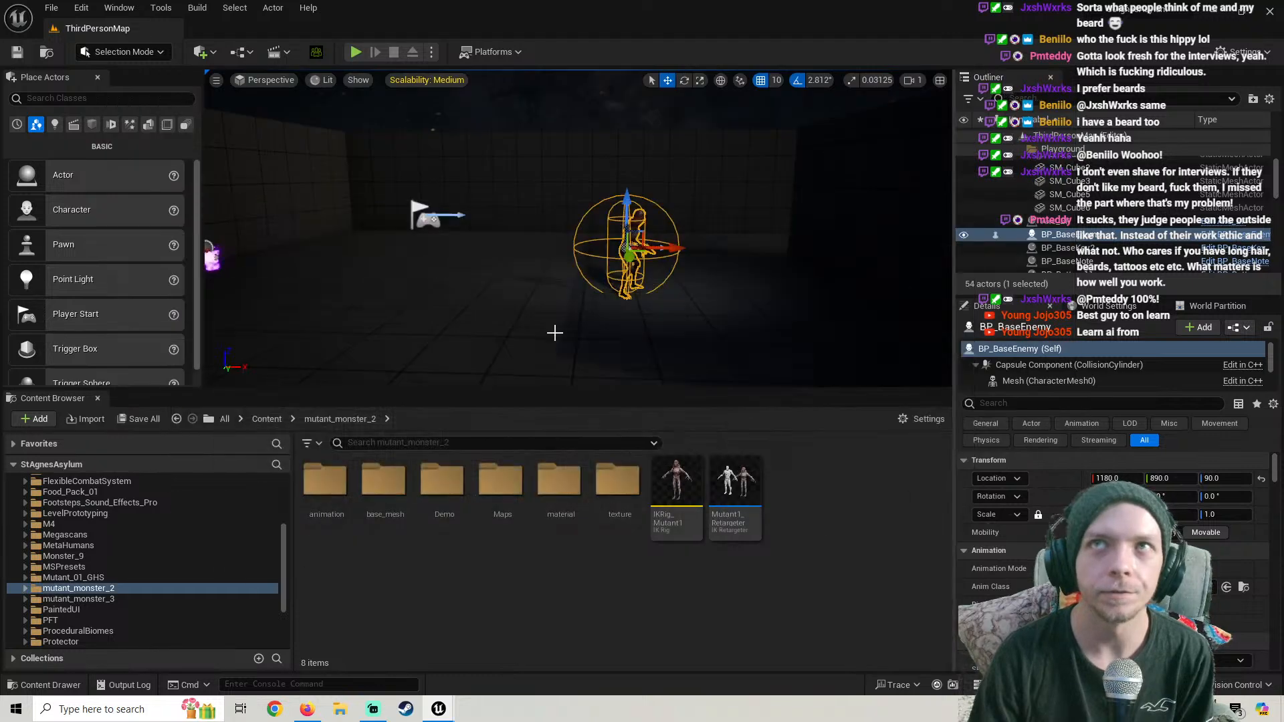
left_click(306, 709)
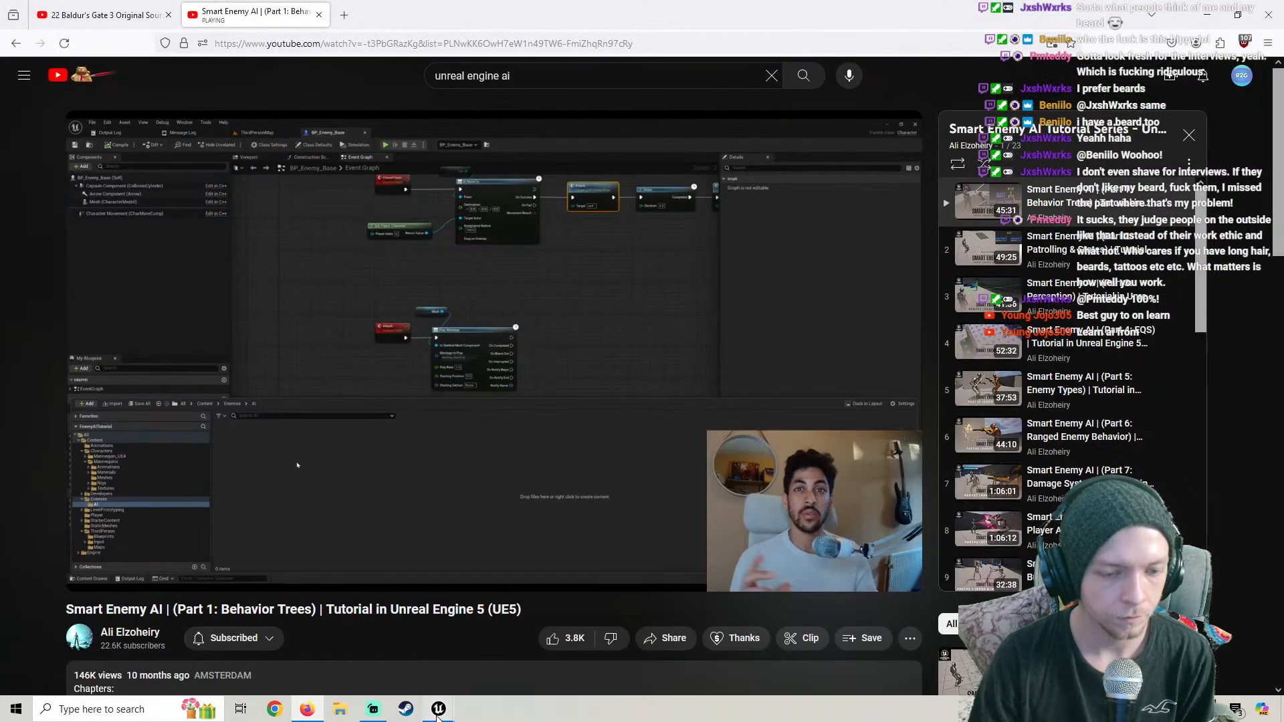
Switch back to Unreal Editor and open the content folder ThirdPerson/Blueprints/AI/Enemies/AI
mouse_move(438, 709)
left_click(378, 674)
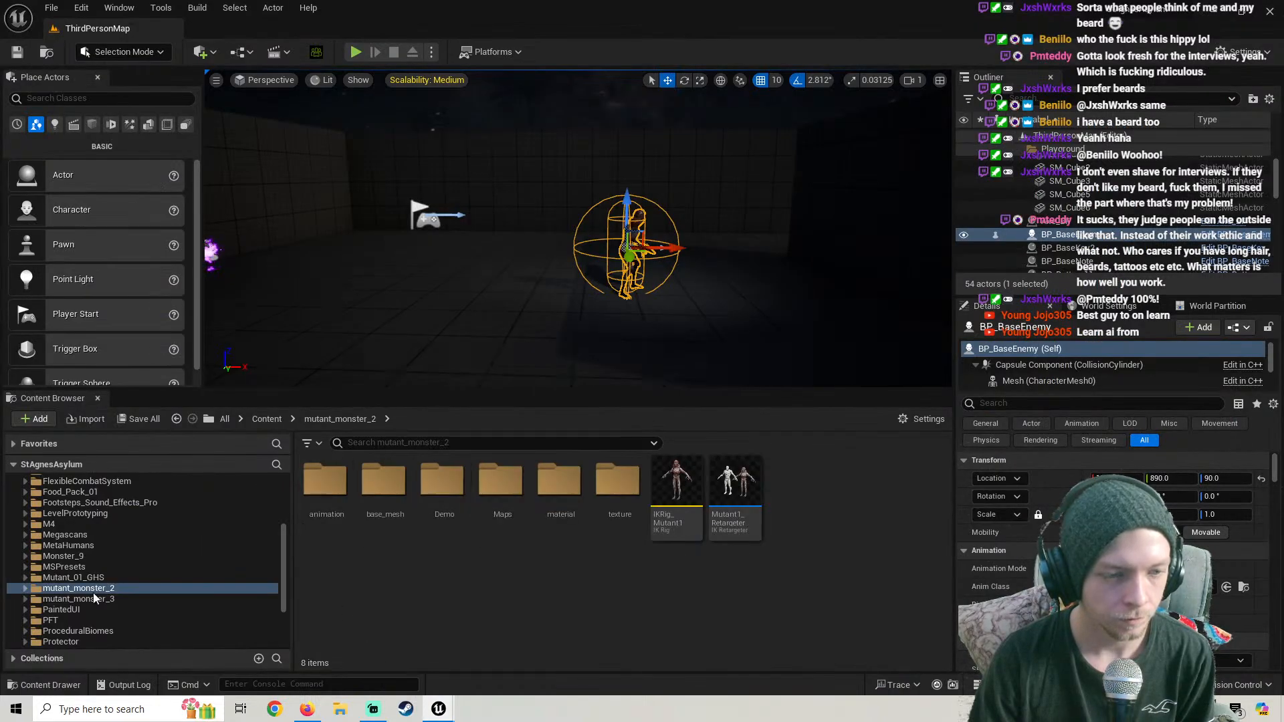
scroll(86, 557, "down", 3)
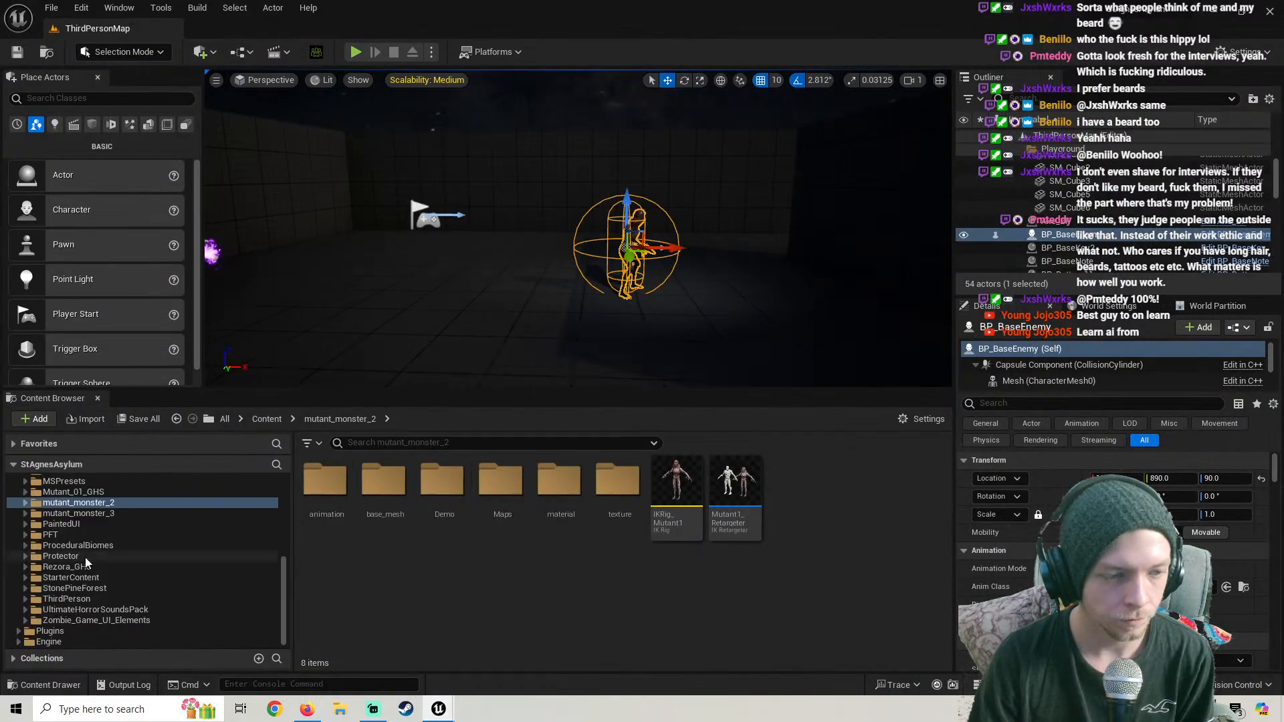
left_click(67, 599)
double_click(385, 480)
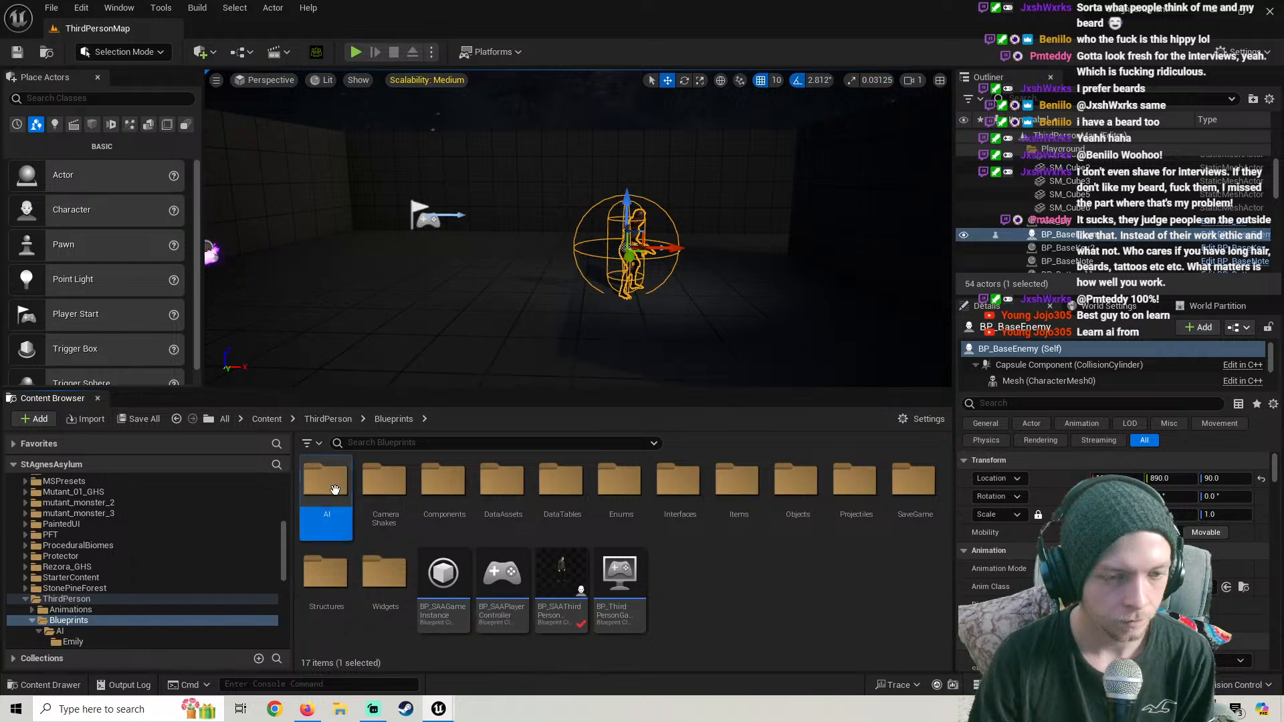
double_click(325, 481)
double_click(385, 481)
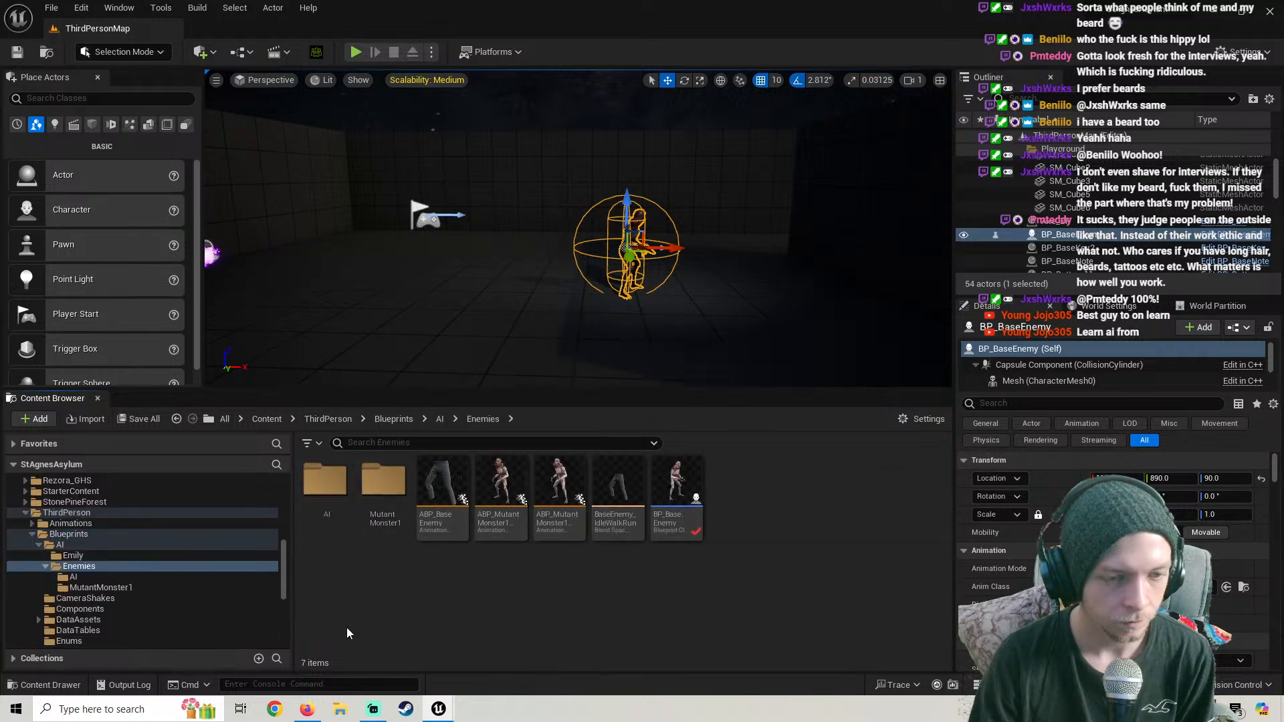
double_click(325, 480)
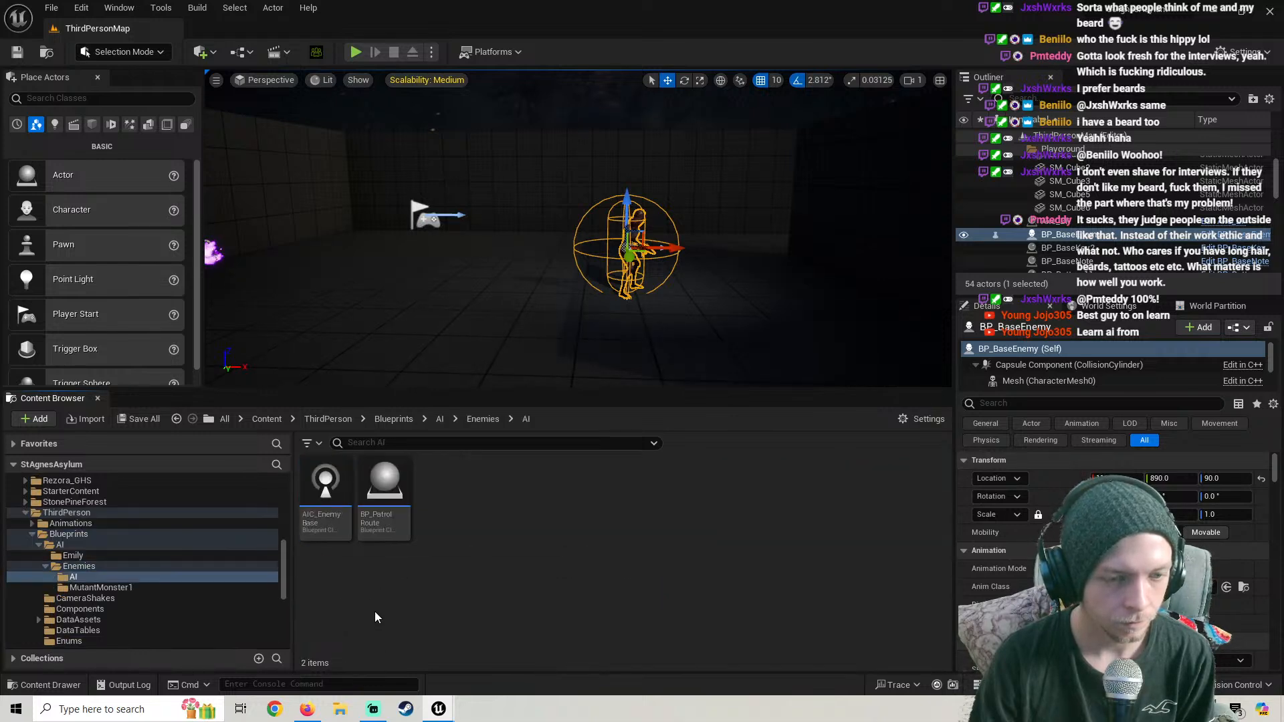
Create a new folder named BehaviorTrees in the Enemies/AI folder
right_click(440, 526)
left_click(519, 83)
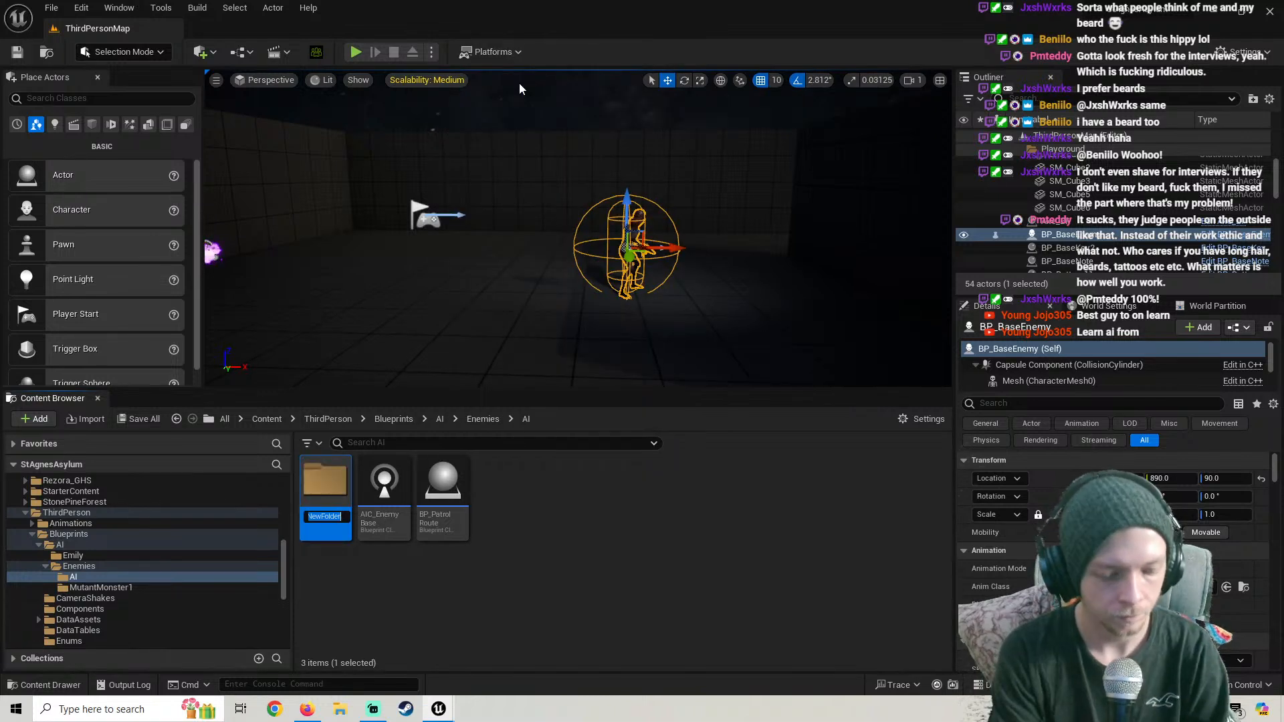
type("BehaviorT")
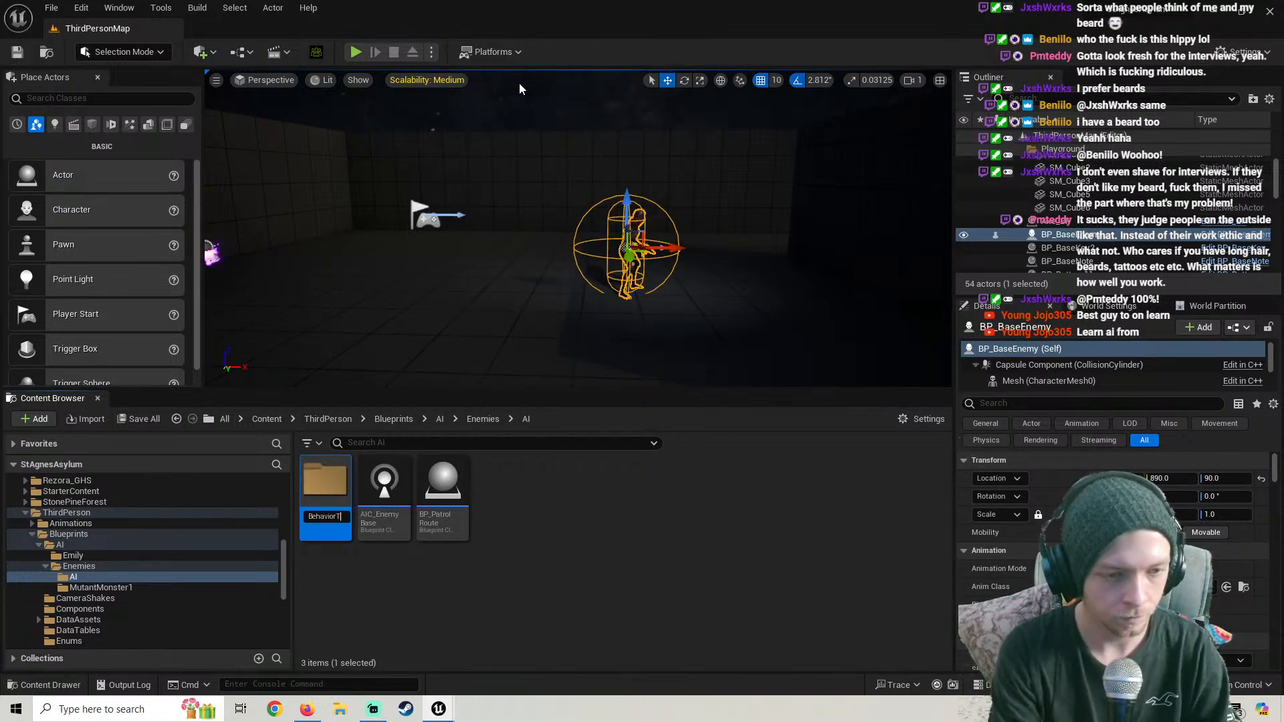
type("rees")
key("Return")
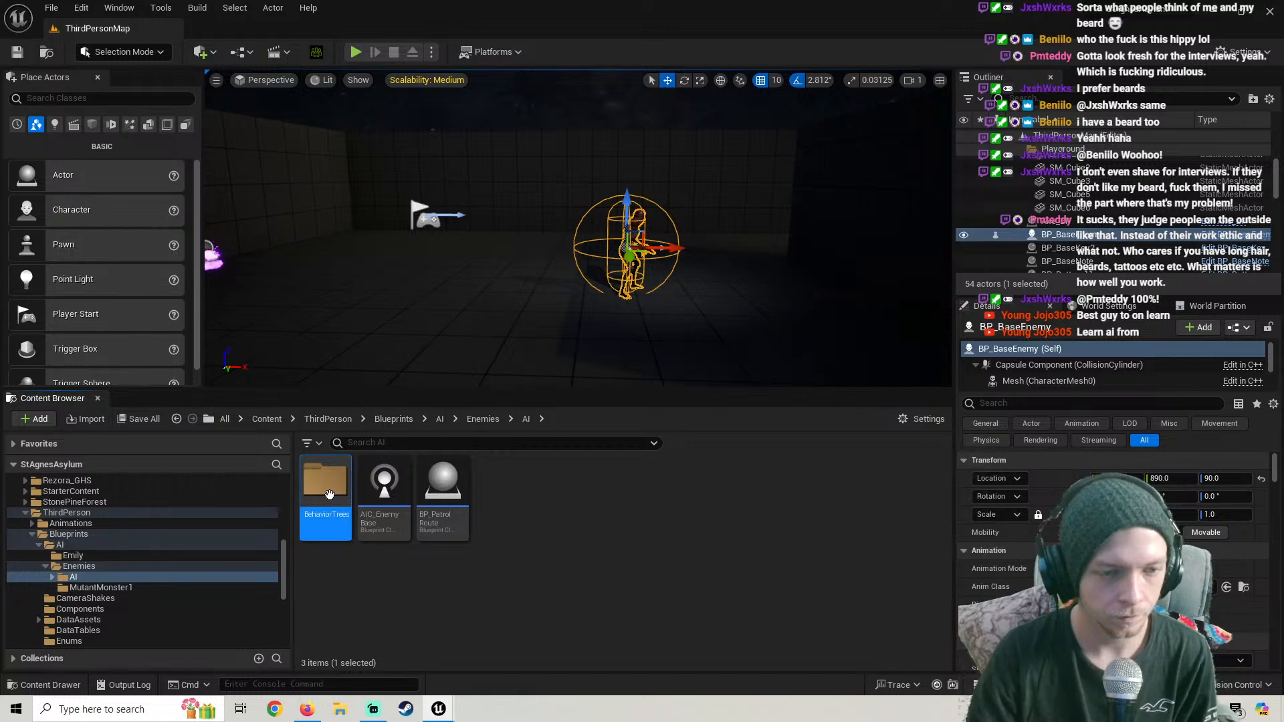
Create a Behavior Tree asset named BT_EnemyBase inside the BehaviorTrees folder and open it in its editor
double_click(332, 484)
right_click(348, 508)
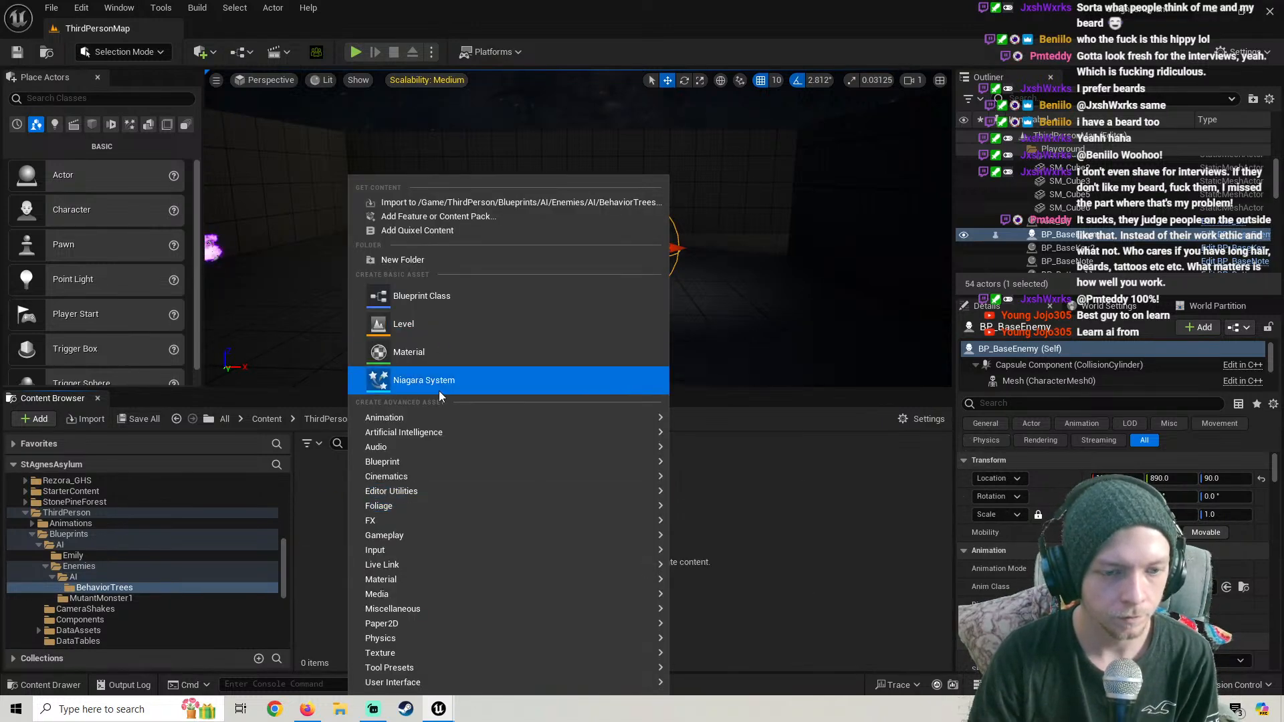
mouse_move(460, 435)
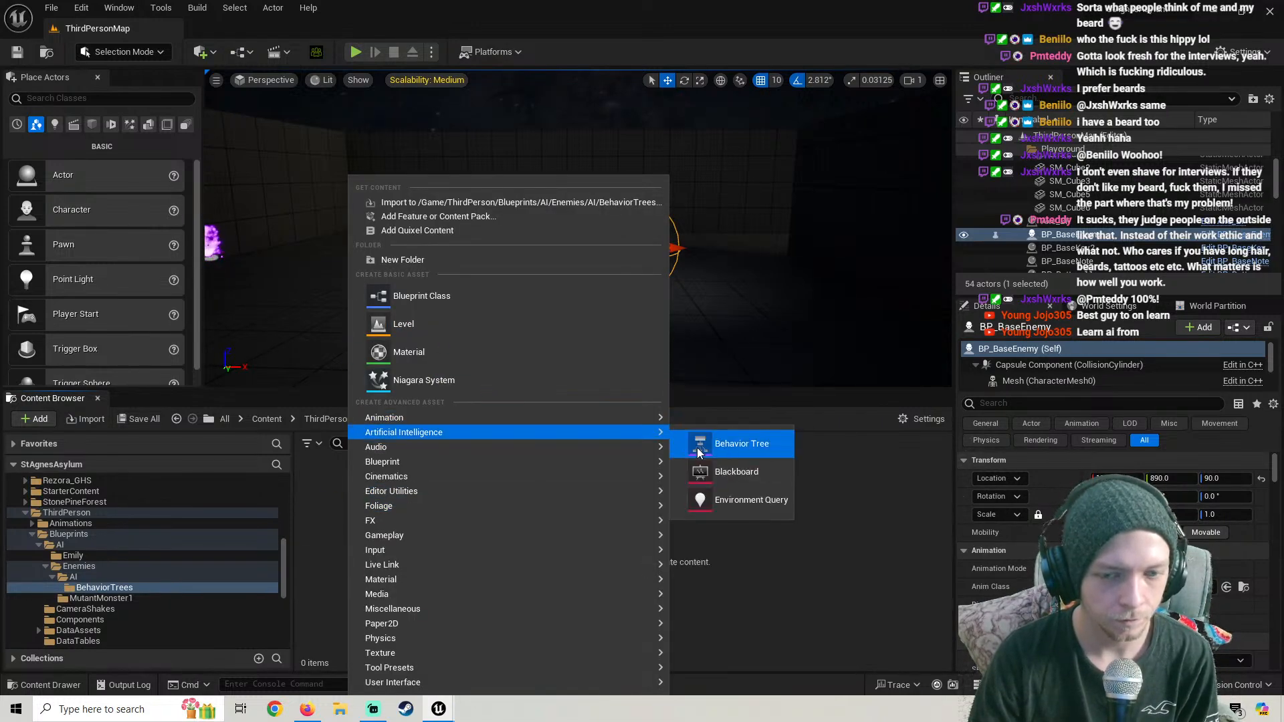
left_click(729, 440)
type("BT")
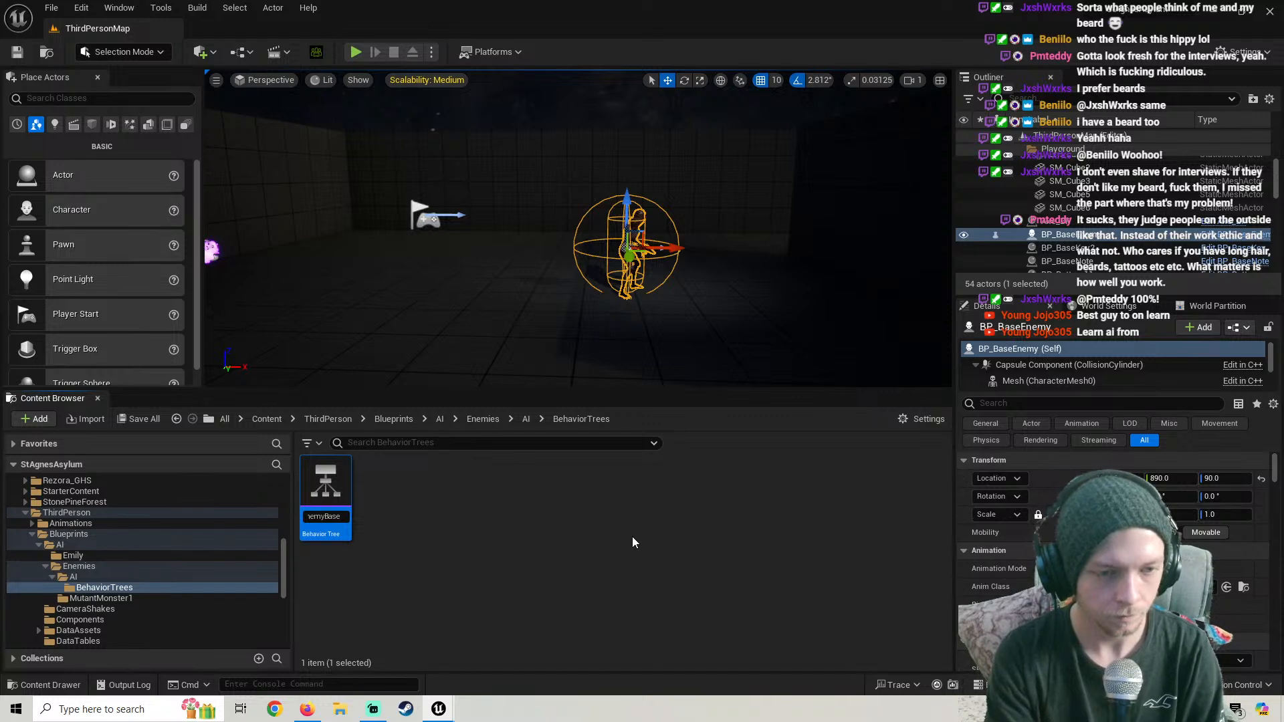
key("Return")
double_click(325, 486)
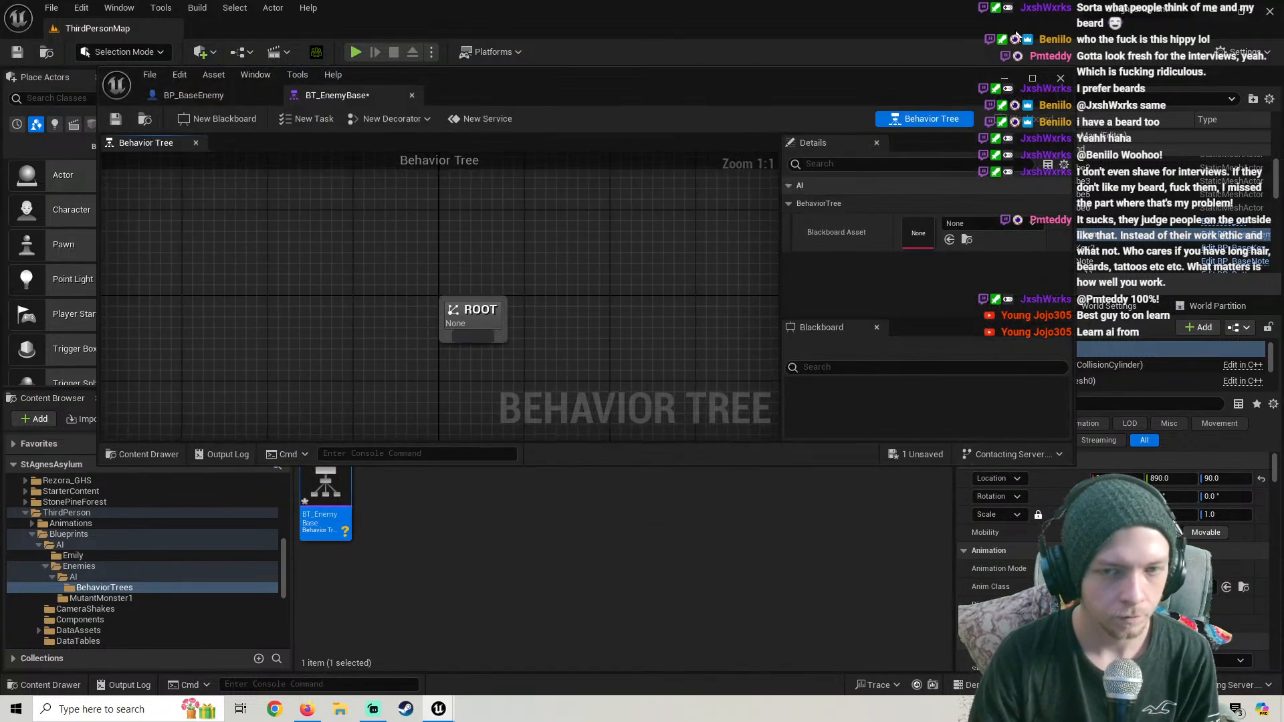
Create a Blackboard asset named BB_EnemyBase in the BehaviorTrees folder
left_click(416, 527)
right_click(403, 527)
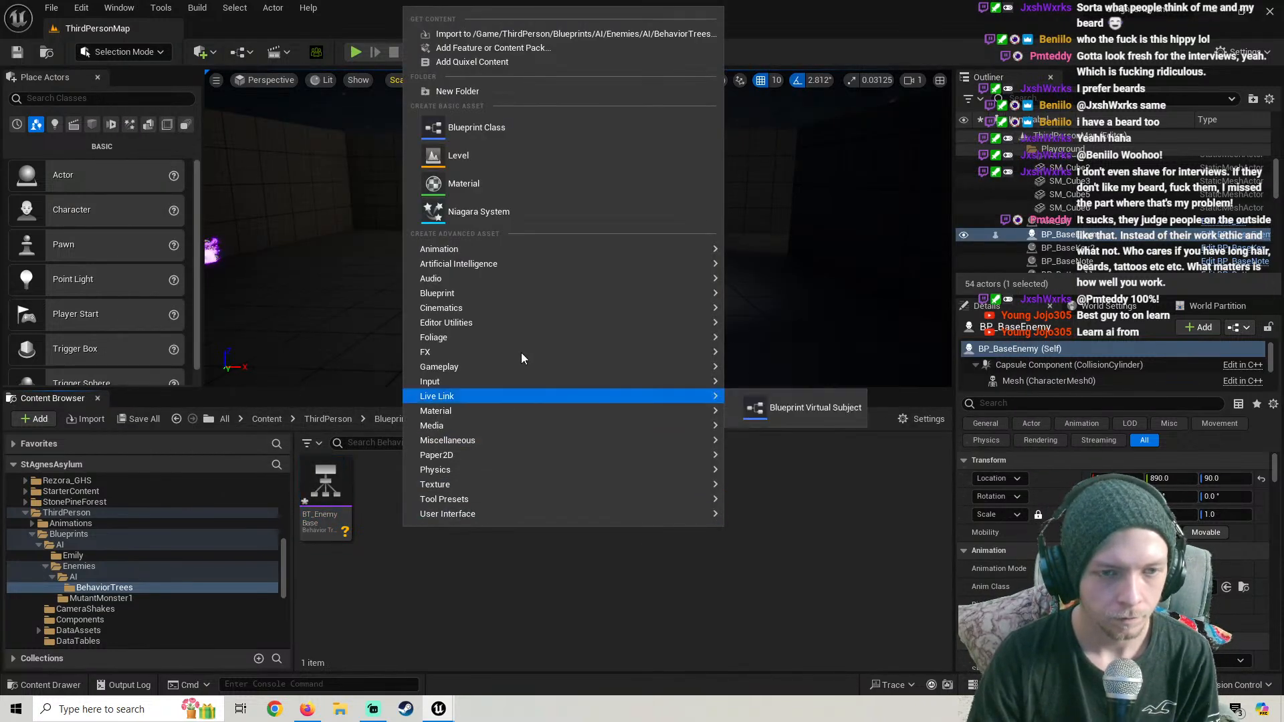
mouse_move(535, 263)
left_click(789, 302)
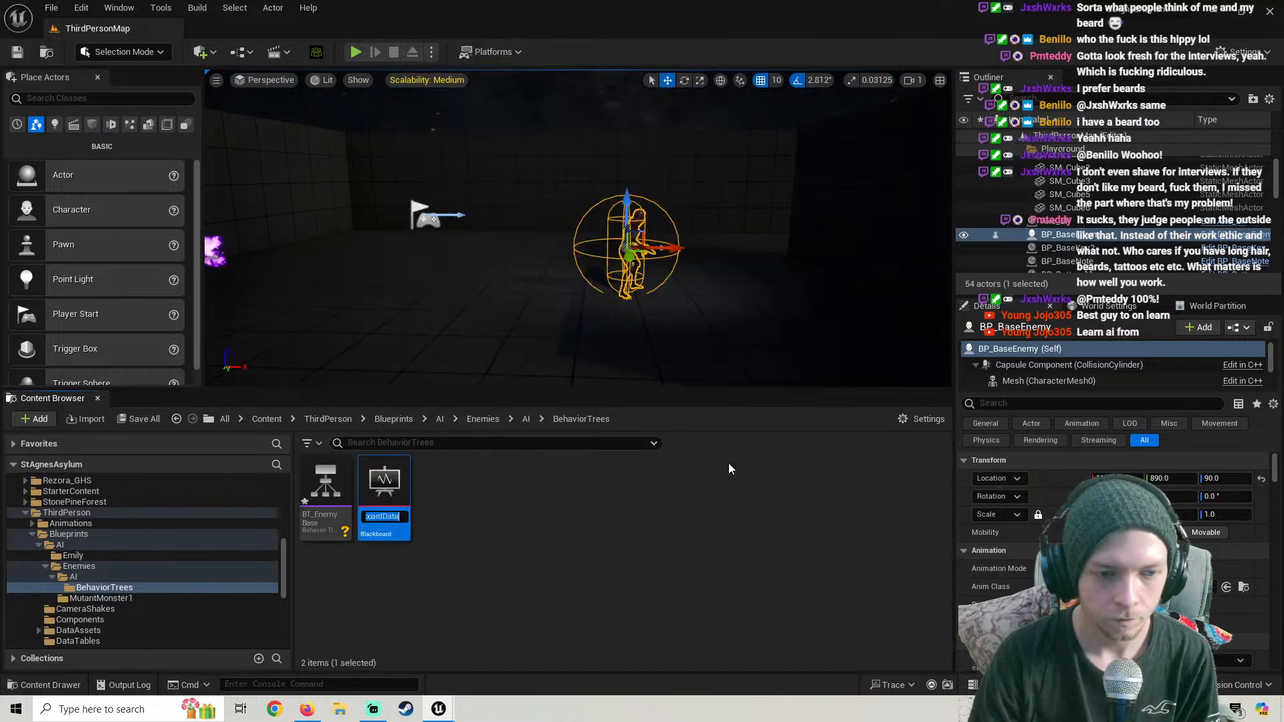
type("BB_E")
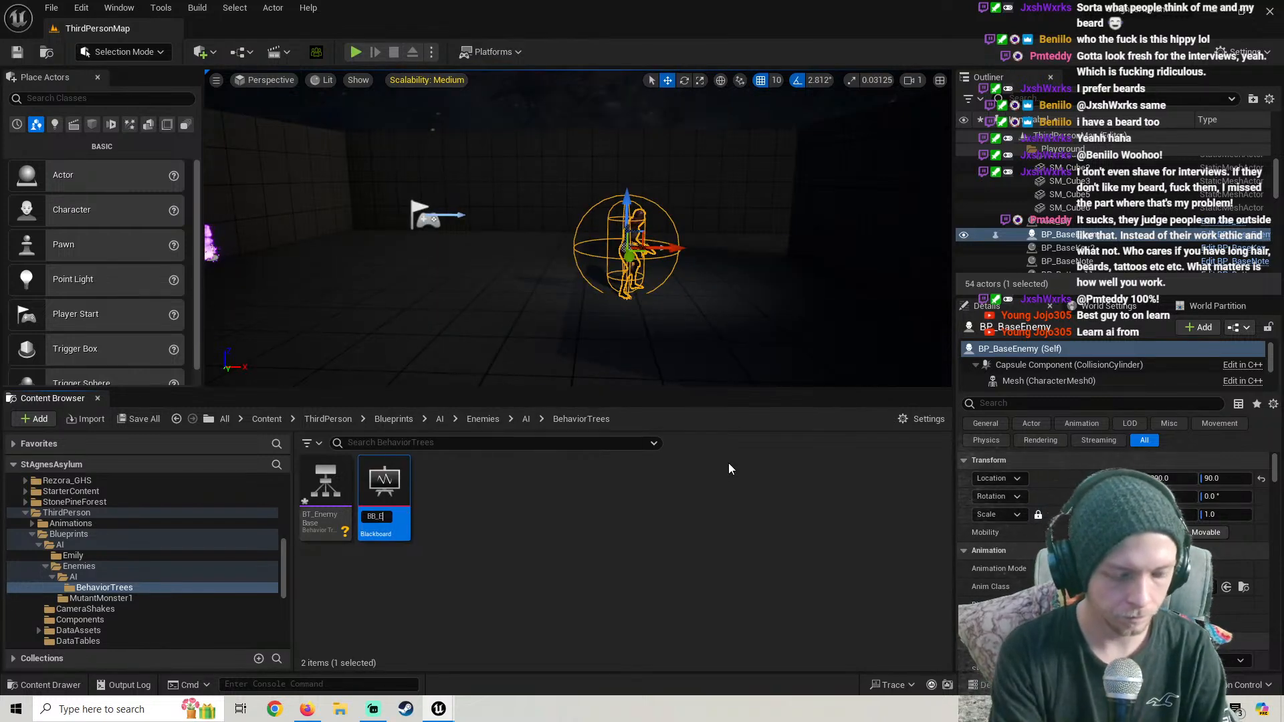
type("nemyBase")
key("Return")
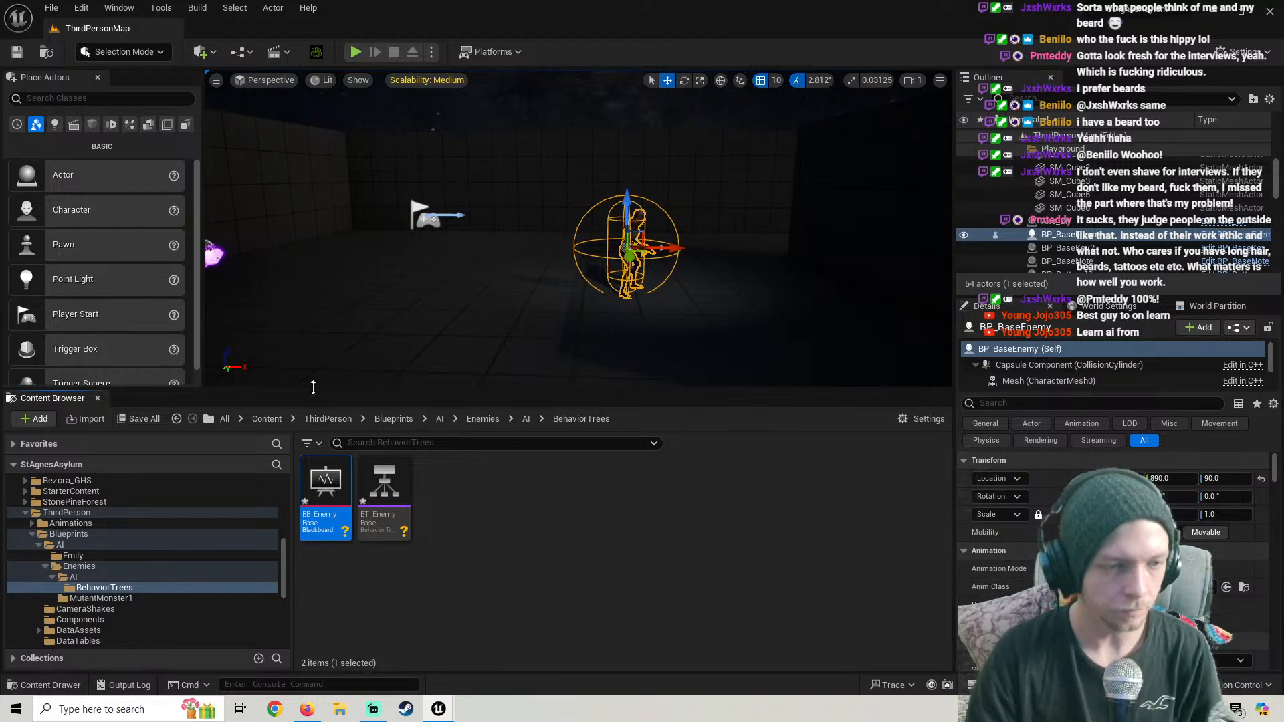
Save all new assets, and assign BB_EnemyBase as the Blackboard Asset of BT_EnemyBase, saving the behavior tree
left_click(139, 429)
left_click(741, 506)
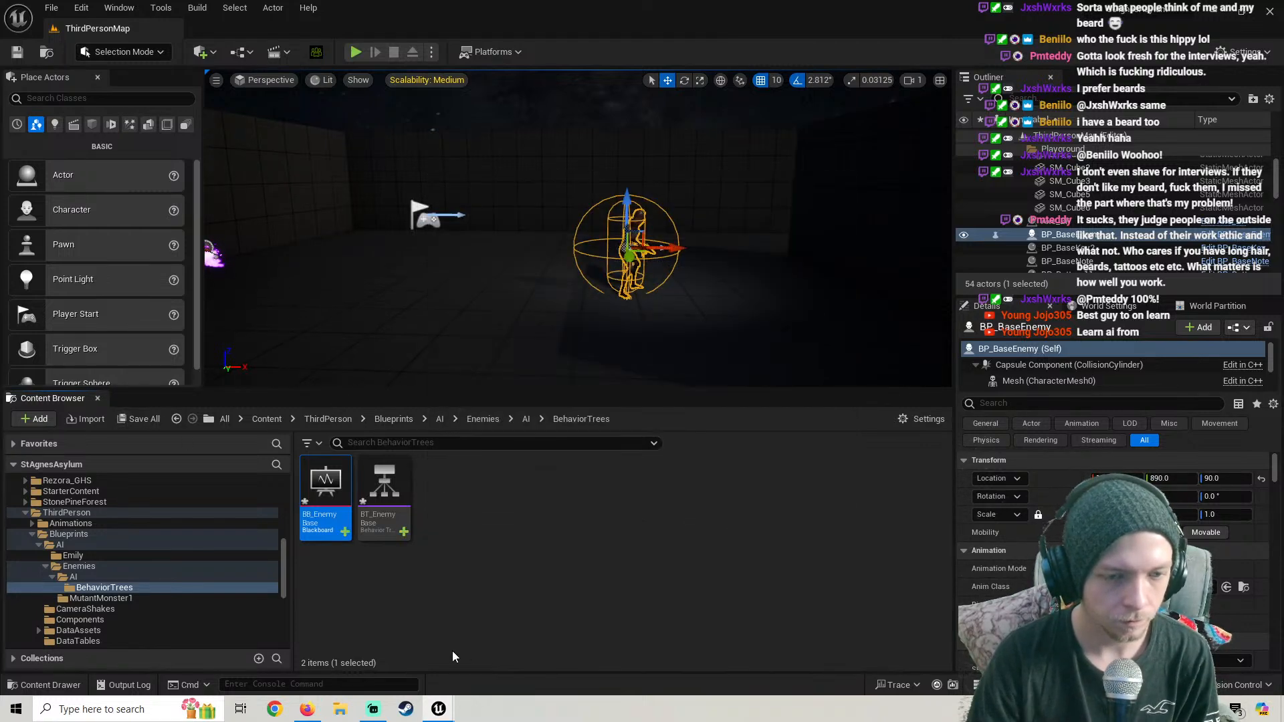
double_click(383, 485)
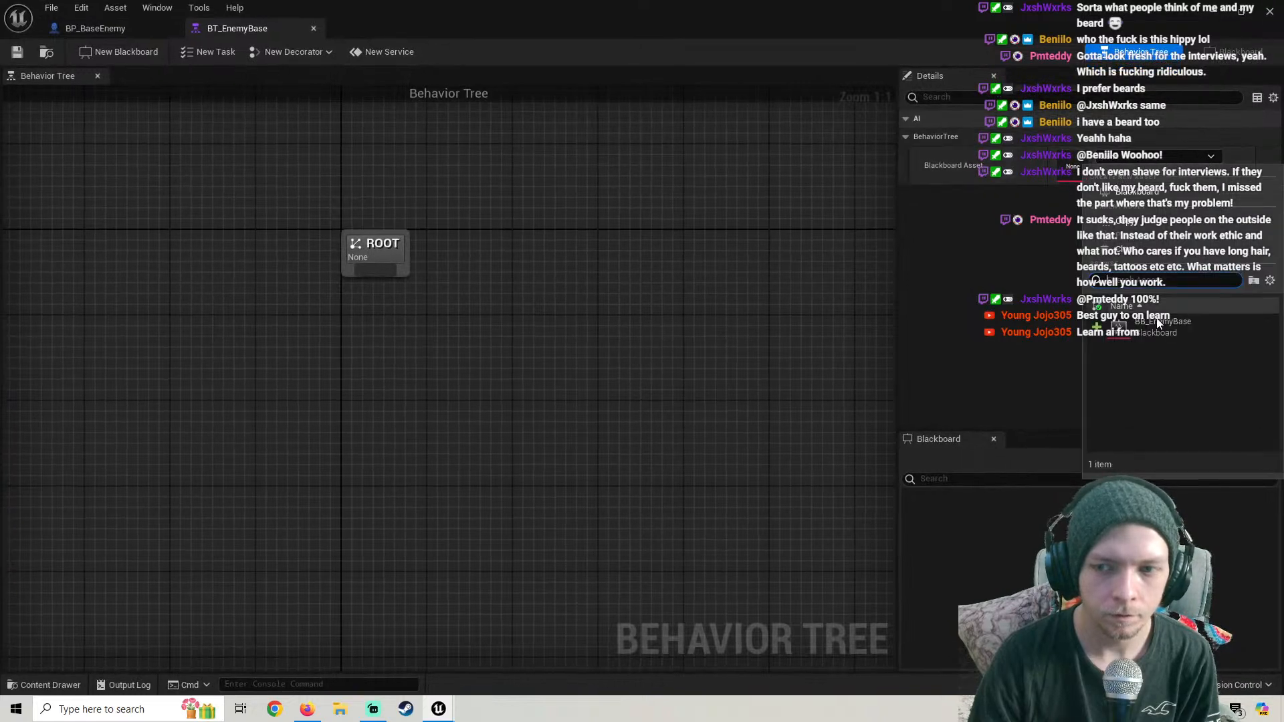
key("ctrl+s")
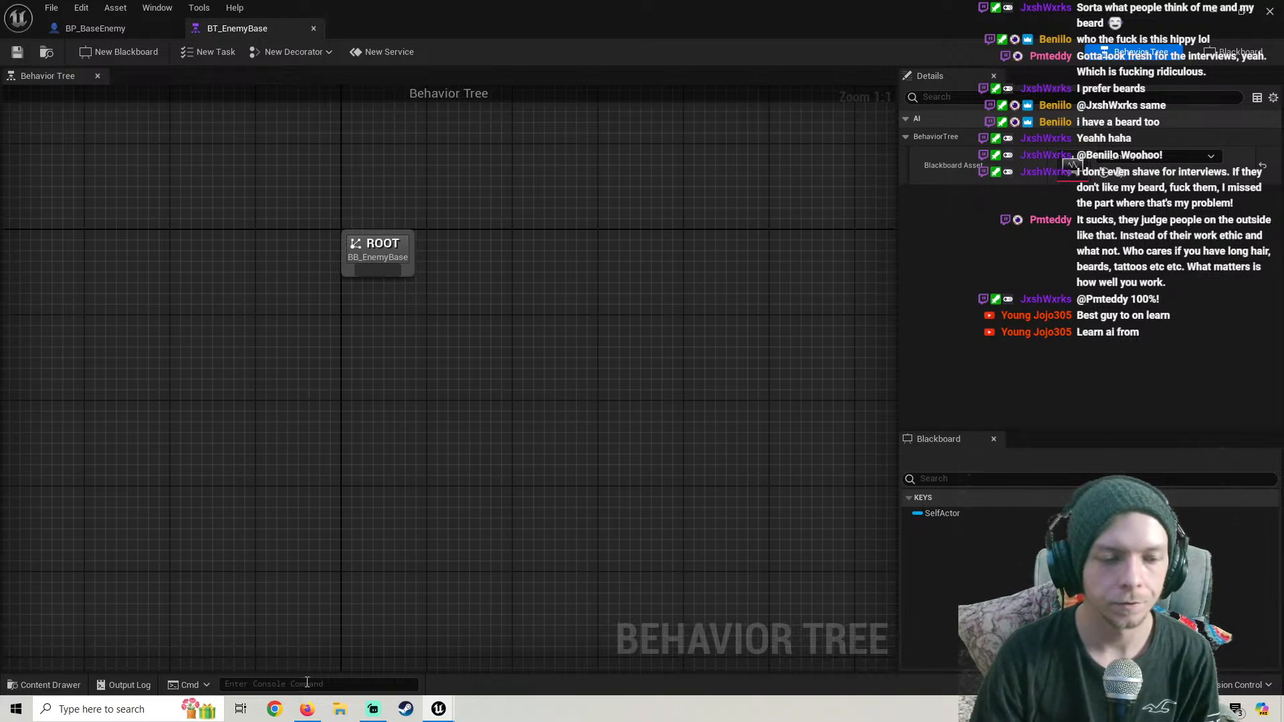
Return to the tutorial video in the browser and watch the quick explanation of behavior trees
left_click(307, 709)
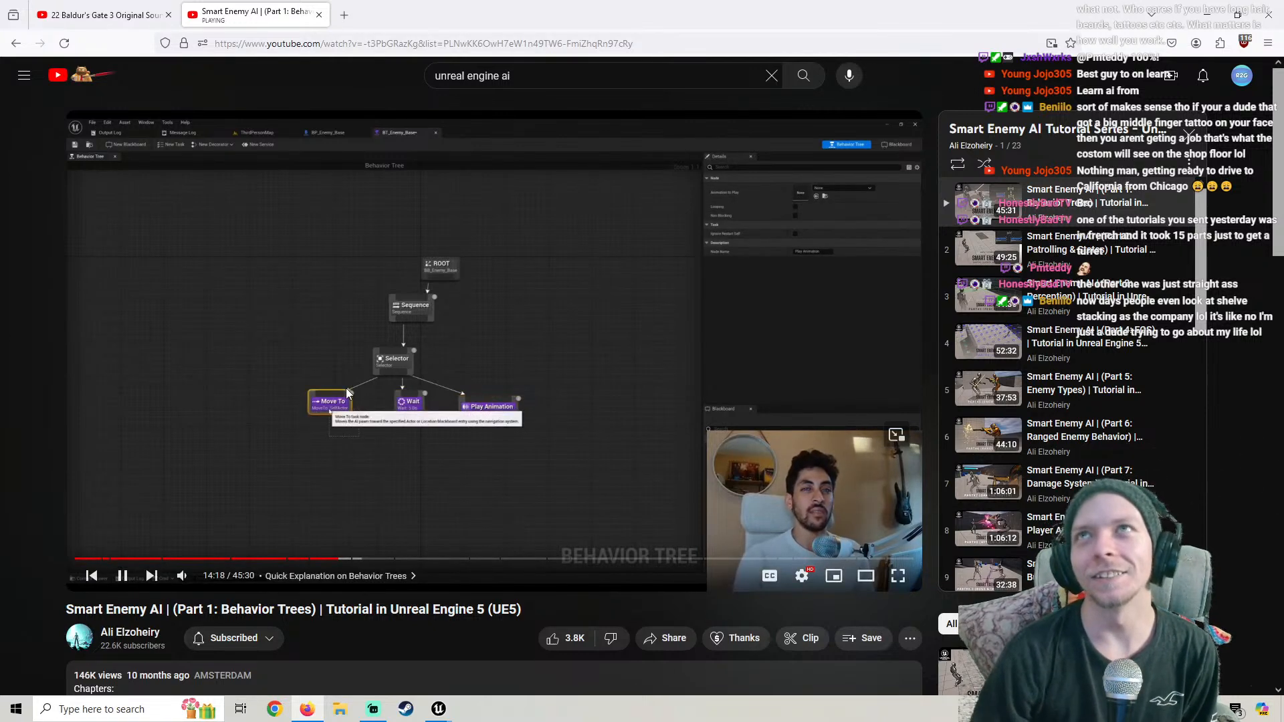
left_click(367, 389)
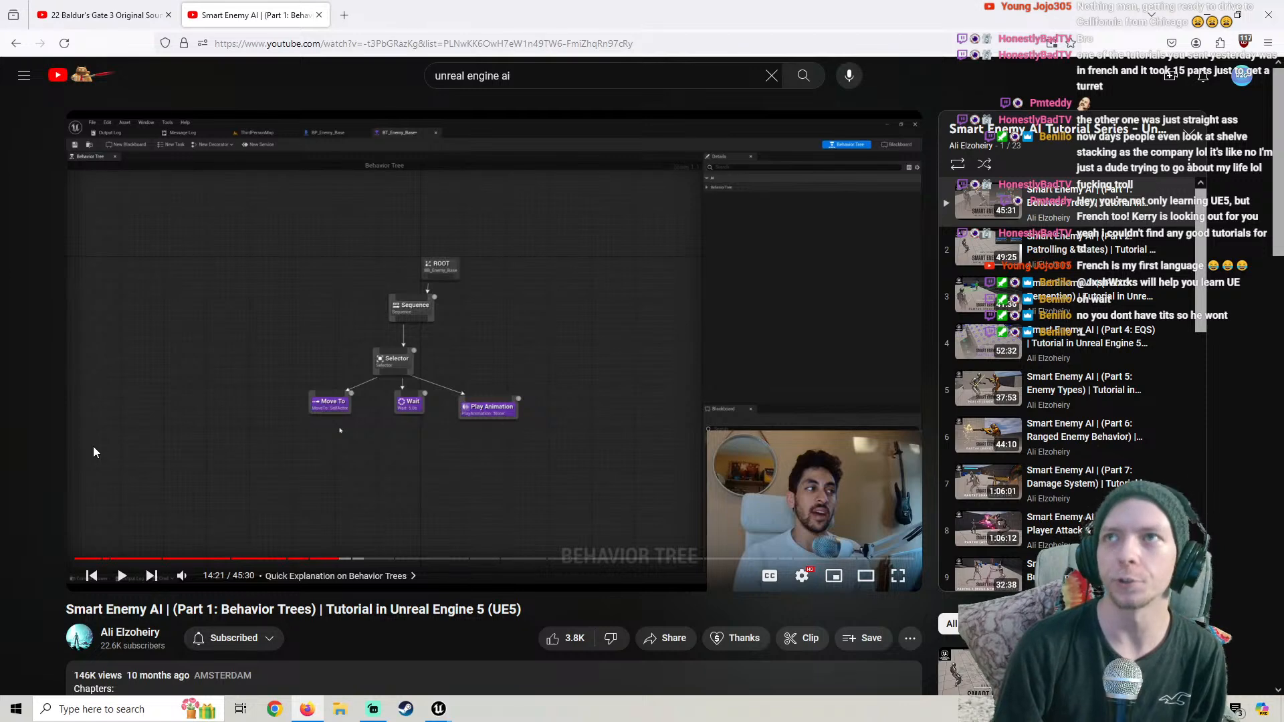
Open the YouTube home page in a new tab and search for "unreal engine turret"
middle_click(101, 76)
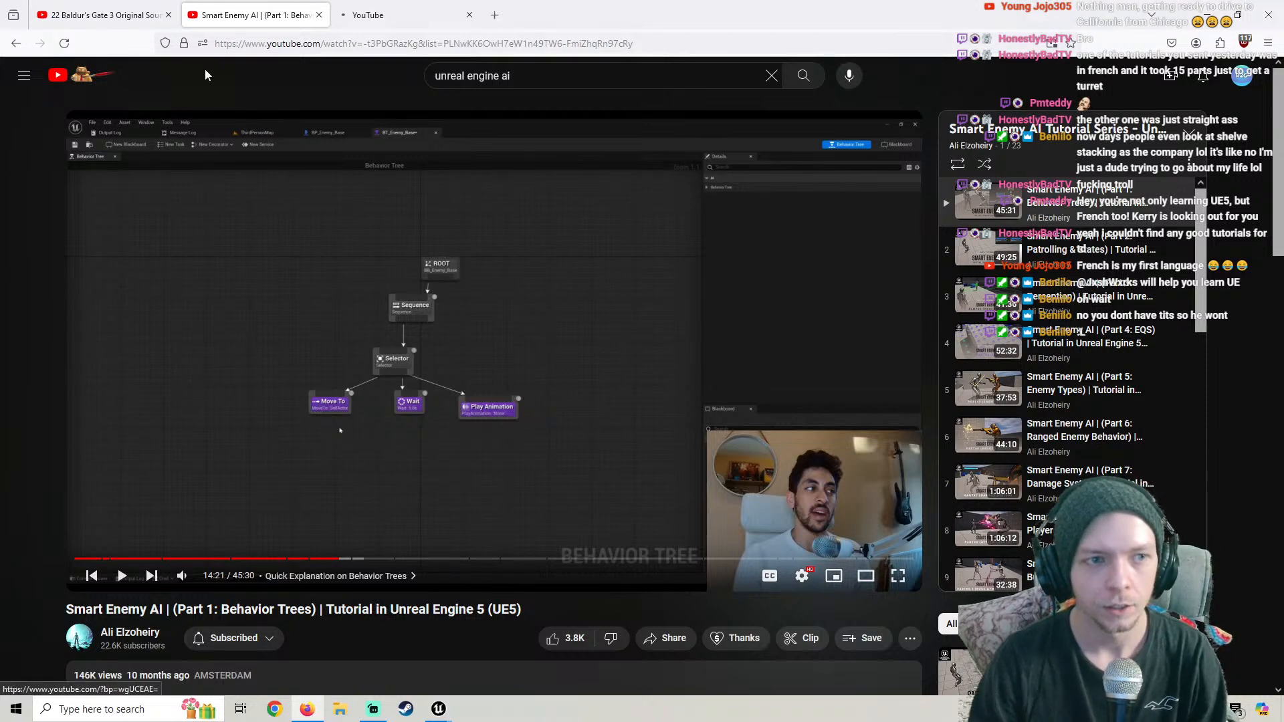
left_click(397, 21)
left_click(469, 75)
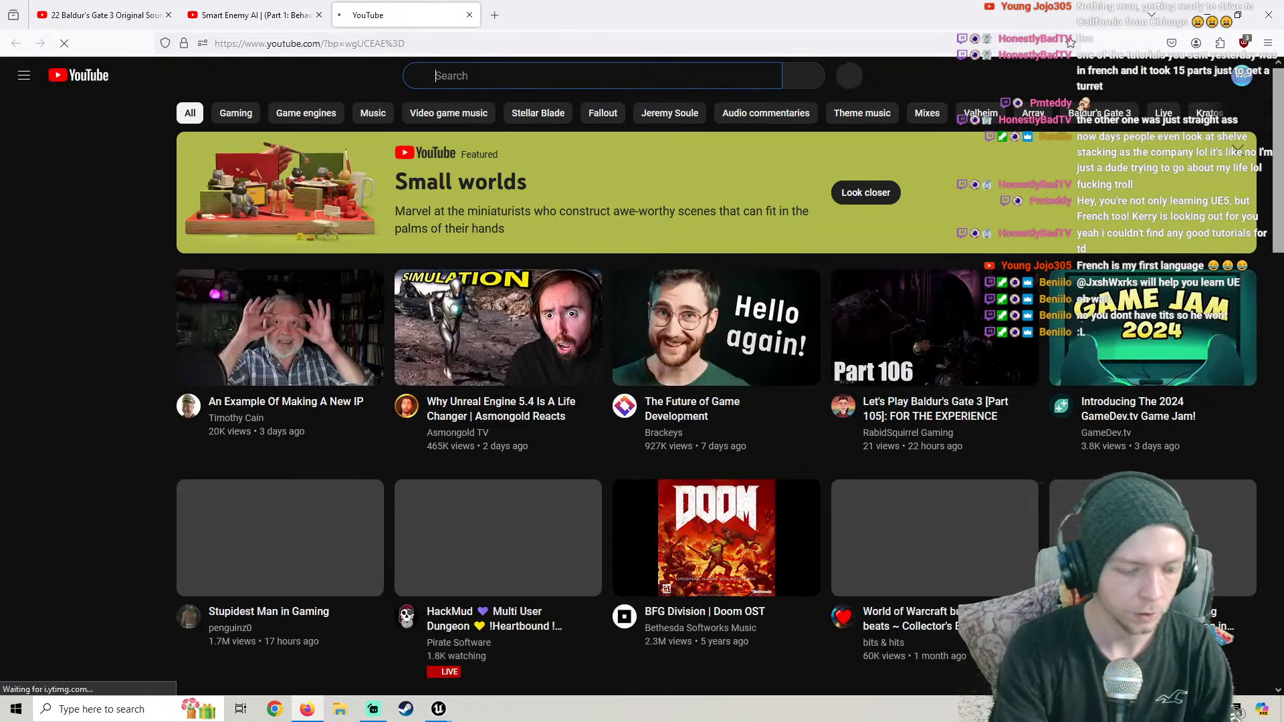
type("unreal engine turret")
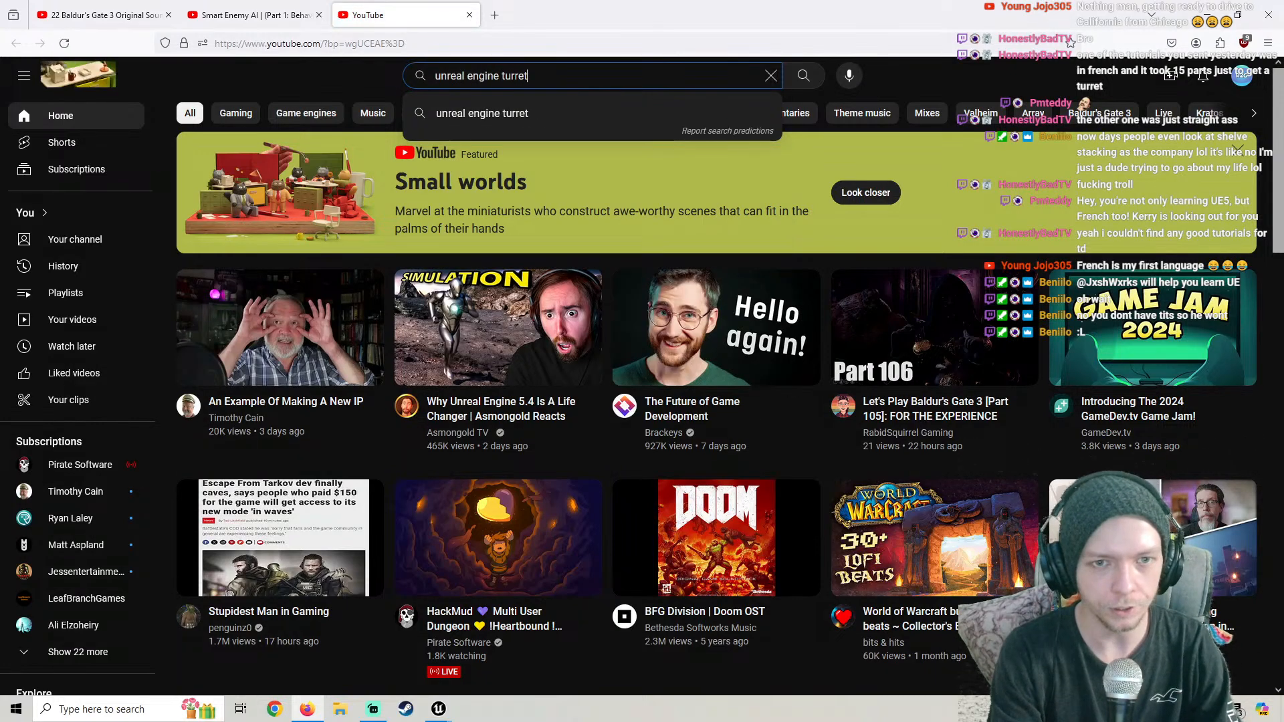
key("Return")
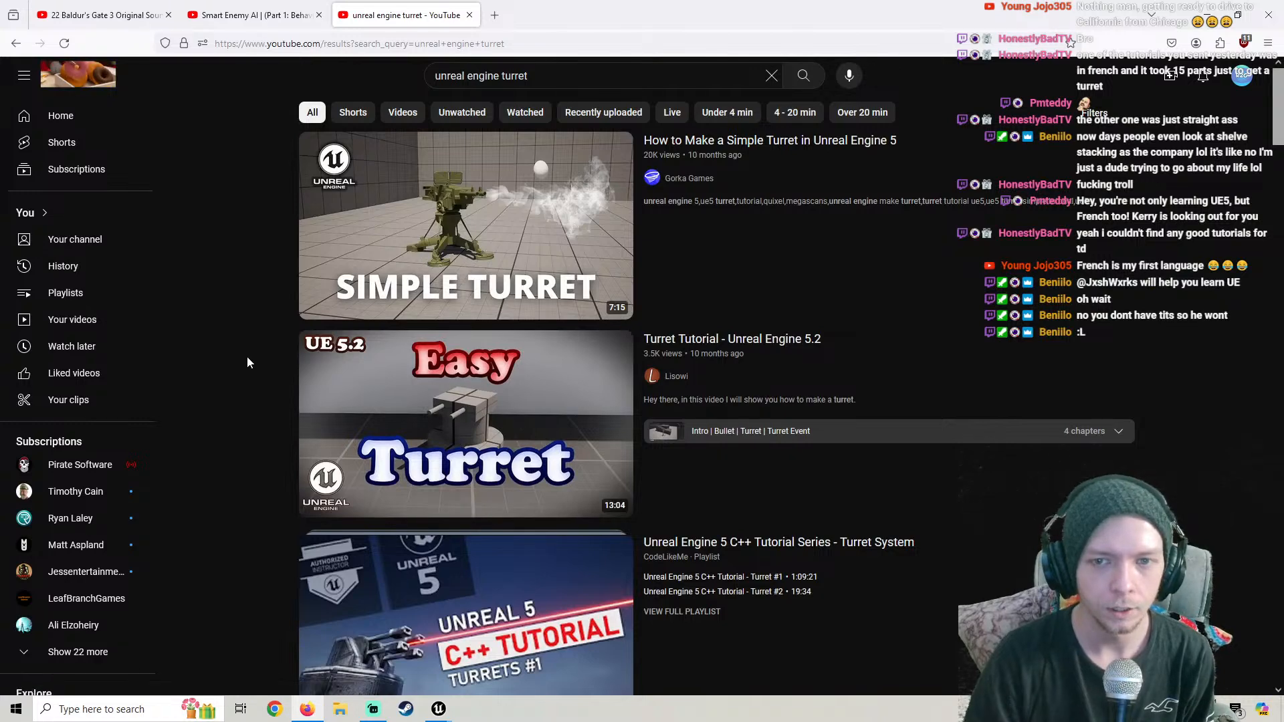
Open the video "How to Make a Simple Turret in Unreal Engine 5", pause it and copy its link
mouse_move(520, 221)
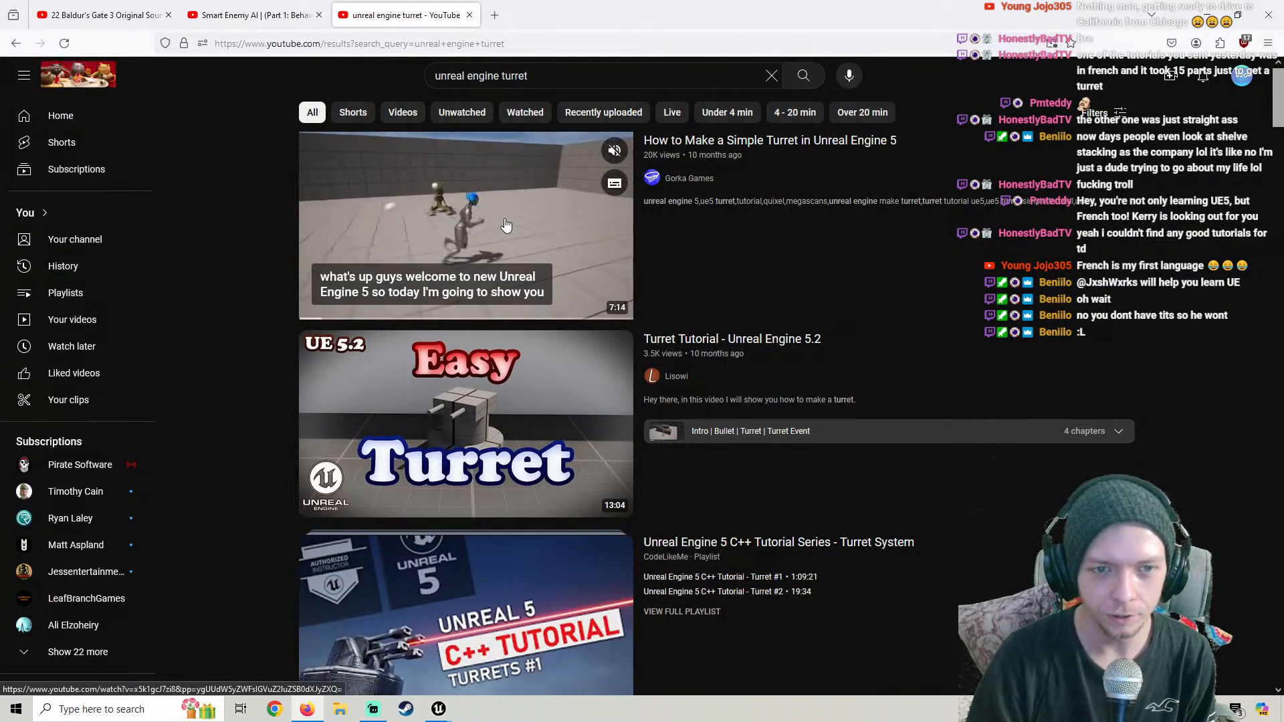
left_click(347, 241)
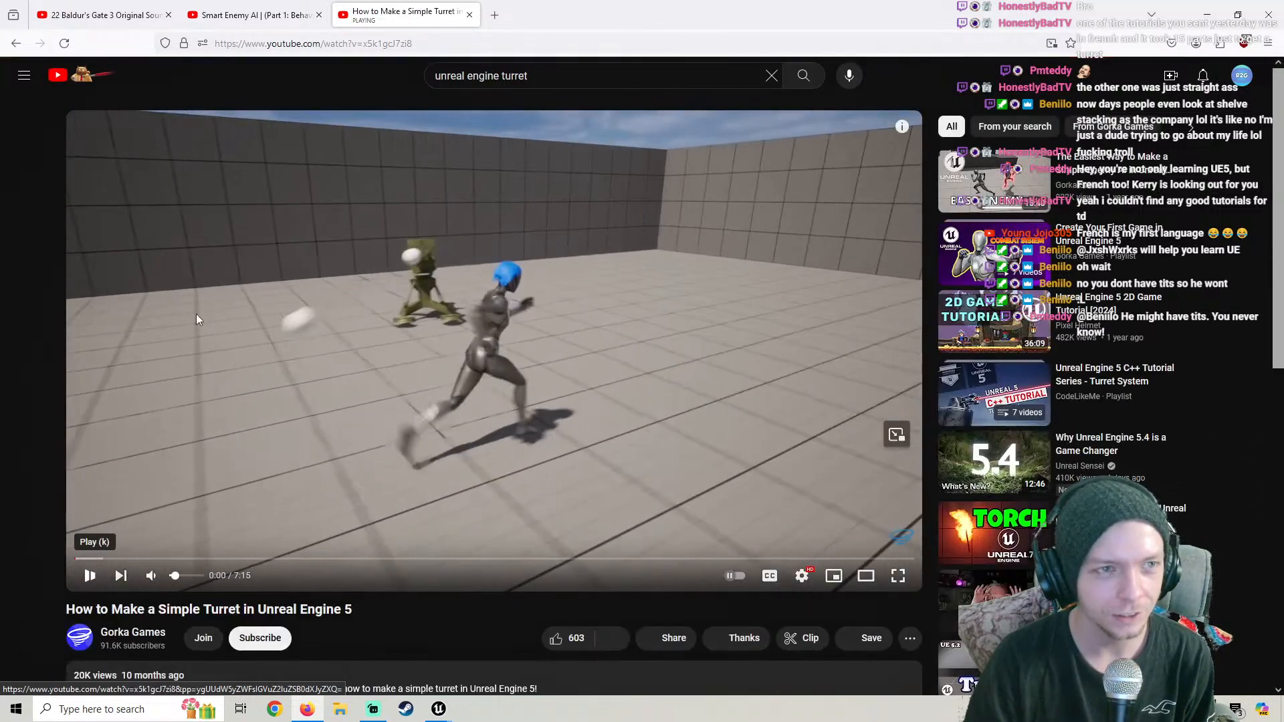
left_click(276, 320)
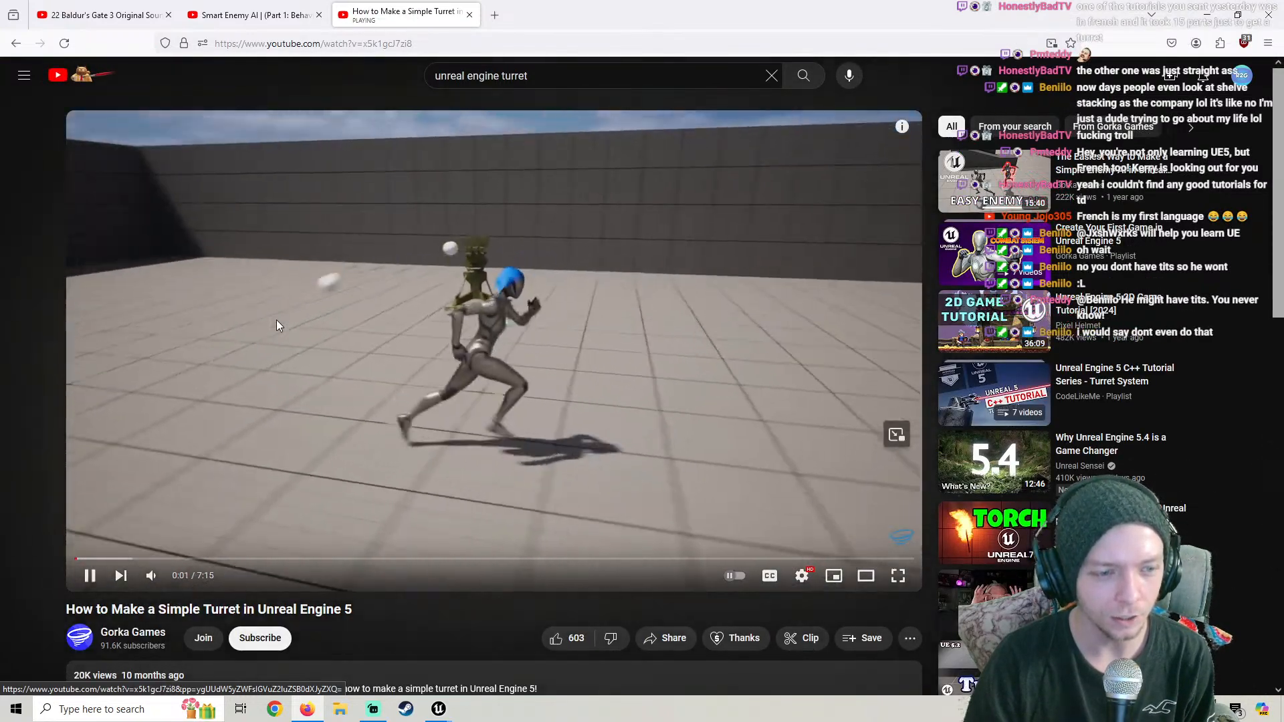
left_click(291, 207)
left_click(275, 43)
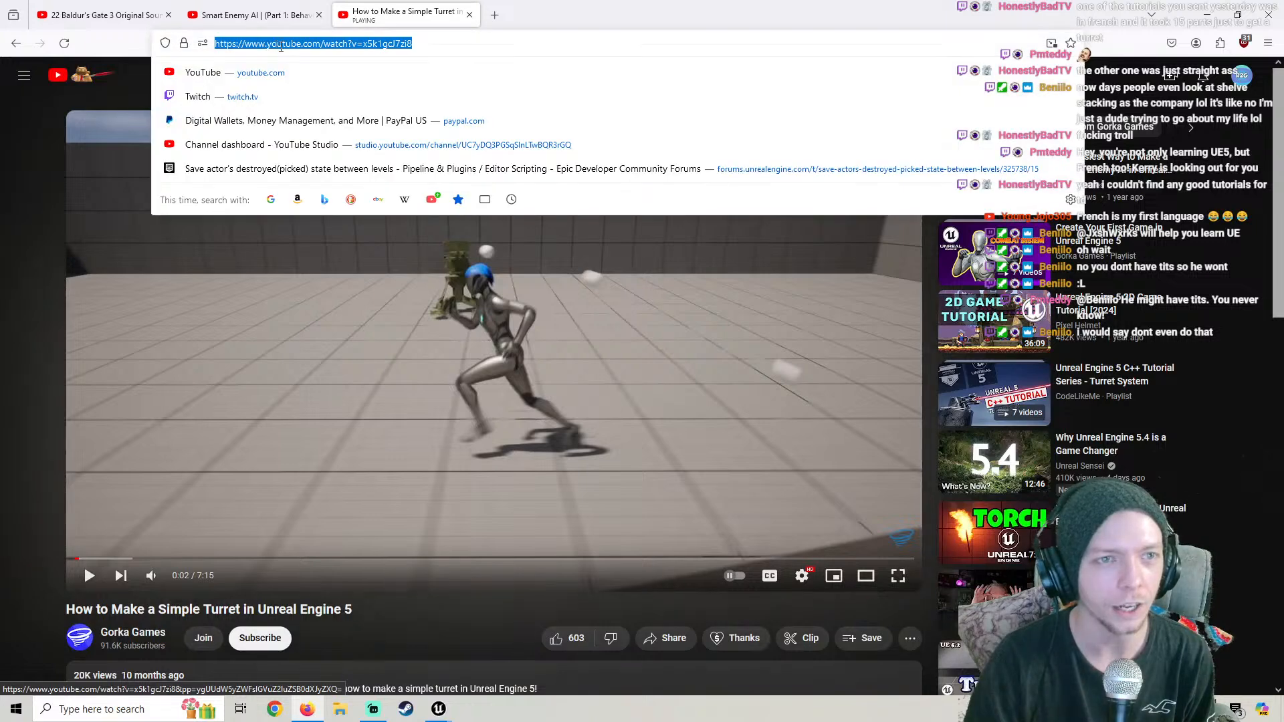
right_click(281, 45)
left_click(337, 128)
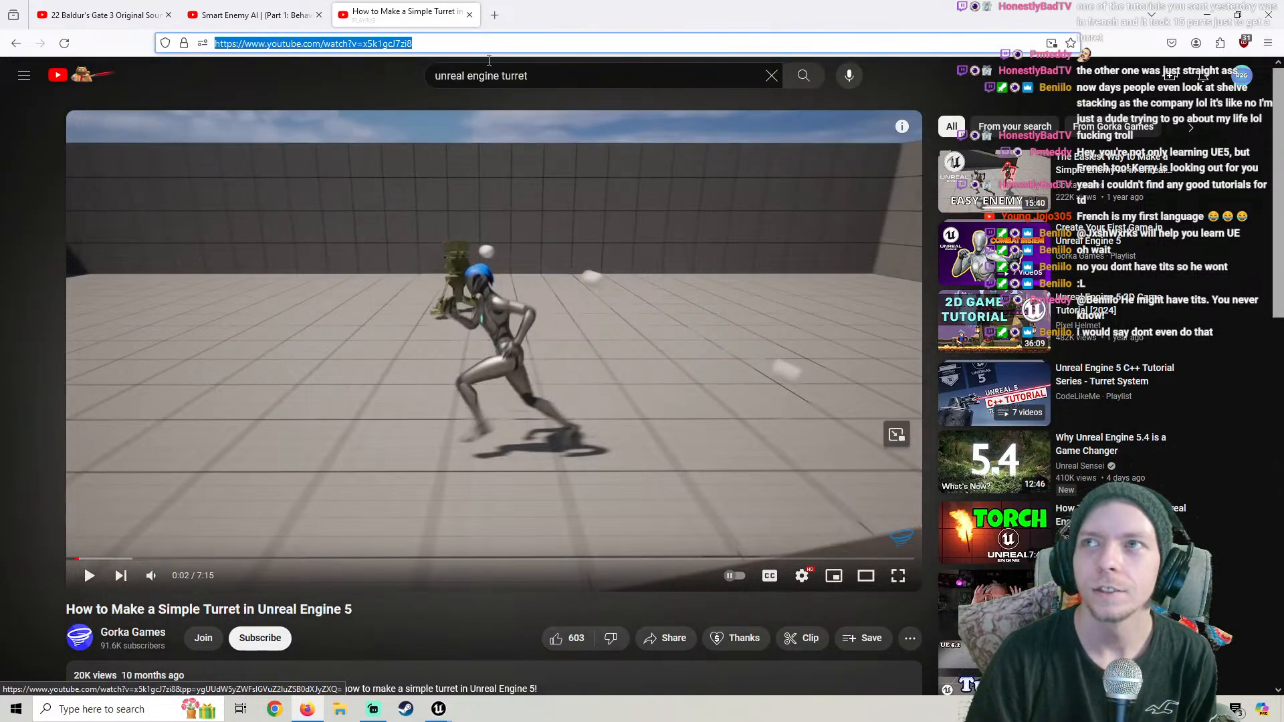
Open twitch.tv in a new tab, go to your own channel page and post the copied video link in its chat
left_click(496, 18)
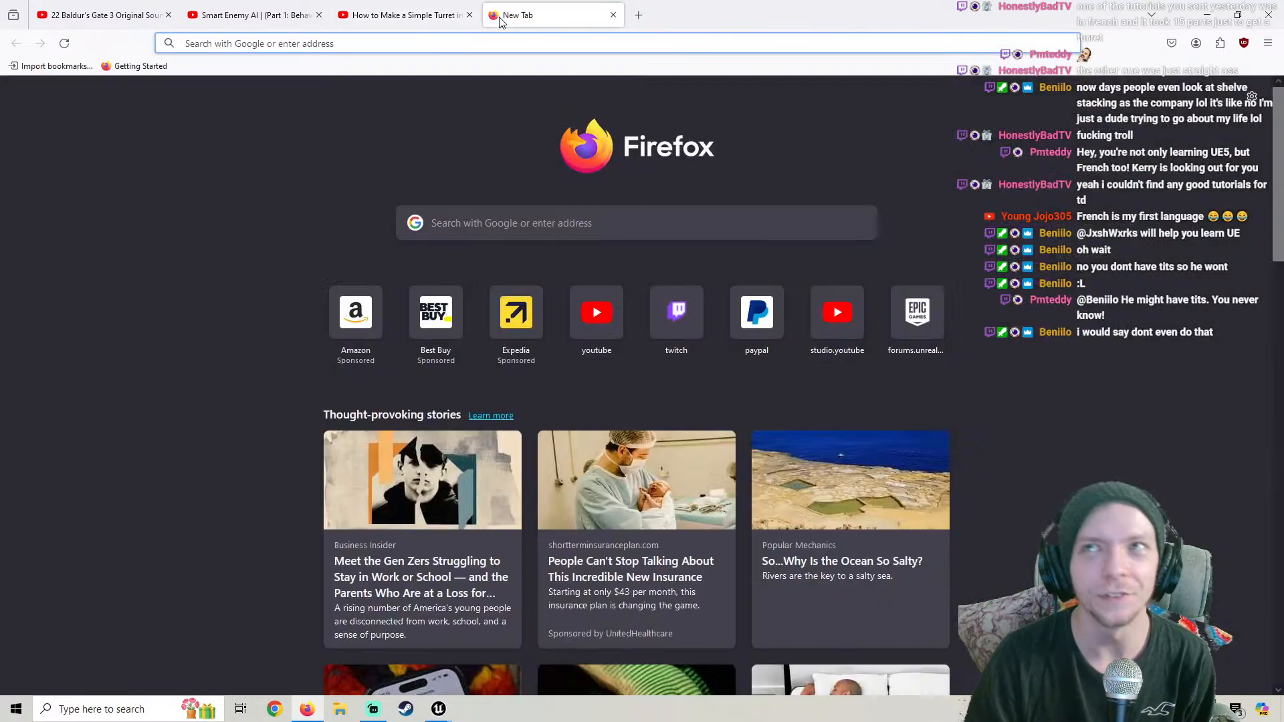
type("twitch.tv/")
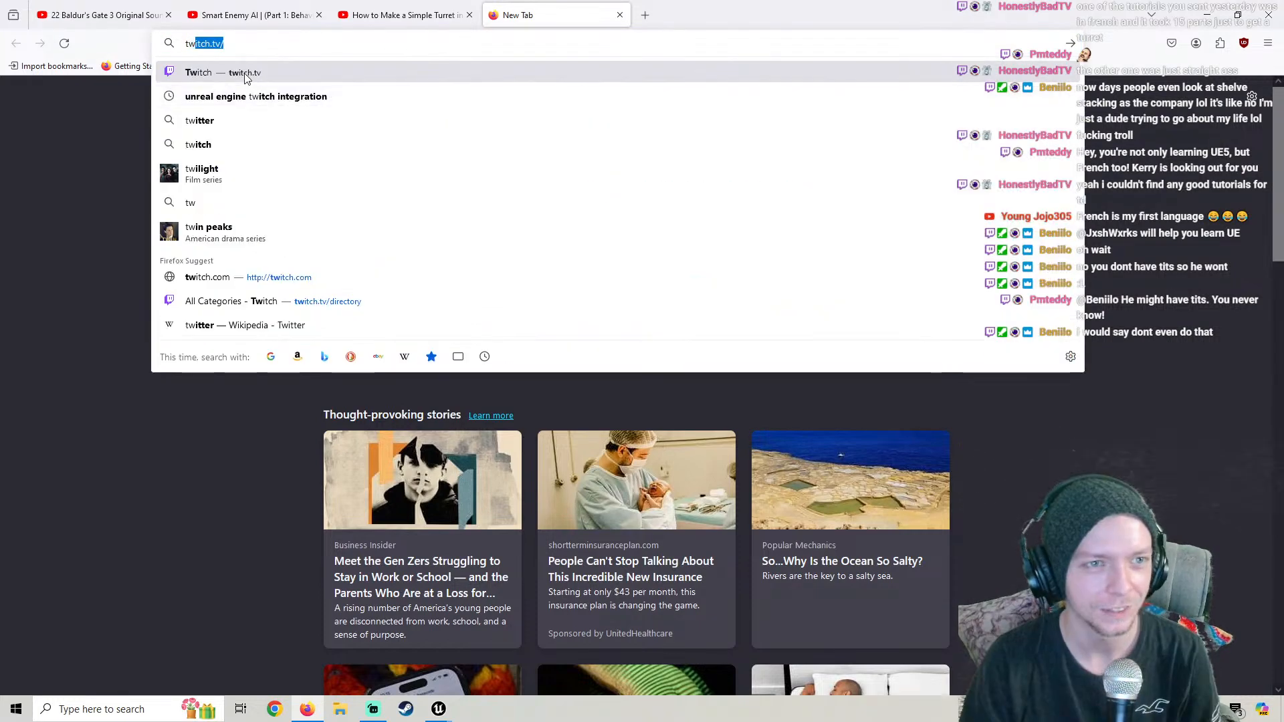
key("Return")
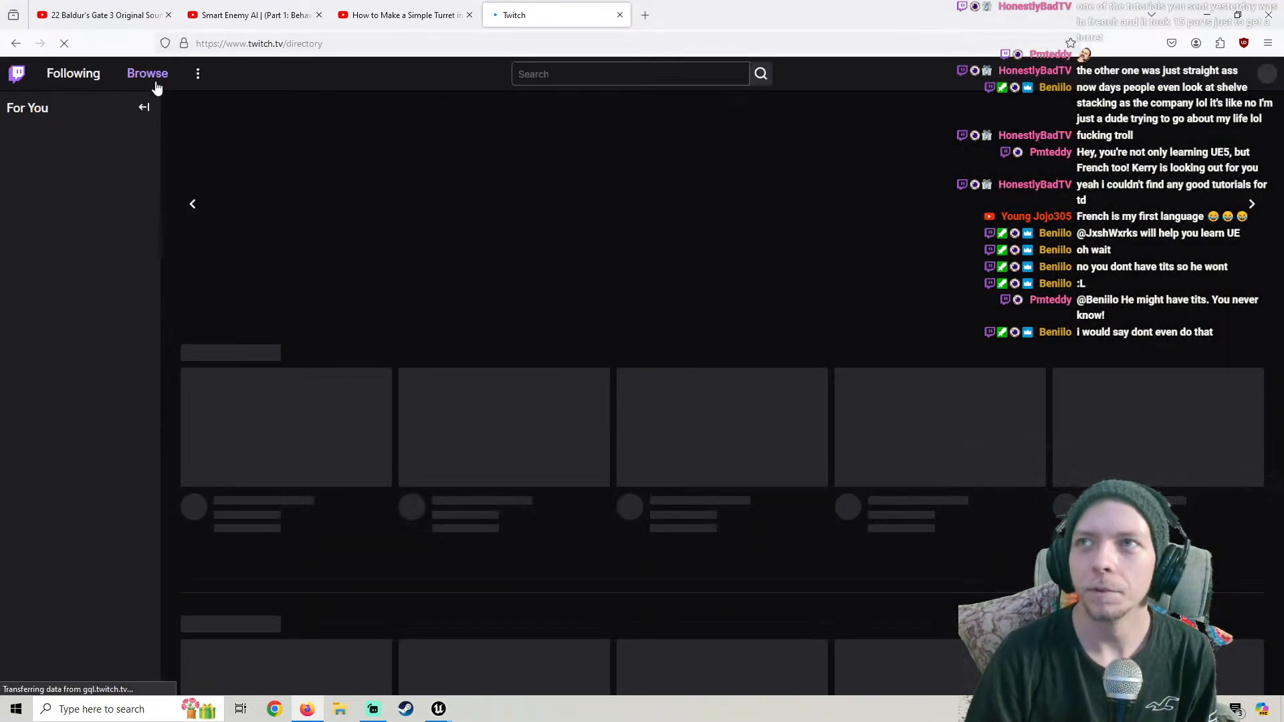
left_click(154, 86)
left_click(1266, 73)
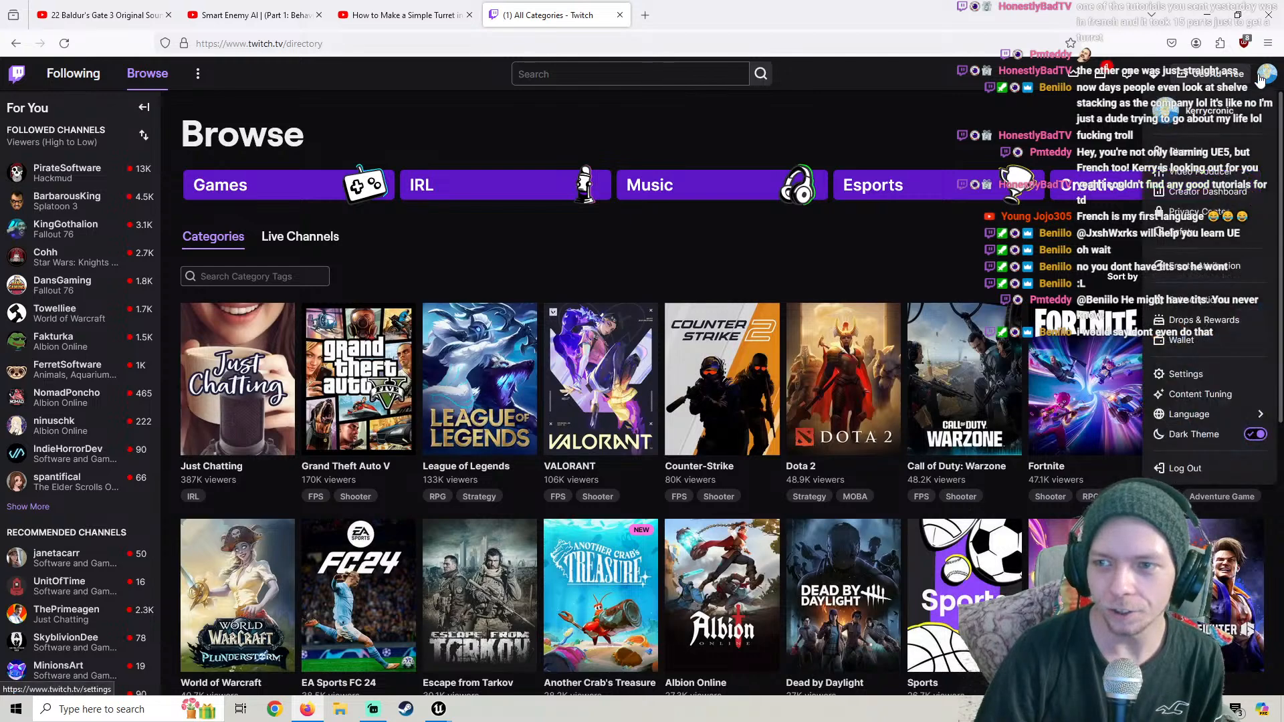
left_click(1148, 156)
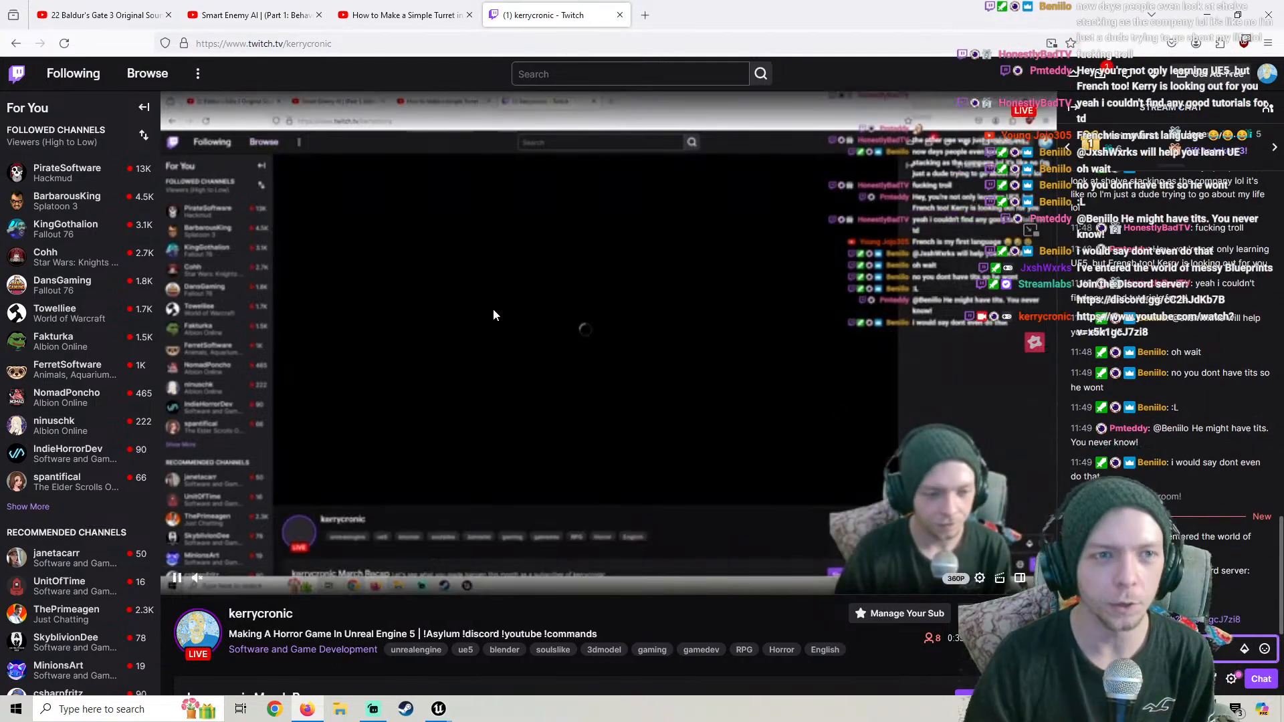
Return to the turret search results on YouTube, open the CodeLikeMe "Turret System" playlist and pause its first video
left_click(401, 14)
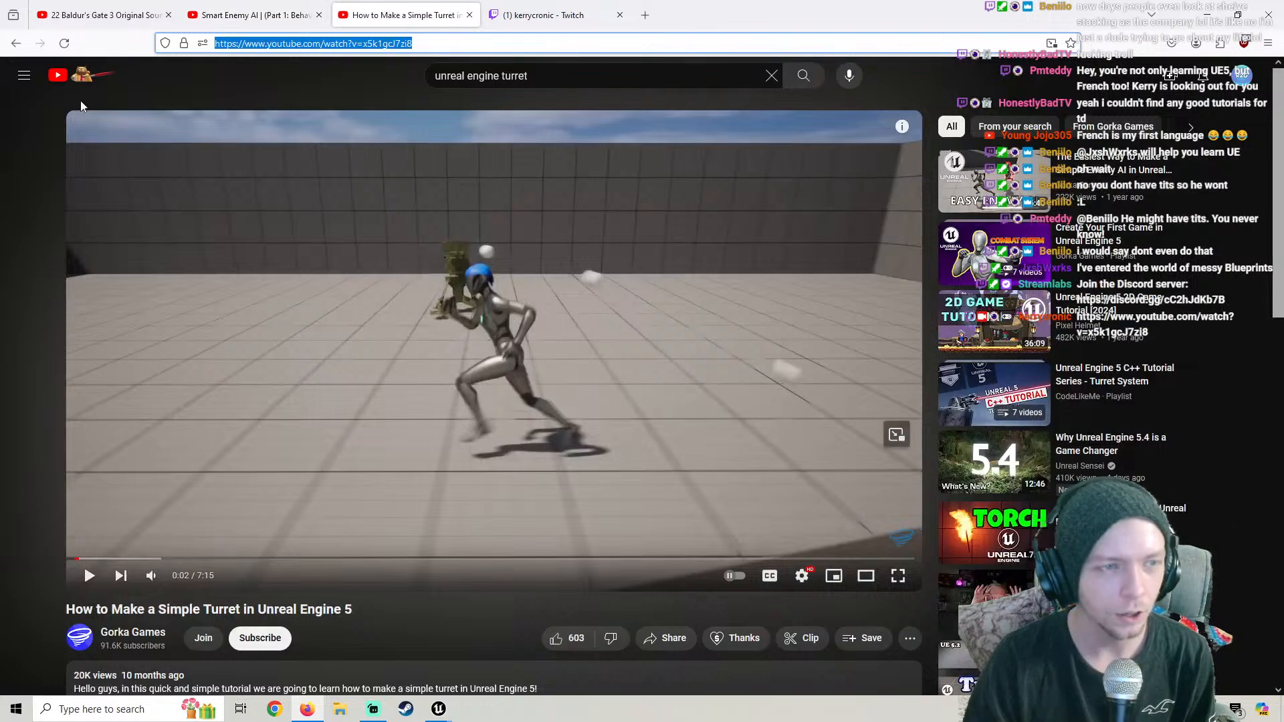
left_click(15, 43)
scroll(230, 404, "down", 3)
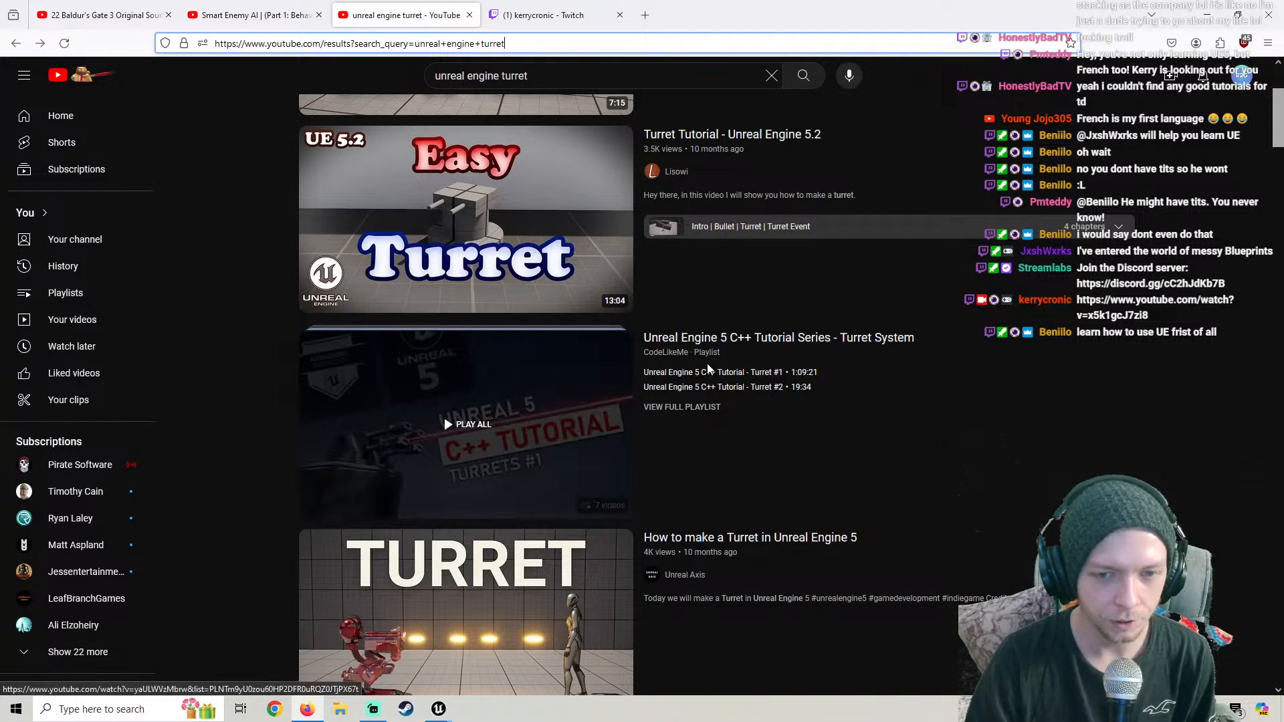
left_click(656, 353)
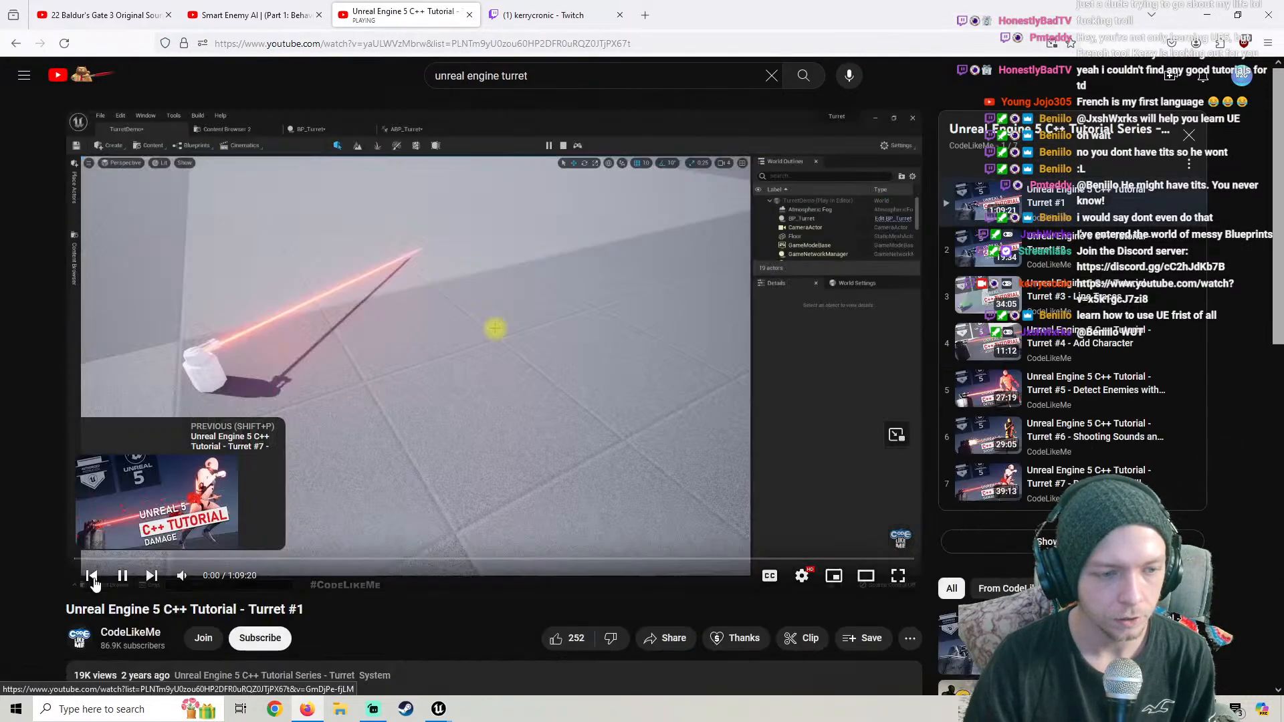
left_click(123, 576)
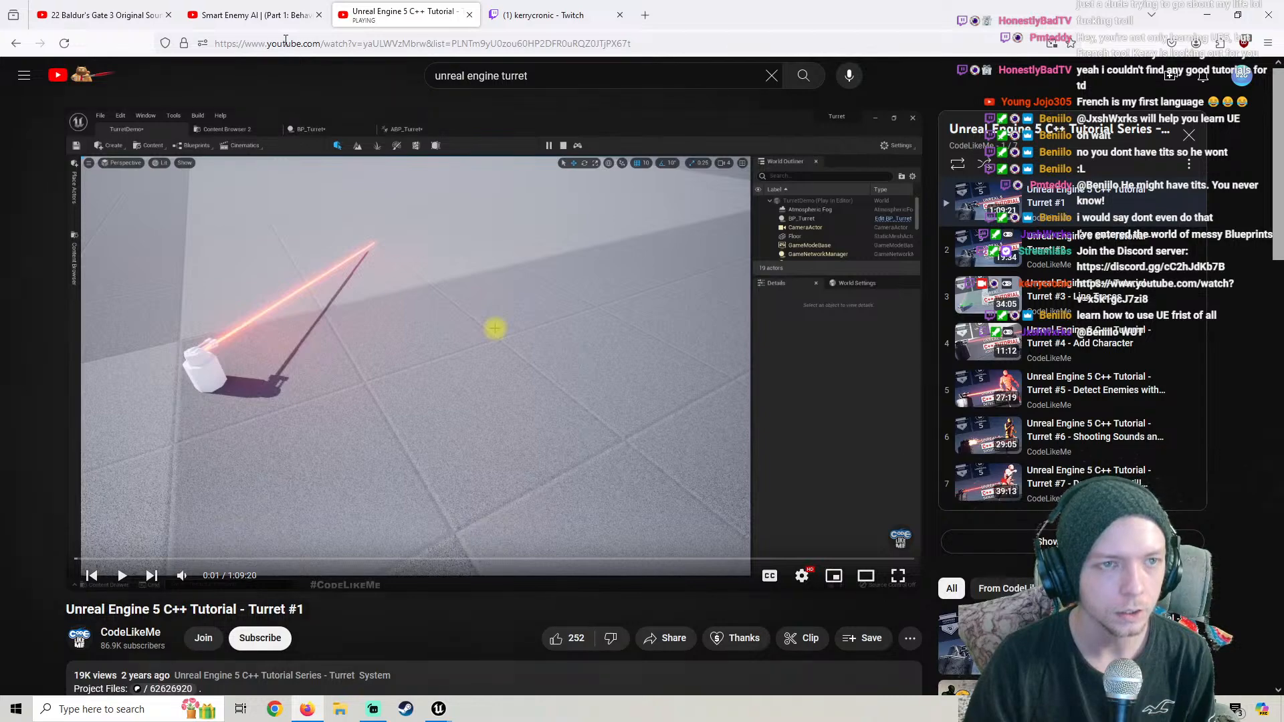
Copy the link of the C++ turret tutorial and post it in the Twitch channel's chat
left_click(292, 44)
right_click(292, 44)
left_click(315, 107)
left_click(555, 15)
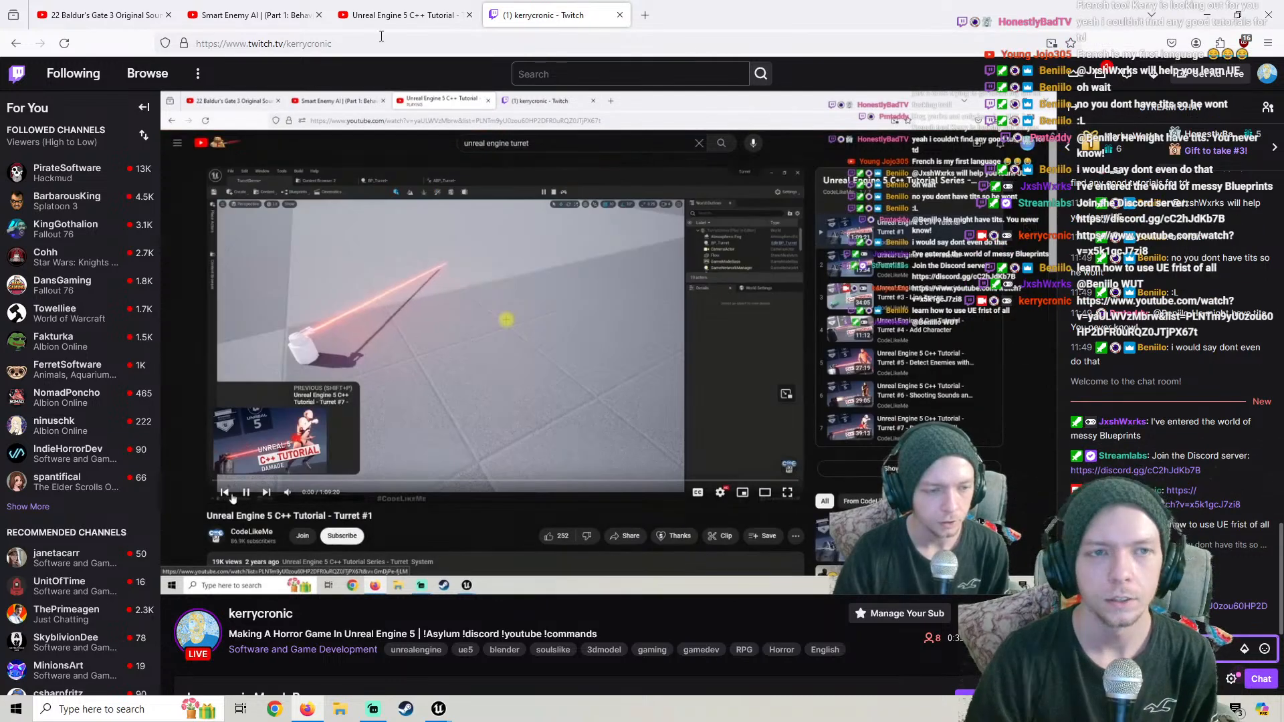
Go back to YouTube, search for "unreal engine wave enemies" and look over the results
left_click(365, 9)
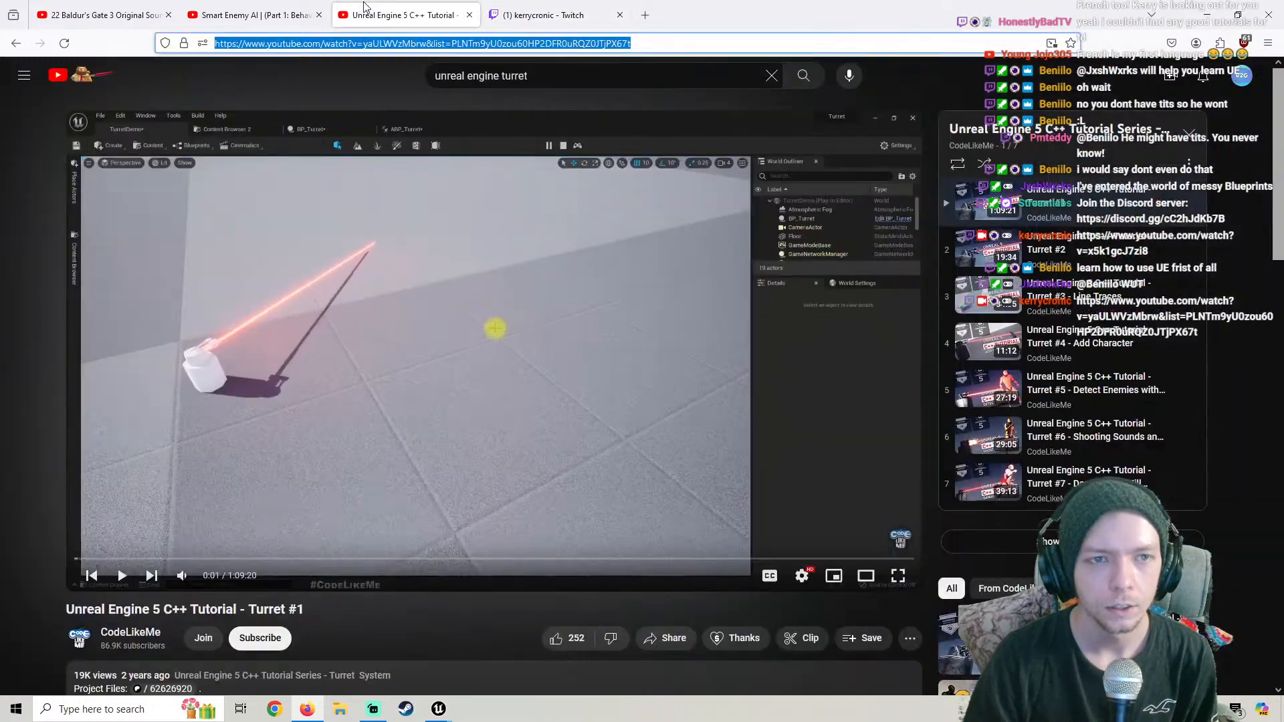
double_click(509, 75)
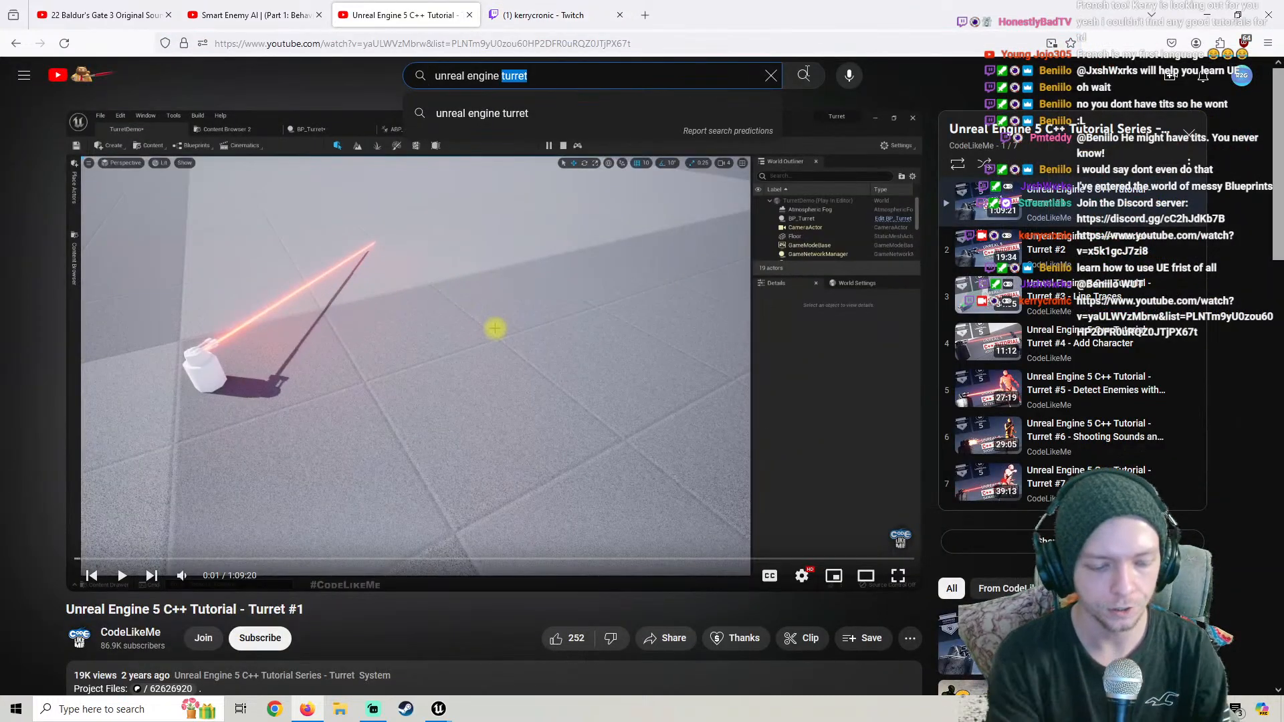
type("wave enemies")
key("Return")
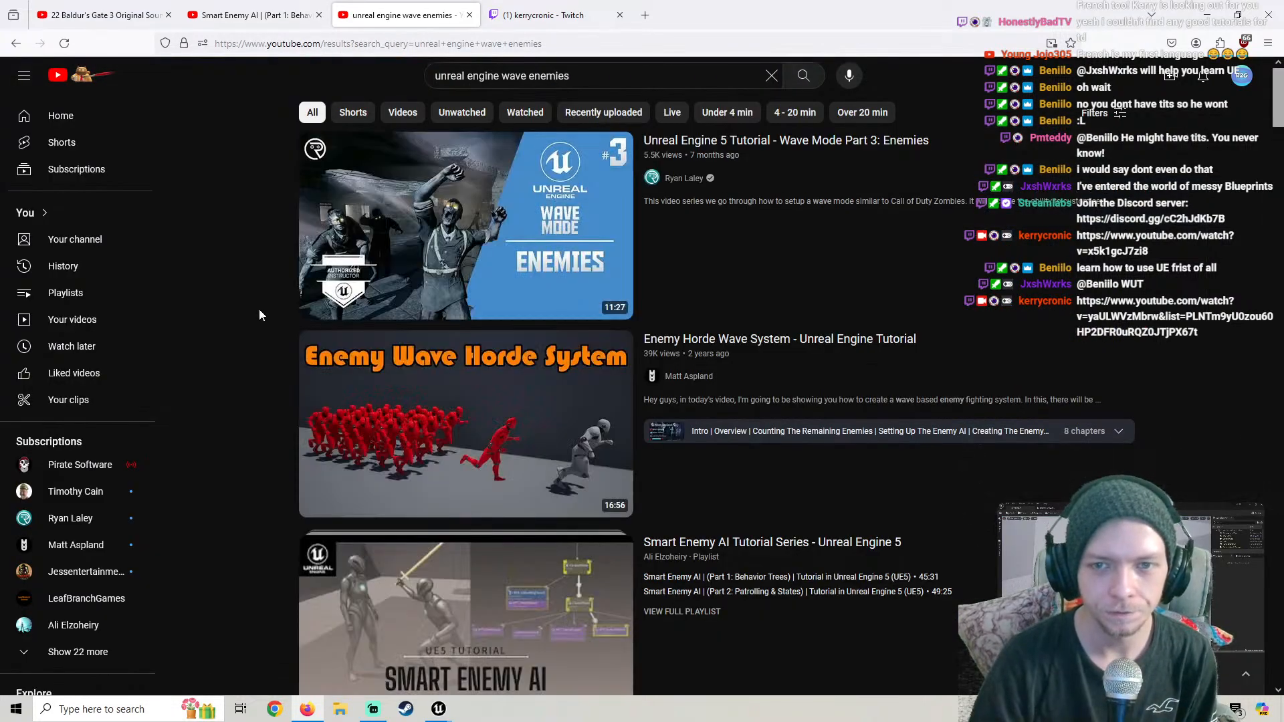
scroll(259, 309, "down", 1)
scroll(259, 309, "up", 1)
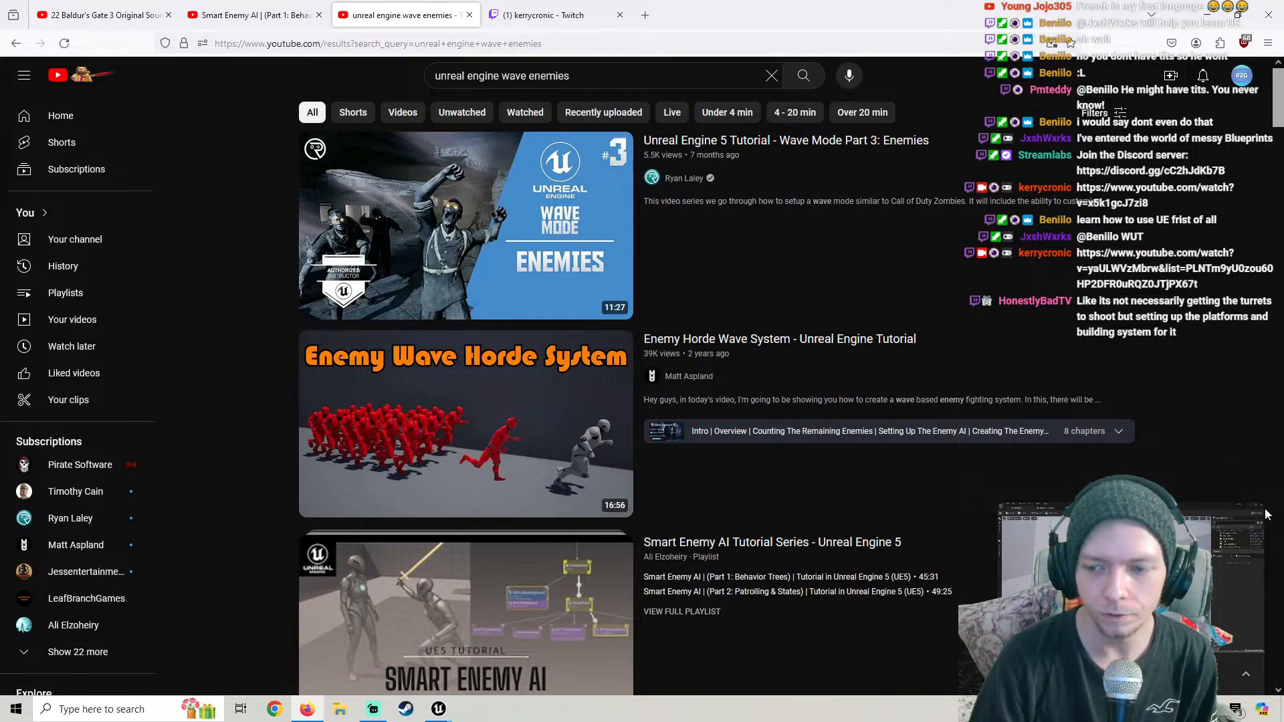
mouse_move(1250, 545)
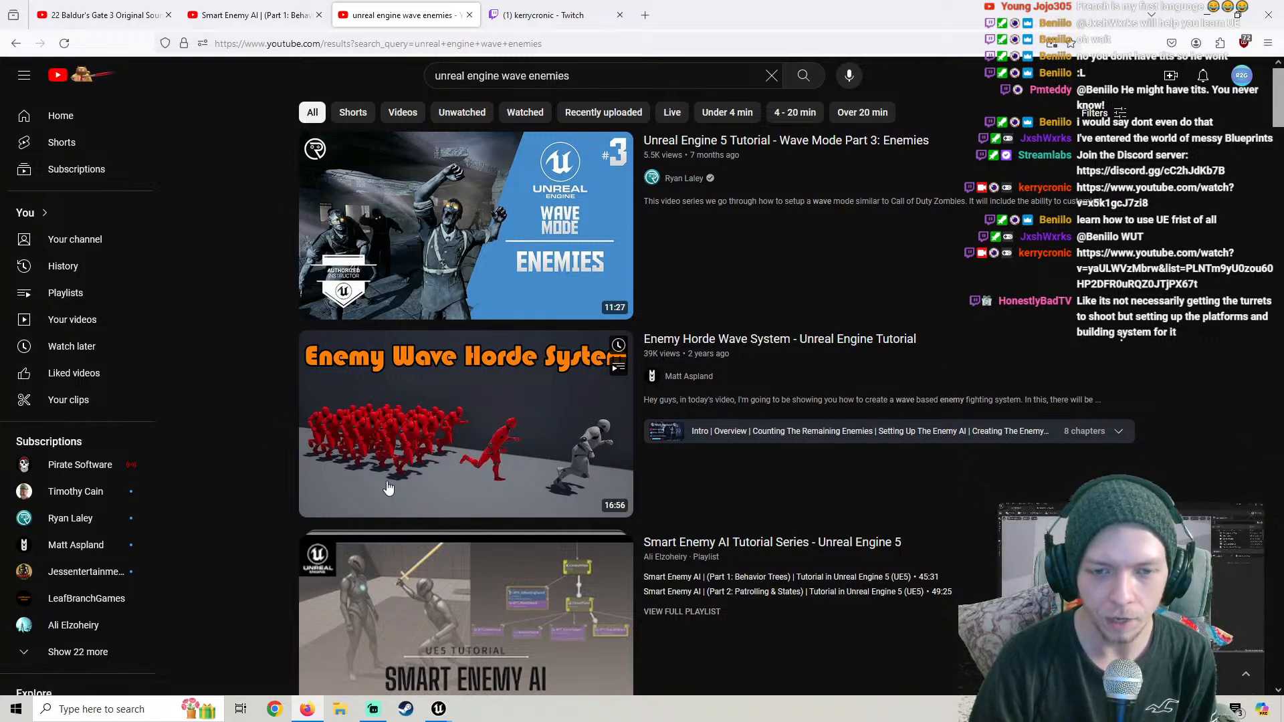
Open the video "Unreal Engine 5 Tutorial - Wave Mode Part 3: Enemies", pause it and copy its link
left_click(454, 212)
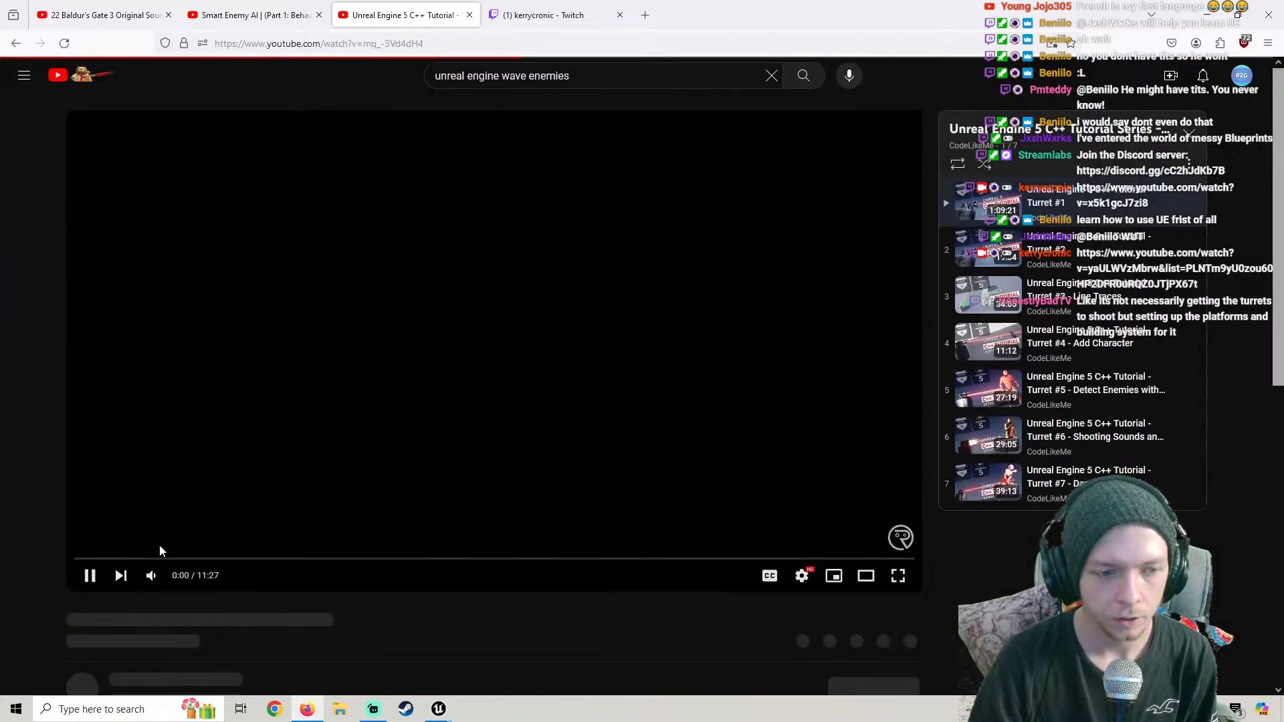
left_click(89, 577)
left_click(312, 44)
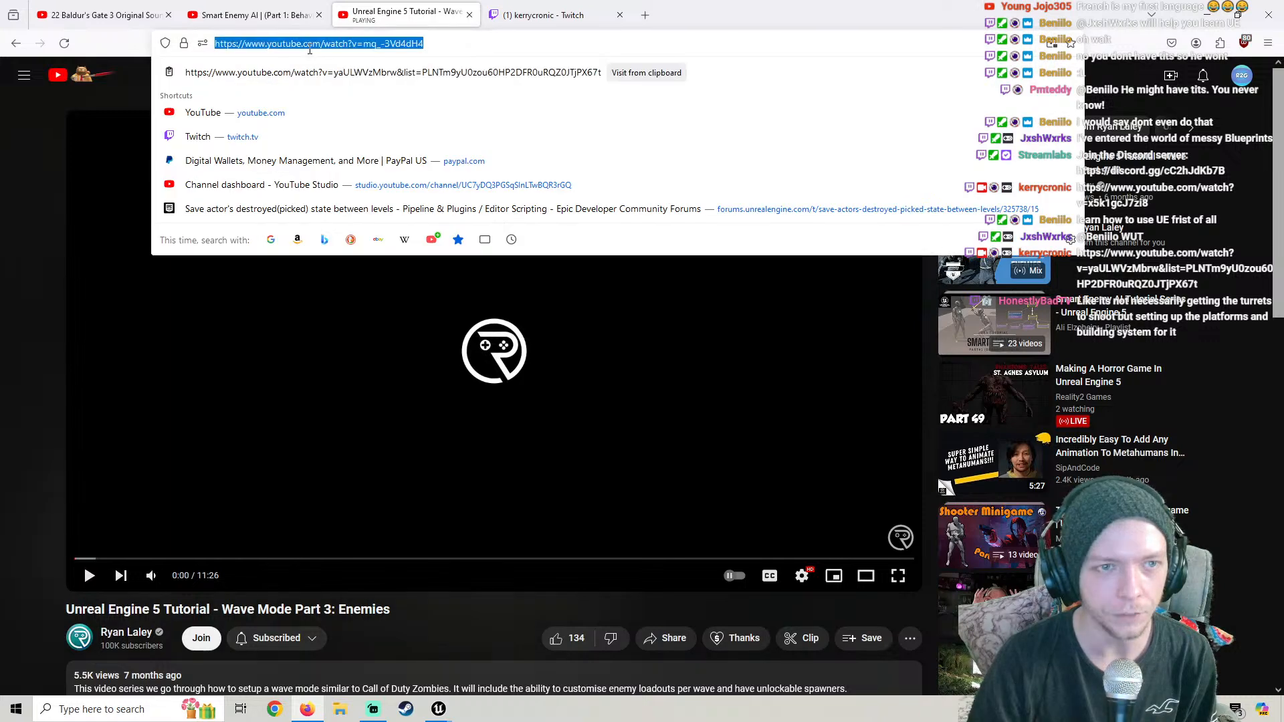
right_click(312, 48)
left_click(331, 129)
Post the wave mode video link in the Twitch channel's chat and close the Twitch tab
left_click(548, 15)
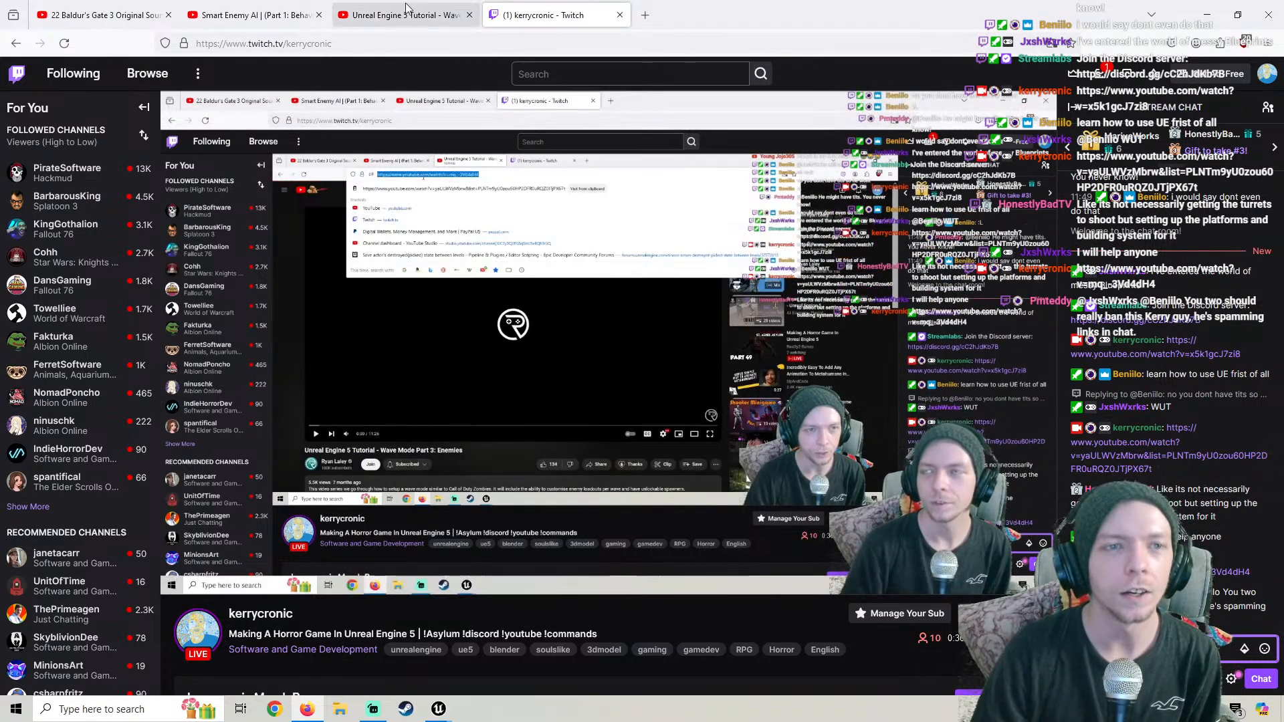
left_click(469, 11)
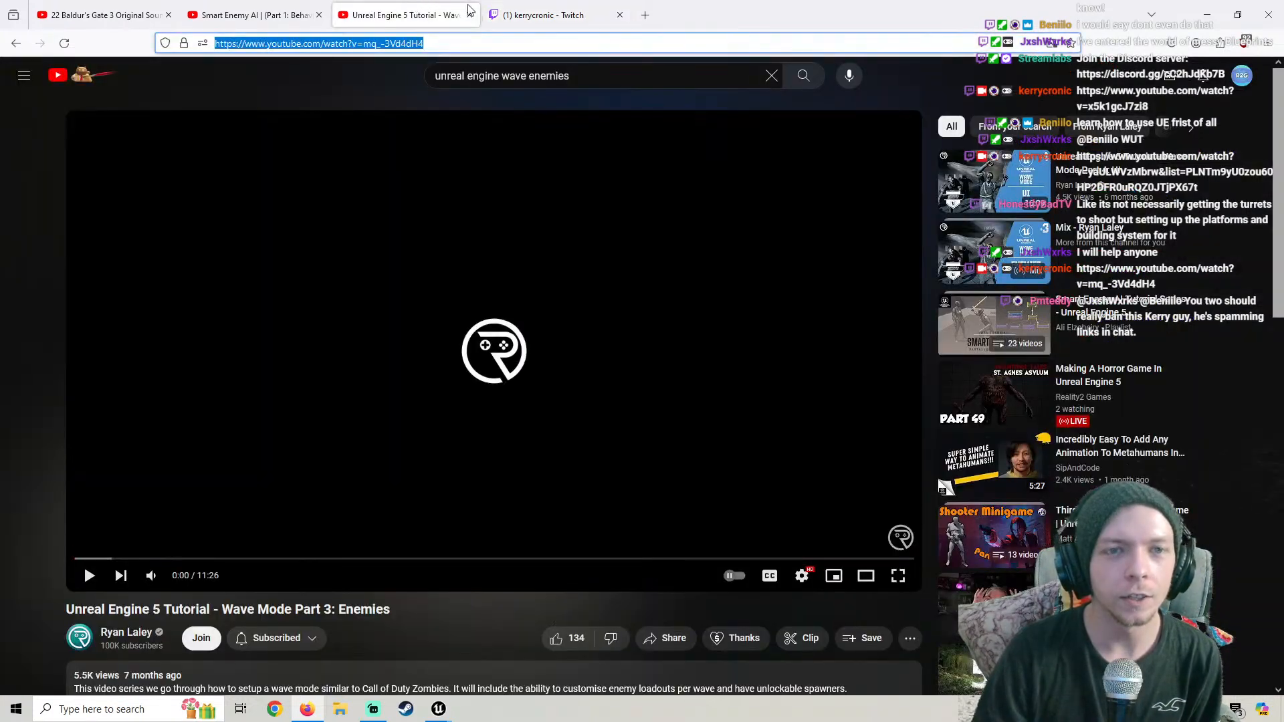
left_click(620, 14)
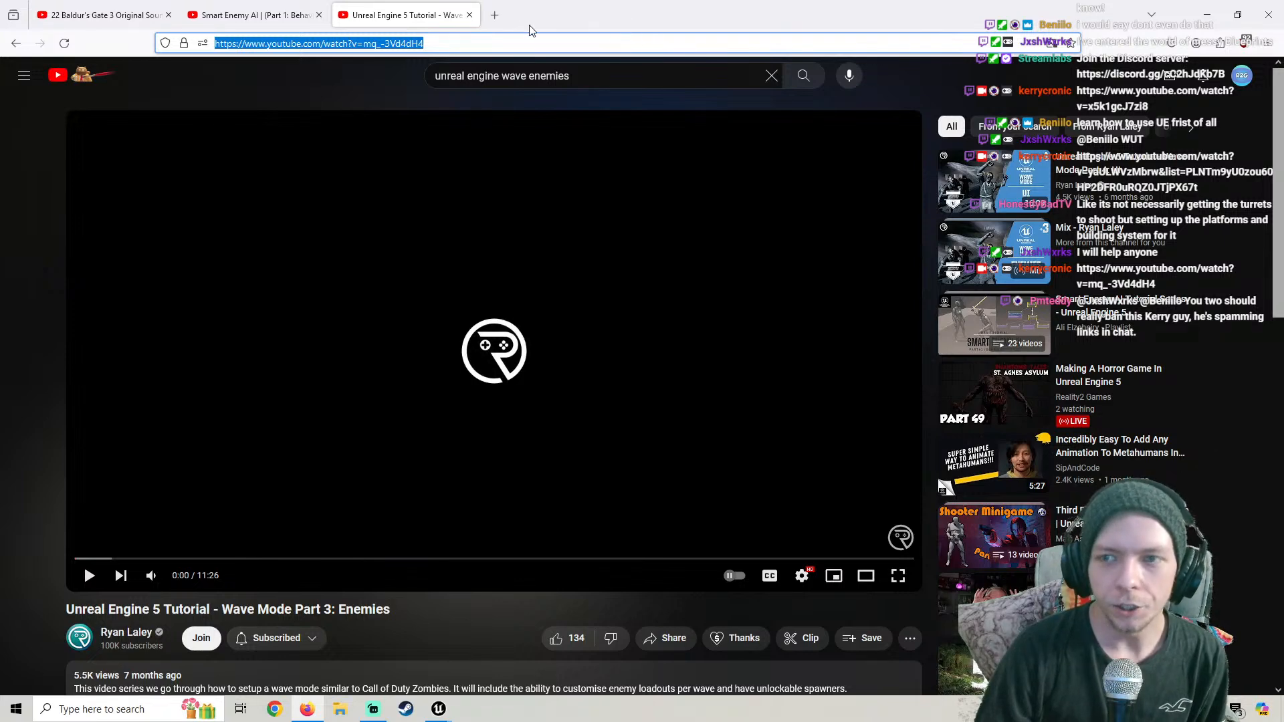
View the live stream "Making A Horror Game In Unreal Engine 5" from your own YouTube channel, and close its tab
left_click(1242, 75)
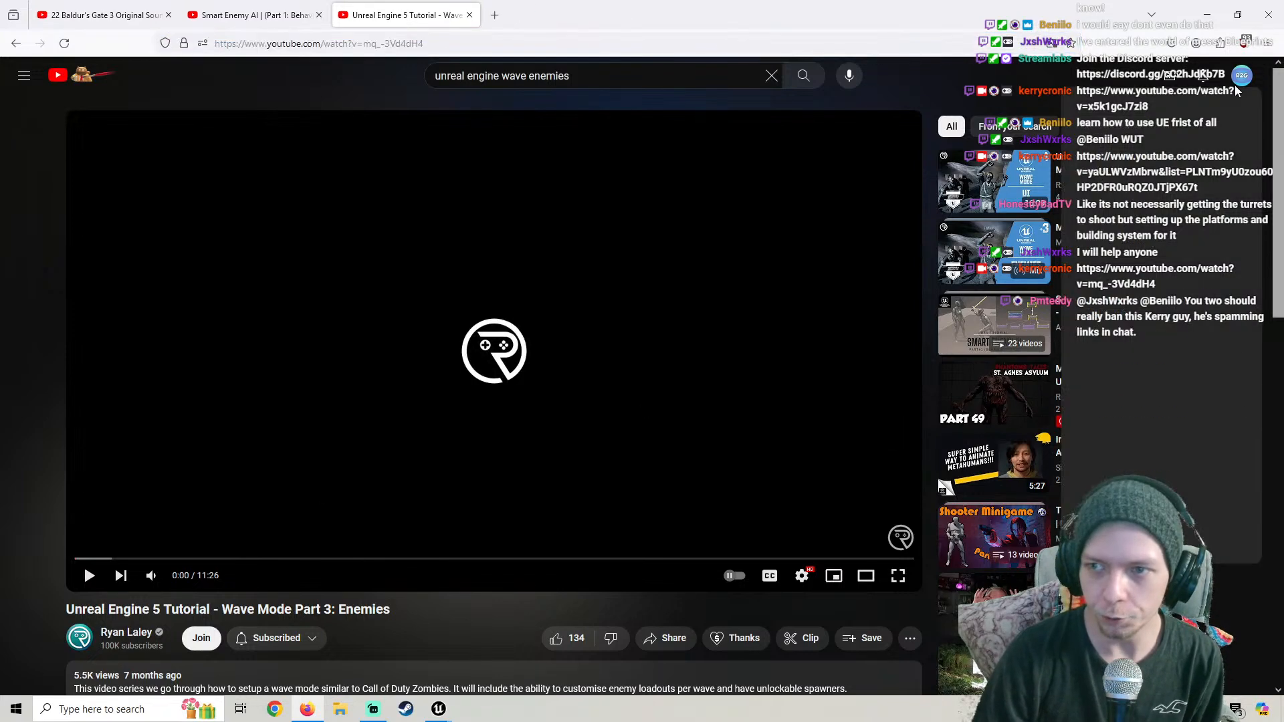
left_click(1159, 139)
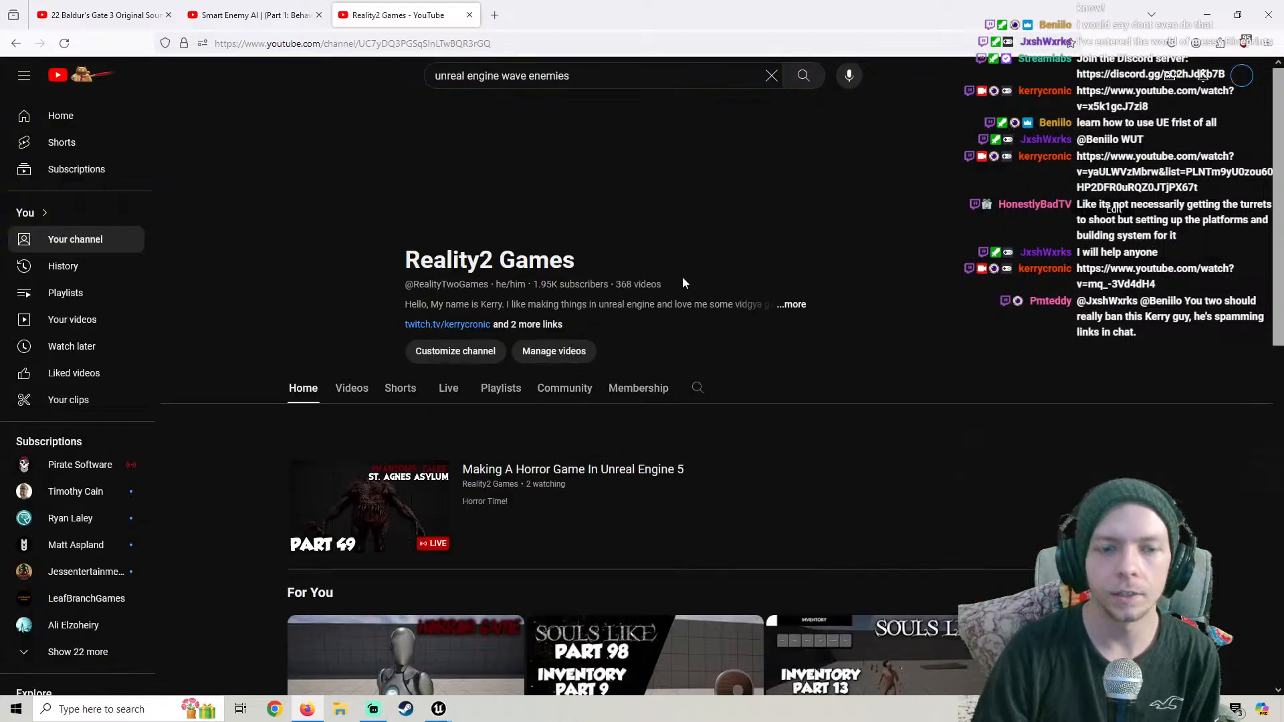
left_click(327, 528)
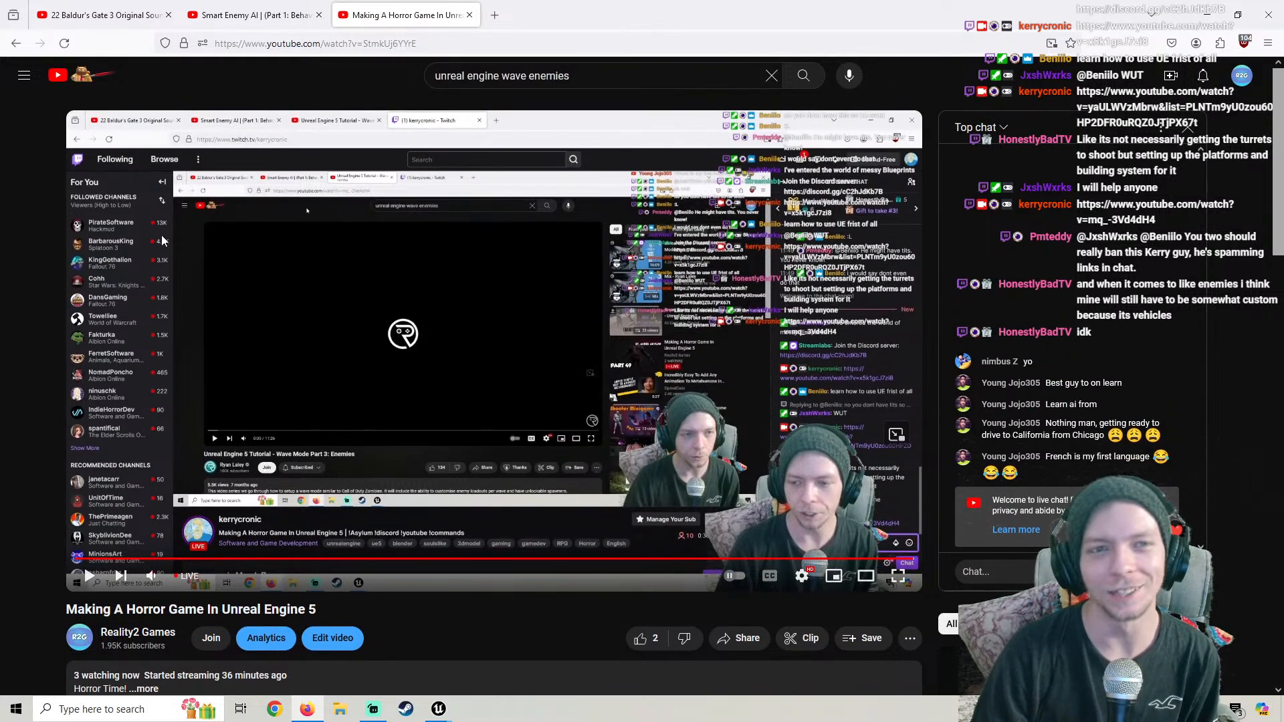
left_click(469, 15)
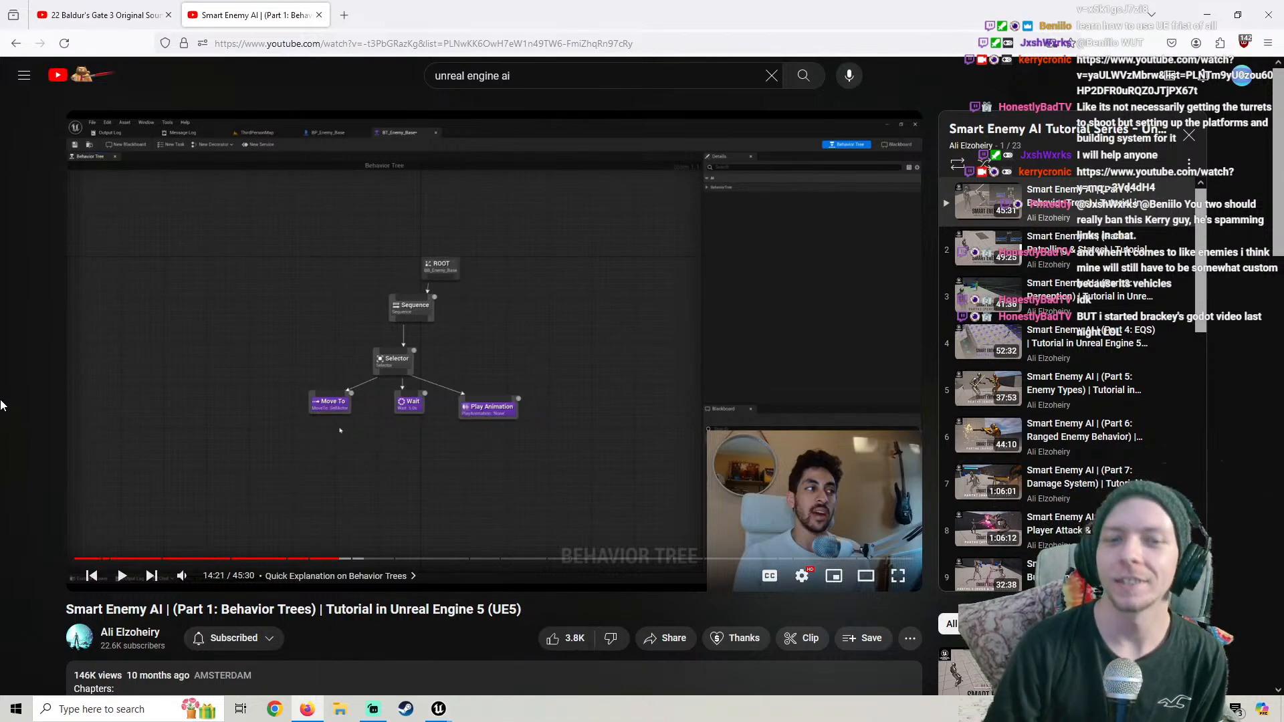
Switch to Streamlabs Desktop and read through the recent stream chat messages
left_click(373, 709)
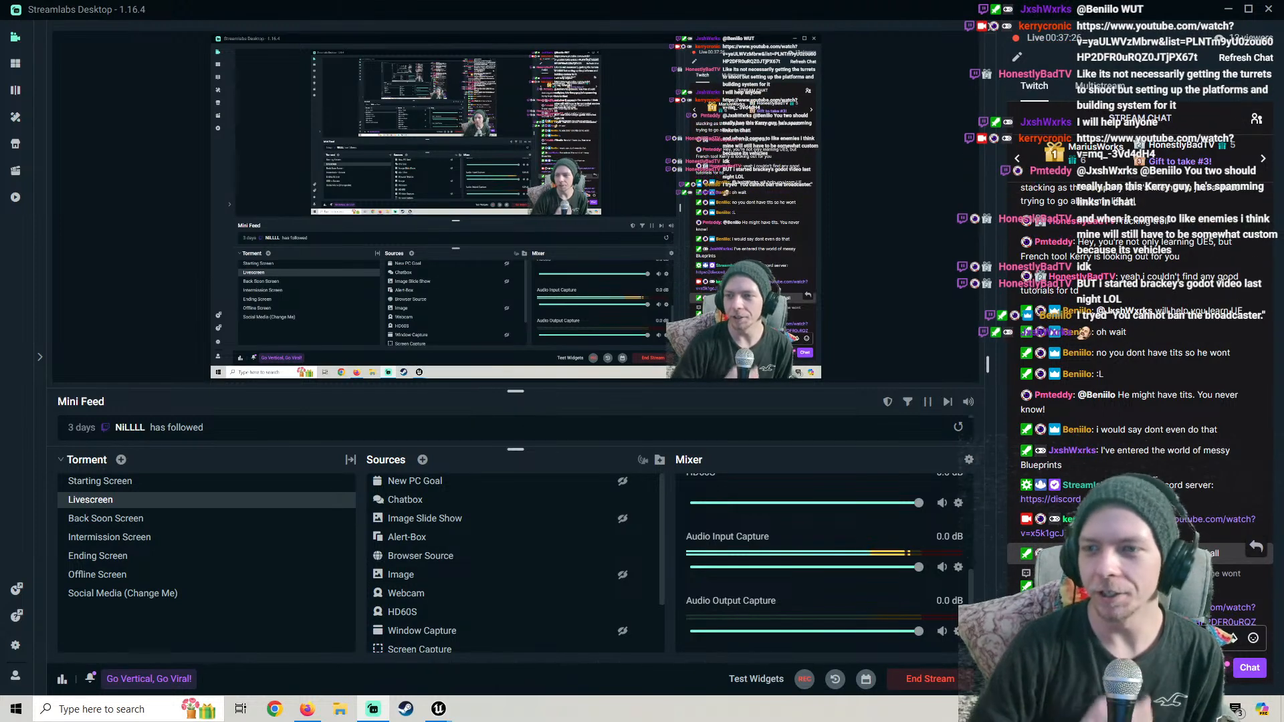
scroll(1169, 446, "up", 2)
scroll(1170, 435, "up", 2)
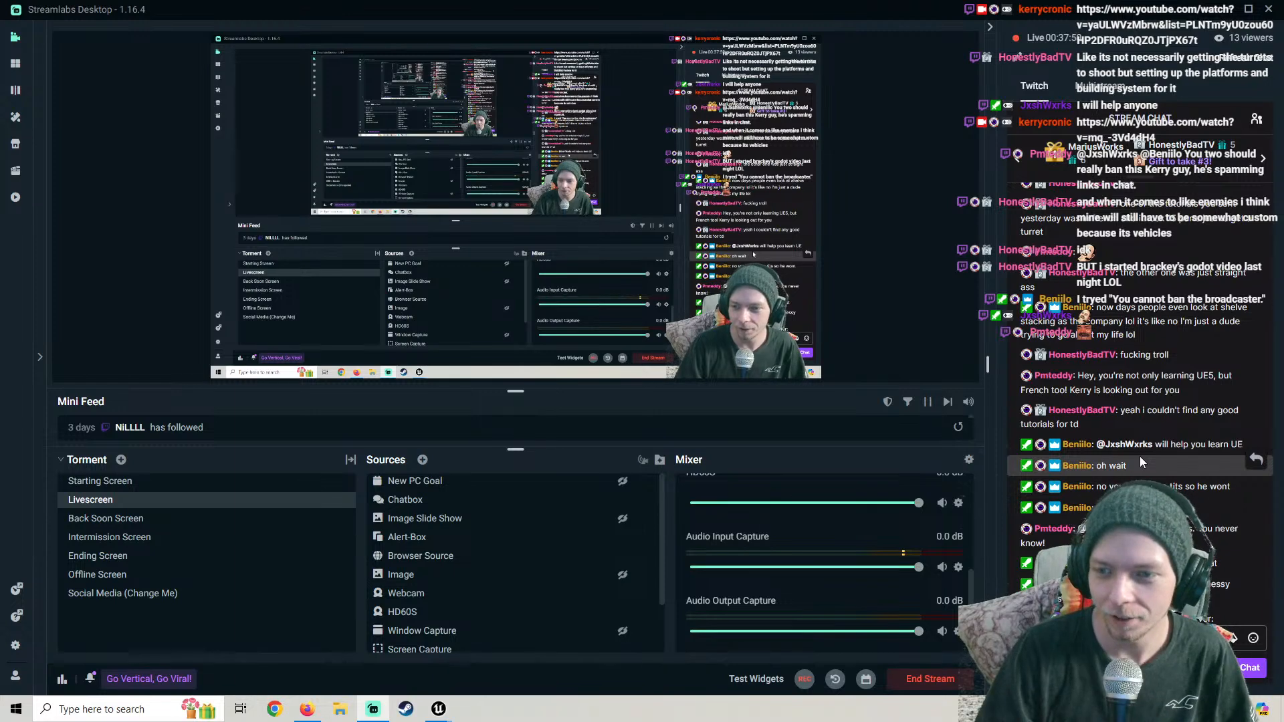
scroll(1162, 430, "down", 1)
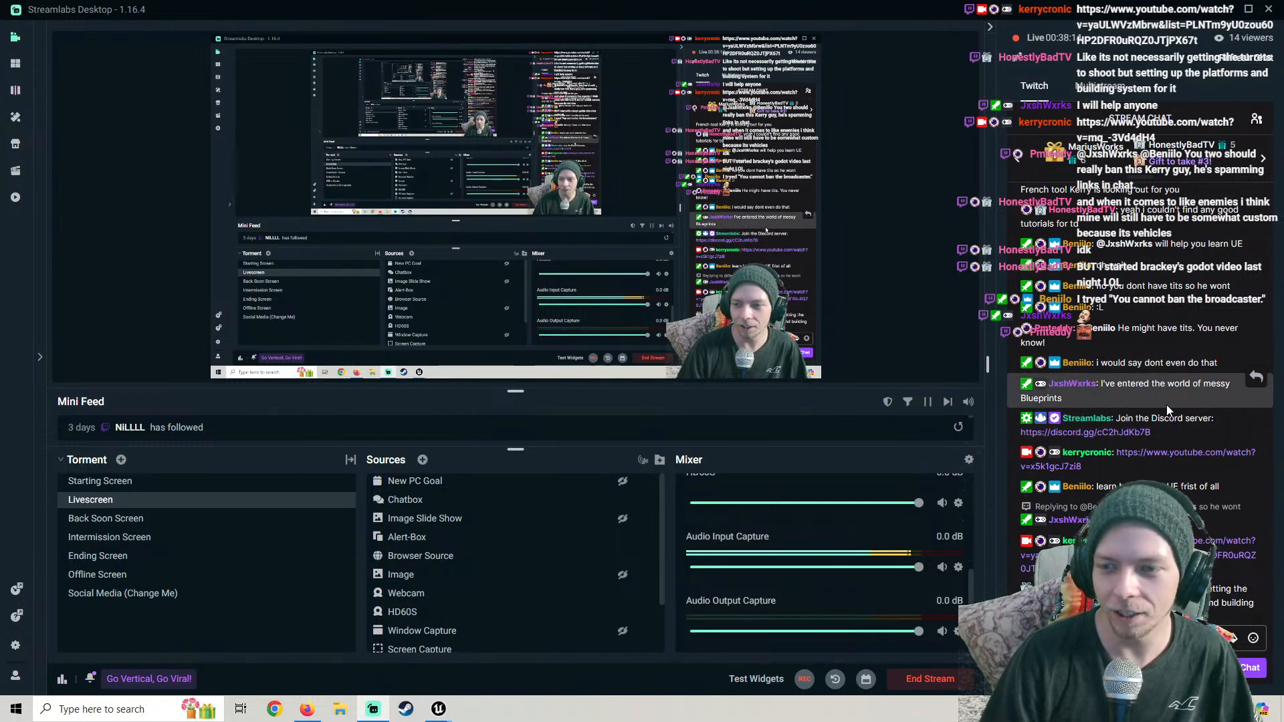
scroll(1167, 405, "down", 1)
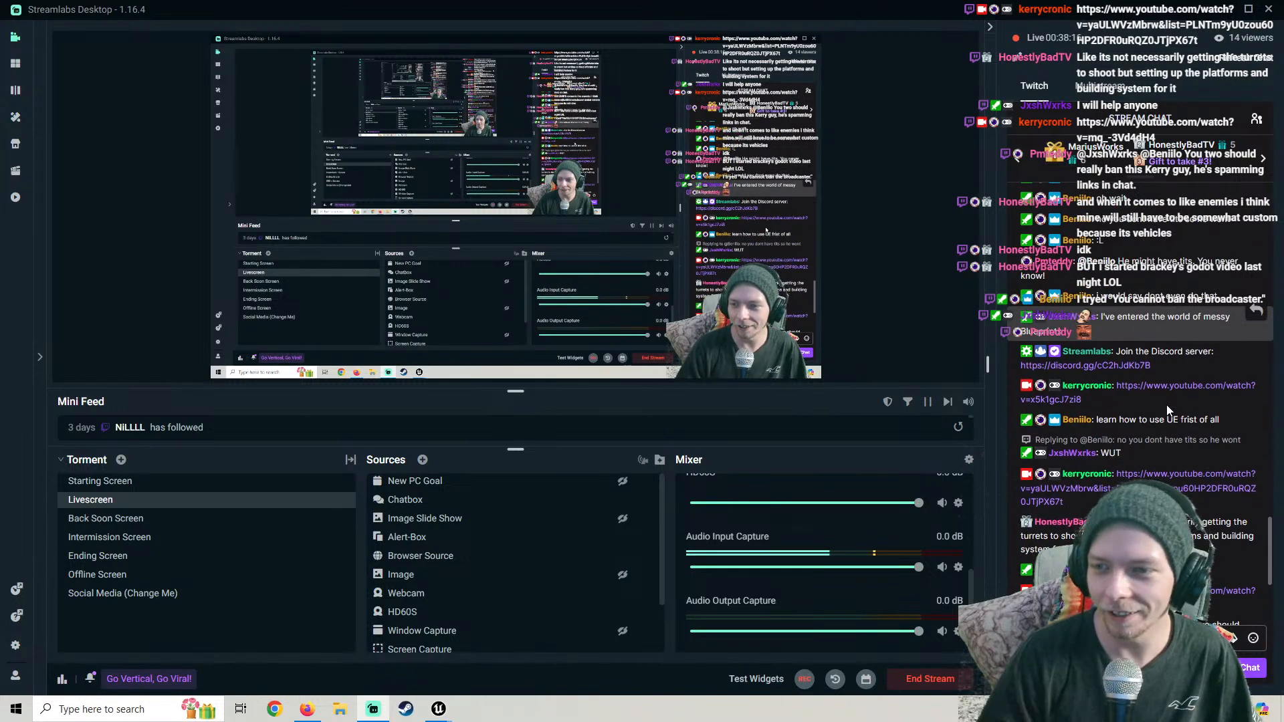
scroll(1166, 404, "down", 1)
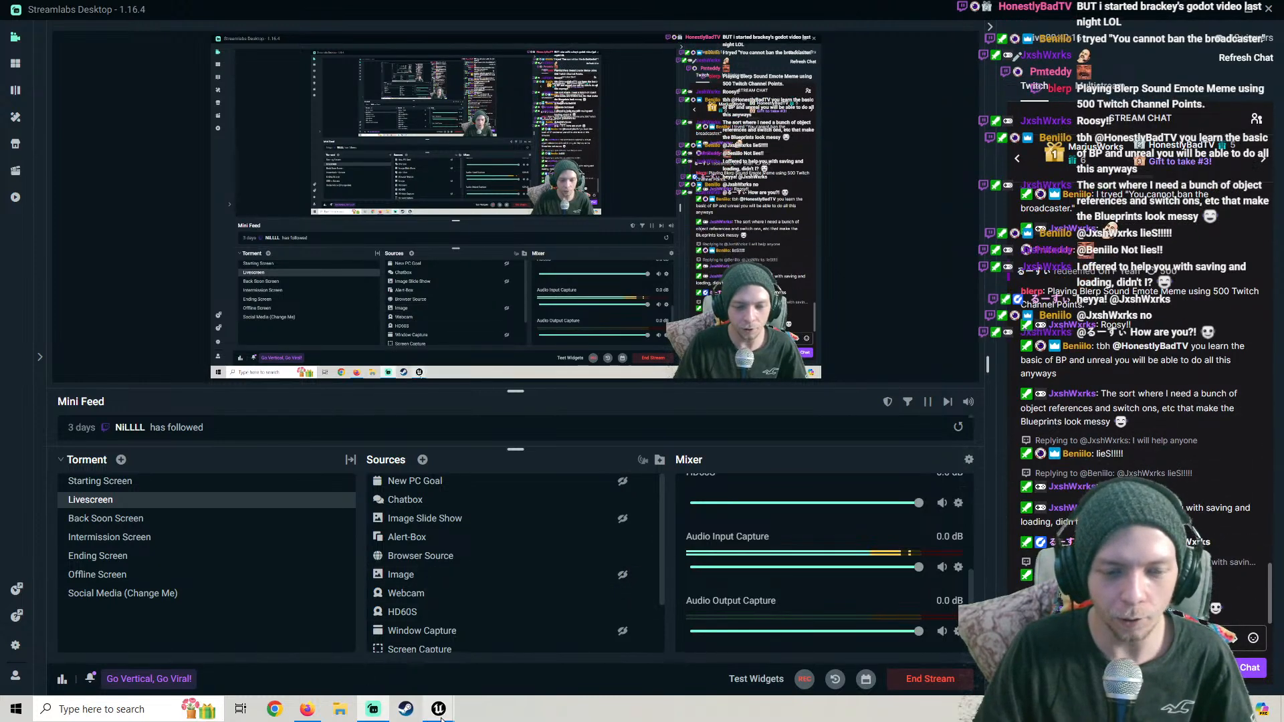
Switch back to the BT_EnemyBase behavior tree in Unreal Editor
mouse_move(446, 717)
left_click(500, 653)
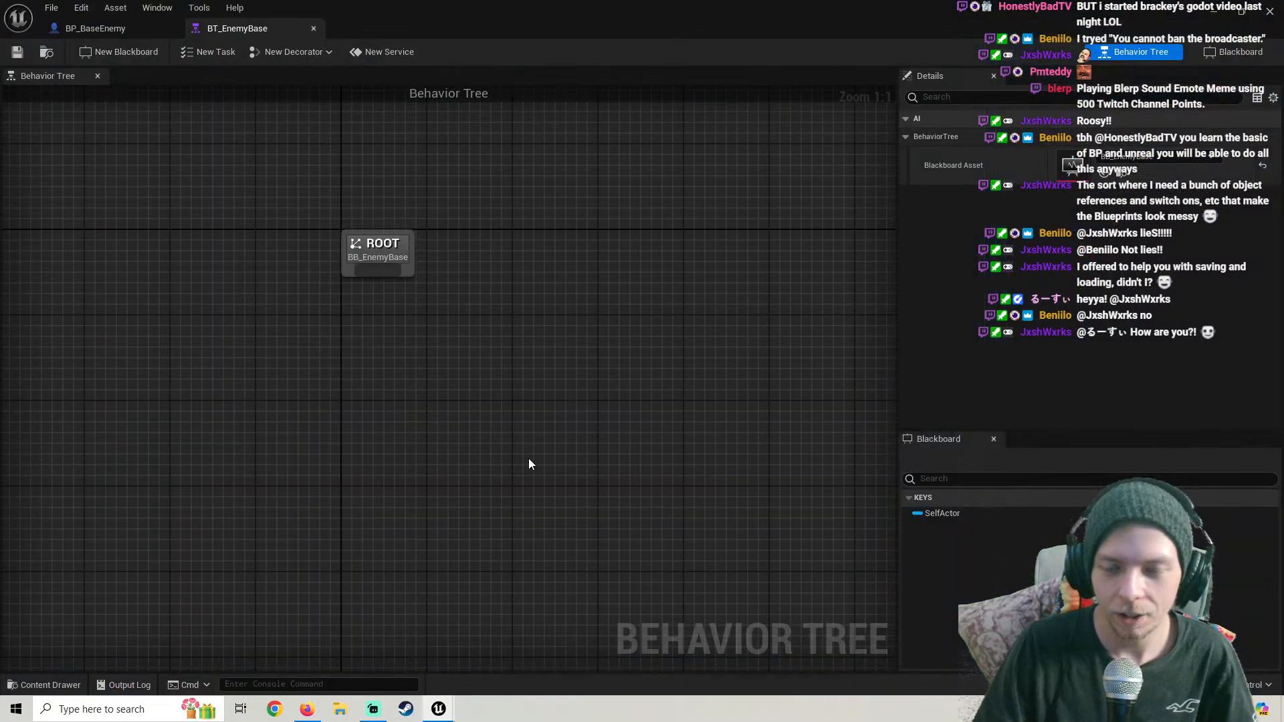
Add a Selector composite connected to the ROOT node and place it directly beneath ROOT
right_click_drag(411, 381, 492, 382)
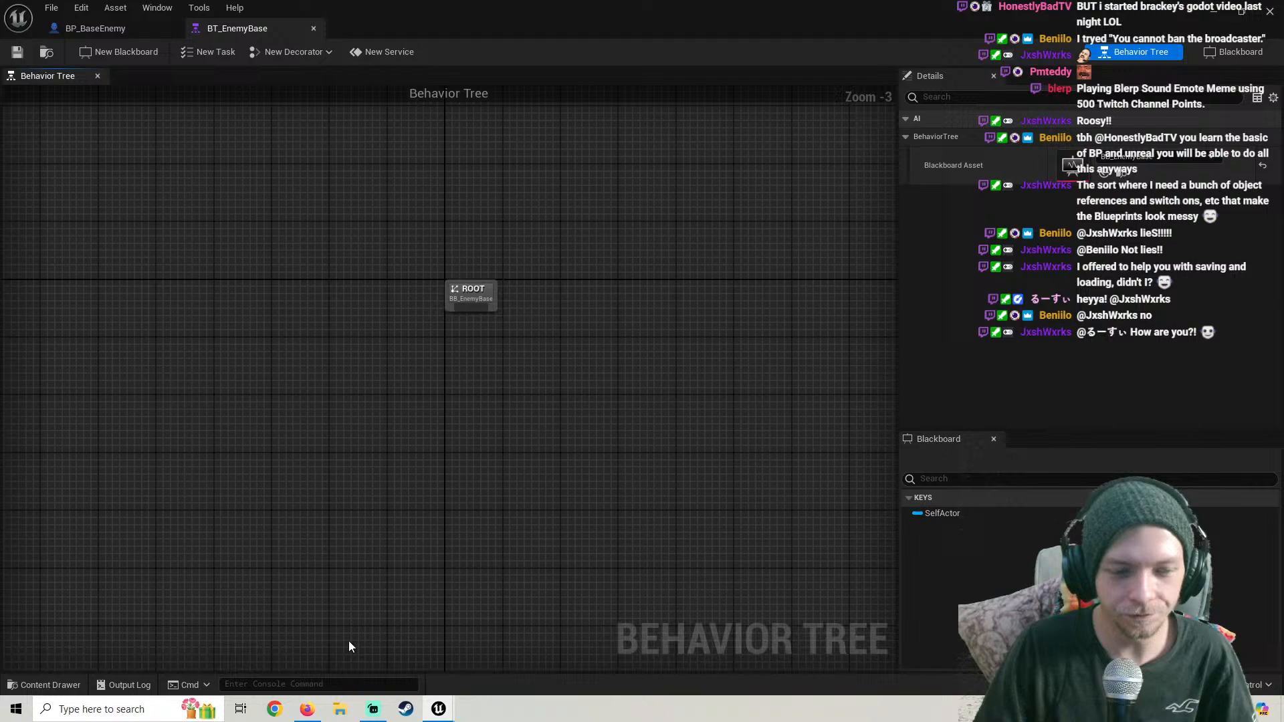
left_click(312, 709)
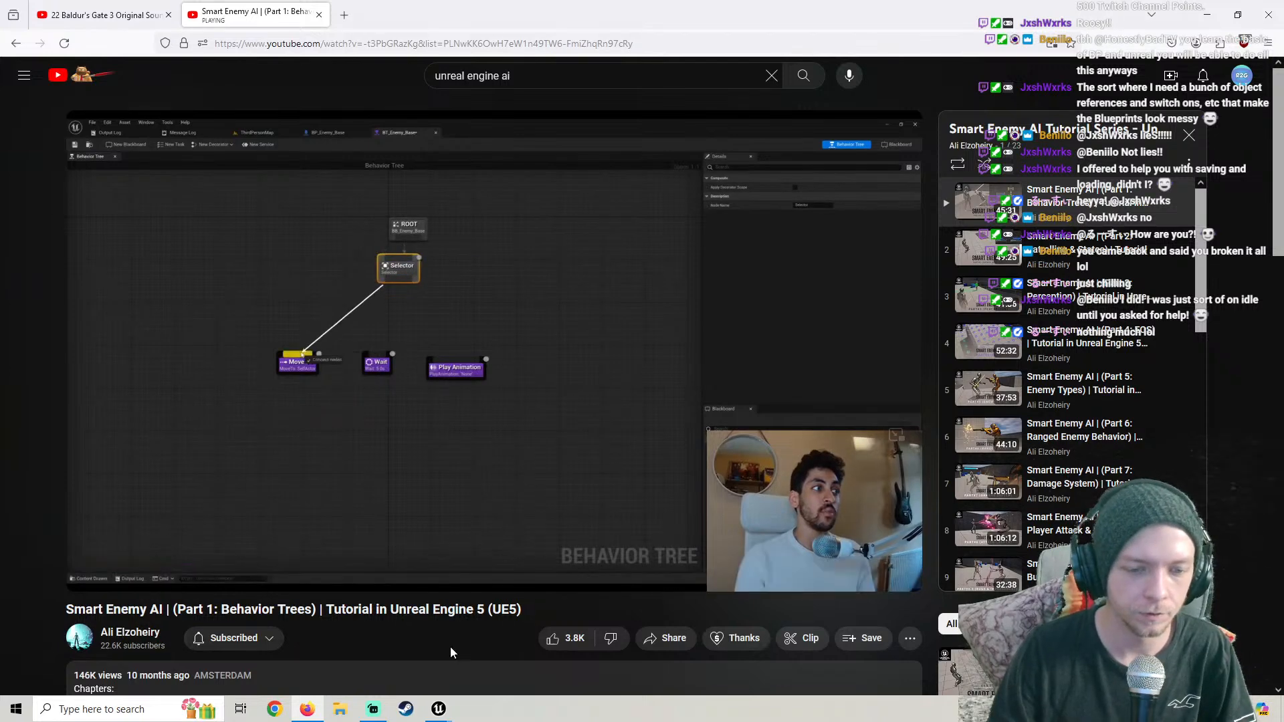
left_click(438, 709)
left_click_drag(489, 317, 487, 392)
type("sele")
key("Return")
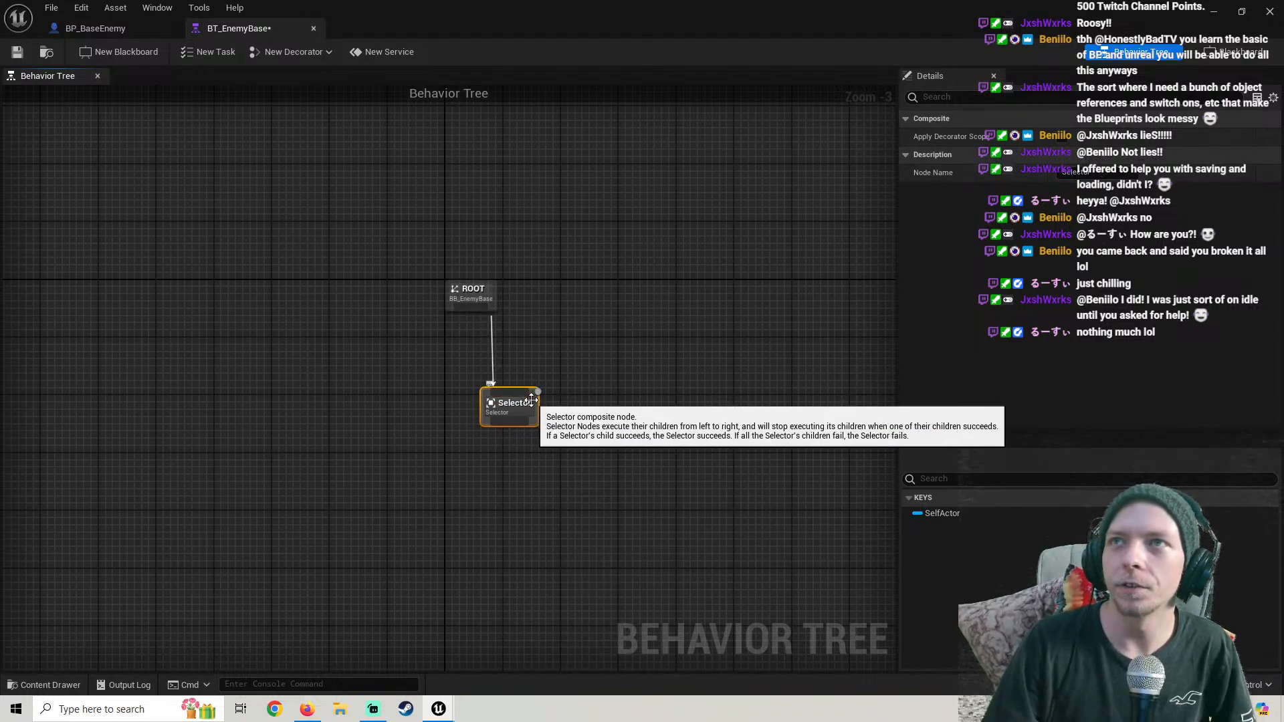
left_click_drag(532, 401, 481, 380)
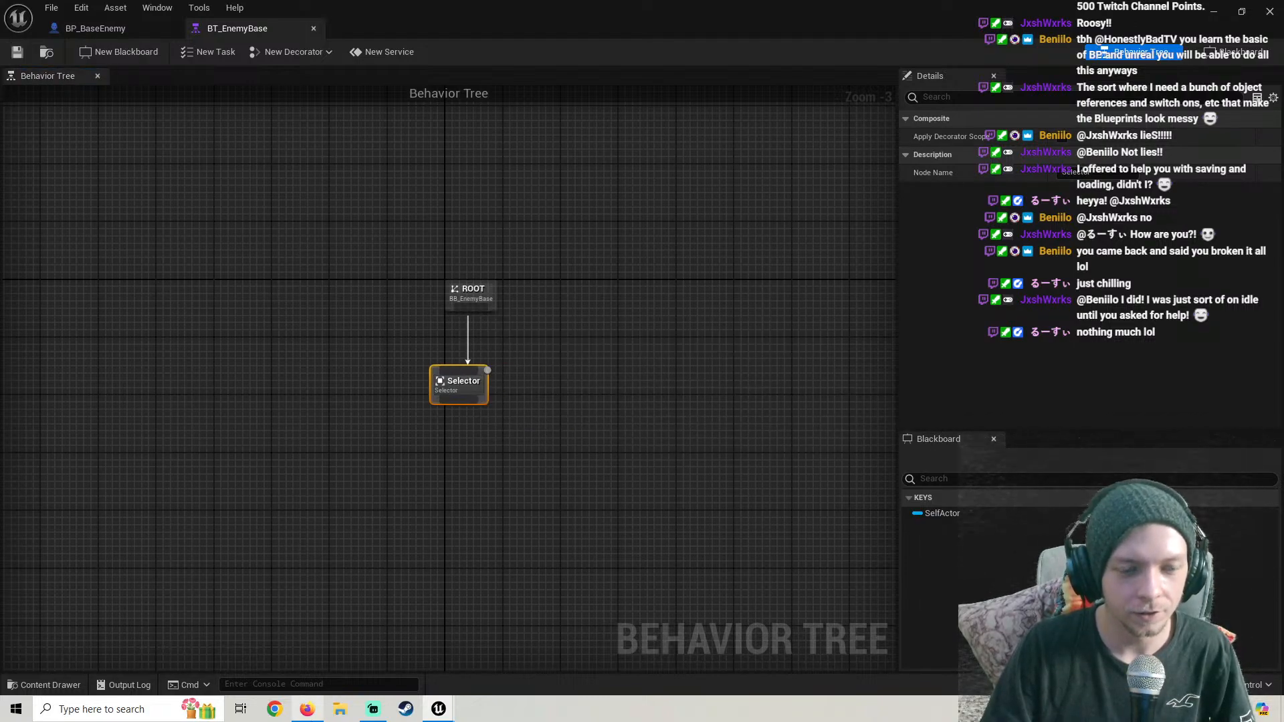
Check the tutorial video, delete the Selector node, and connect a Sequence composite to ROOT in its place
left_click(307, 709)
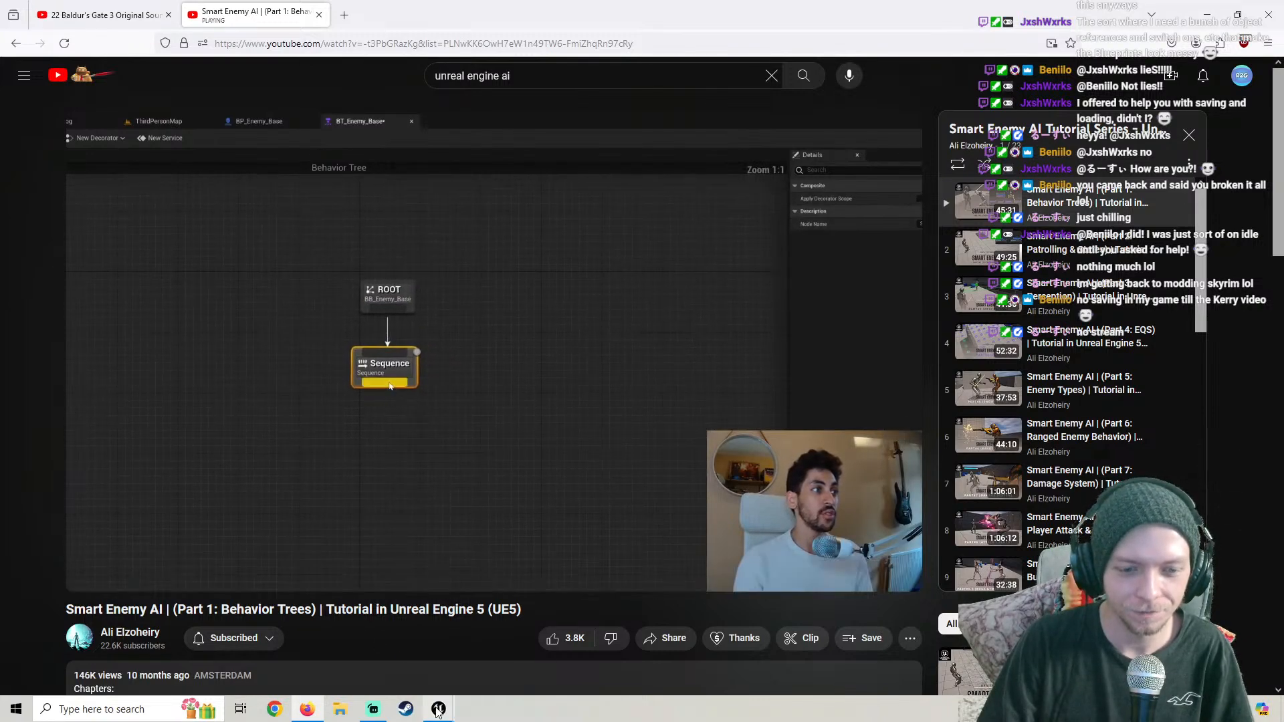
mouse_move(439, 707)
left_click(473, 684)
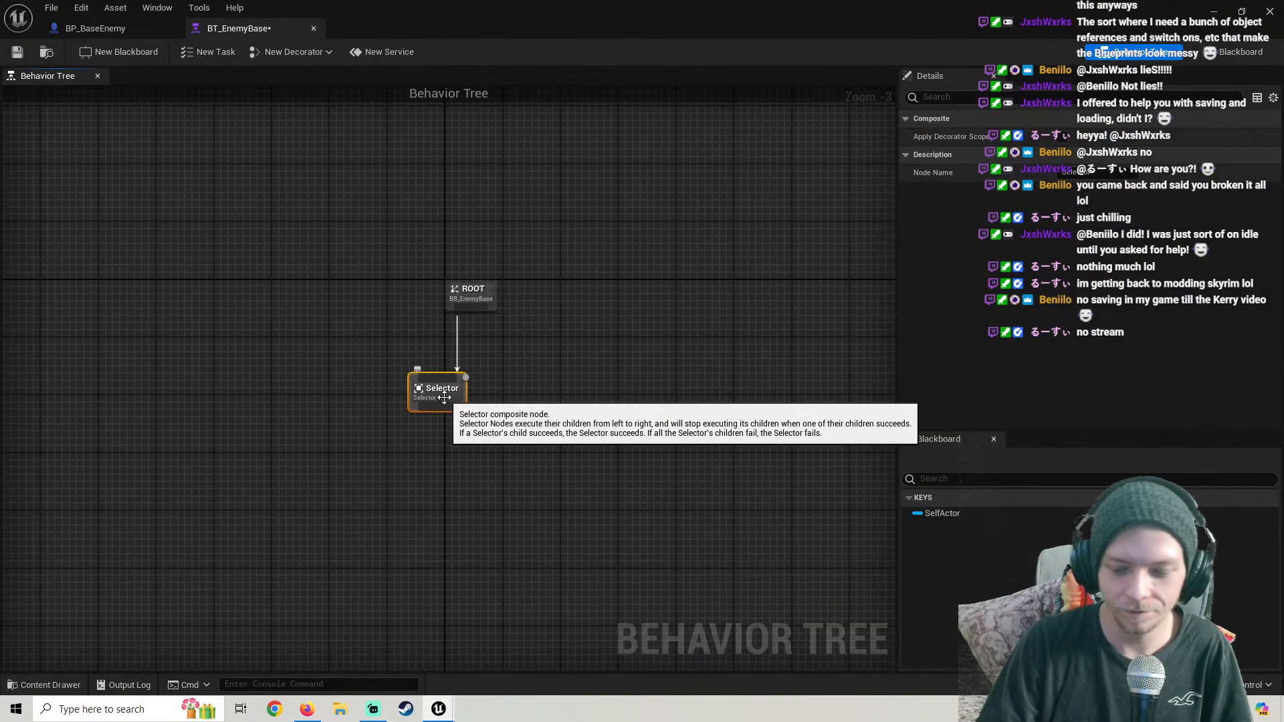
key("Delete")
left_click_drag(471, 311, 462, 367)
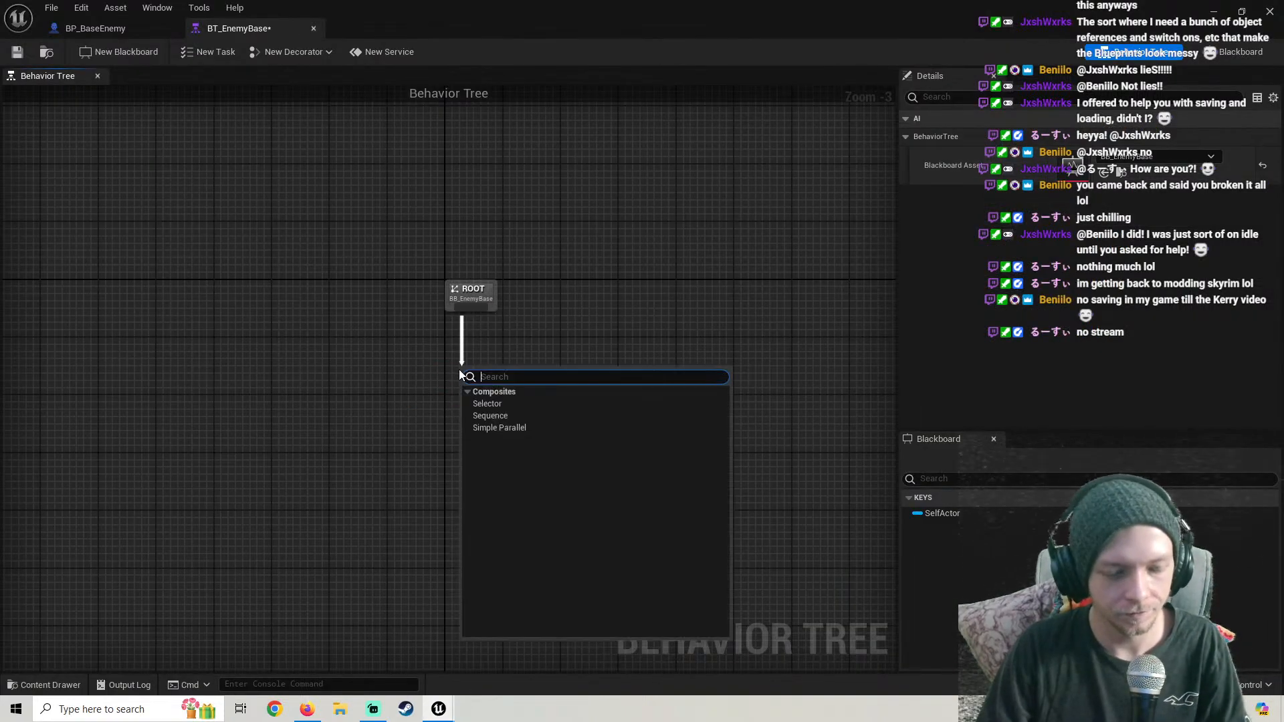
type("seque")
key("Return")
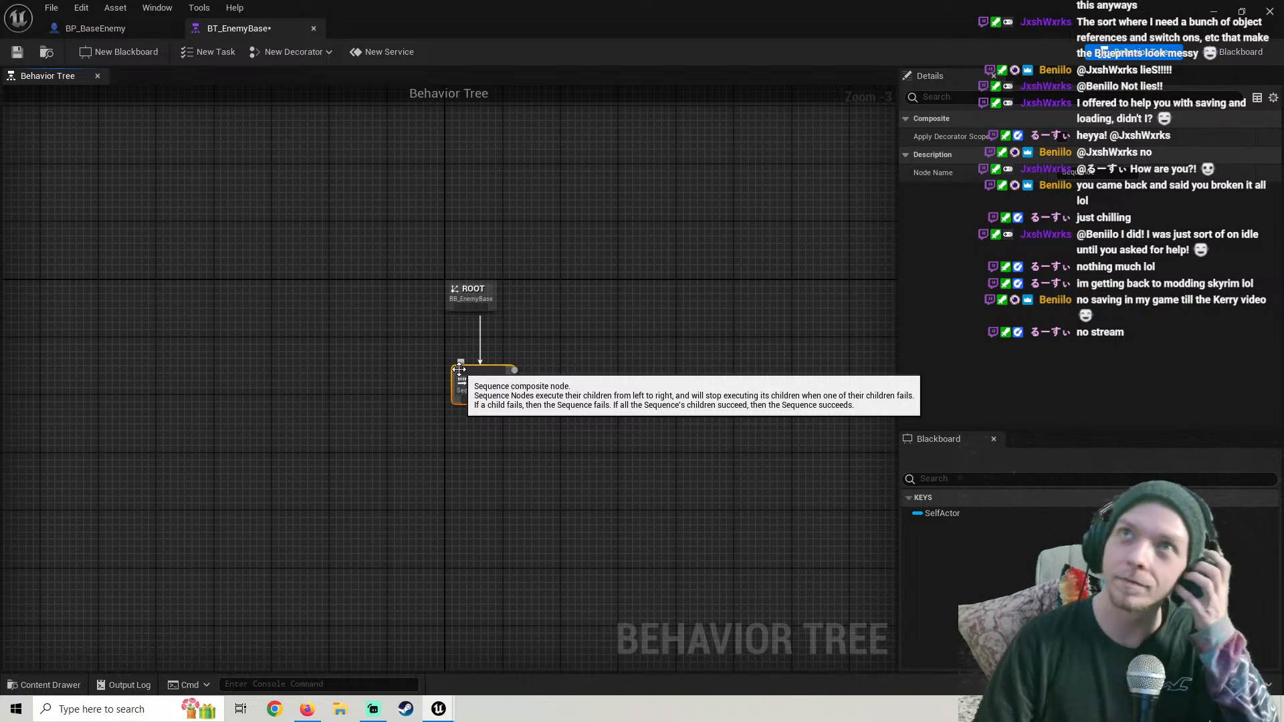
Add a Move To task connected below the Sequence node, place it down to the left, and save the behavior tree
left_click_drag(466, 406, 423, 483)
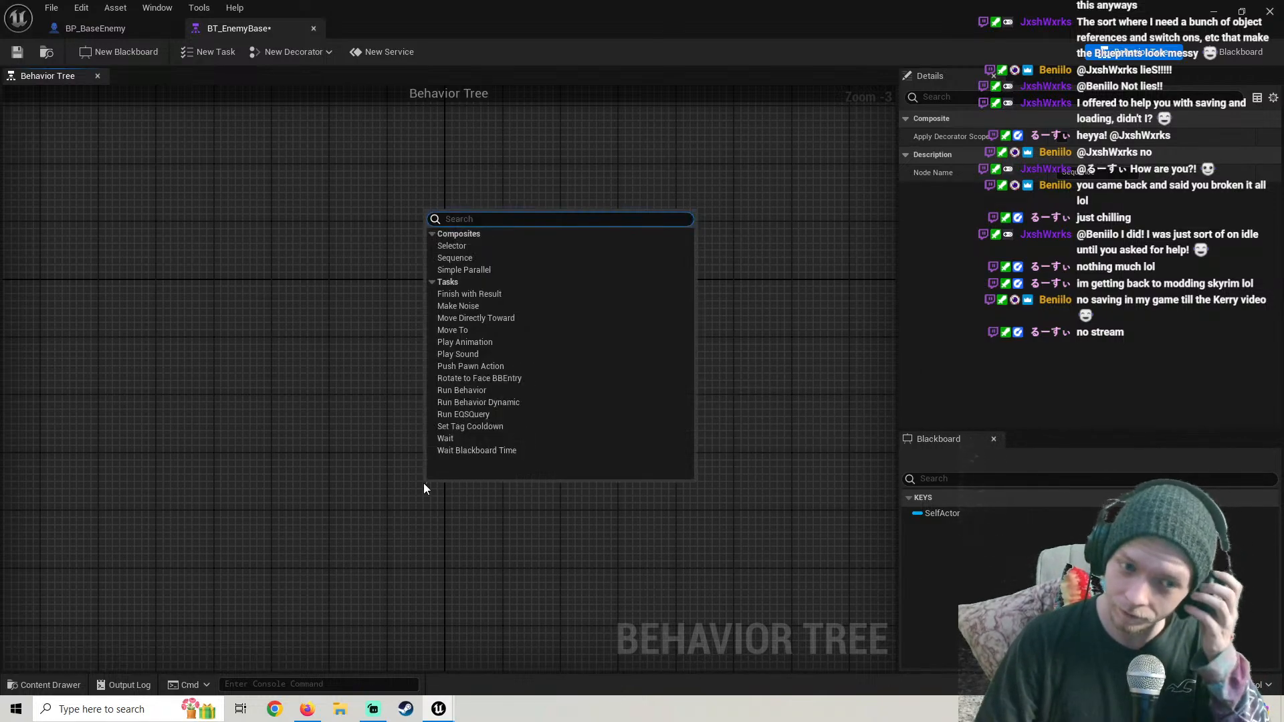
type("move to")
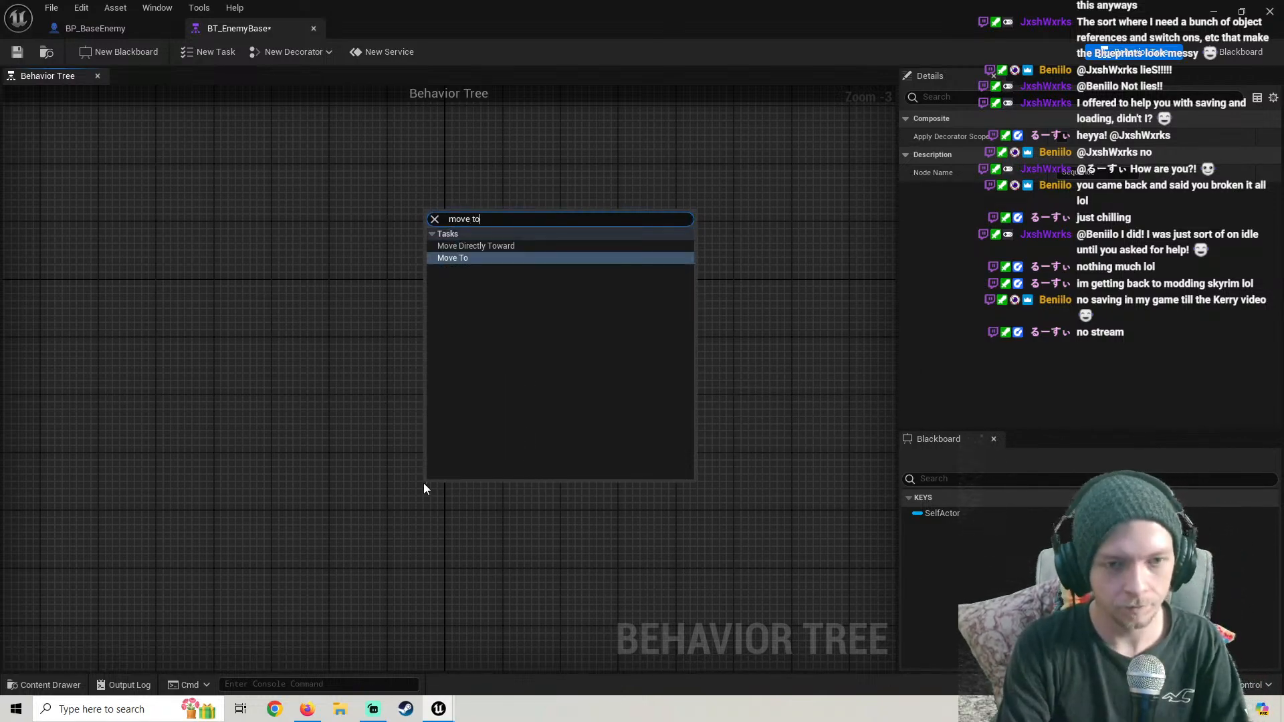
key("Return")
left_click_drag(448, 501, 390, 482)
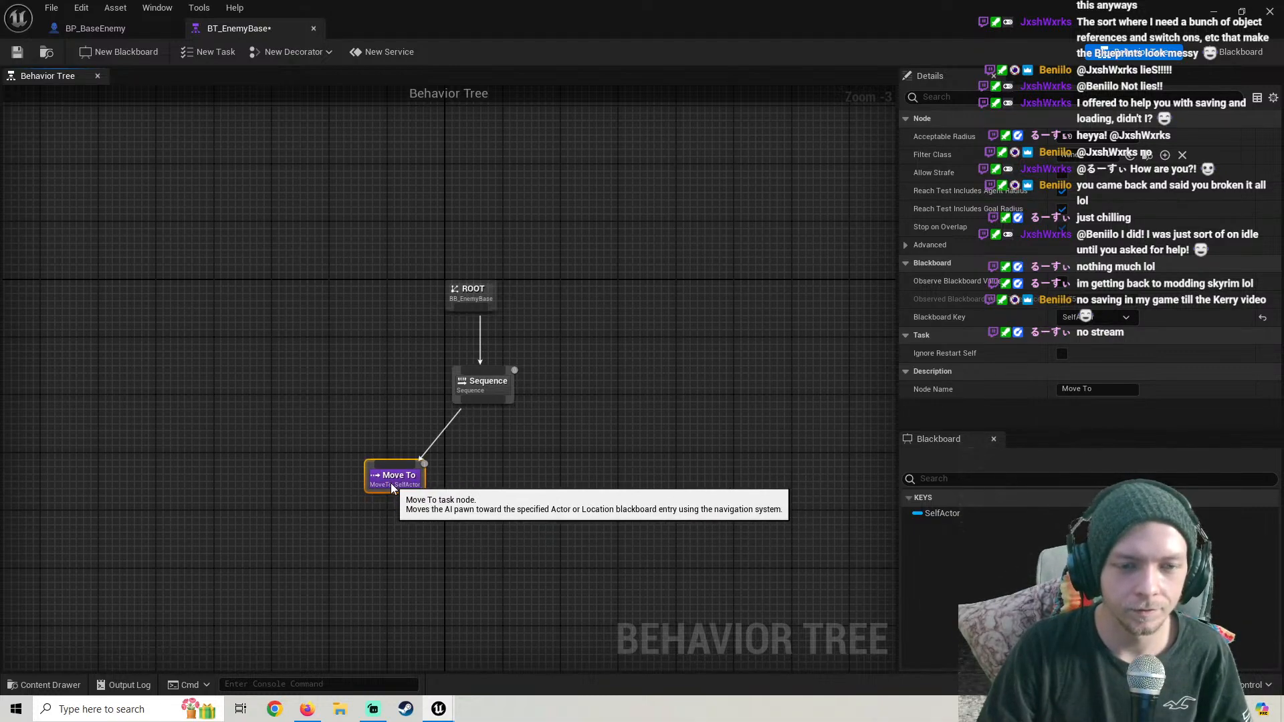
right_click_drag(482, 479, 468, 343)
left_click(16, 53)
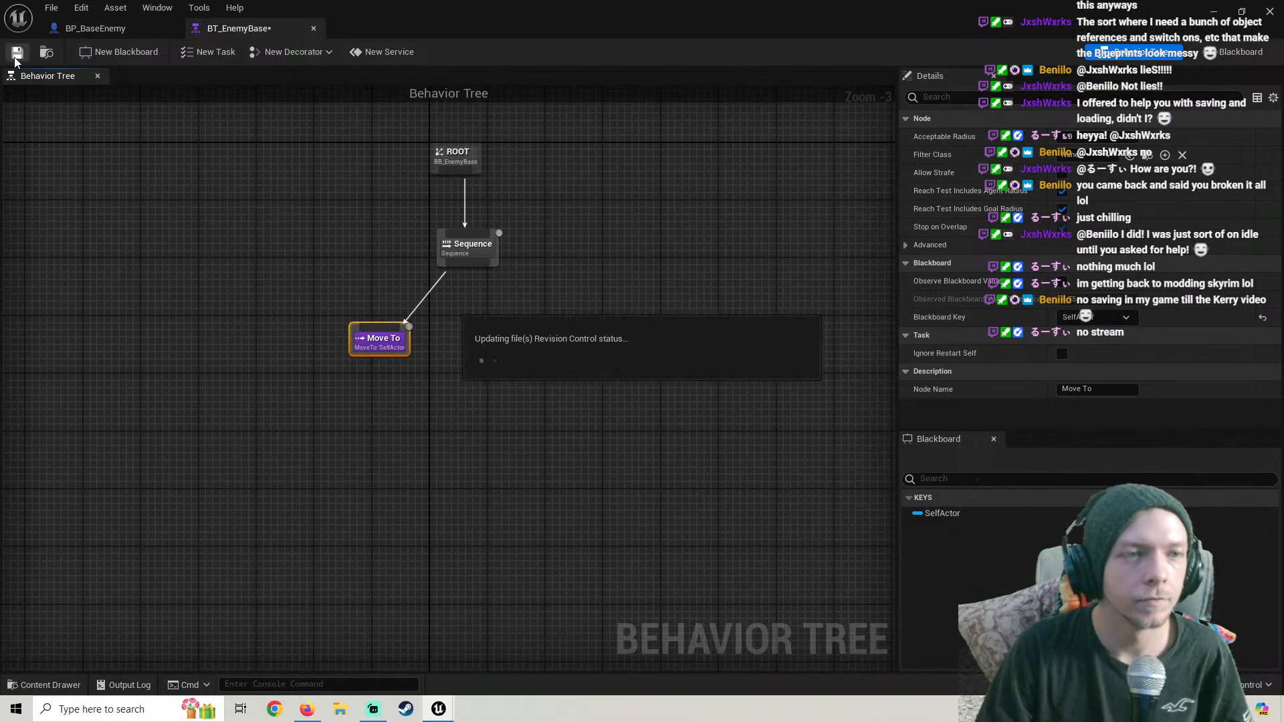
Following the tutorial video, add an Object key named AttackTarget to the BB_EnemyBase blackboard
left_click(307, 708)
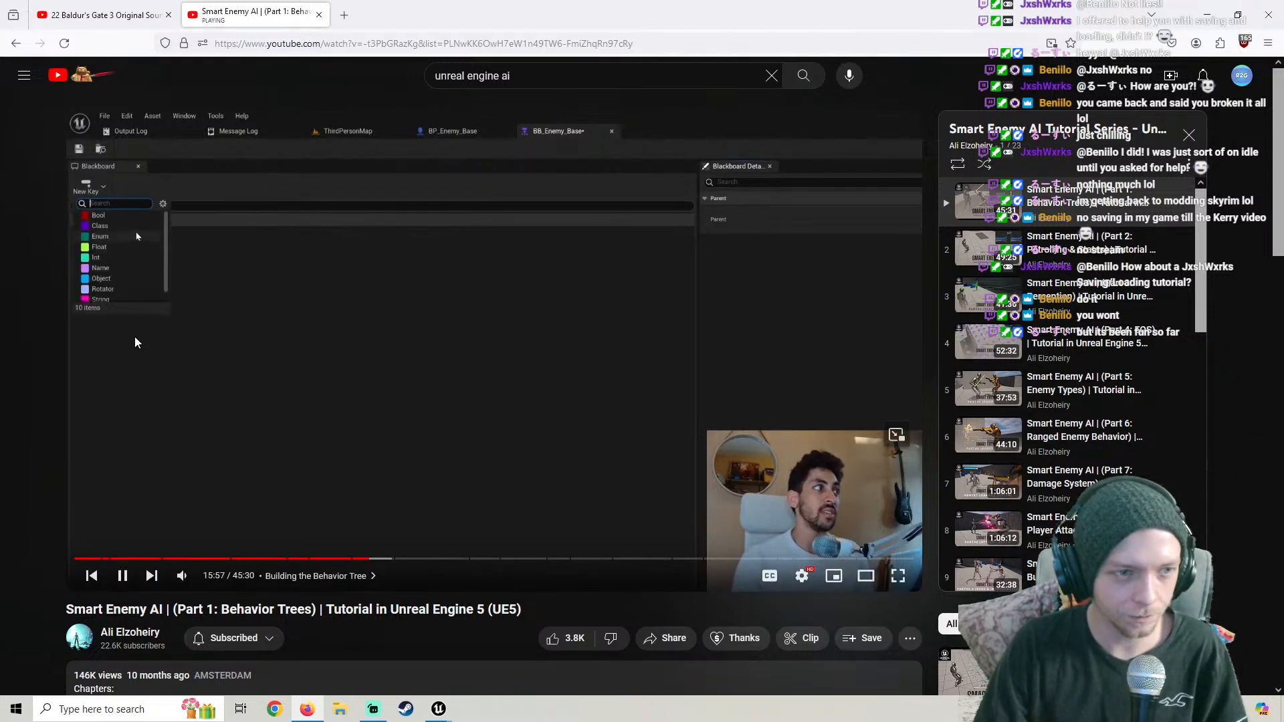
mouse_move(439, 710)
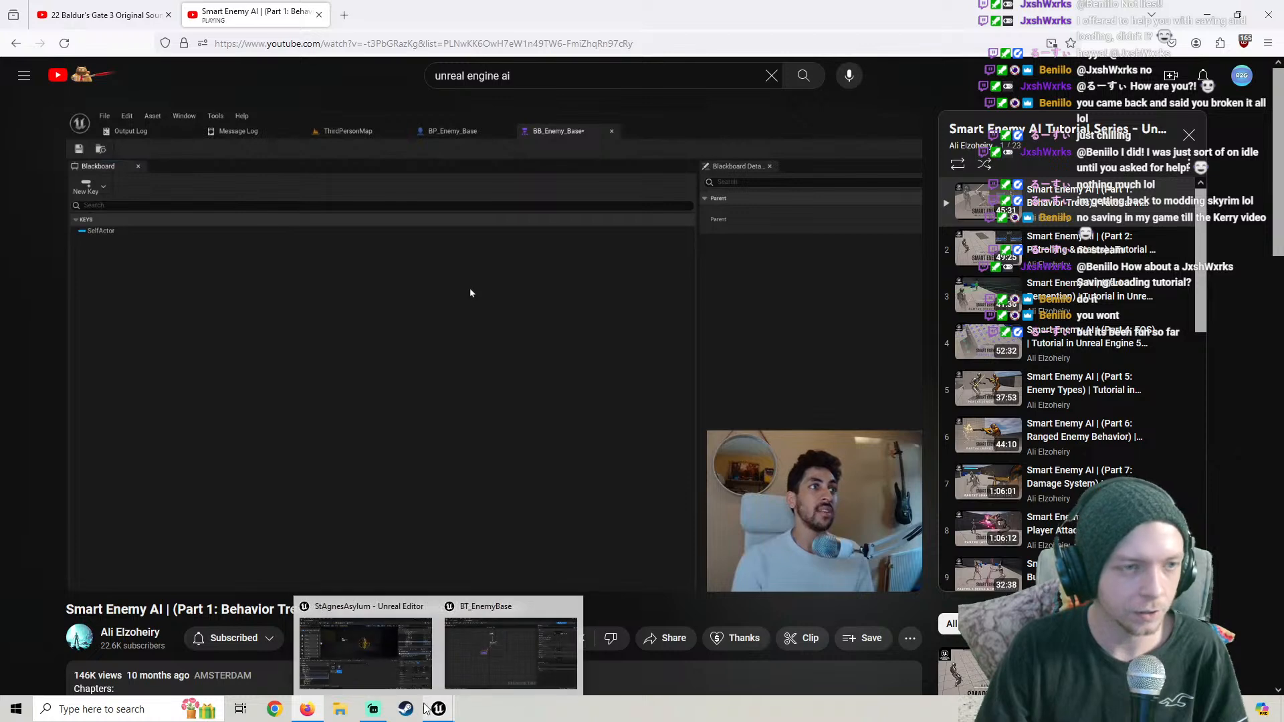
left_click(511, 652)
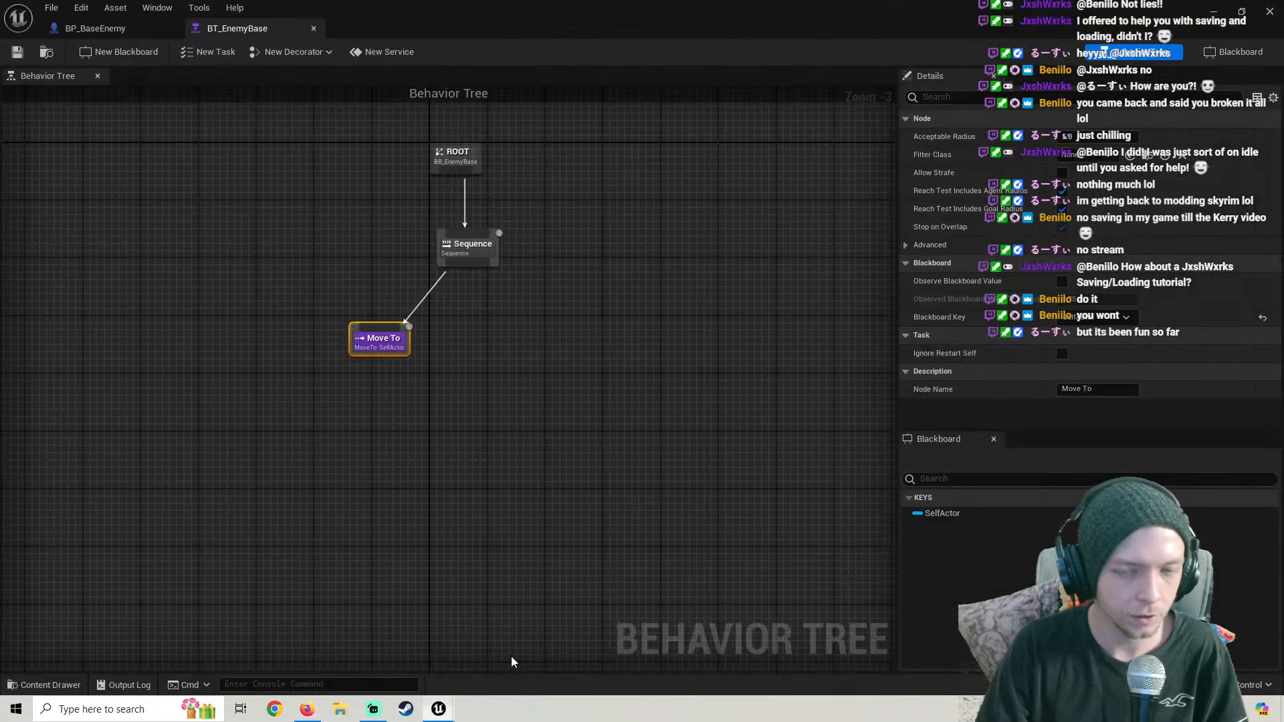
left_click(1233, 52)
left_click(307, 709)
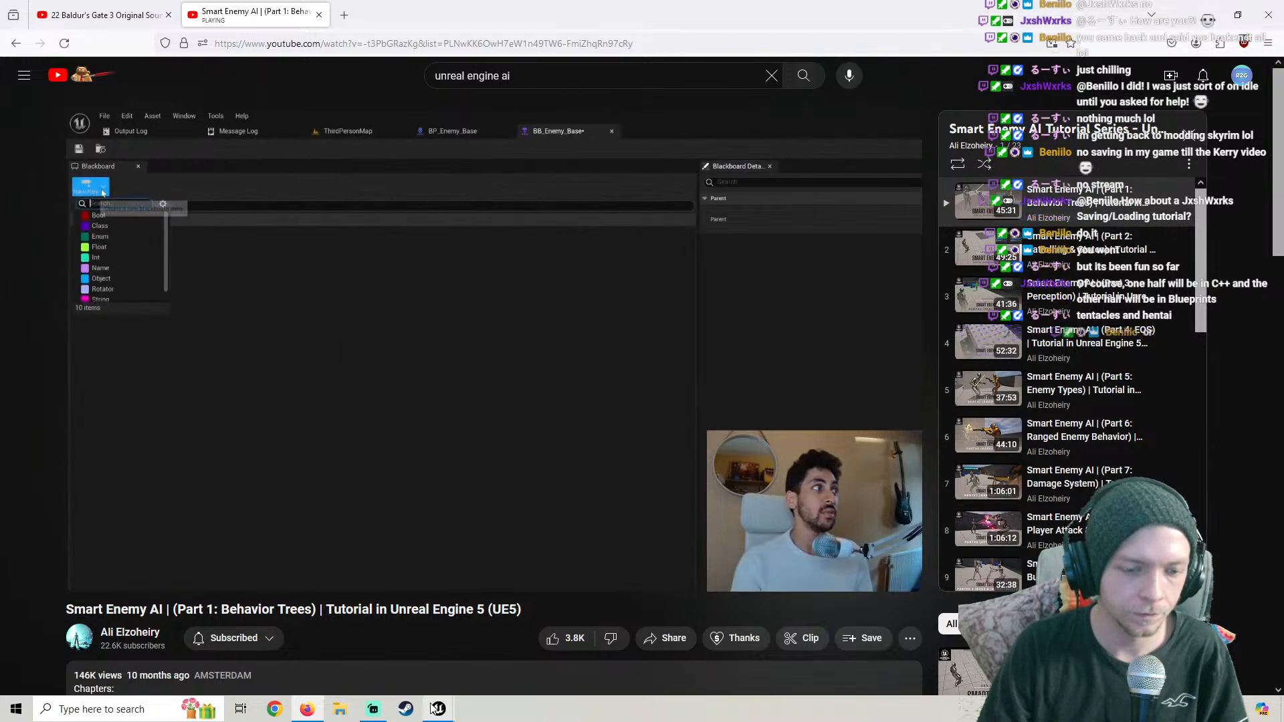
mouse_move(438, 707)
left_click(495, 672)
left_click(34, 107)
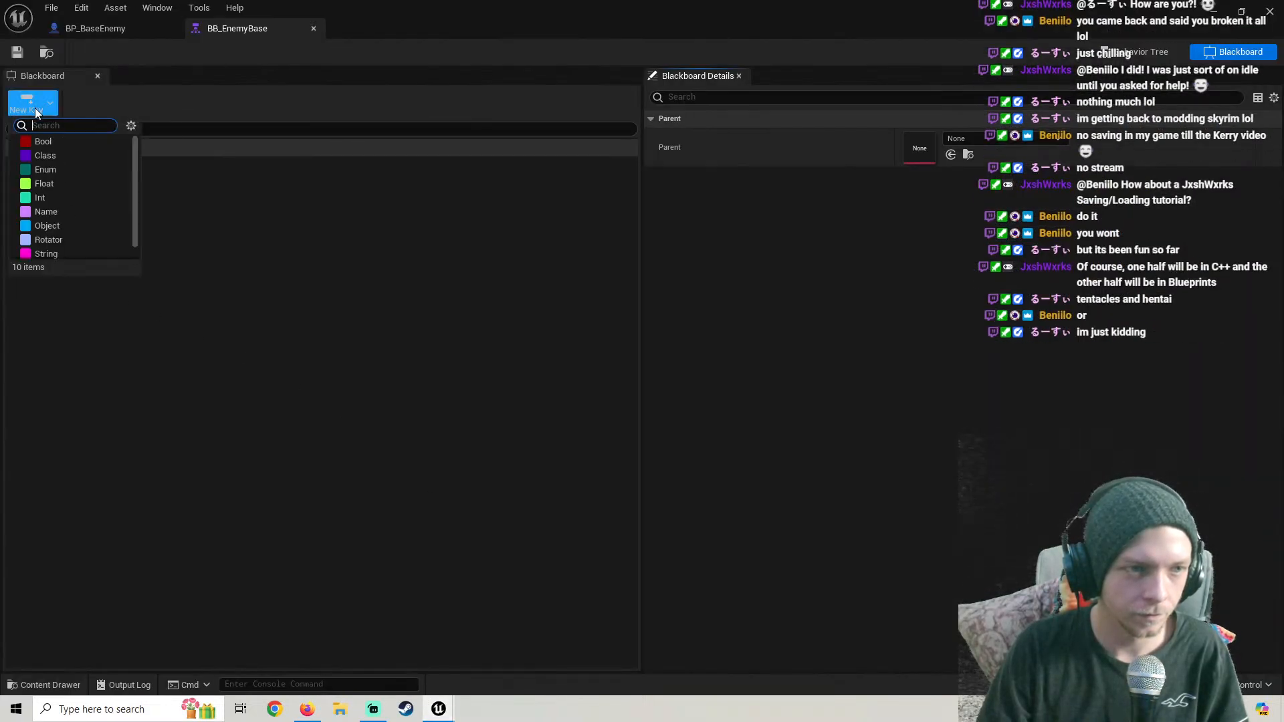
left_click(43, 226)
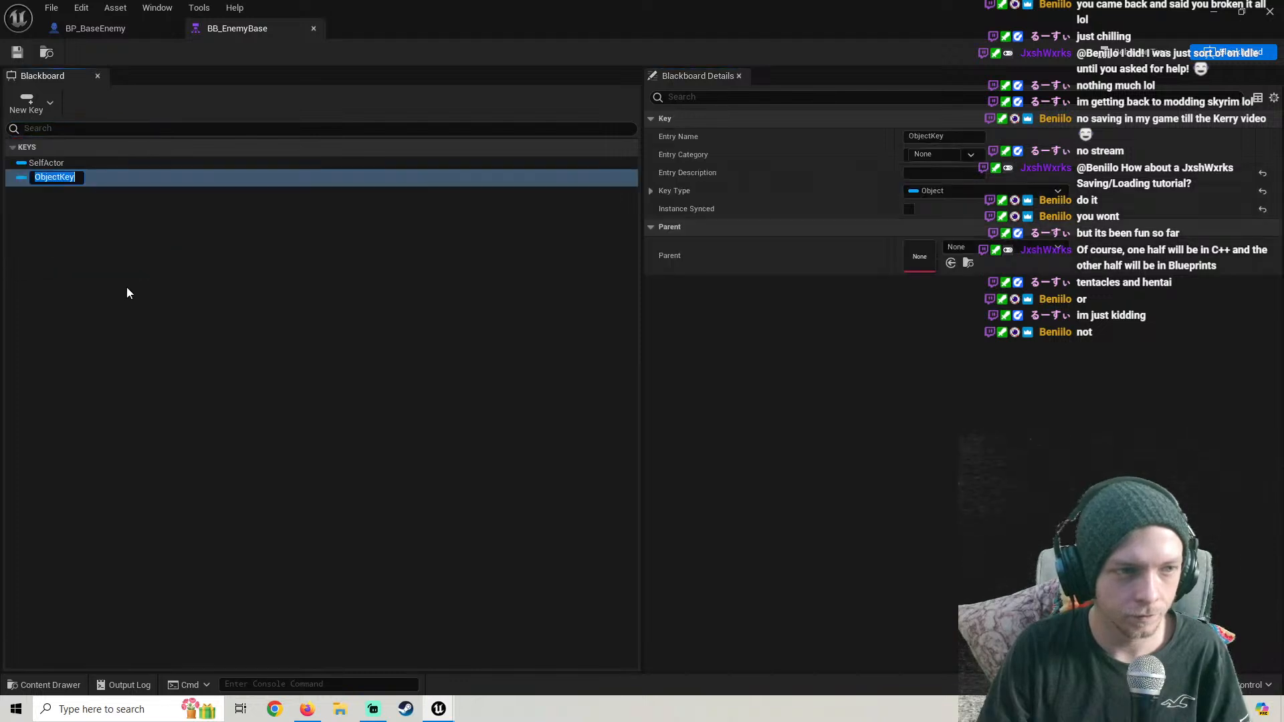
type("Att")
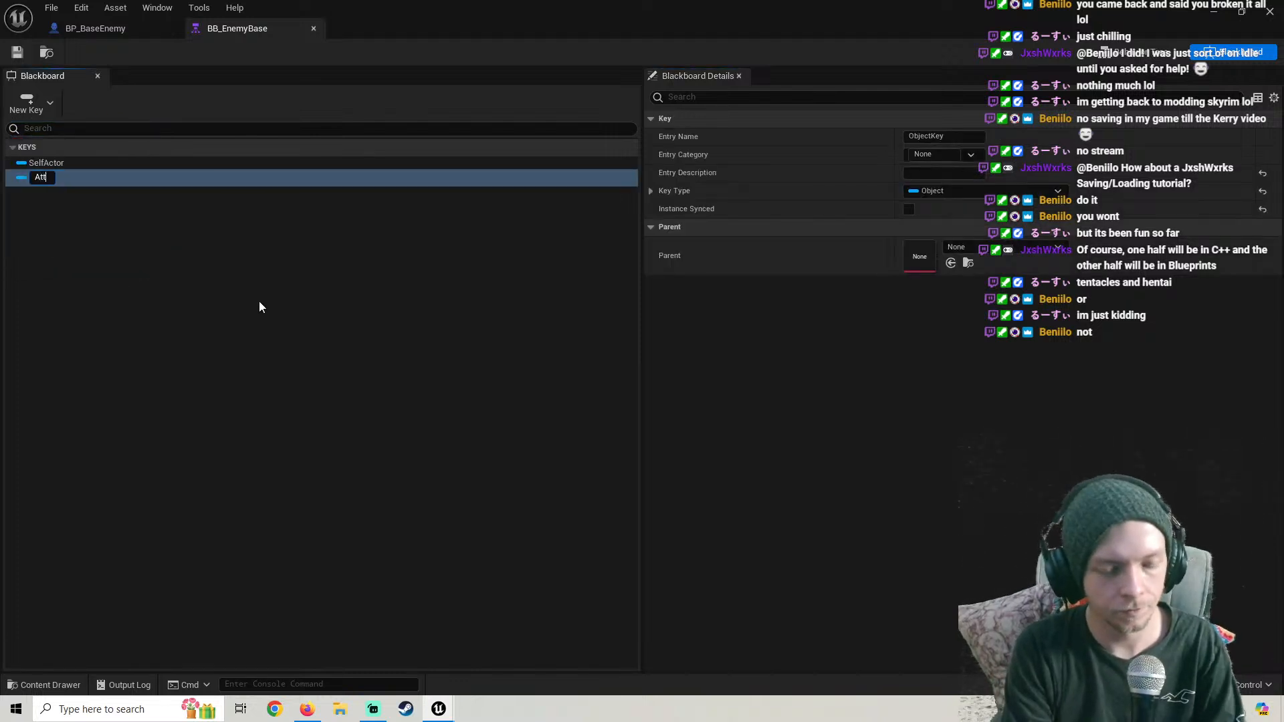
type("ackTarget")
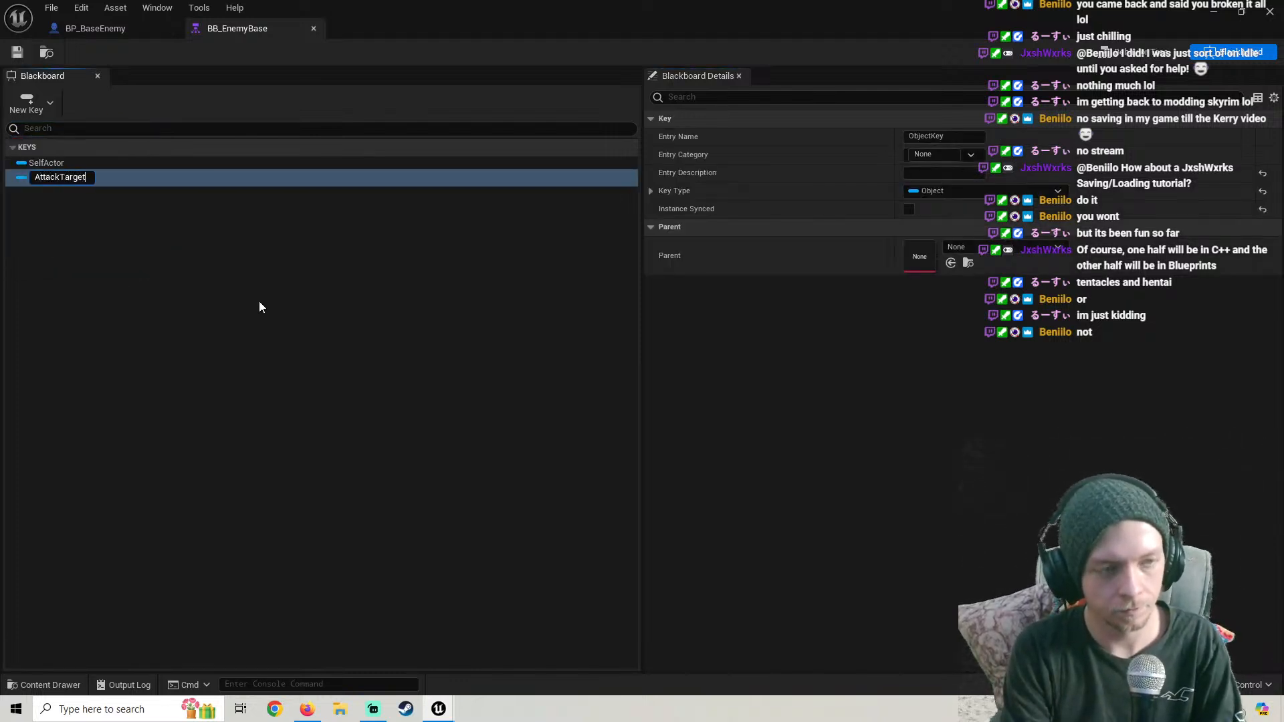
key("Return")
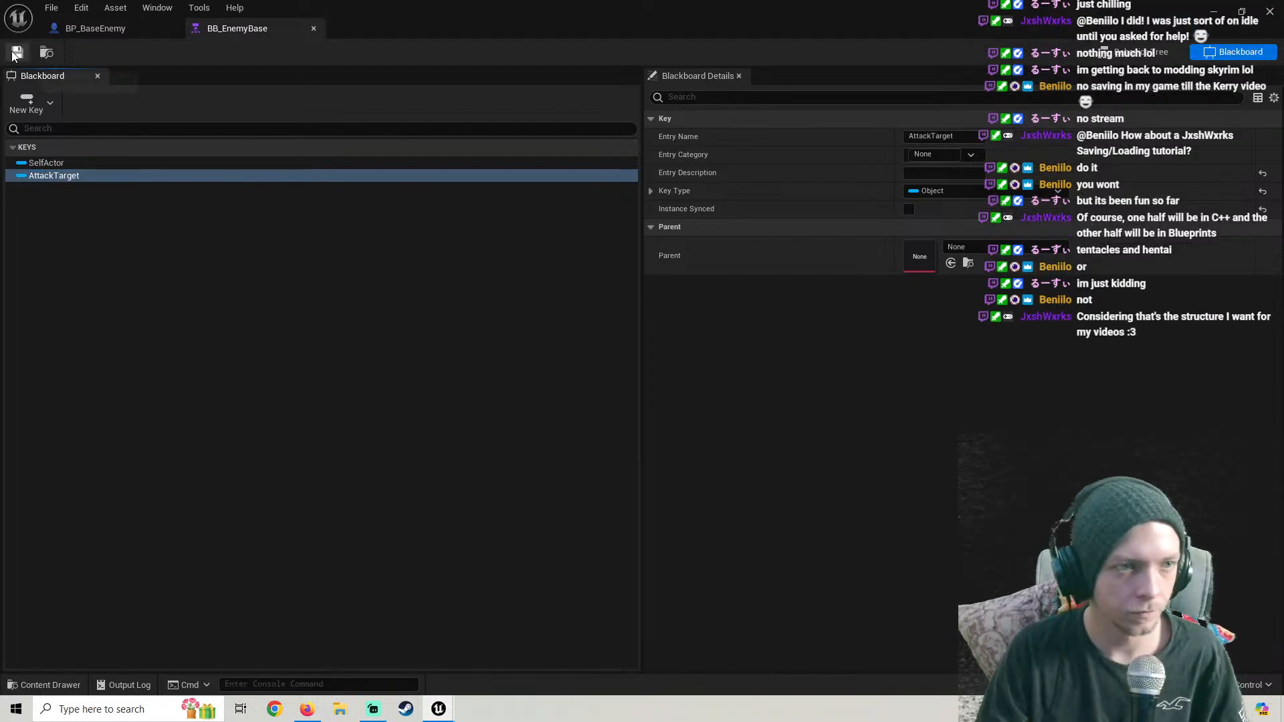
Look through BP_BaseEnemy and the behavior tree, and examine the Move To task's Blackboard Key options
left_click(107, 28)
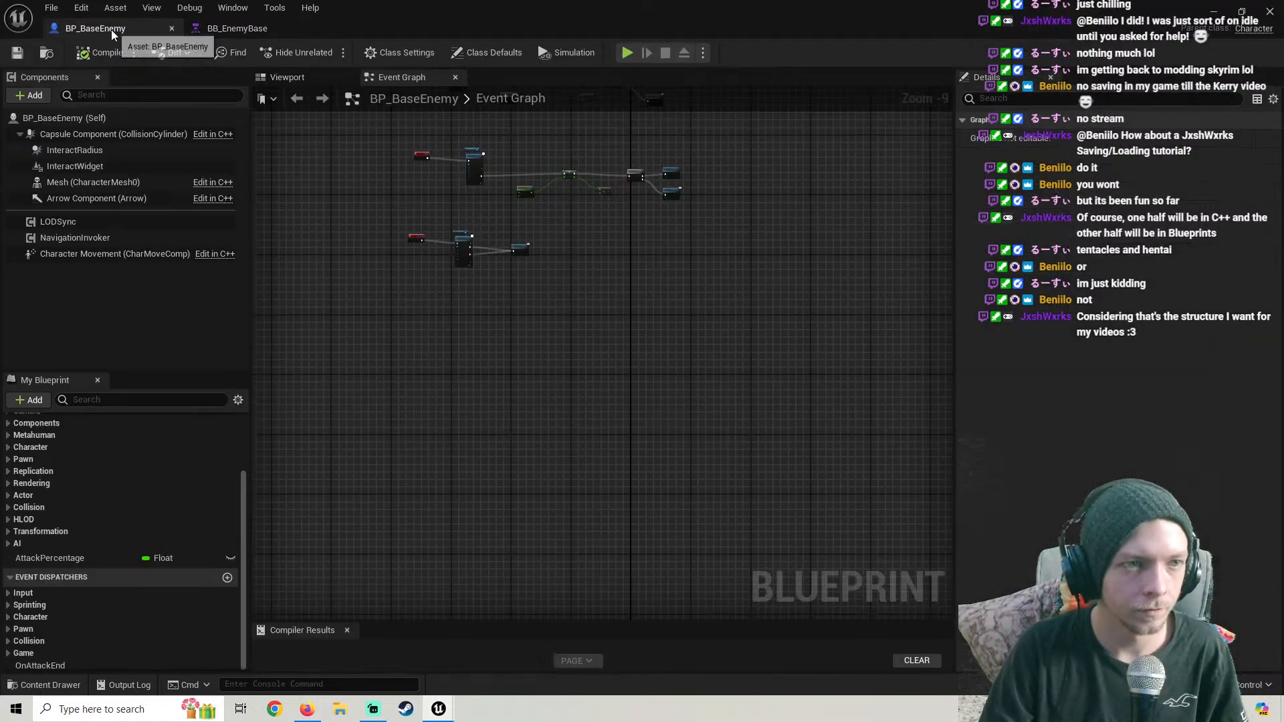
left_click(258, 34)
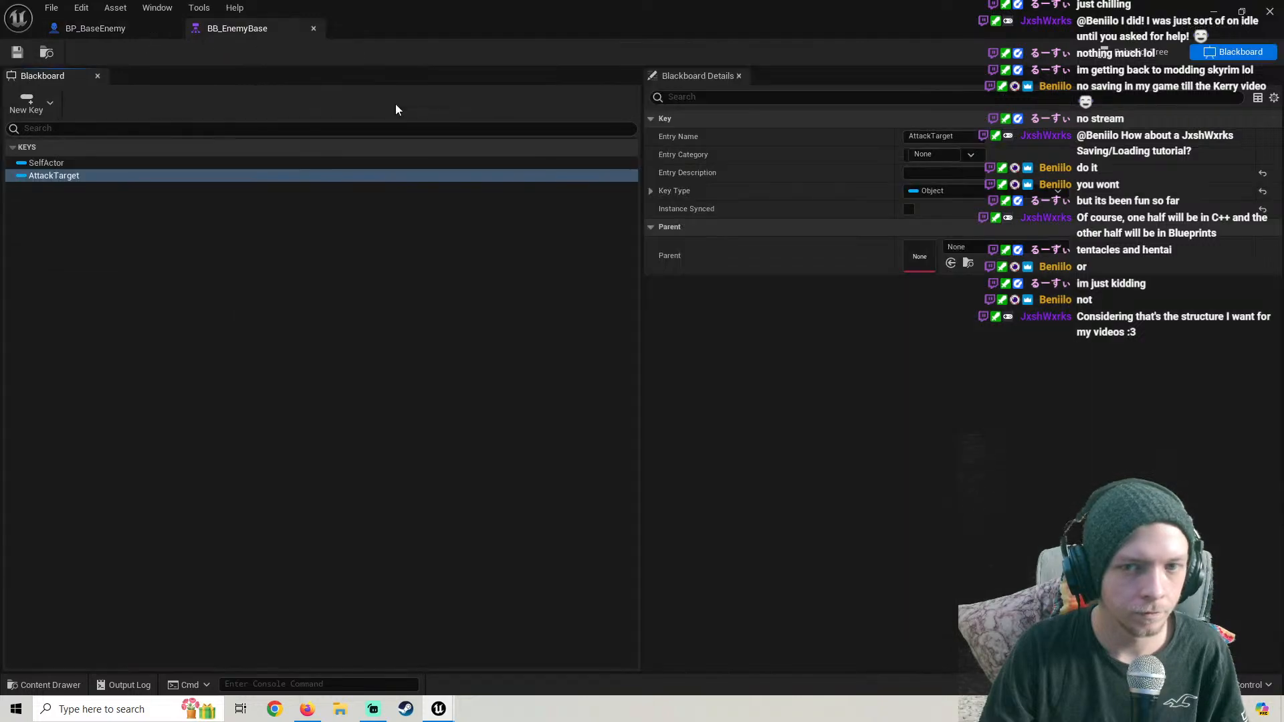
left_click(1151, 56)
left_click(378, 339)
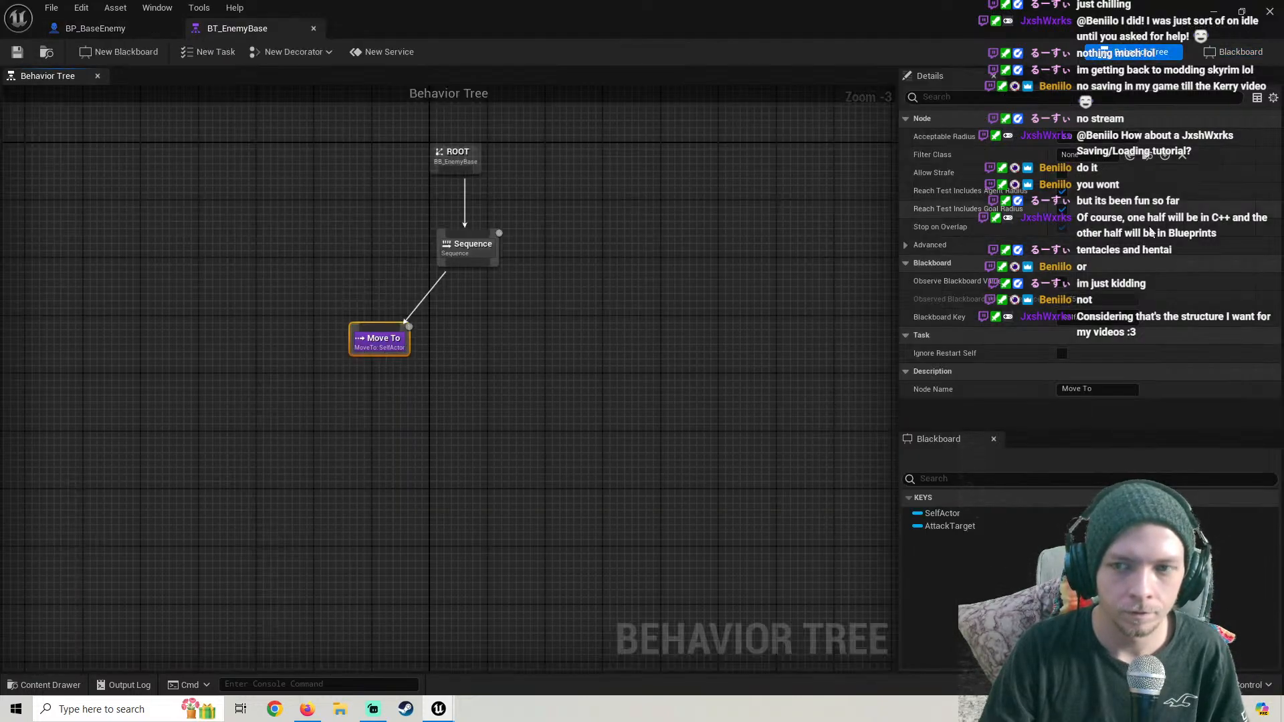
left_click(1097, 318)
left_click(447, 372)
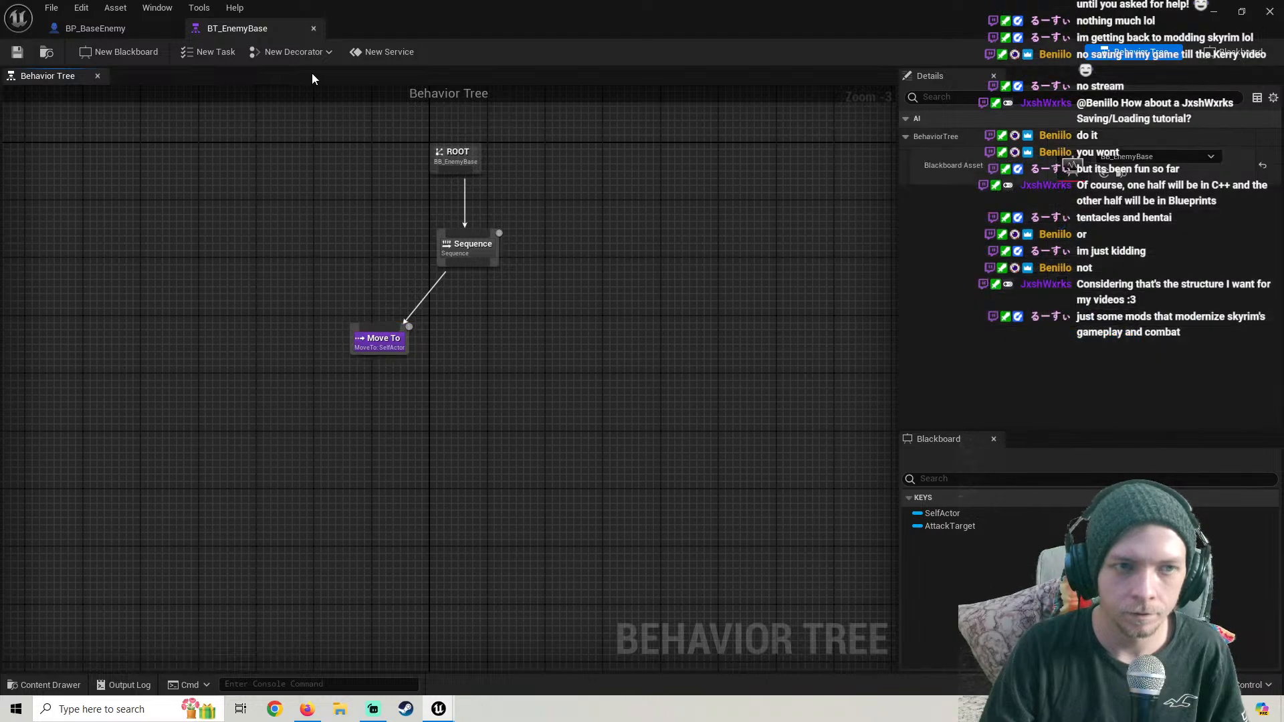
left_click(134, 30)
left_click(248, 28)
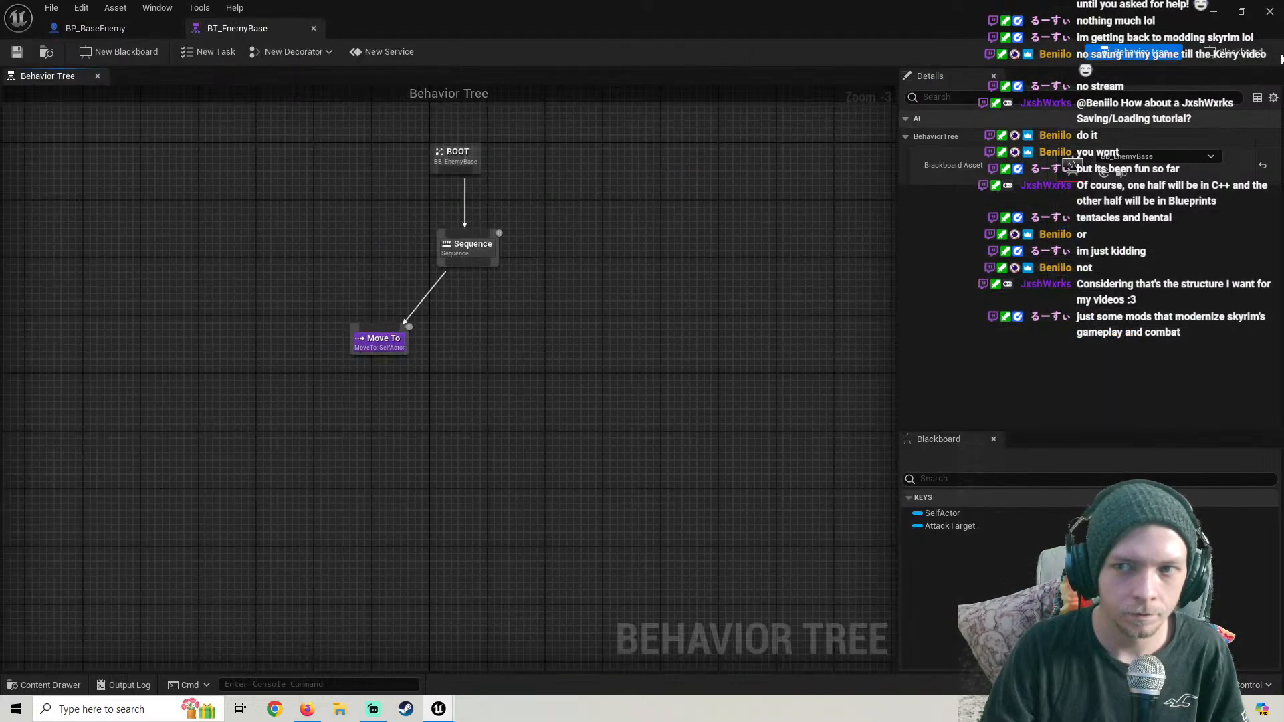
Check the tutorial's key settings and set the AttackTarget blackboard key's base class to Actor
left_click(1238, 53)
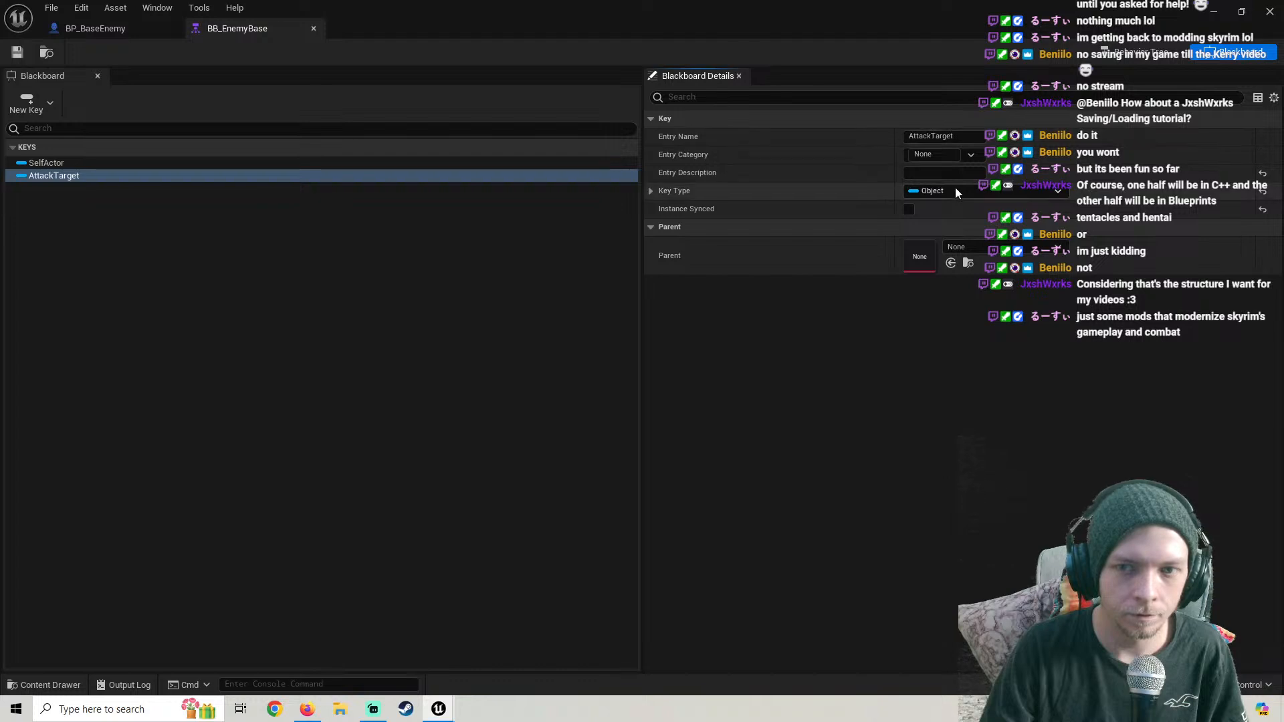
left_click(311, 712)
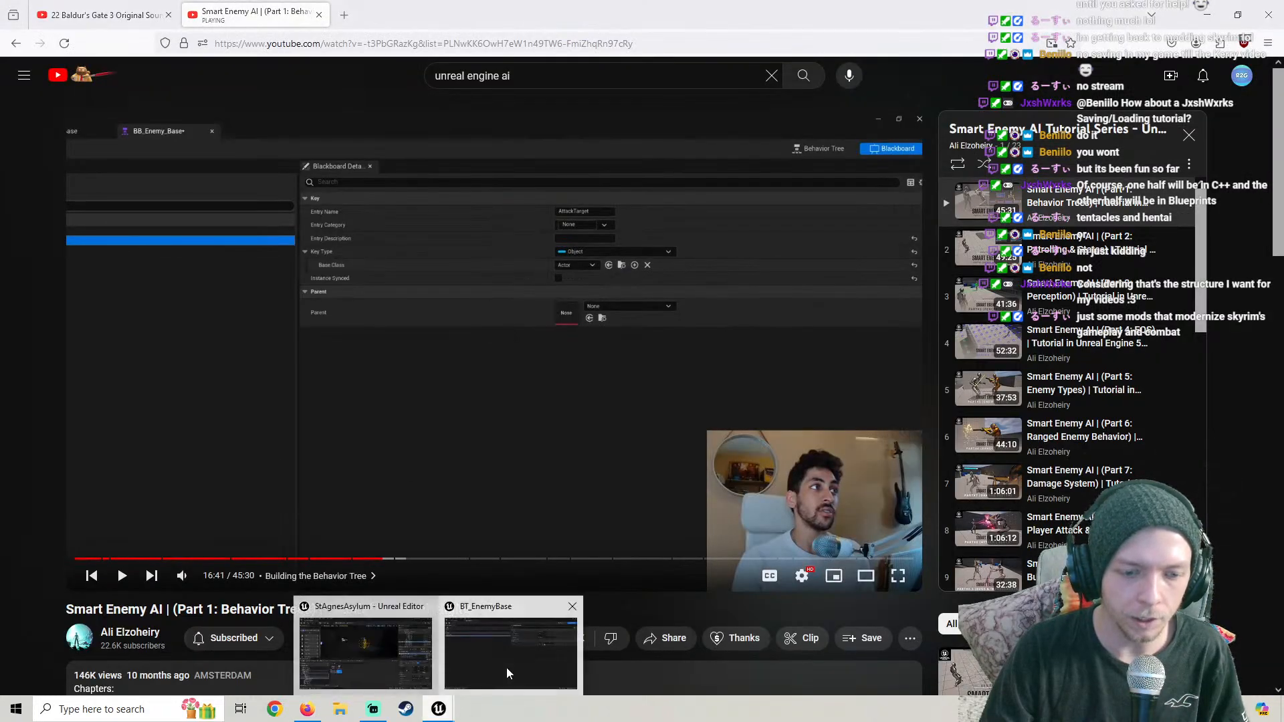
left_click(509, 669)
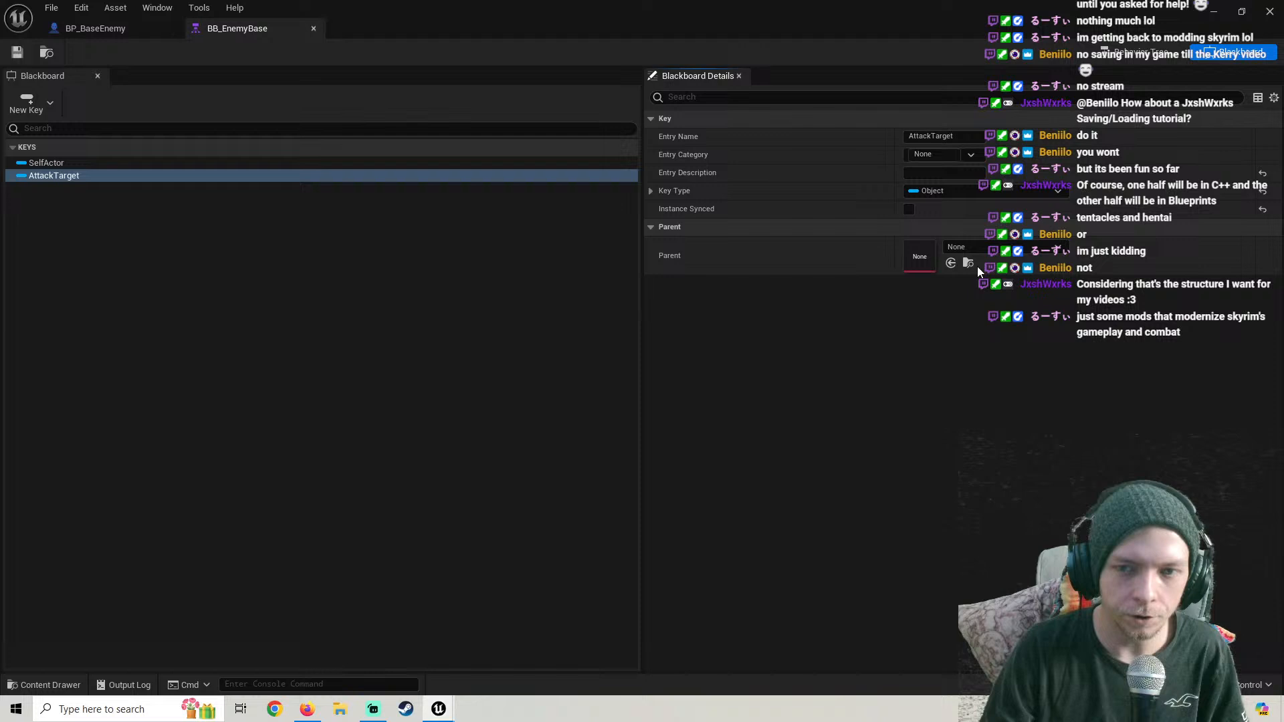
left_click(646, 191)
left_click(939, 207)
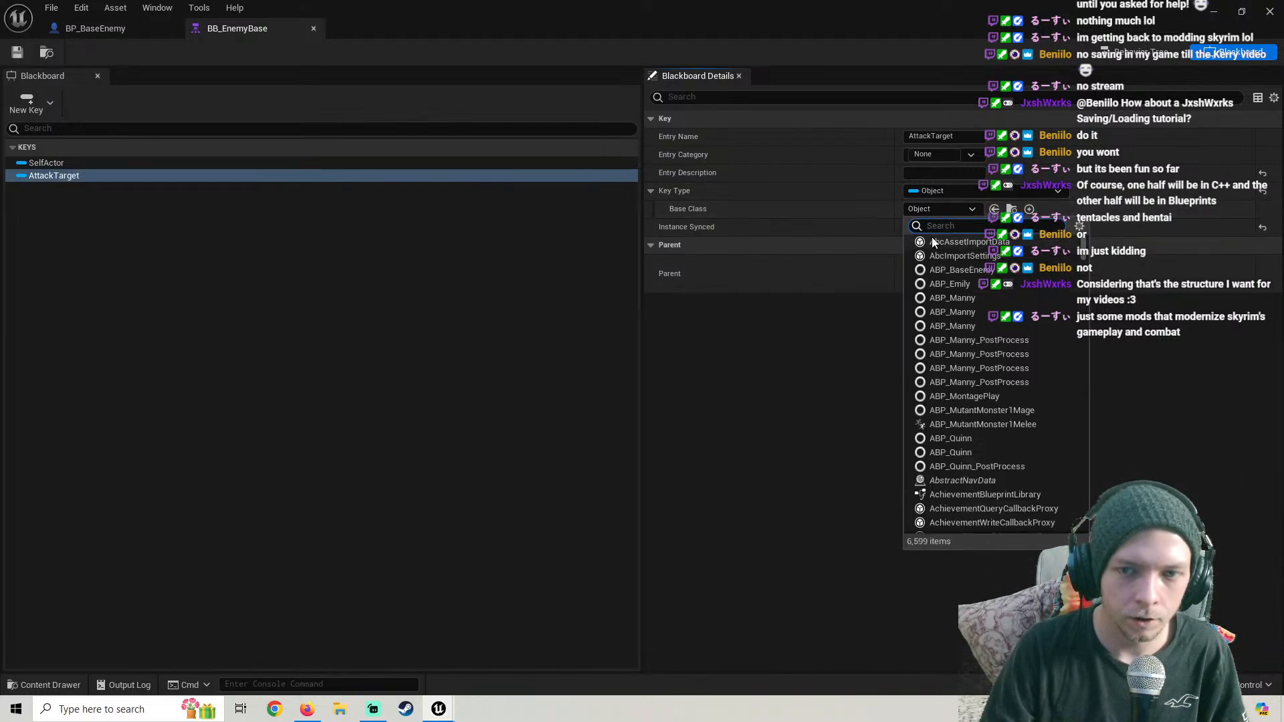
type("act")
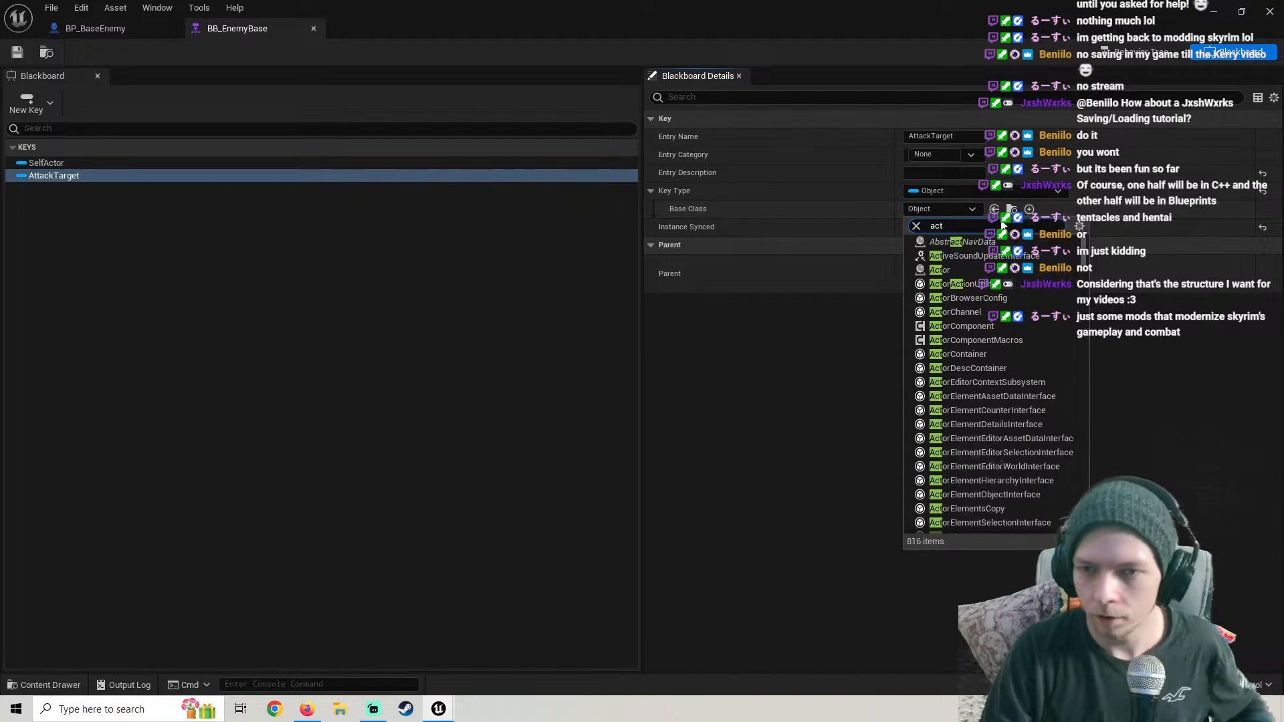
left_click(941, 270)
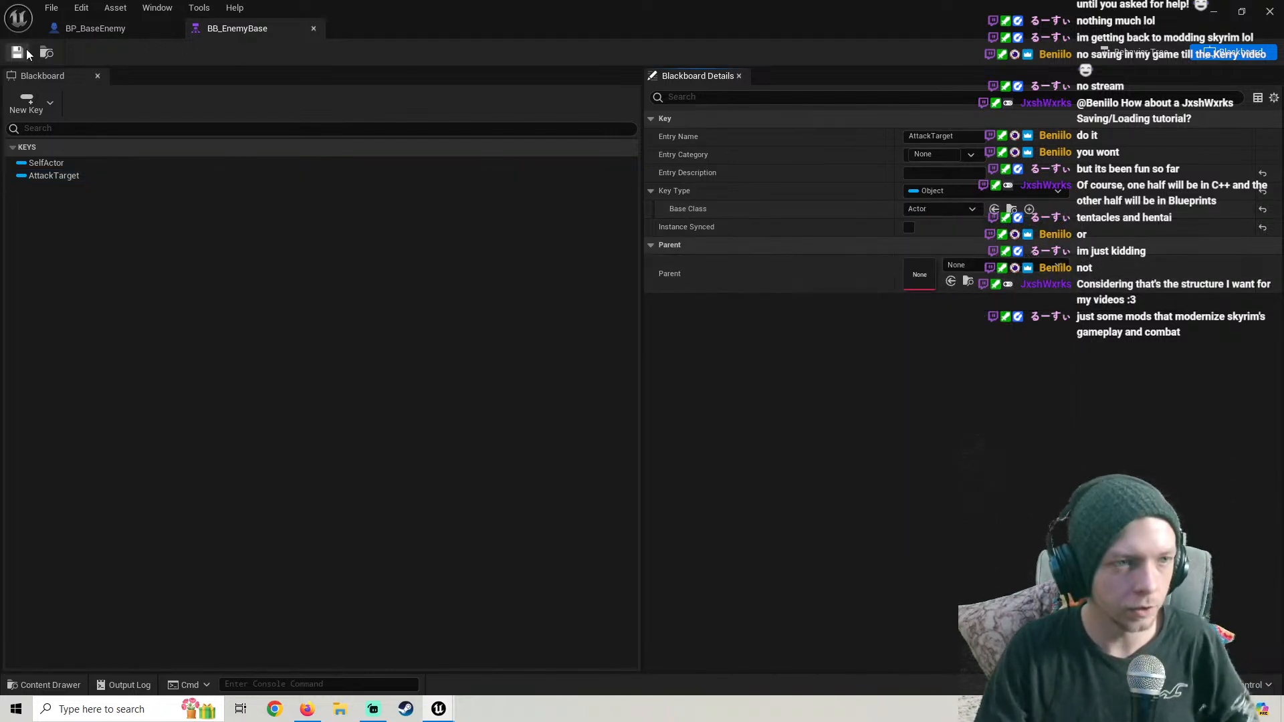
Return to the BP_BaseEnemy Blueprint's Event Graph
left_click(78, 181)
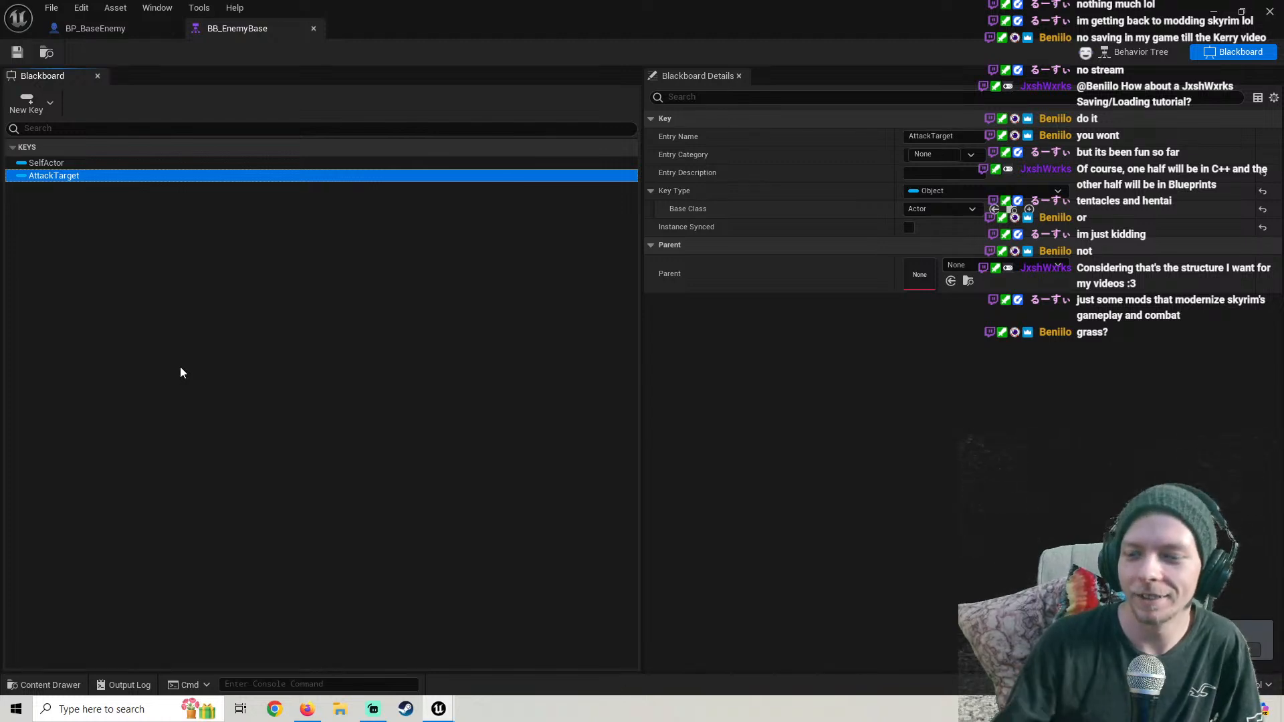
left_click(1230, 648)
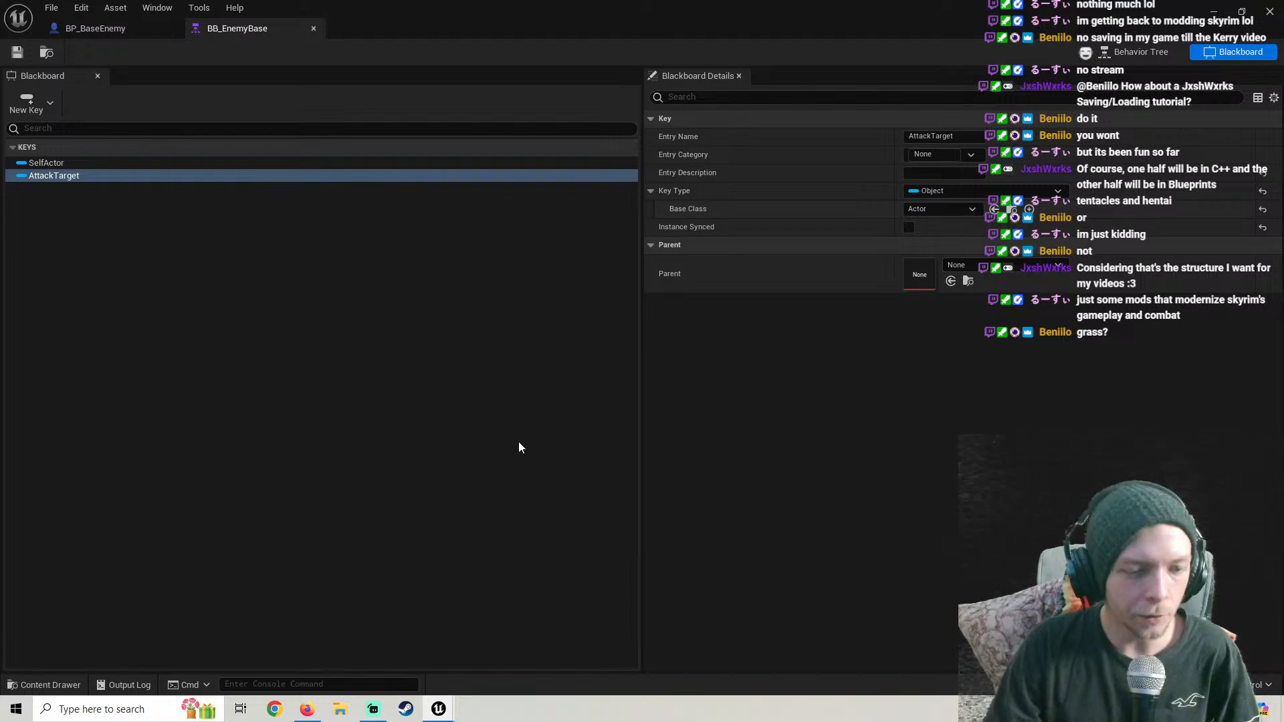
left_click(104, 29)
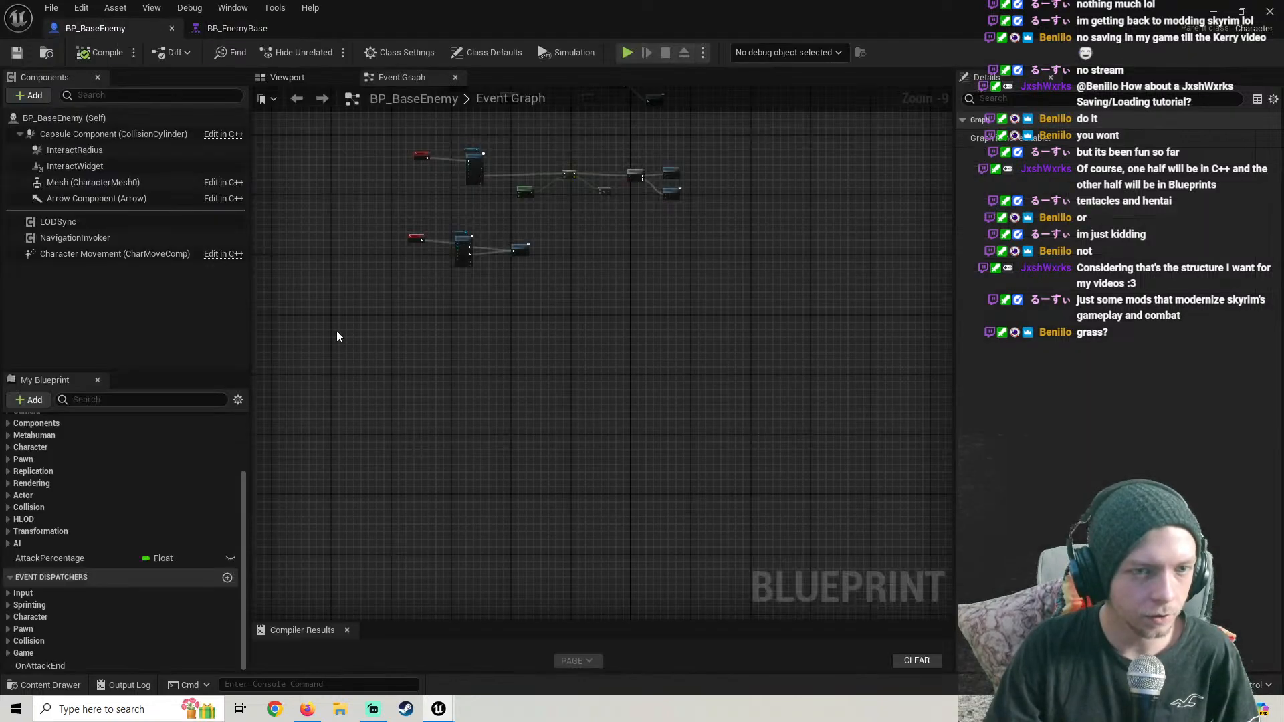
Set the Move To task's Blackboard Key to AttackTarget in the BT_EnemyBase behavior tree
left_click(286, 29)
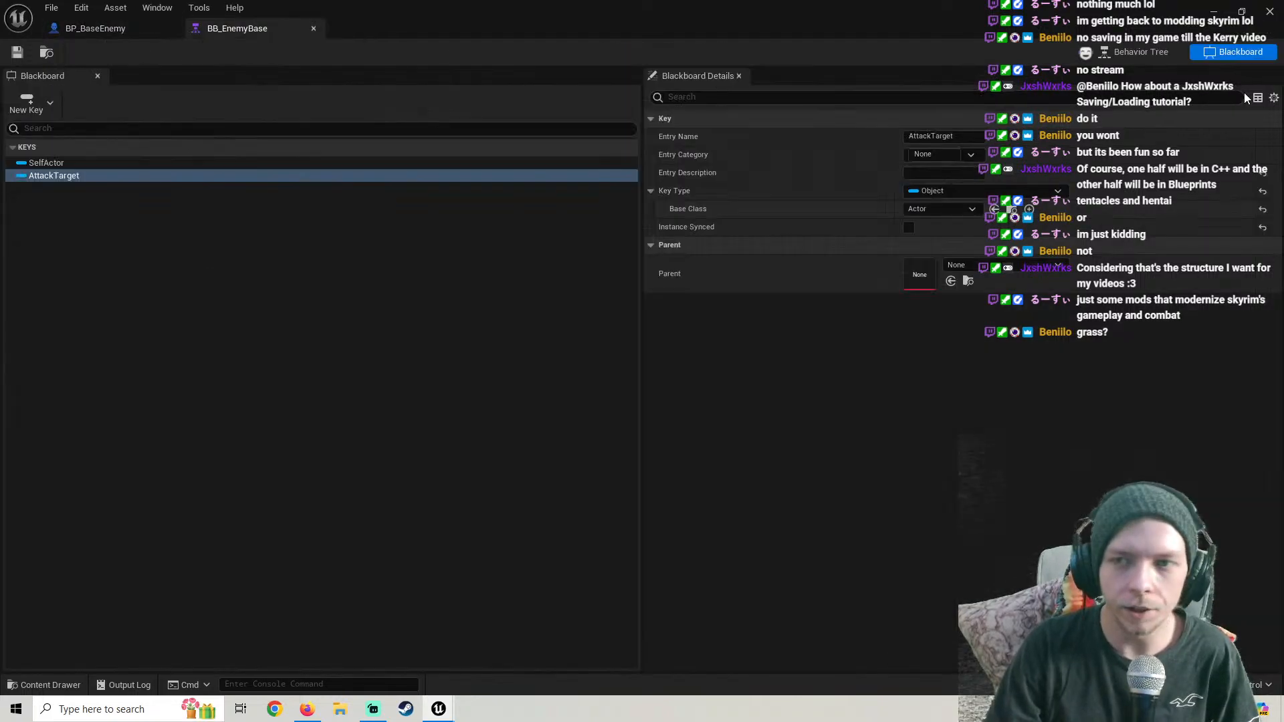
left_click(1134, 53)
left_click(378, 356)
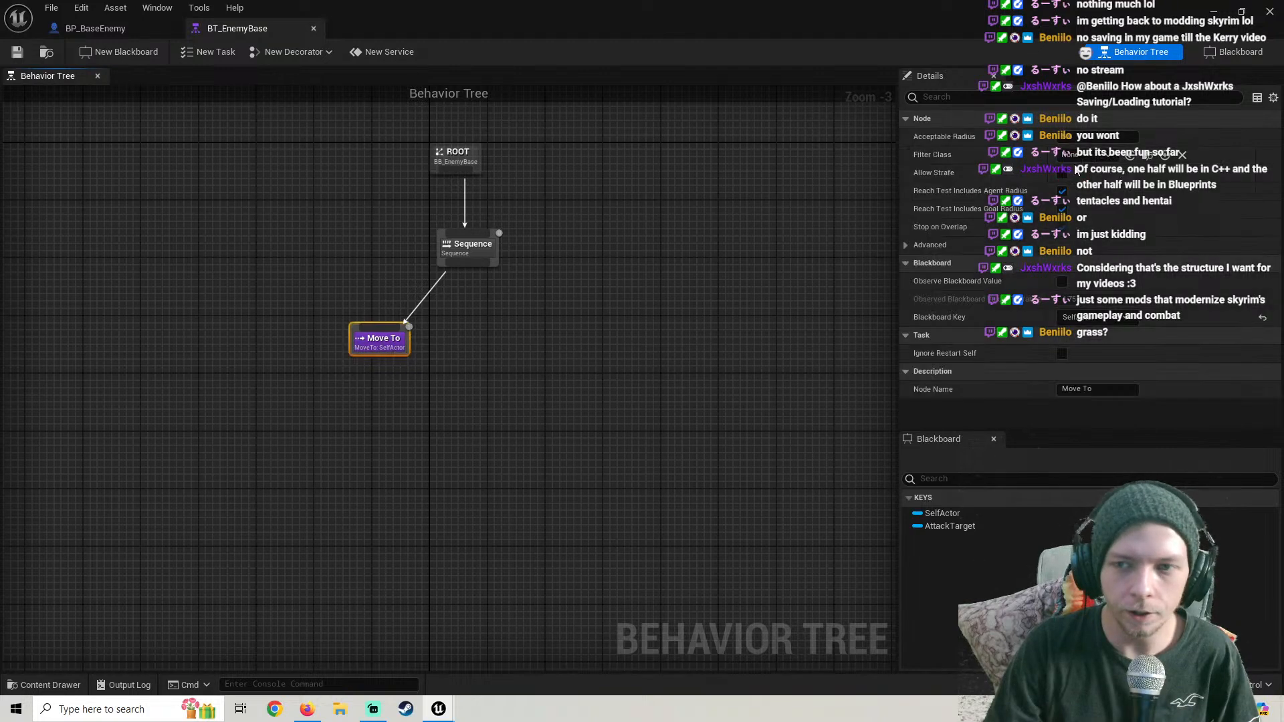
left_click(1097, 317)
left_click(1092, 352)
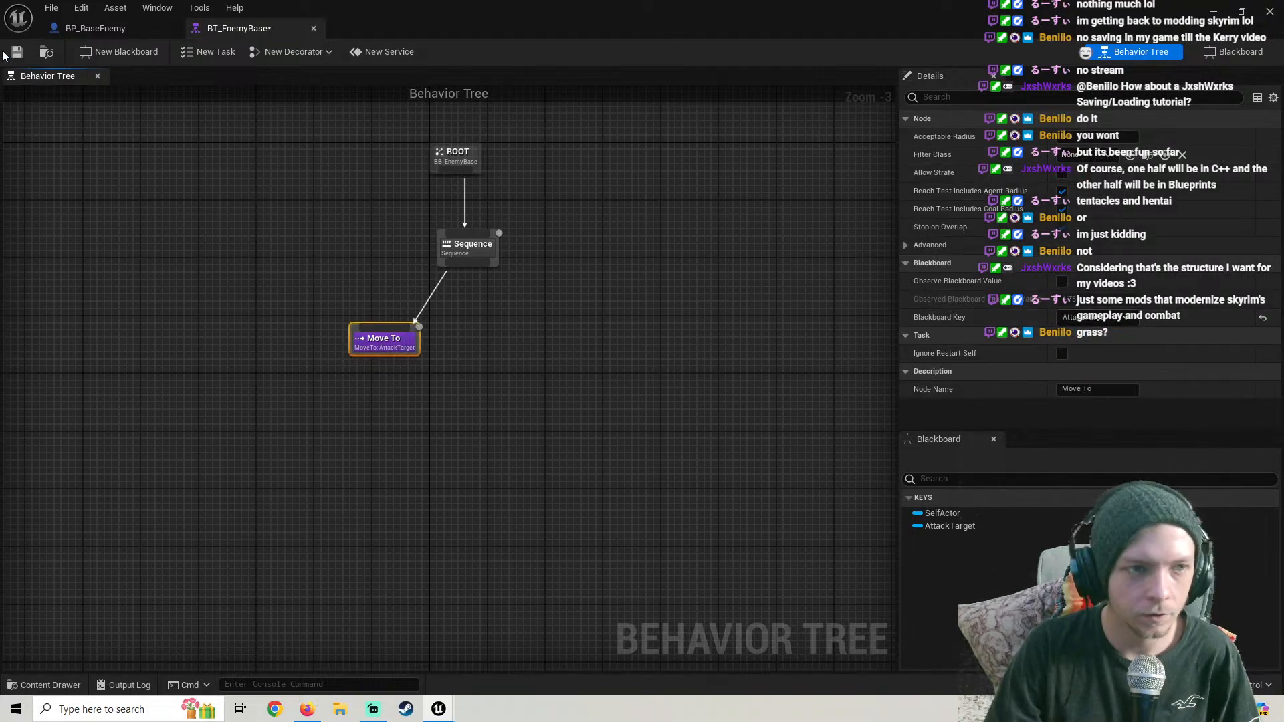
Check the tutorial's Move To settings and enter the Acceptable Radius for the Move To task accordingly
left_click(307, 709)
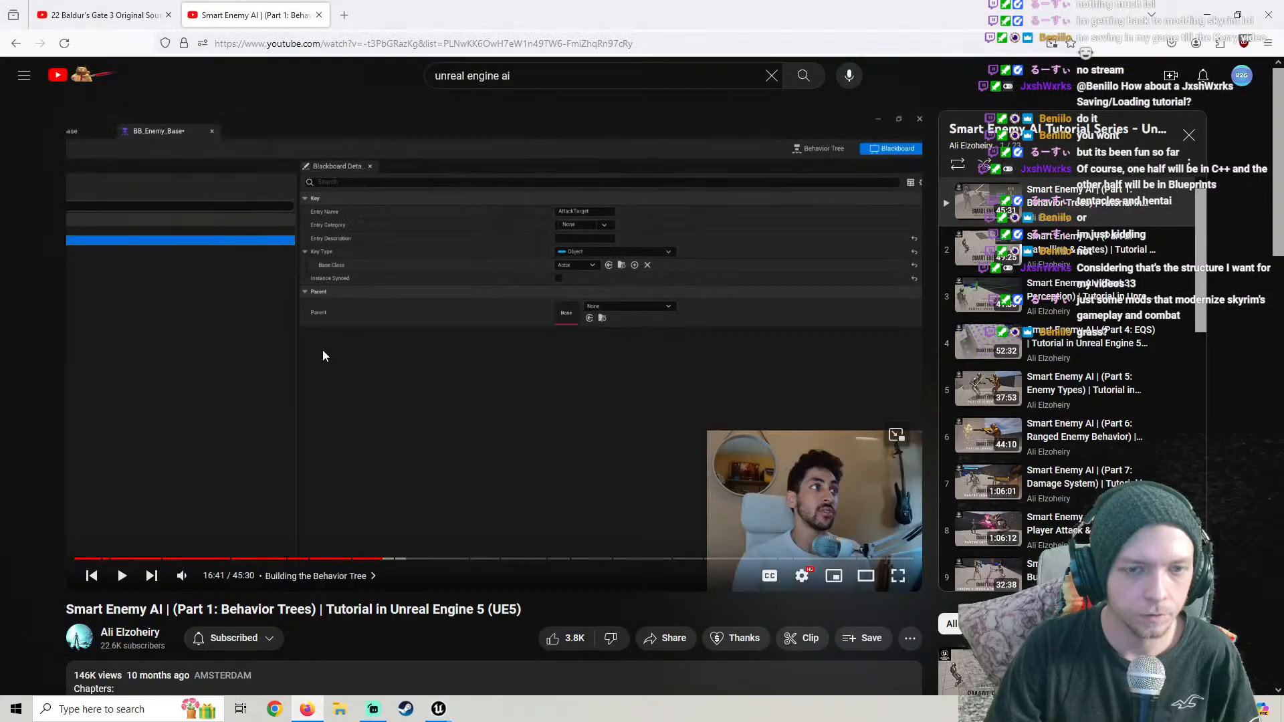
left_click(323, 350)
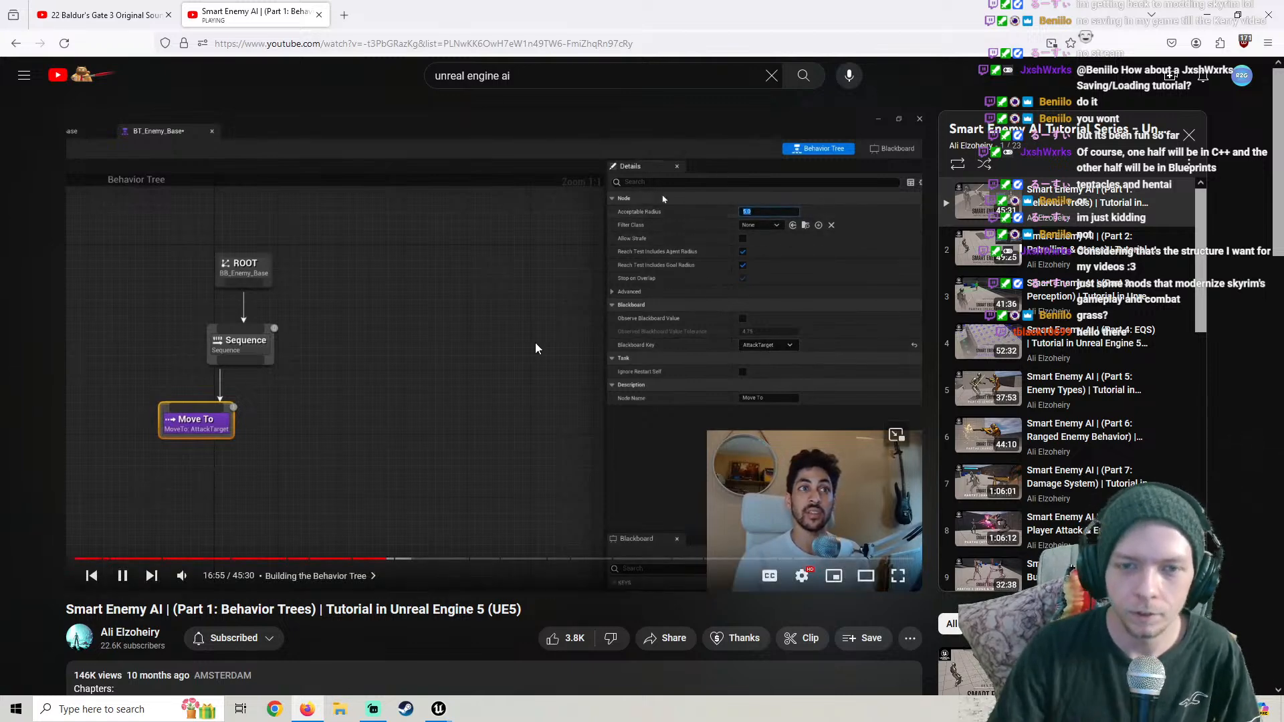
left_click(439, 711)
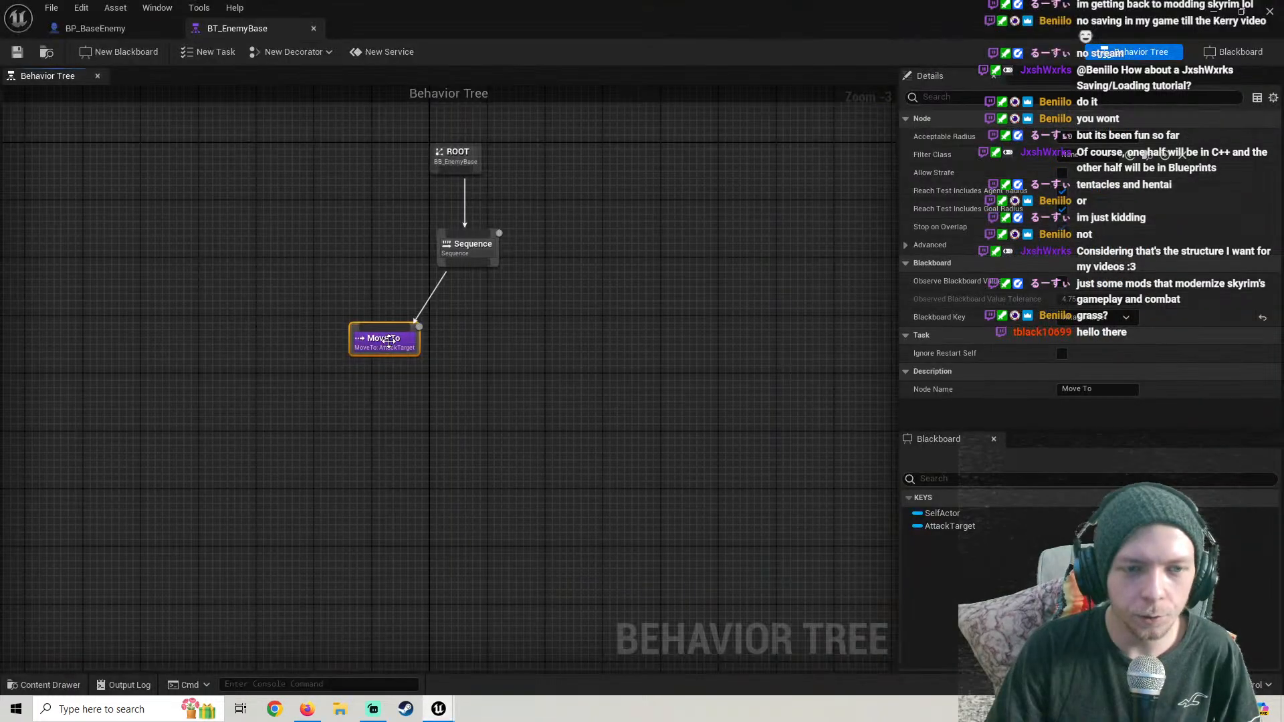
left_click(1110, 137)
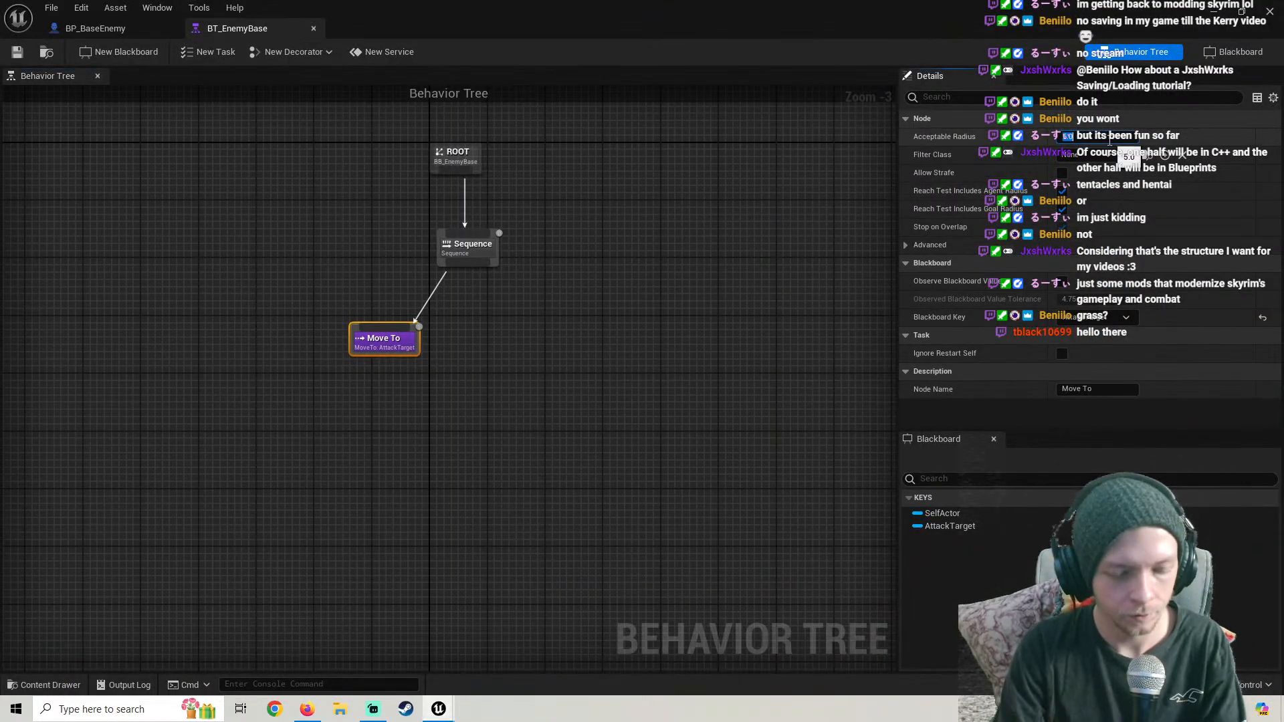
key("Return")
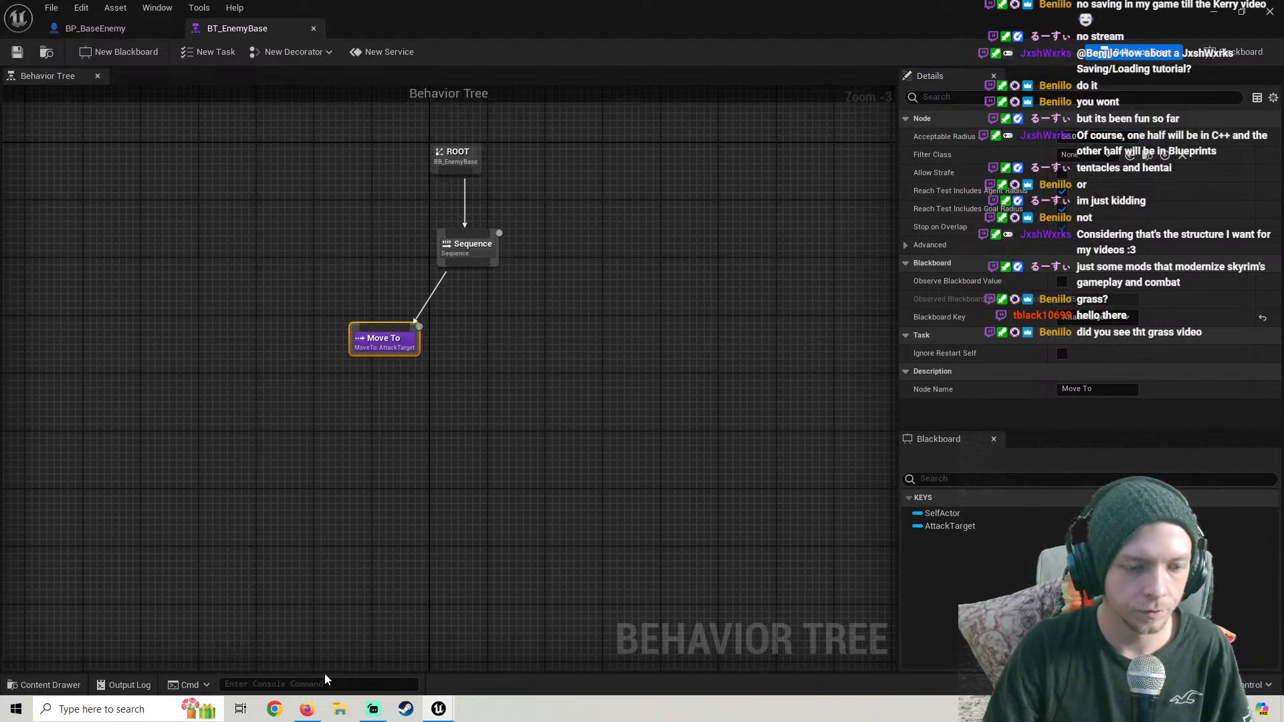
Watch the tutorial's next part and open the AIC_EnemyBase controller from the Enemies/AI content folder
left_click(307, 709)
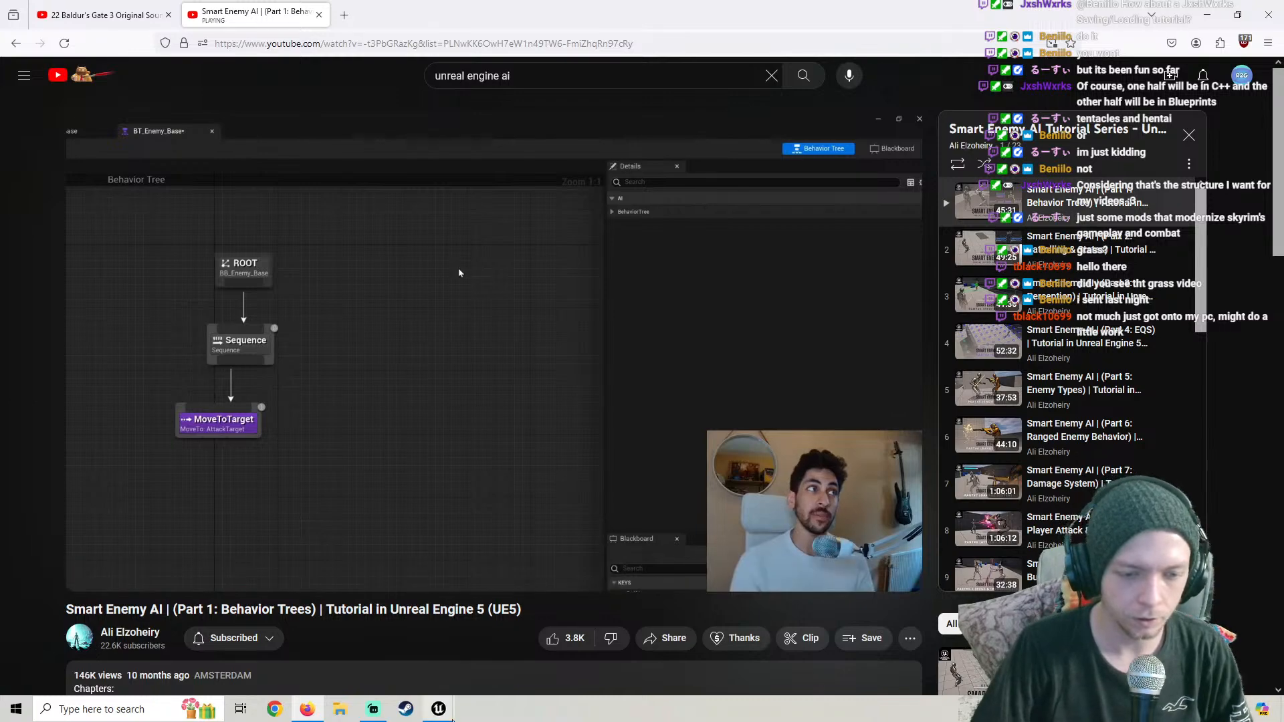
mouse_move(438, 709)
left_click(365, 643)
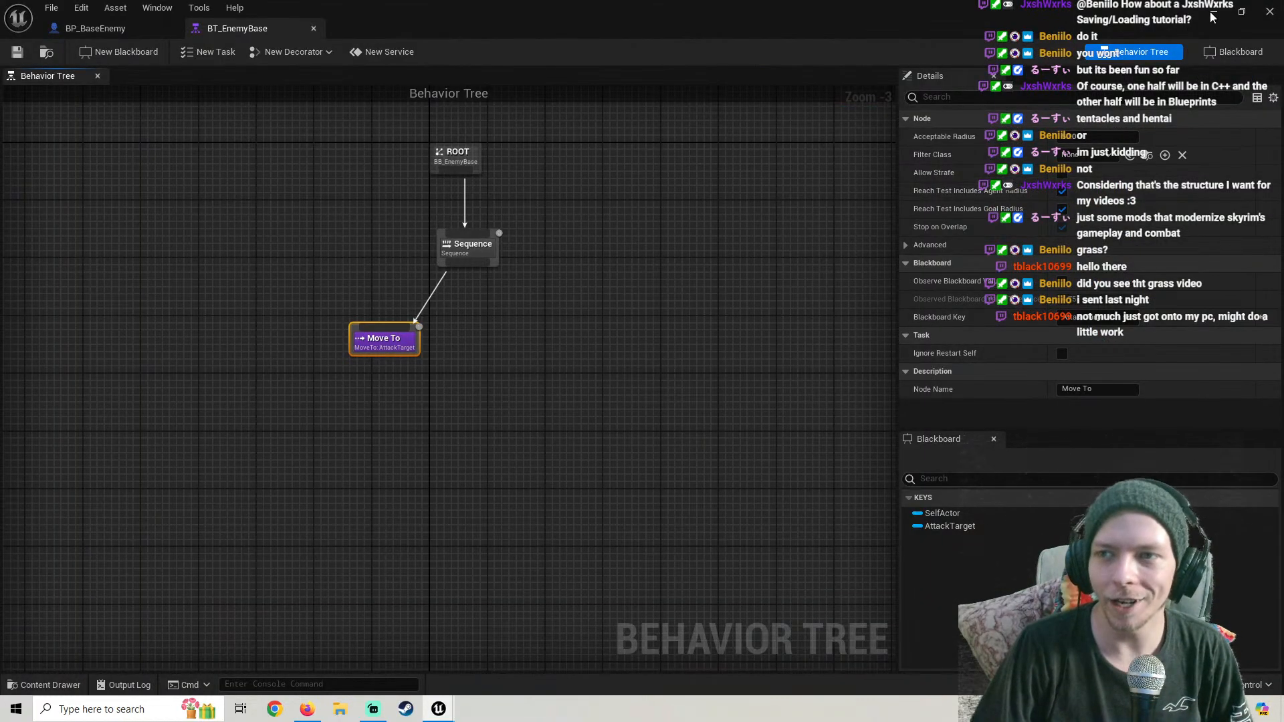
left_click(1213, 17)
left_click(104, 580)
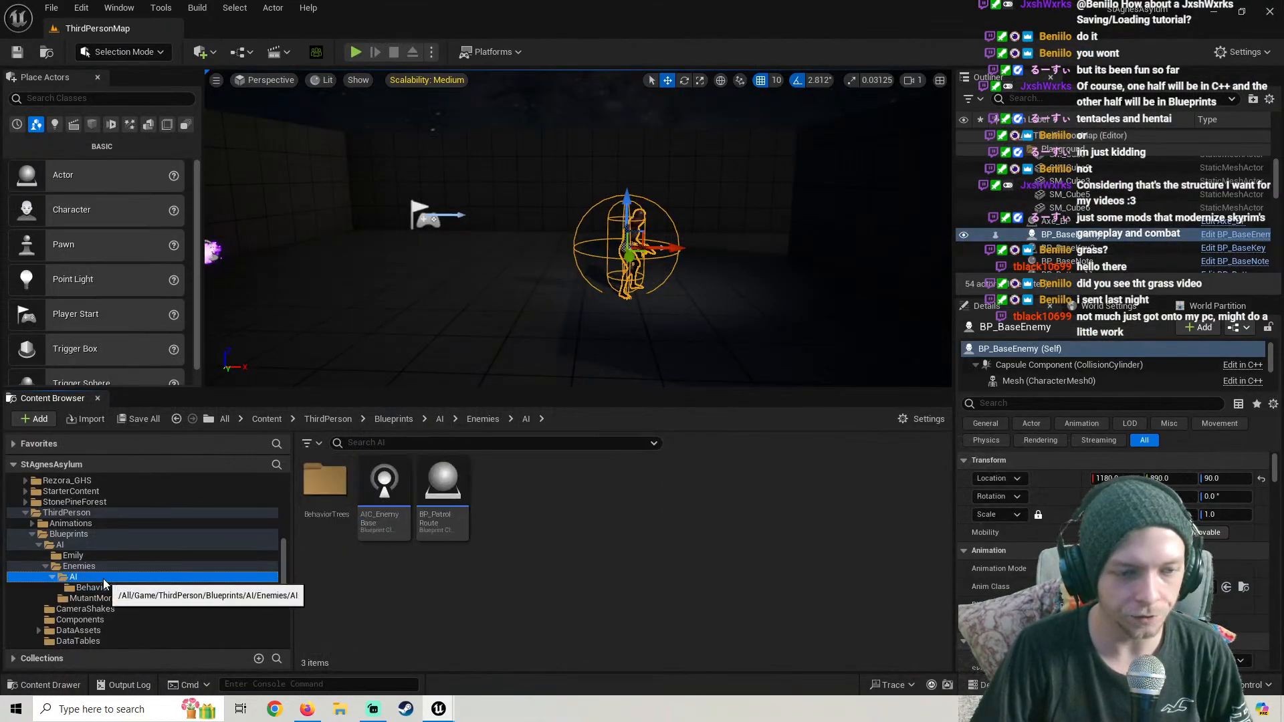
double_click(368, 528)
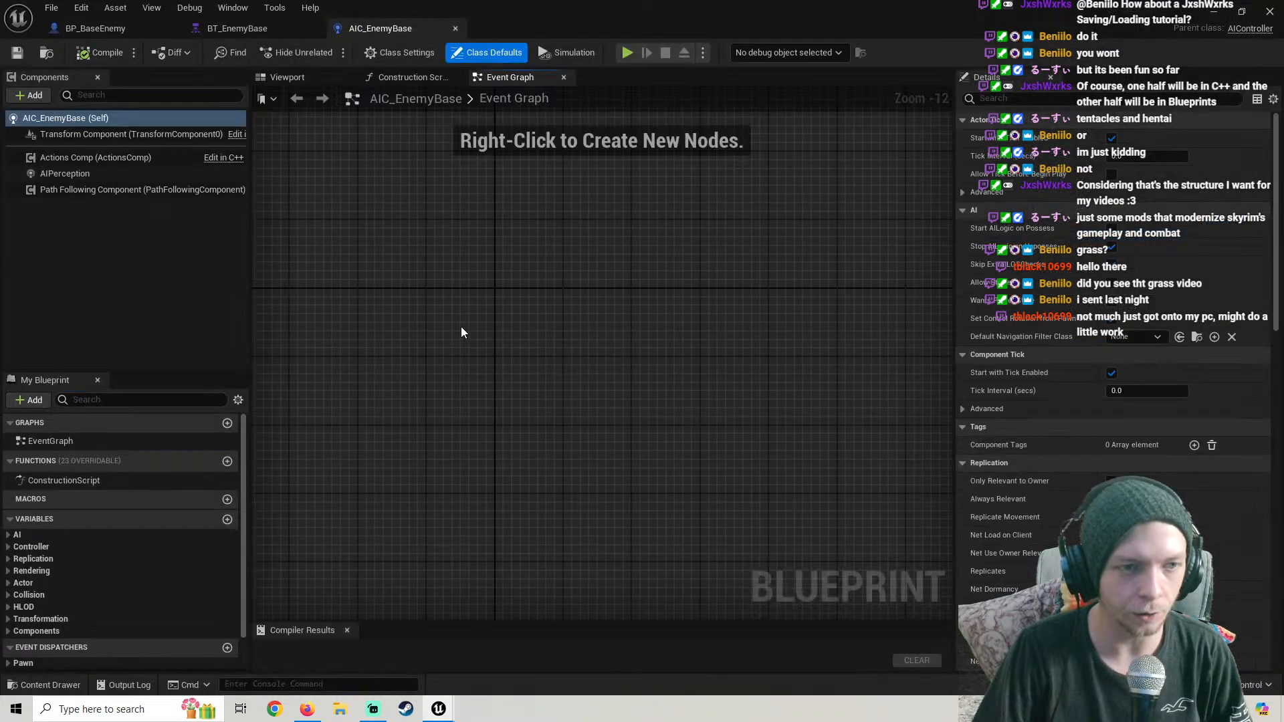
Add an Event BeginPlay node to AIC_EnemyBase's Event Graph and save the Blueprint
right_click(477, 305)
type("beg")
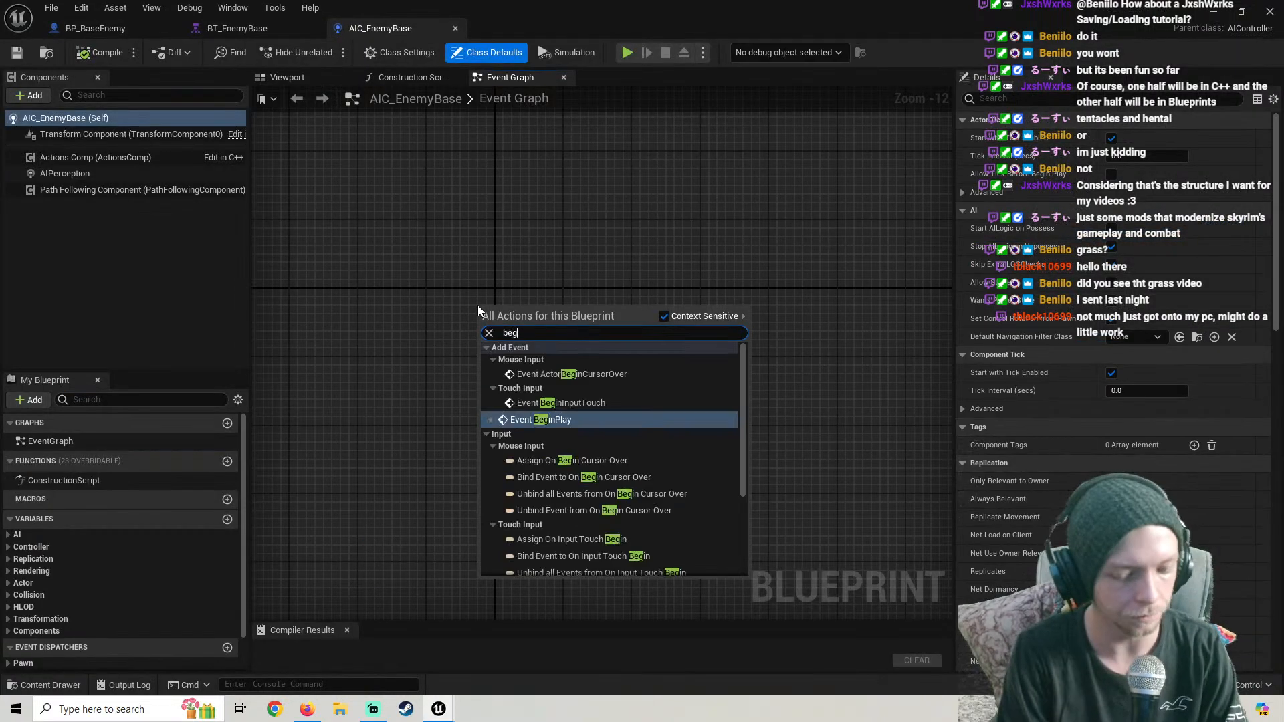
type("in\\")
key("BackSpace")
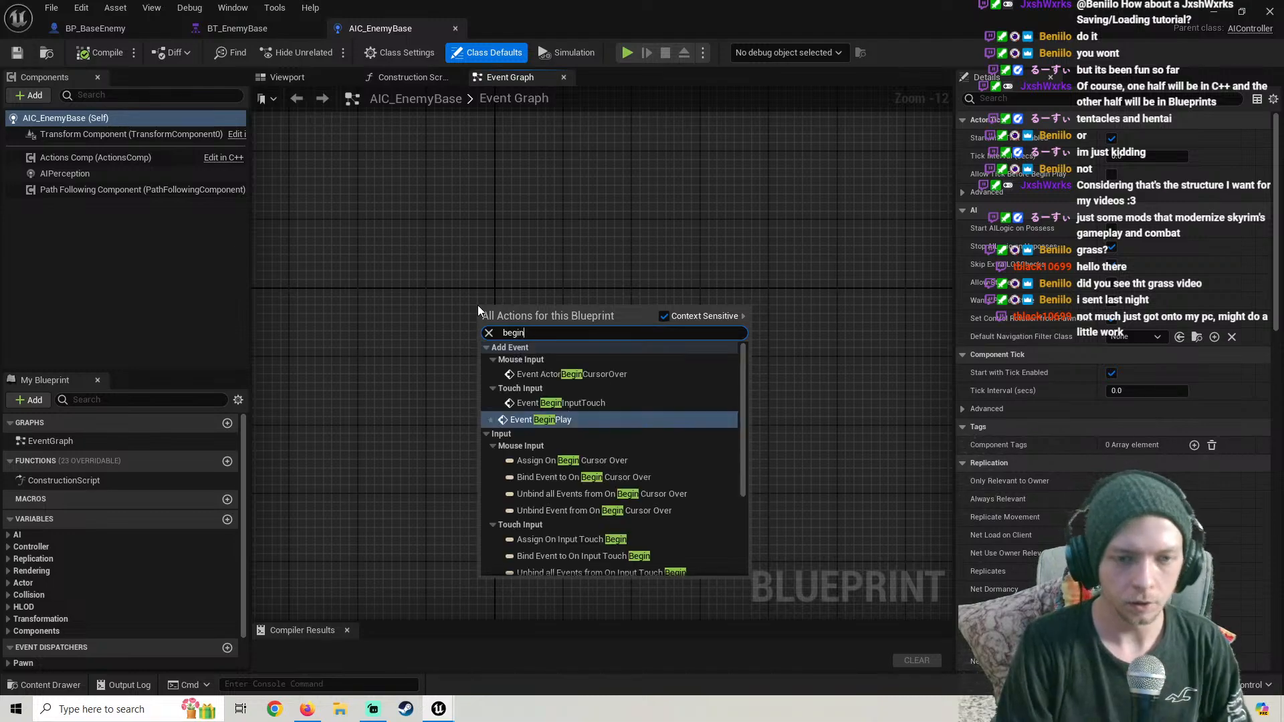
key("Return")
scroll(468, 321, "up", 5)
scroll(490, 284, "up", 3)
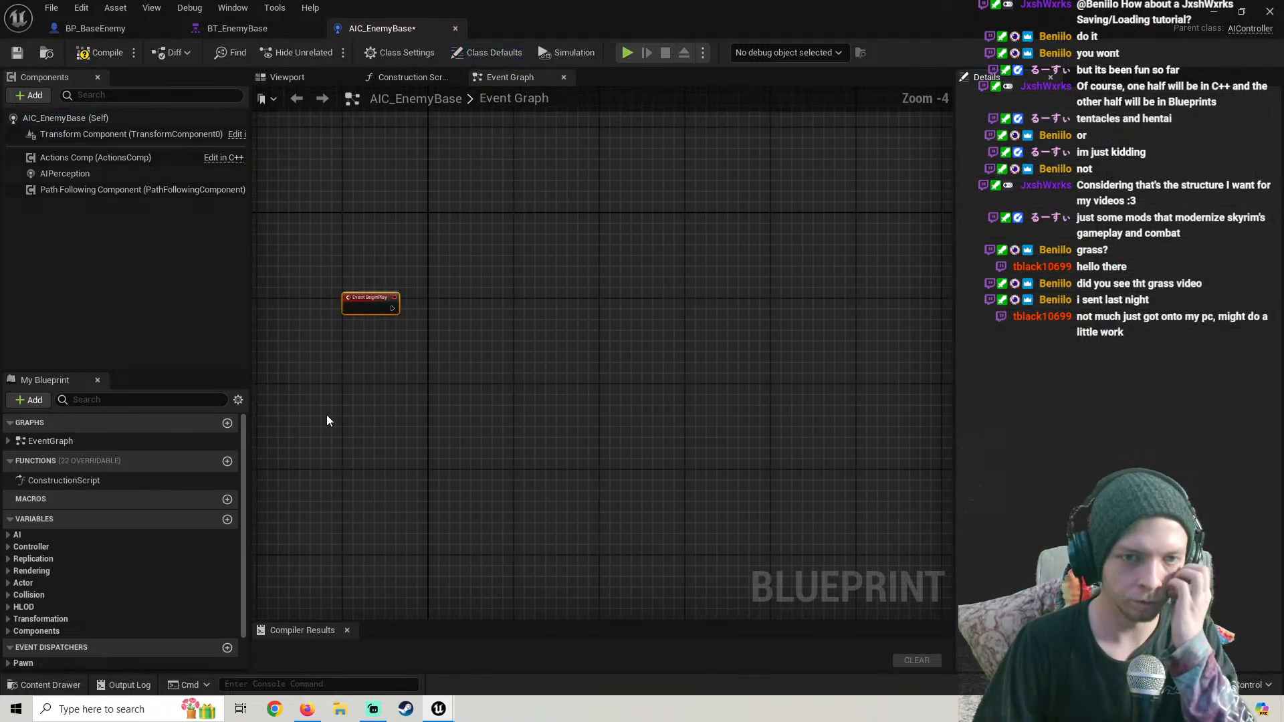
left_click(18, 53)
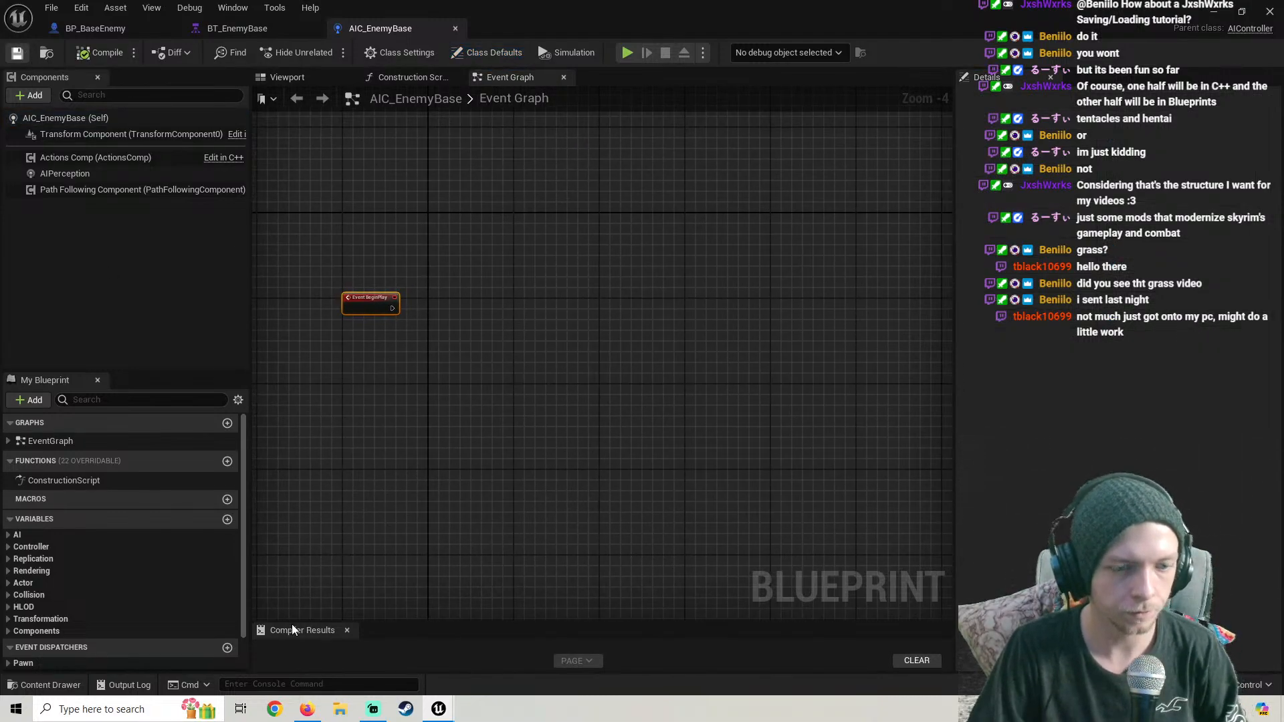
Consult the tutorial and check the controller settings in BP_BaseEnemy's class defaults, including the AI Controller Class
left_click(307, 709)
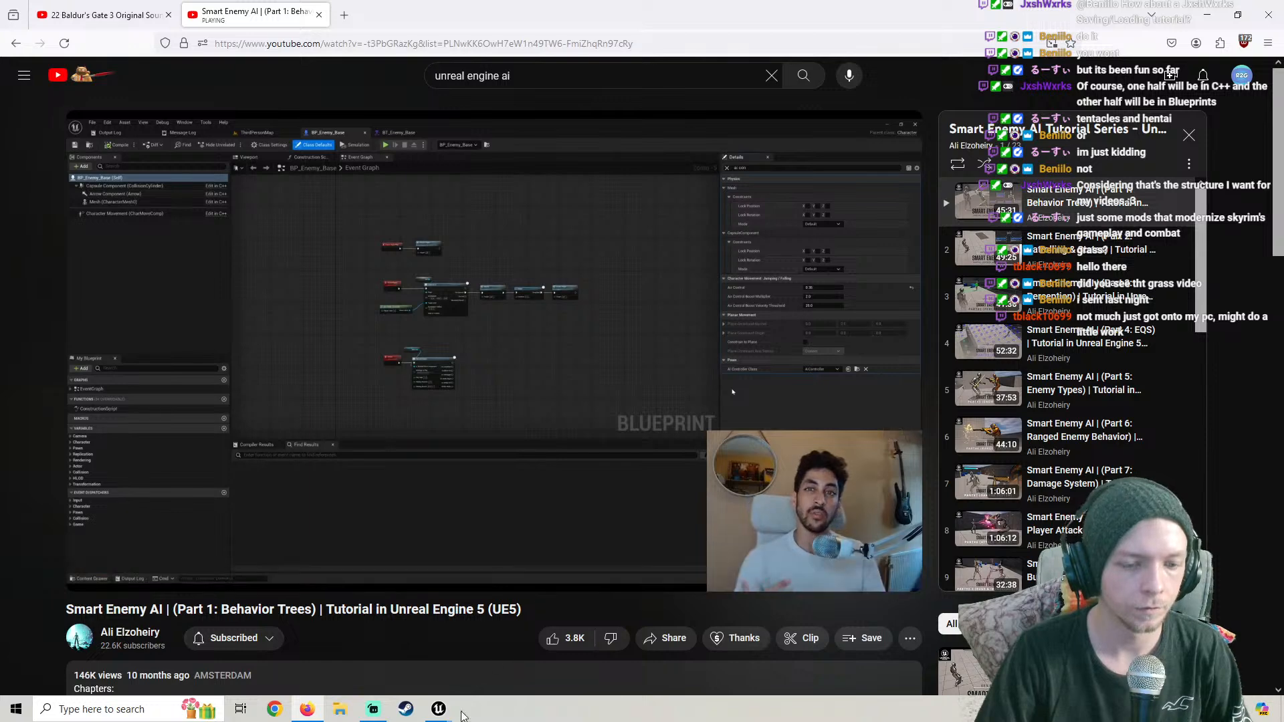
left_click(439, 709)
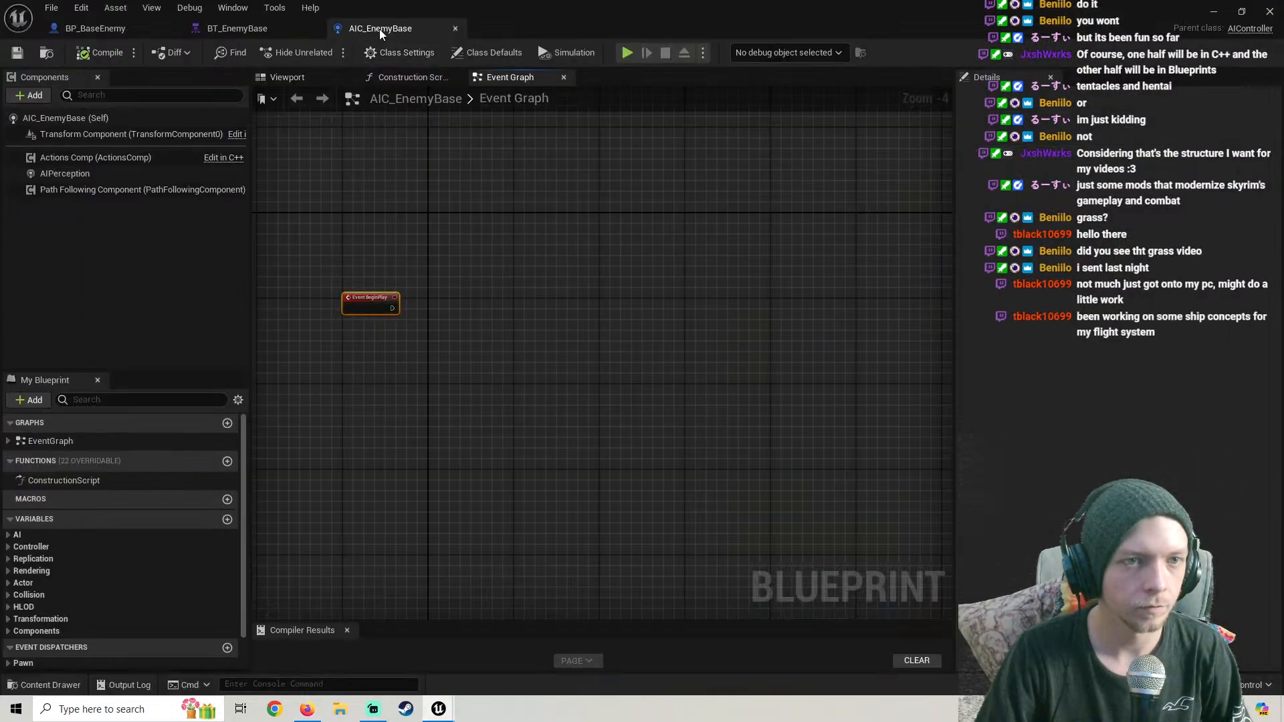
left_click(100, 29)
left_click(63, 120)
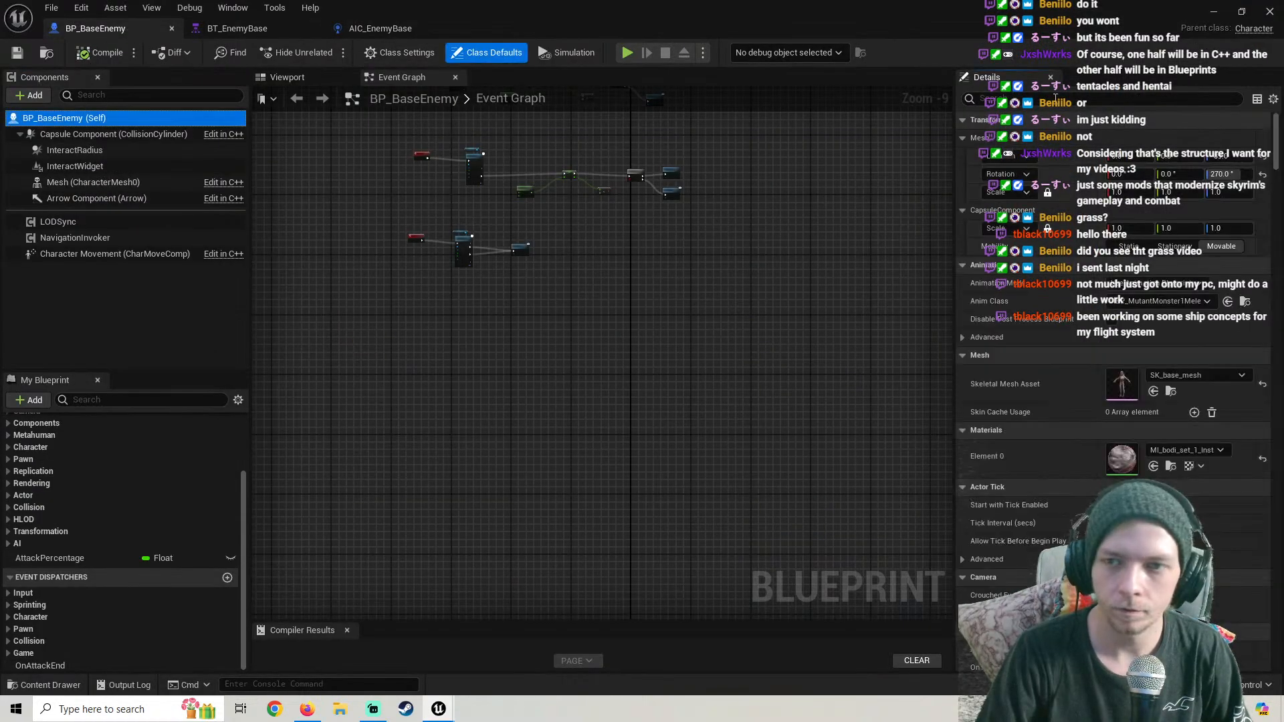
left_click(1054, 98)
type("con")
scroll(1026, 392, "down", 10)
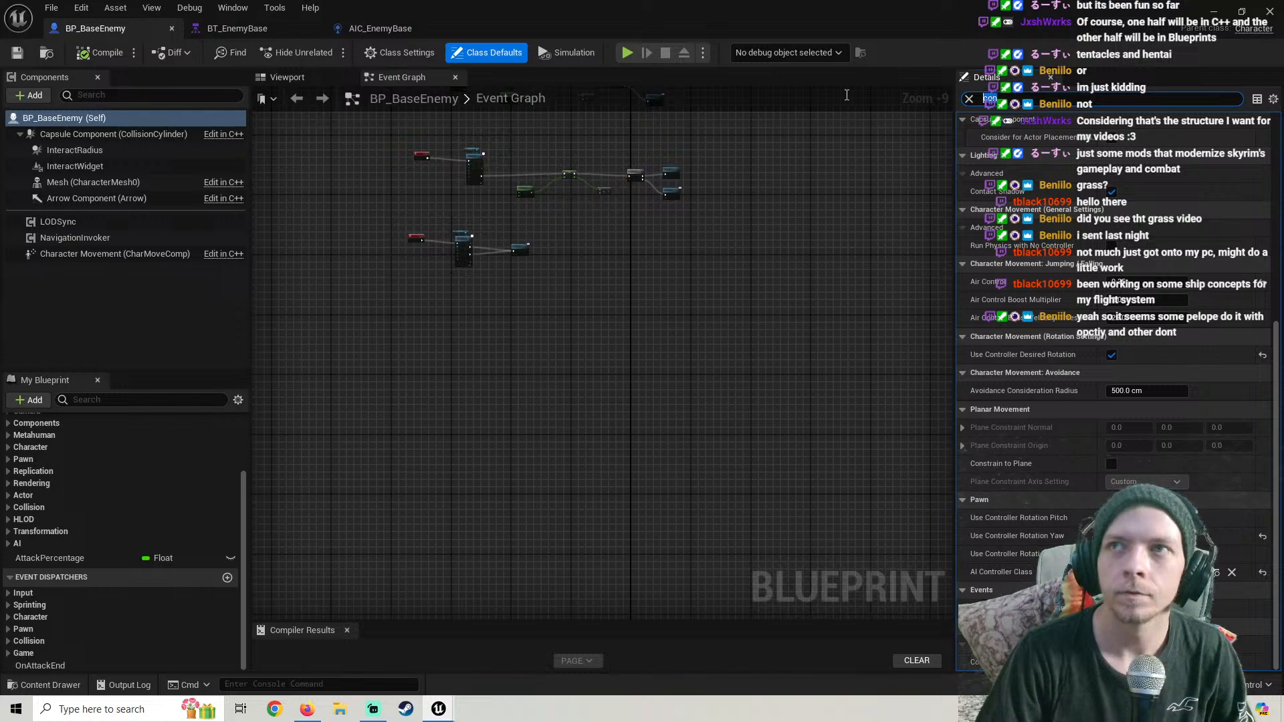
key("BackSpace")
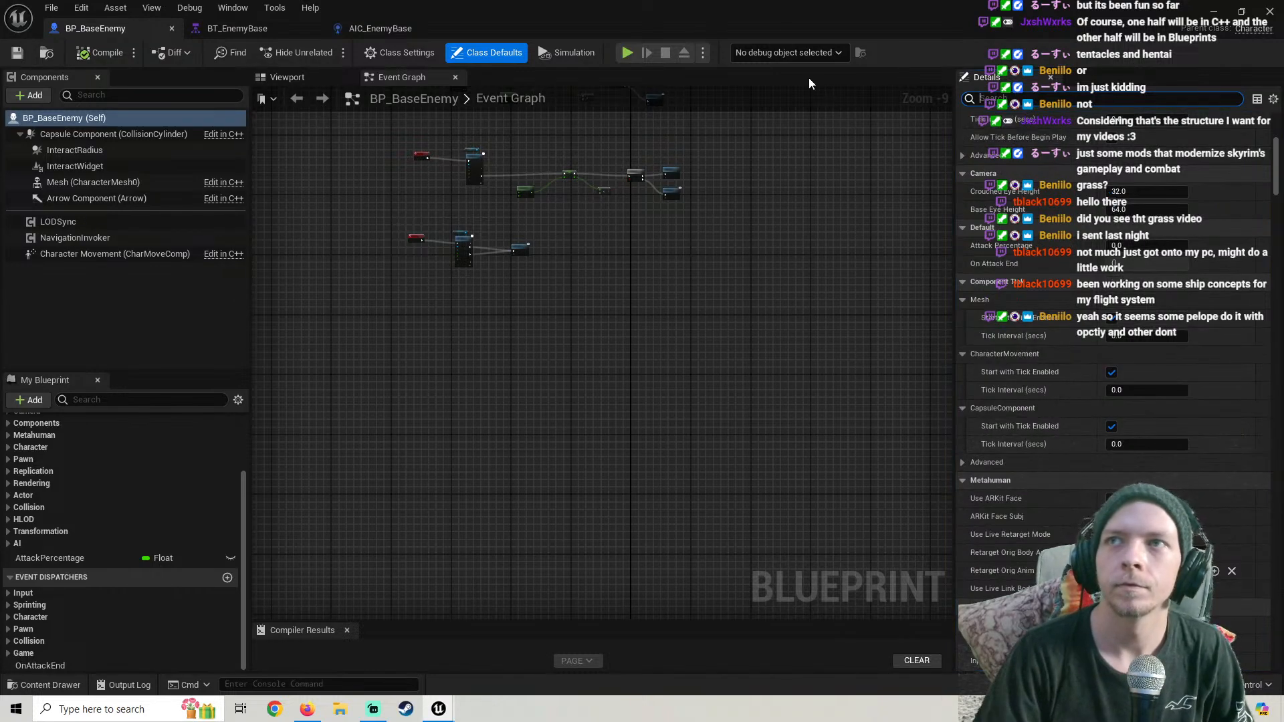
scroll(619, 246, "down", 1)
right_click_drag(619, 252, 651, 318)
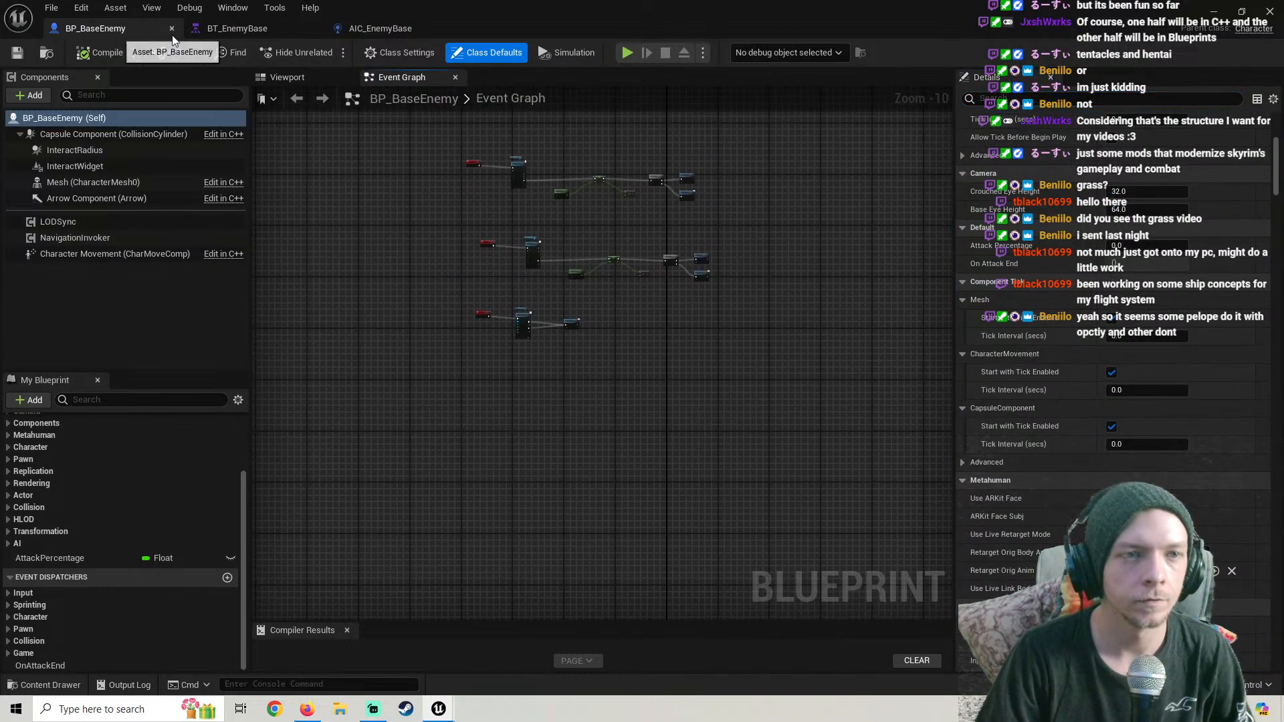
Following the tutorial, replace Event BeginPlay with an Event On Possess node in AIC_EnemyBase and compile the Blueprint
left_click(360, 27)
left_click(307, 709)
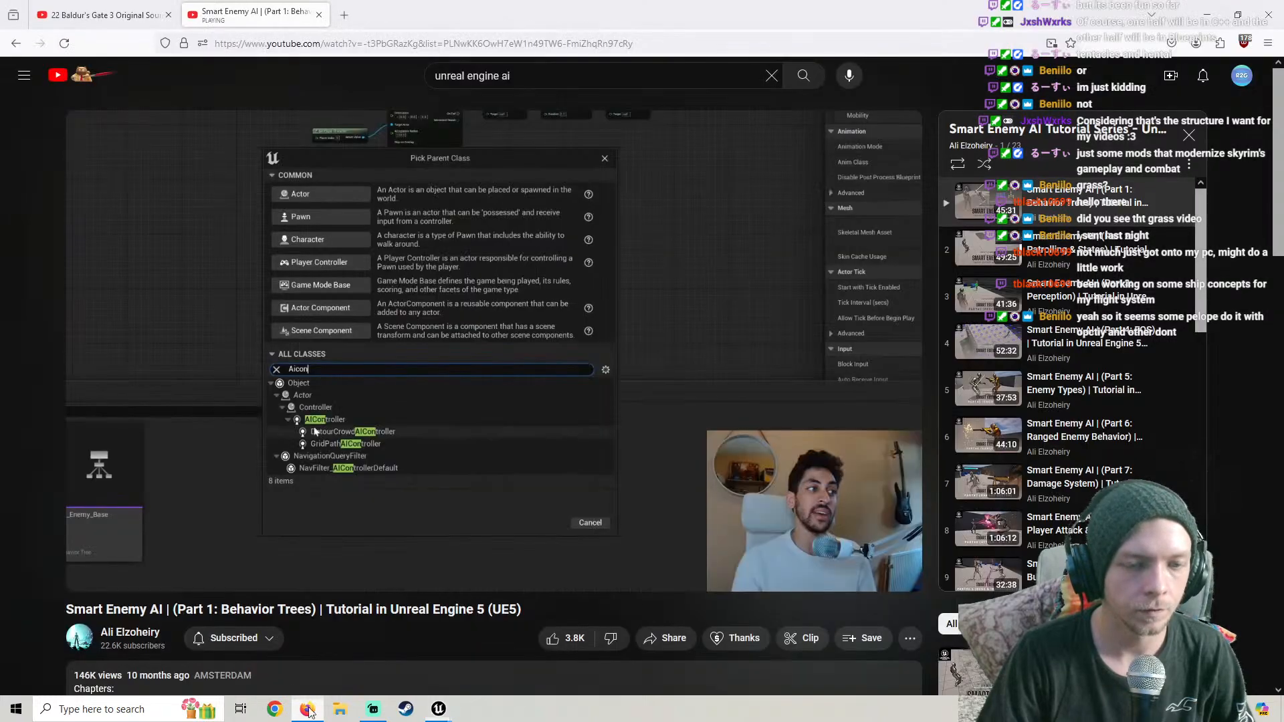
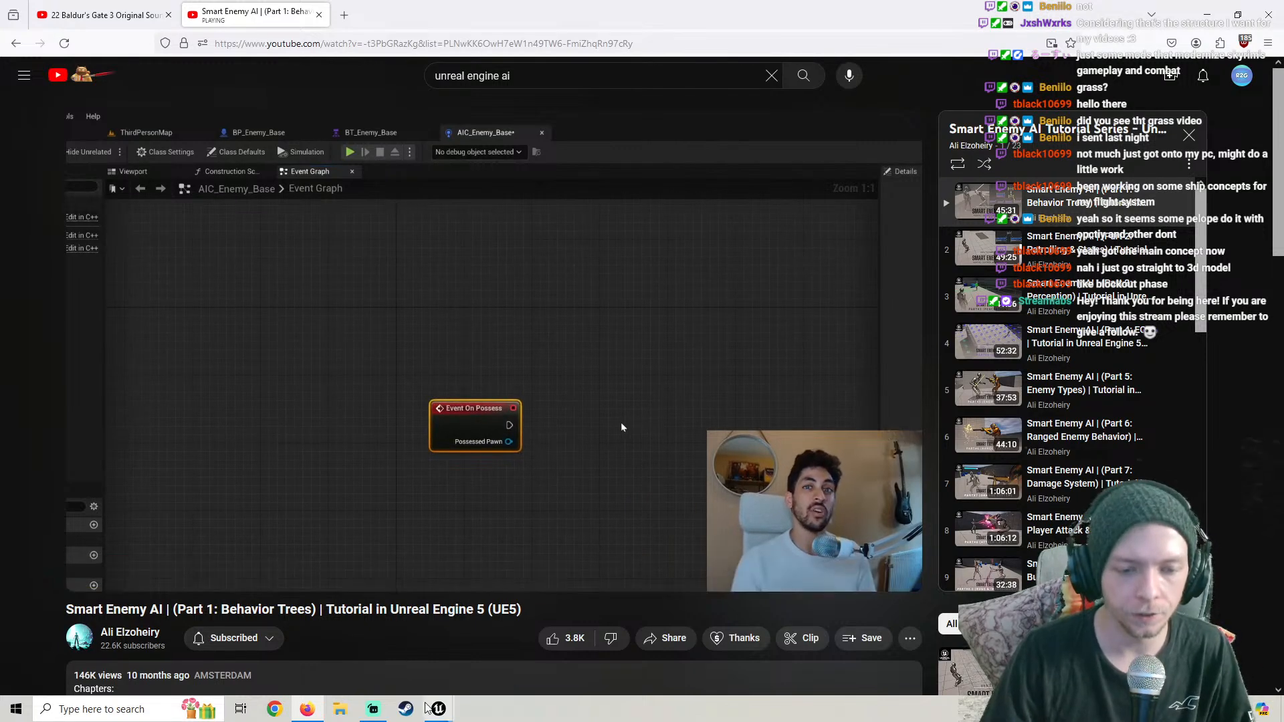
key("alt+Tab")
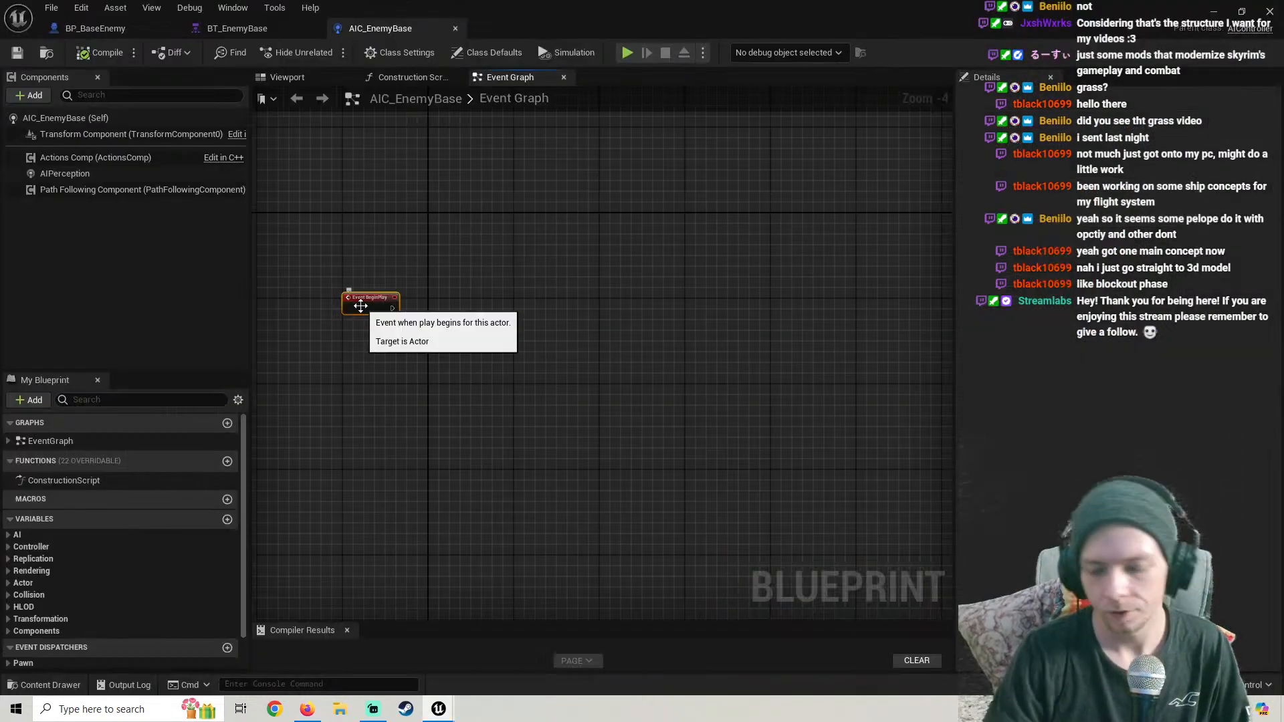
key("Delete")
right_click(435, 343)
type("on posses")
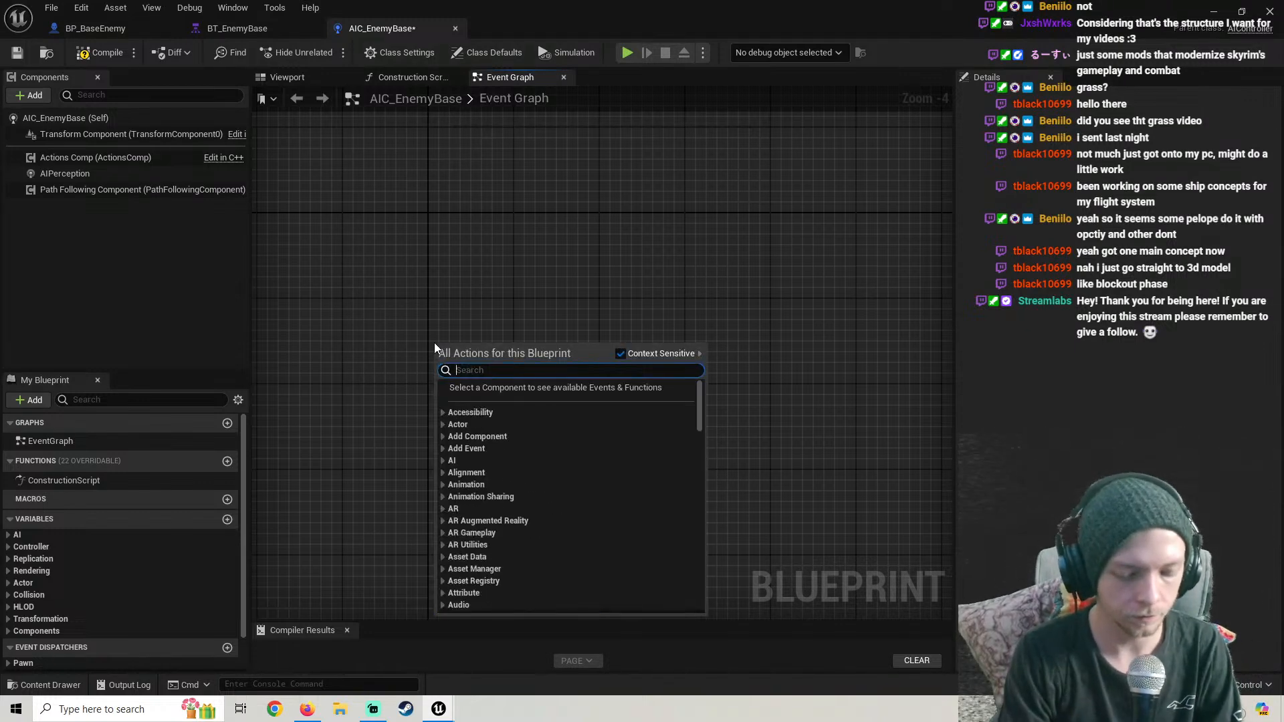
key("Return")
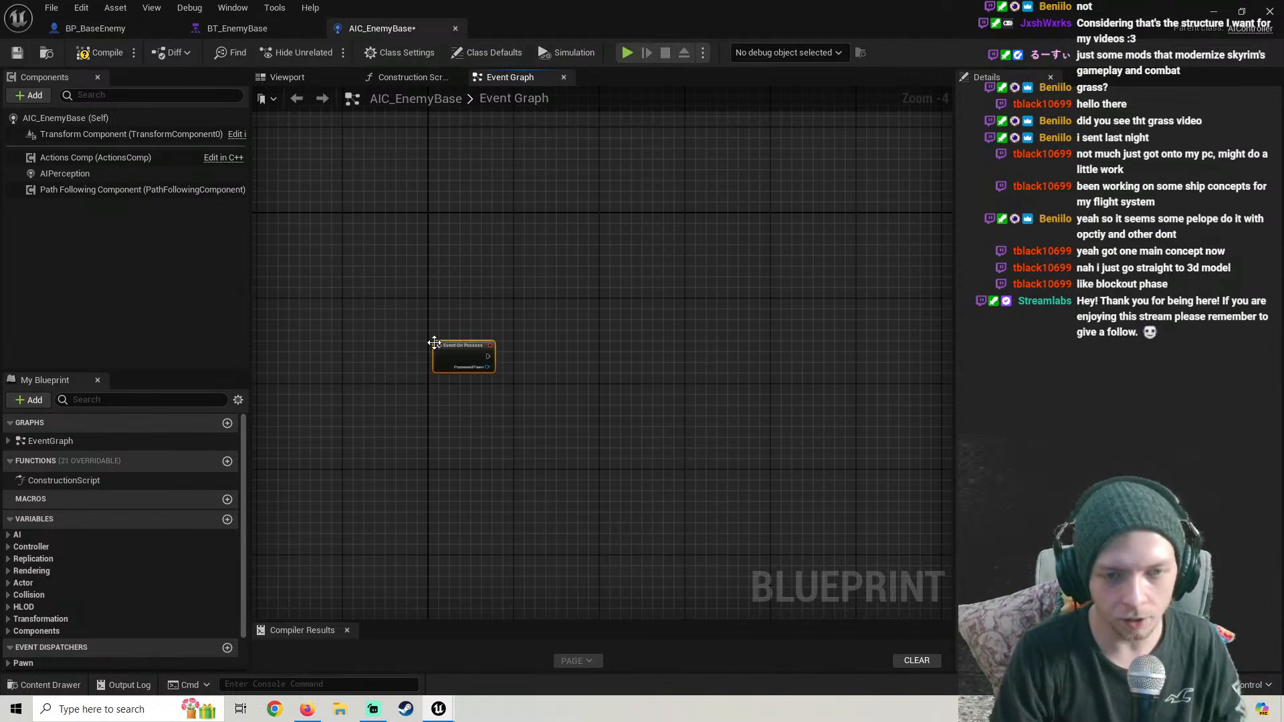
scroll(466, 388, "up", 1)
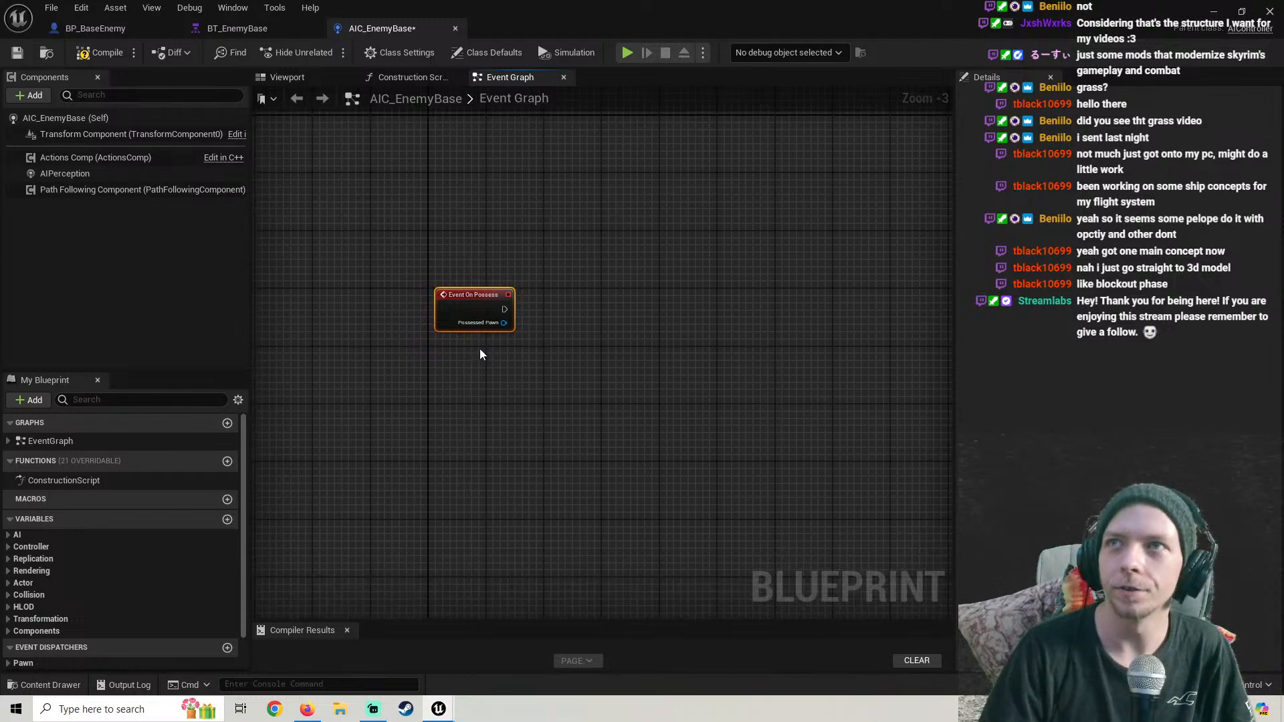
left_click(99, 54)
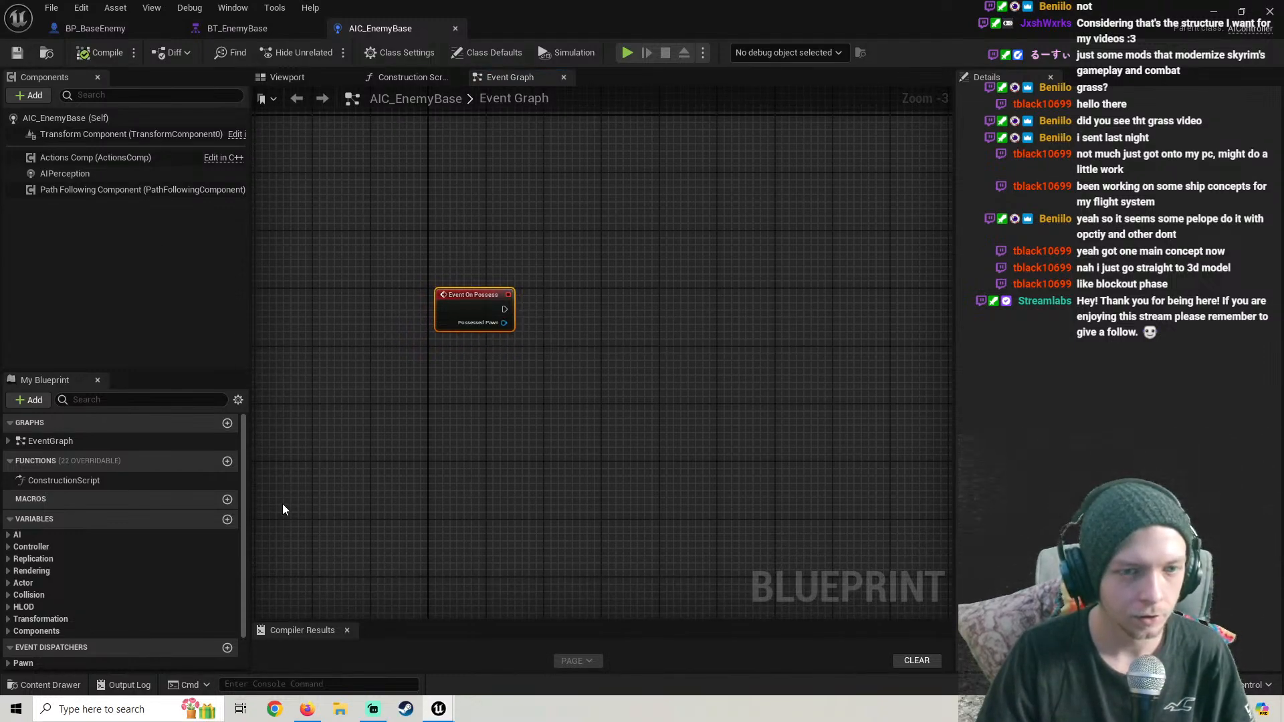
Following the tutorial, add a Run Behavior Tree node connected to Event On Possess's execution output
left_click(304, 708)
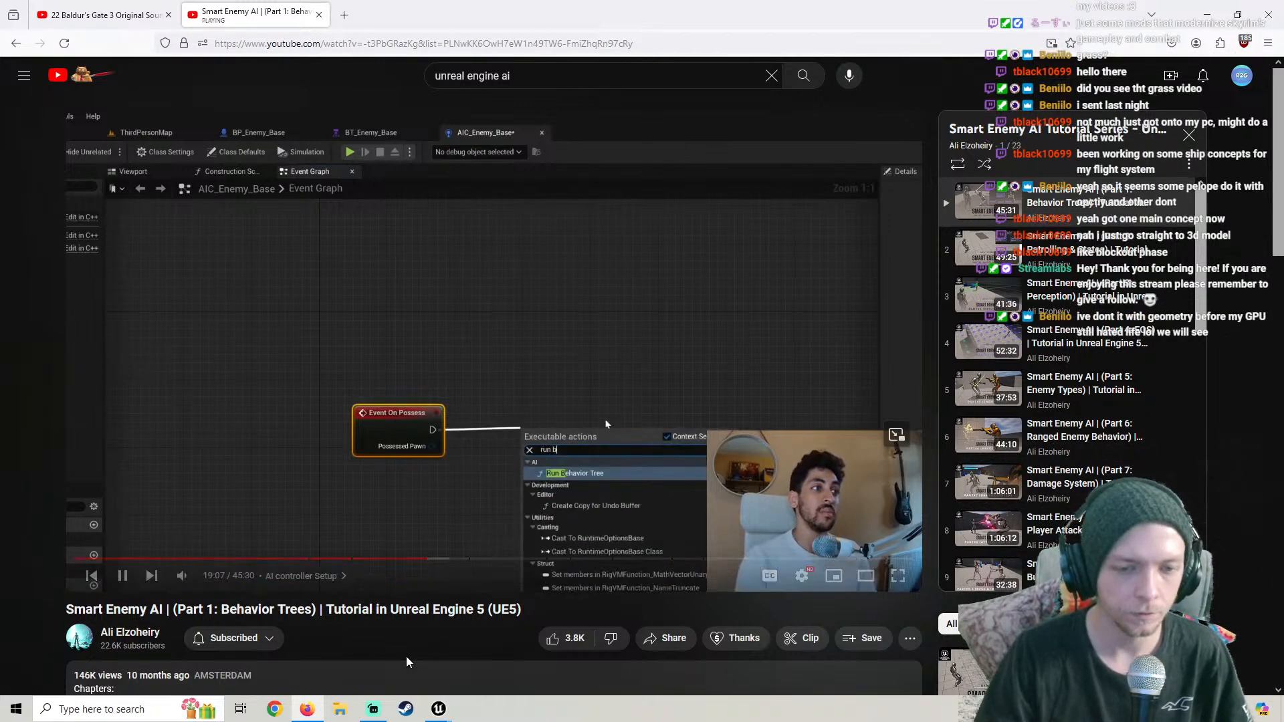
left_click(438, 709)
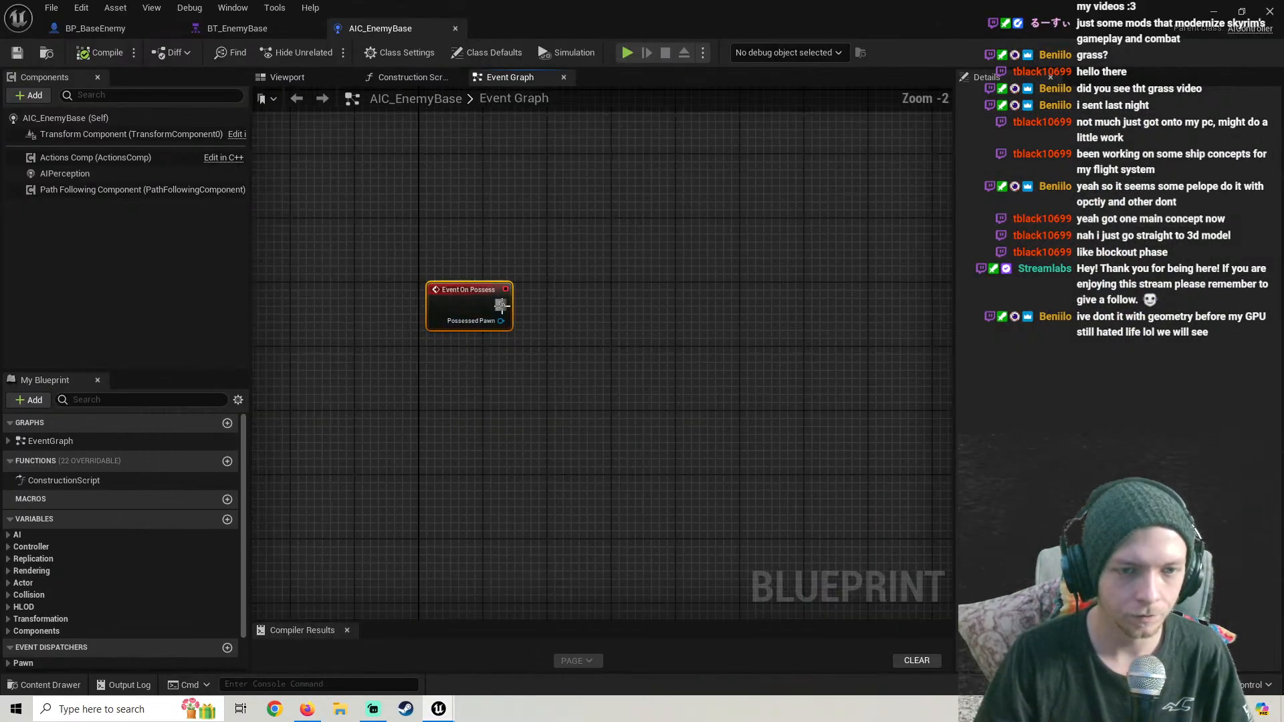
left_click_drag(500, 305, 701, 307)
type("run beh")
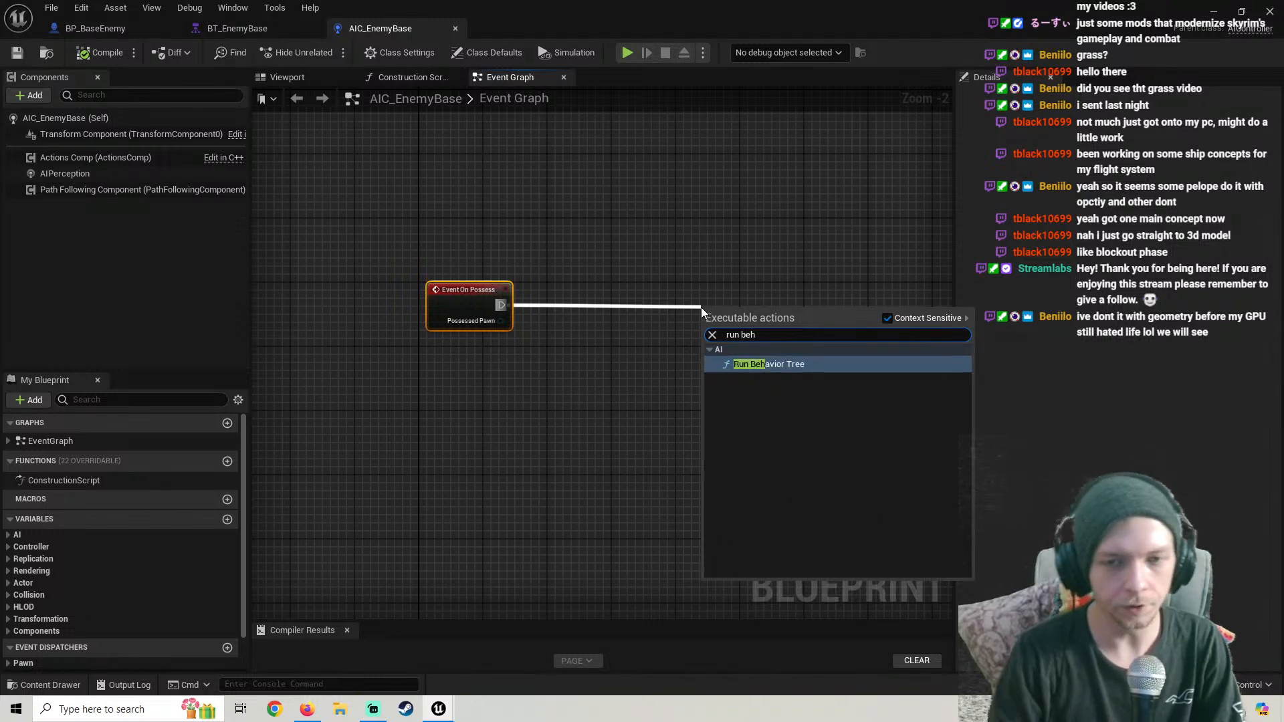
left_click(822, 364)
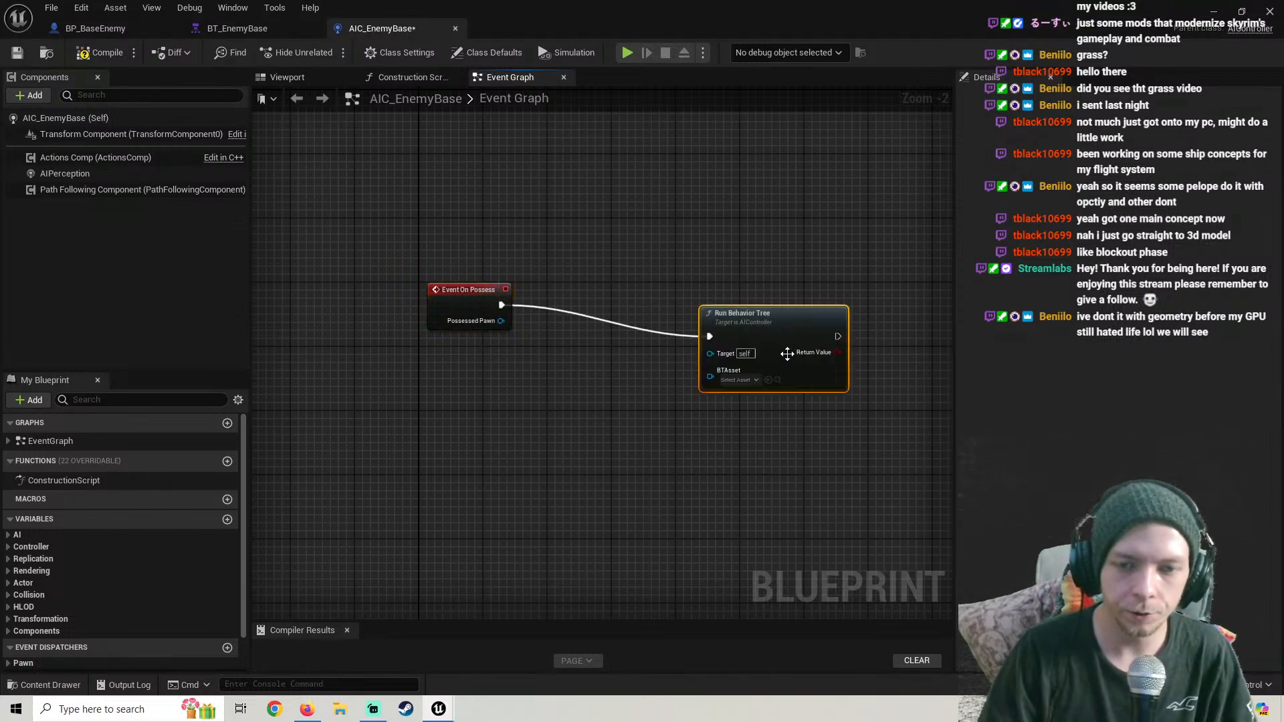
Set the Run Behavior Tree node's BTAsset to BT_EnemyBase, align it with Event On Possess, and compile the Blueprint
left_click(737, 379)
left_click(800, 462)
left_click_drag(765, 328, 677, 296)
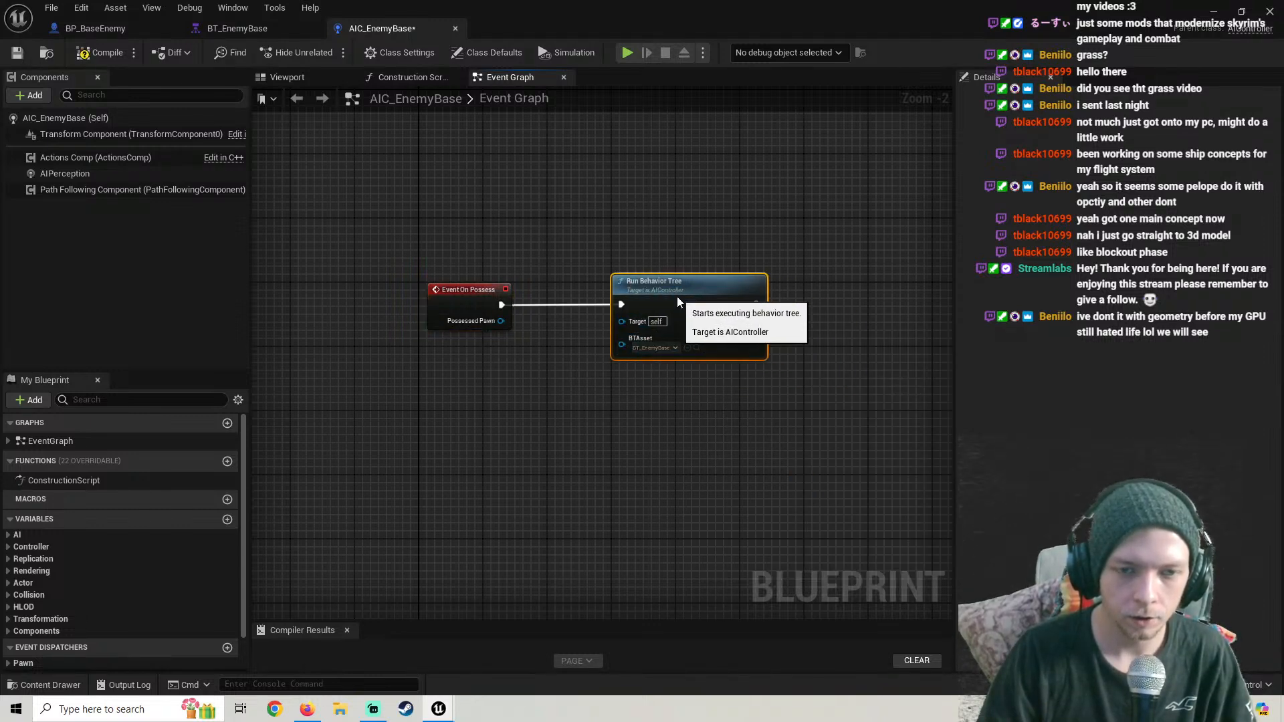
left_click(100, 52)
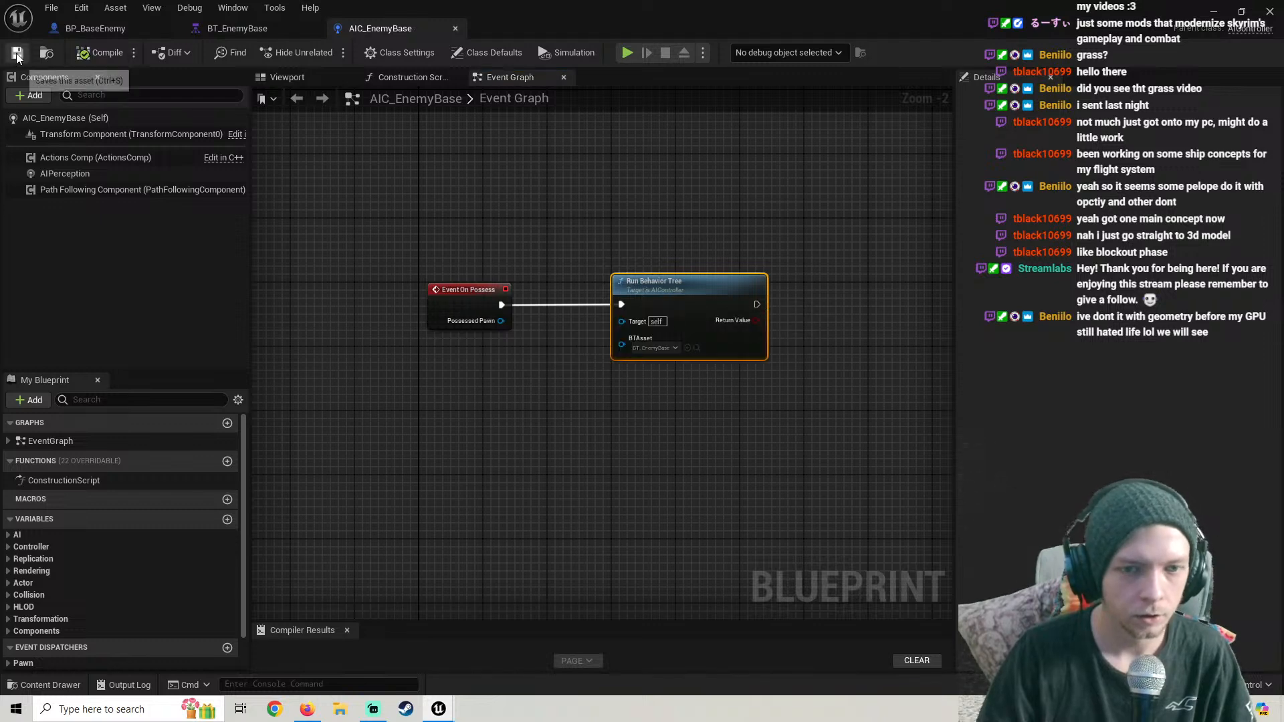
Save AIC_EnemyBase and, following the browser tutorial, place a Blackboard getter above the Run Behavior Tree node
left_click(16, 52)
left_click(308, 709)
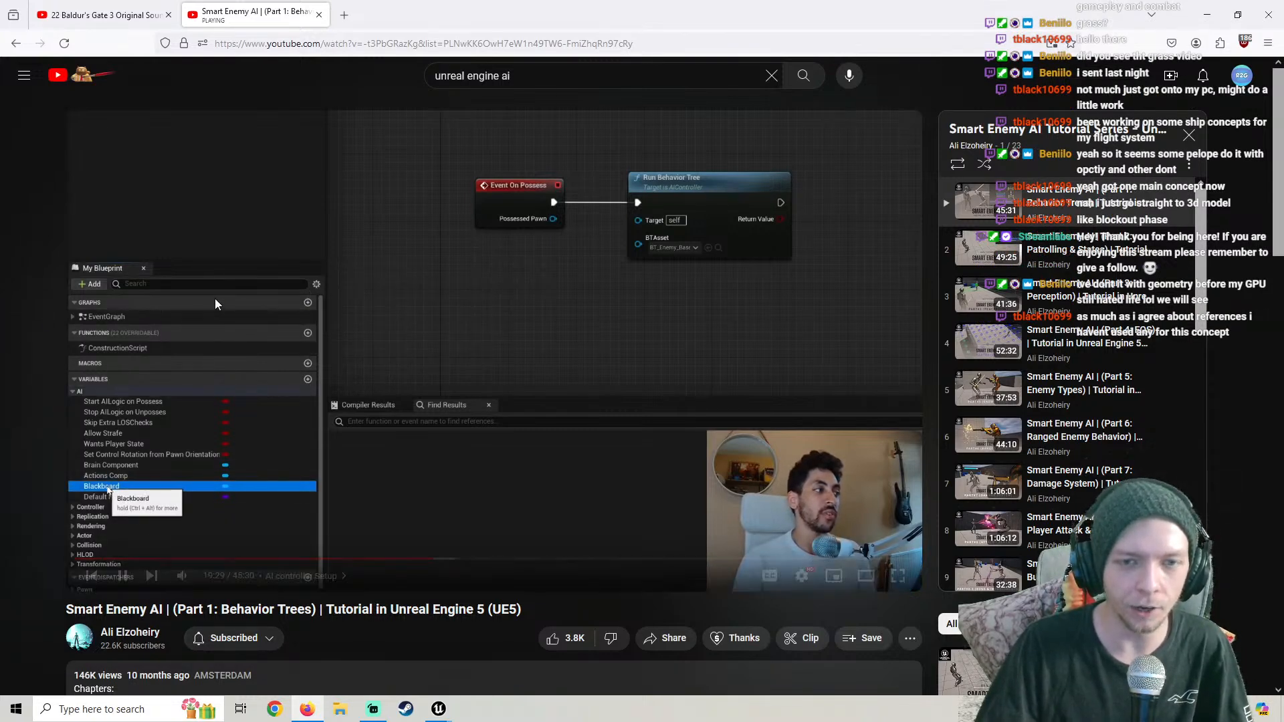
mouse_move(441, 702)
left_click(502, 642)
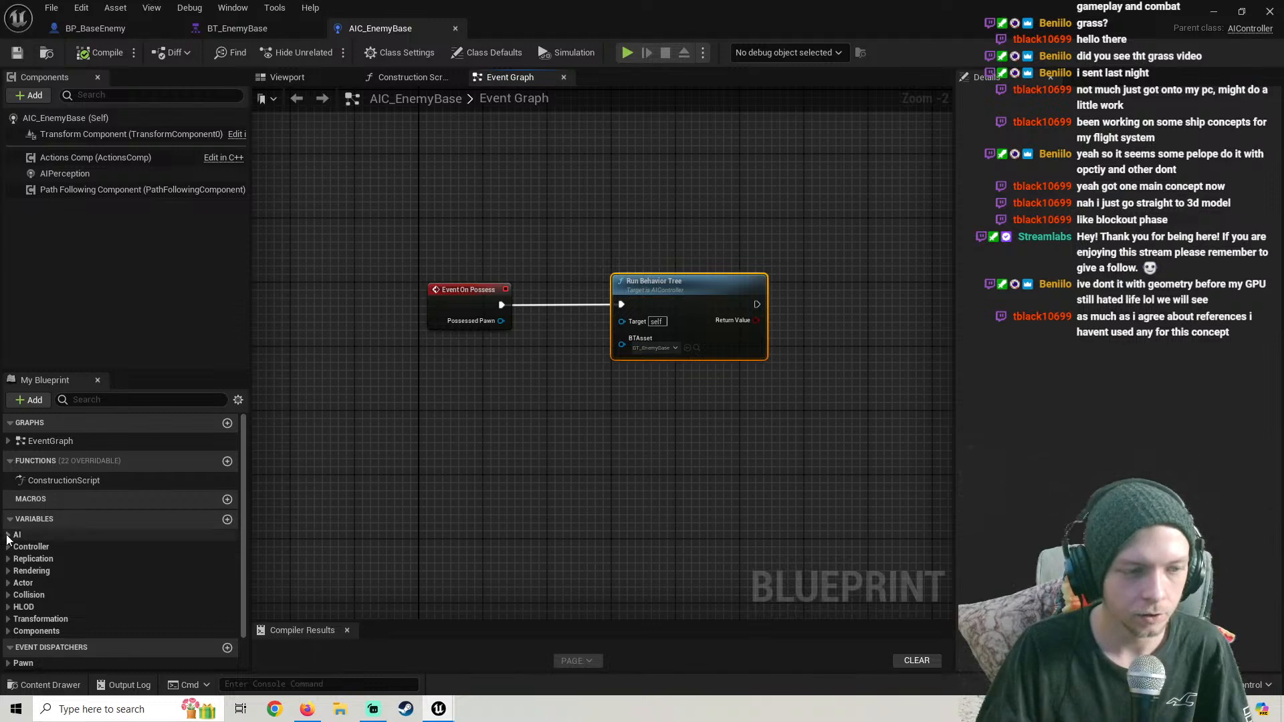
scroll(75, 577, "down", 2)
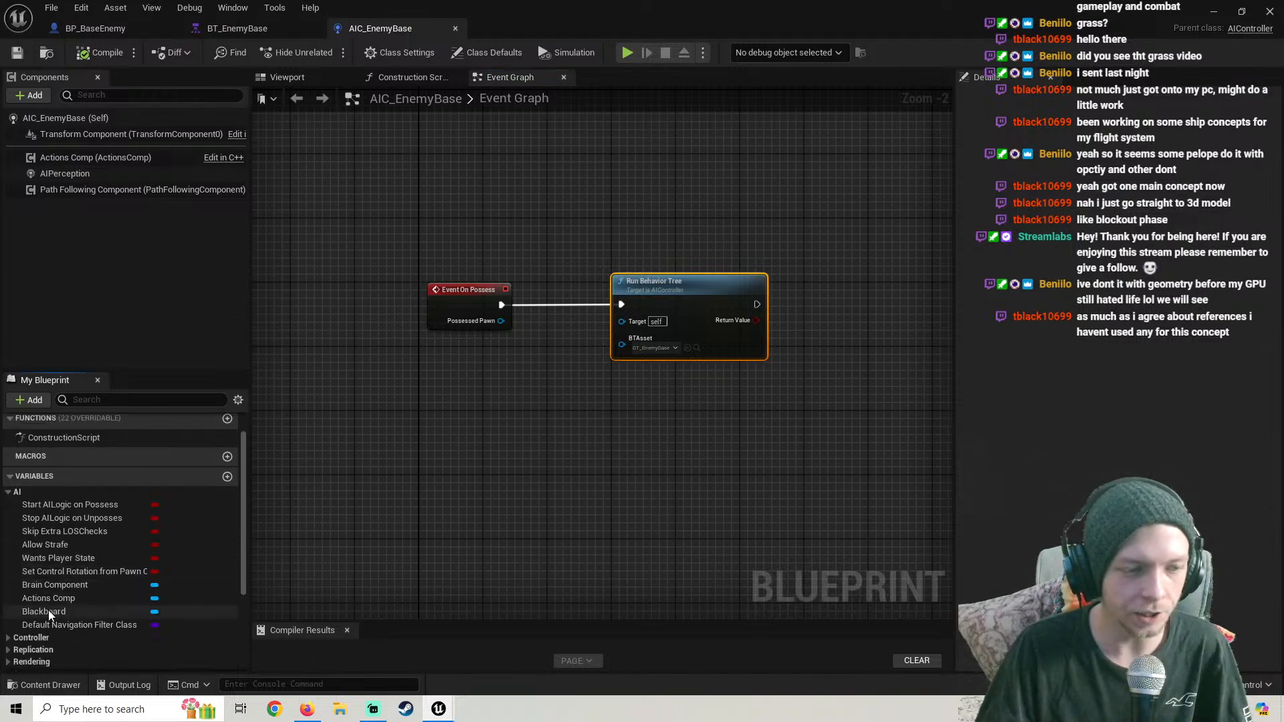
left_click_drag(45, 611, 646, 196)
left_click(668, 207)
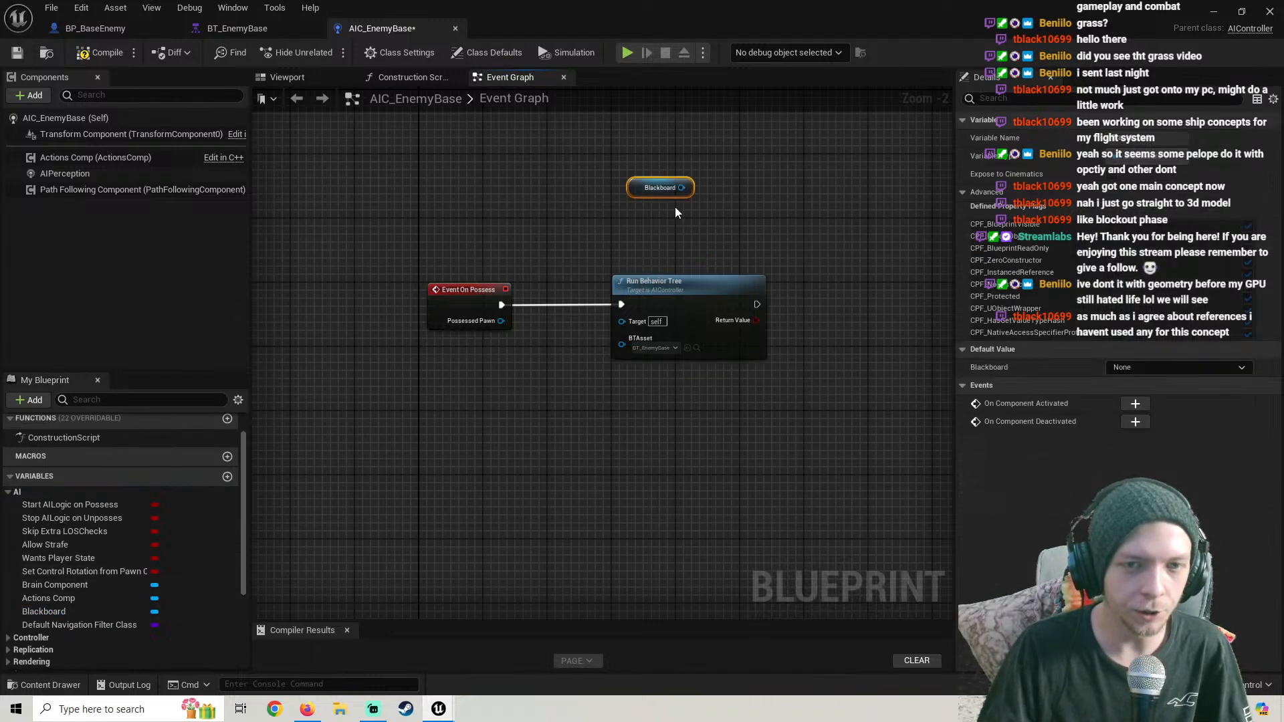
right_click_drag(676, 206, 536, 243)
left_click_drag(535, 226, 535, 178)
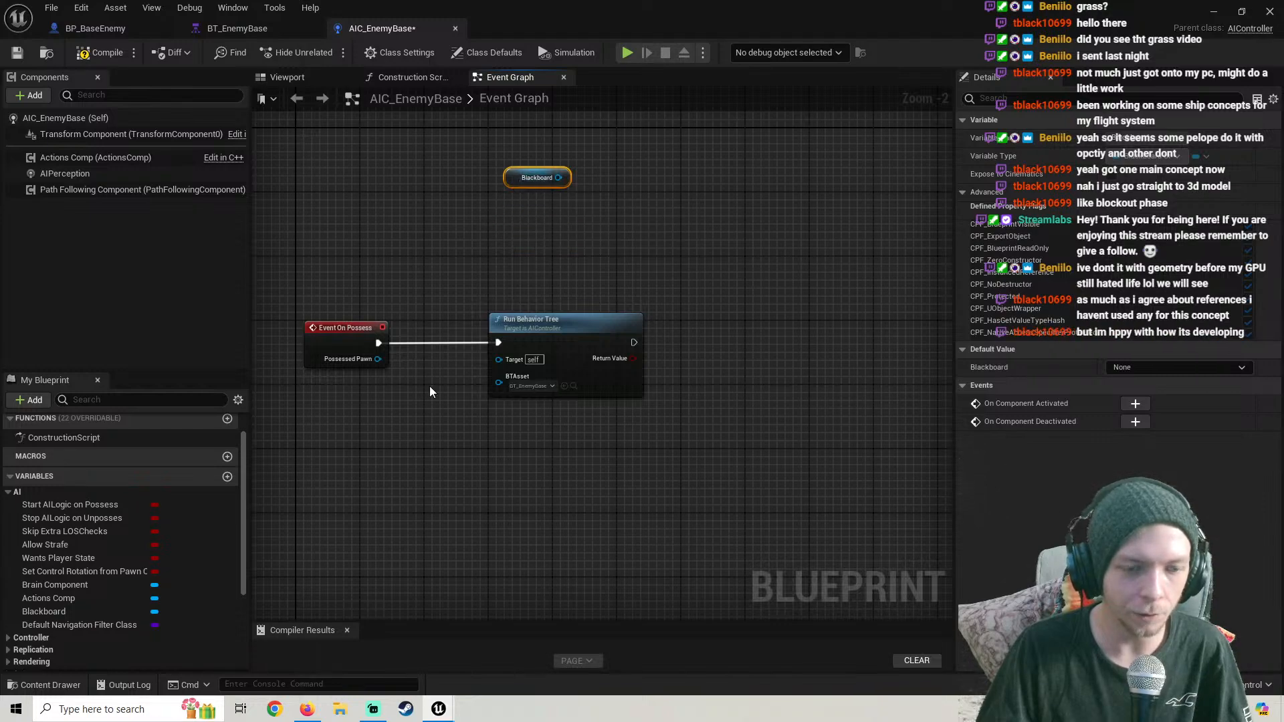
Watch the browser tutorial's part on feeding Blackboard into a Set Value as Object node and pause it there
left_click(307, 711)
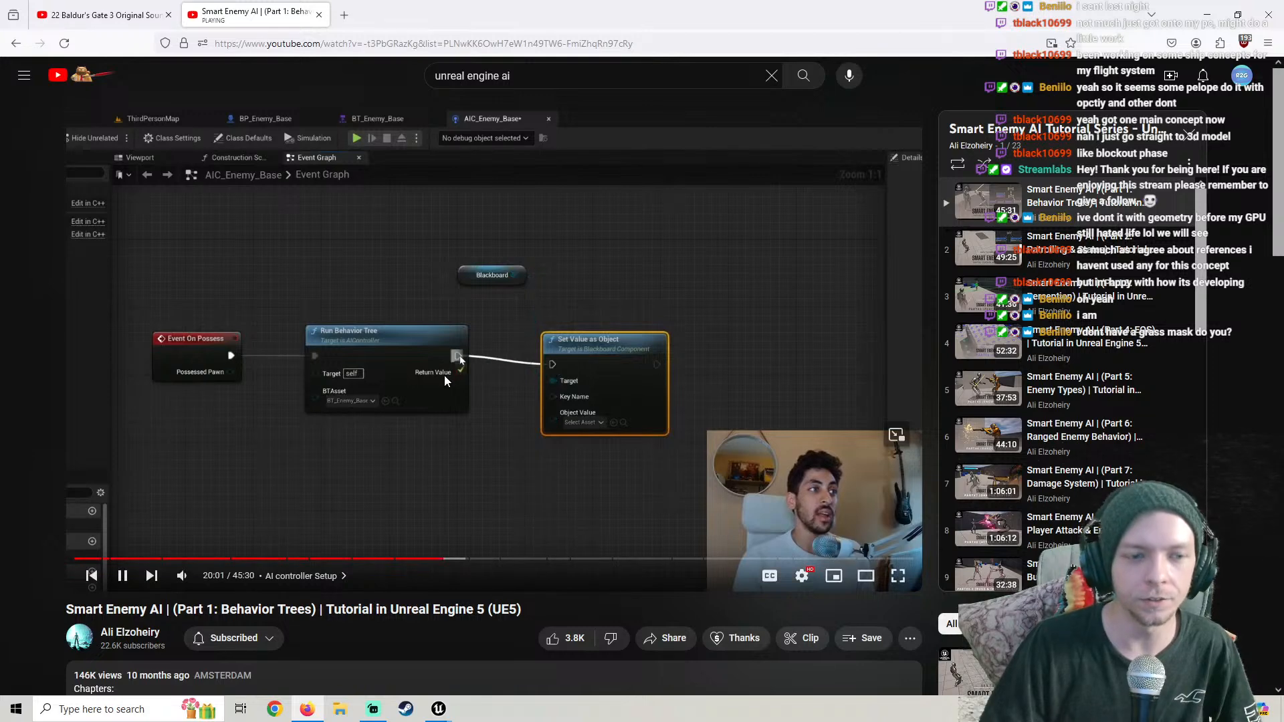
left_click(444, 375)
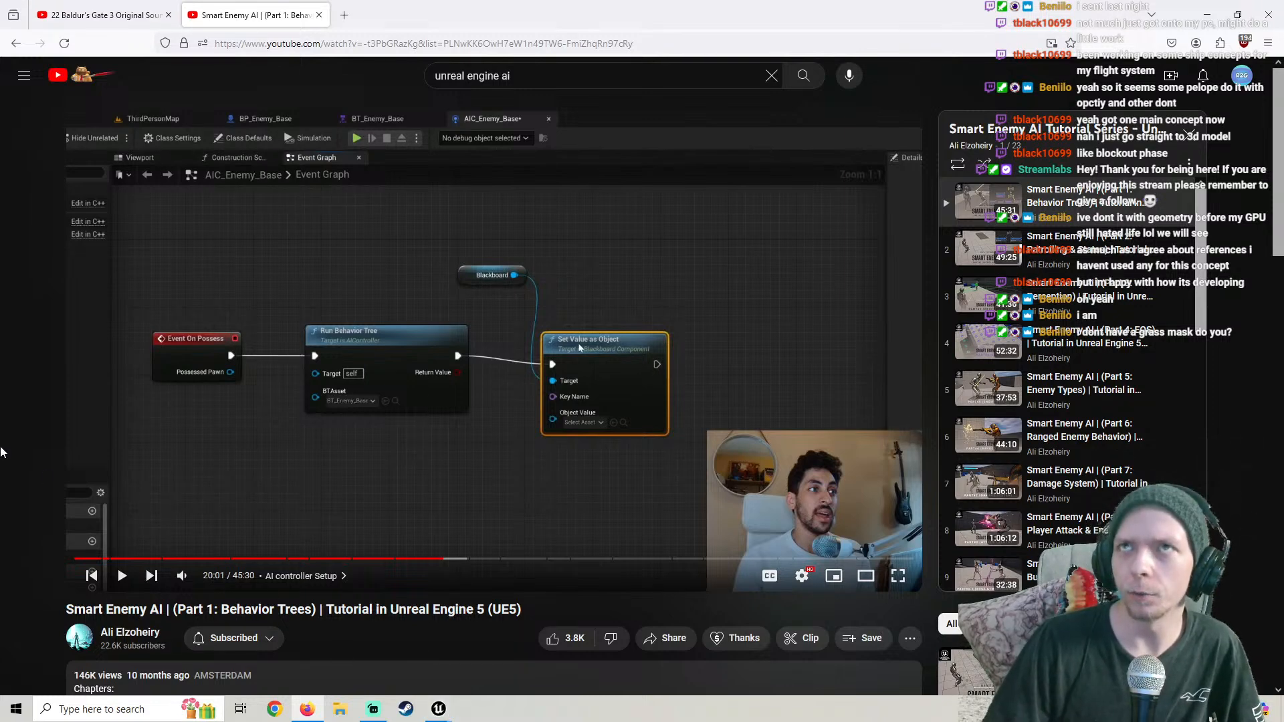
left_click(378, 420)
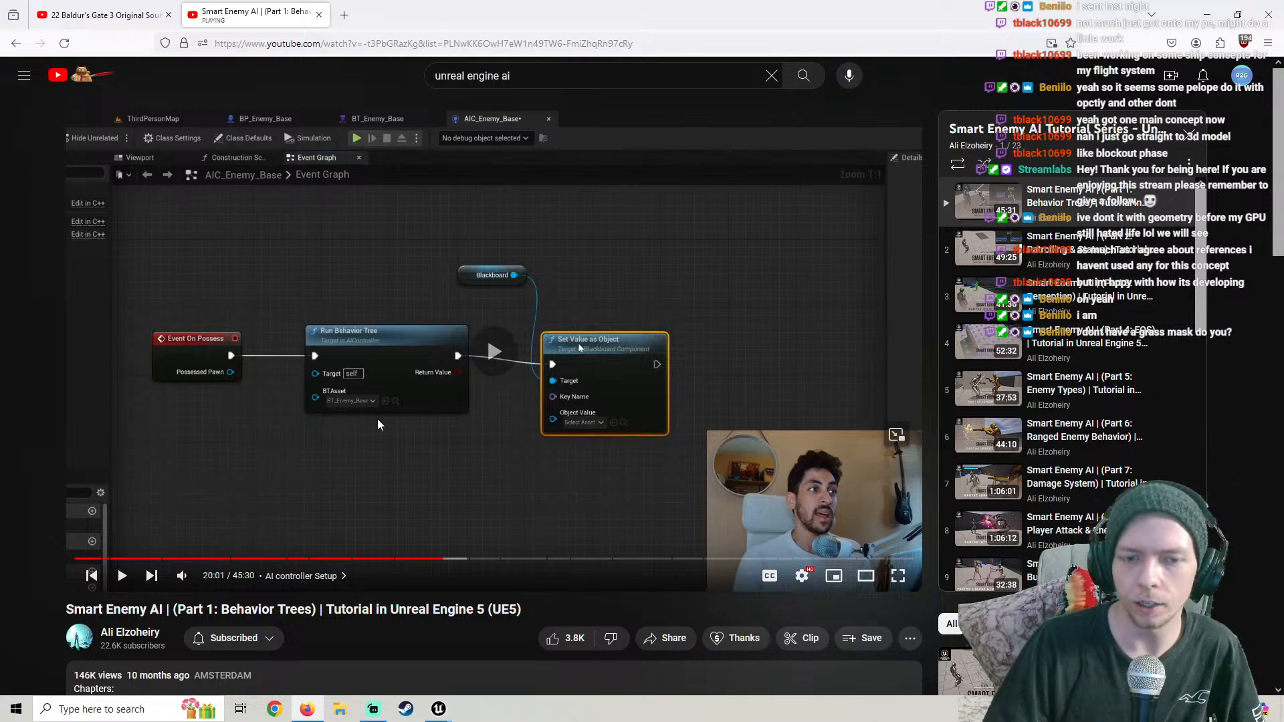
Return to the Unreal level editor and open the first grass clumps material instance from Megascans > 3D_Plants > Grass_Clumps_rbptq
mouse_move(442, 711)
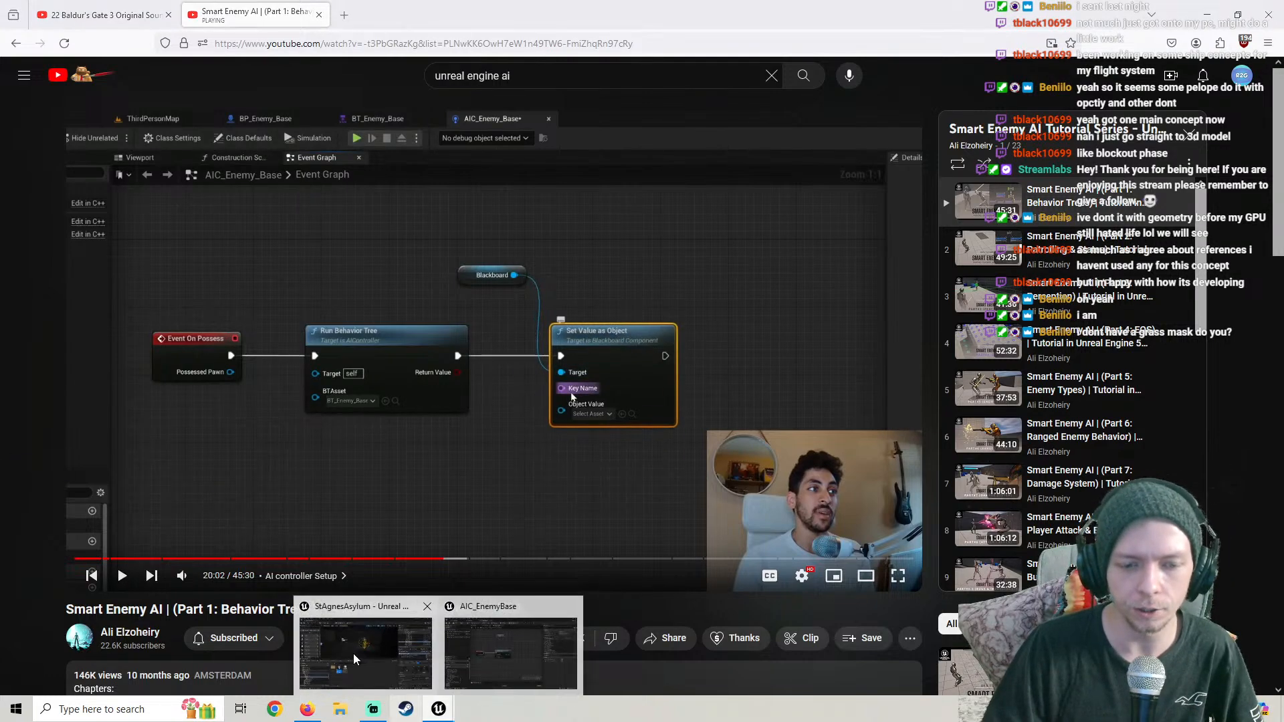
left_click(353, 653)
scroll(94, 569, "up", 15)
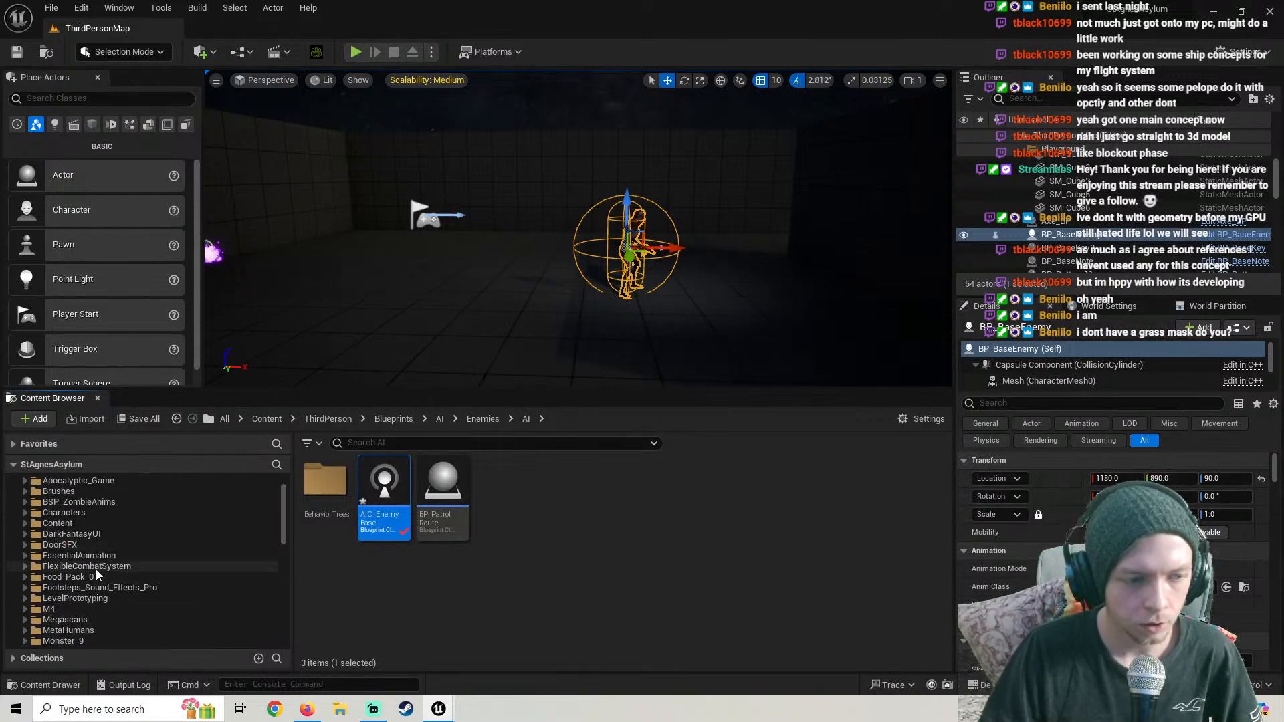
left_click(64, 619)
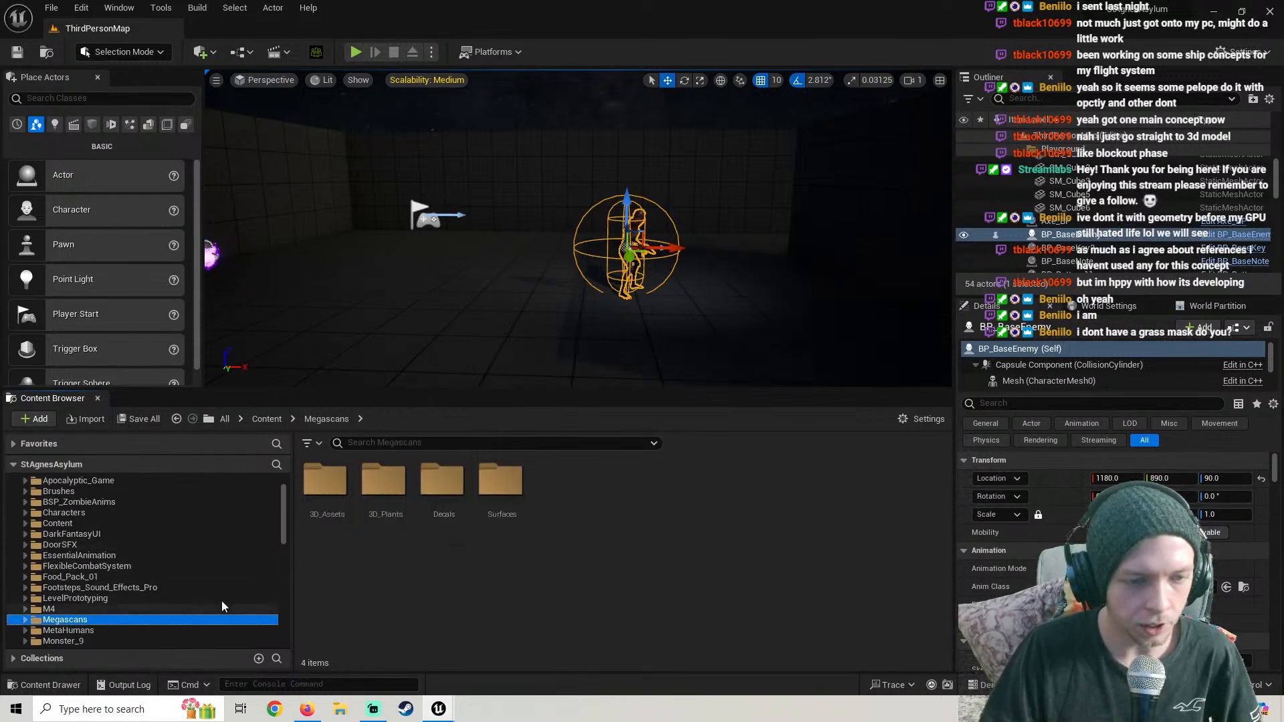
double_click(383, 480)
double_click(326, 478)
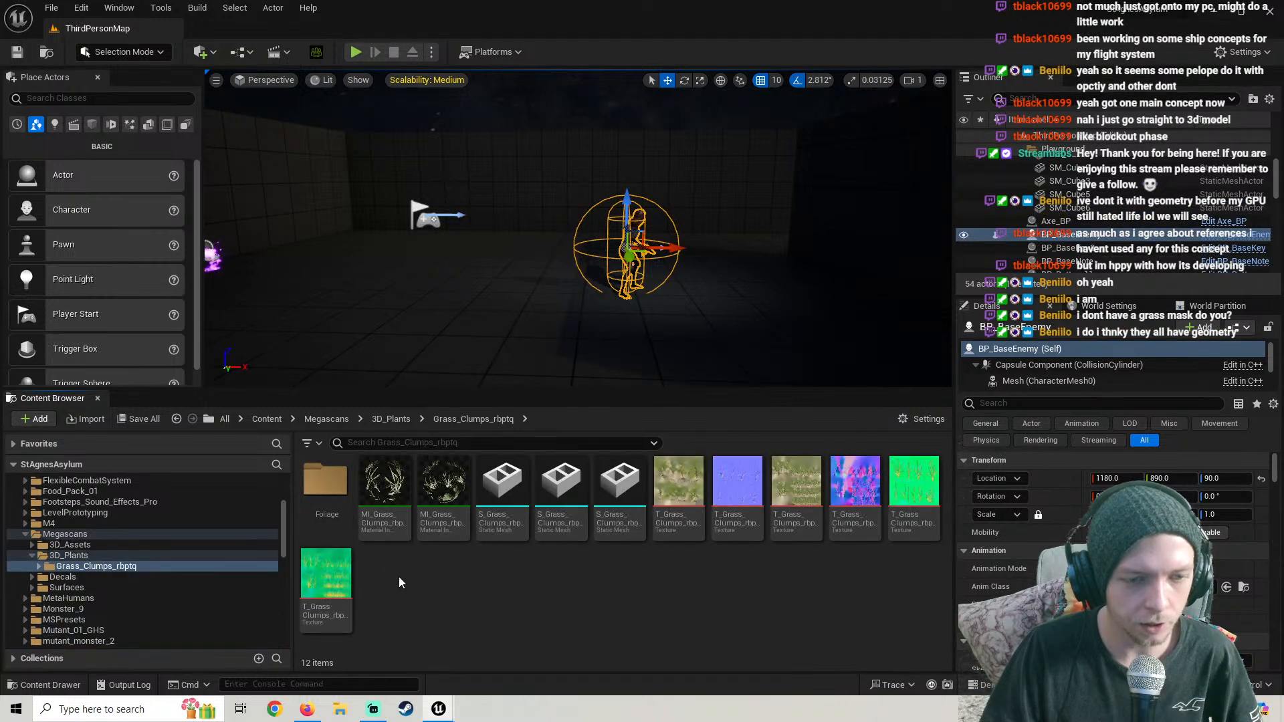
double_click(385, 485)
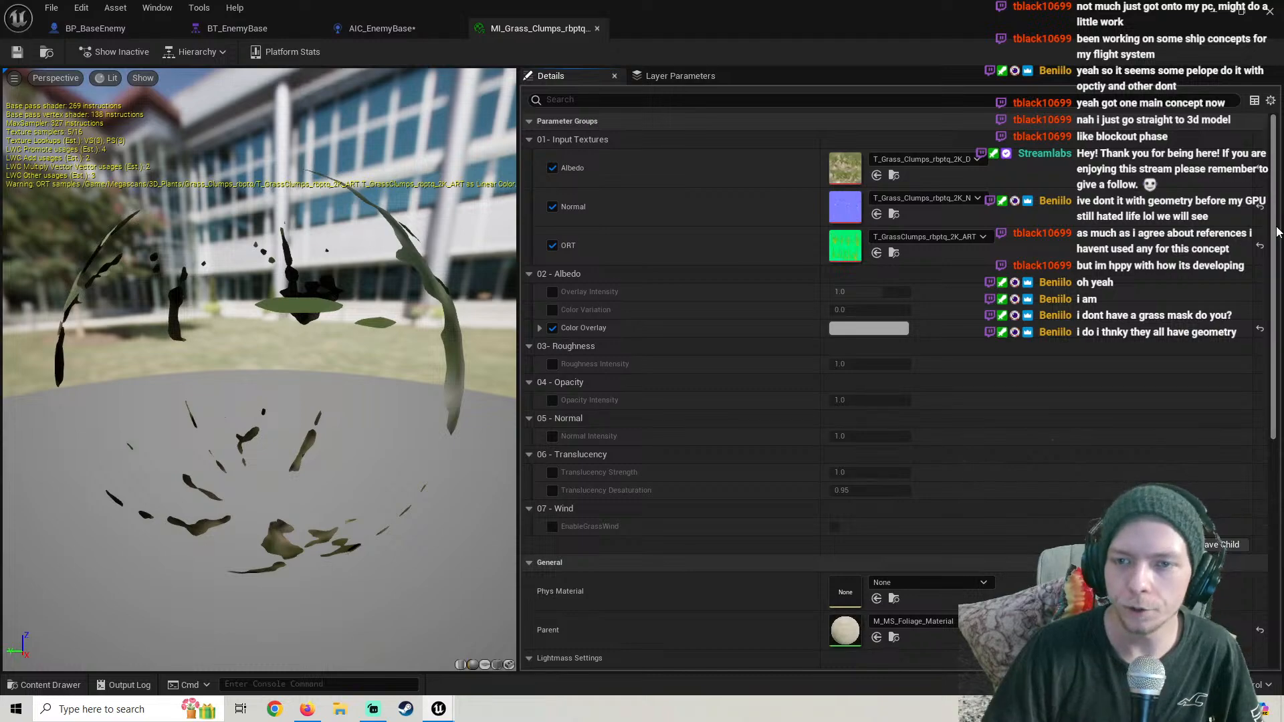
Open the parent material M_MS_Foliage_Material and examine its ORT texture, Opacity group and overall graph layout
scroll(1070, 362, "down", 5)
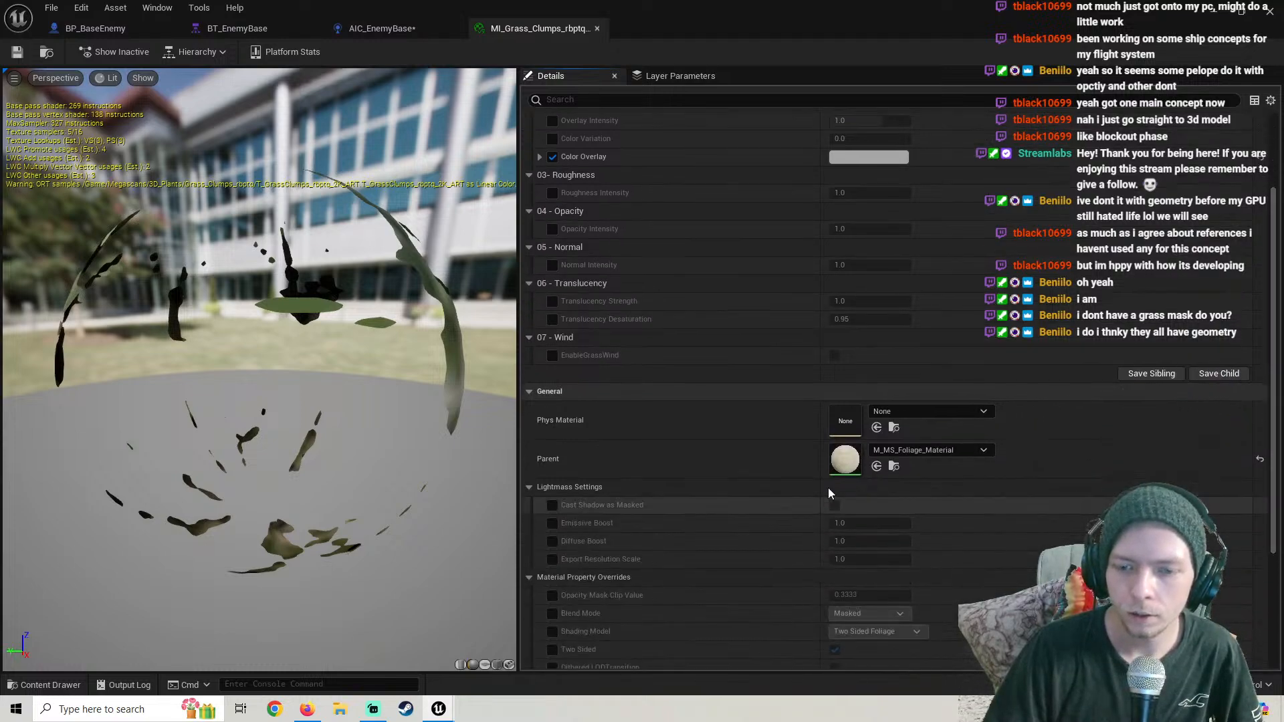
double_click(845, 461)
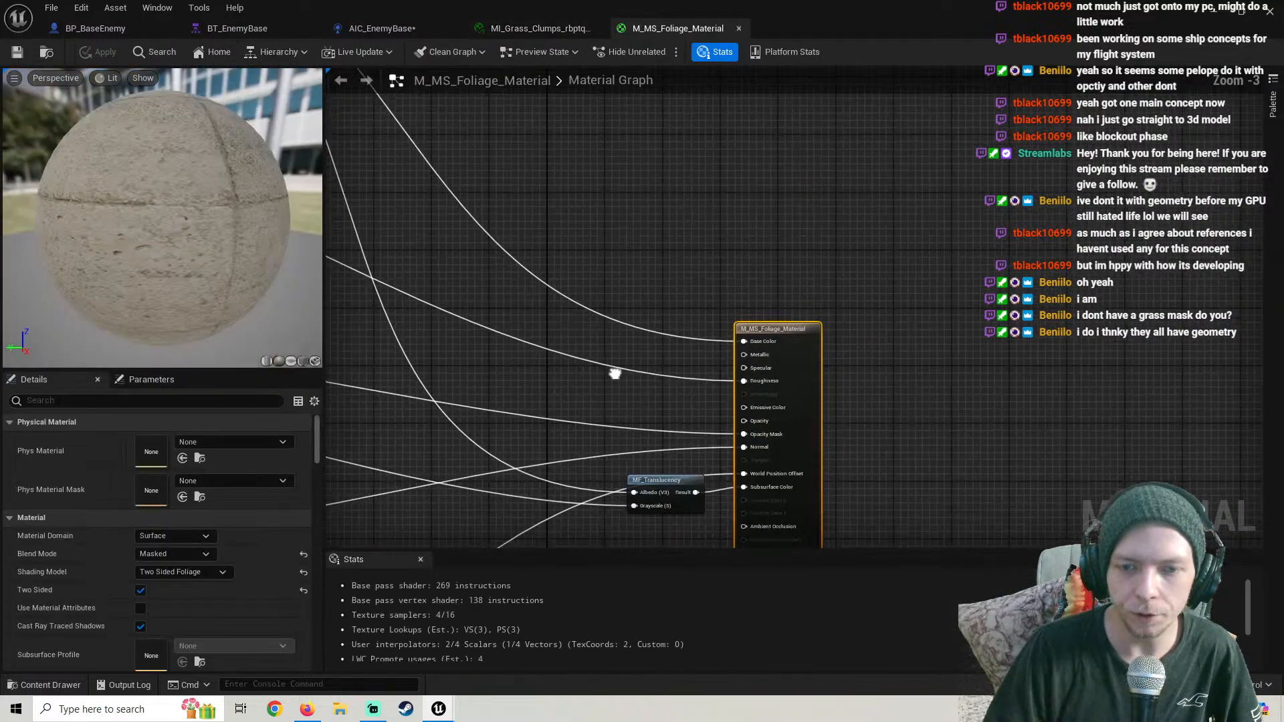
scroll(737, 347, "down", 6)
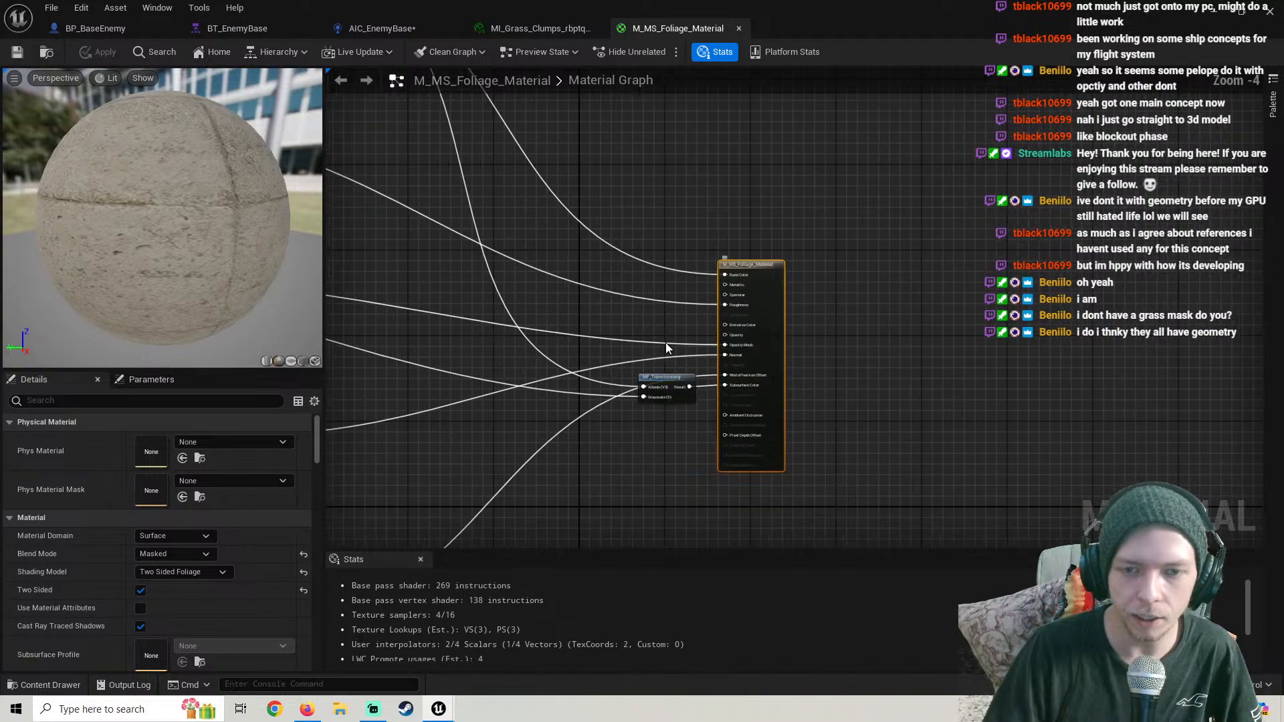
scroll(665, 342, "up", 3)
right_click_drag(1100, 321, 1105, 335)
right_click_drag(674, 319, 524, 323)
scroll(589, 318, "up", 2)
left_click(533, 305)
scroll(682, 331, "down", 1)
right_click_drag(900, 271, 800, 275)
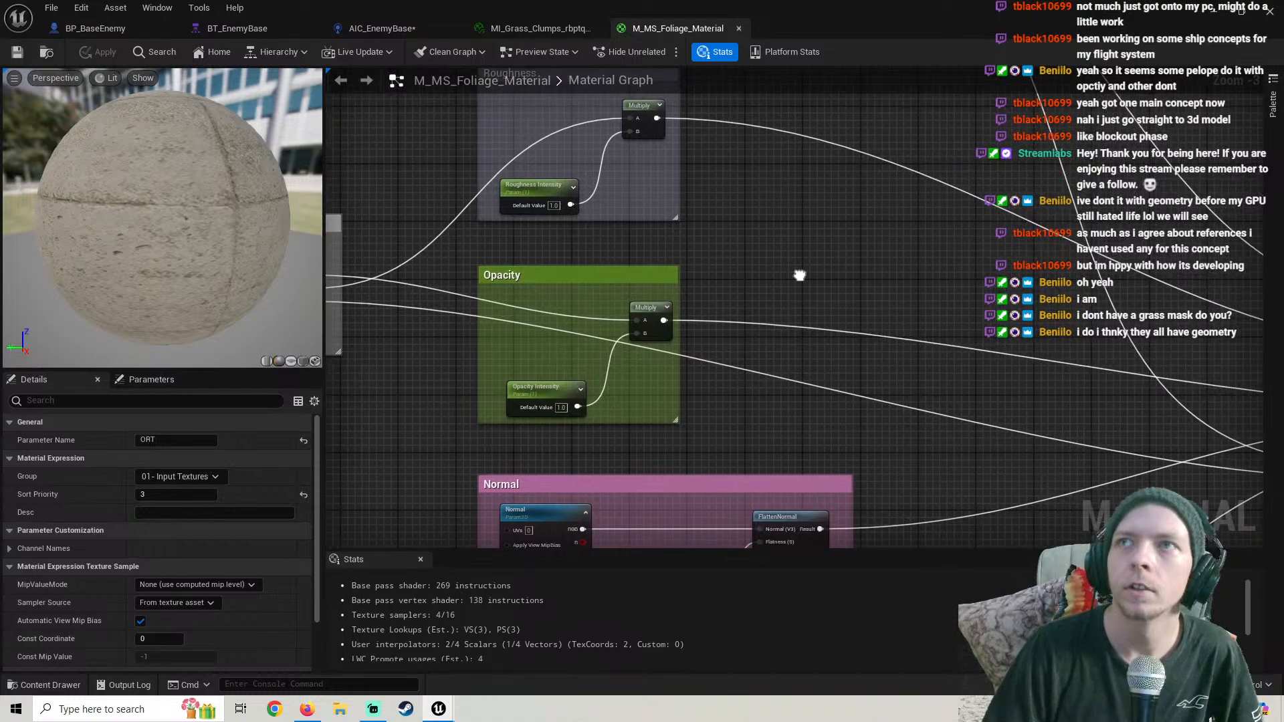
scroll(770, 268, "down", 3)
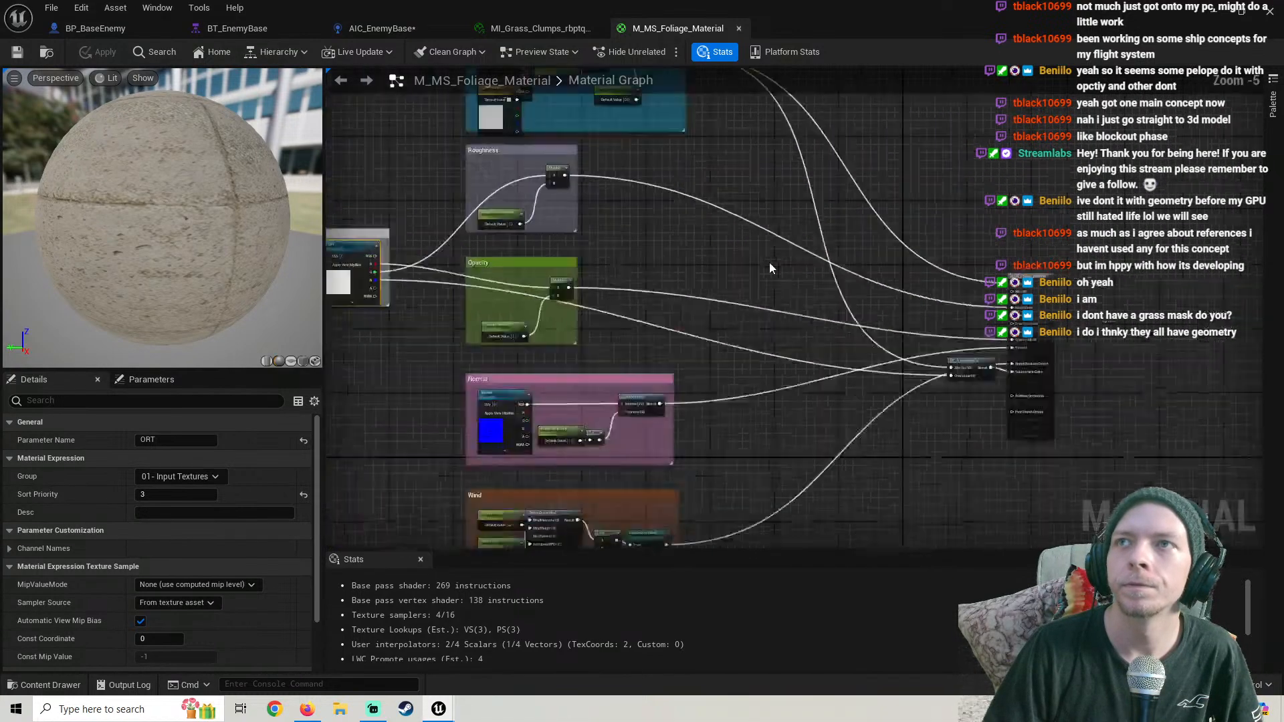
right_click_drag(642, 261, 609, 262)
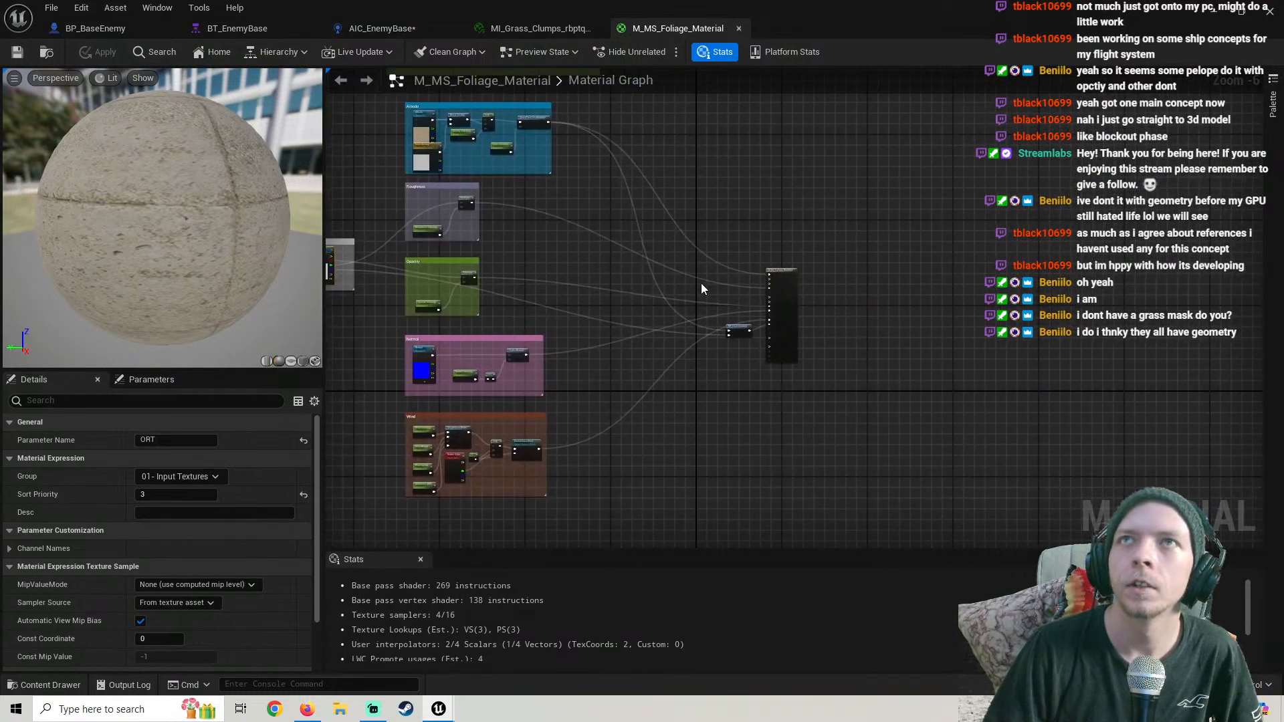
Trace the wires from the ORT texture through the Opacity group to the foliage material's Opacity Mask input
scroll(701, 283, "up", 5)
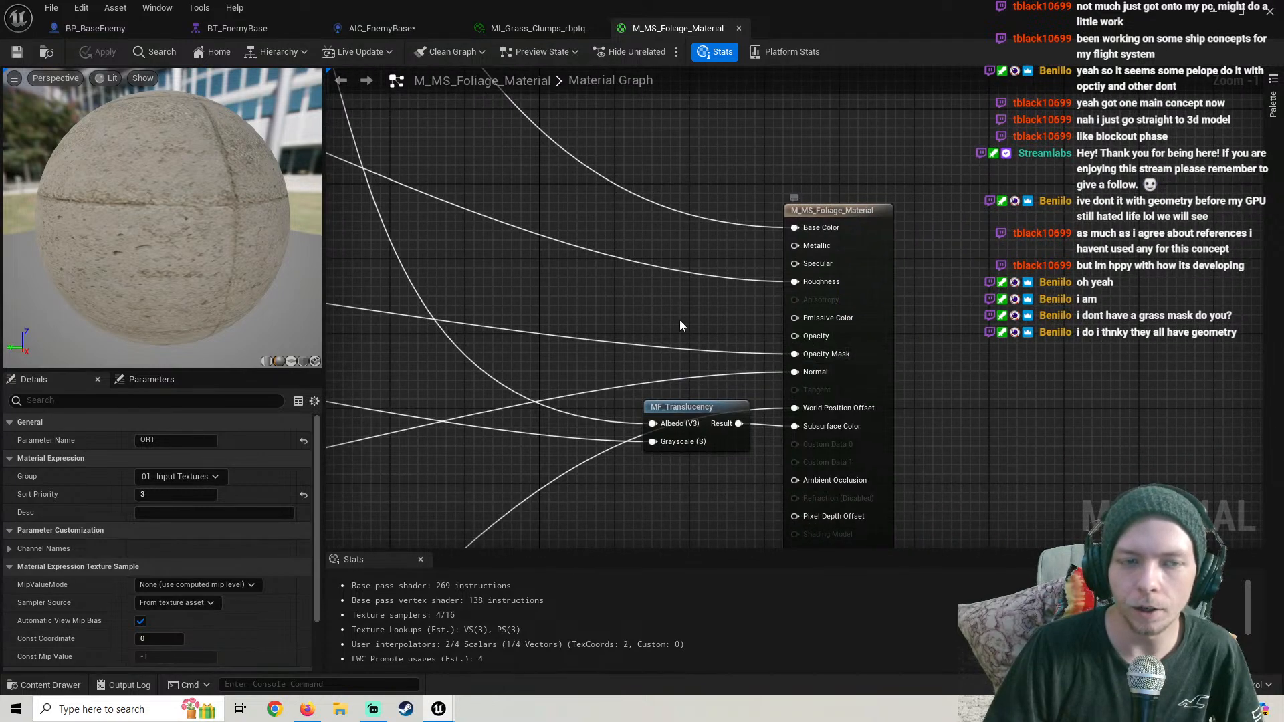
scroll(675, 319, "down", 4)
right_click_drag(563, 305, 792, 306)
right_click_drag(396, 281, 660, 305)
scroll(535, 293, "up", 4)
scroll(606, 316, "down", 2)
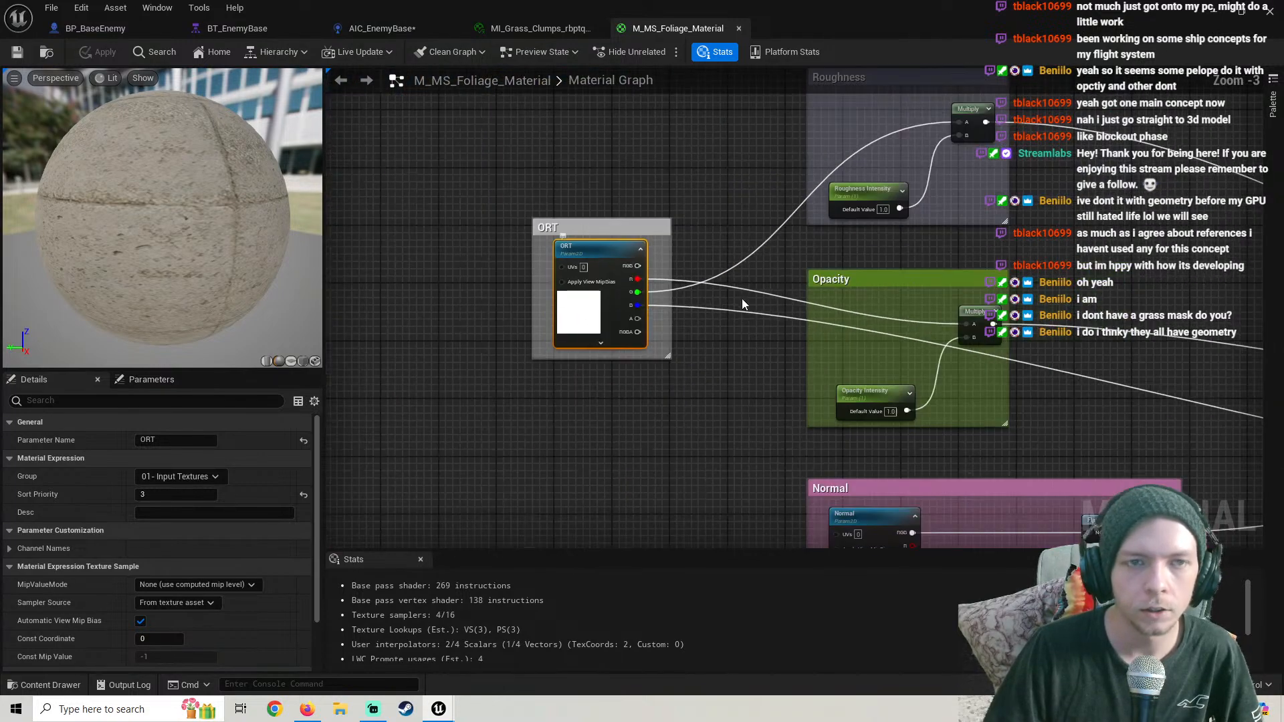
right_click_drag(928, 313, 399, 292)
right_click_drag(1108, 321, 1015, 312)
right_click_drag(1179, 379, 848, 322)
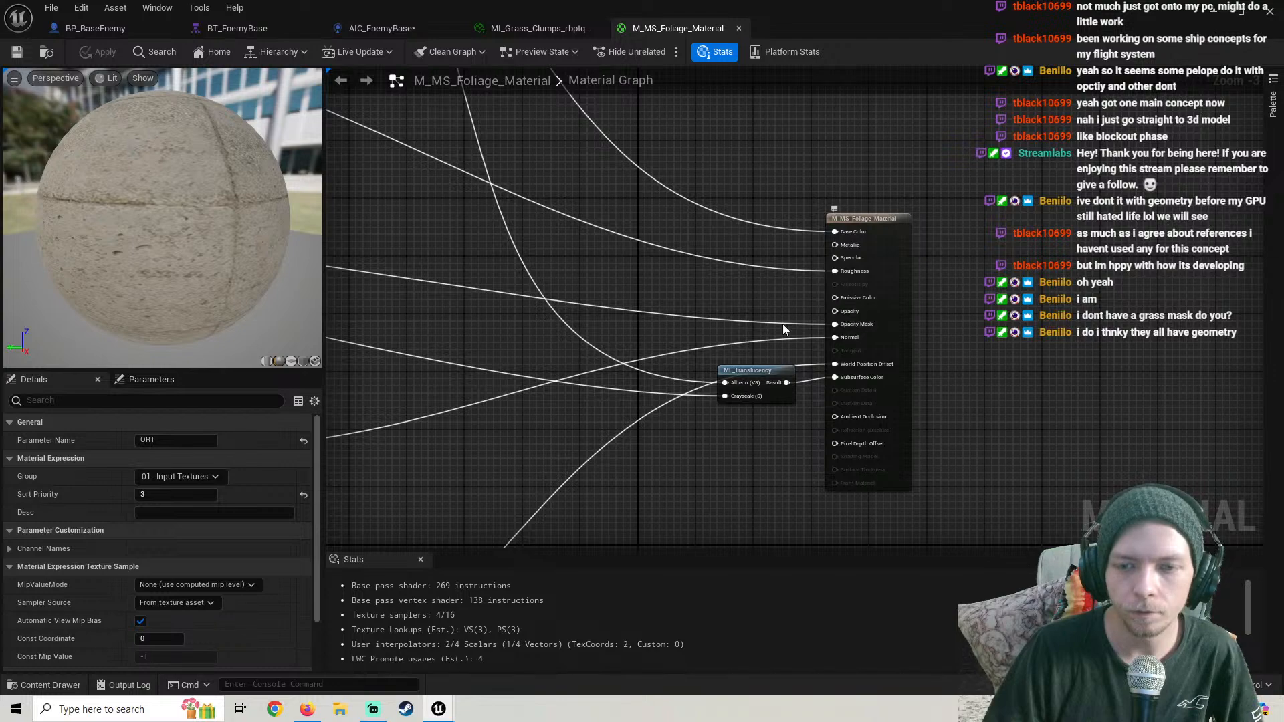
scroll(783, 324, "down", 1)
right_click_drag(731, 297, 636, 280)
scroll(709, 311, "up", 3)
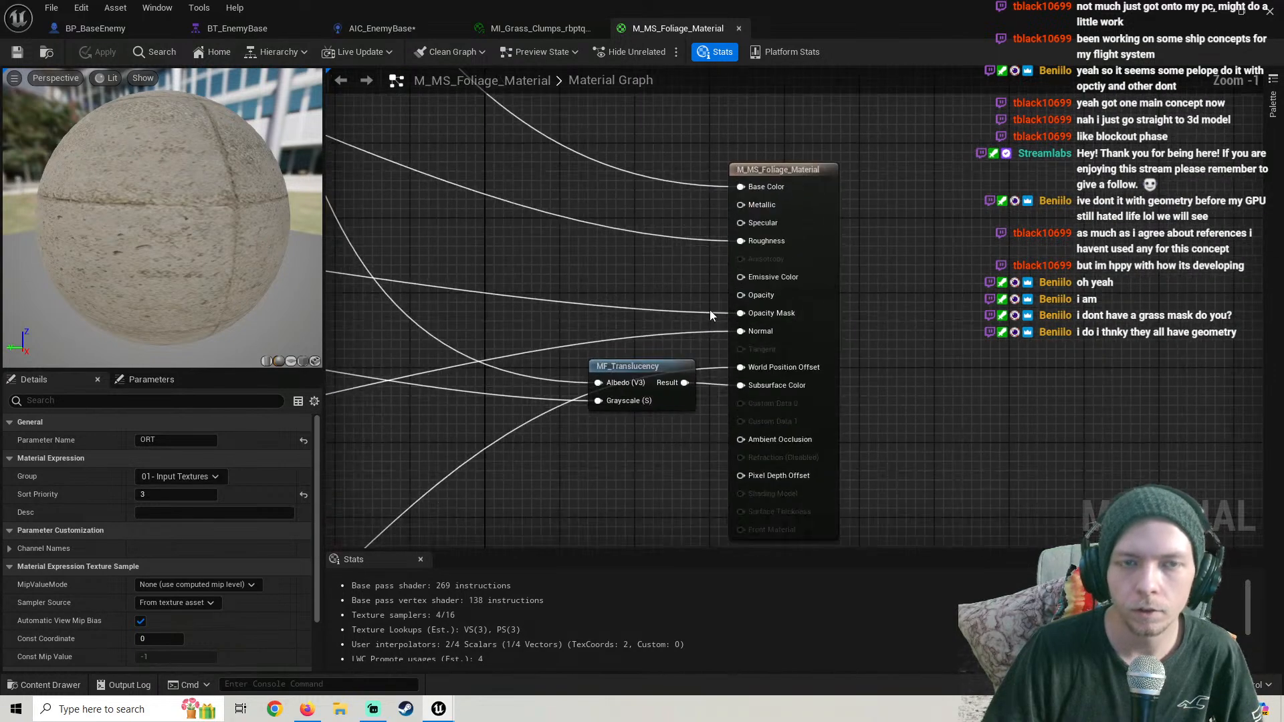
Close M_MS_Foliage_Material, inspect the grass material instance's preview from another angle, and close the instance
left_click(739, 29)
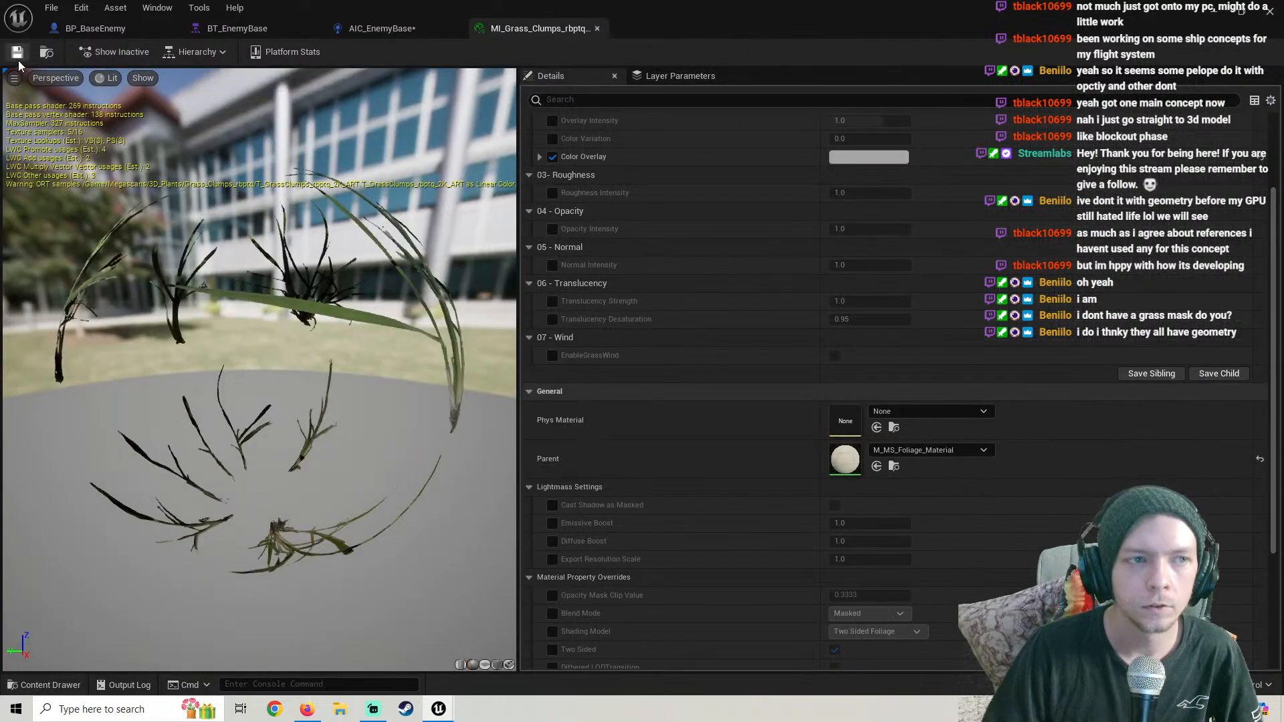
left_click_drag(300, 335, 378, 151)
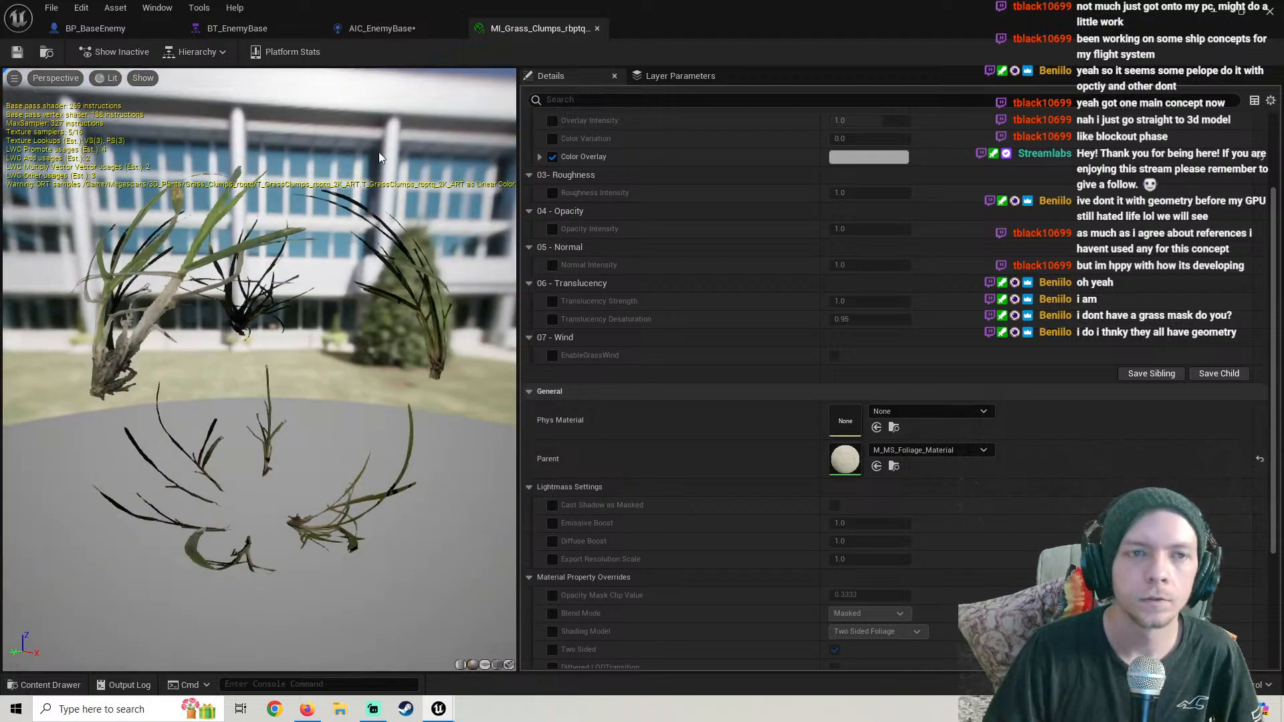
left_click(597, 28)
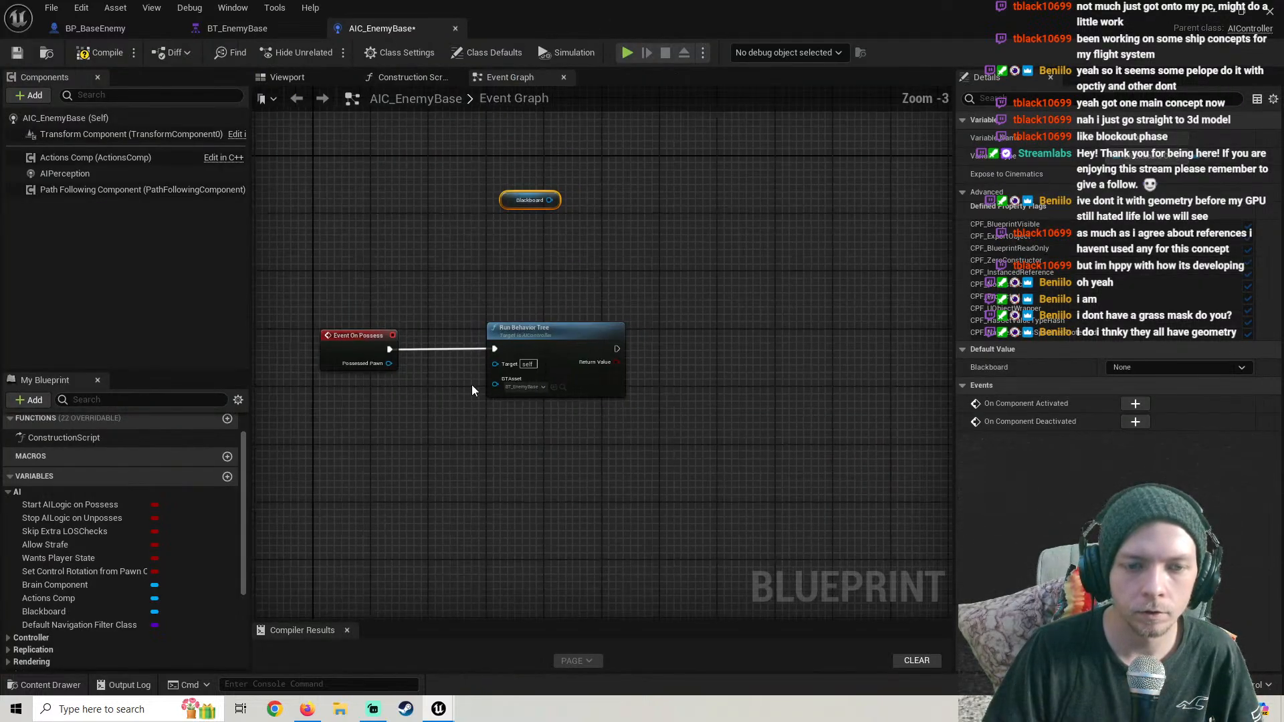
Check the tutorial and add a Set Value as Object node from the Blackboard getter's output in AIC_EnemyBase
left_click(307, 709)
left_click(419, 326)
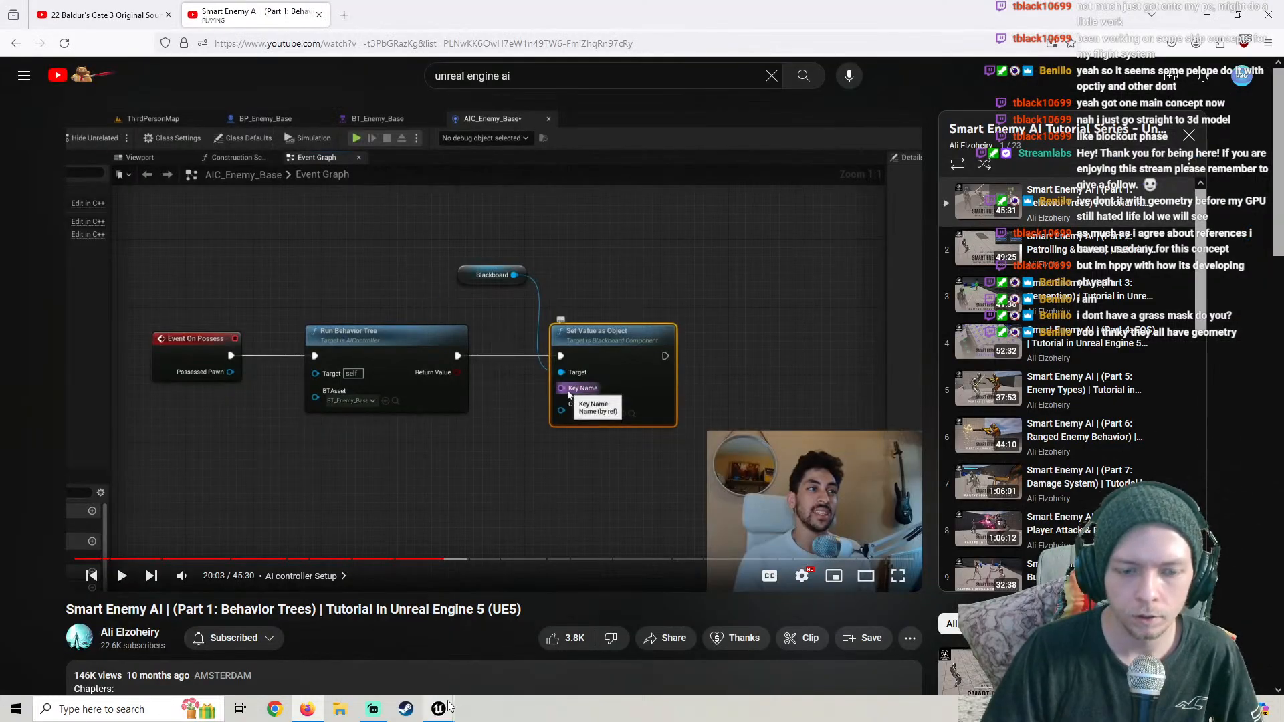
left_click(480, 670)
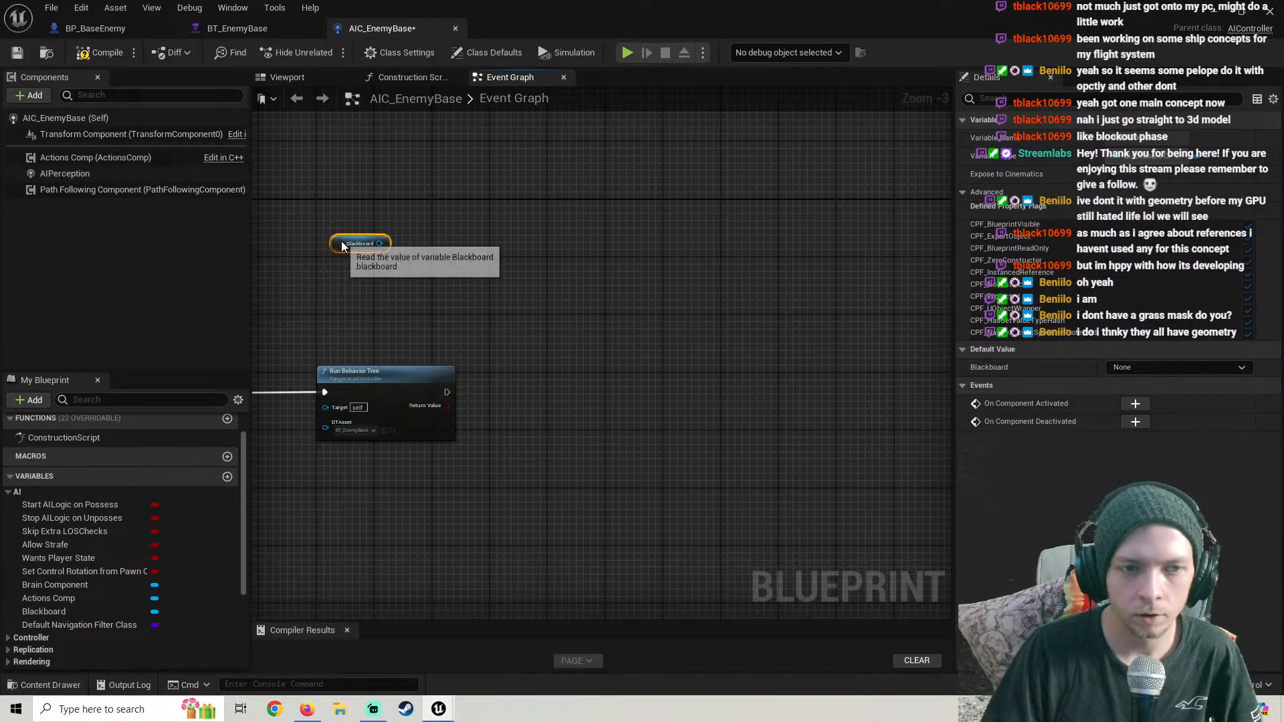
left_click_drag(360, 243, 506, 314)
type("set value as")
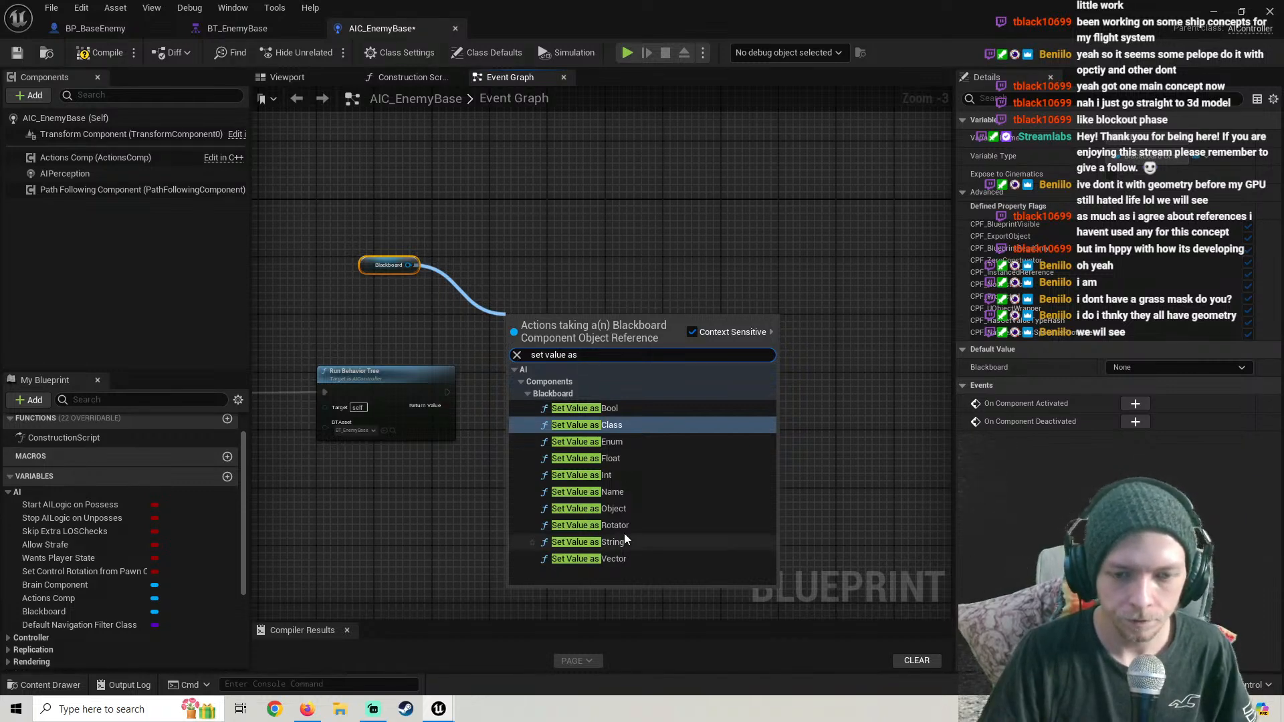
left_click(612, 509)
right_click_drag(588, 424, 594, 329)
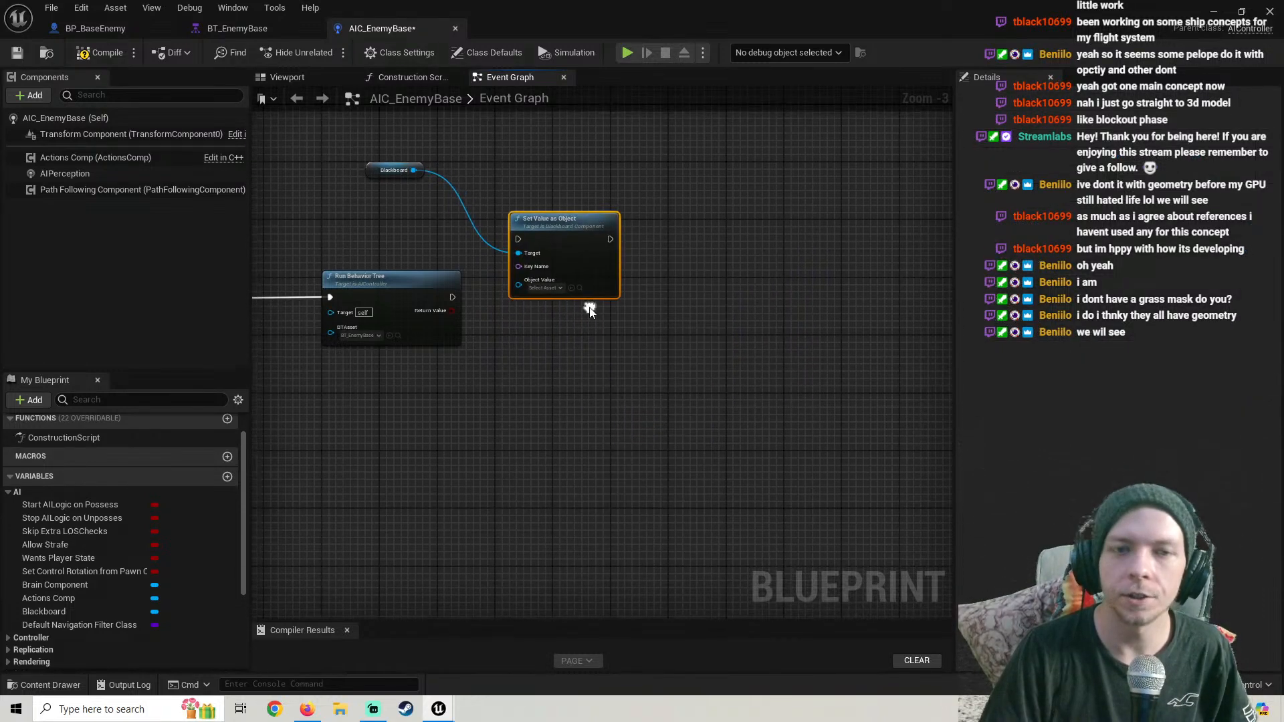
Place Blackboard directly above Set Value as Object, align both with Run Behavior Tree, and connect the two function nodes' execution pins
left_click_drag(579, 271, 579, 294)
left_click_drag(399, 170, 486, 155)
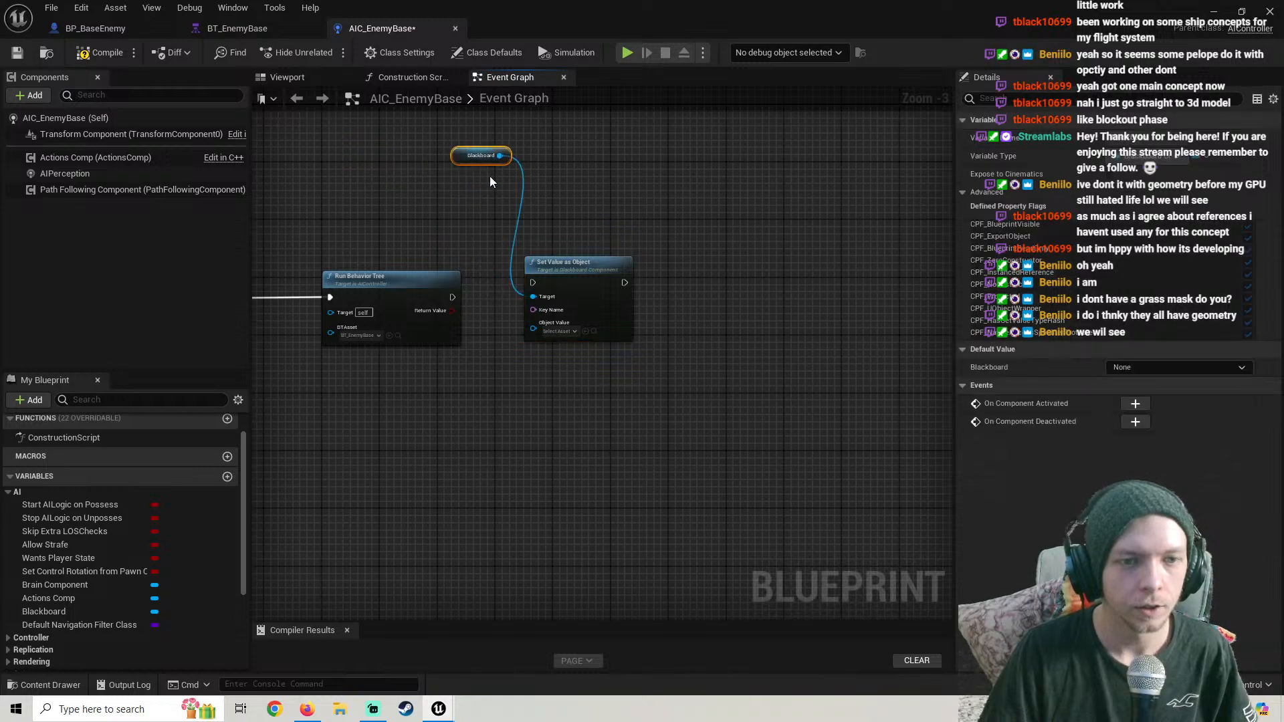
left_click_drag(532, 257, 531, 242)
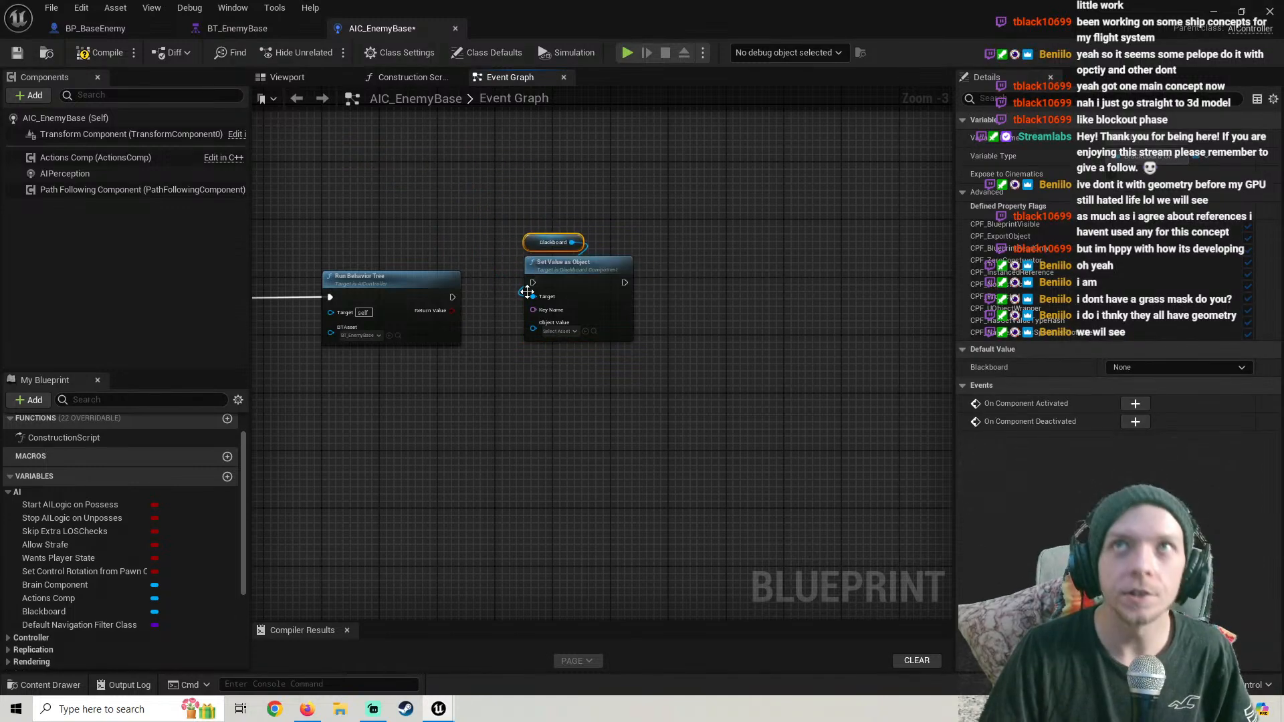
right_click_drag(556, 381, 557, 339)
left_click_drag(557, 338, 580, 237)
left_click_drag(453, 255, 637, 240)
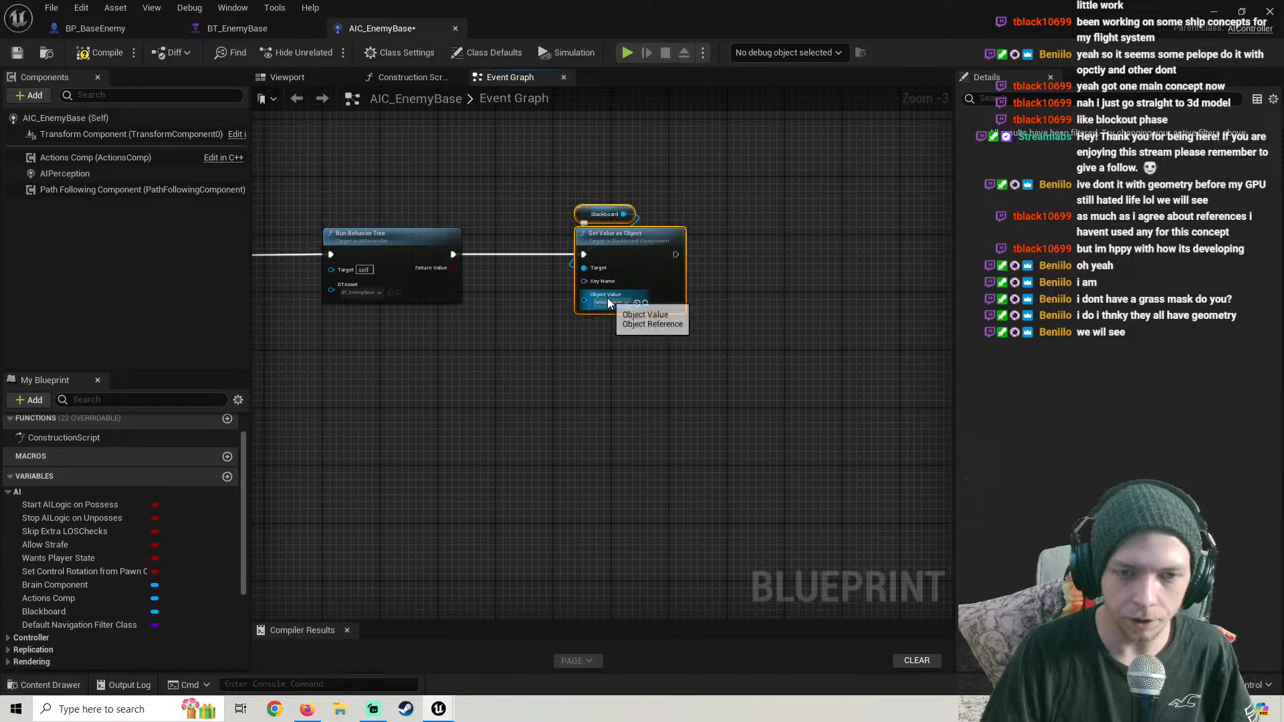
right_click_drag(493, 322, 595, 332)
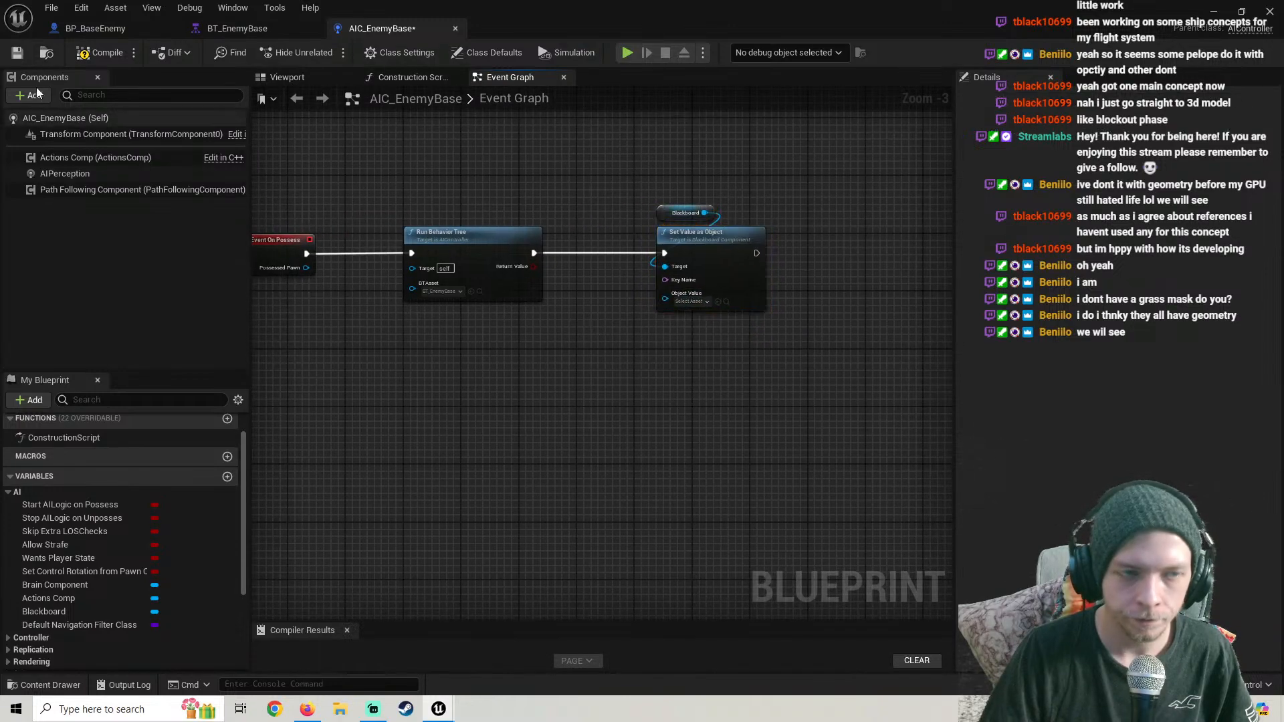
Save the AIC_EnemyBase Blueprint and switch back to the Smart Enemy AI tutorial in the browser
left_click(18, 53)
left_click(307, 711)
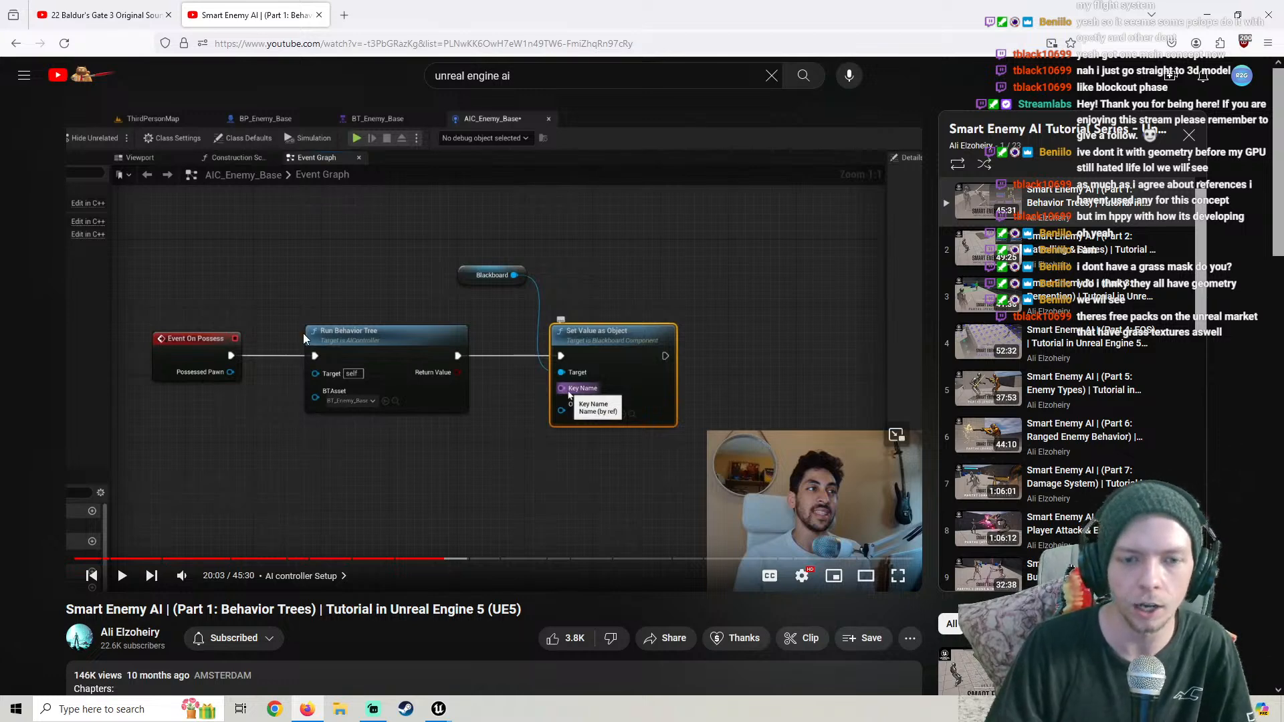
Follow the tutorial to promote Set Value as Object's Key Name input in AIC_EnemyBase to a variable named AttackTargetKey
left_click(346, 360)
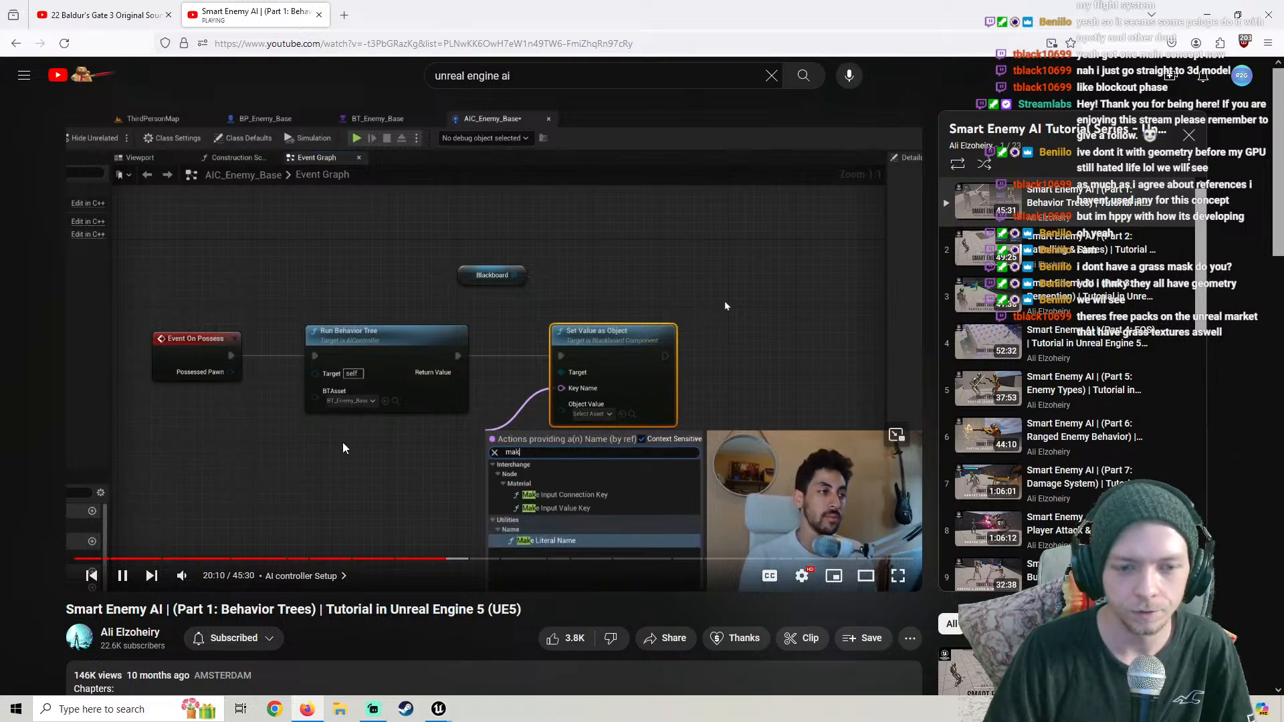
left_click(439, 710)
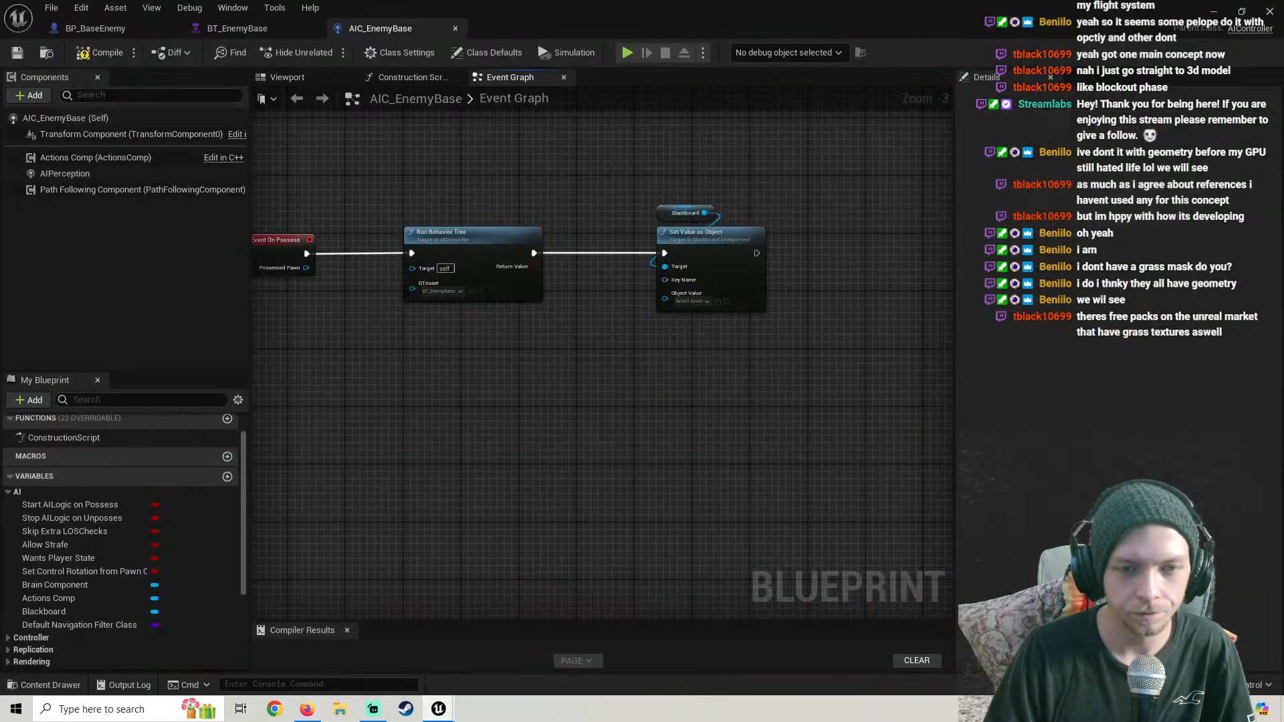
left_click(314, 706)
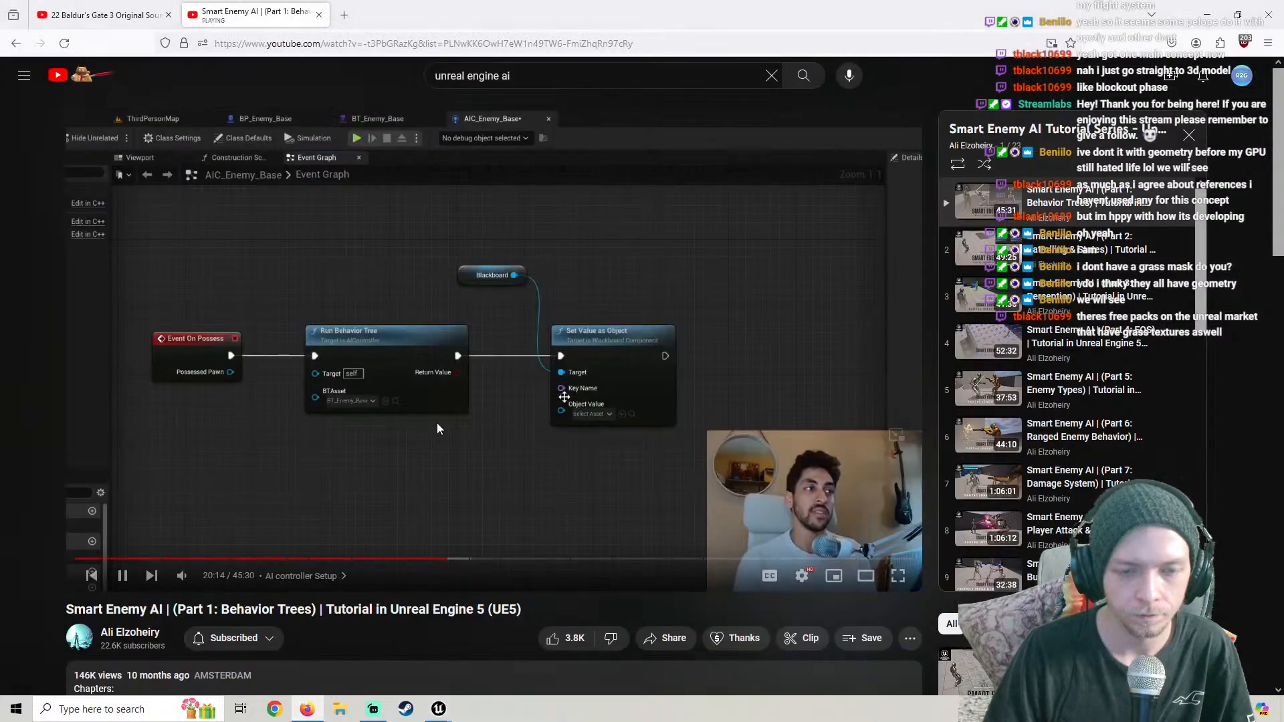
left_click(541, 362)
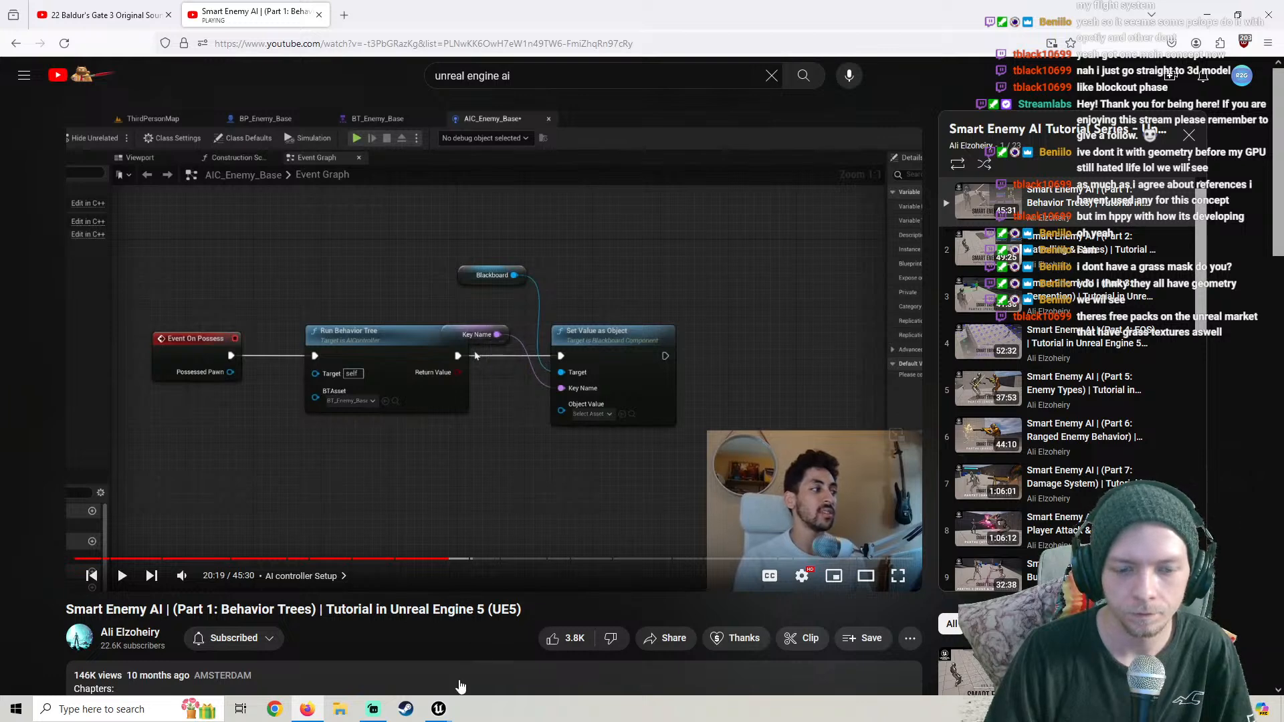
left_click(438, 707)
scroll(617, 275, "up", 2)
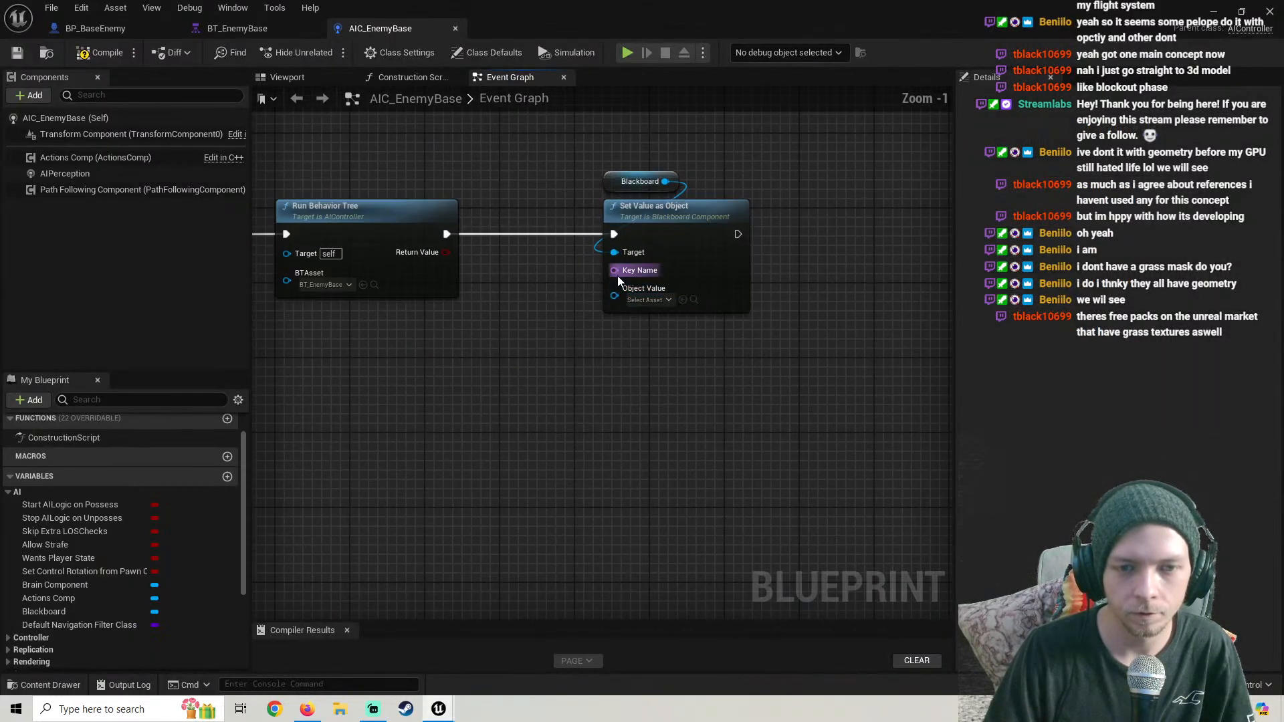
right_click(617, 274)
left_click(644, 306)
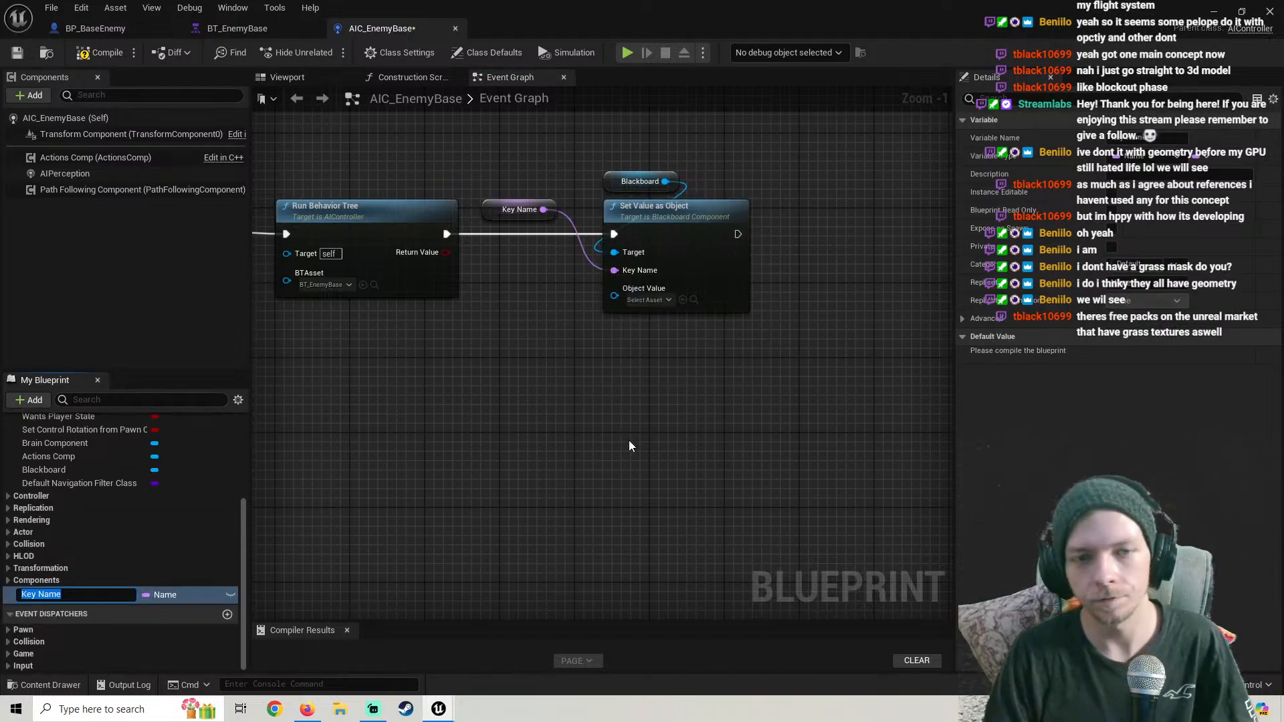
type("Attack")
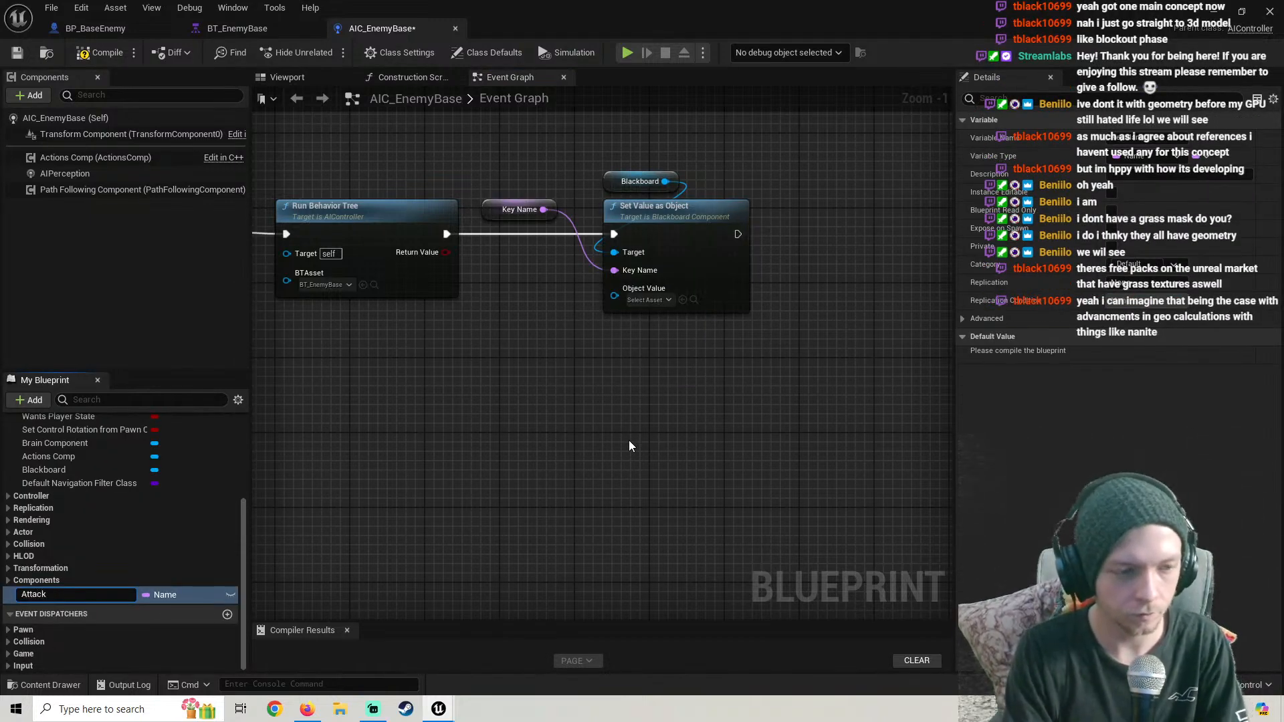
type("TargetKey")
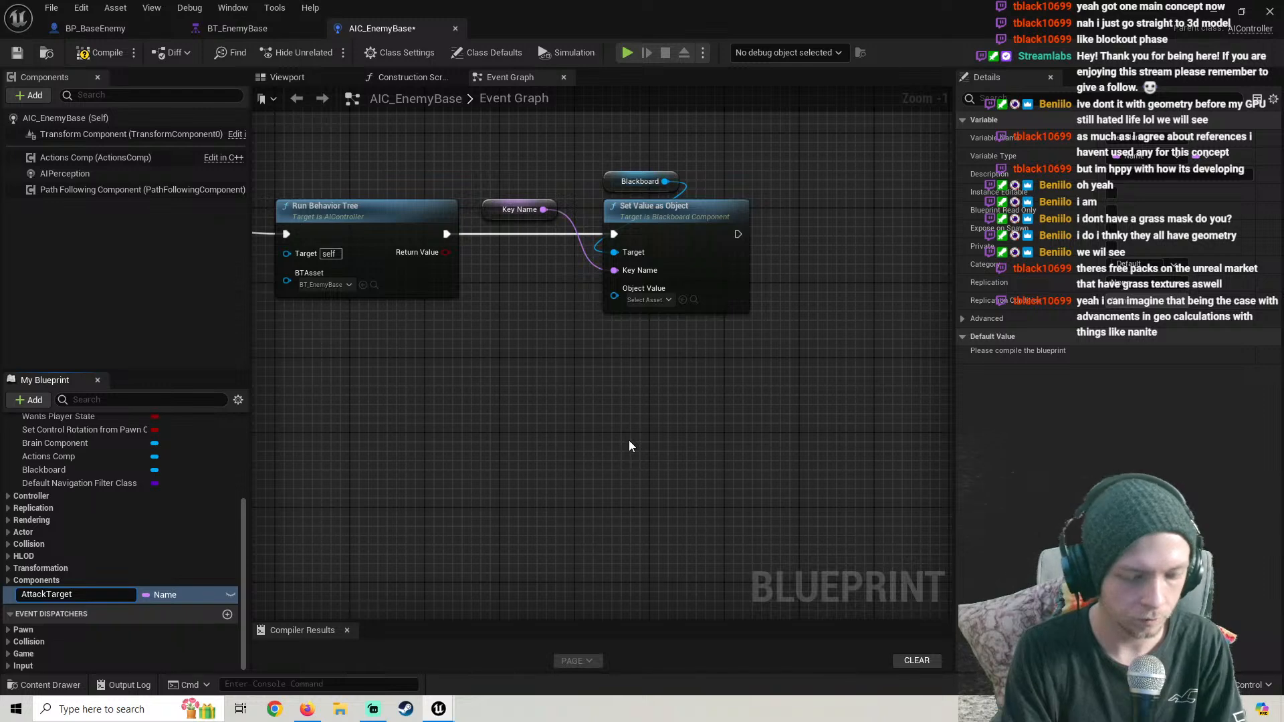
key("Return")
Place the Attack Target Key getter directly above Blackboard, and compile and save AIC_EnemyBase
right_click_drag(661, 263, 656, 309)
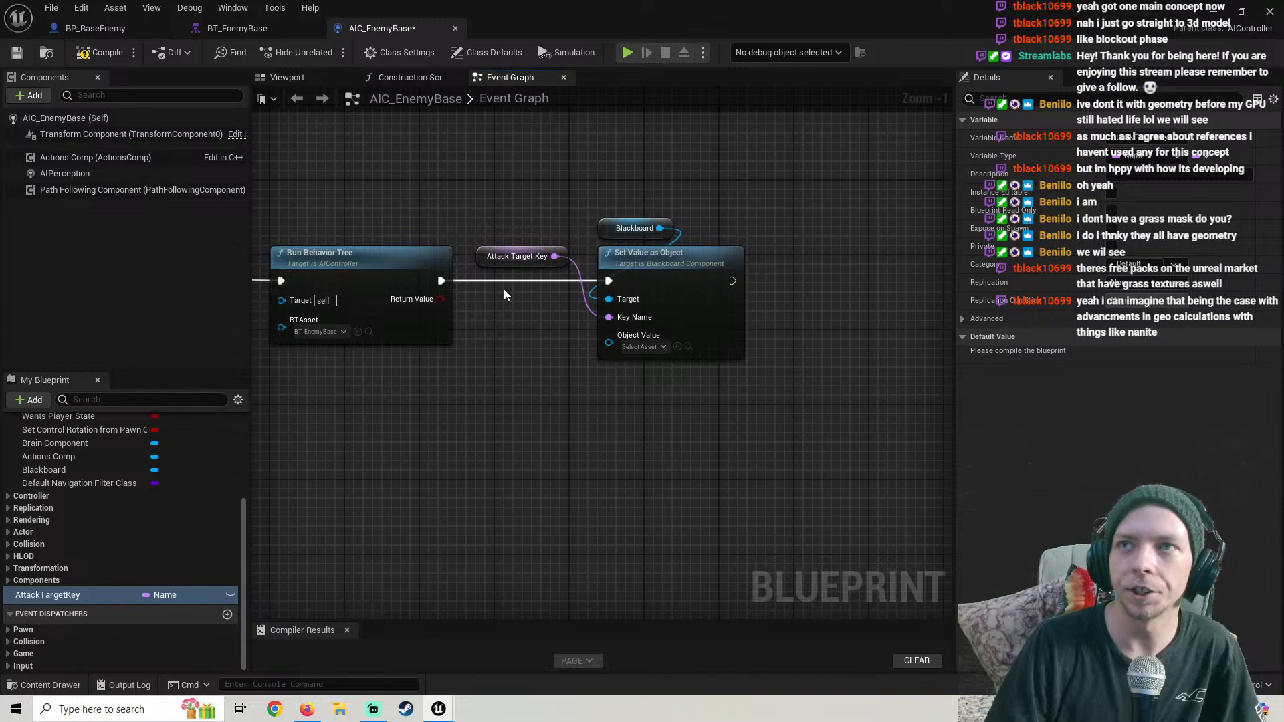
right_click_drag(504, 289, 459, 338)
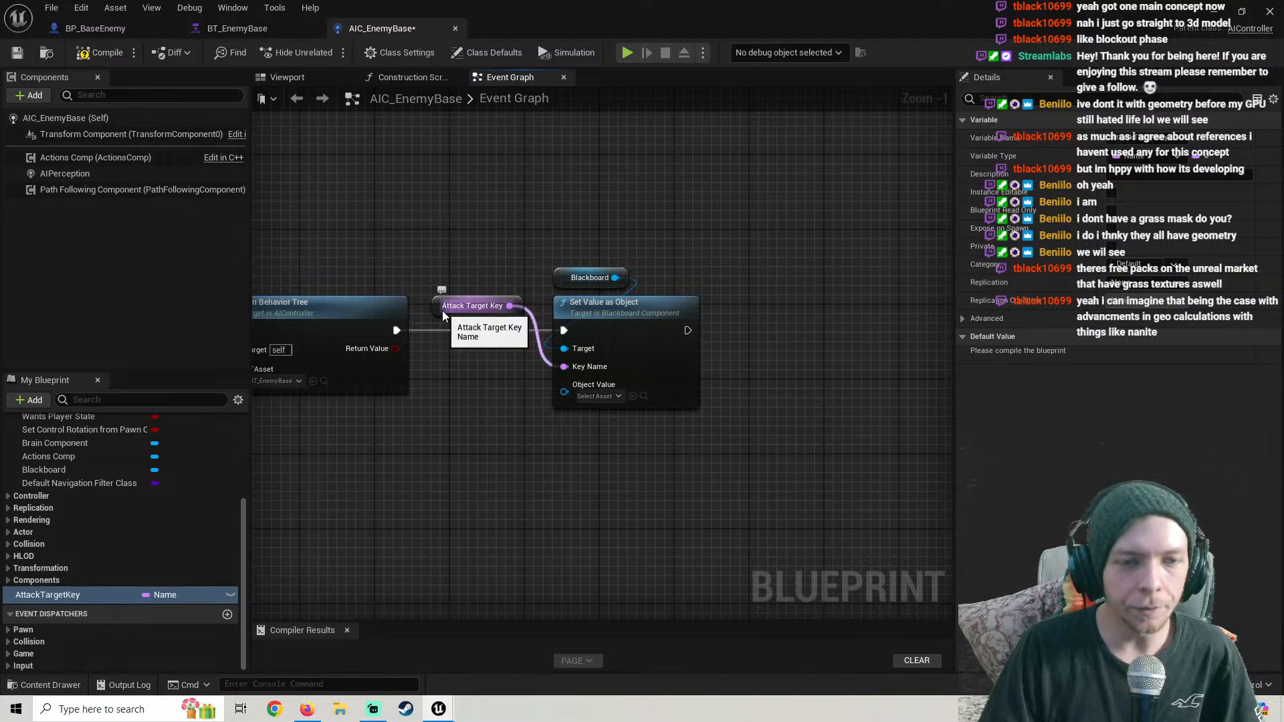
left_click_drag(437, 308, 555, 251)
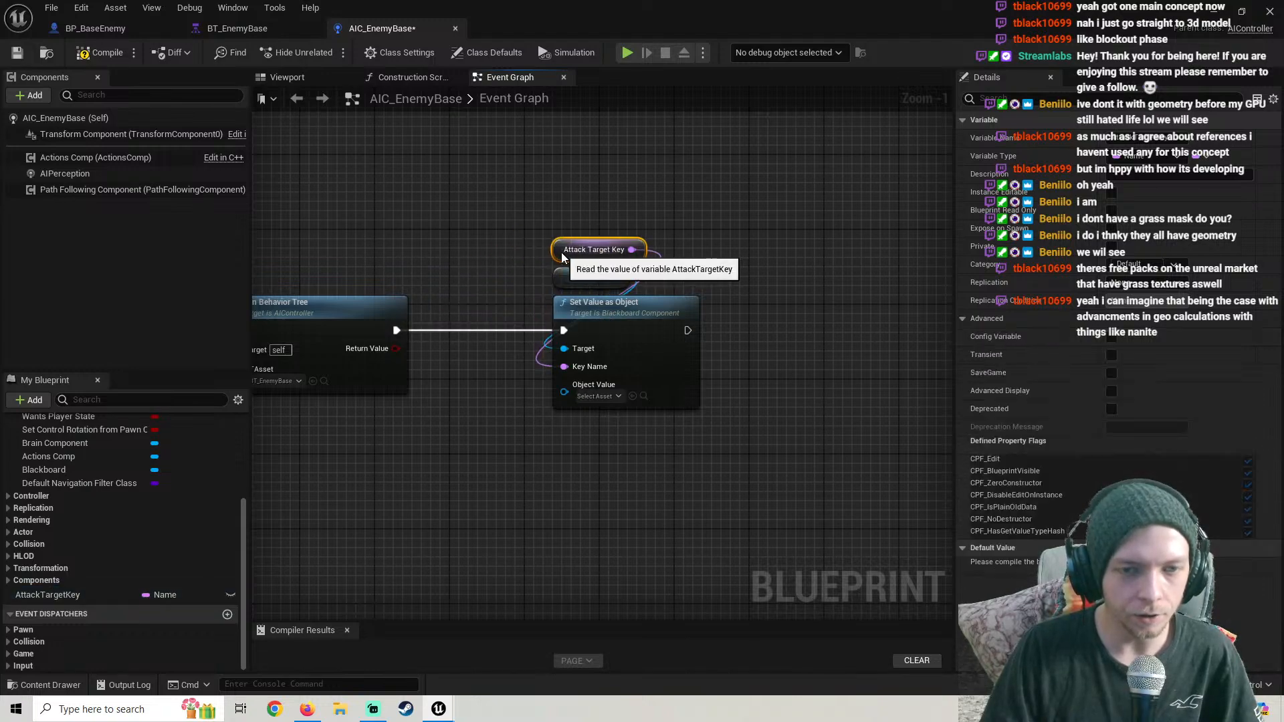
left_click(101, 52)
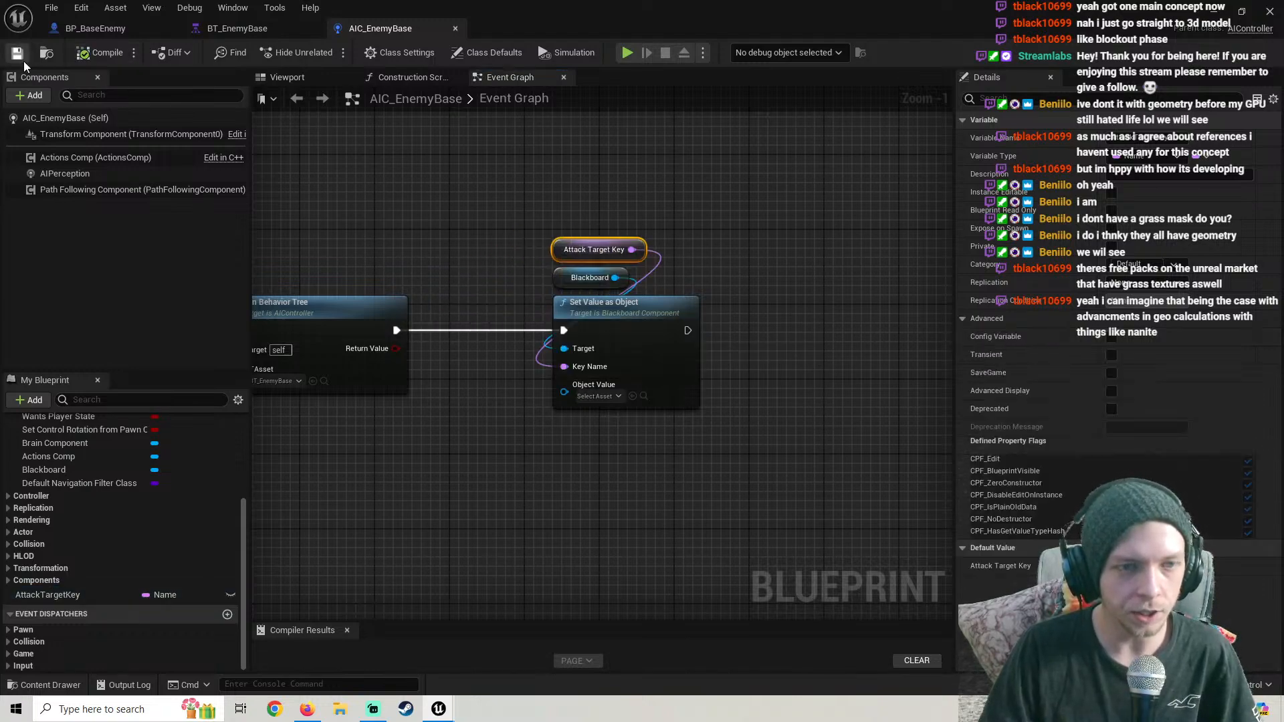
Move Attack Target Key, Blackboard and Set Value as Object together slightly further from Run Behavior Tree, and save the Blueprint
scroll(431, 418, "down", 1)
right_click_drag(432, 418, 556, 444)
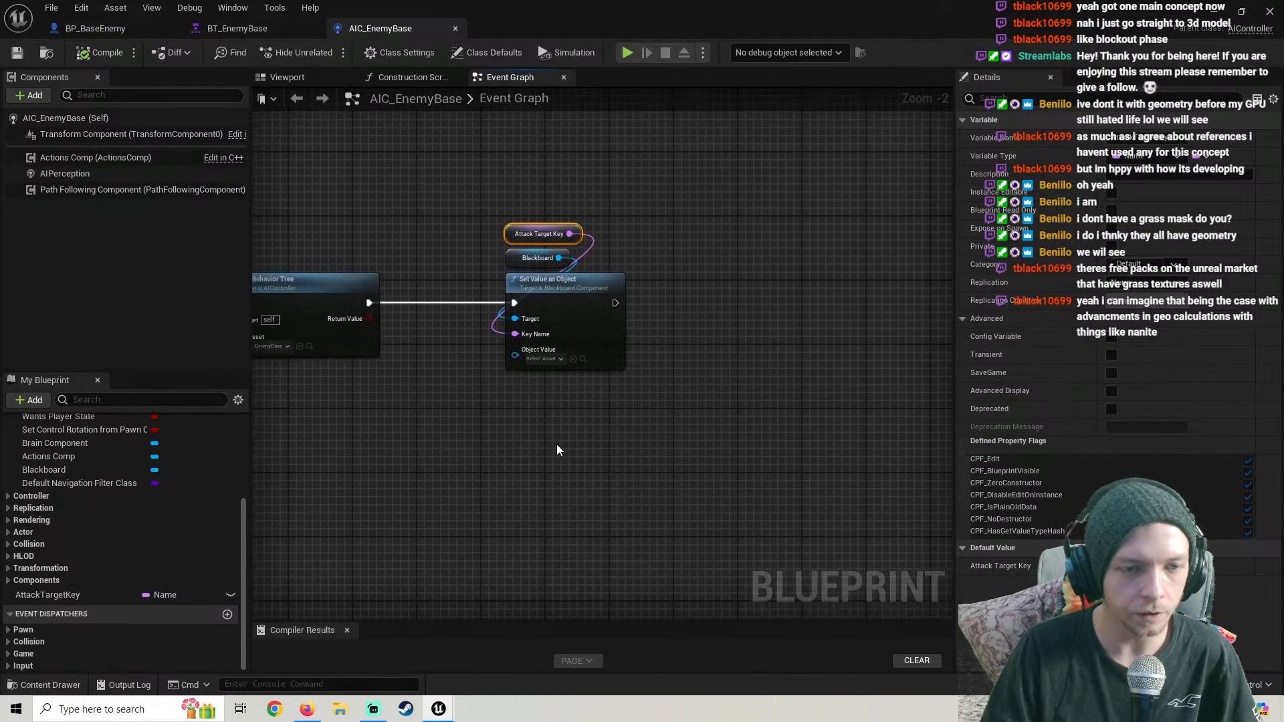
left_click_drag(595, 400, 539, 214)
left_click_drag(564, 292, 592, 290)
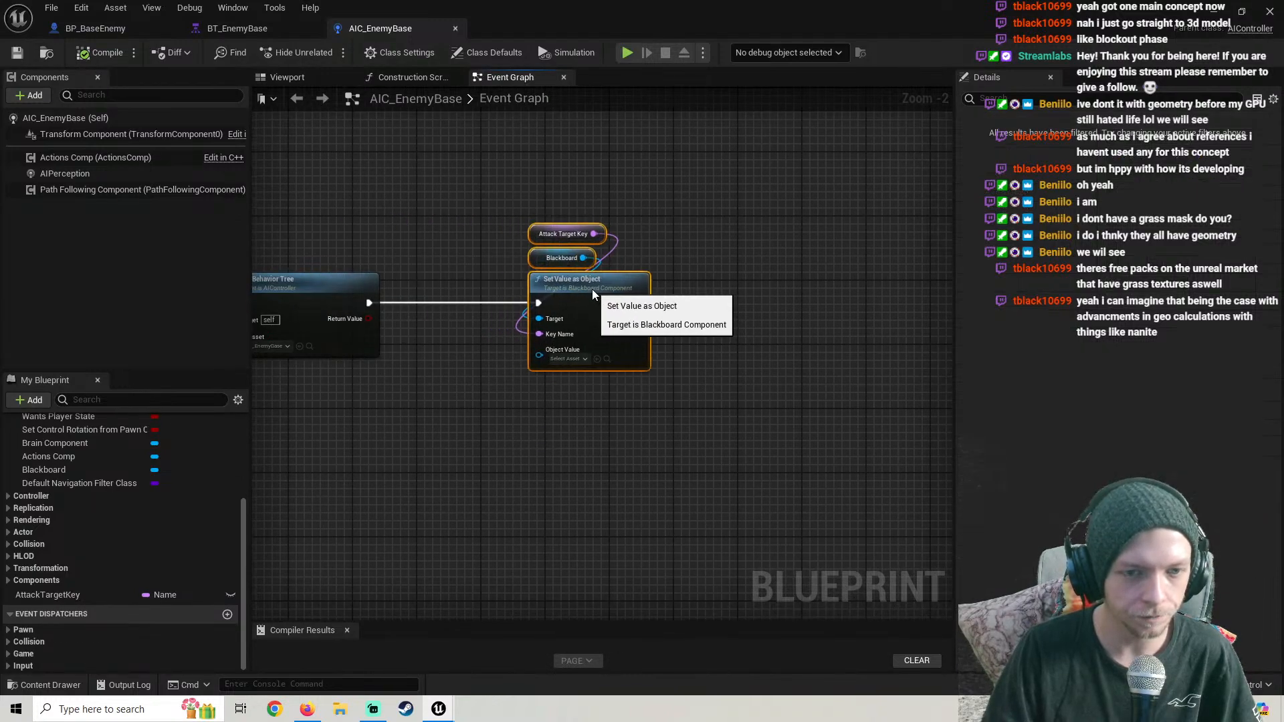
left_click(457, 393)
scroll(457, 393, "down", 1)
right_click_drag(457, 393, 569, 382)
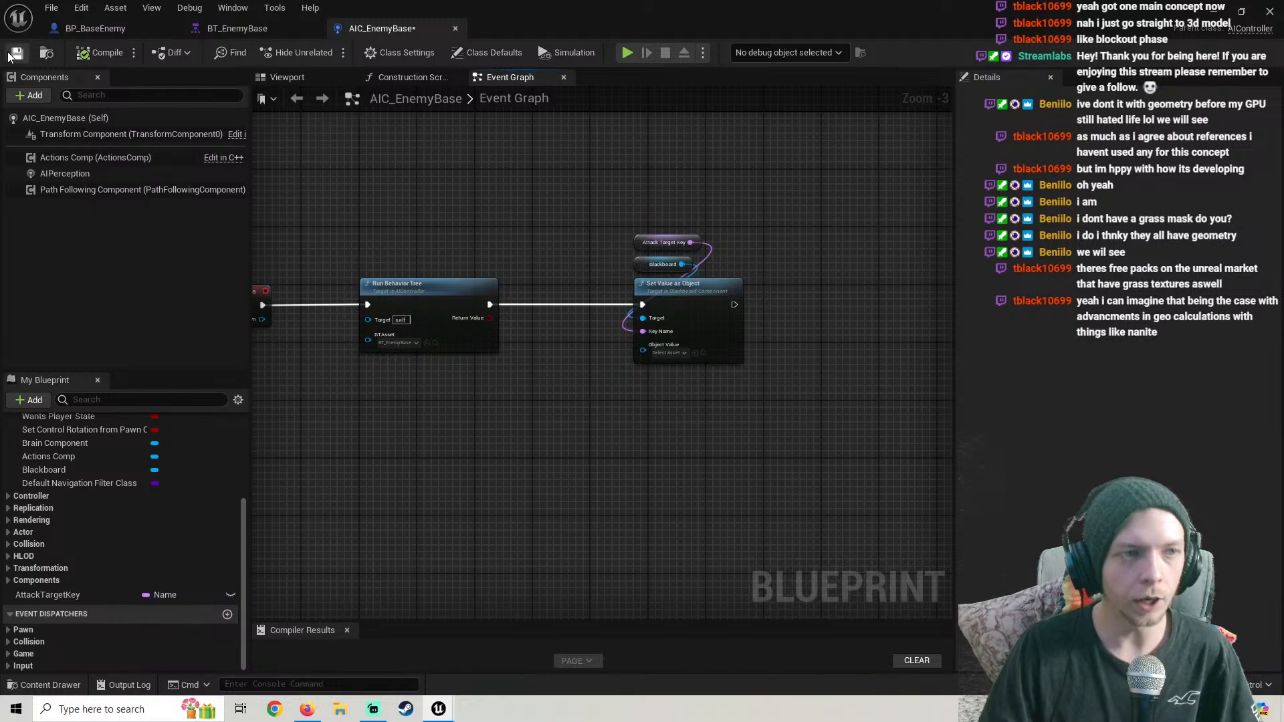
left_click(16, 53)
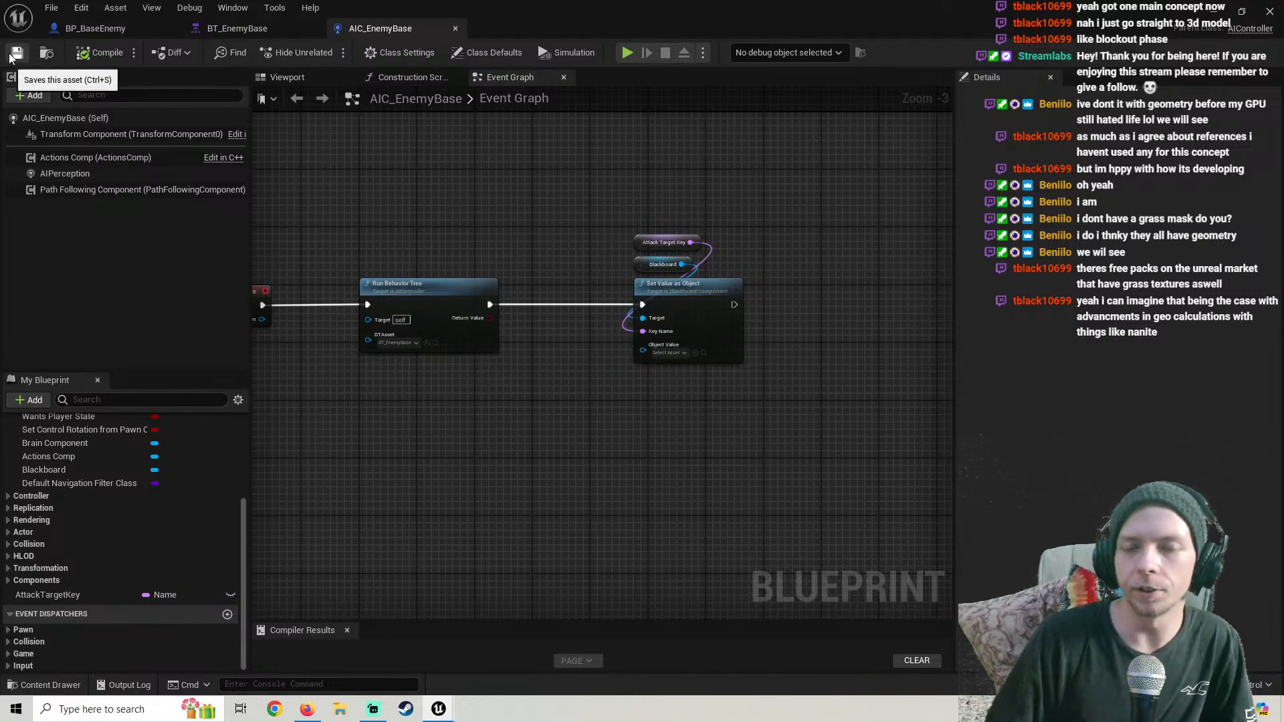
right_click_drag(478, 389, 373, 374)
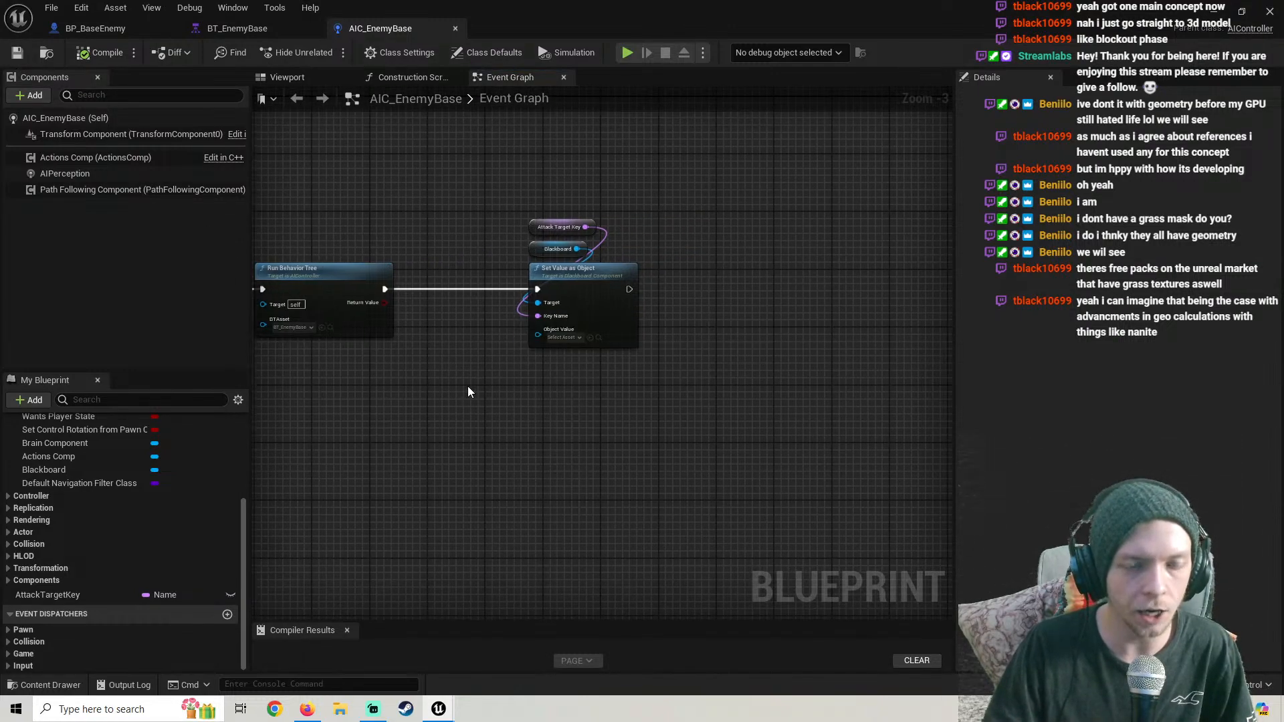
right_click_drag(467, 386, 488, 386)
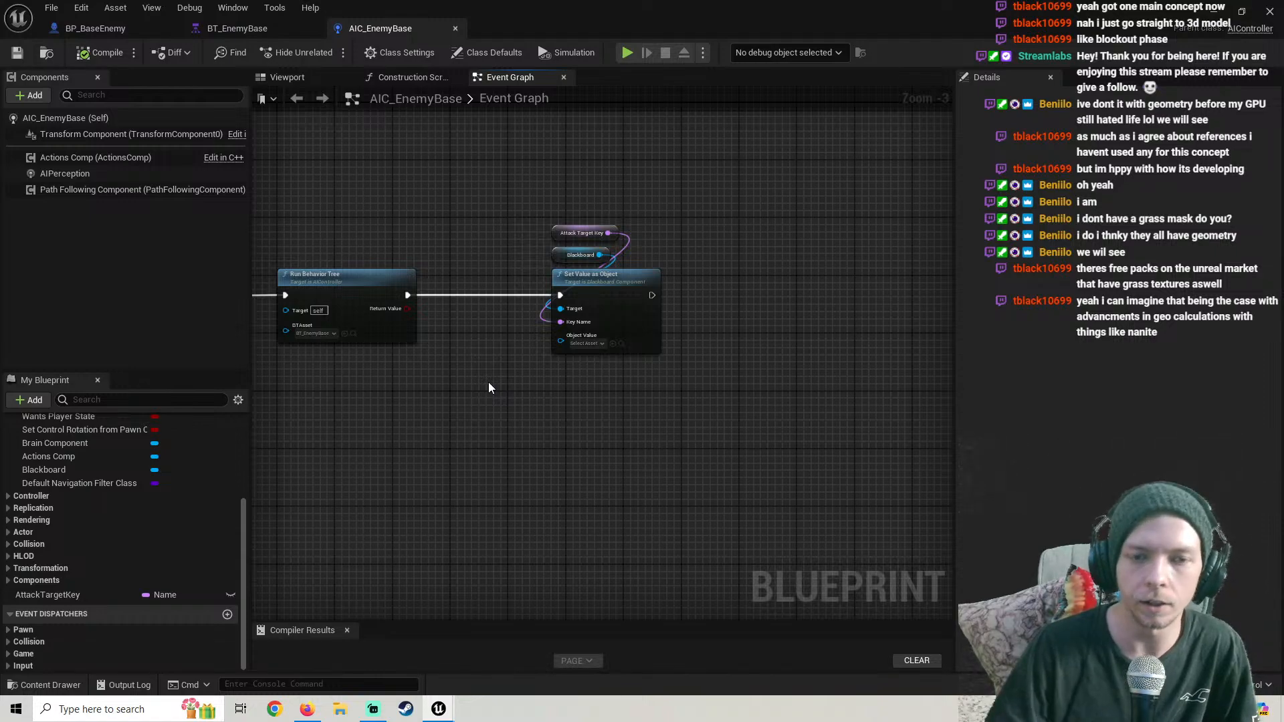
right_click_drag(488, 387, 534, 409)
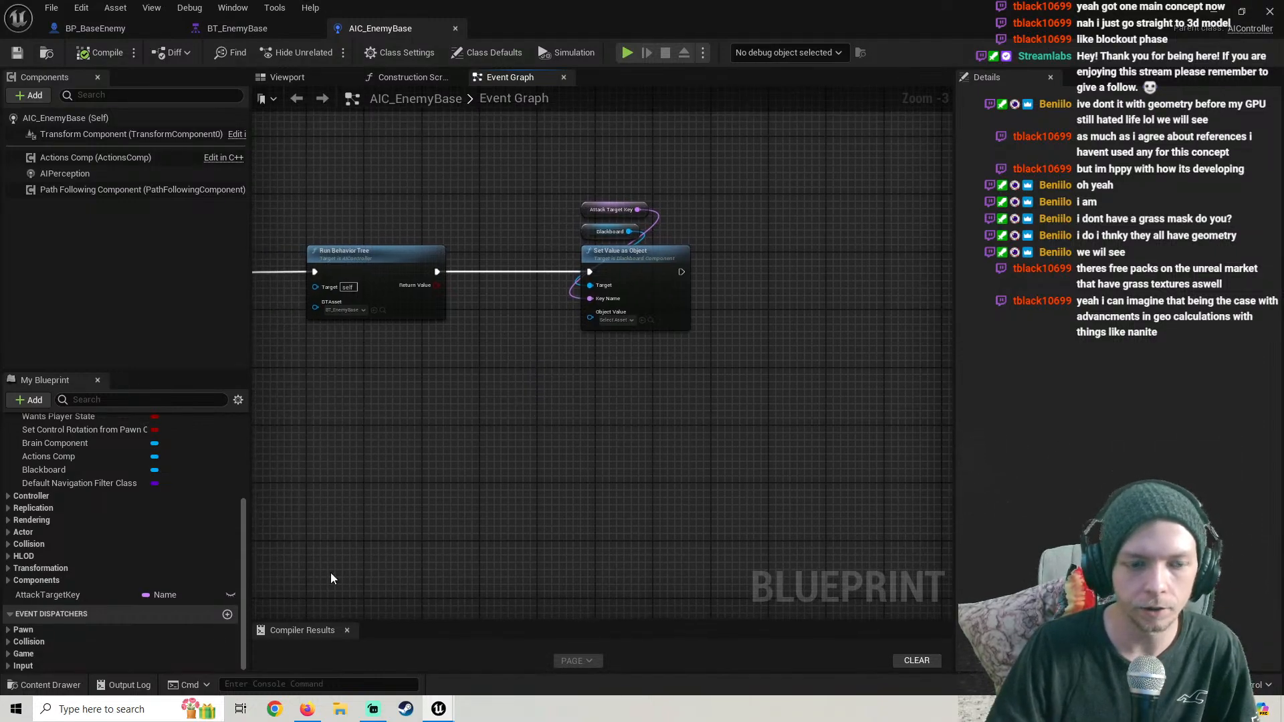
Check the tutorial, open BB_EnemyBase from the behavior tree, and select the AttackTarget key's name text for copying
key("alt+Tab")
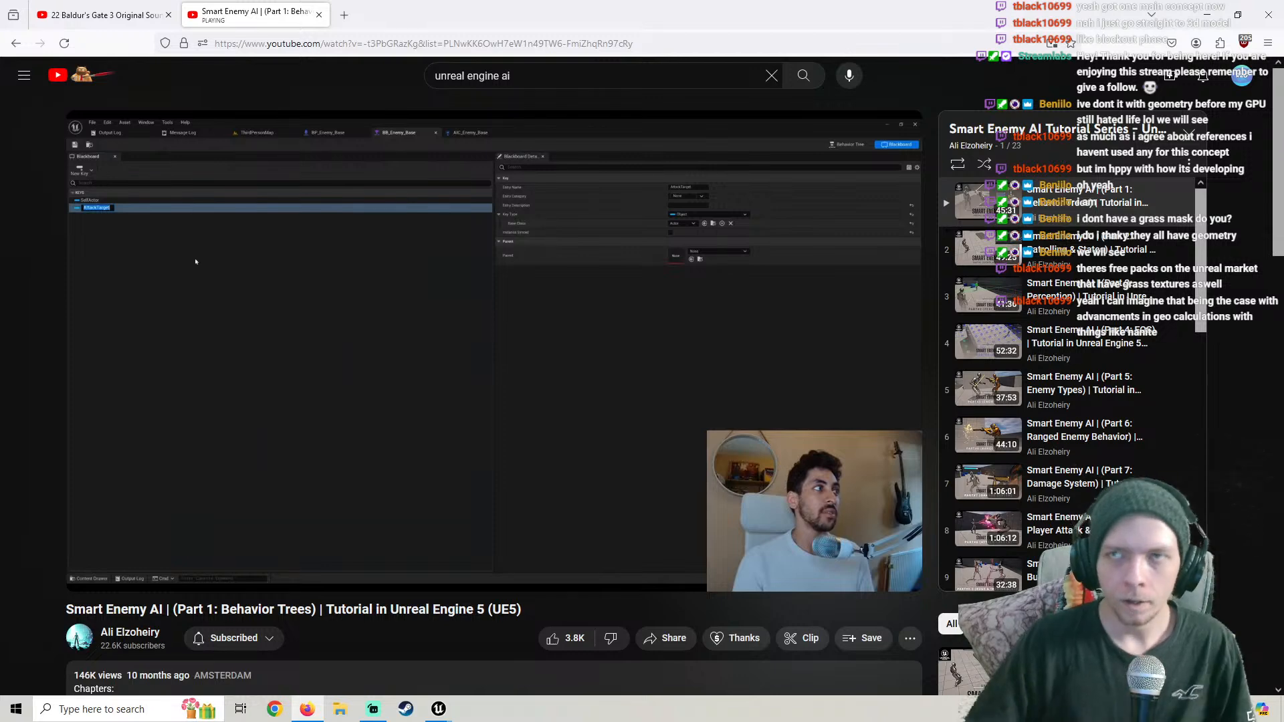
mouse_move(438, 707)
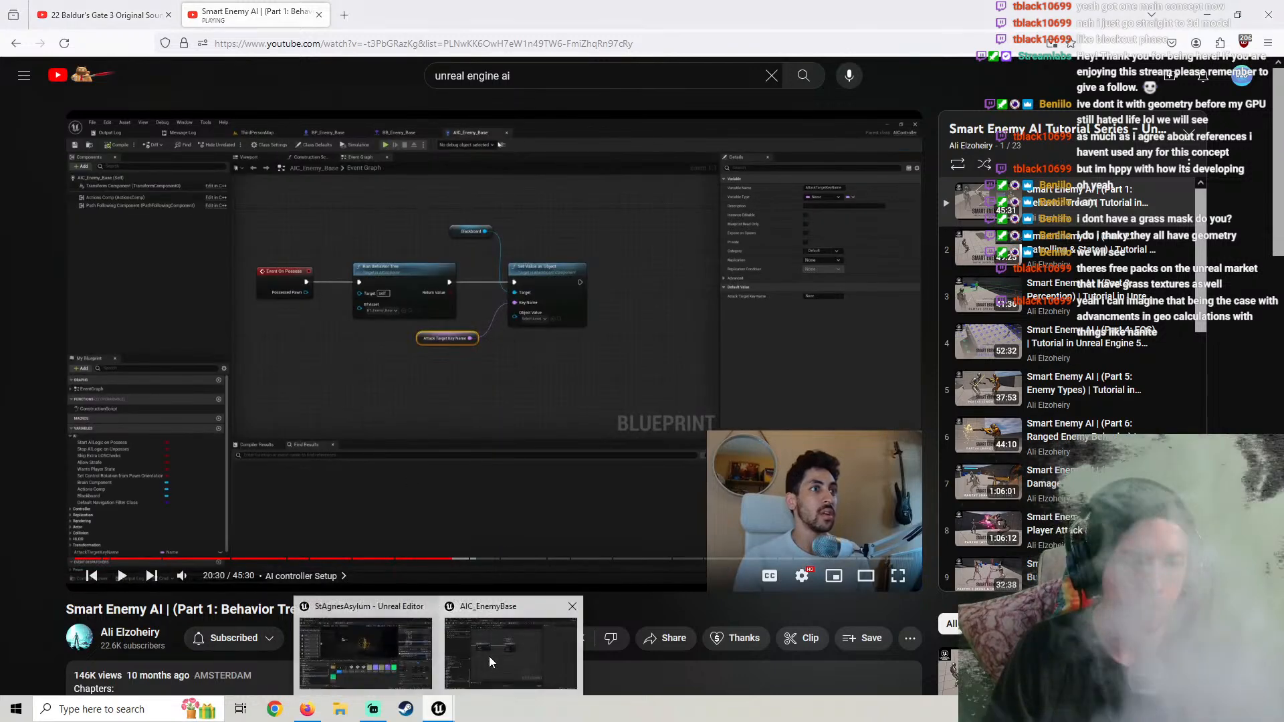
left_click(488, 656)
left_click(220, 27)
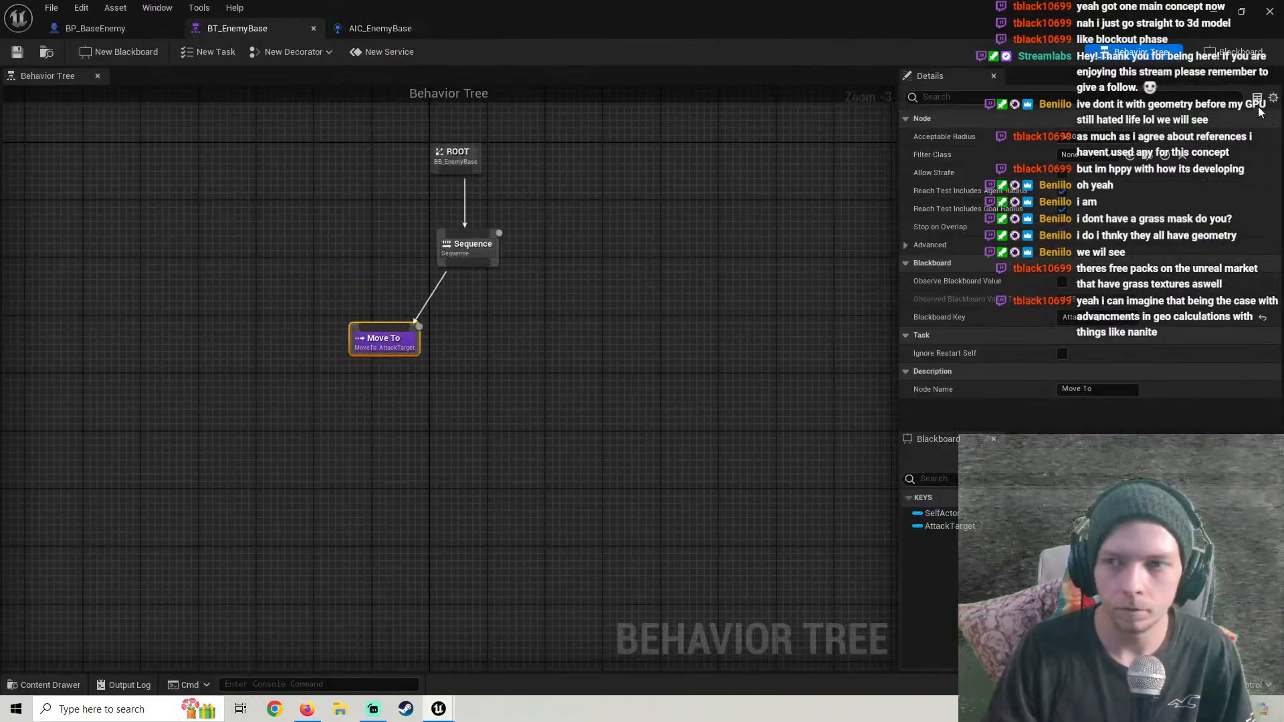
left_click(1235, 53)
double_click(69, 179)
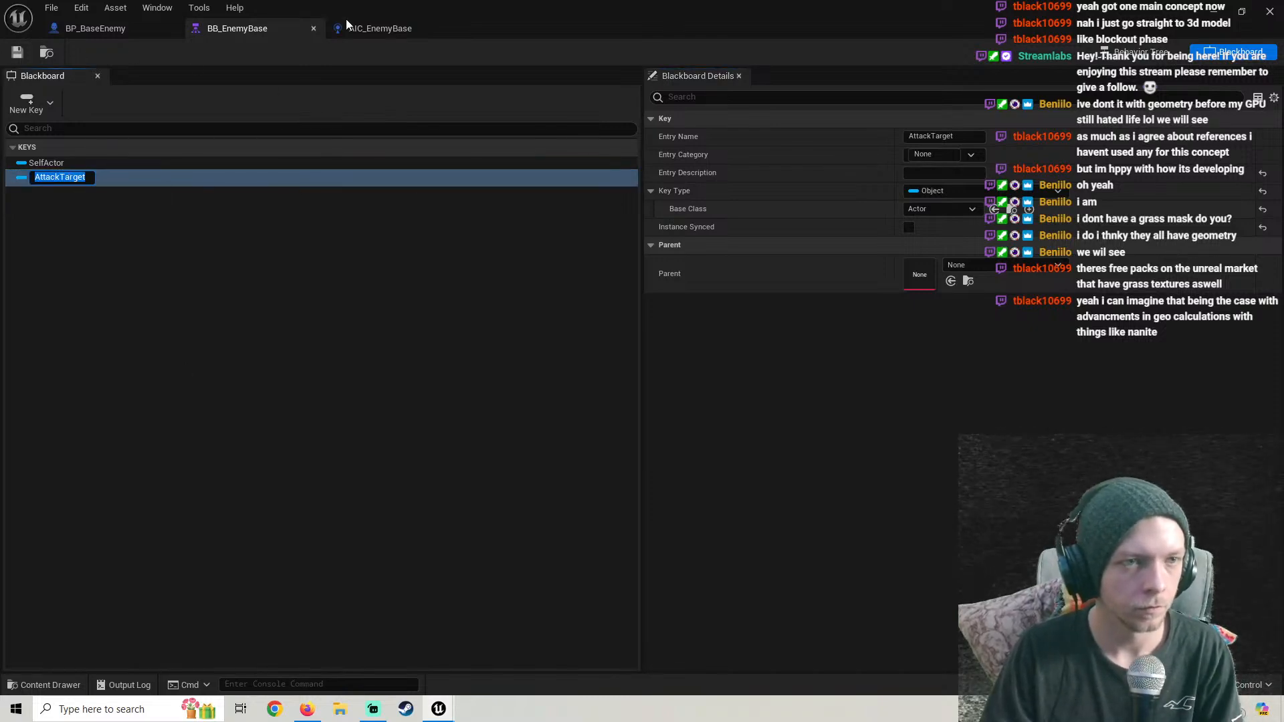
Set the AttackTargetKey variable's default value to AttackTarget in AIC_EnemyBase, and compile and save the Blueprint
left_click(361, 29)
left_click(610, 209)
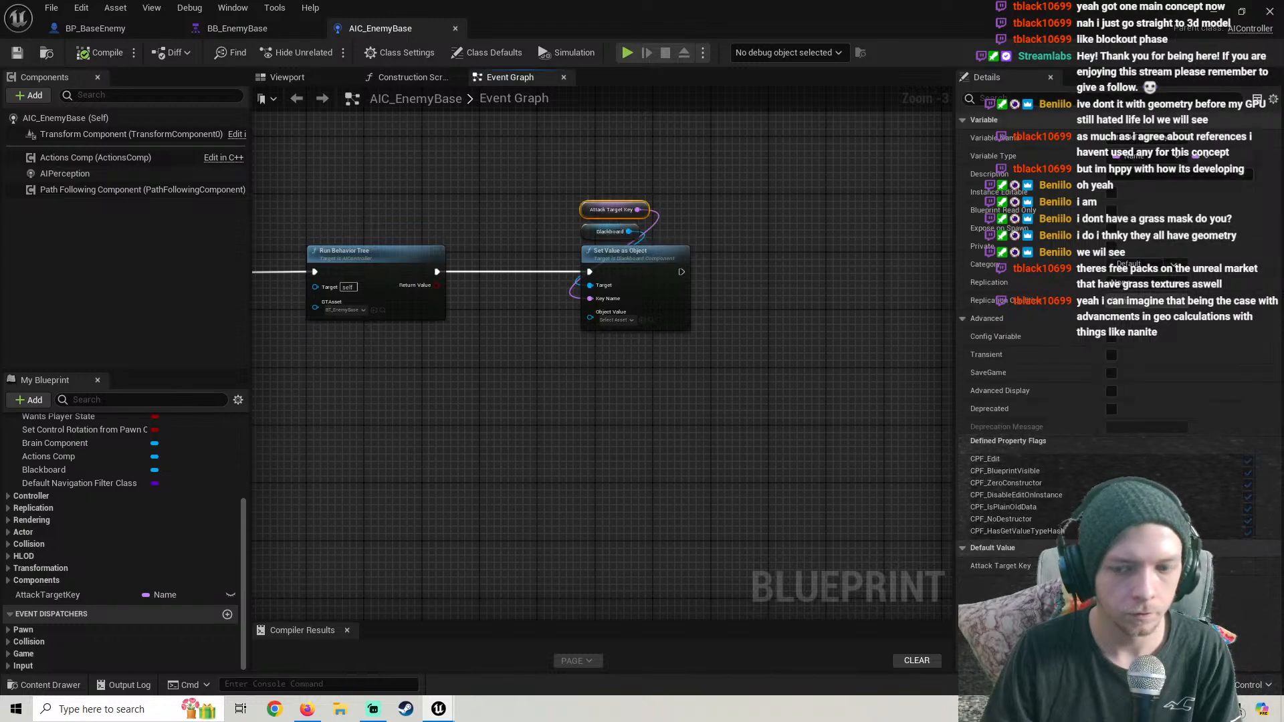
left_click(1147, 566)
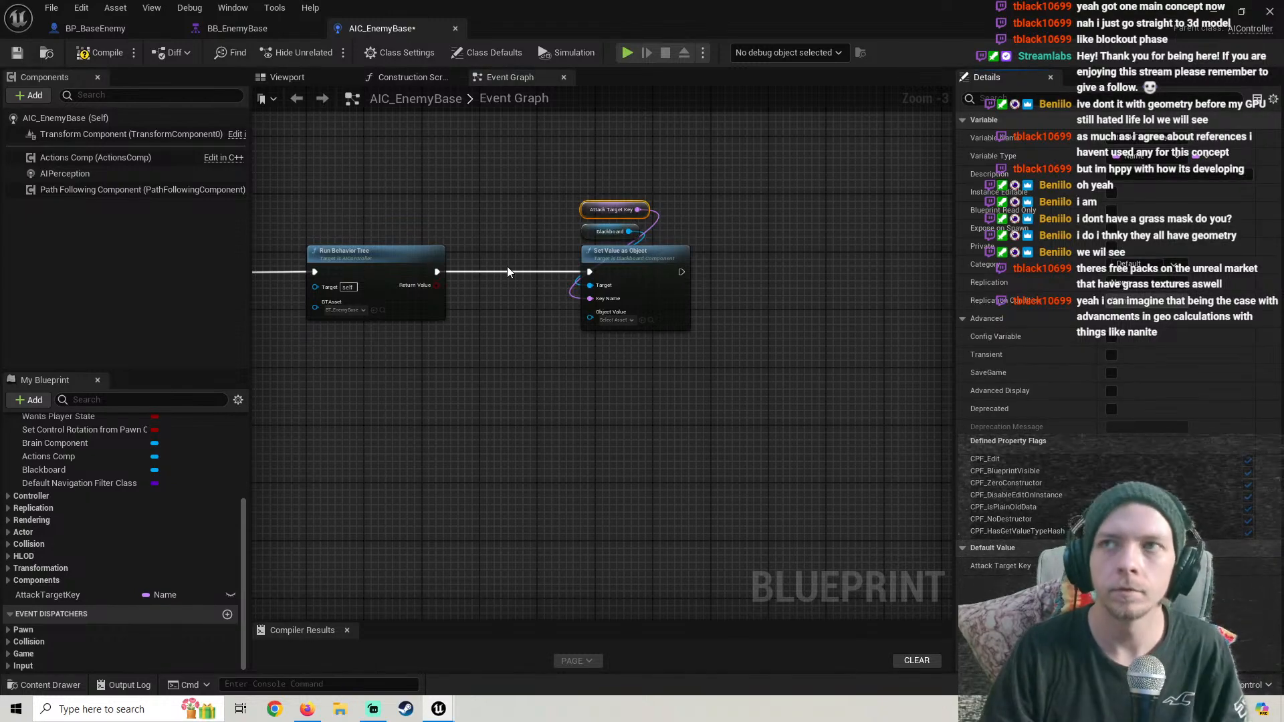
left_click(99, 52)
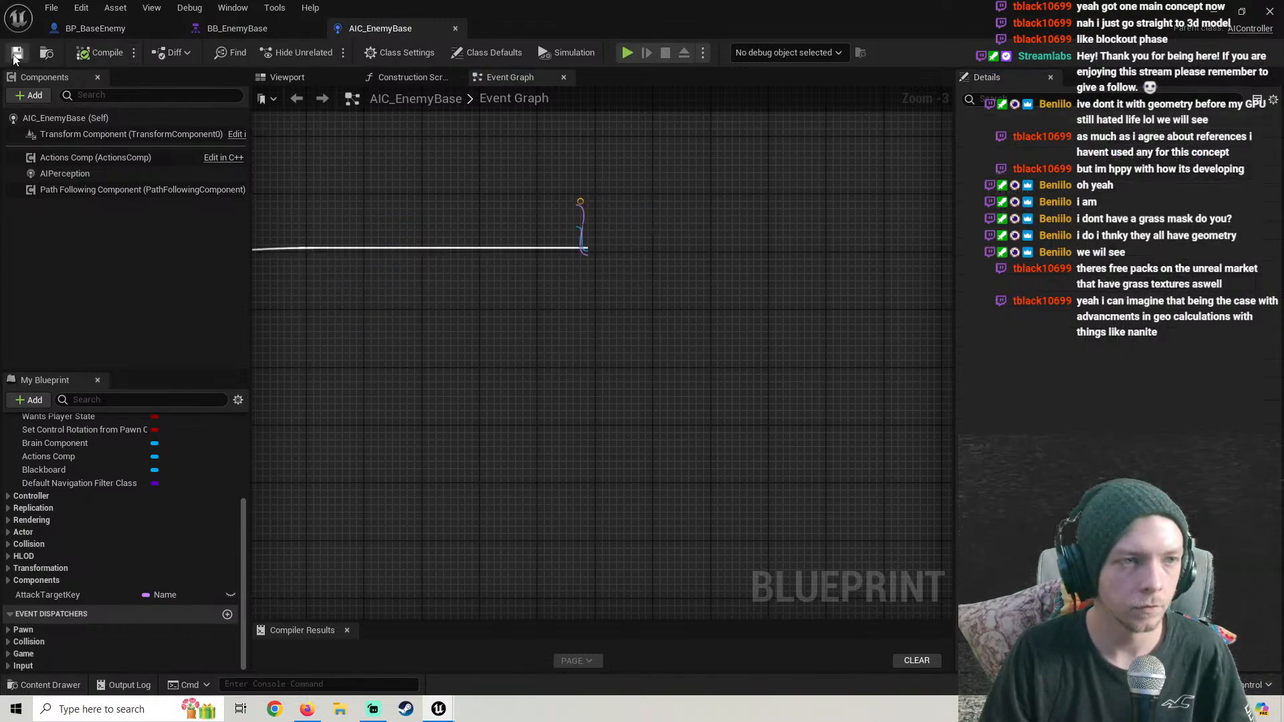
Check the tutorial, add a Get Player Character node, and connect its Return Value to Set Value as Object's Object Value
left_click(308, 708)
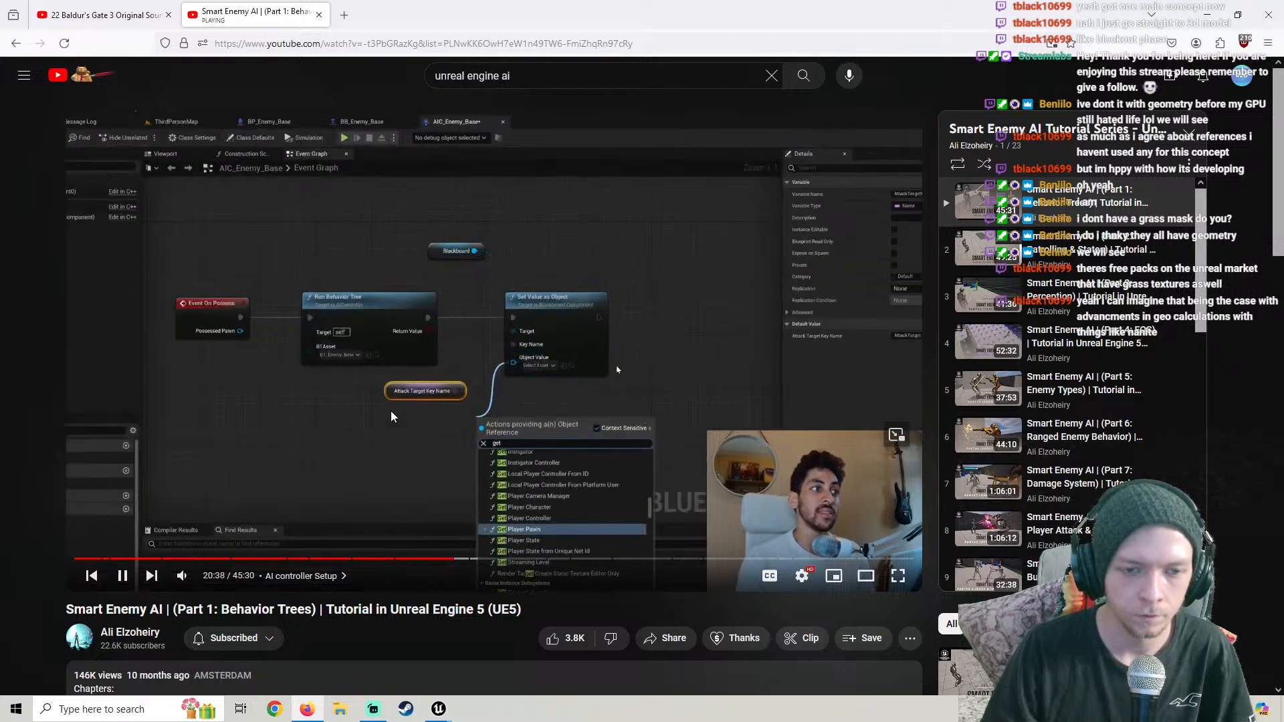
key("alt+Tab")
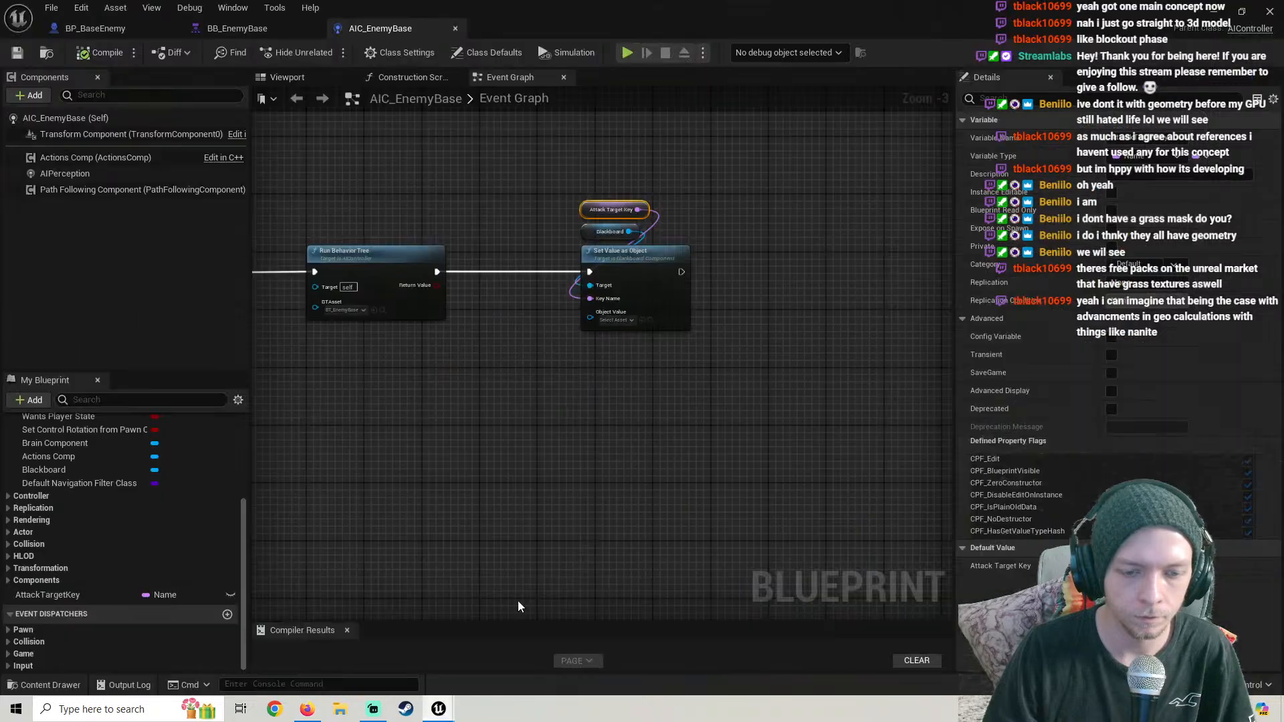
right_click(452, 413)
type("get player")
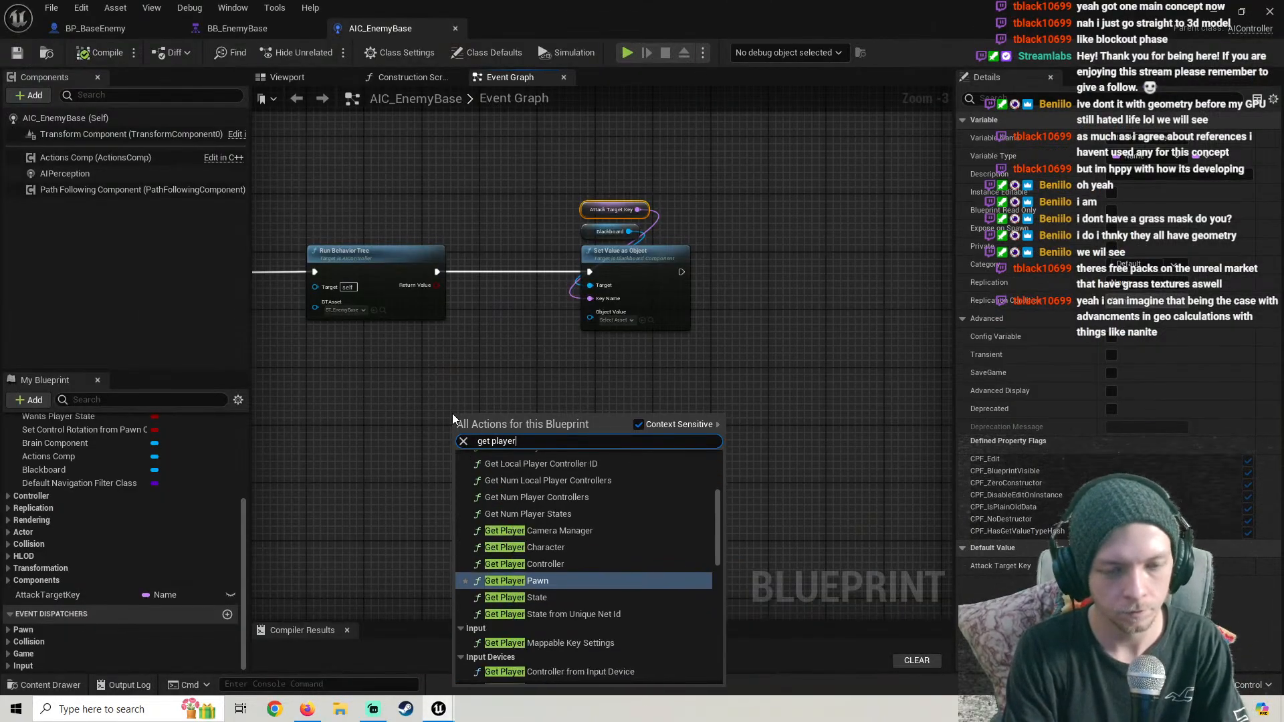
type(" char")
key("Return")
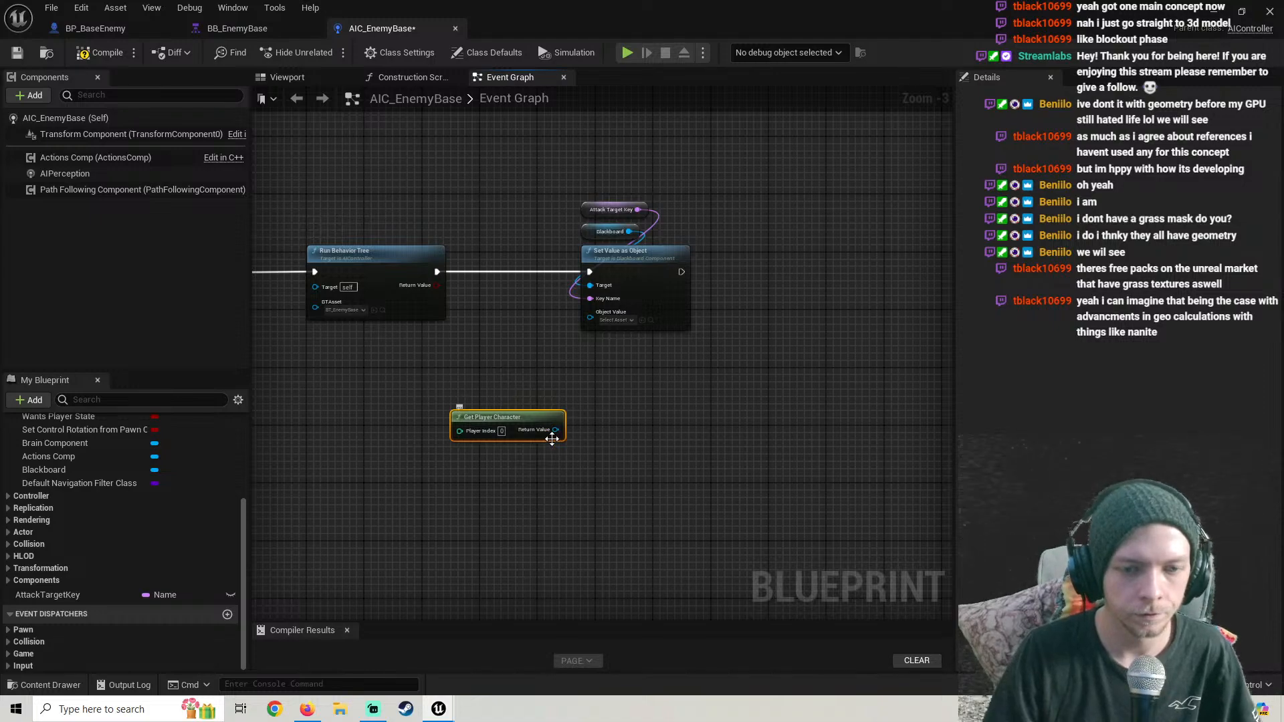
left_click_drag(552, 439, 590, 317)
Nudge Set Value as Object and its two getters away from Get Player Character, and compile and save AIC_EnemyBase
right_click_drag(662, 390, 584, 420)
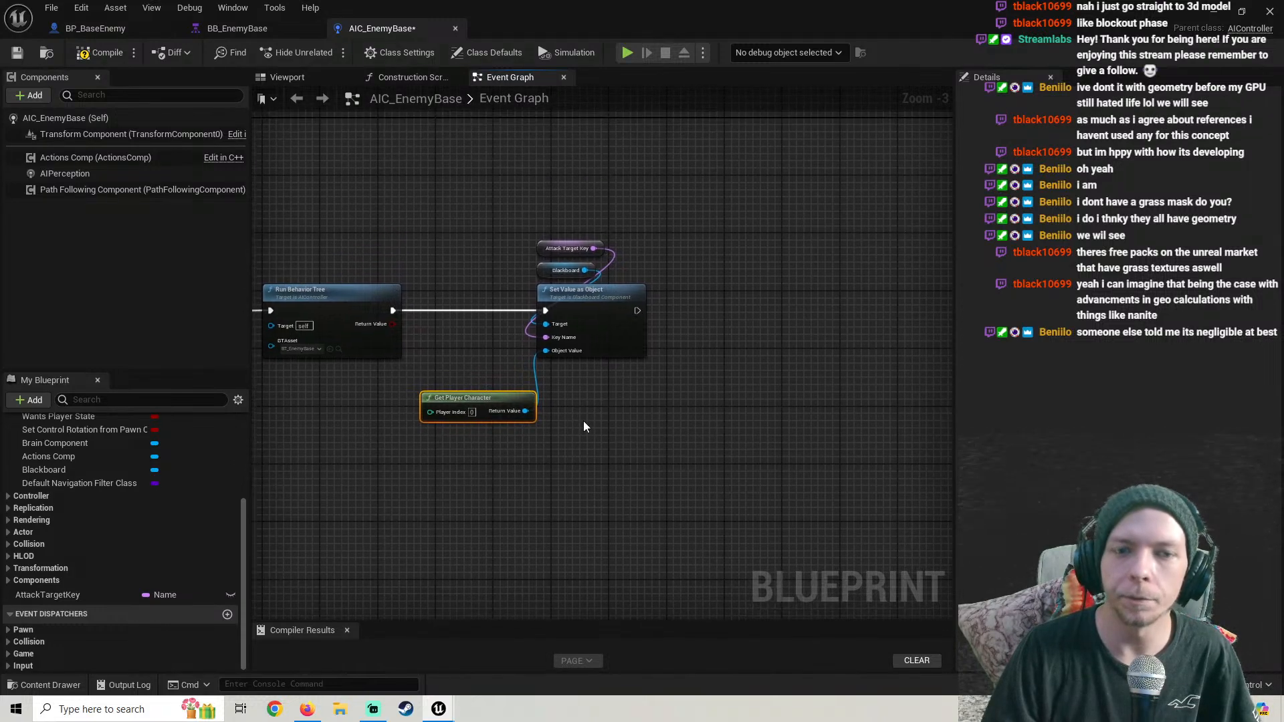
left_click_drag(583, 420, 574, 226)
key("Right")
key("Right")
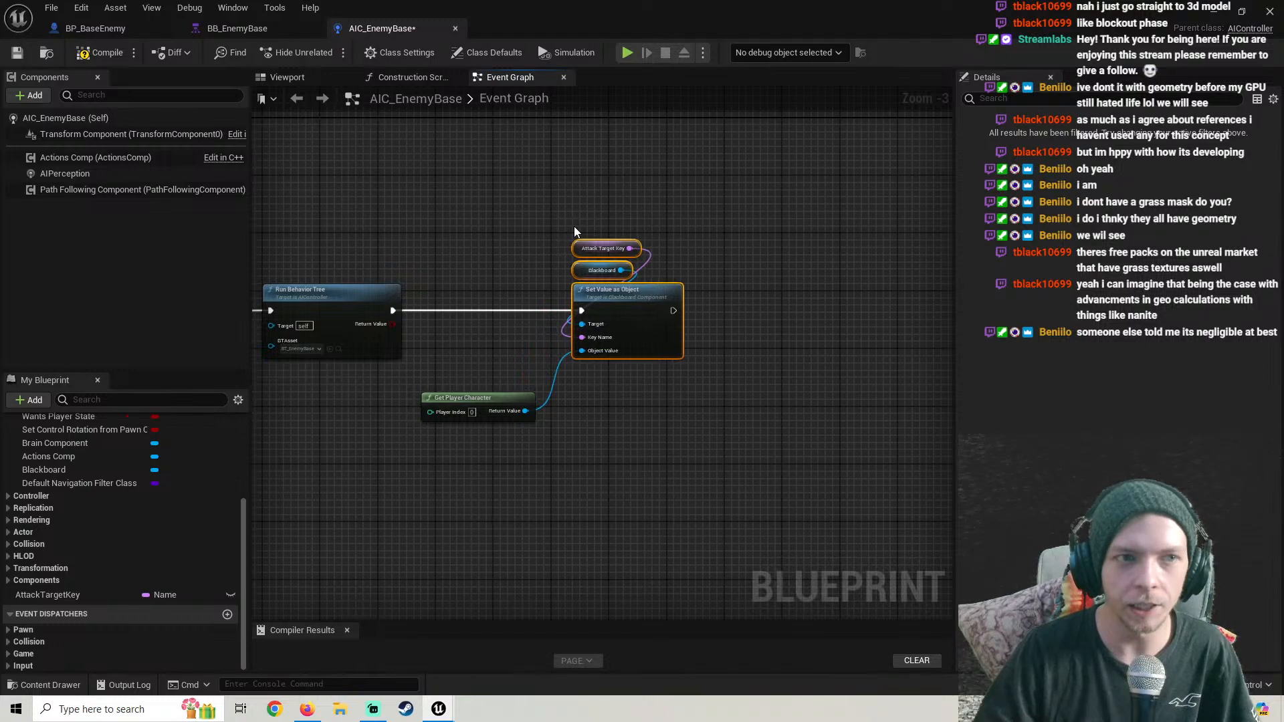
left_click(101, 52)
left_click(17, 53)
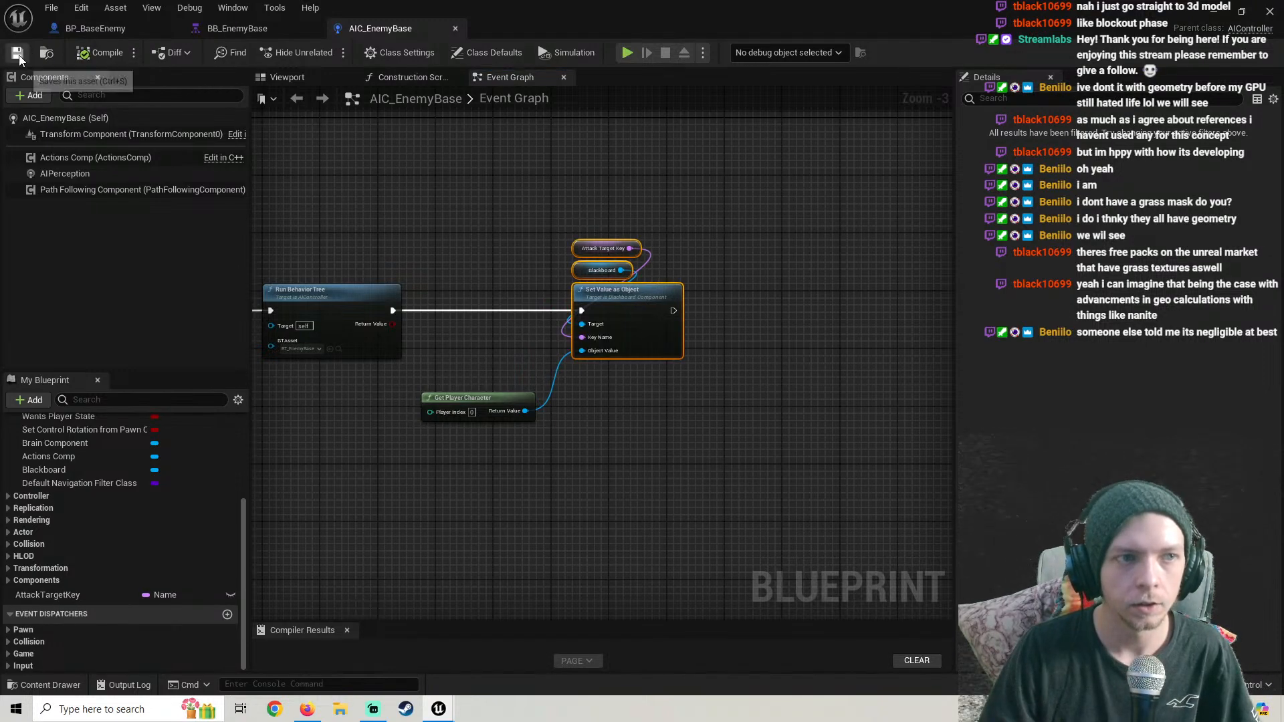
Switch to the Smart Enemy AI tutorial in the browser and continue it from about 21:07
left_click(307, 710)
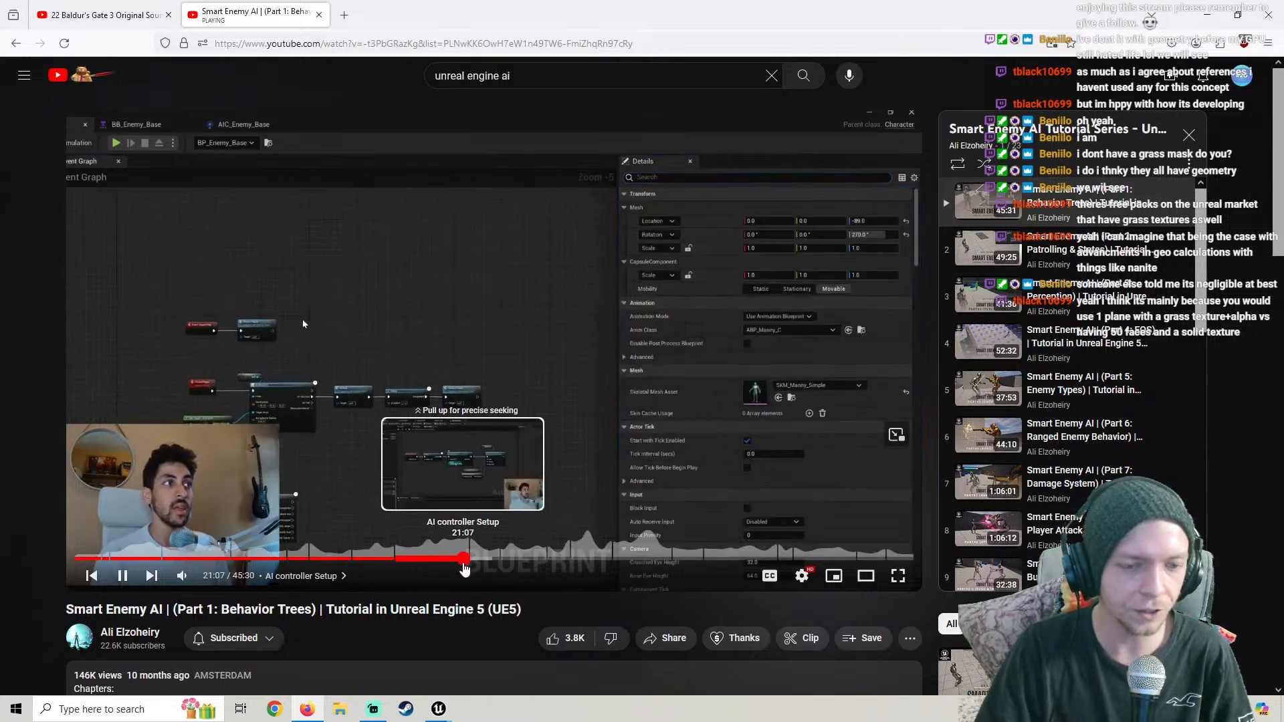
left_click(466, 558)
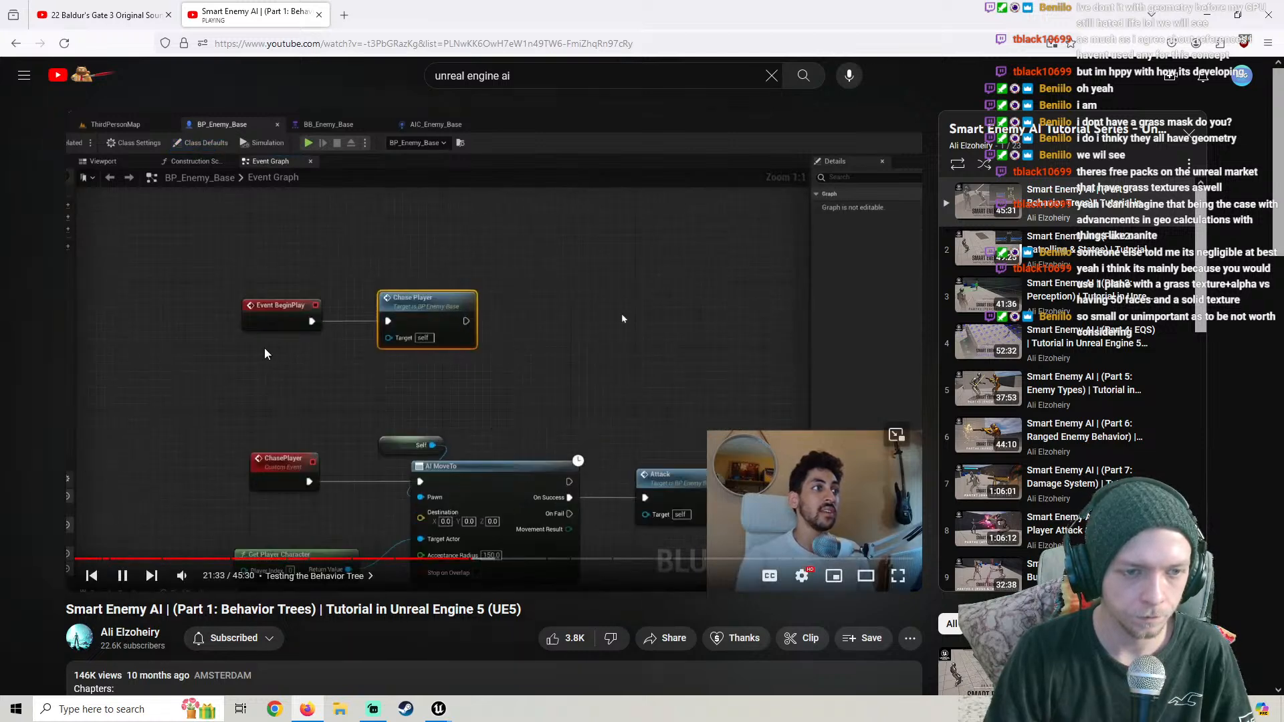
Pause the tutorial, return to Unreal Editor, delete the Chase Player call after Event BeginPlay in BP_BaseEnemy, and compile the Blueprint
left_click(296, 319)
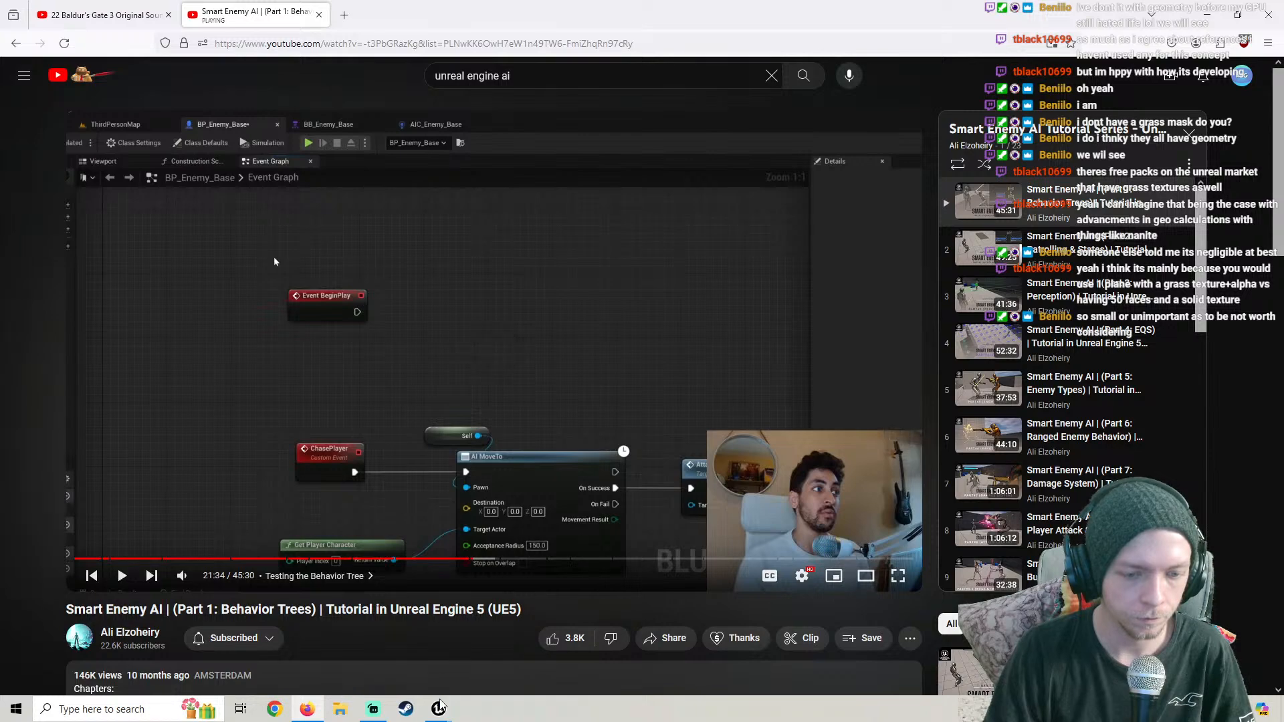
left_click(438, 709)
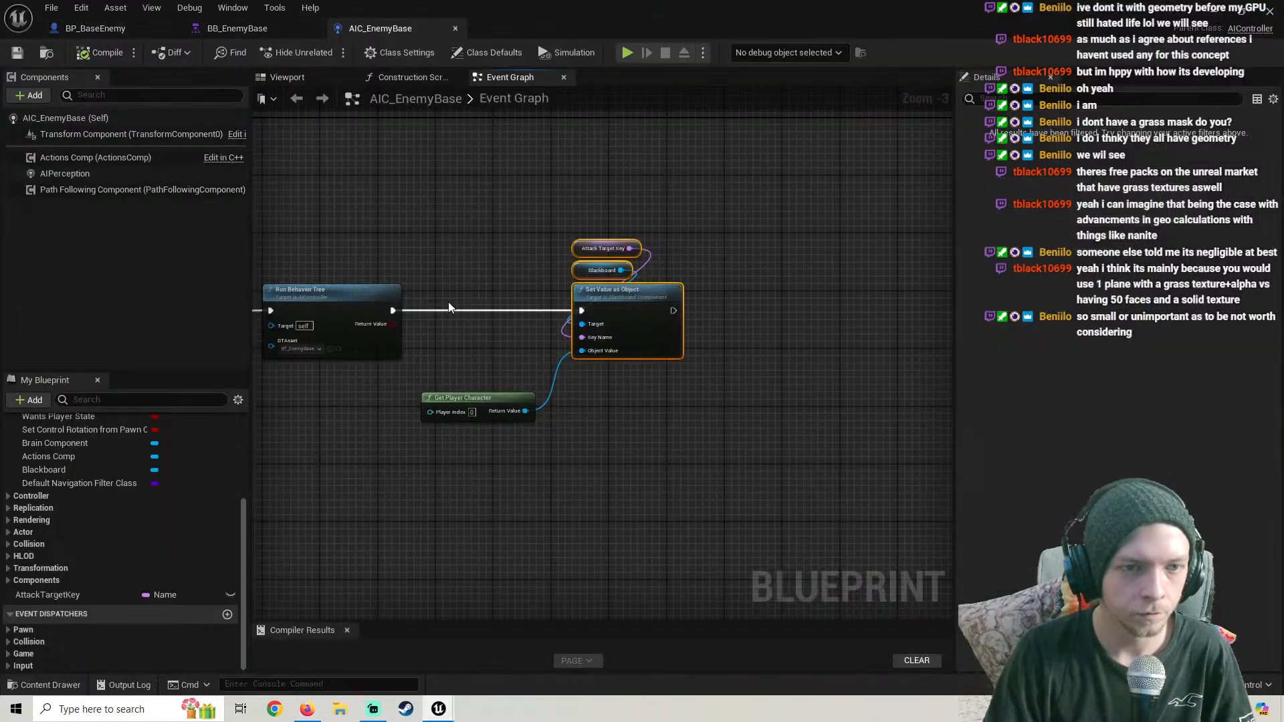
scroll(576, 377, "down", 4)
right_click_drag(577, 378, 498, 351)
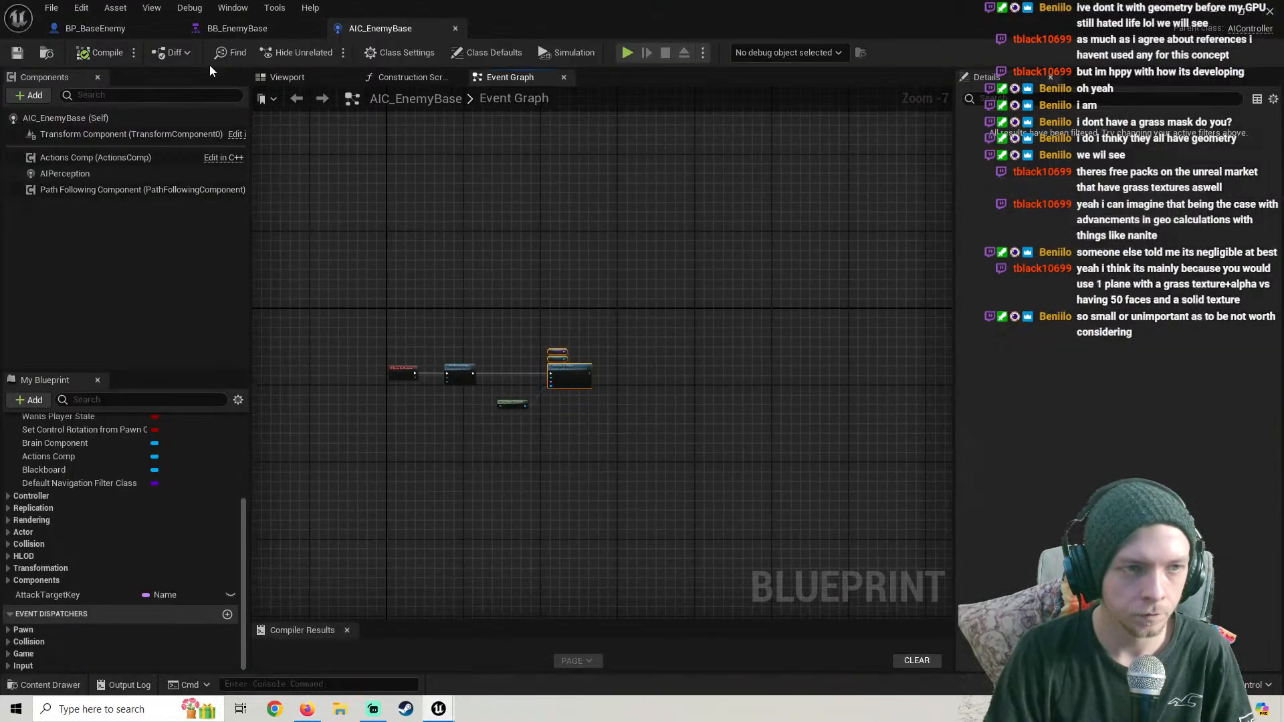
left_click(131, 25)
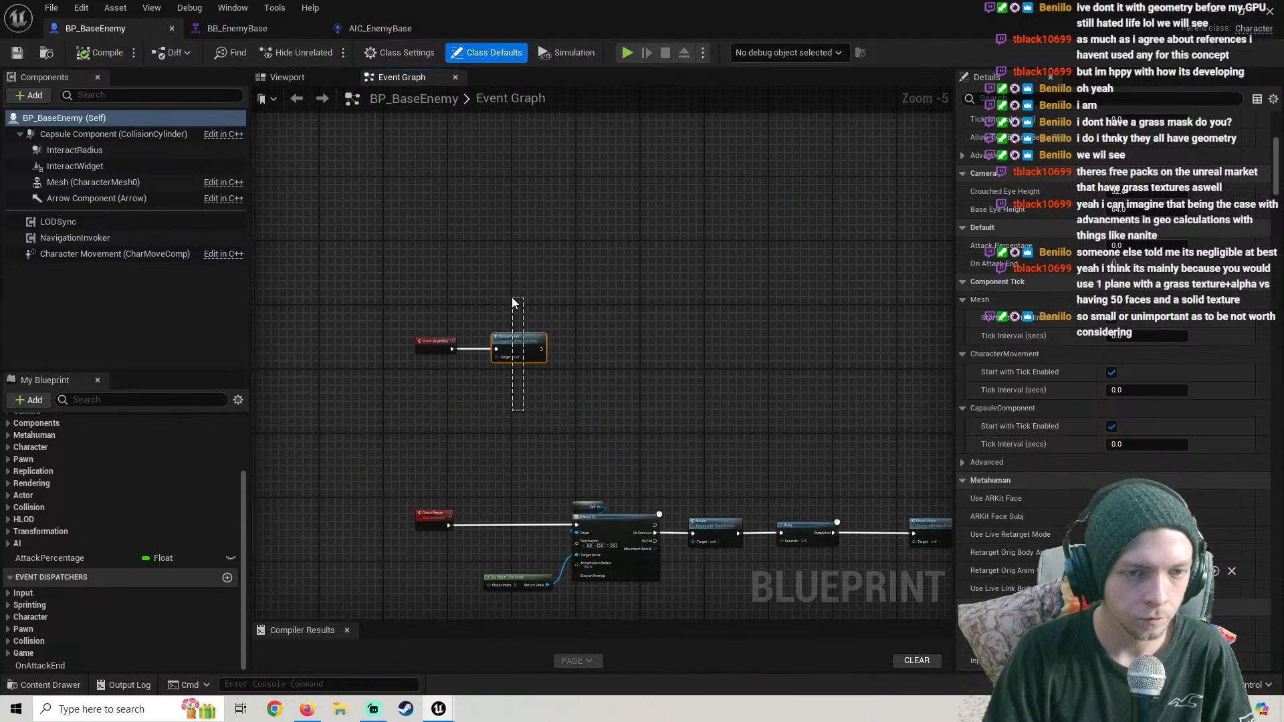
left_click_drag(515, 303, 511, 297)
key("Delete")
scroll(511, 296, "down", 3)
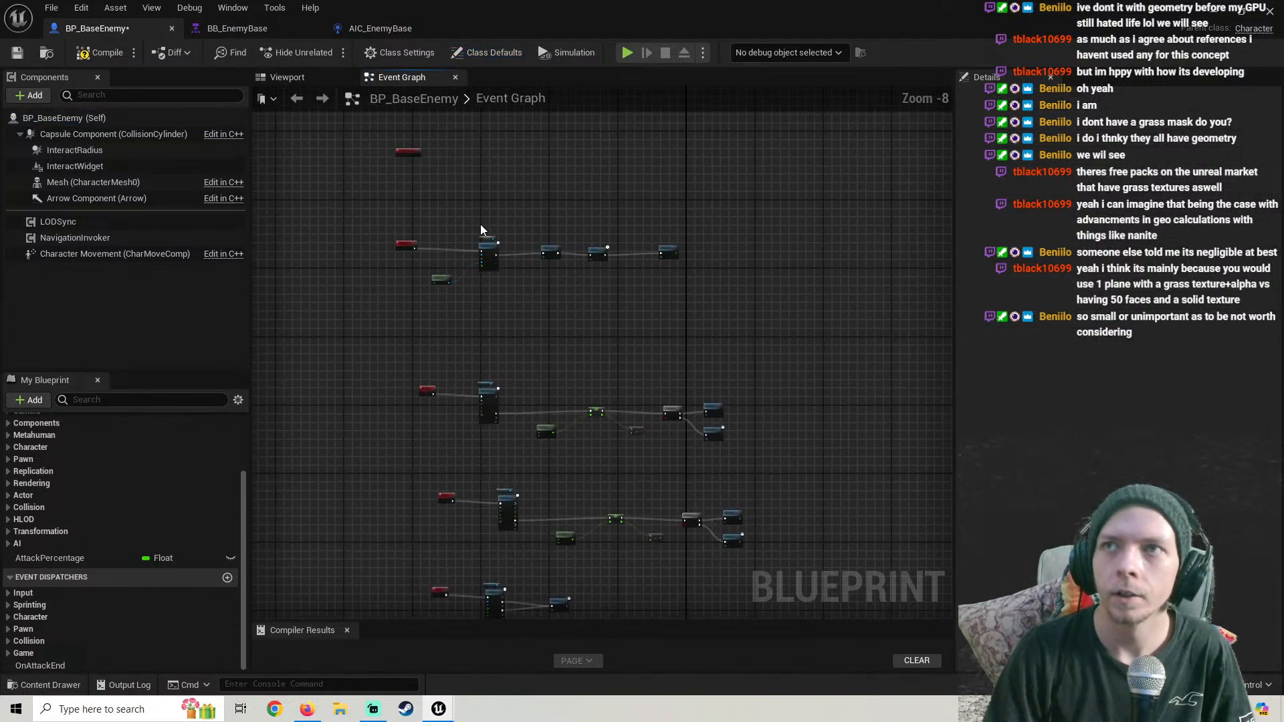
left_click(100, 53)
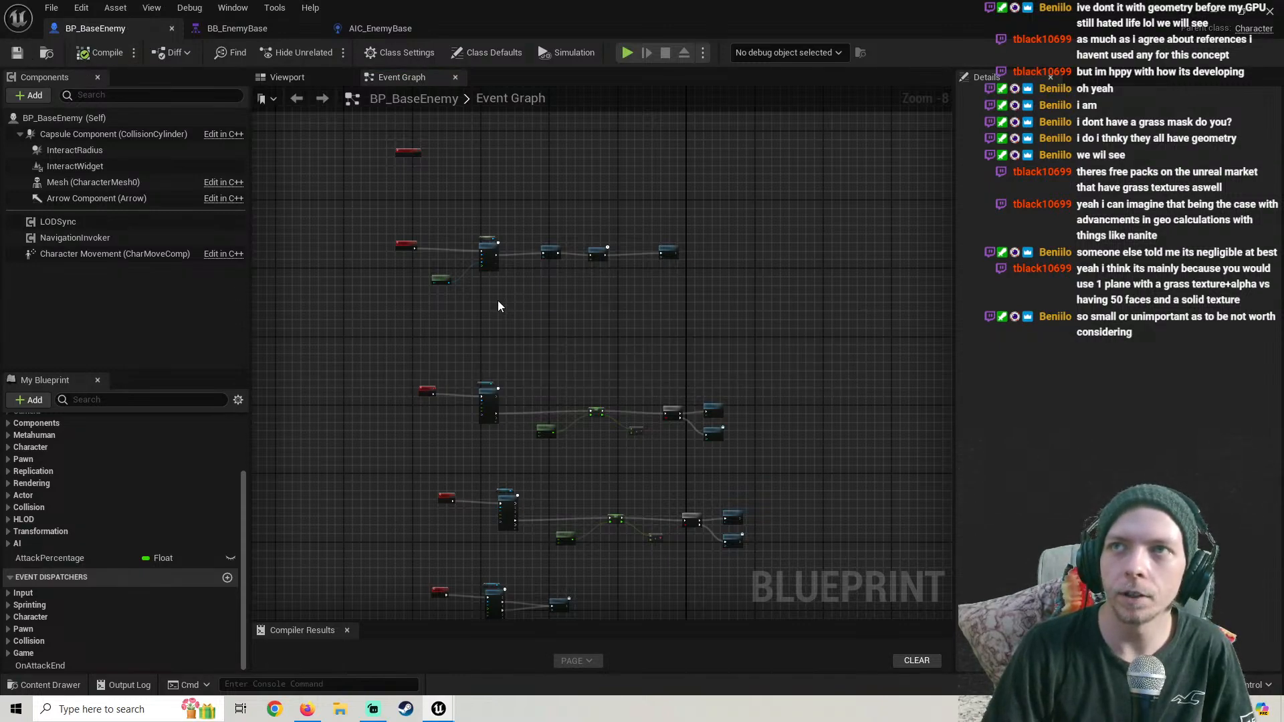
Left-align the event nodes of the lower three BP_BaseEnemy chains, and left-align their Play Montage nodes together with the Mesh getters
right_click_drag(498, 299, 550, 221)
scroll(505, 326, "up", 5)
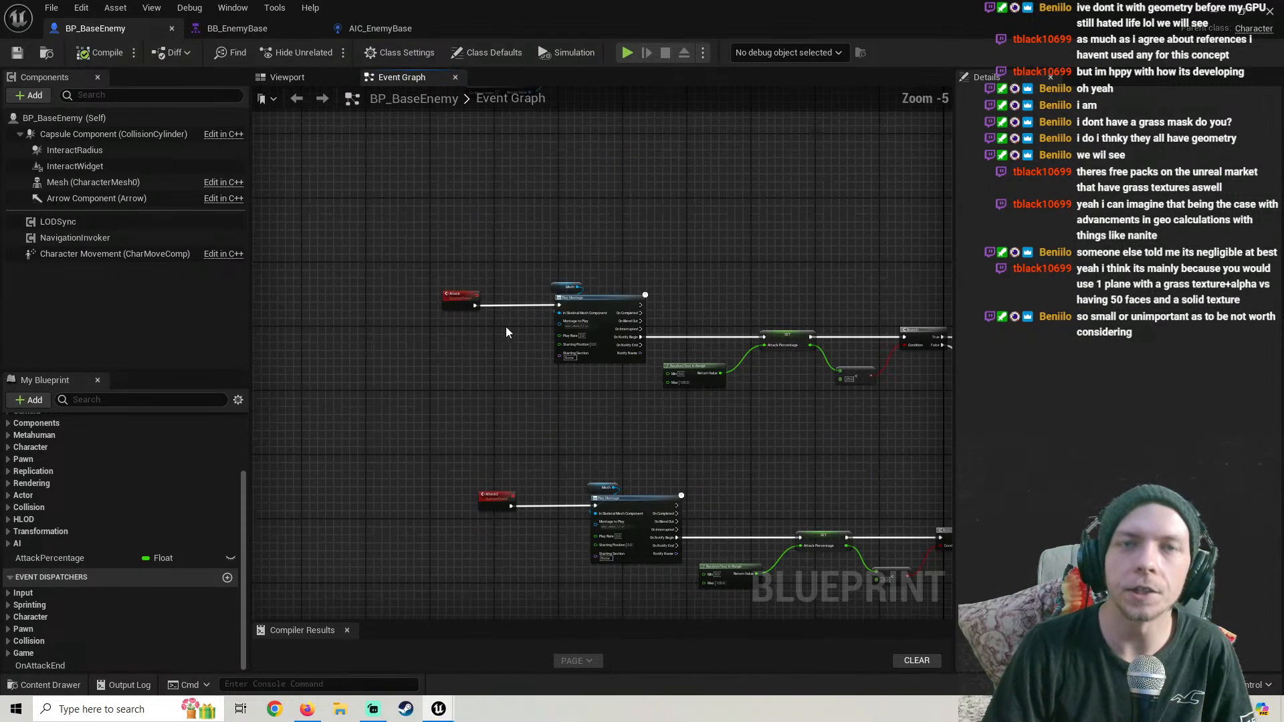
scroll(547, 342, "down", 3)
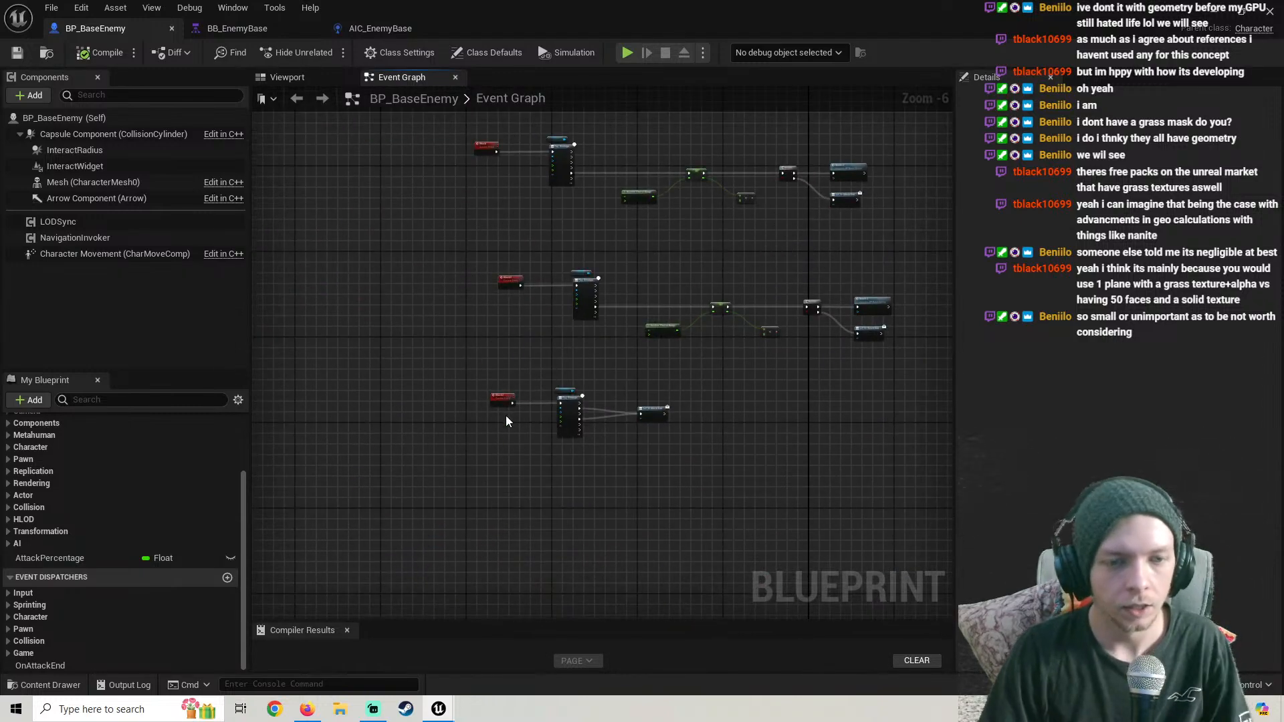
left_click_drag(486, 180, 466, 150)
key("shift+a")
right_click_drag(603, 229, 541, 223)
right_click_drag(525, 271, 530, 343)
left_click_drag(521, 545, 473, 162)
key("shift+a")
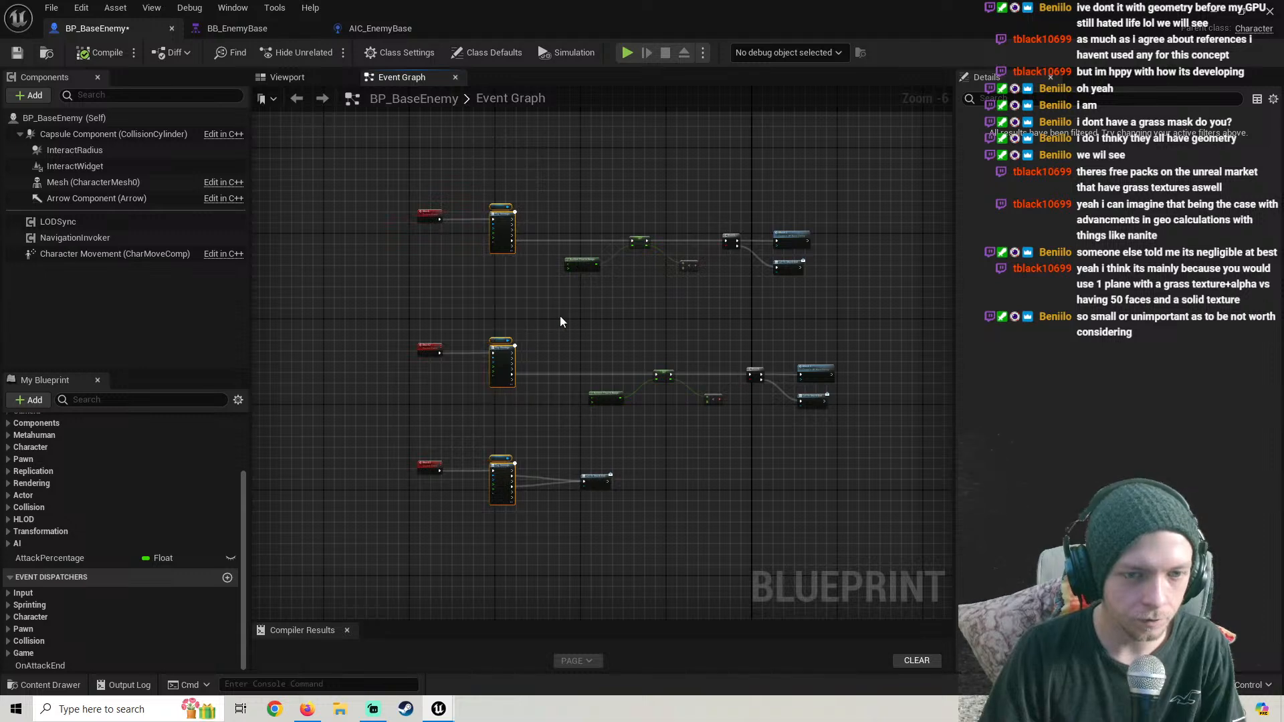
Left-align the Random Float in Range nodes with the third chain's end node, and left-align the two Attack Percentage set nodes
right_click_drag(560, 315, 526, 270)
left_click_drag(550, 459, 535, 110)
key("shift+a")
right_click_drag(596, 217, 556, 308)
left_click_drag(590, 422, 552, 227)
key("shift+a")
Left-align the comparison nodes, the Branch nodes and the end nodes of the upper two montage chains, and save BP_BaseEnemy
right_click_drag(619, 447, 531, 476)
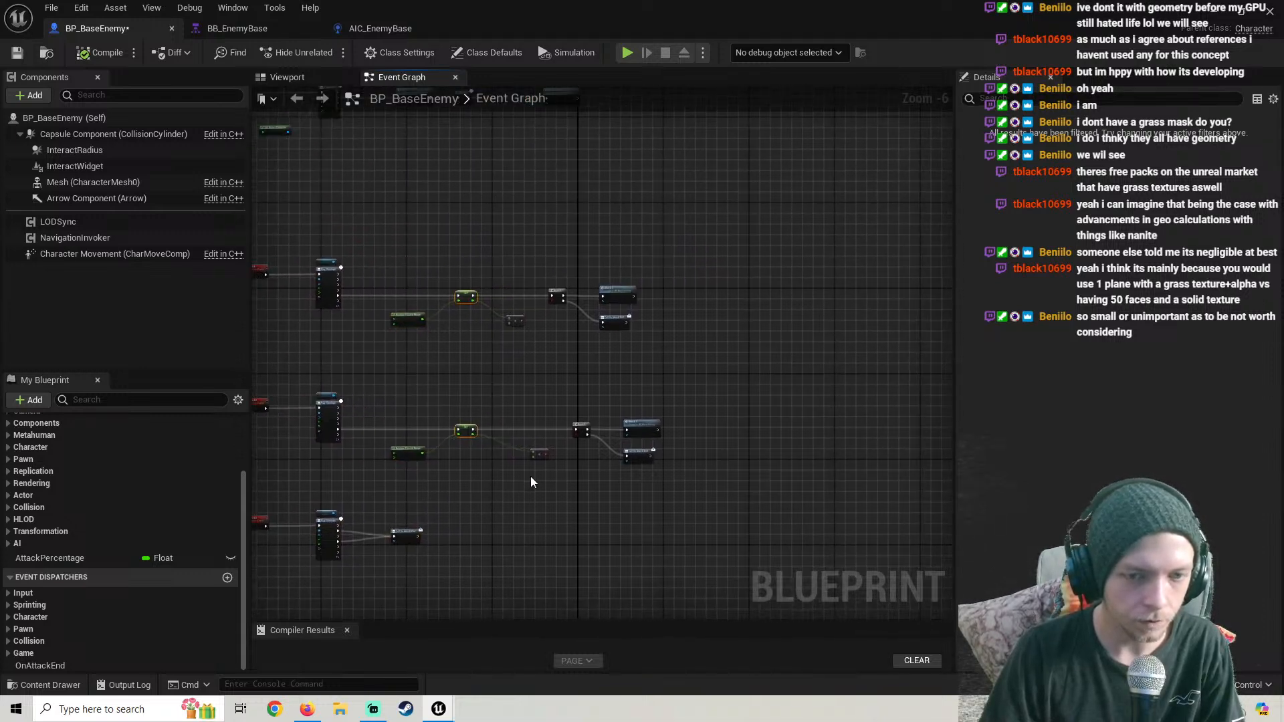
left_click_drag(498, 292, 496, 284)
key("shift+a")
left_click(572, 384)
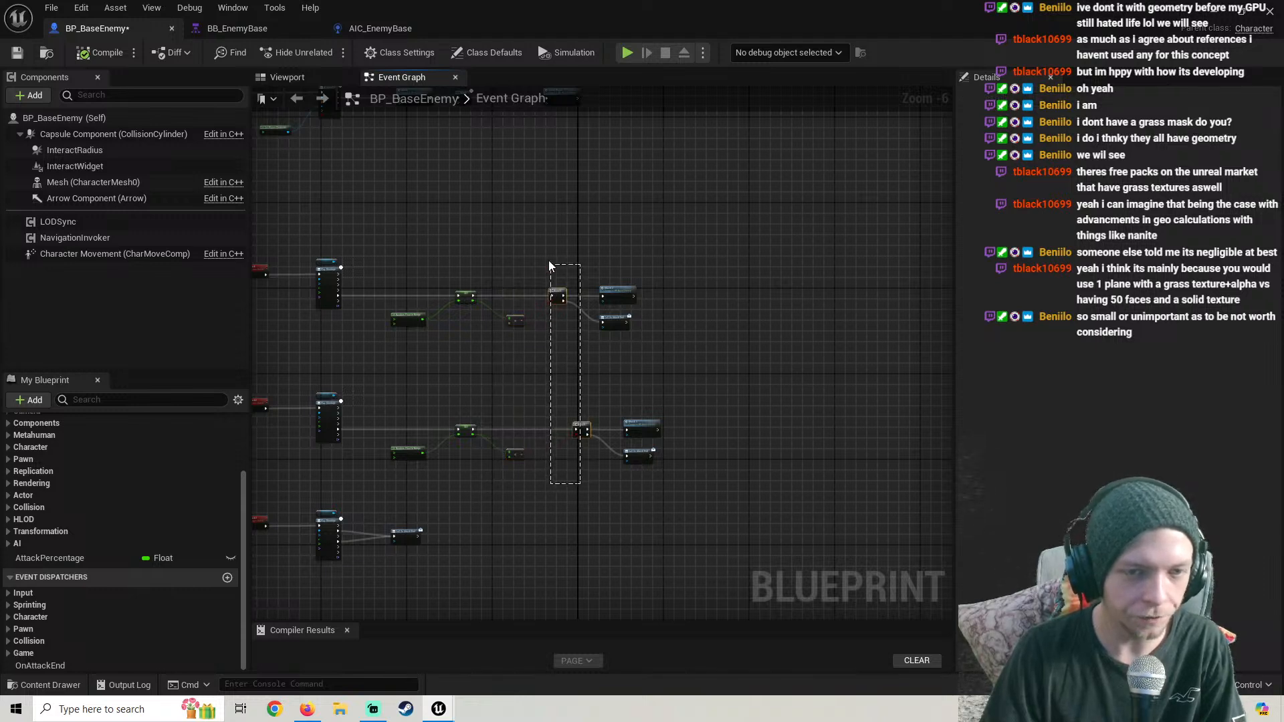
left_click_drag(622, 375, 620, 238)
key("shift+a")
right_click_drag(696, 381, 833, 323)
left_click(24, 52)
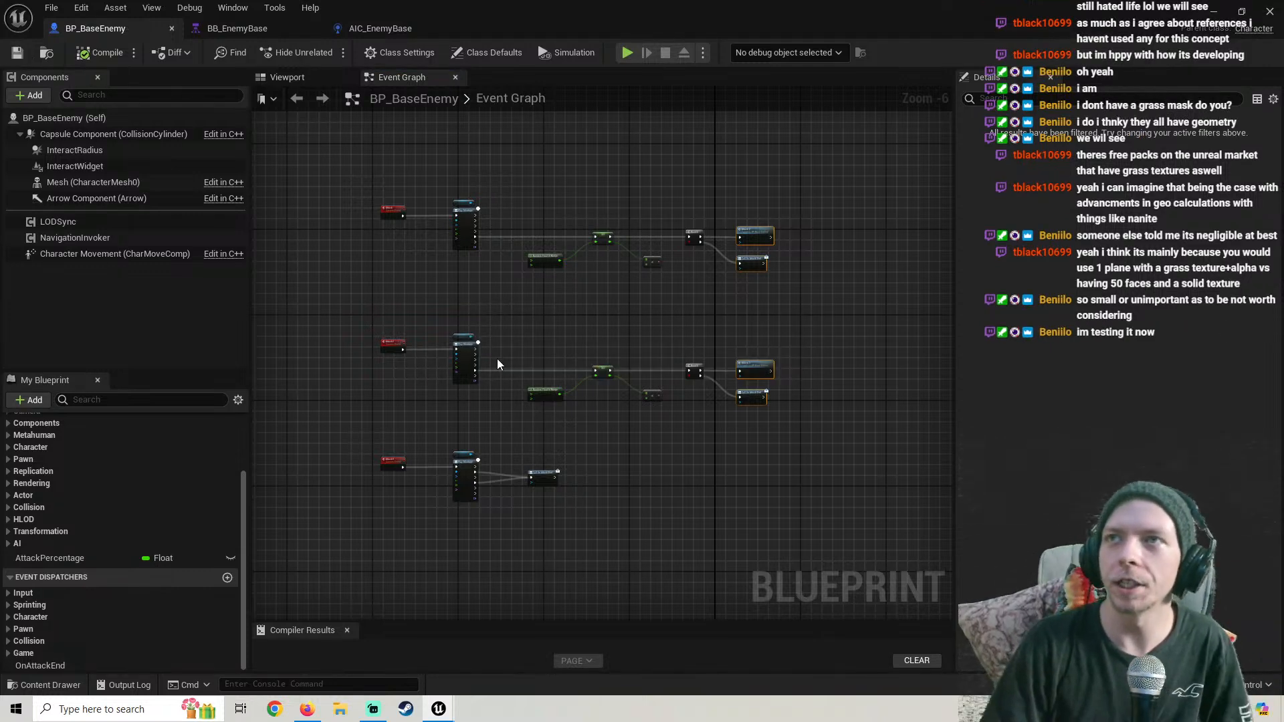
scroll(497, 361, "up", 1)
right_click_drag(489, 370, 514, 297)
left_click(436, 363)
scroll(445, 355, "down", 1)
right_click_drag(453, 346, 436, 372)
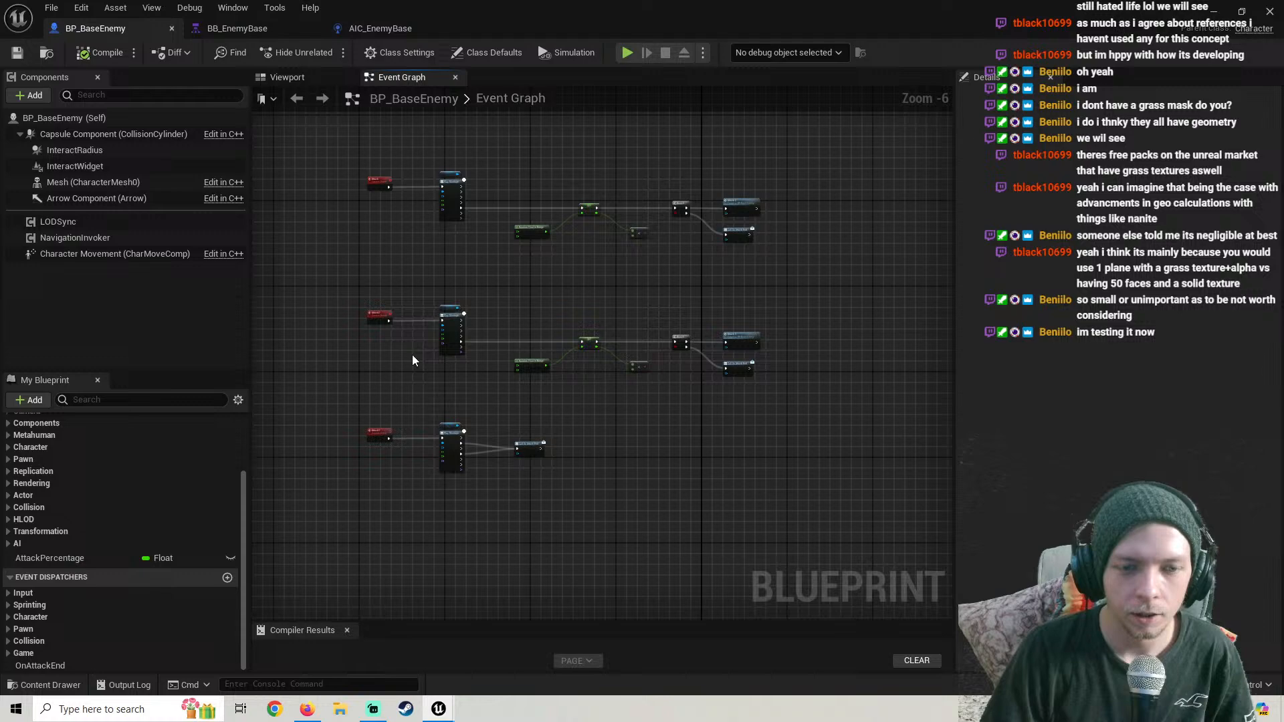
Switch to the Smart Enemy AI tutorial in the browser, watch its behavior tree test, and pause it at about 21:49
left_click(307, 709)
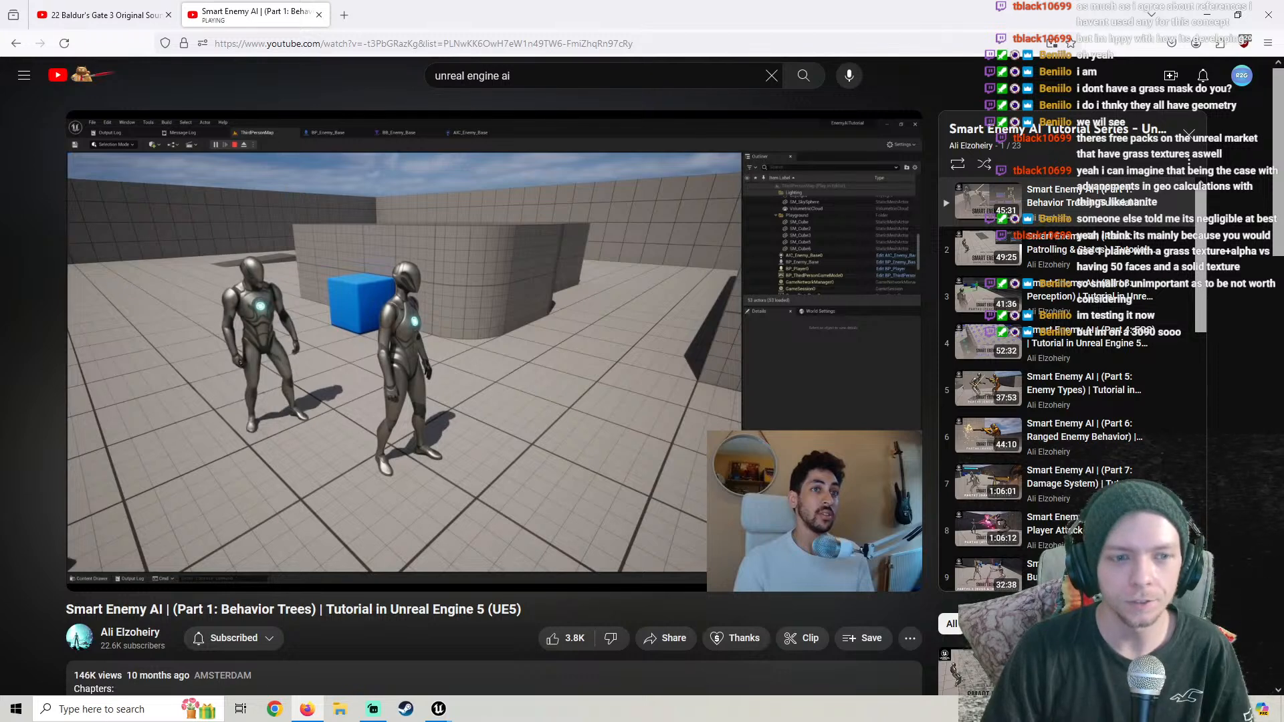
left_click(420, 324)
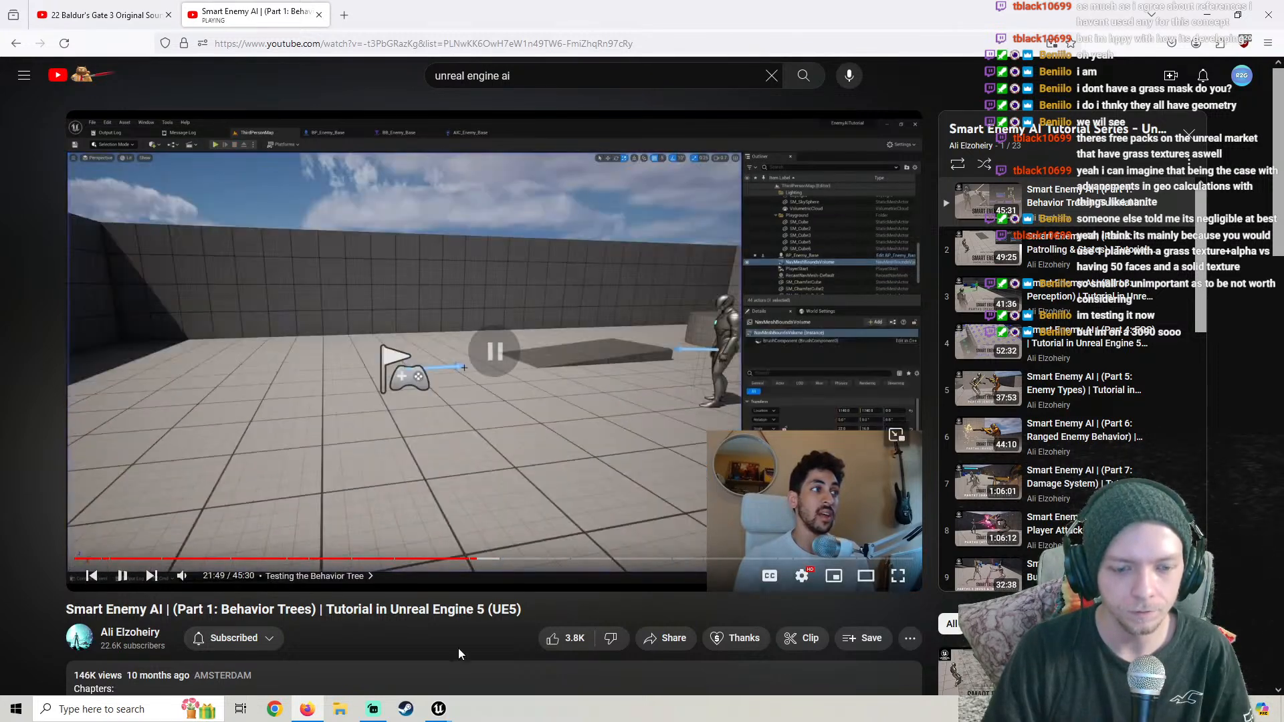
Return to Unreal Editor, play-test ThirdPersonMap, and run the character around the level to check how the enemy chases it
left_click(439, 710)
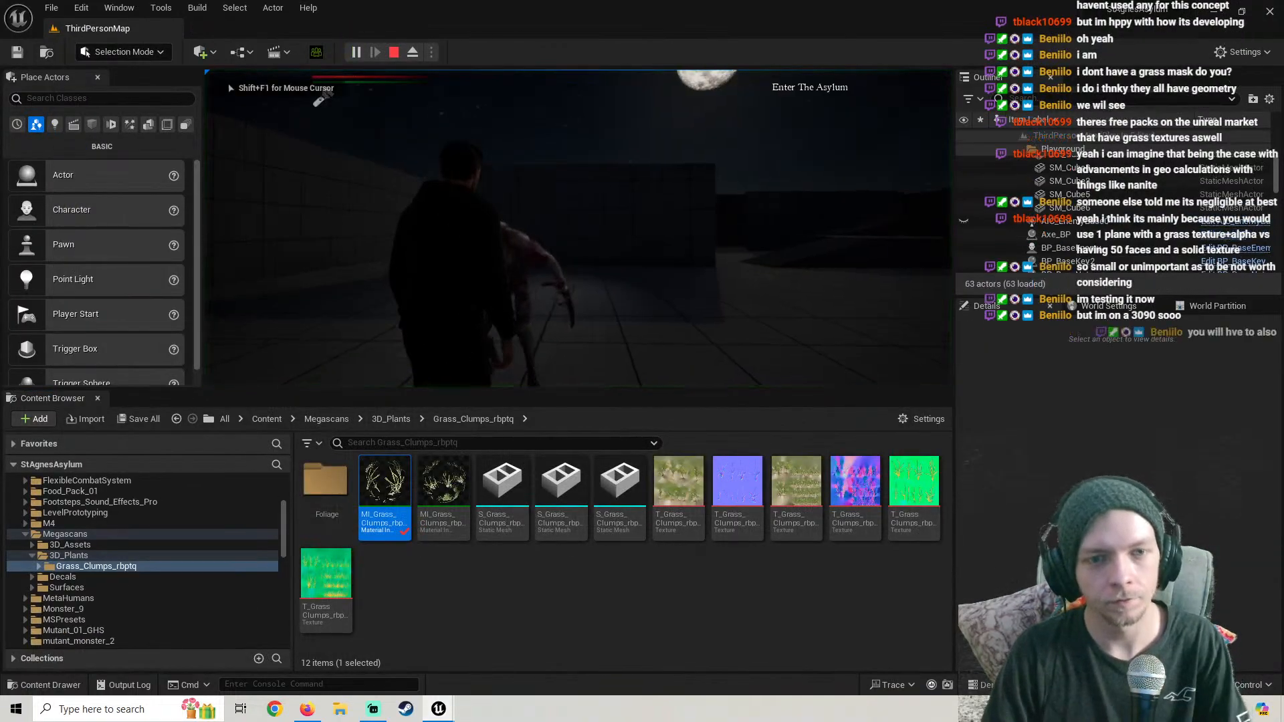
key("w")
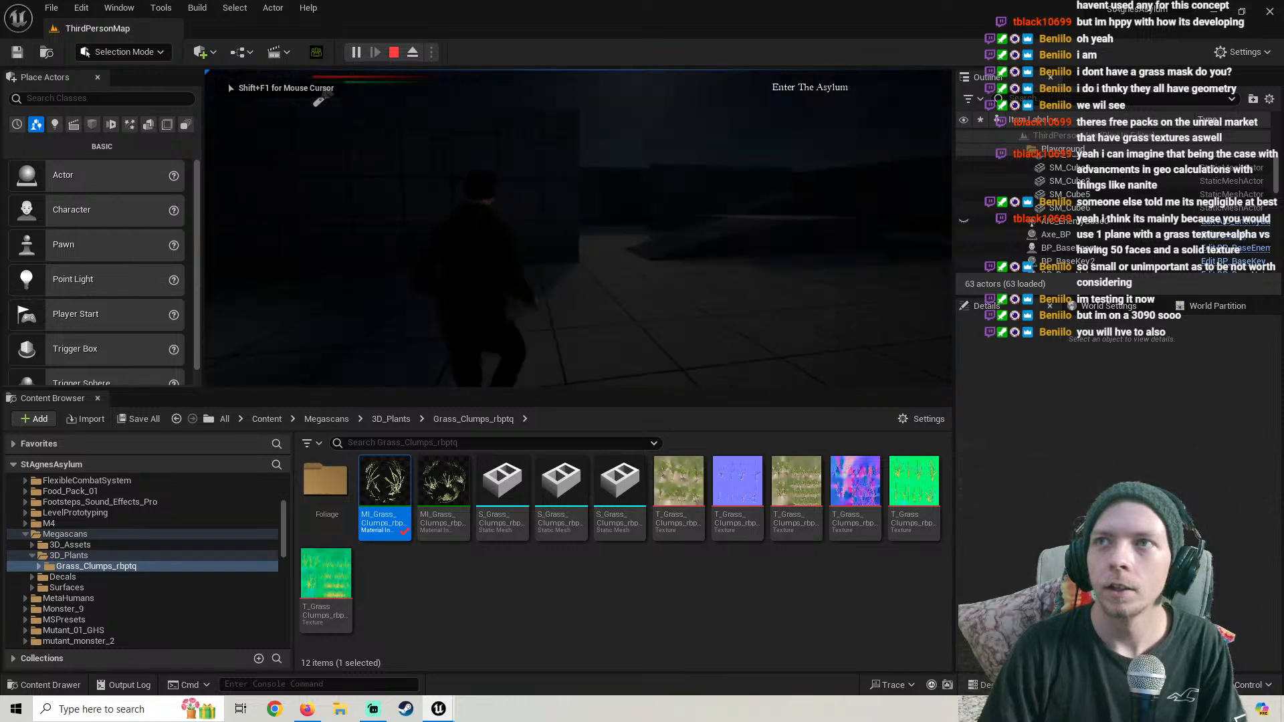
key("w")
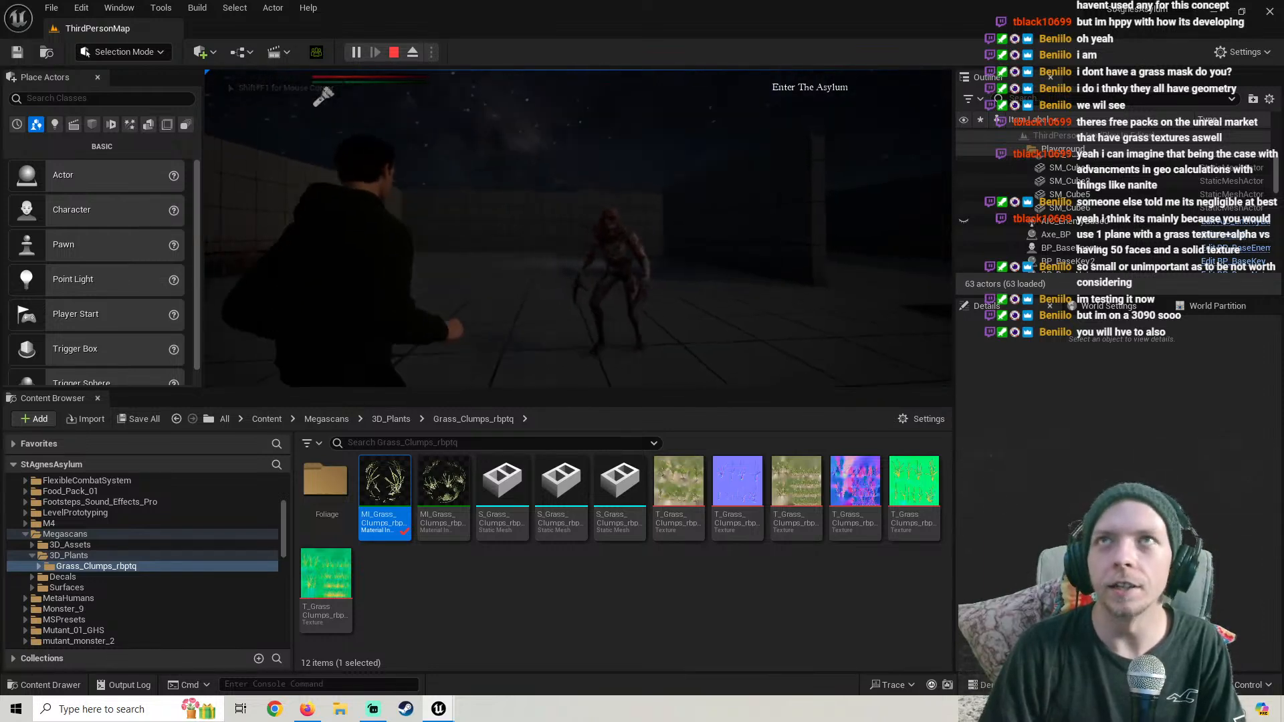
key("w")
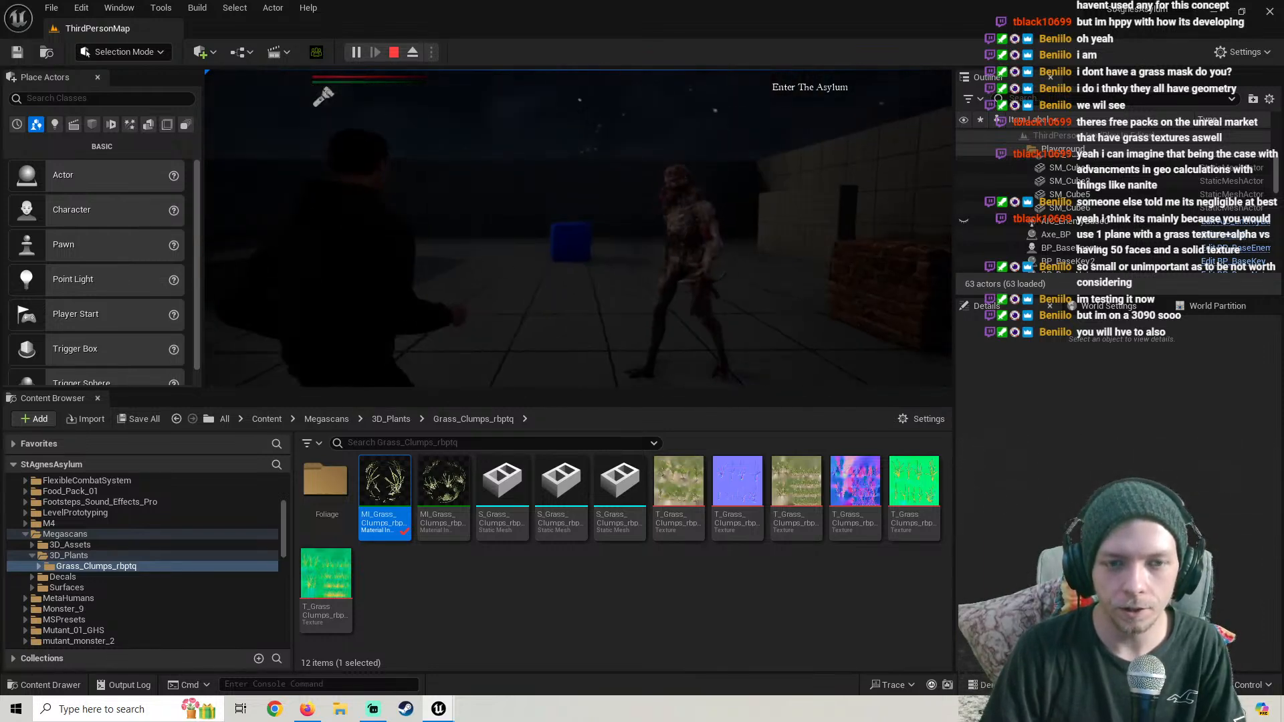
key("w")
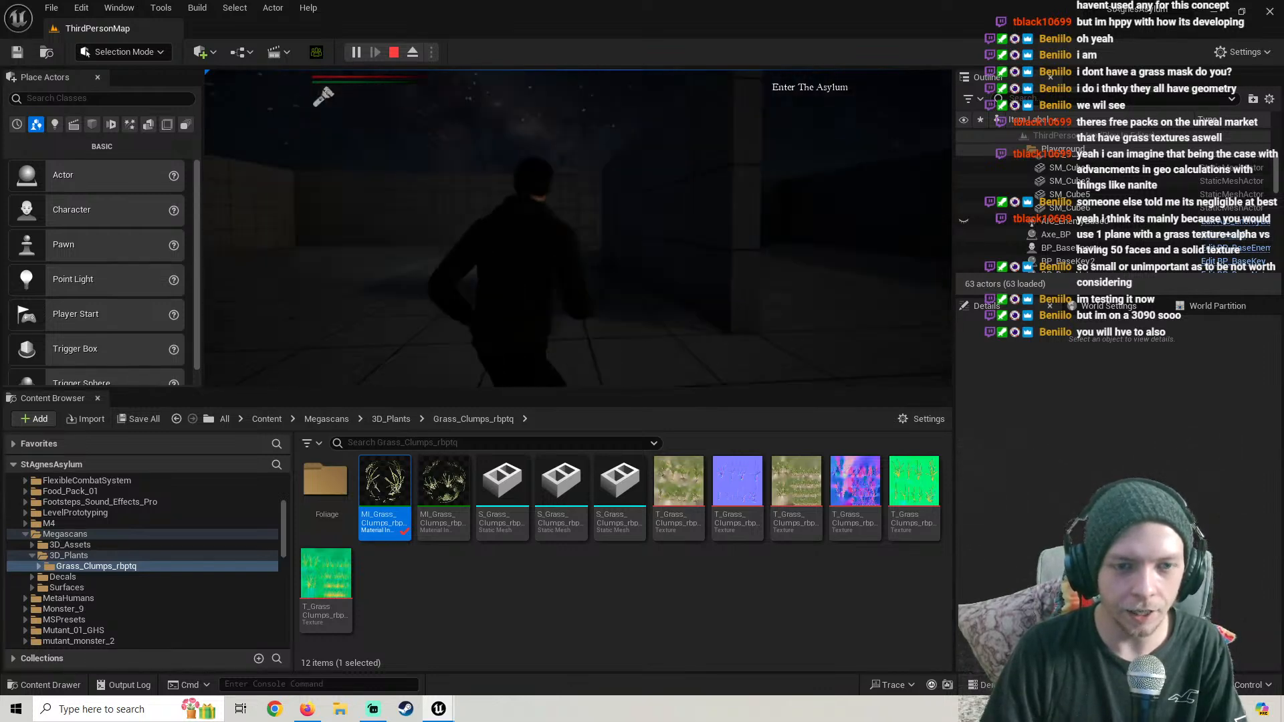
key("w")
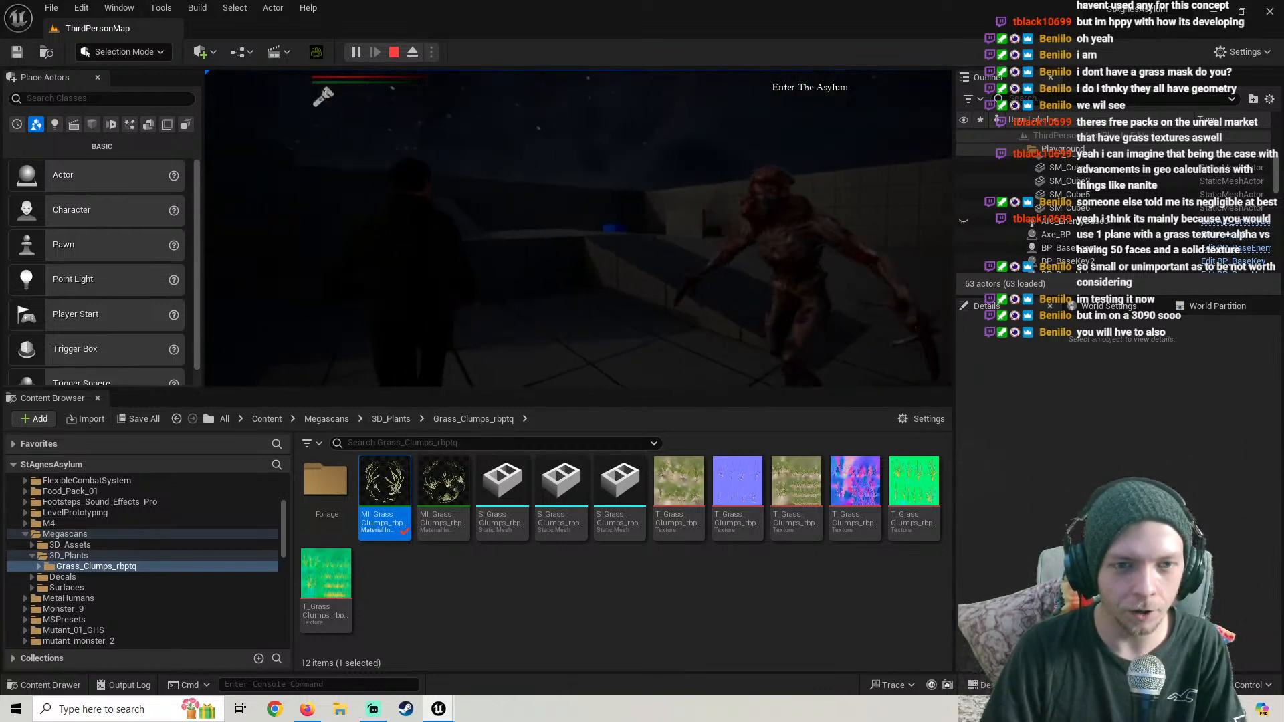
key("w")
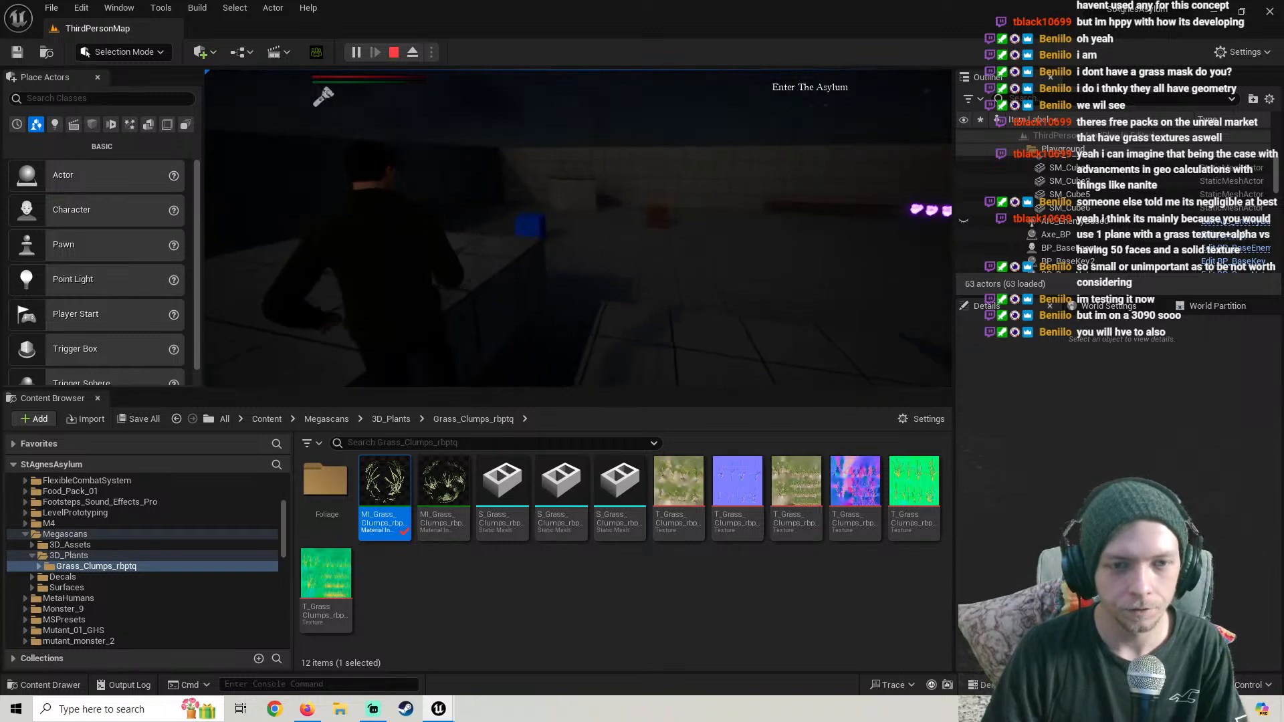
key("w")
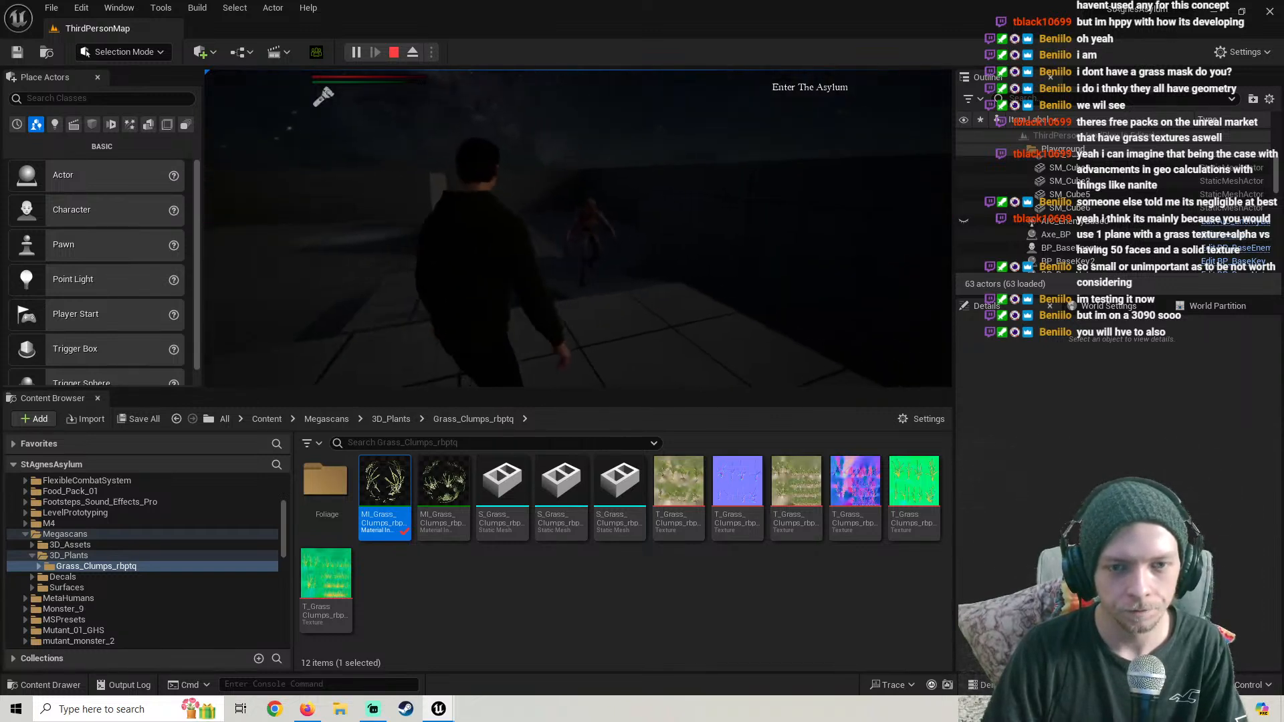
key("w")
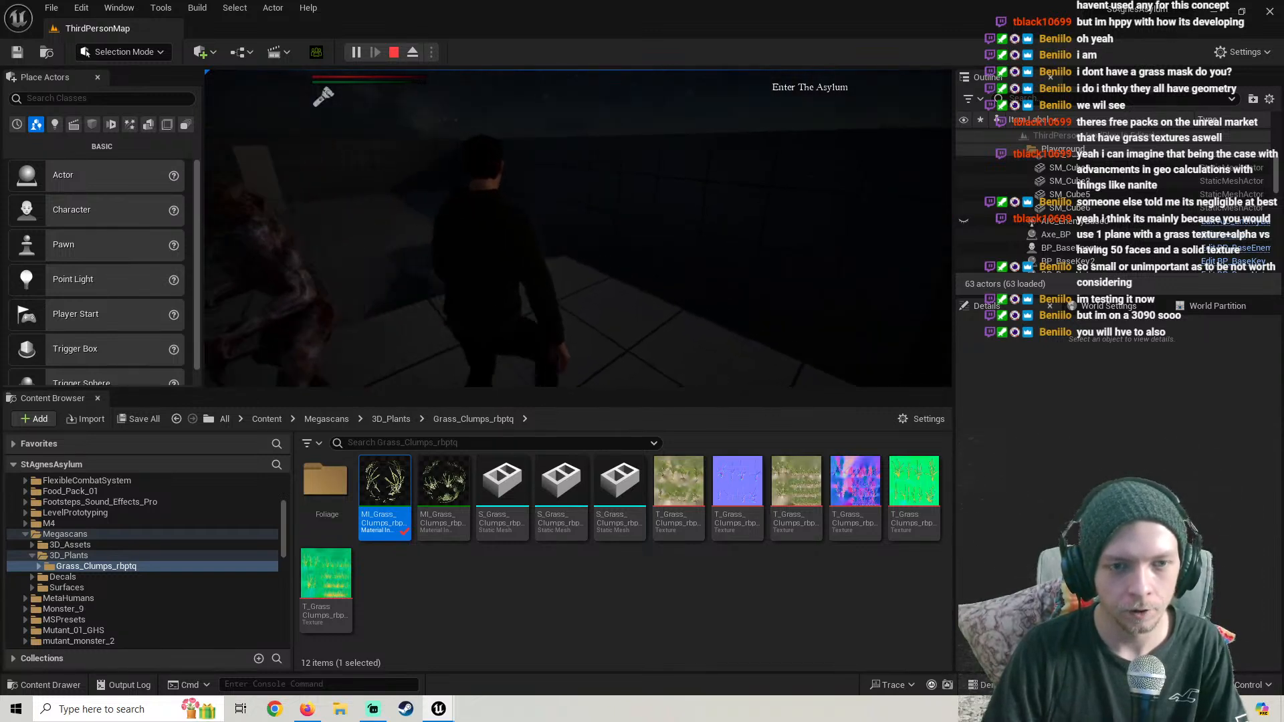
key("w")
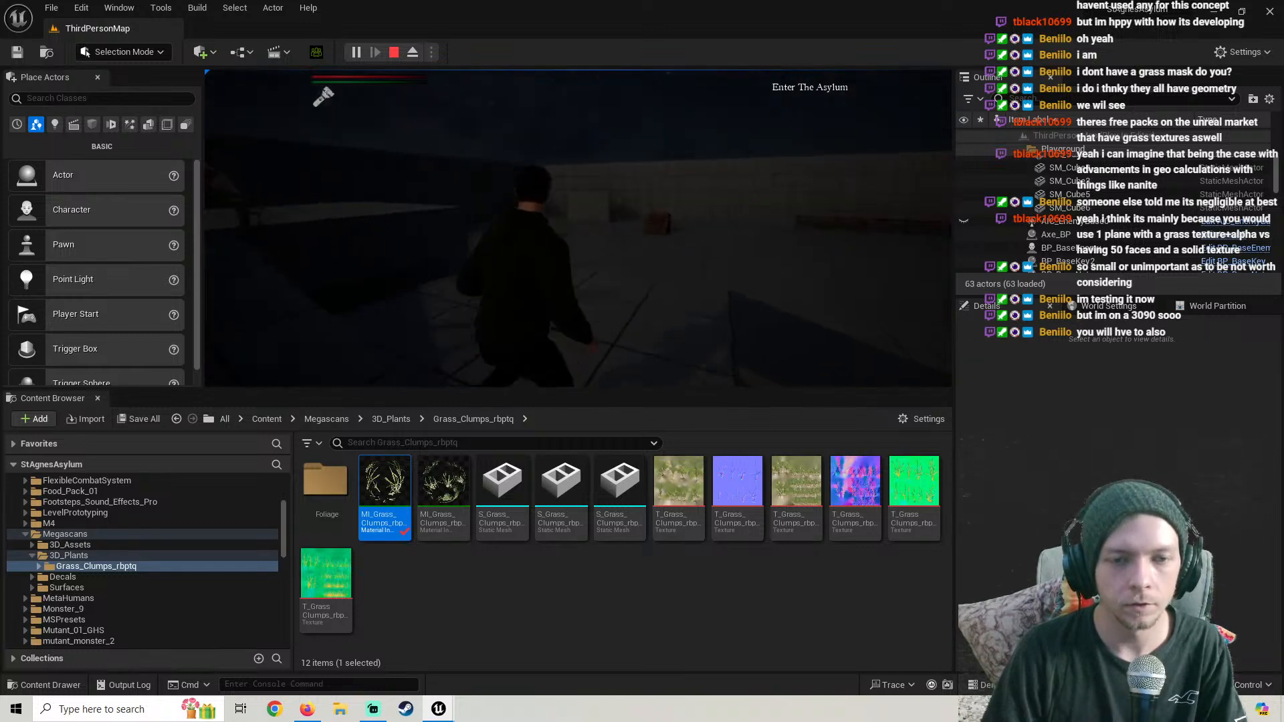
key("w")
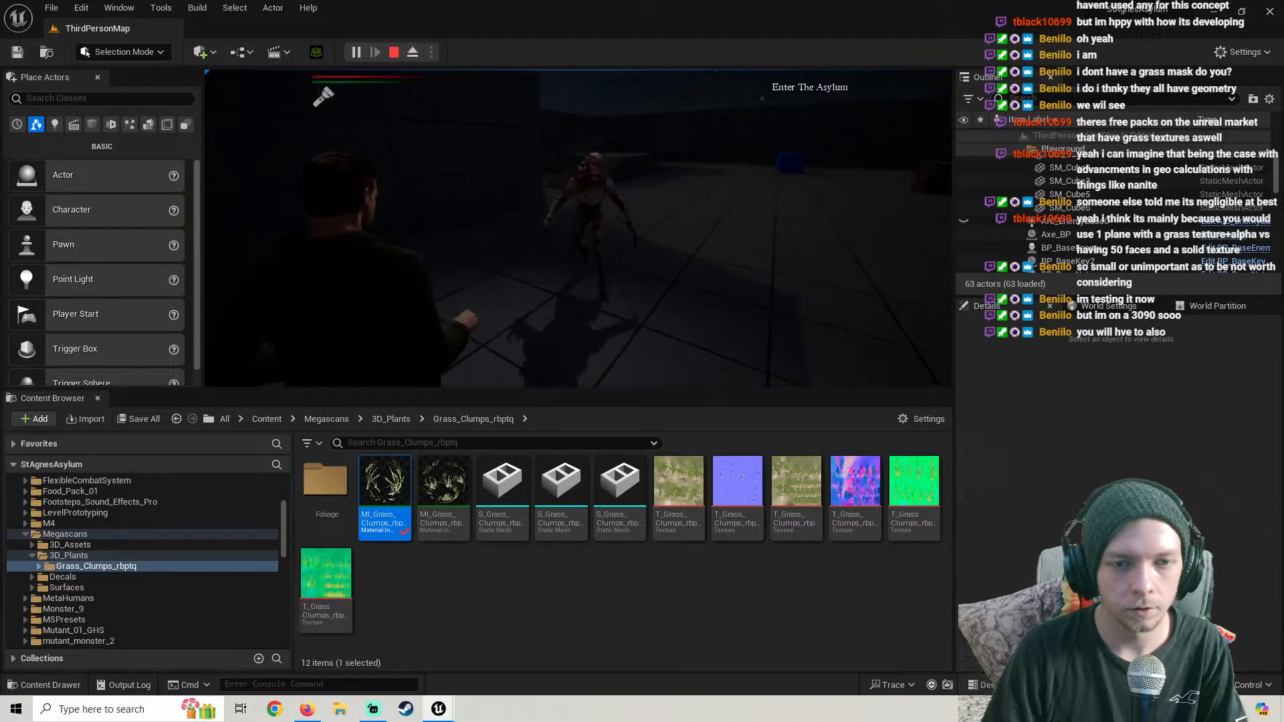
key("w")
key("w")
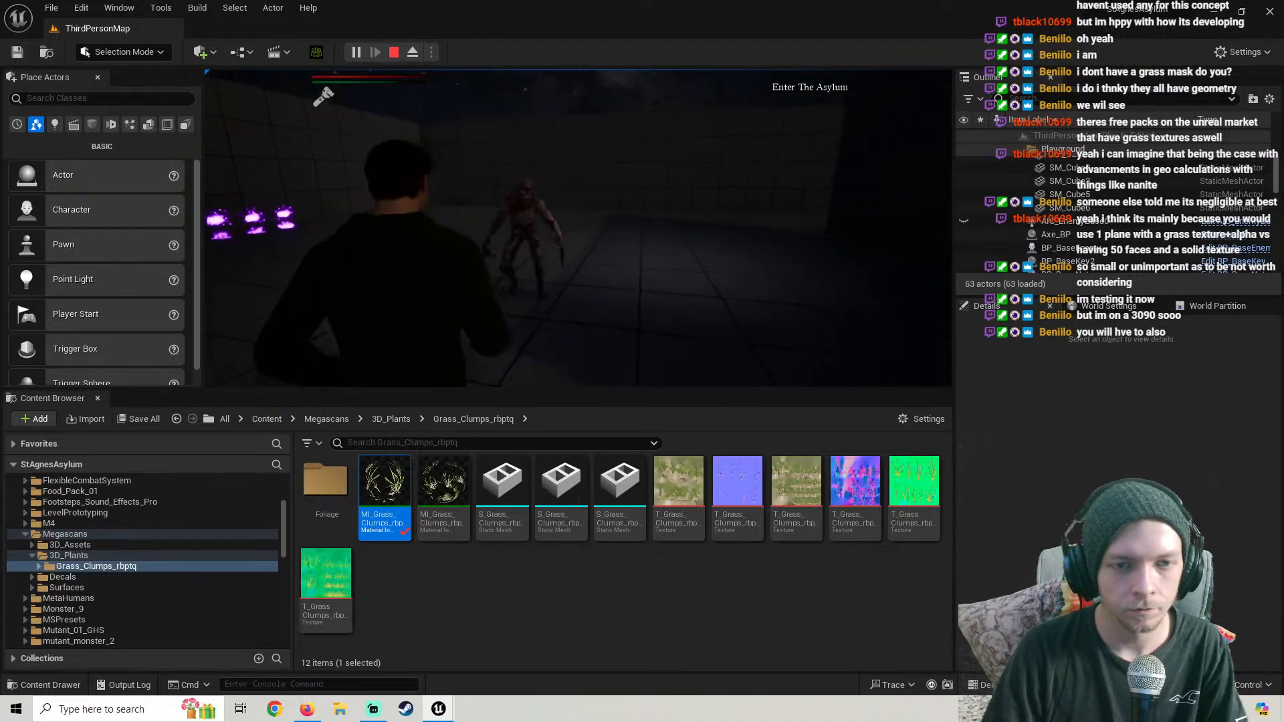
key("w")
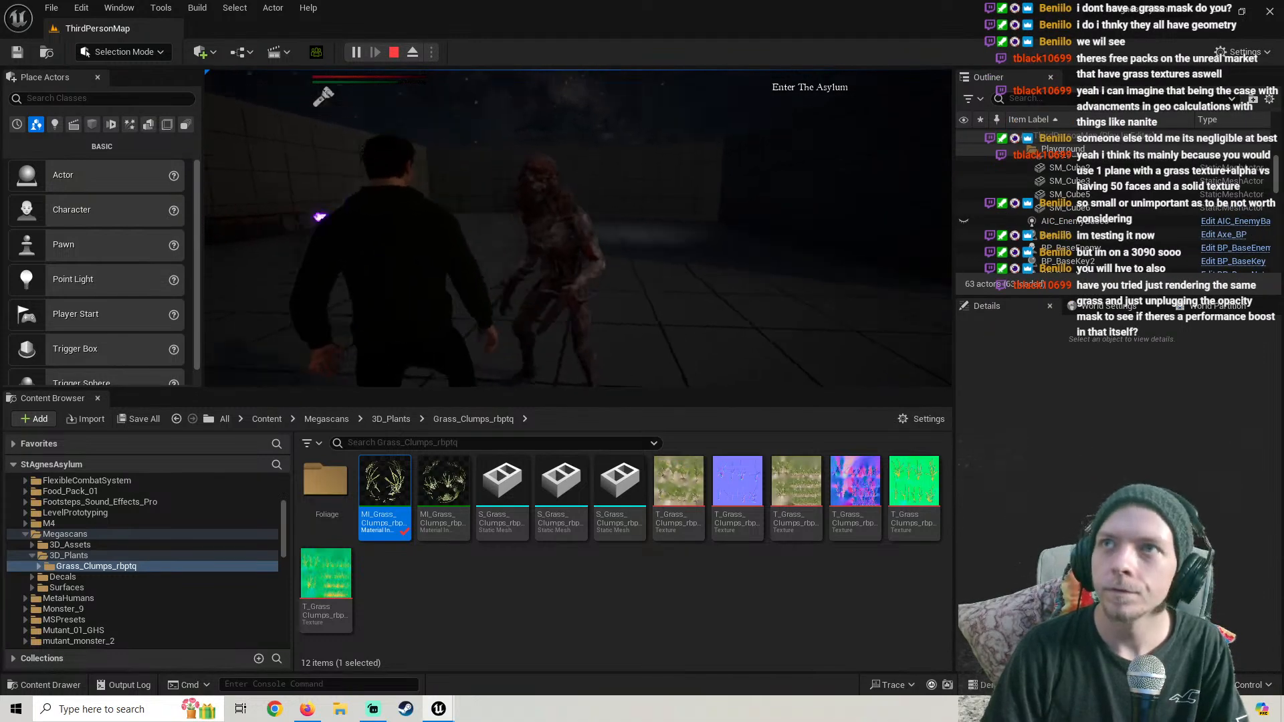
key("w")
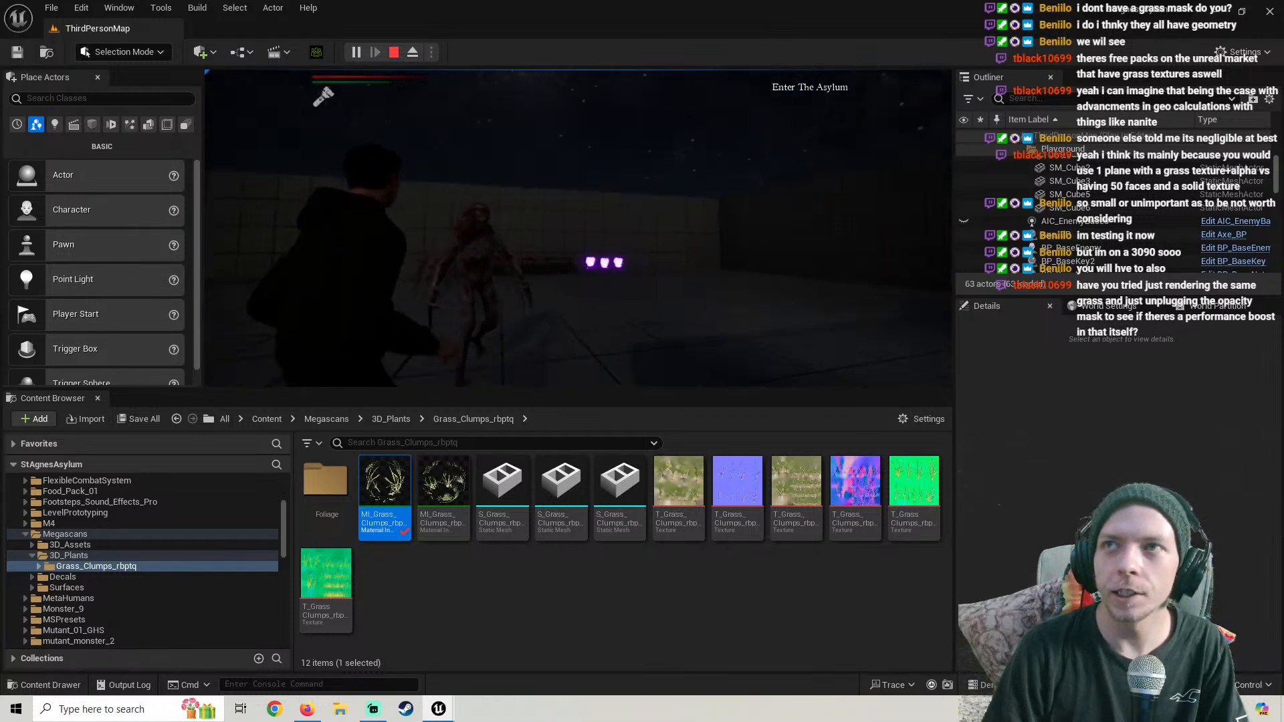
key("w")
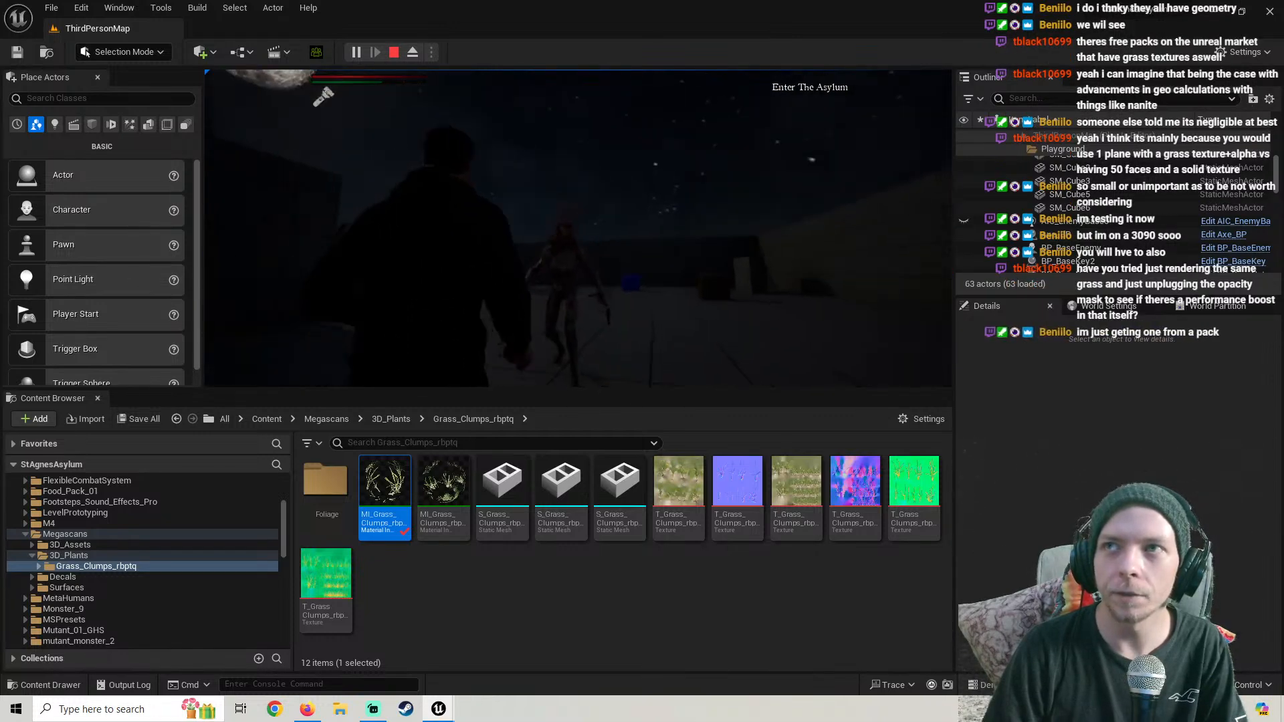
key("w")
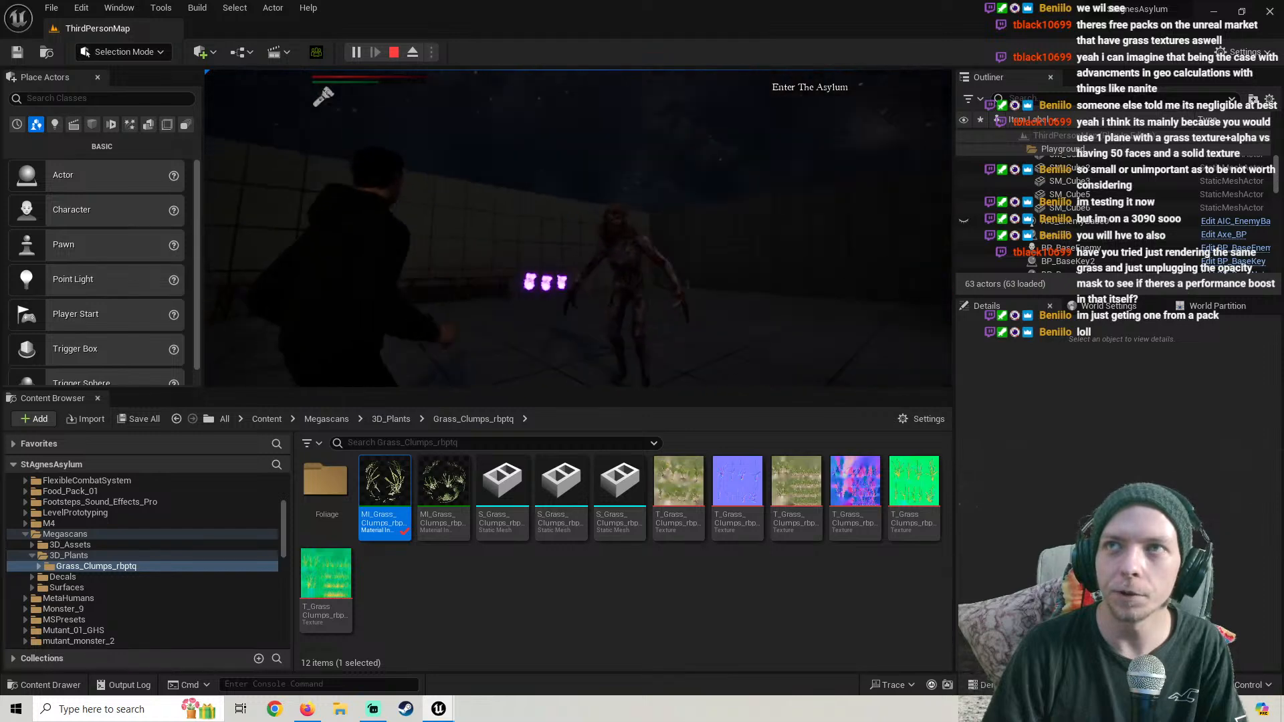
key("w")
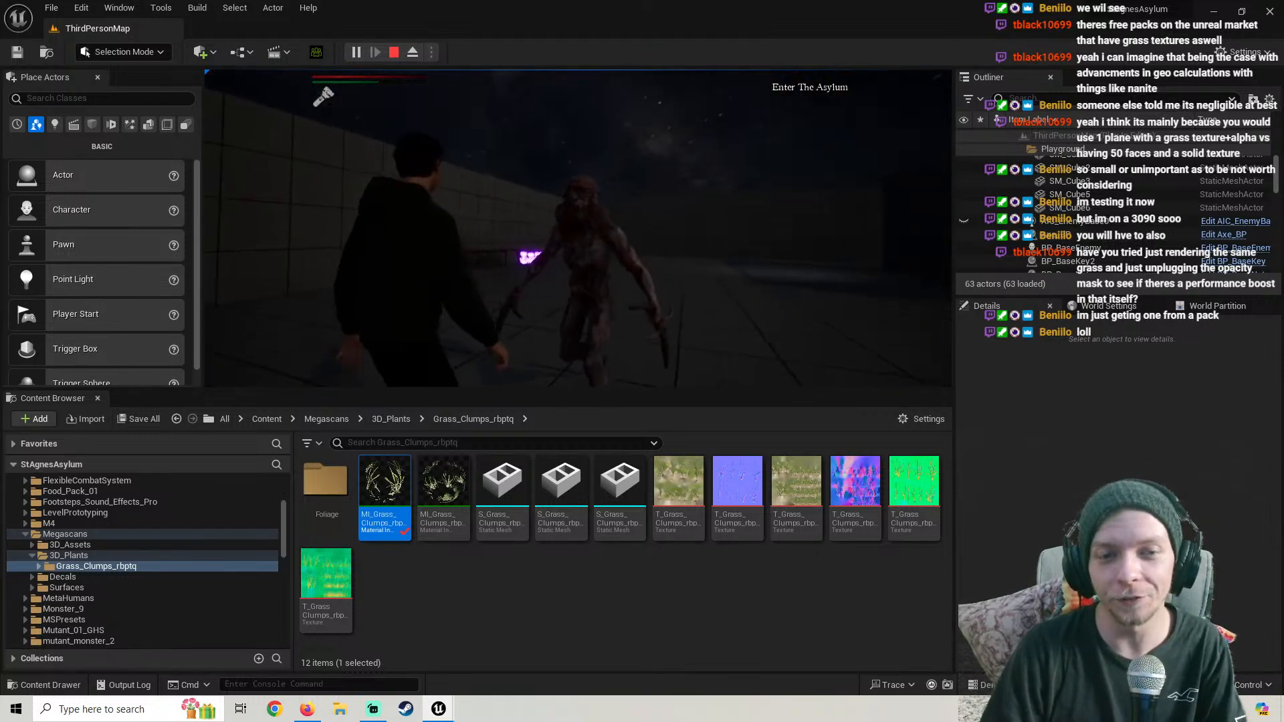
key("s")
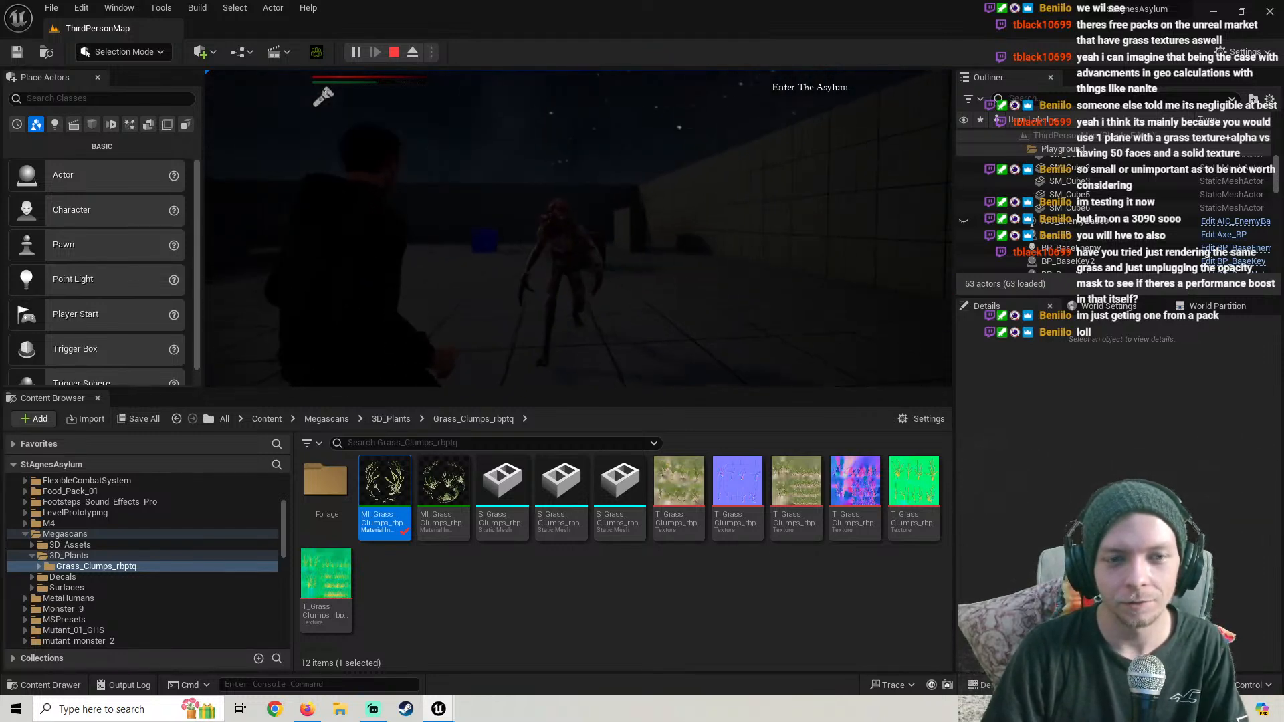
key("w")
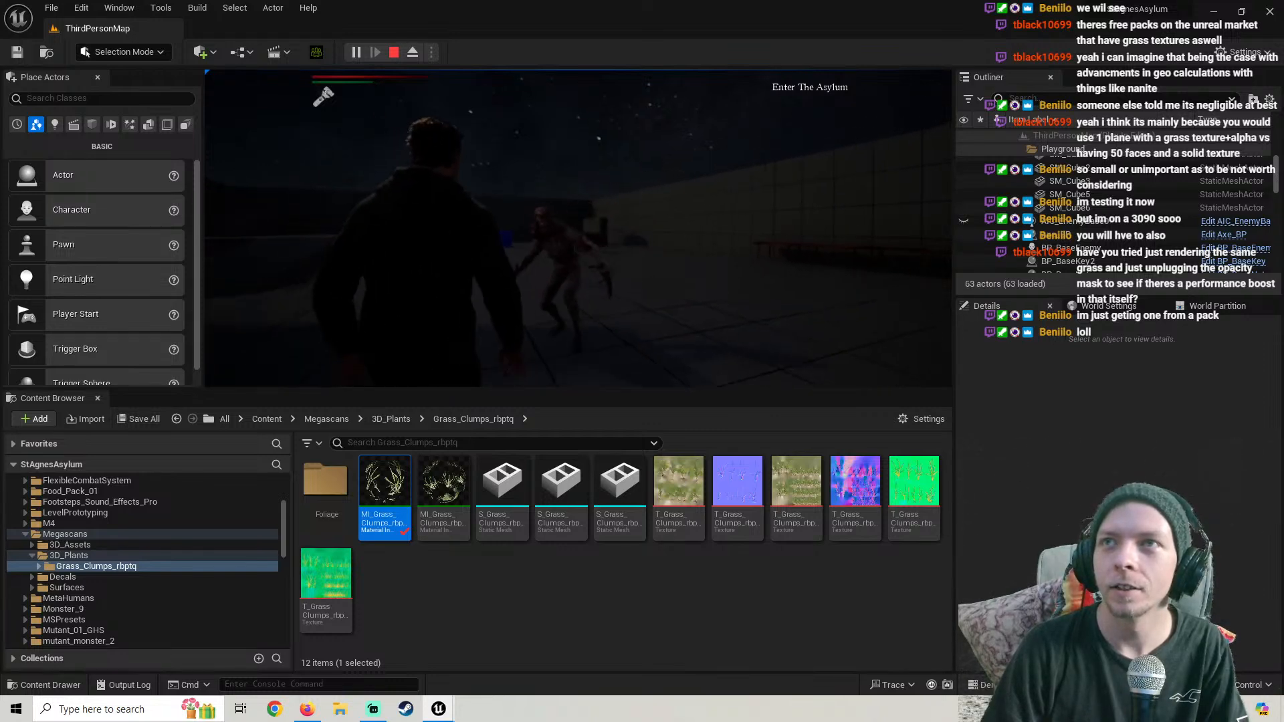
key("w")
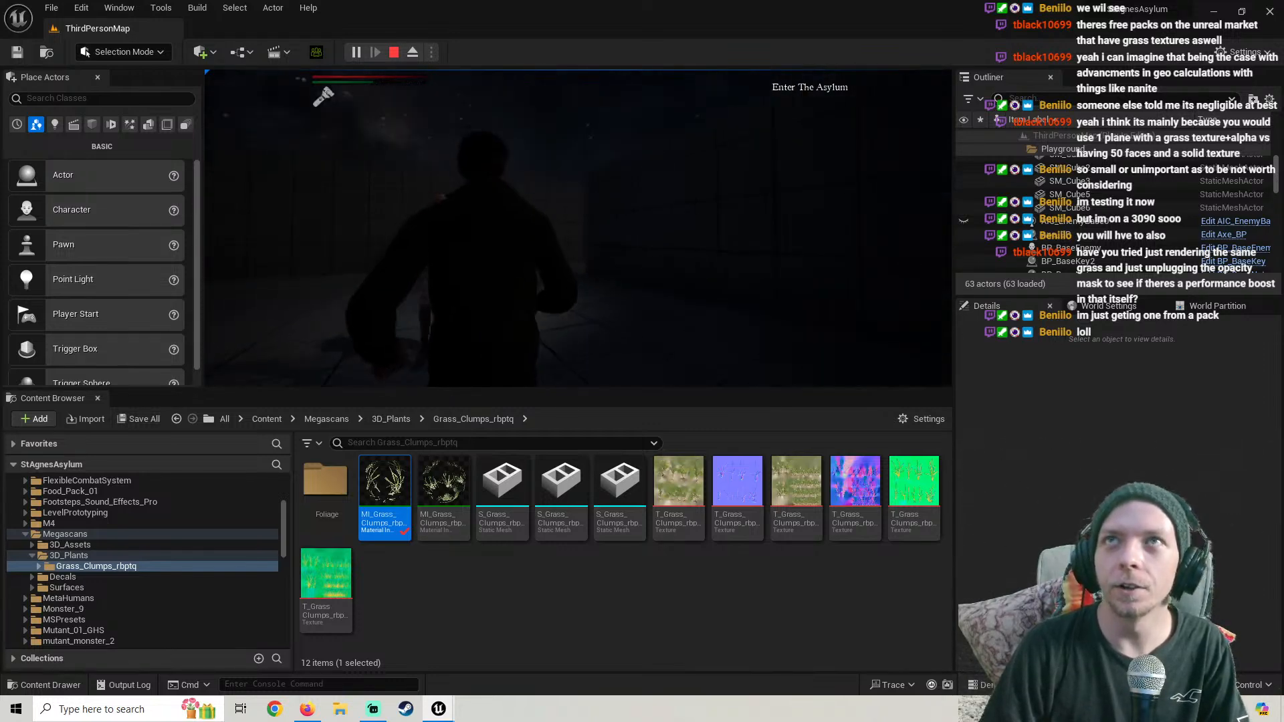
Stop the play test, collapse the Megascans folder, and frame BP_BaseEnemy in the level view
key("Escape")
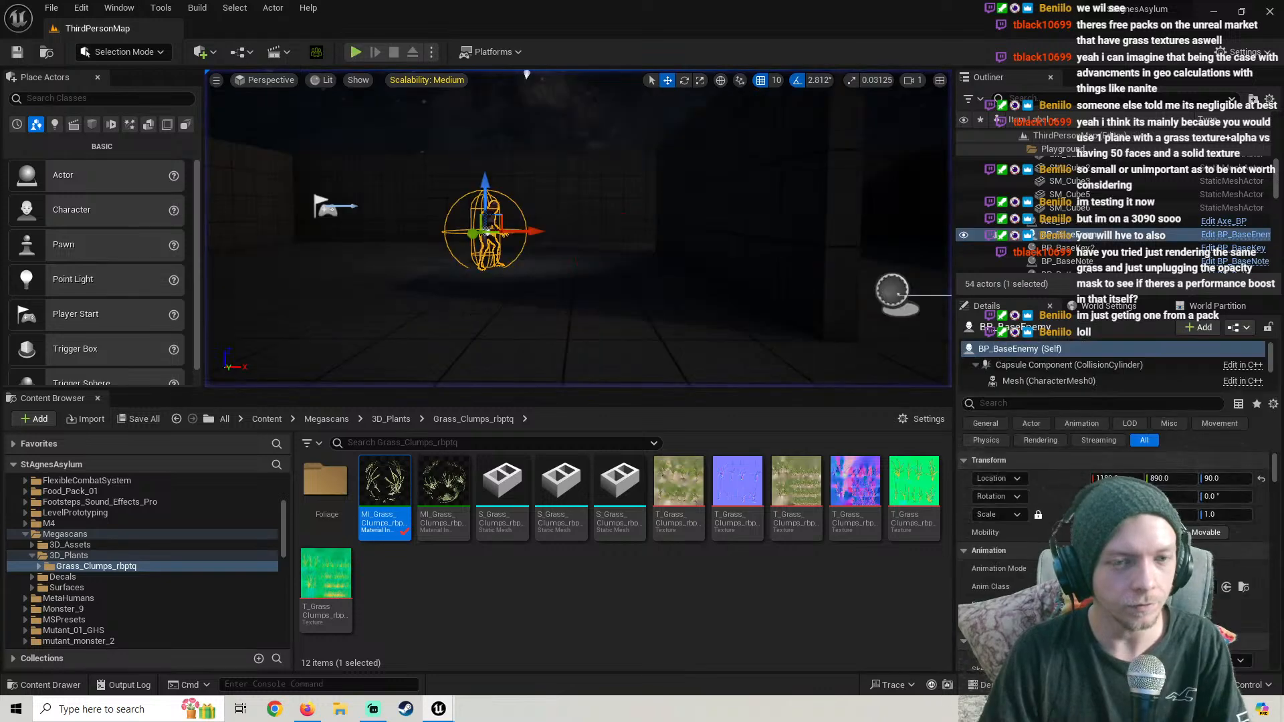
right_click_drag(579, 227, 779, 251)
key("f")
left_click(26, 533)
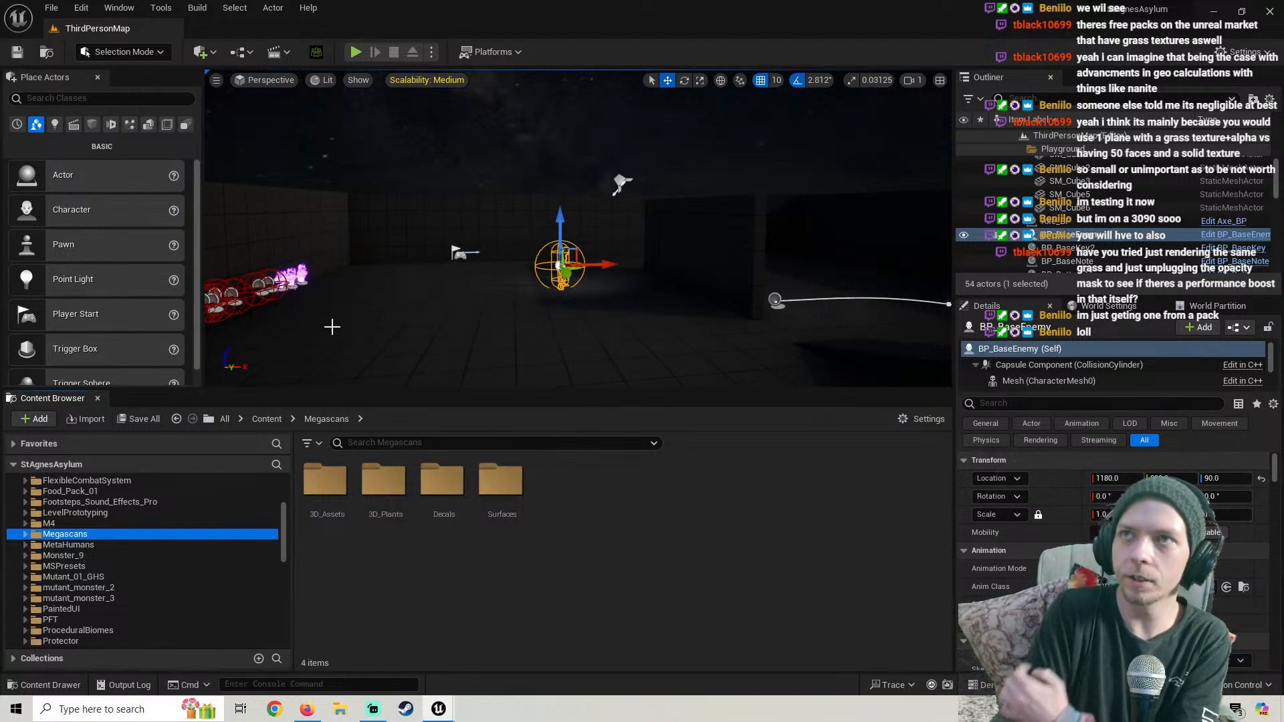
key("w")
mouse_move(511, 354)
right_mouse_down()
mouse_move(471, 354)
mouse_move(490, 353)
right_mouse_up()
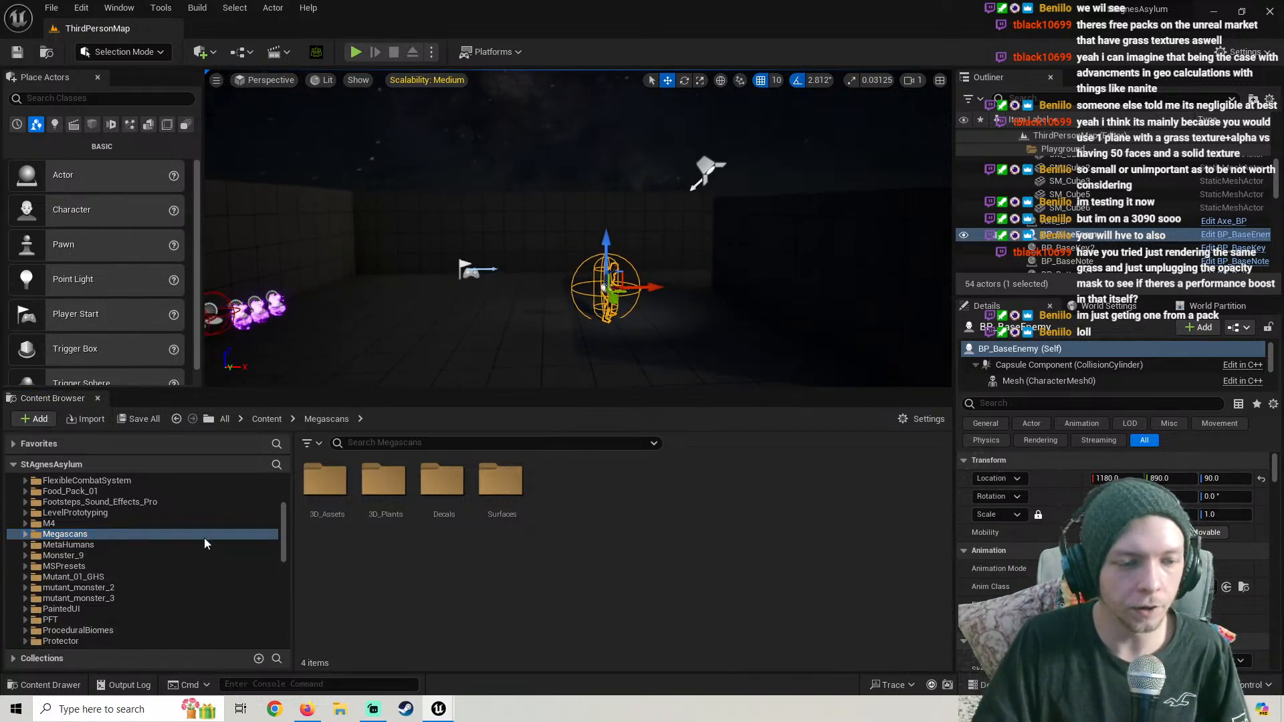
Switch to the Smart Enemy AI tutorial in the browser and resume it to watch the BP_Enemy_Base Event Graph section
left_click(312, 714)
left_click(323, 424)
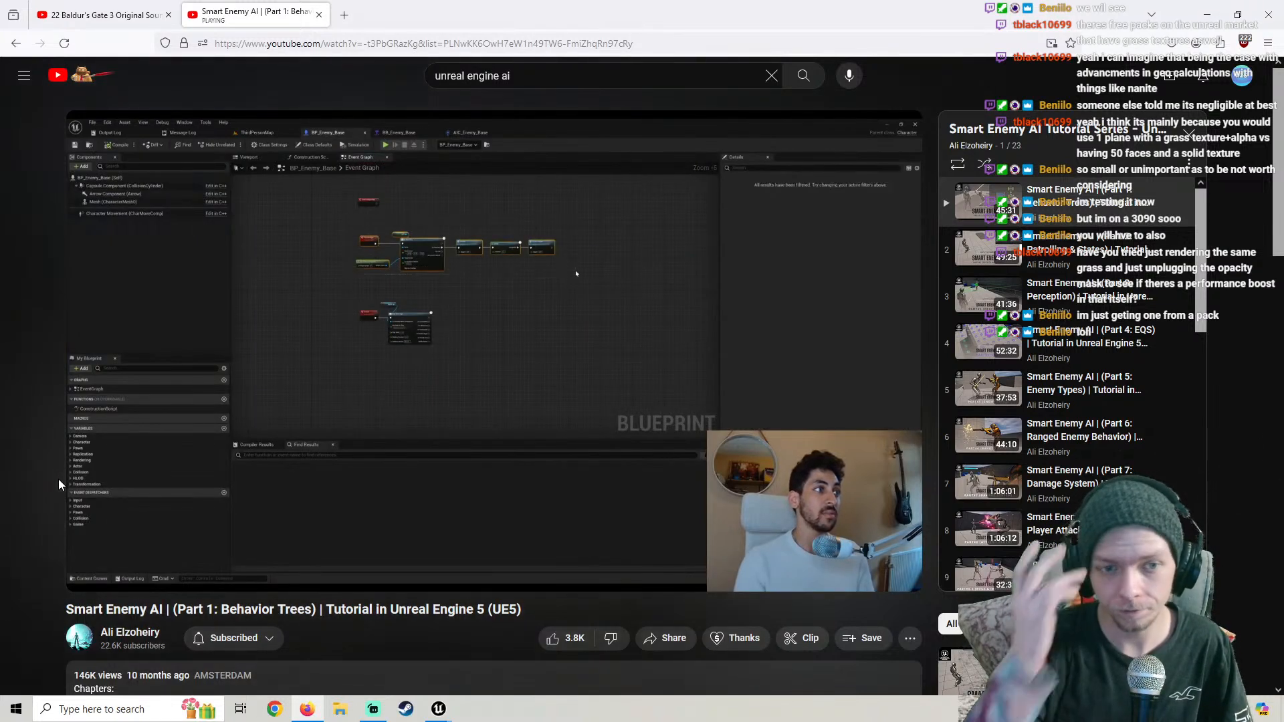
Return to Unreal Editor and look over the AIC_EnemyBase Event Graph before going back to BP_BaseEnemy
left_click(523, 668)
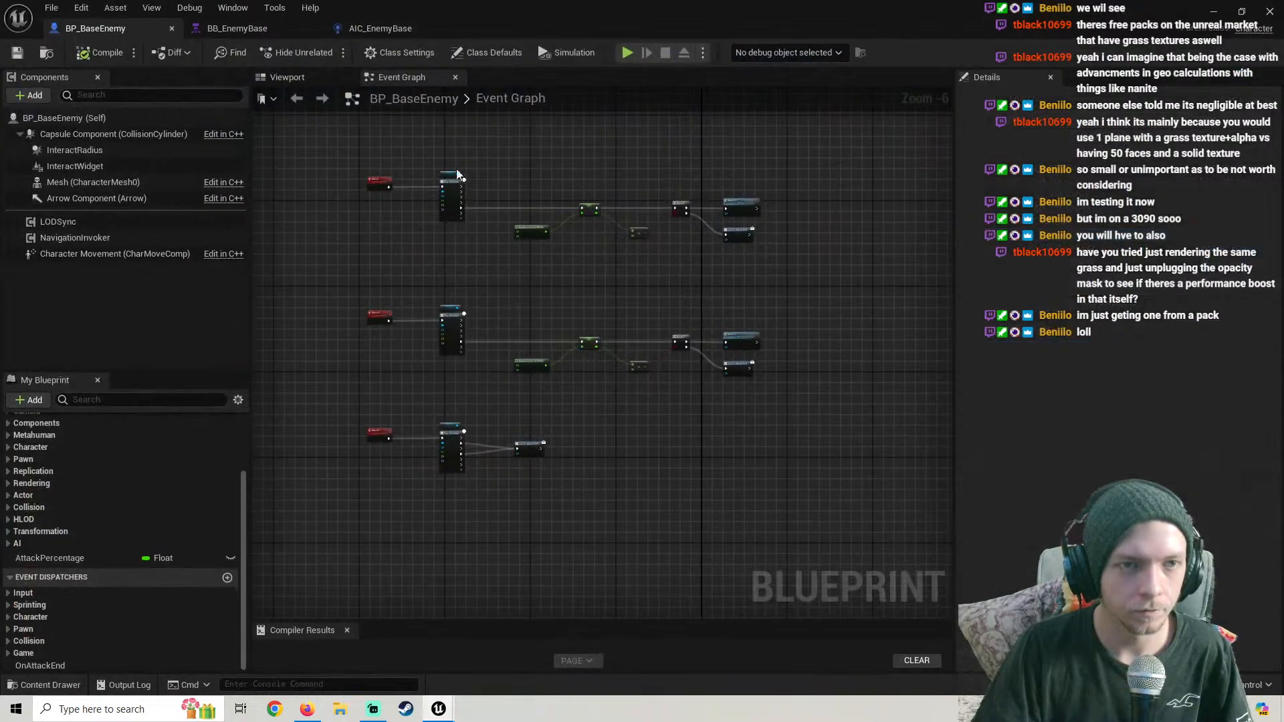
left_click(379, 28)
scroll(493, 143, "down", 2)
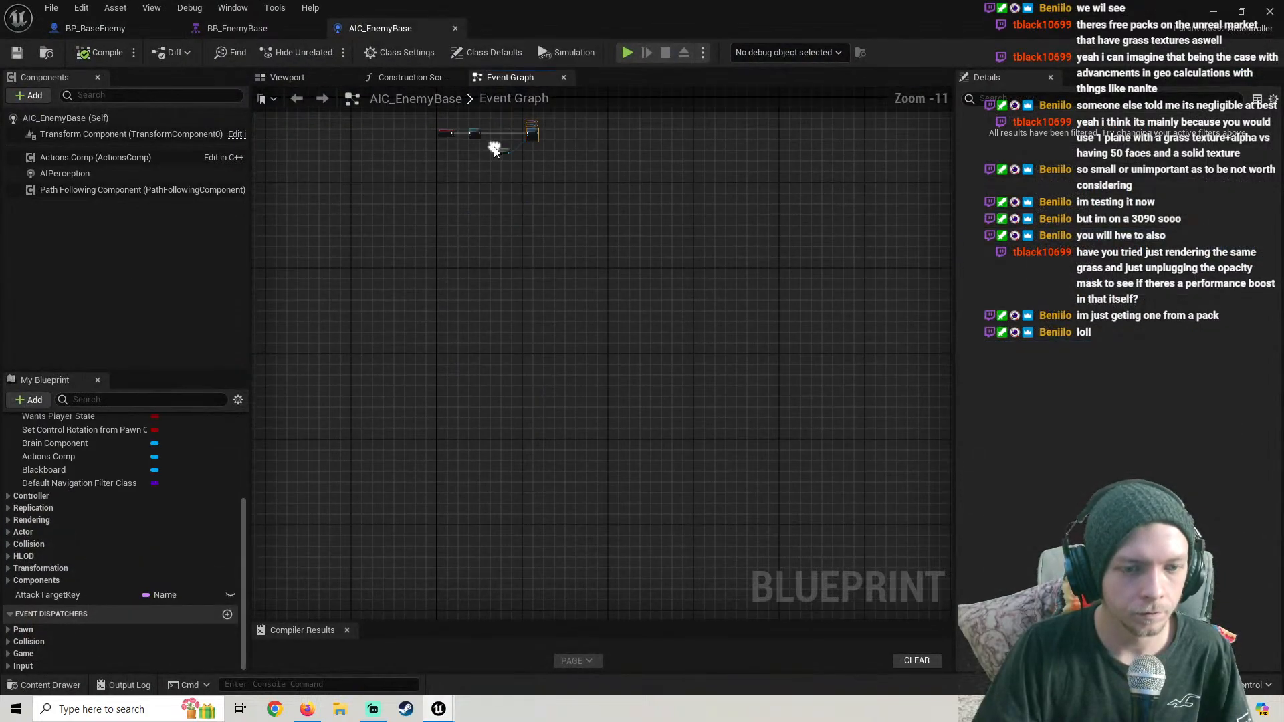
right_click_drag(495, 315, 555, 308)
left_click(96, 28)
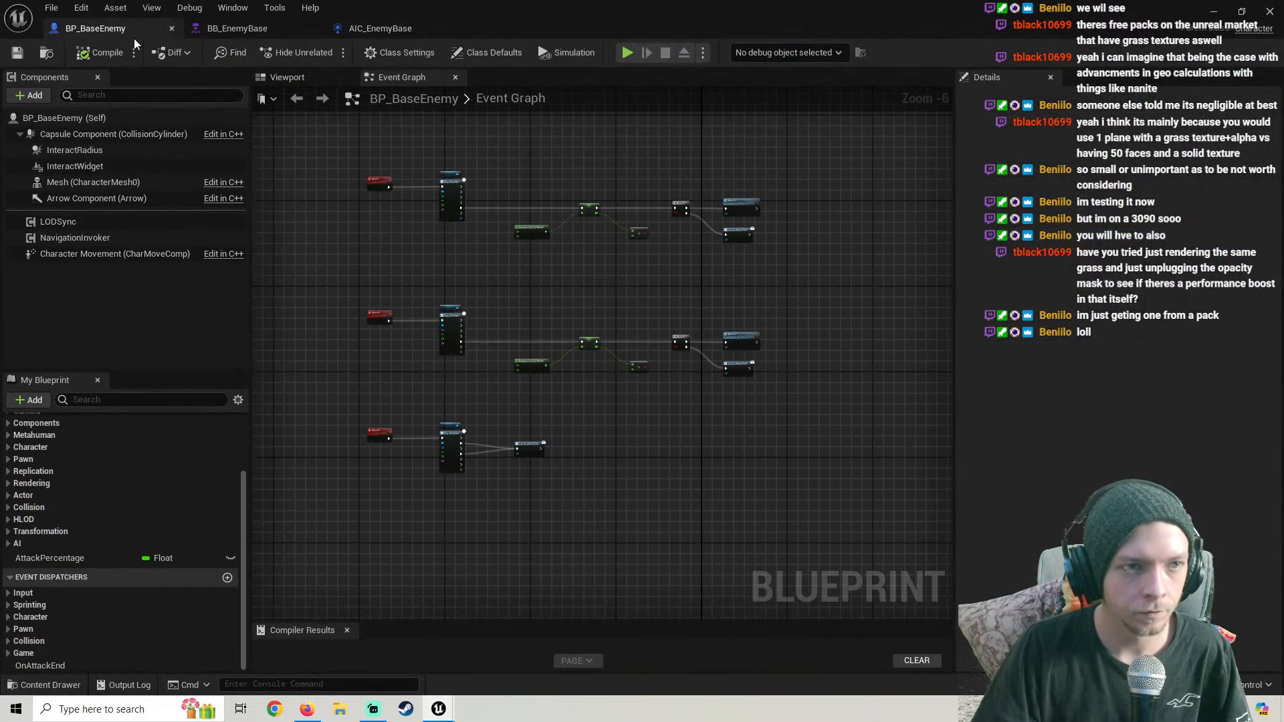
Delete the Chase Player event chain with its AI MoveTo, Attack and Delay nodes from BP_BaseEnemy's Event Graph, and compile and save the blueprint
scroll(375, 252, "up", 4)
right_click_drag(375, 252, 362, 517)
right_click_drag(443, 201, 413, 544)
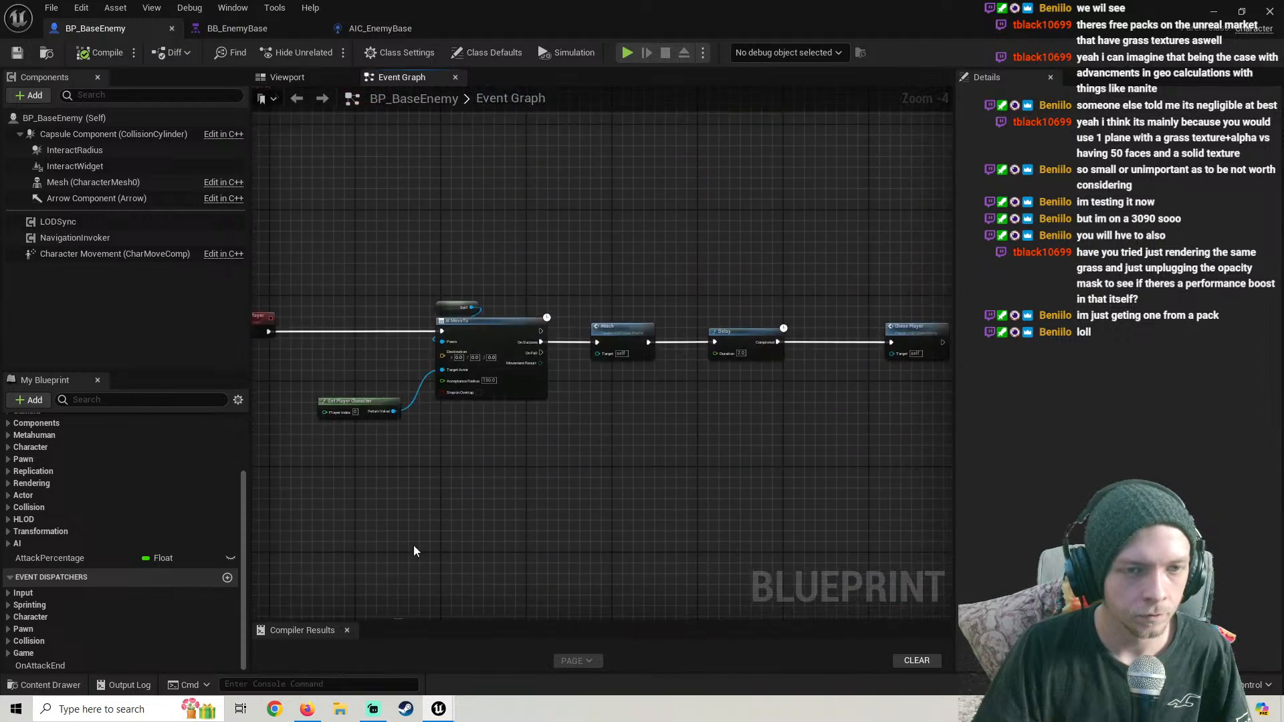
scroll(425, 494, "down", 1)
right_click_drag(425, 492, 524, 476)
scroll(372, 295, "up", 2)
scroll(373, 299, "down", 3)
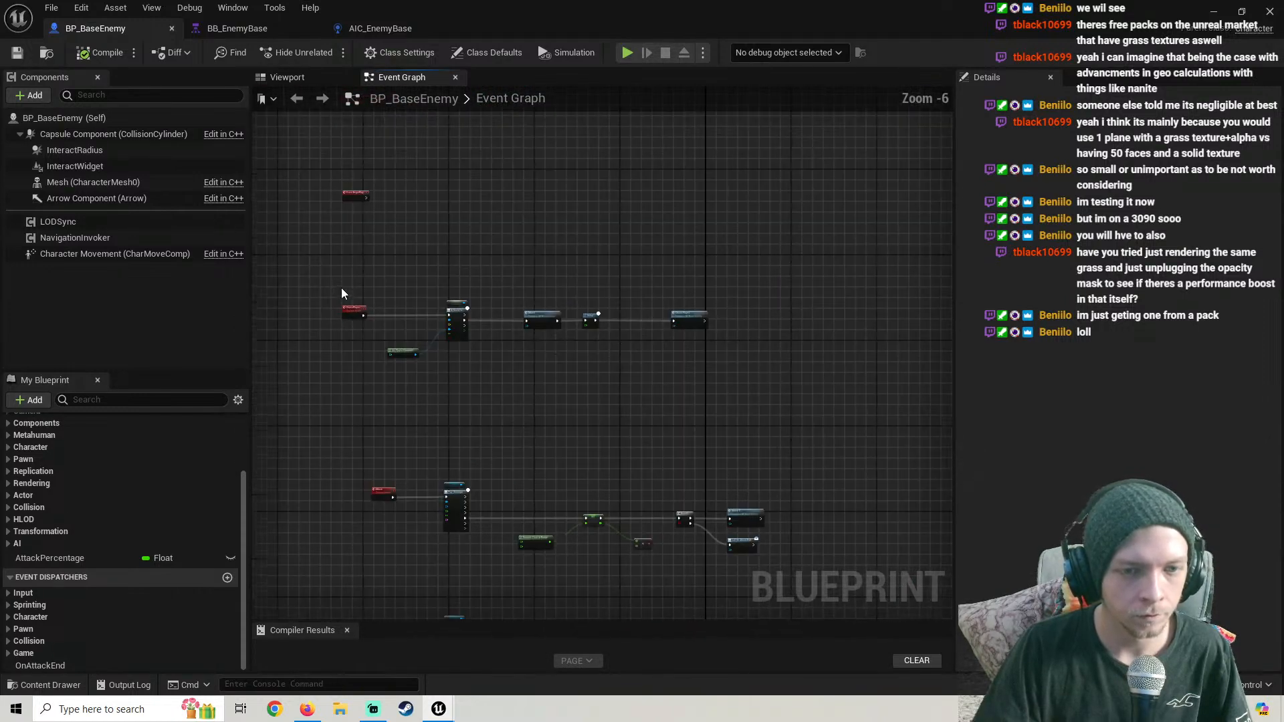
left_click_drag(572, 377, 718, 376)
key("Delete")
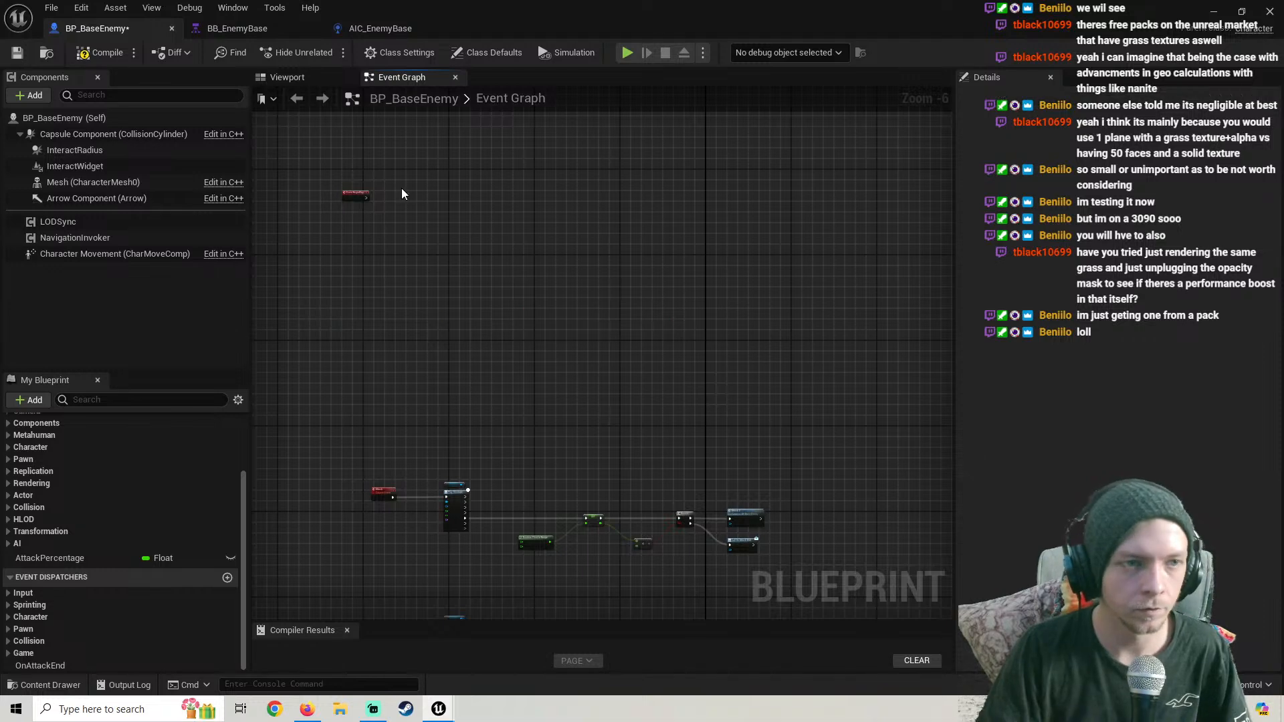
left_click(83, 53)
left_click(17, 52)
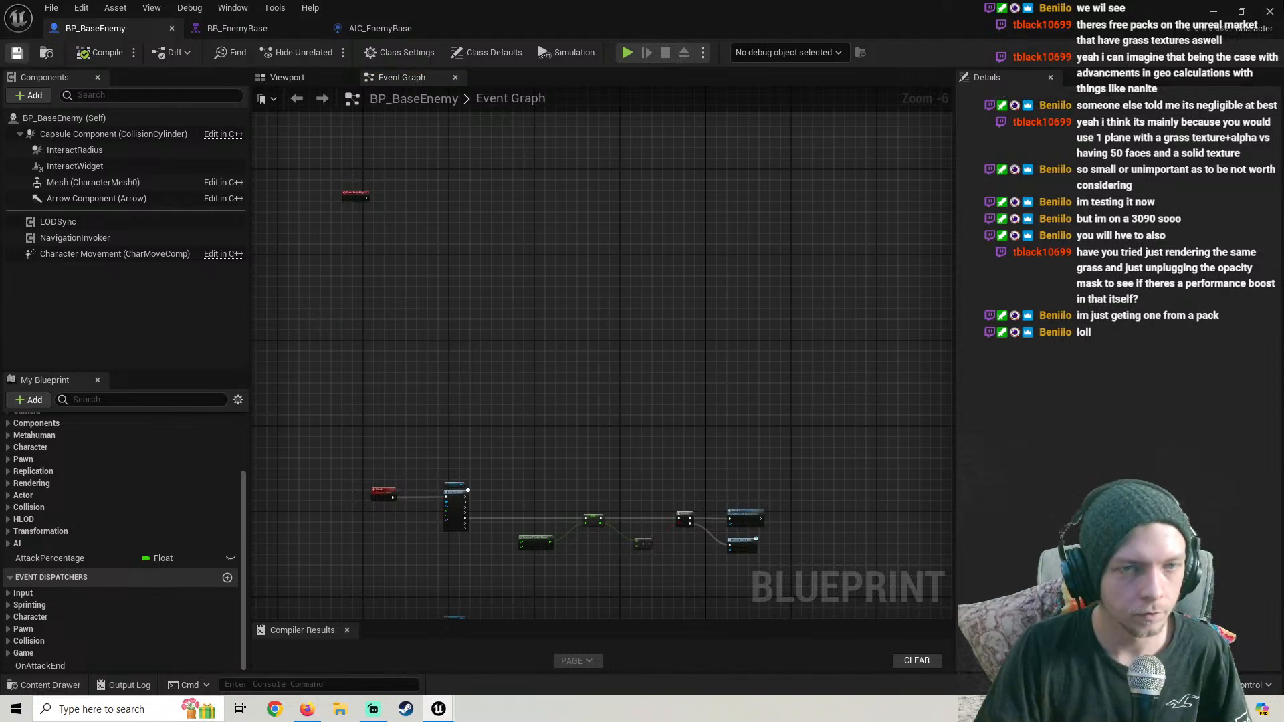
Play-test ThirdPersonMap, run the character around the base enemy to check its chase behavior, and stop the test
left_click(1215, 9)
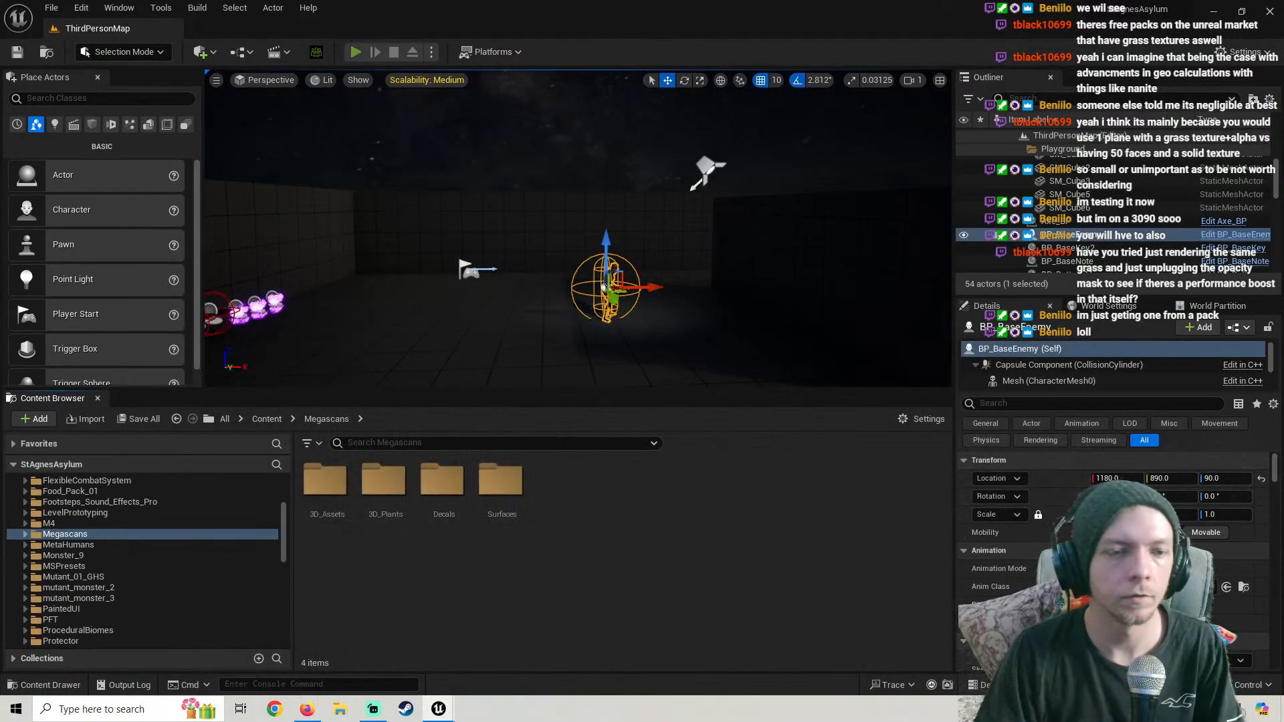
key("alt+p")
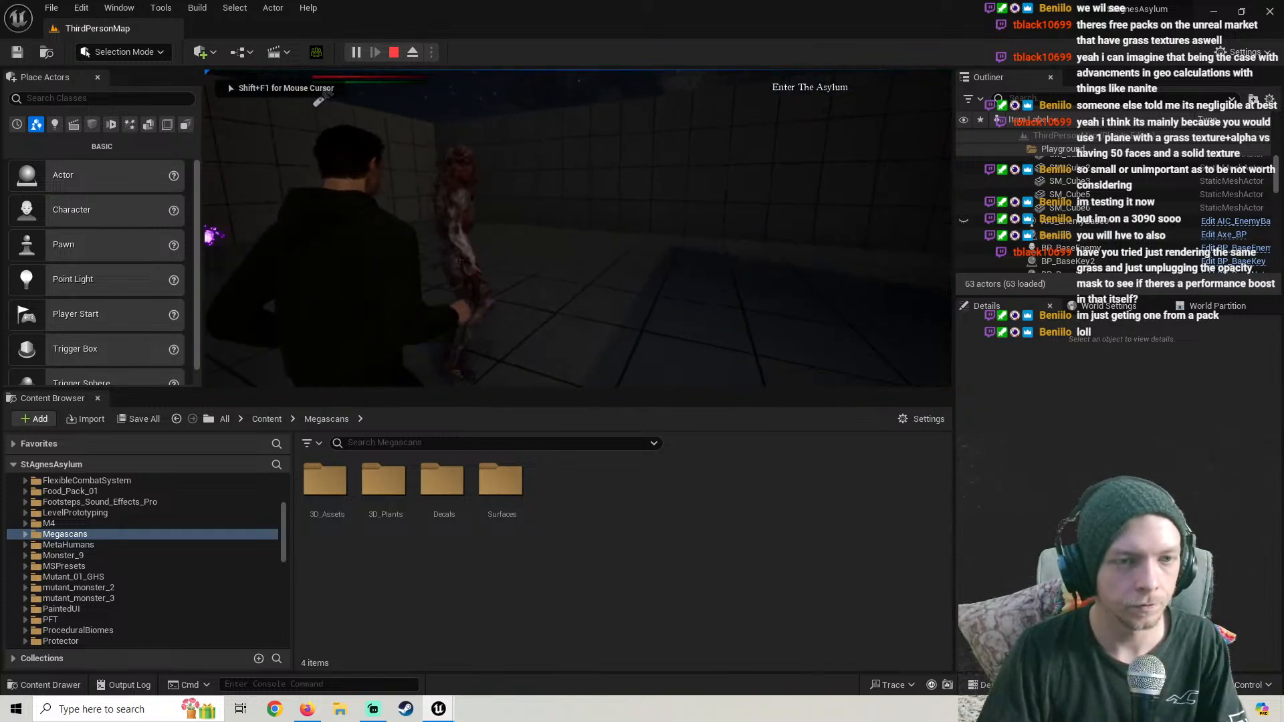
key("w")
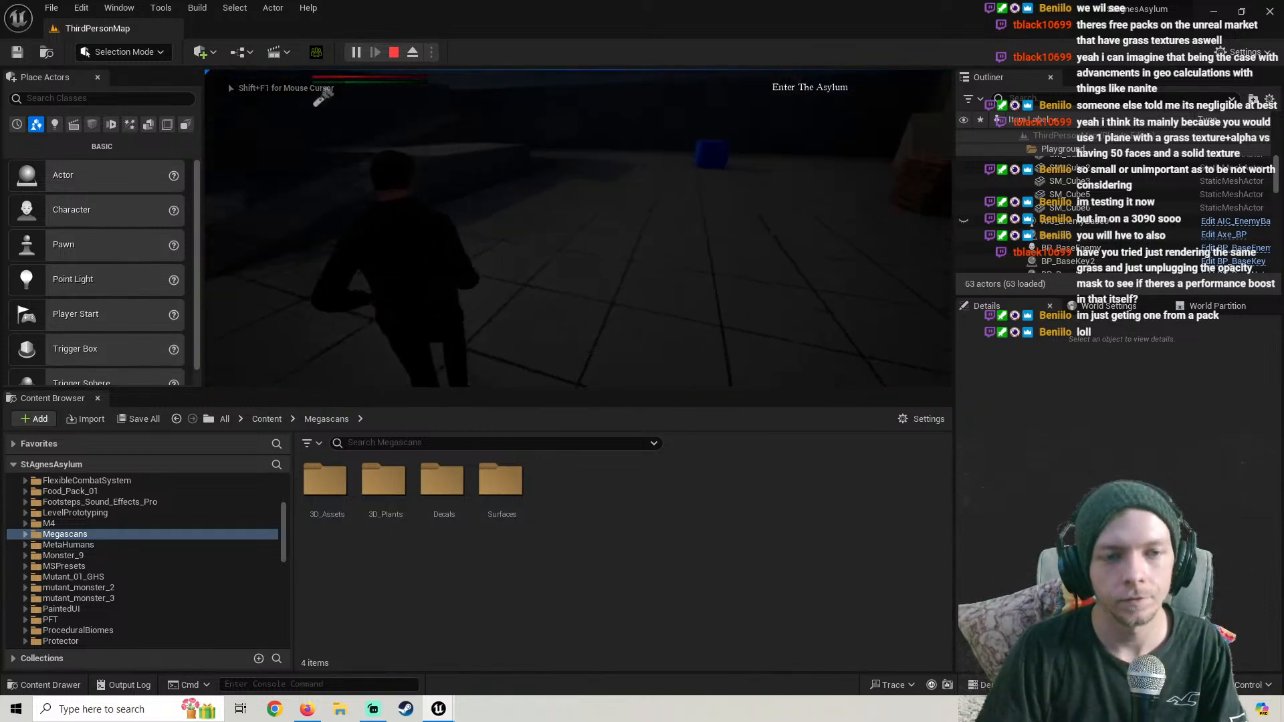
key("w")
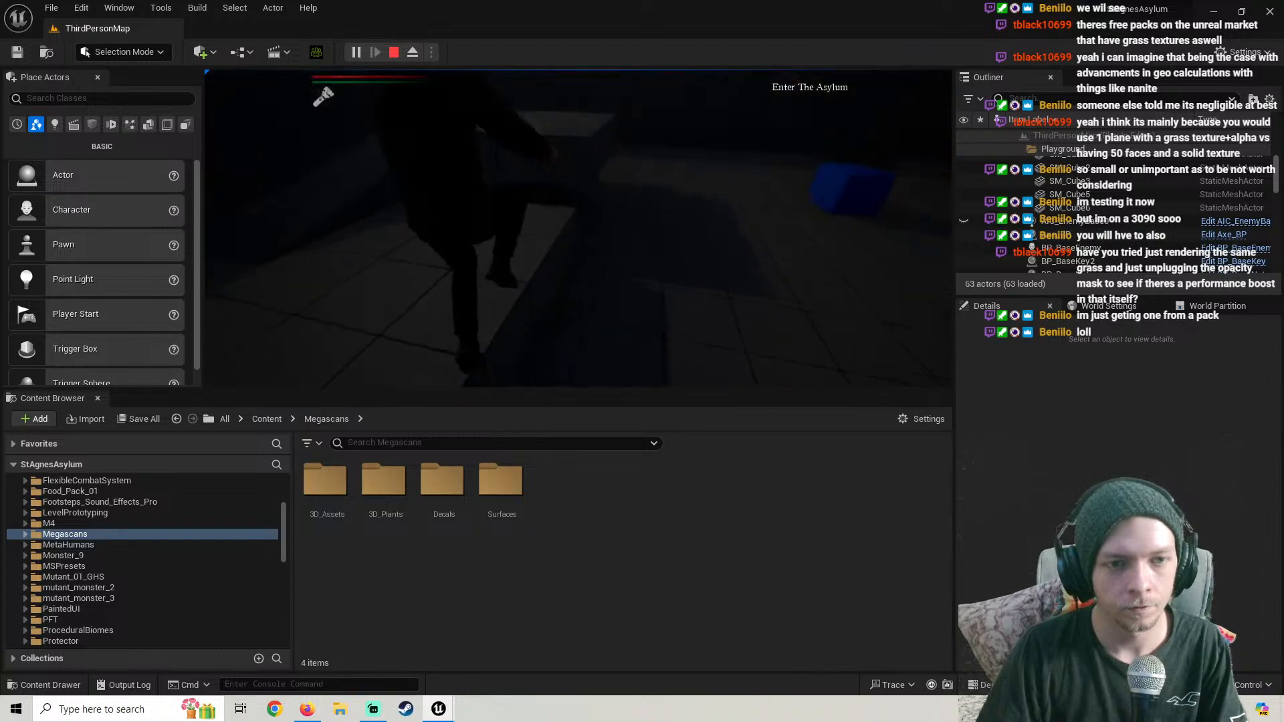
key("w")
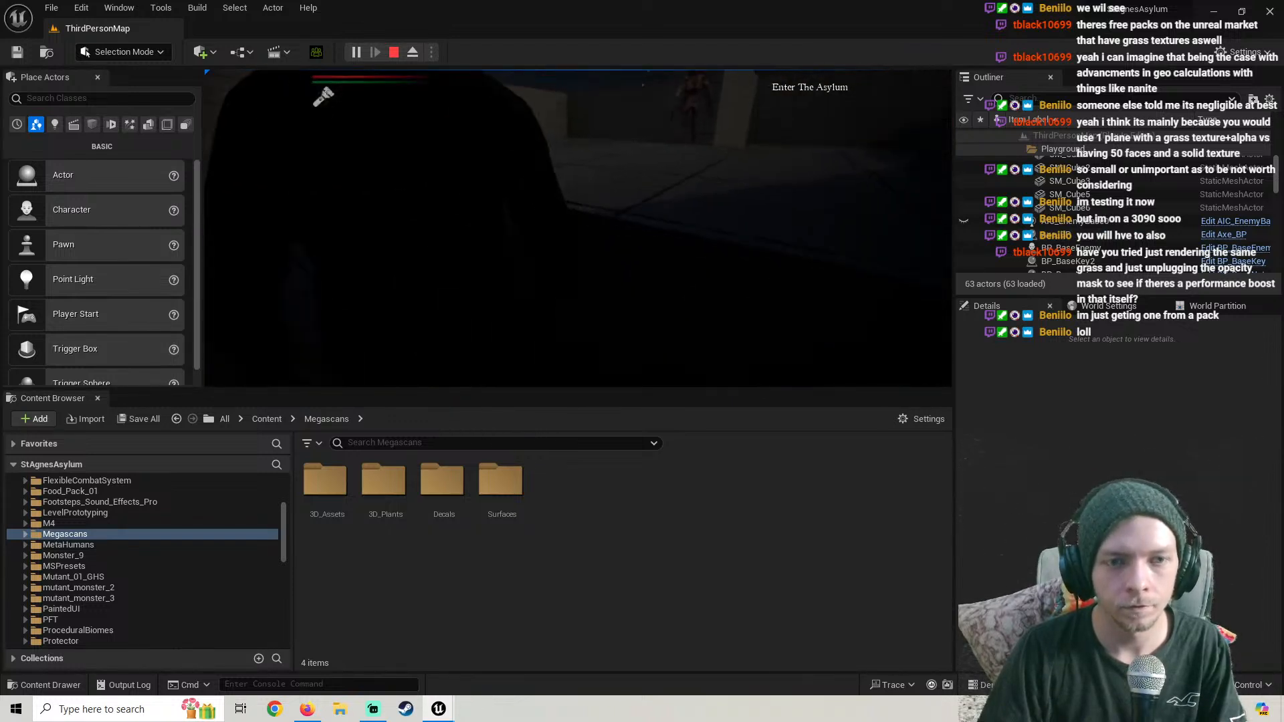
key("w")
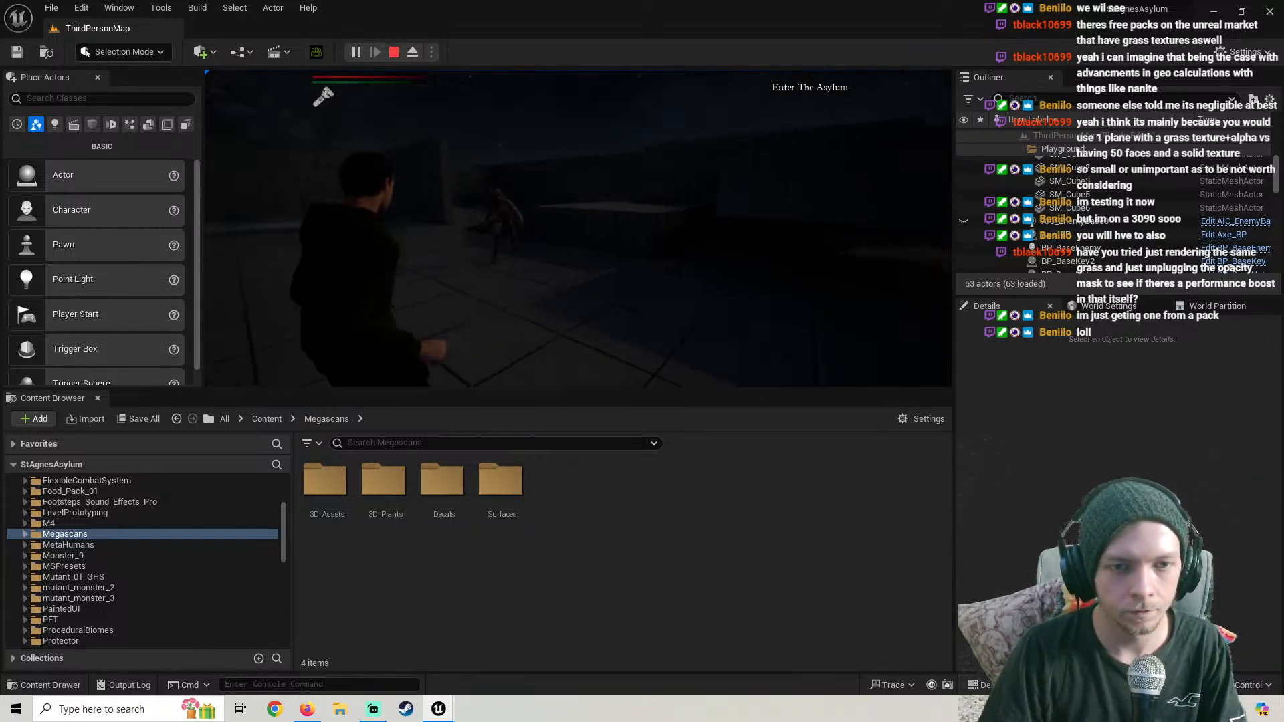
key("w")
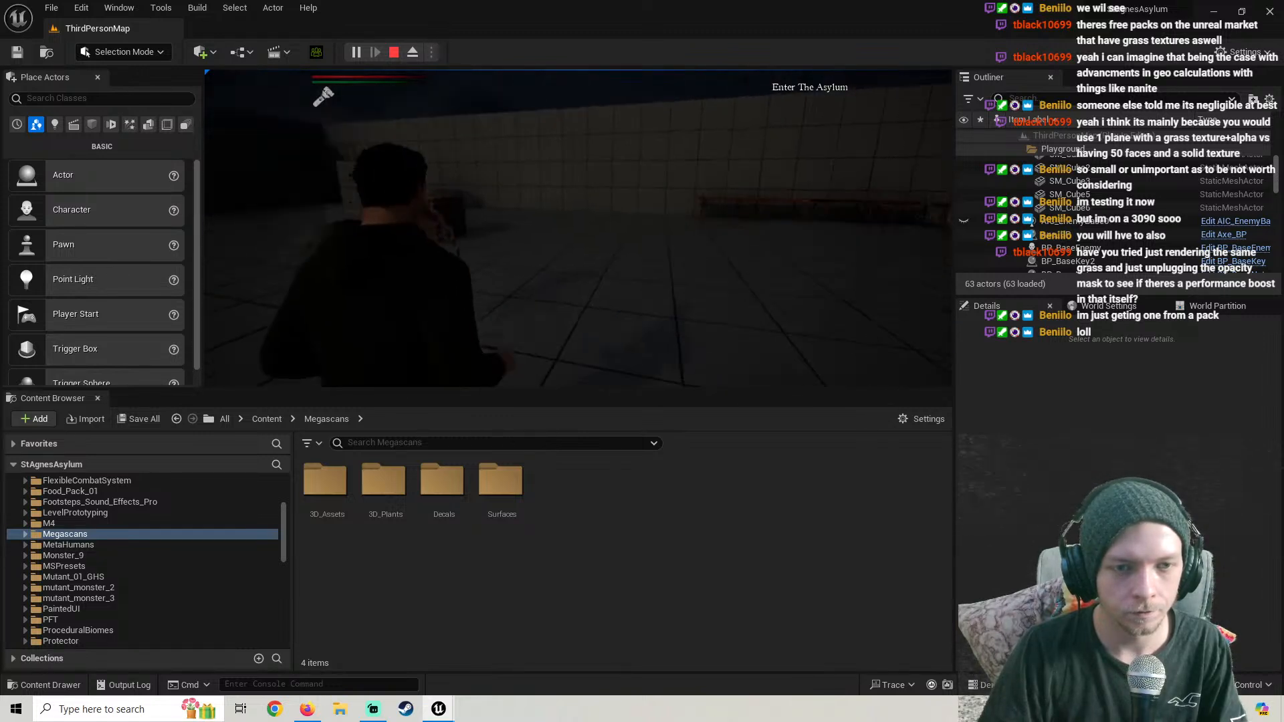
key("w")
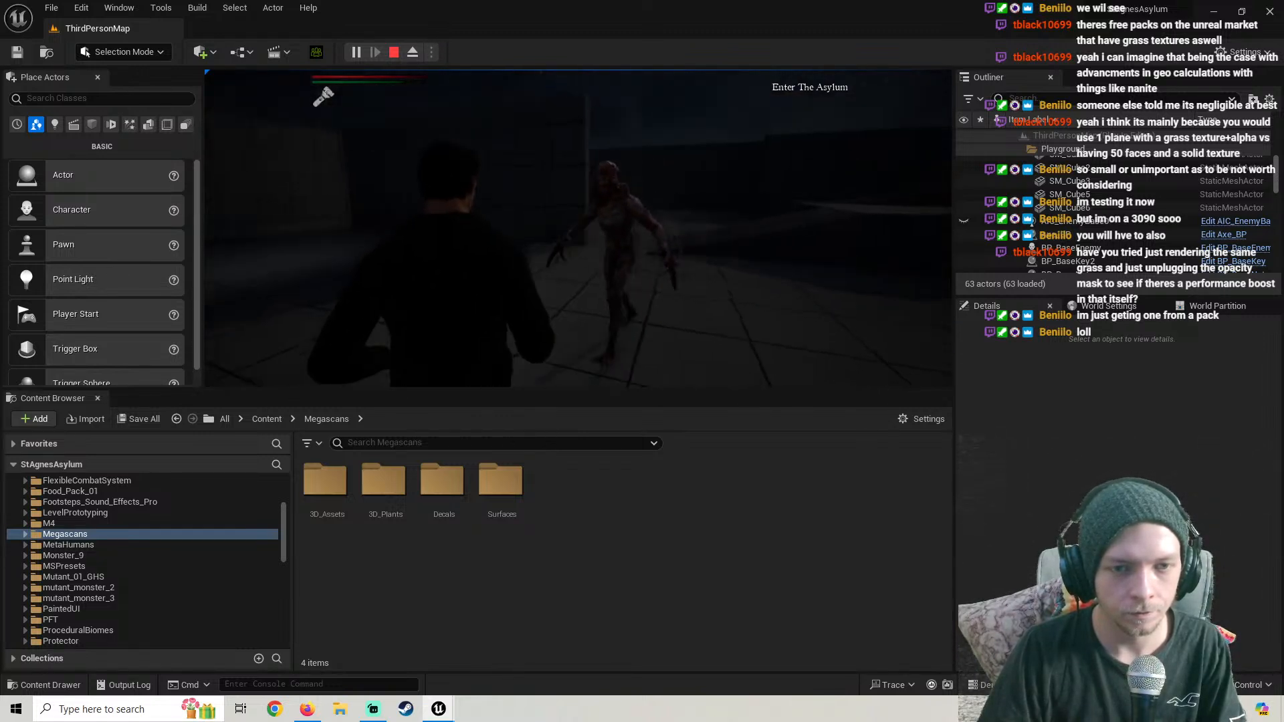
key("w")
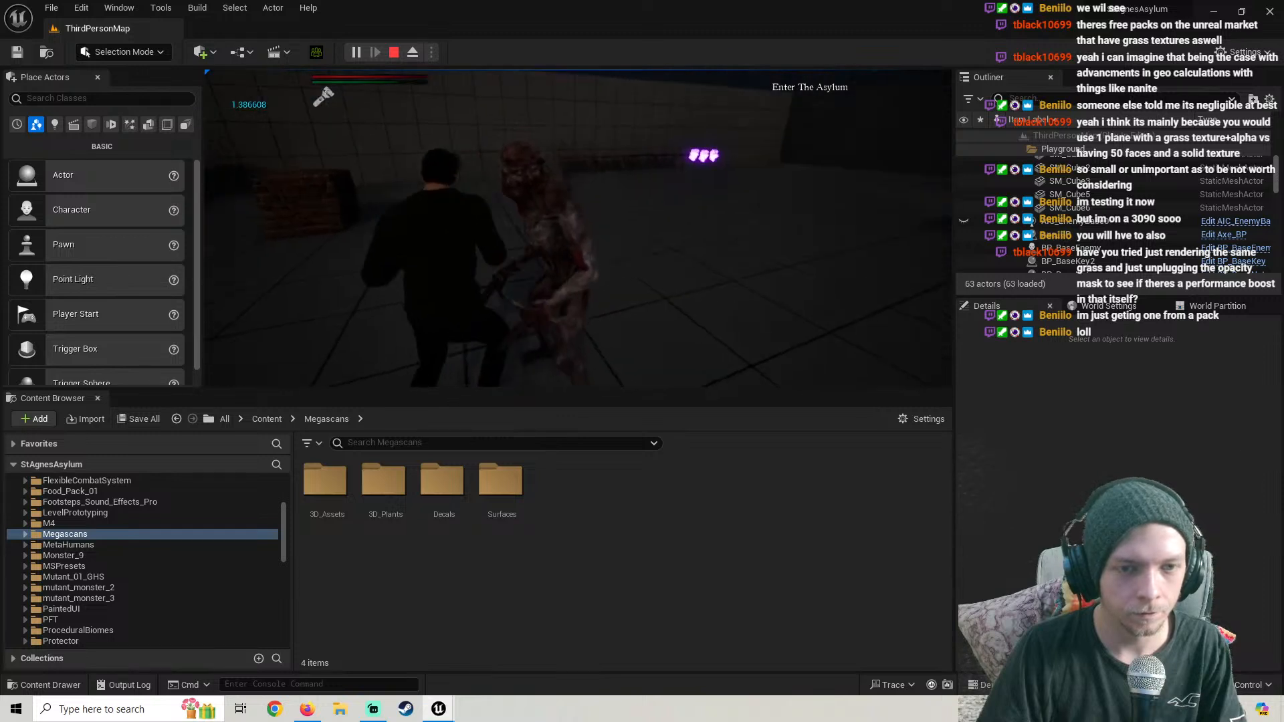
key("w")
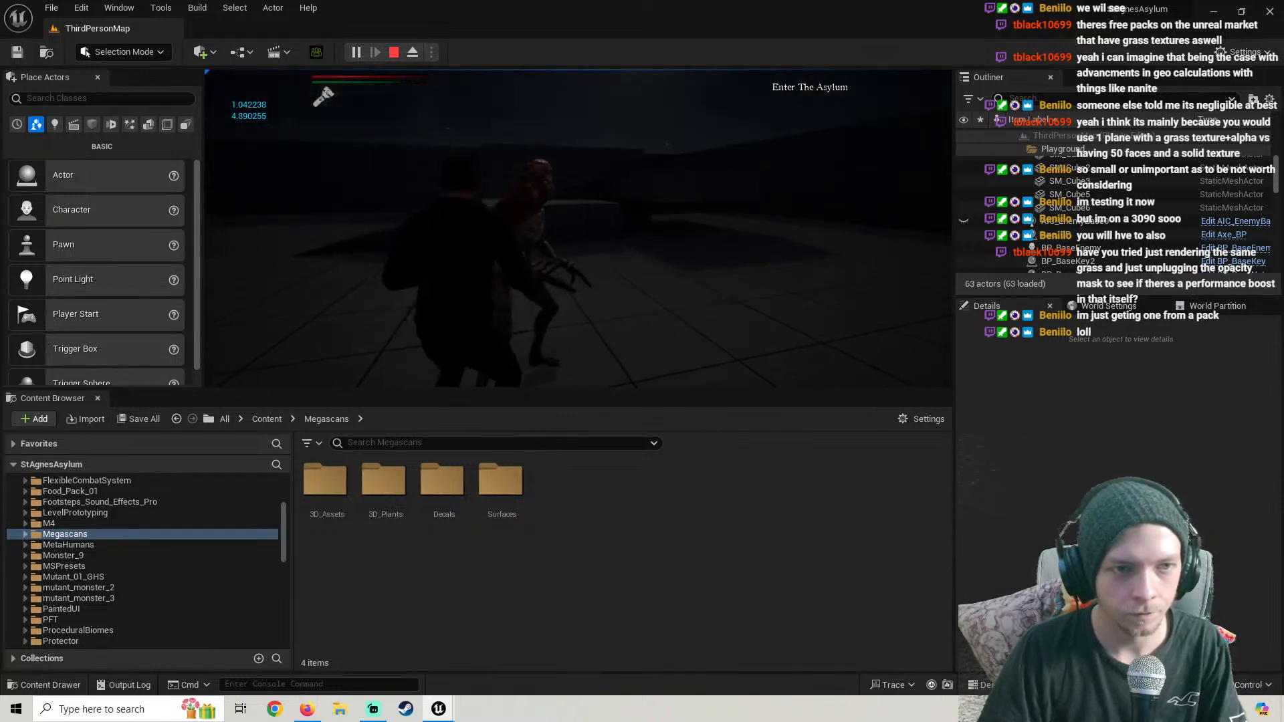
key("w")
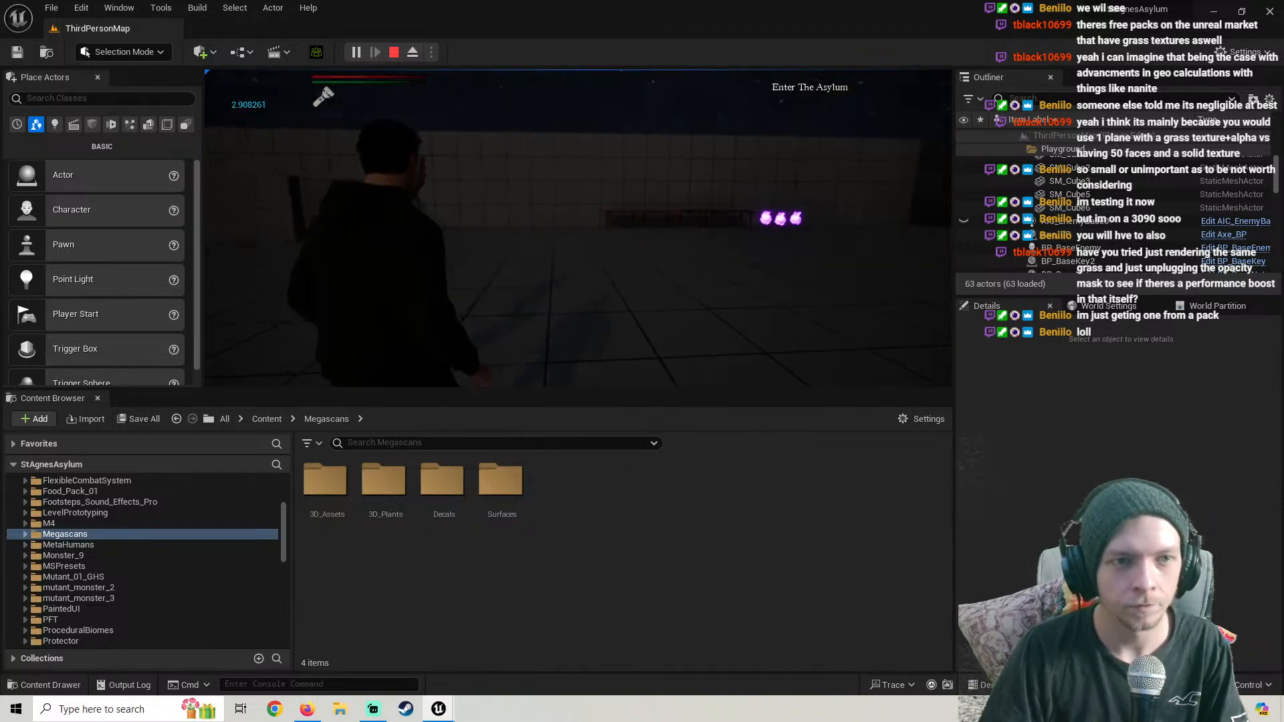
key("w")
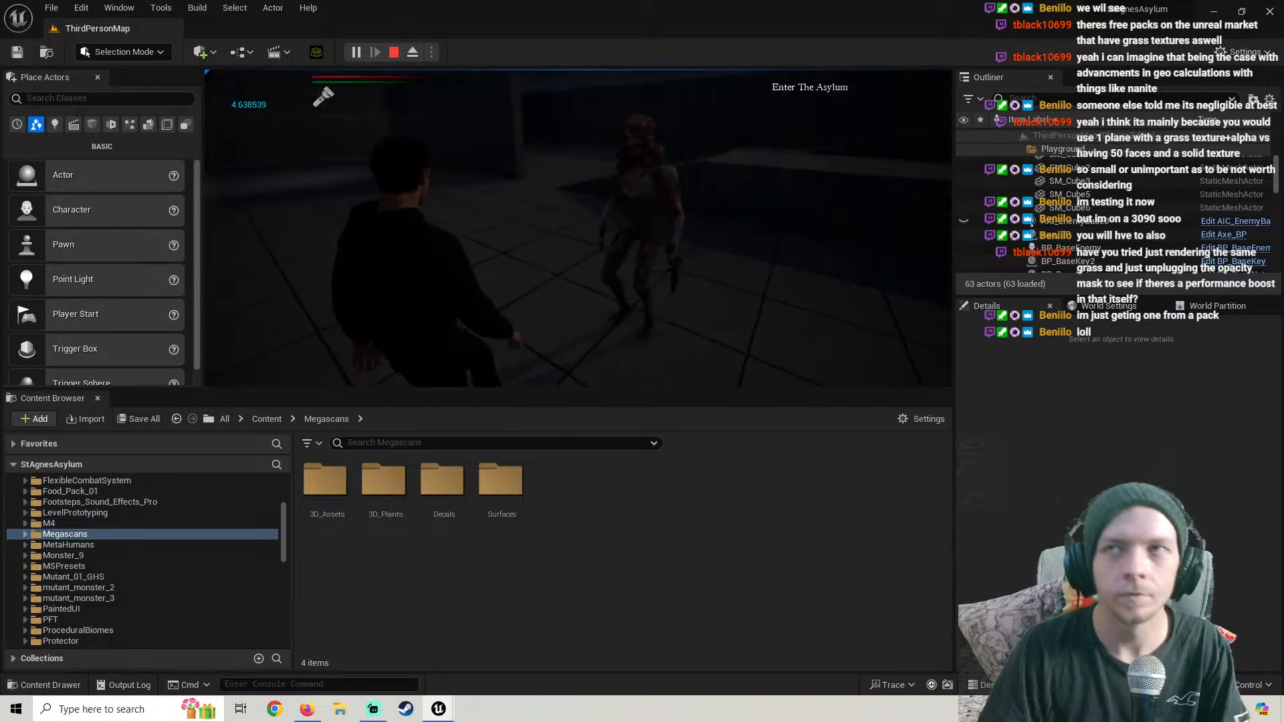
key("Escape")
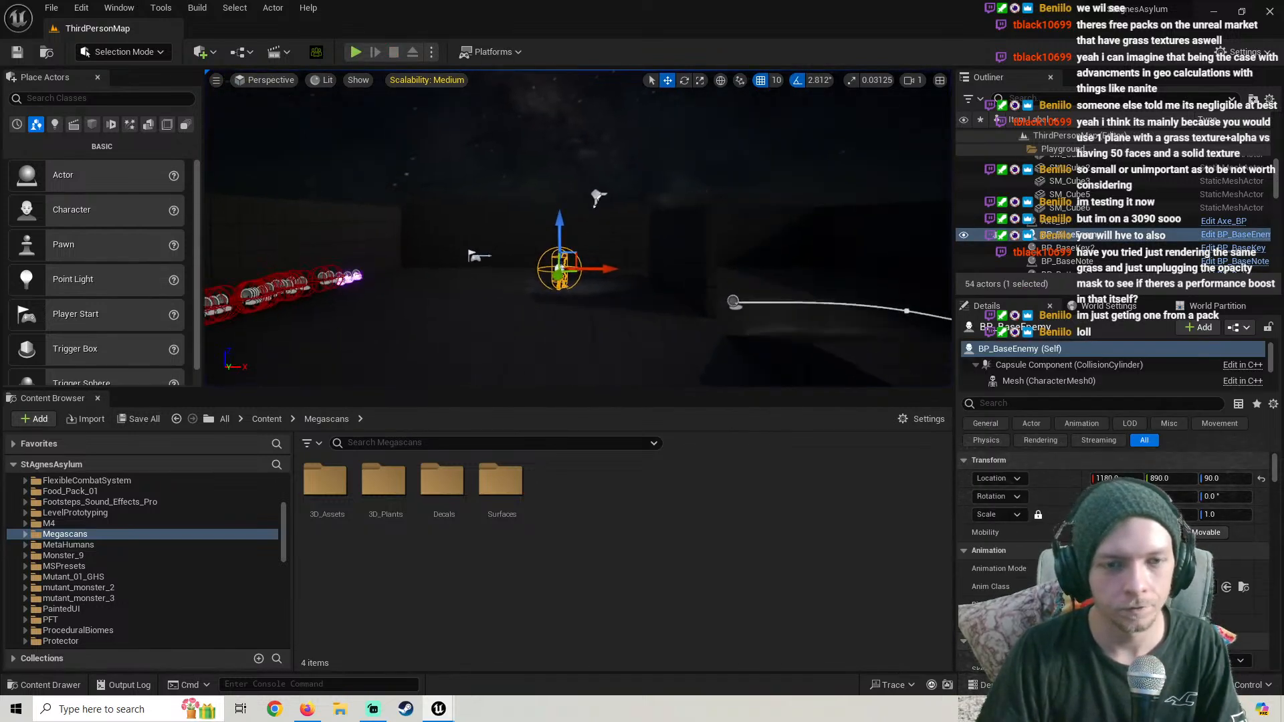
Save the modified BB_EnemyBase asset and switch to the Smart Enemy AI tutorial to watch how the Wait task is added
left_click(140, 419)
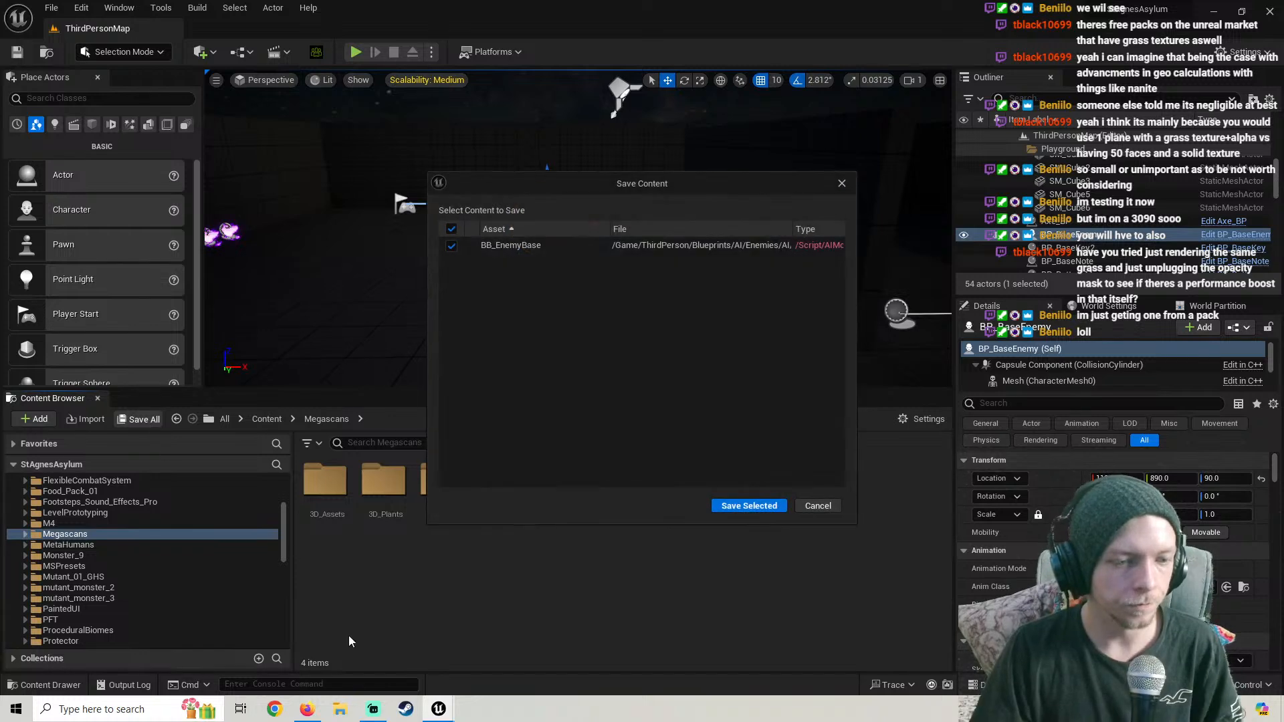
left_click(749, 505)
left_click(306, 709)
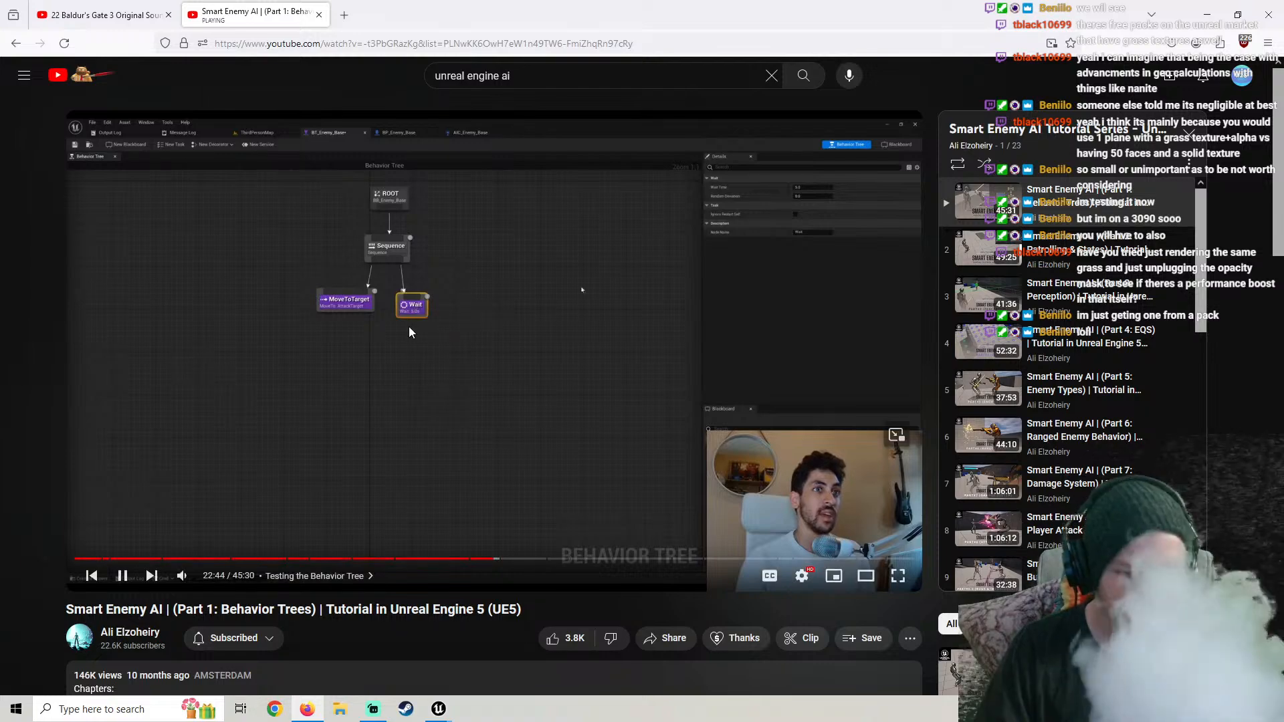
Return to Unreal Editor and add a Wait task under the Sequence in BT_EnemyBase, level with and to the right of Move To
left_click(439, 709)
left_click(495, 682)
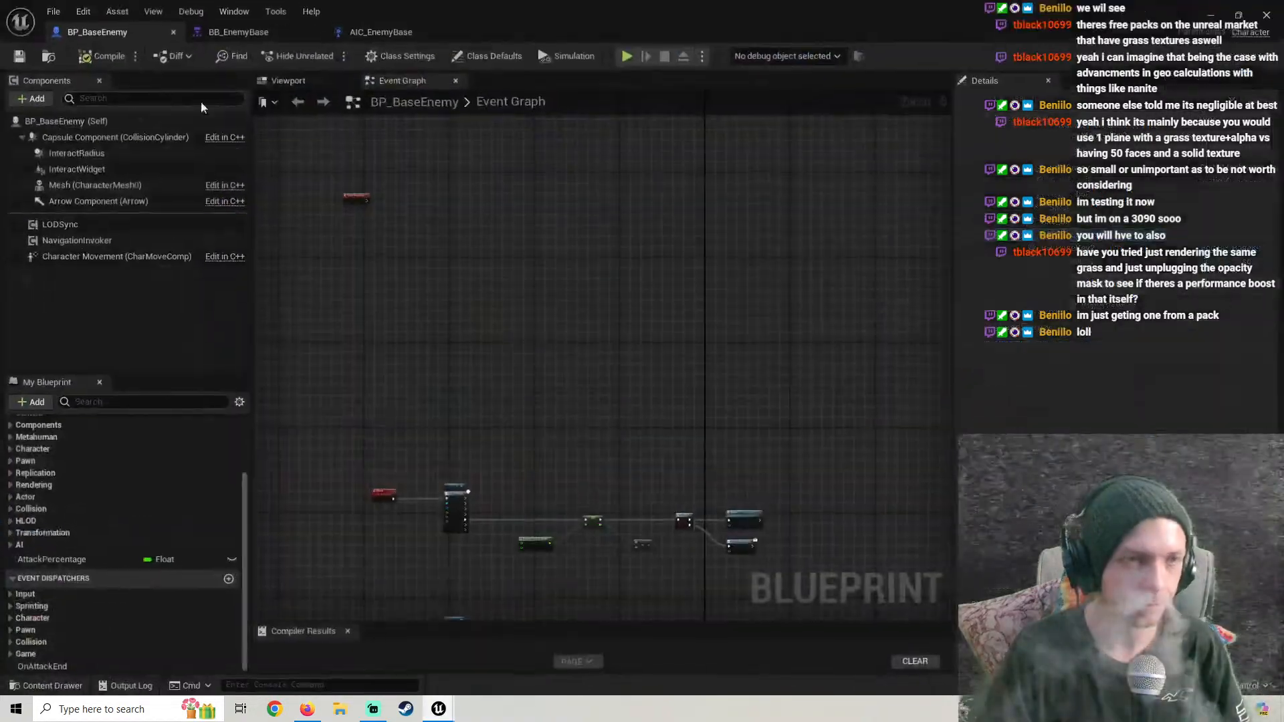
left_click(237, 28)
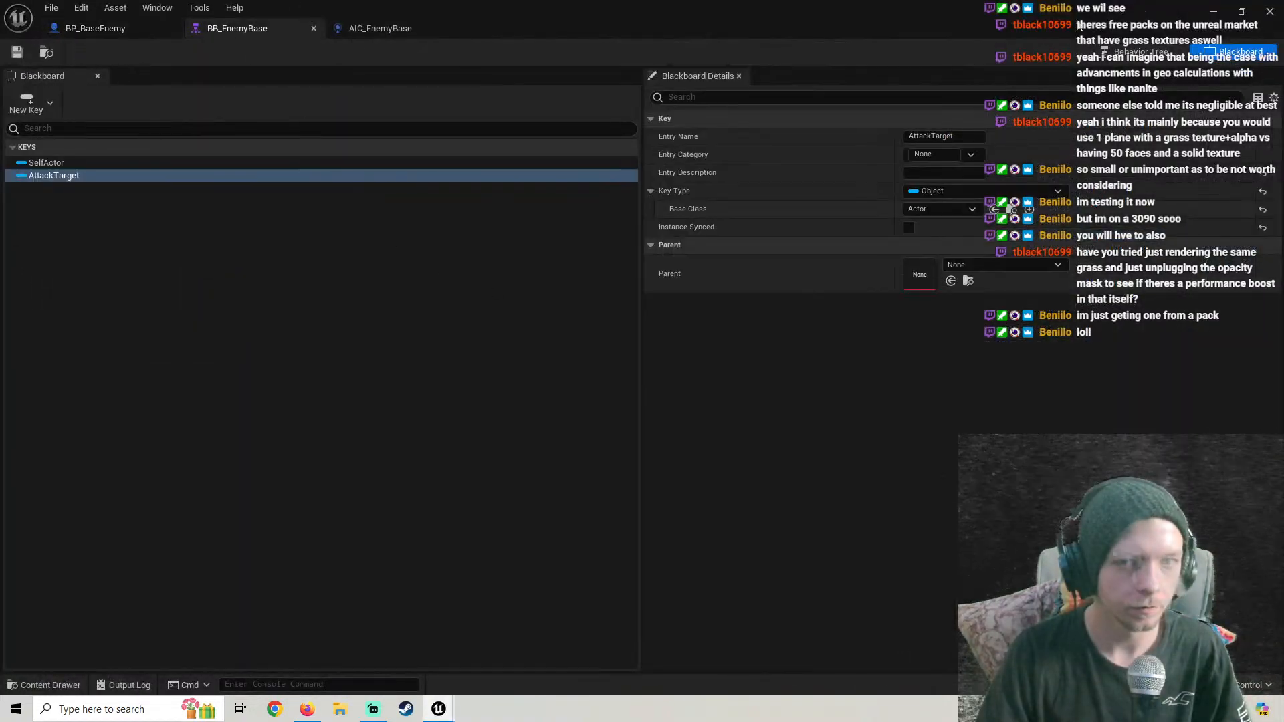
left_click(1141, 52)
left_click_drag(471, 267, 499, 354)
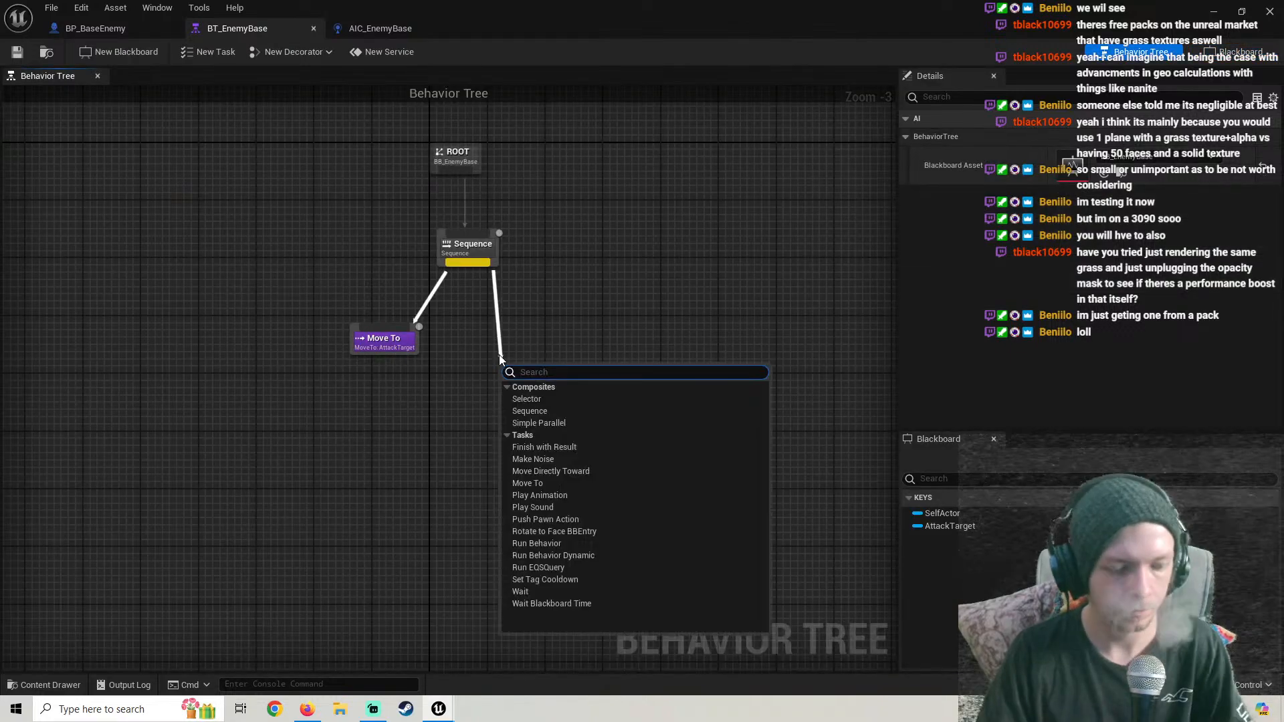
type("wait")
key("Return")
scroll(549, 435, "up", 3)
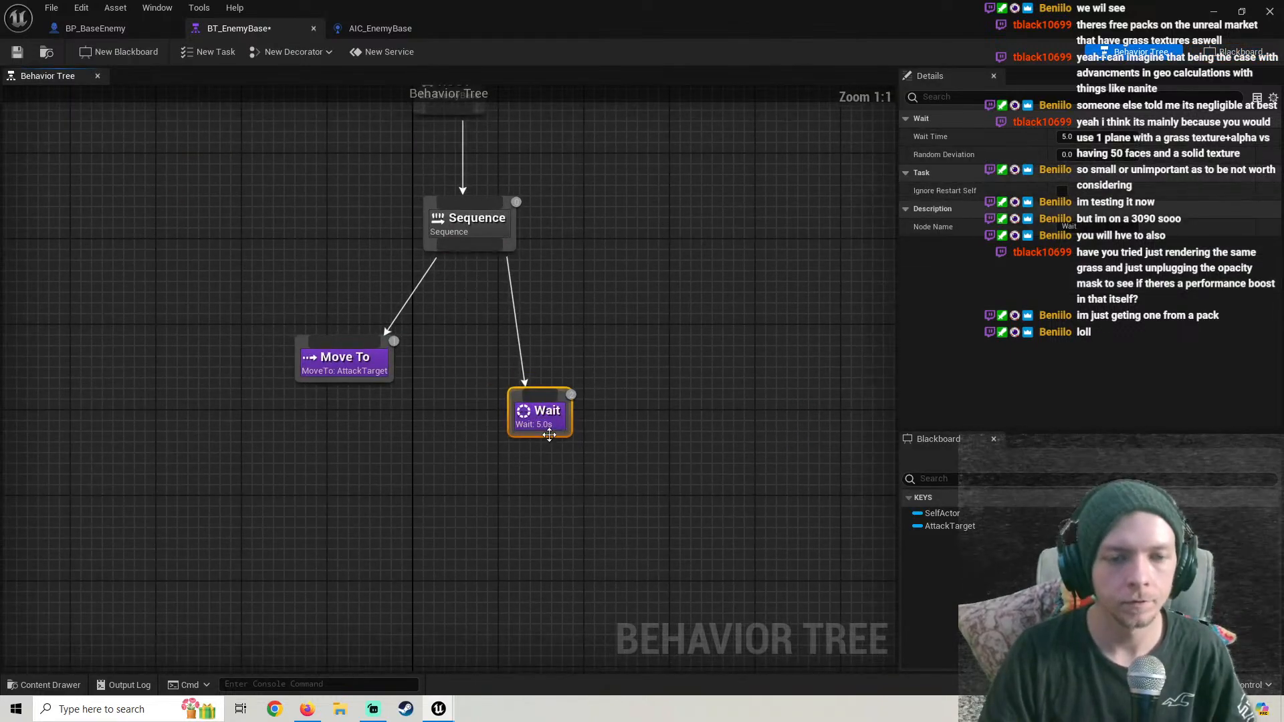
left_click_drag(549, 435, 495, 382)
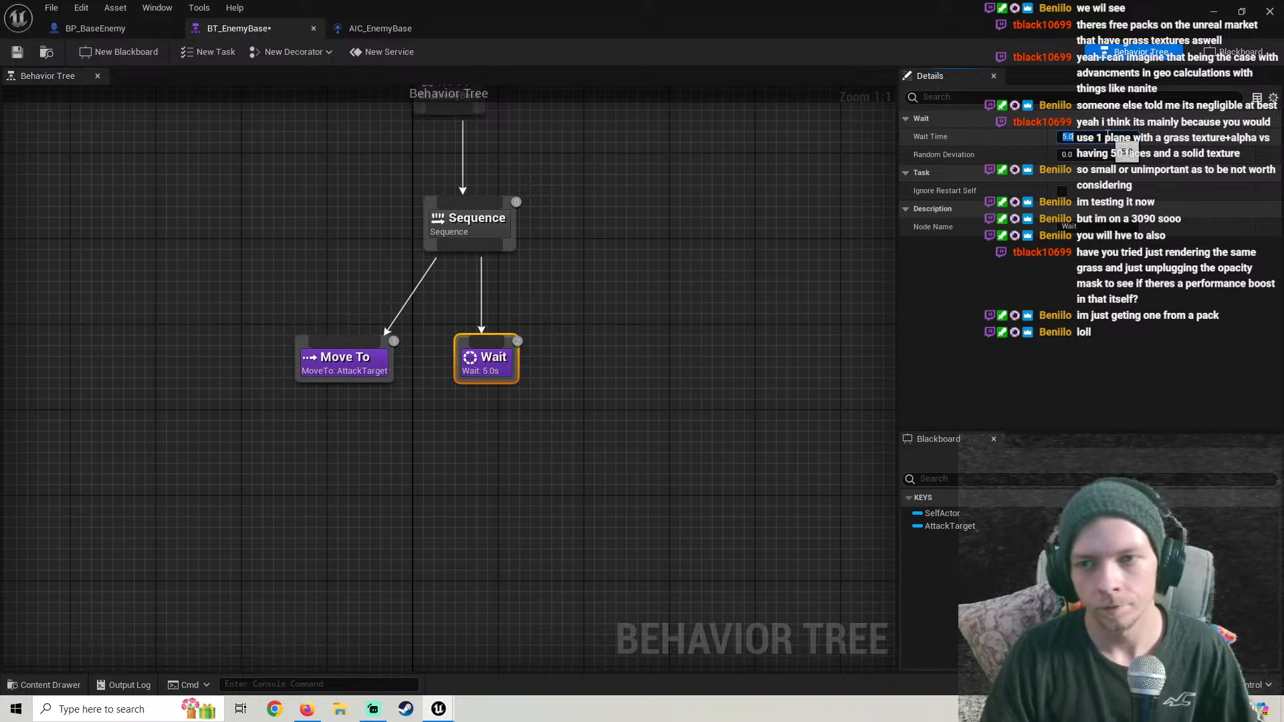
Set the Wait task's Wait Time and Random Deviation to 1.0, and save BT_EnemyBase
type("1")
key("Return")
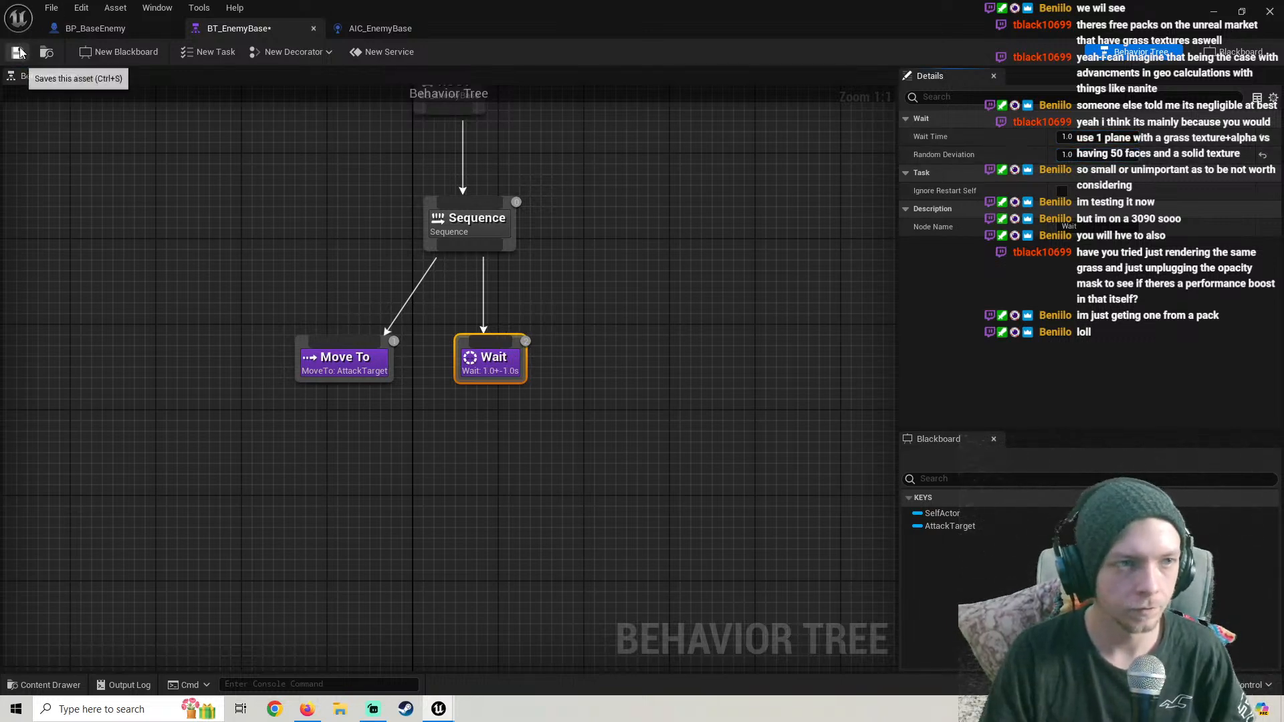
Check the Smart Enemy AI tutorial, return to Unreal Editor, and play-test ThirdPersonMap by moving around the base enemy to check its chase-and-wait behavior
left_click(307, 711)
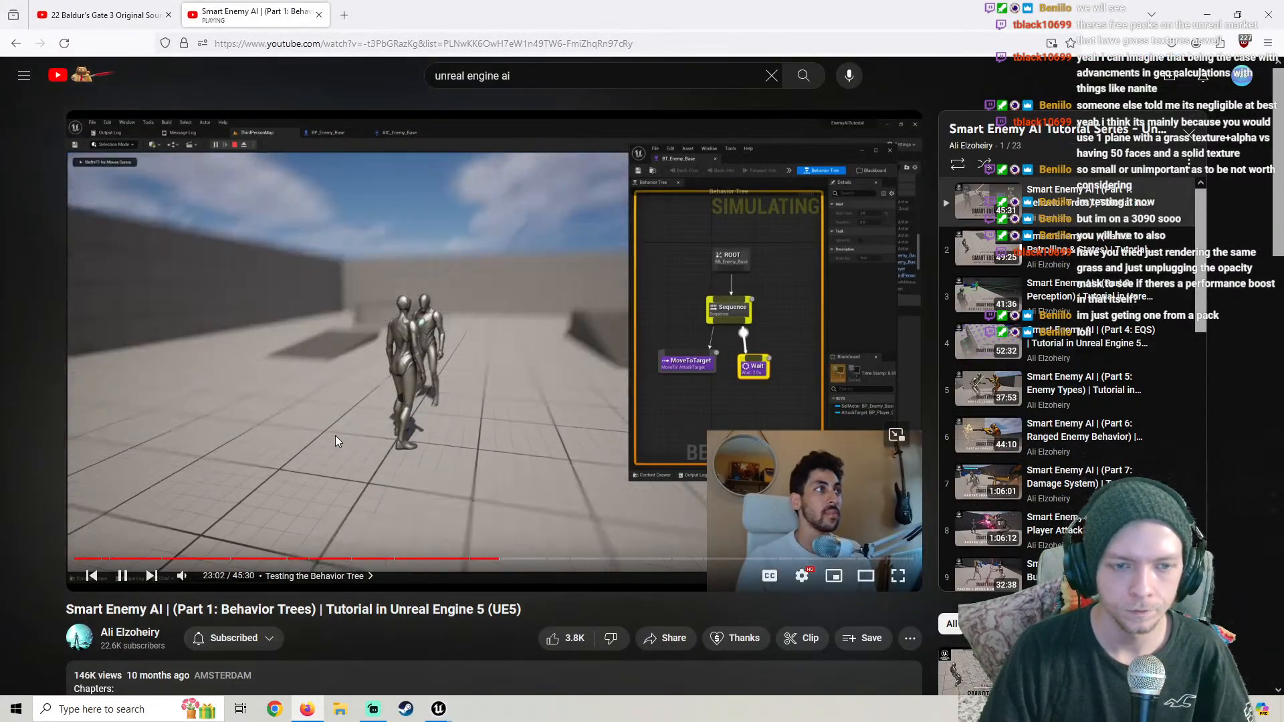
left_click(438, 709)
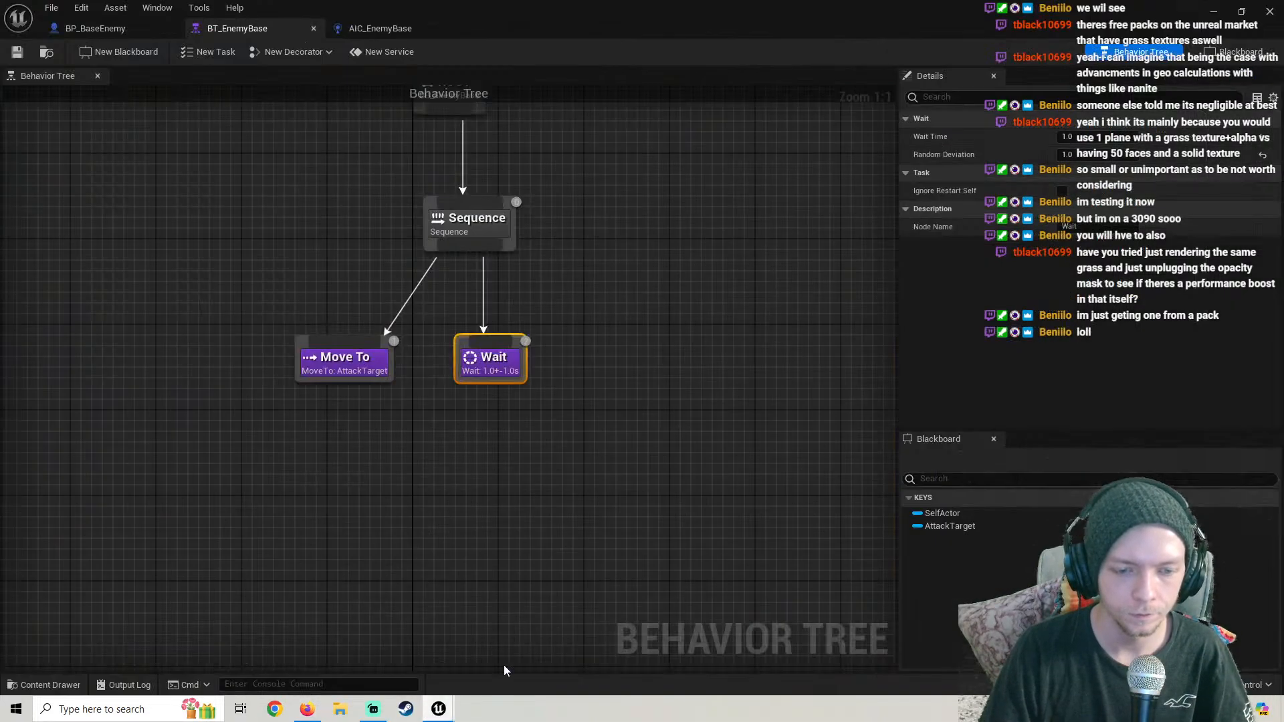
left_click(1214, 14)
left_click(359, 54)
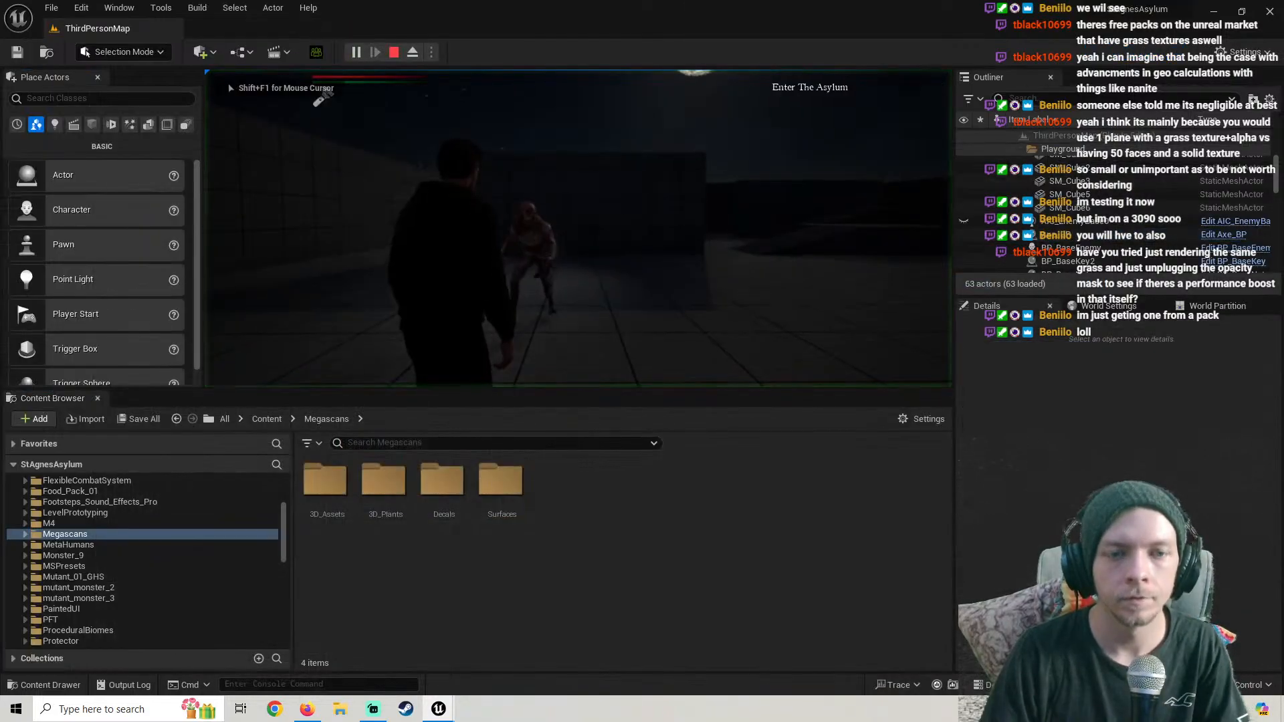
key("w")
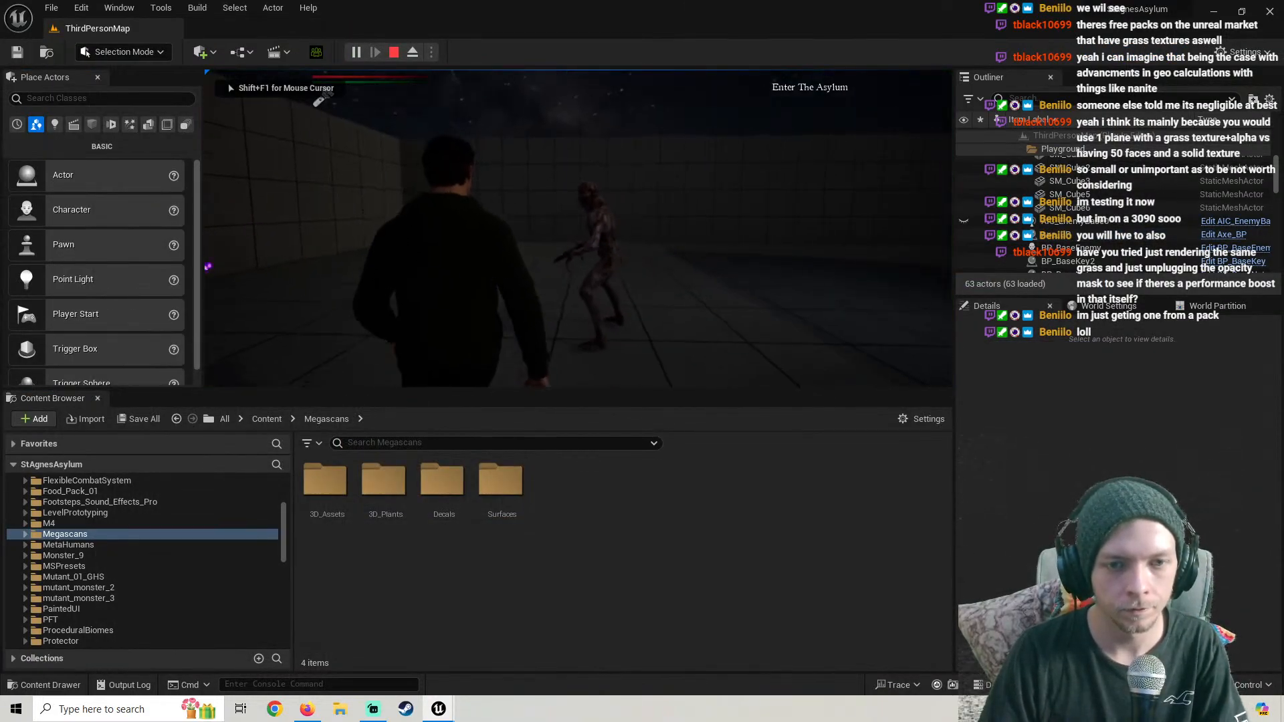
key("w")
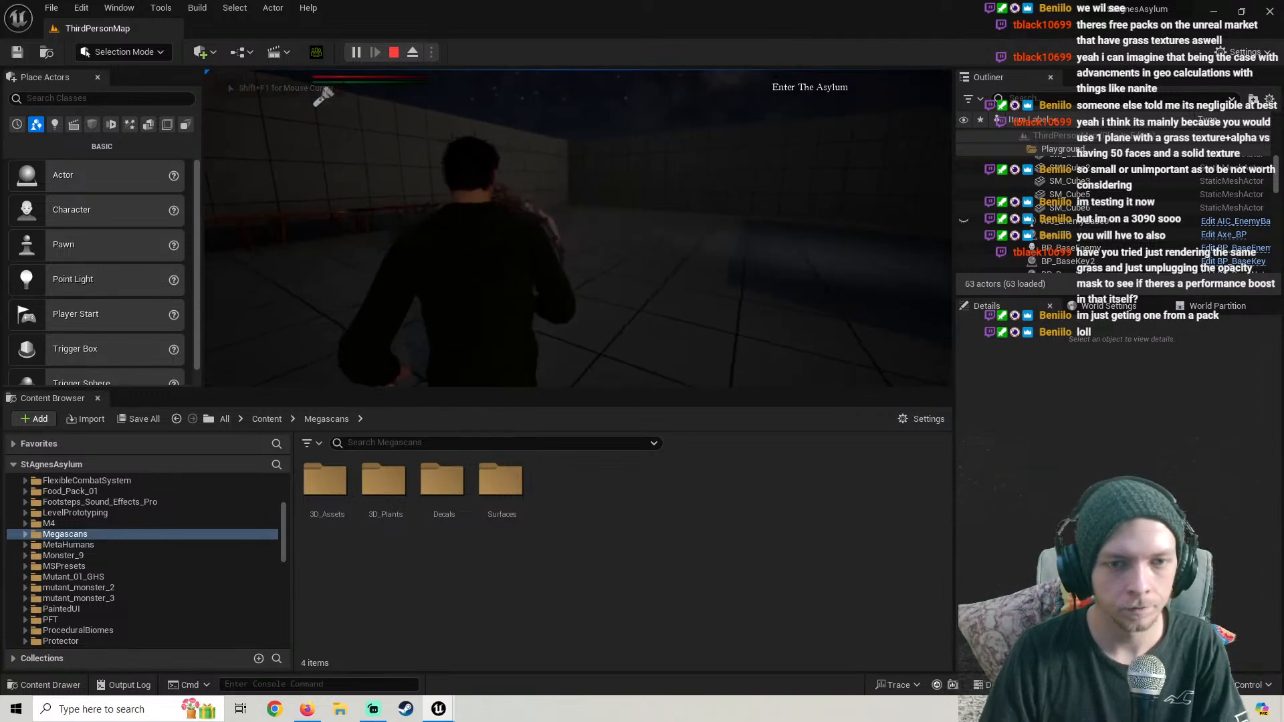
key("w")
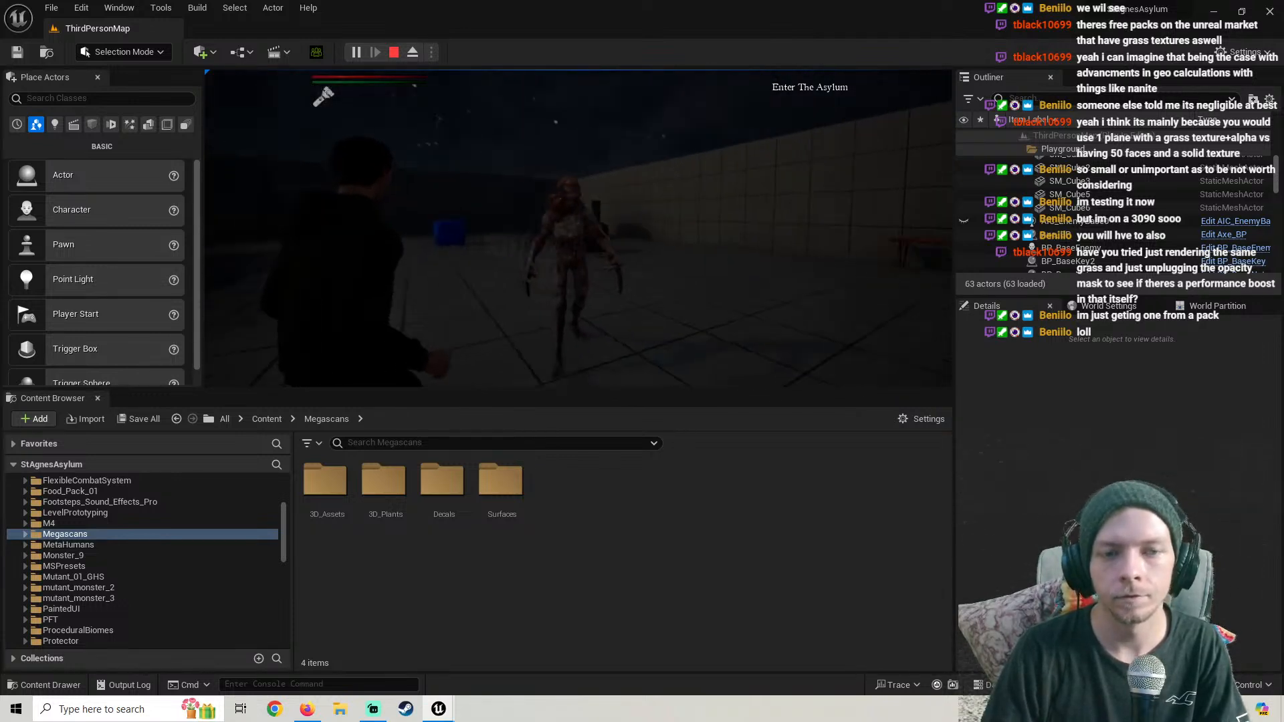
key("w")
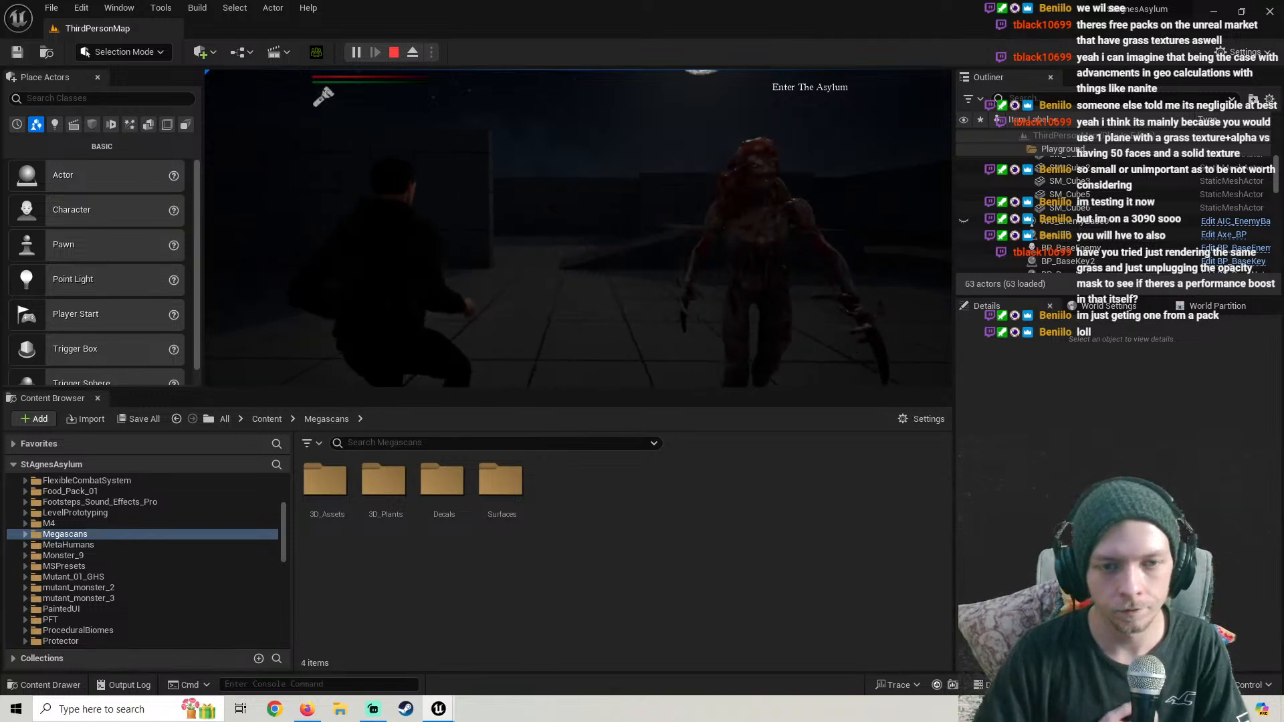
key("w")
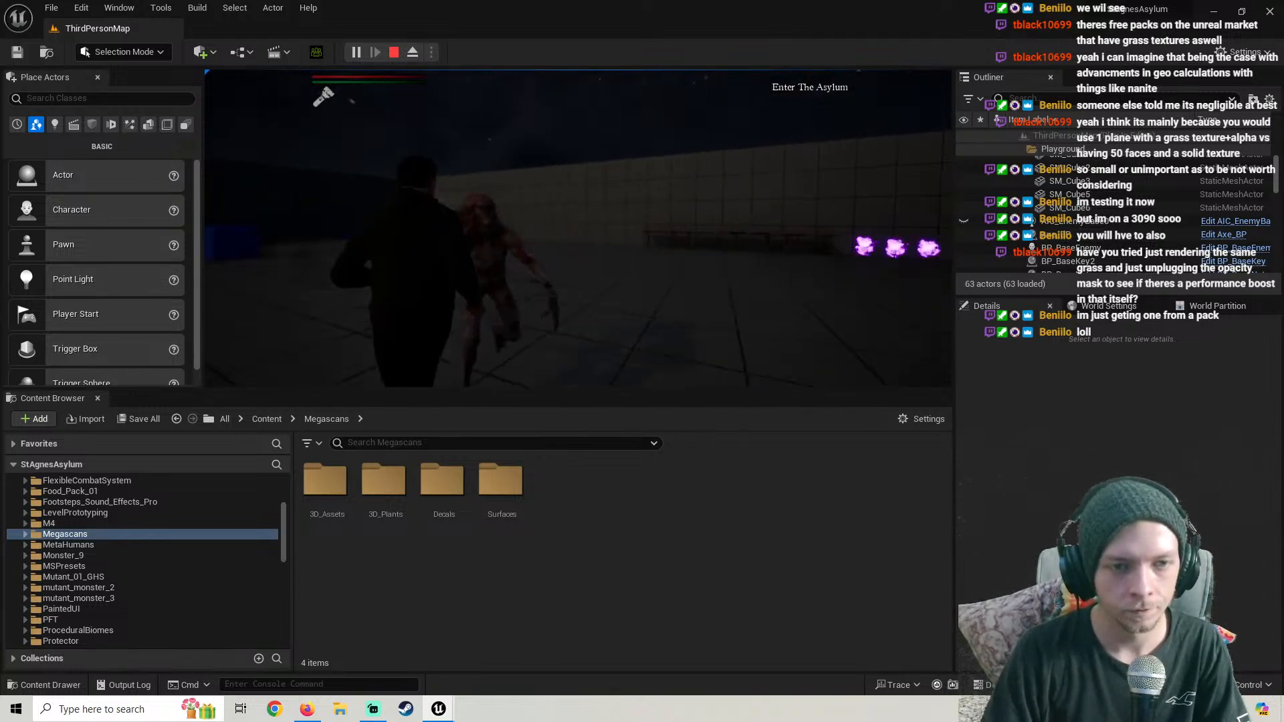
key("s")
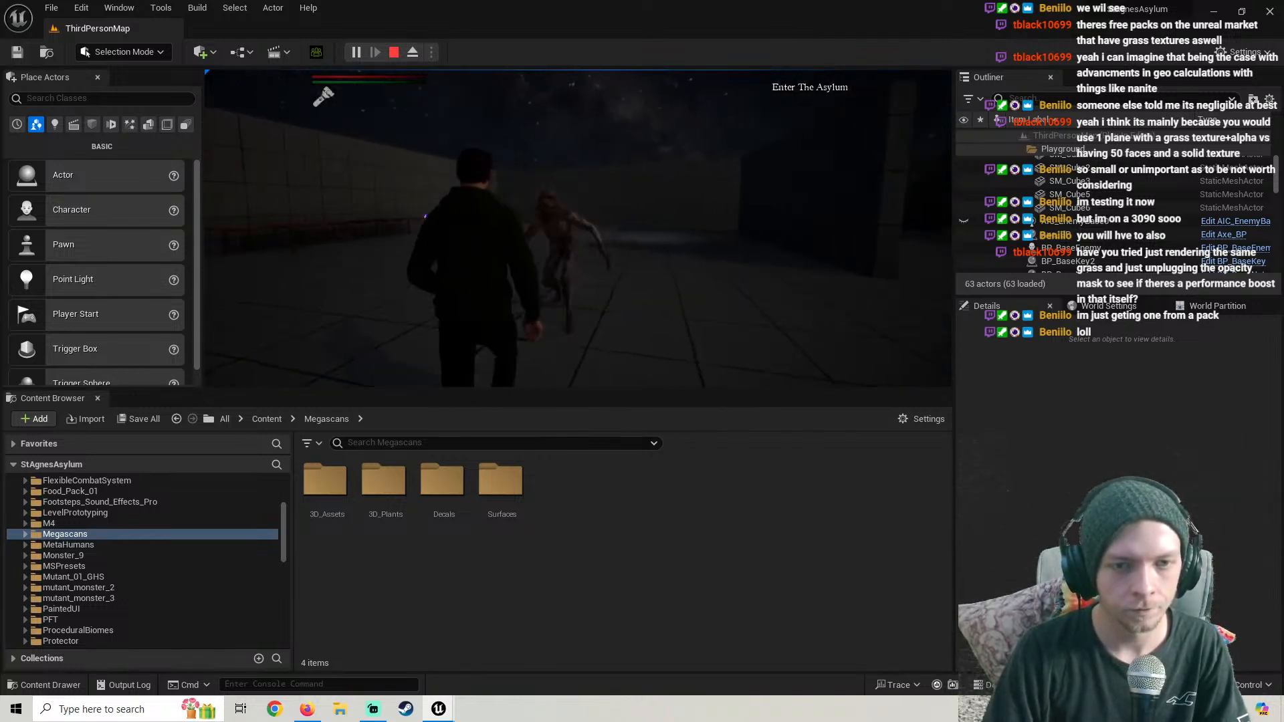
key("w")
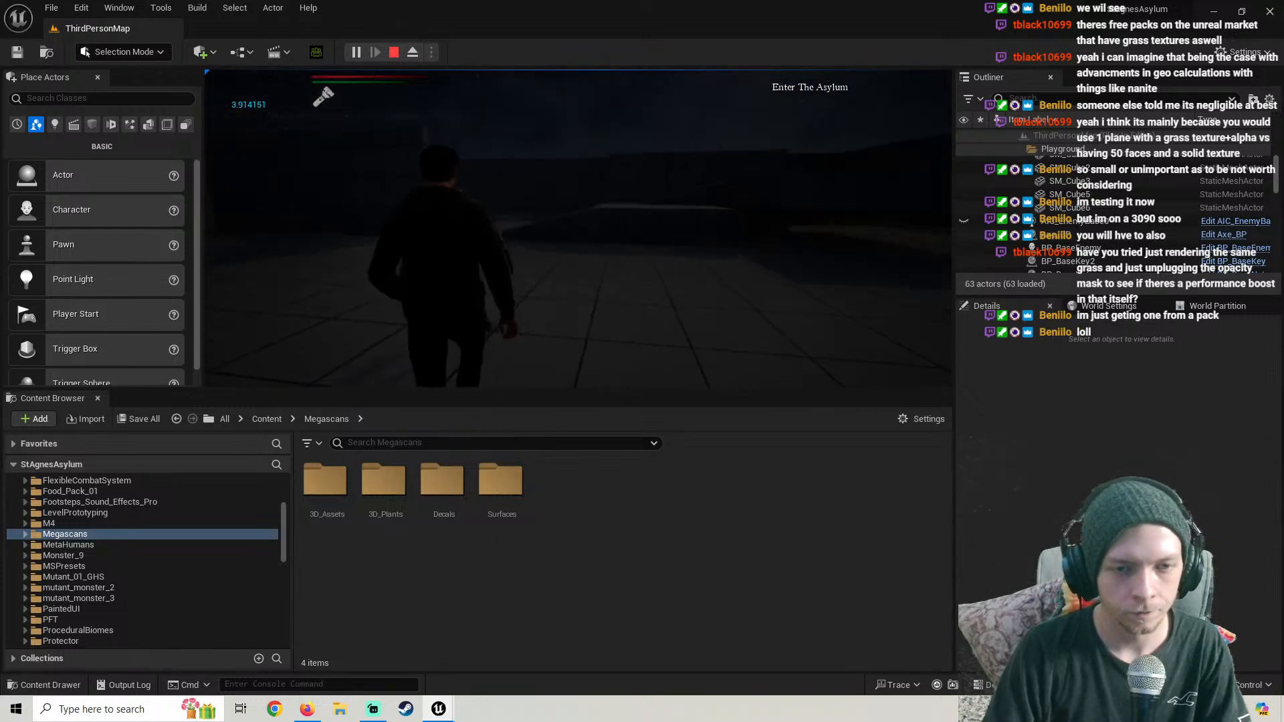
key("s")
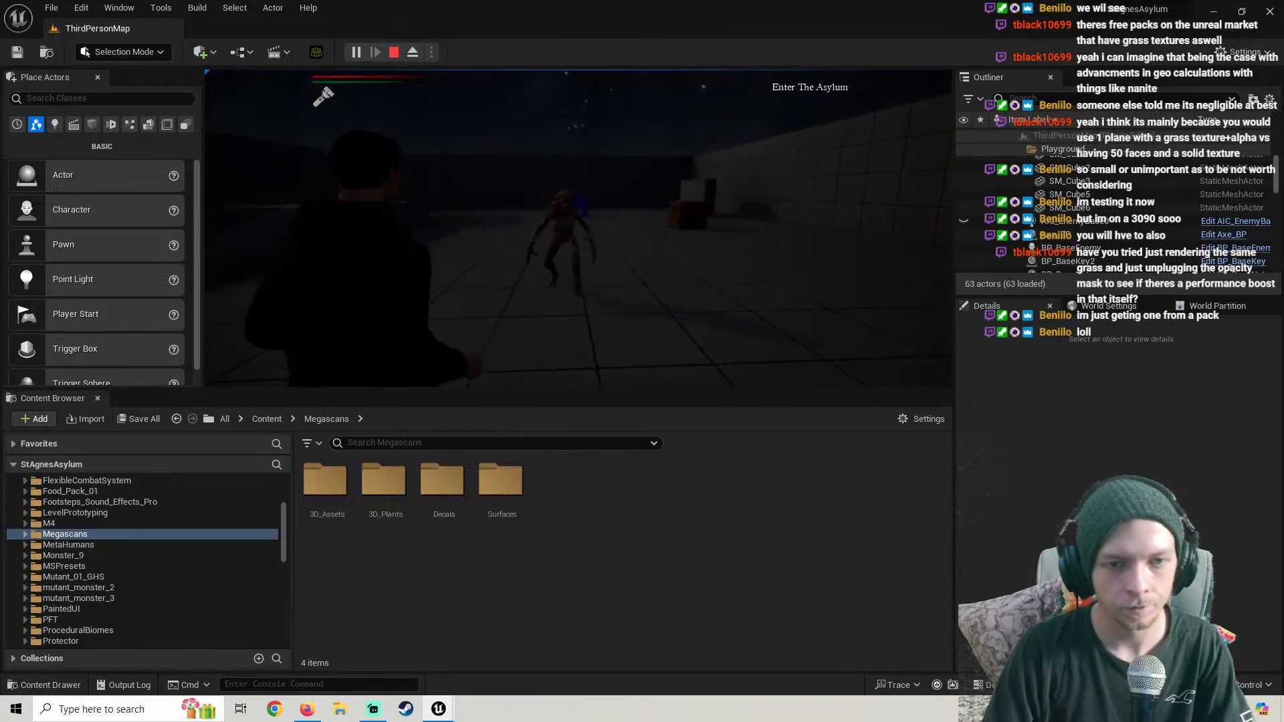
key("Escape")
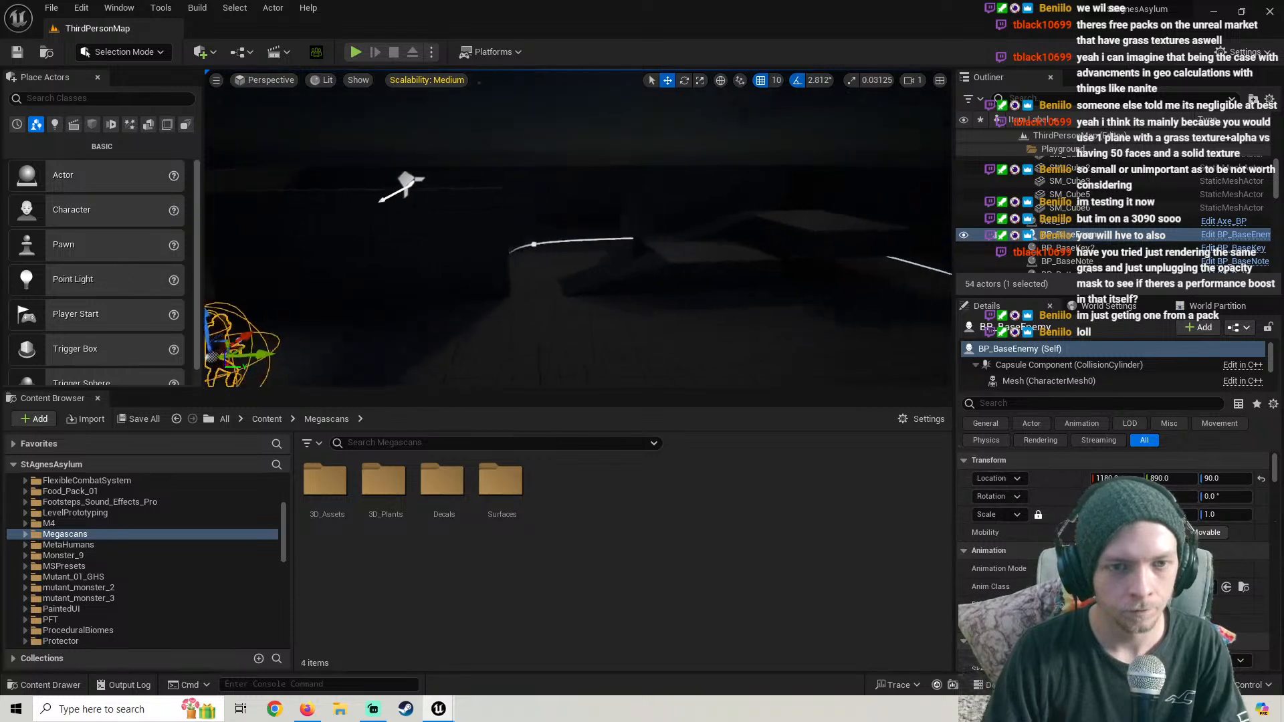
Create a folder named Tasks in ThirdPerson/Blueprints/AI/Enemies/AI
scroll(101, 548, "down", 5)
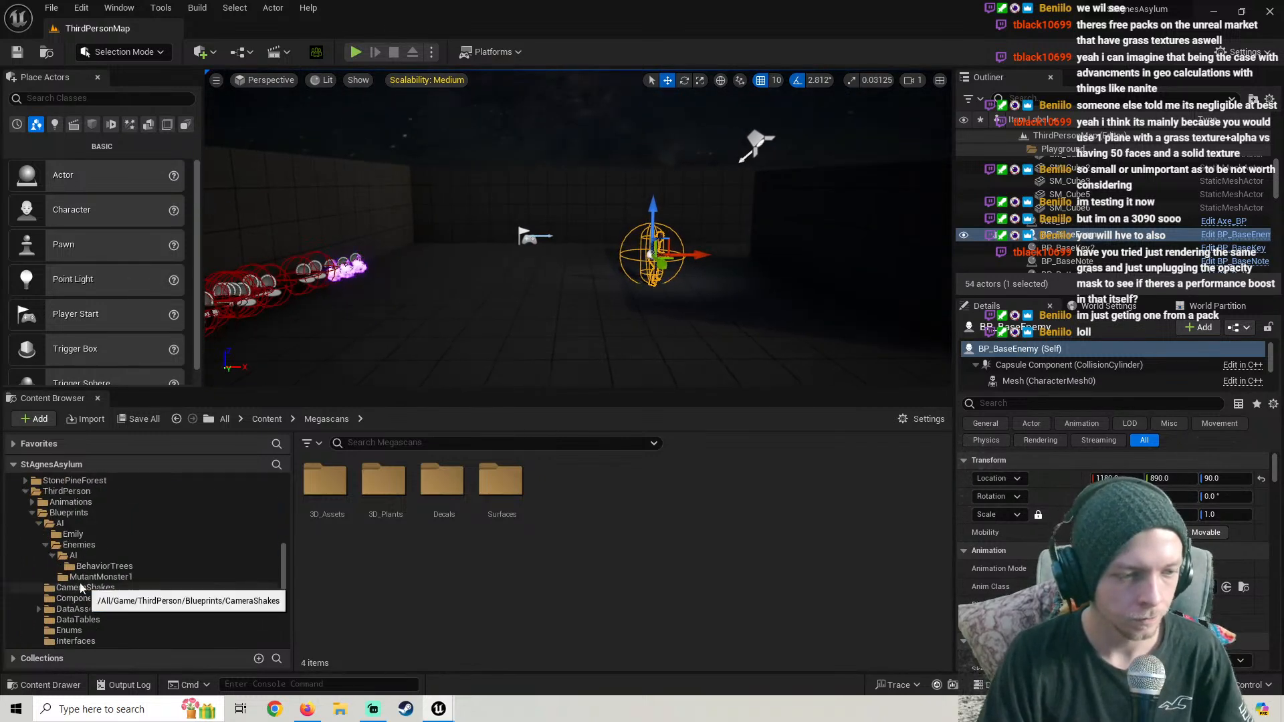
scroll(87, 575, "up", 2)
left_click(88, 556)
double_click(325, 481)
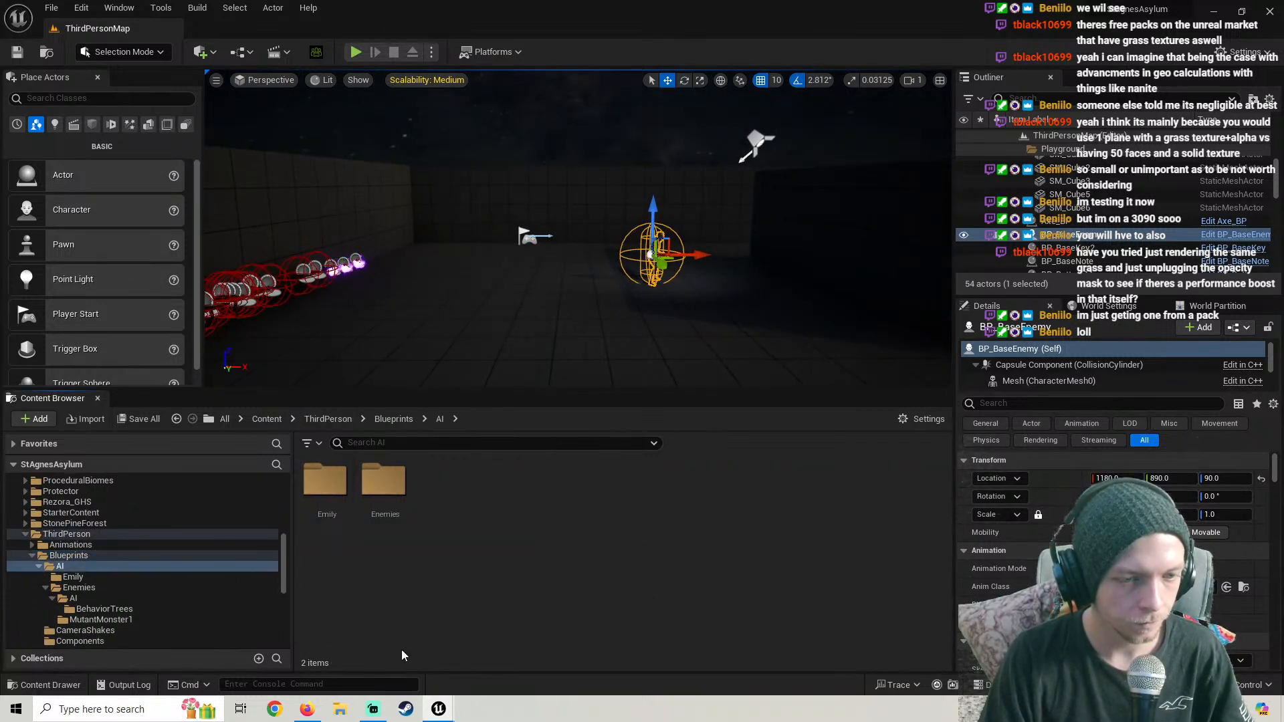
double_click(378, 486)
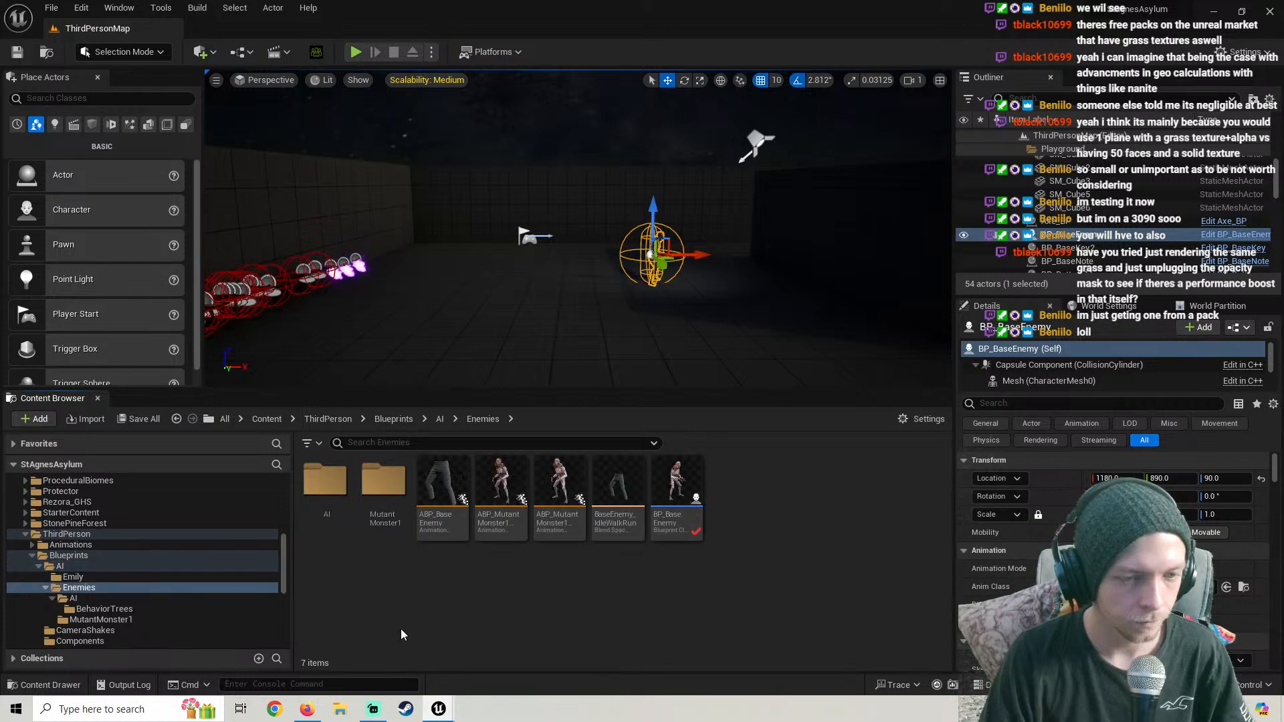
double_click(325, 481)
double_click(325, 480)
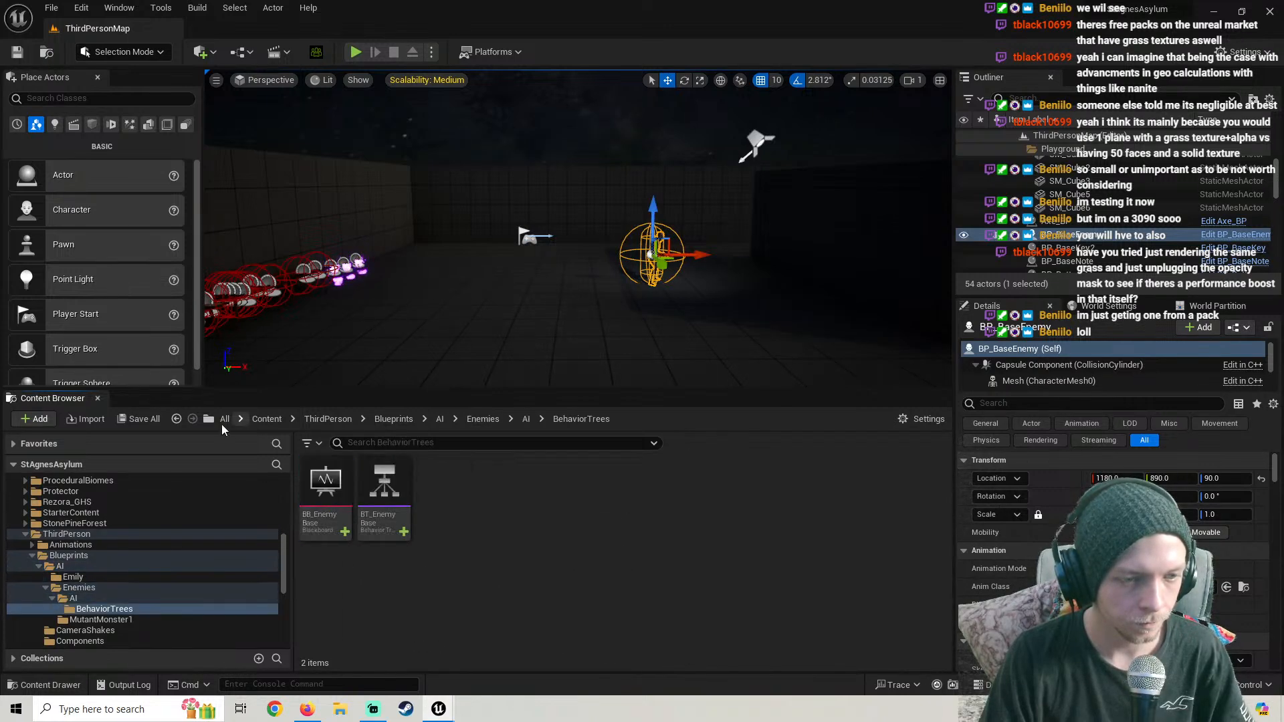
left_click(176, 419)
right_click(415, 589)
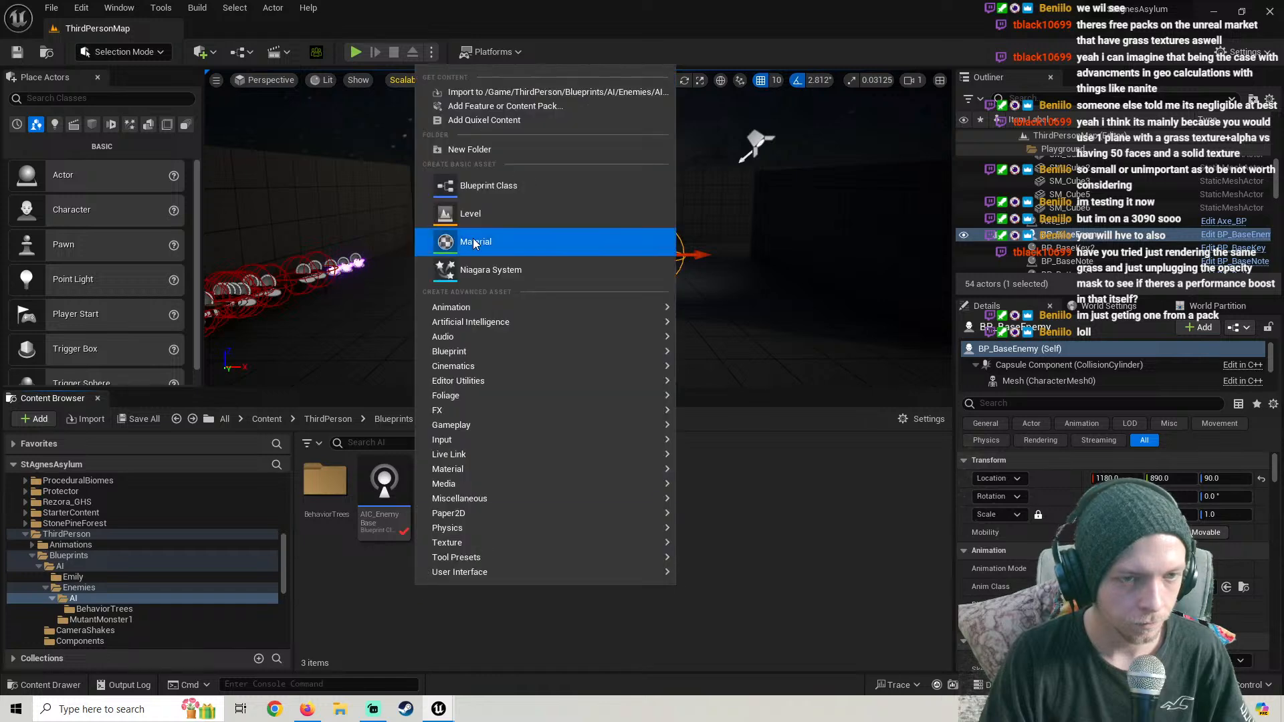
left_click(476, 148)
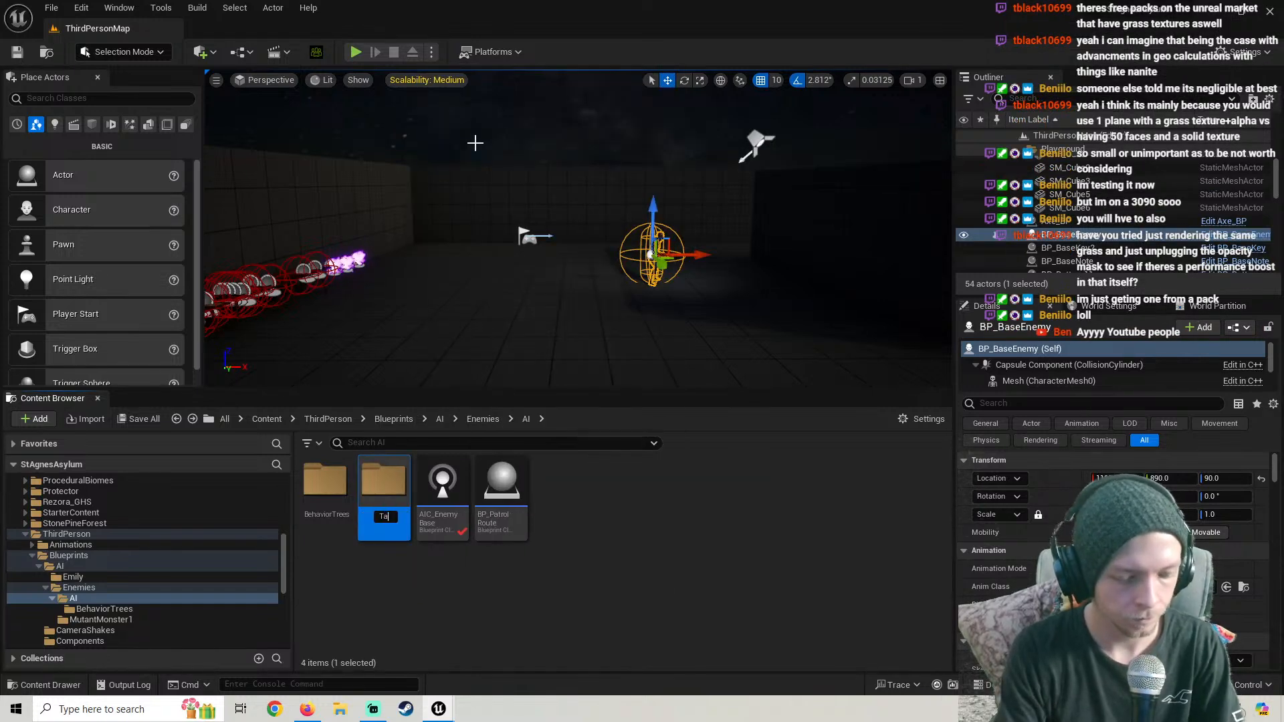
key("Return")
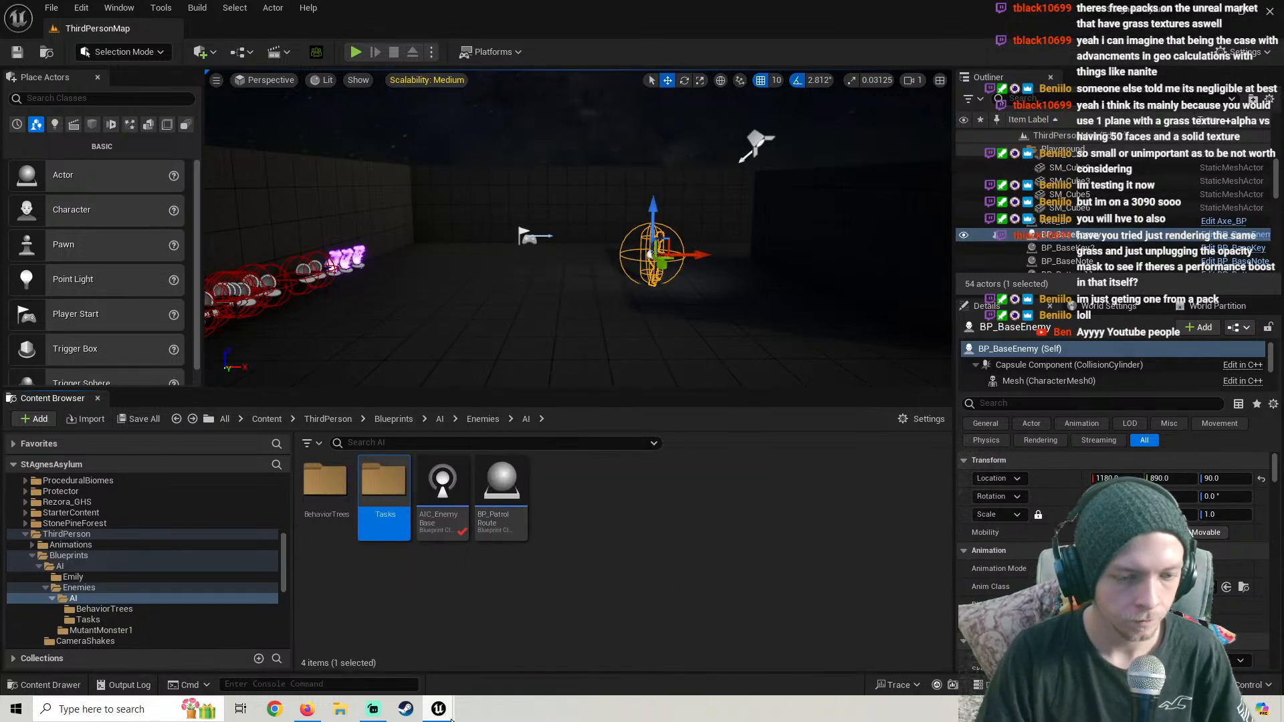
Create a new behavior tree task from BT_EnemyBase, saving it in the Tasks folder as BTT_DefaultAttack
mouse_move(451, 720)
left_click(505, 622)
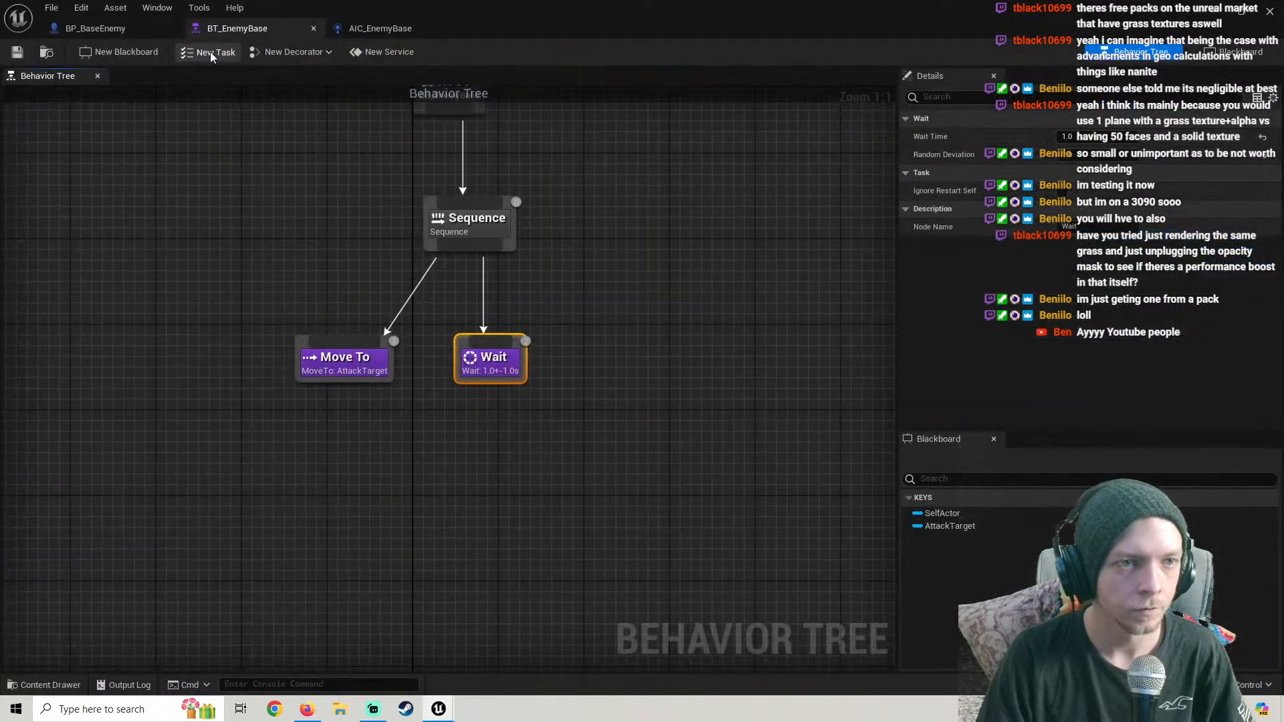
left_click(210, 52)
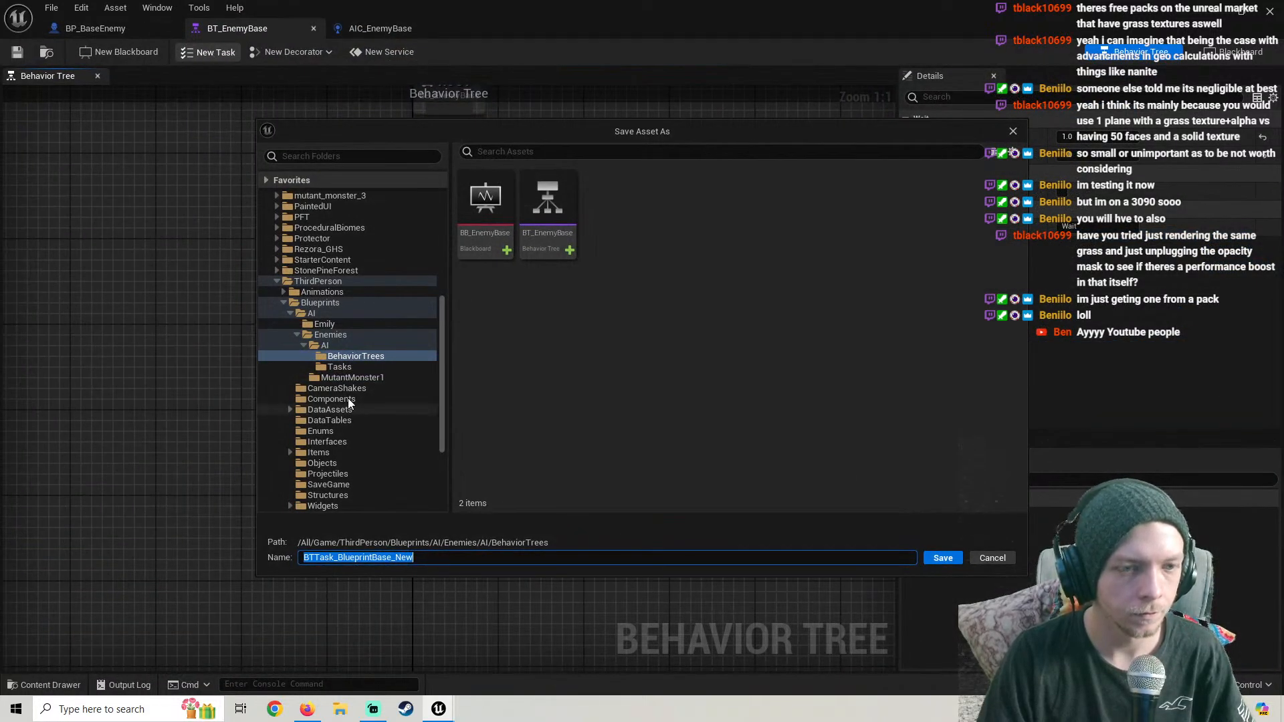
left_click(339, 366)
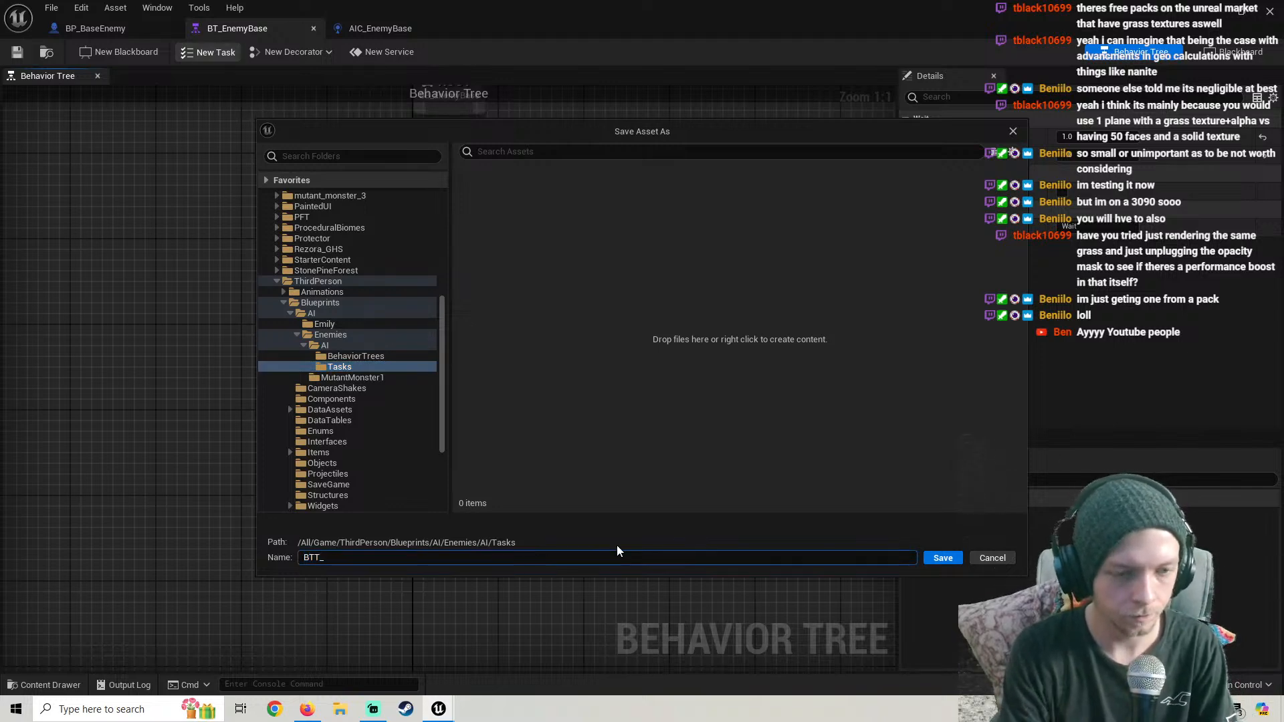
type("BTT_Def")
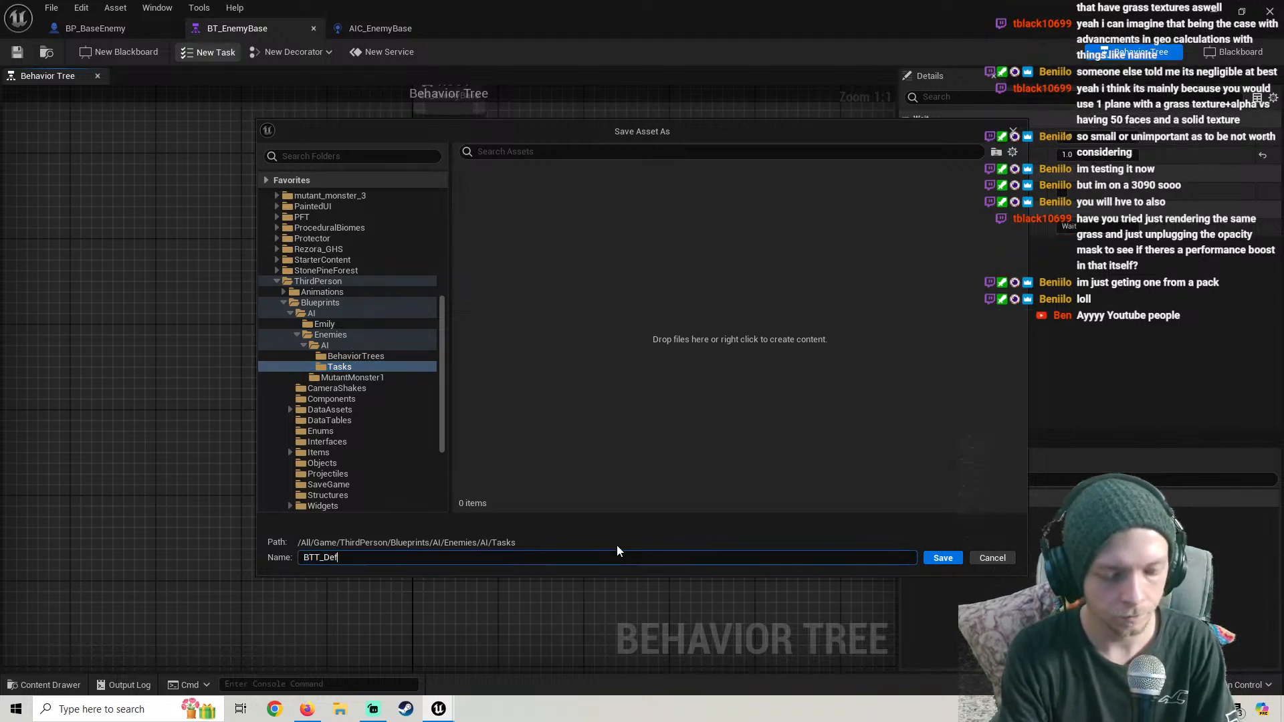
type("aultAttack")
key("Return")
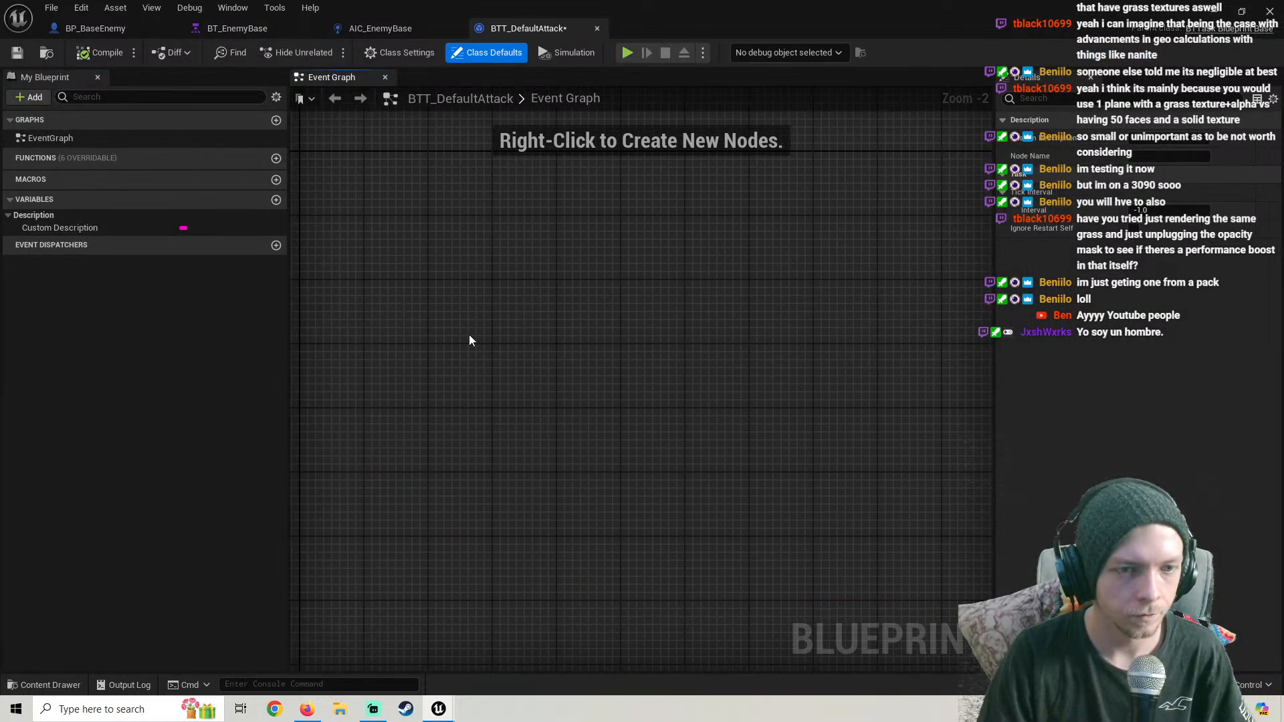
Add an Event Receive Execute AI node to the BTT_DefaultAttack event graph
right_click(470, 341)
type("excute")
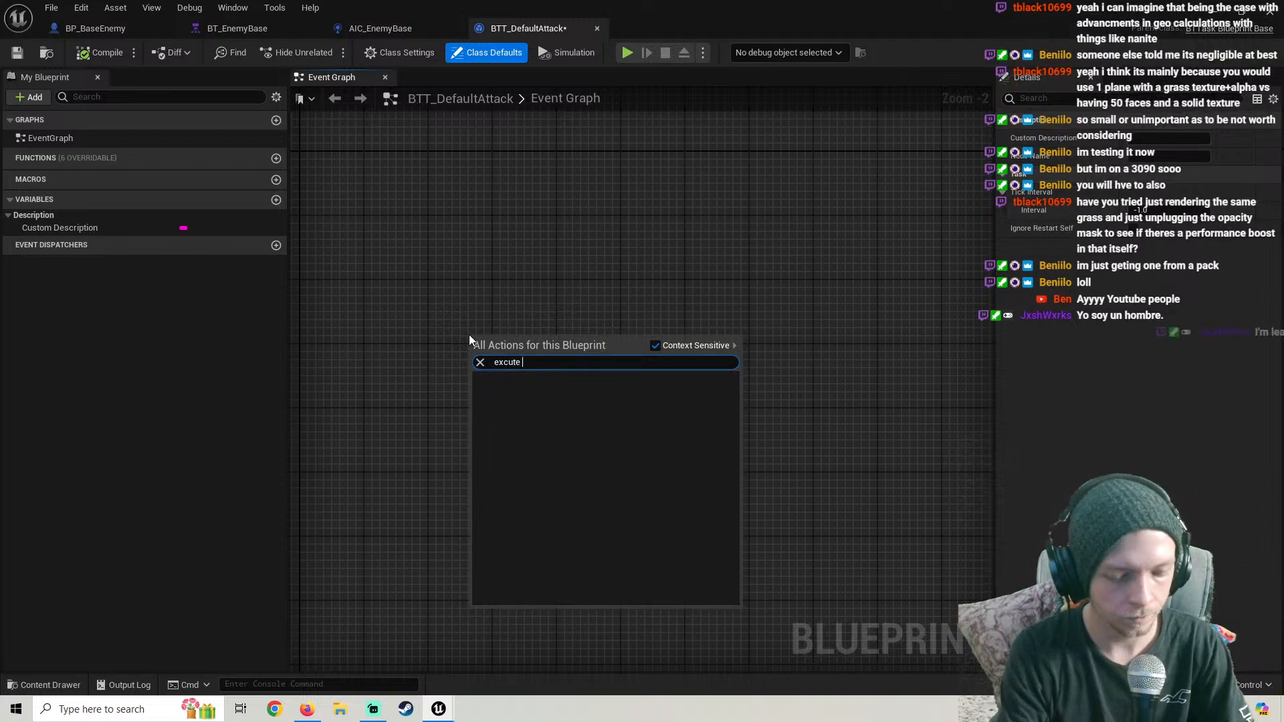
key("BackSpace")
key("BackSpace")
key("BackSpace")
key("BackSpace")
key("BackSpace")
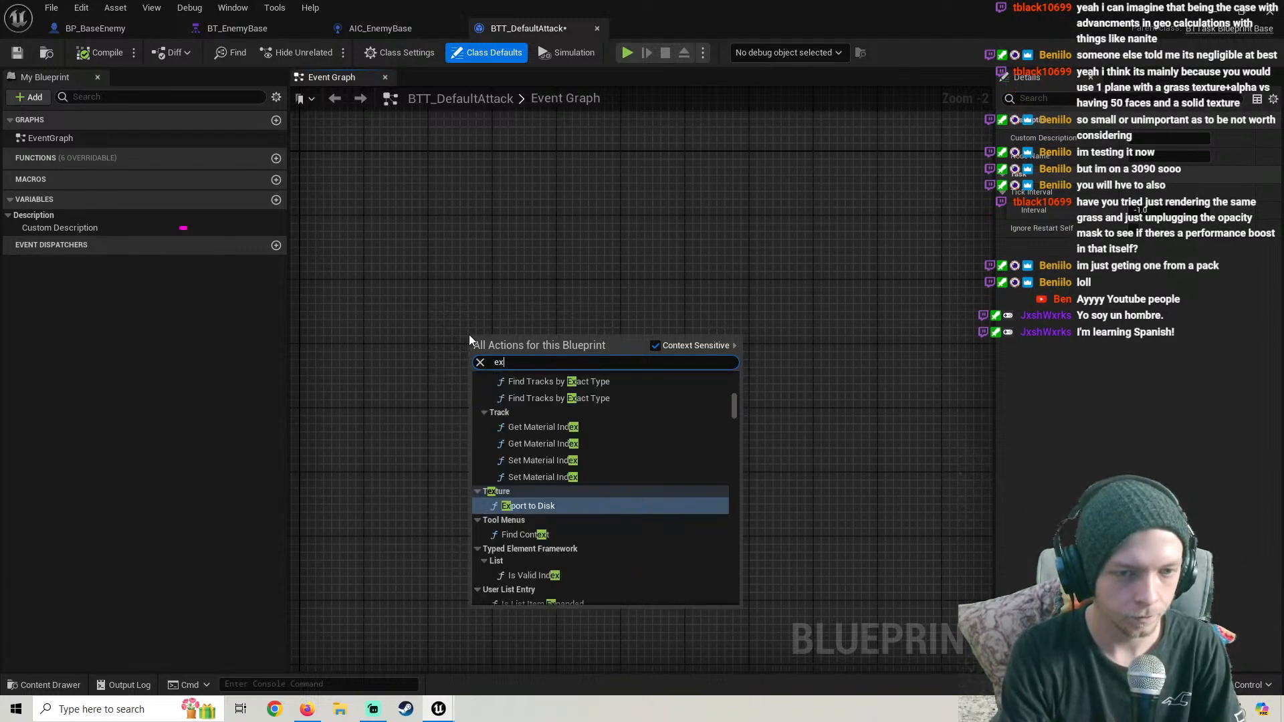
type("ecute ai")
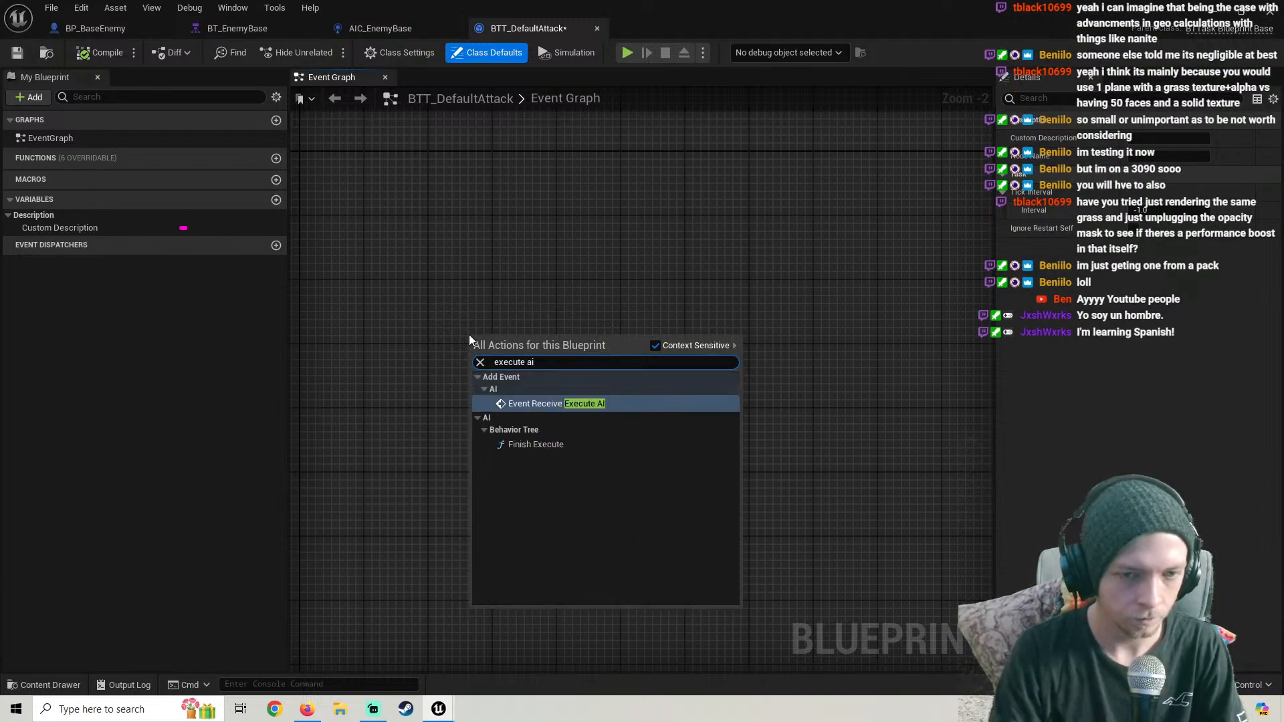
key("Return")
Add a Finish Execute node well to the right of Event Receive Execute AI, leaving space between them, and compile BTT_DefaultAttack
scroll(807, 388, "down", 4)
right_click_drag(808, 388, 647, 383)
right_click(647, 382)
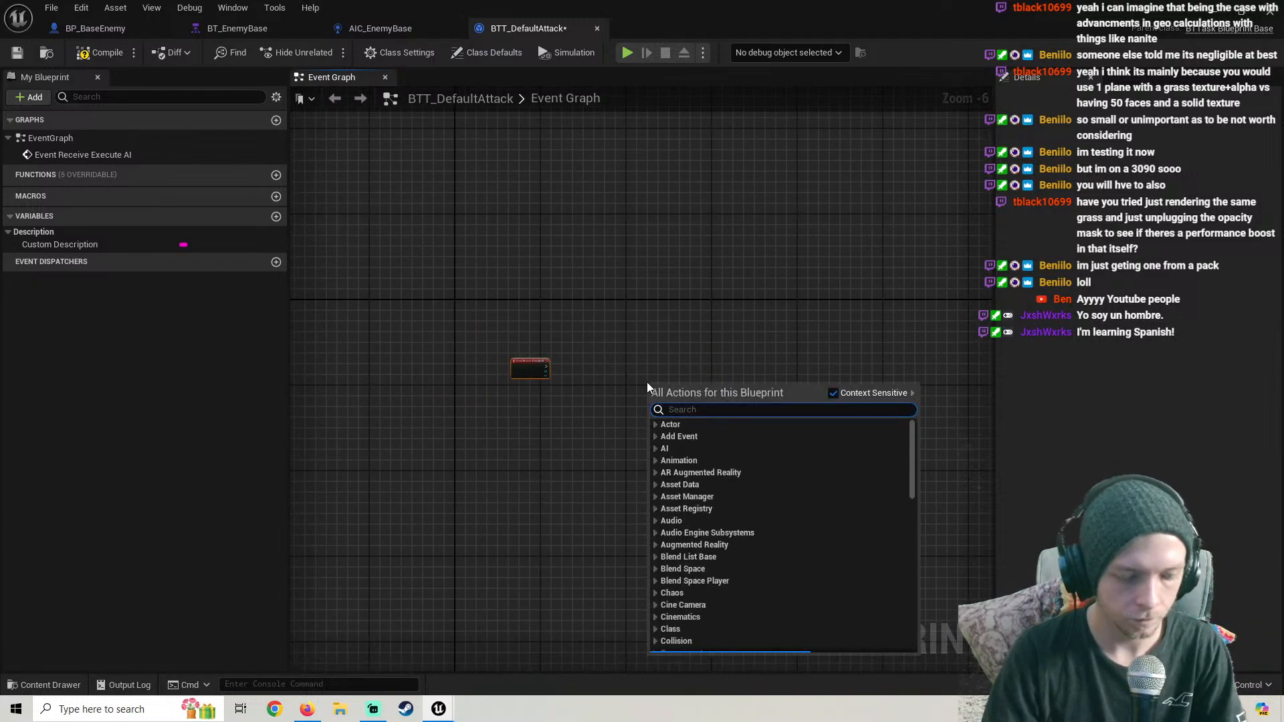
type("finish")
key("Down")
key("Return")
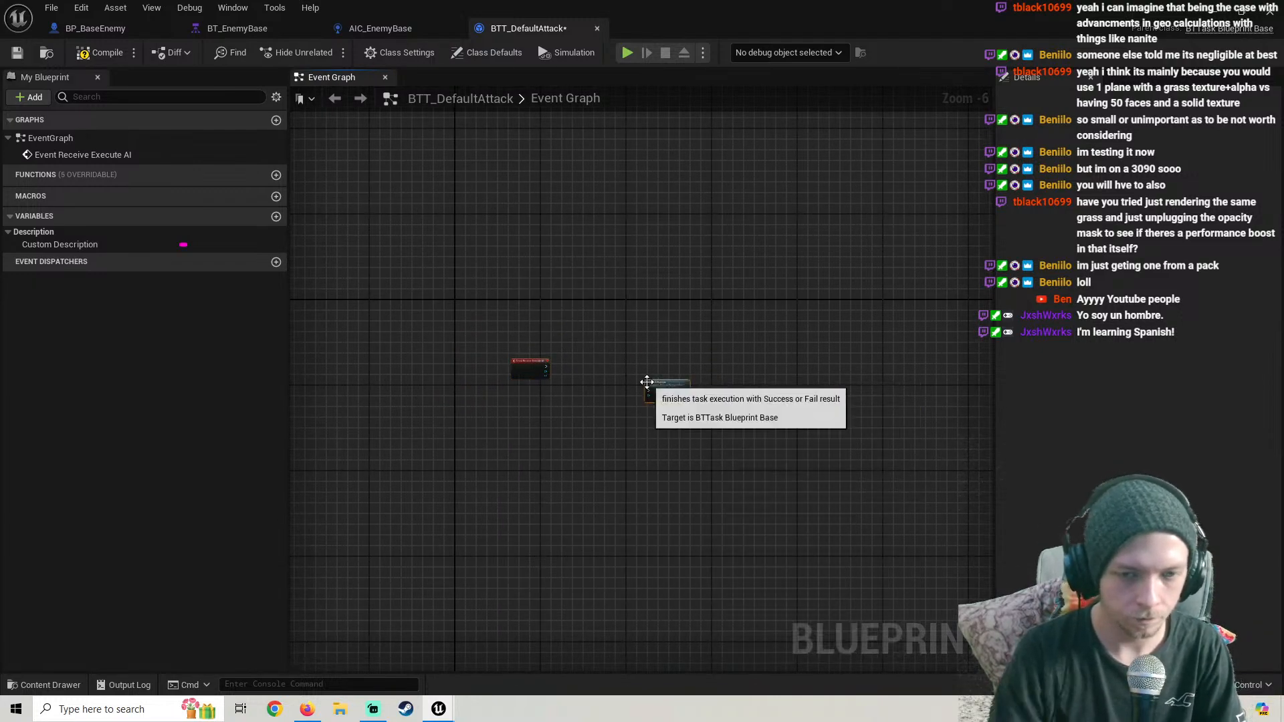
right_click_drag(657, 395, 543, 360)
scroll(544, 359, "up", 2)
left_click_drag(573, 342, 701, 297)
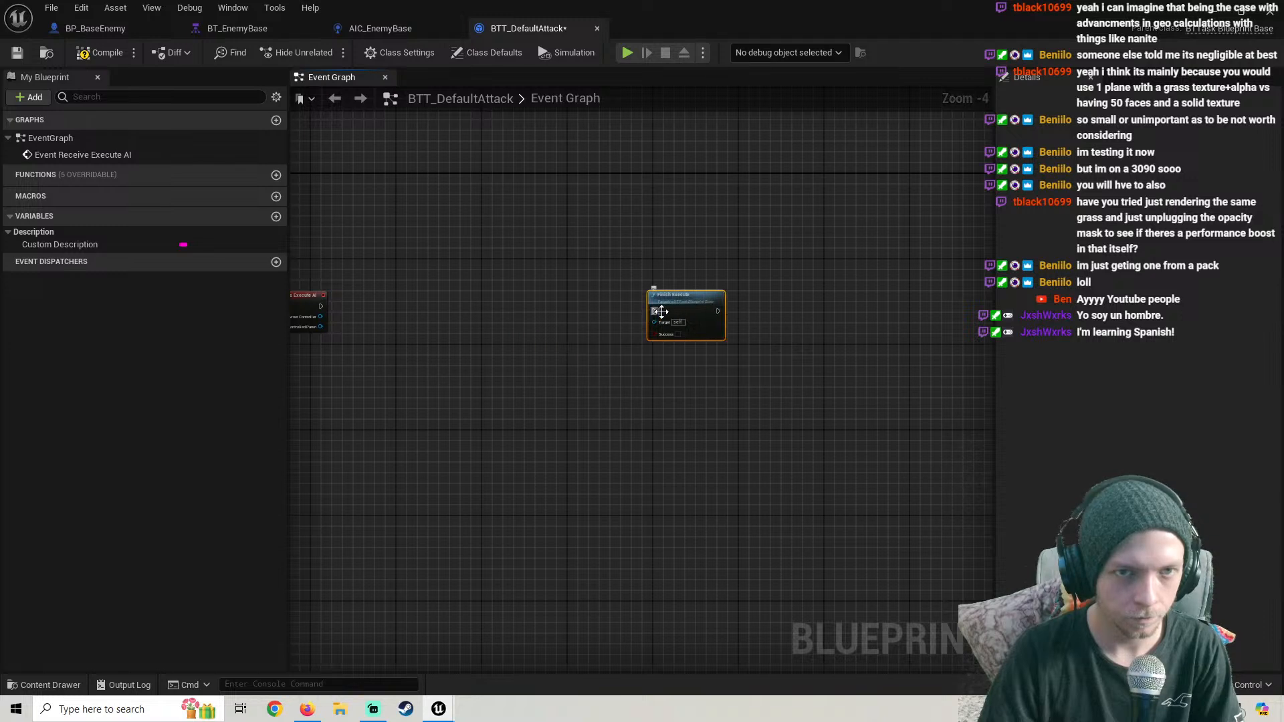
right_click_drag(443, 294, 538, 288)
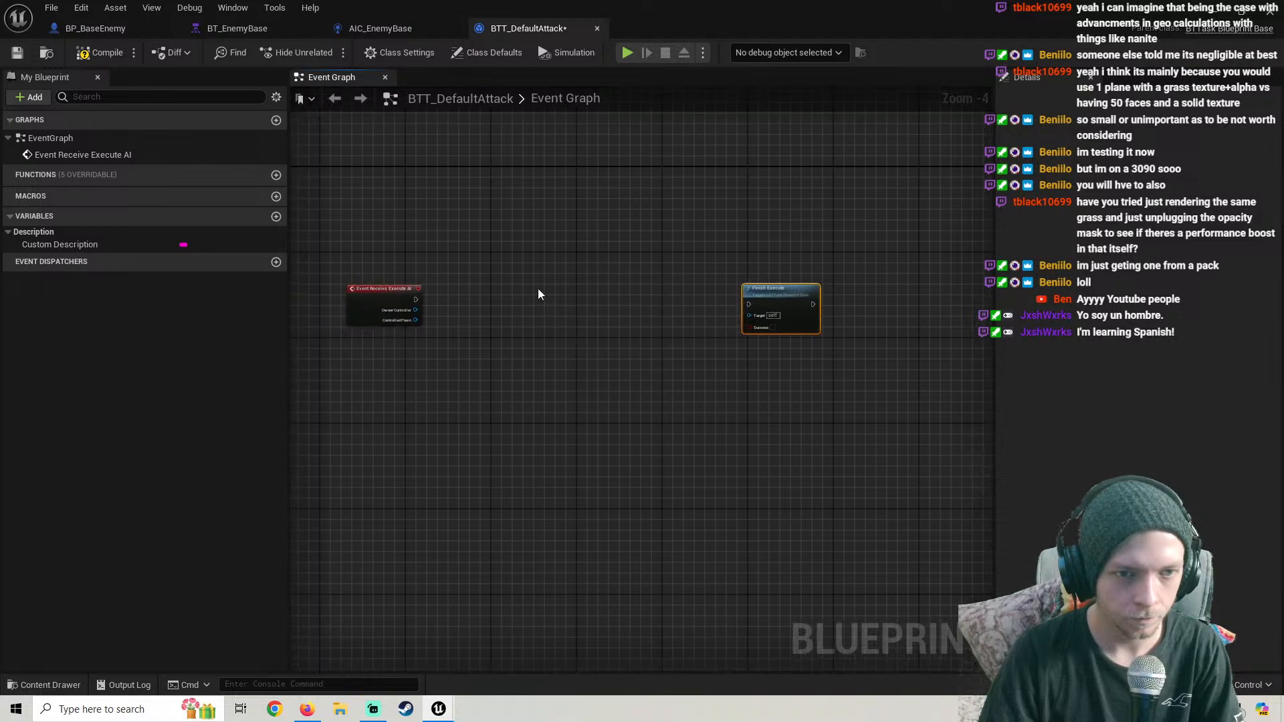
left_click(102, 54)
right_click_drag(448, 373, 511, 380)
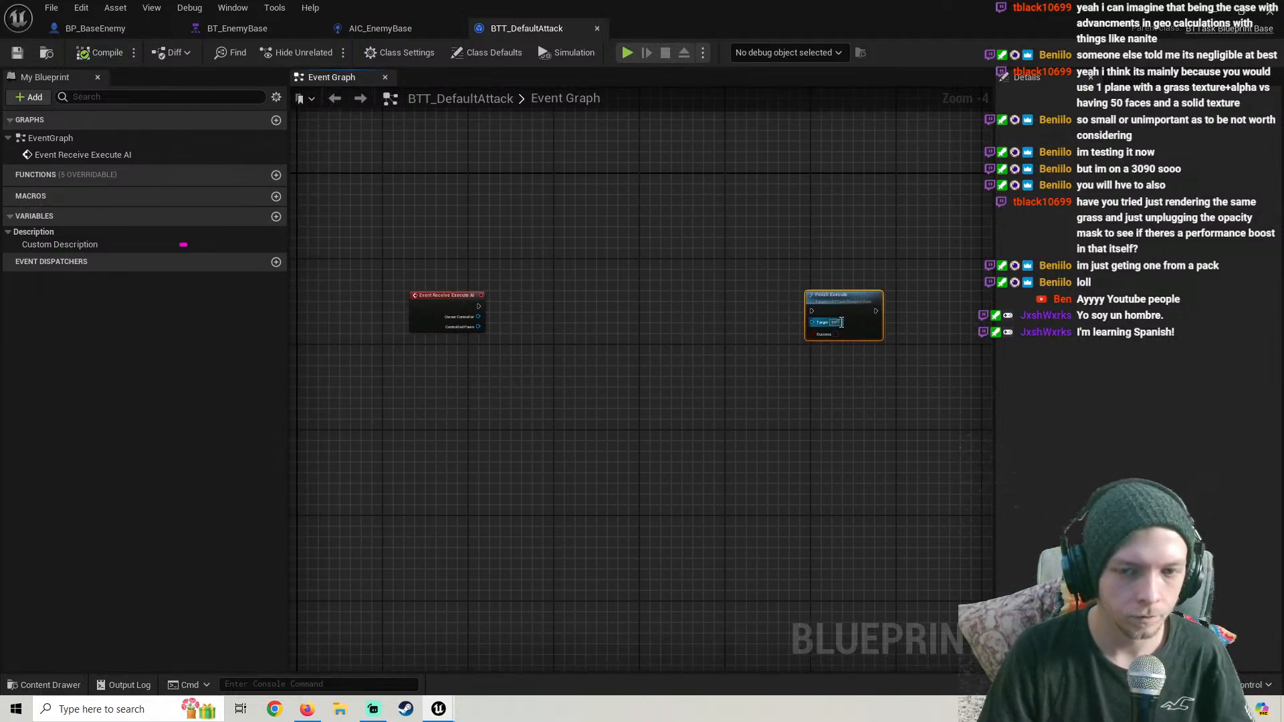
Switch to the Smart Enemy AI tutorial to view the custom attack task section, return to Unreal Editor, and compile and save BTT_DefaultAttack
left_click(306, 709)
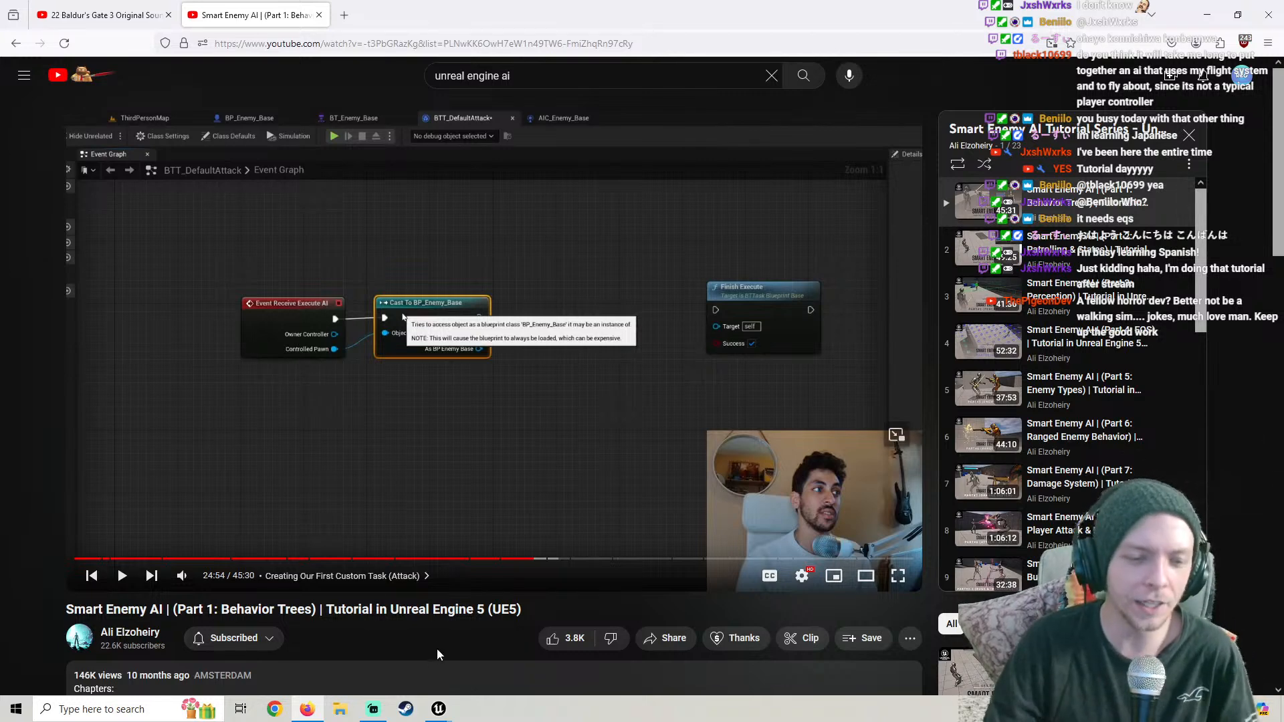
mouse_move(438, 708)
left_click(478, 665)
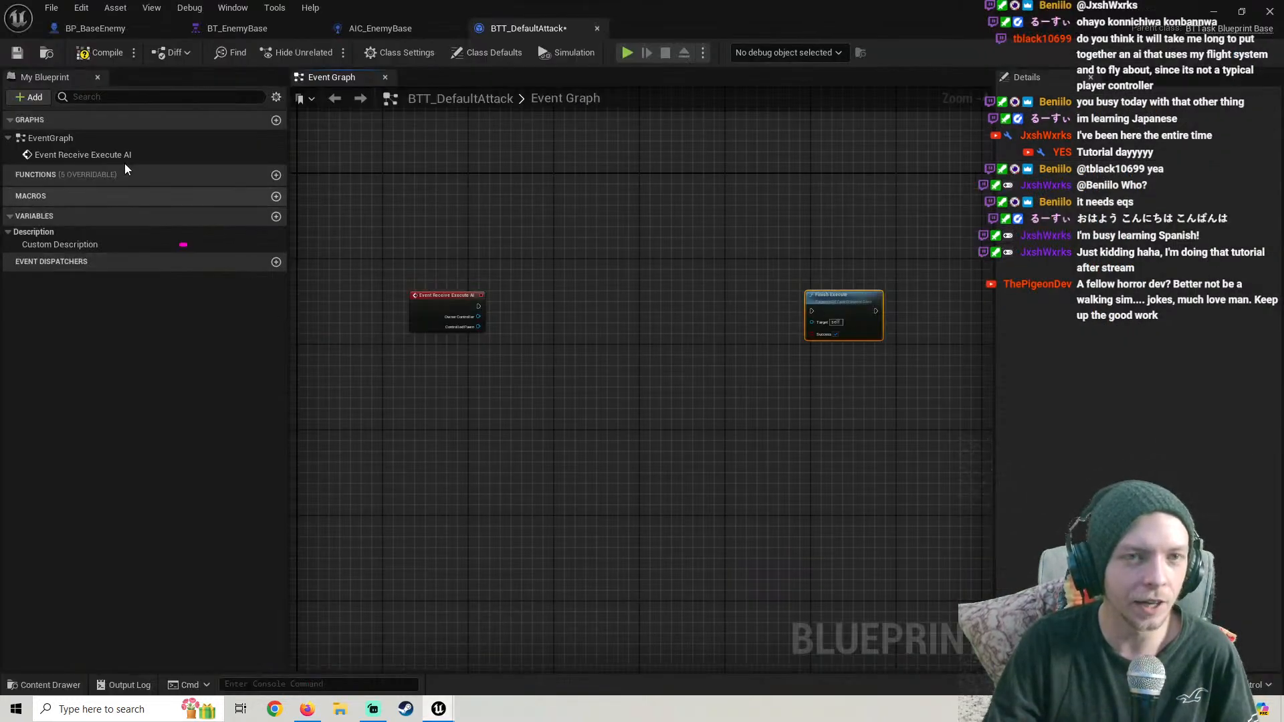
left_click(17, 52)
left_click(94, 57)
left_click(17, 52)
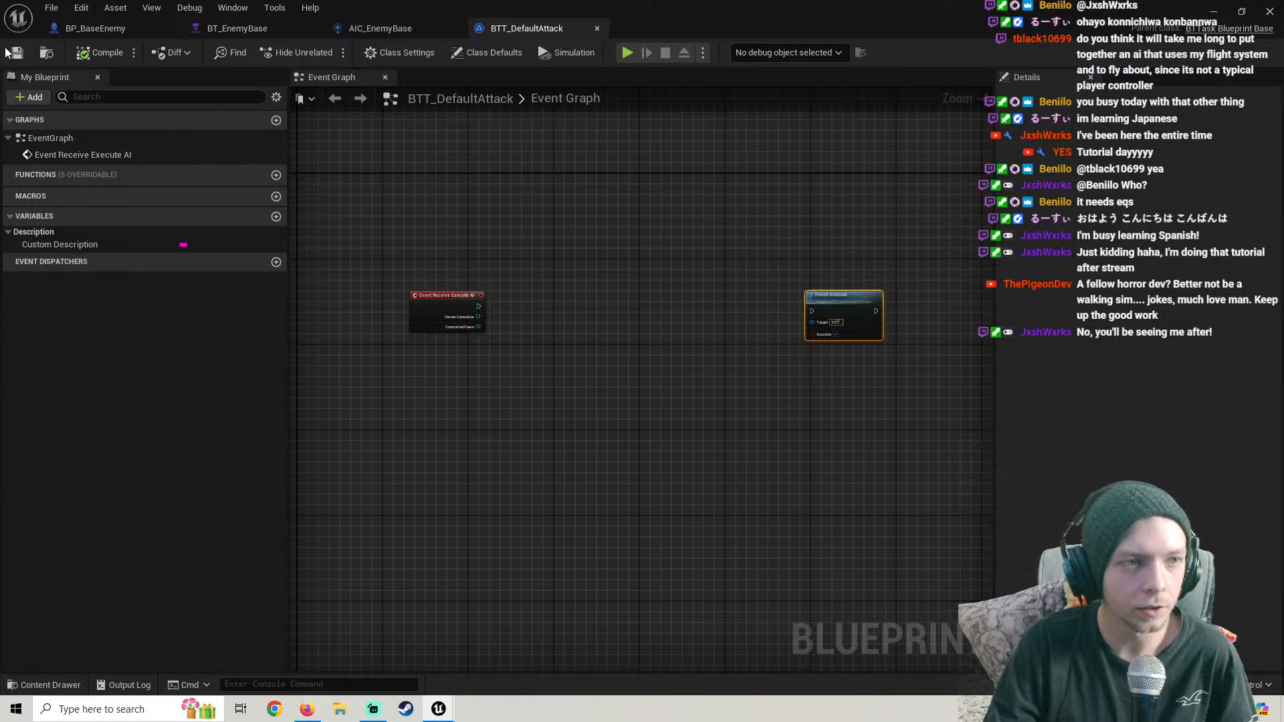
left_click(1213, 11)
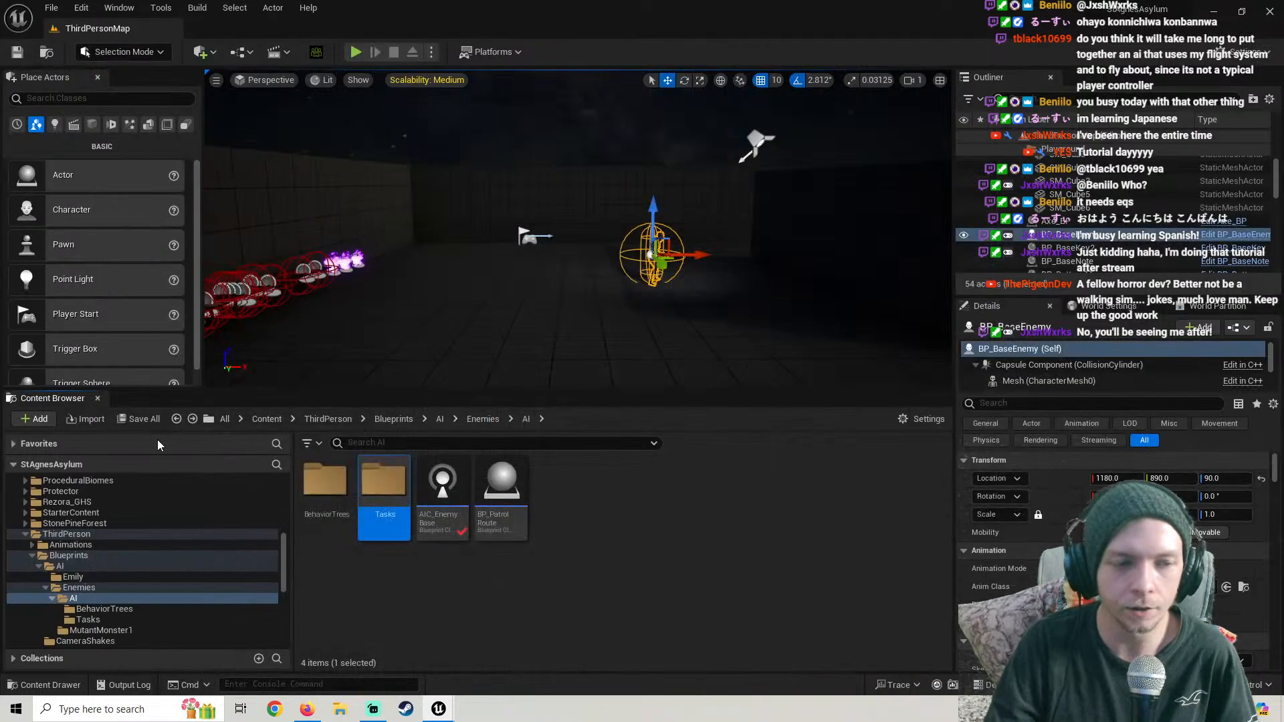
key("w")
right_click_drag(542, 324, 234, 378)
key("s")
key("w")
key("w")
key("d")
right_click_drag(592, 225, 706, 258)
key("w")
key("w")
key("s")
right_click_drag(599, 355, 674, 344)
key("w")
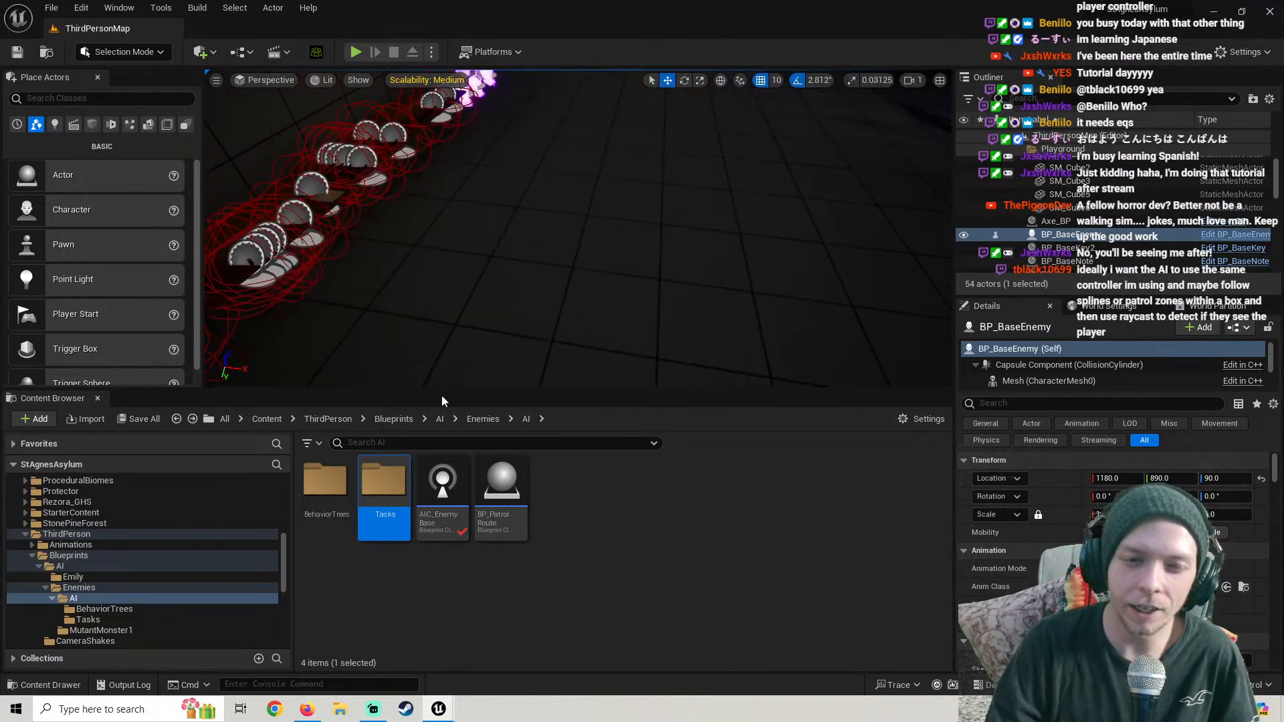
left_click_drag(448, 388, 454, 451)
right_click_drag(468, 395, 498, 341)
right_click_drag(585, 381, 745, 366)
key("s")
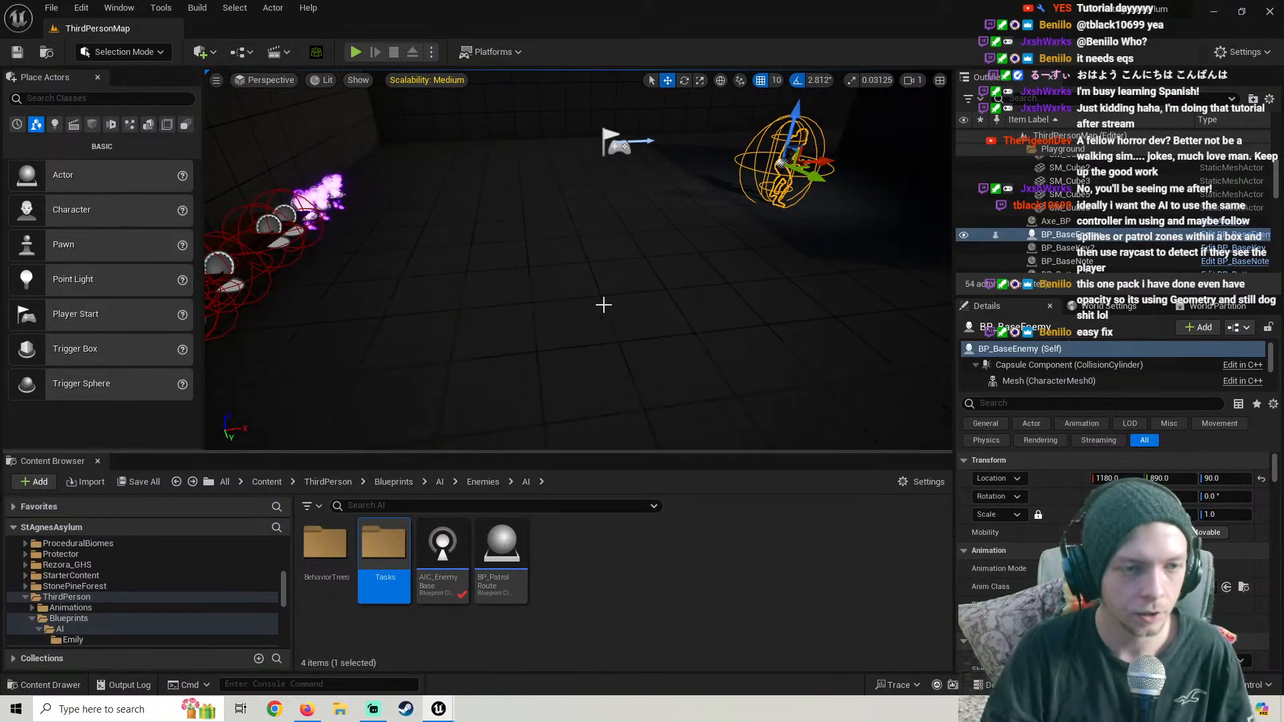
right_click_drag(602, 303, 459, 329)
key("w")
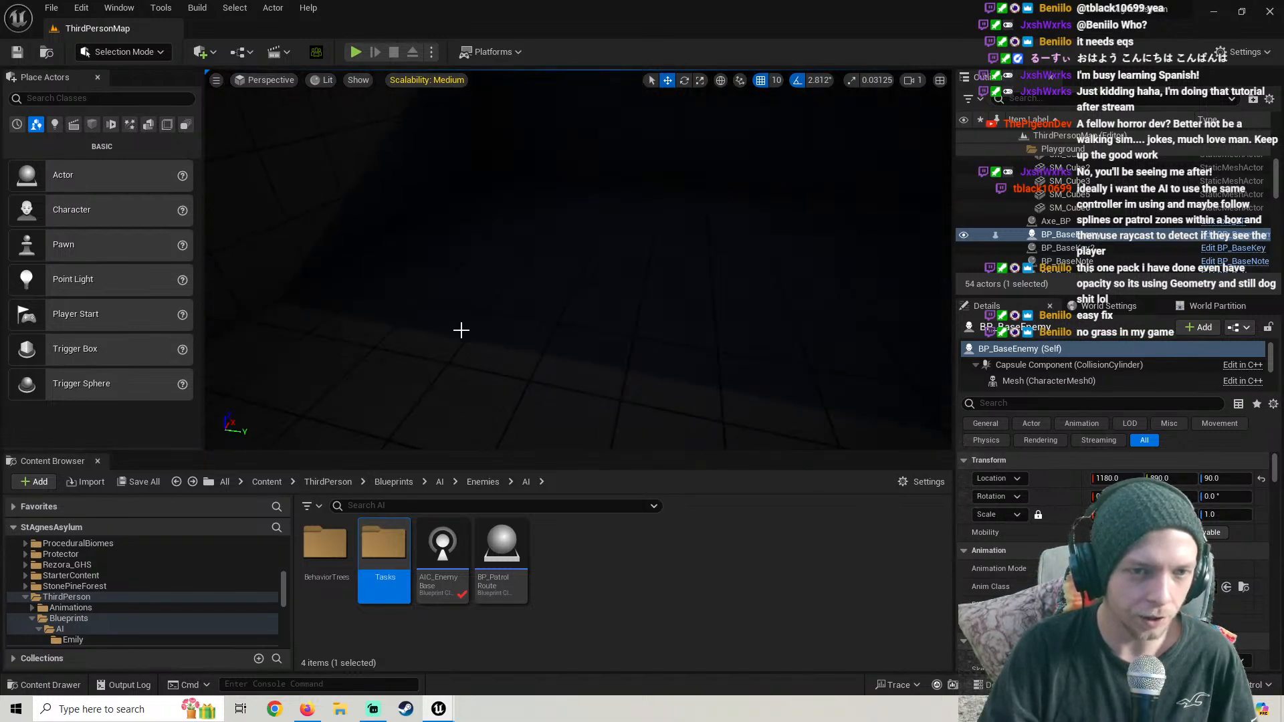
key("f")
key("w")
right_click_drag(614, 331, 844, 334)
key("w")
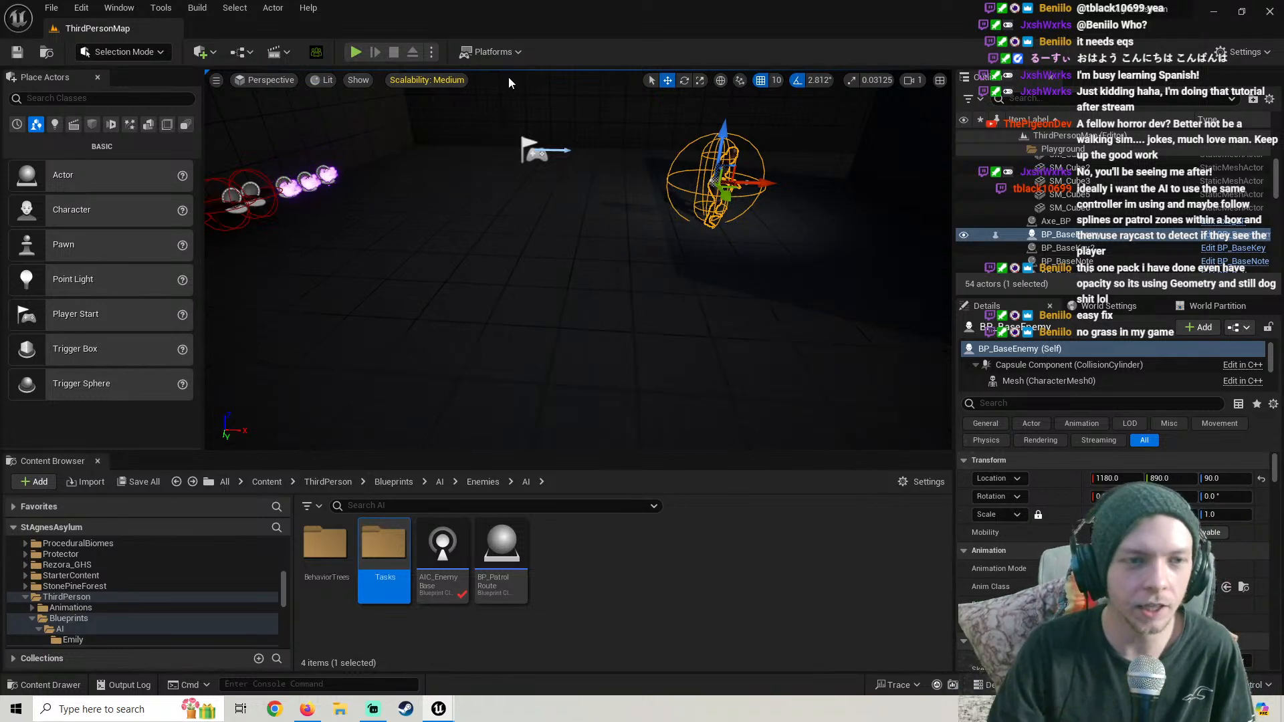
right_click_drag(560, 194, 516, 340)
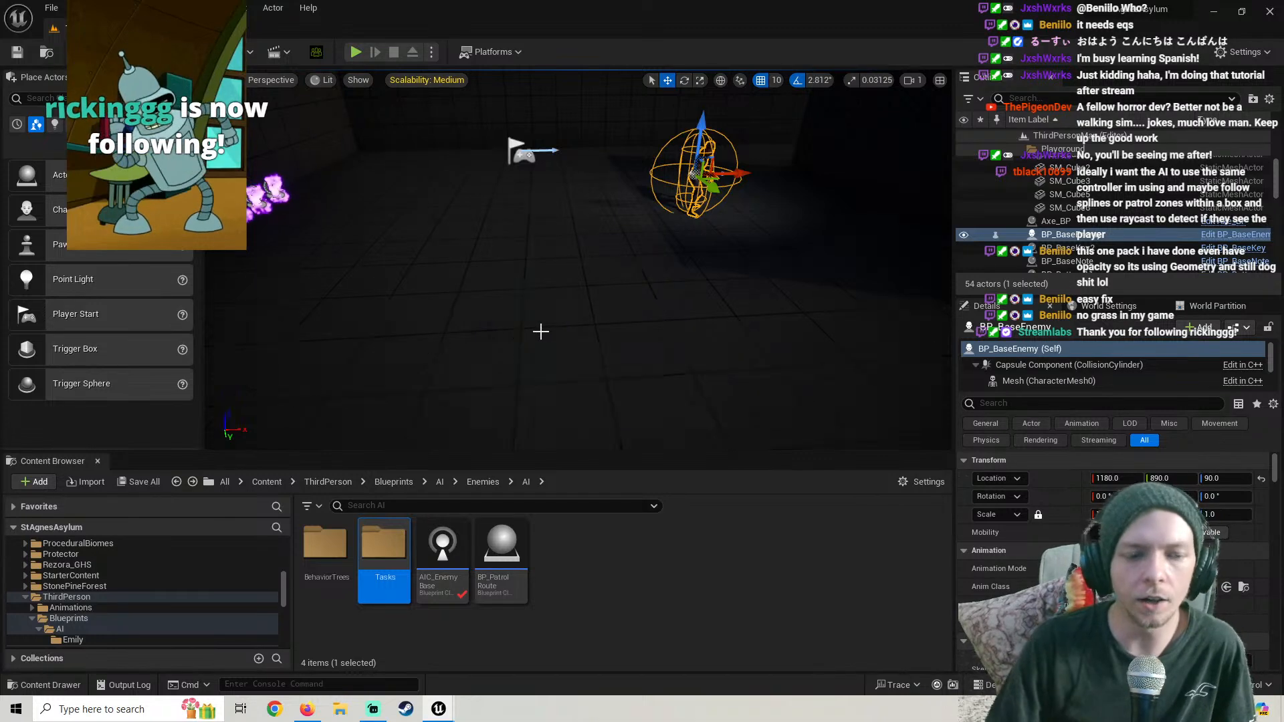
Switch to the Smart Enemy AI tutorial, view the part casting the controlled pawn, and return to BTT_DefaultAttack in Unreal Editor
key("alt+Tab")
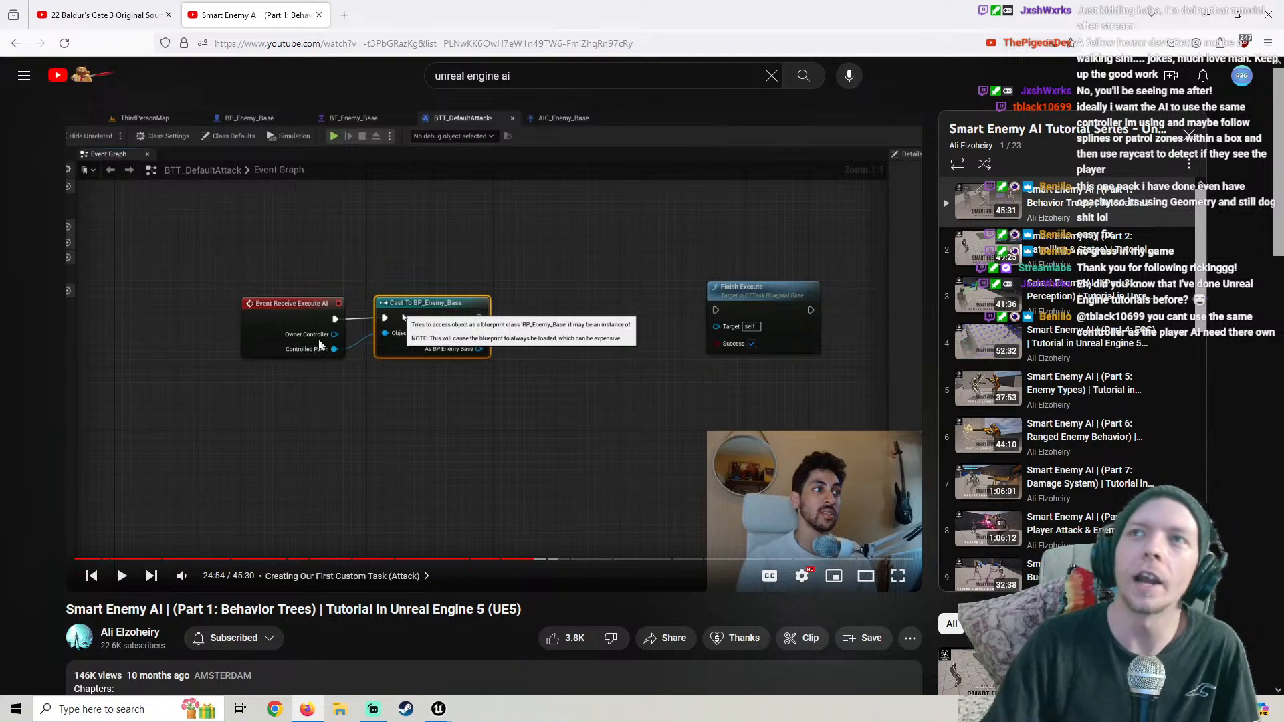
left_click(311, 400)
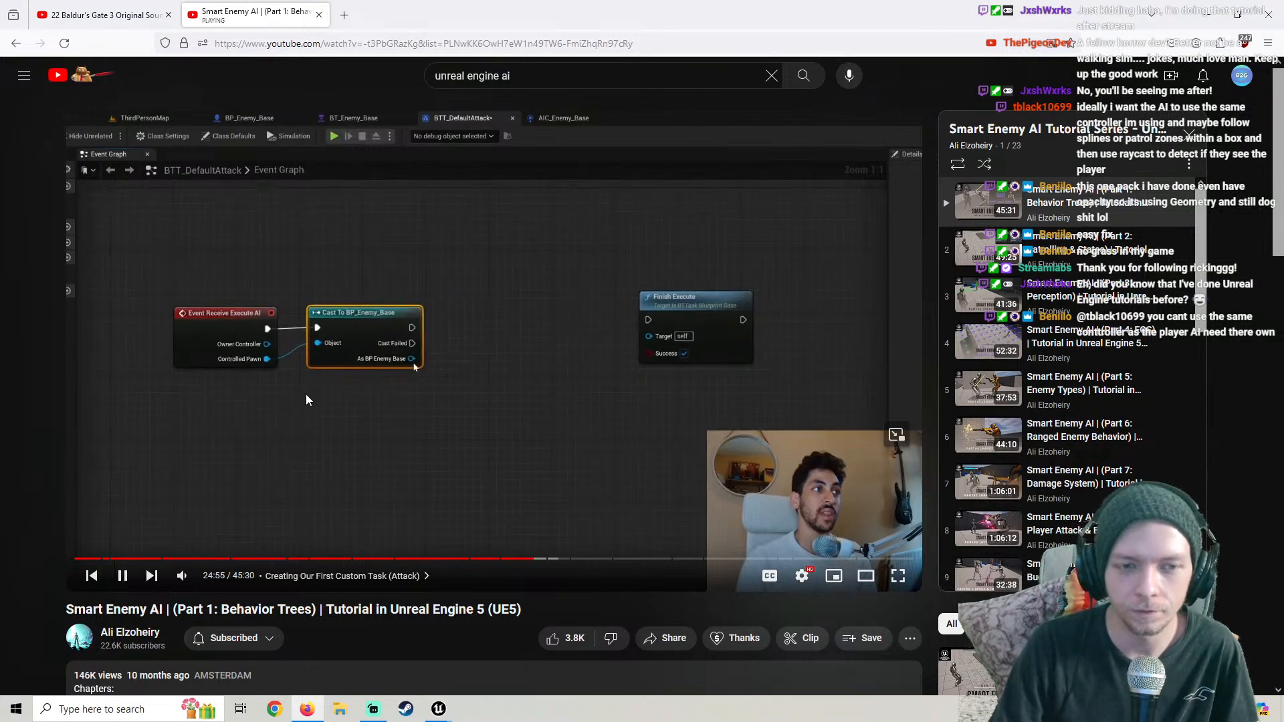
left_click(310, 400)
left_click(439, 709)
left_click(483, 676)
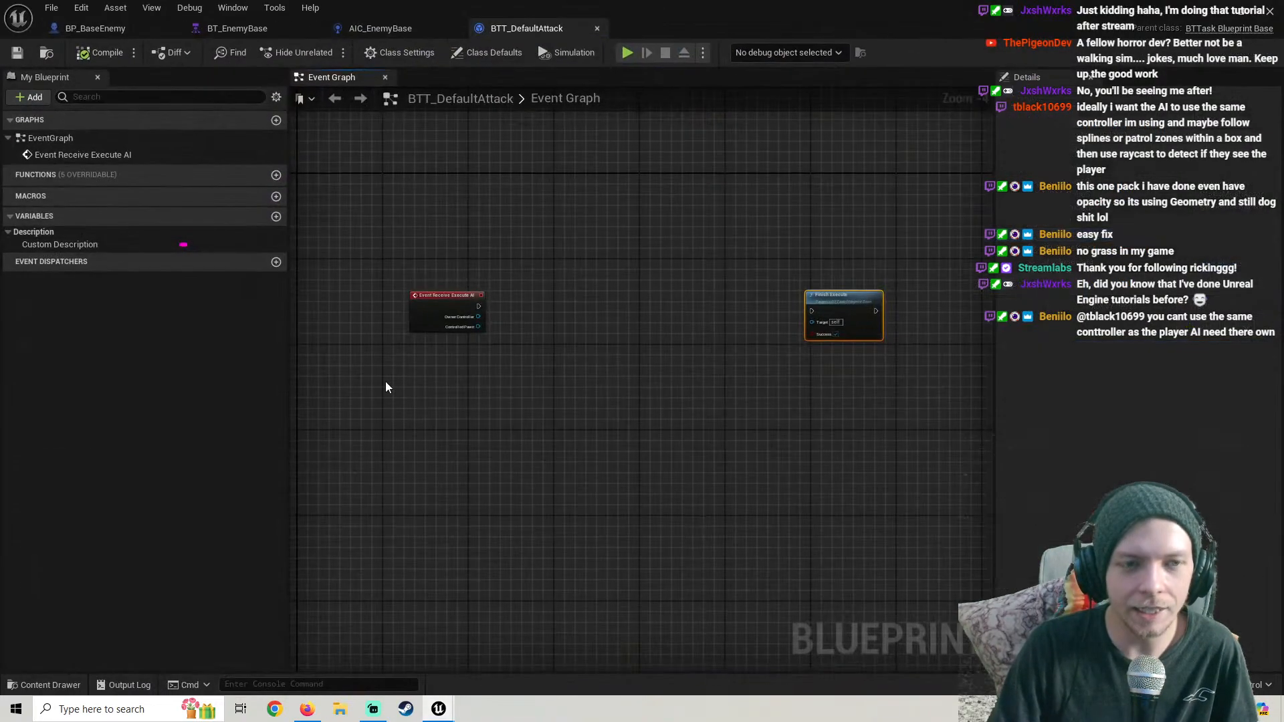
Cast the Controlled Pawn of Event Receive Execute AI to BP_BaseEnemy and align the cast node beside the event
right_click_drag(385, 387, 444, 435)
scroll(461, 428, "up", 3)
left_click_drag(508, 358, 568, 344)
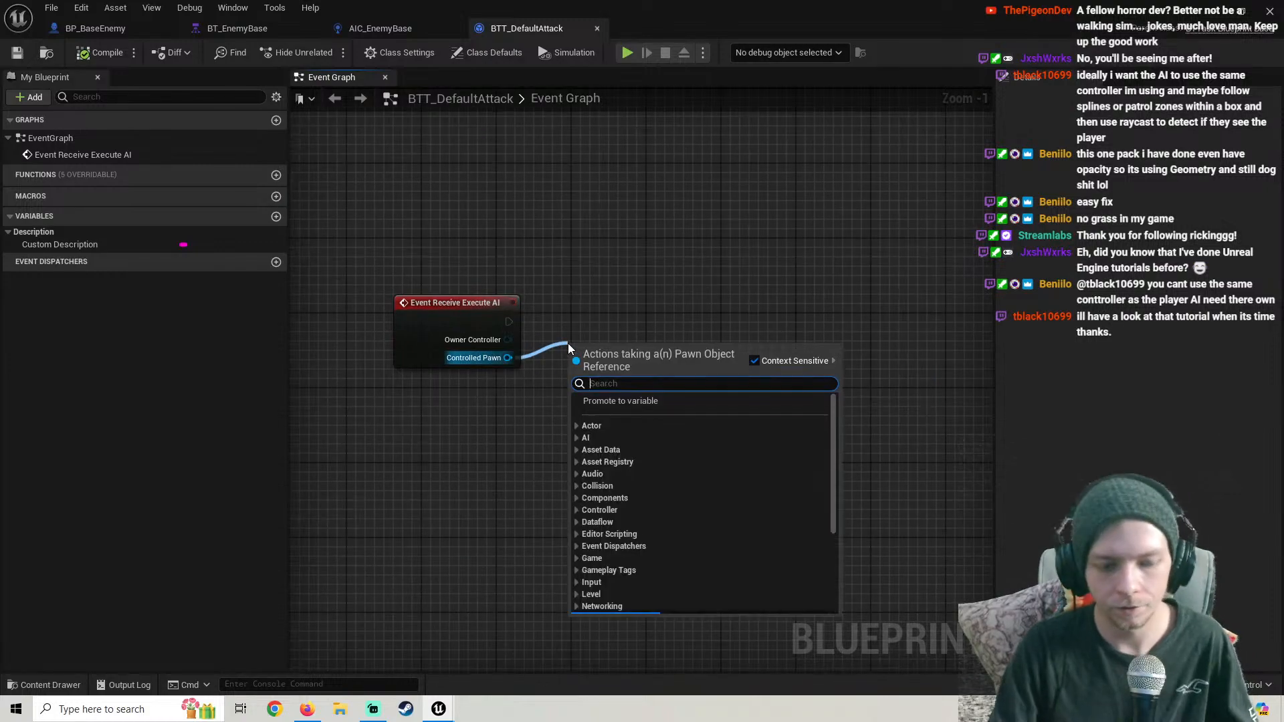
type("cast o base e")
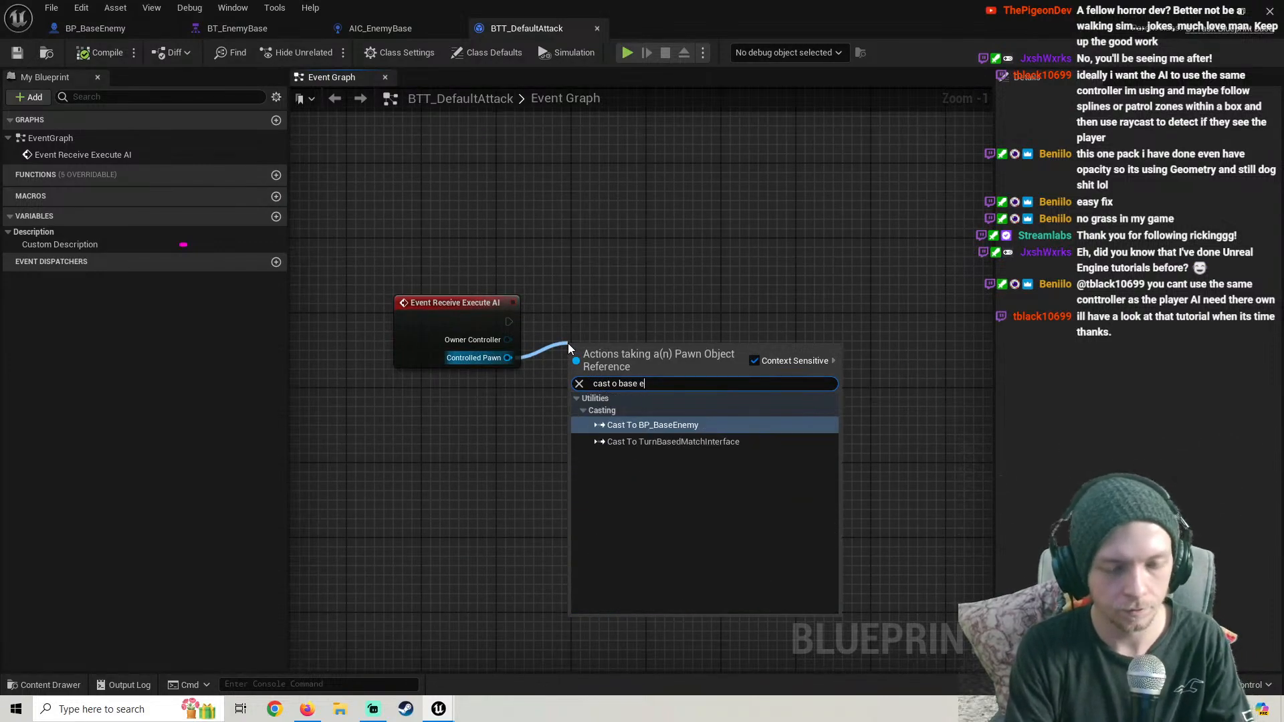
type("n")
key("Return")
left_click_drag(621, 357, 631, 311)
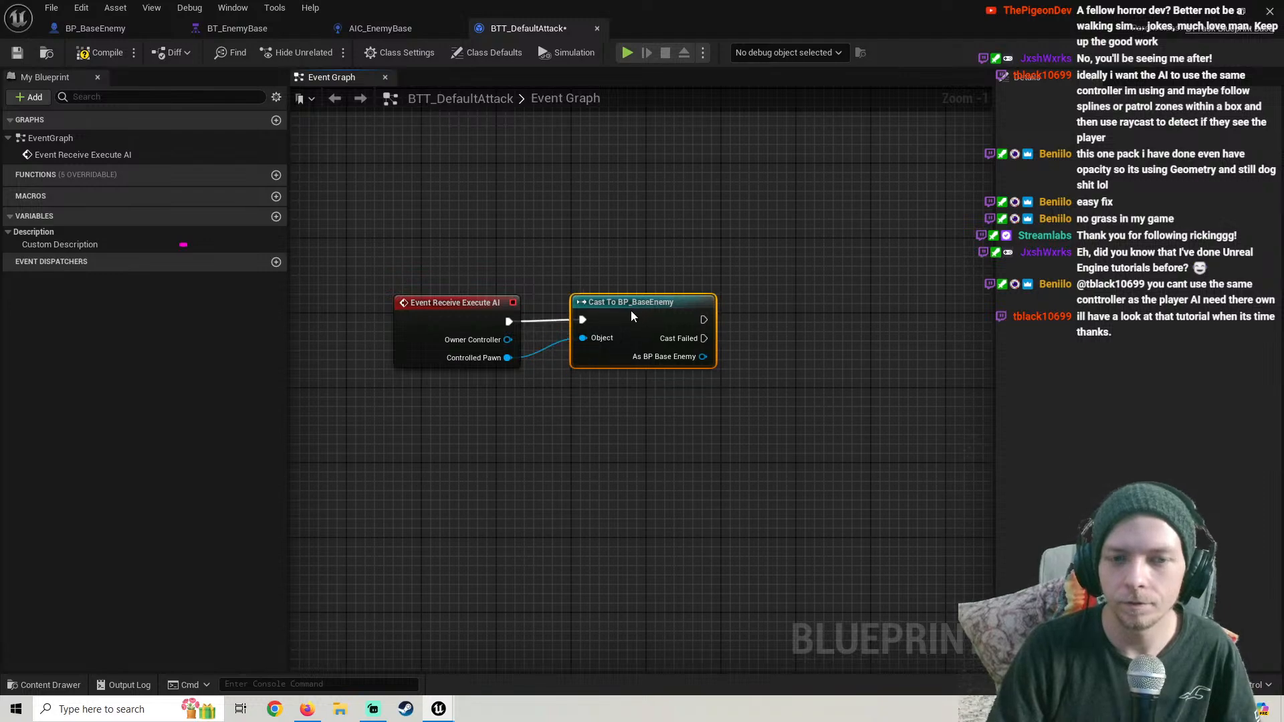
scroll(602, 354, "down", 3)
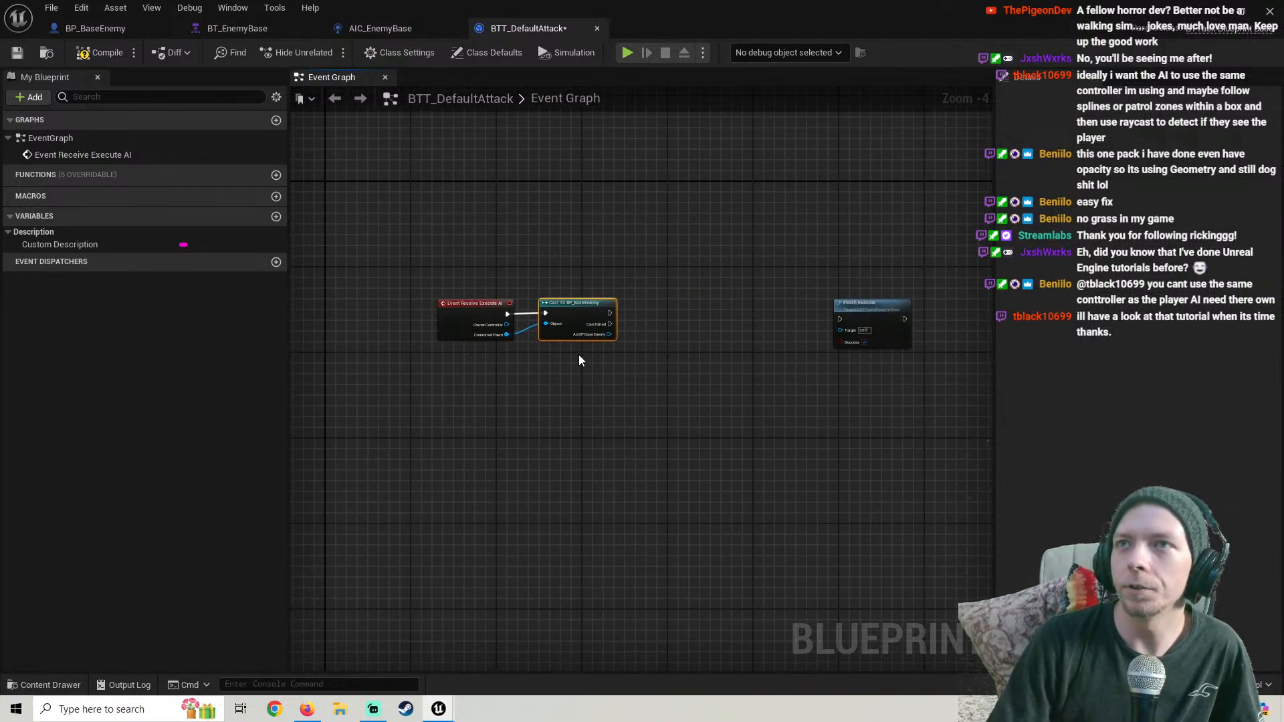
scroll(580, 354, "up", 1)
right_click_drag(579, 355, 629, 344)
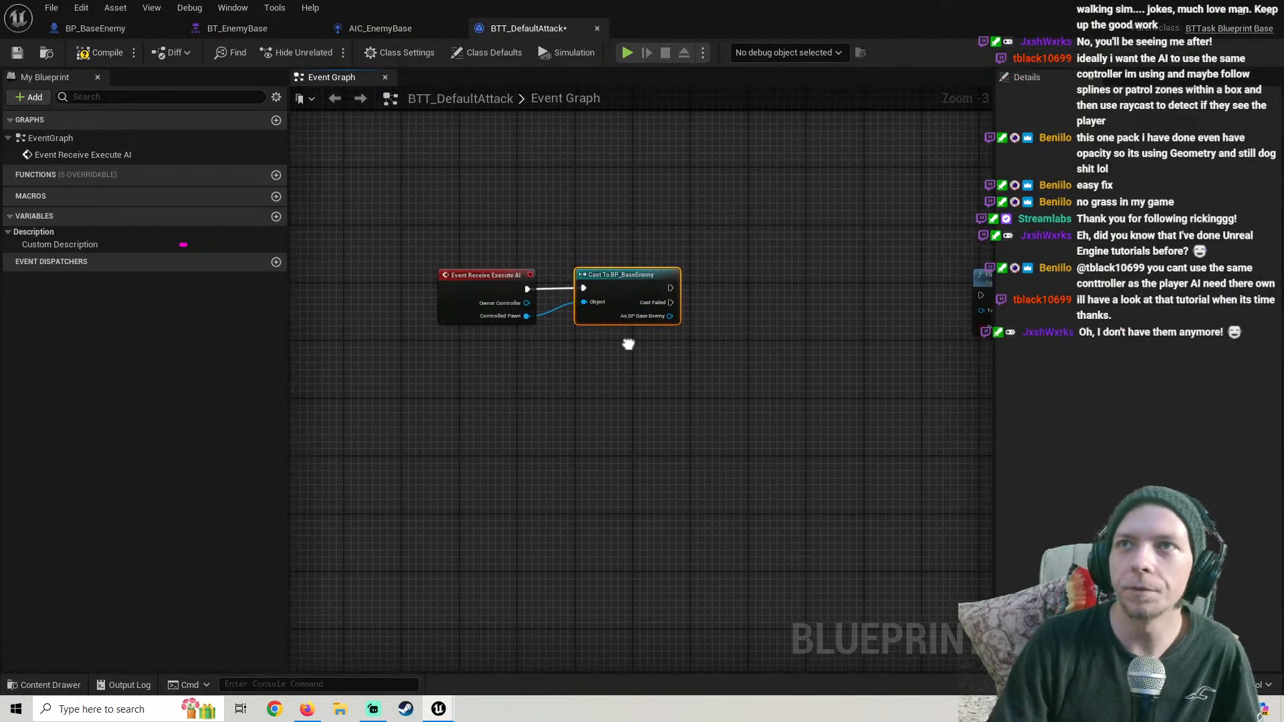
Switch to the Smart Enemy AI tutorial, play the part adding the Attack call after the cast, and return to BTT_DefaultAttack in Unreal Editor
left_click(307, 709)
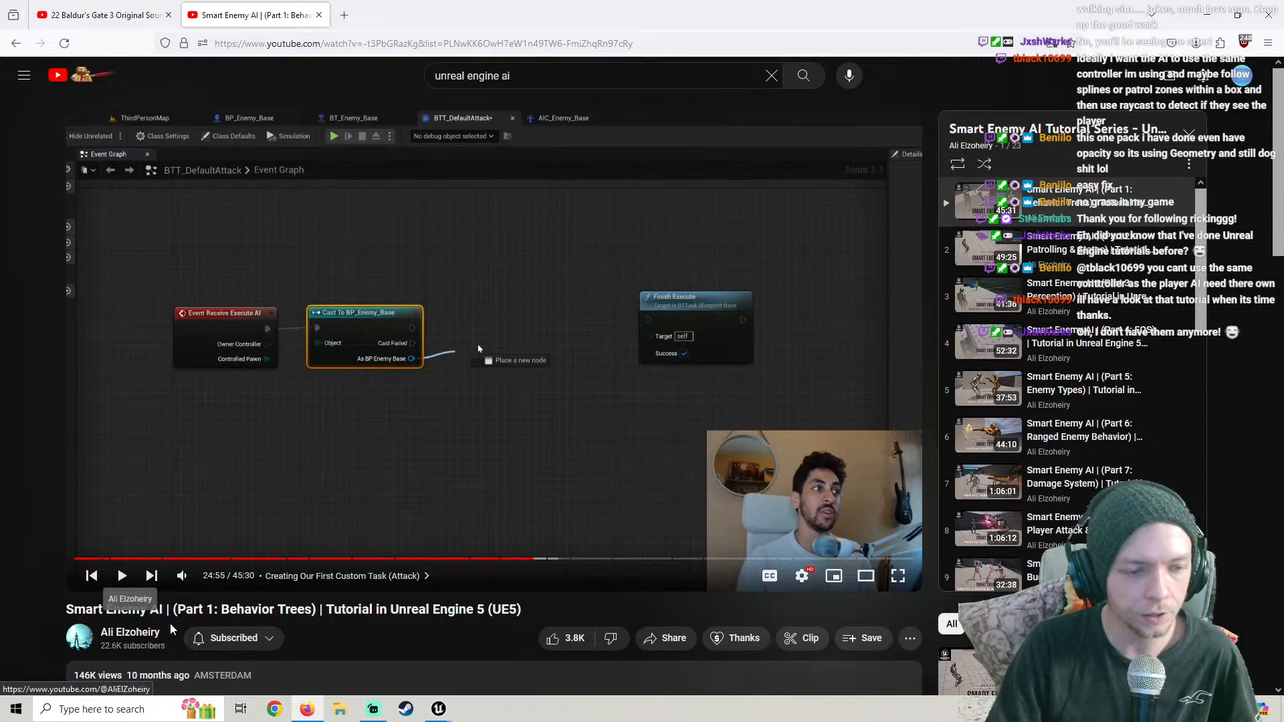
scroll(1085, 392, "down", 7)
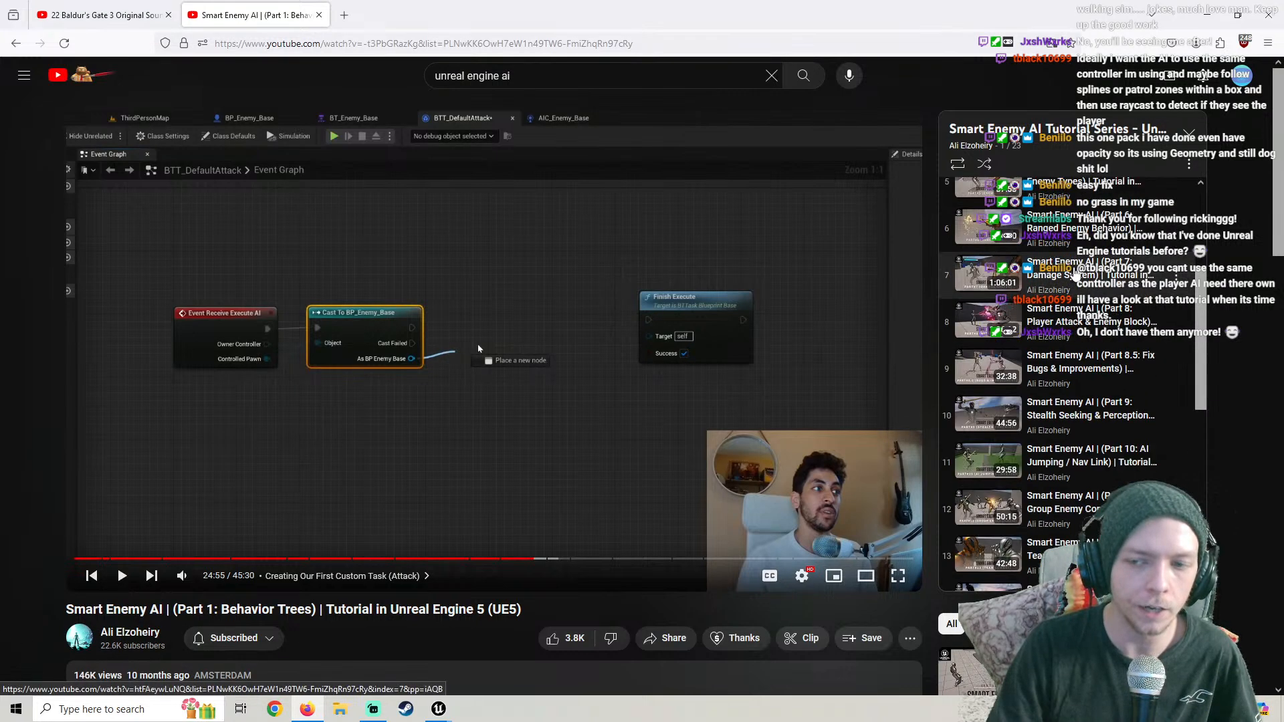
scroll(1085, 393, "up", 7)
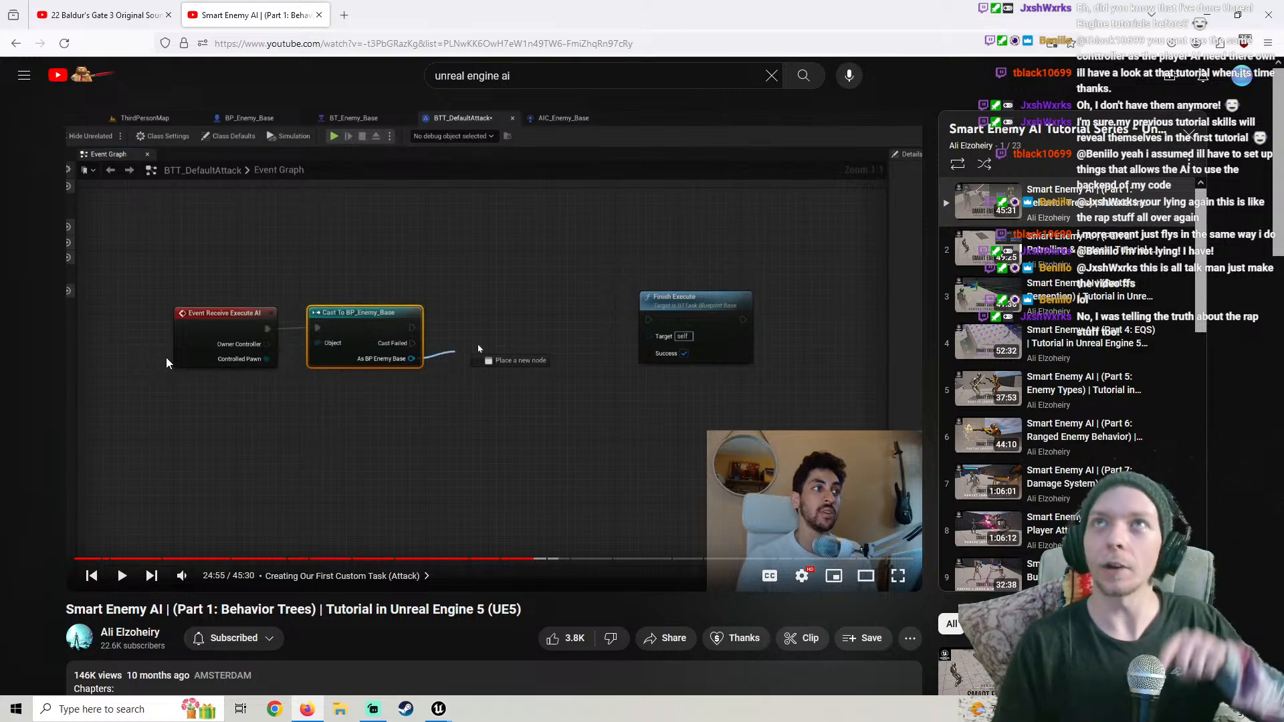
left_click(457, 367)
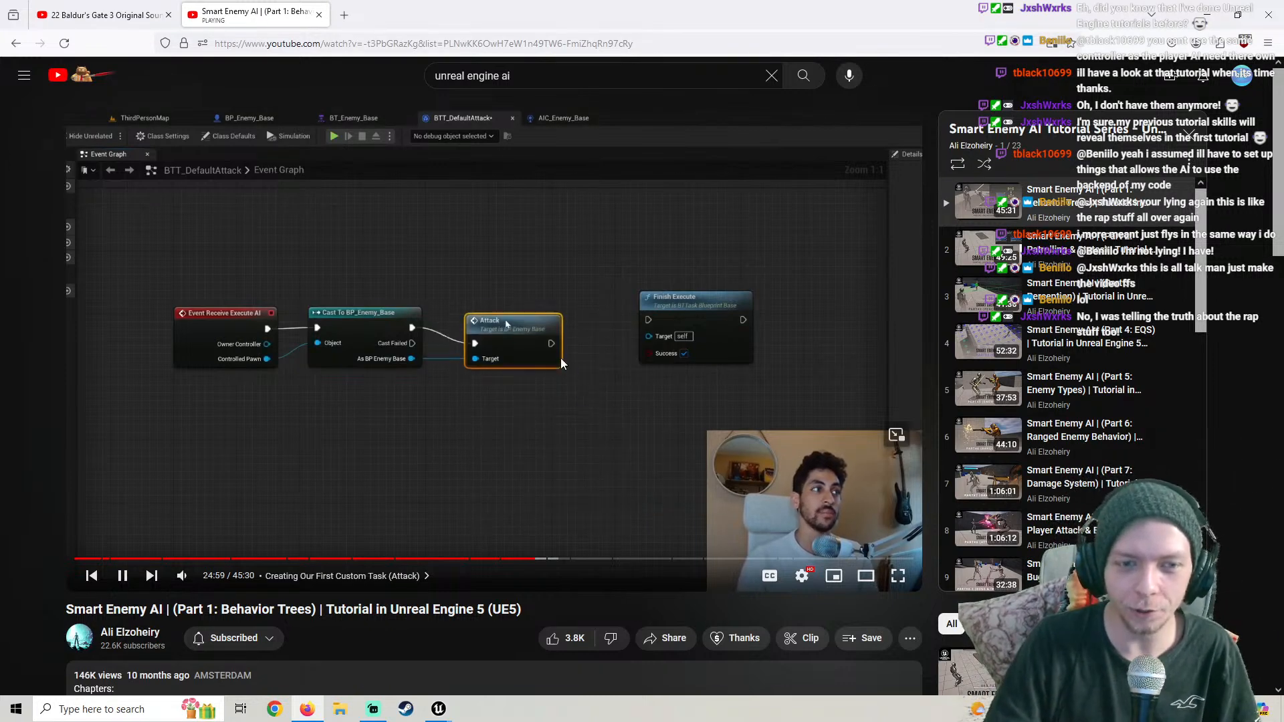
left_click(494, 480)
mouse_move(438, 709)
left_click(506, 664)
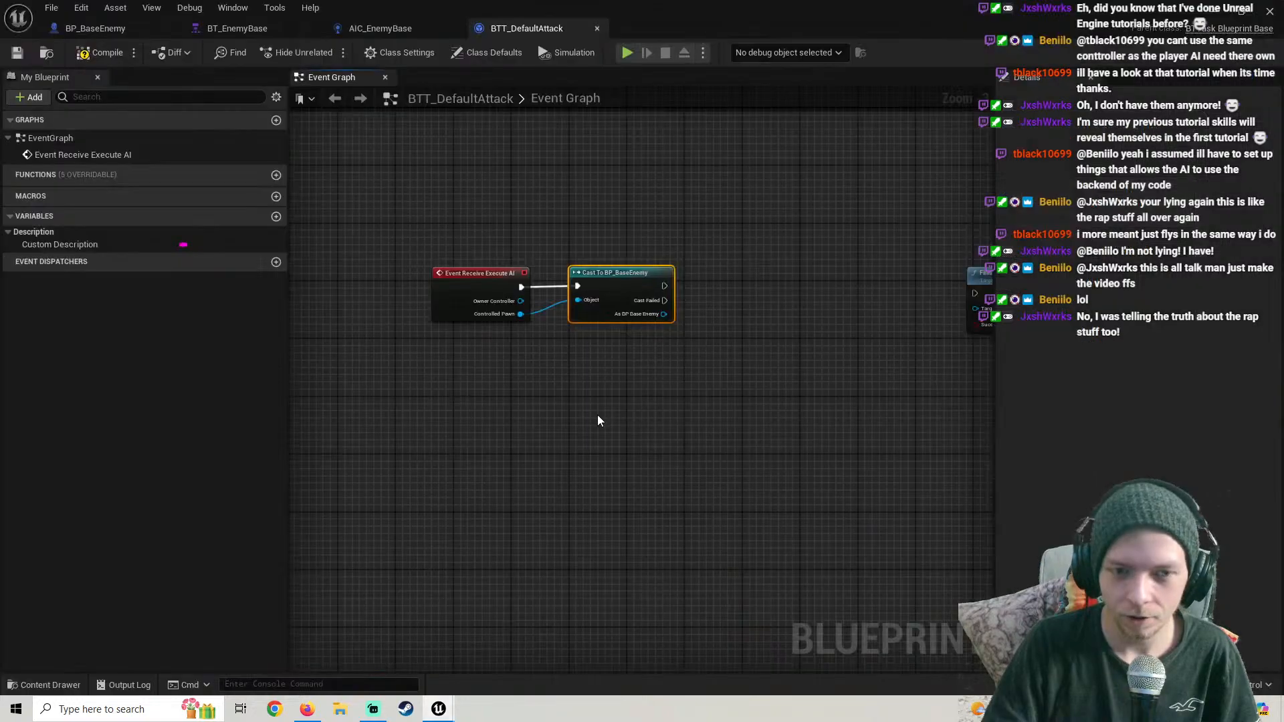
Call Attack on the As BP Base Enemy output of the cast and align the node with the cast's execution line
scroll(550, 404, "up", 2)
left_click_drag(530, 353, 603, 312)
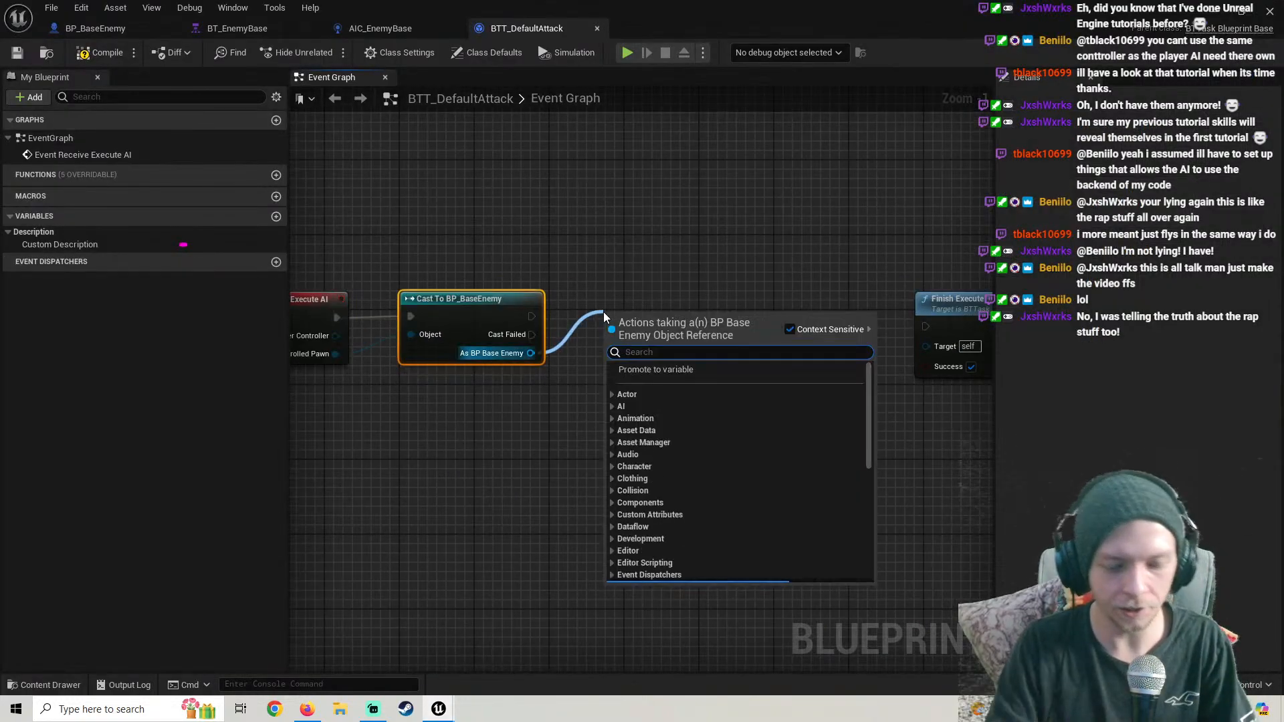
type("attac")
key("Return")
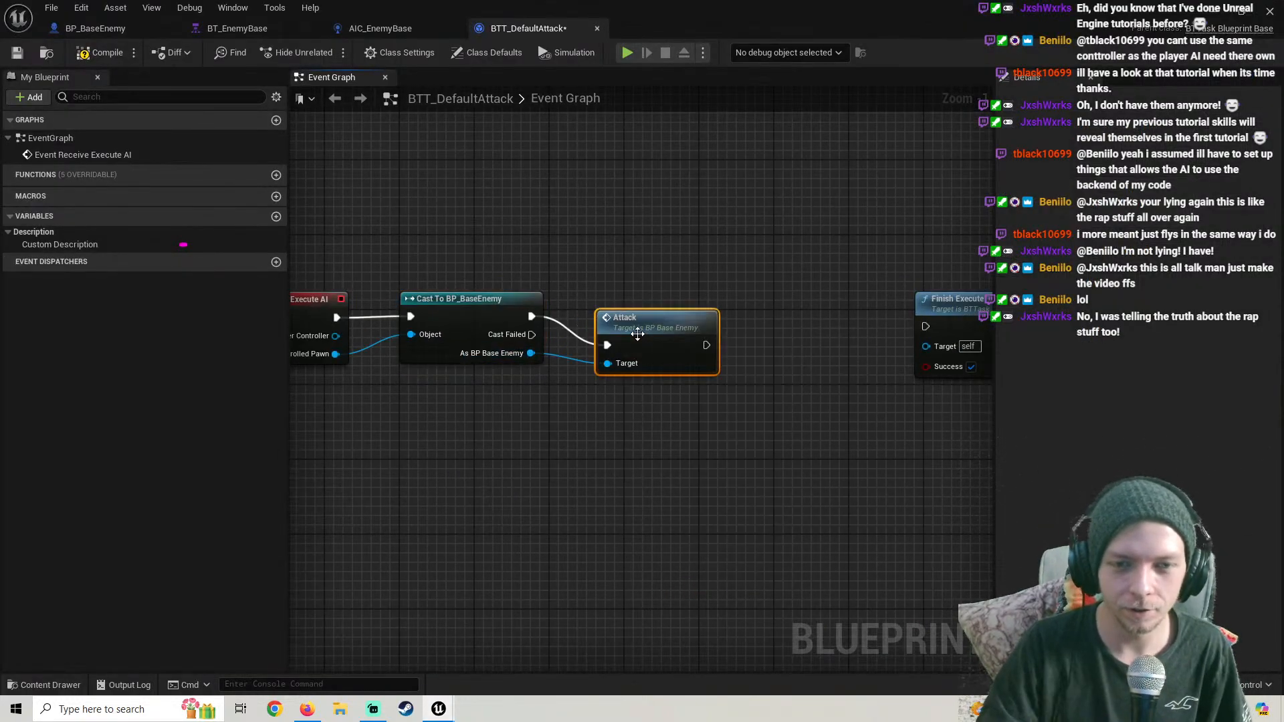
left_click_drag(646, 321, 641, 312)
Move Finish Execute below the main line and add Bind Event to On Attack End for the base enemy, executed after Attack
scroll(871, 381, "down", 1)
right_click_drag(872, 381, 614, 324)
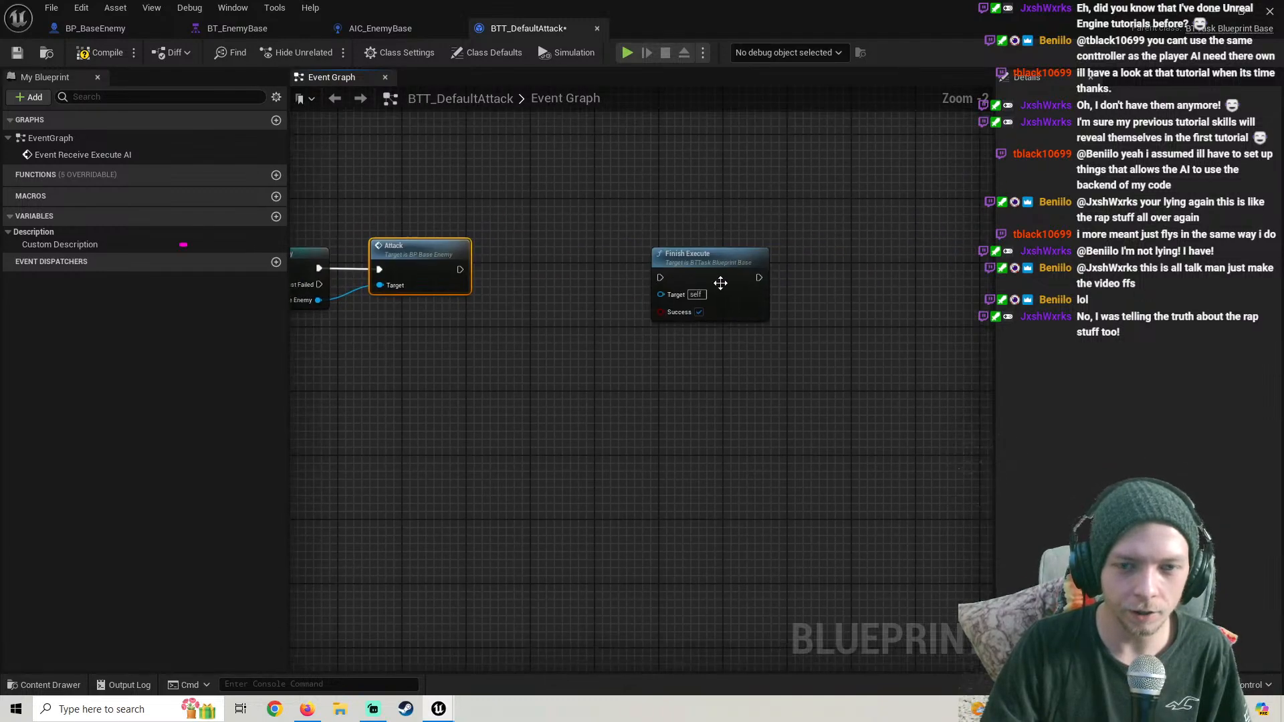
left_click_drag(743, 299, 691, 453)
right_click_drag(479, 404, 543, 440)
left_click_drag(385, 341, 627, 352)
type("on")
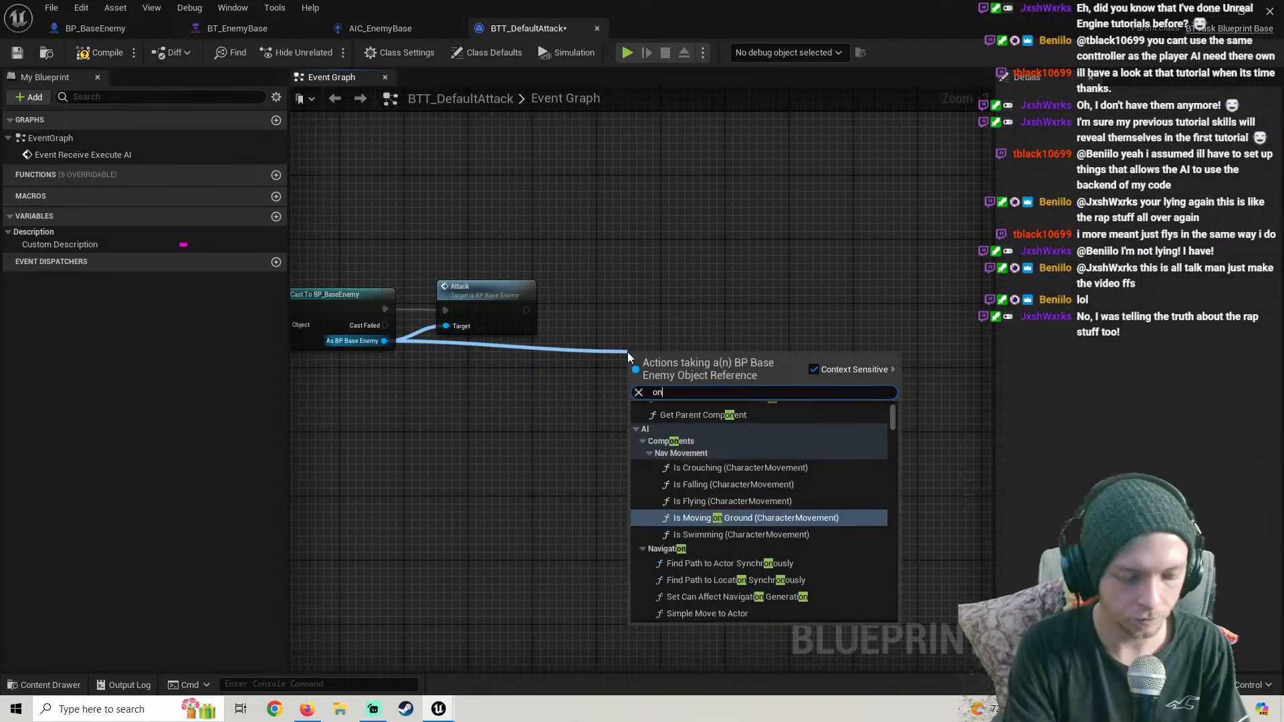
type(" attack")
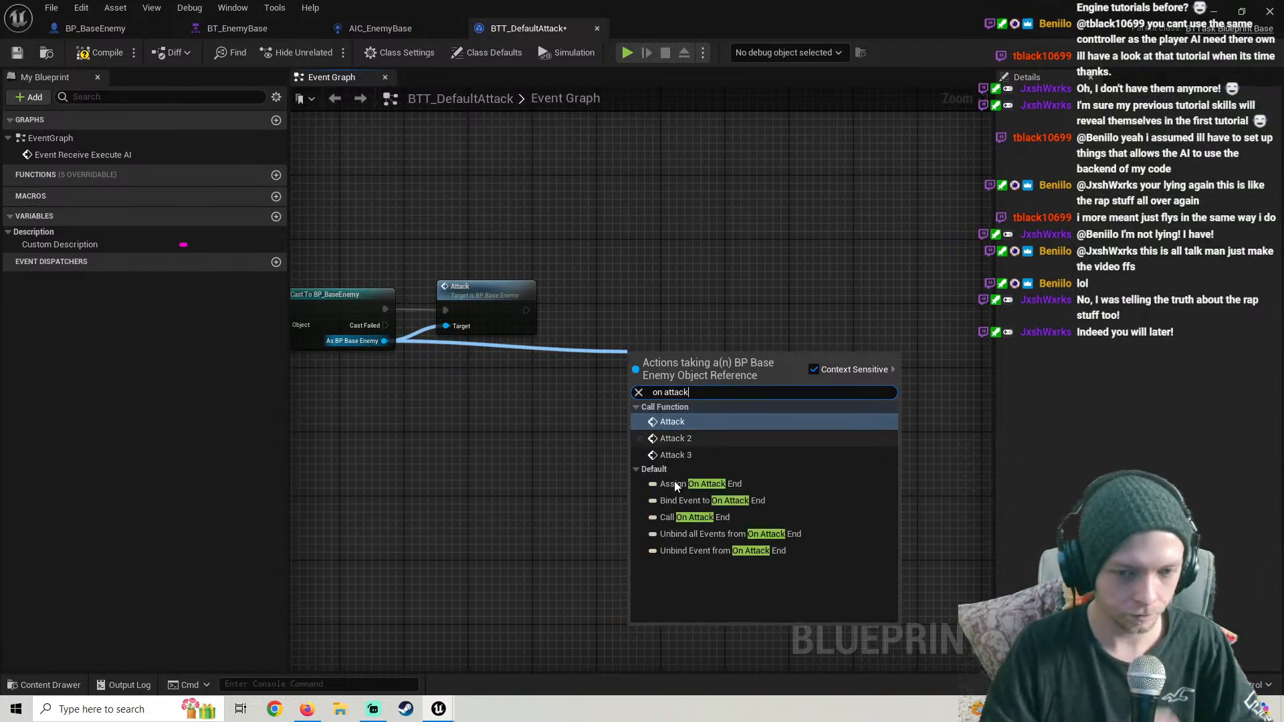
left_click(704, 501)
left_click_drag(692, 365, 527, 310)
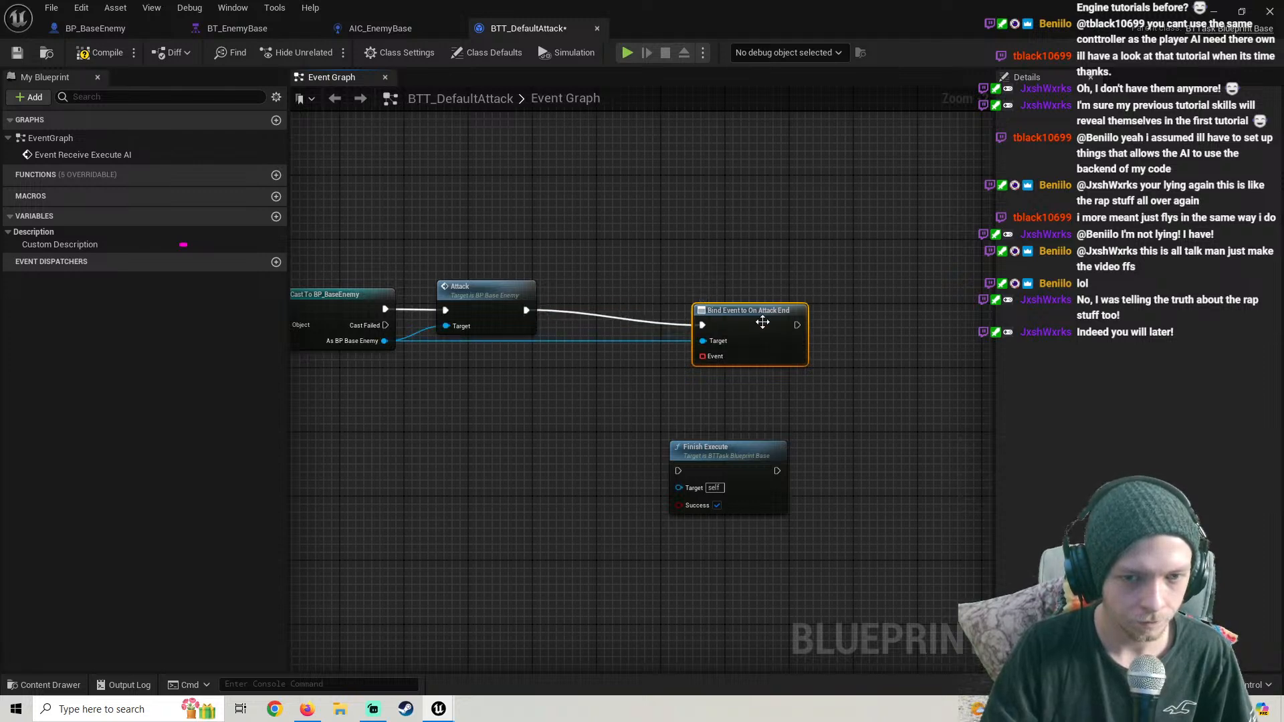
left_click_drag(764, 319, 756, 304)
Create a custom event named EndAttack from the Event input of Bind Event to On Attack End
right_click_drag(768, 349, 718, 290)
left_click_drag(685, 391, 722, 398)
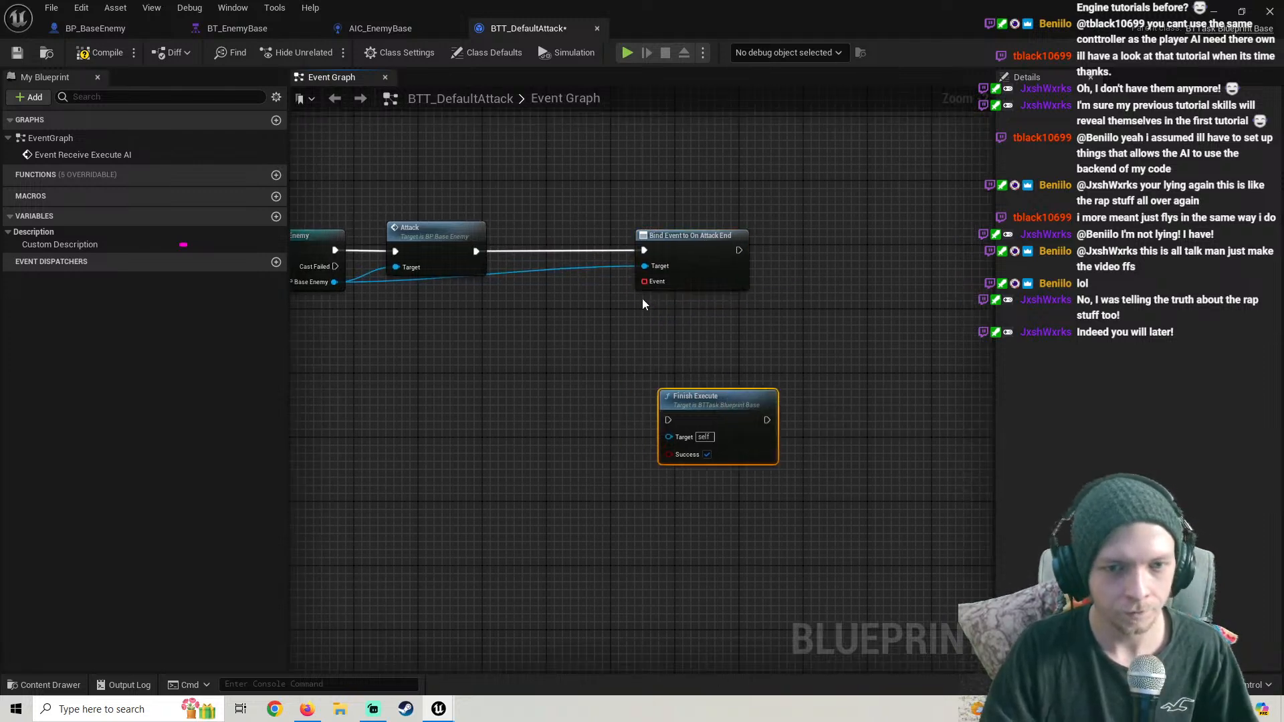
left_click_drag(644, 282, 571, 343)
type("cust")
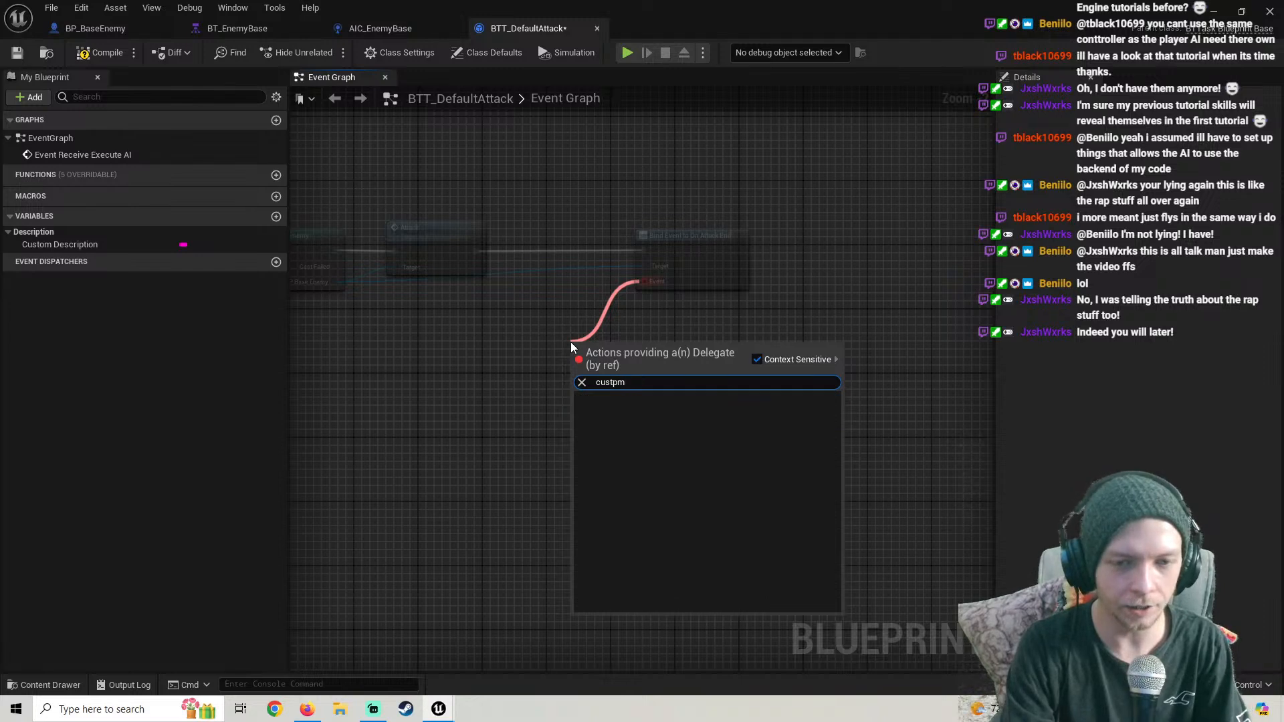
key("Return")
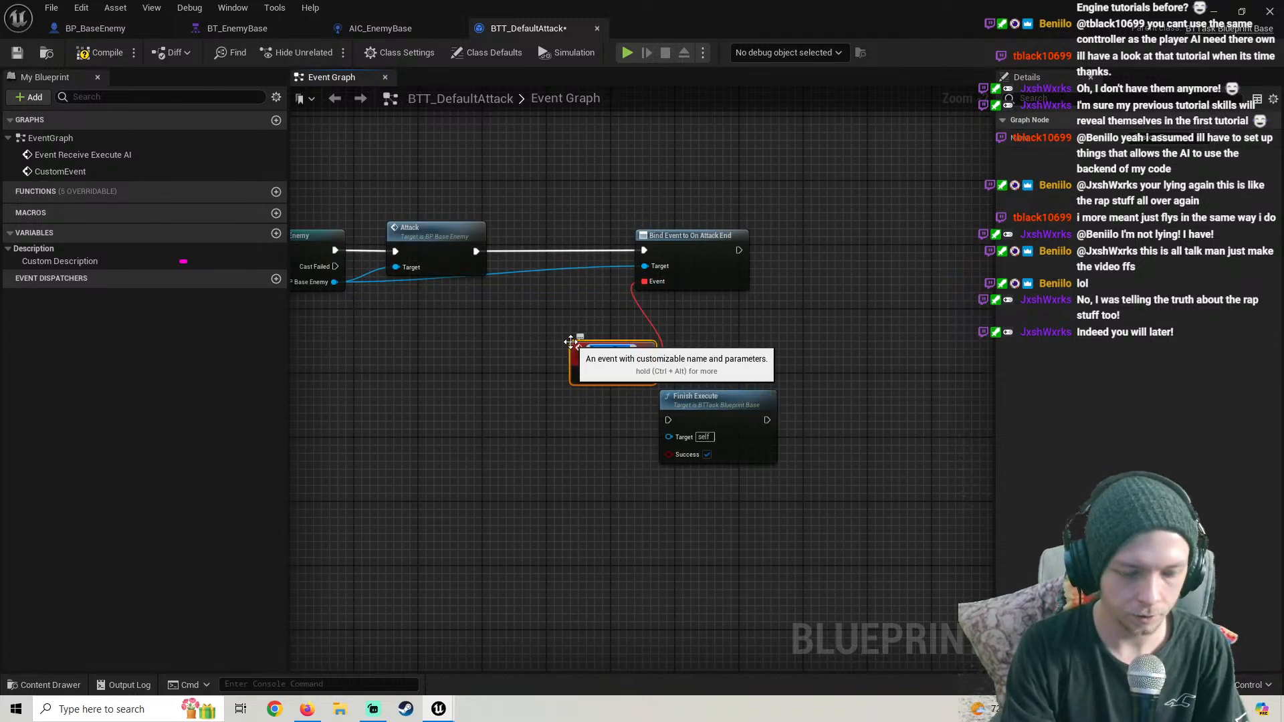
type("EndAttack")
key("Return")
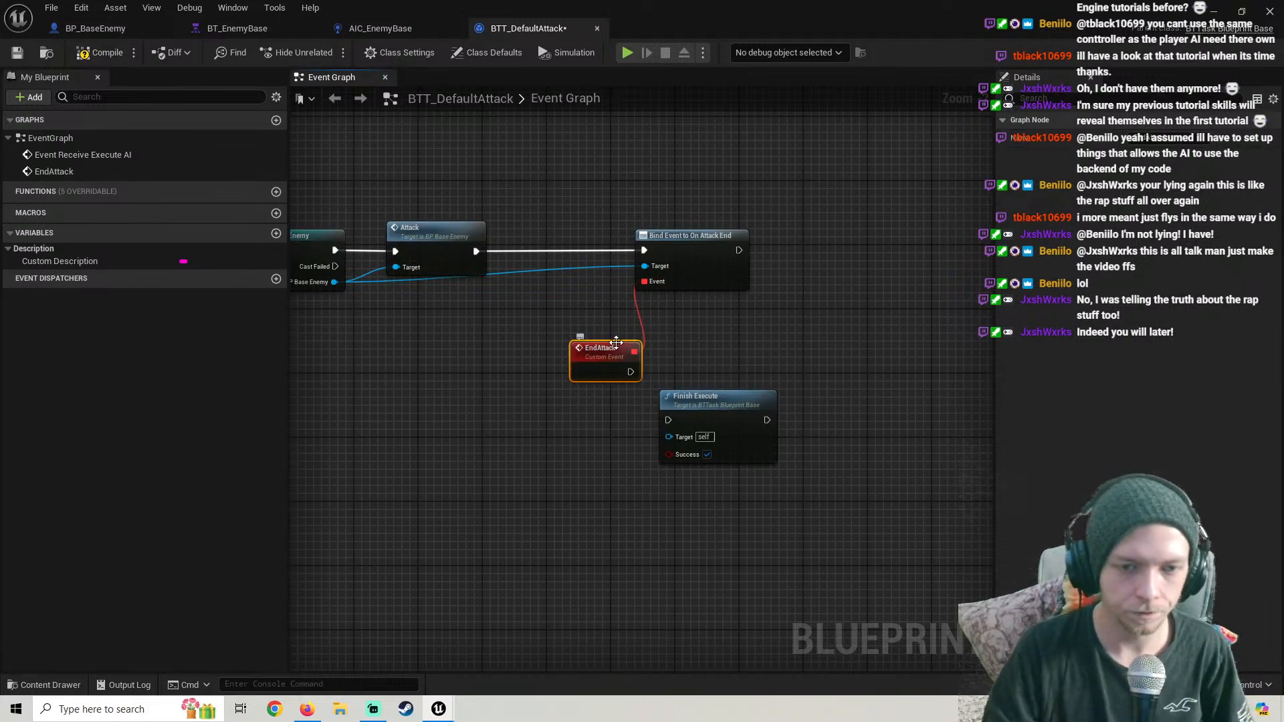
Connect EndAttack to Finish Execute, align the two nodes beneath the bind node, and save BTT_DefaultAttack
left_click_drag(631, 379, 668, 420)
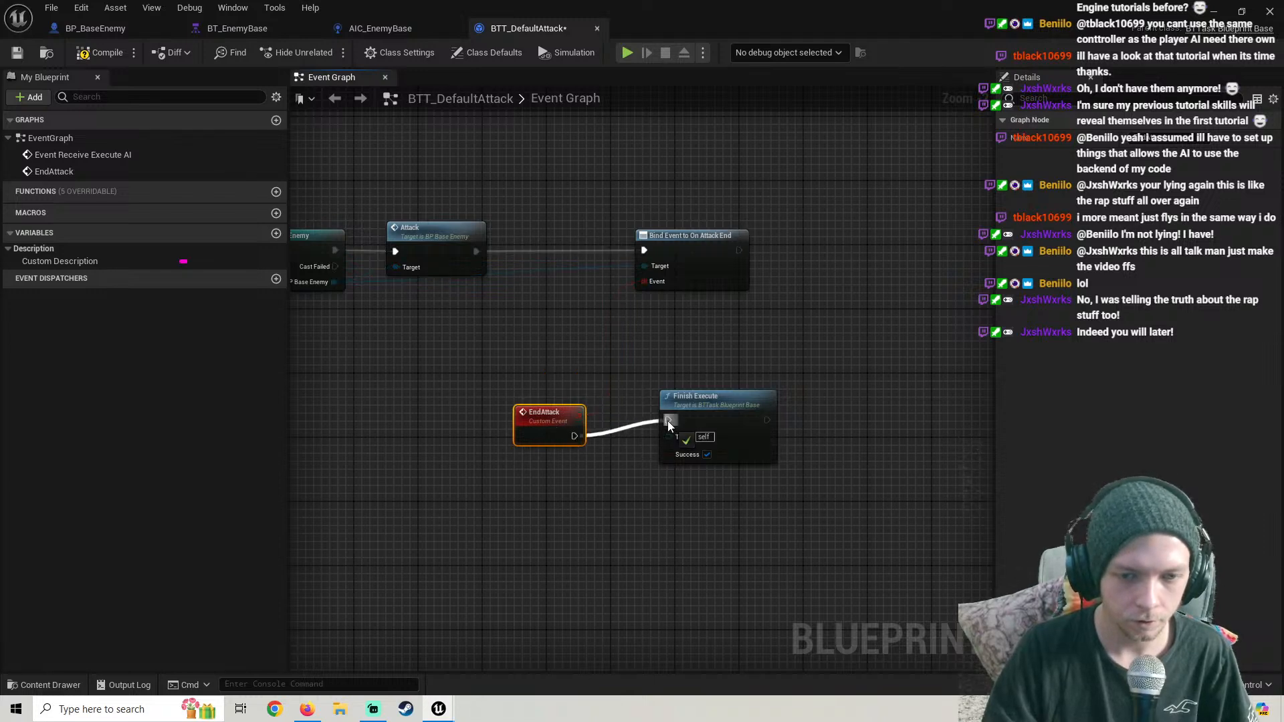
left_click_drag(547, 439, 548, 423)
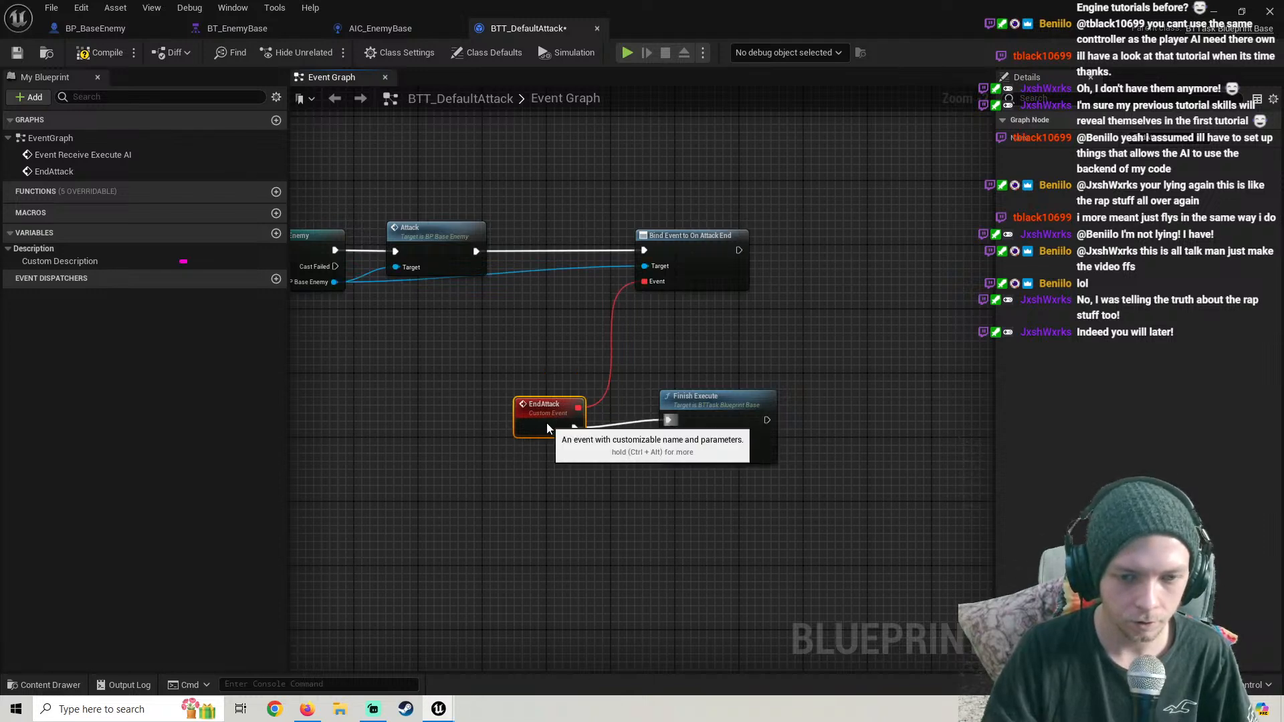
left_click(18, 52)
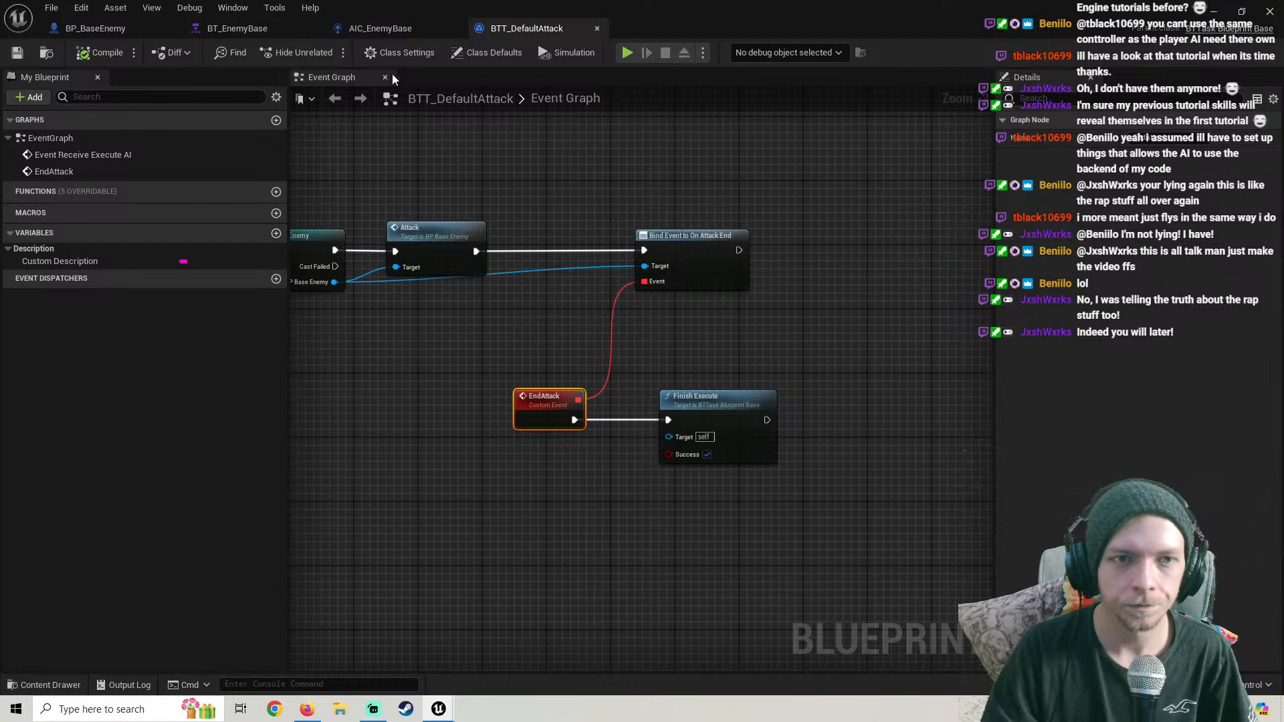
Open BT_EnemyBase and move the Move To and Wait nodes together further left and slightly down beneath the Sequence
scroll(418, 387, "down", 1)
right_click_drag(418, 386, 572, 374)
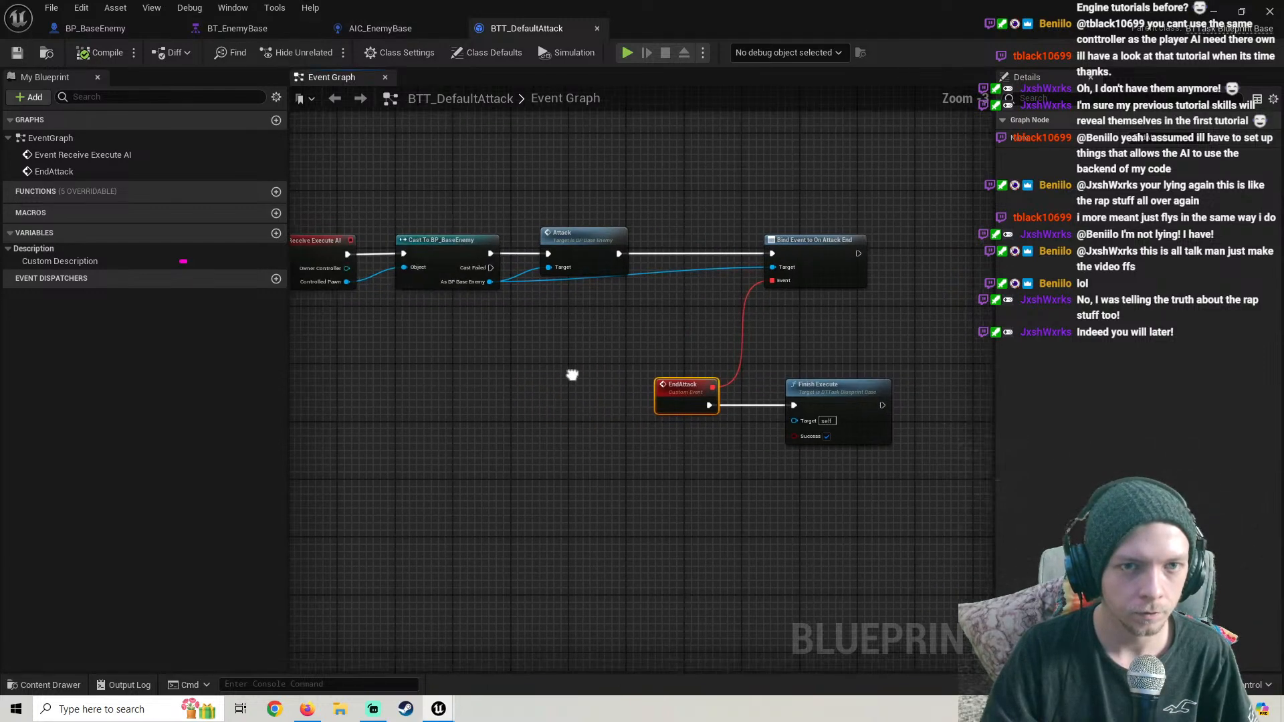
left_click(238, 28)
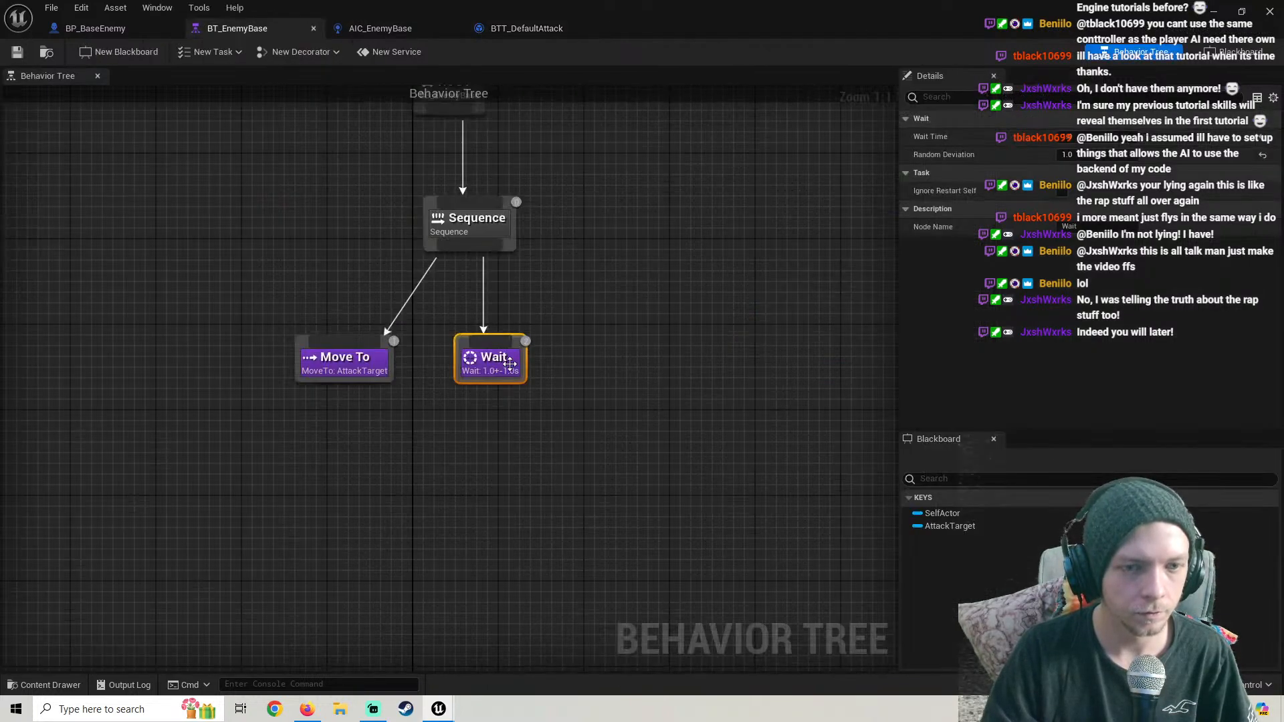
left_click_drag(521, 359, 467, 380)
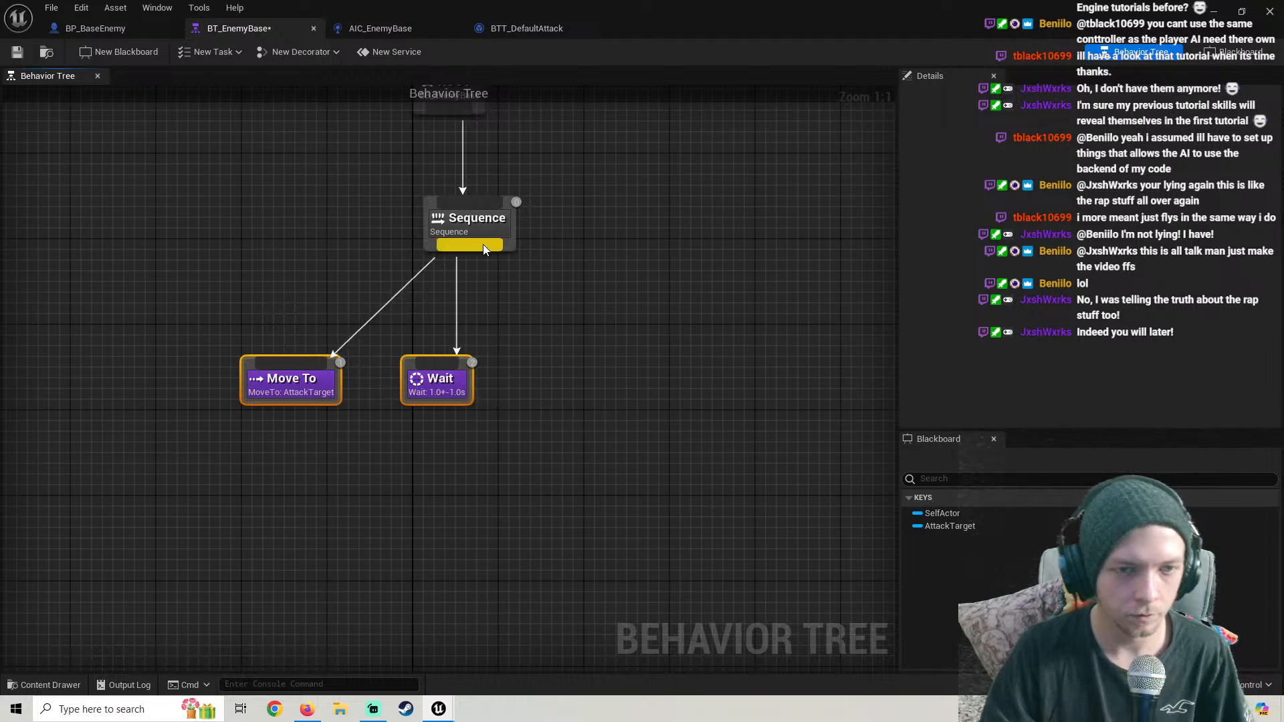
Add the BTT_DefaultAttack task as the Sequence's third child beside Wait, and check it against the paused tutorial video
left_click_drag(483, 244, 607, 396)
type("attack")
key("Return")
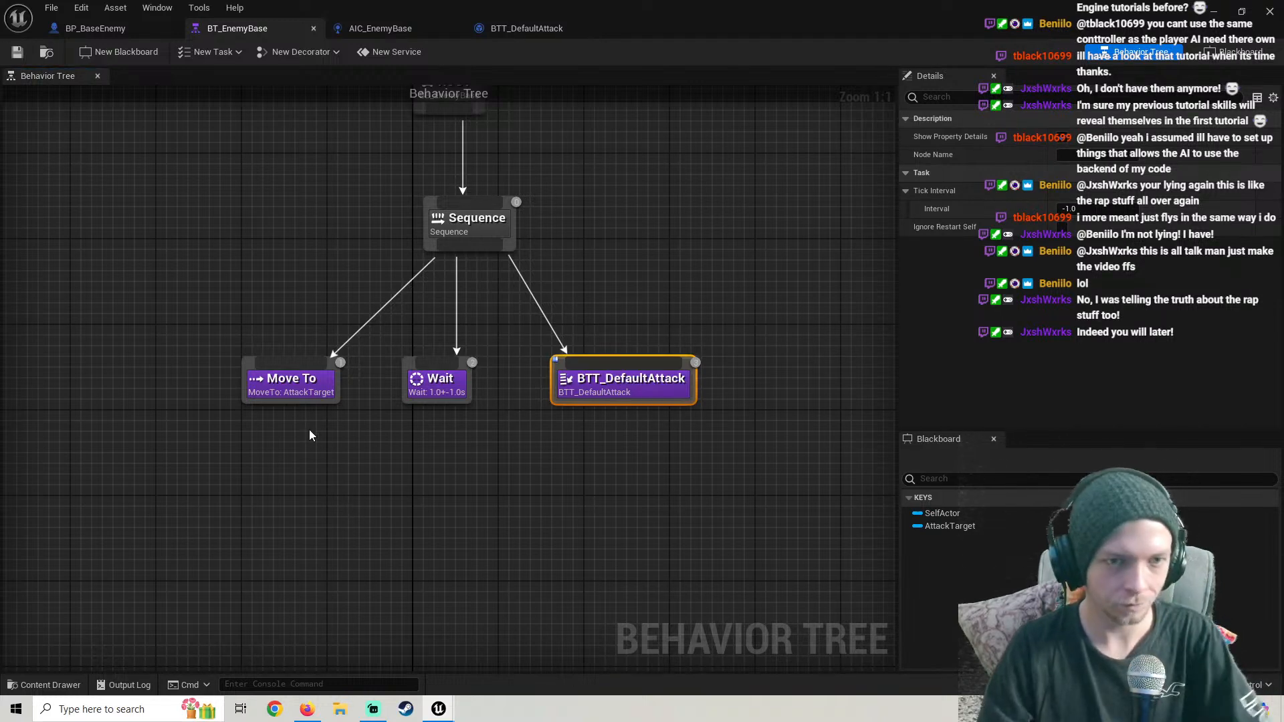
left_click(308, 708)
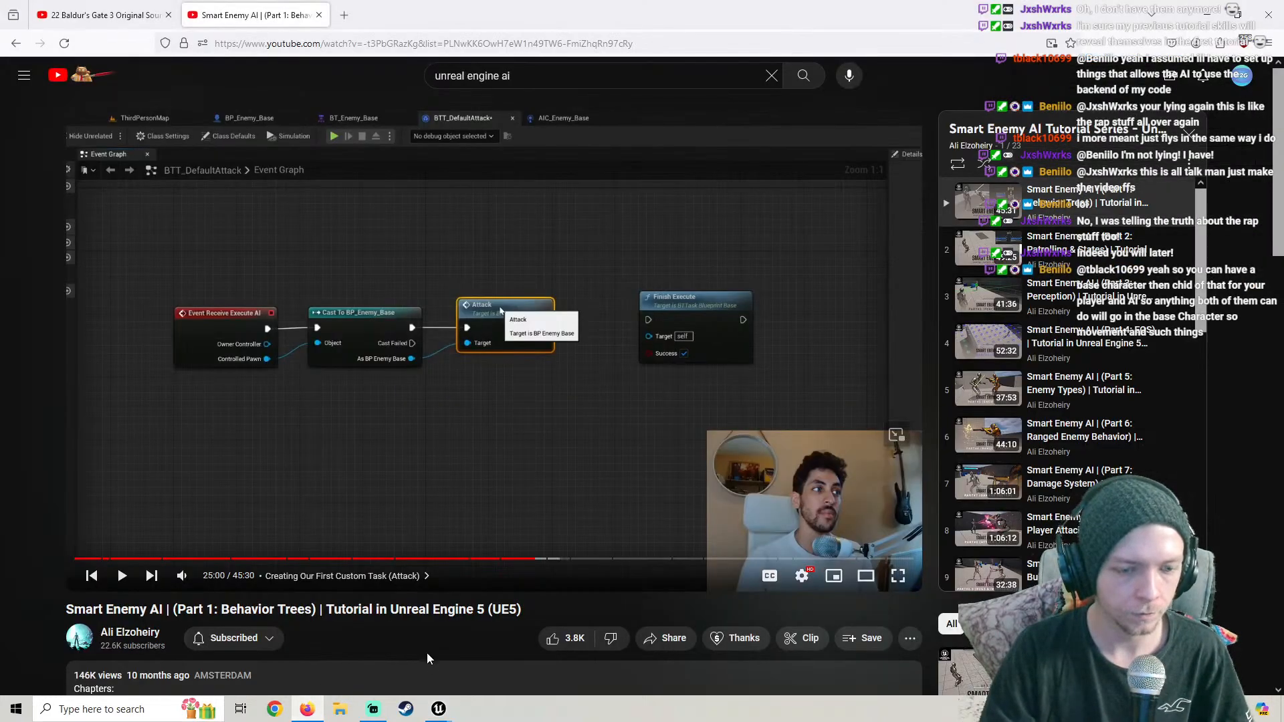
left_click(508, 662)
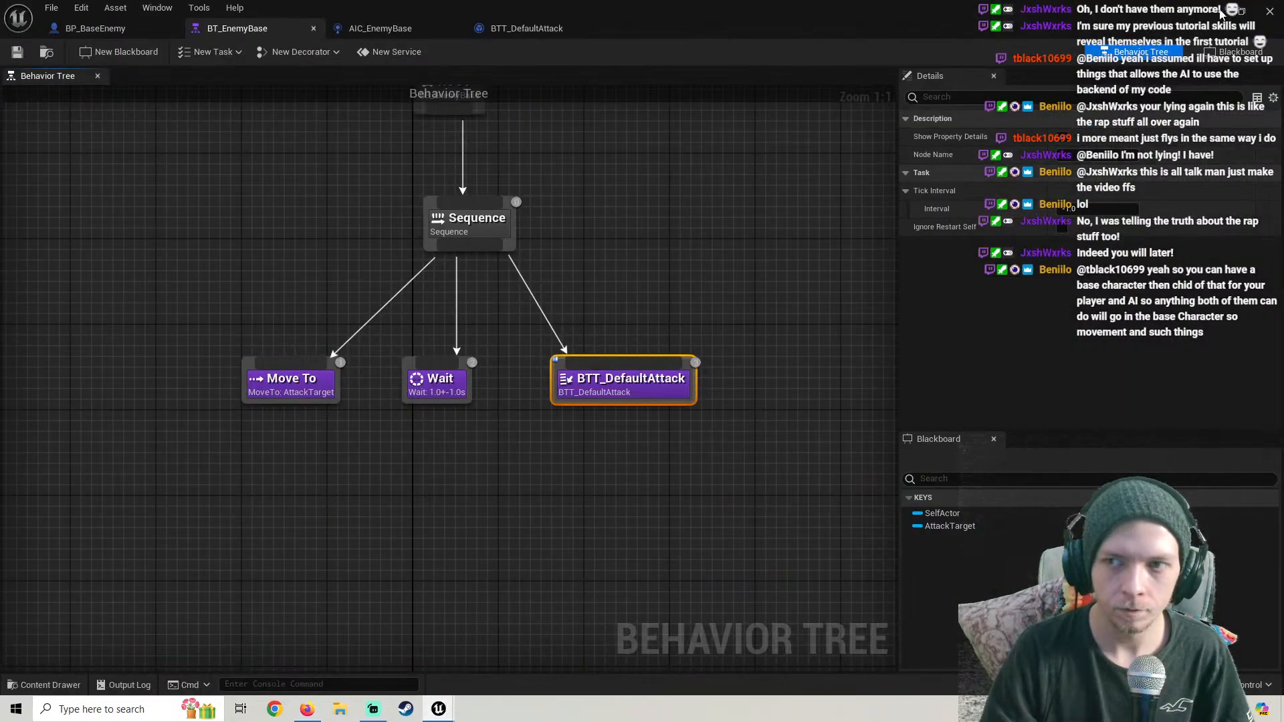
Play-test ThirdPersonMap to observe how the enemy chases and attacks the player, and end the session
left_click(1221, 12)
left_click(356, 52)
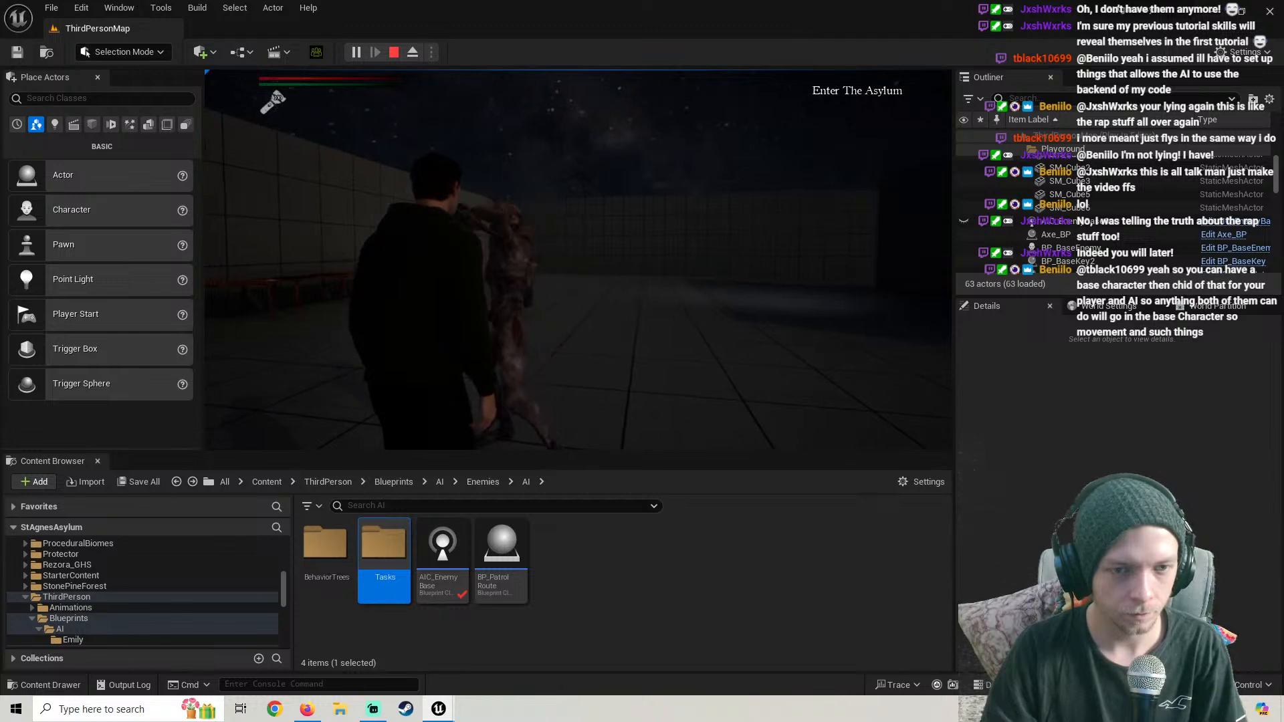
key("s")
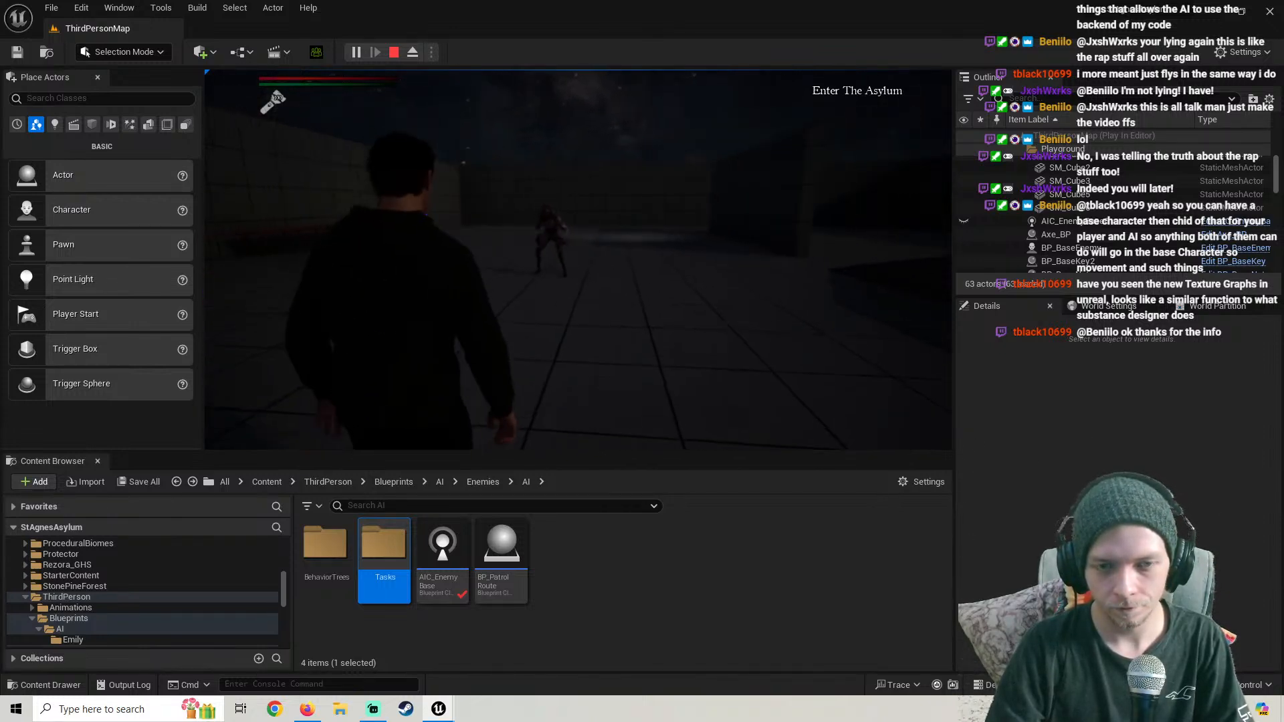
key("Escape")
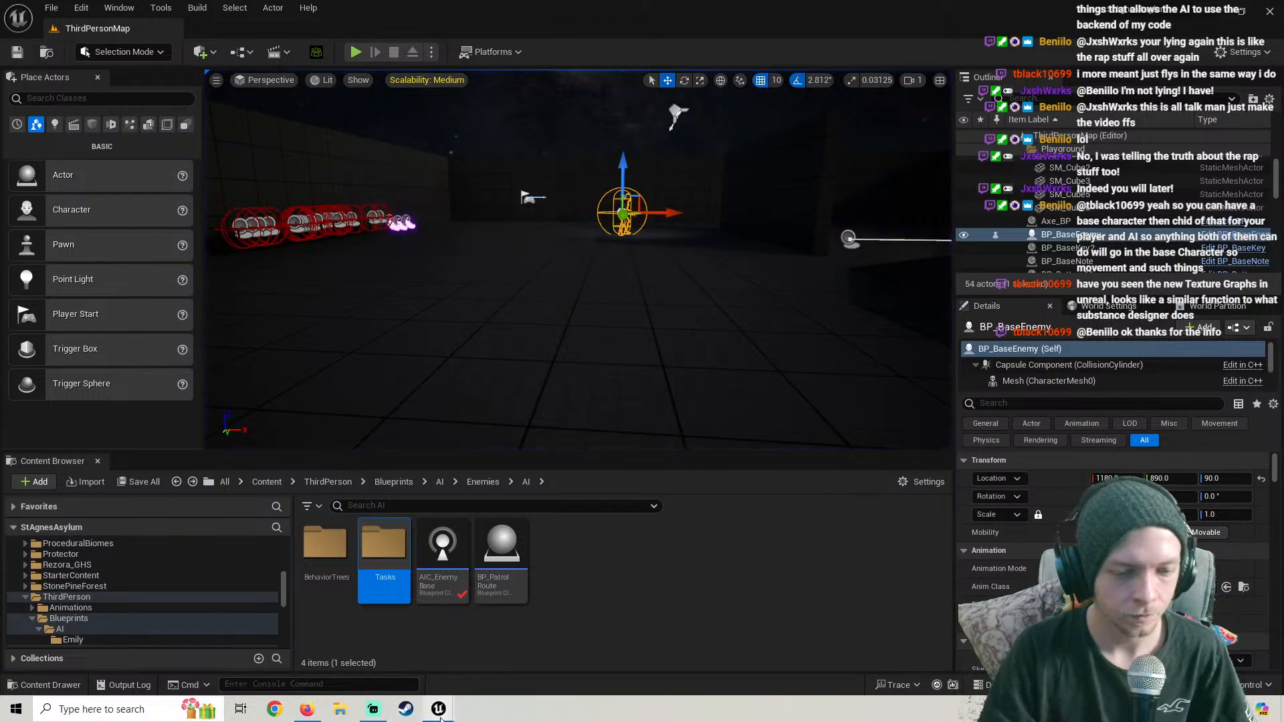
Examine the attack events in BP_BaseEnemy's event graph, including their Play Montage, Branch and Call On Attack End connections
key("alt+Tab")
left_click(95, 28)
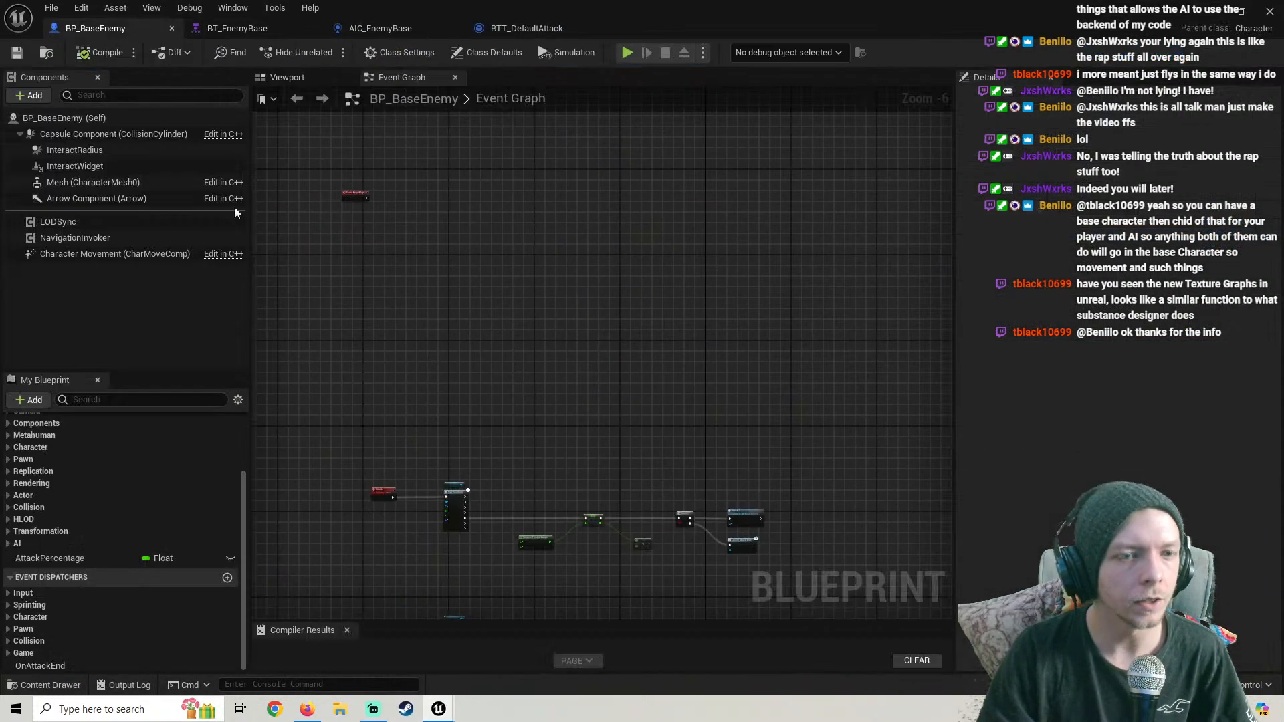
scroll(481, 347, "down", 3)
scroll(615, 347, "up", 7)
right_click_drag(458, 326, 658, 435)
right_click_drag(503, 302, 807, 236)
scroll(642, 248, "down", 1)
right_click_drag(571, 223, 489, 151)
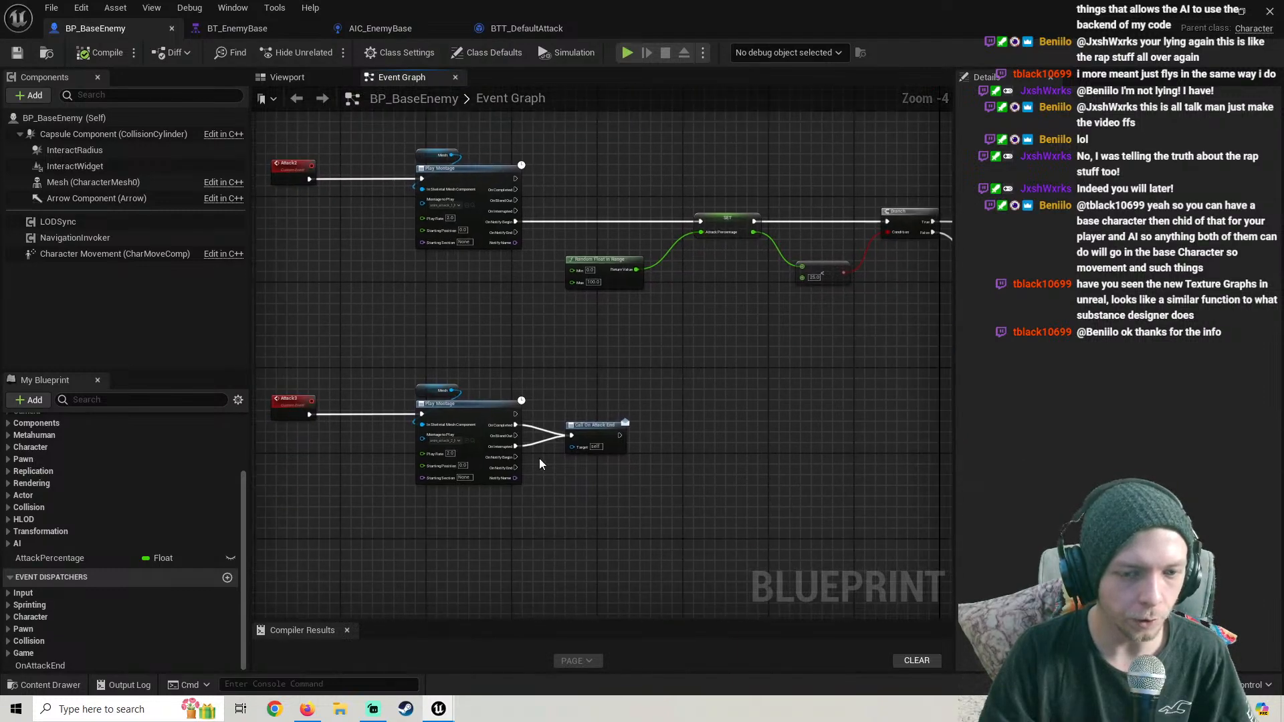
scroll(538, 462, "up", 3)
scroll(536, 446, "down", 2)
right_click_drag(537, 446, 588, 596)
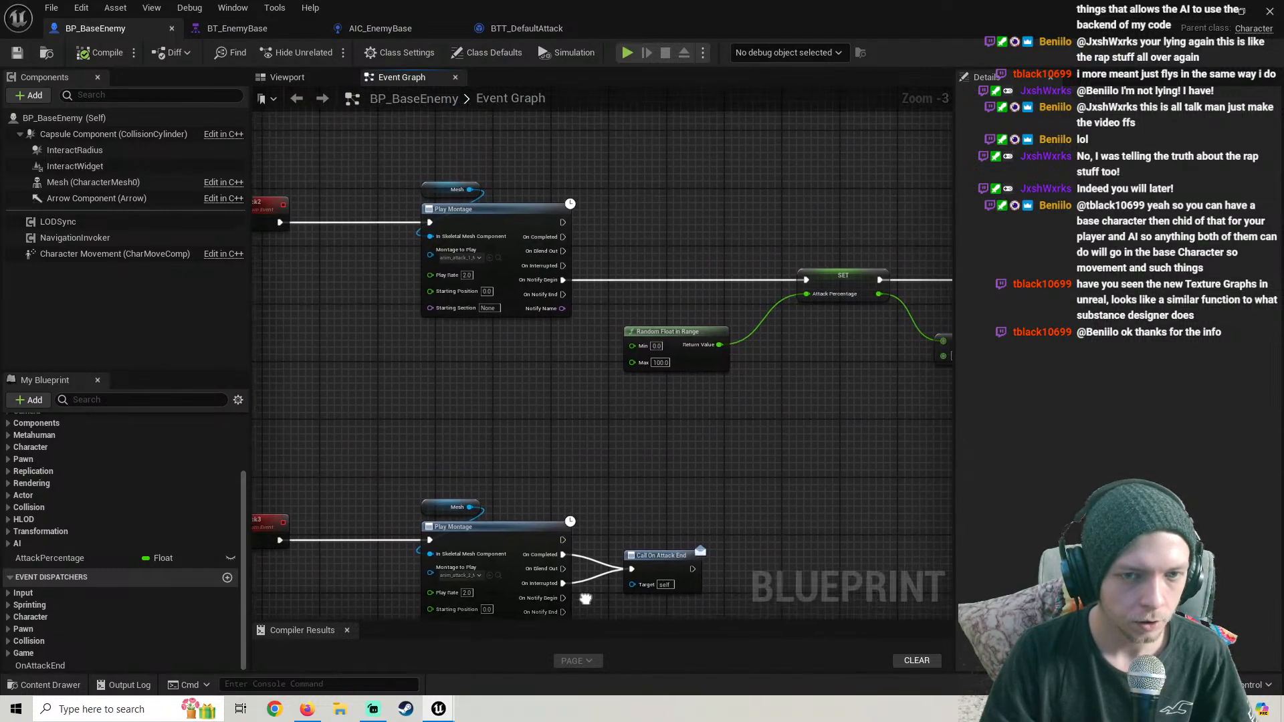
right_click_drag(722, 458, 297, 469)
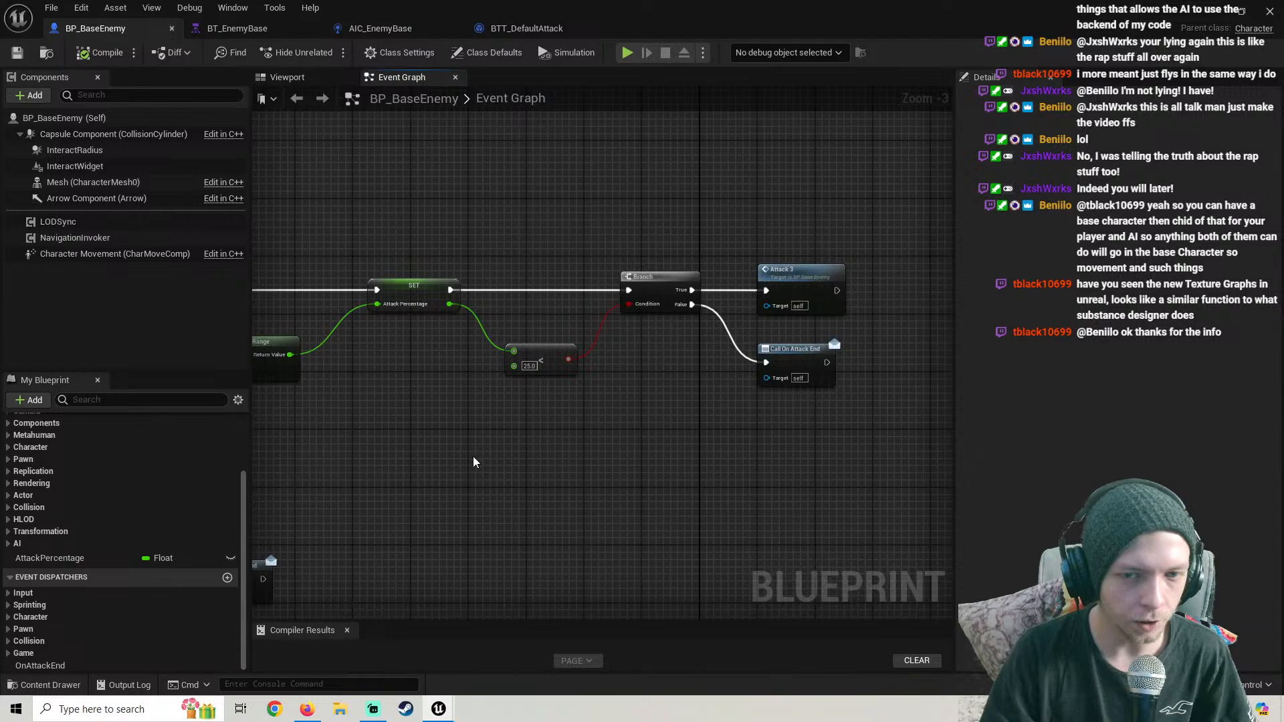
scroll(492, 450, "down", 2)
right_click_drag(492, 451, 676, 289)
scroll(516, 329, "up", 3)
right_click_drag(515, 330, 434, 457)
scroll(907, 360, "down", 2)
scroll(462, 306, "down", 1)
right_click_drag(463, 306, 431, 506)
right_click_drag(377, 359, 442, 265)
scroll(499, 338, "down", 2)
Place the shrunken BP_BaseEnemy window below the level view, start a play session and select the spawned BP_BaseEnemy for debugging
left_click(1243, 12)
scroll(567, 319, "down", 3)
right_click_drag(567, 319, 524, 217)
left_click_drag(778, 86, 739, 250)
left_click(356, 53)
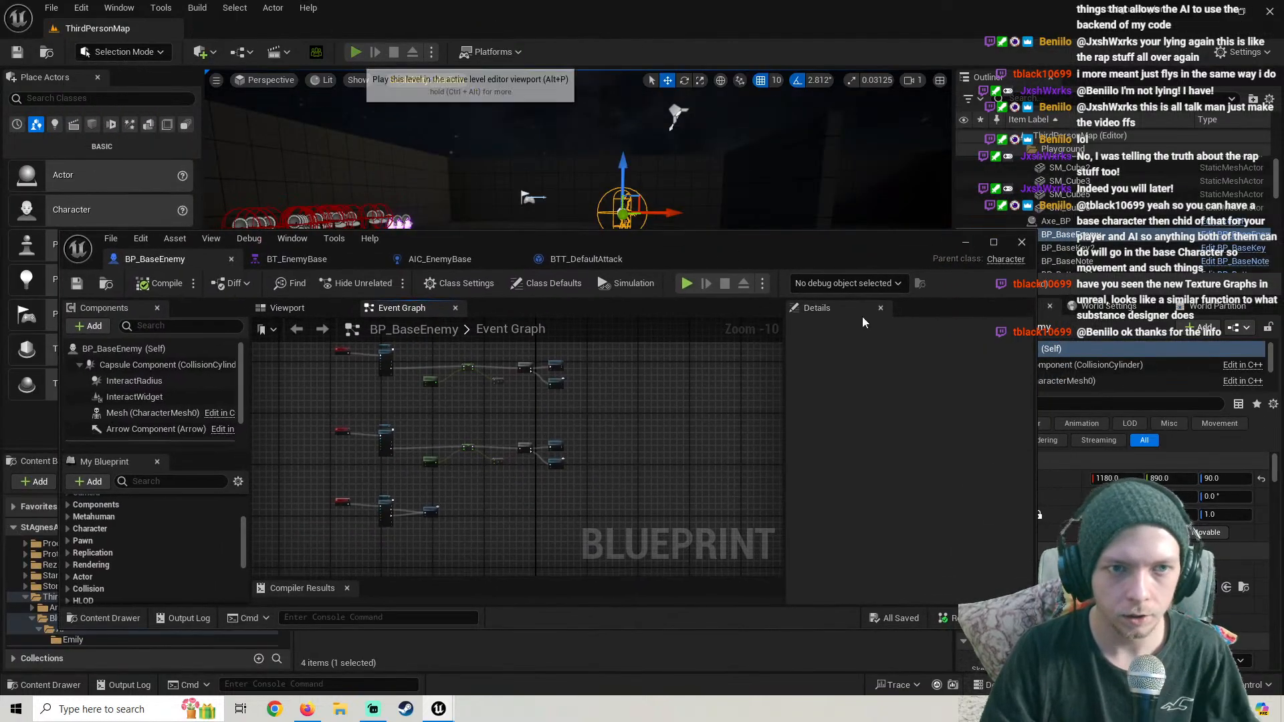
key("super")
left_click(868, 283)
left_click(840, 310)
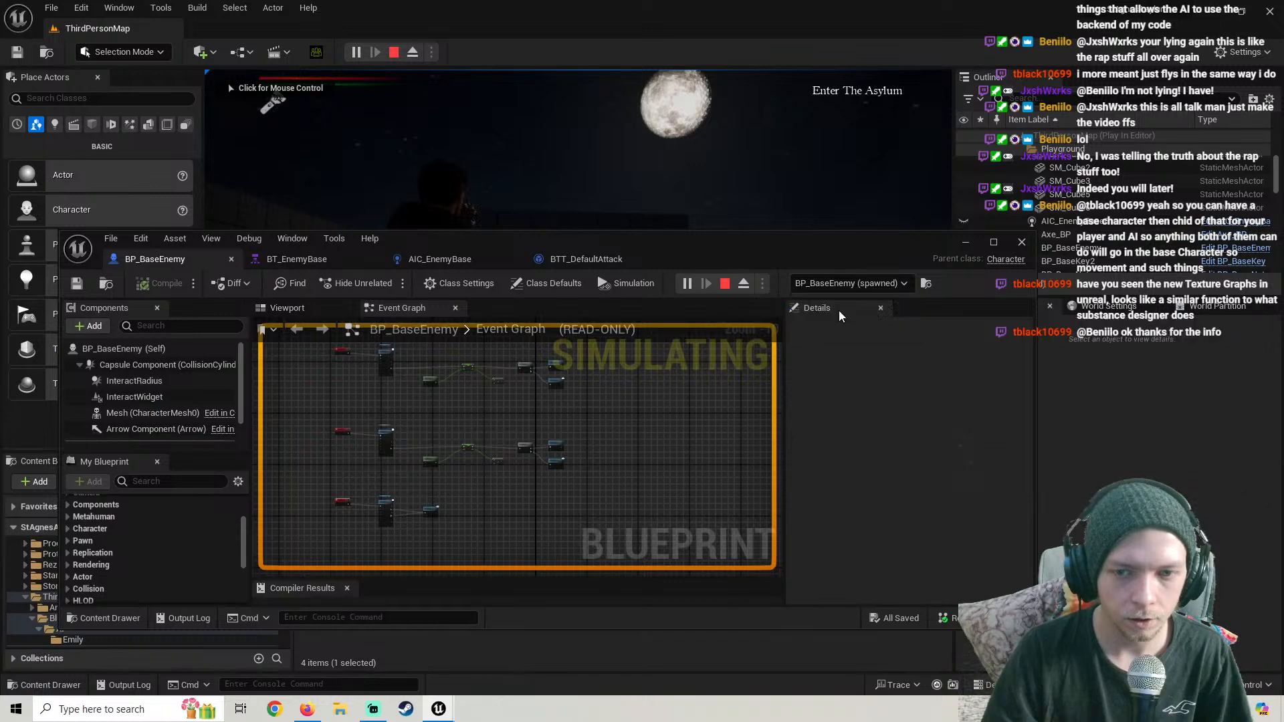
Watch the execution flow through the attack chains while the enemy attacks the player, and end the play session
right_click_drag(464, 413, 503, 453)
left_click(565, 154)
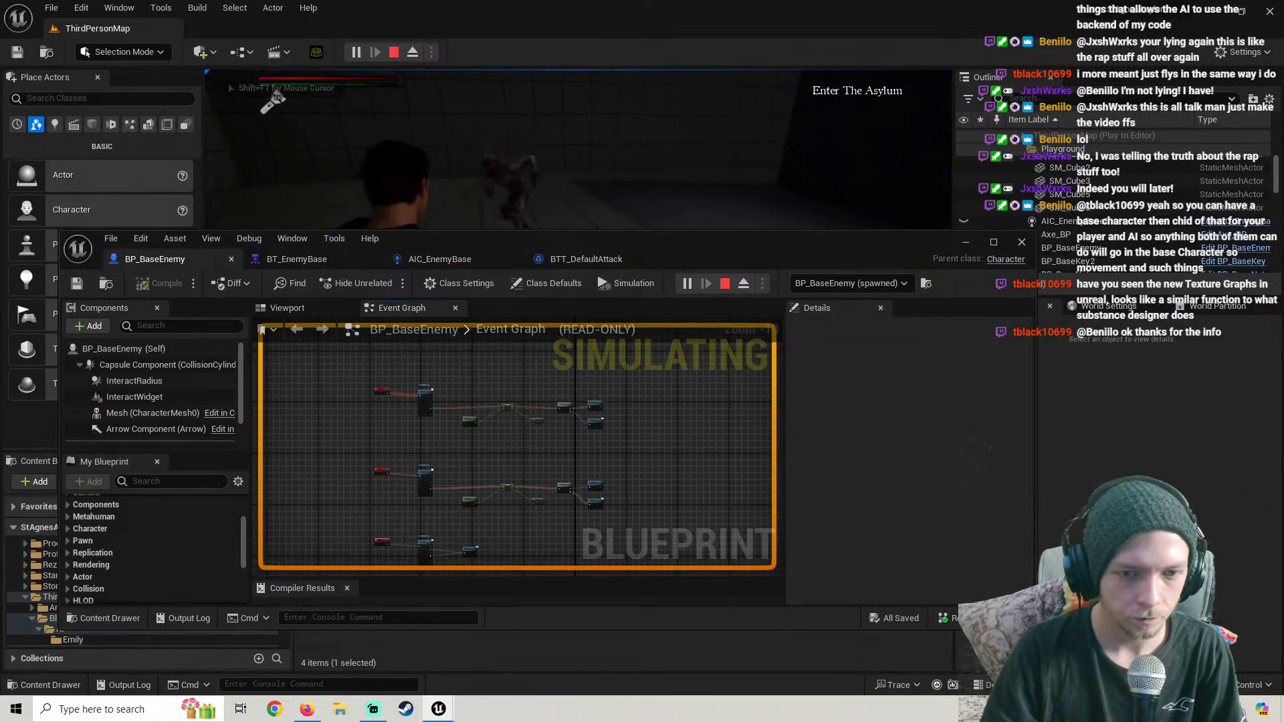
key("super")
mouse_move(560, 427)
right_mouse_down()
mouse_move(582, 439)
mouse_move(551, 447)
right_mouse_up()
scroll(575, 422, "up", 3)
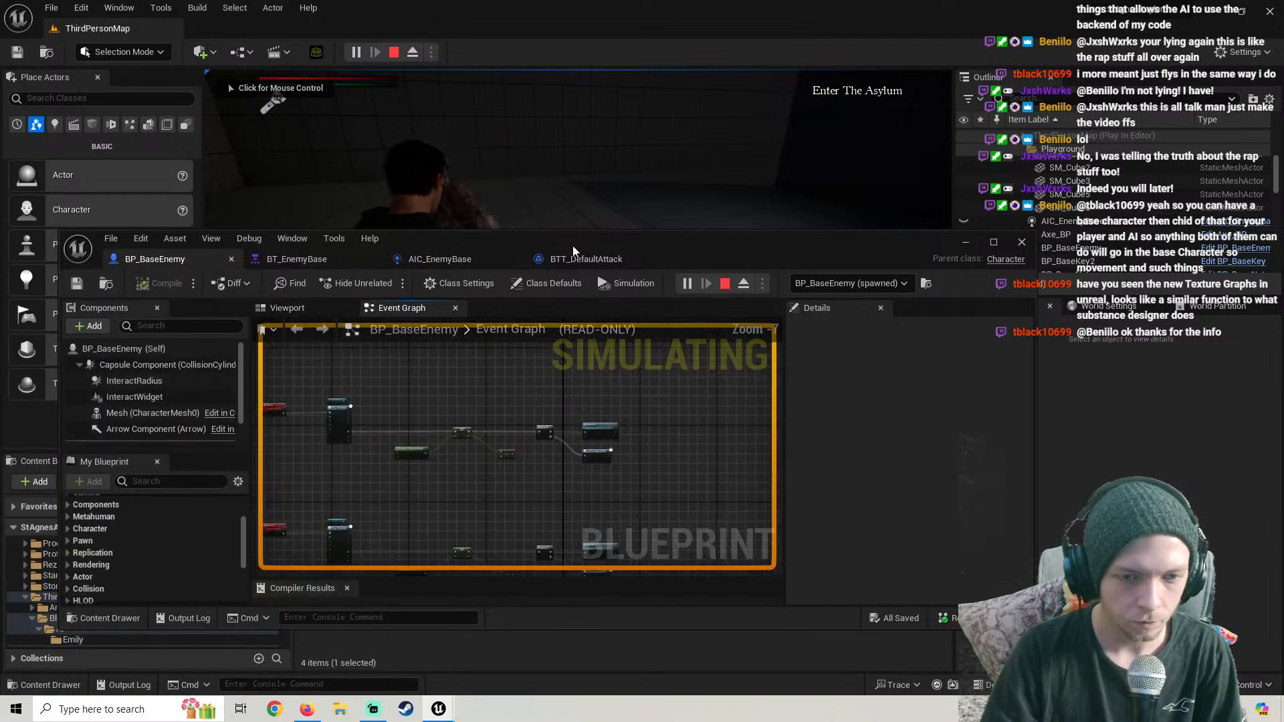
key("super")
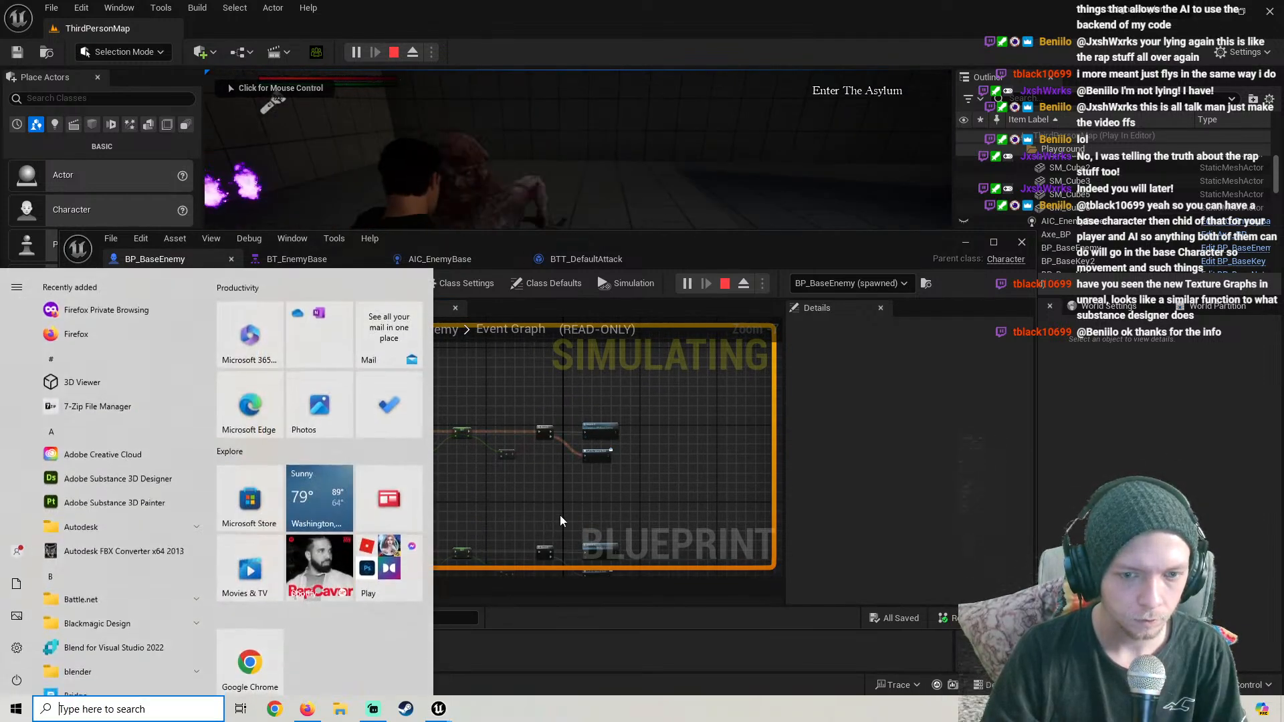
scroll(563, 418, "down", 3)
right_click_drag(561, 515, 592, 418)
left_click(588, 174)
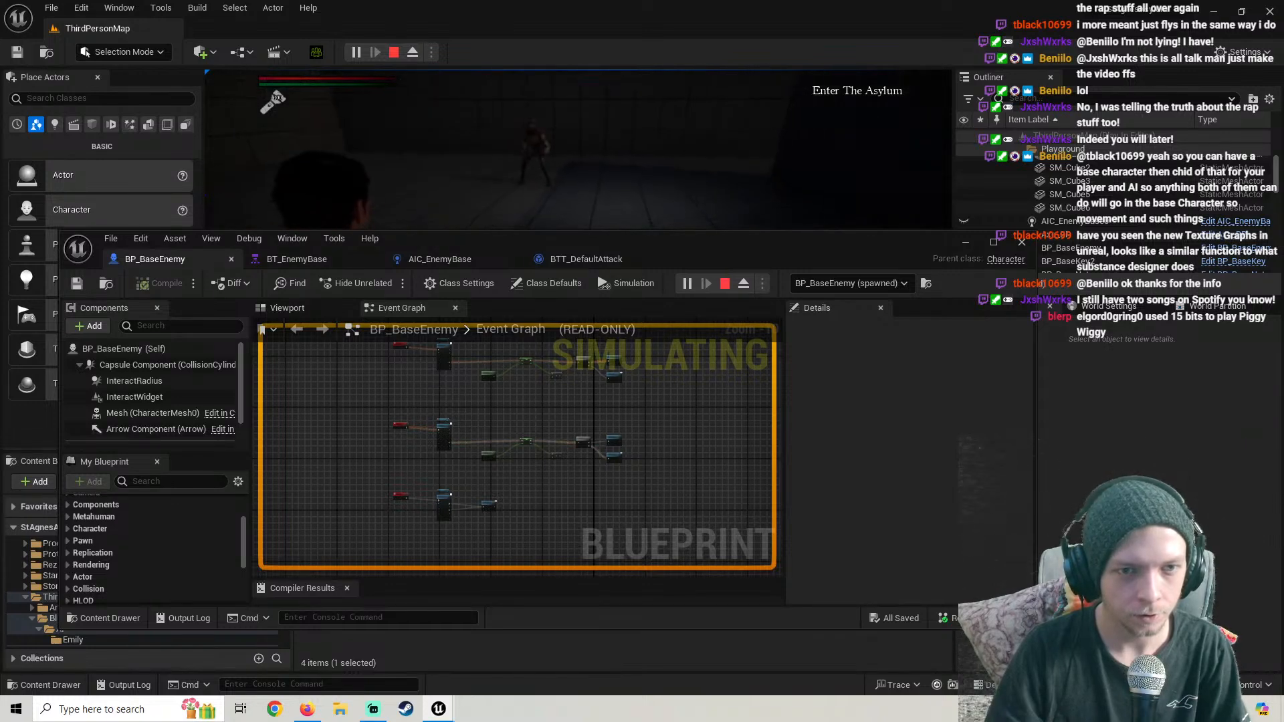
key("Escape")
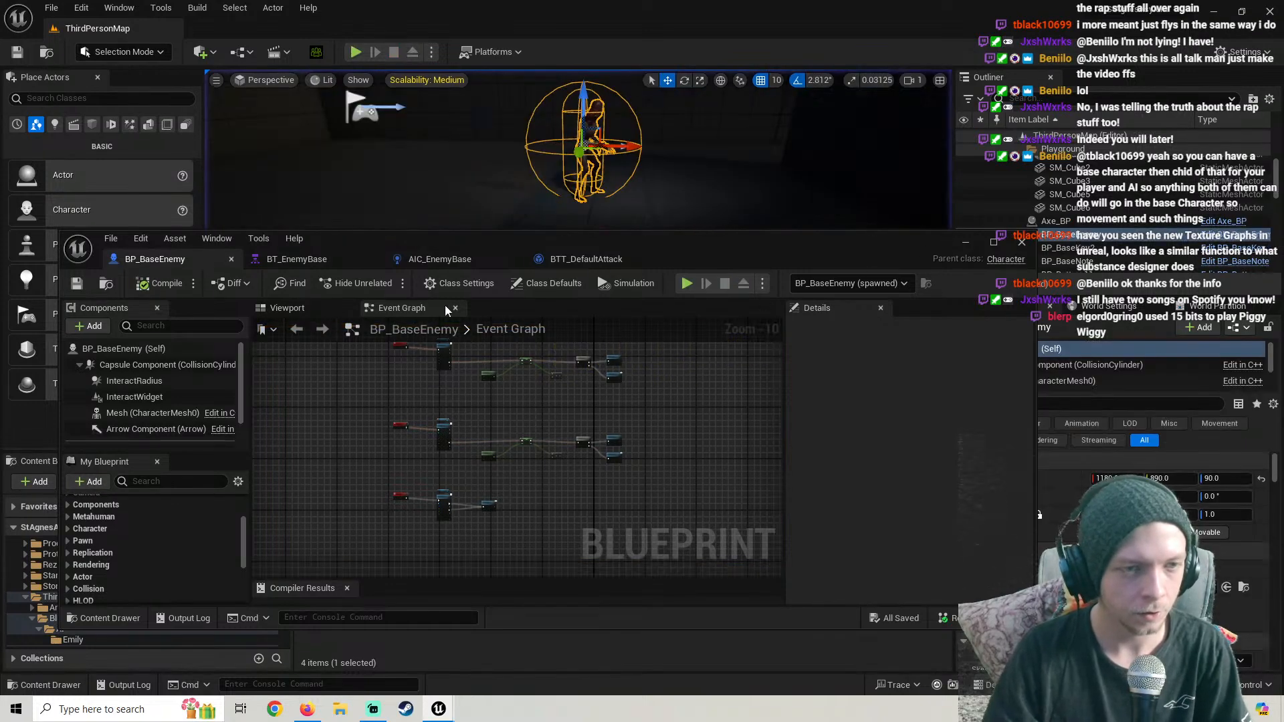
In the maximized BT_EnemyBase, shift the three task nodes left and add a Wait task under the Sequence after BTT_DefaultAttack
left_click(338, 258)
left_click(995, 242)
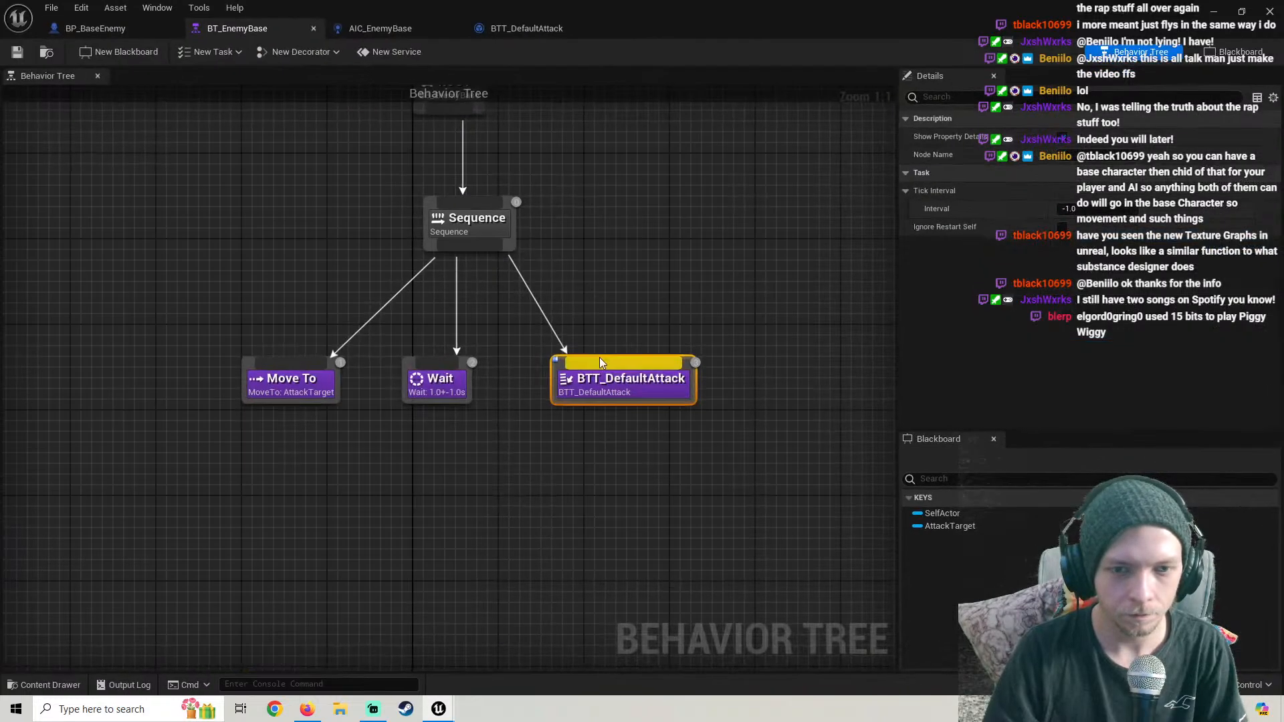
left_click_drag(585, 346, 478, 357)
left_click_drag(428, 227, 604, 300)
type("wa")
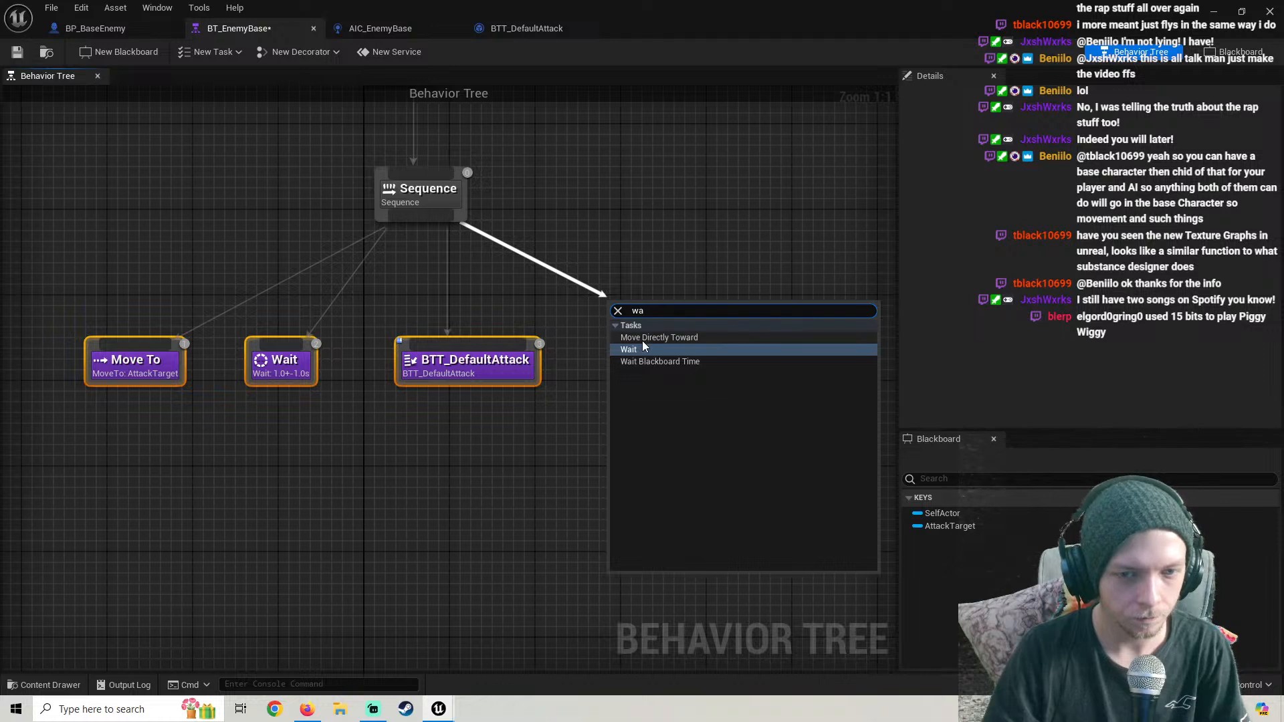
left_click(642, 338)
left_click_drag(451, 216, 625, 363)
left_click(641, 359)
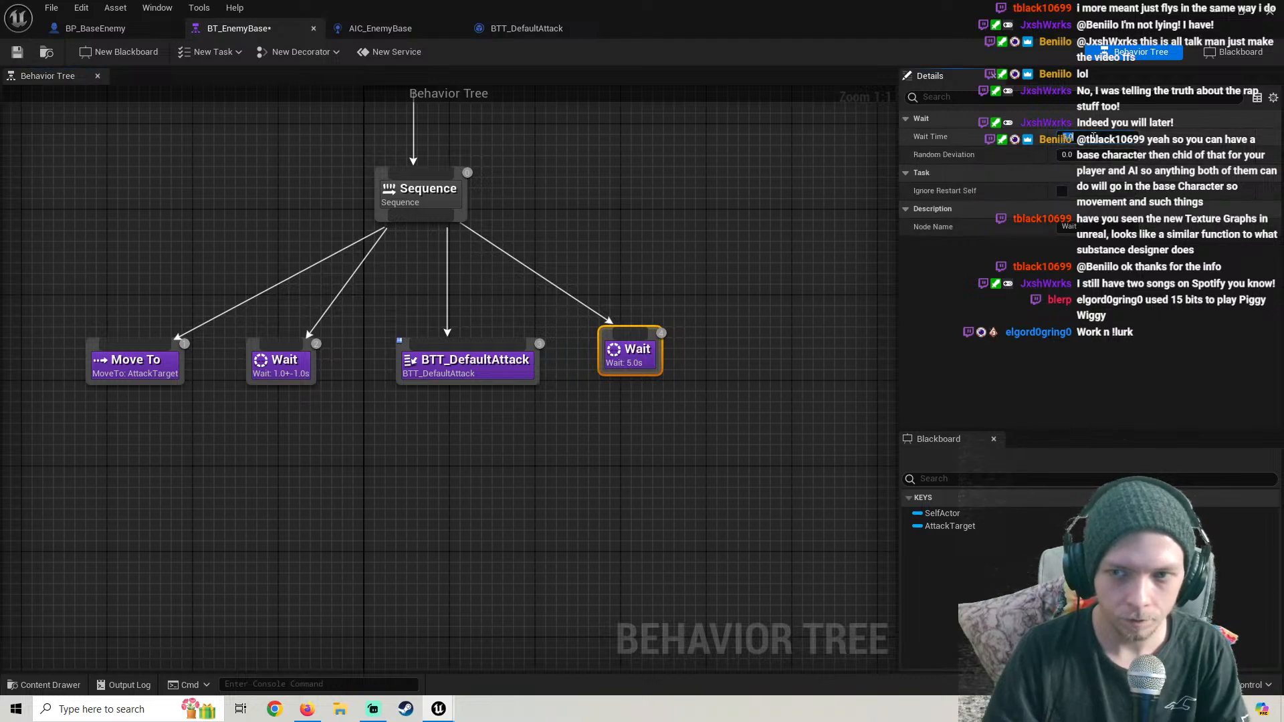
Set the new Wait task's wait time to 1.0 and its random deviation to 1.0
type("1")
left_click(1089, 156)
type("1")
key("Return")
scroll(496, 309, "down", 1)
right_click_drag(497, 309, 605, 260)
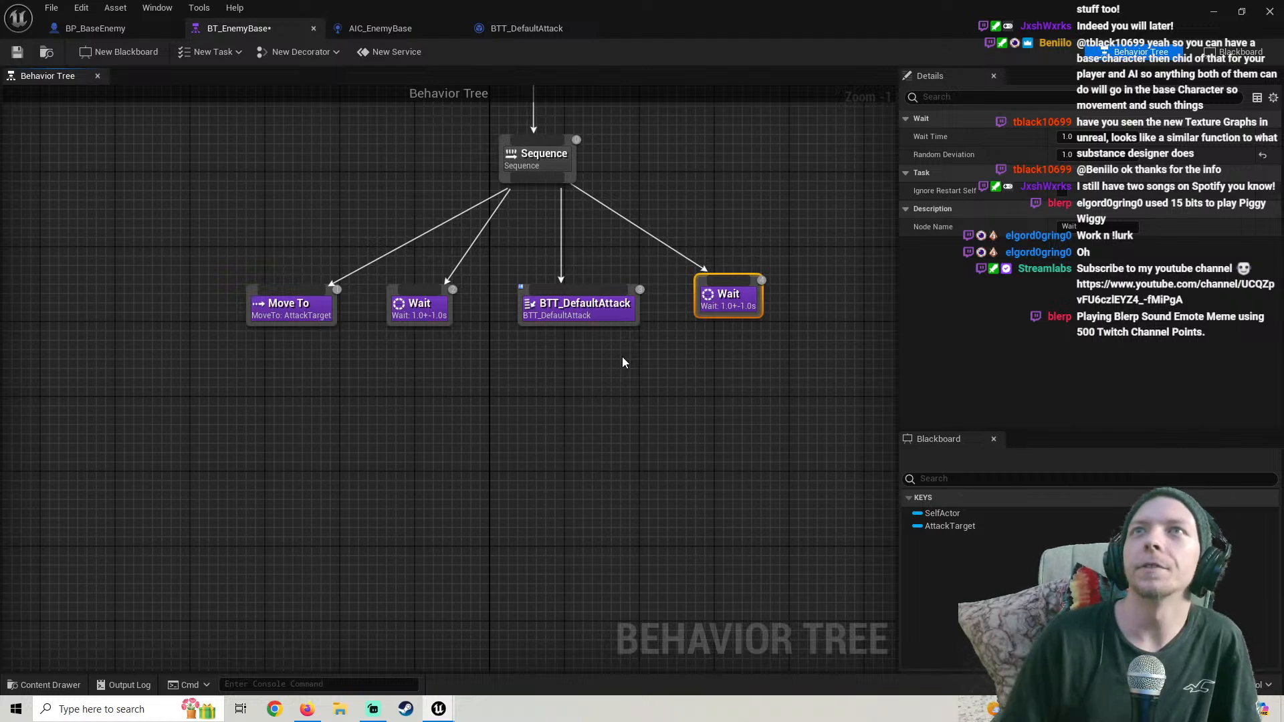
Play-test ThirdPersonMap, moving the player toward and away from the enemy to observe its chase, wait and attack cycle
left_click(1215, 12)
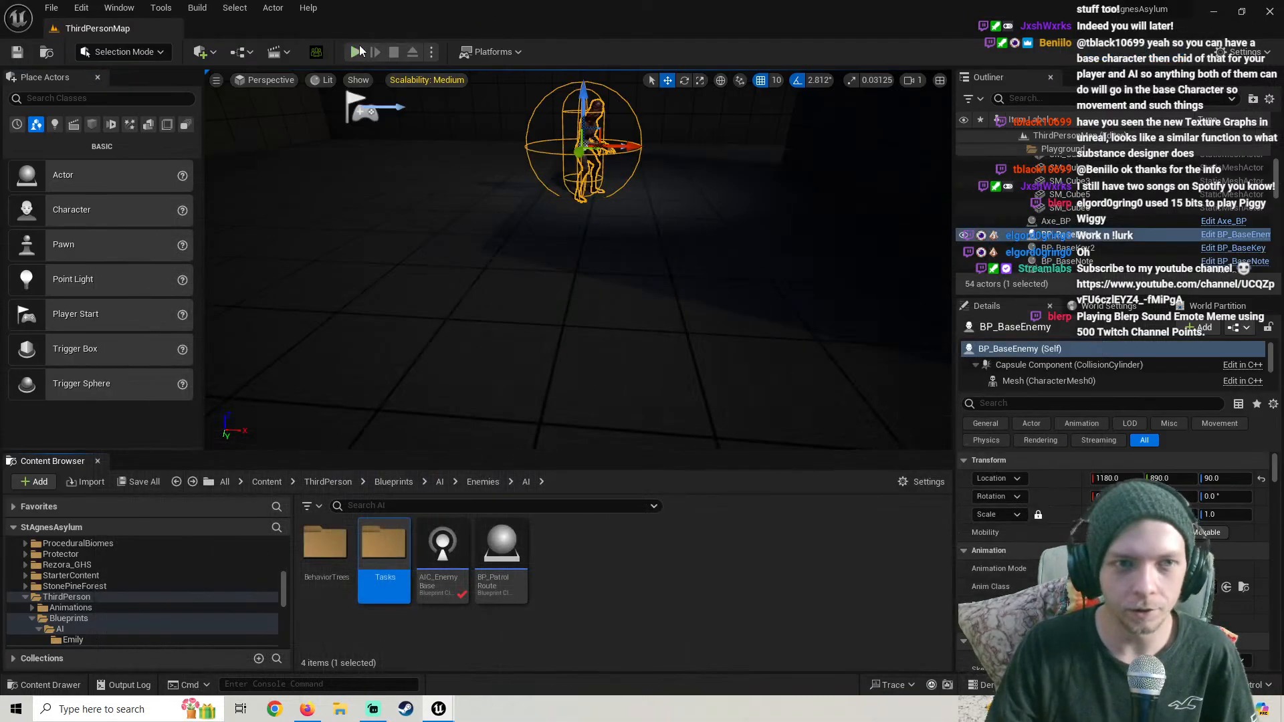
left_click(357, 51)
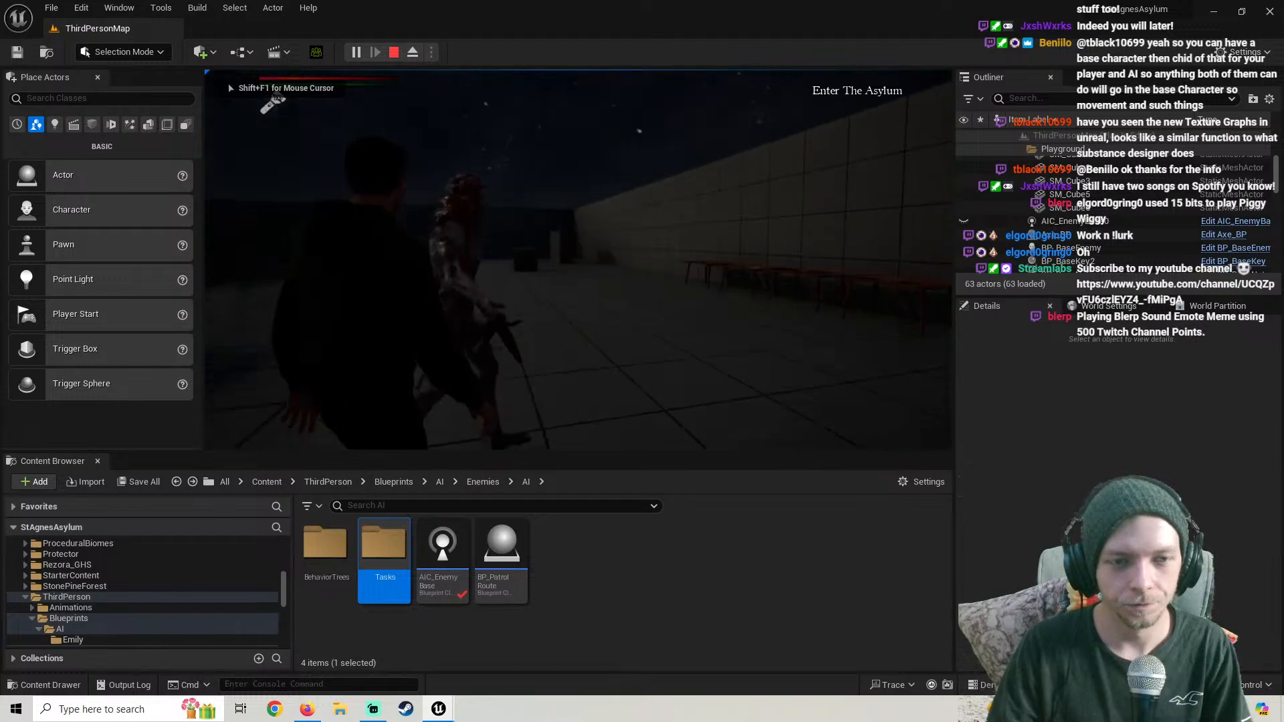
key("w")
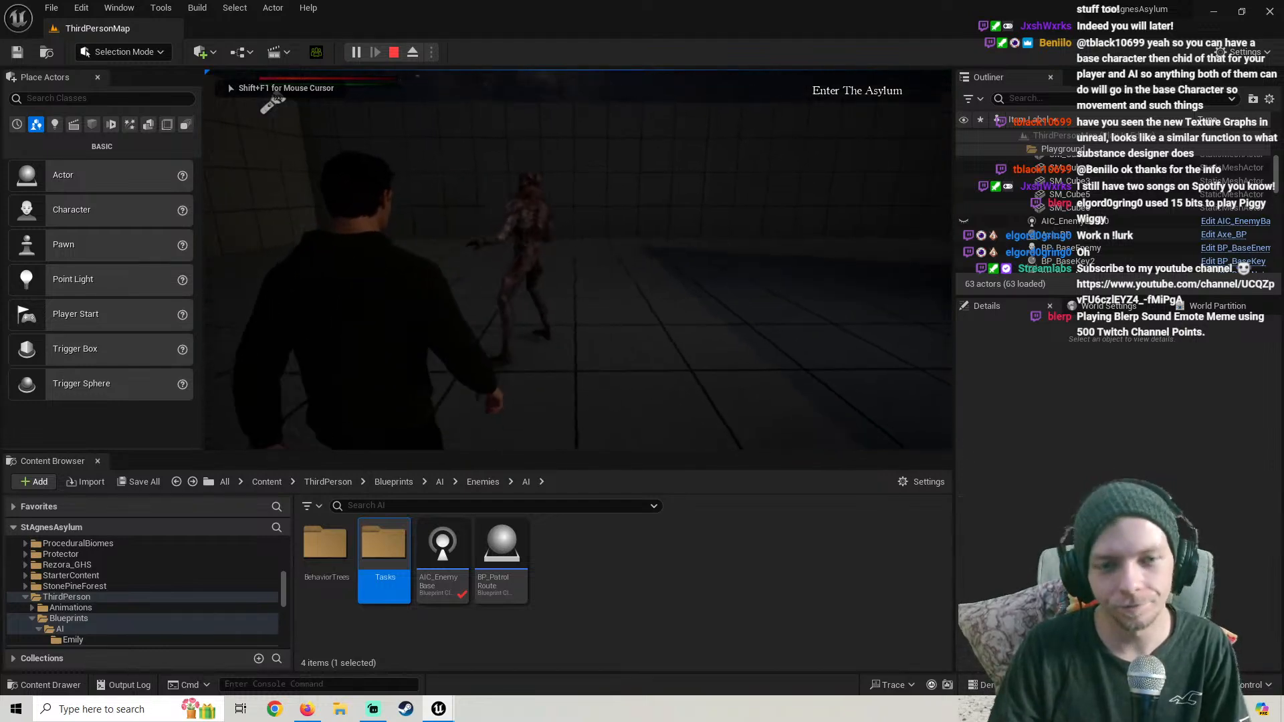
key("s")
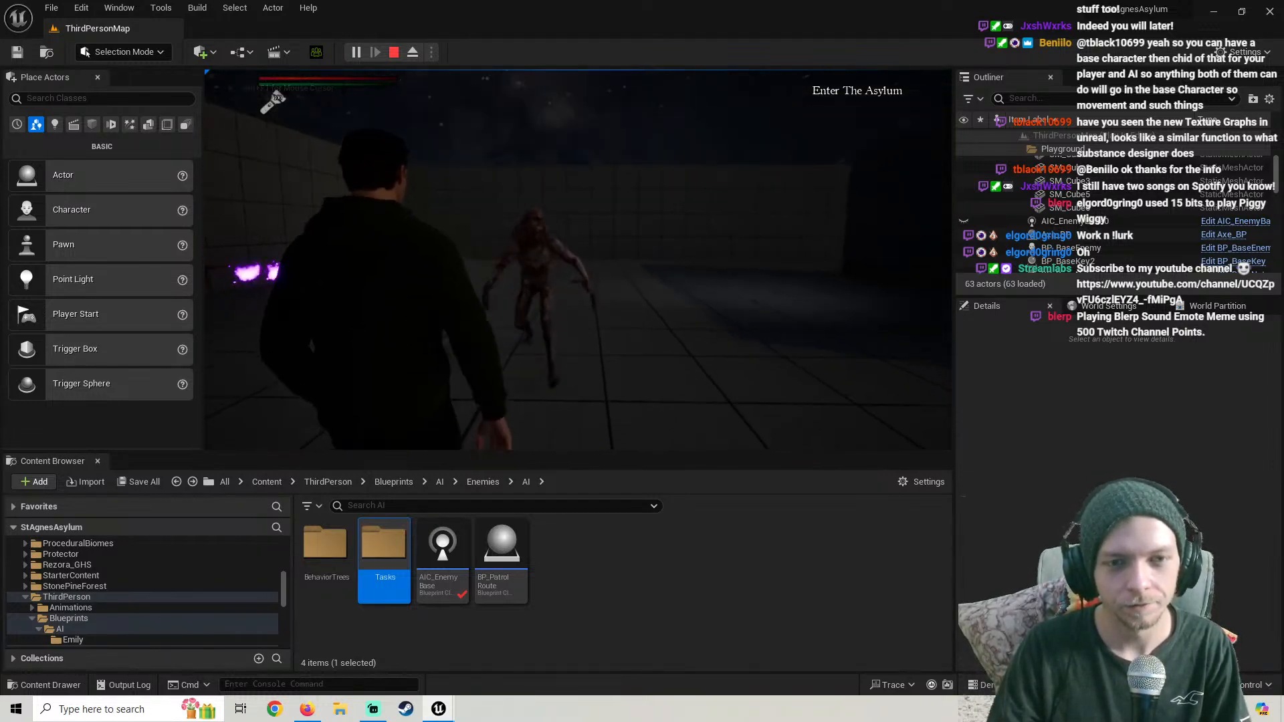
key("s")
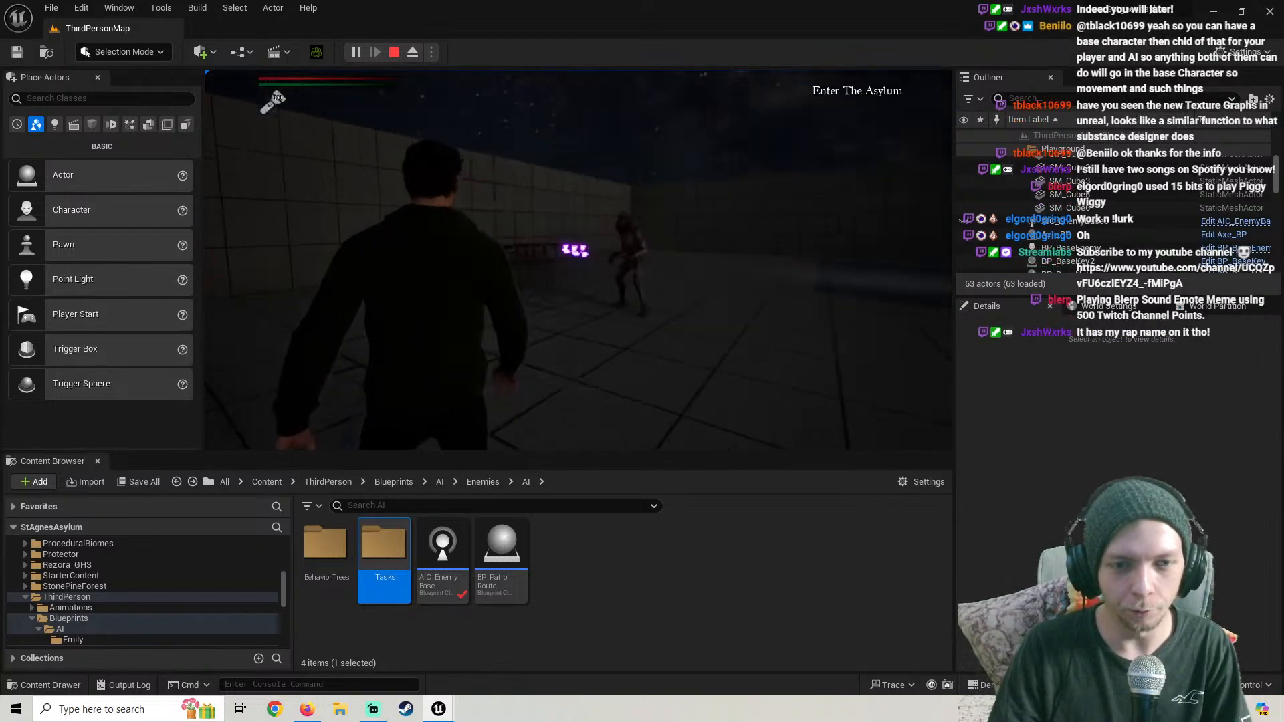
key("s")
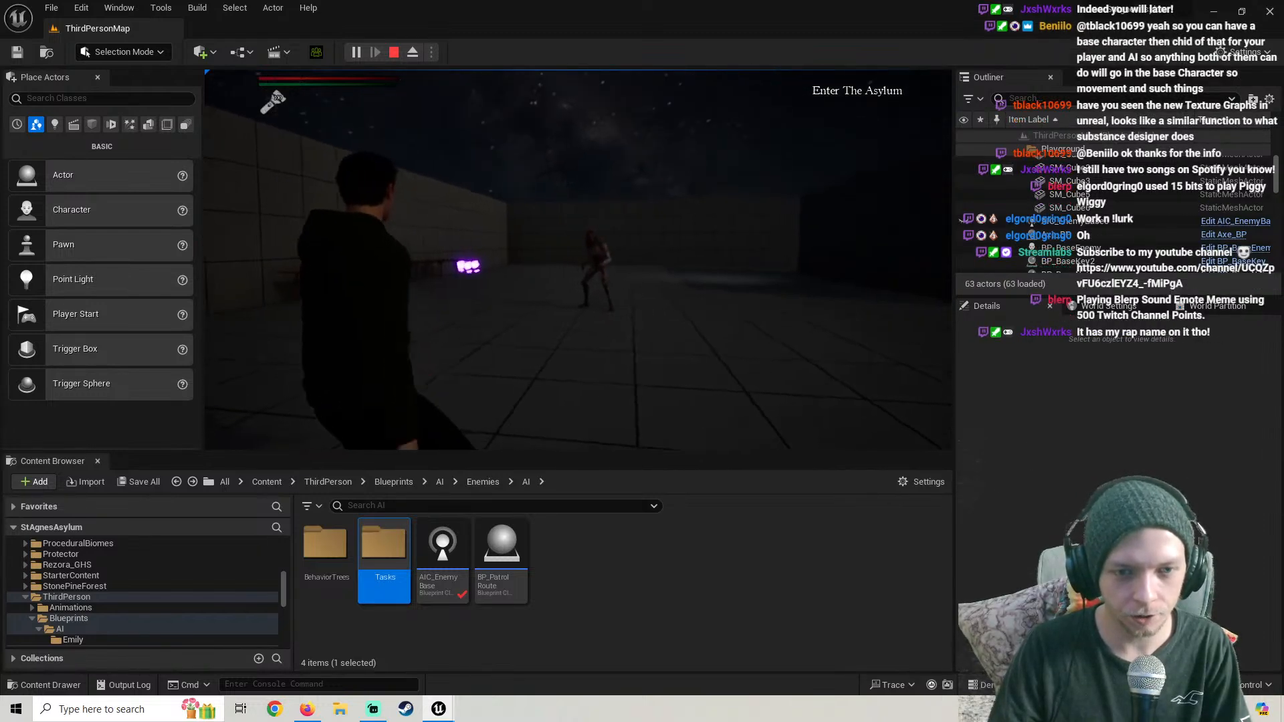
key("s")
key("w")
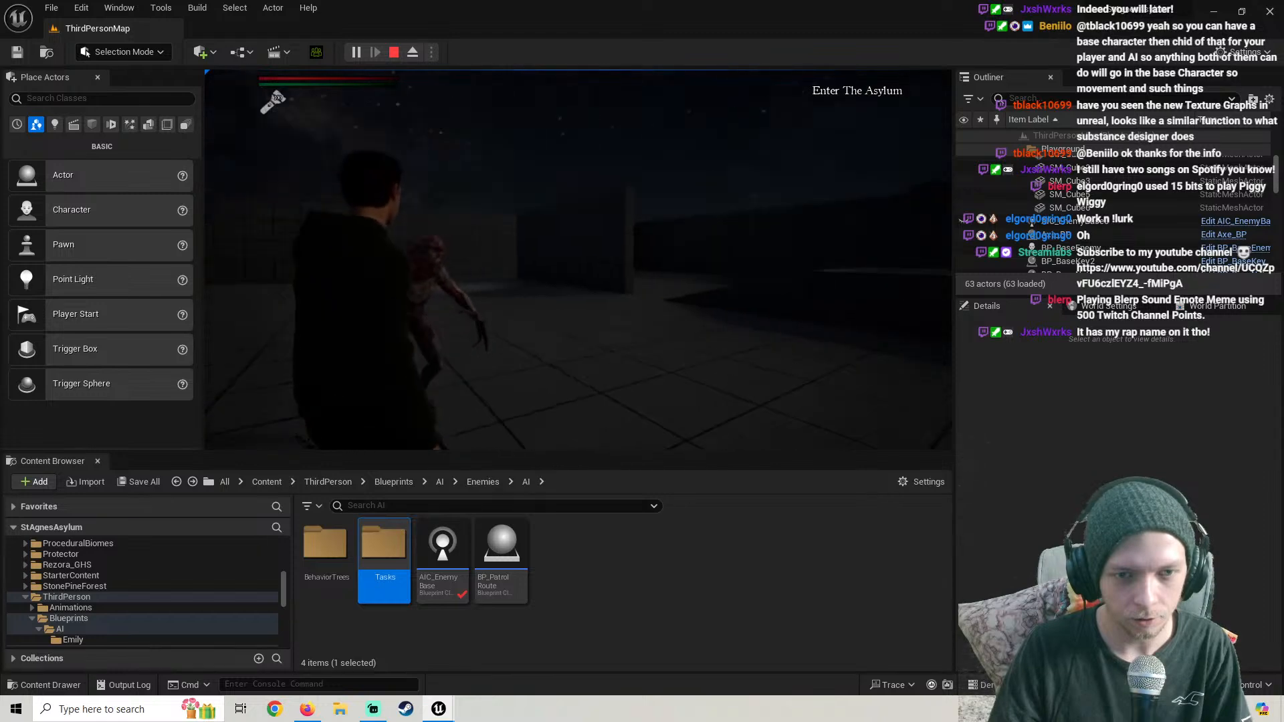
key("s")
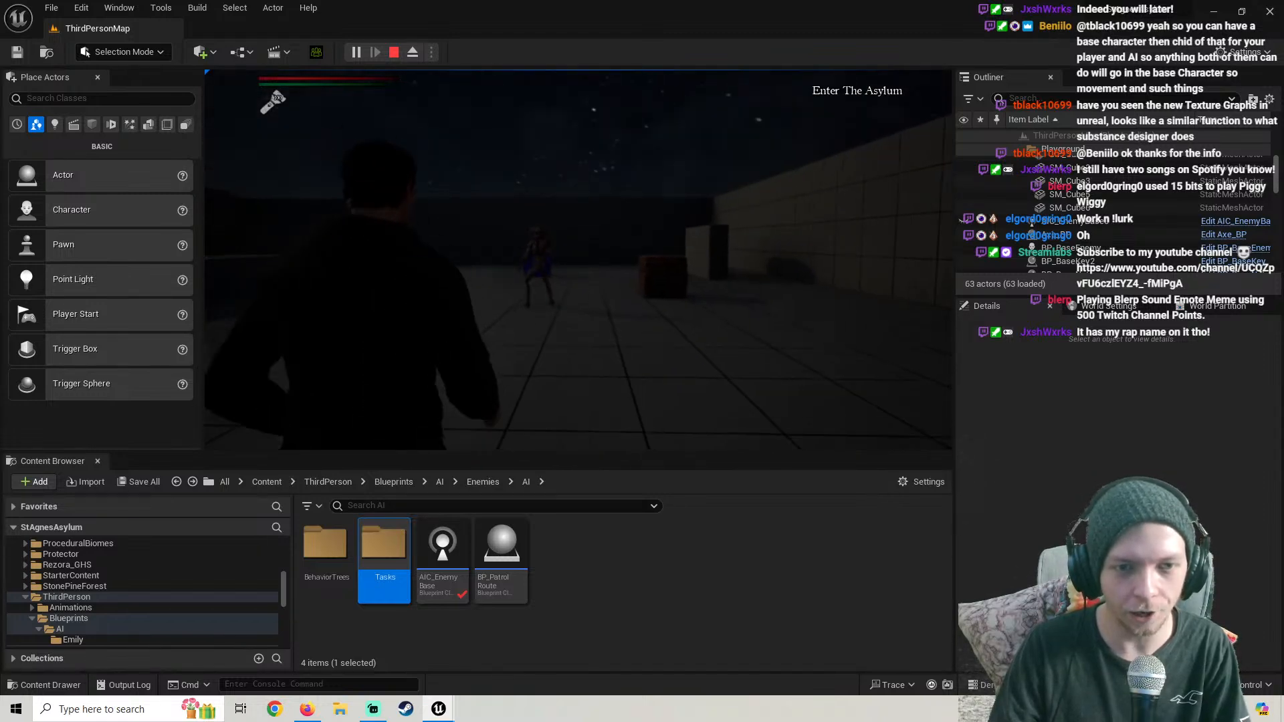
key("s")
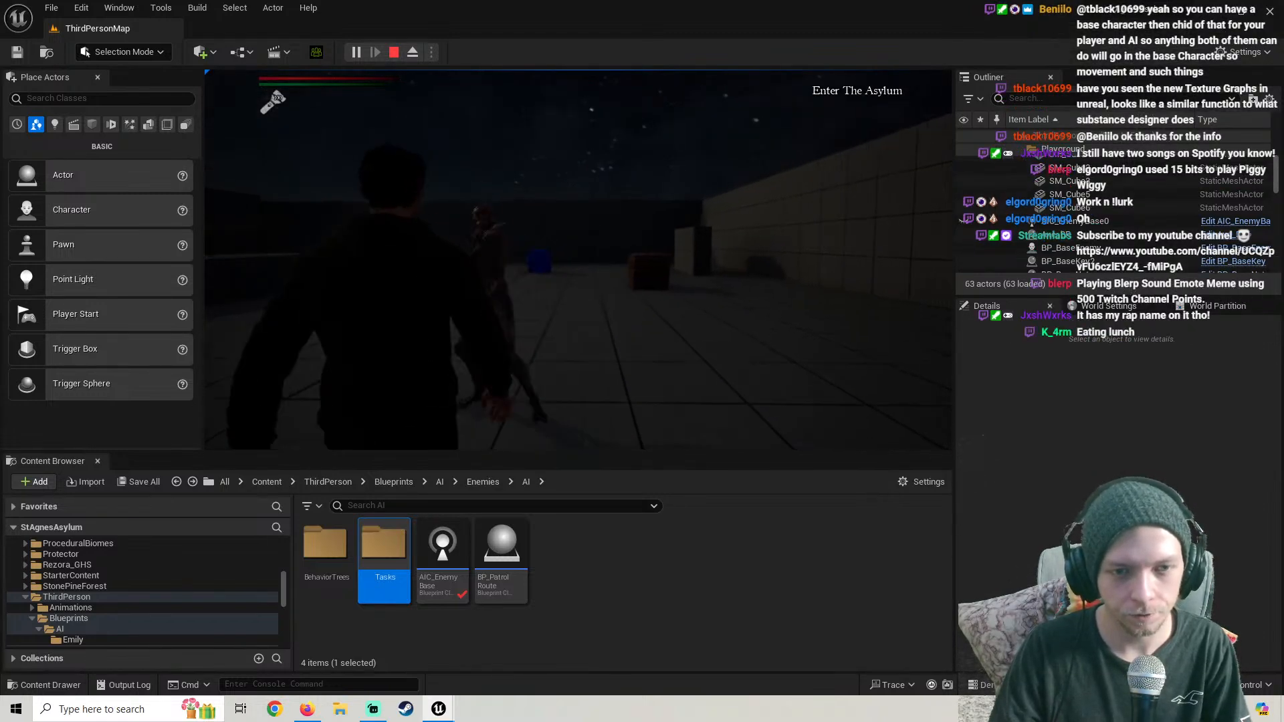
key("w")
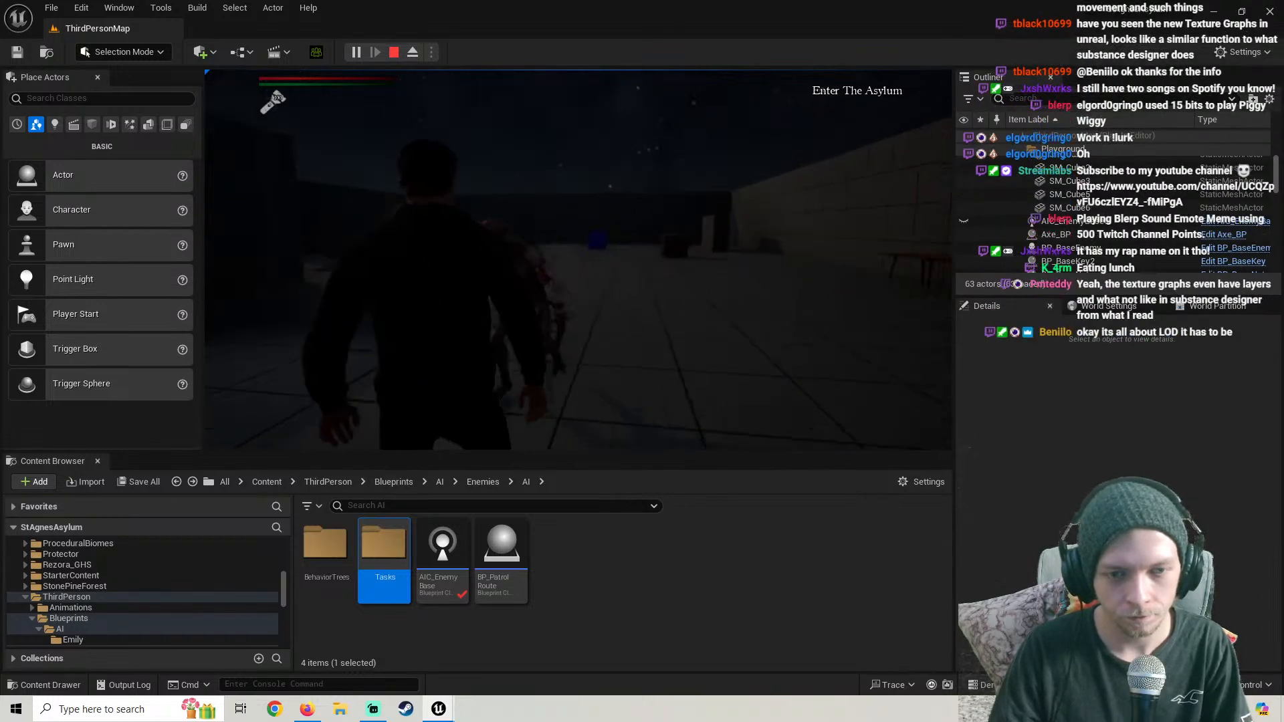
key("s")
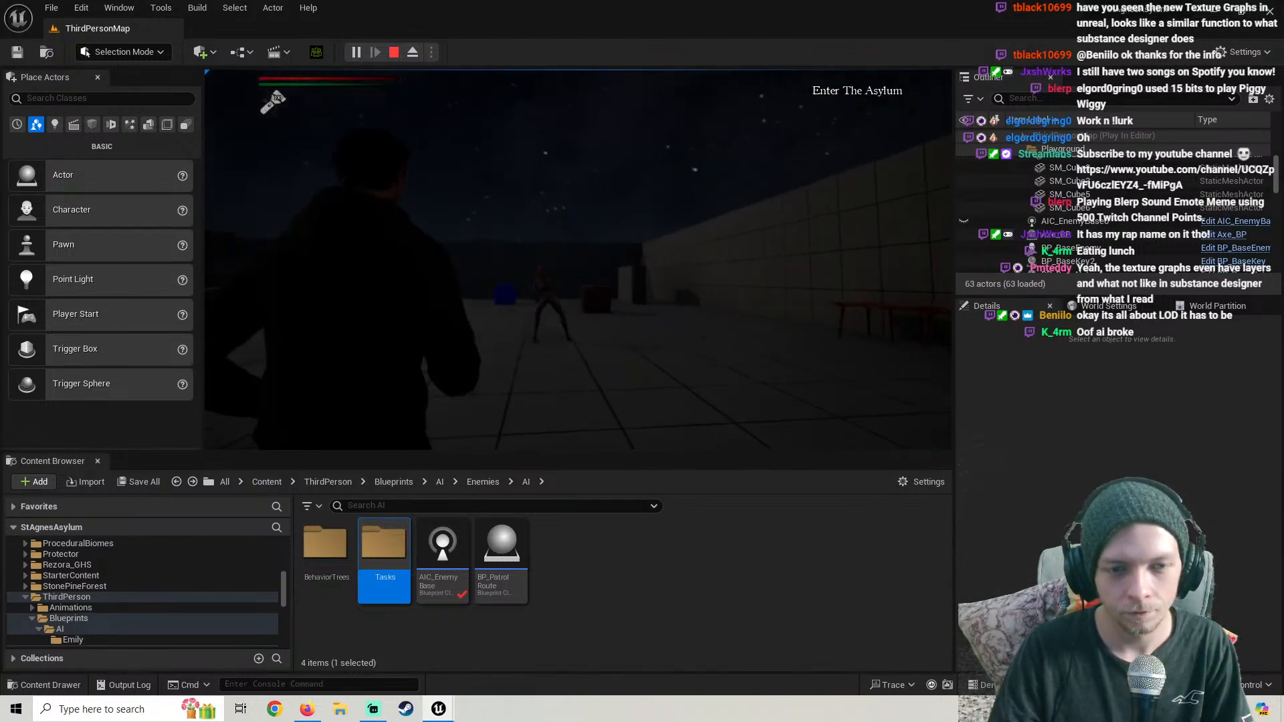
key("w")
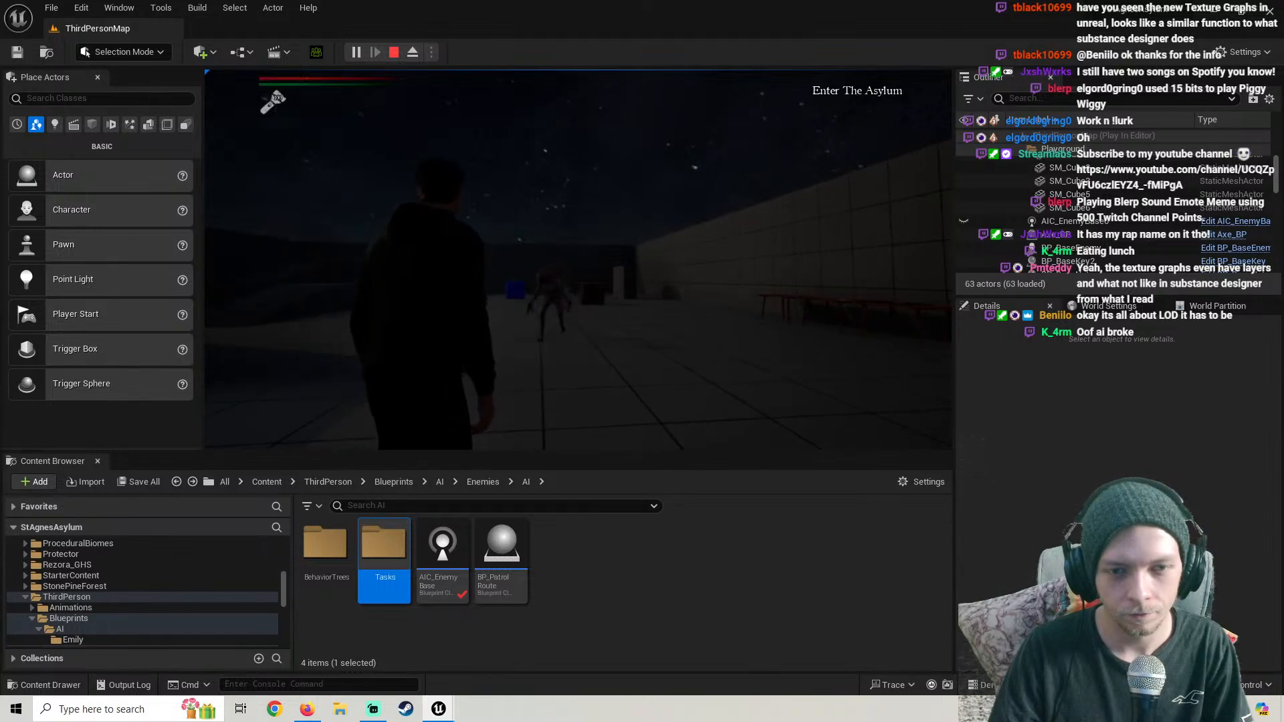
key("w")
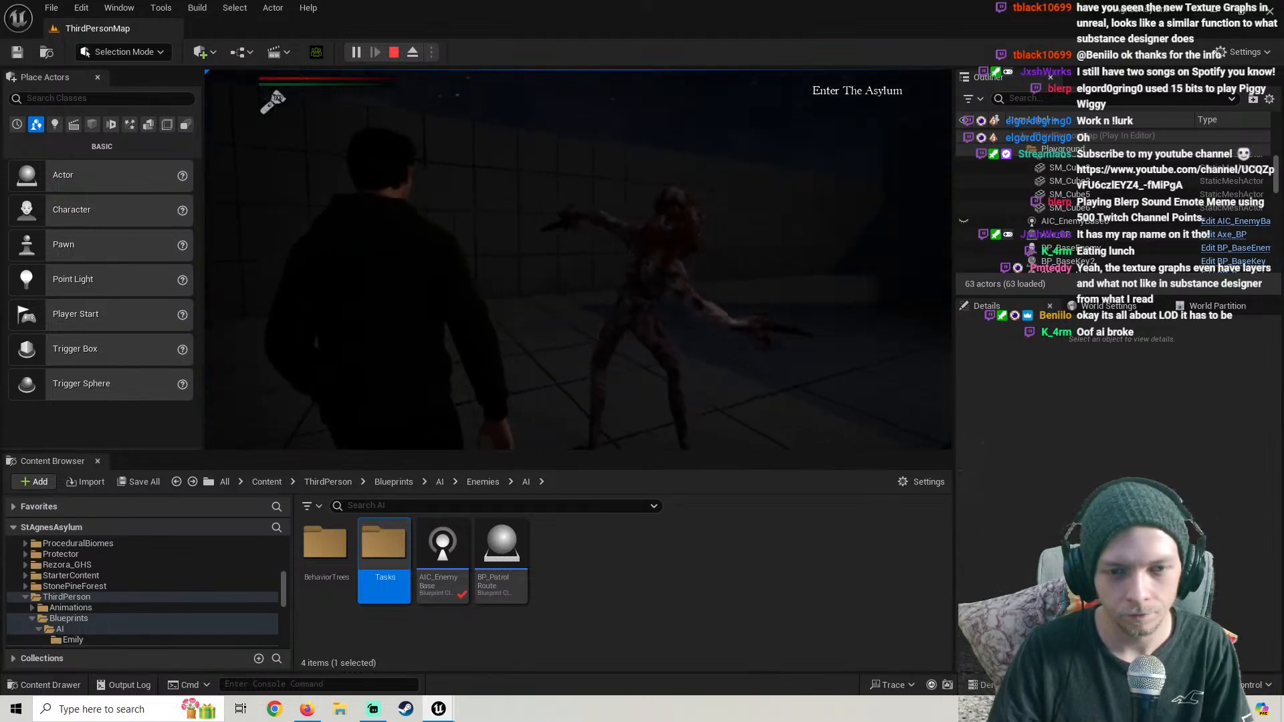
key("w")
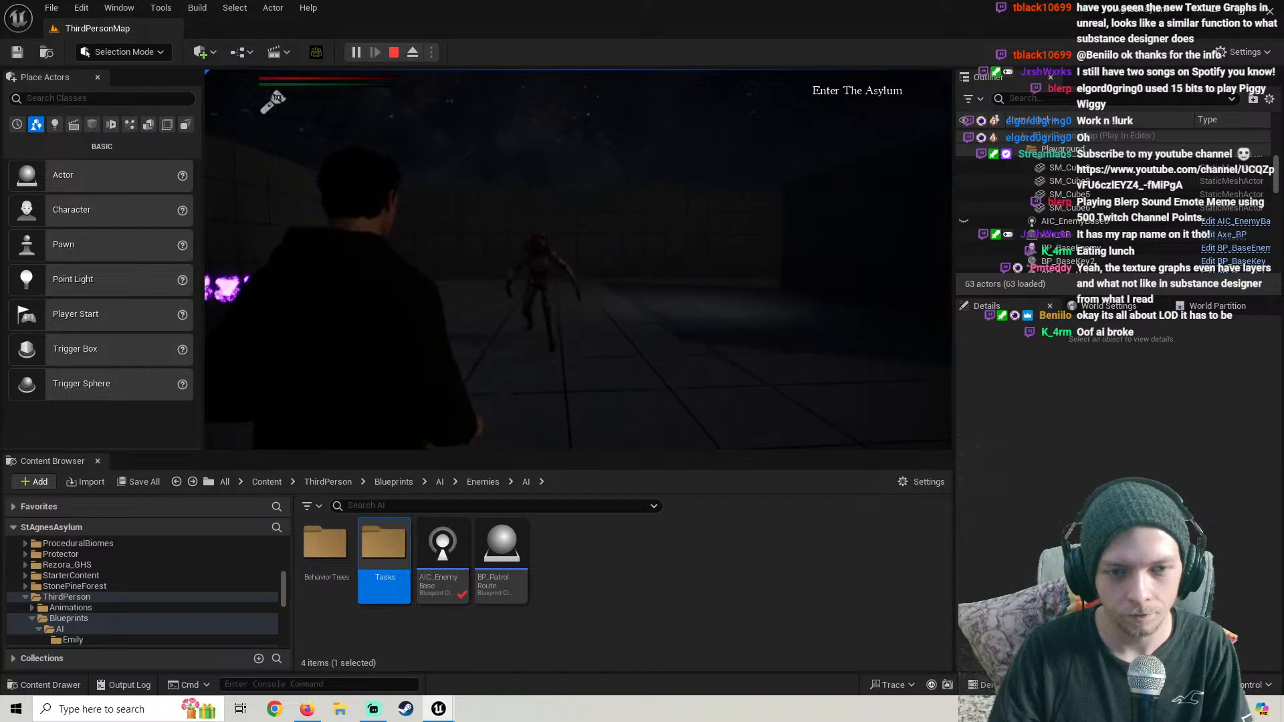
key("w")
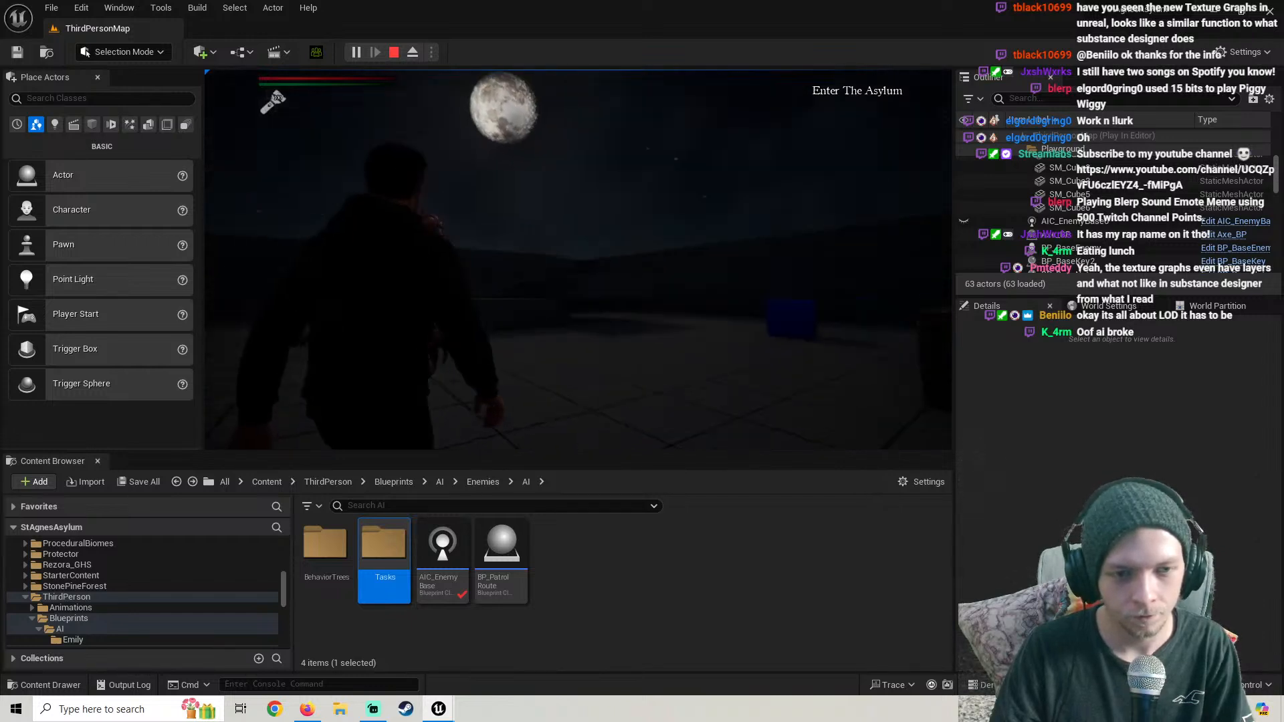
key("w")
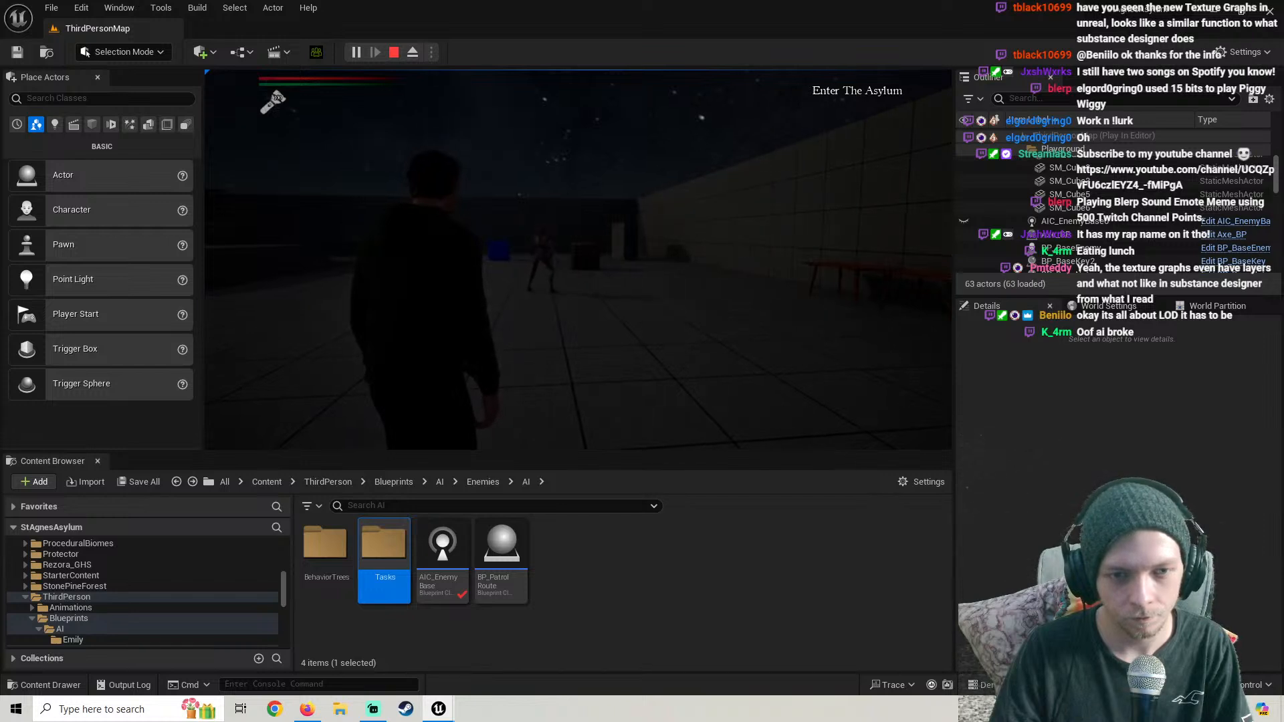
key("w")
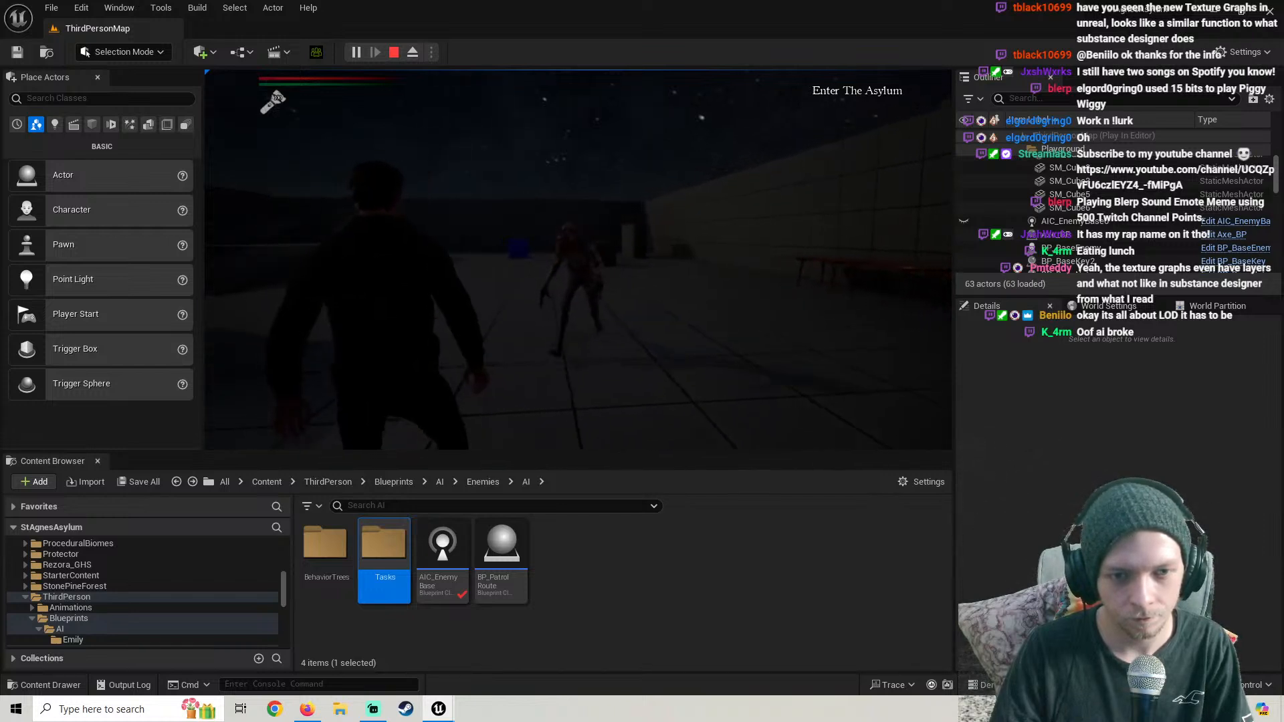
End the play test of the enemy and save the modified BT_EnemyBase behavior tree
key("w")
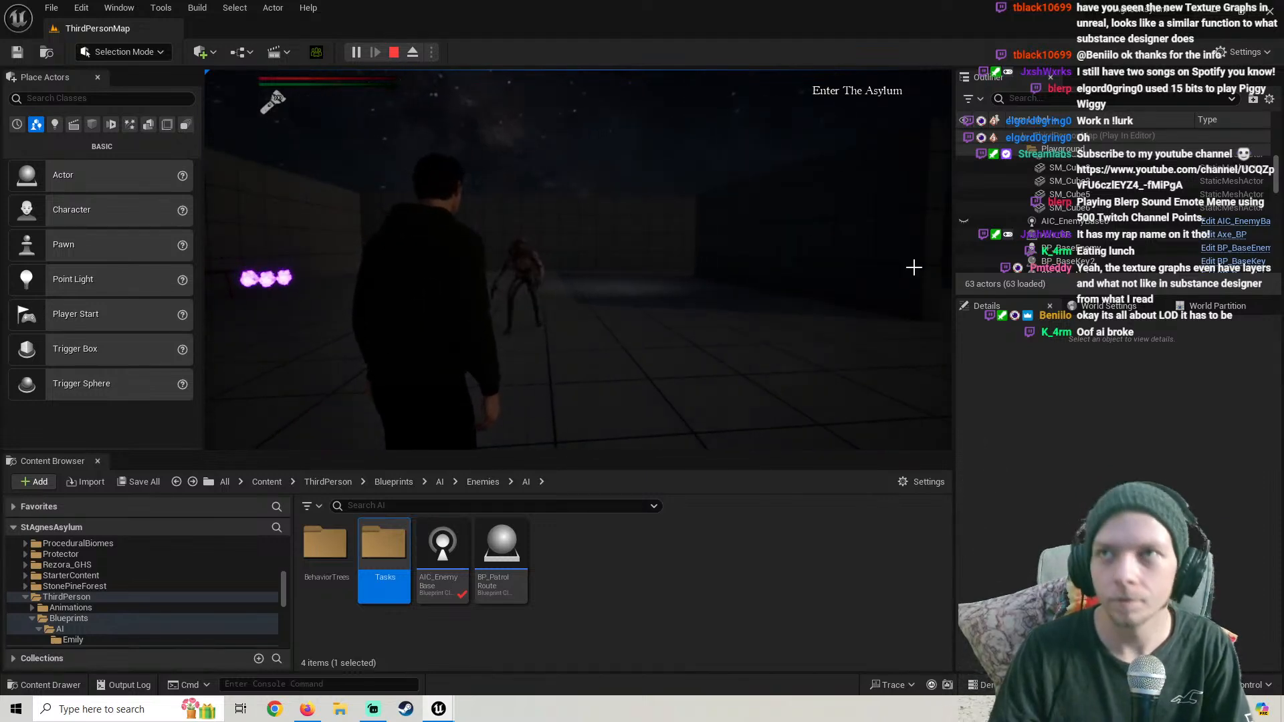
key("Escape")
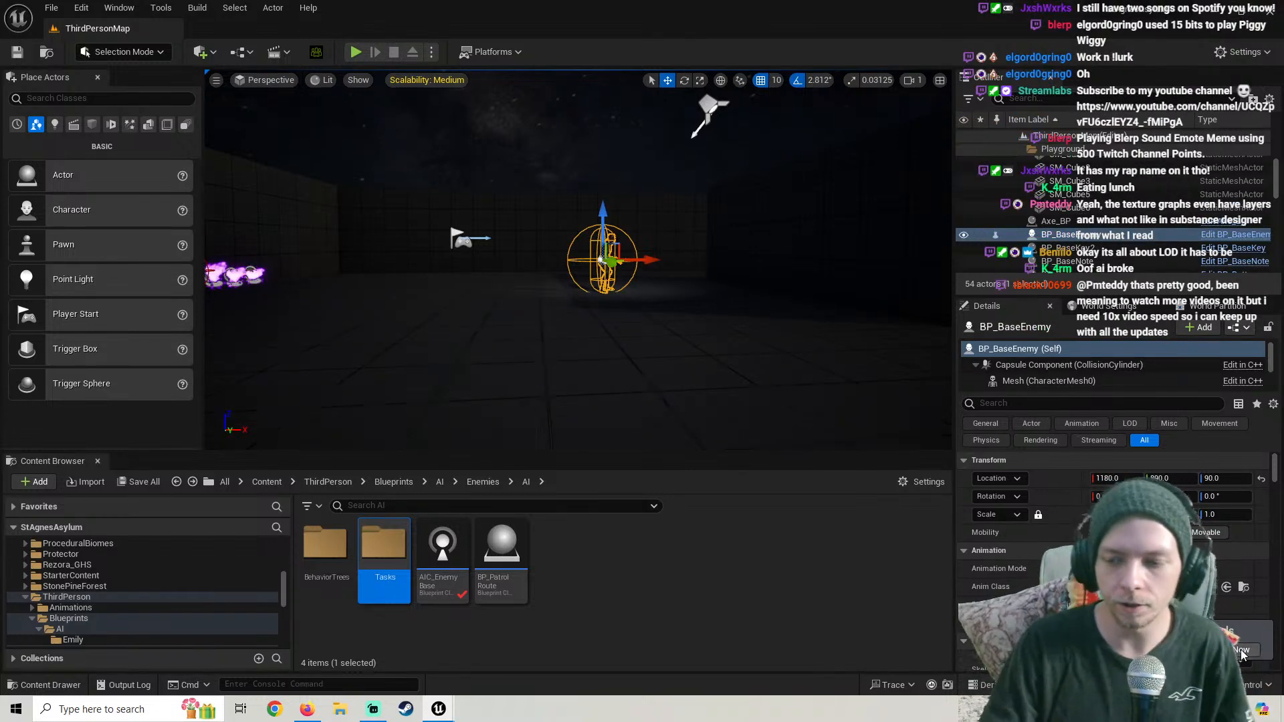
left_click(134, 484)
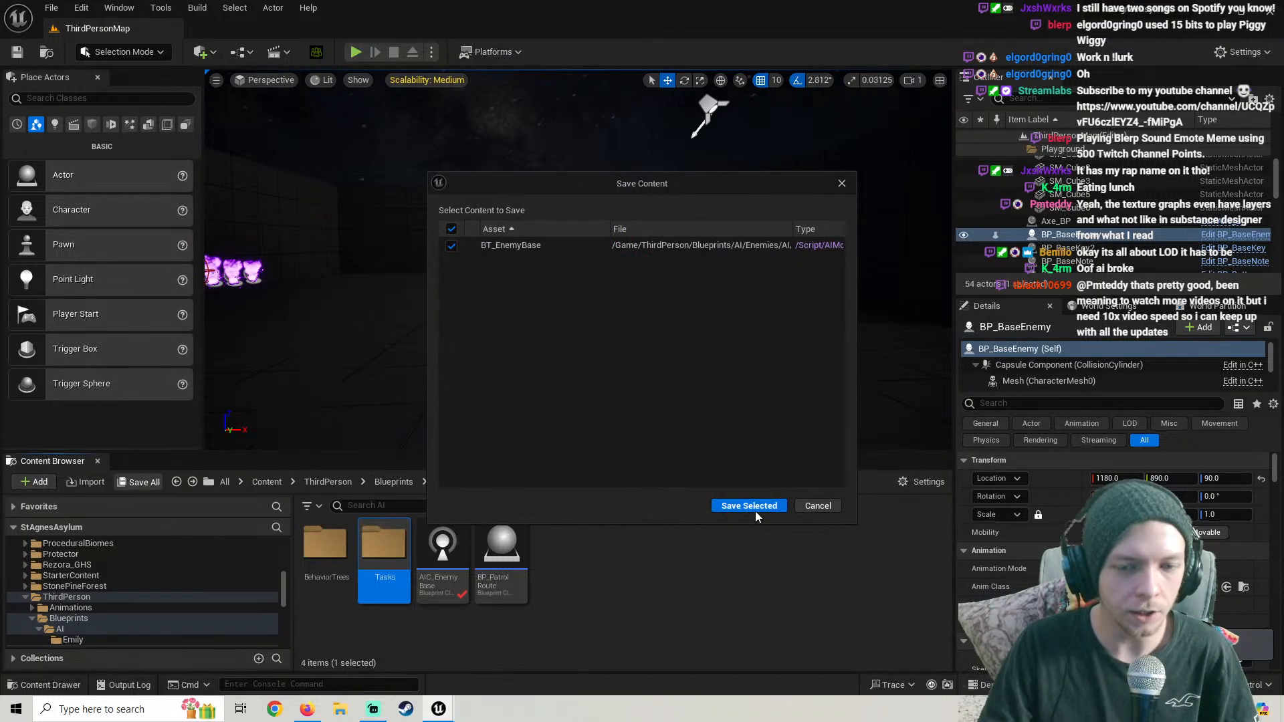
left_click(750, 507)
Switch to the browser, play the Smart Enemy AI Part 1 tutorial, and compare its behavior tree with BT_EnemyBase in Unreal Editor
left_click(308, 709)
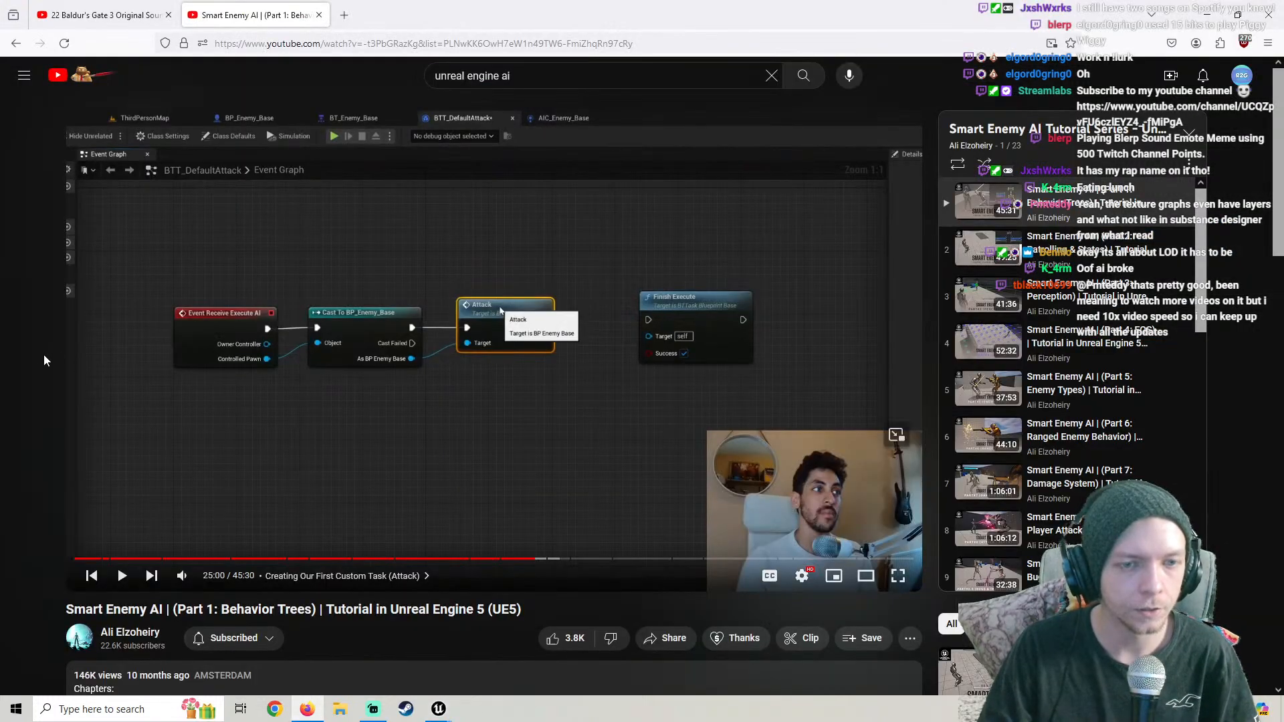
left_click(240, 359)
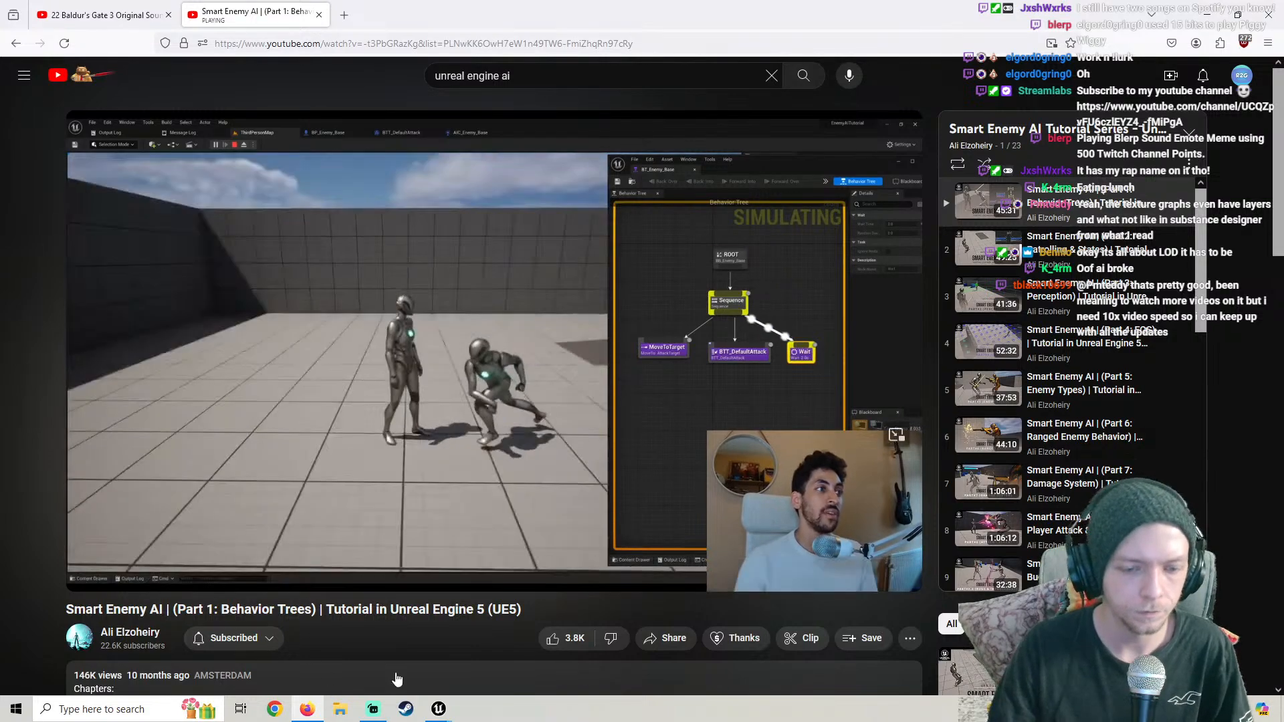
left_click(438, 709)
left_click(525, 671)
right_click_drag(530, 371, 471, 393)
left_click(306, 709)
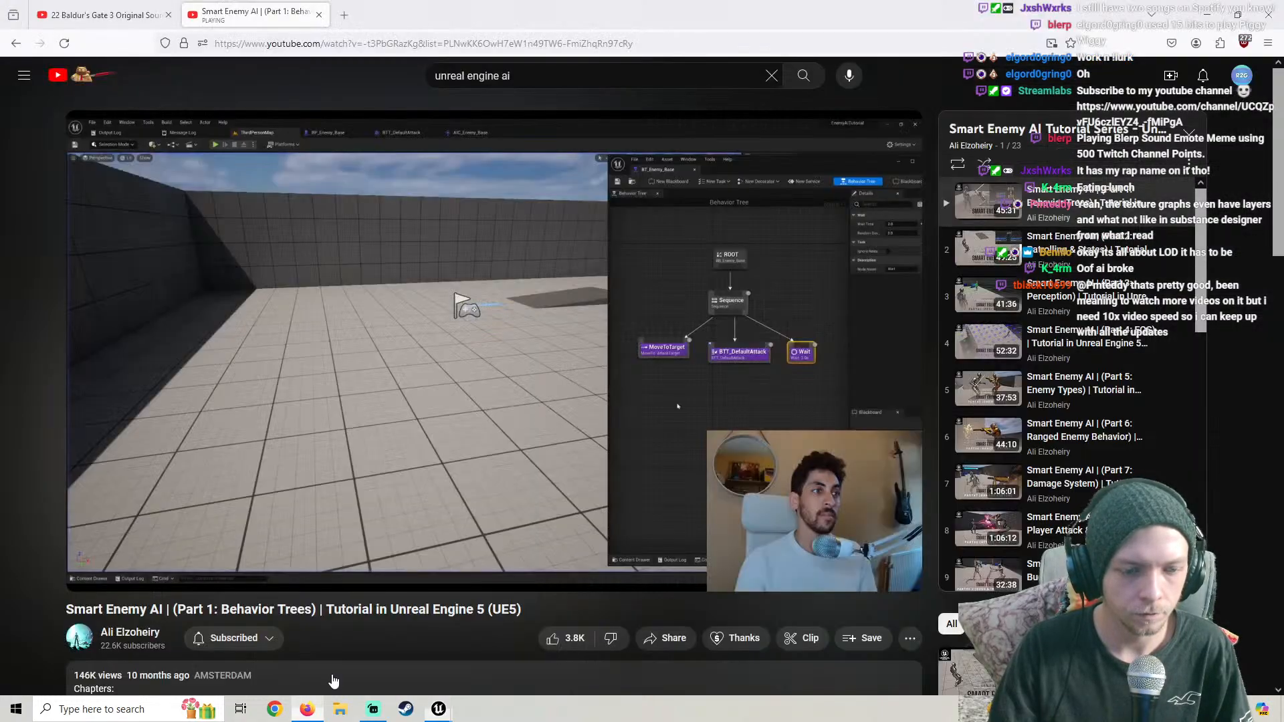
left_click(388, 444)
In Unreal Editor, delete the last Wait task from BT_EnemyBase and move the remaining Wait after BTT_DefaultAttack in the sequence
left_click(505, 642)
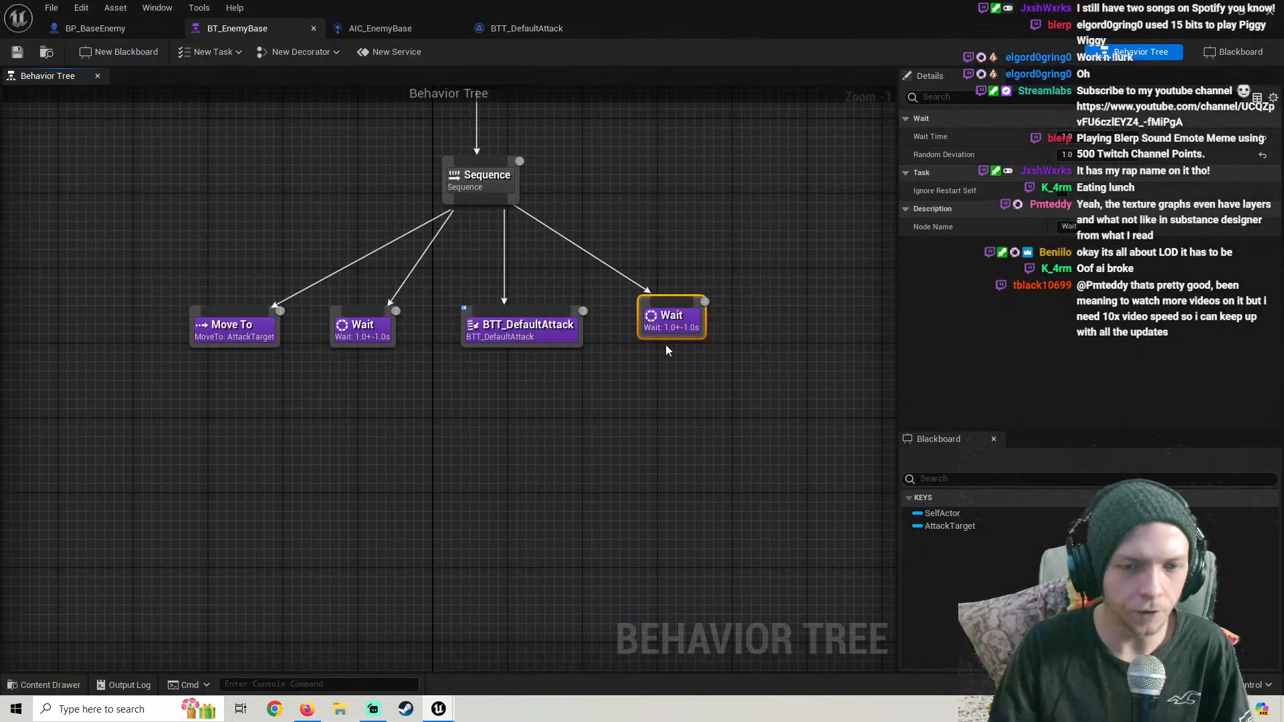
key("Delete")
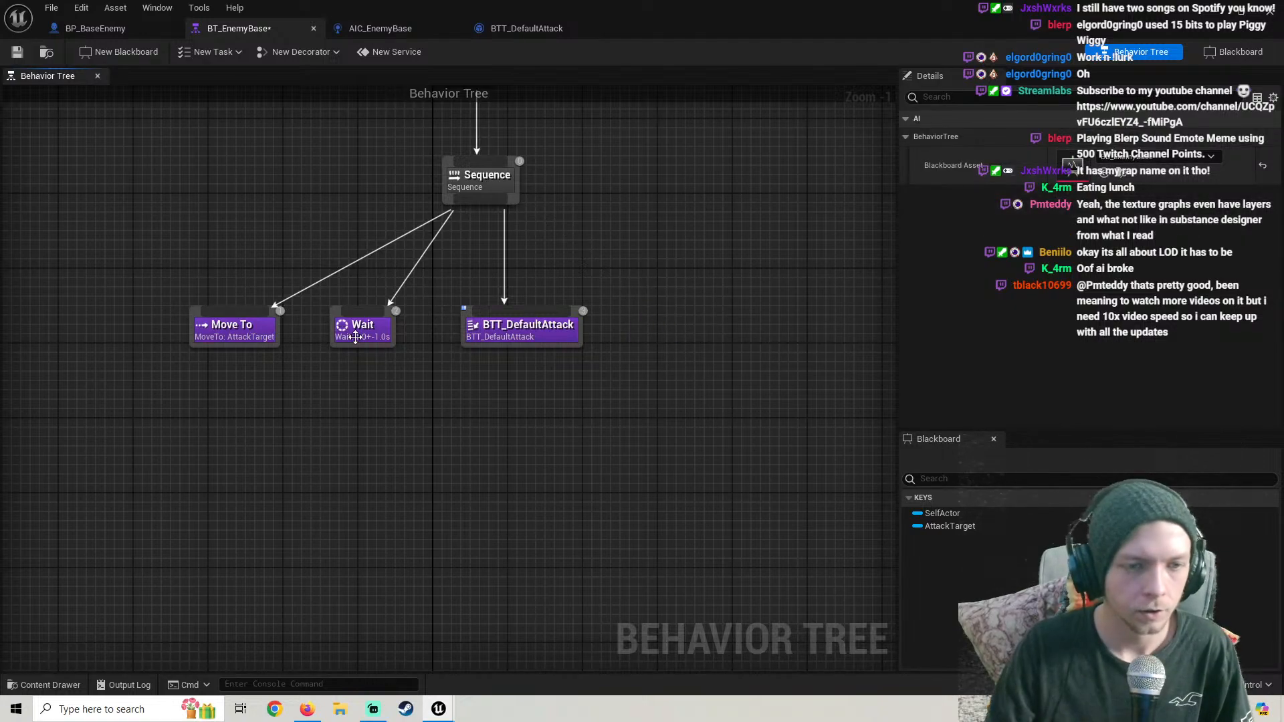
left_click_drag(355, 337, 510, 342)
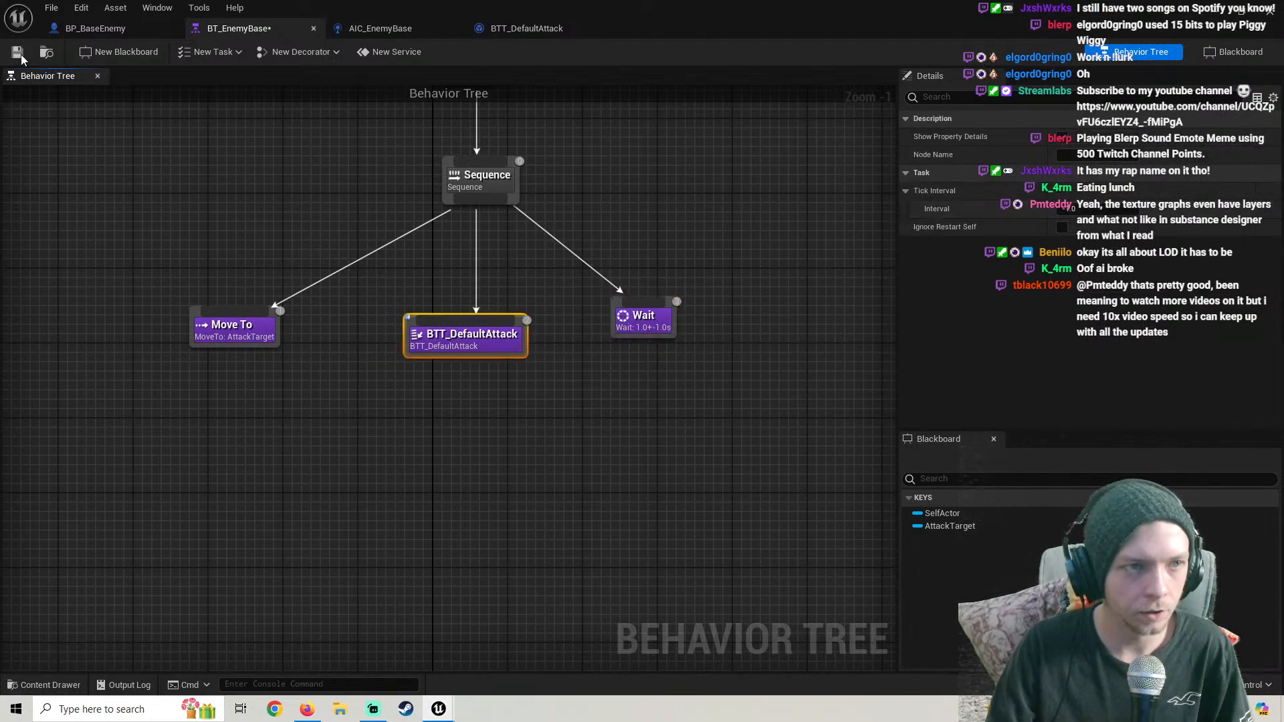
Continue the tutorial video in the browser and compare its attack task with the BTT_DefaultAttack event graph in Unreal Editor
left_click(305, 716)
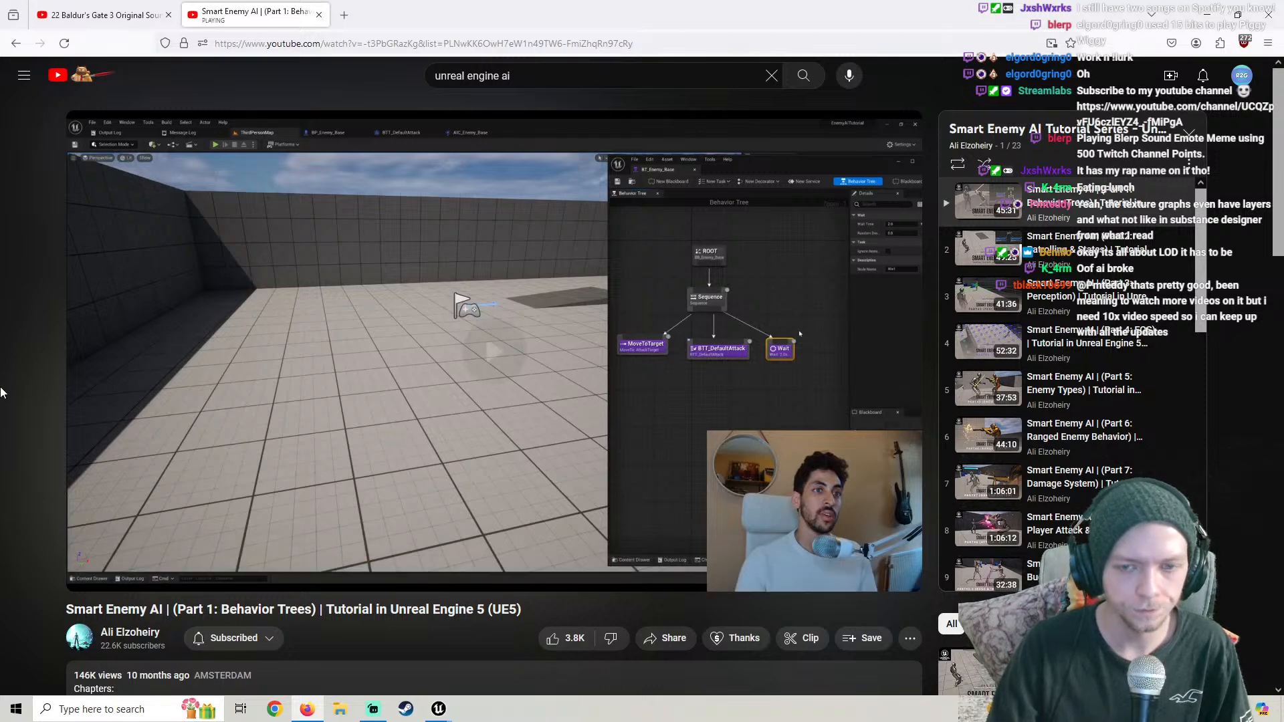
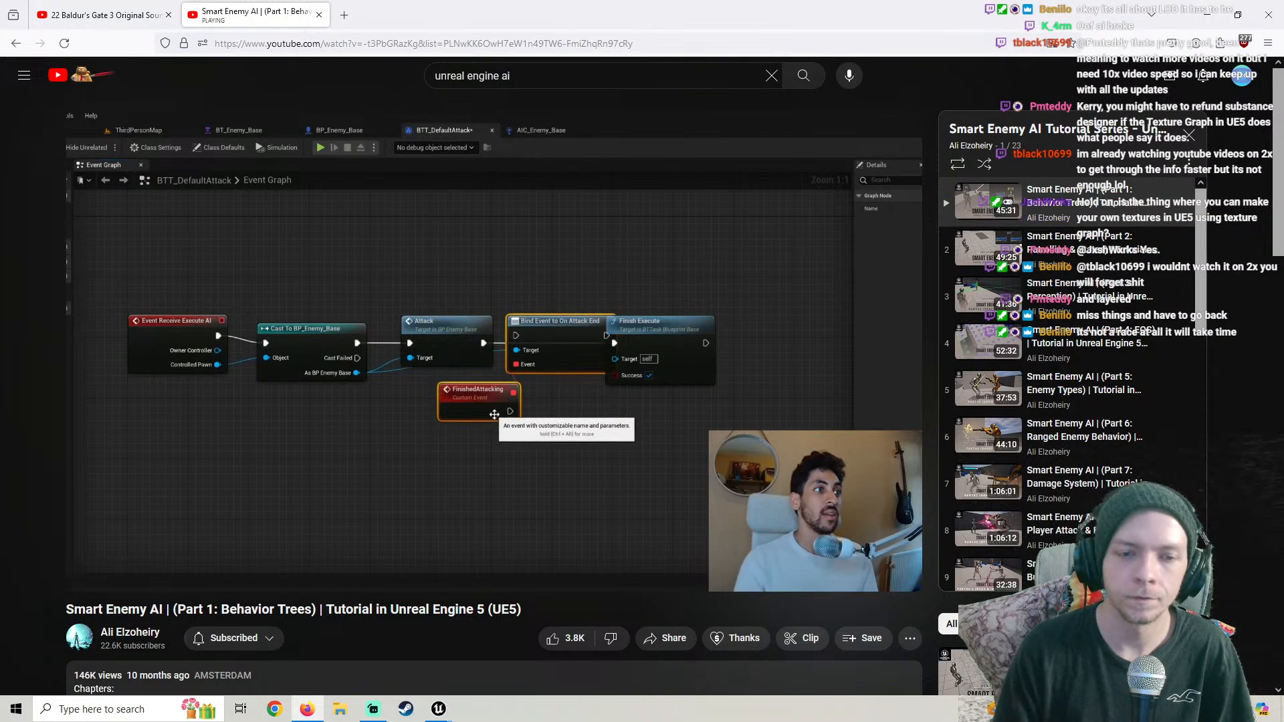
left_click(440, 710)
left_click(511, 653)
left_click(380, 28)
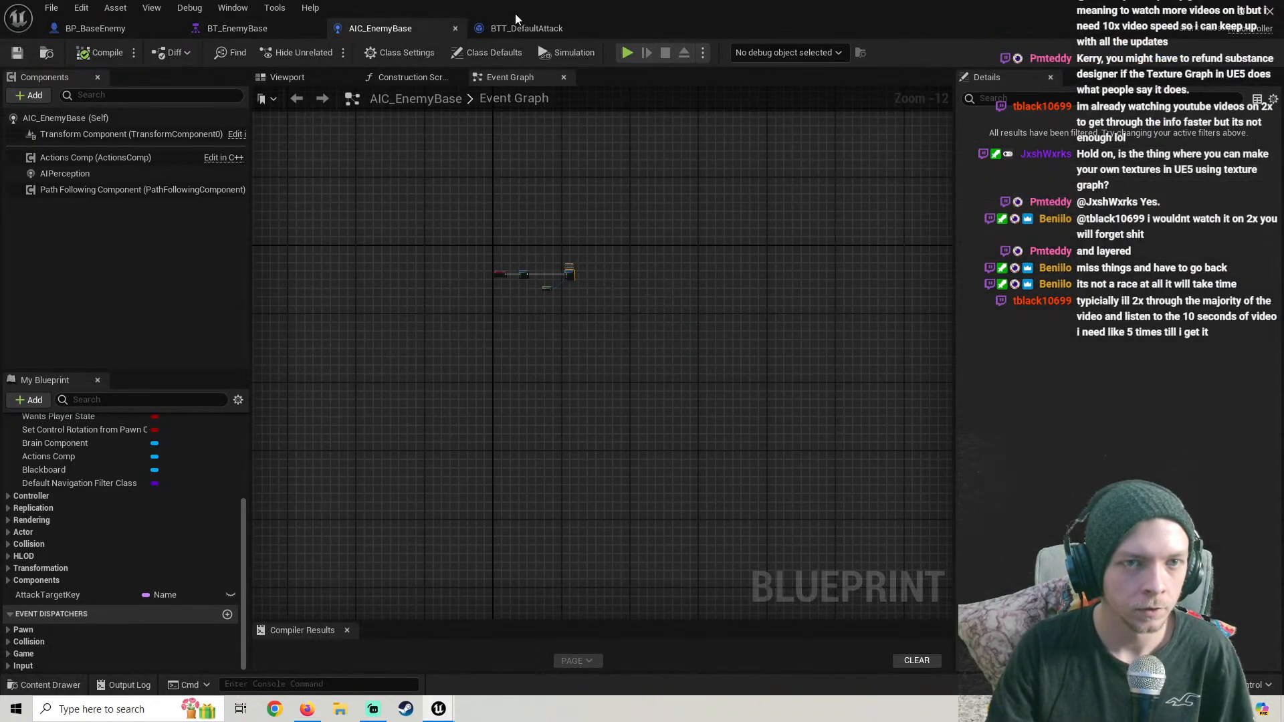
left_click(519, 29)
right_click_drag(549, 472, 437, 446)
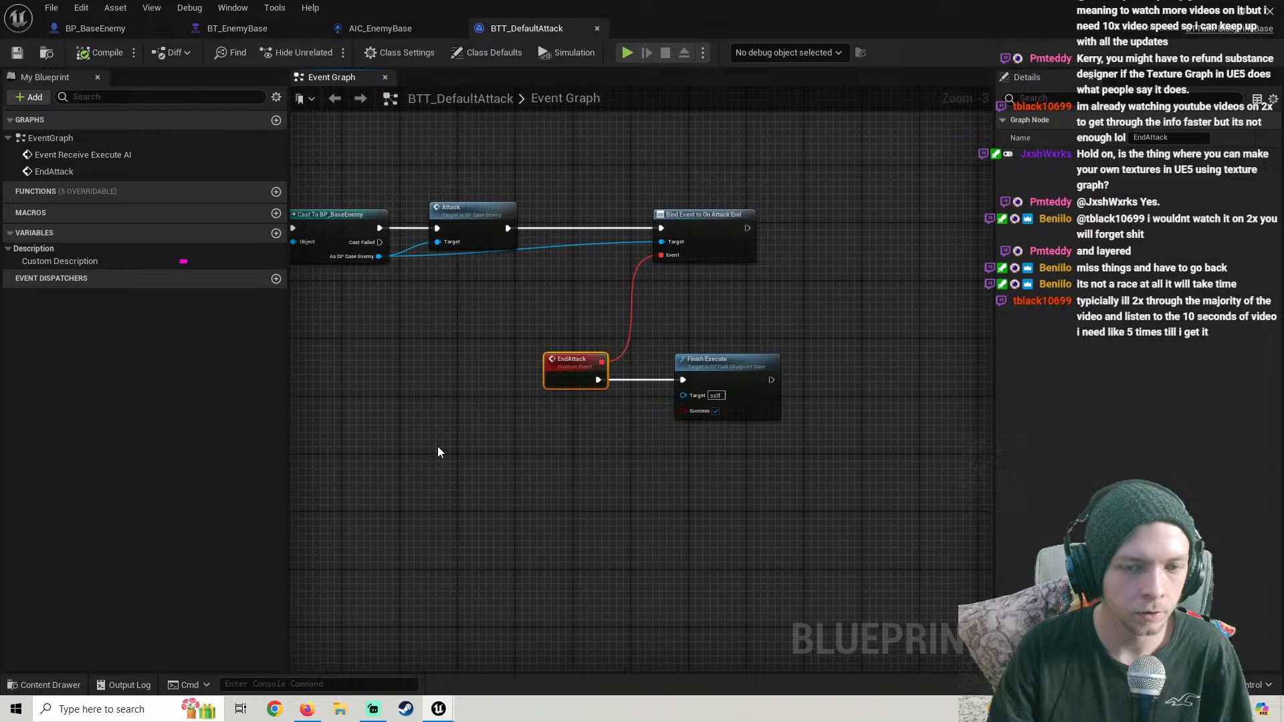
left_click(314, 708)
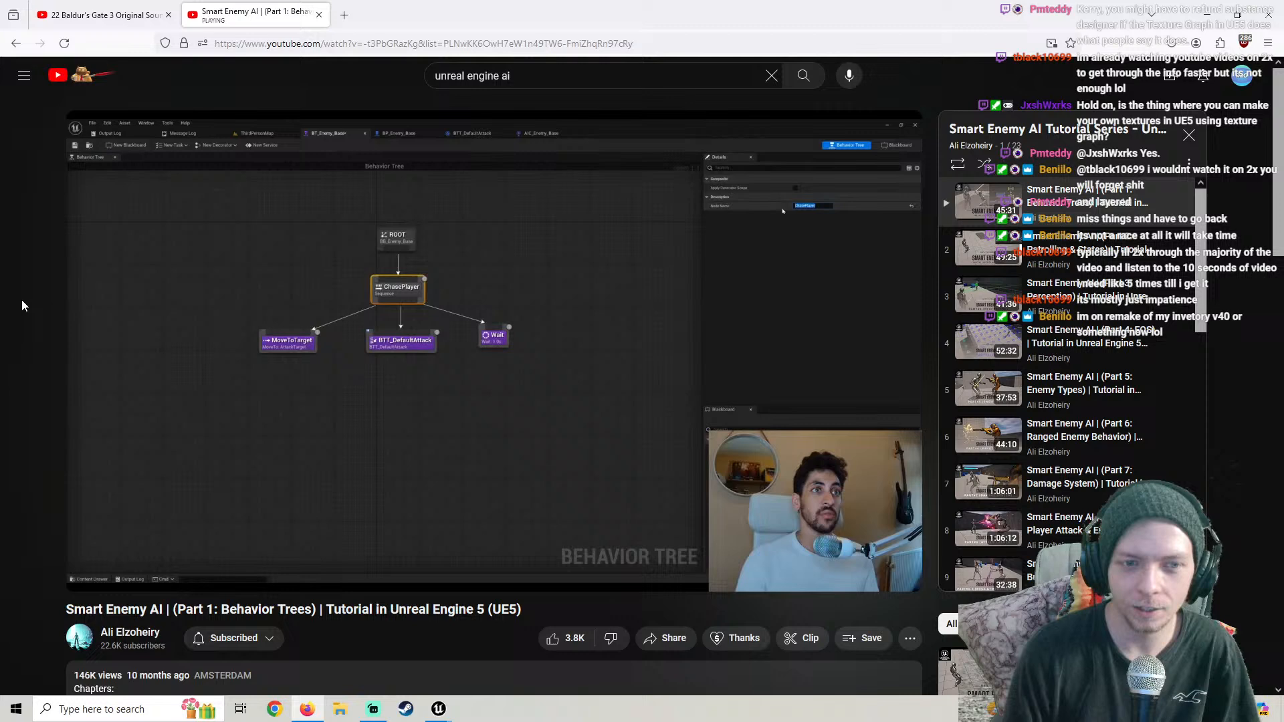
Switch to Unreal Editor and move the Wait and Move To tasks in BT_EnemyBase close to either side of BTT_DefaultAttack
mouse_move(438, 709)
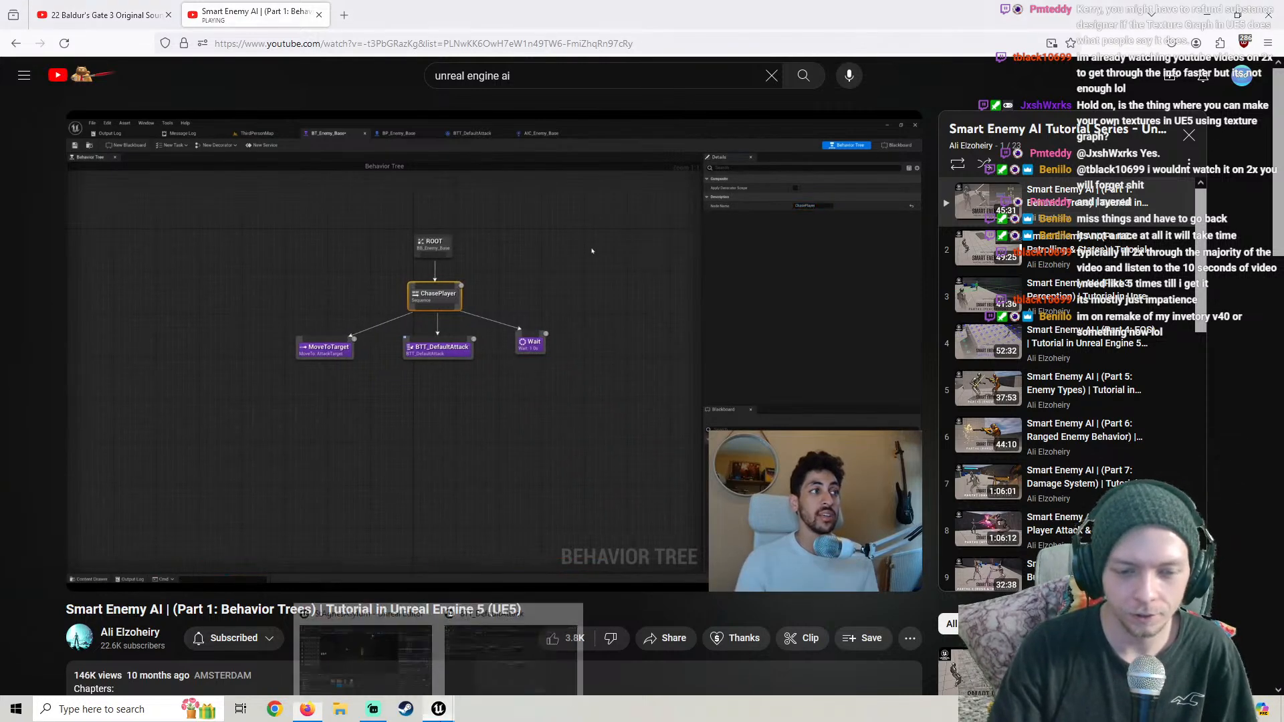
left_click(511, 650)
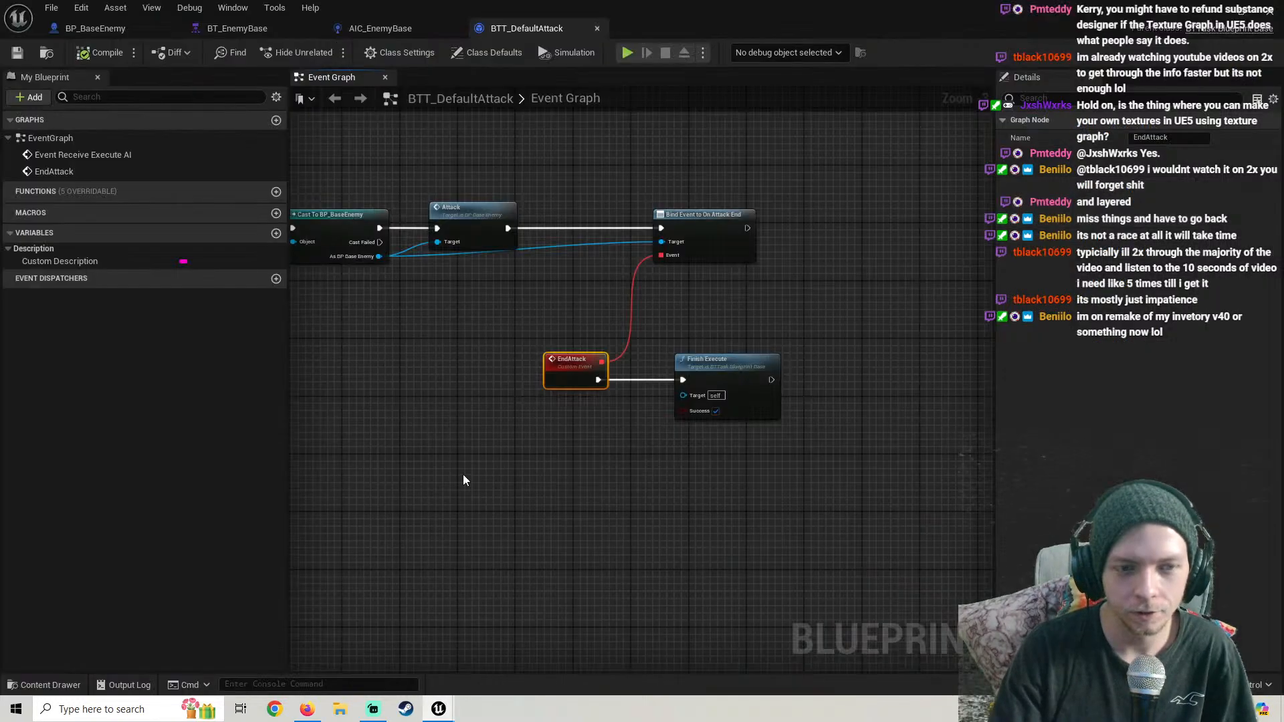
left_click(267, 31)
right_click_drag(570, 391, 522, 470)
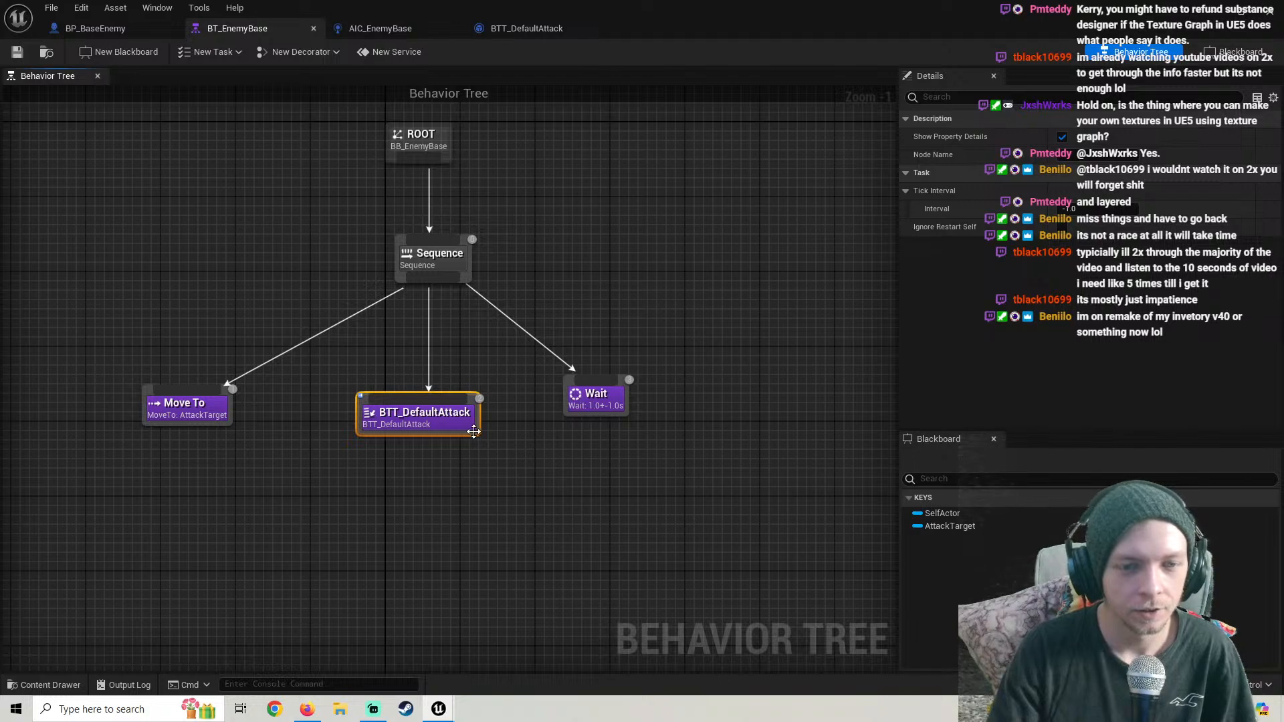
left_click_drag(586, 413, 511, 429)
left_click_drag(198, 416, 309, 422)
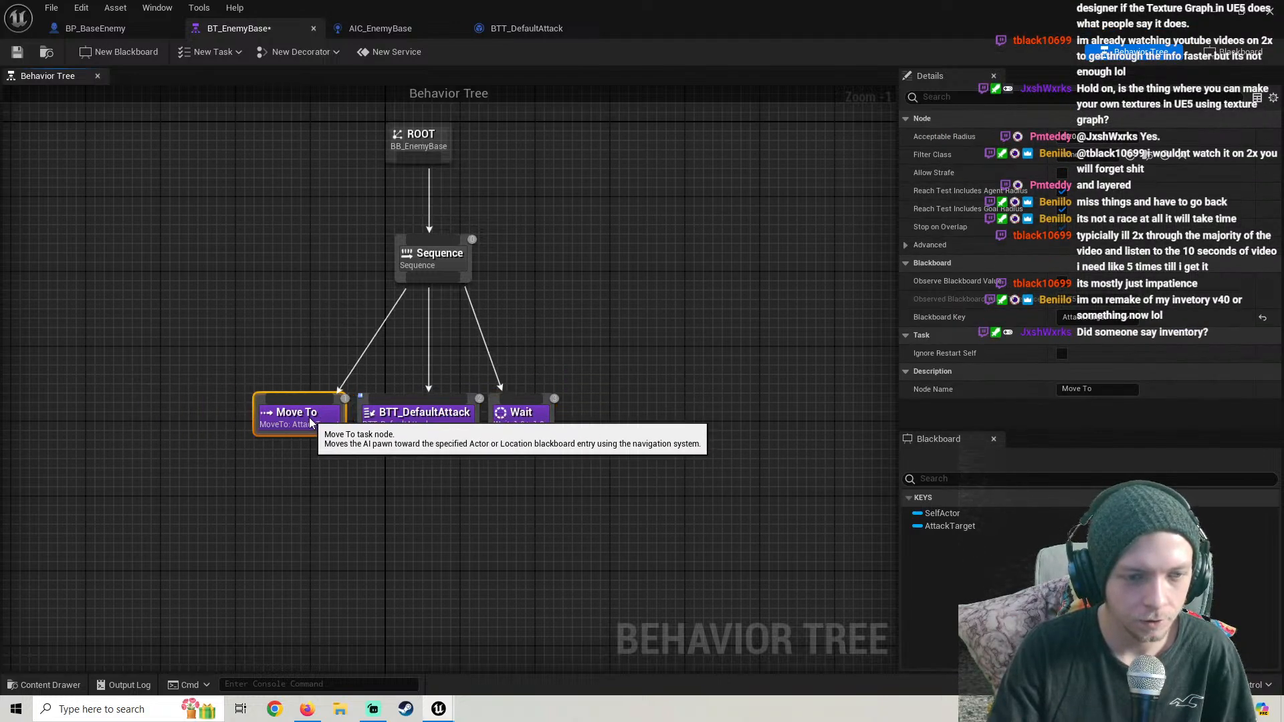
Check the tutorial in the browser, return to Unreal Editor, and line up the Sequence node between ROOT and BTT_DefaultAttack
left_click(307, 709)
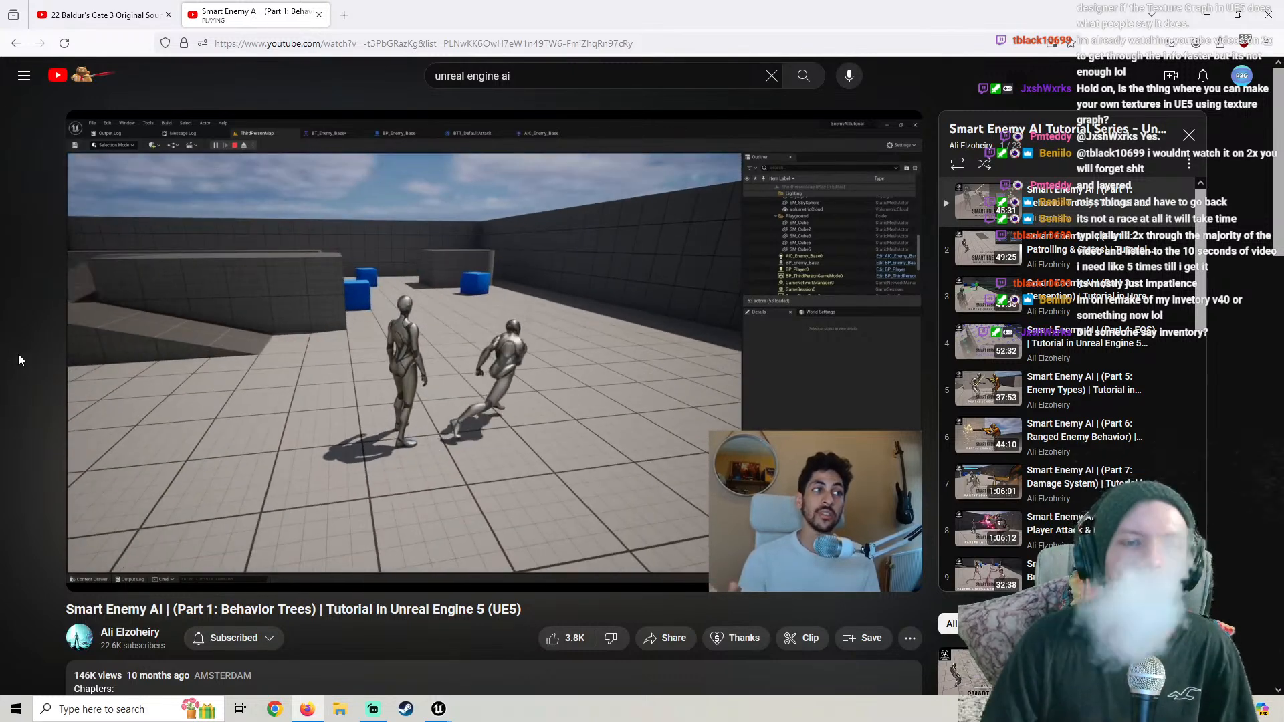
left_click(445, 717)
scroll(469, 455, "down", 2)
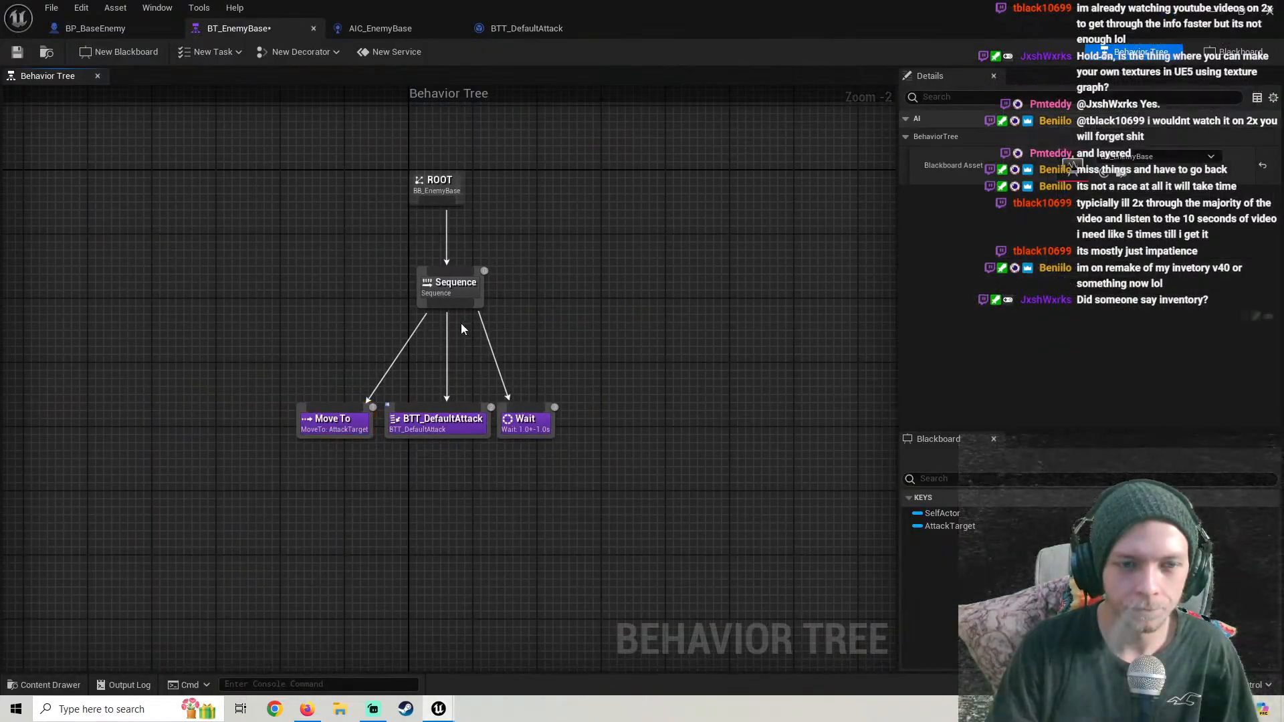
left_click_drag(452, 286, 430, 285)
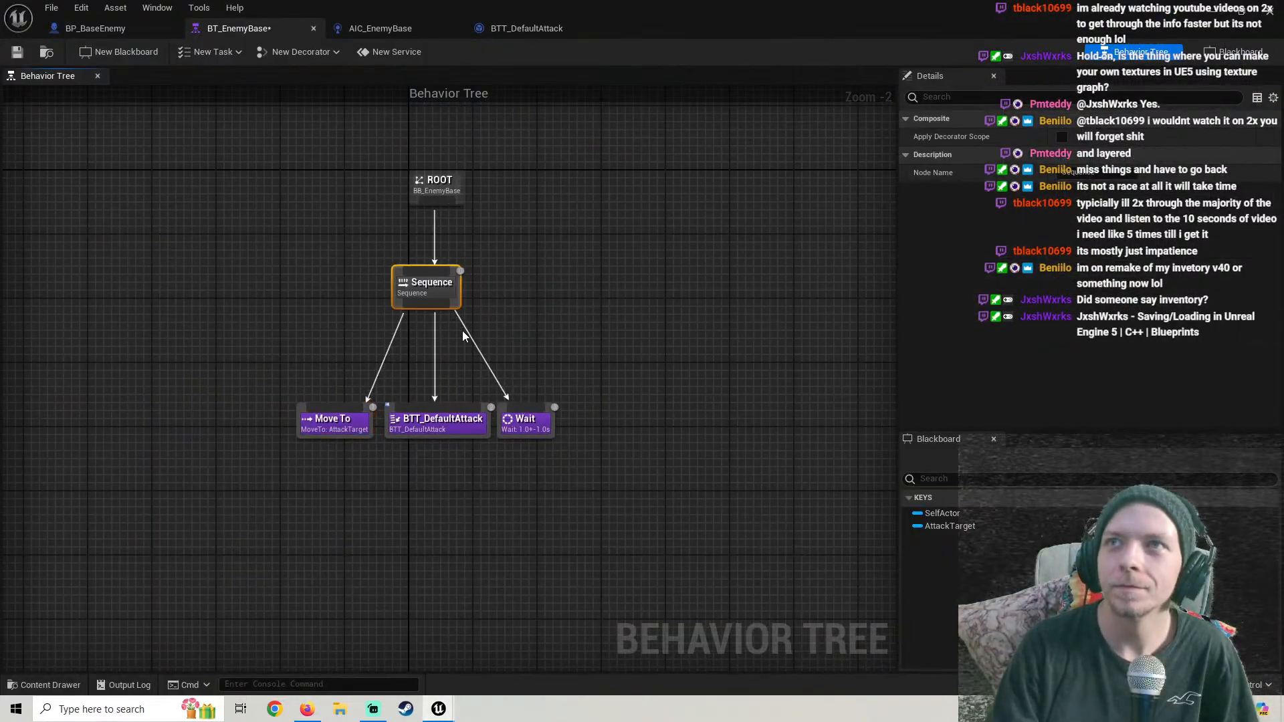
right_click_drag(475, 356, 439, 299)
scroll(444, 327, "up", 1)
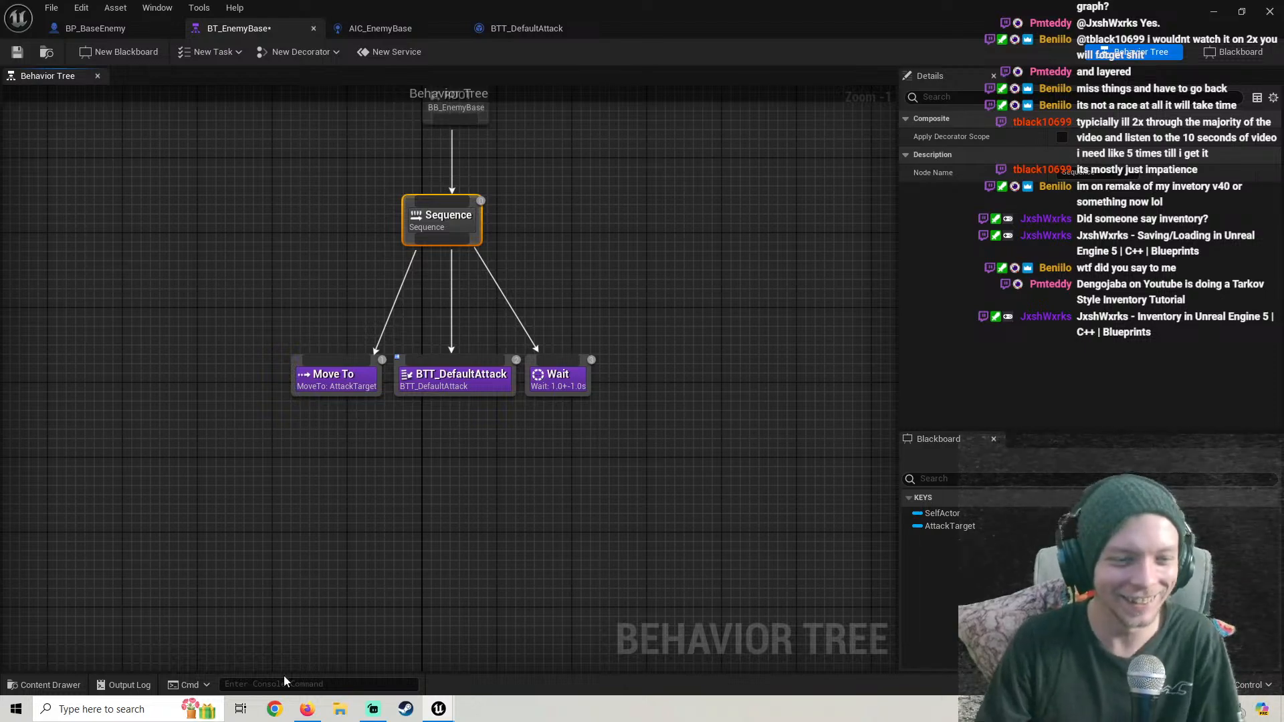
Pause the browser tutorial in its focus target task section and save BT_EnemyBase in Unreal Editor
left_click(307, 709)
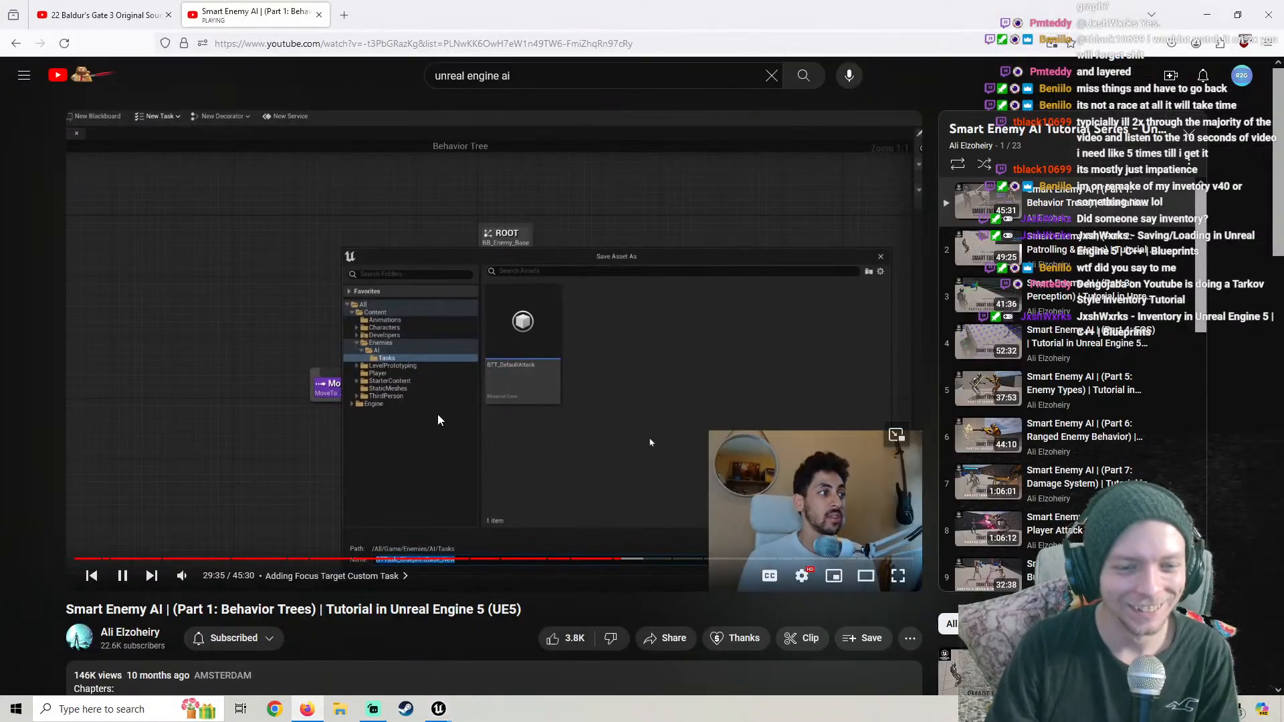
left_click(450, 544)
left_click(439, 709)
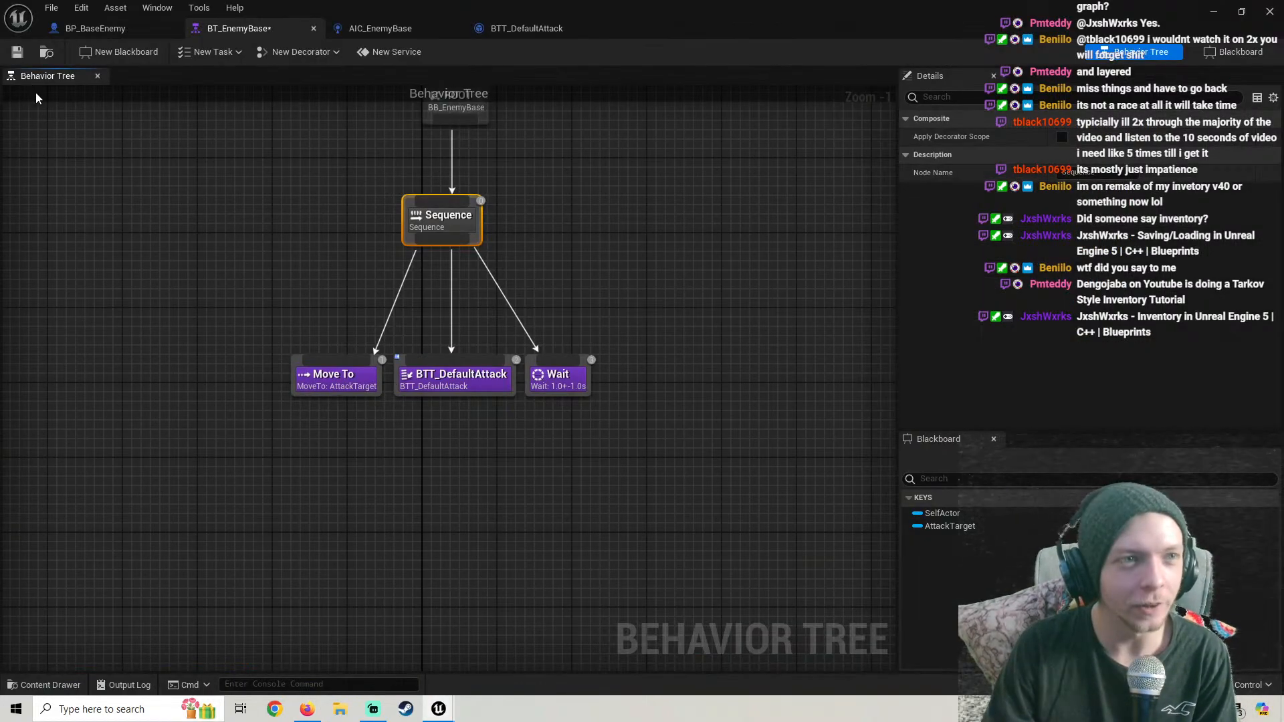
left_click(17, 52)
Create a new behavior tree task from BTTask_BlueprintBase, named BTT_FocusTarget, in the Enemies/AI/Tasks folder
left_click(211, 51)
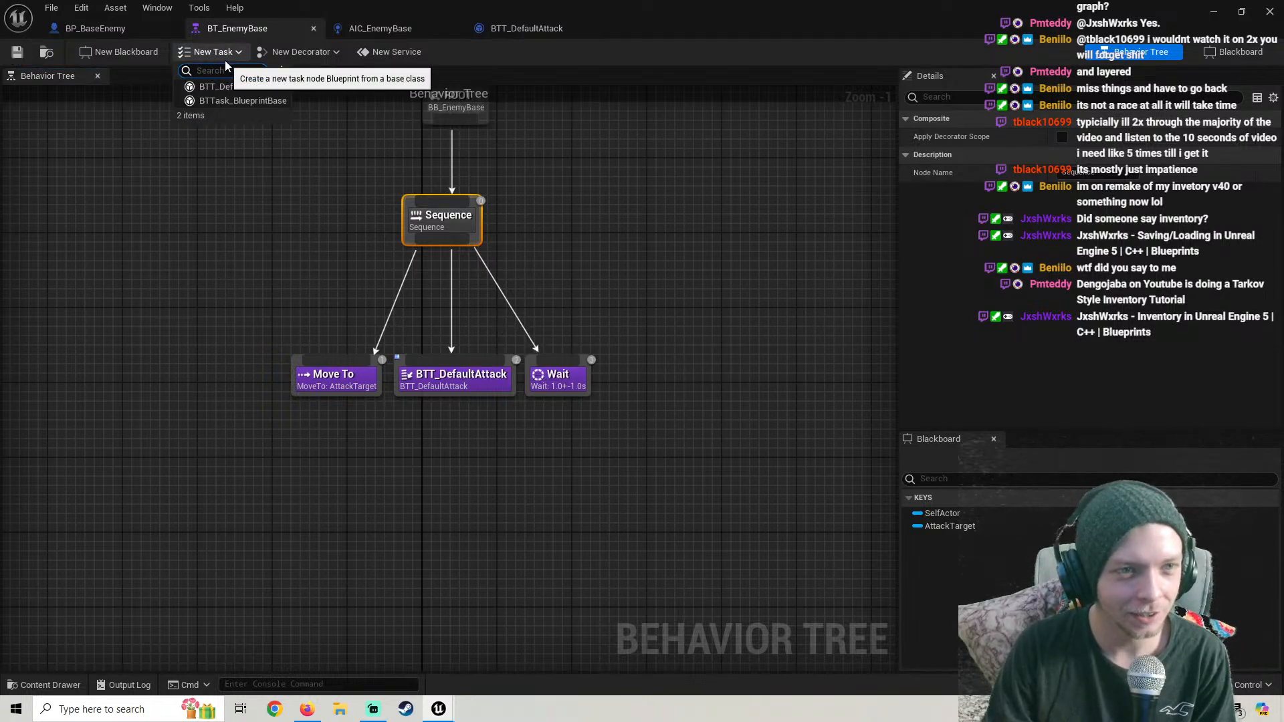
left_click(251, 101)
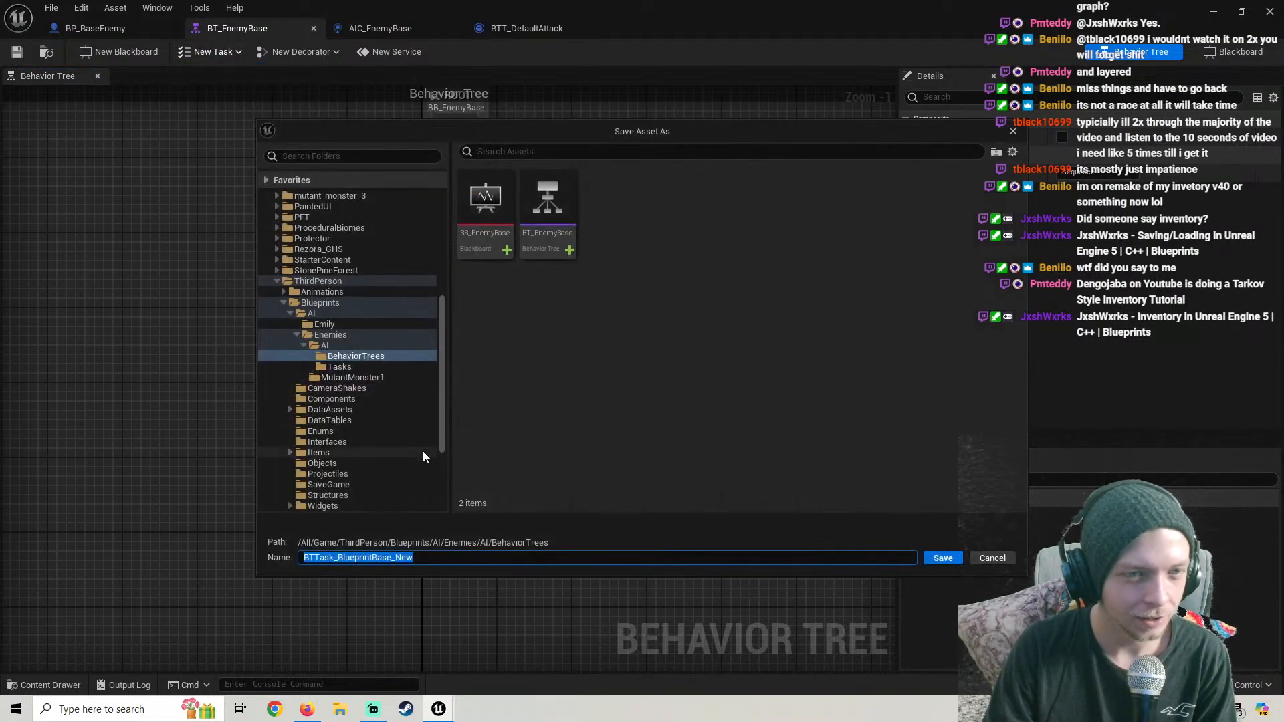
left_click(339, 367)
left_click(420, 558)
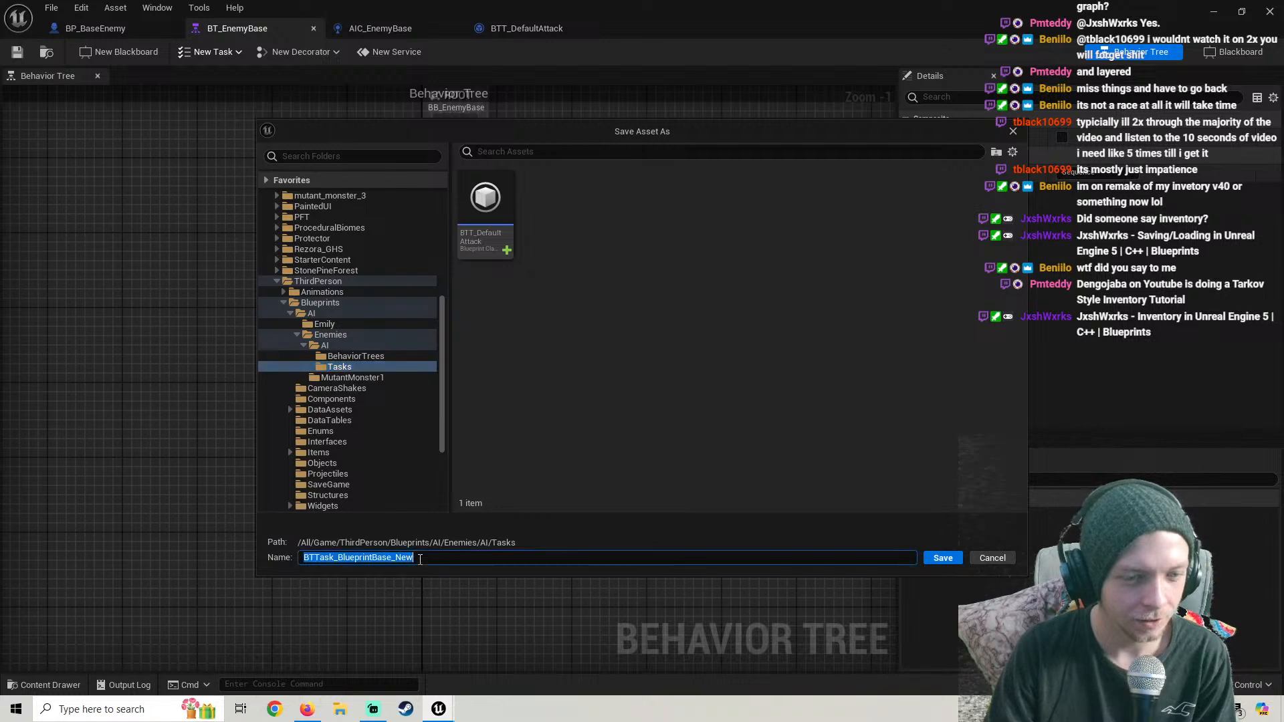
type("BT")
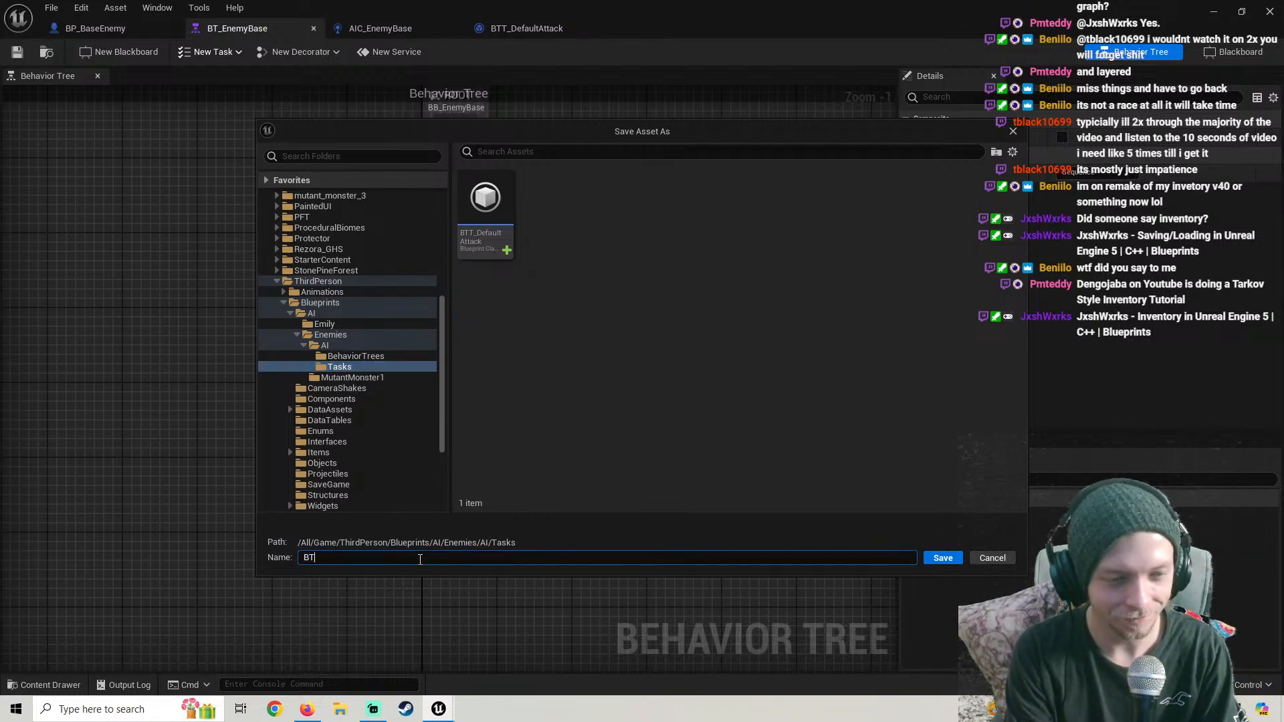
type("T_Fo")
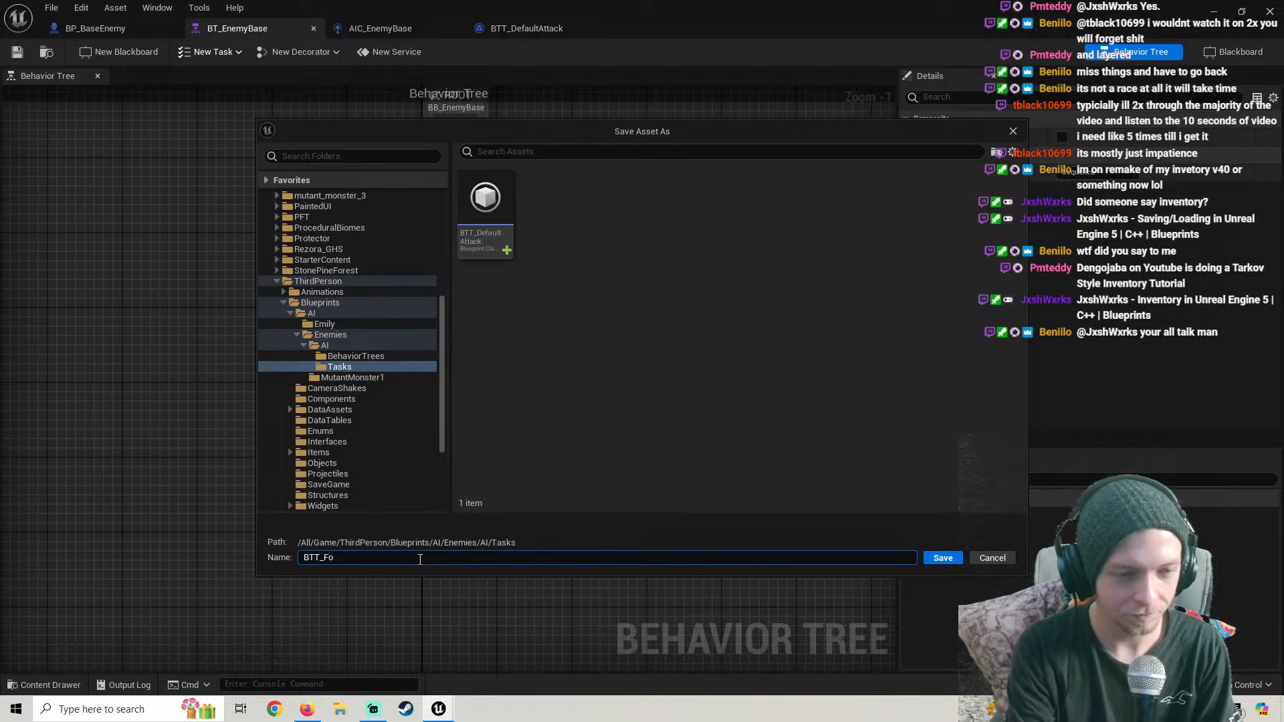
type("cusTarg")
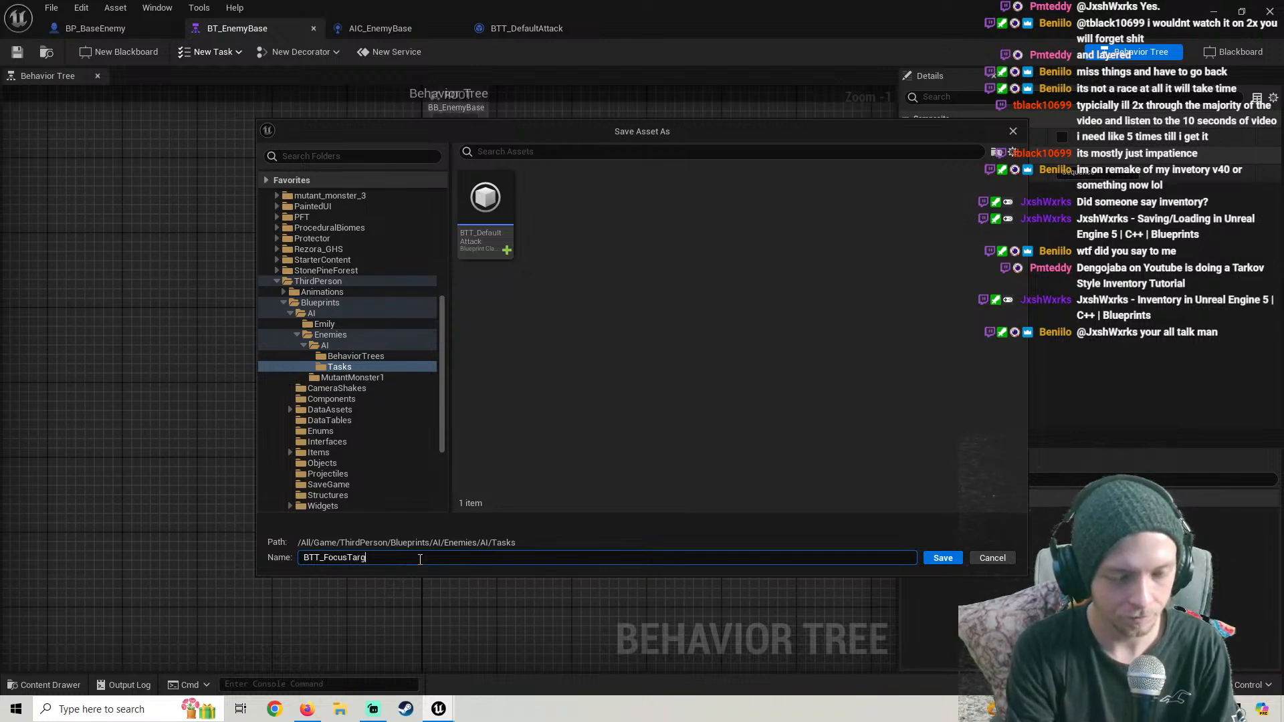
type("et")
key("Return")
Play the next part of the browser tutorial and add an Event Receive Execute AI node to the BTT_FocusTarget event graph in Unreal Editor
left_click(307, 709)
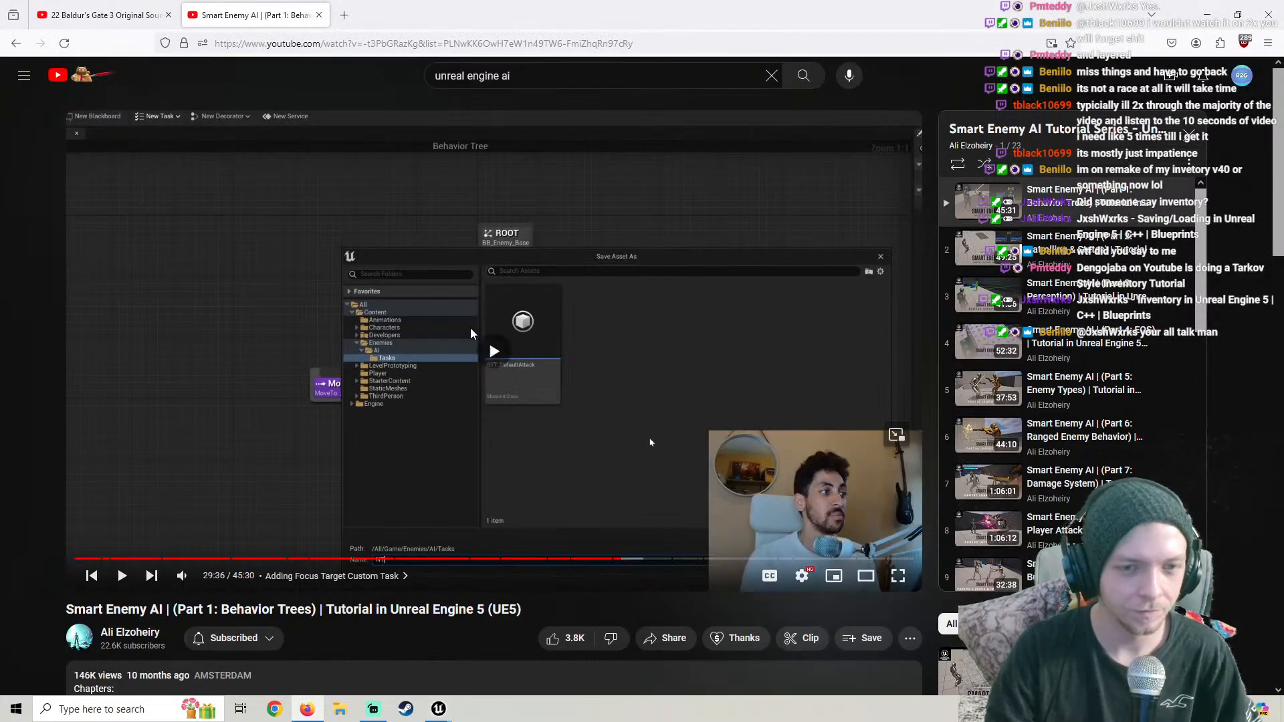
left_click(471, 328)
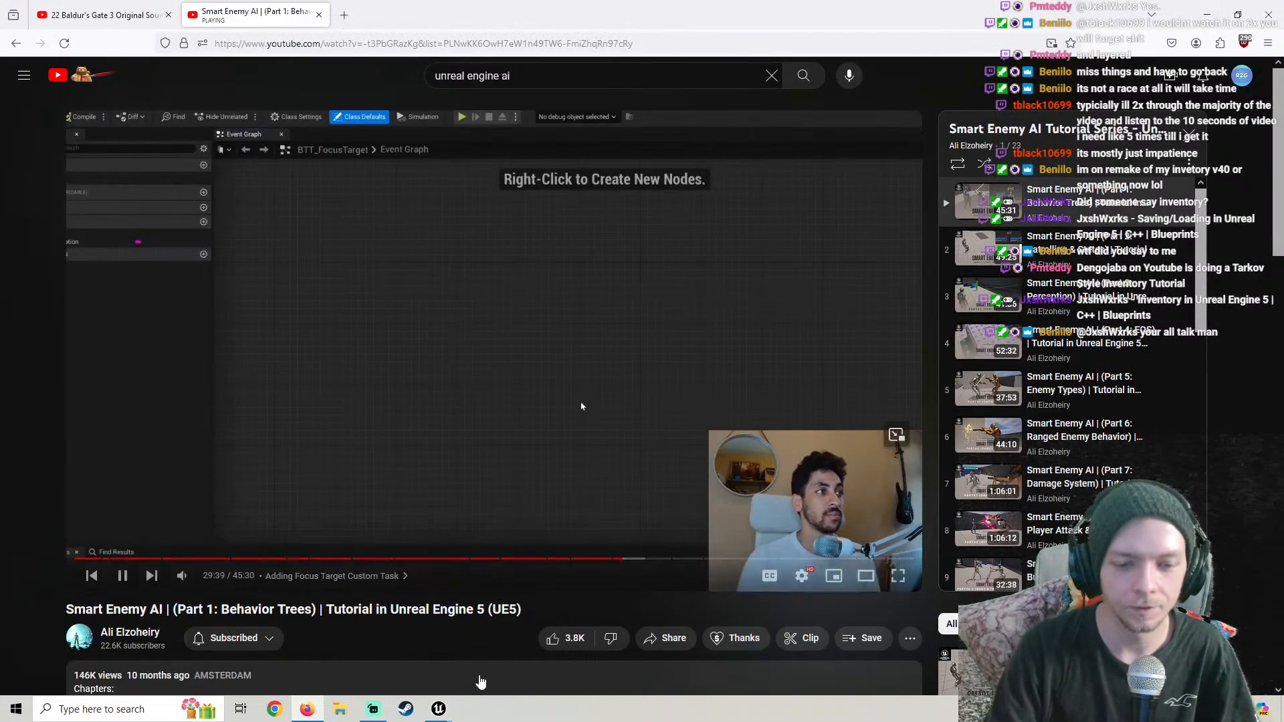
left_click(438, 708)
right_click(515, 397)
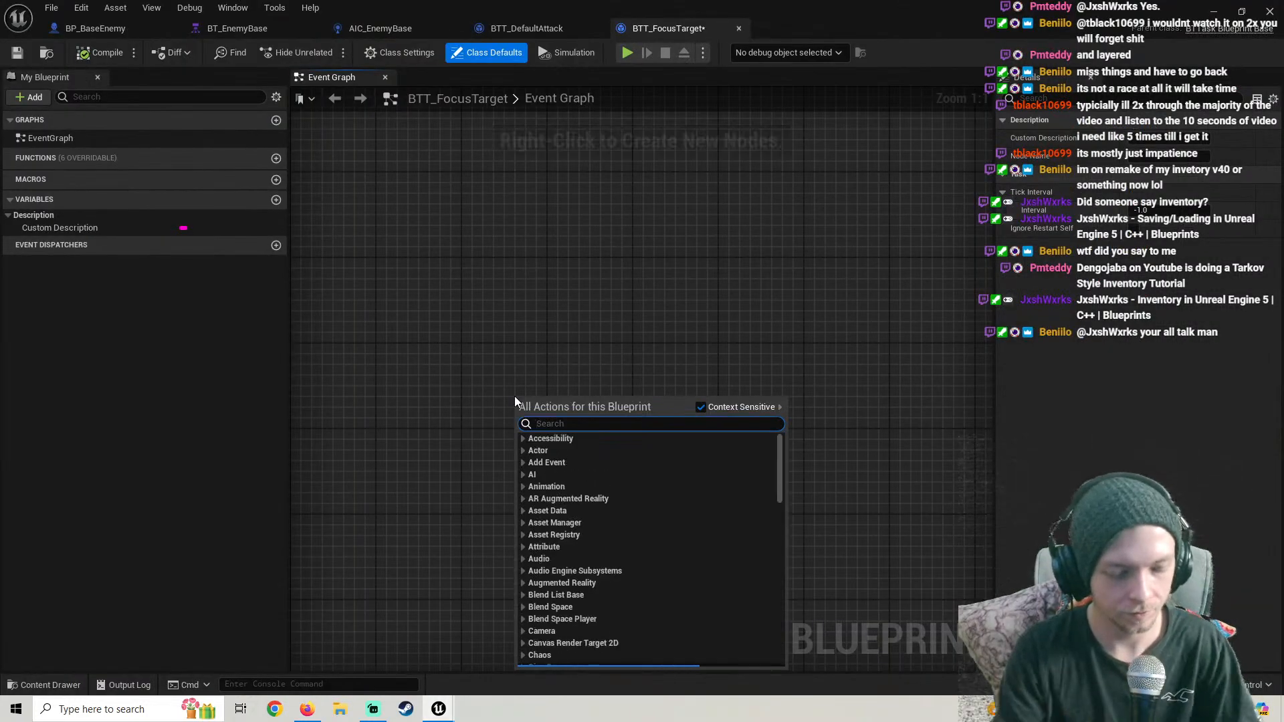
type("execute ai")
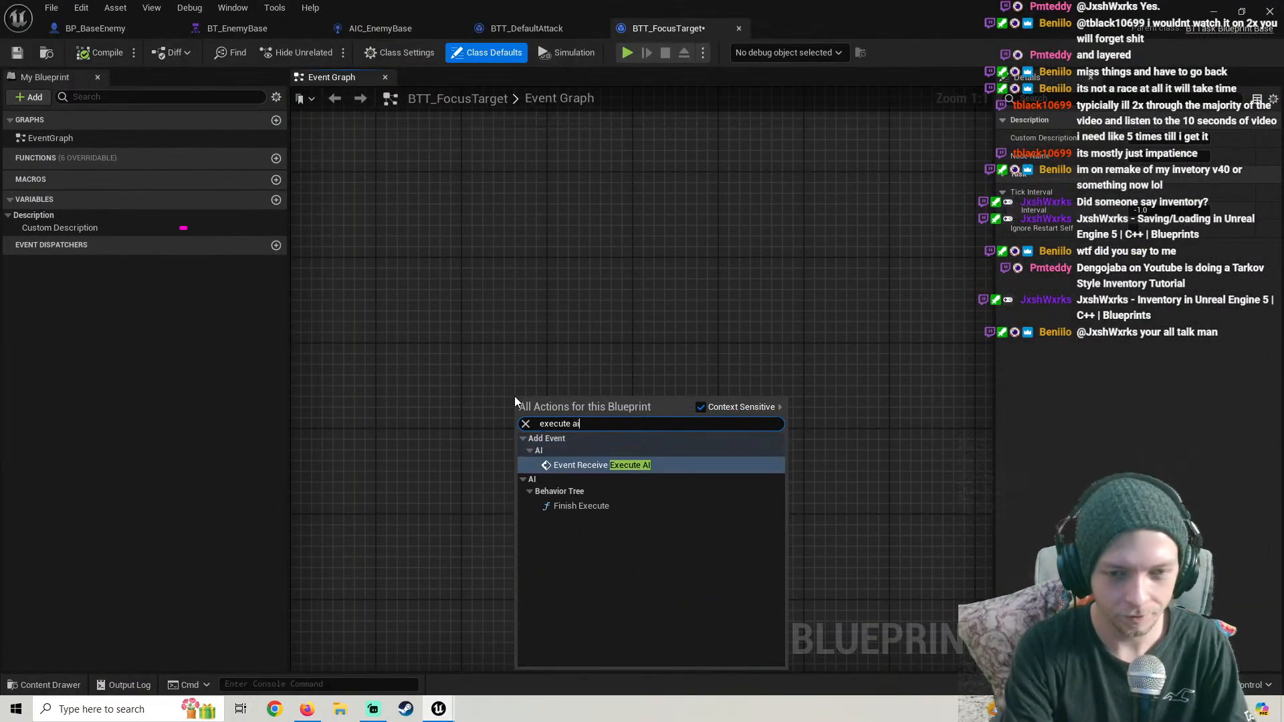
key("Return")
scroll(717, 439, "down", 2)
right_click_drag(717, 416, 483, 397)
scroll(483, 401, "down", 2)
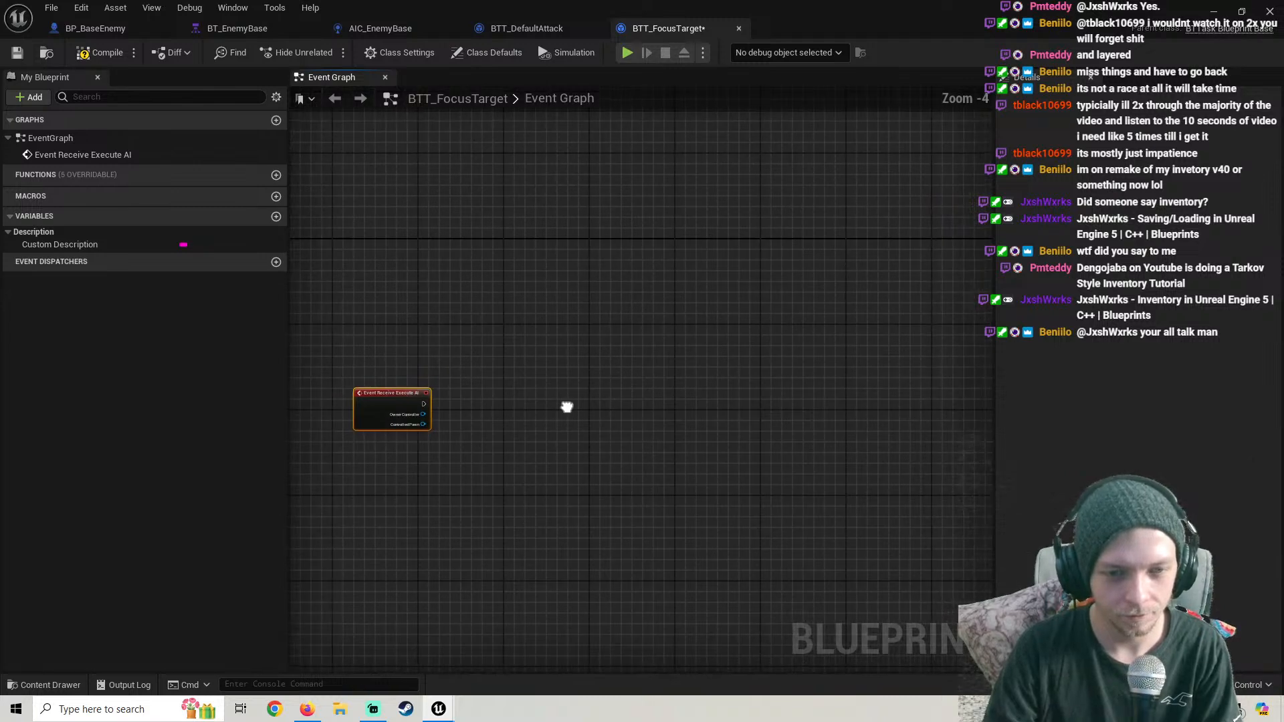
Add a Finish Execute node with Success enabled to the BTT_FocusTarget graph, well apart from the event node, and compile
right_click(657, 422)
type("finish")
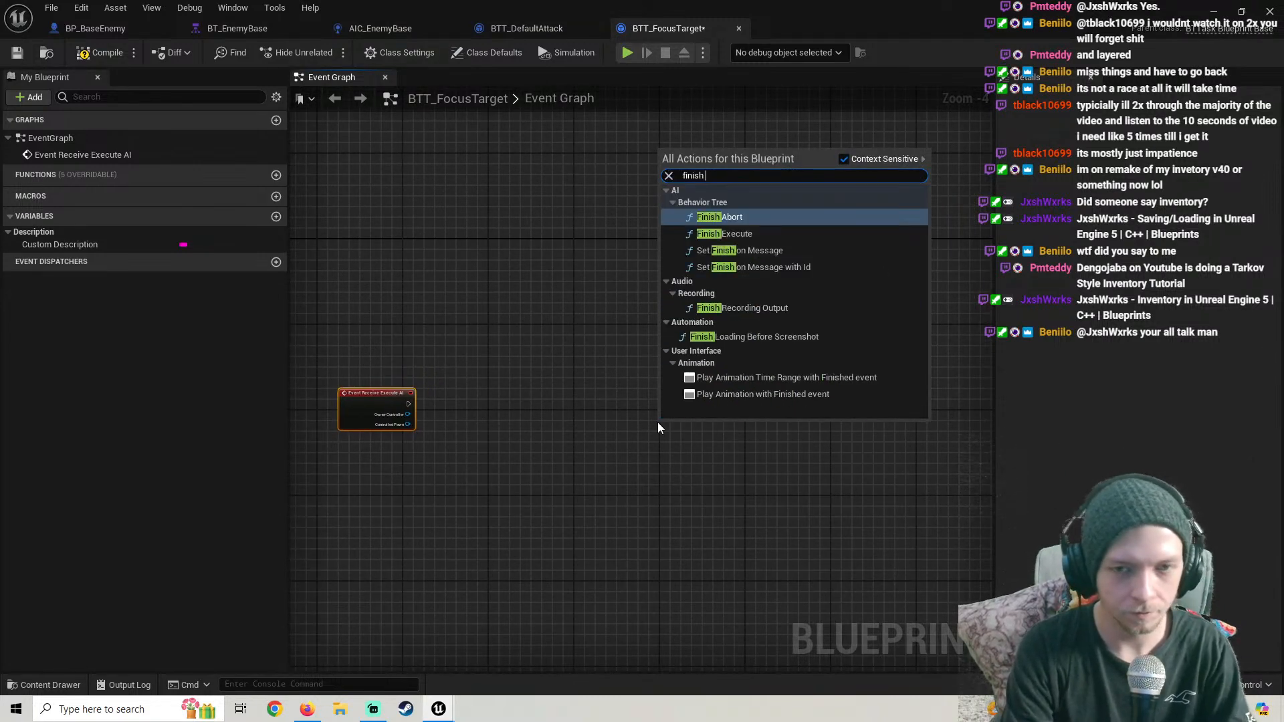
key("Down")
key("Return")
scroll(680, 457, "up", 2)
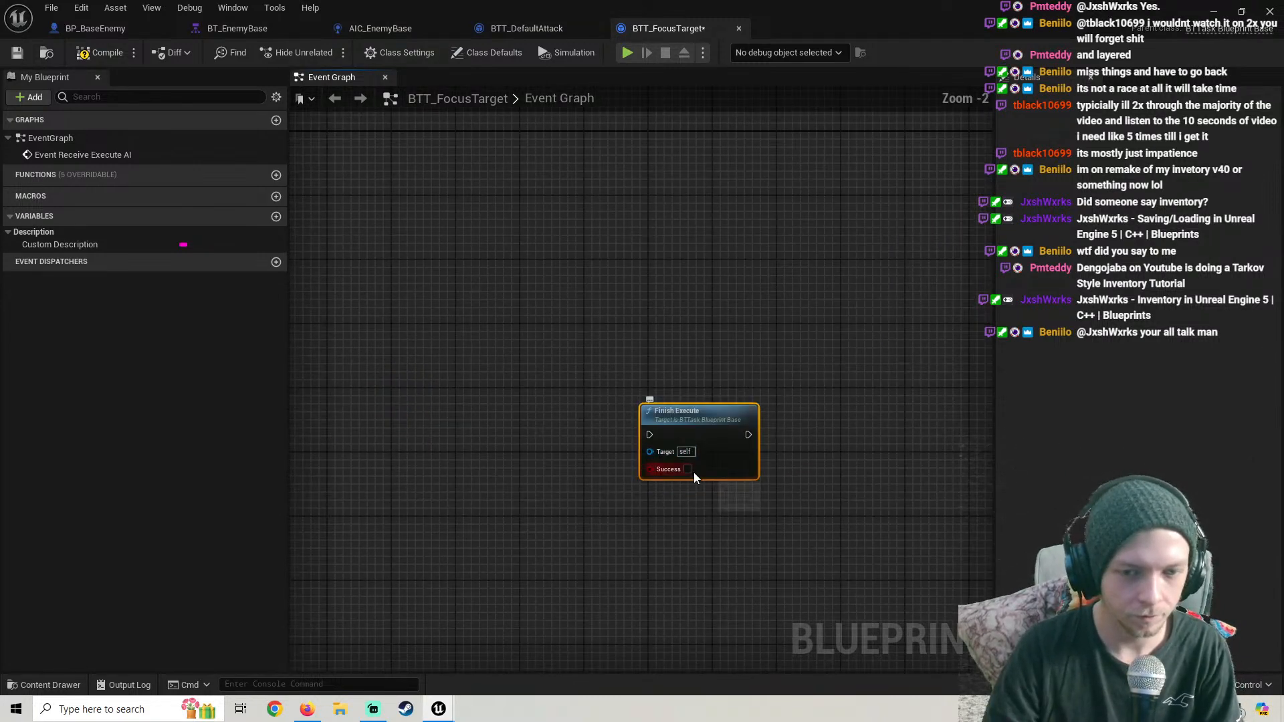
left_click(688, 468)
left_click_drag(701, 414, 735, 392)
scroll(735, 392, "down", 1)
right_click_drag(735, 392, 952, 343)
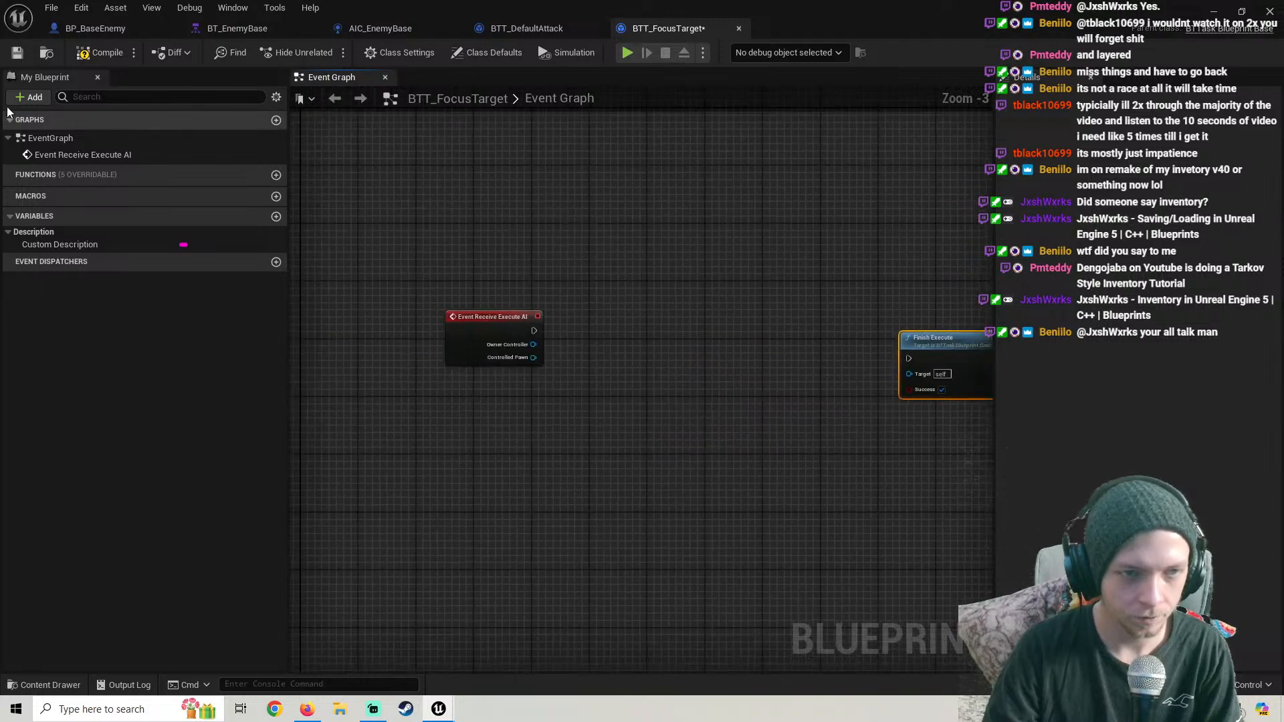
left_click(98, 52)
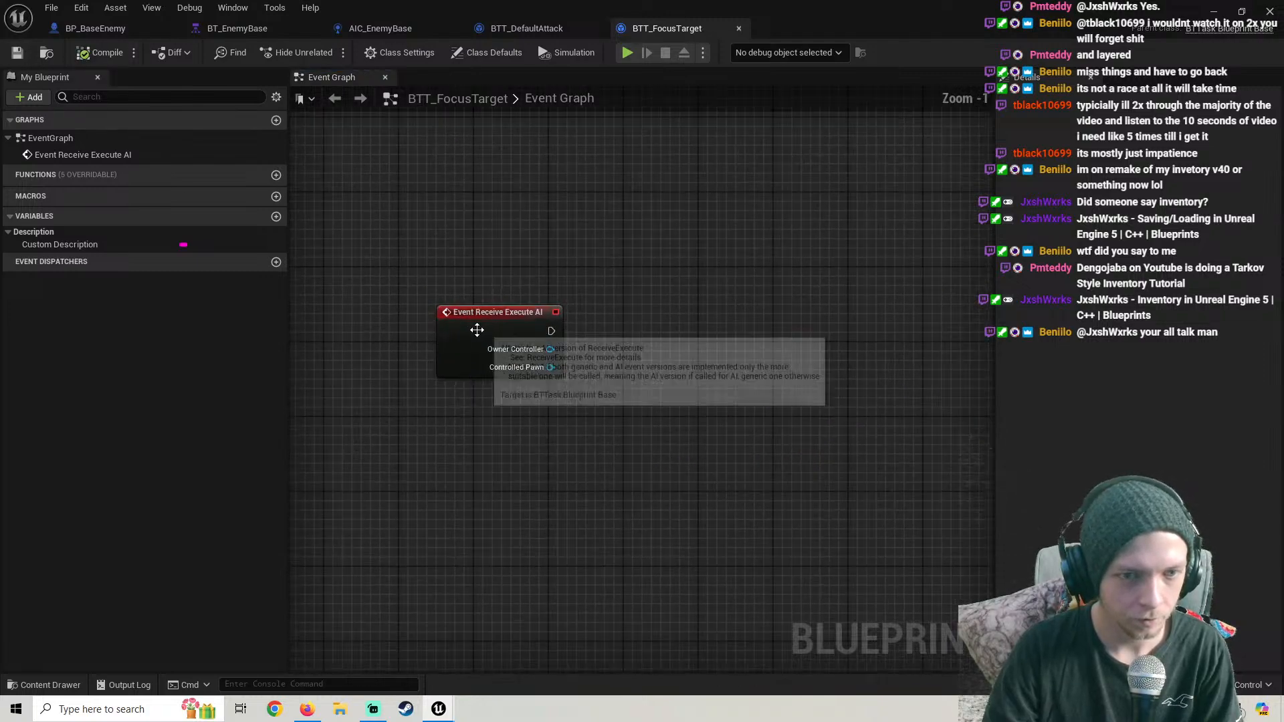
Add a SetFocus node from the event's Owner Controller and place it beside Event Receive Execute AI
scroll(475, 357, "up", 2)
left_click_drag(474, 340, 526, 345)
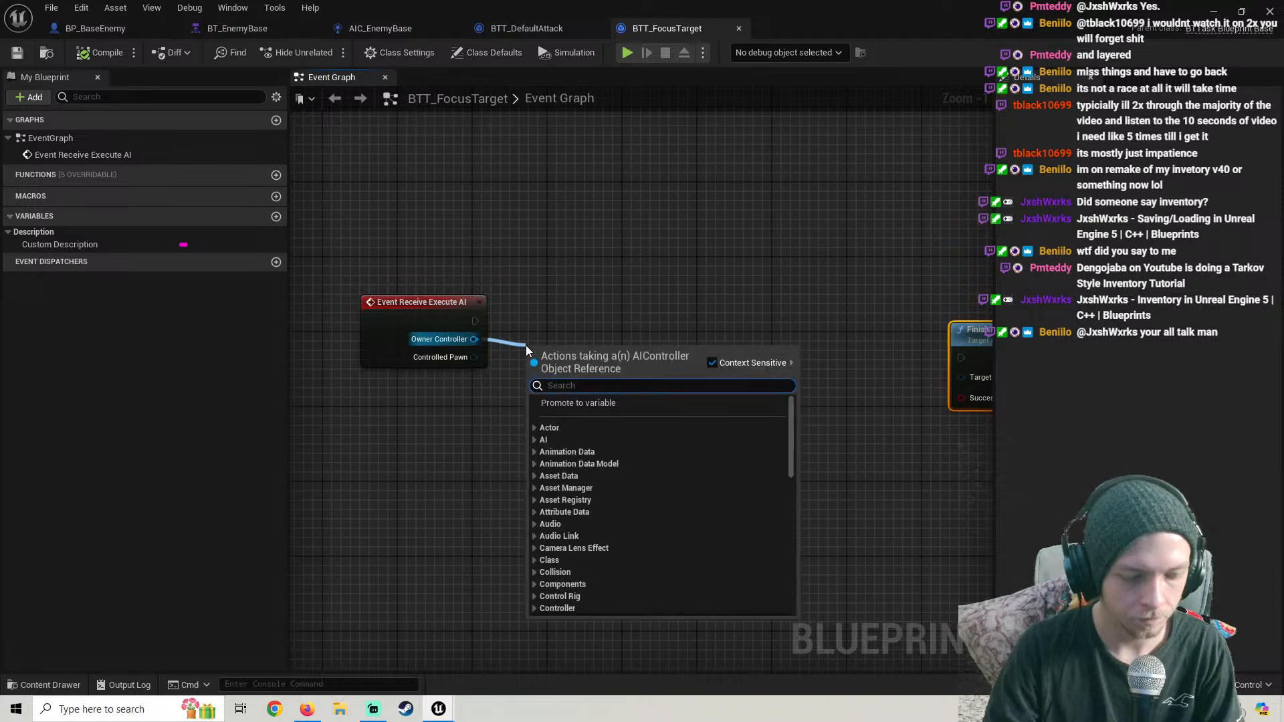
type("focus")
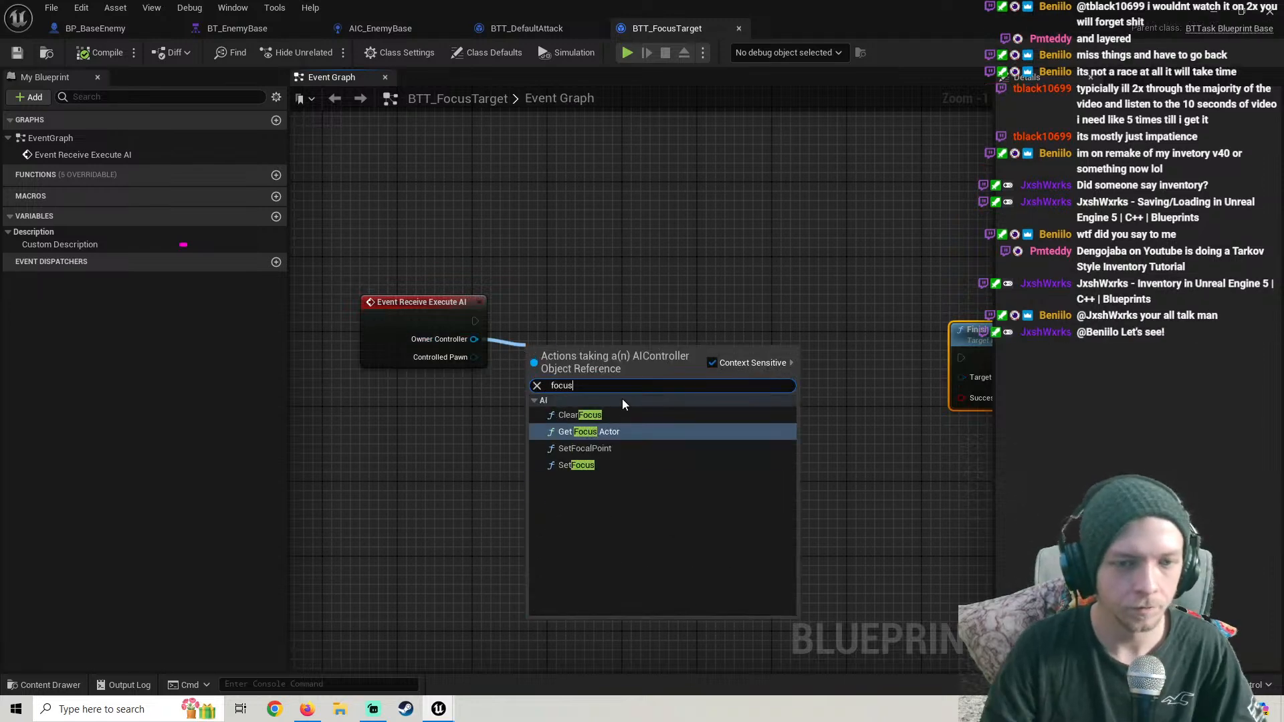
left_click(576, 465)
left_click_drag(583, 356, 652, 292)
right_click_drag(567, 396, 555, 365)
scroll(600, 383, "down", 2)
Watch the browser tutorial's part on adding the AttackTargetKey variable, and return to BTT_FocusTarget in Unreal Editor
left_click(308, 707)
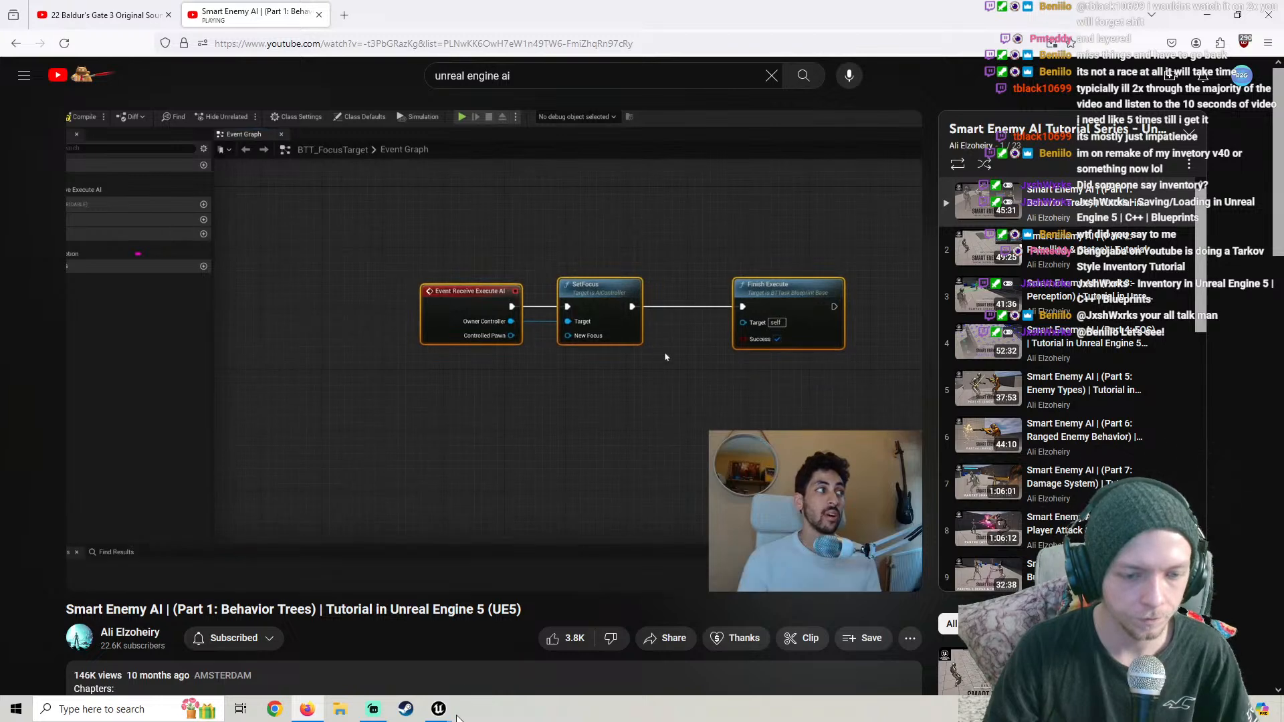
left_click(440, 709)
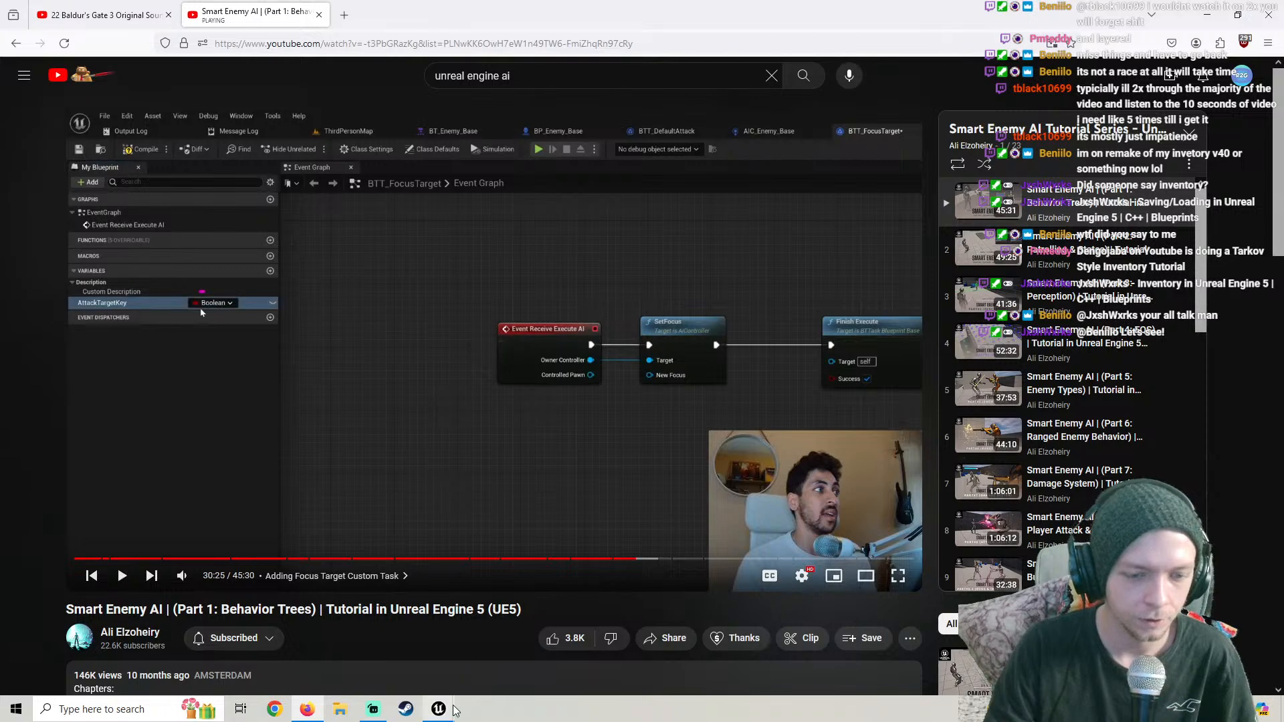
mouse_move(439, 708)
left_click(495, 662)
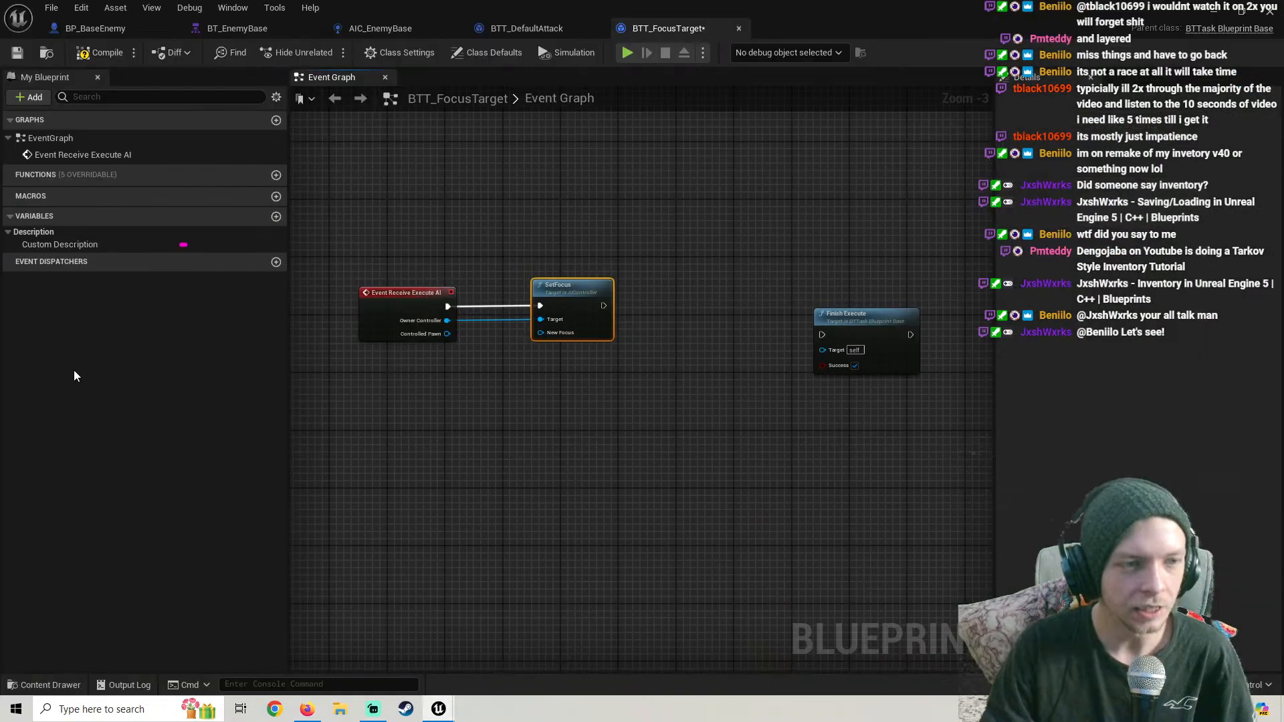
Create a variable named AttackTargetKey with the type Blackboard Key Selector
left_click(276, 218)
type("A")
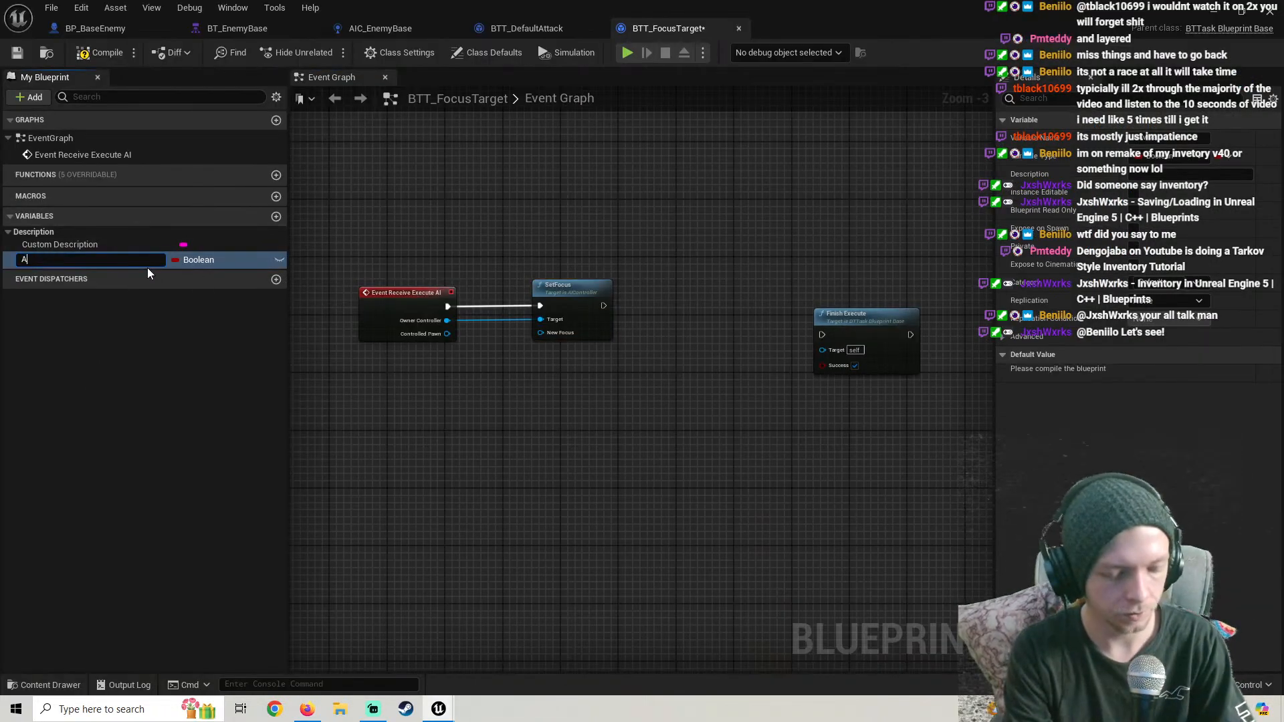
type("ttackTarg")
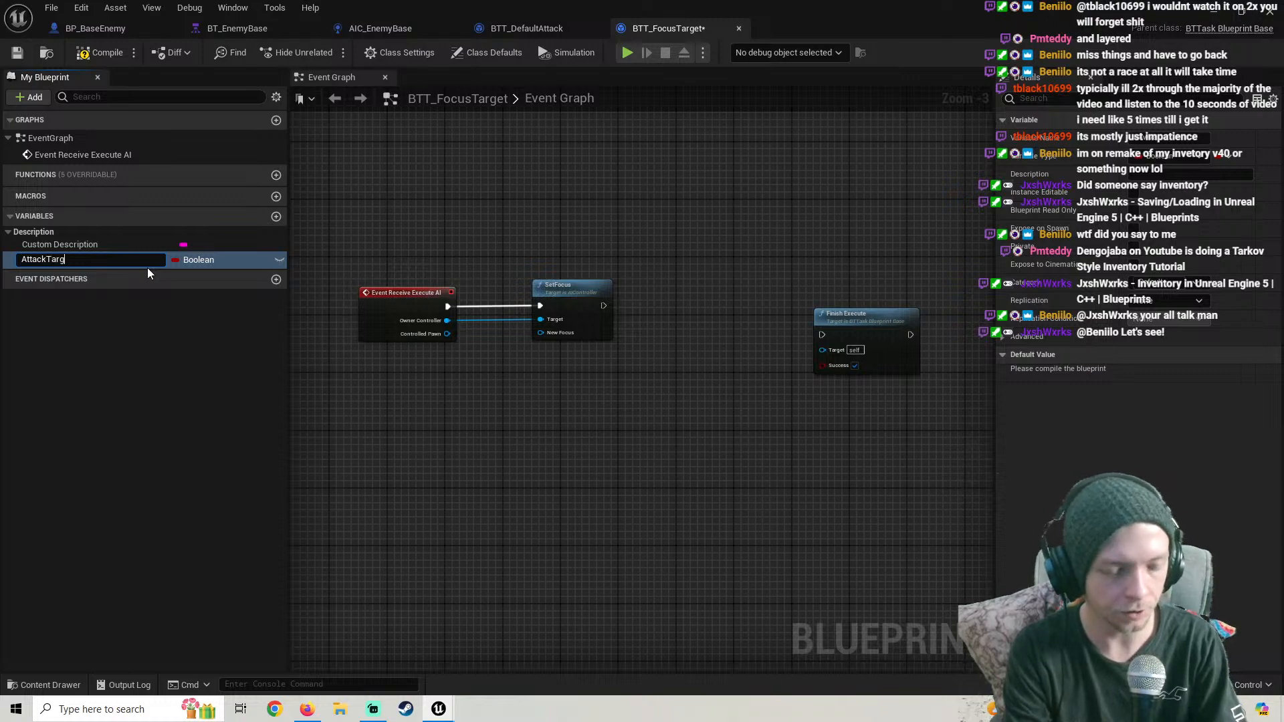
type("etKey")
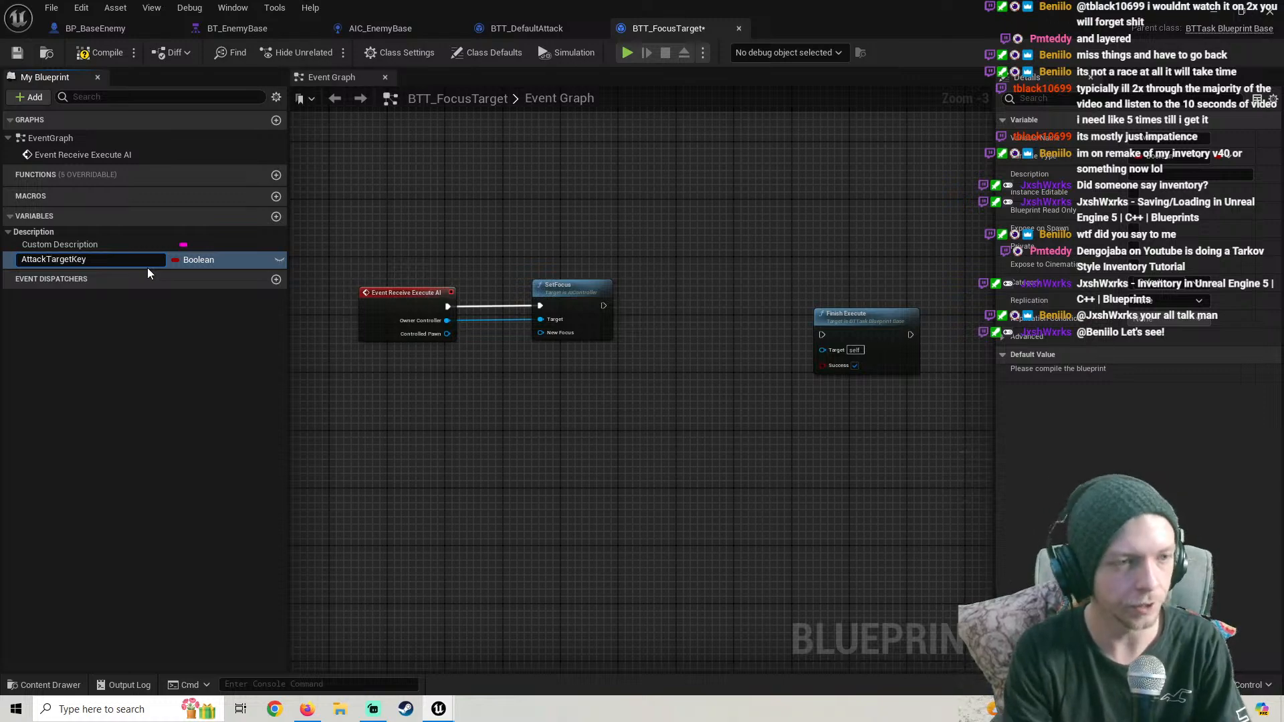
key("Return")
left_click(202, 259)
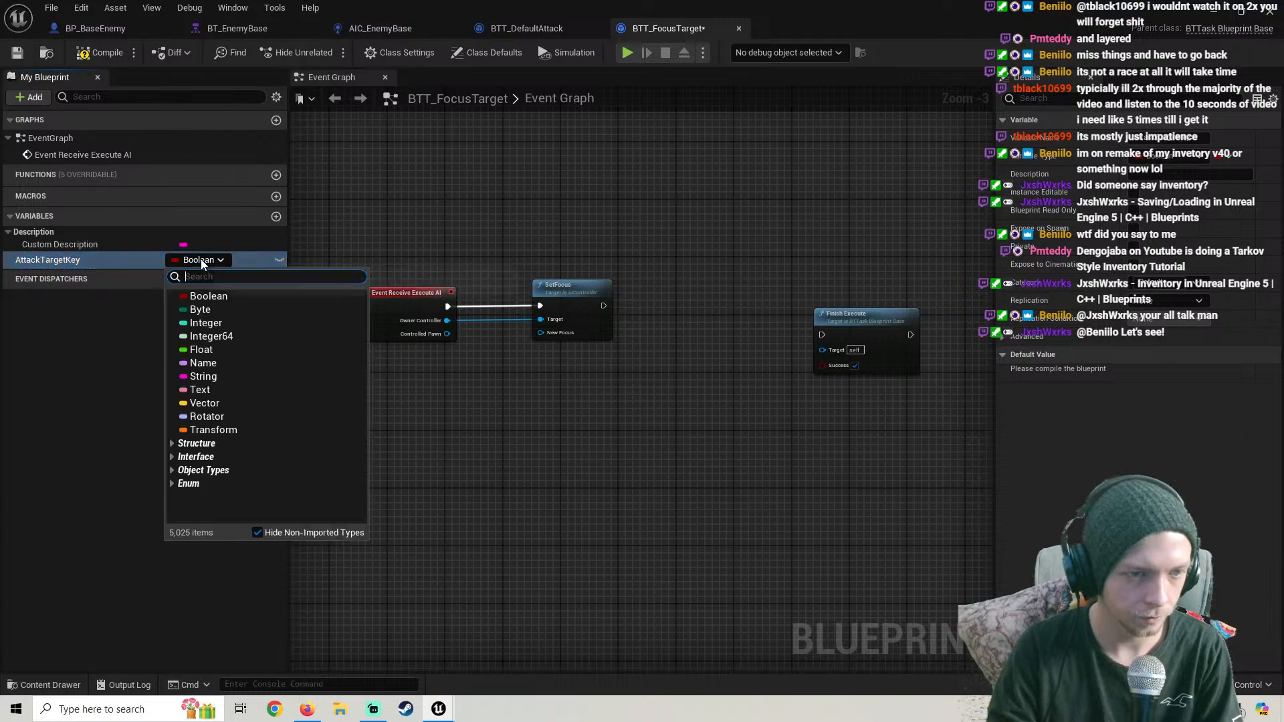
type("black")
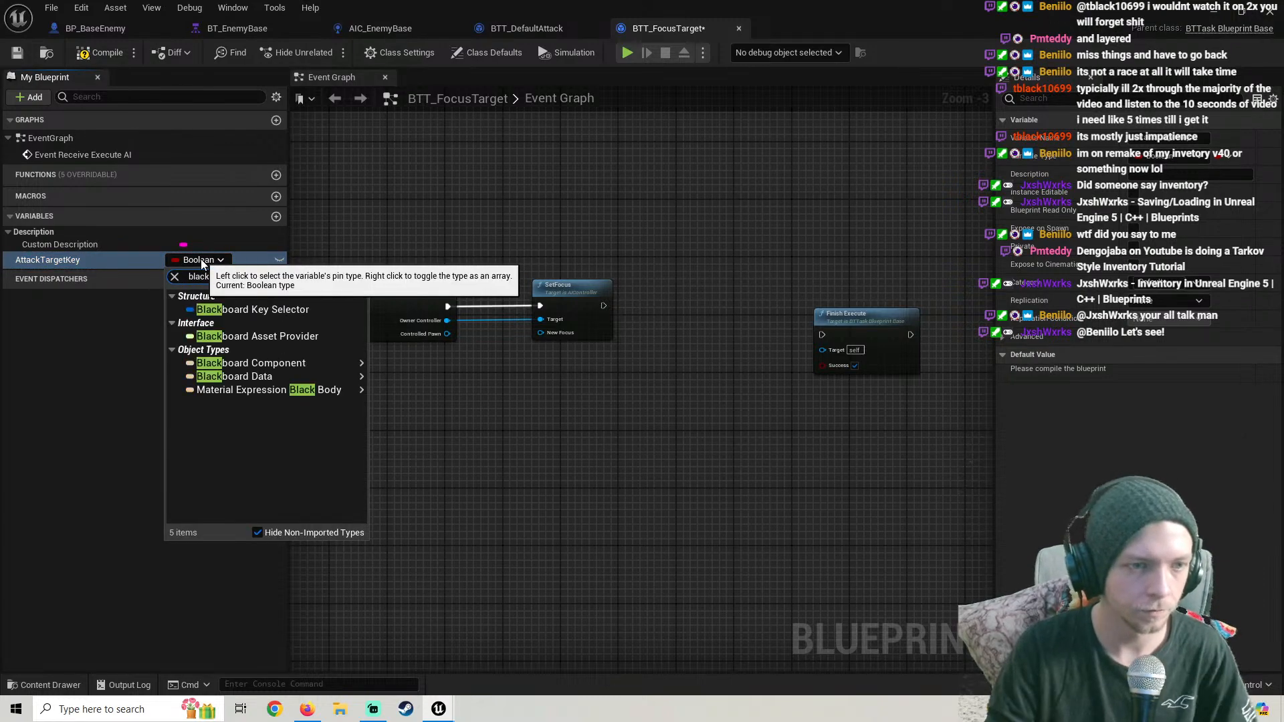
left_click(244, 310)
Make AttackTargetKey instance editable, place a getter for it below the event nodes, and compile and save the blueprint
scroll(402, 405, "down", 1)
right_click_drag(428, 397, 677, 255)
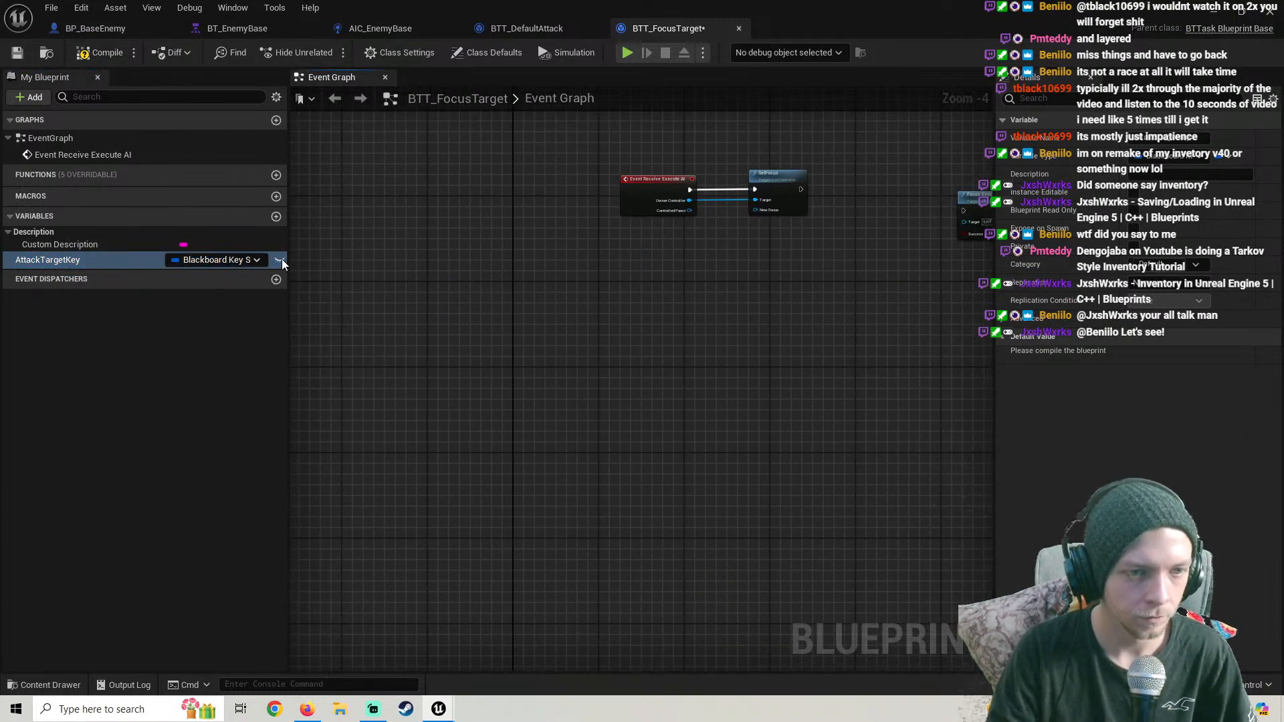
left_click_drag(68, 261, 465, 345)
left_click(499, 356)
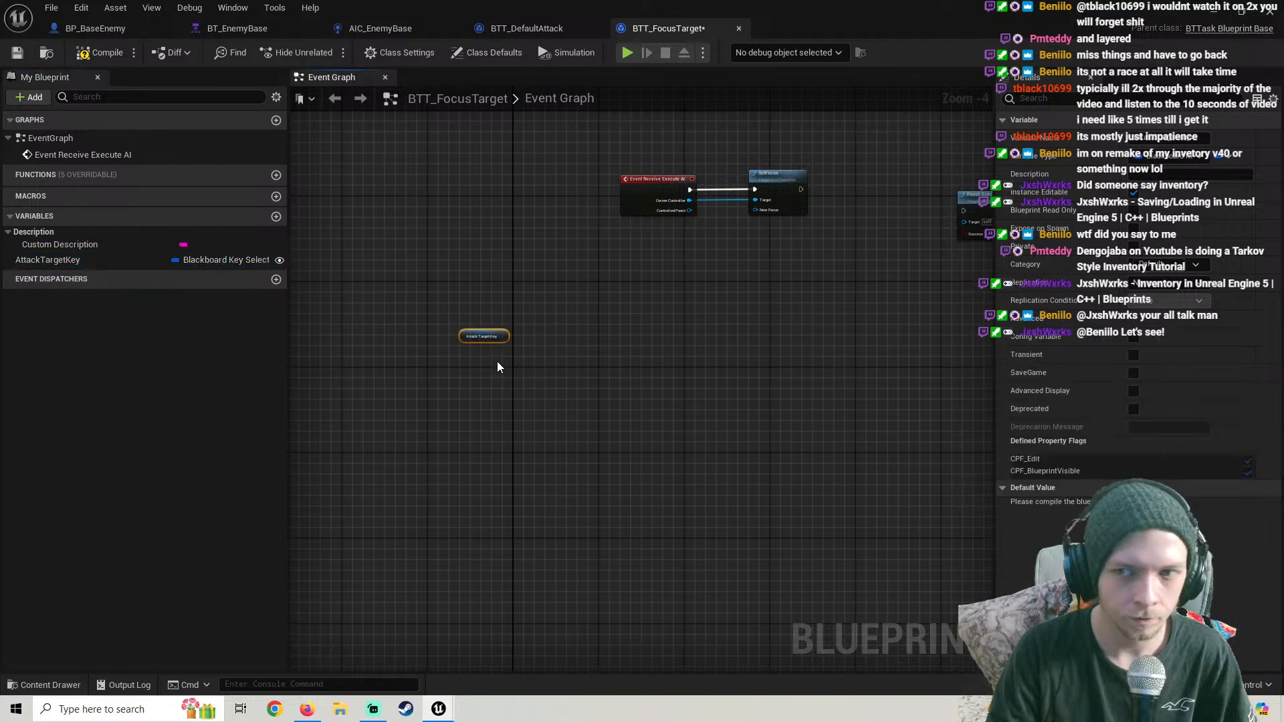
left_click(103, 54)
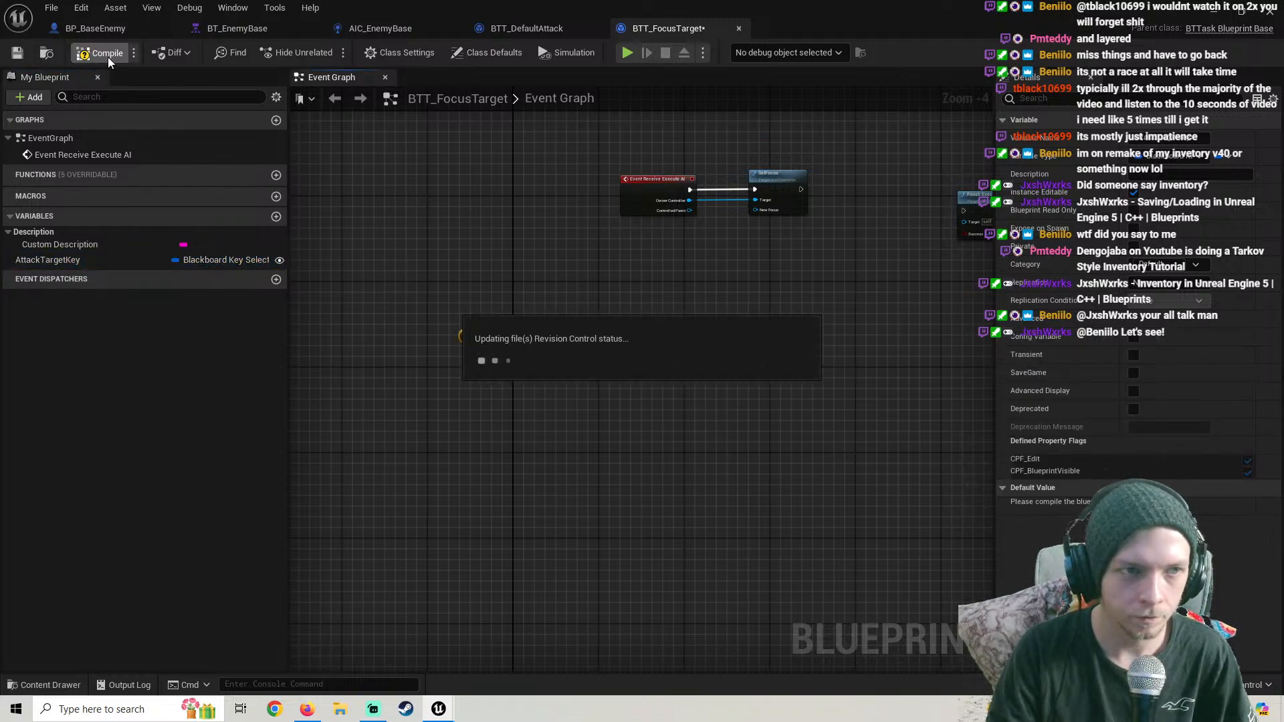
Watch the browser tutorial's part on reading the blackboard value from Attack Target Key, and return to Unreal Editor
left_click(307, 707)
left_click(347, 441)
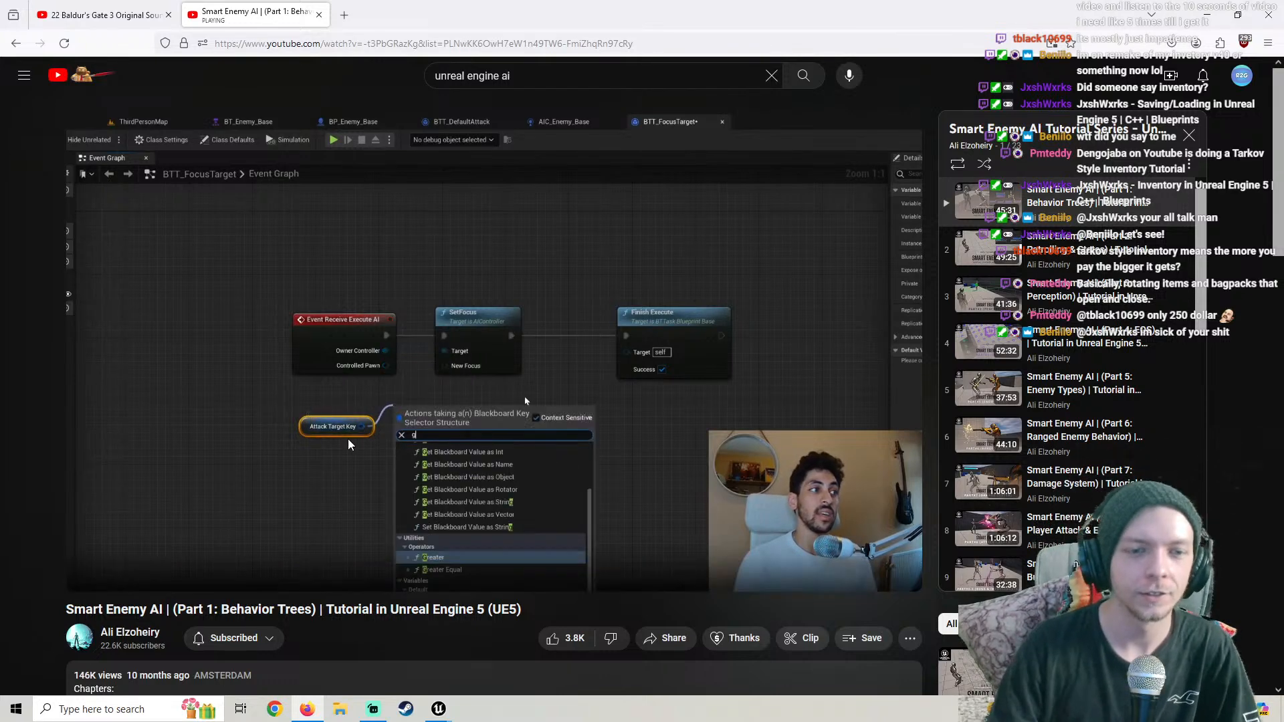
mouse_move(439, 708)
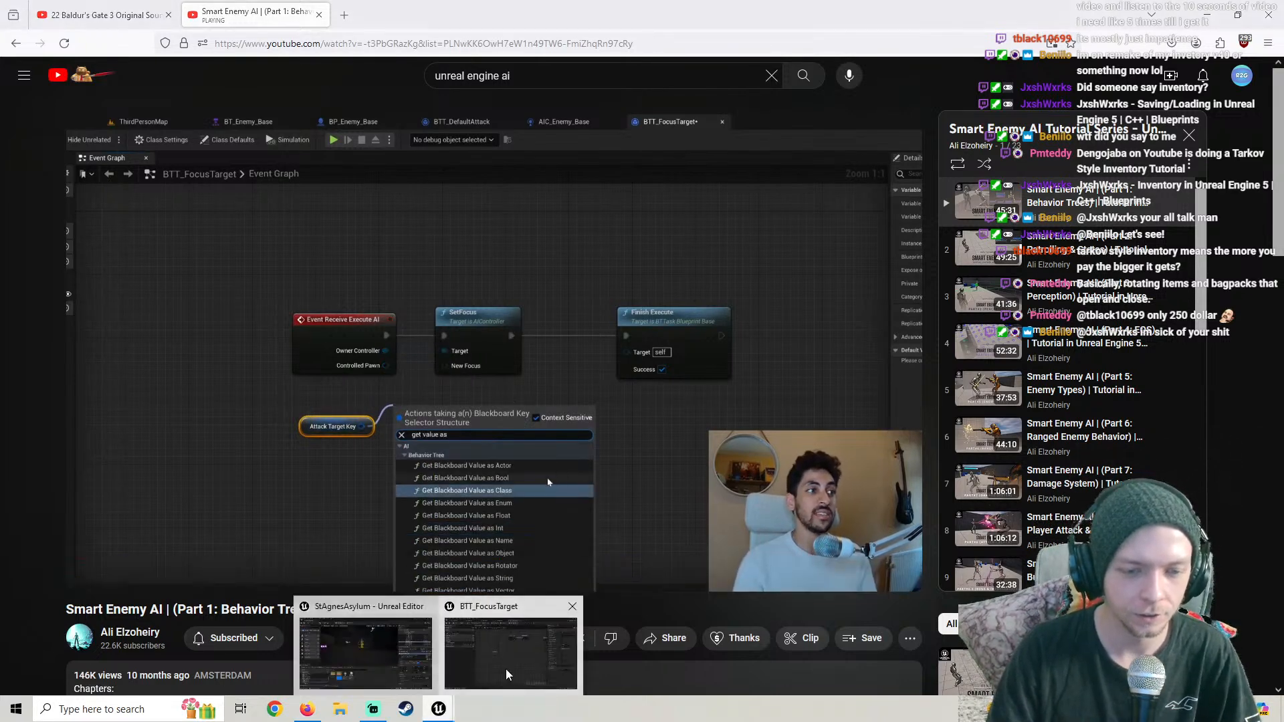
left_click(508, 662)
Add a Get Blackboard Value as Actor node fed by the Attack Target Key getter
right_click_drag(510, 413, 531, 457)
left_click_drag(538, 376, 582, 369)
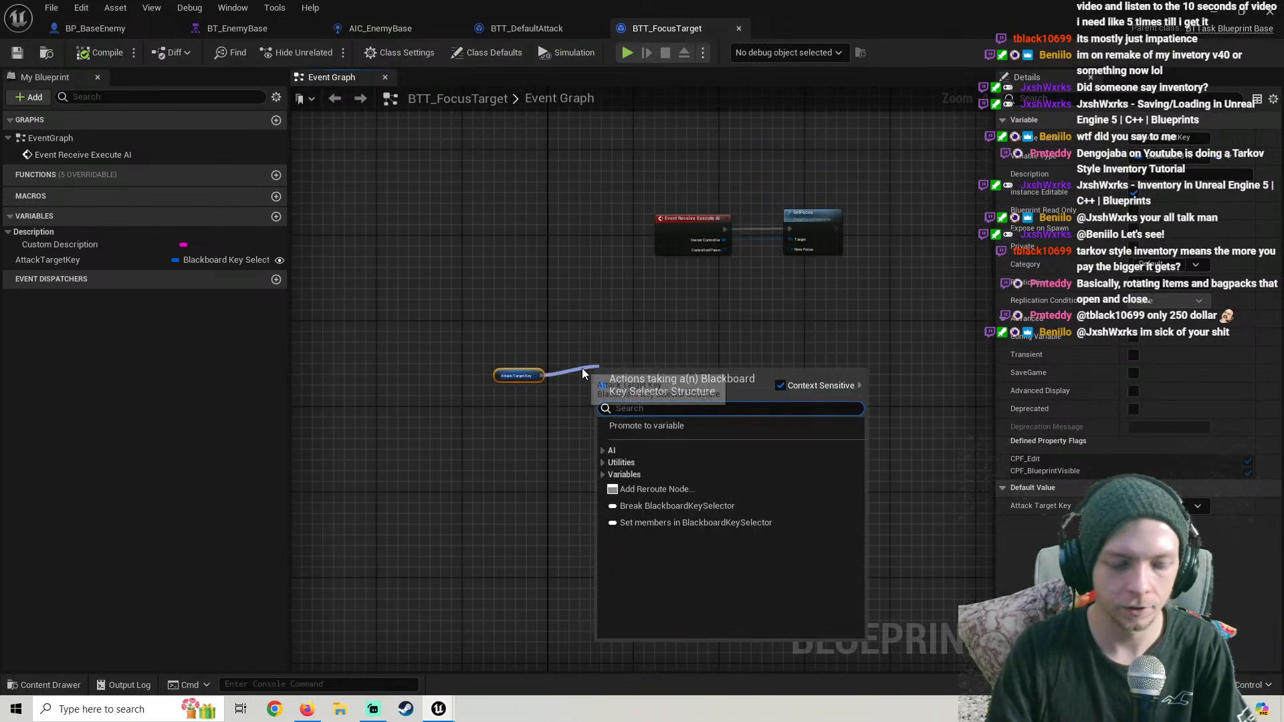
type("get value as")
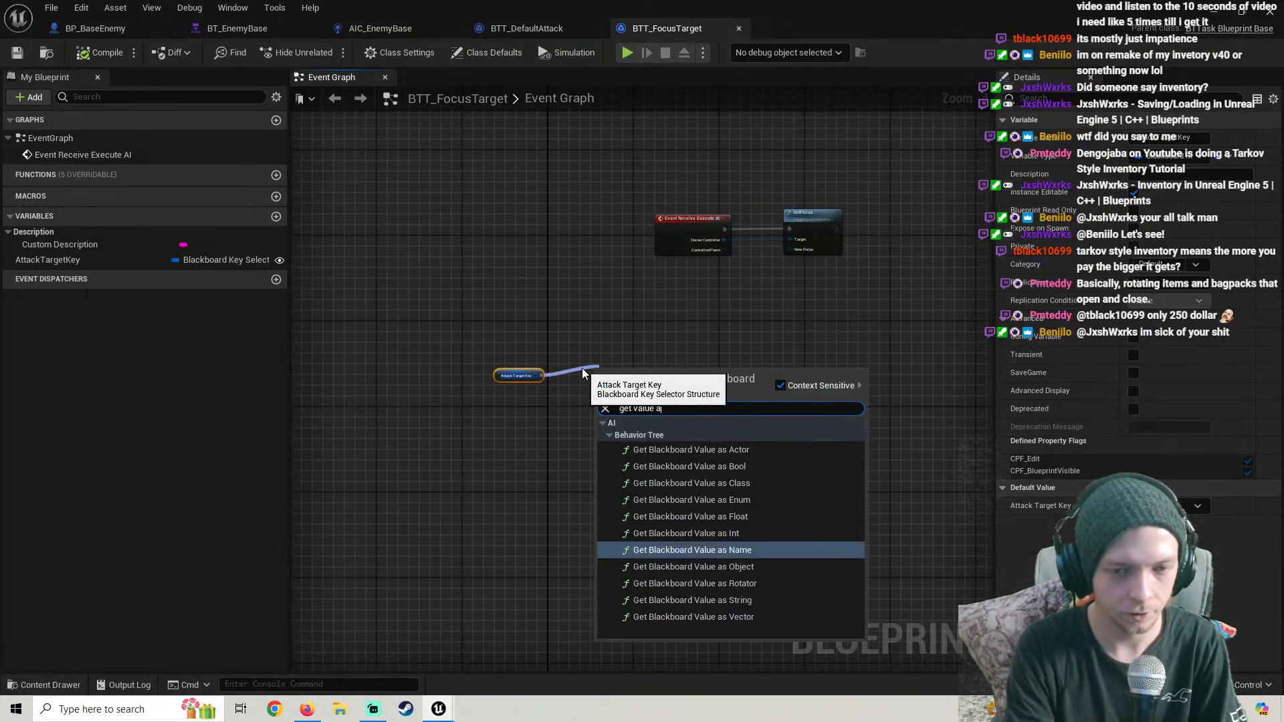
left_click(725, 452)
scroll(658, 405, "up", 2)
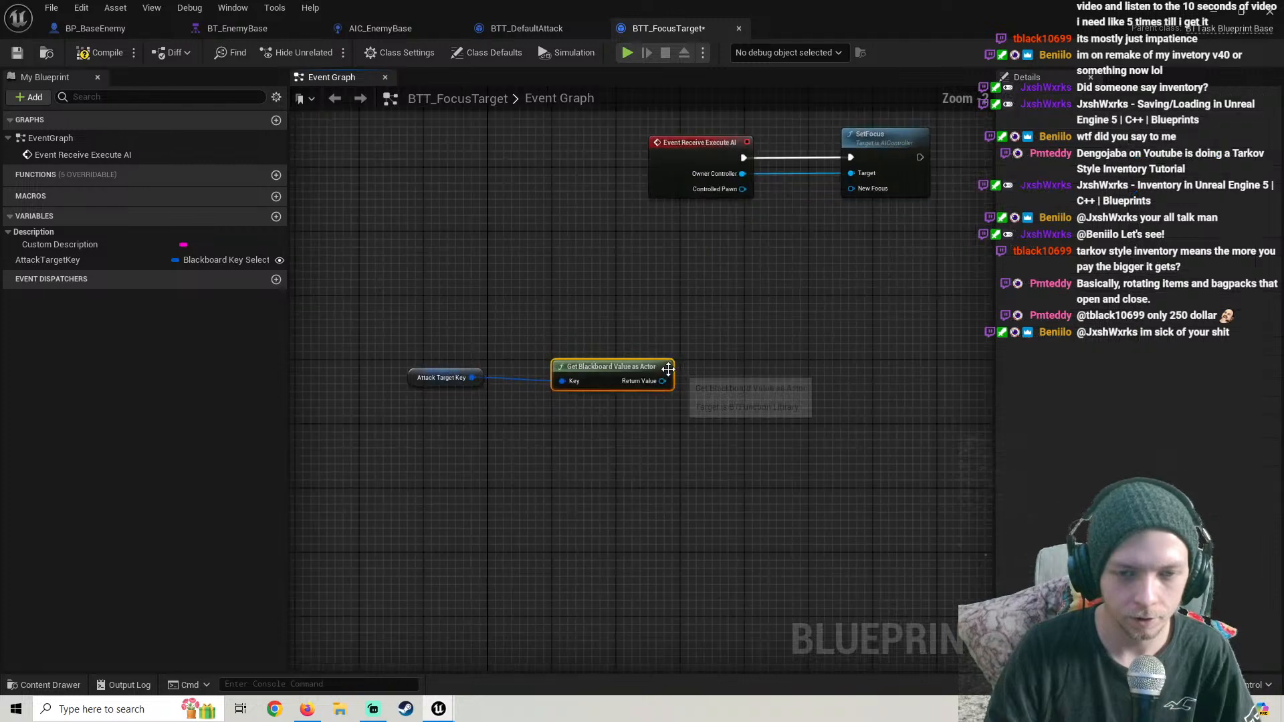
Connect the blackboard actor value to SetFocus's New Focus, and link SetFocus's execution output to Finish Execute
right_click_drag(728, 314, 576, 400)
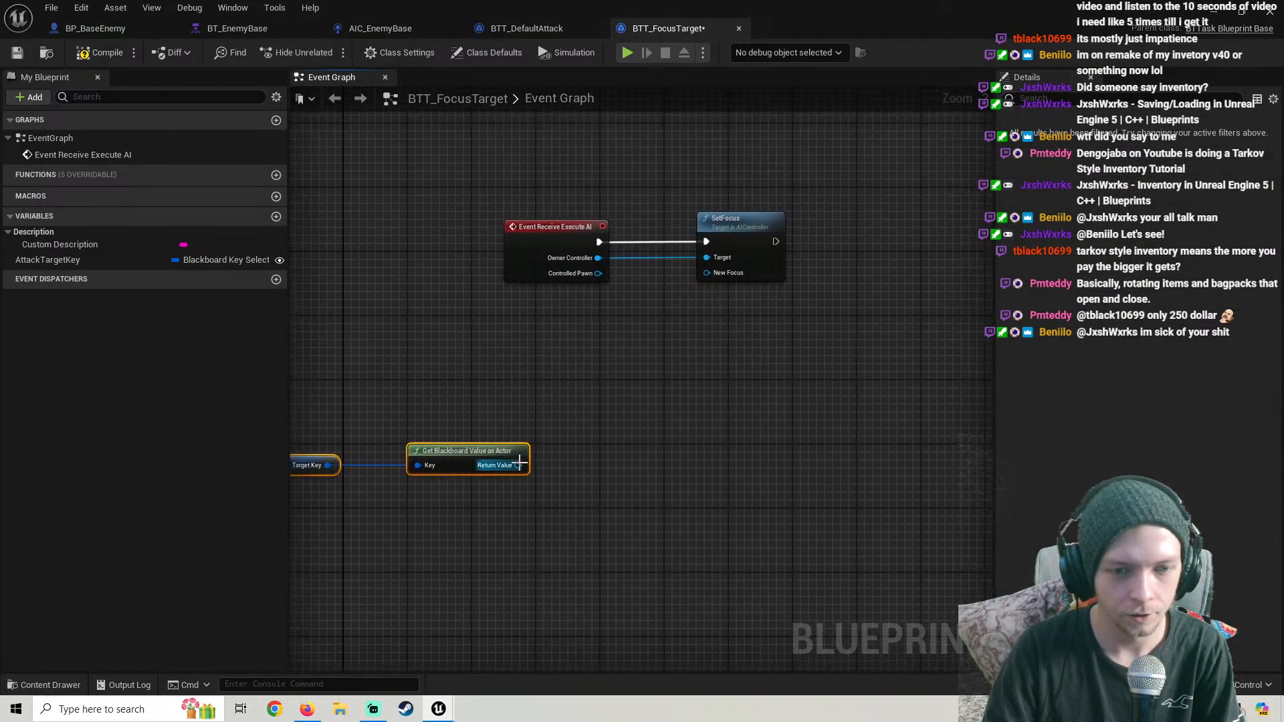
left_click_drag(518, 465, 707, 272)
left_click_drag(481, 452, 571, 310)
right_click_drag(715, 320, 427, 349)
left_click_drag(488, 270, 691, 262)
right_click_drag(395, 417, 551, 420)
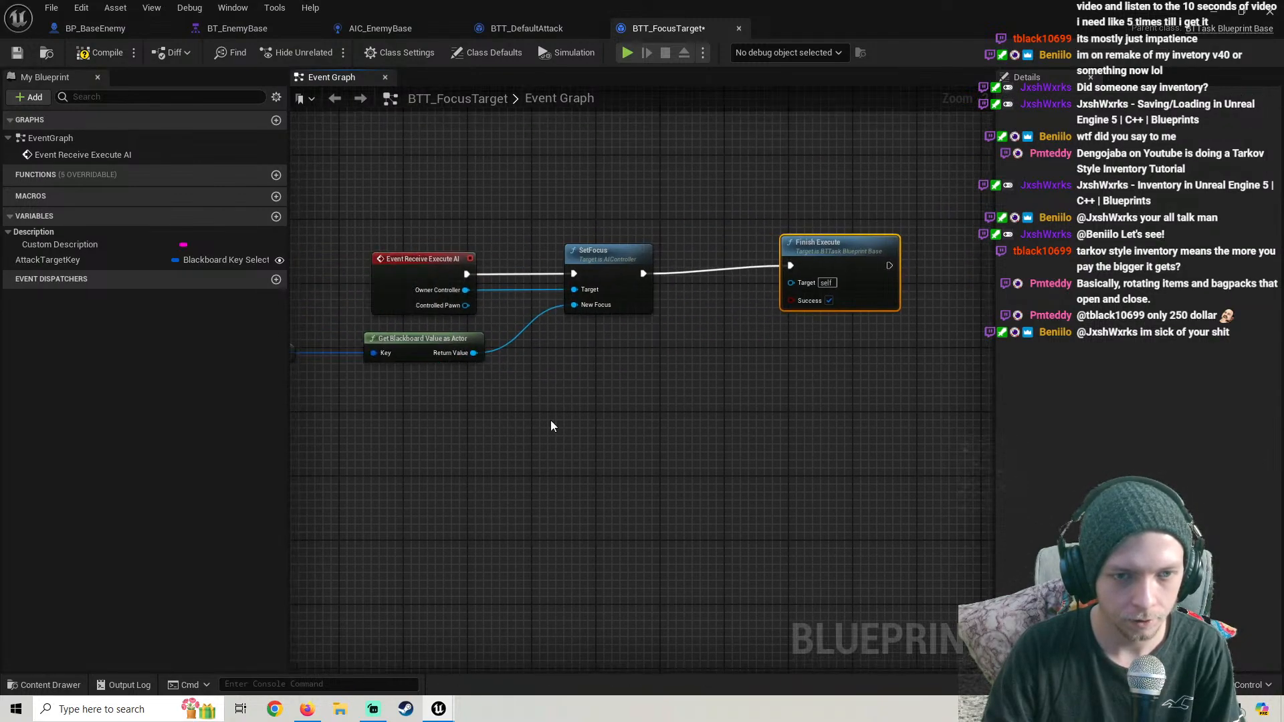
Check the browser tutorial, then align Finish Execute with SetFocus in Unreal Editor and save BTT_FocusTarget
left_click(307, 709)
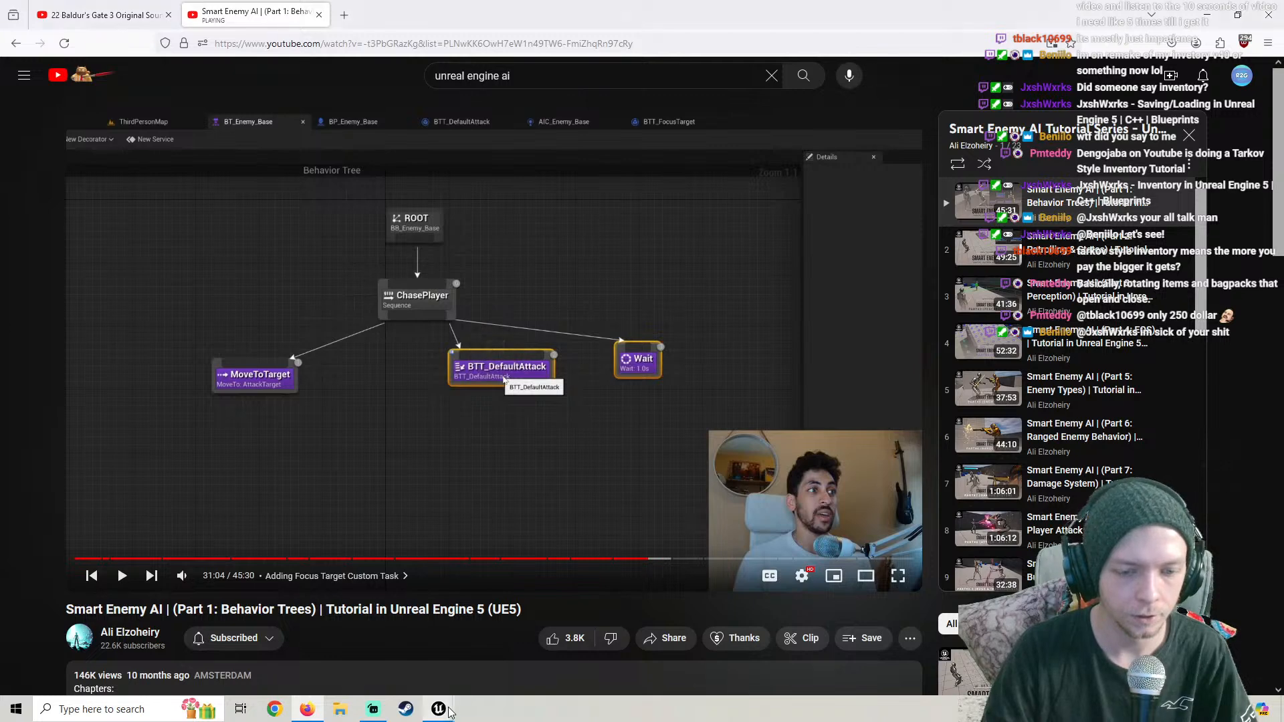
key("alt+Tab")
left_click_drag(824, 254, 793, 265)
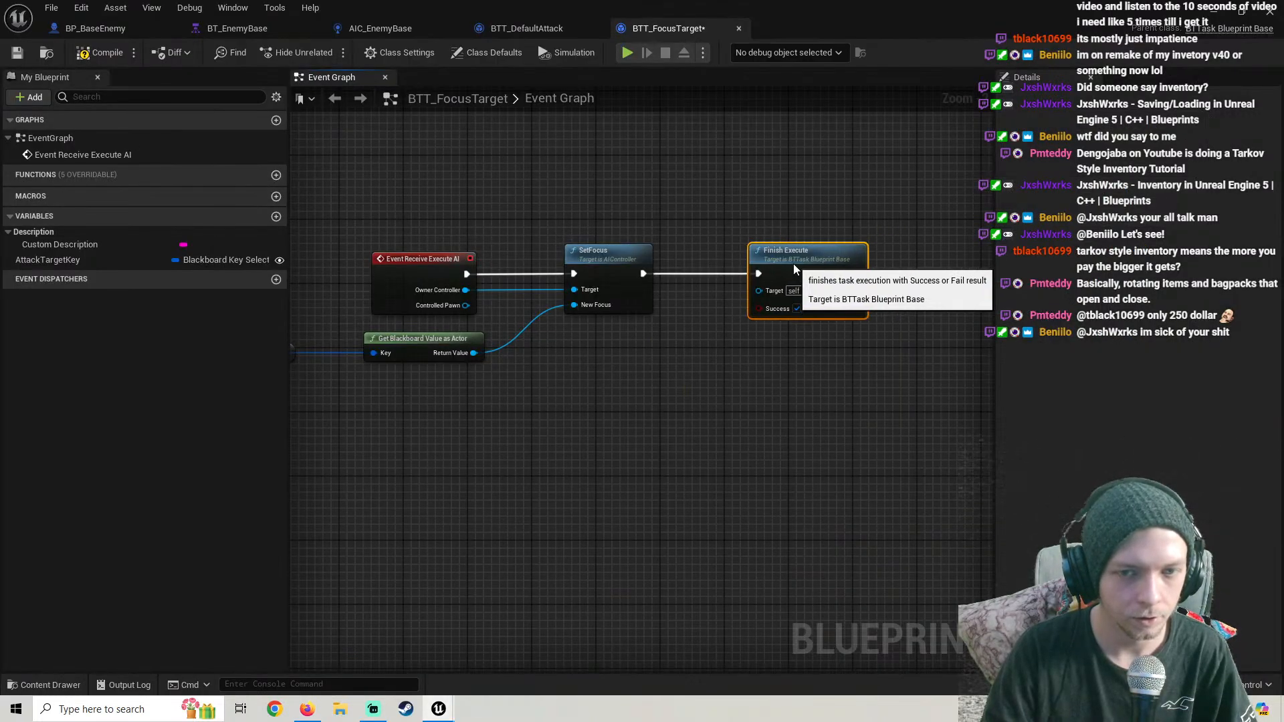
right_click_drag(511, 376, 696, 373)
left_click(17, 52)
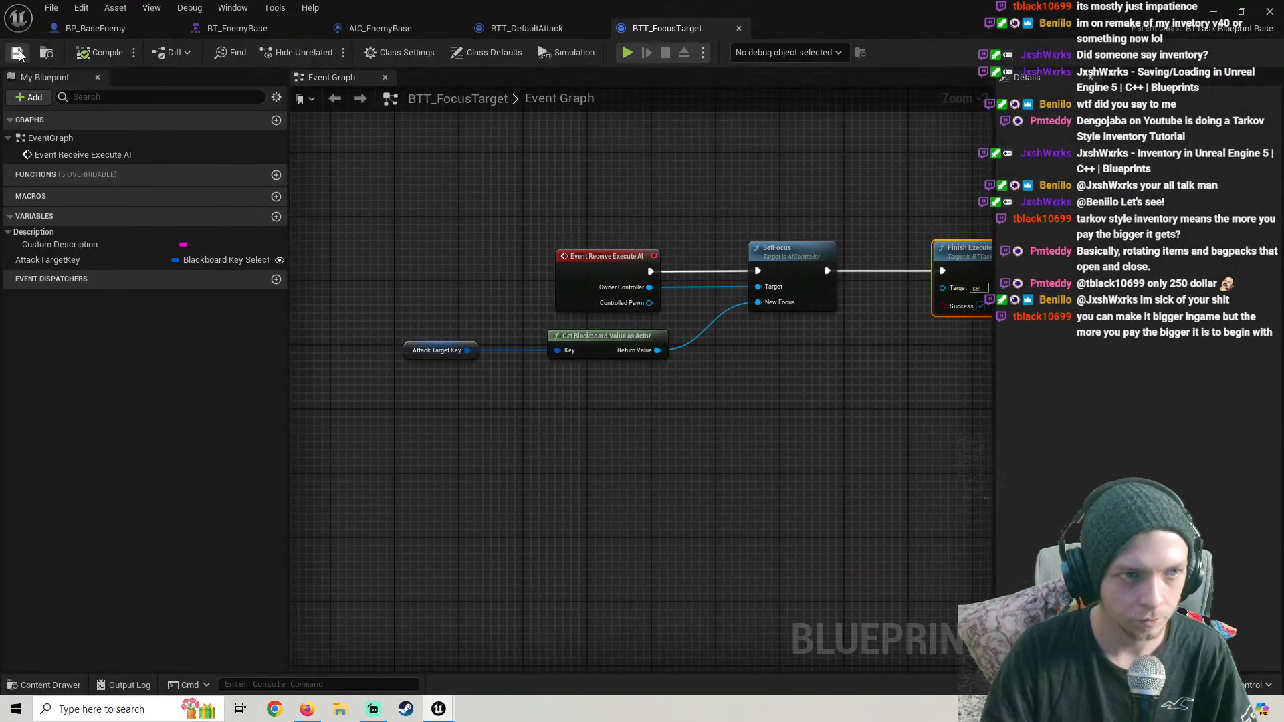
In BT_EnemyBase, spread out the Sequence's child tasks and add a BTT_FocusTarget task between Move To and BTT_DefaultAttack
left_click(237, 28)
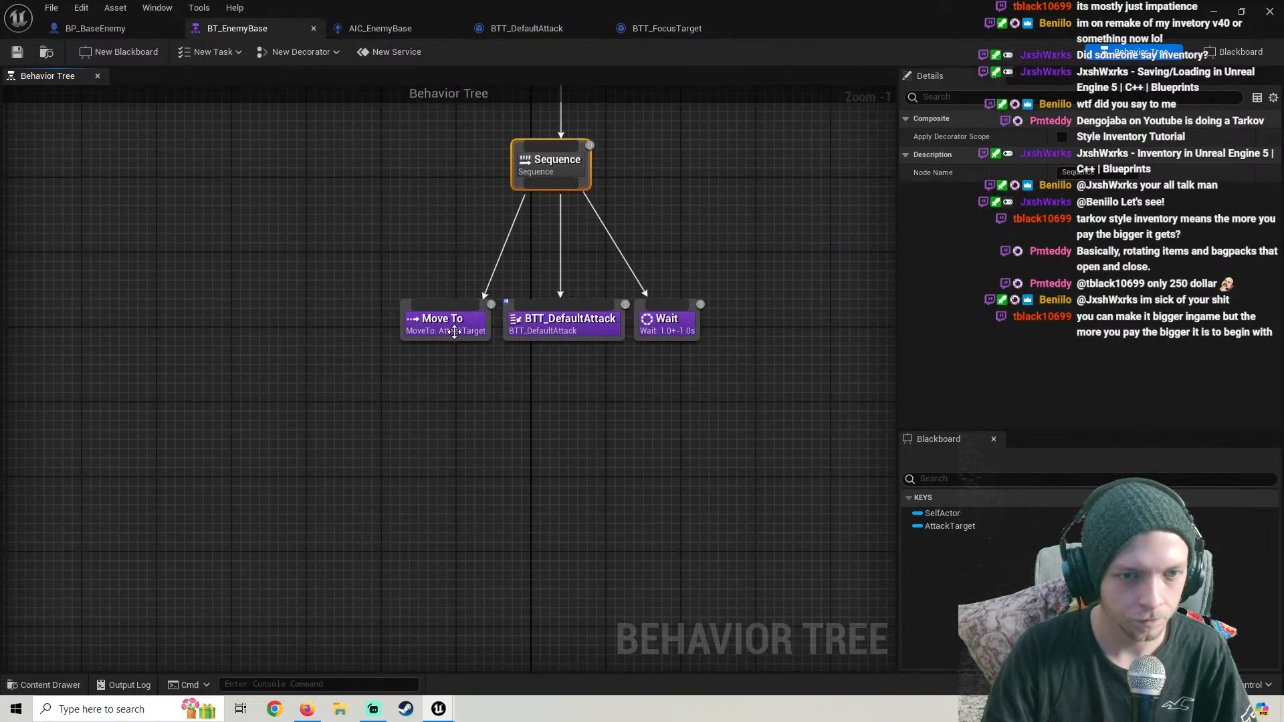
left_click_drag(454, 332, 360, 323)
left_click_drag(674, 329, 709, 327)
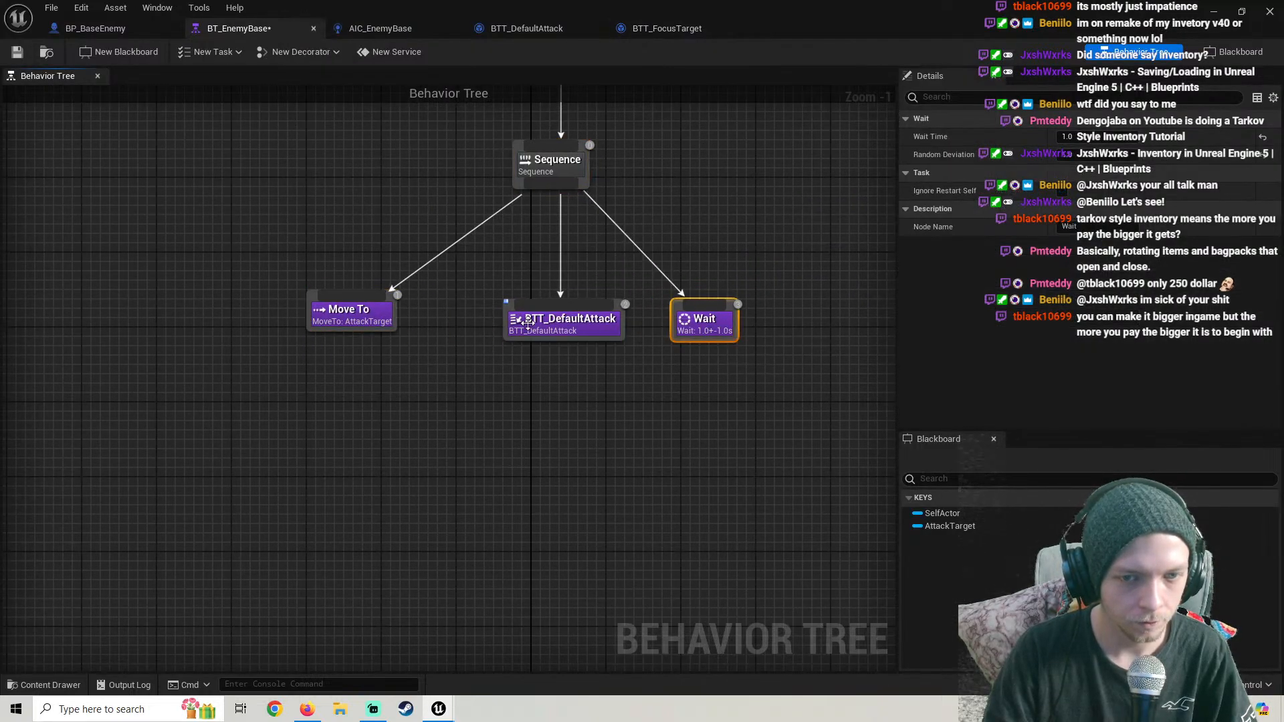
left_click_drag(528, 323, 546, 323)
left_click_drag(542, 187, 430, 315)
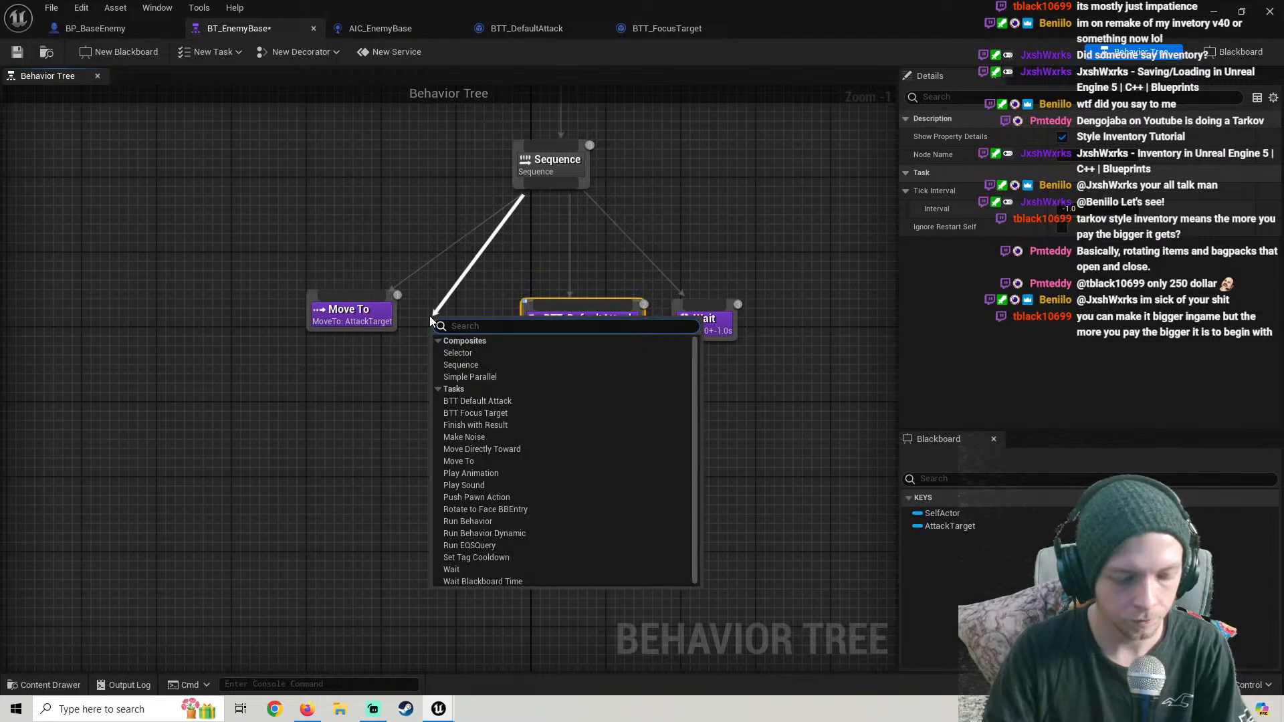
type("focu")
left_click(483, 353)
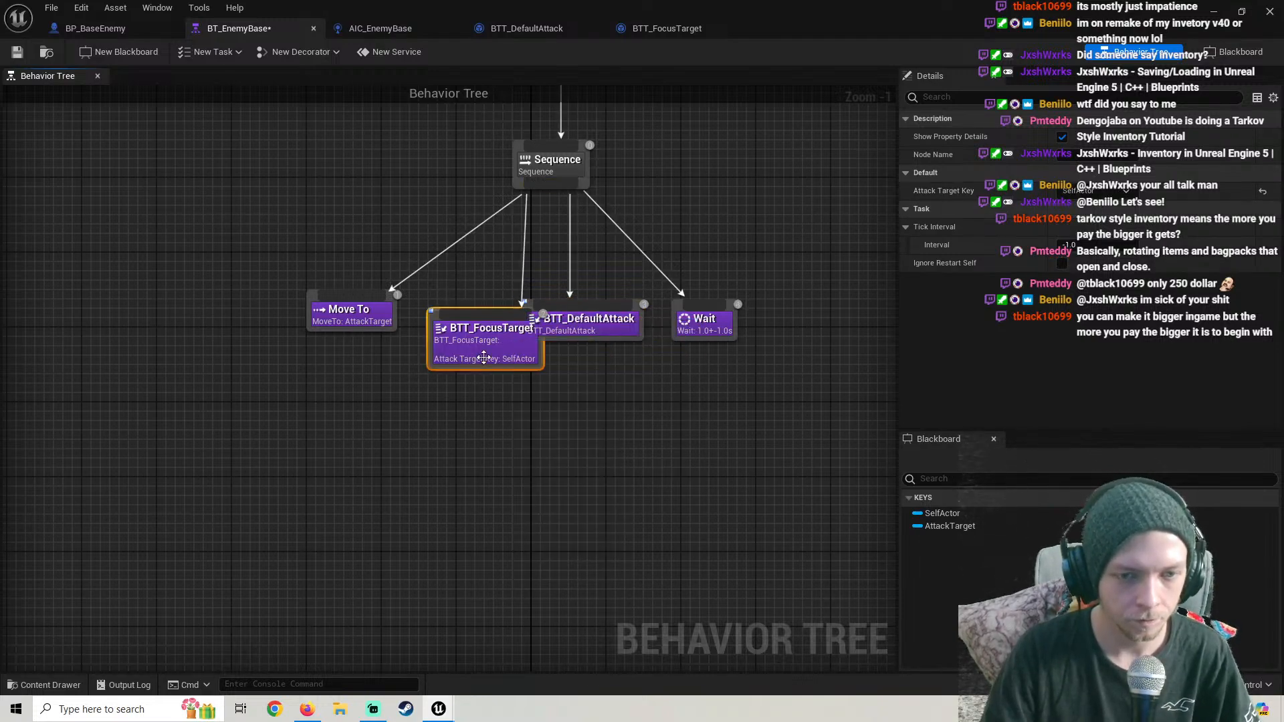
Space the four task nodes under the Sequence so none overlap, and save BT_EnemyBase
left_click_drag(445, 335, 434, 334)
left_click_drag(356, 320, 327, 320)
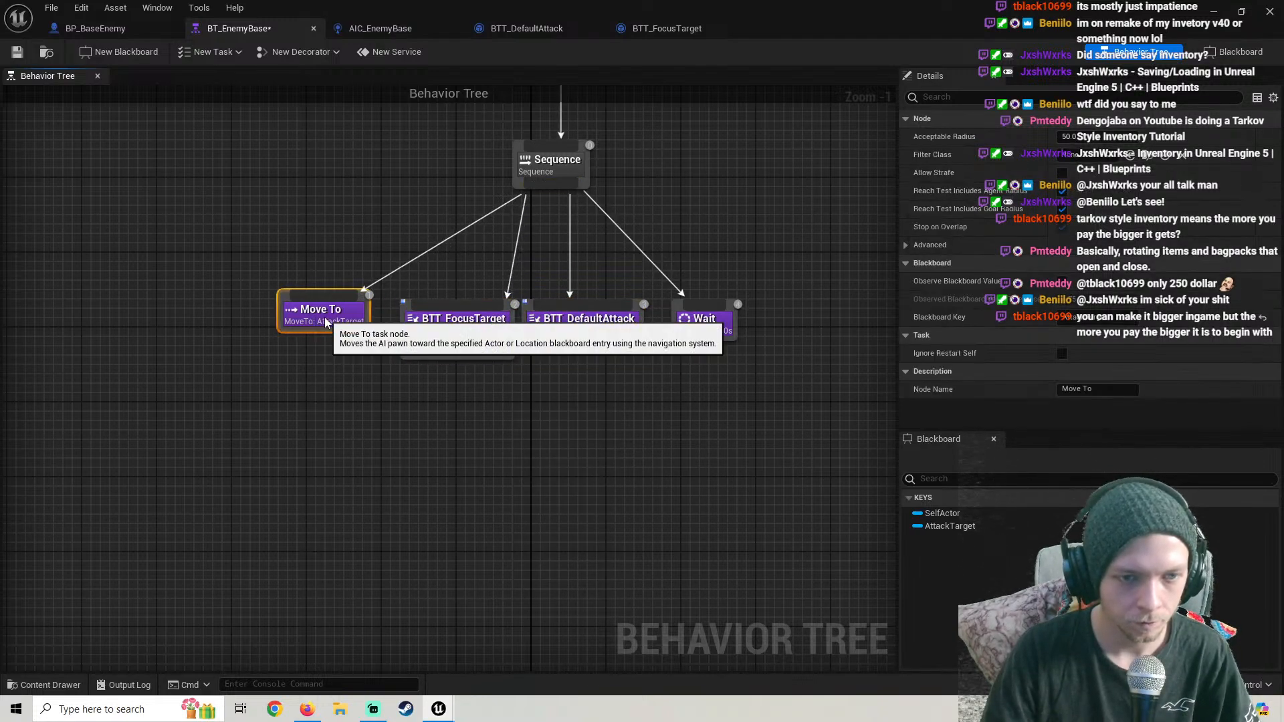
left_click_drag(442, 330, 431, 330)
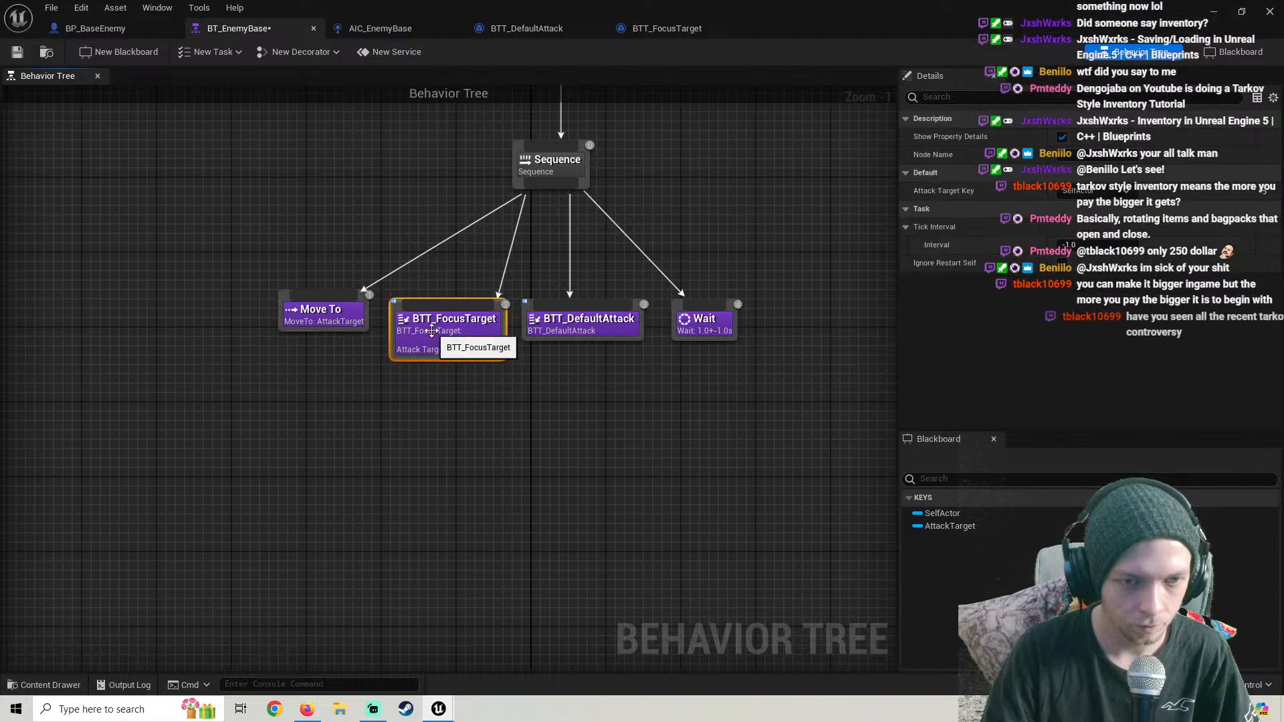
left_click(587, 331)
left_click_drag(587, 332, 577, 331)
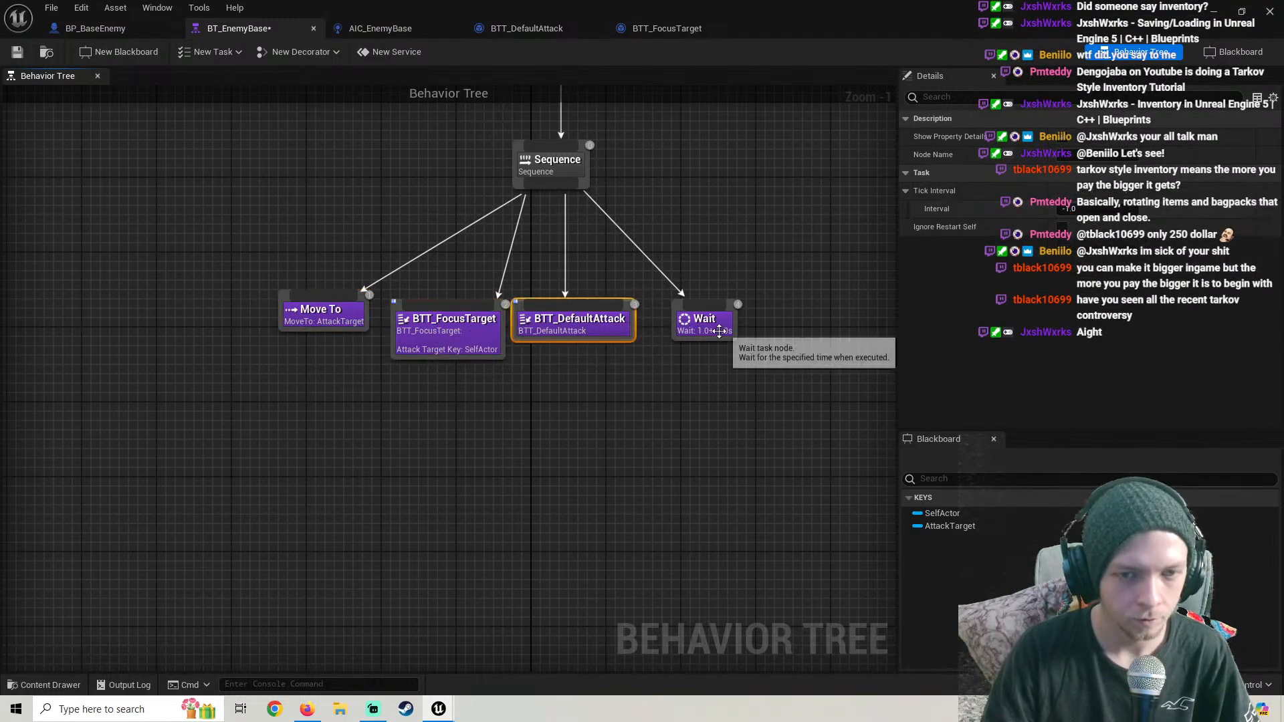
left_click_drag(702, 335, 683, 335)
left_click(17, 52)
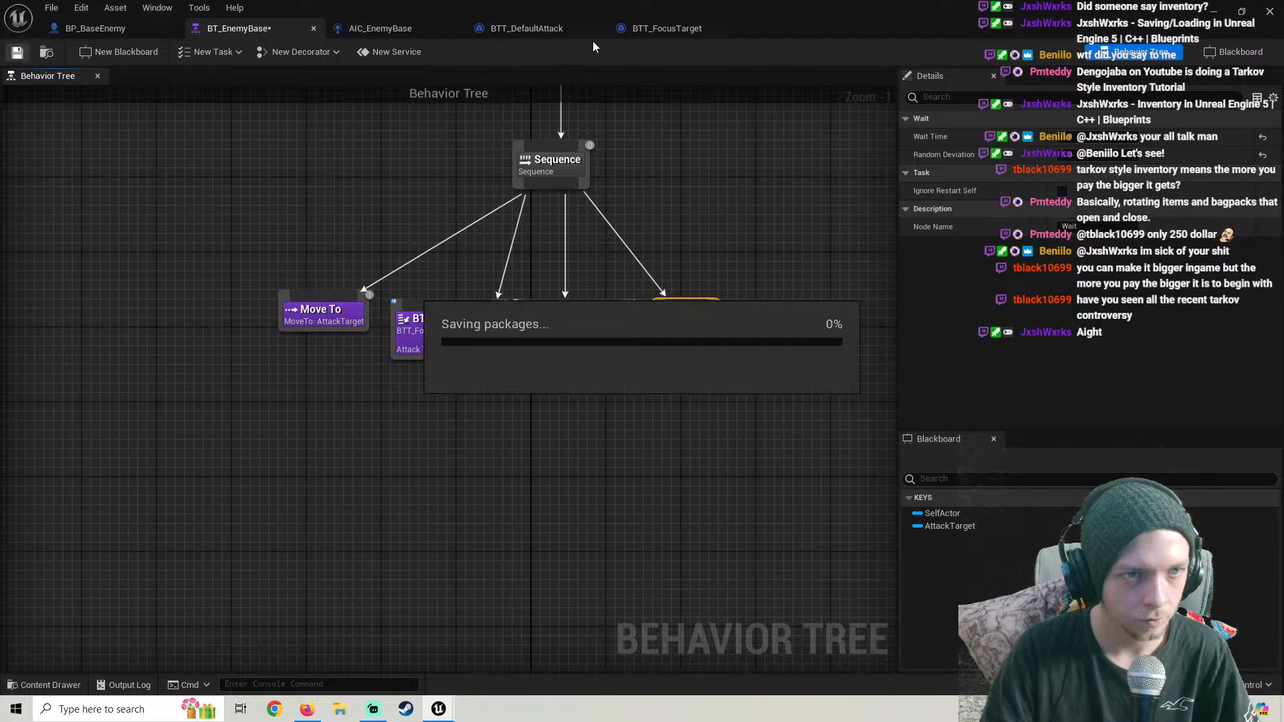
Playtest ThirdPersonMap in the editor to watch how the enemy faces and attacks the player, then stop the session
left_click(1214, 11)
left_click(354, 54)
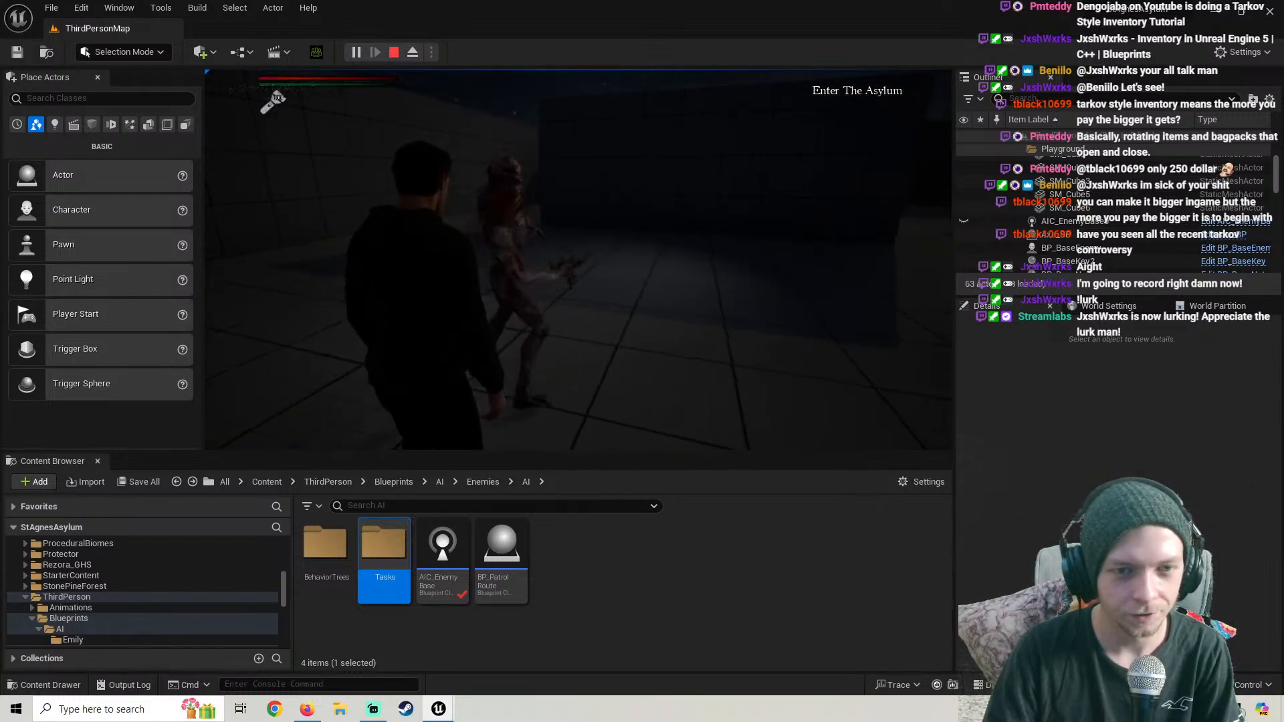
key("Escape")
mouse_move(439, 709)
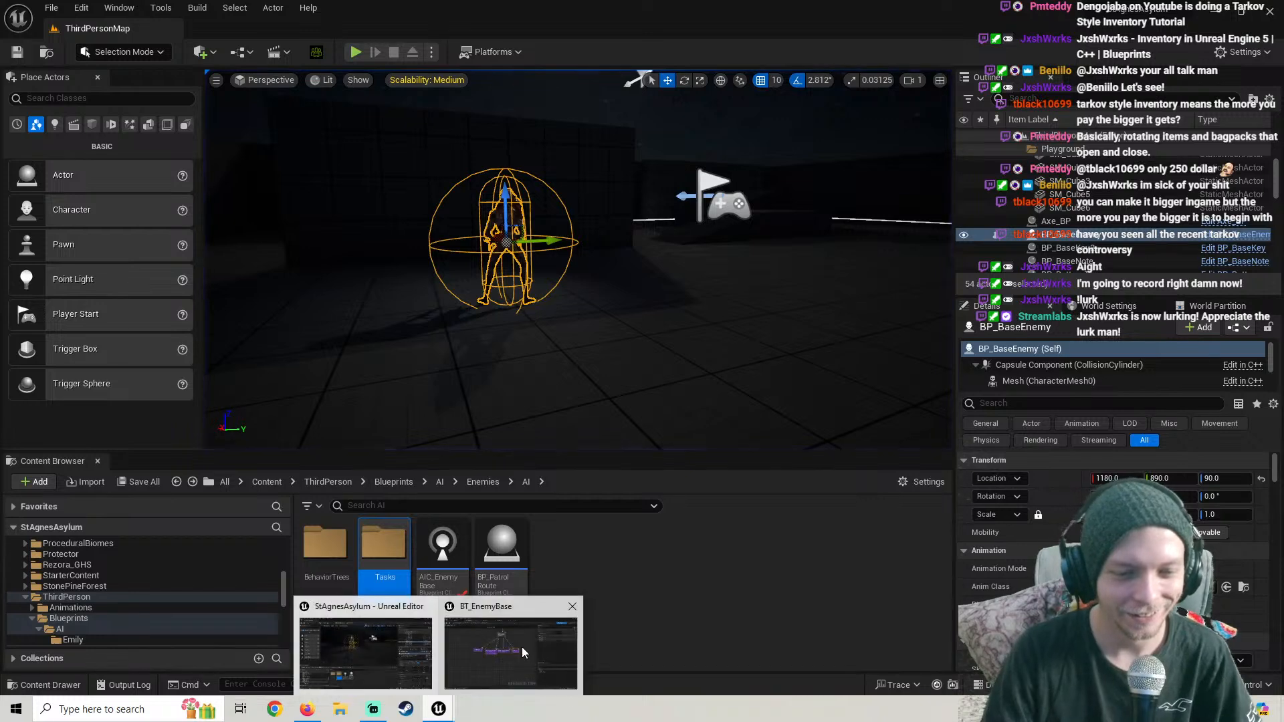
Resume the behavior tree tutorial video in the browser, then return to BT_EnemyBase in Unreal Editor
left_click(522, 647)
left_click(307, 709)
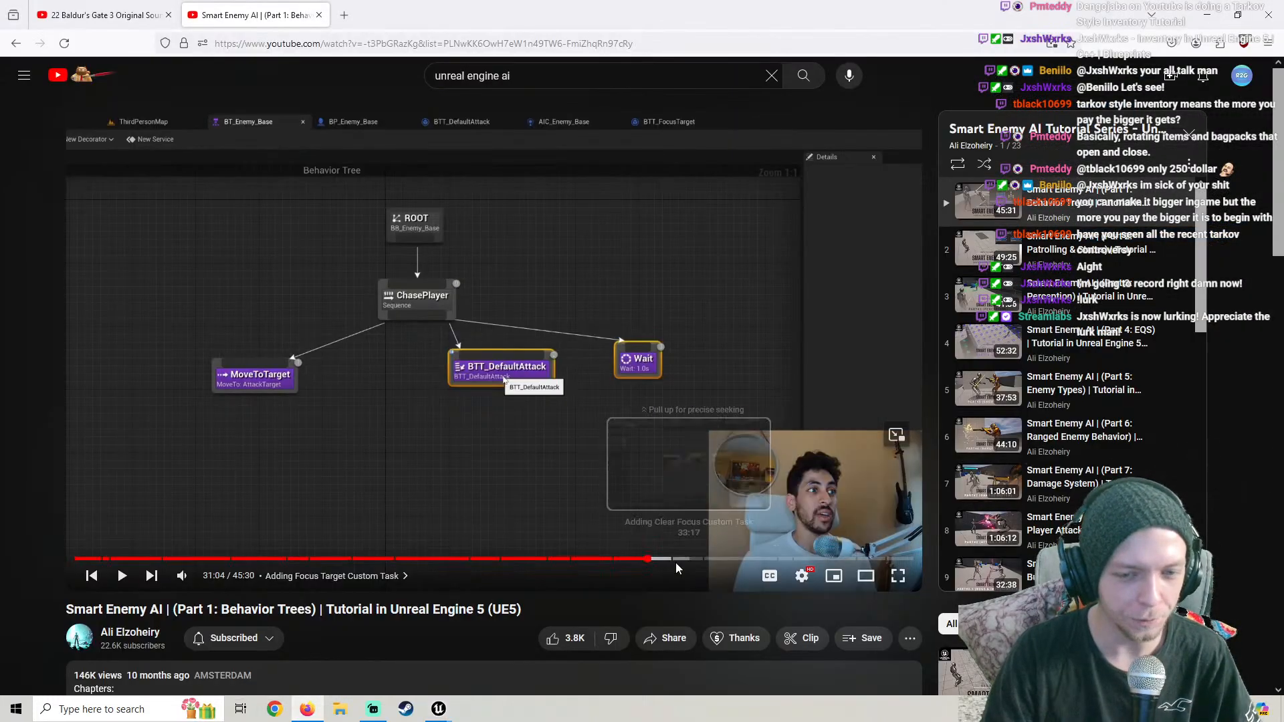
left_click(625, 498)
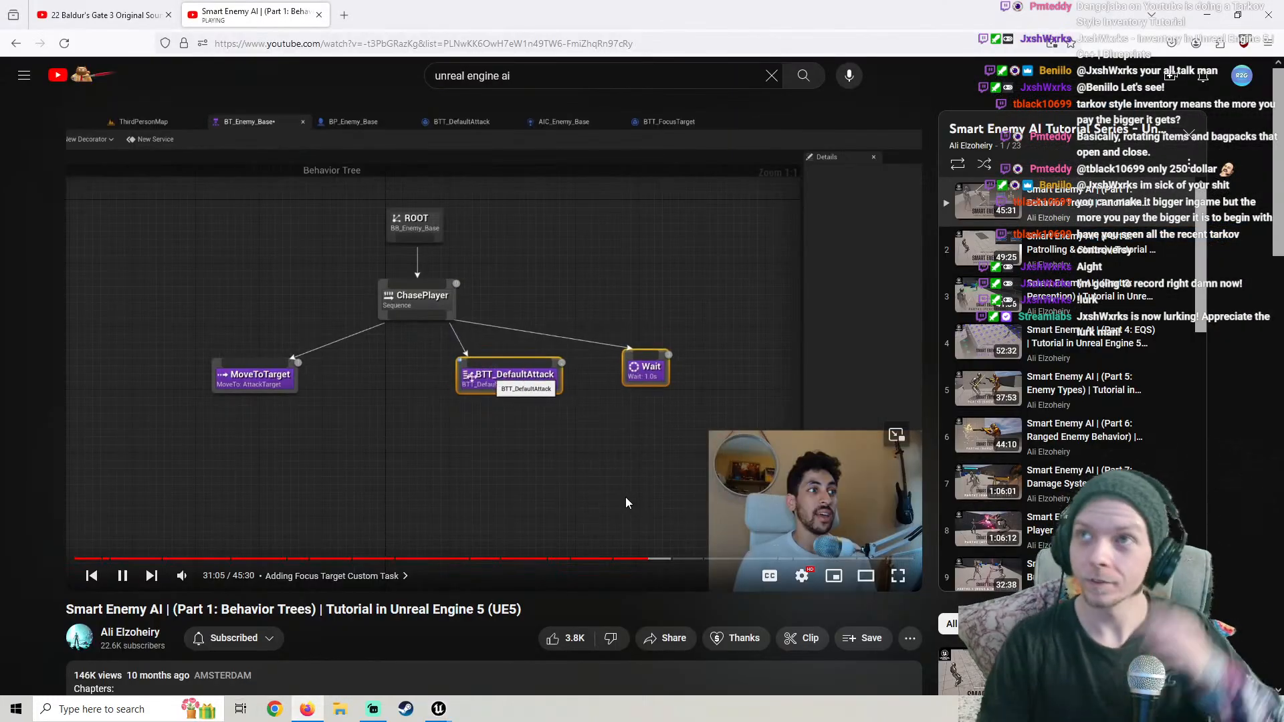
left_click(439, 709)
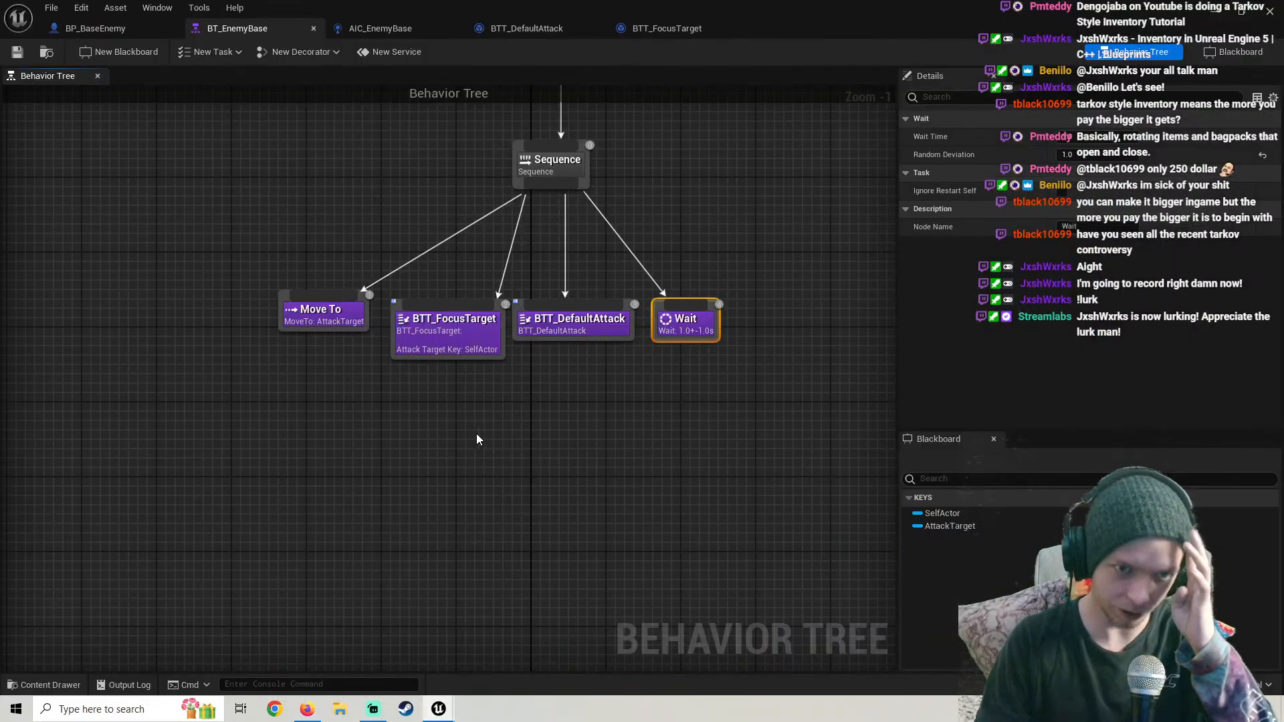
Set the BTT_FocusTarget node's Attack Target Key to AttackTarget and save BT_EnemyBase
left_click(447, 316)
left_click(1097, 191)
left_click(1098, 225)
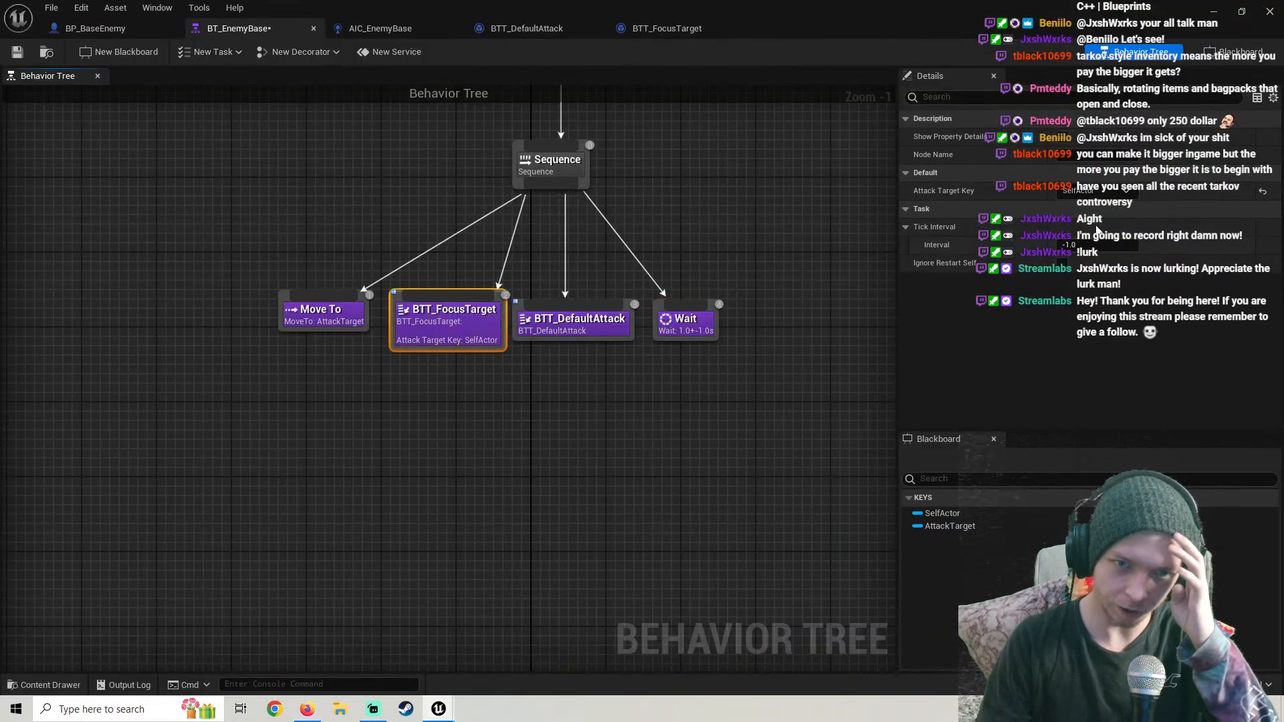
key("ctrl+s")
left_click_drag(720, 435, 576, 327)
Playtest ThirdPersonMap by moving the character around the enemy to check its focus, then stop and save the unsaved BT_EnemyBase
left_click(1214, 12)
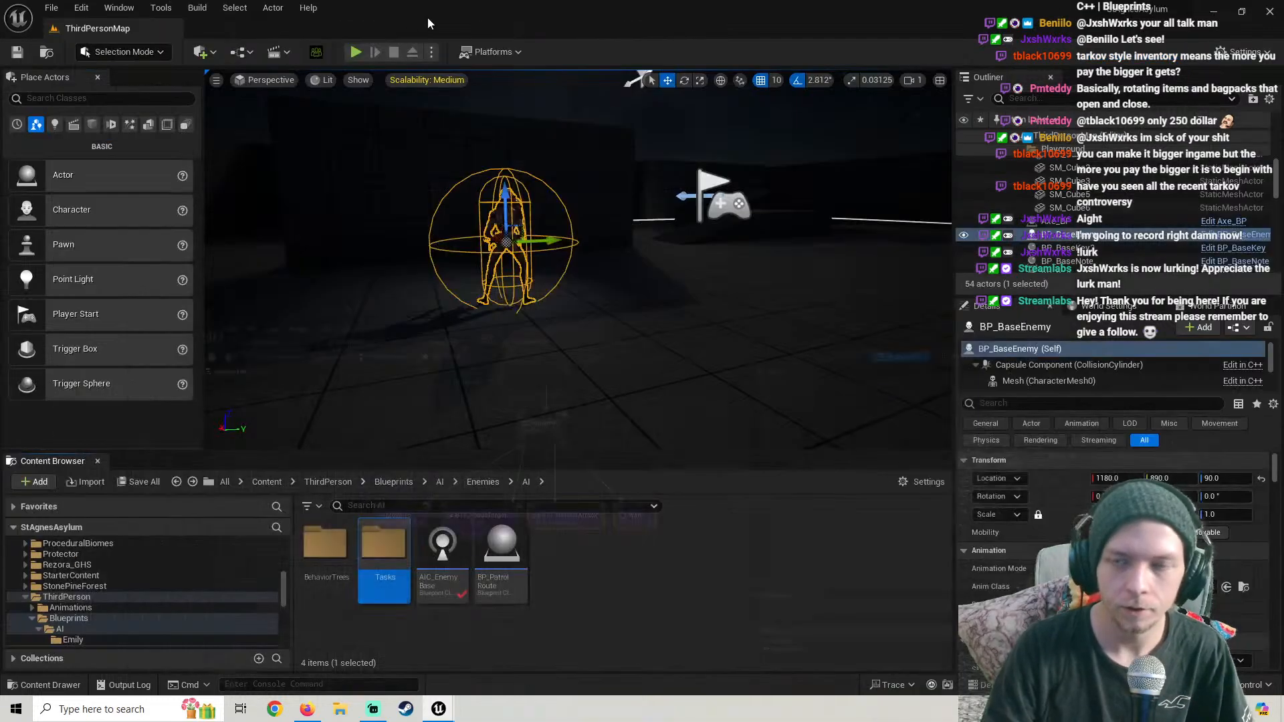
left_click(356, 51)
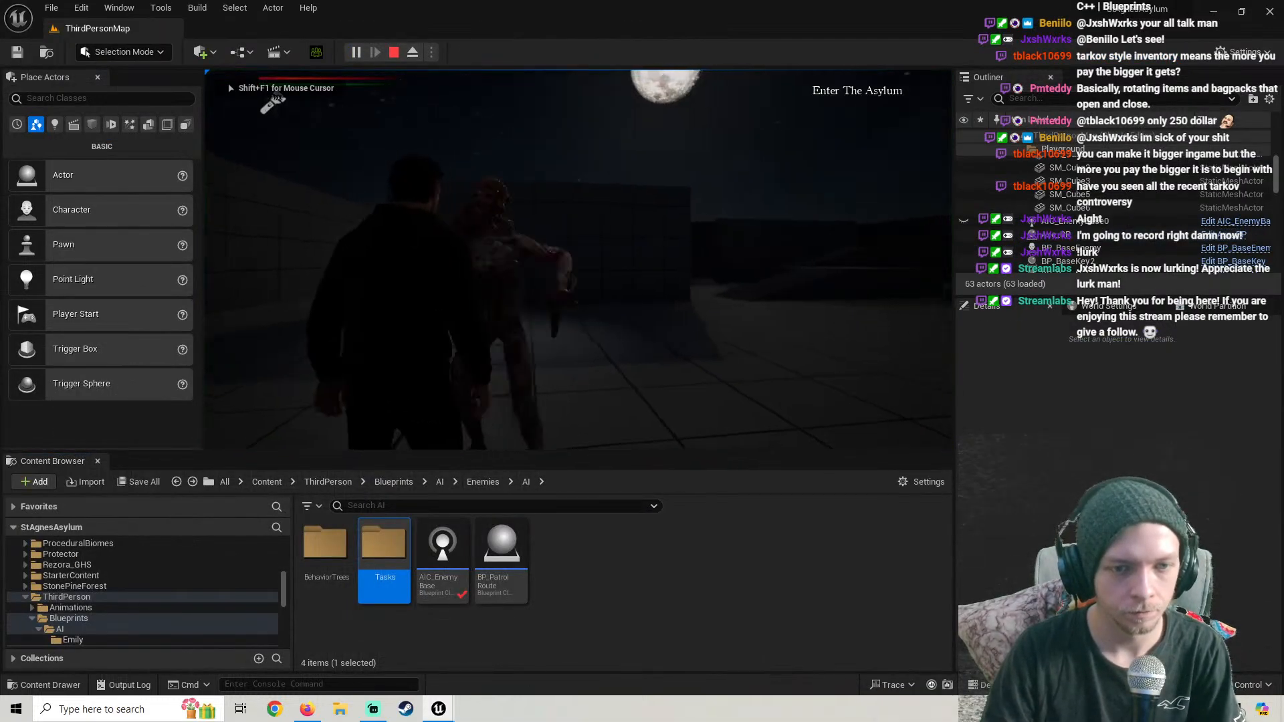
key("d")
key("s")
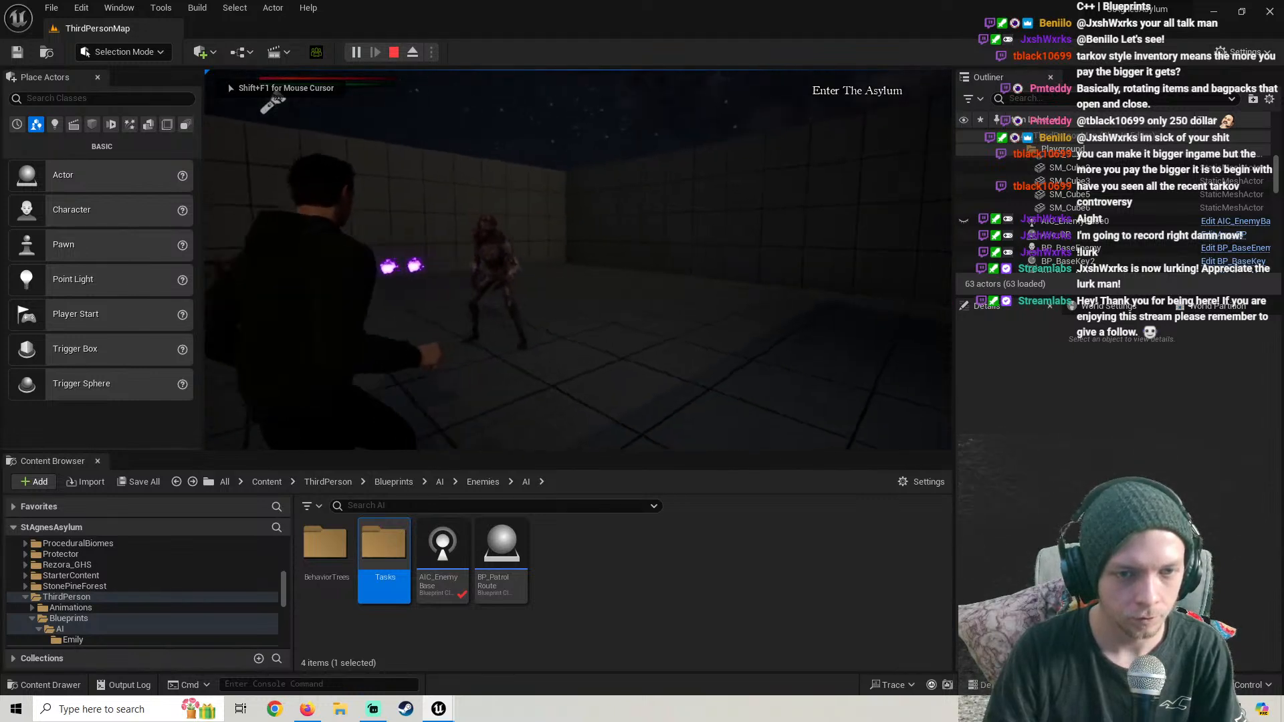
key("d")
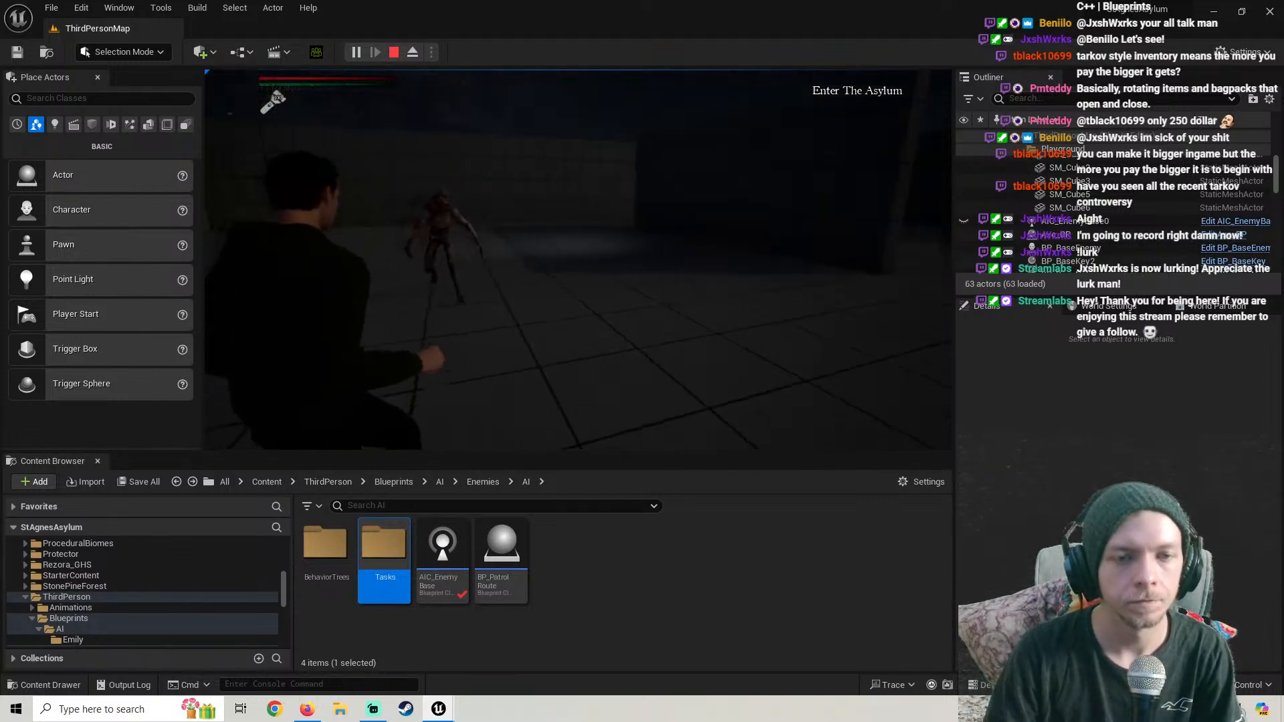
key("d")
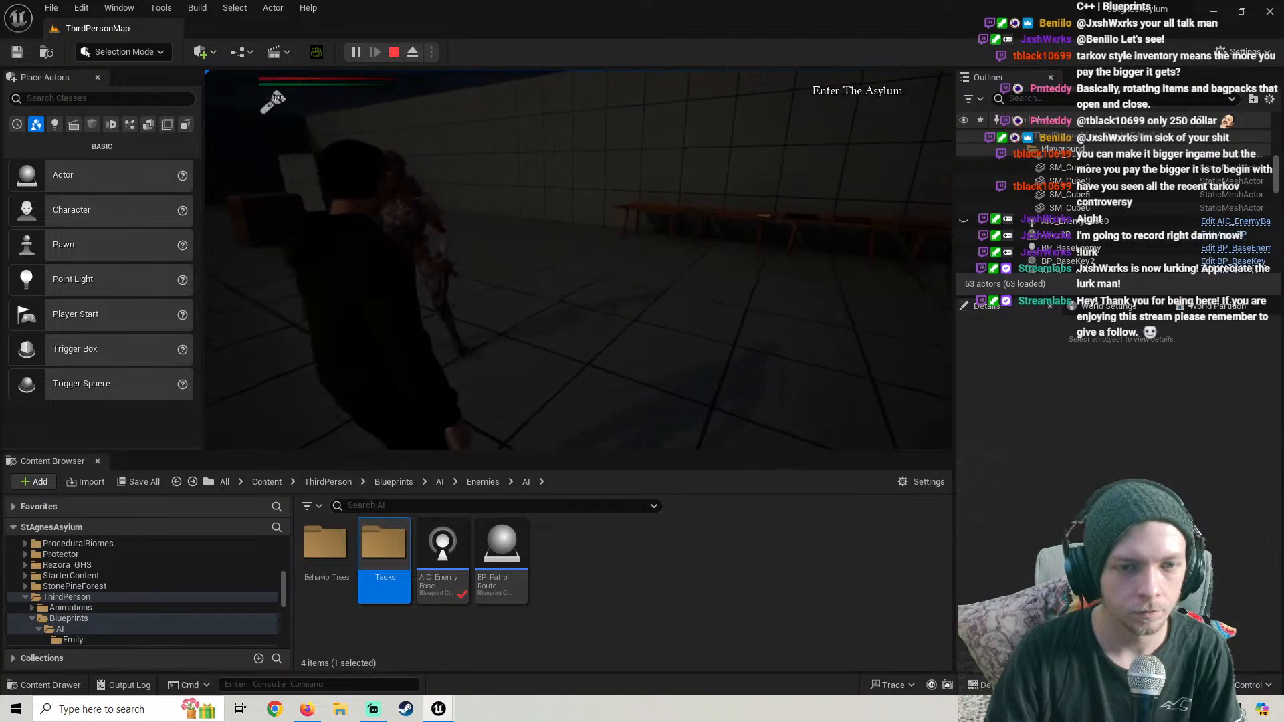
key("w")
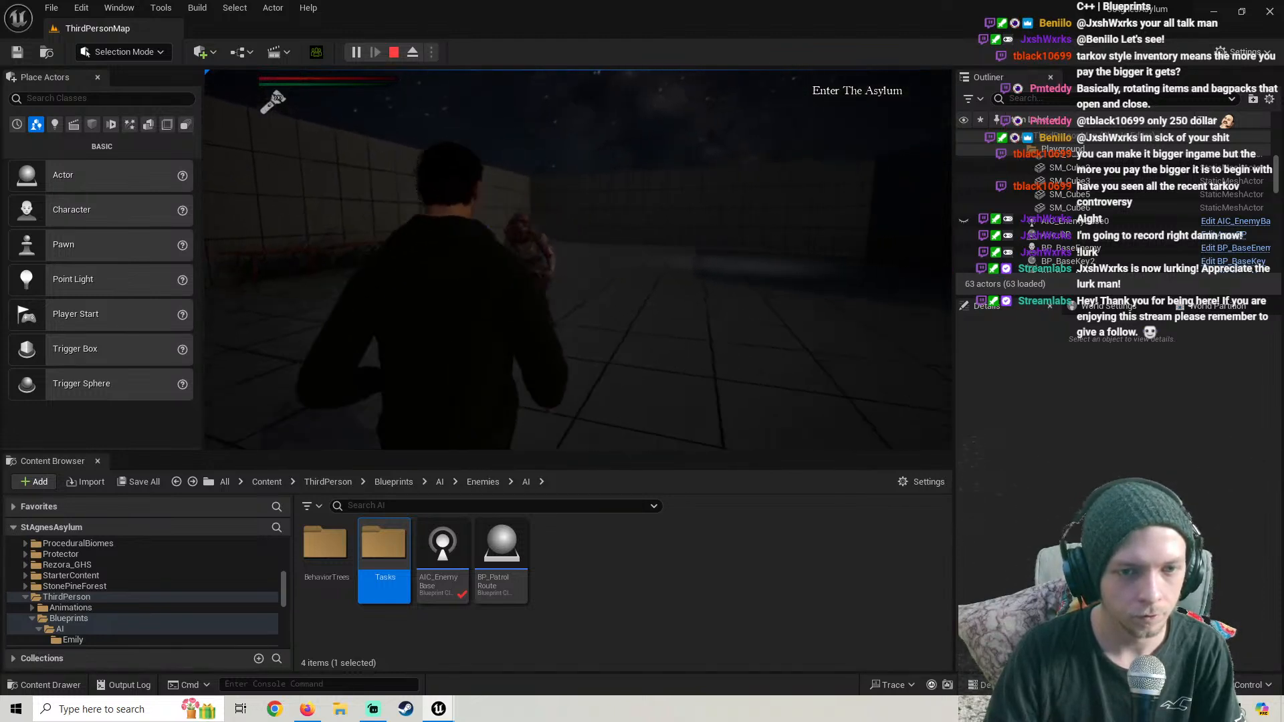
key("s")
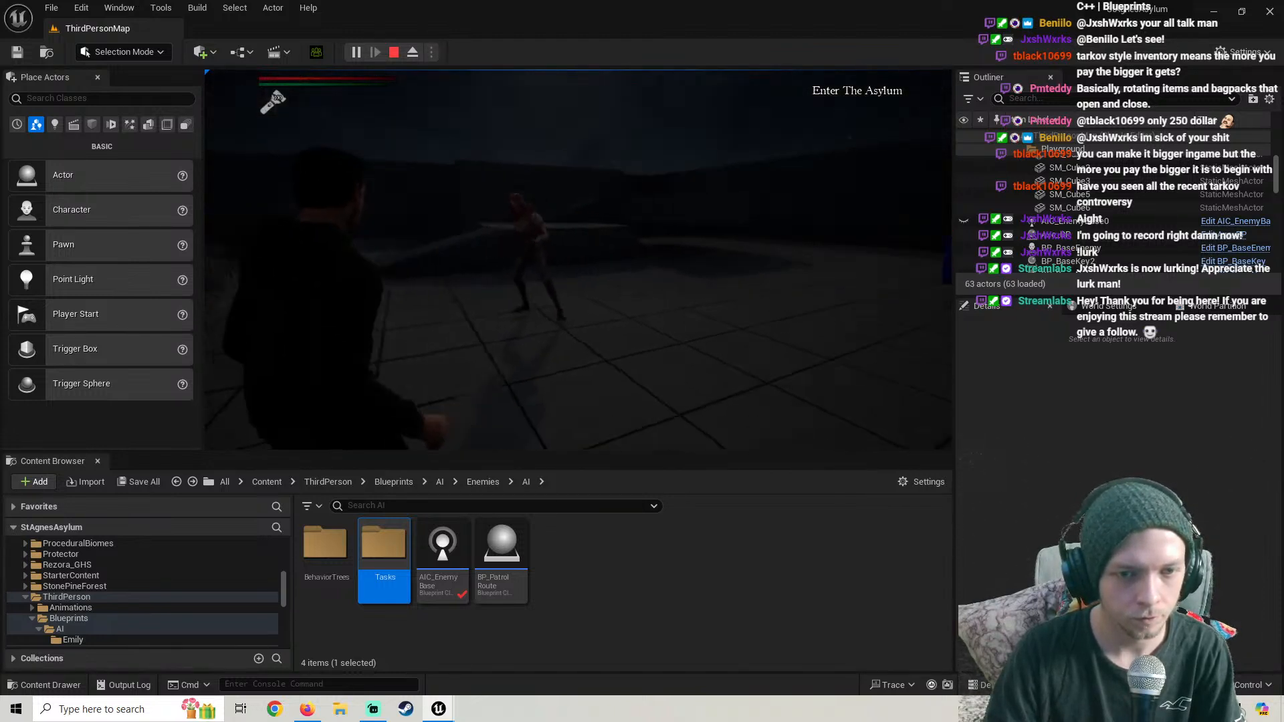
key("Escape")
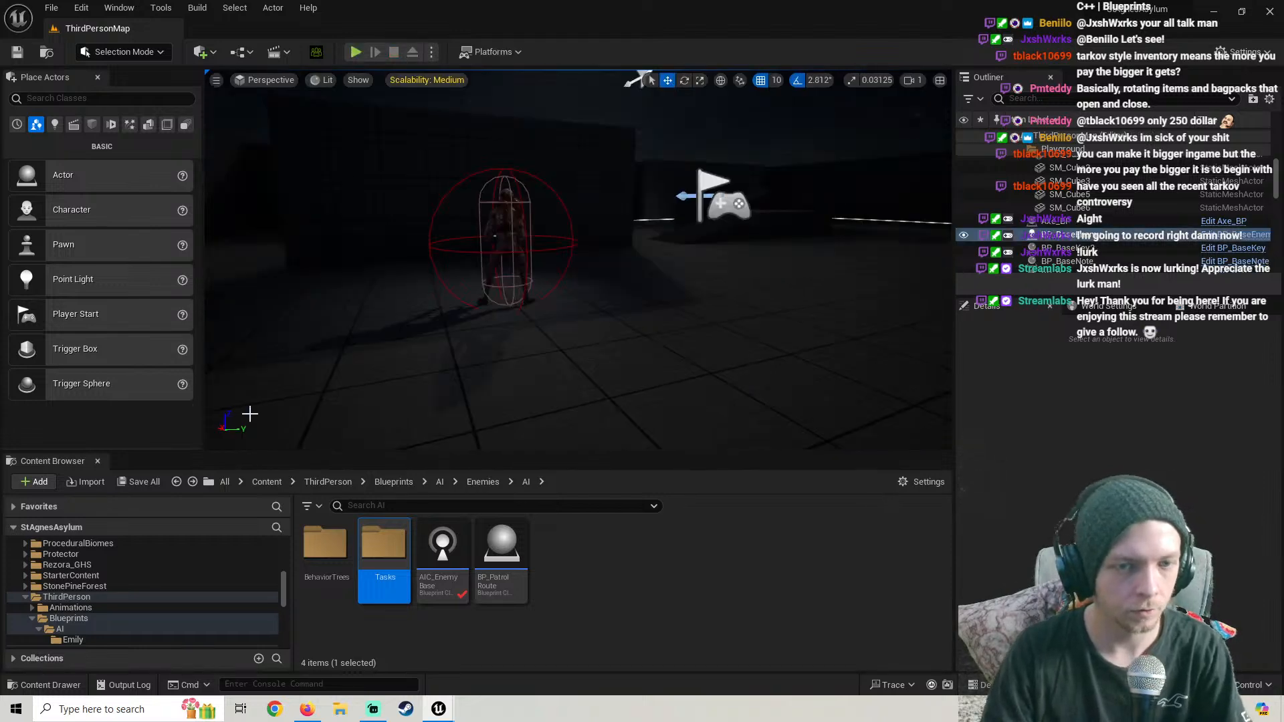
left_click(138, 481)
left_click(749, 505)
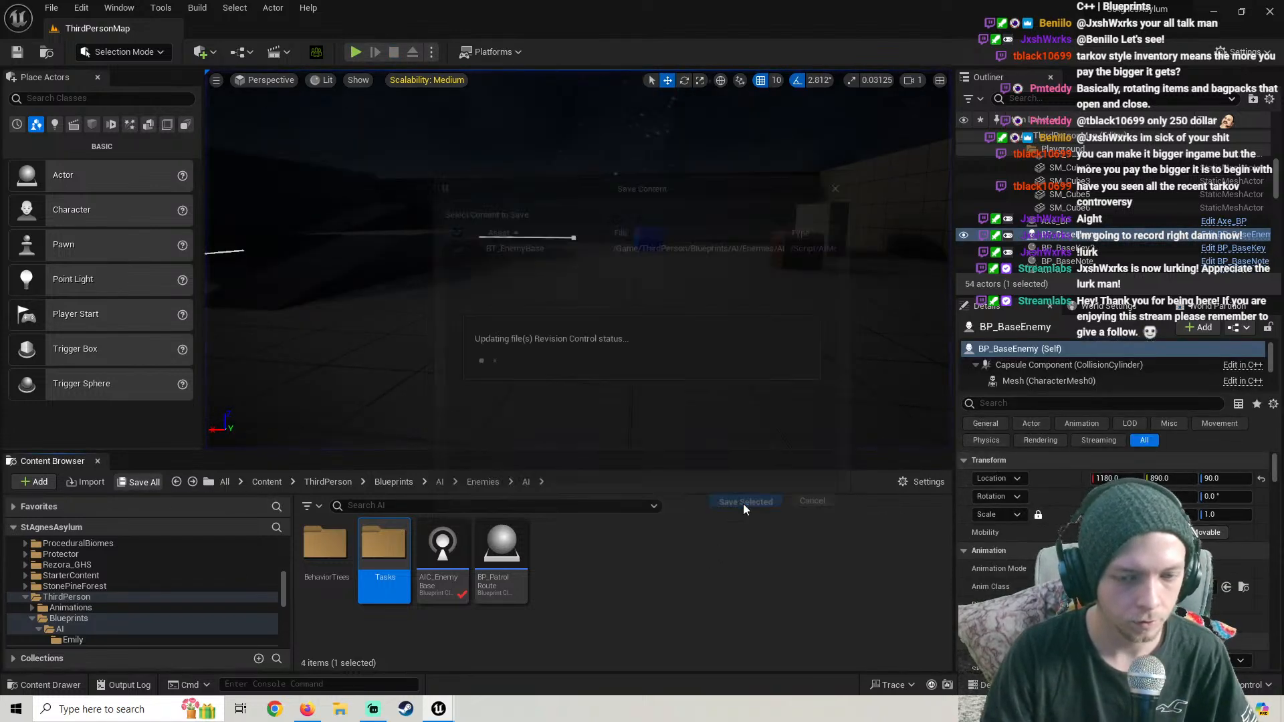
Switch to the browser tutorial and replay the part around 31:28 showing the AttackTargetKey variable in BTT_FocusTarget
left_click(307, 709)
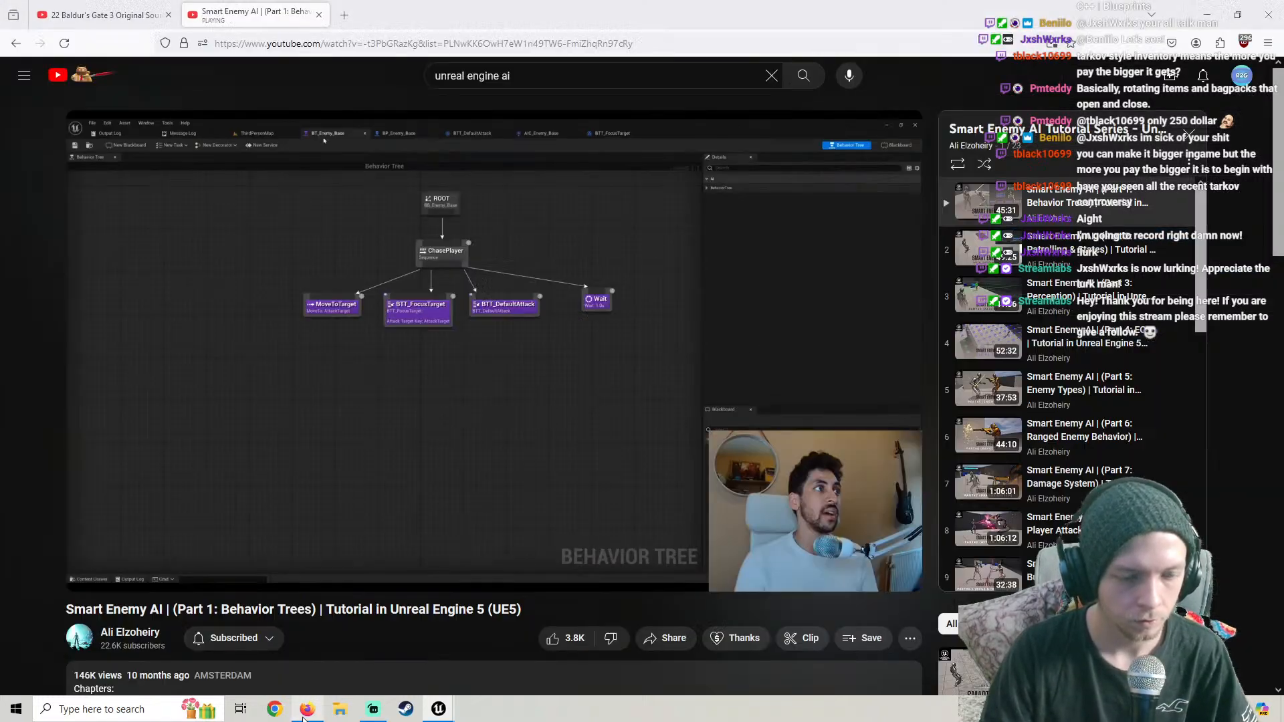
left_click(363, 339)
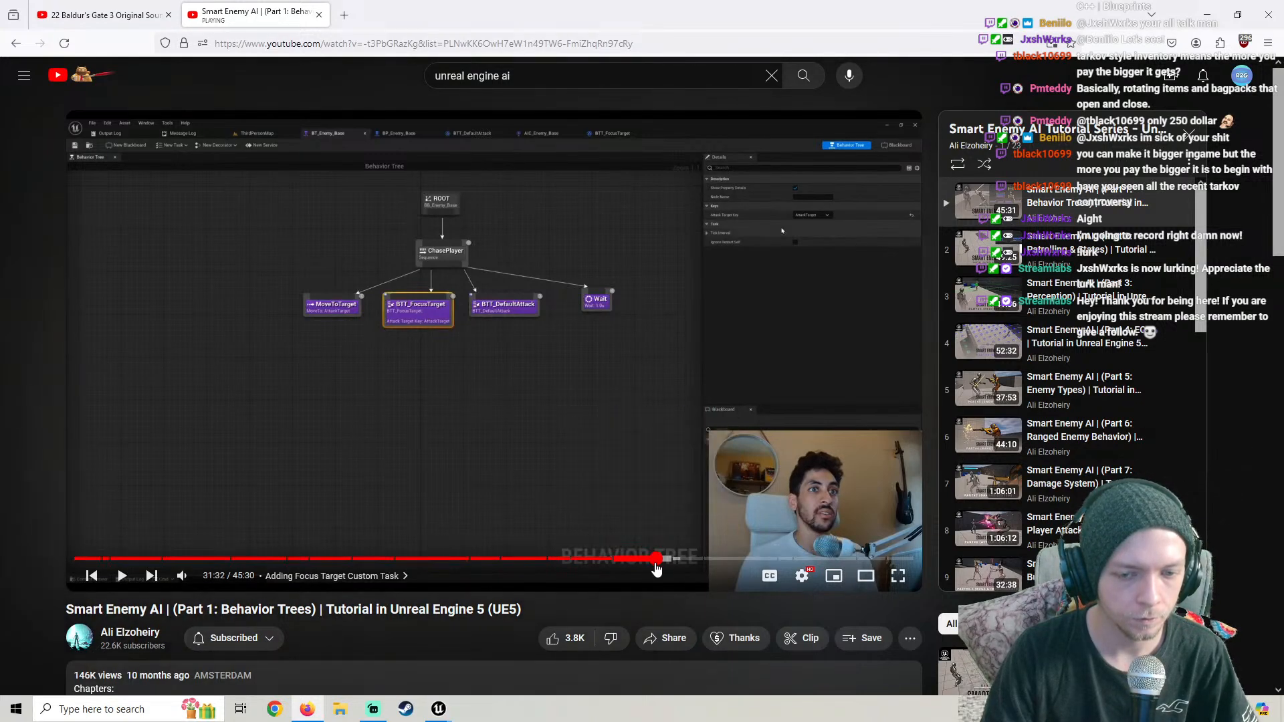
left_click(657, 564)
left_click(374, 350)
left_click(370, 348)
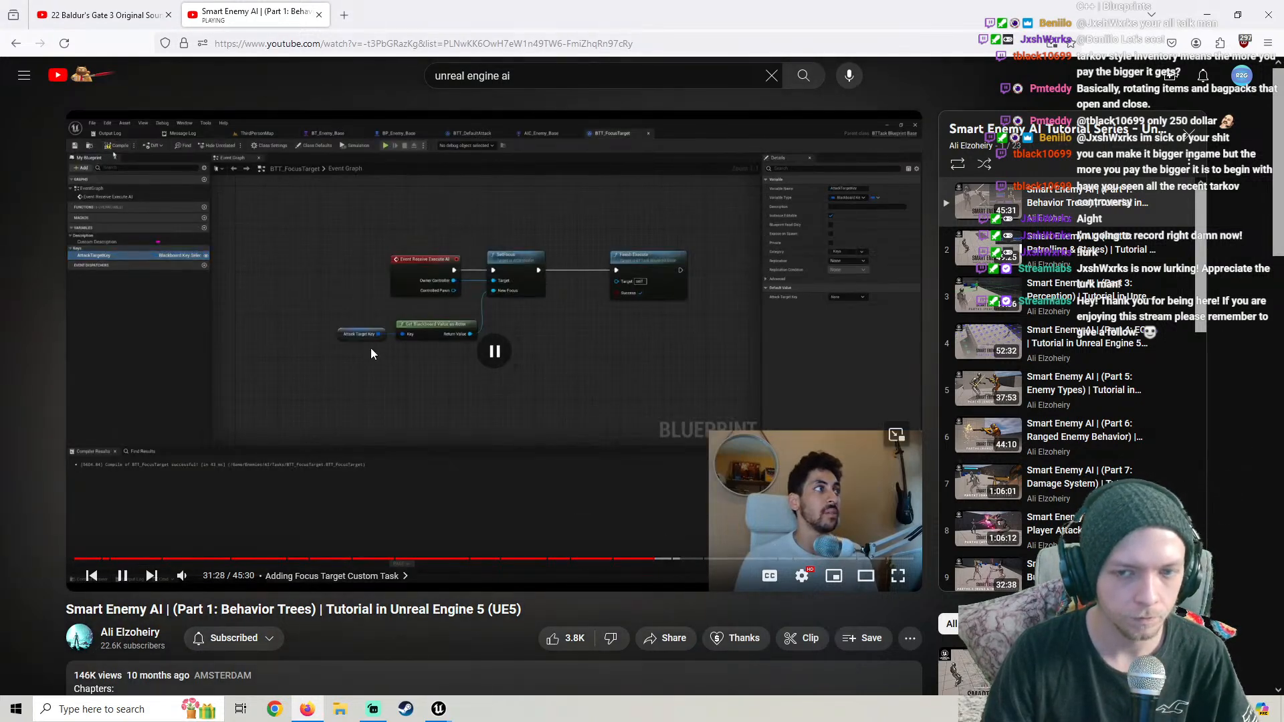
Switch to Unreal Editor, close BTT_DefaultAttack and bring up the BTT_FocusTarget event graph
left_click(438, 709)
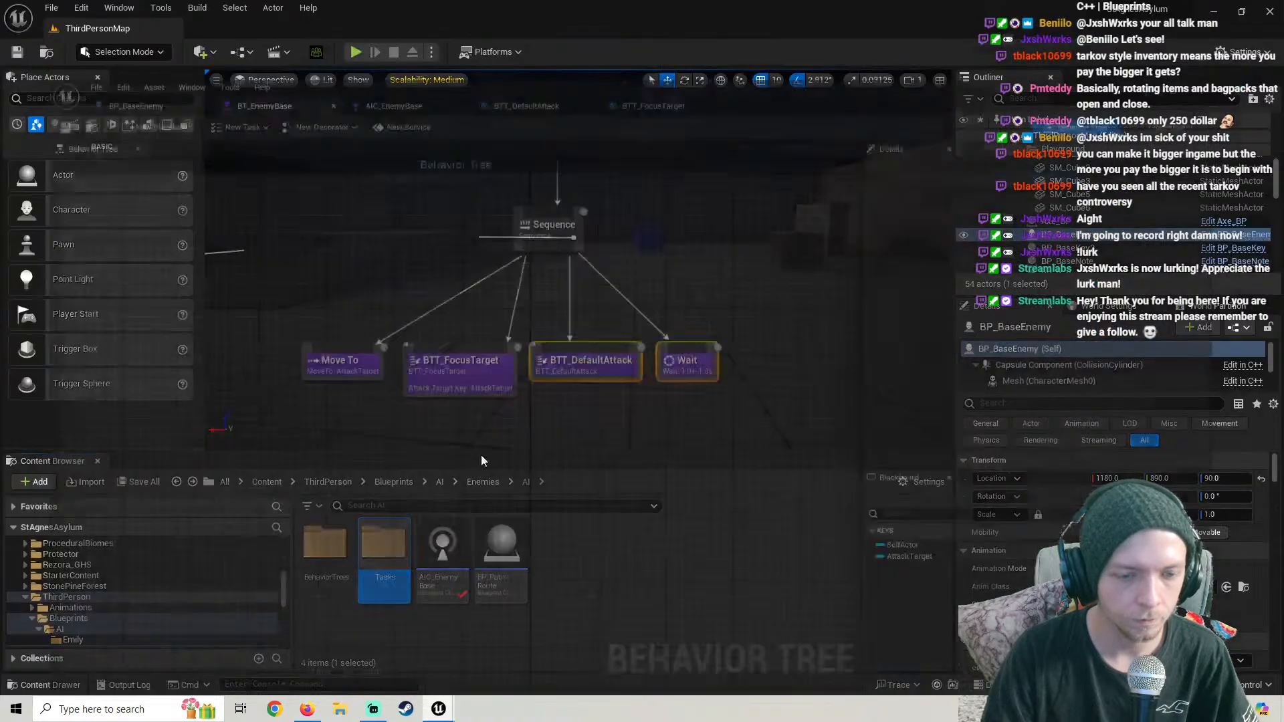
left_click(581, 28)
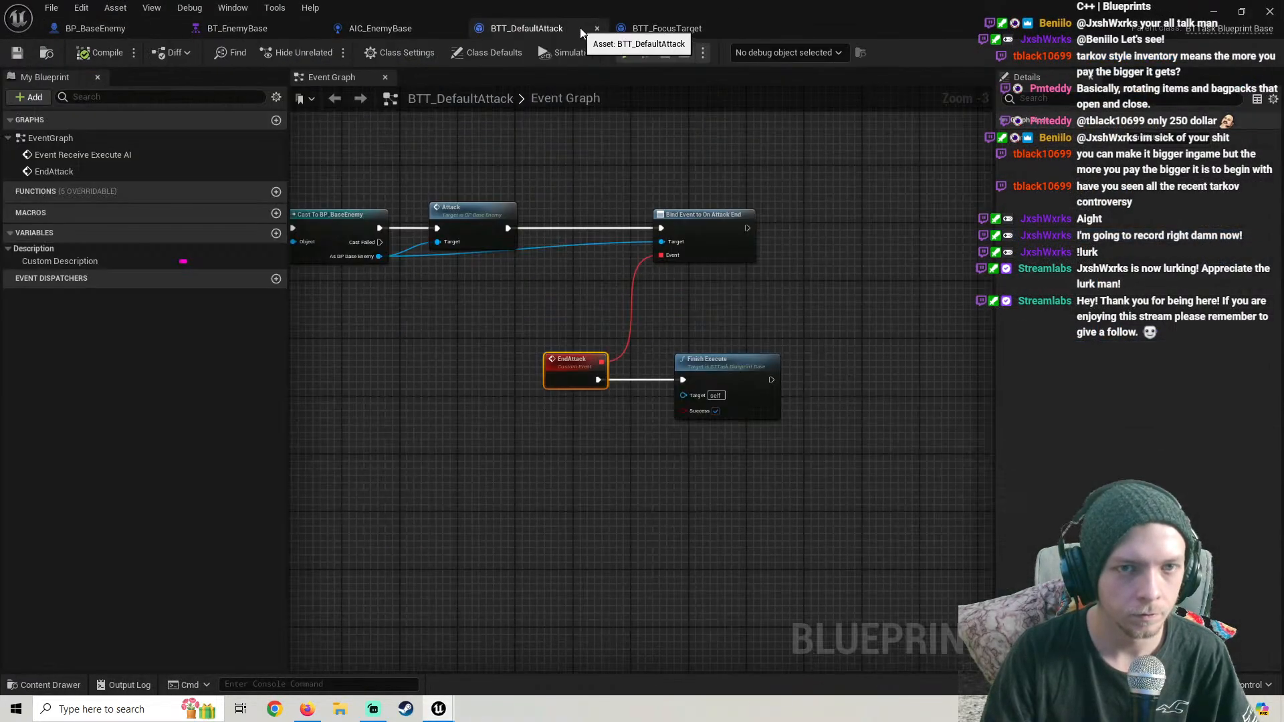
left_click(598, 29)
left_click(548, 30)
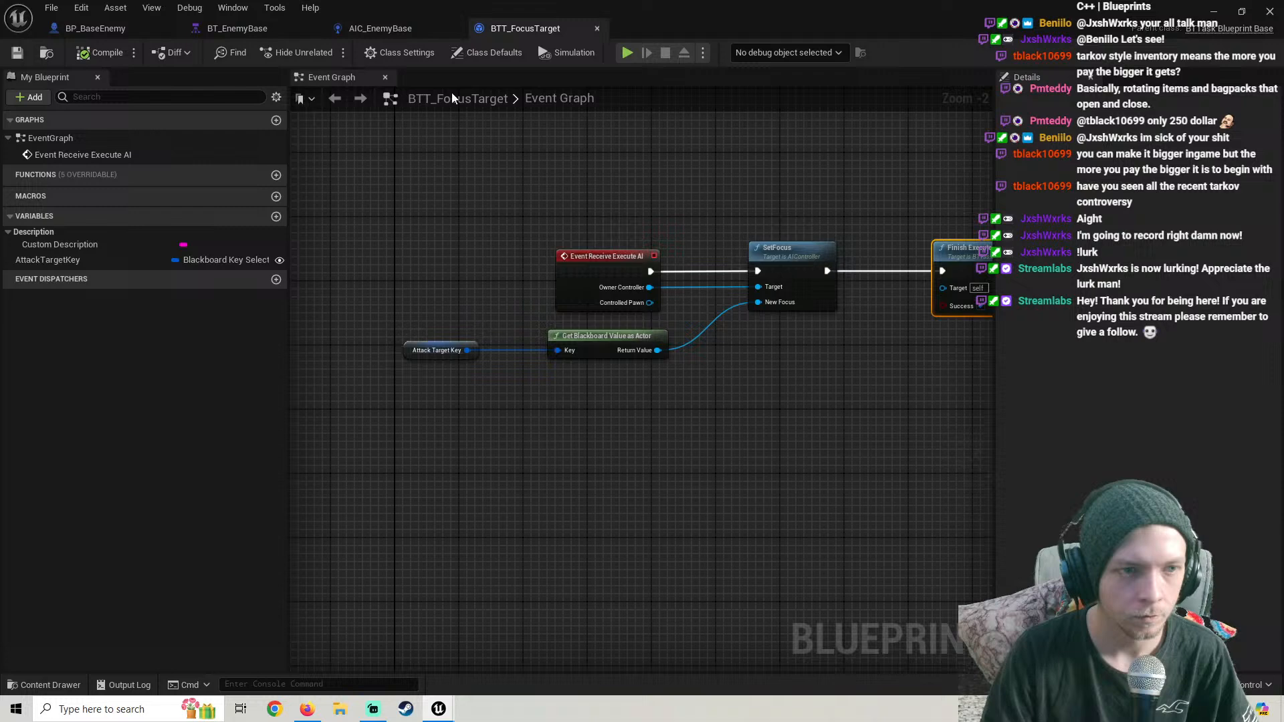
Set the AttackTargetKey variable's category to Keys, then compile, save and close BTT_FocusTarget
left_click(60, 259)
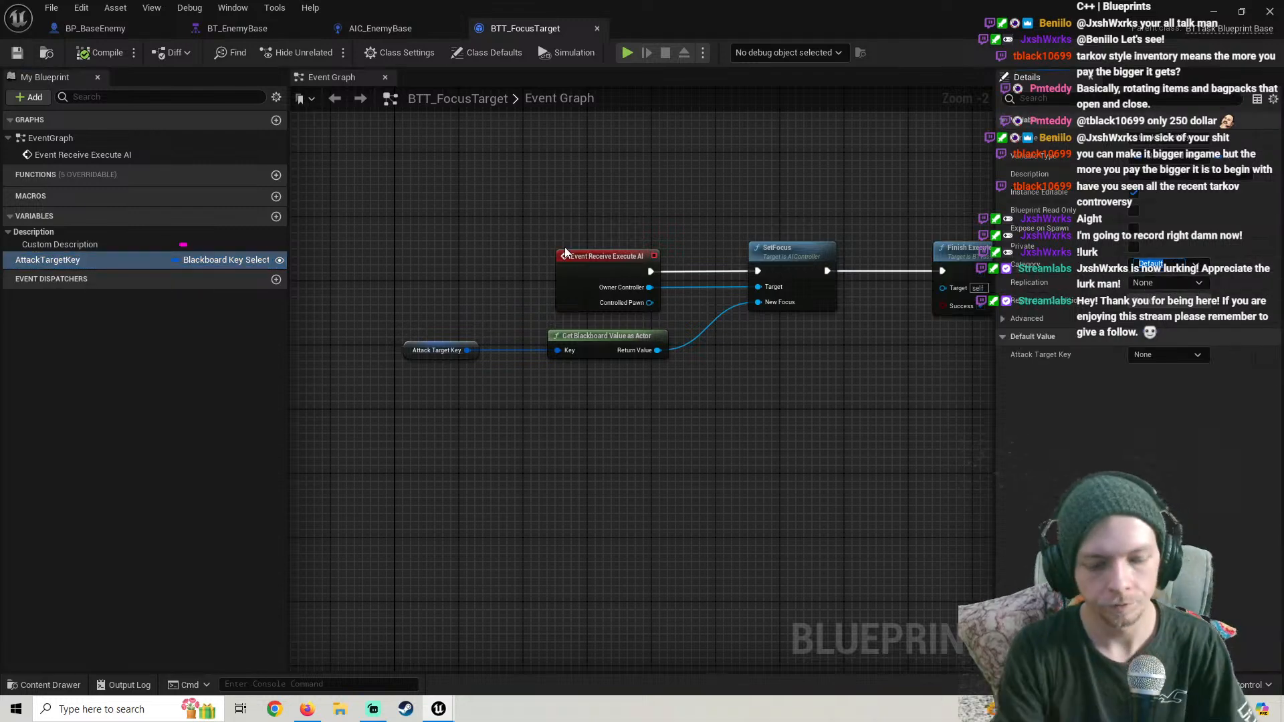
type("Keys")
key("Return")
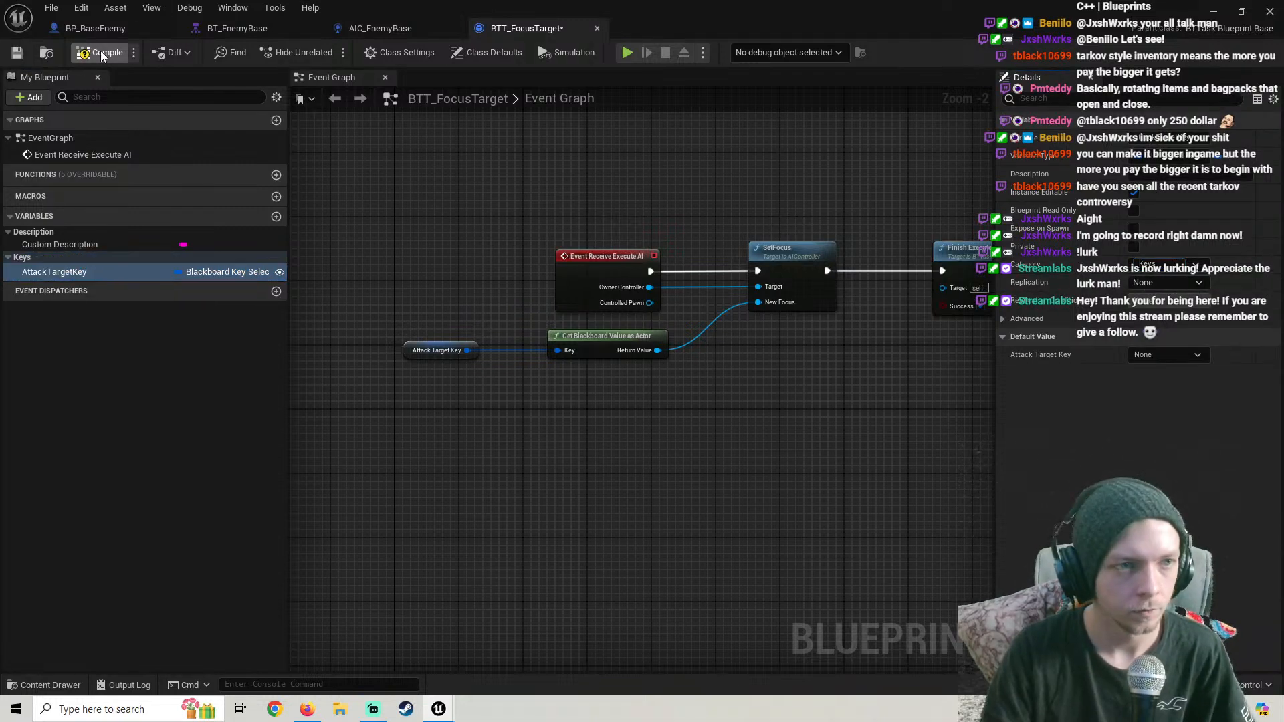
left_click(25, 55)
right_click_drag(675, 198, 374, 215)
left_click(597, 28)
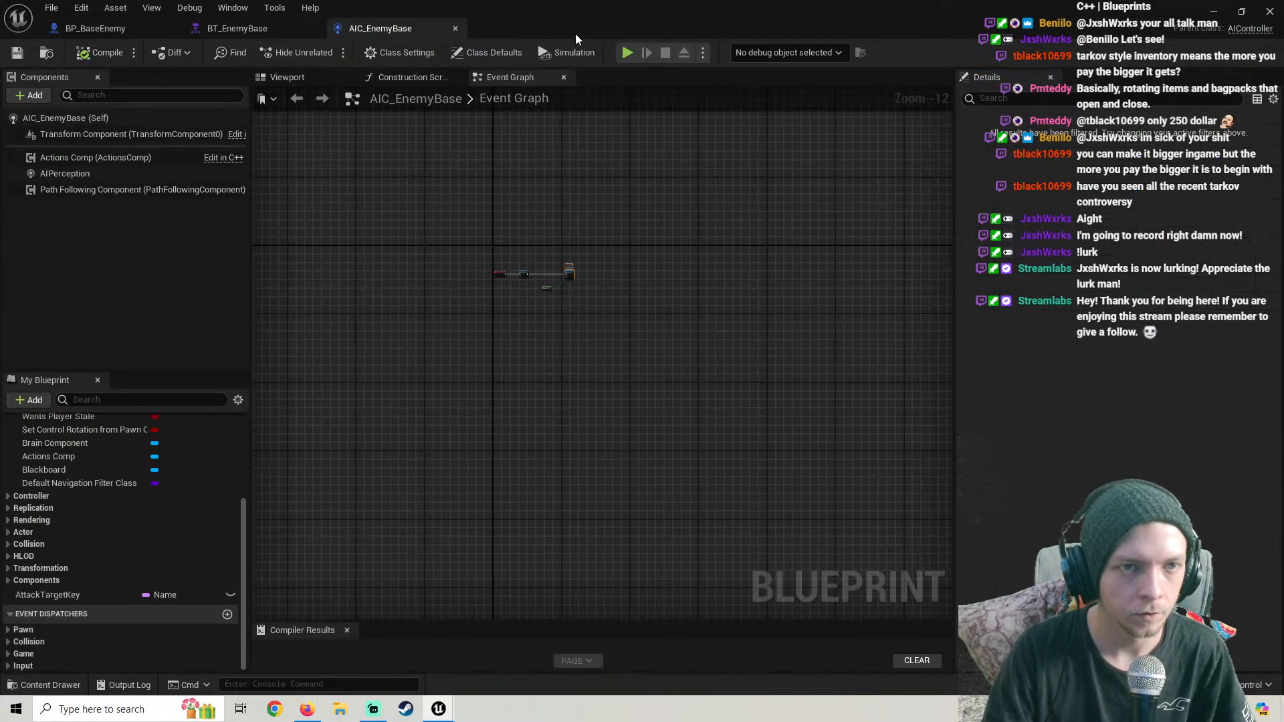
Continue the tutorial in the browser up to the part on the enemy's Character Movement rotation settings
left_click(307, 709)
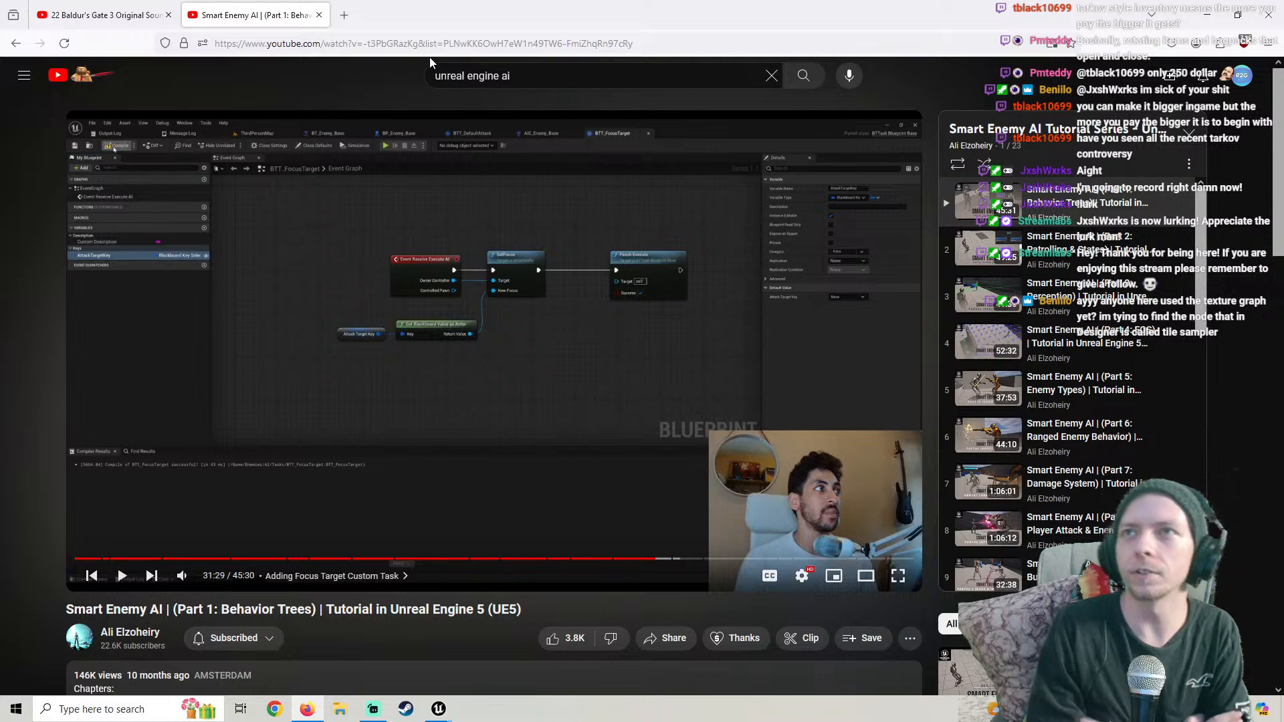
right_click(429, 57)
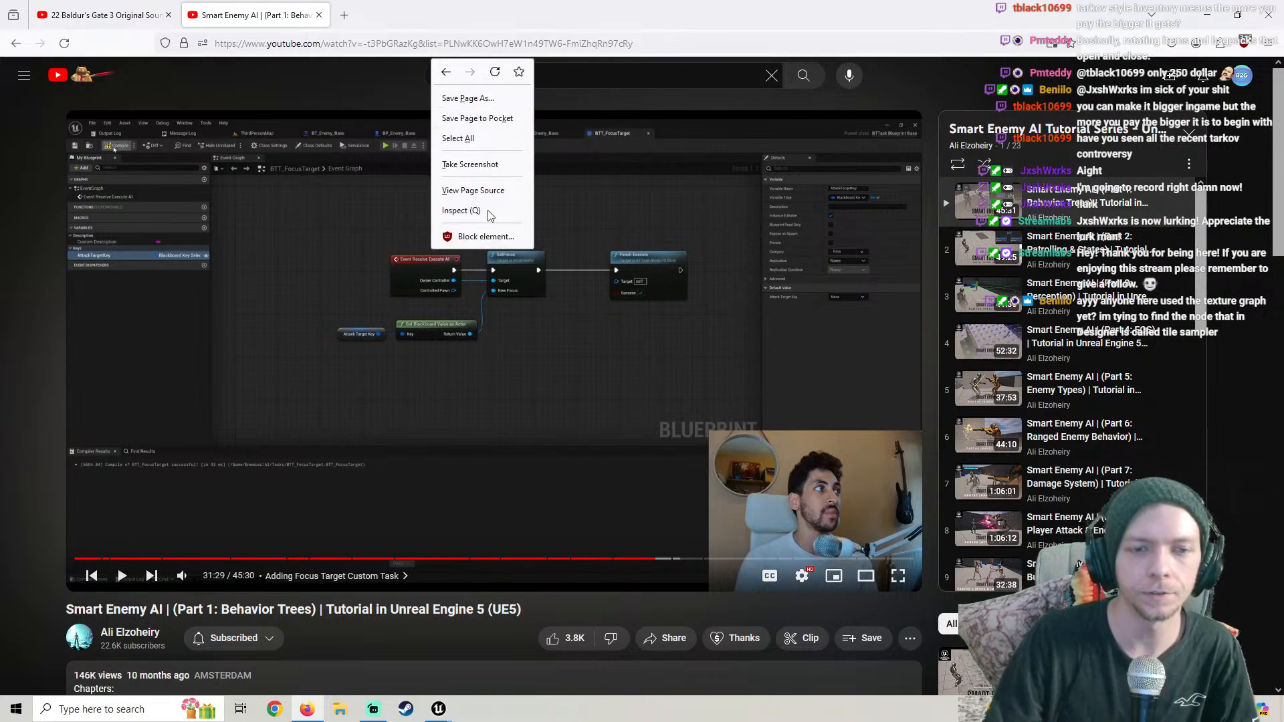
key("Escape")
left_click(221, 428)
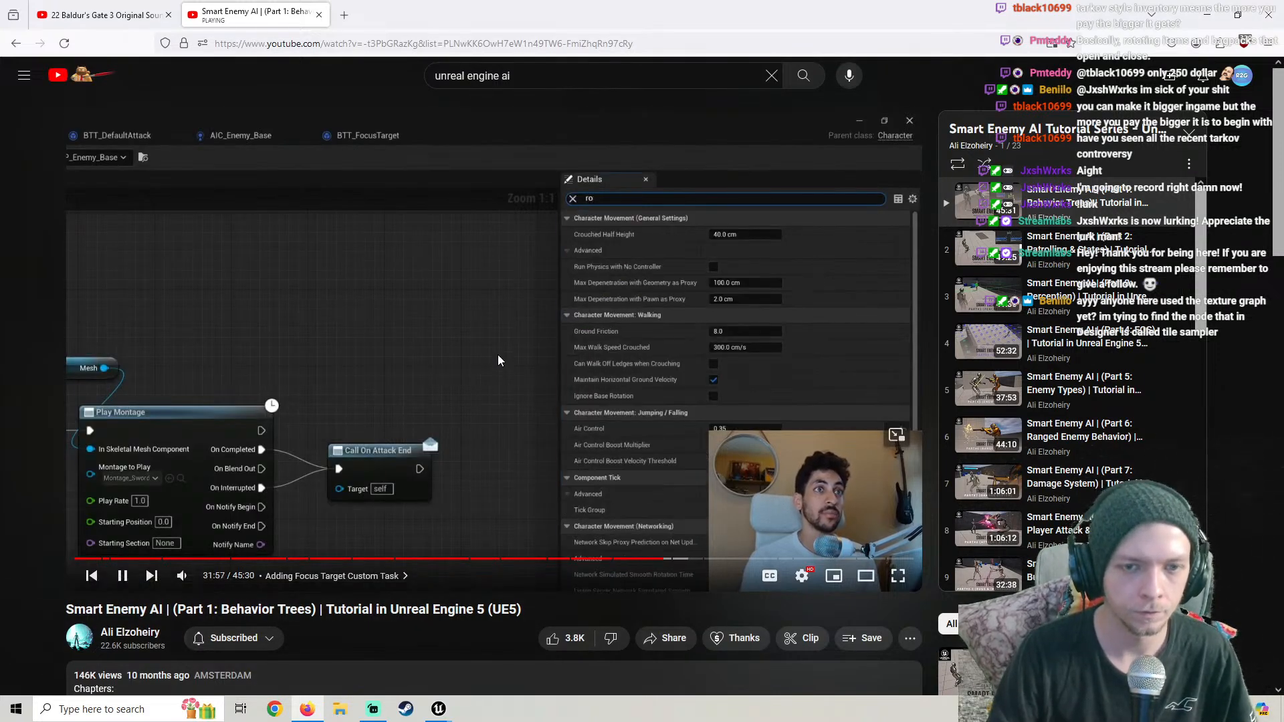
In Unreal Editor, select BP_BaseEnemy's Character Movement component and filter its details by "rot"
left_click(439, 709)
left_click(493, 672)
left_click(103, 29)
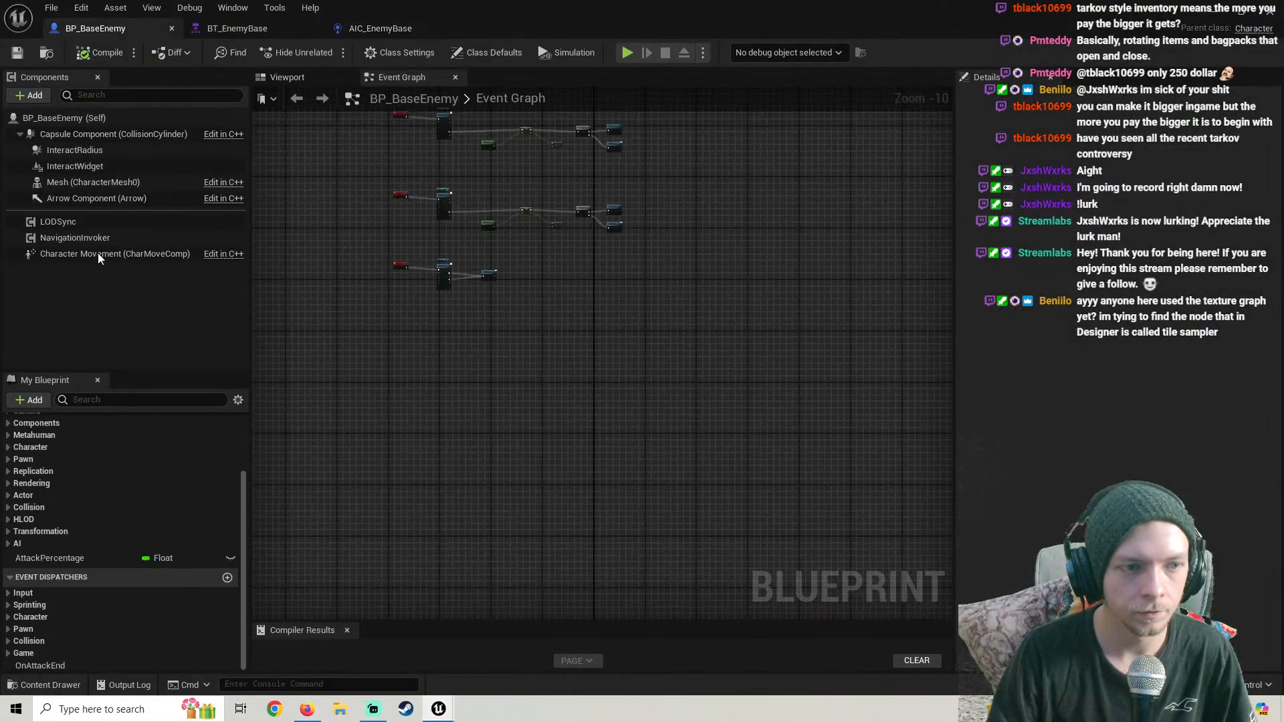
left_click(97, 253)
left_click_drag(1279, 159, 1282, 522)
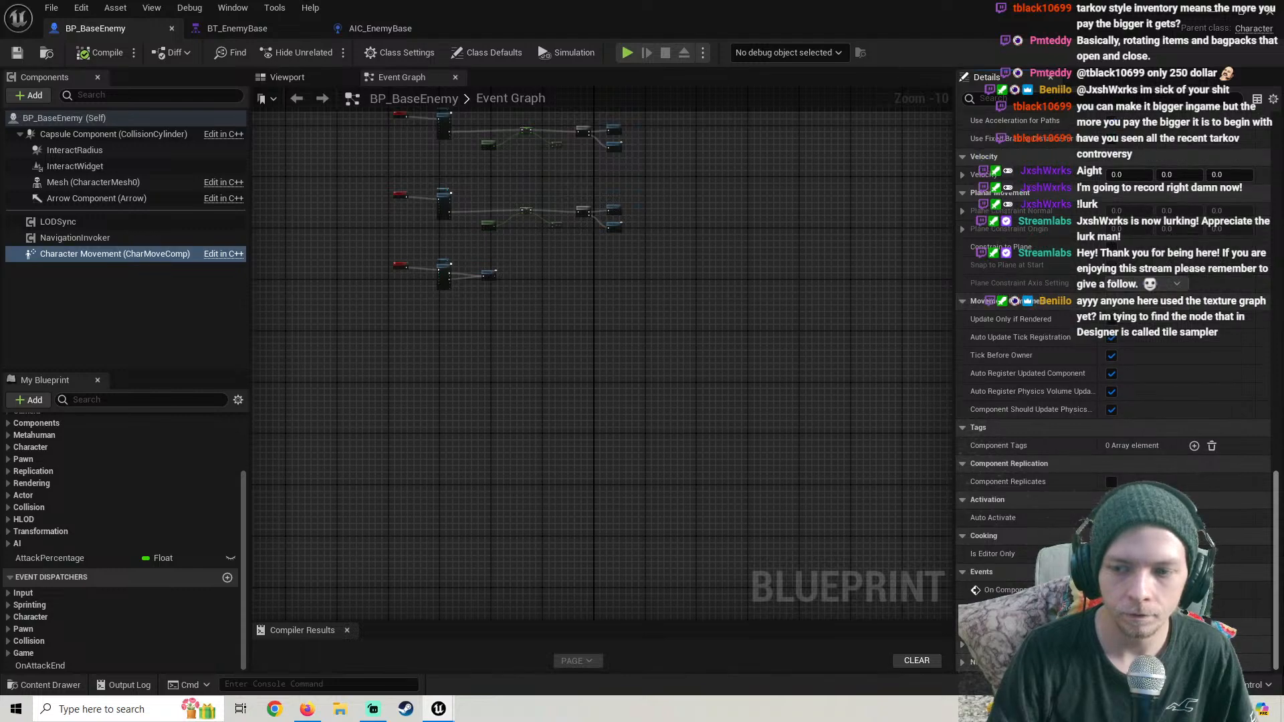
scroll(1027, 448, "up", 3)
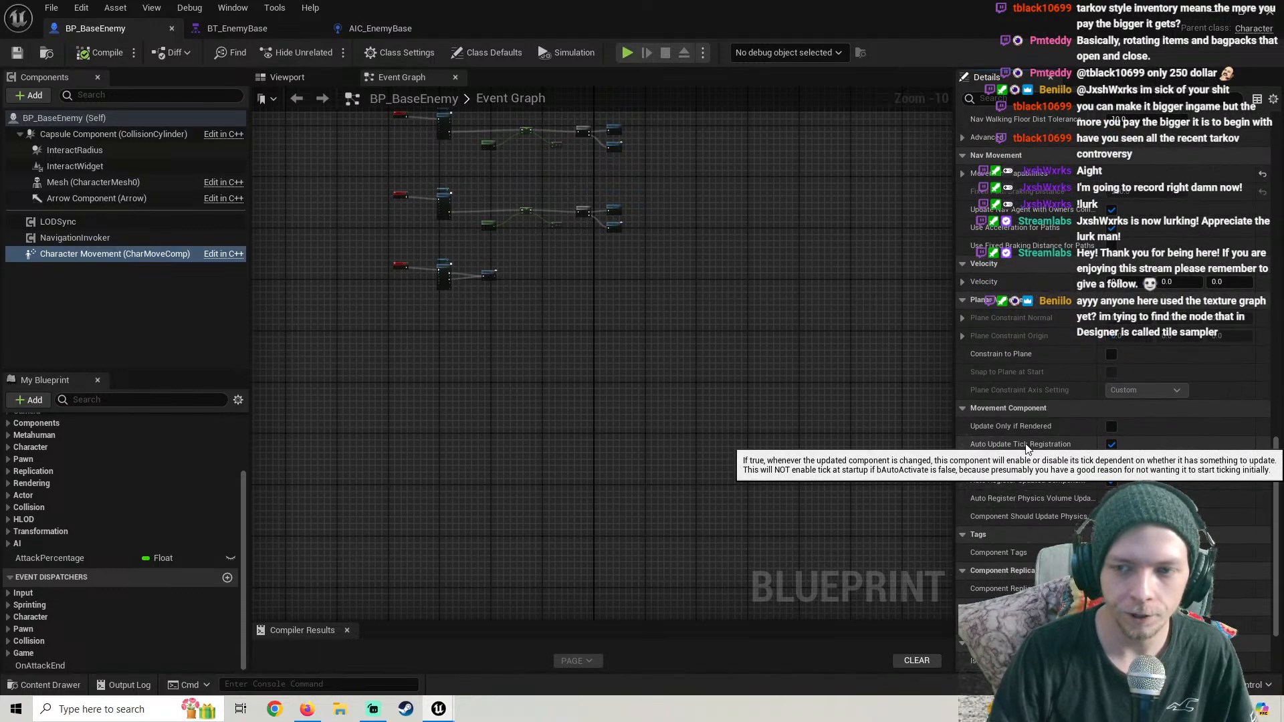
scroll(1028, 448, "up", 3)
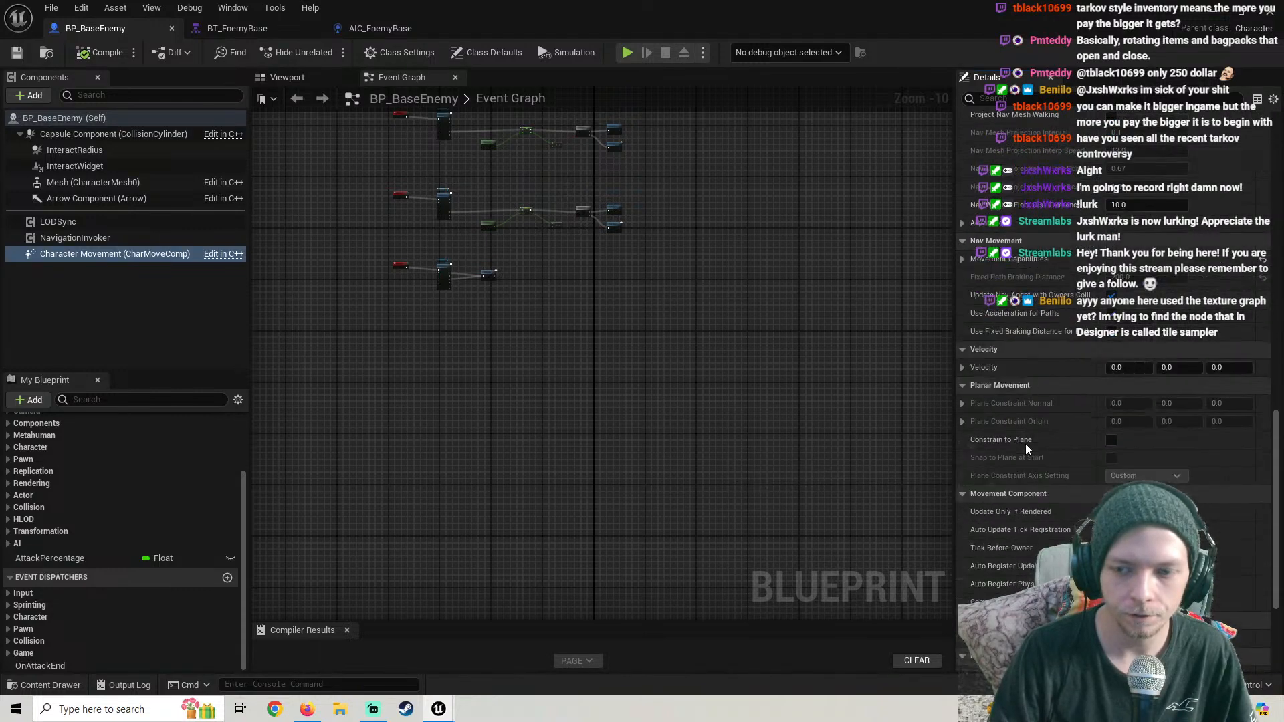
left_click(1008, 98)
type("rot")
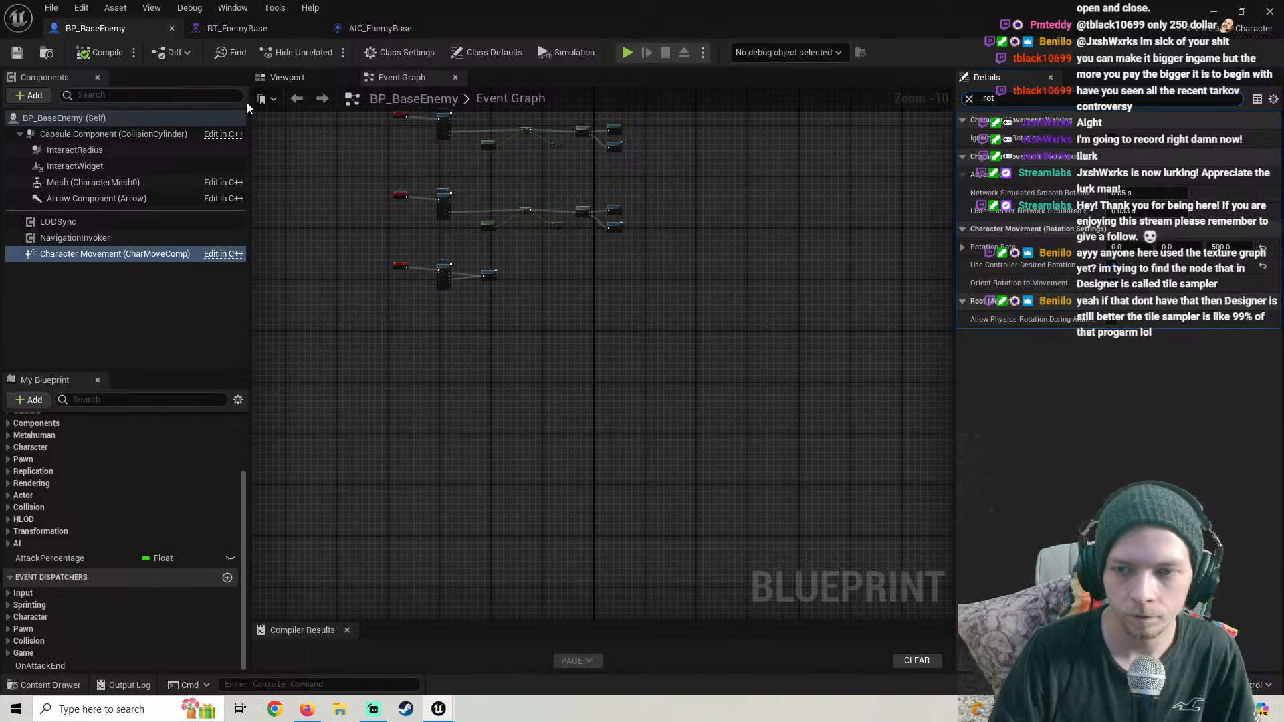
Review the rotation settings in BP_BaseEnemy's class defaults and save the blueprint, then switch back to the browser tutorial
left_click(120, 118)
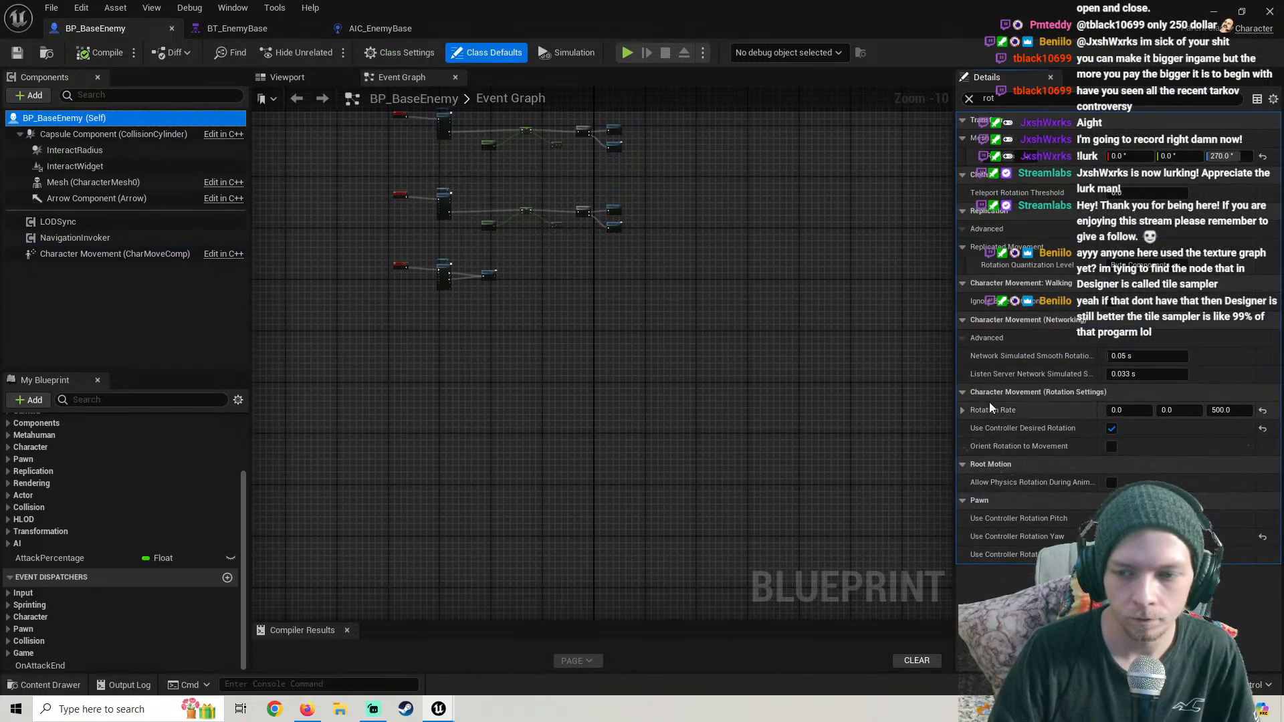
left_click(15, 56)
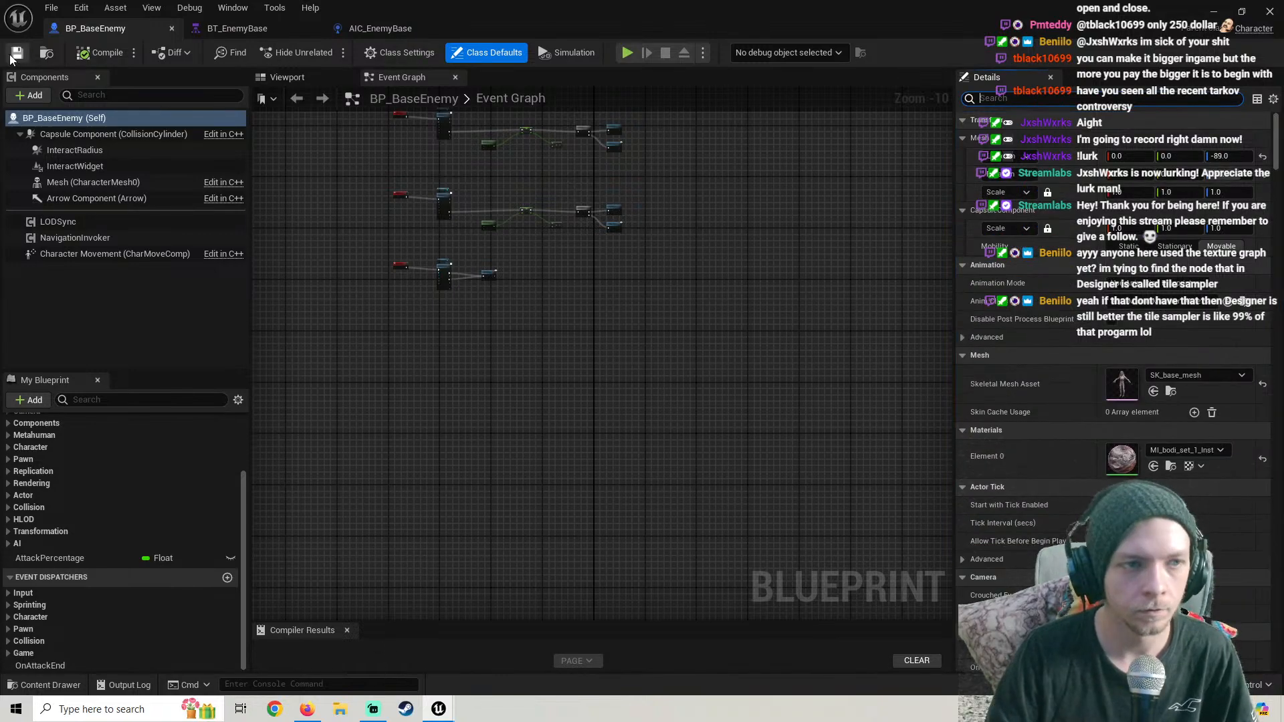
left_click(307, 709)
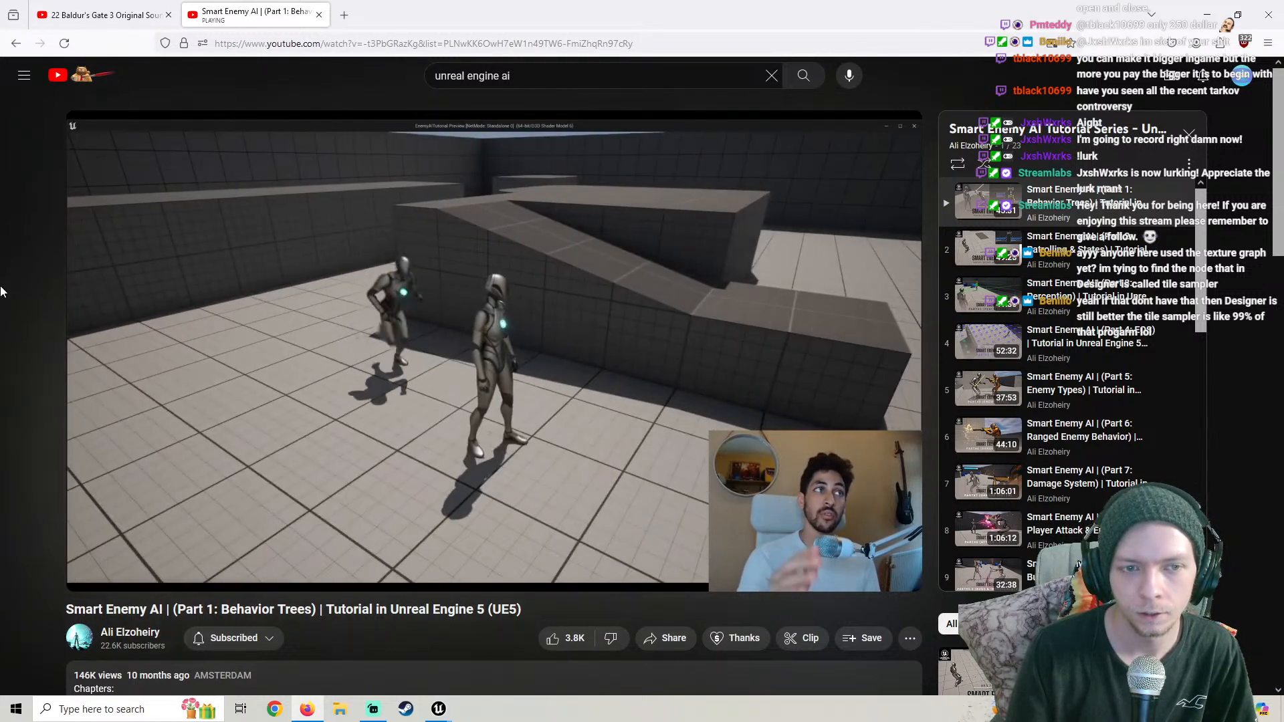
Switch to Unreal Editor and, from BT_EnemyBase, create a BTTask_BlueprintBase task named BTT_ClearFocus in the Enemies/AI/Tasks folder
left_click(438, 709)
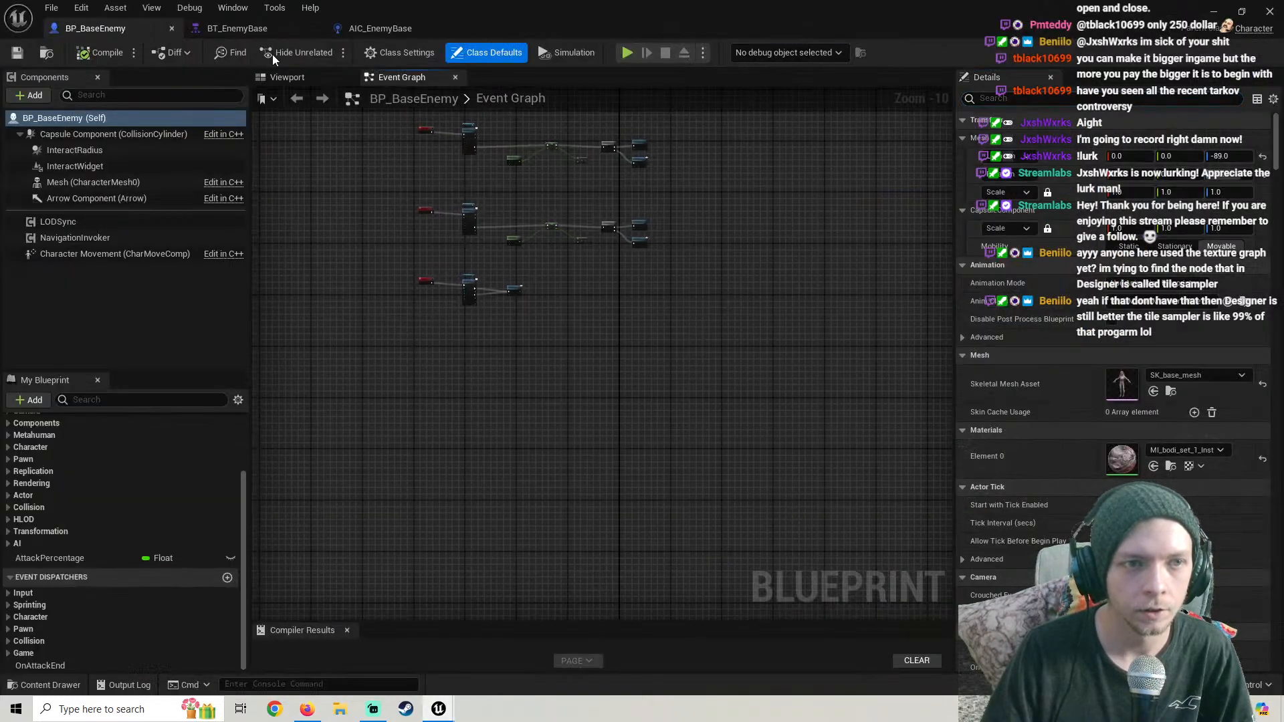
left_click(247, 28)
left_click(197, 54)
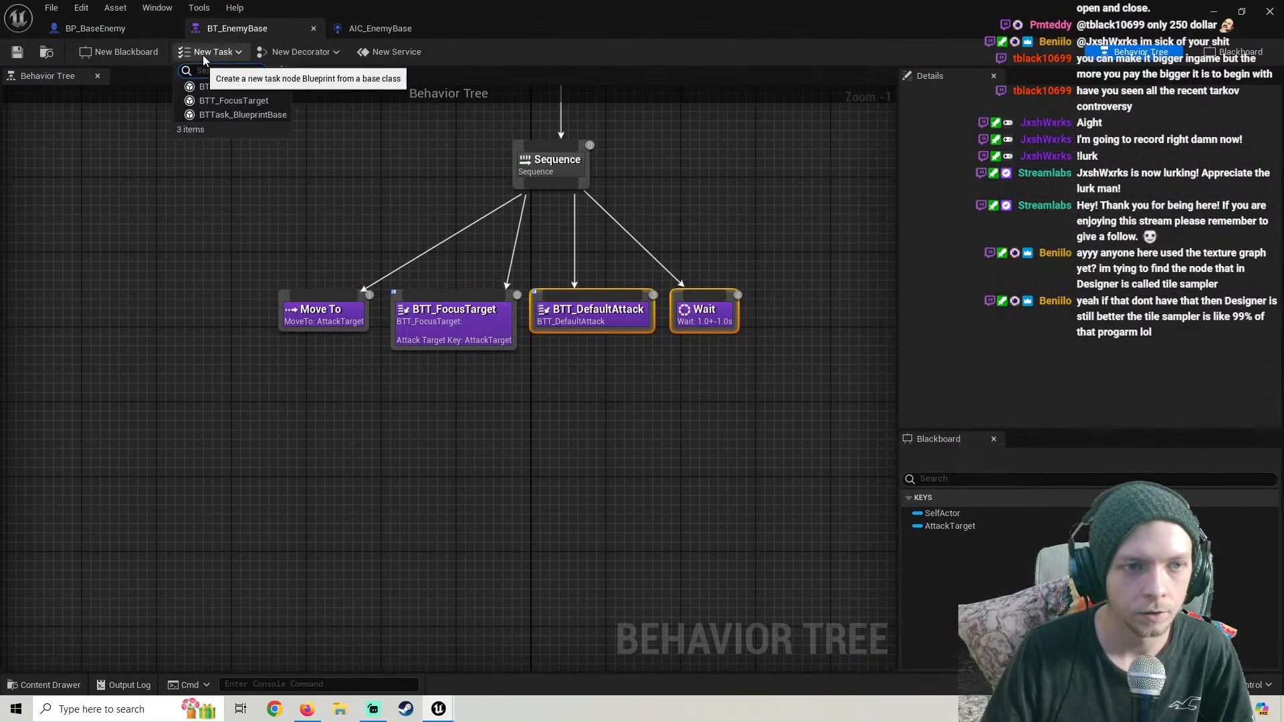
left_click(231, 115)
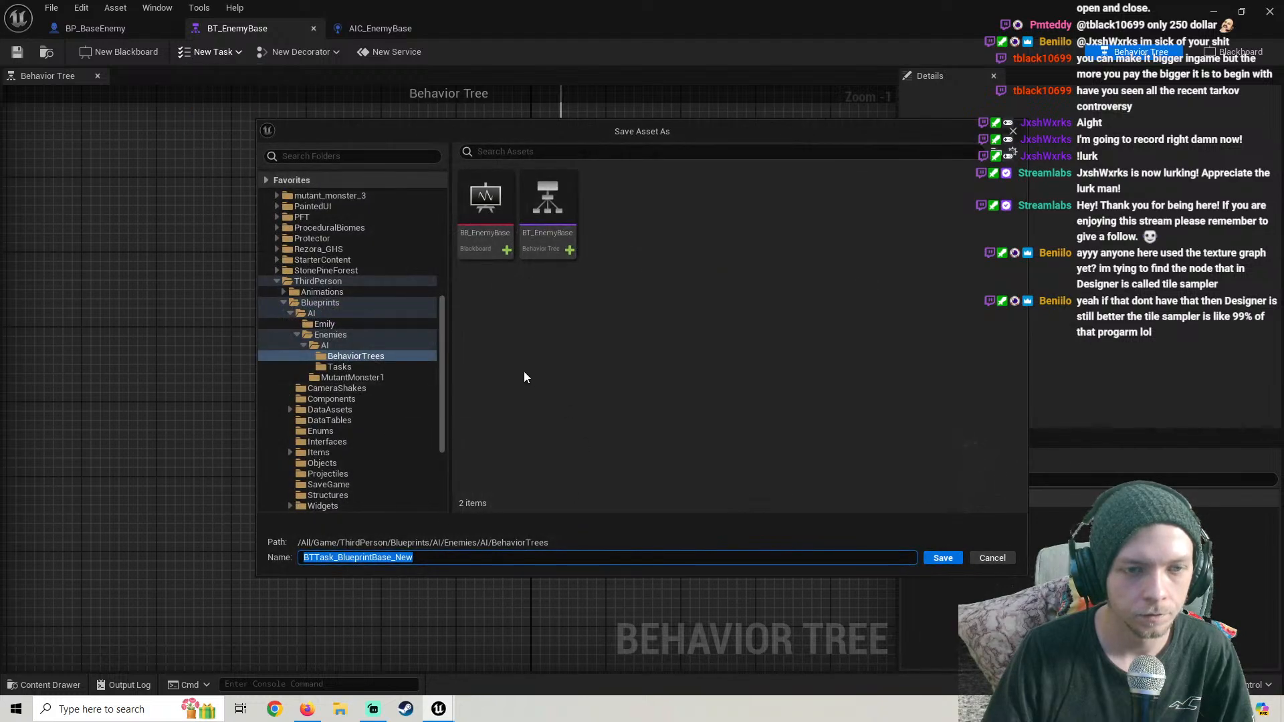
left_click(345, 370)
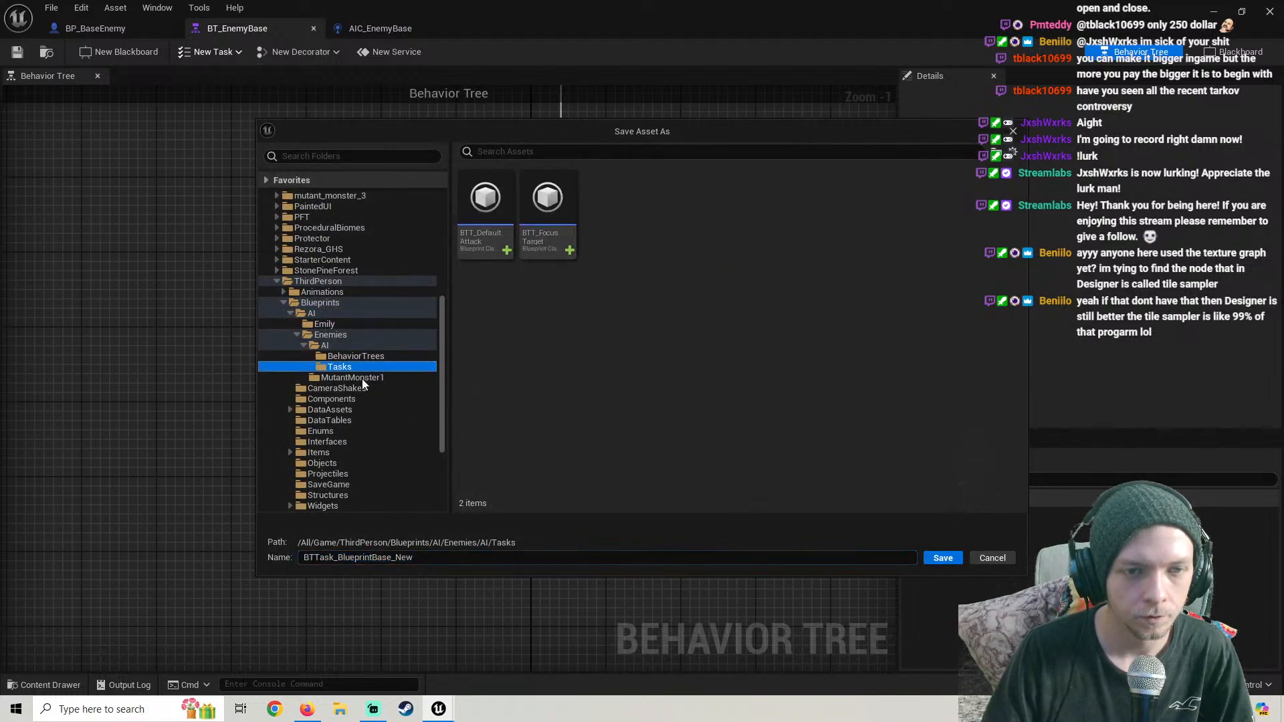
left_click(436, 558)
type("BTT_ClearFocus")
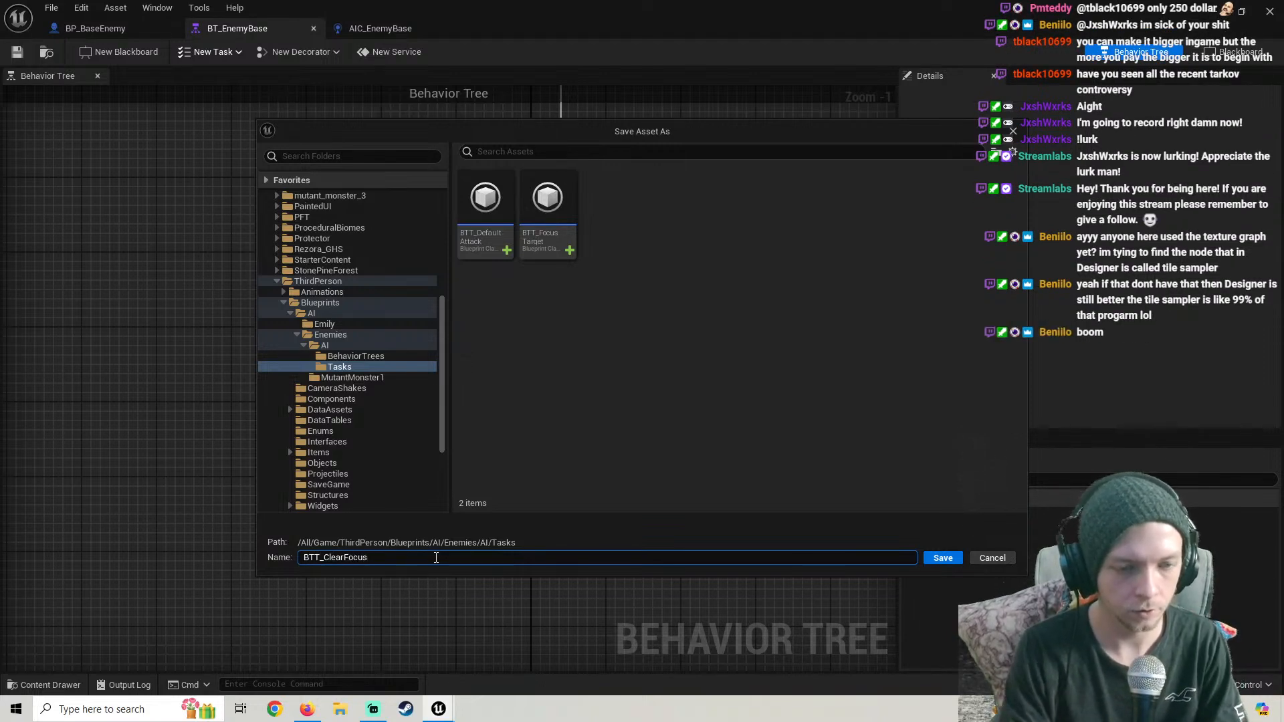
key("Return")
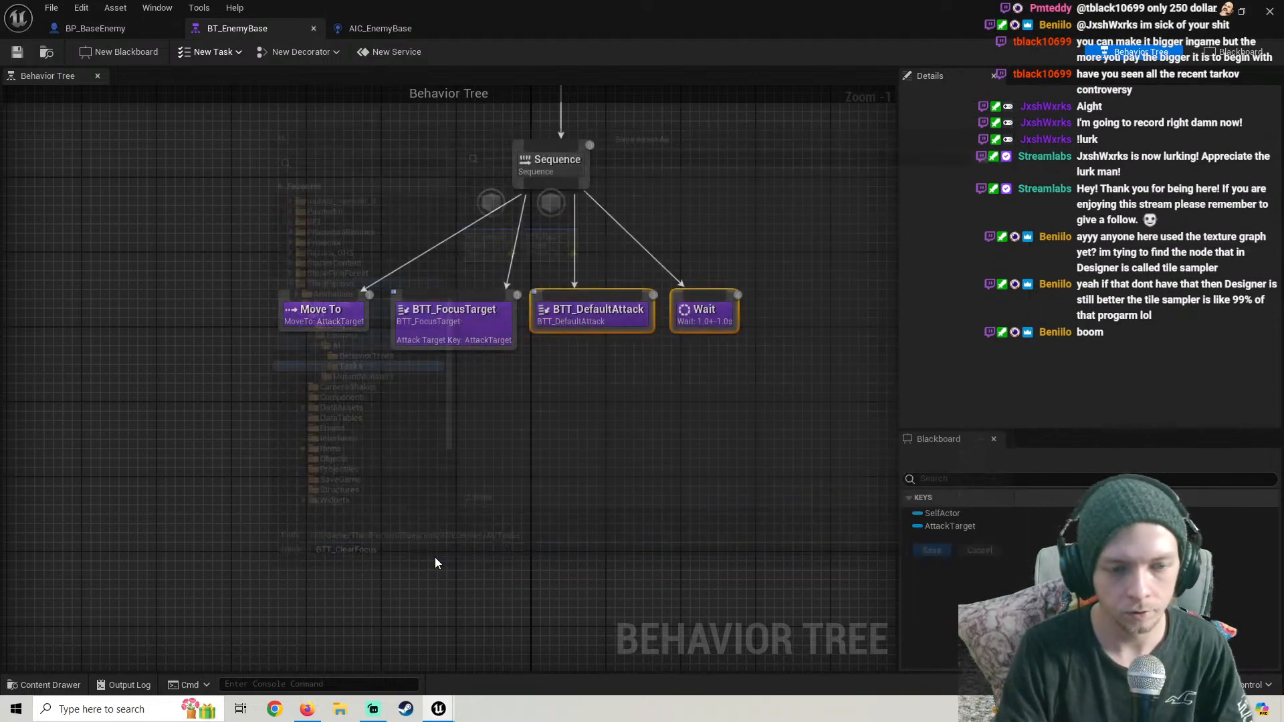
Add an Event Receive Execute AI node to BTT_ClearFocus's event graph
right_click(486, 420)
type("exec")
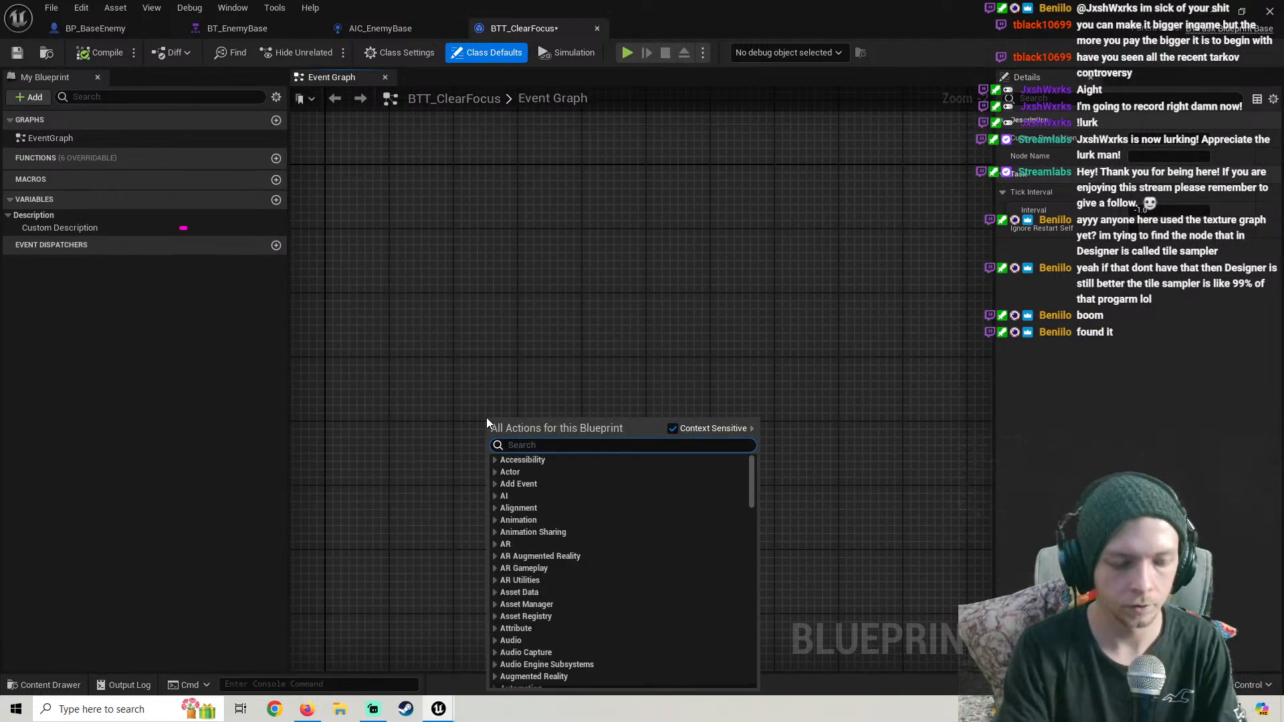
type("ute ai")
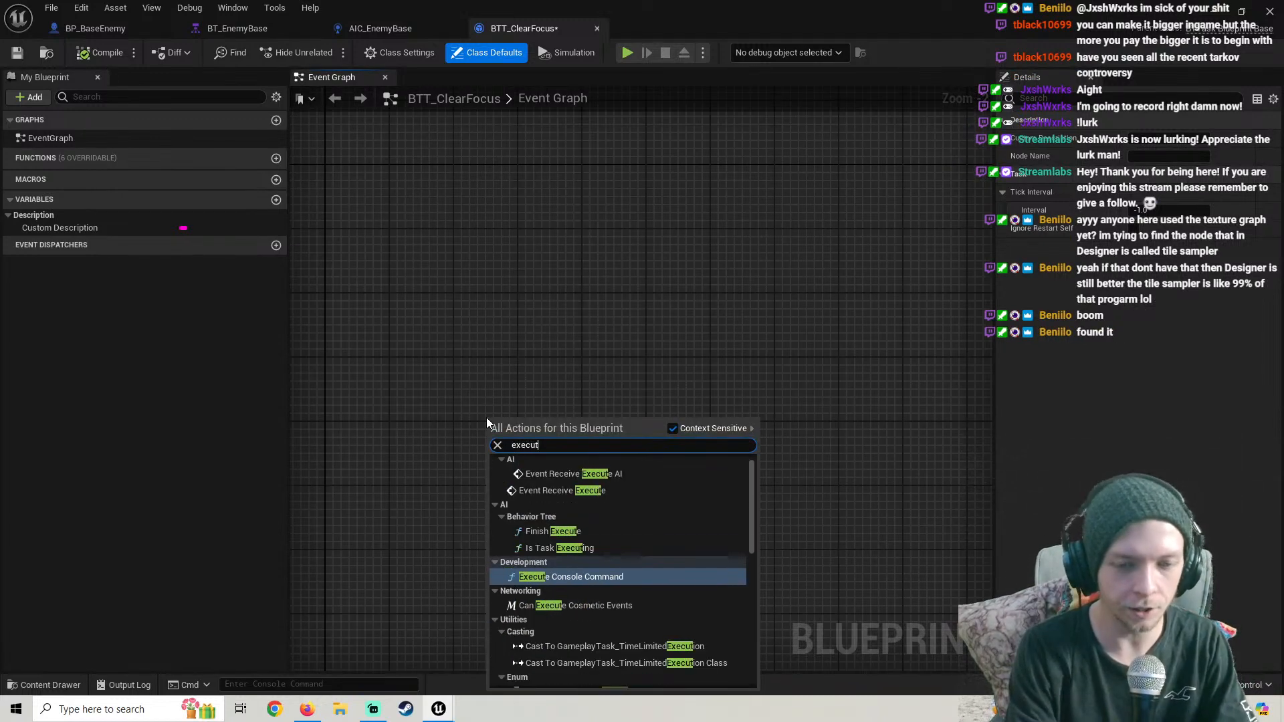
key("Return")
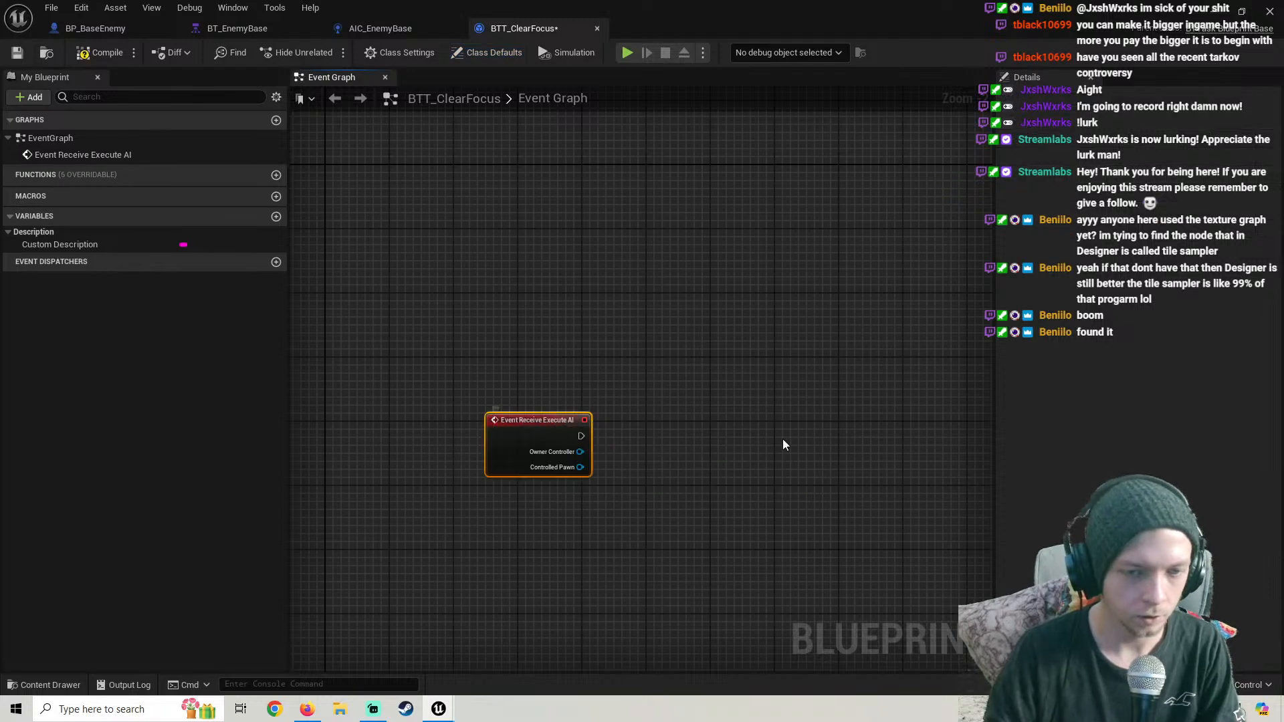
Add a Finish Execute node with Success enabled, place it well clear of the event node, and save the task
right_click_drag(783, 438, 606, 383)
scroll(606, 382, "down", 2)
right_click(645, 396)
type("finish ex")
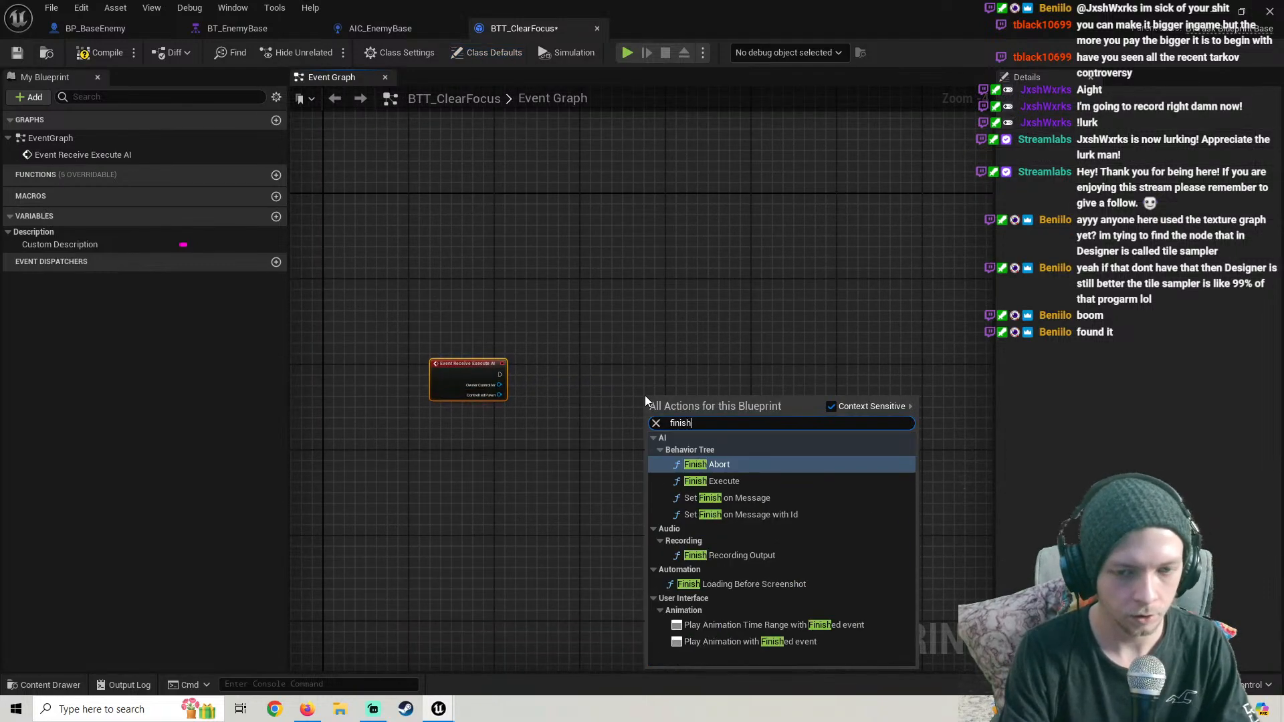
key("Return")
scroll(642, 395, "up", 2)
left_click(689, 444)
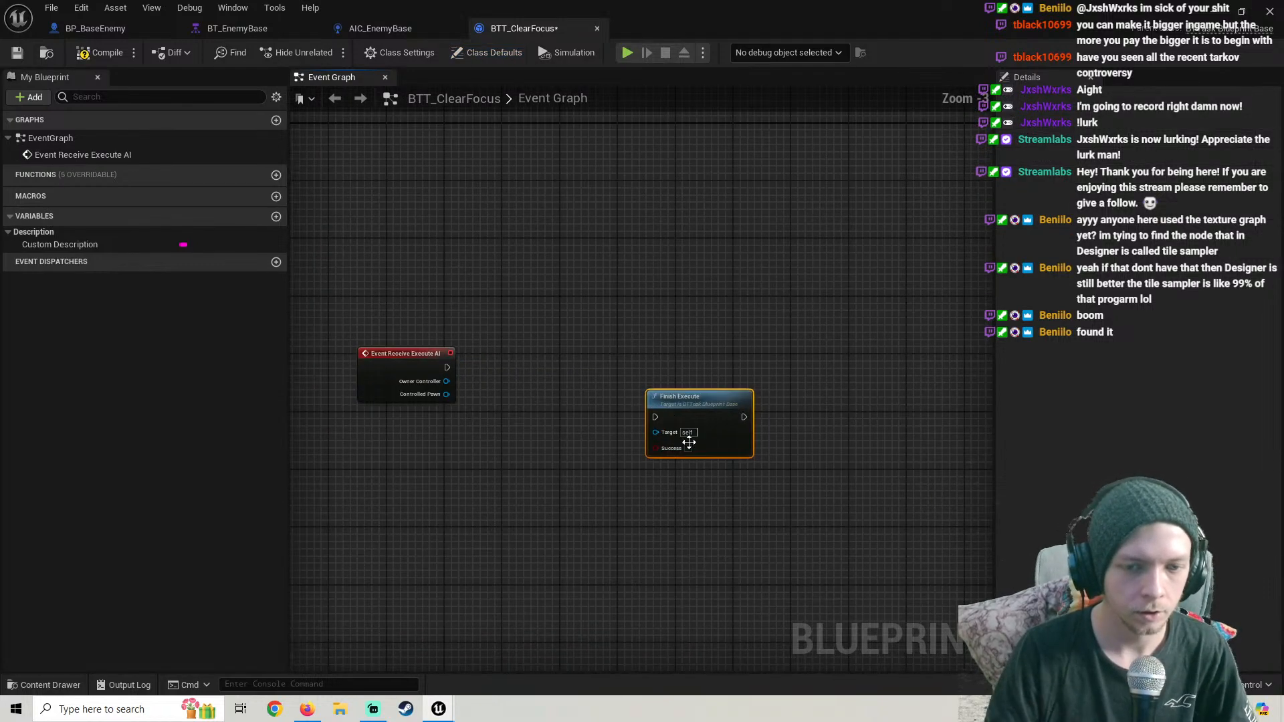
left_click_drag(711, 408, 813, 394)
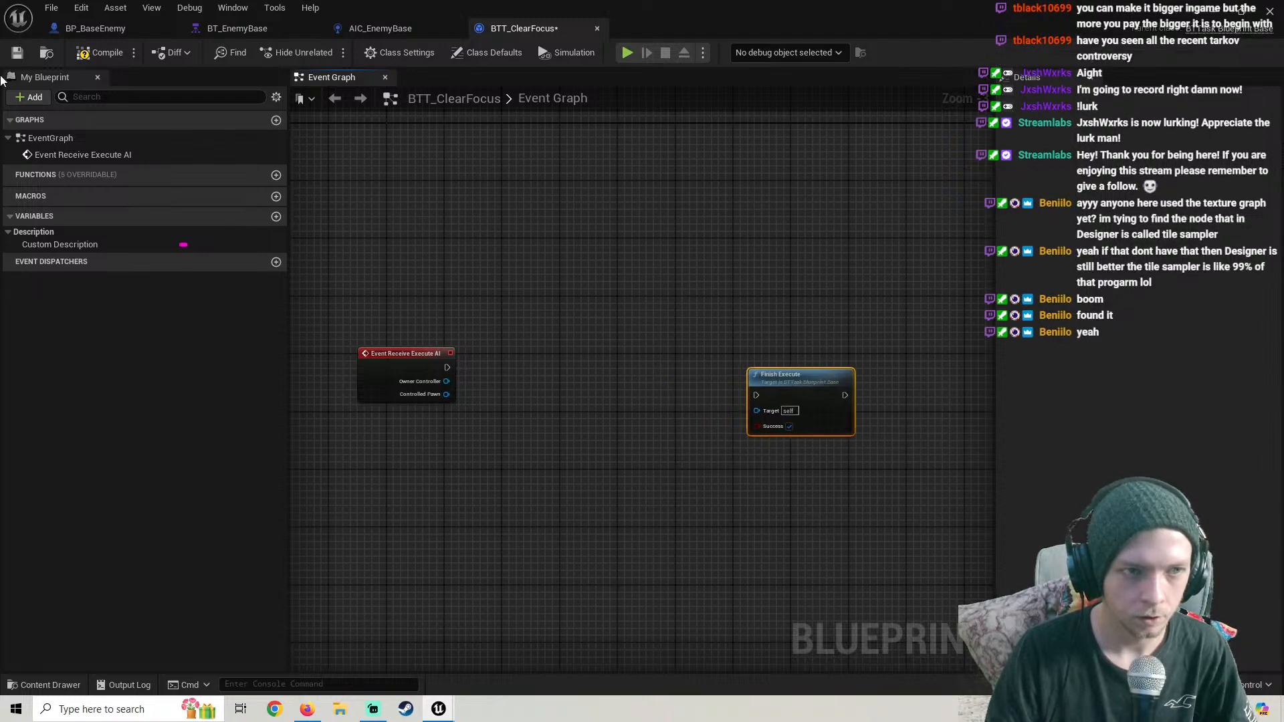
left_click(16, 53)
Add a ClearFocus node from the event's Owner Controller and align it beside the event node
right_click_drag(461, 389, 515, 352)
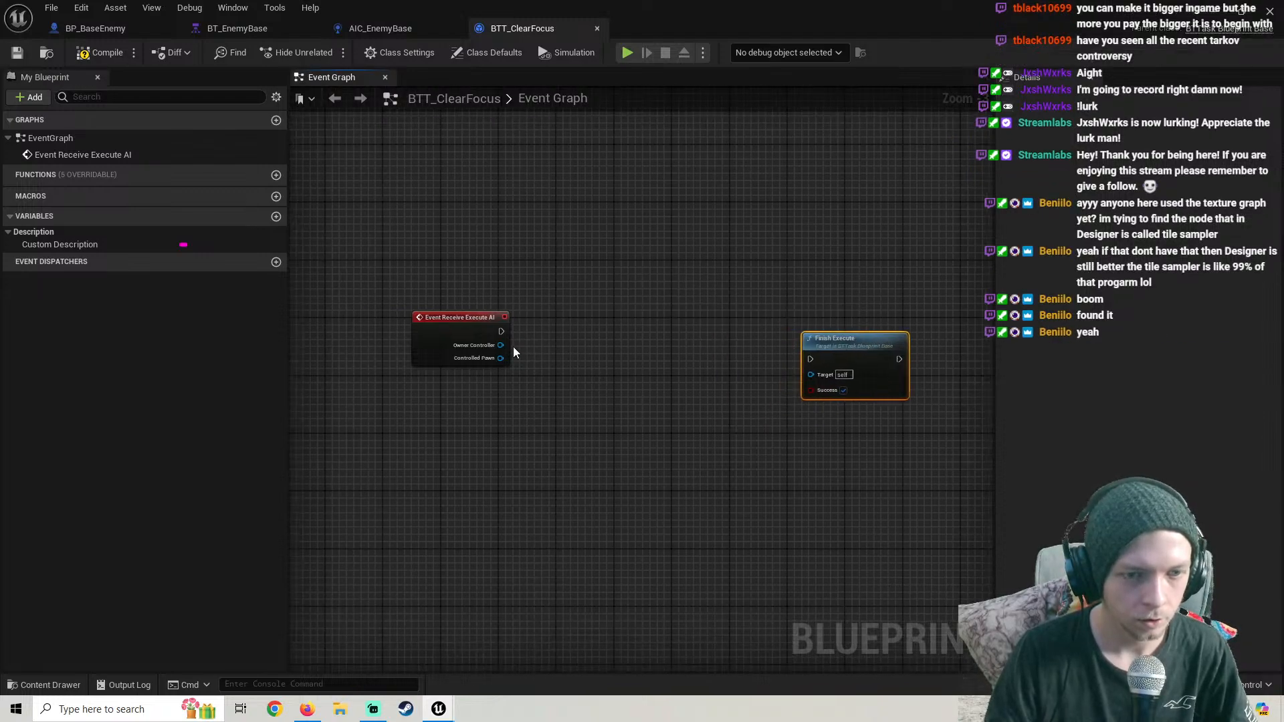
left_click_drag(500, 345, 548, 348)
type("clear")
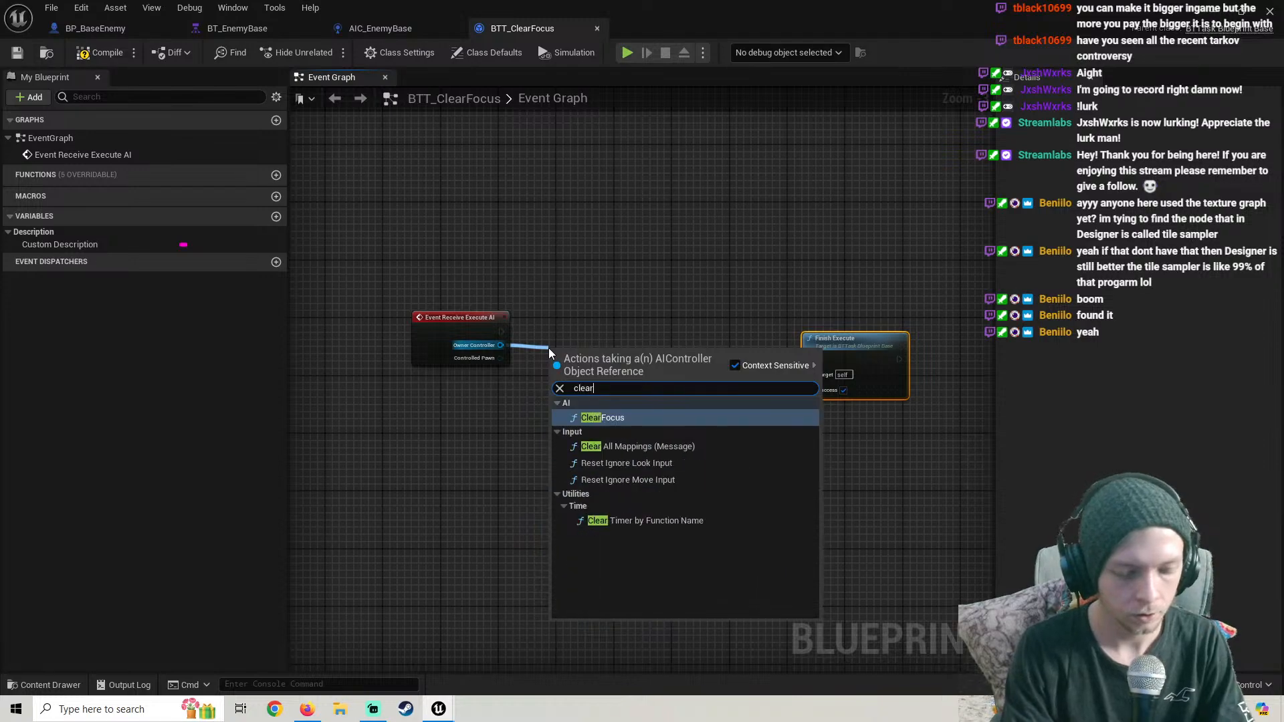
type(" foc")
key("Return")
scroll(555, 335, "up", 2)
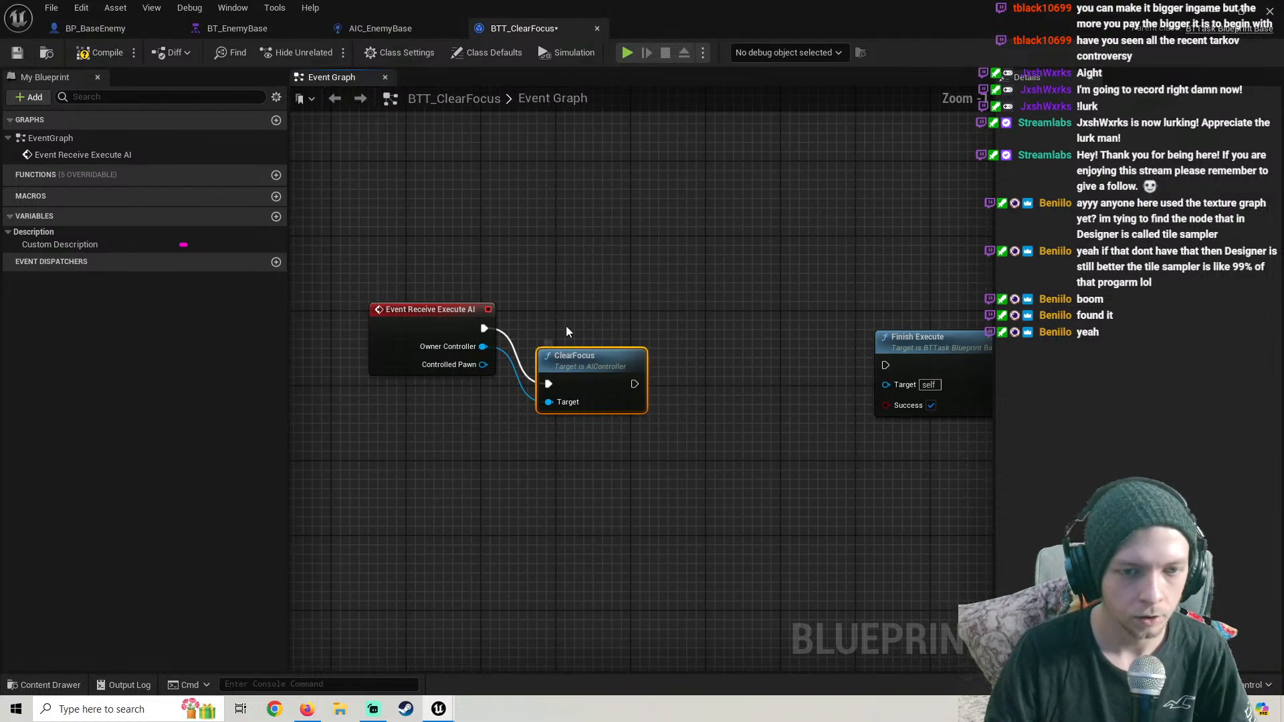
left_click_drag(565, 317, 573, 309)
Connect ClearFocus's execution output to Finish Execute, line the nodes up, then compile and save BTT_ClearFocus
right_click_drag(670, 358, 568, 333)
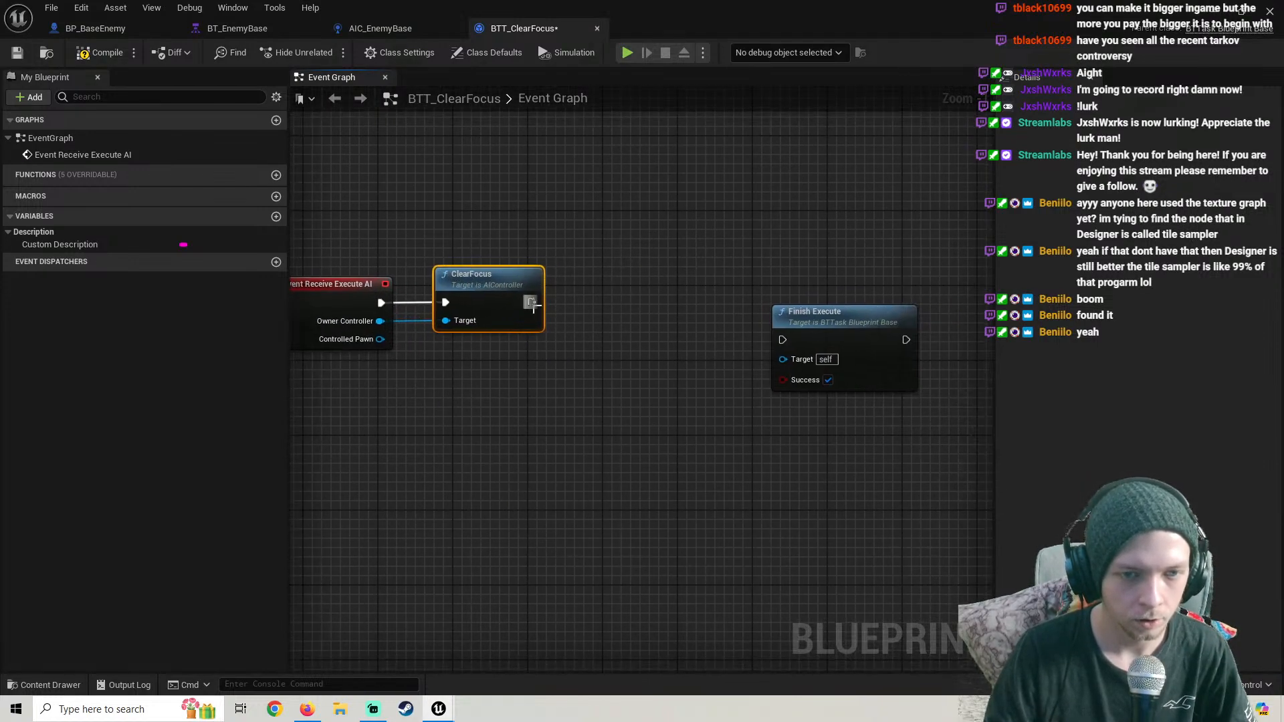
left_click_drag(768, 342, 707, 302)
left_click(107, 54)
left_click(20, 53)
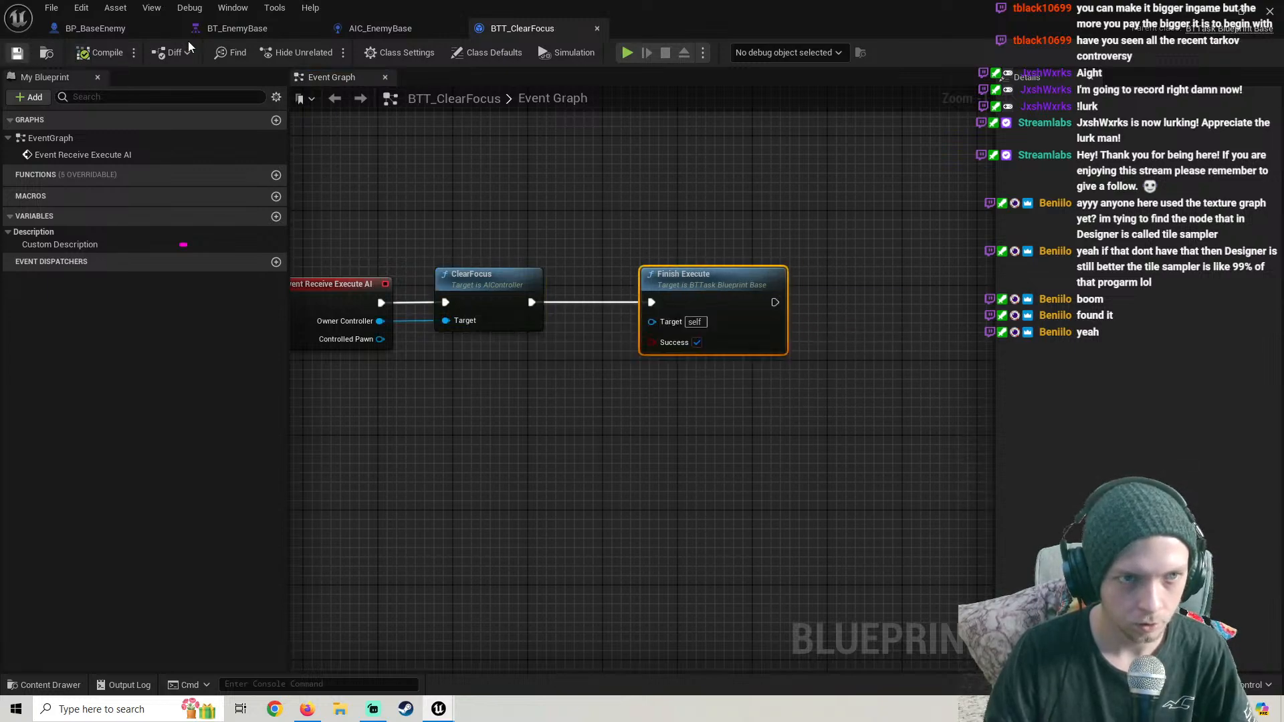
In BT_EnemyBase, make room before Move To, add BTT_ClearFocus as the Sequence's first task, and save the tree
left_click(227, 29)
scroll(487, 412, "down", 1)
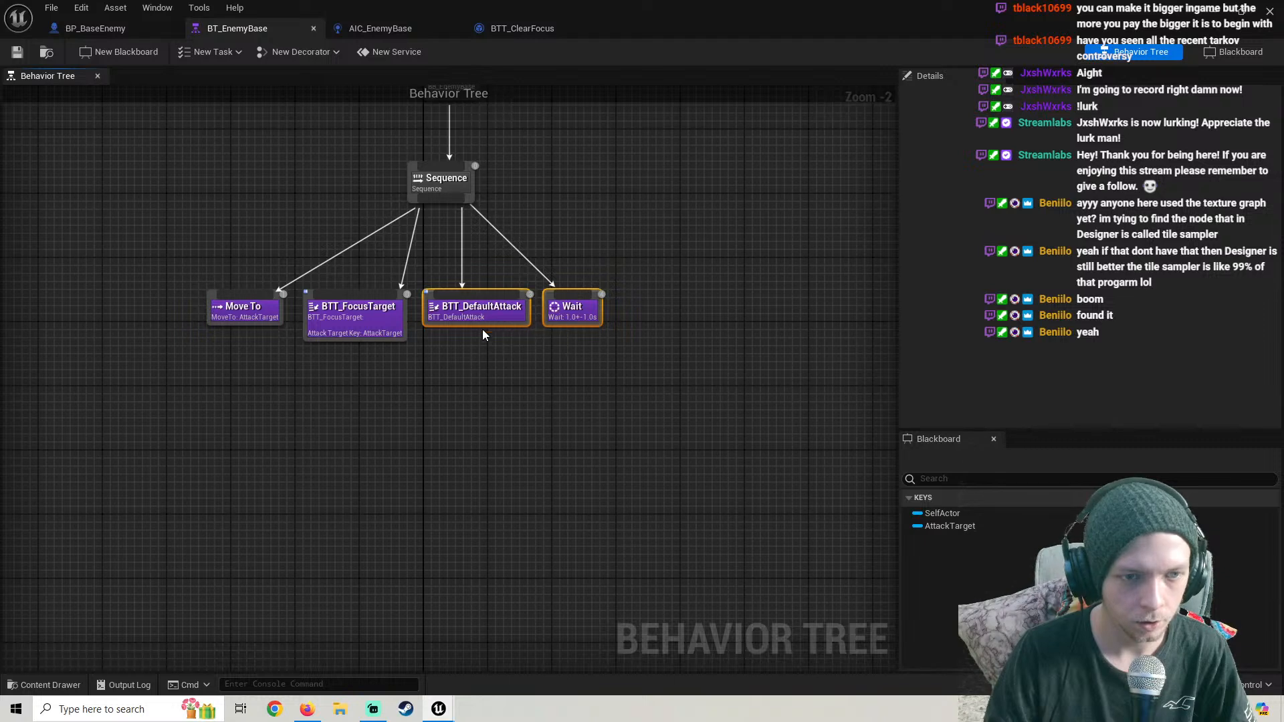
left_click_drag(636, 381, 201, 286)
left_click_drag(371, 334, 483, 357)
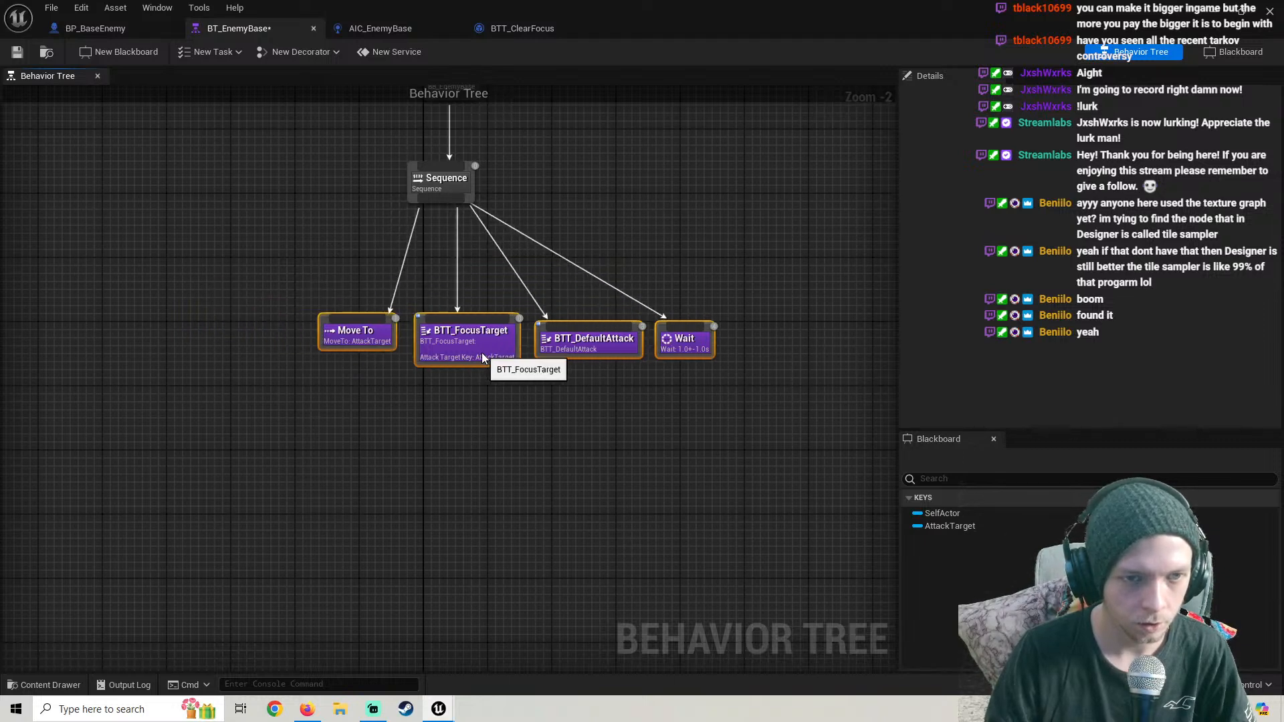
left_click_drag(300, 284, 260, 298)
type("cl")
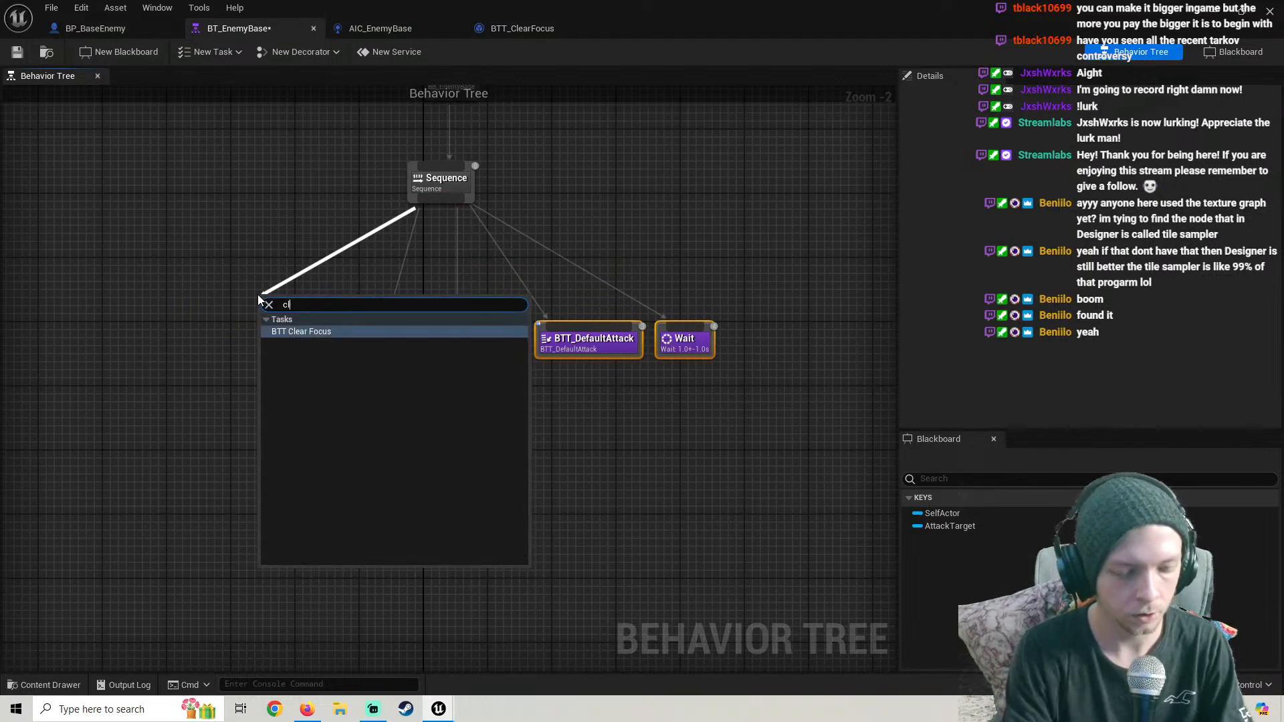
type("ear")
key("Return")
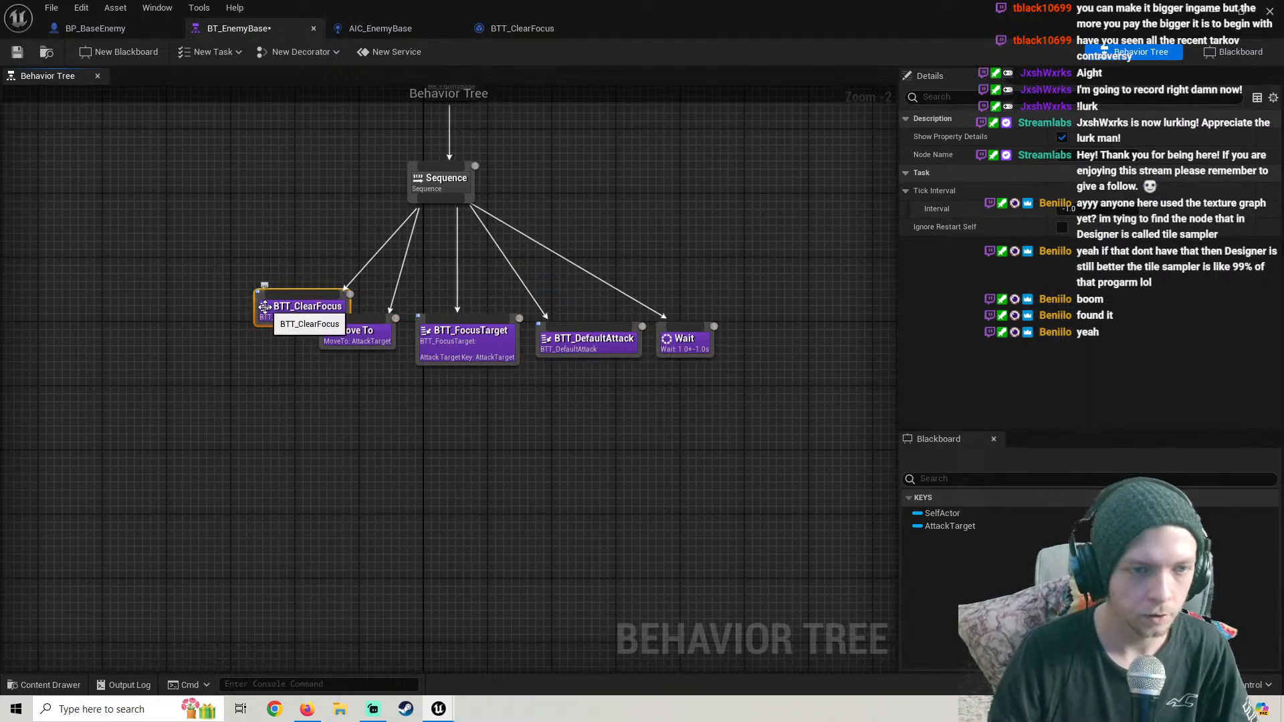
scroll(289, 307, "up", 1)
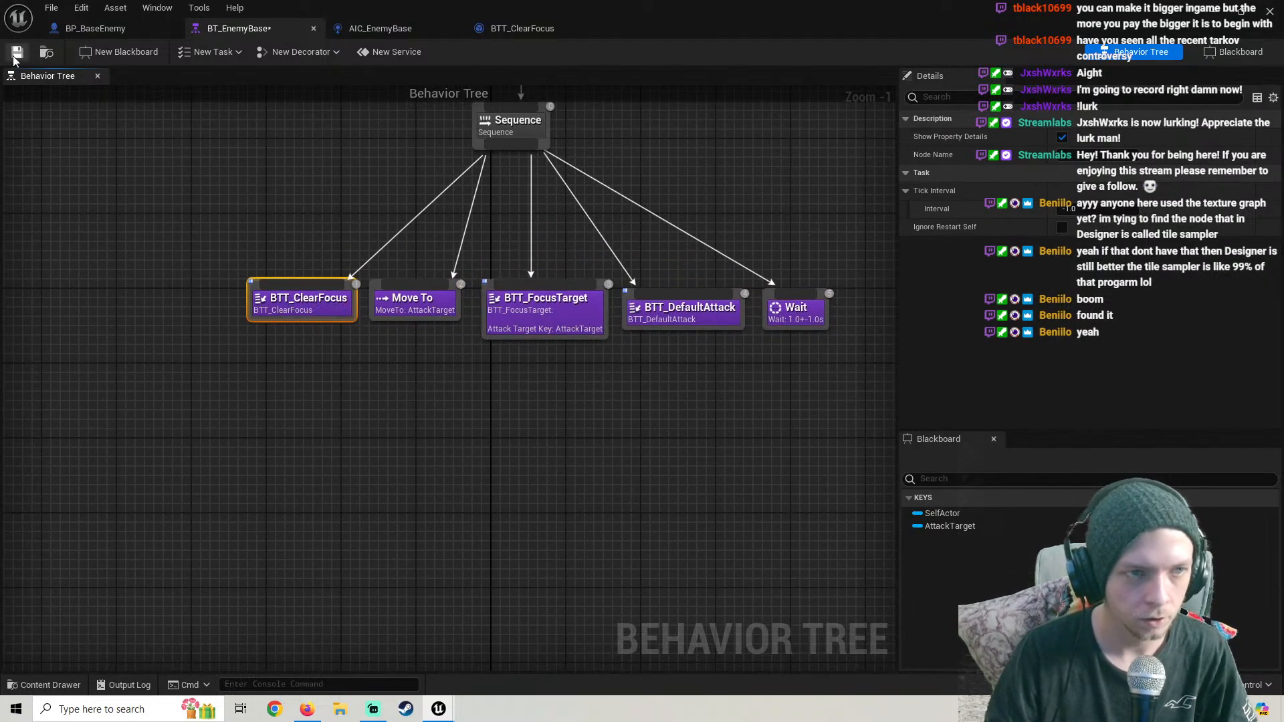
Playtest ThirdPersonMap to check how the enemy chases, faces and attacks the moving player, then stop and switch to the browser tutorial
left_click(1216, 8)
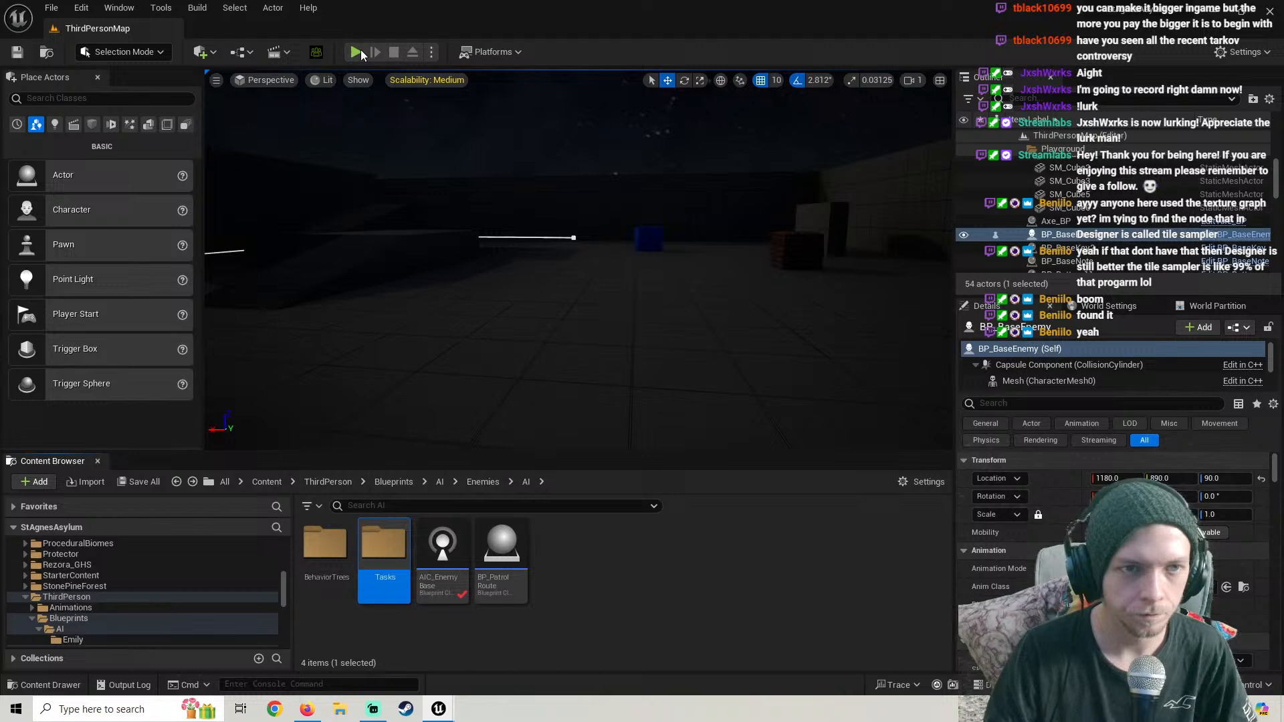
left_click(549, 305)
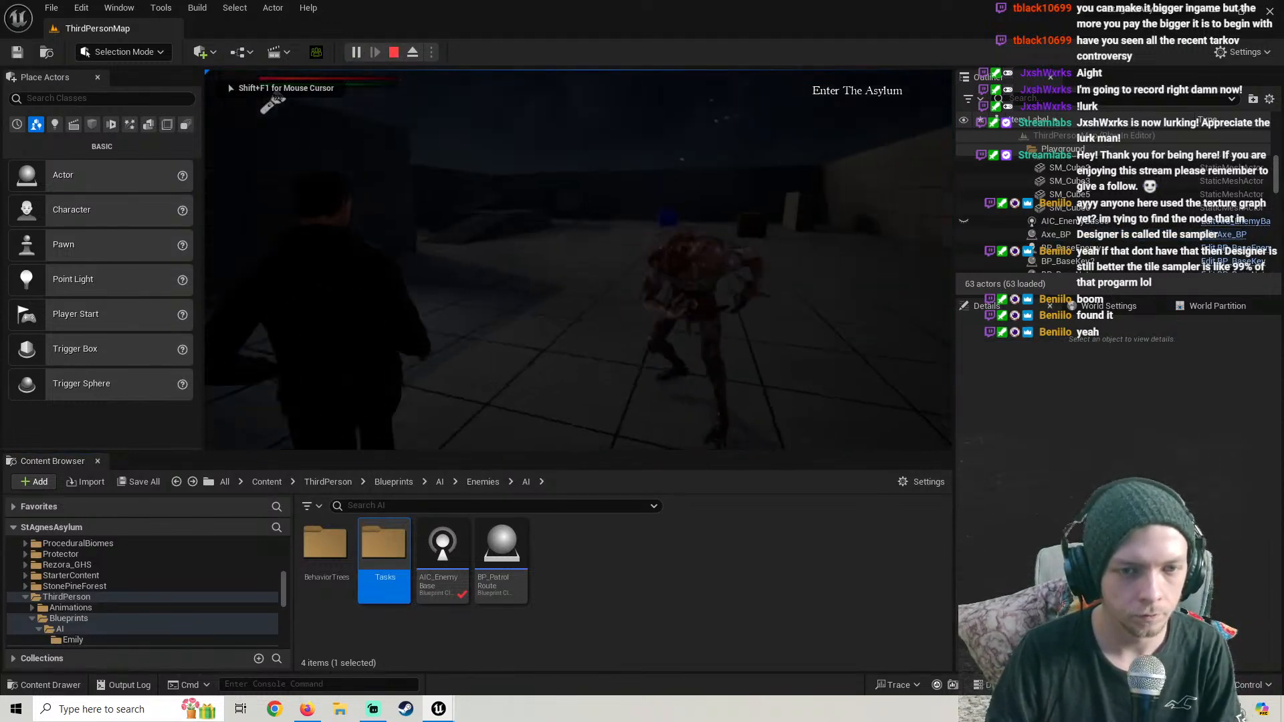
key("s")
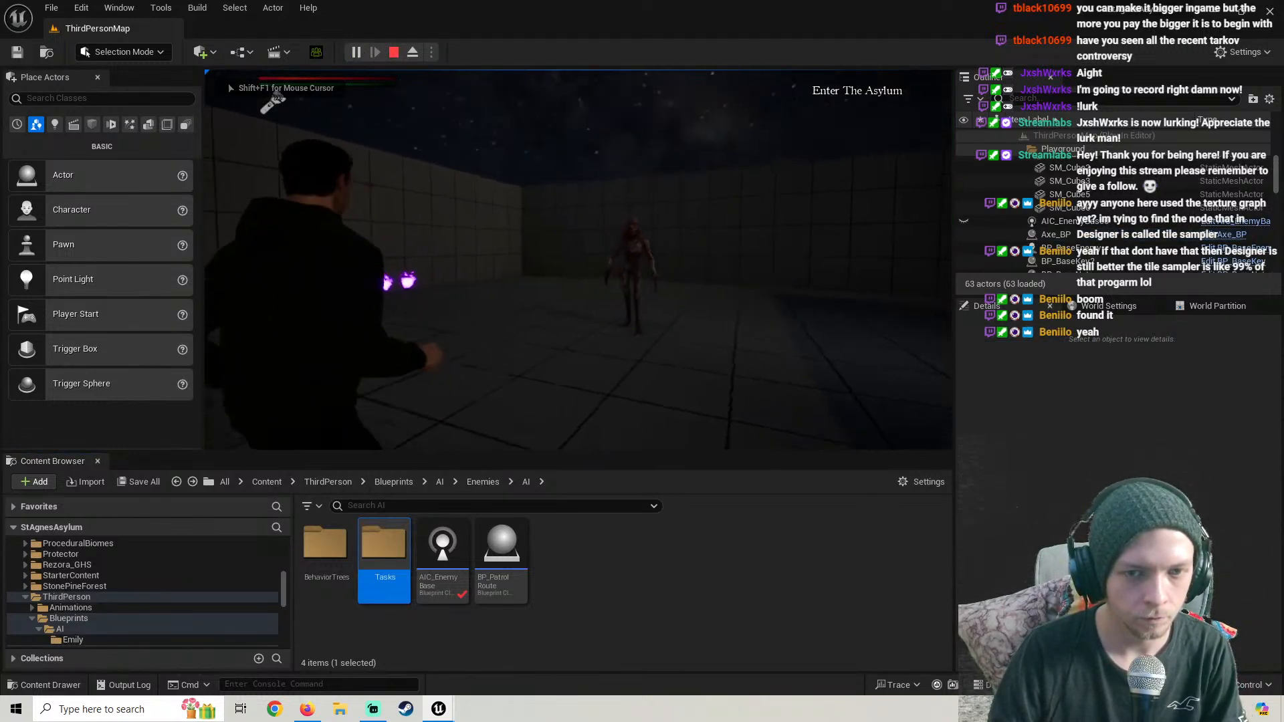
key("w")
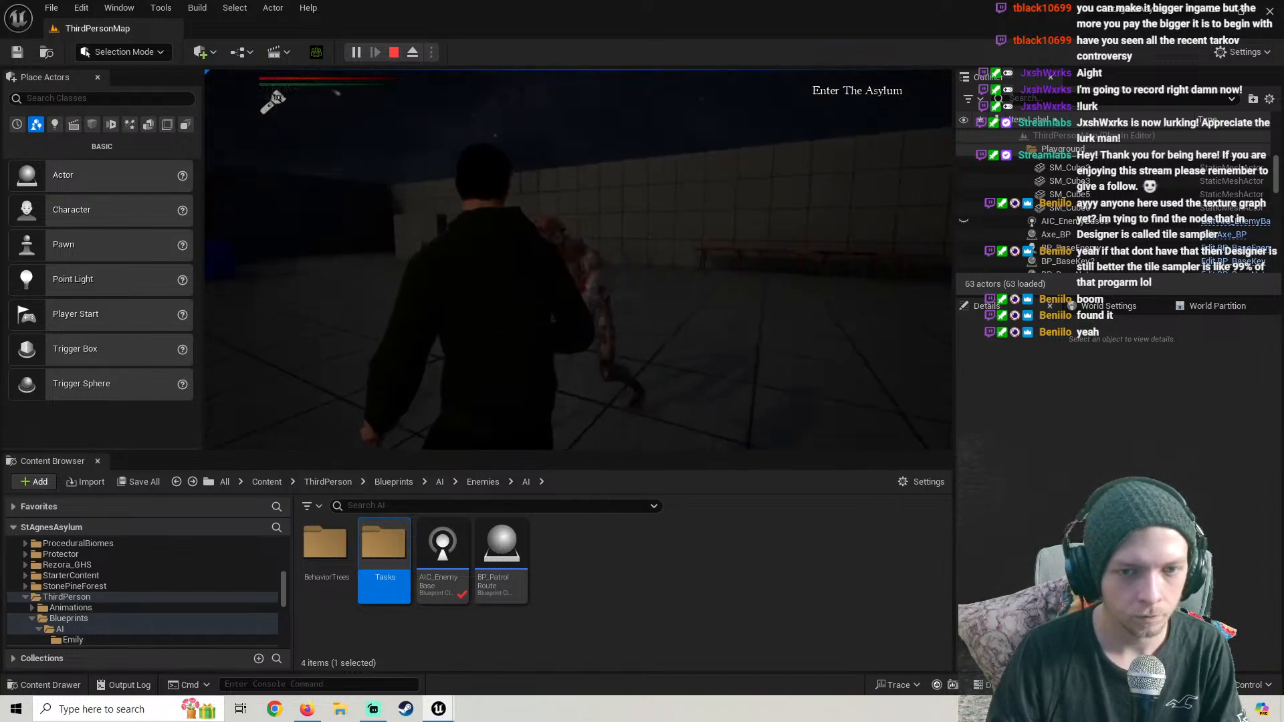
key("s")
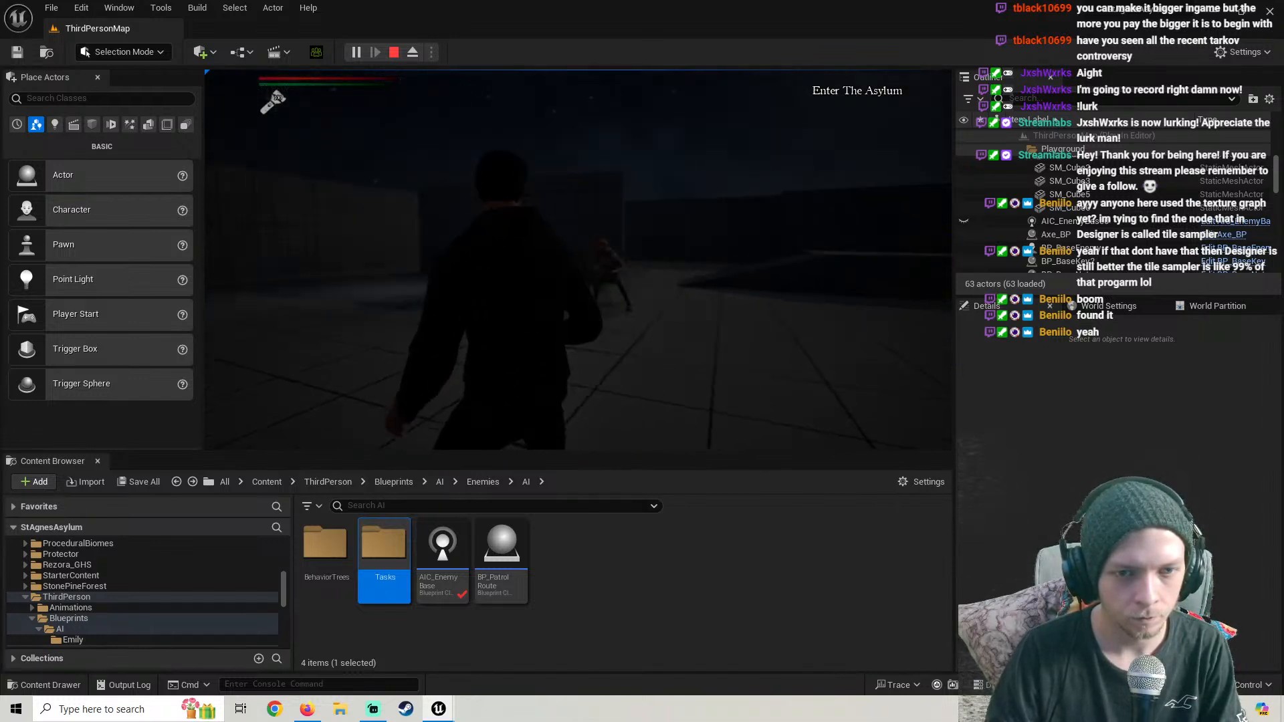
key("w")
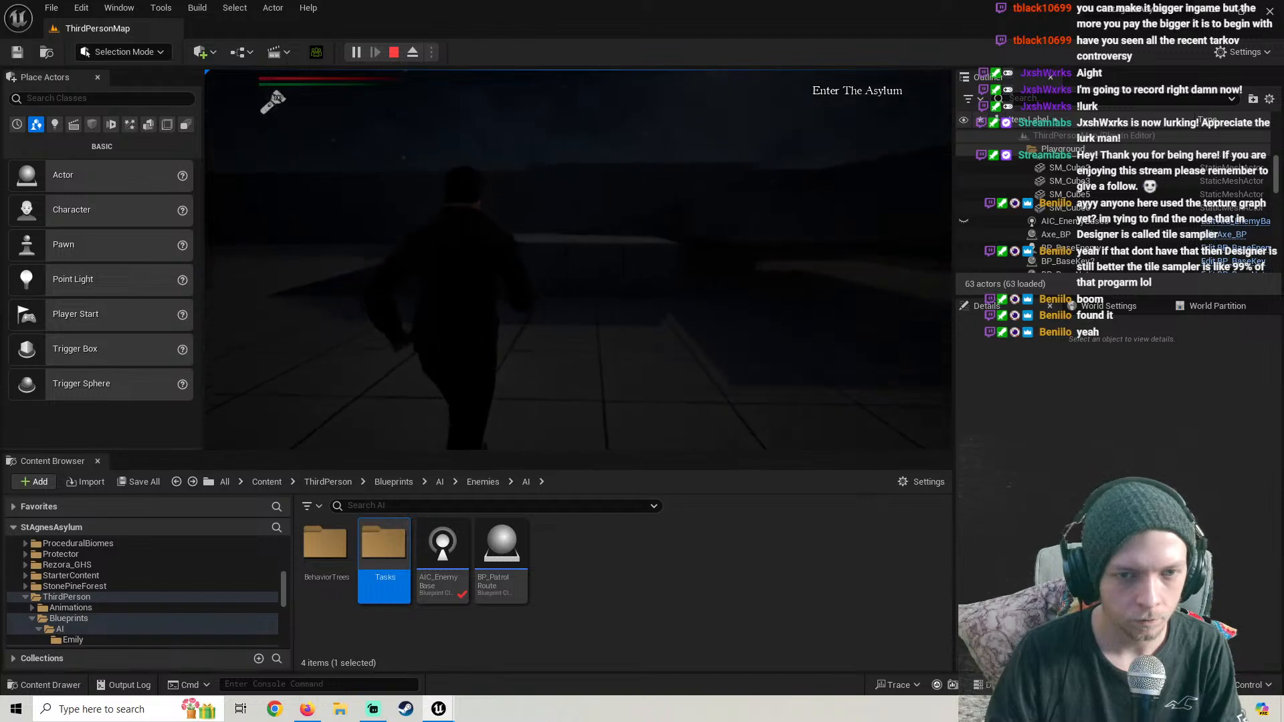
key("w")
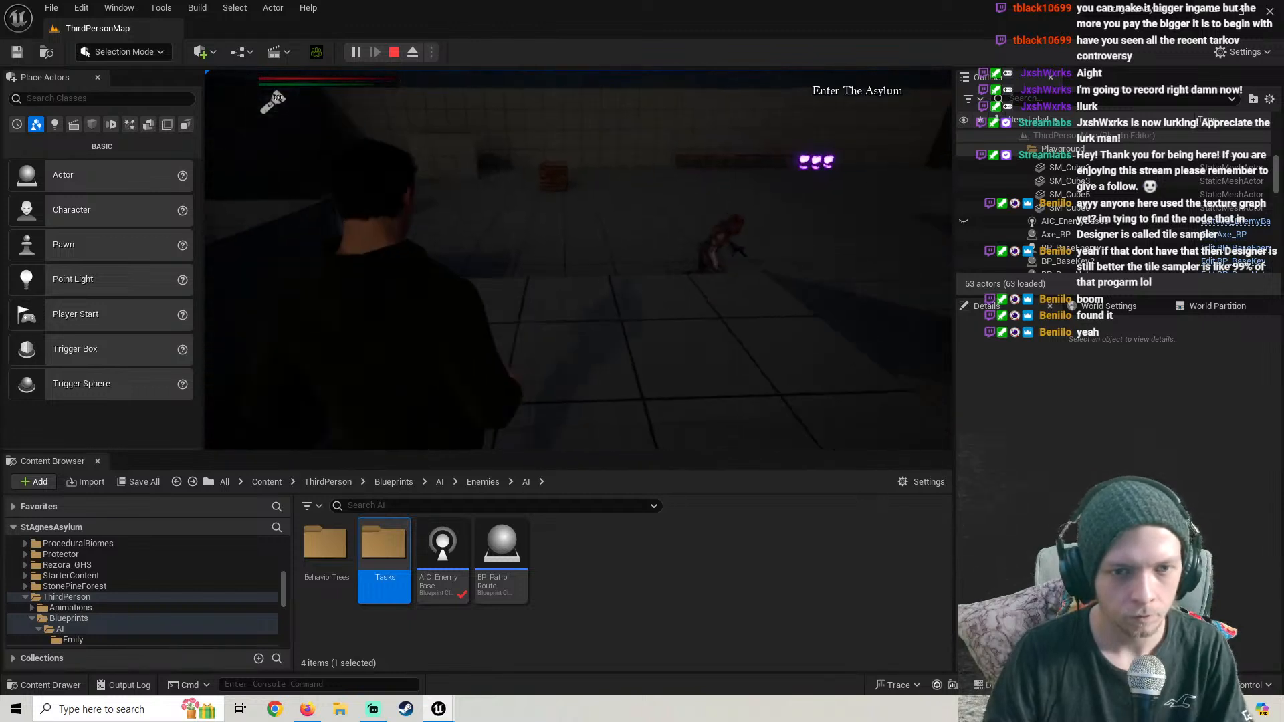
key("w")
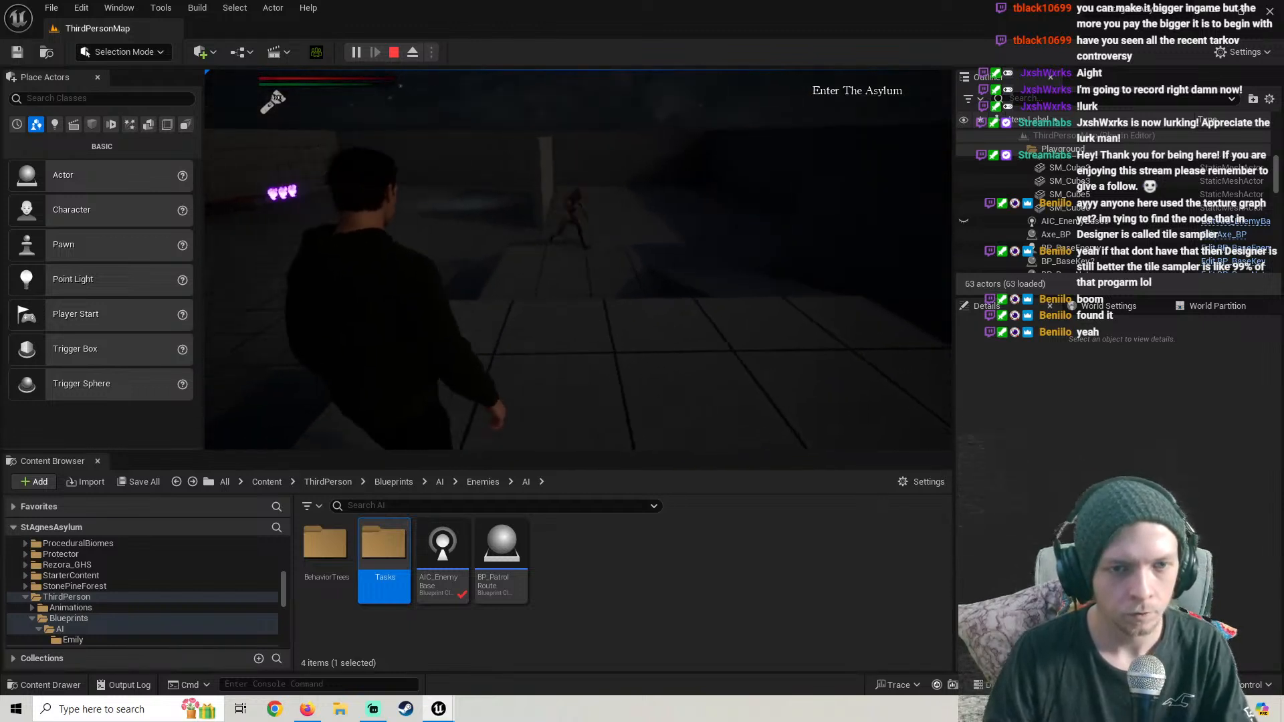
key("w")
key("Escape")
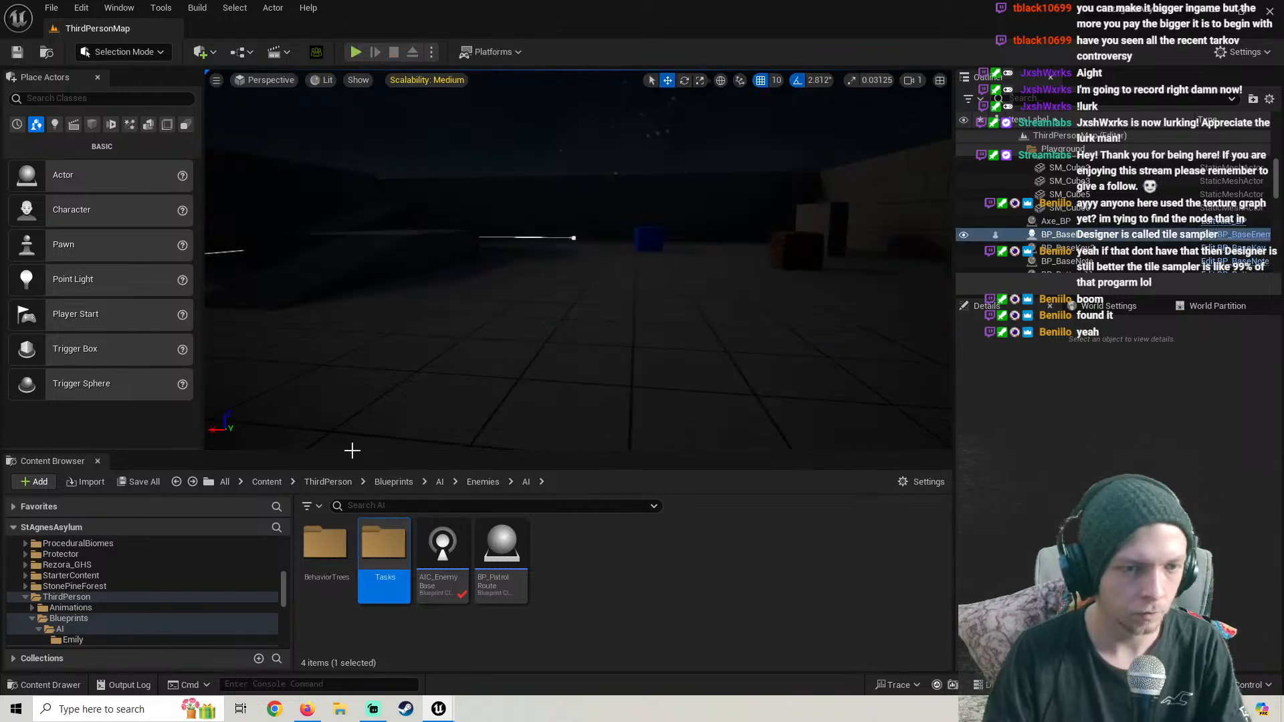
left_click(307, 708)
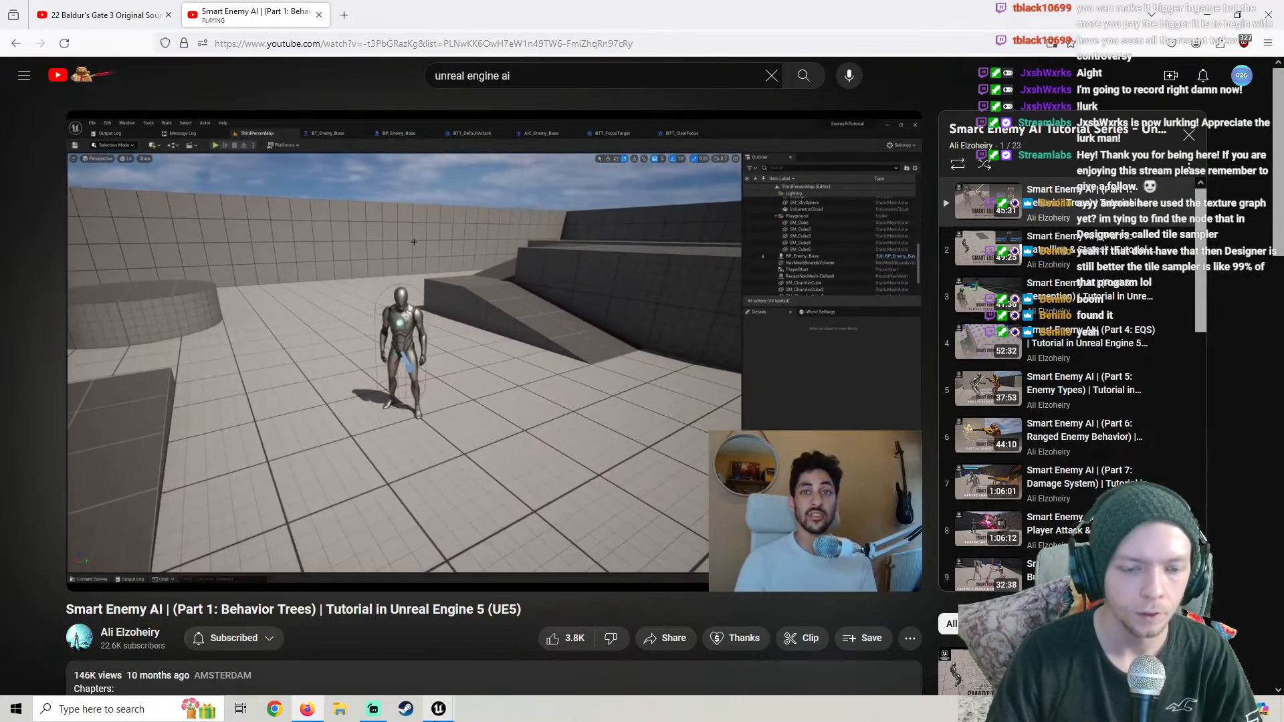
In BT_EnemyBase, move the BTT_FocusTarget, BTT_DefaultAttack and Wait tasks close together beside Move To, and save the tree
mouse_move(439, 709)
left_click(502, 665)
scroll(448, 455, "up", 2)
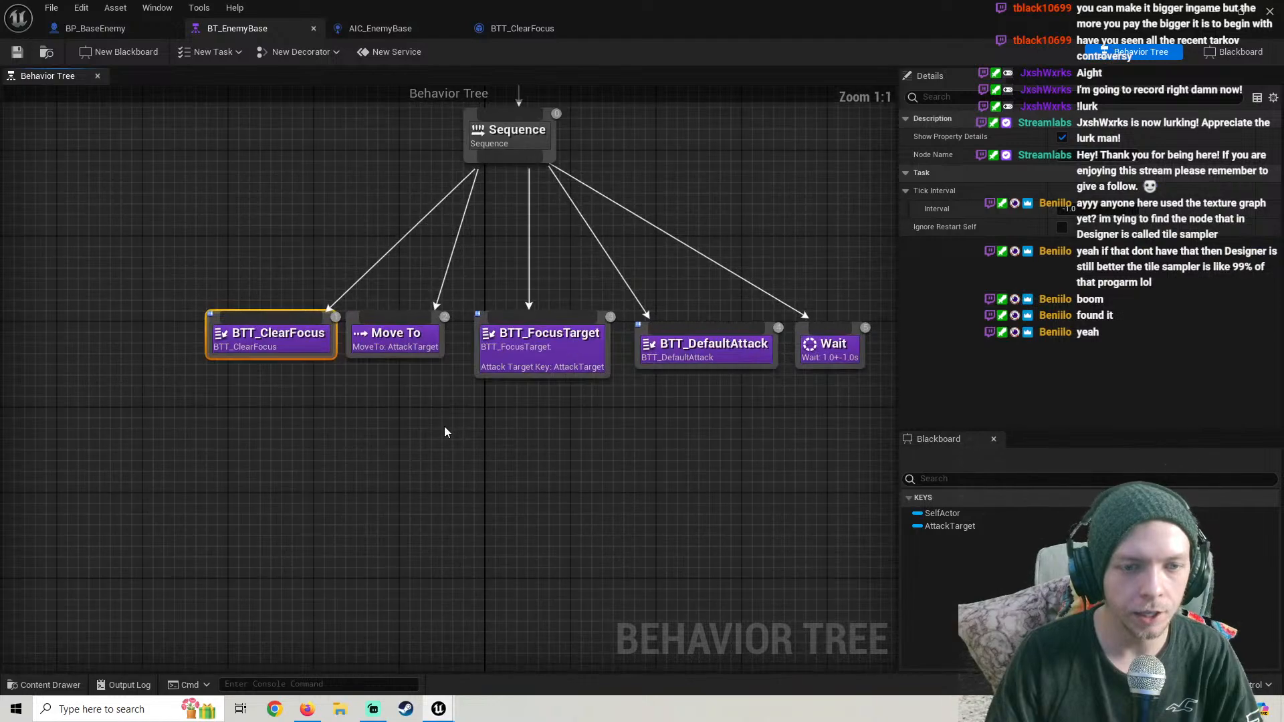
left_click(513, 344)
left_click_drag(513, 344, 497, 348)
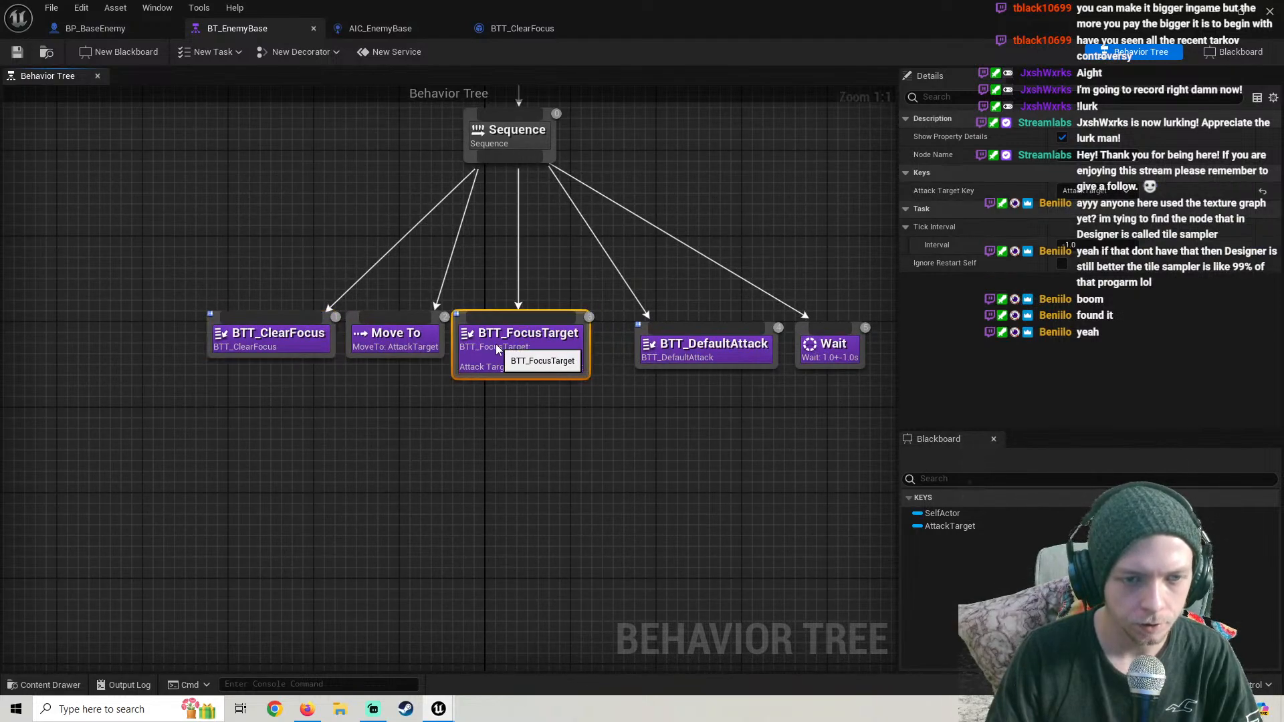
right_click_drag(592, 398, 459, 387)
left_click_drag(549, 343, 521, 337)
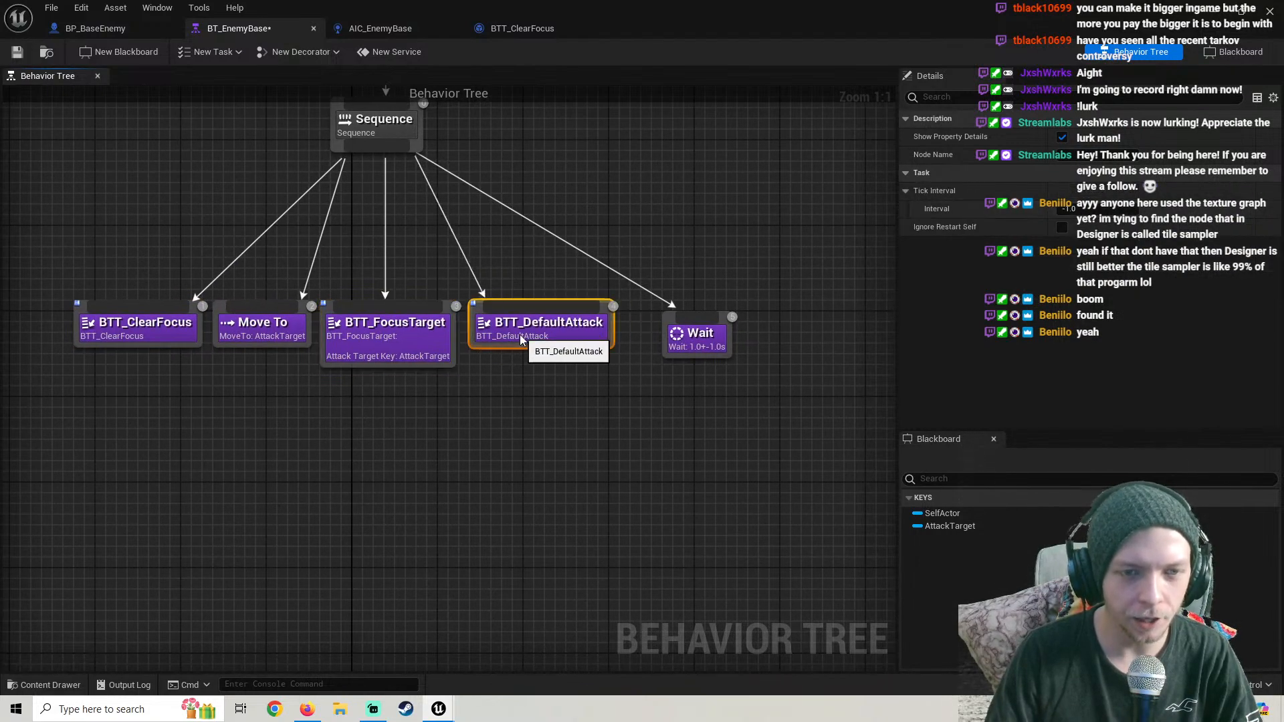
left_click_drag(675, 335, 669, 343)
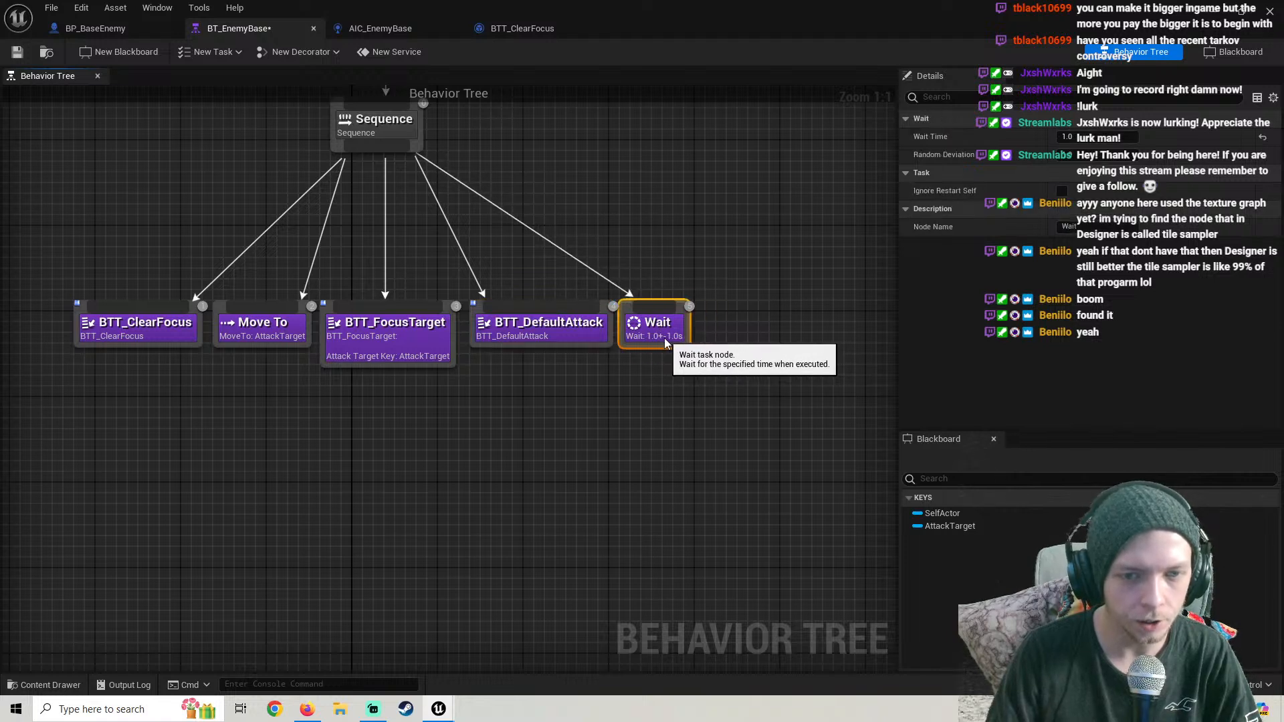
scroll(458, 385, "down", 1)
right_click_drag(459, 385, 596, 335)
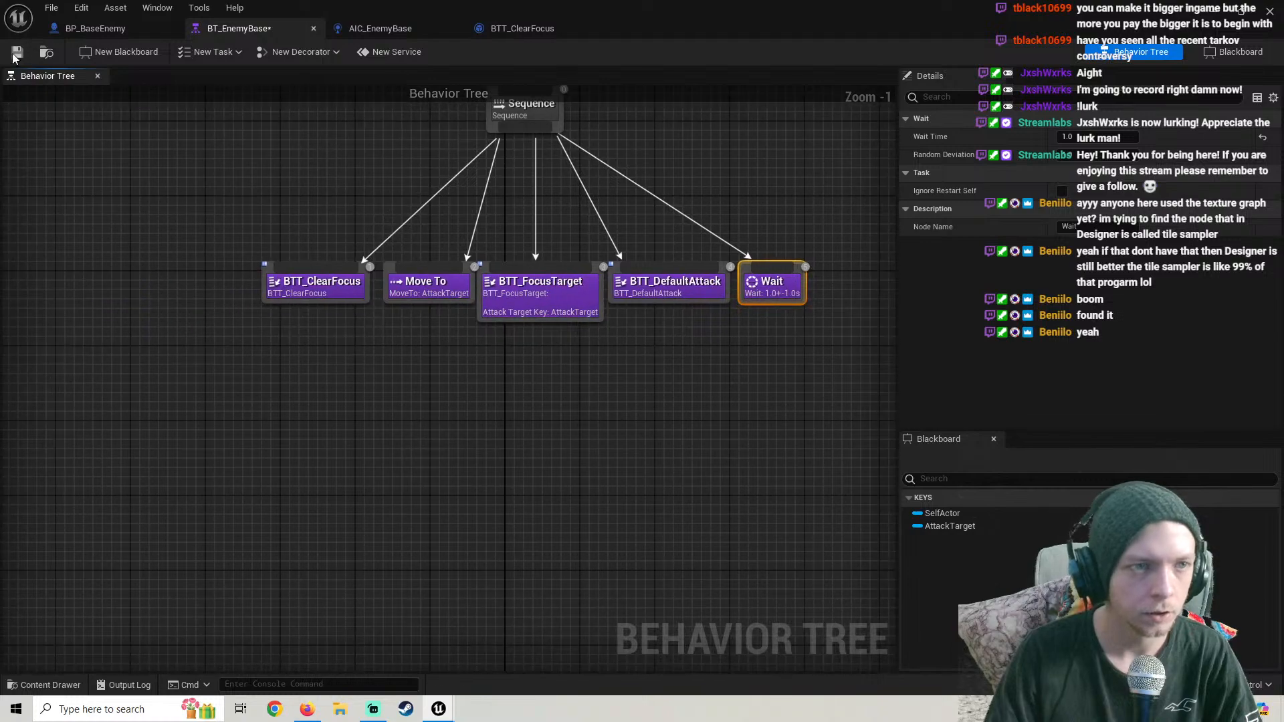
Check the browser tutorial and skip forward through the "Giving the Enemy a Sword" chapter to about 35:48
left_click(307, 709)
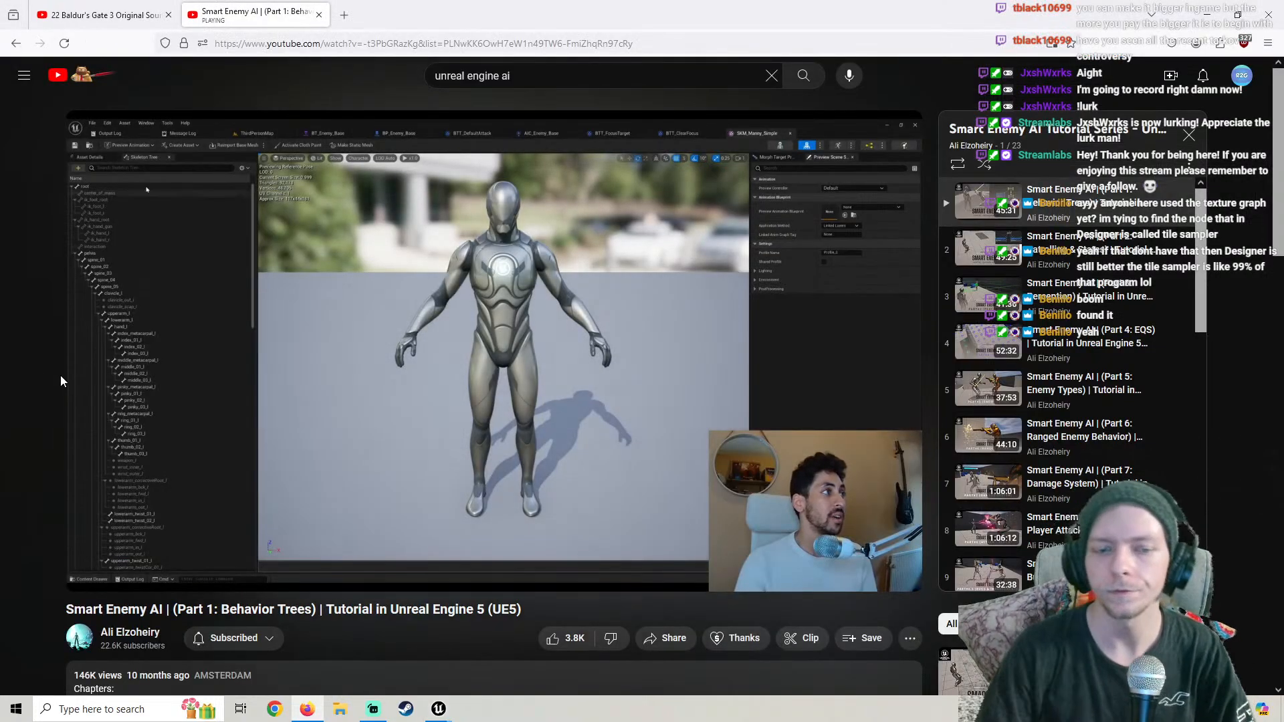
left_click(483, 693)
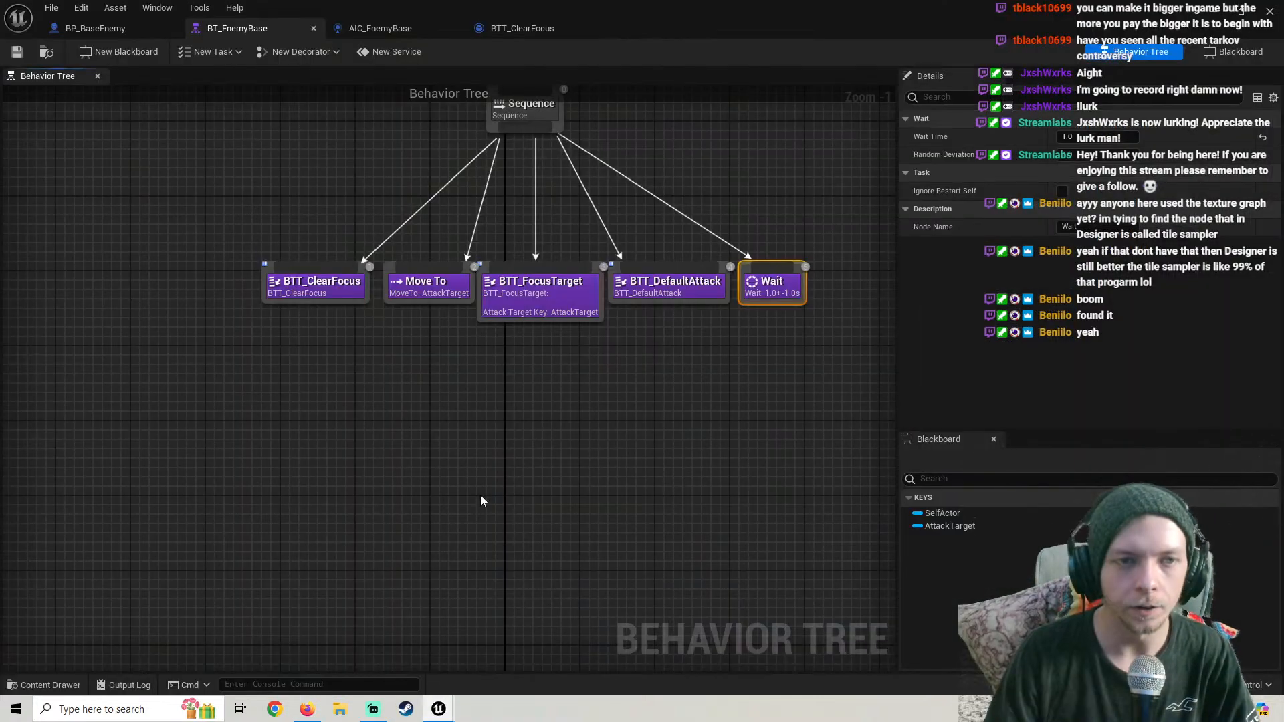
scroll(403, 268, "down", 1)
left_click(95, 29)
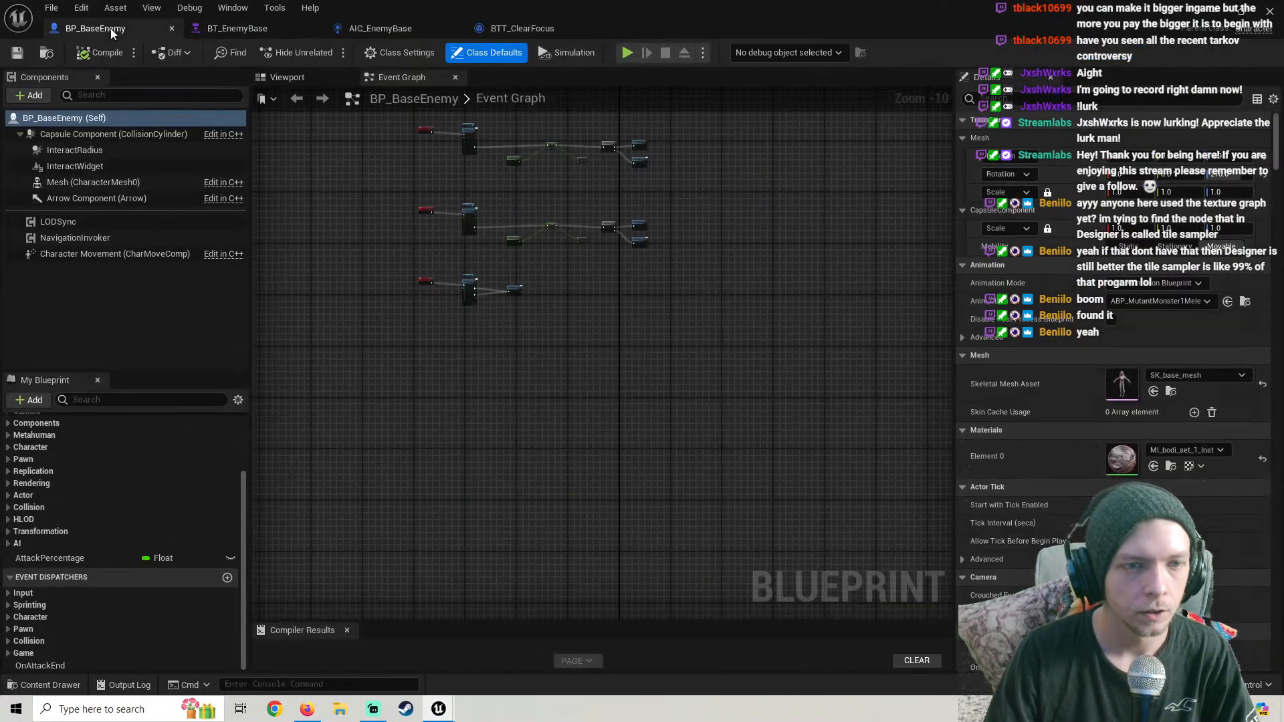
left_click(307, 709)
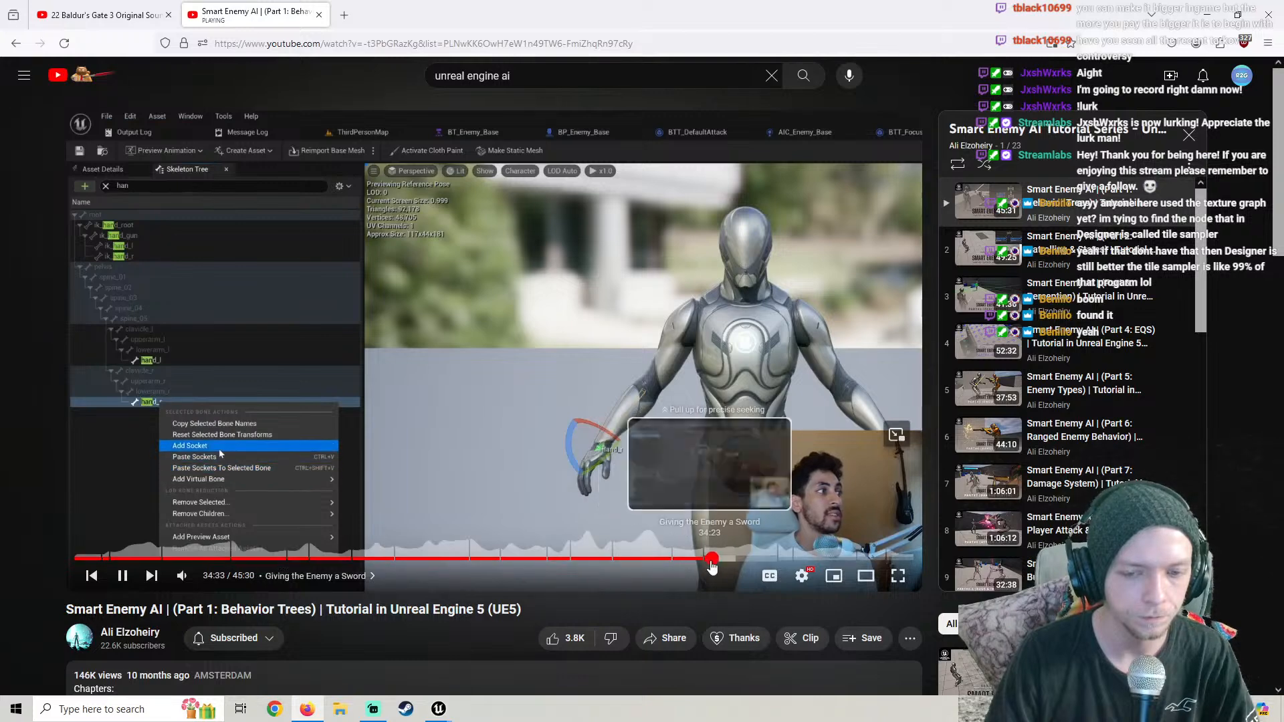
left_click(713, 559)
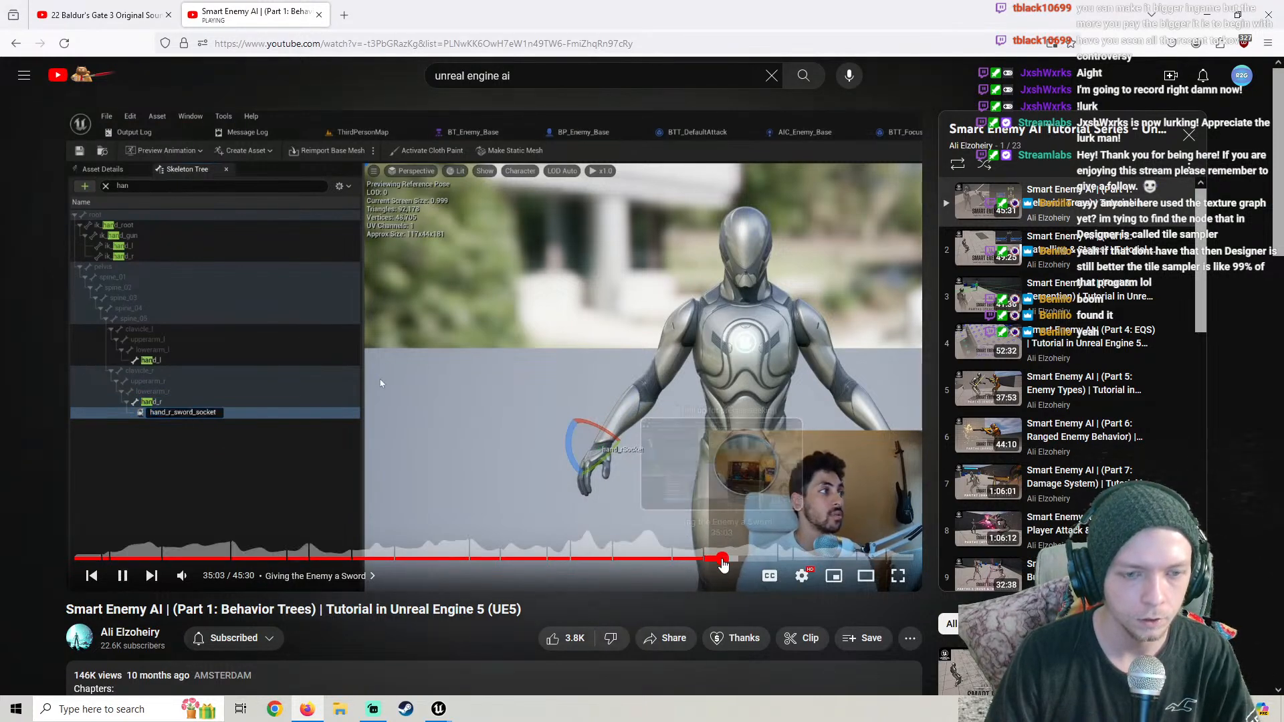
left_click(722, 560)
left_click(726, 560)
left_click(728, 560)
left_click(729, 560)
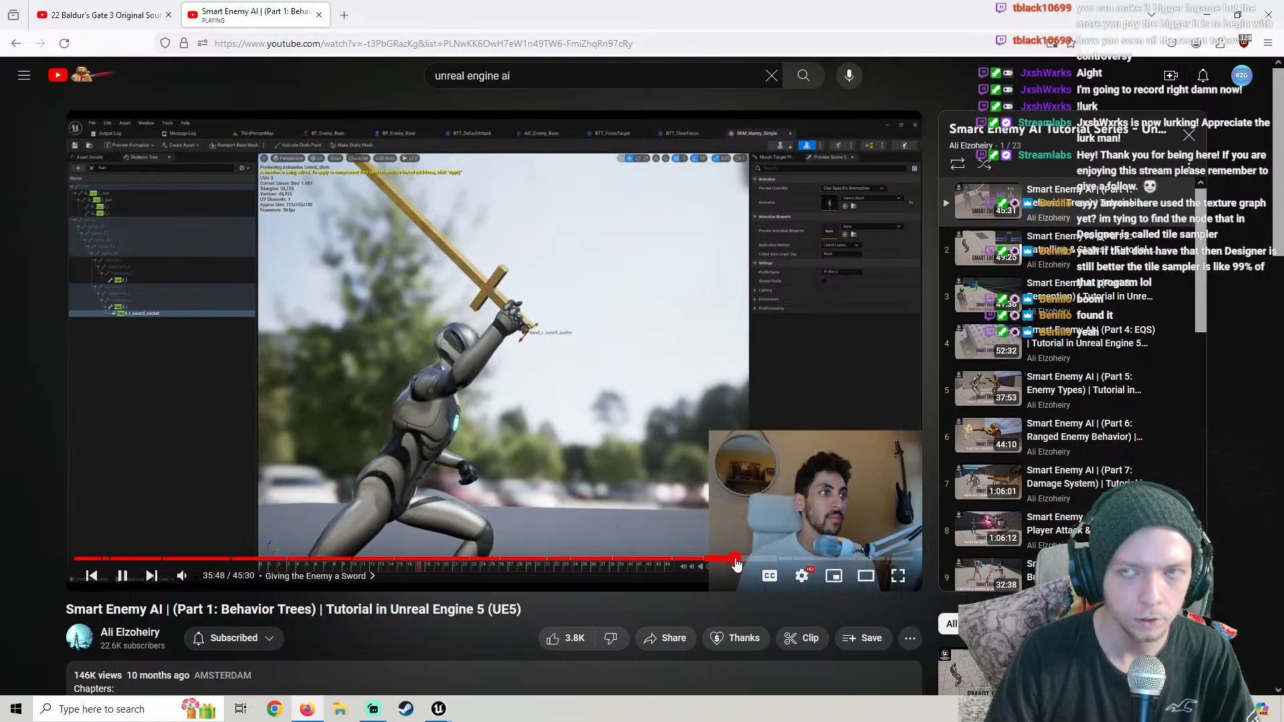
left_click(736, 560)
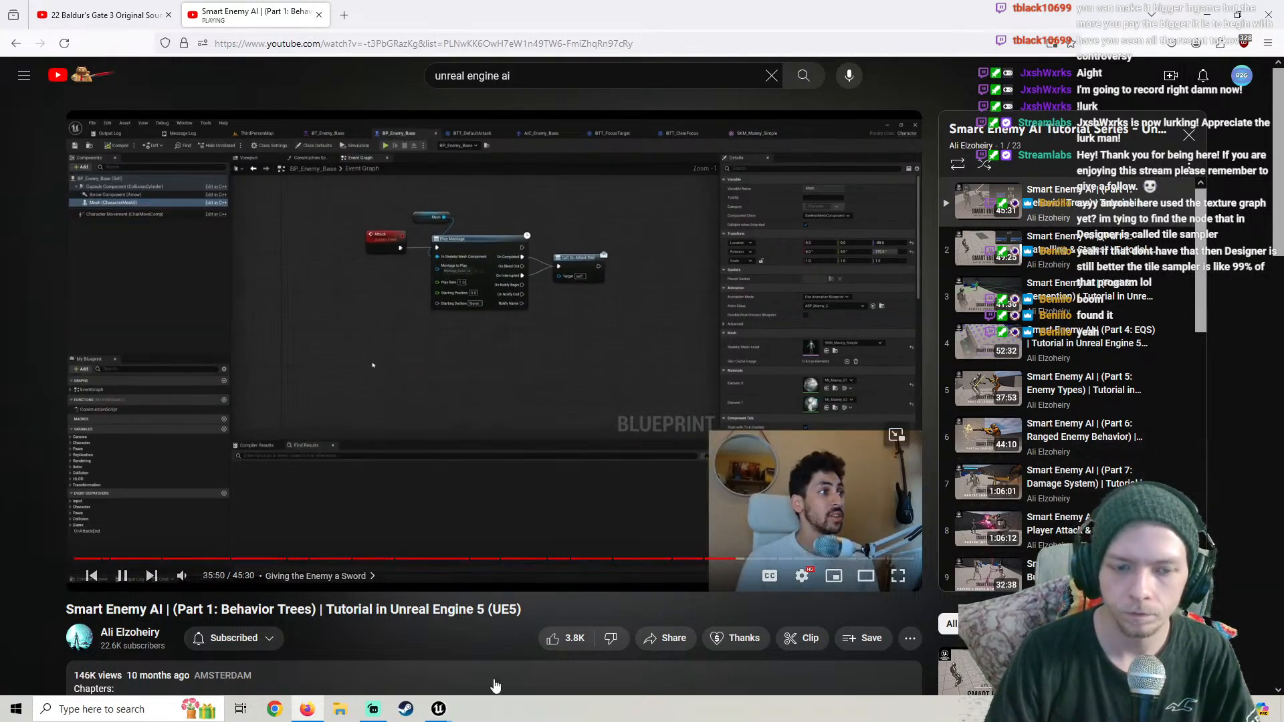
Back in Unreal, close BTT_ClearFocus and add a custom event to empty space in AIC_EnemyBase's event graph
left_click(438, 710)
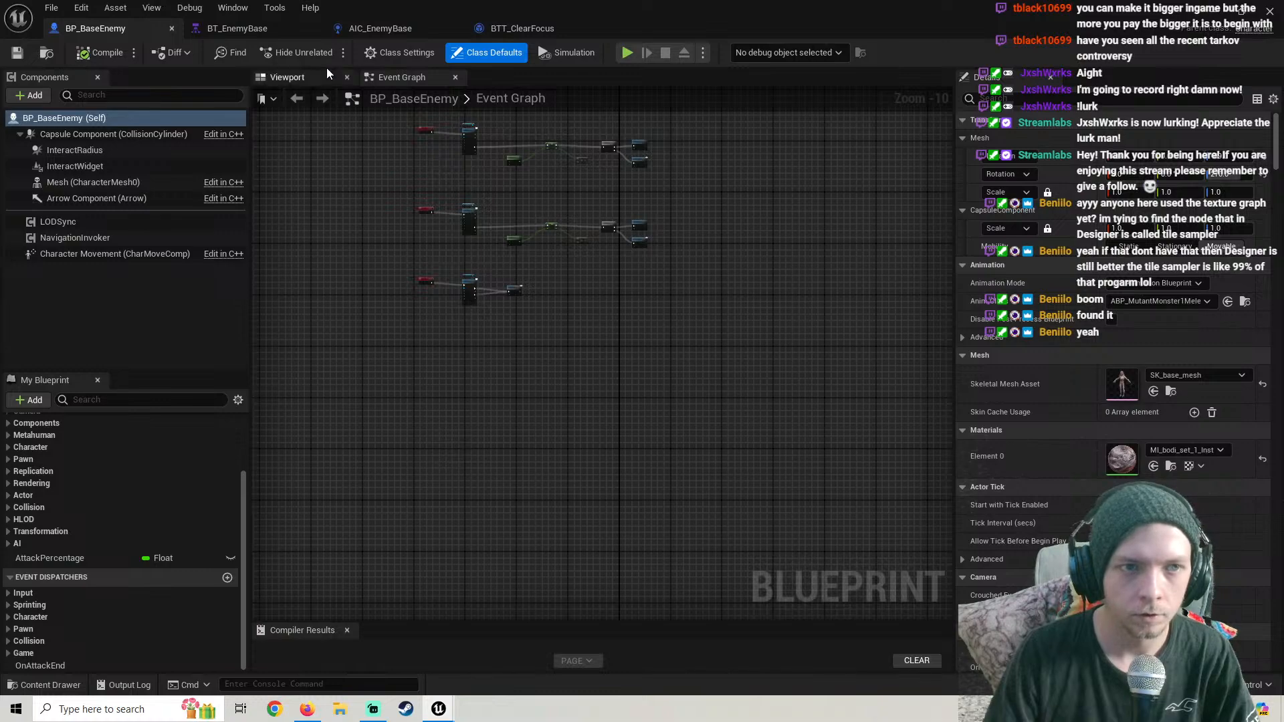
left_click(392, 29)
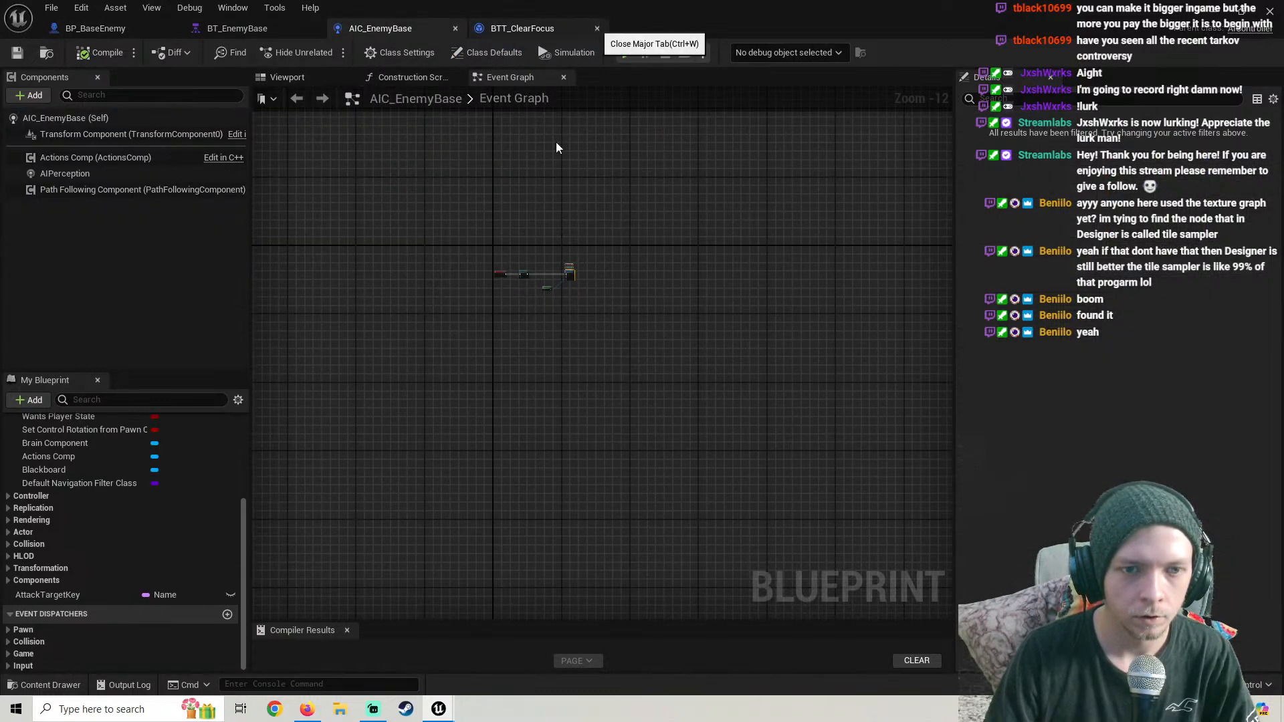
right_click_drag(510, 480, 495, 363)
right_click(495, 363)
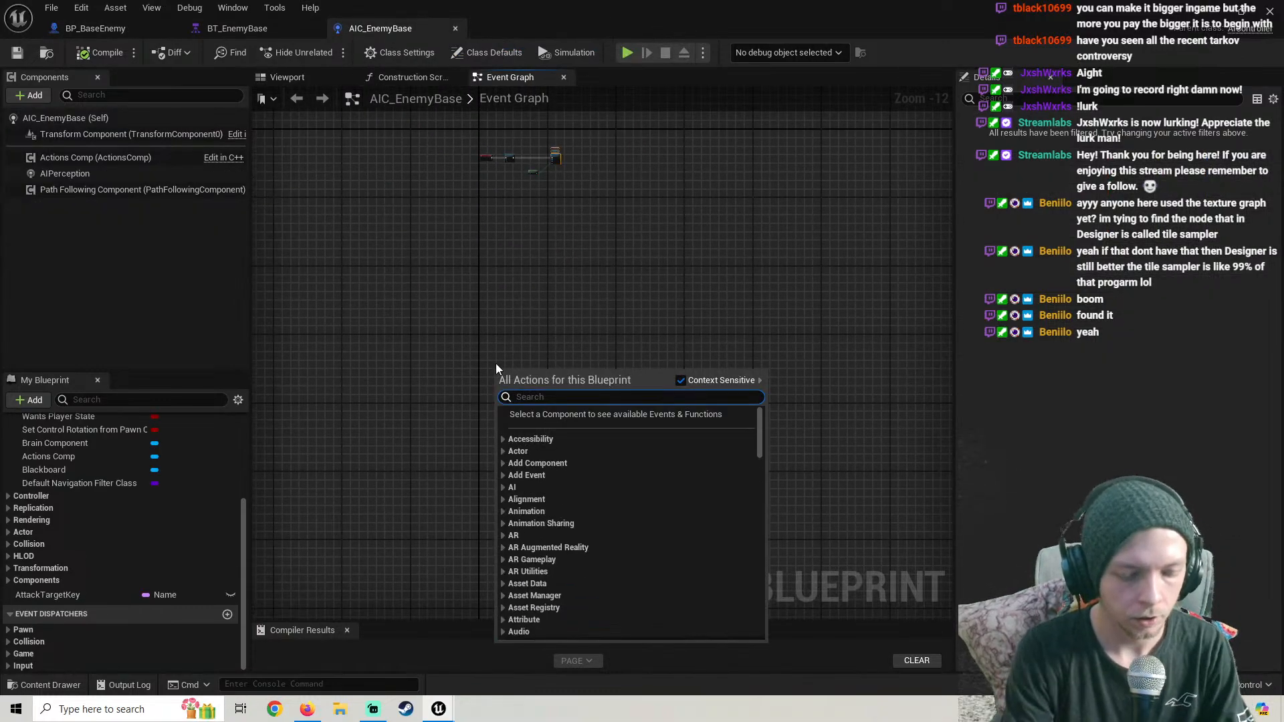
type("cut")
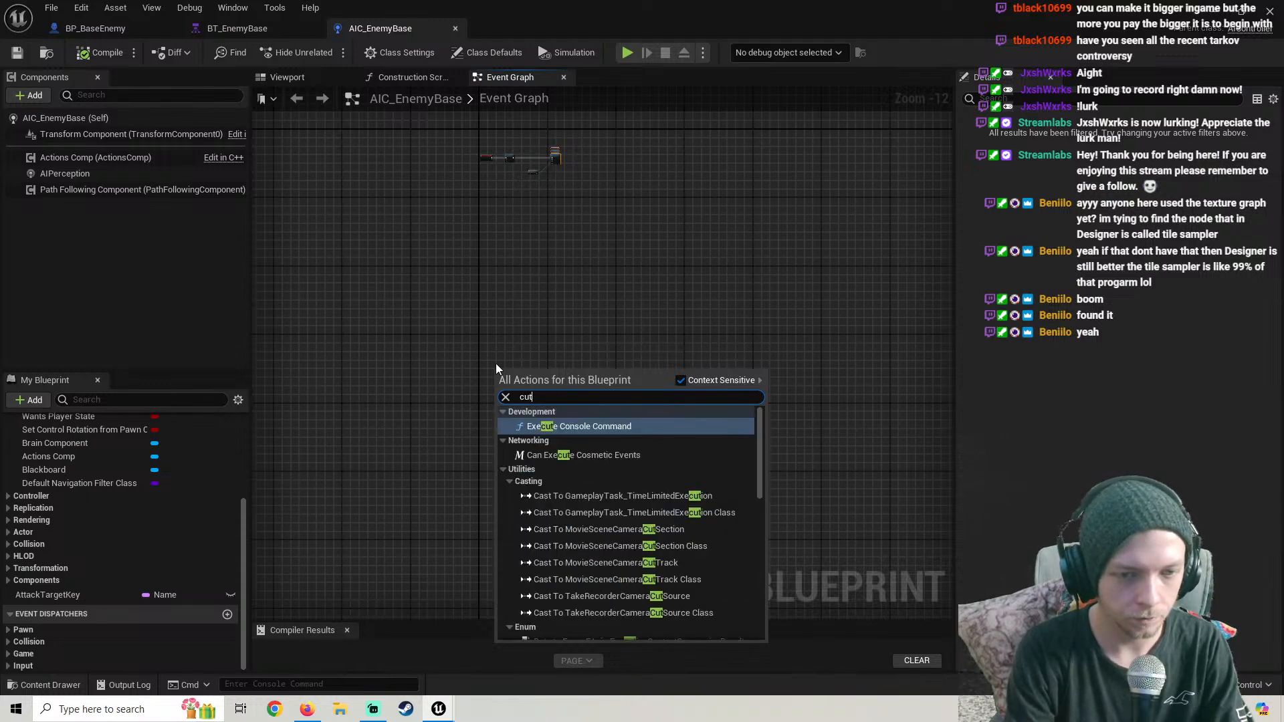
key("BackSpace")
type("stom")
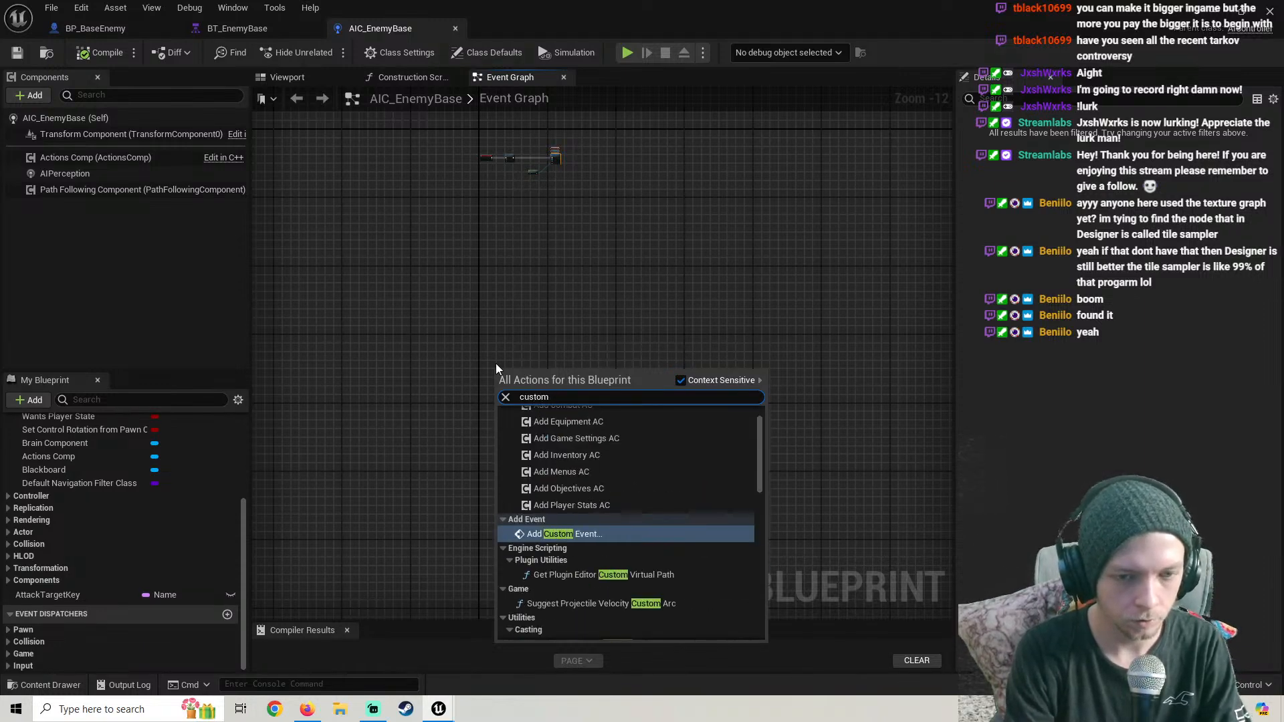
key("Return")
Name the new custom event WieldWeapon, and compile and save AIC_EnemyBase
scroll(495, 364, "up", 6)
double_click(481, 394)
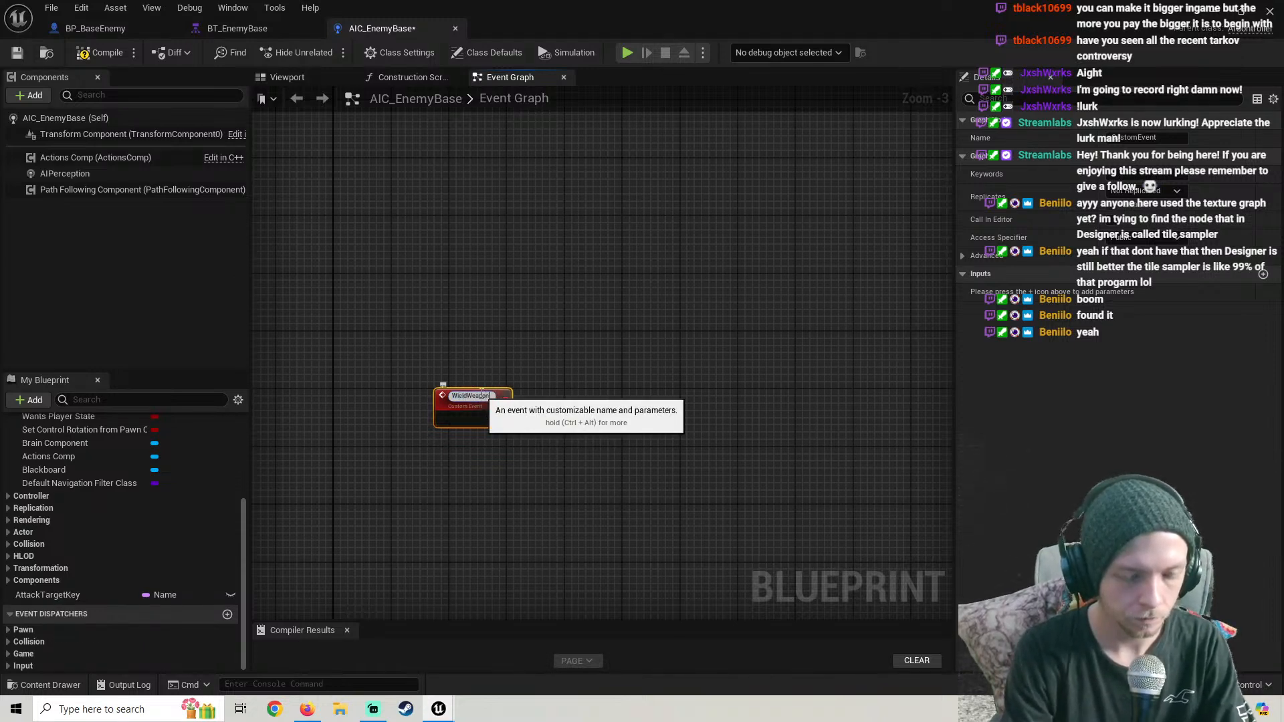
scroll(482, 398, "up", 2)
right_click_drag(495, 404, 535, 284)
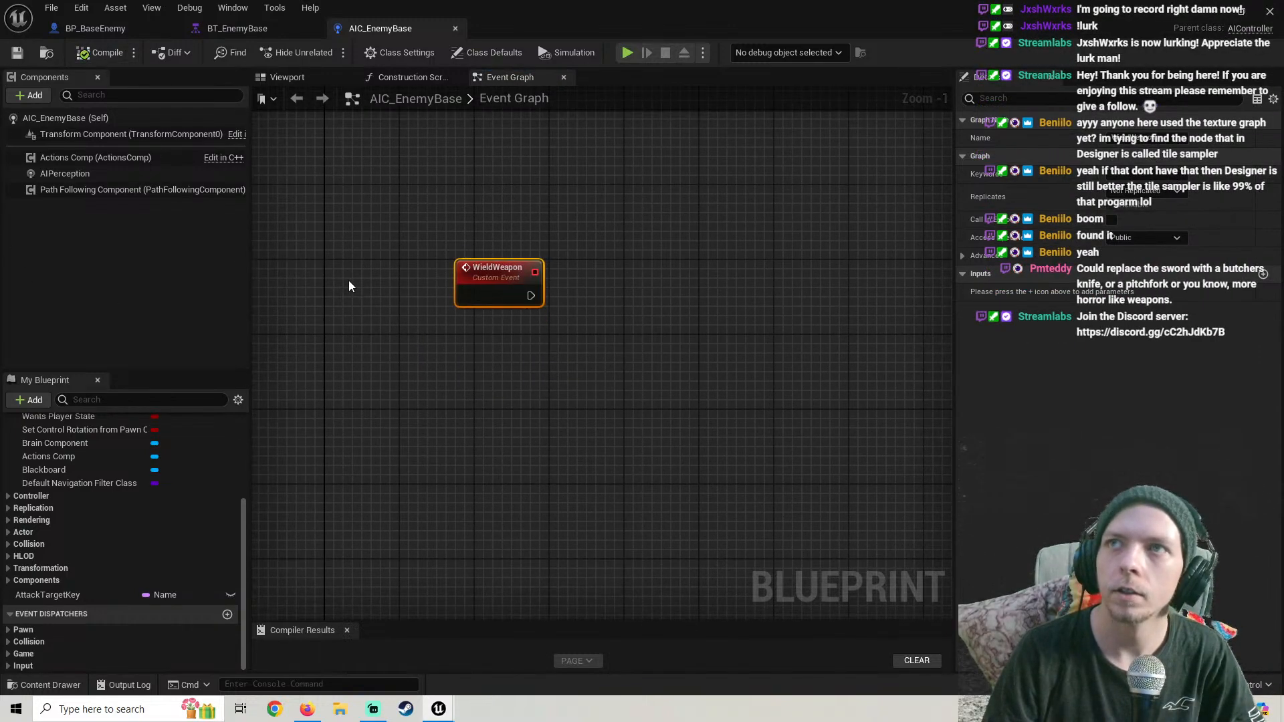
scroll(351, 281, "down", 1)
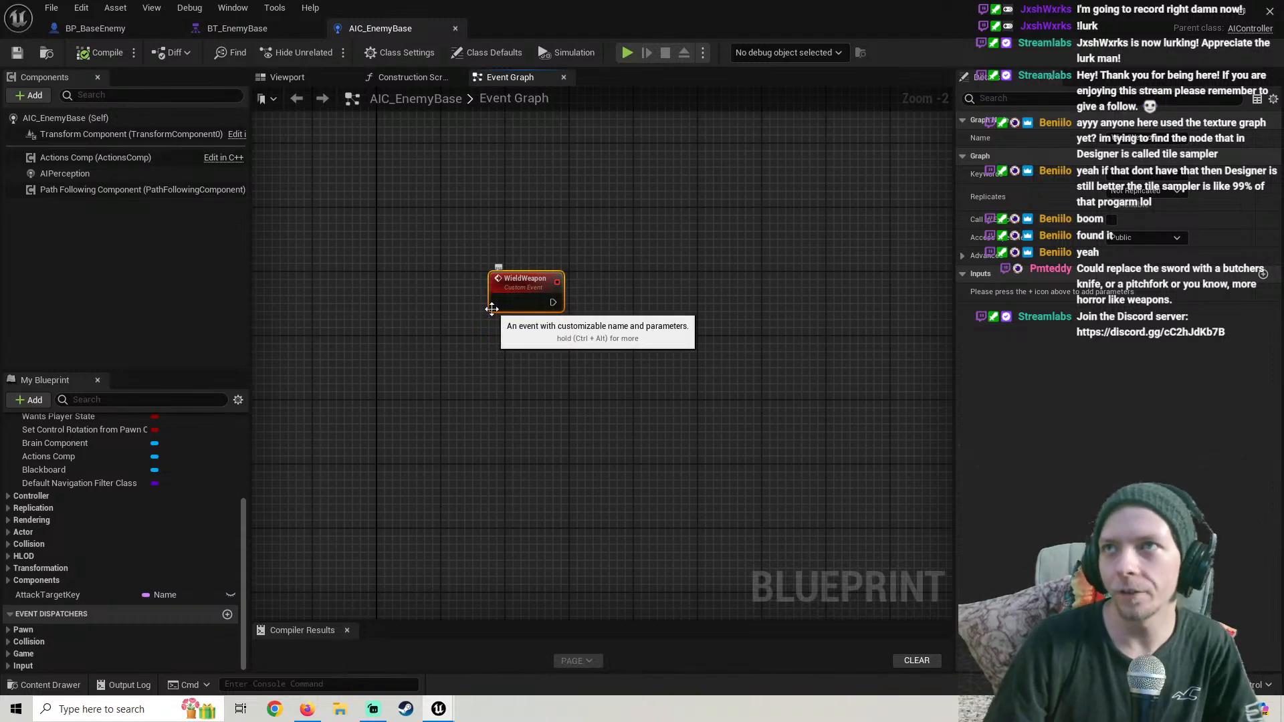
right_click_drag(560, 350, 515, 339)
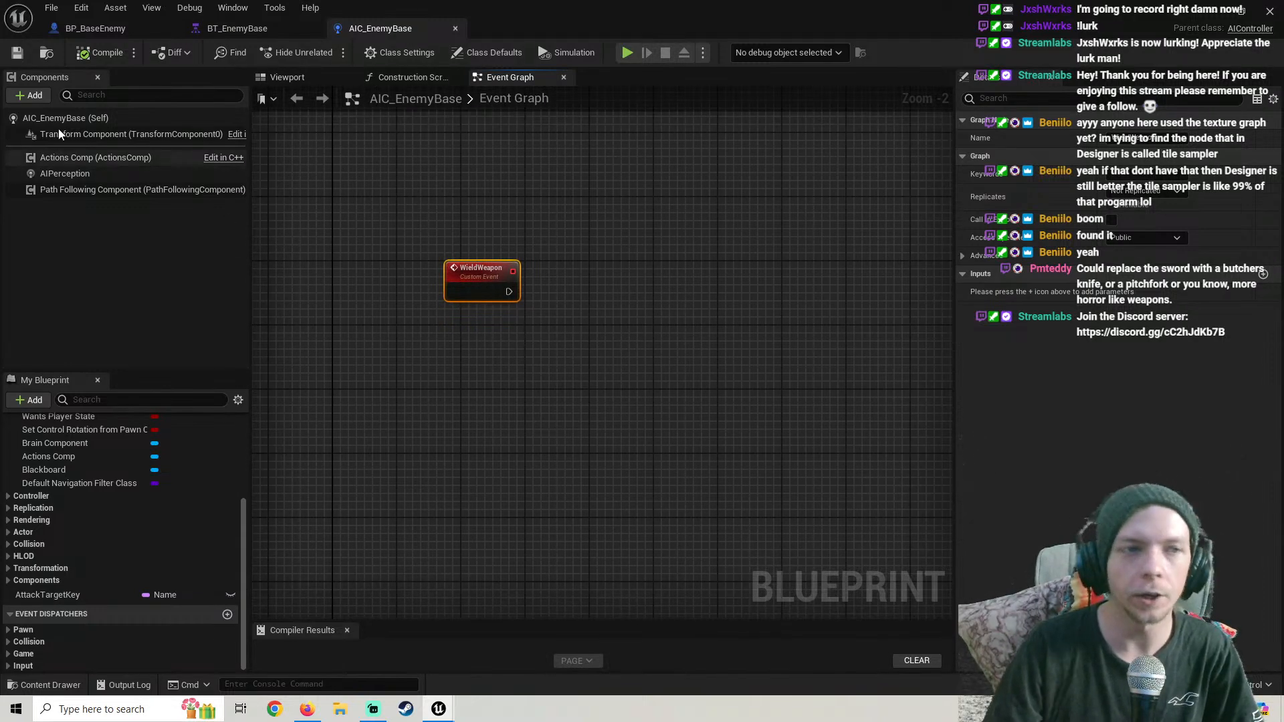
Check the tutorial's weapon setup, return to ThirdPersonMap and enlarge the content browser
left_click(306, 709)
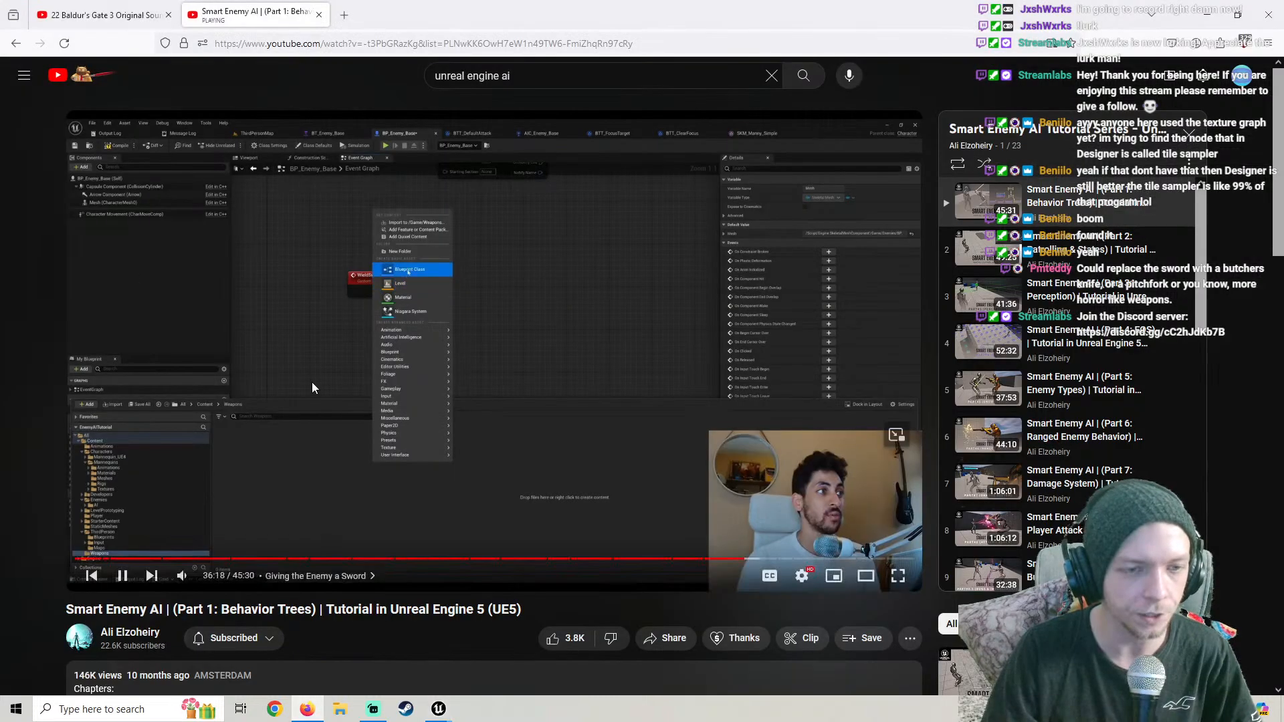
left_click(438, 709)
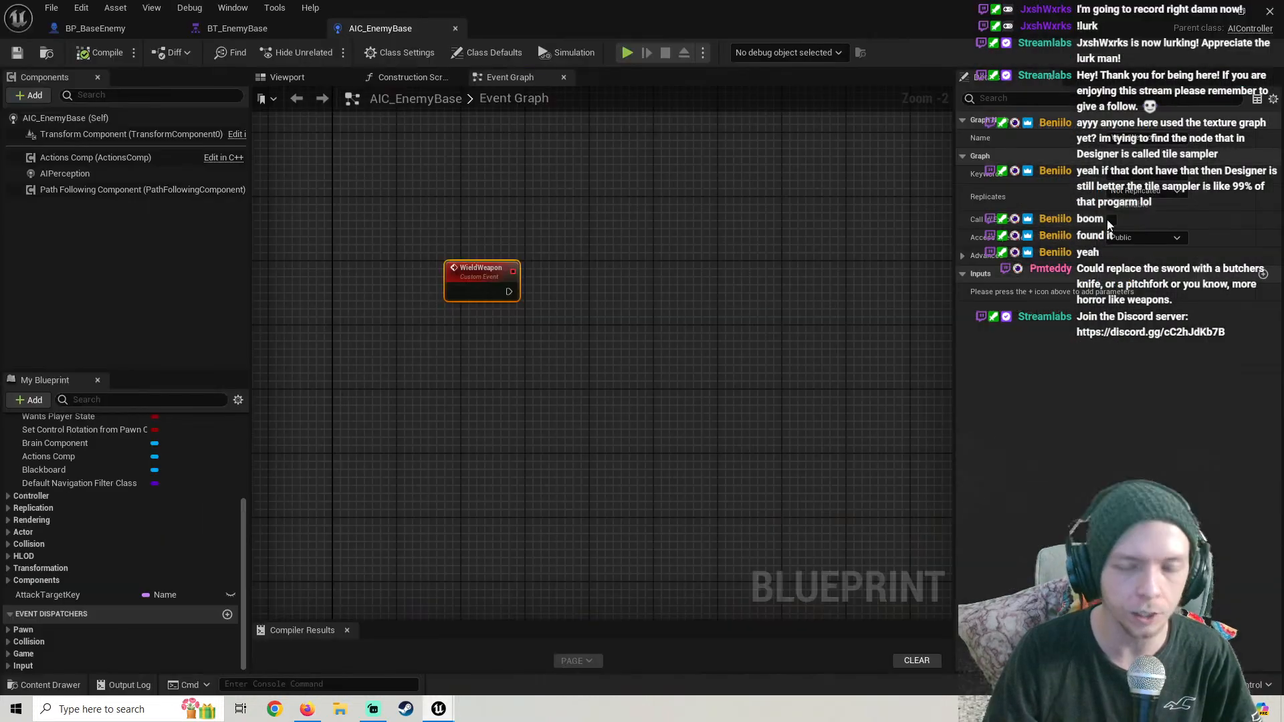
left_click(1214, 12)
double_click(57, 596)
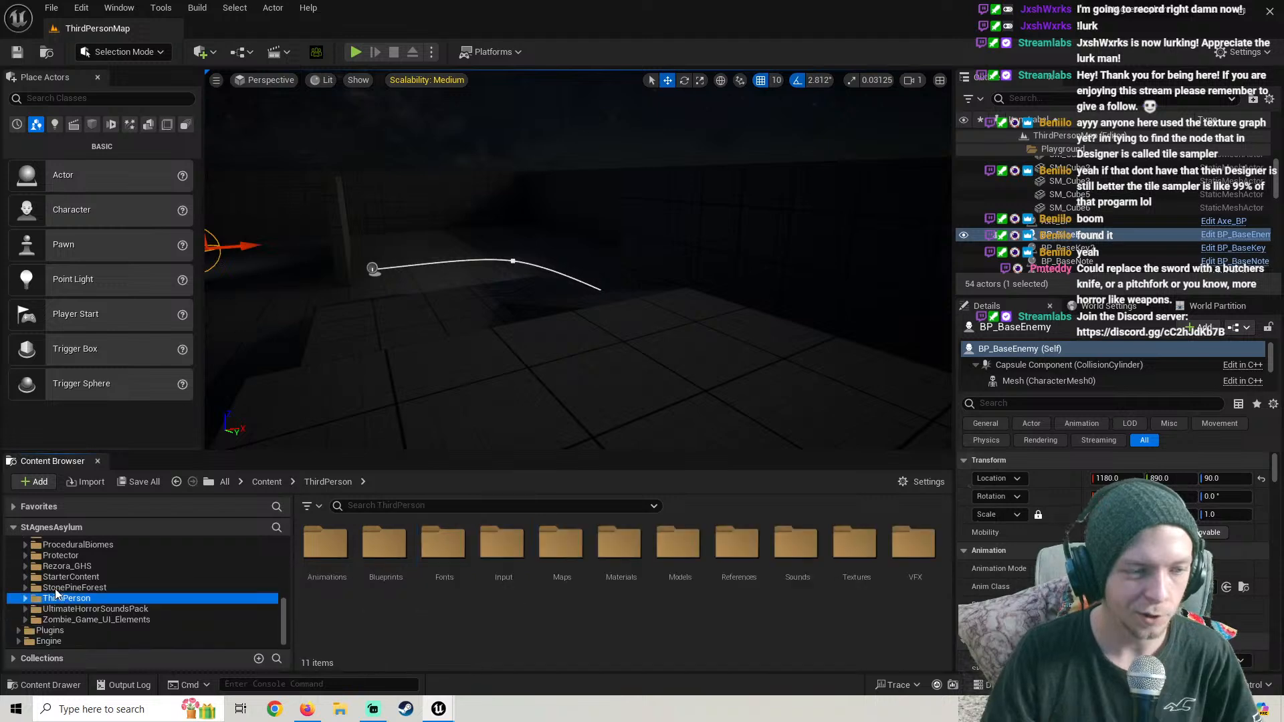
left_click_drag(456, 452, 454, 345)
Browse the mutant_monster_2 and mutant_monster_3 folders, and open mutant_monster_3's Mesh/base_mesh folder
left_click(93, 515)
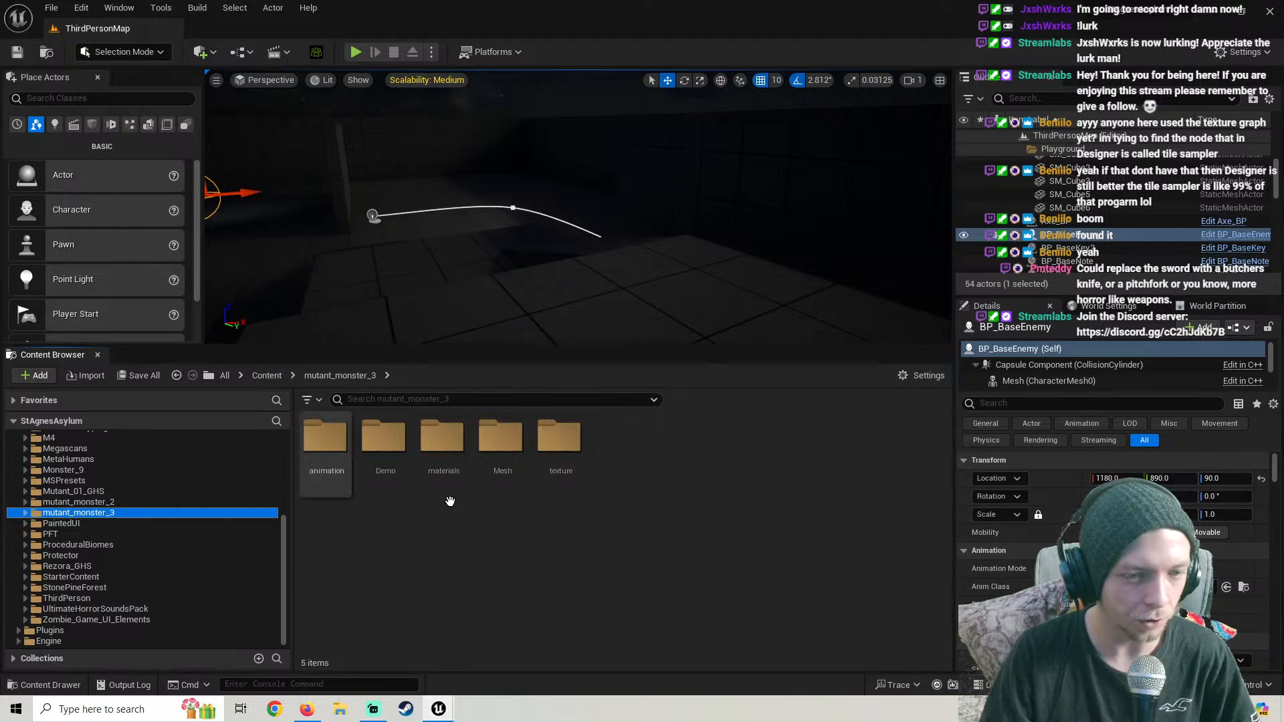
left_click(80, 502)
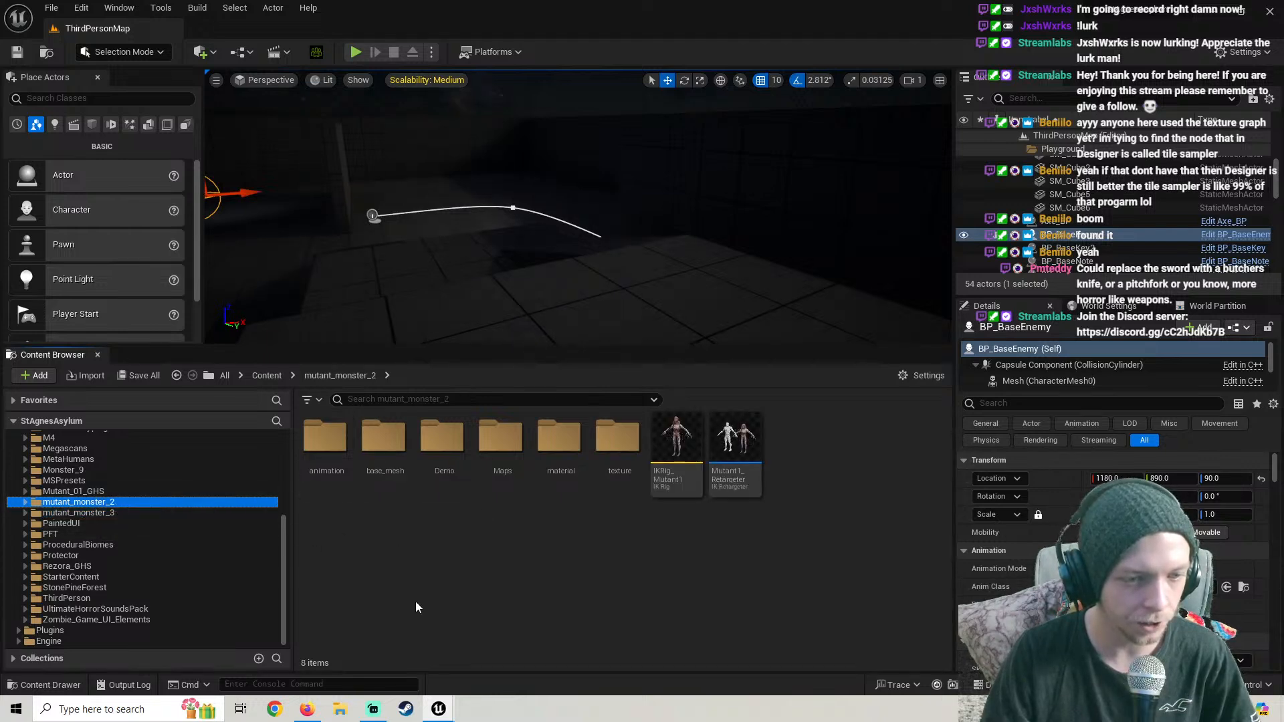
right_click_drag(479, 329, 479, 329)
left_click(117, 513)
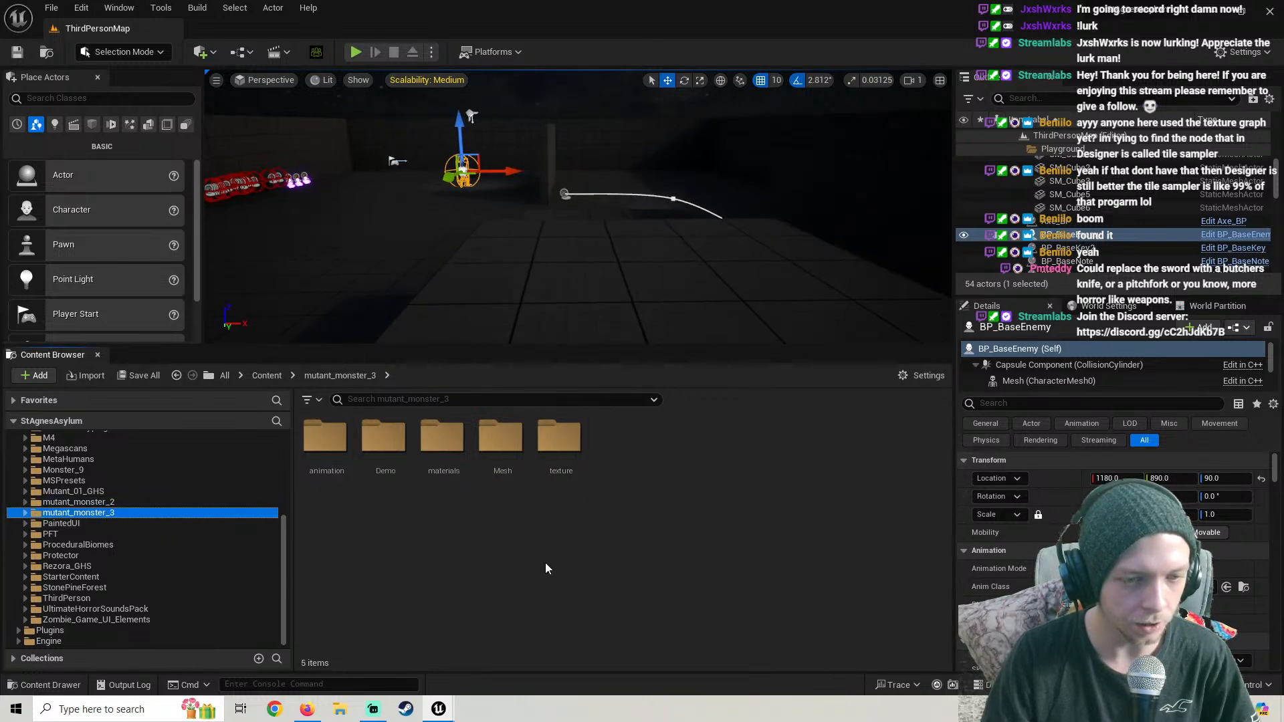
double_click(501, 461)
double_click(326, 442)
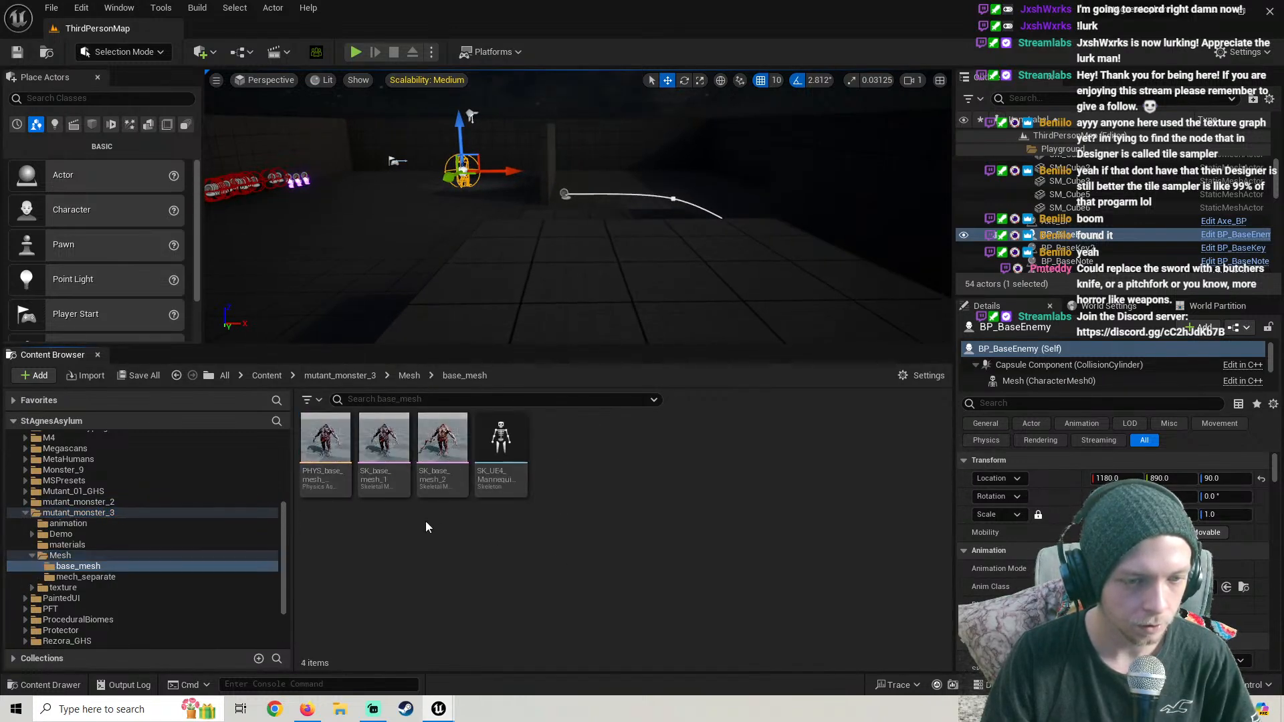
Place SK_base_mesh_2 in the level, inspect the monster and its weapon up close, and delete it
left_click_drag(433, 479, 588, 298)
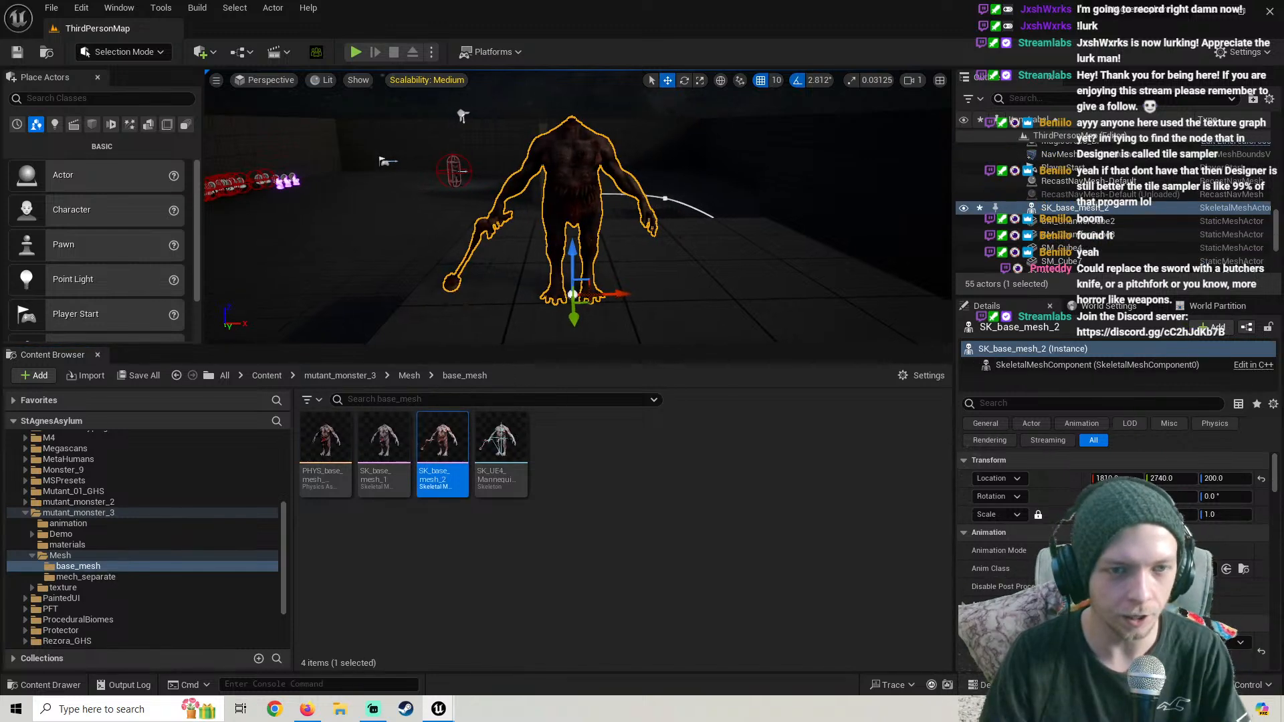
right_click_drag(589, 297, 591, 264)
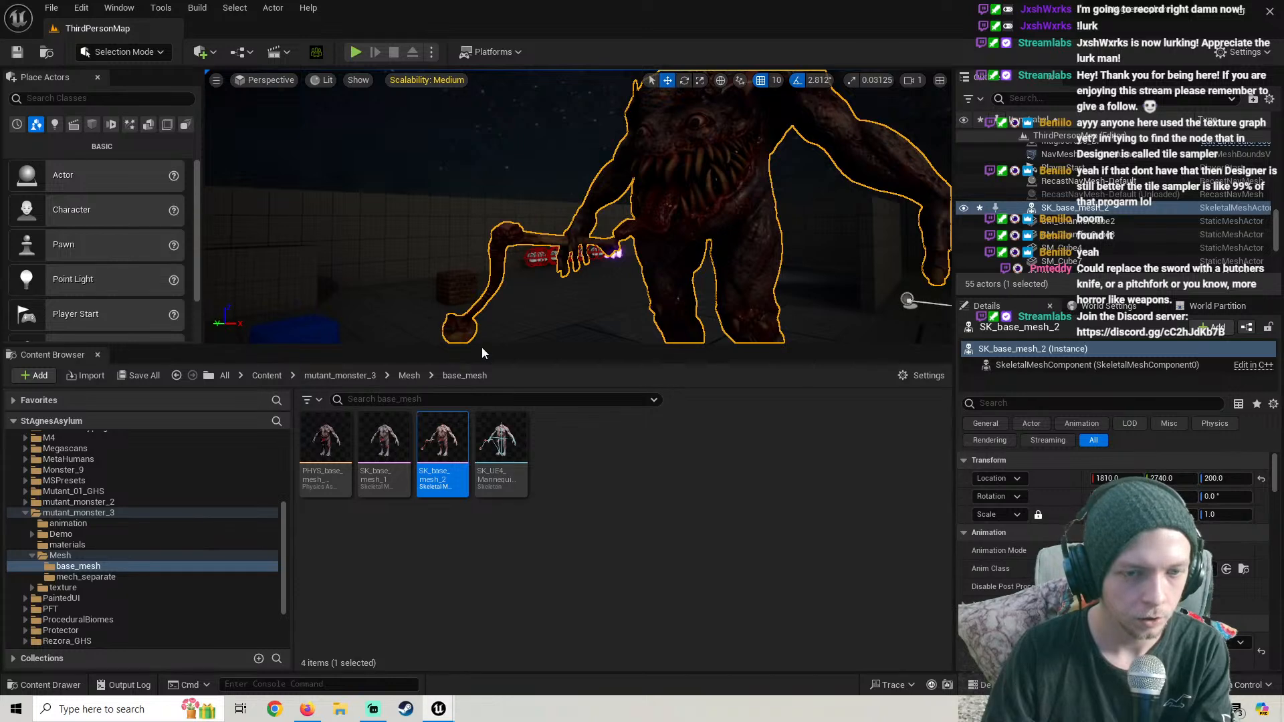
left_click_drag(491, 345, 497, 414)
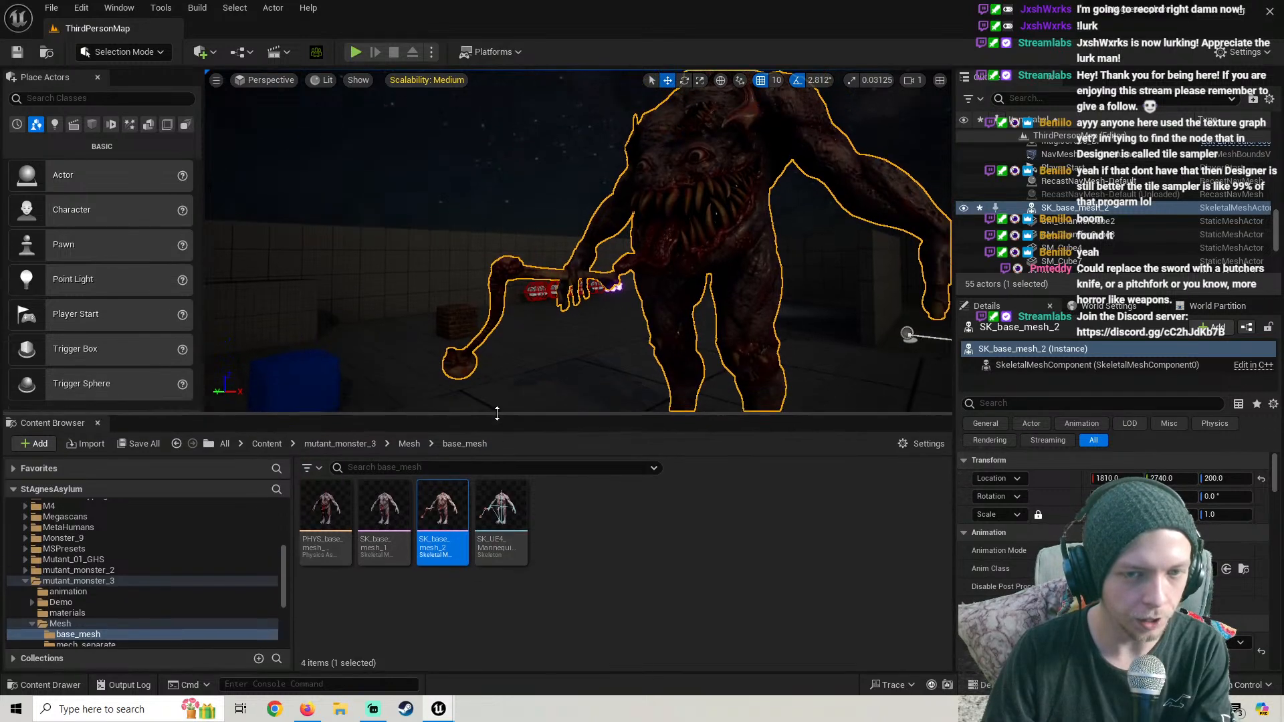
key("Delete")
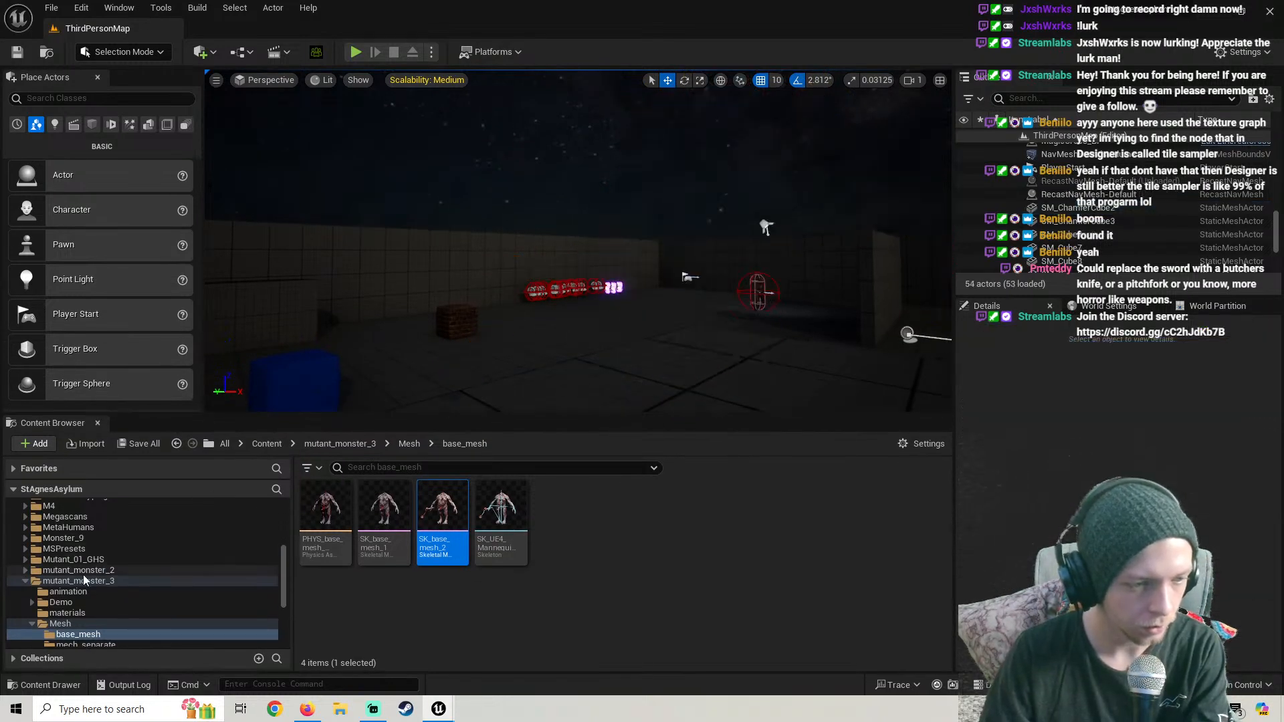
Open the Monster_9 Mesh folder and place SK_Monster_9 in the level
double_click(38, 582)
double_click(63, 538)
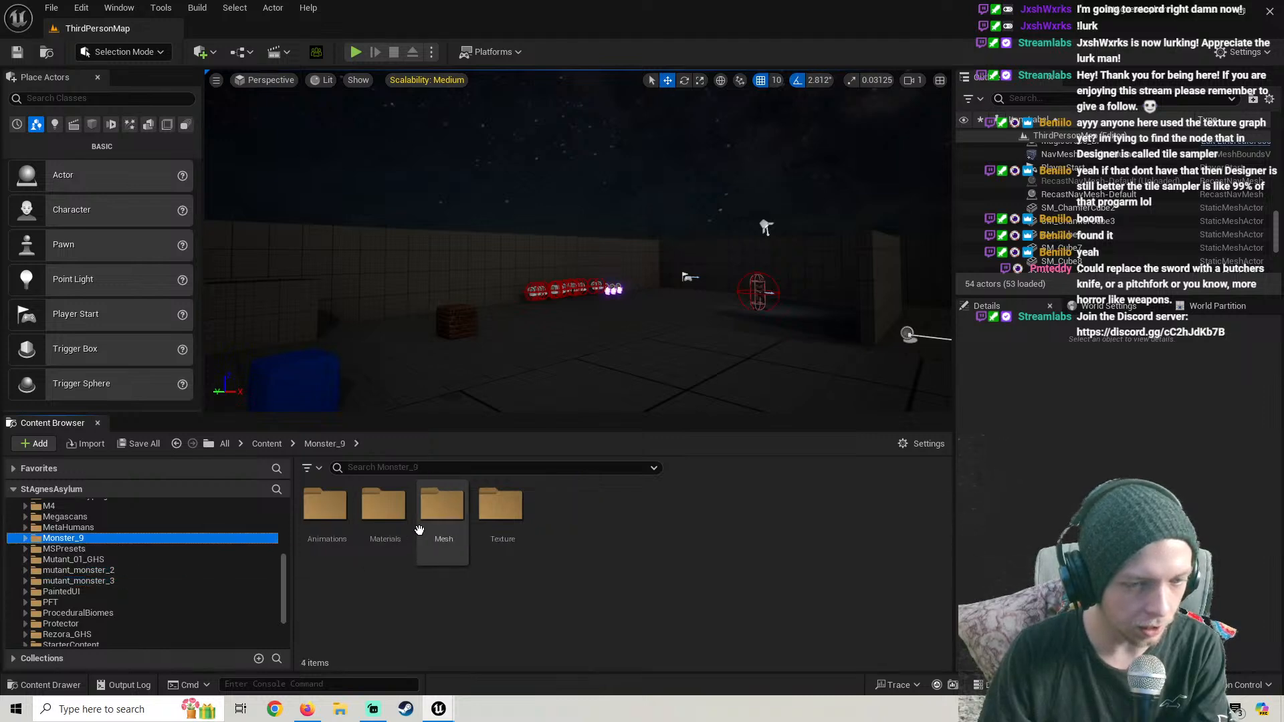
double_click(440, 505)
key("w")
right_click_drag(496, 377, 479, 431)
left_click_drag(383, 506, 594, 288)
Switch the viewport to game view and examine the placed SK_Monster_9 and its weapon from several distances and angles
key("w")
right_click_drag(594, 288, 609, 258)
key("g")
key("w")
key("s")
key("a")
key("w")
key("s")
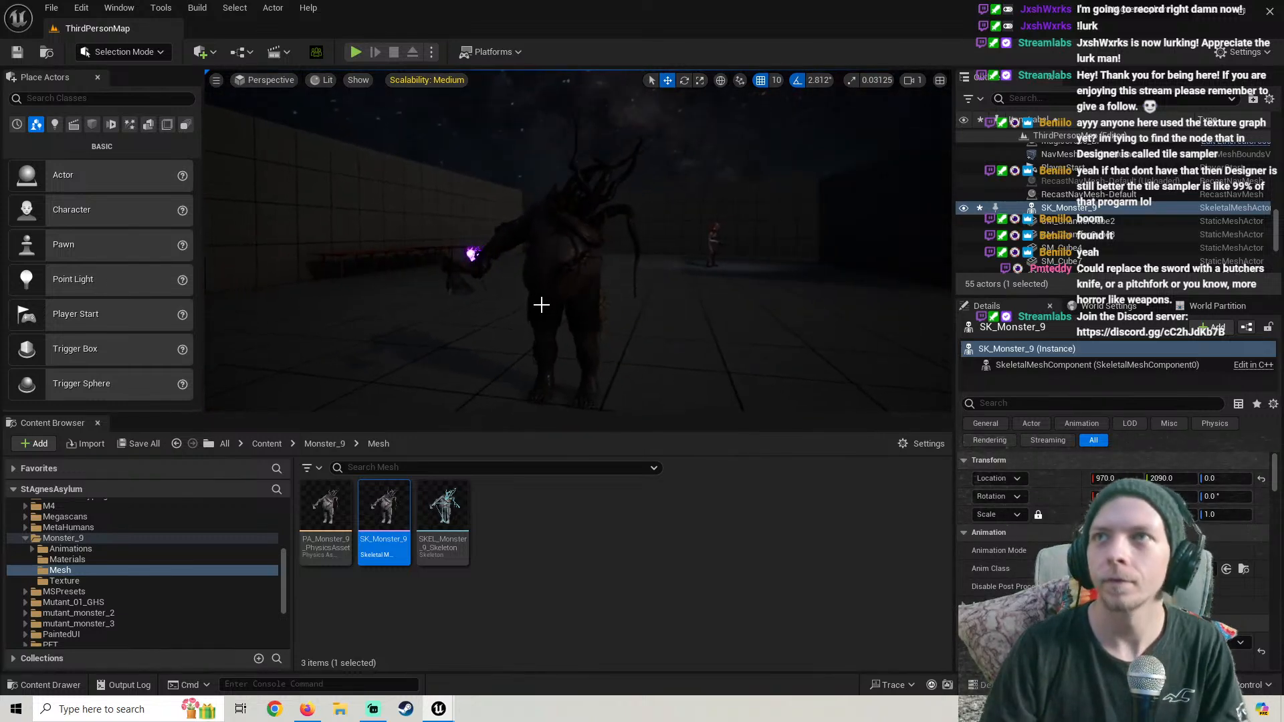
right_click_drag(540, 304, 616, 395)
key("w")
key("w")
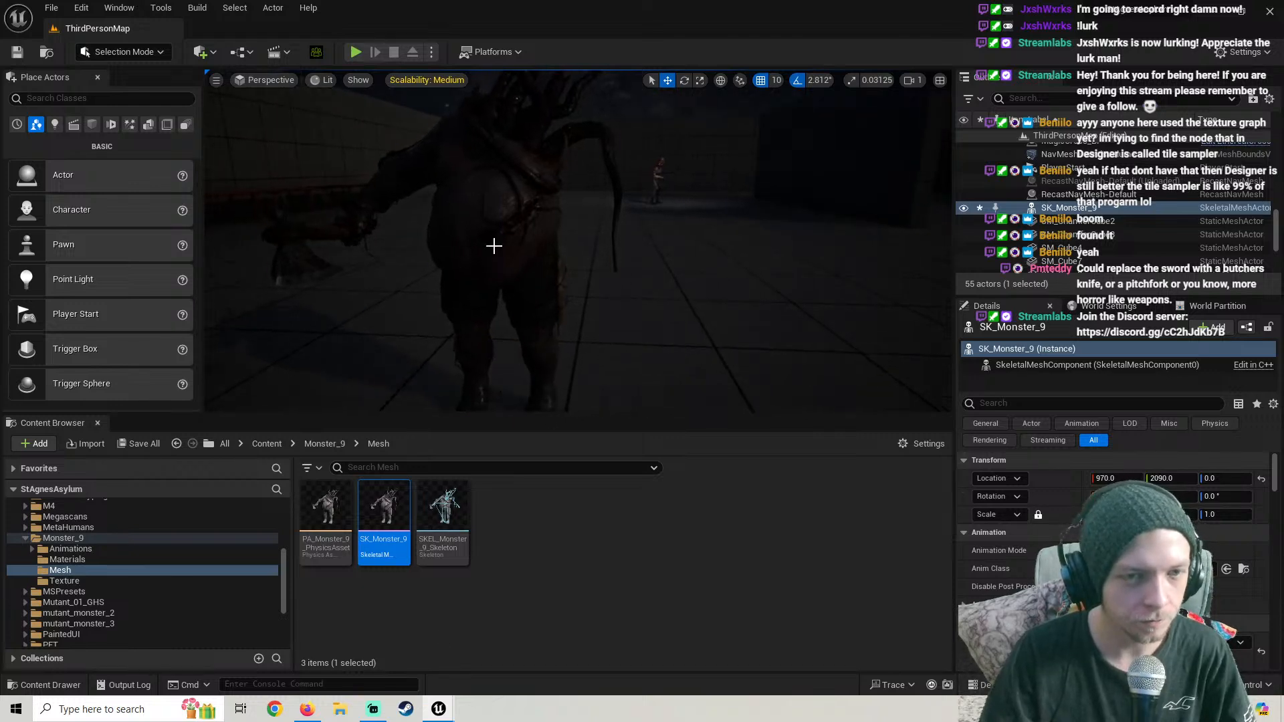
Delete the placed SK_Monster_9 from the level and collapse the Monster_9 folder
key("Delete")
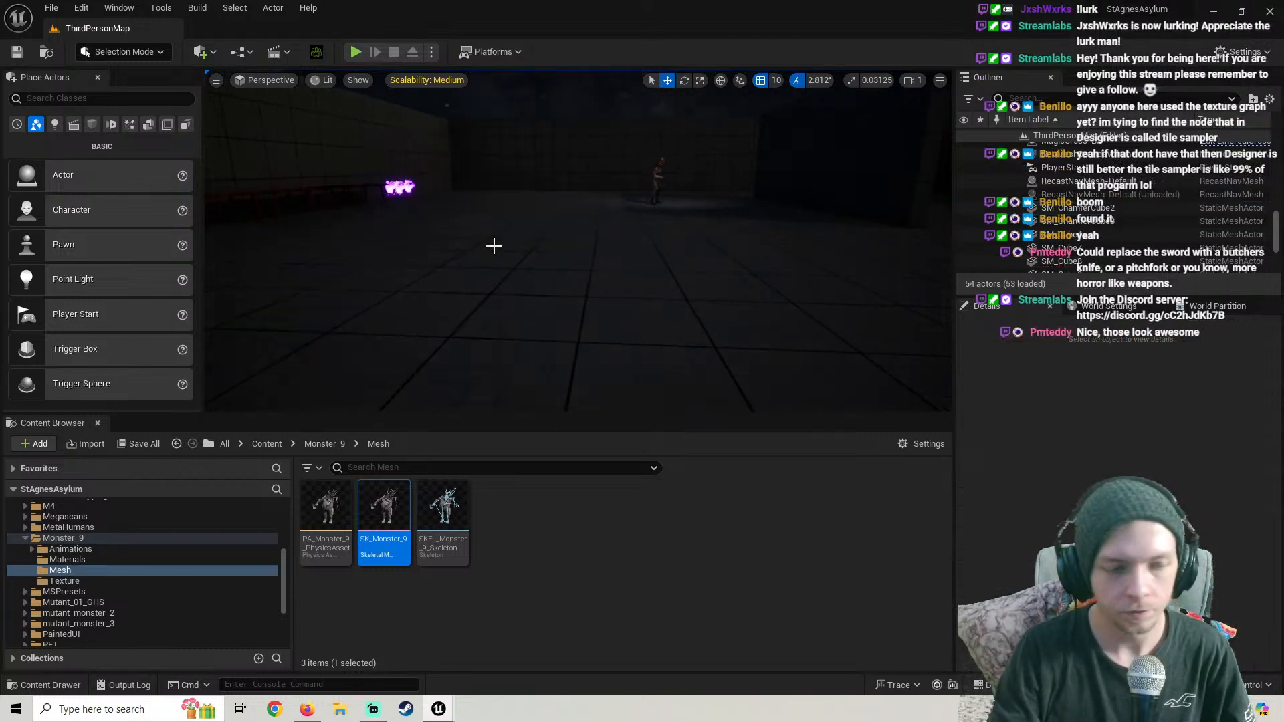
left_click(26, 538)
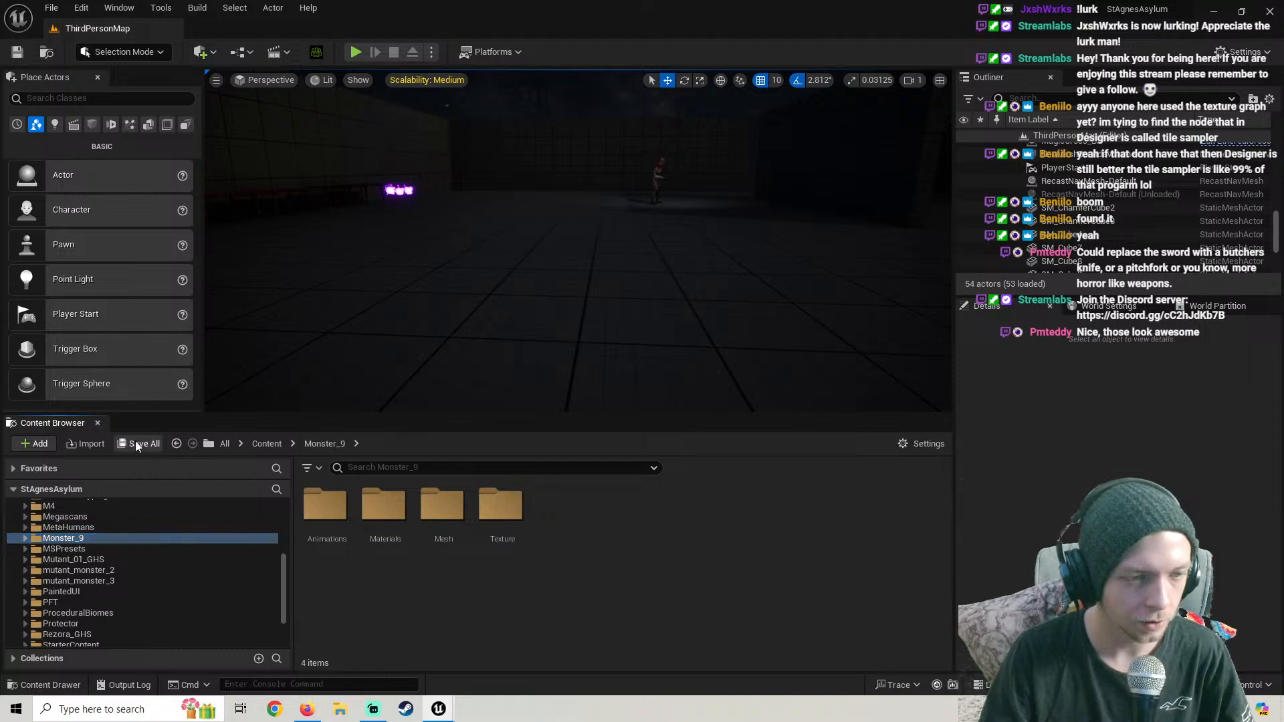
right_click_drag(562, 320, 600, 321)
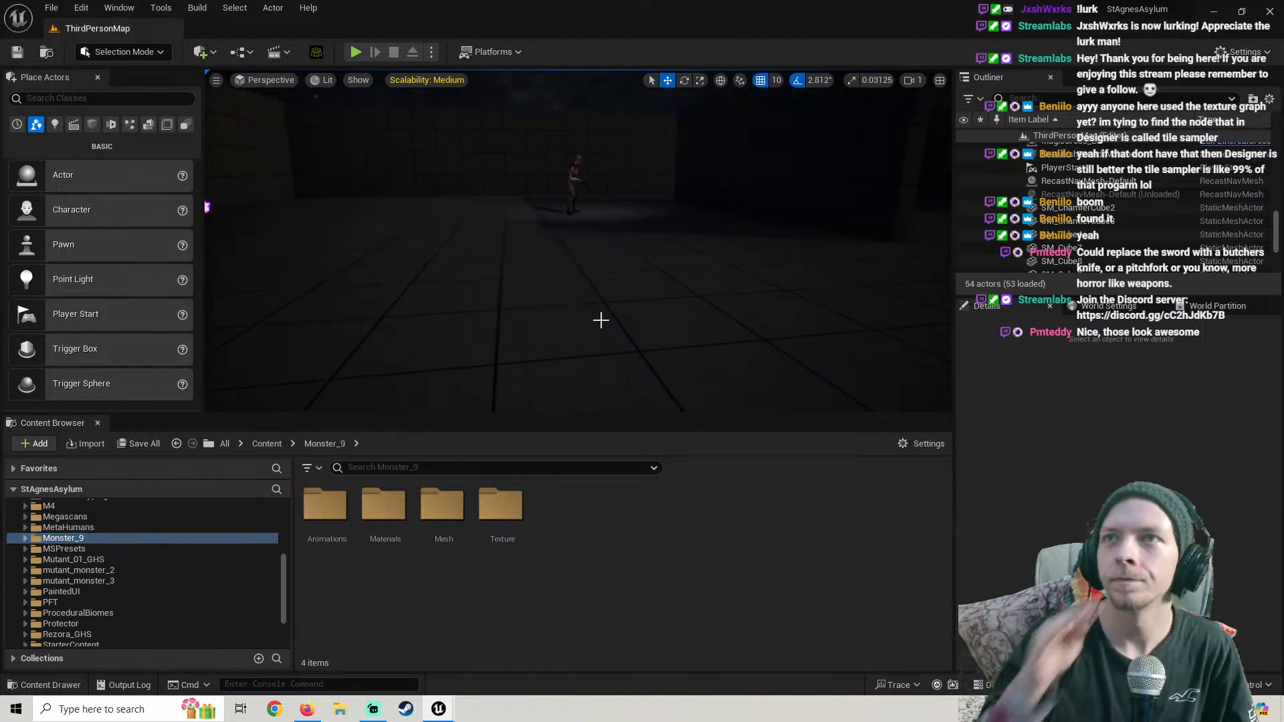
Open the Mesh/base_mesh folder of mutant_monster_3 and place SK_base_mesh_2 in the level
left_click(100, 582)
left_click(505, 535)
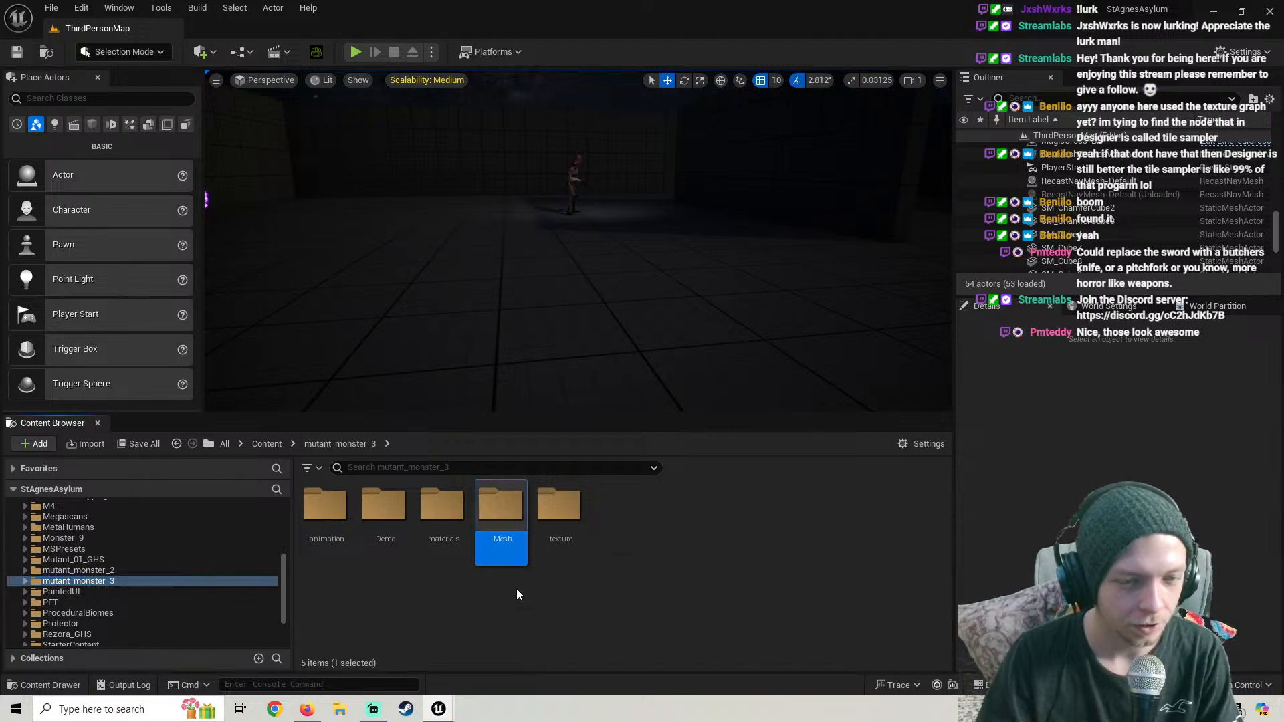
double_click(507, 515)
double_click(328, 515)
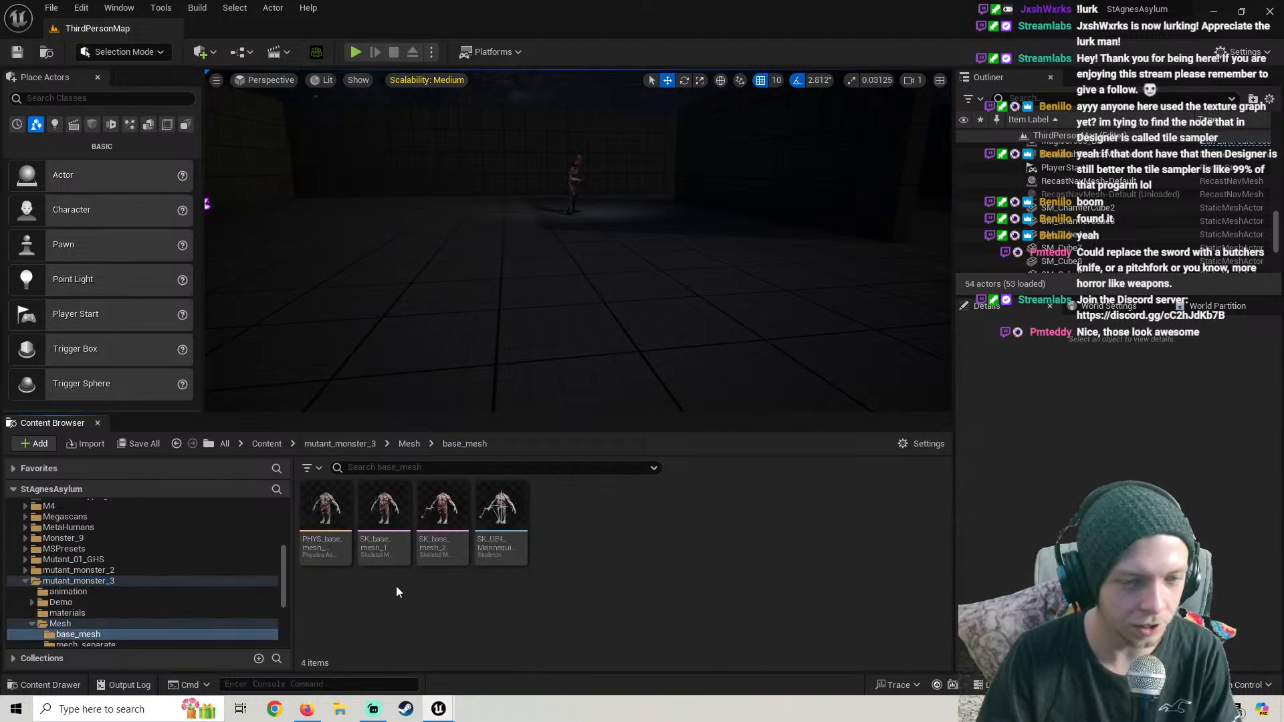
left_click_drag(440, 550, 528, 315)
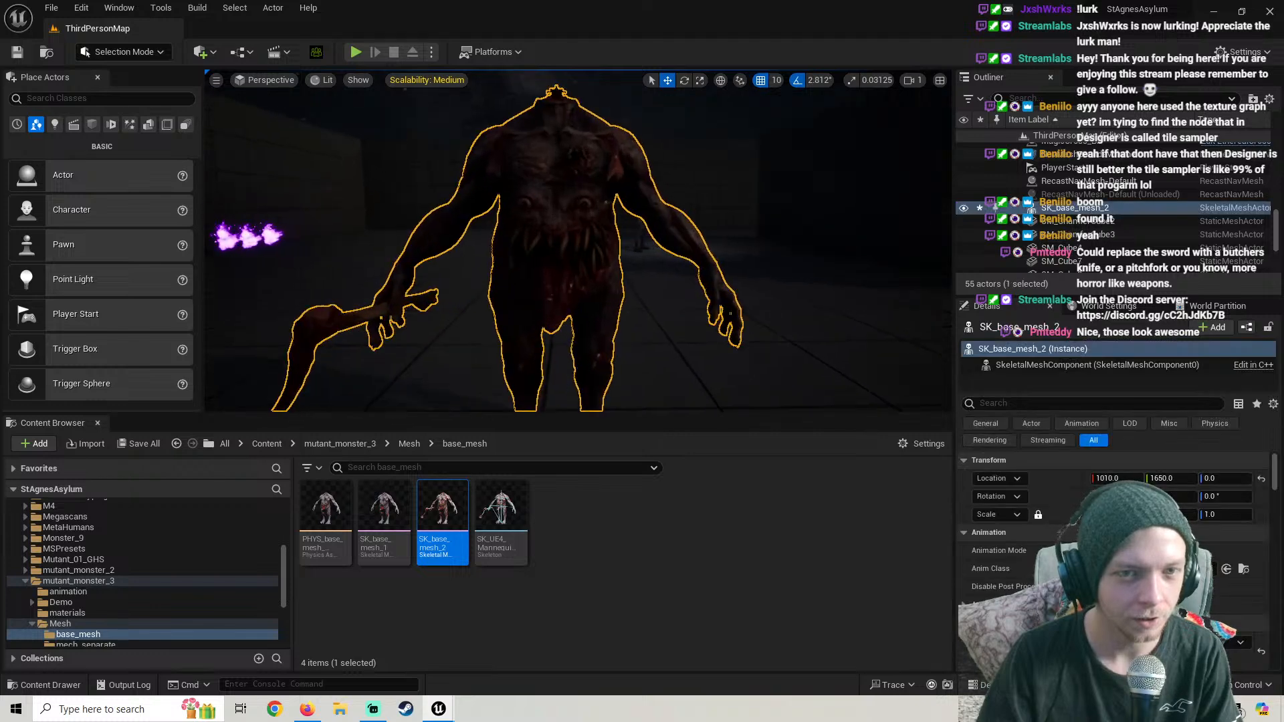
Switch the viewport to game view and examine the placed SK_base_mesh_2 and its weapon from near and far
key("s")
key("g")
key("w")
mouse_move(528, 313)
right_mouse_down()
mouse_move(531, 342)
mouse_move(552, 338)
mouse_move(492, 364)
mouse_move(538, 331)
right_mouse_up()
key("w")
key("s")
key("w")
key("w")
key("s")
key("w")
key("s")
key("w")
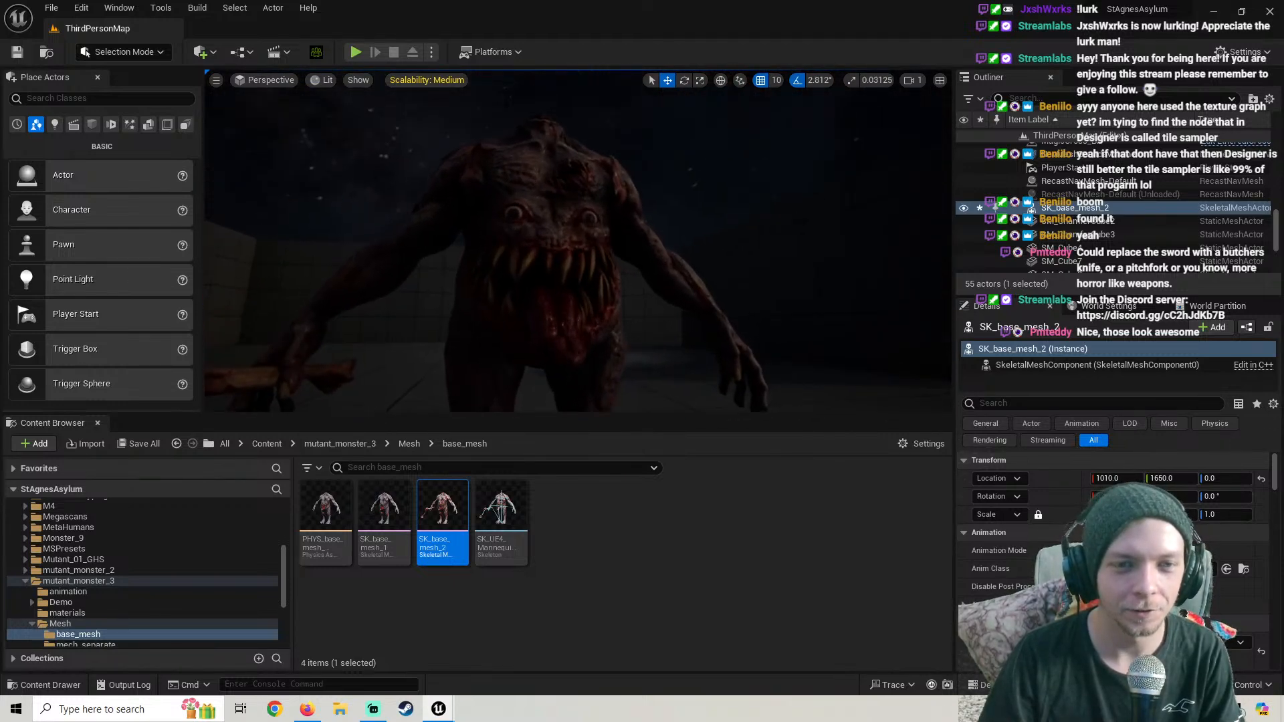
Enlarge the viewport and examine the existing BP_BaseEnemy monster up close from several angles for comparison
left_click_drag(532, 415, 533, 466)
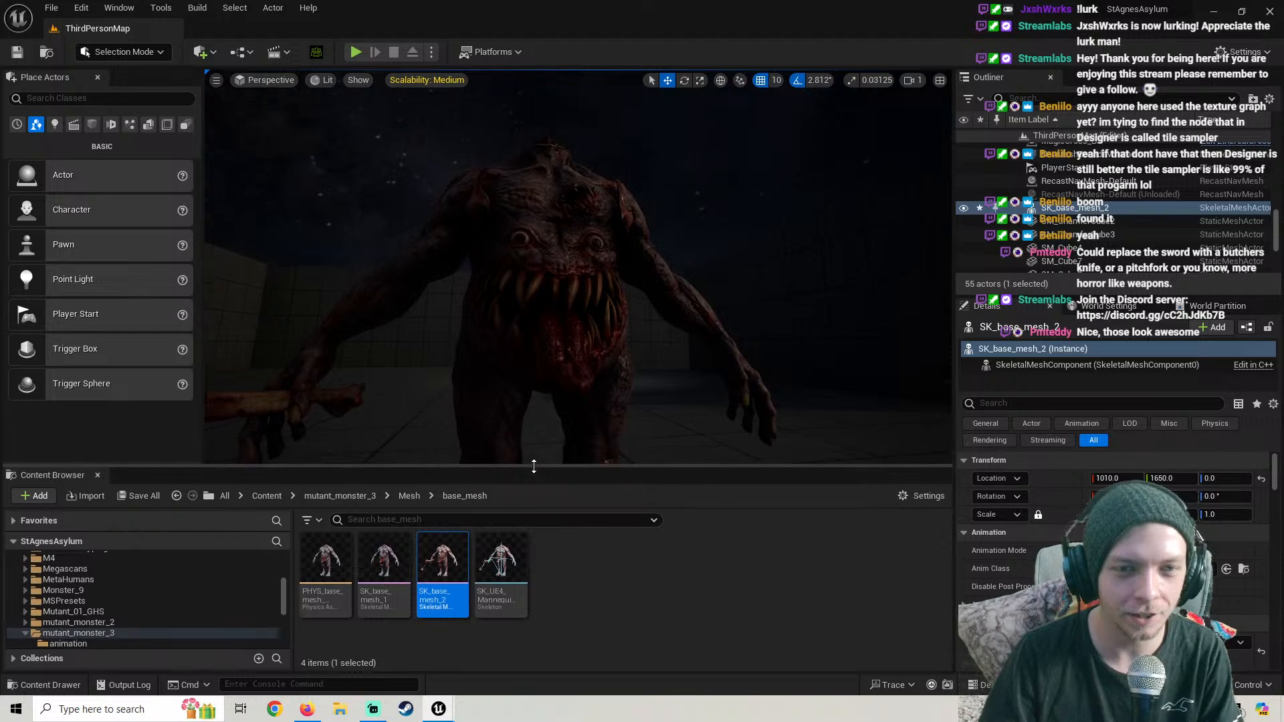
key("d")
right_click_drag(535, 361, 422, 373)
key("s")
key("w")
key("w")
key("s")
key("w")
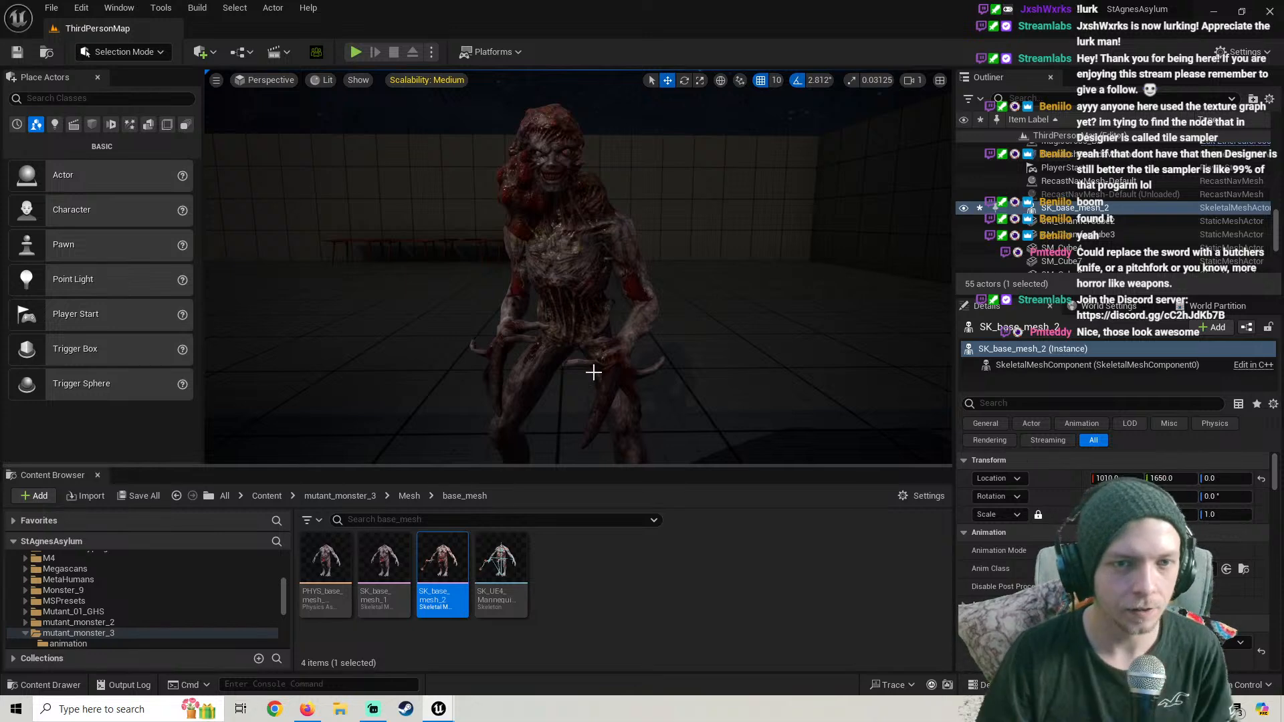
right_click_drag(594, 372, 493, 338)
key("w")
key("w")
key("s")
Delete BP_BaseEnemy and the placed SK_base_mesh_2 from the level
left_click(589, 323)
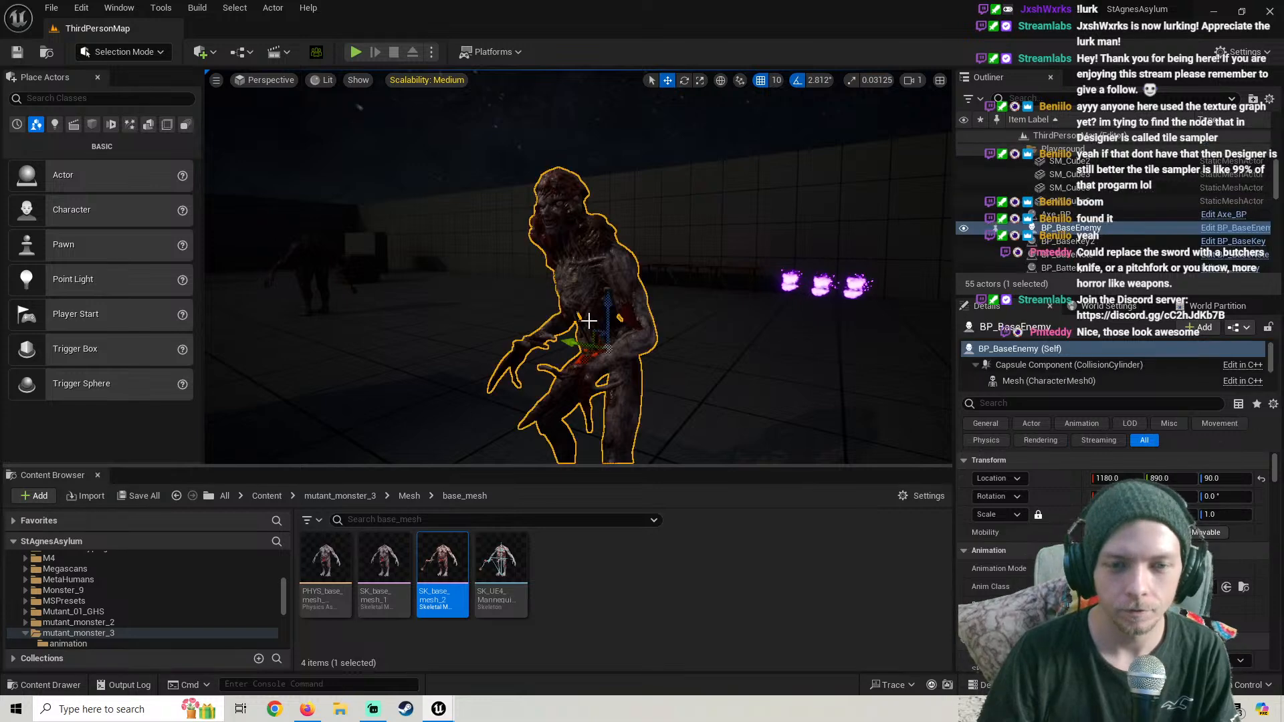
key("Delete")
mouse_move(473, 253)
right_mouse_down()
mouse_move(515, 251)
mouse_move(477, 253)
right_mouse_up()
key("w")
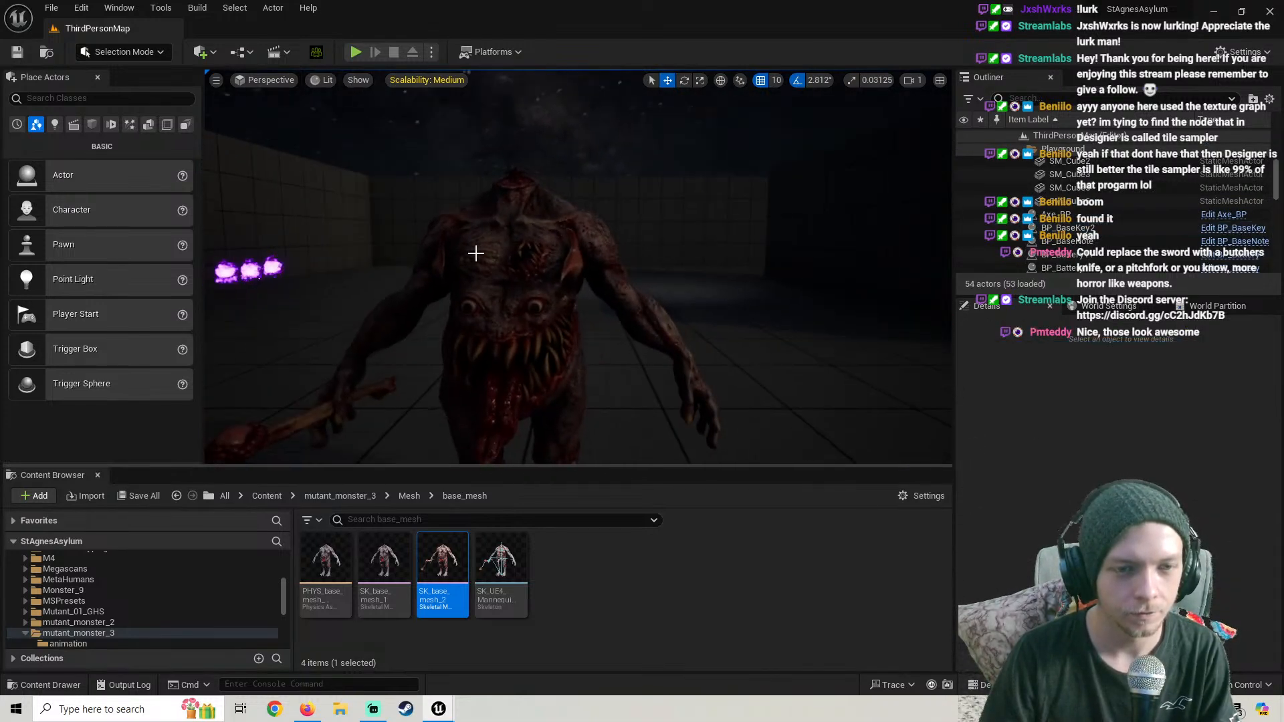
left_click(525, 252)
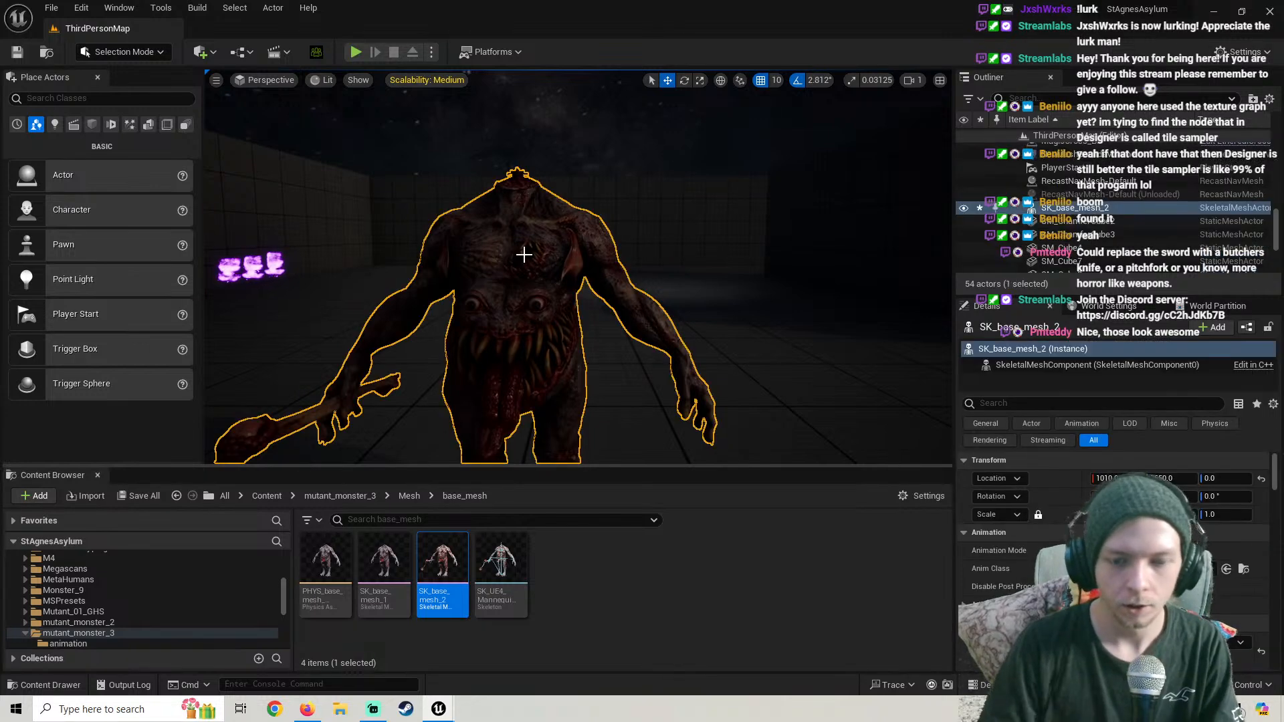
key("Delete")
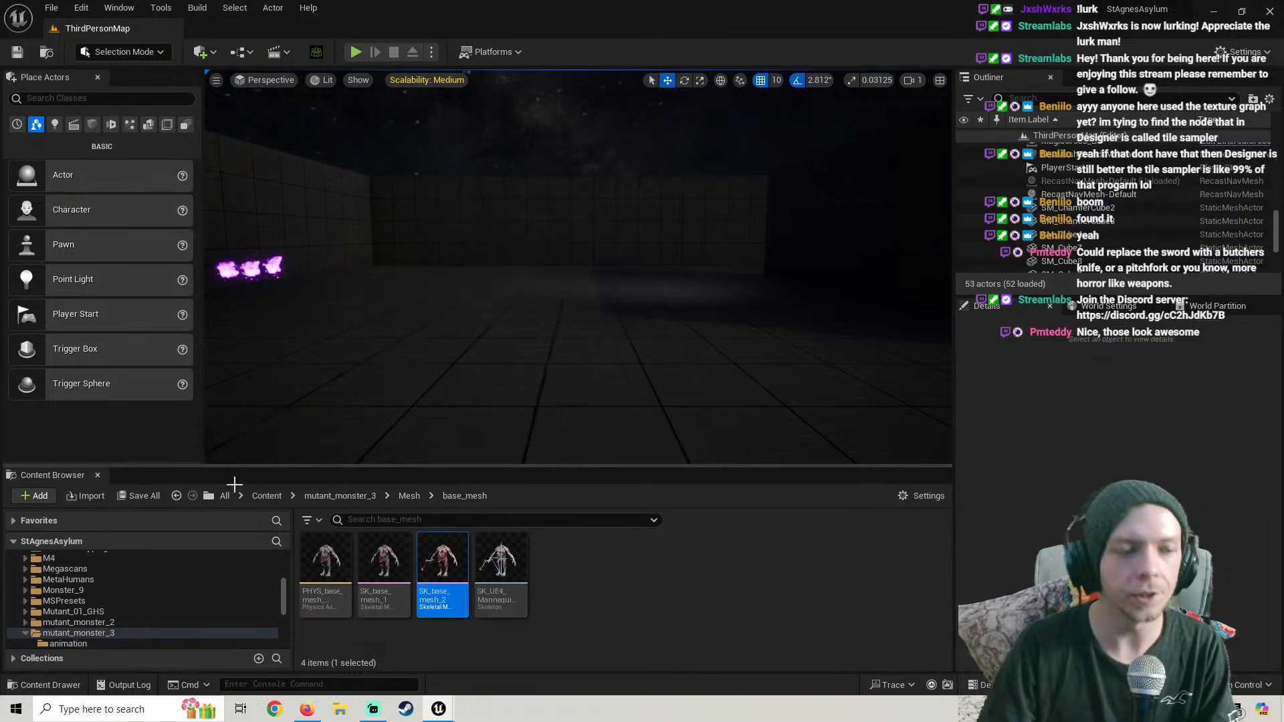
Collapse mutant_monster_3, open the Mutant_01_GHS Mesh folder and place SK_mutant_01_ghs_mesh in the level
left_click(26, 632)
scroll(122, 607, "up", 1)
scroll(119, 606, "up", 2)
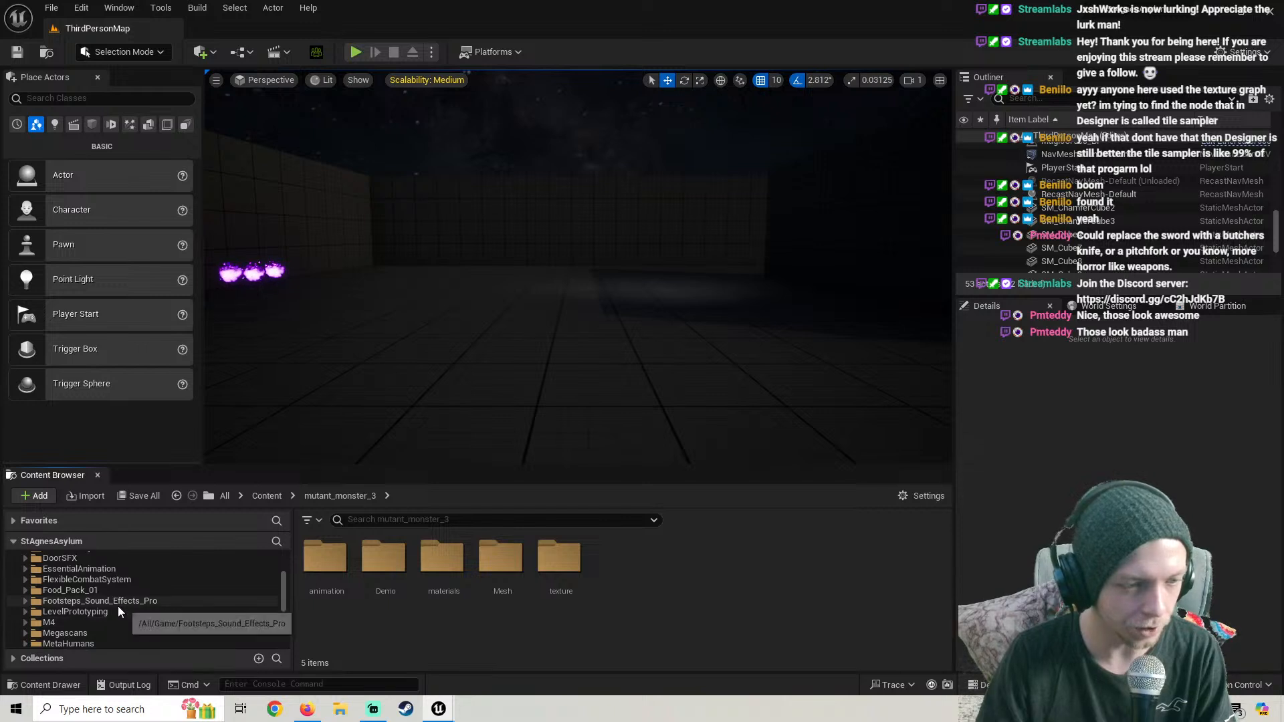
scroll(120, 588, "down", 3)
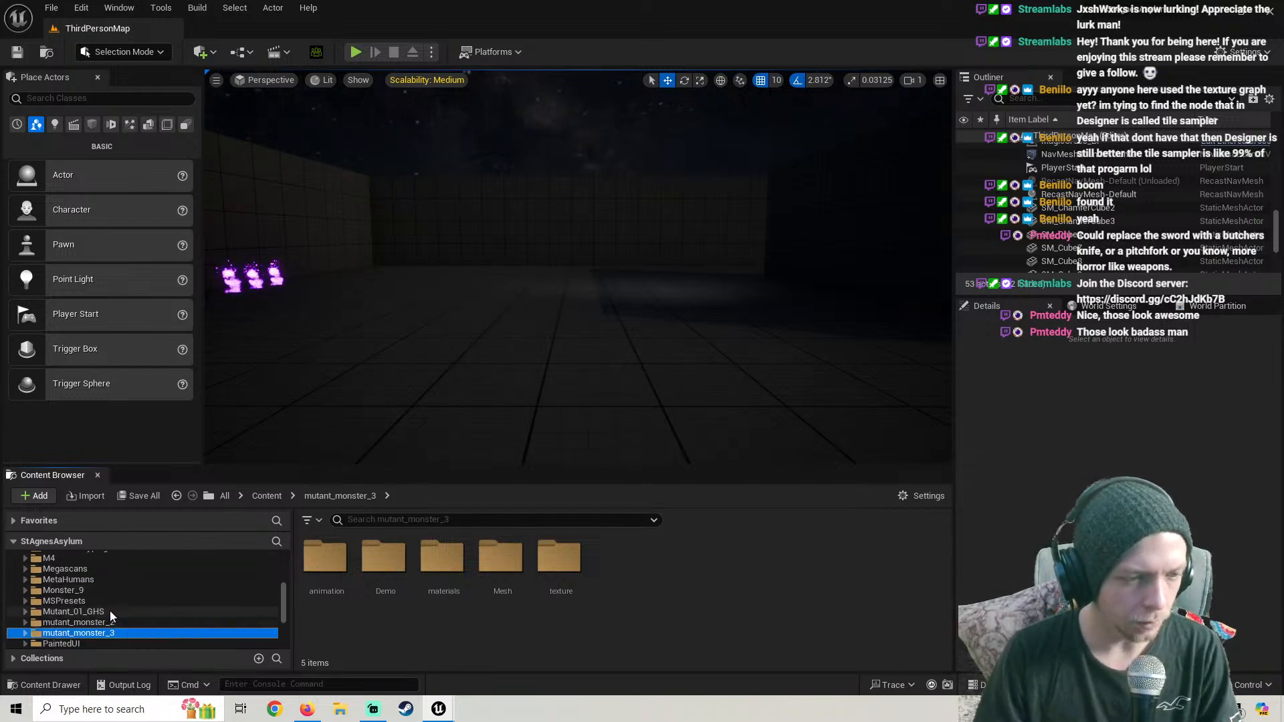
left_click(80, 611)
double_click(512, 555)
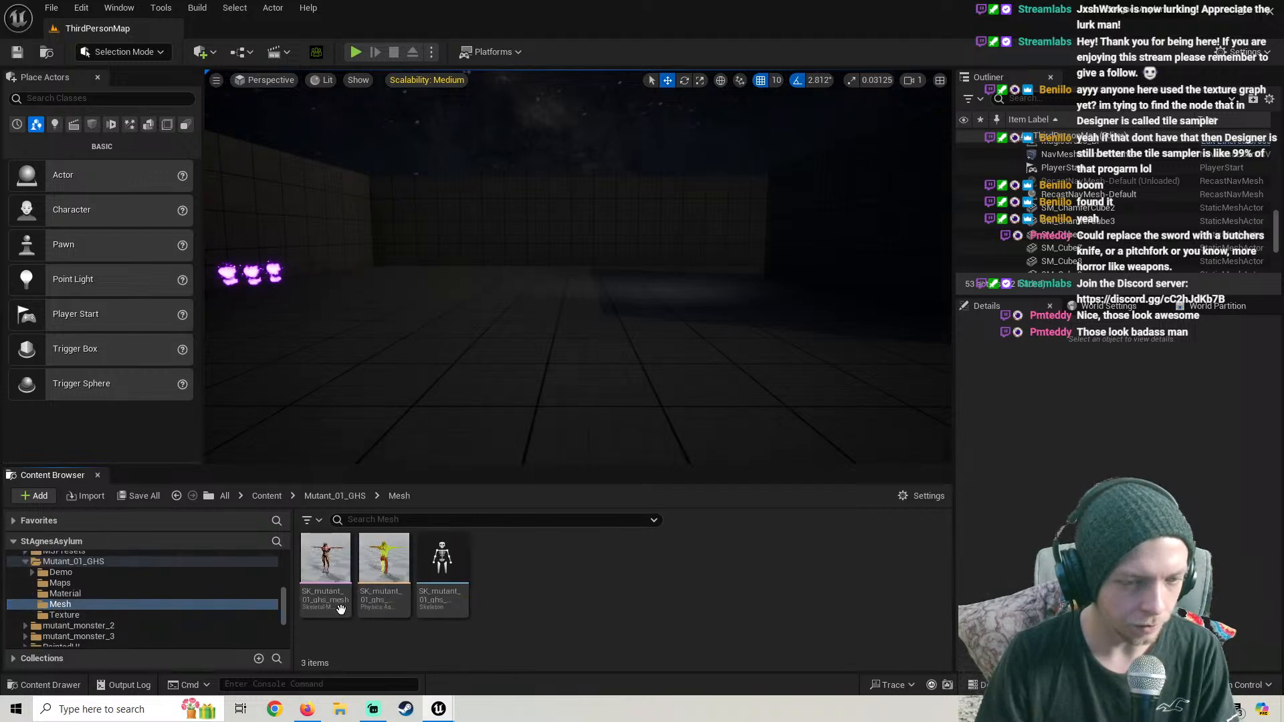
left_click_drag(528, 361, 568, 428)
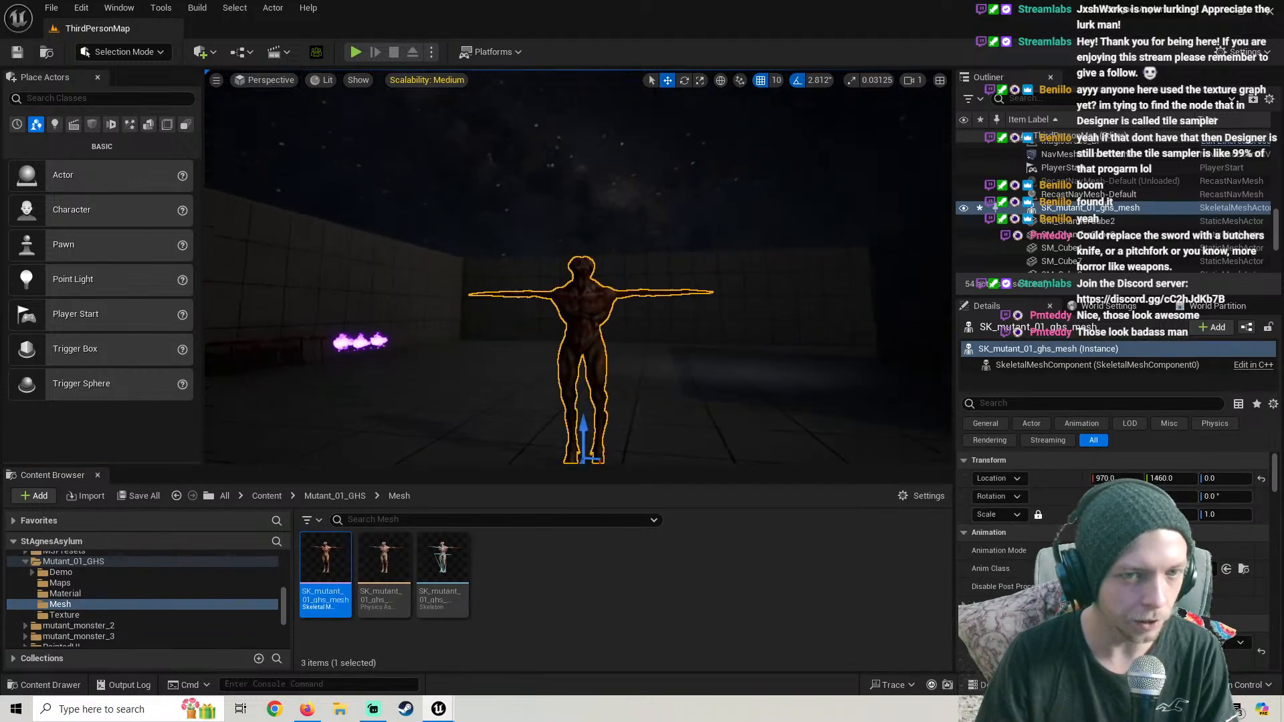
Inspect the placed SK_mutant_01_ghs_mesh from several distances and sides, and delete it from the level
key("f")
right_click_drag(578, 268, 519, 372)
key("w")
key("s")
key("a")
key("d")
key("w")
key("w")
key("s")
key("s")
key("Delete")
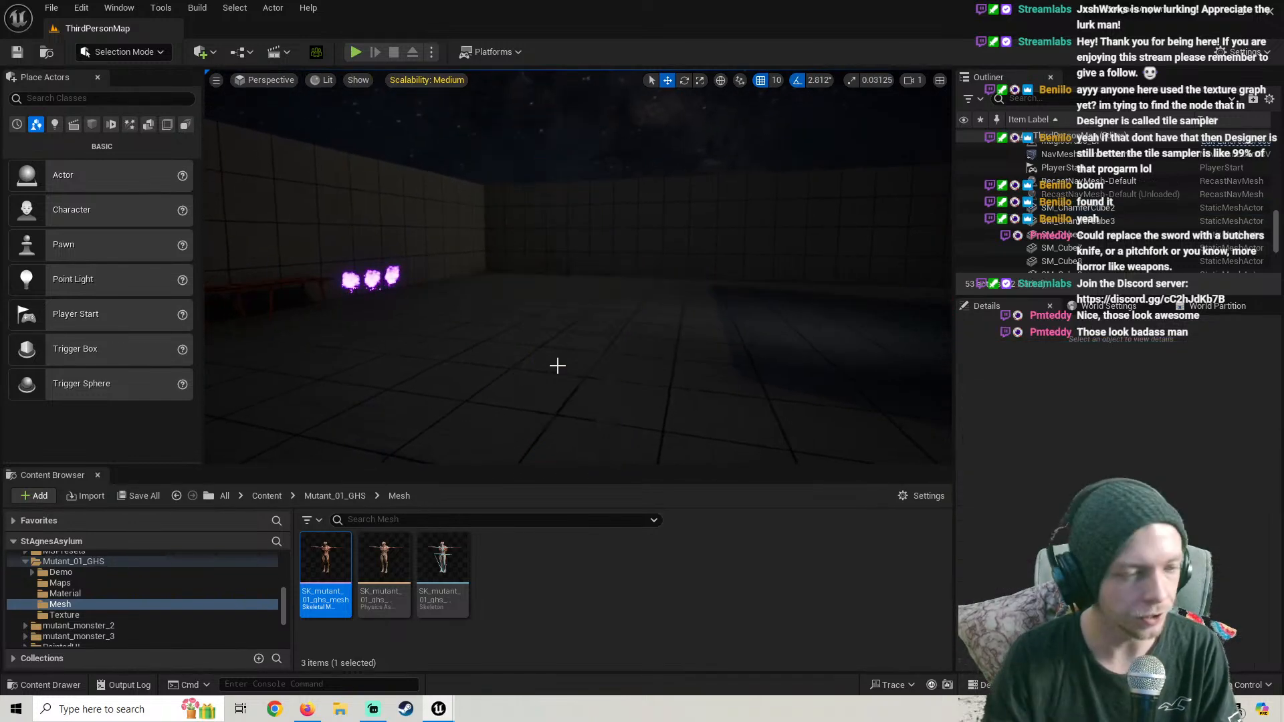
Open the Rezora_GHS Mesh folder and place SK_Rezora_GHS_mesh in the level
left_click(26, 563)
scroll(134, 588, "down", 1)
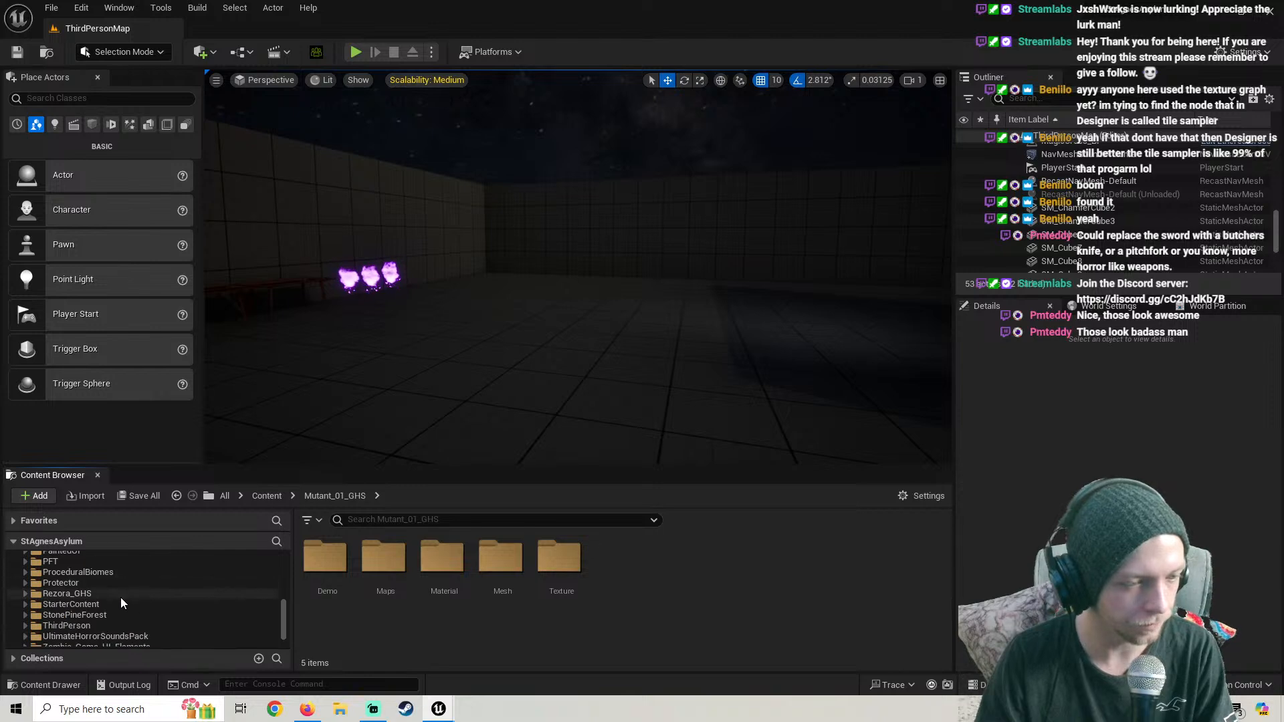
double_click(501, 557)
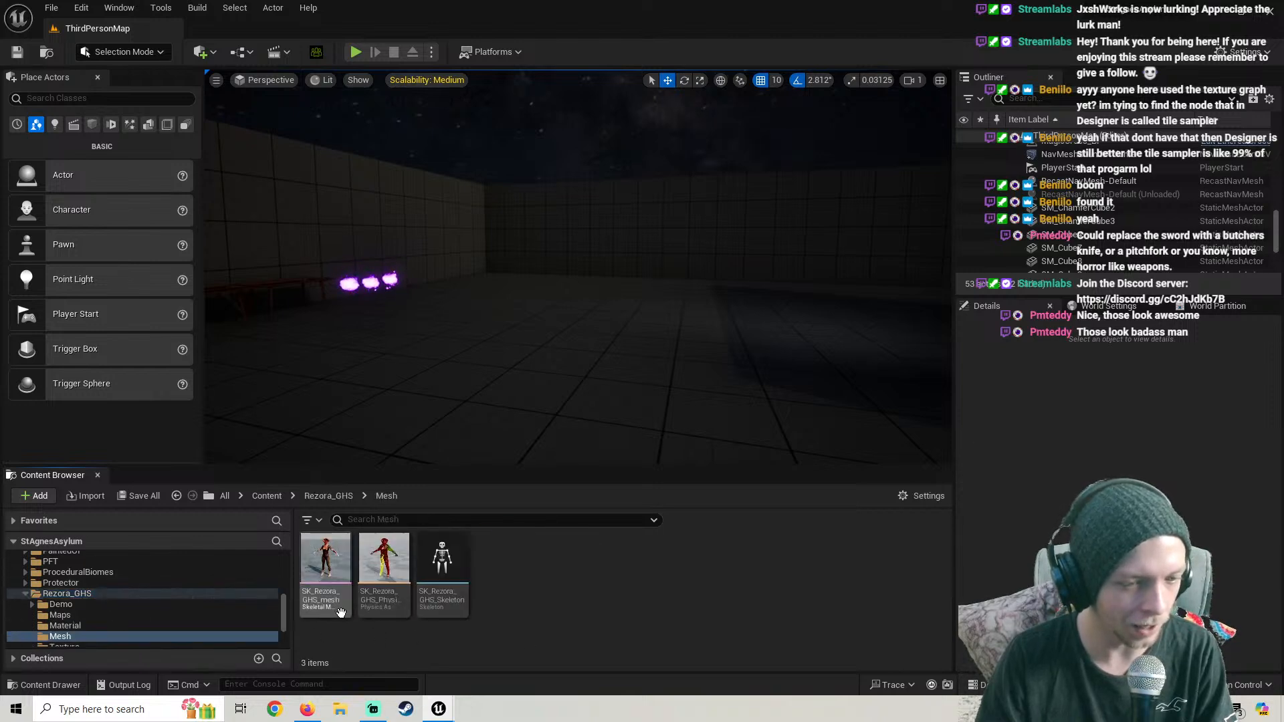
left_click_drag(506, 411, 482, 431)
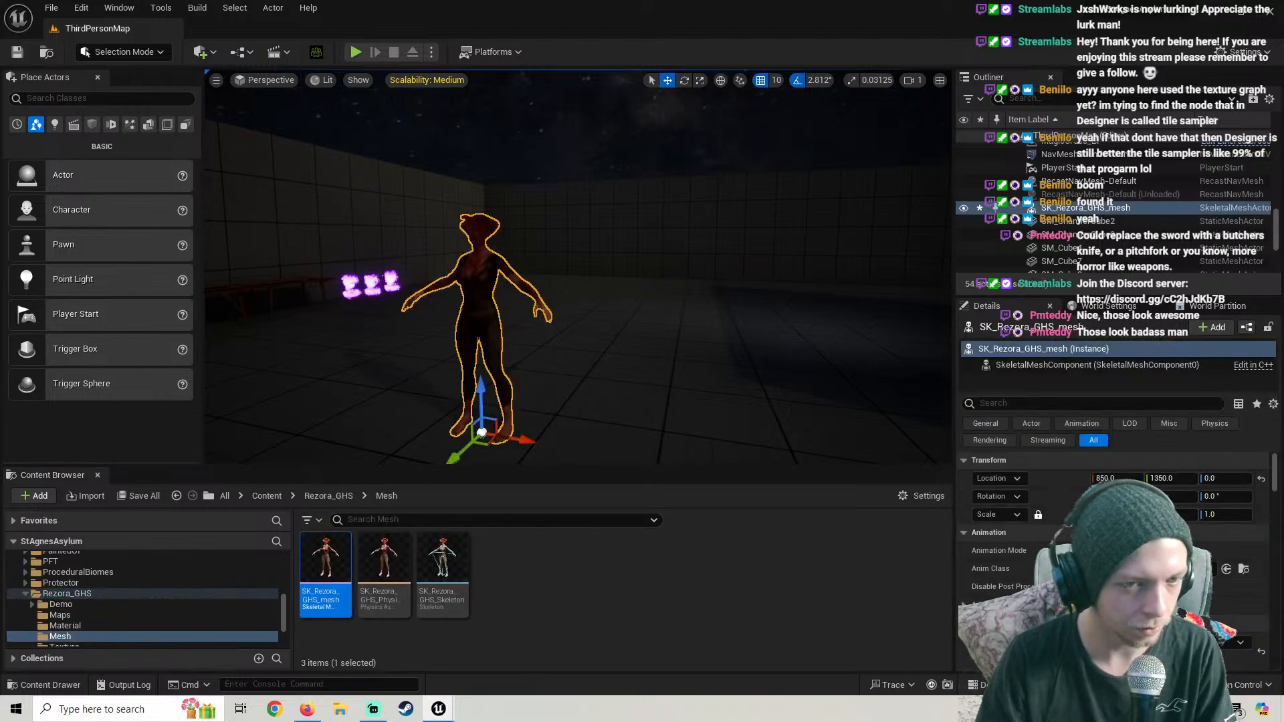
Inspect the placed SK_Rezora_GHS_mesh from near and far, and delete it from the level
key("w")
right_click_drag(582, 370, 598, 313)
key("s")
key("w")
key("s")
key("w")
key("s")
key("w")
key("s")
key("w")
key("s")
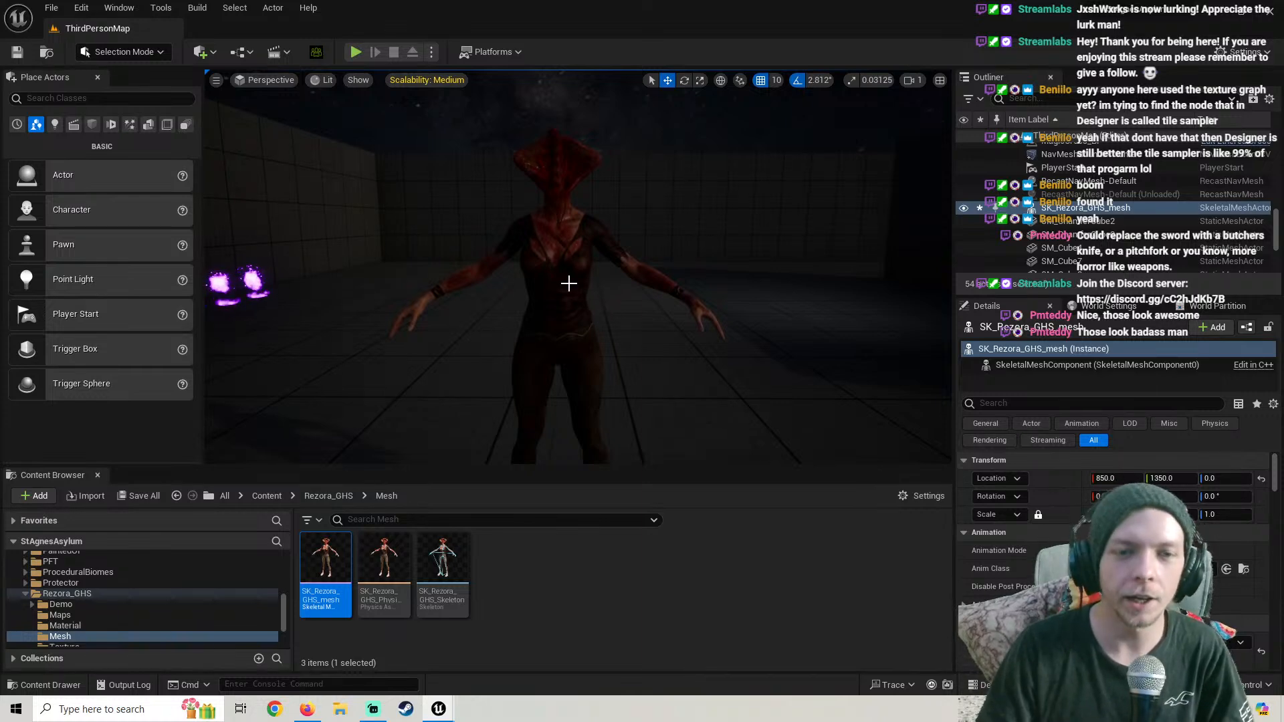
key("g")
key("Delete")
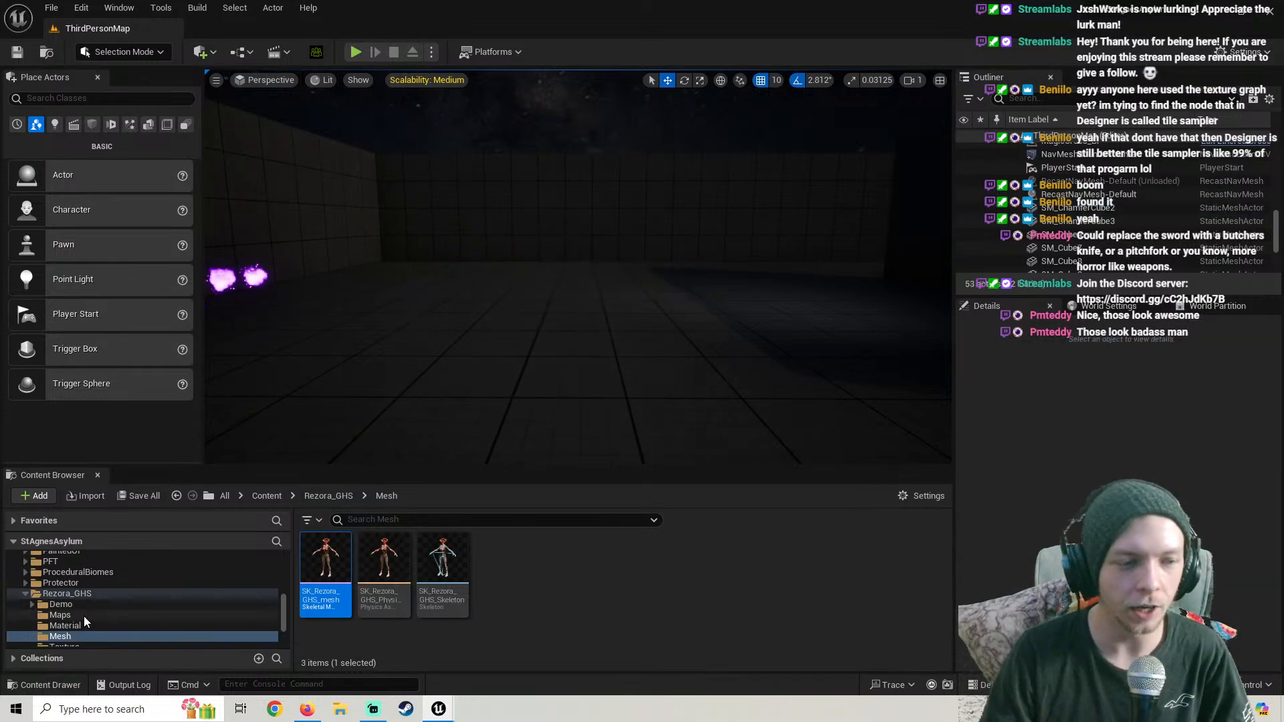
Return to the Monster_9 Mesh folder, enlarging the asset browsing area, and place SK_Monster_9 in the level again
left_click(27, 594)
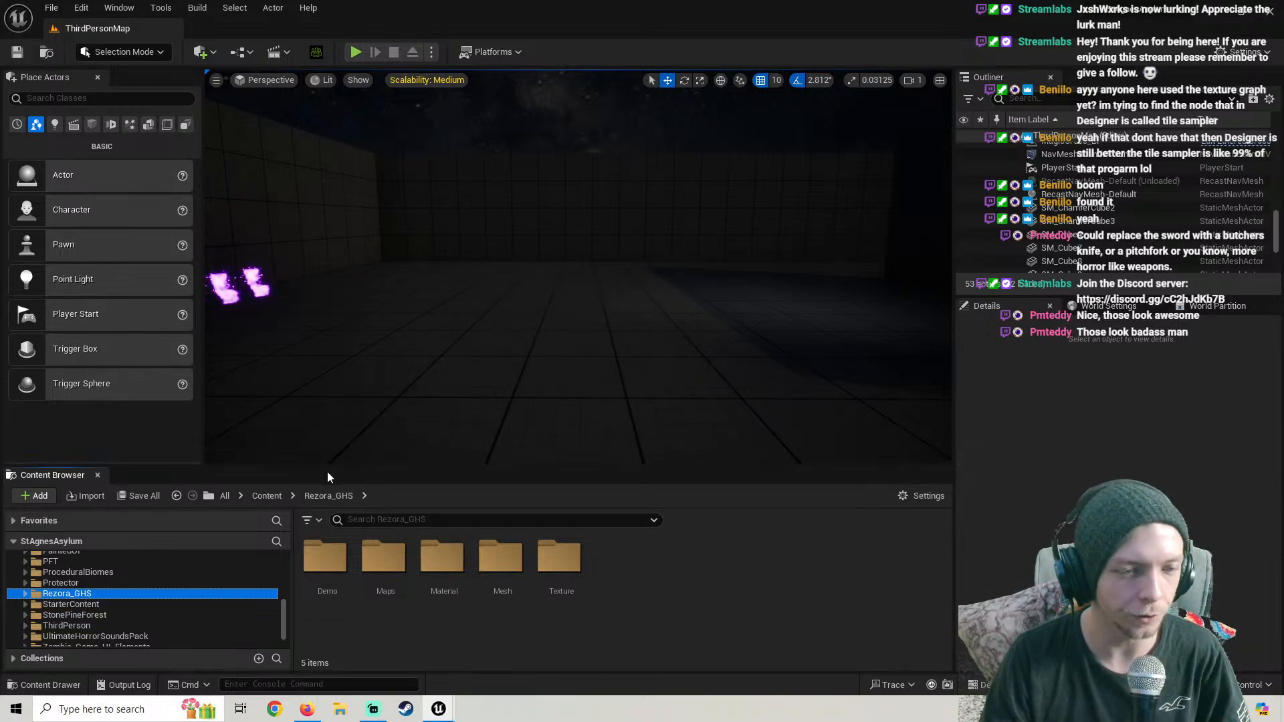
left_click_drag(326, 467, 342, 367)
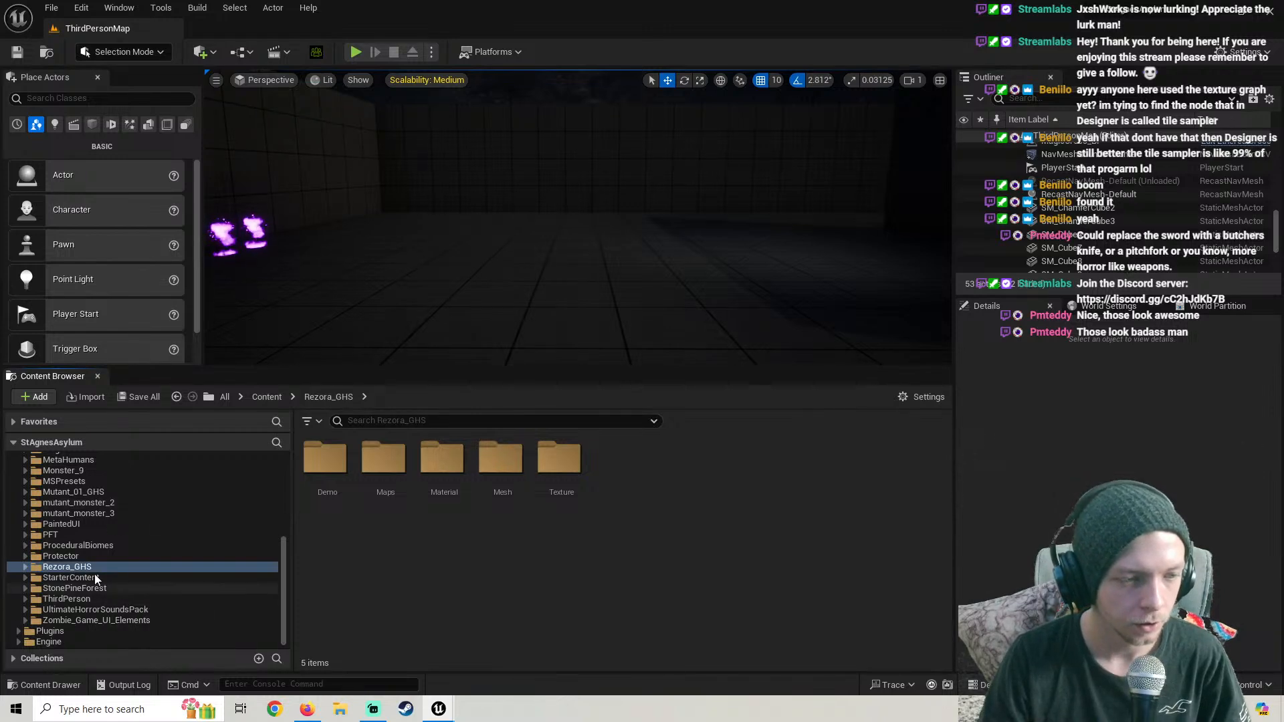
left_click(85, 514)
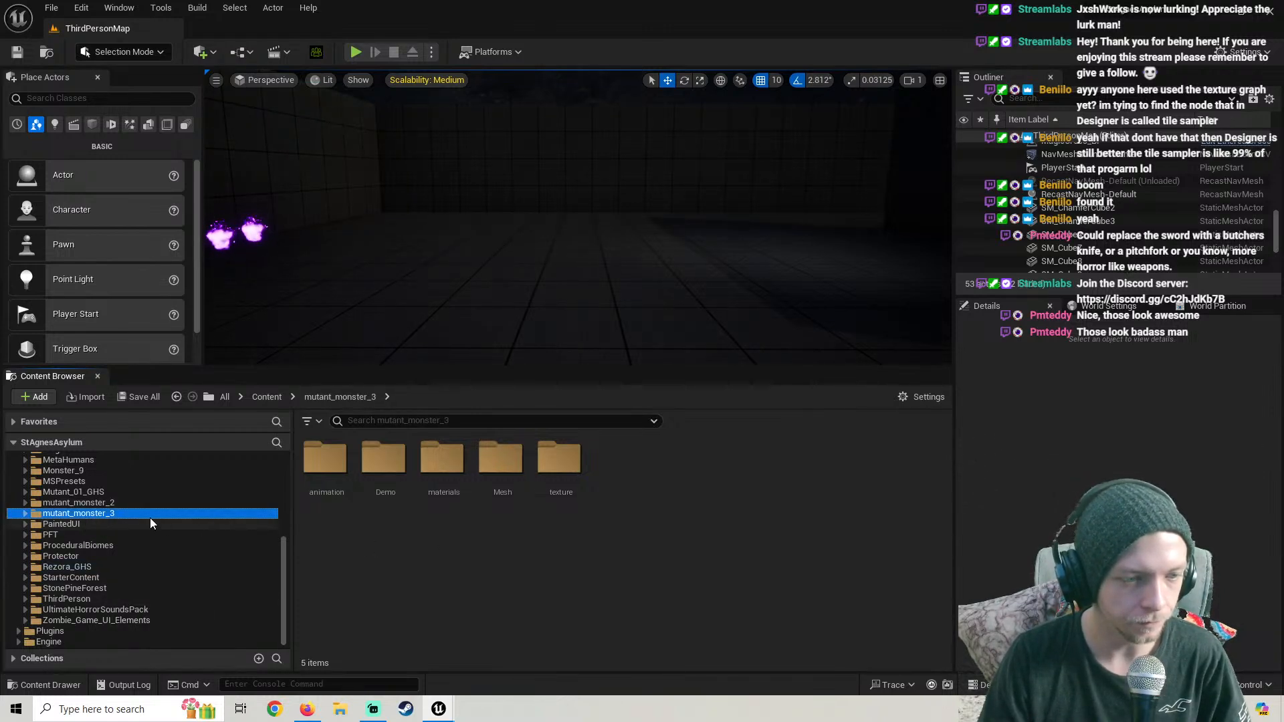
left_click(72, 472)
left_click(461, 477)
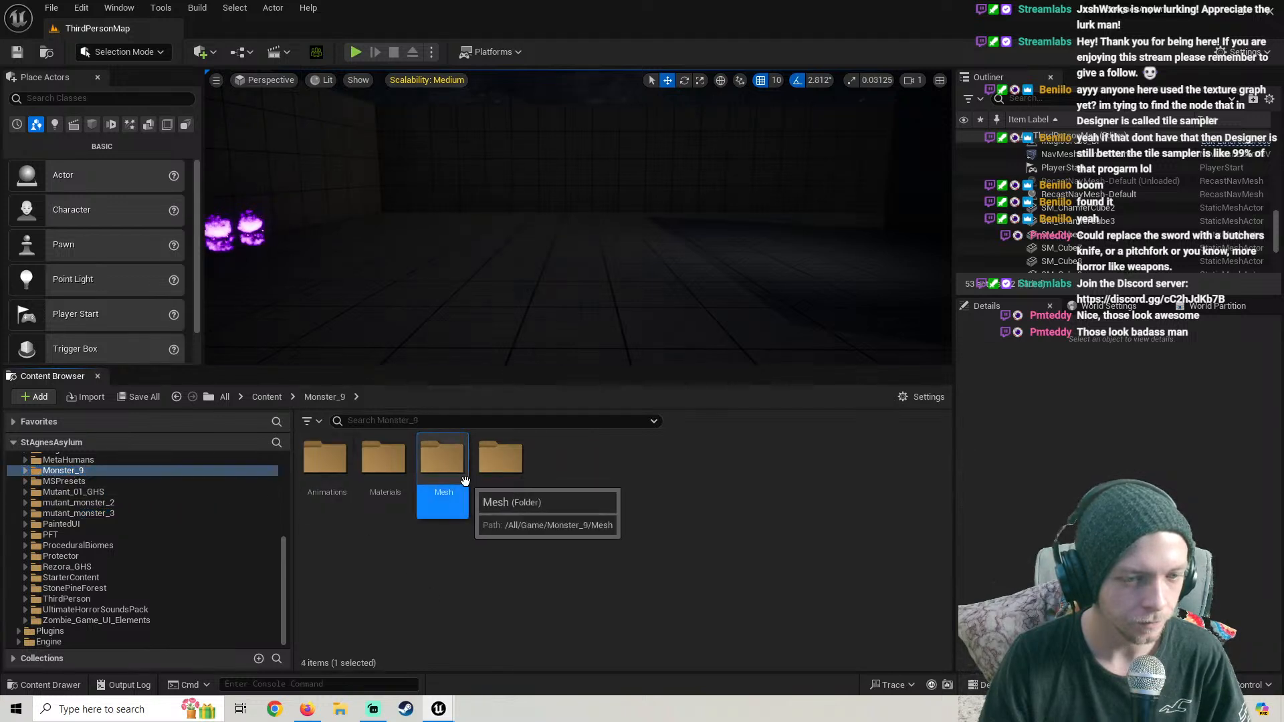
double_click(461, 476)
left_click_drag(388, 500, 587, 349)
Frame the placed SK_Monster_9 in game view and enlarge the viewport
right_click_drag(587, 349, 588, 349)
right_click_drag(590, 289, 590, 288)
key("g")
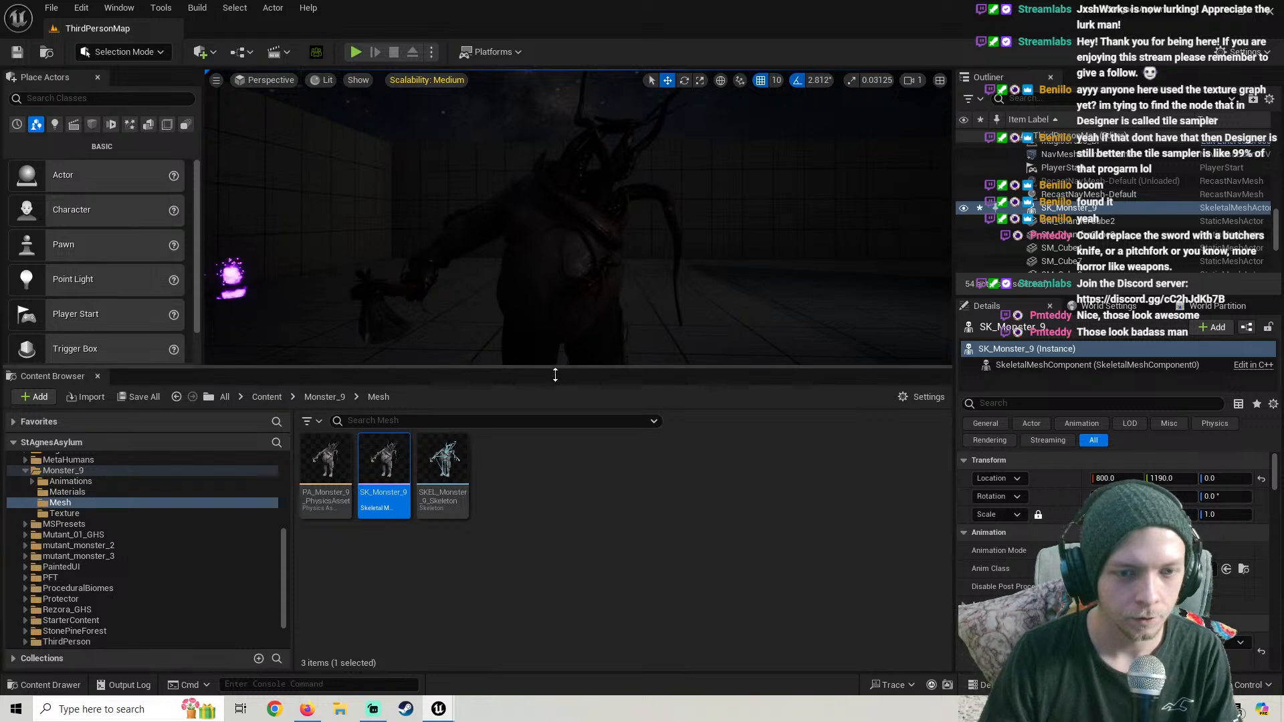
left_click_drag(555, 374, 555, 450)
Play the level, walk the character around the placed SK_Monster_9 to examine its size and look, and stop the play session
left_click(356, 52)
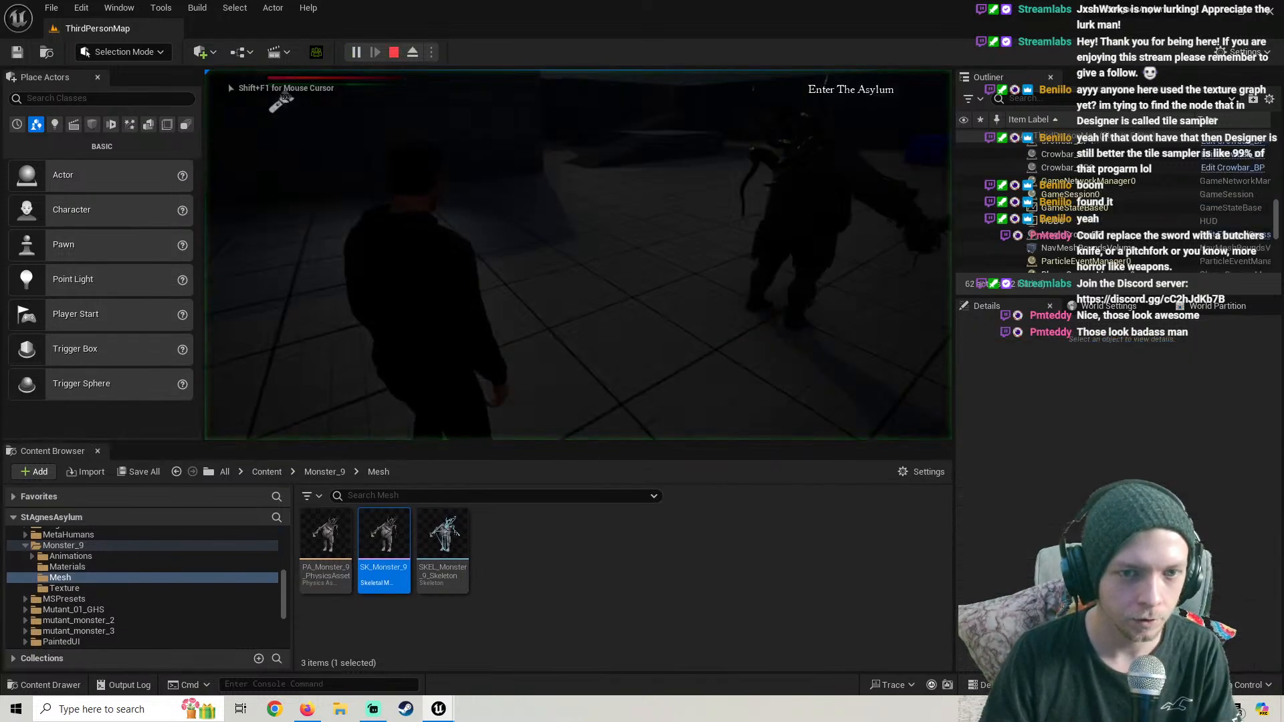
key("w")
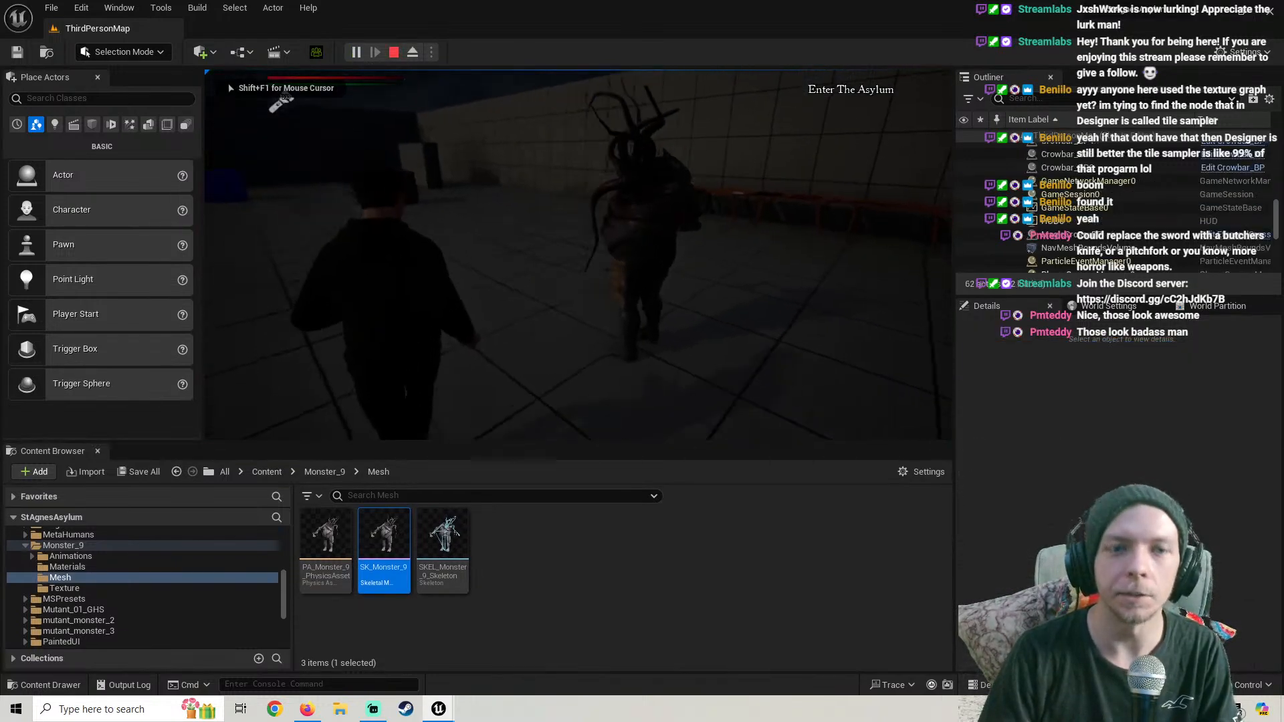
key("w")
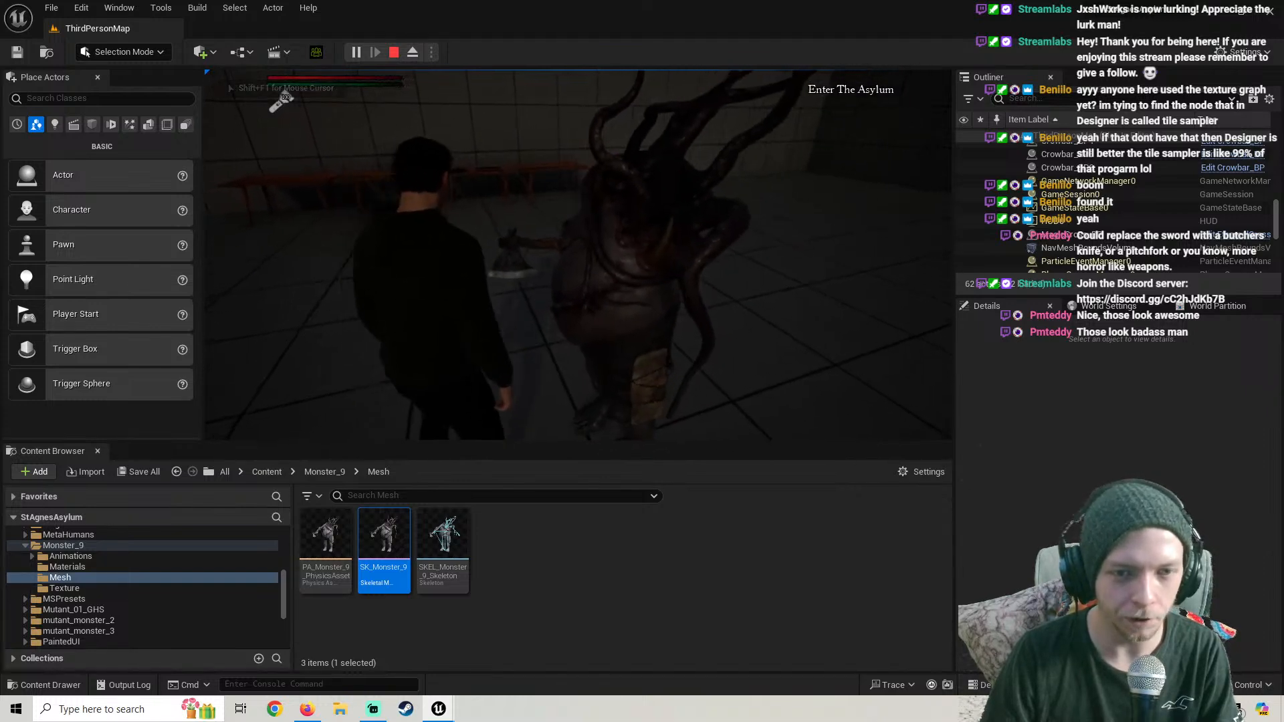
key("w")
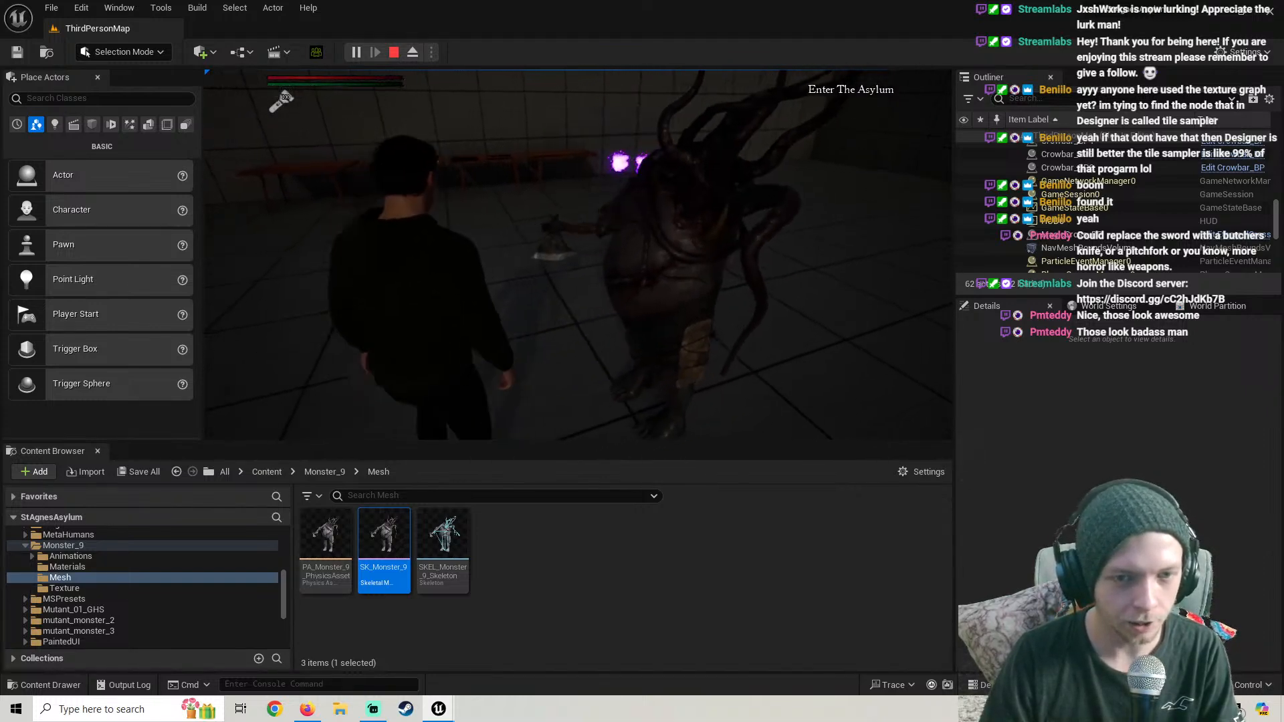
key("d")
key("a")
key("d")
key("a")
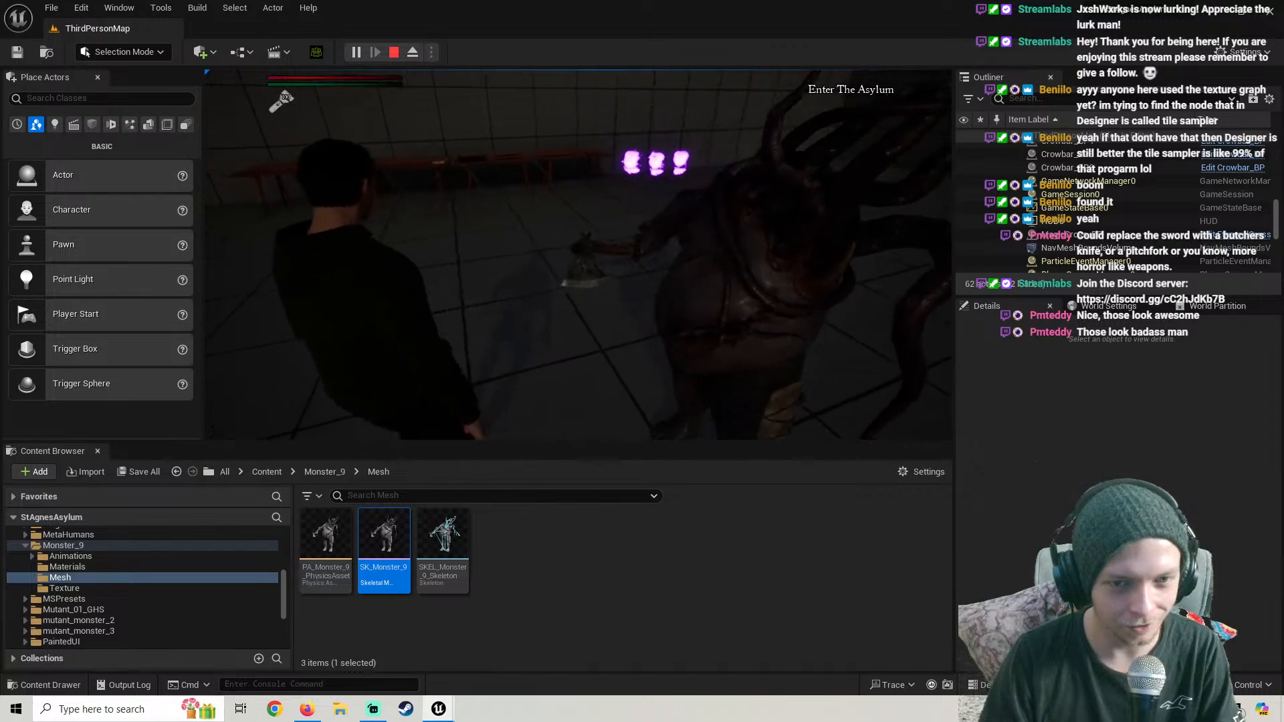
key("d")
key("a")
key("d")
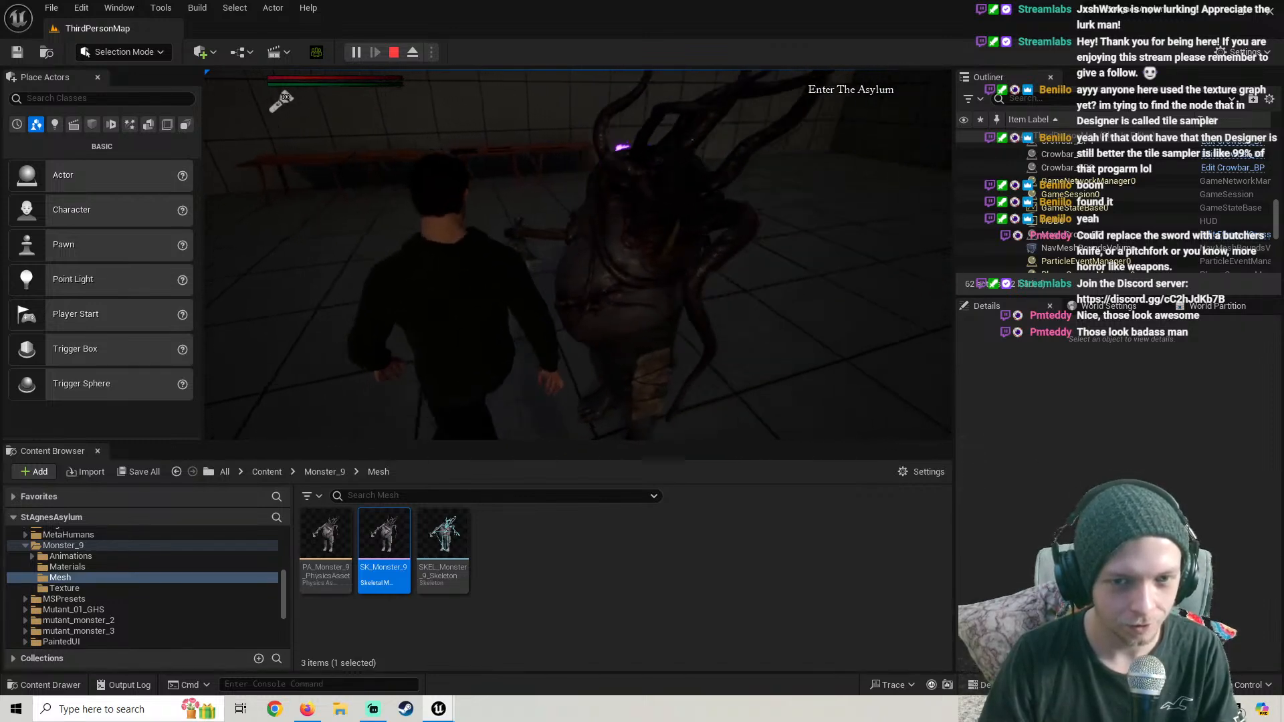
key("d")
key("a")
key("d")
key("a")
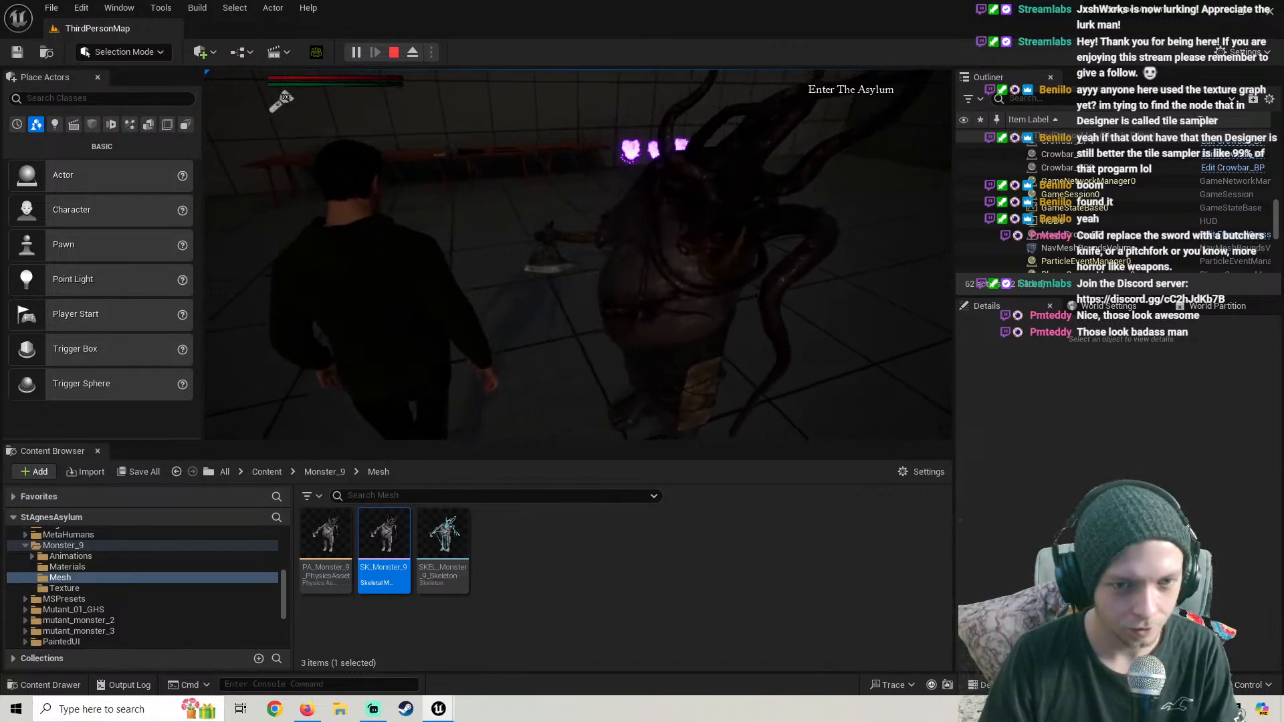
key("d")
key("a")
key("d")
key("a")
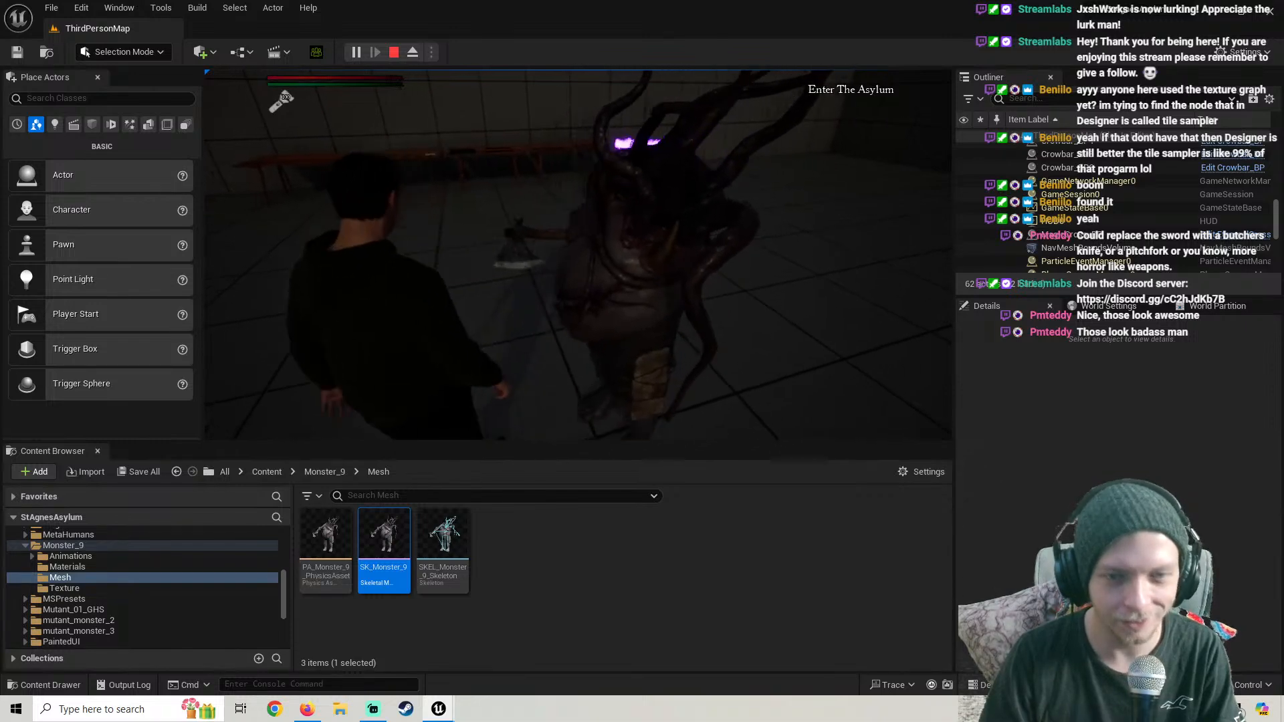
key("d")
key("Escape")
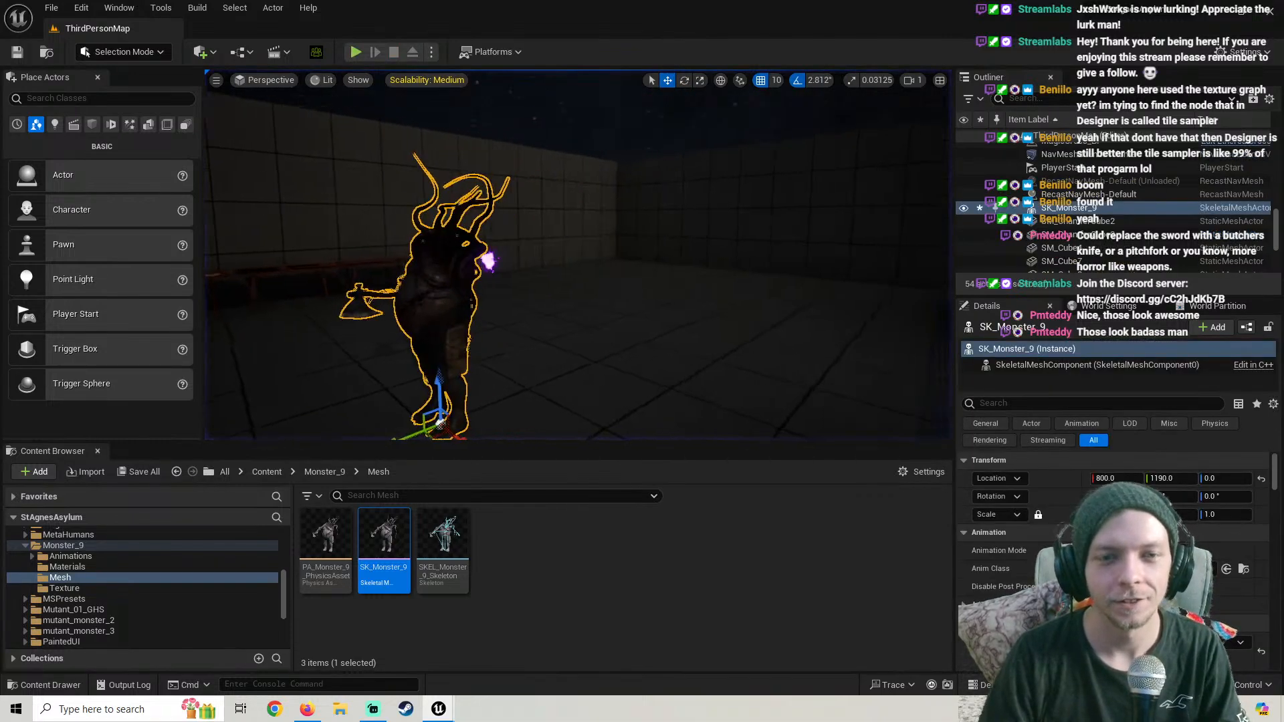
Delete SK_Monster_9 from the level, save all changes, and collapse the Monster_9 folder
key("Delete")
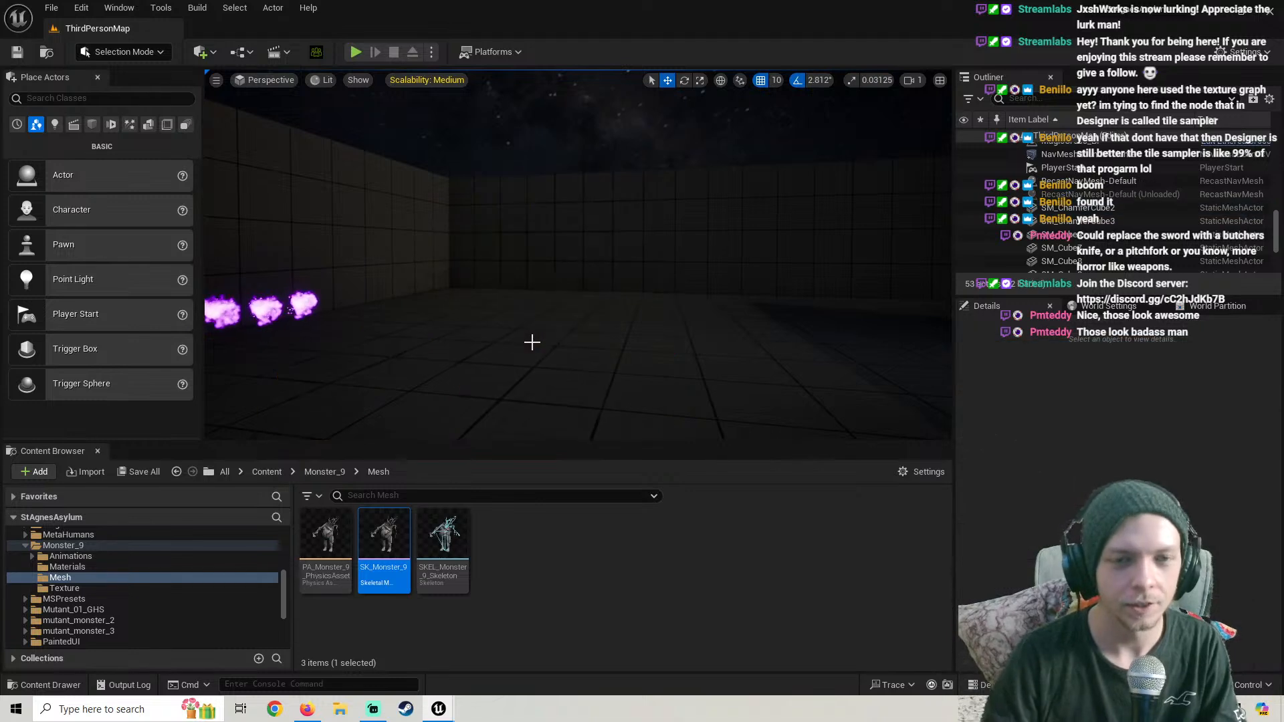
mouse_move(532, 342)
right_mouse_down()
mouse_move(562, 374)
mouse_move(481, 355)
mouse_move(511, 354)
right_mouse_up()
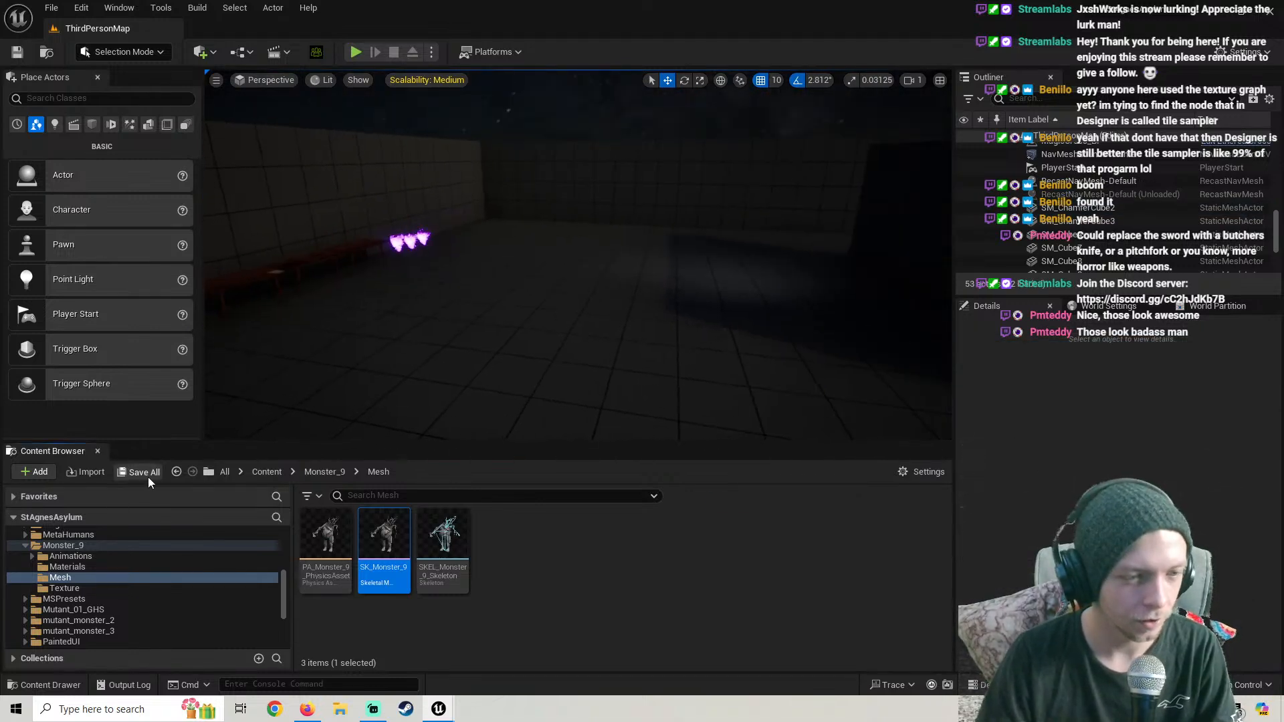
left_click(147, 476)
left_click(741, 509)
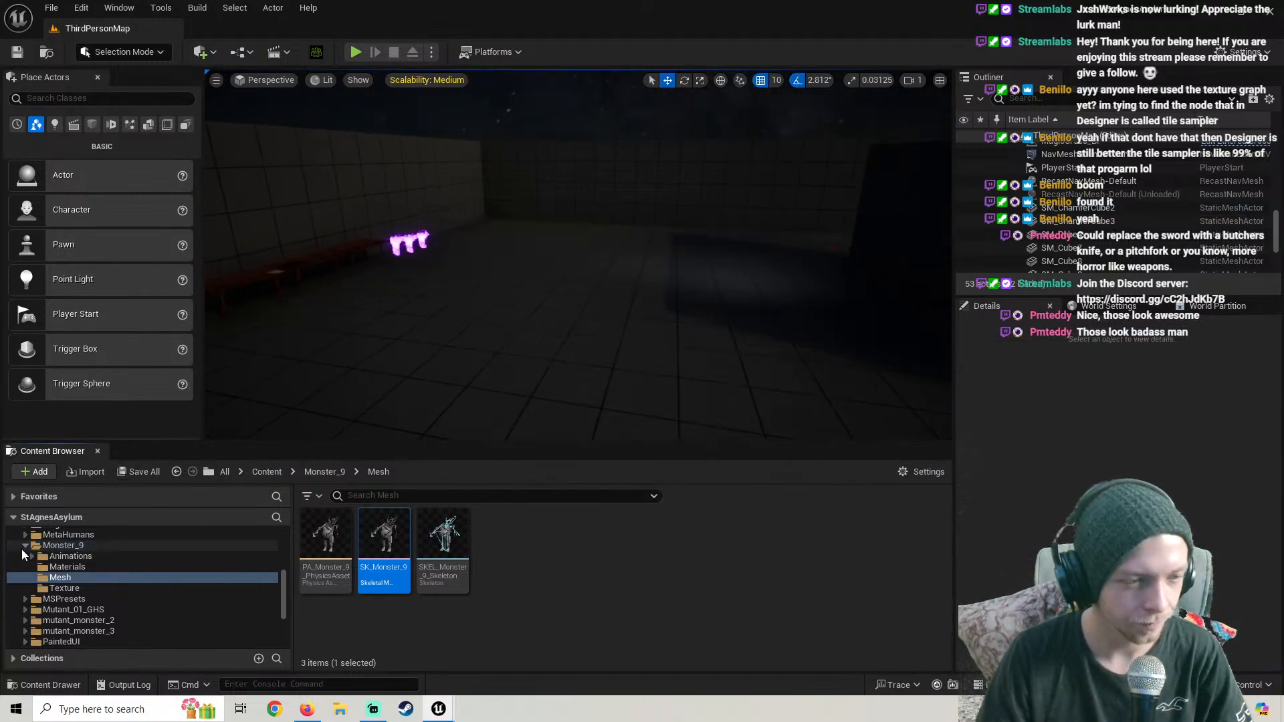
left_click(22, 547)
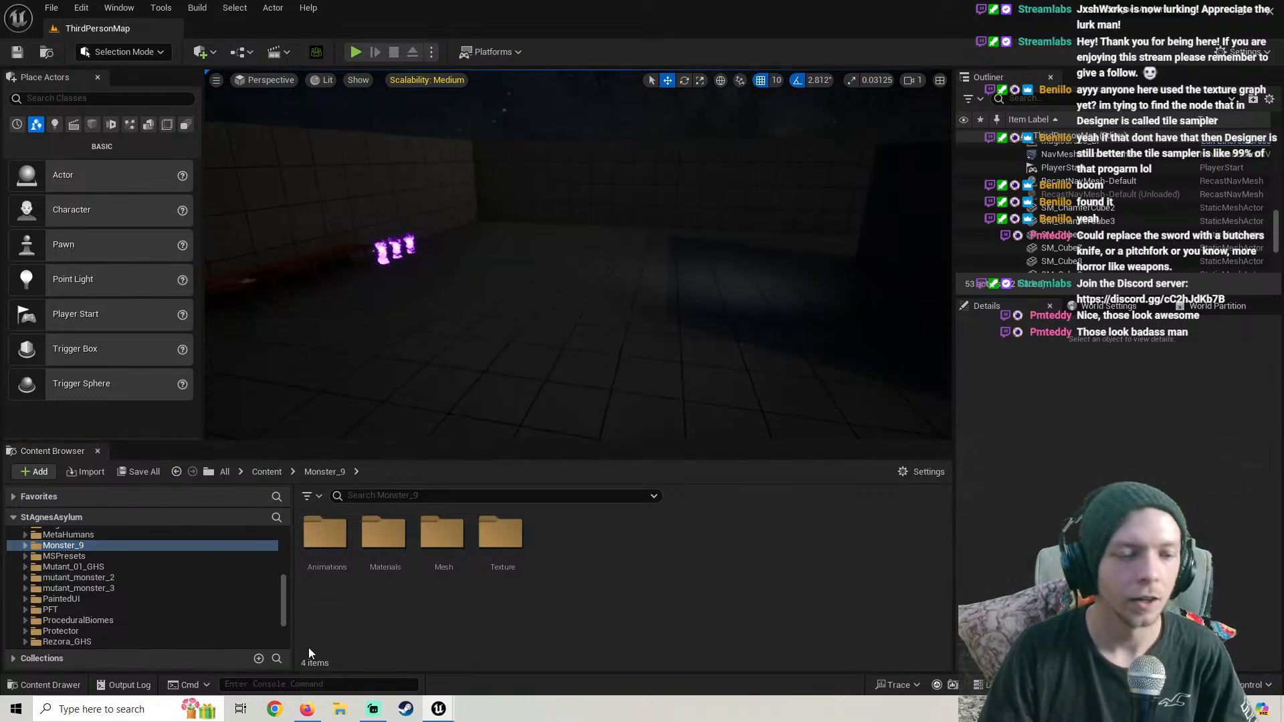
Switch to the Smart Enemy AI tutorial in the browser, advance it to the spawn-actor part near 37:00, and pause it
left_click(307, 709)
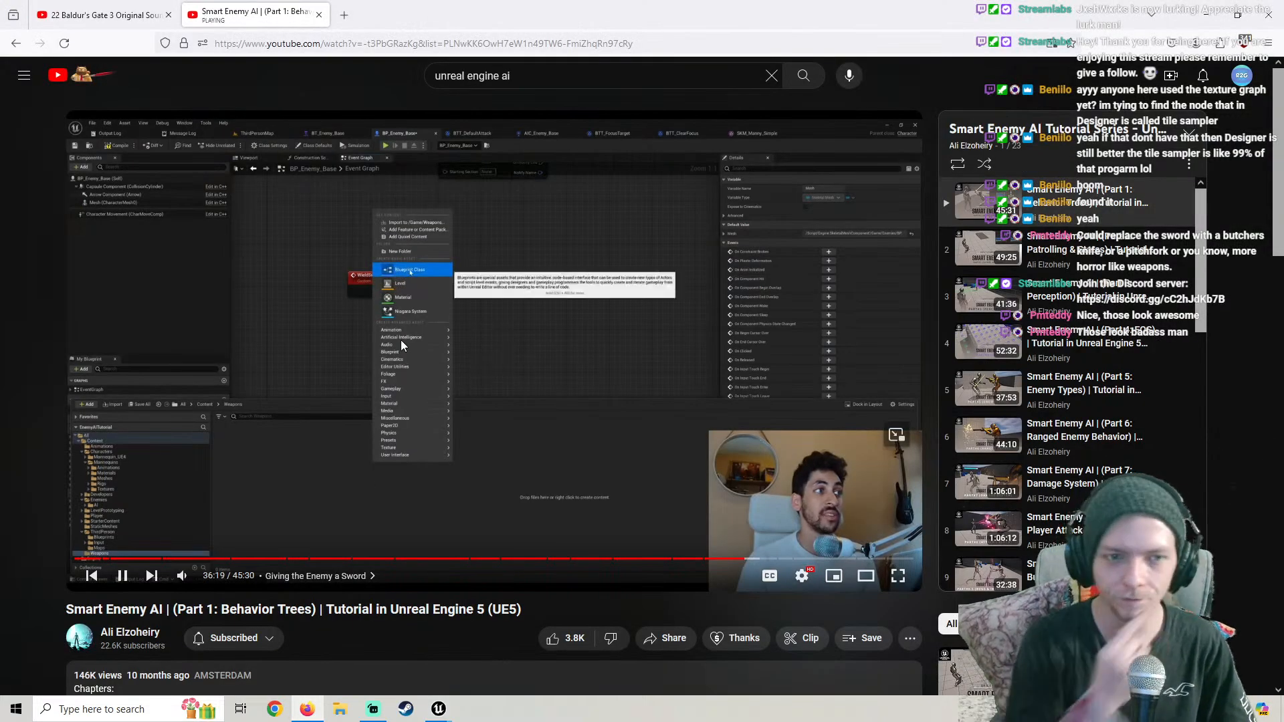
mouse_move(439, 709)
left_click(361, 652)
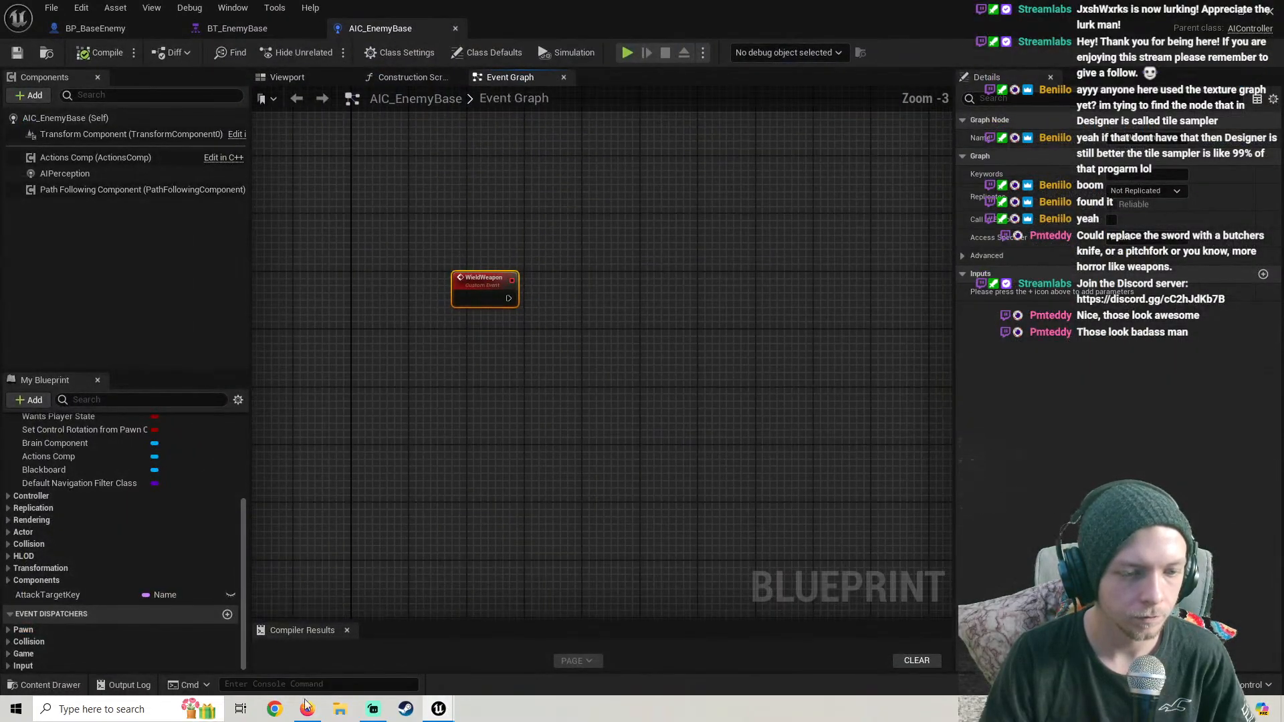
key("alt+Tab")
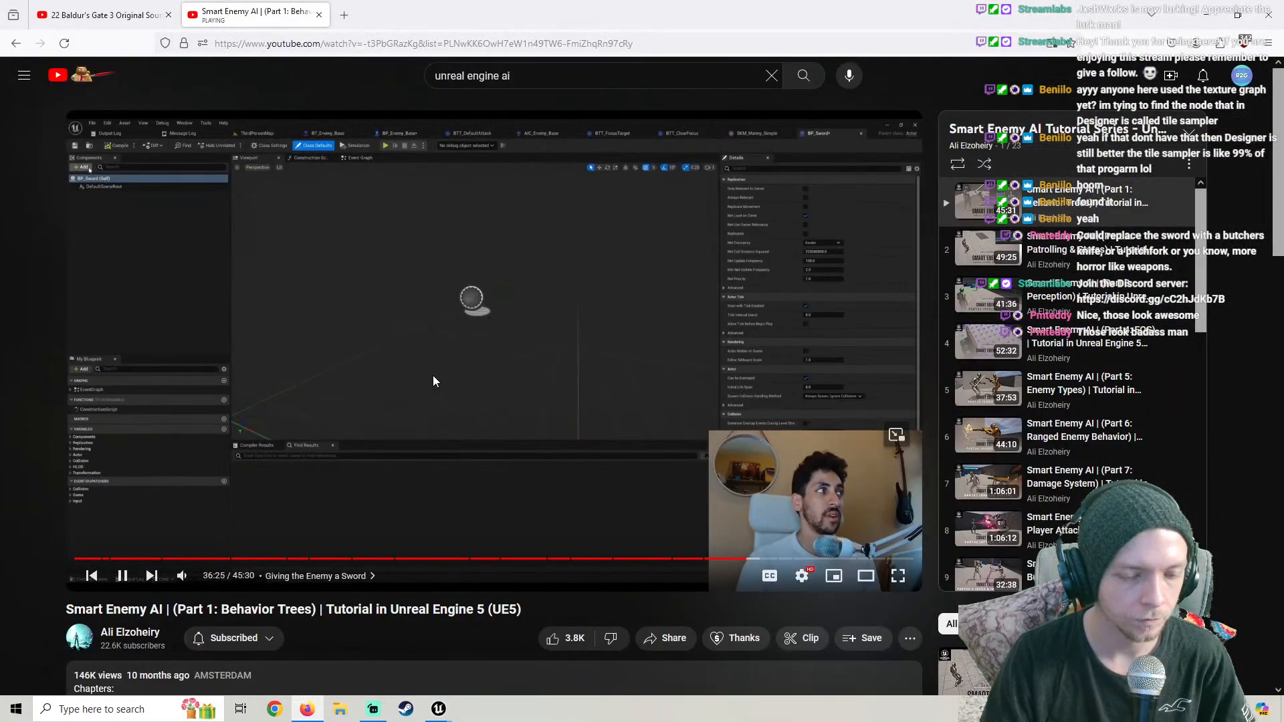
left_click(432, 376)
left_click(422, 453)
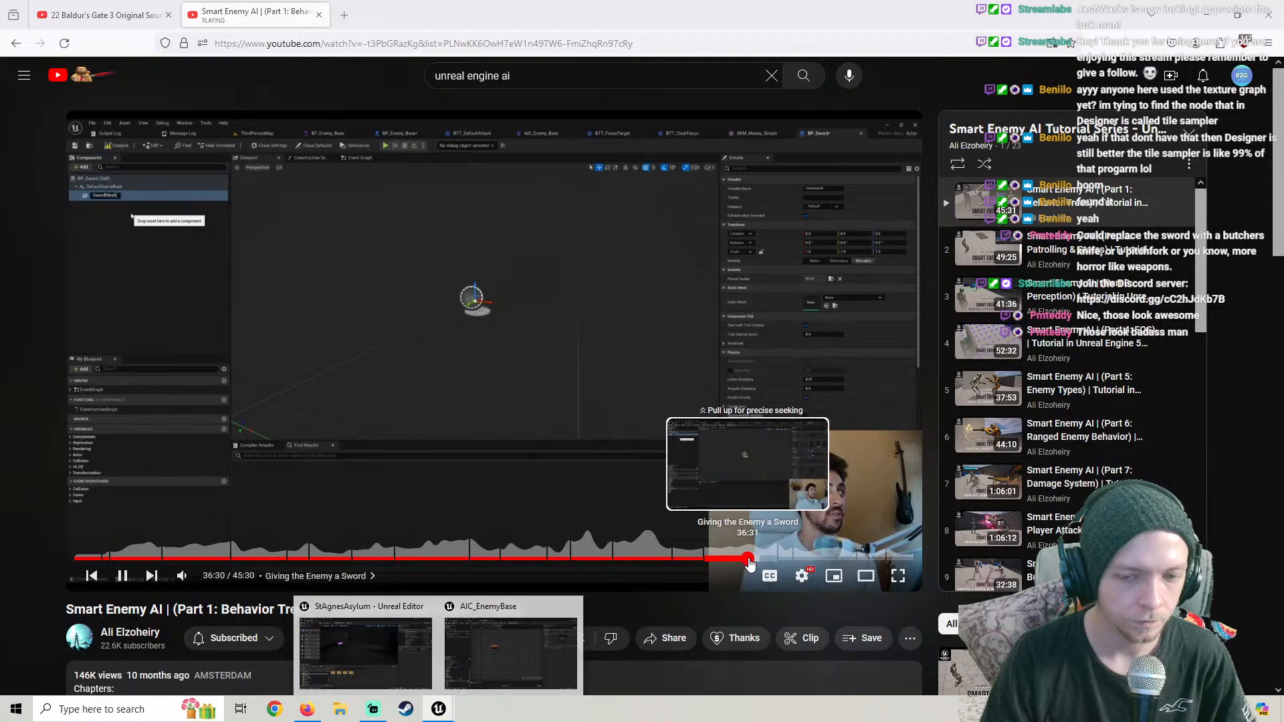
left_click(756, 559)
left_click(758, 562)
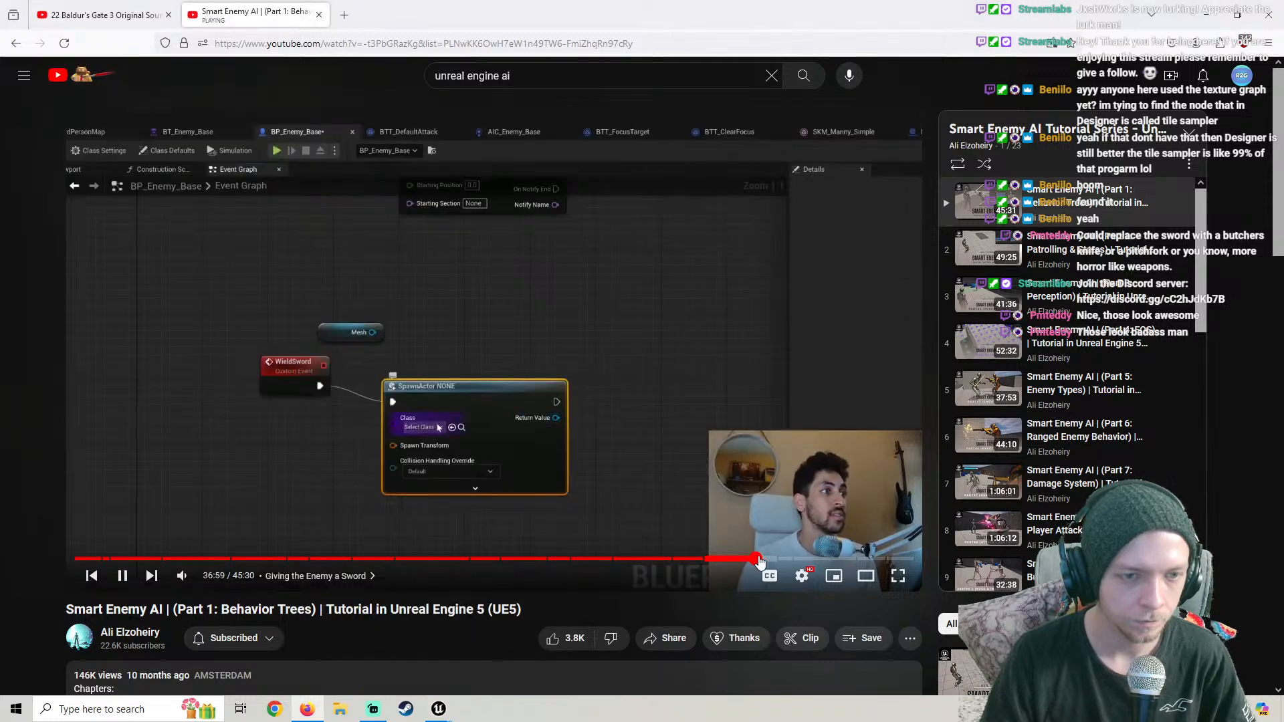
left_click(449, 568)
mouse_move(439, 709)
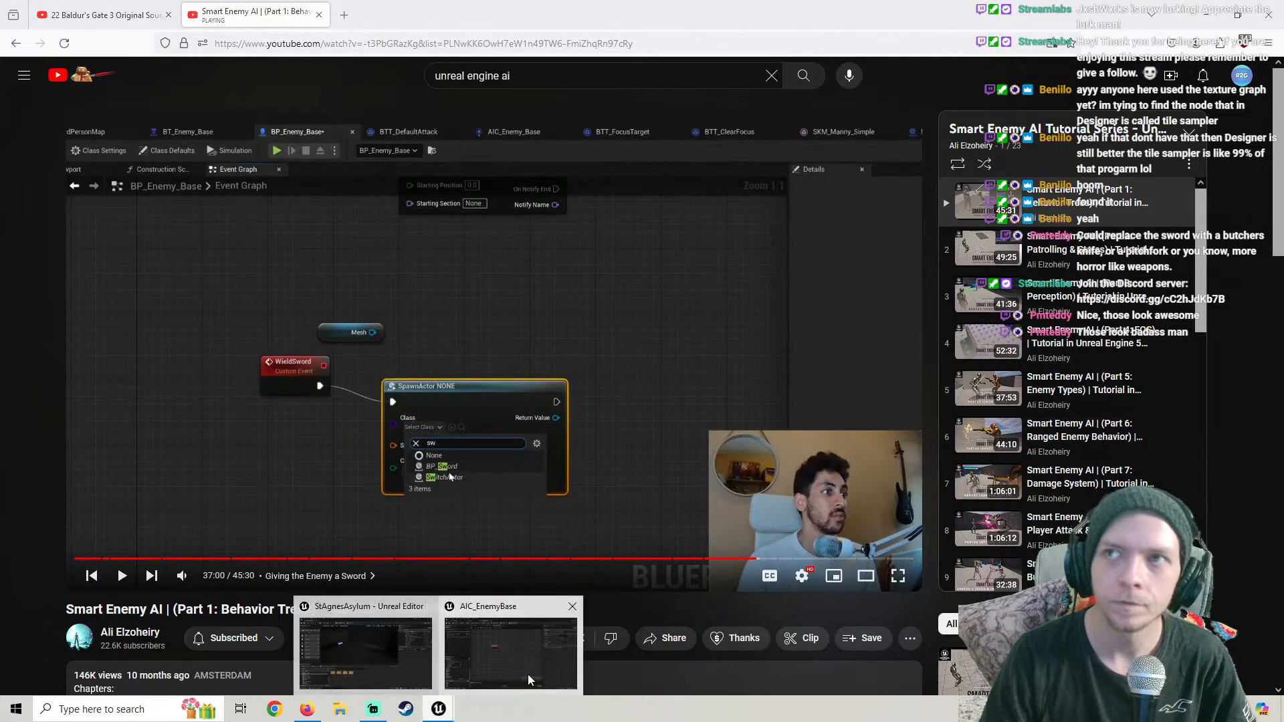
In Unreal's AIC_EnemyBase event graph, add a Spawn Actor from Class node, connect it to the WieldWeapon event and align it
left_click(528, 674)
right_click(644, 332)
type("spaw")
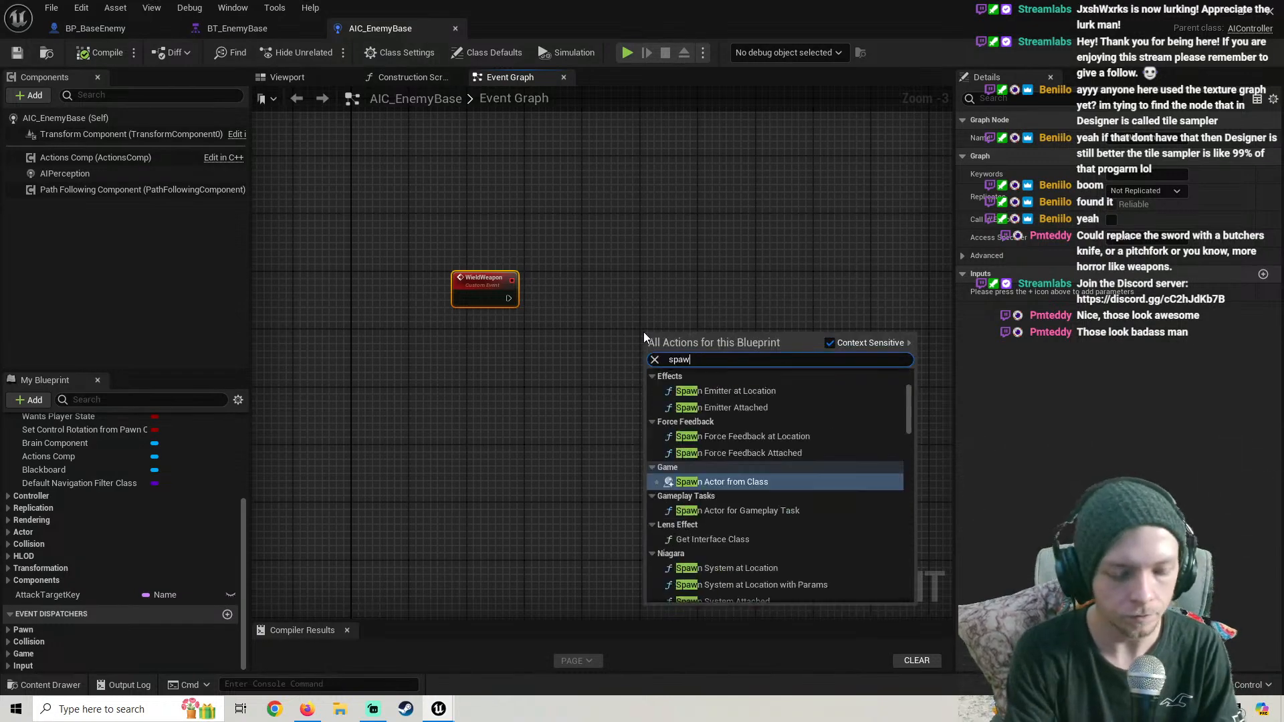
type("n actor of")
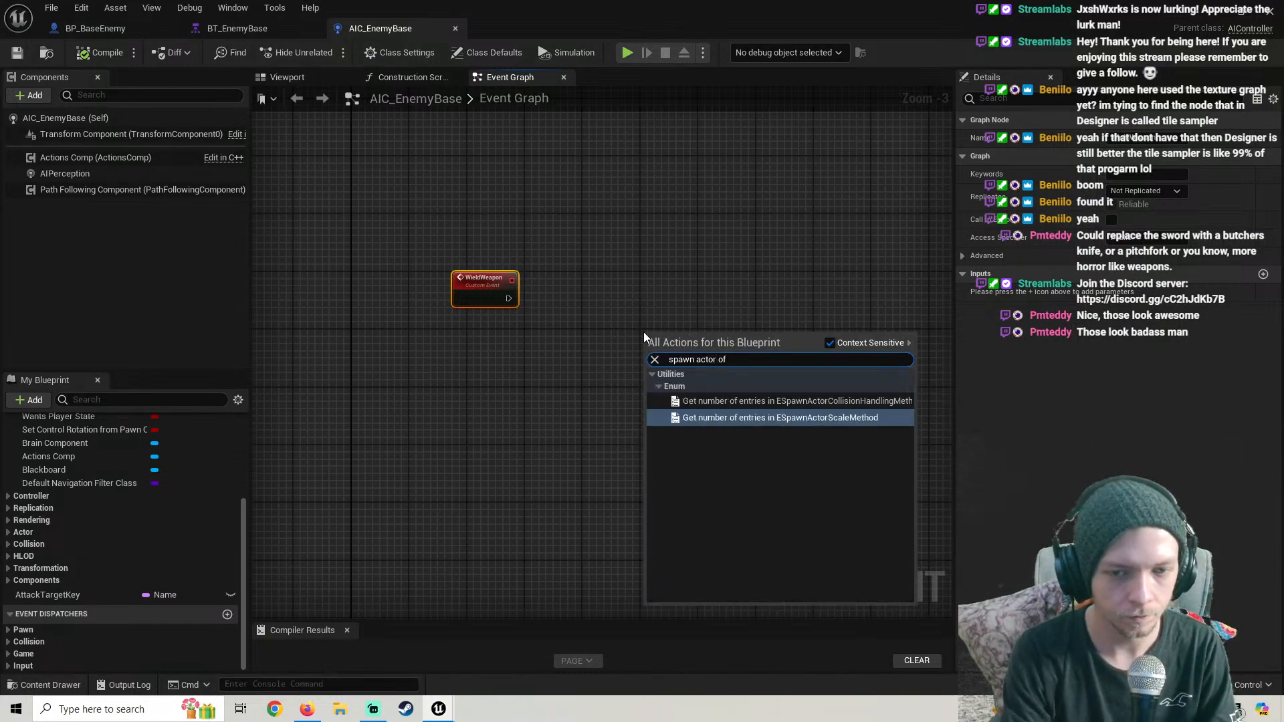
key("BackSpace")
key("BackSpace")
key("BackSpace")
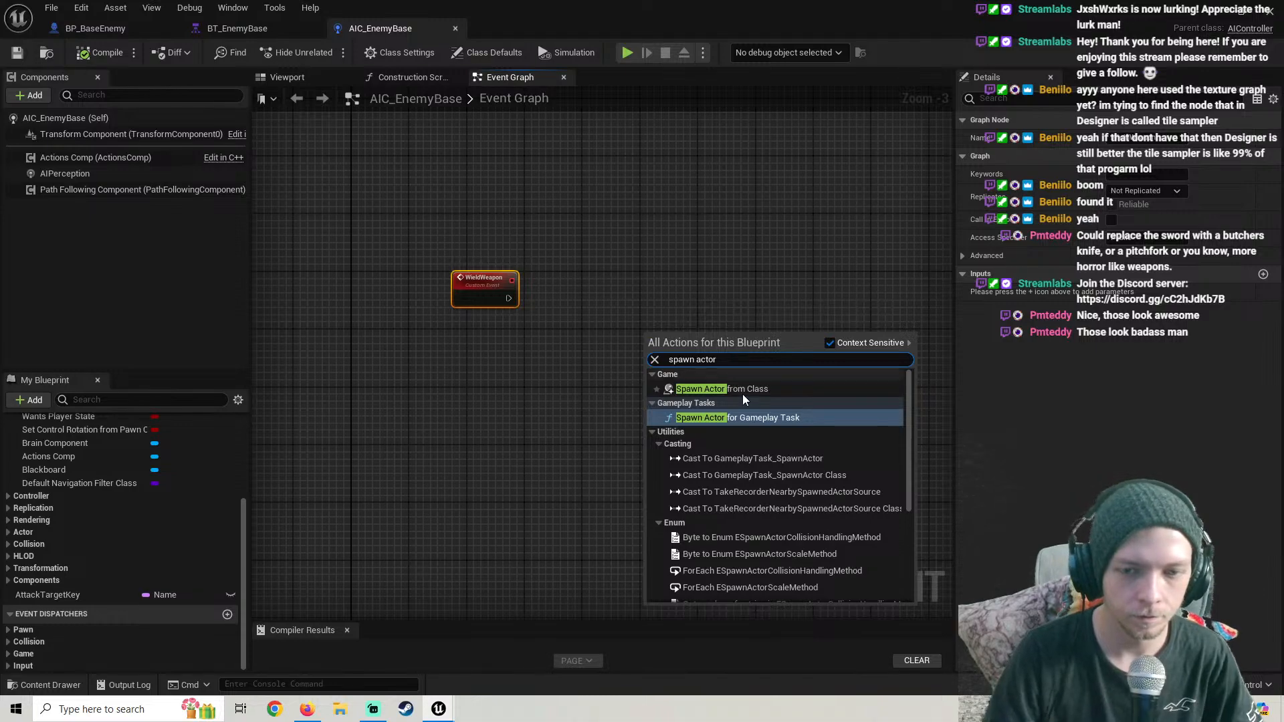
left_click(743, 391)
scroll(596, 333, "up", 1)
left_click_drag(639, 352, 498, 301)
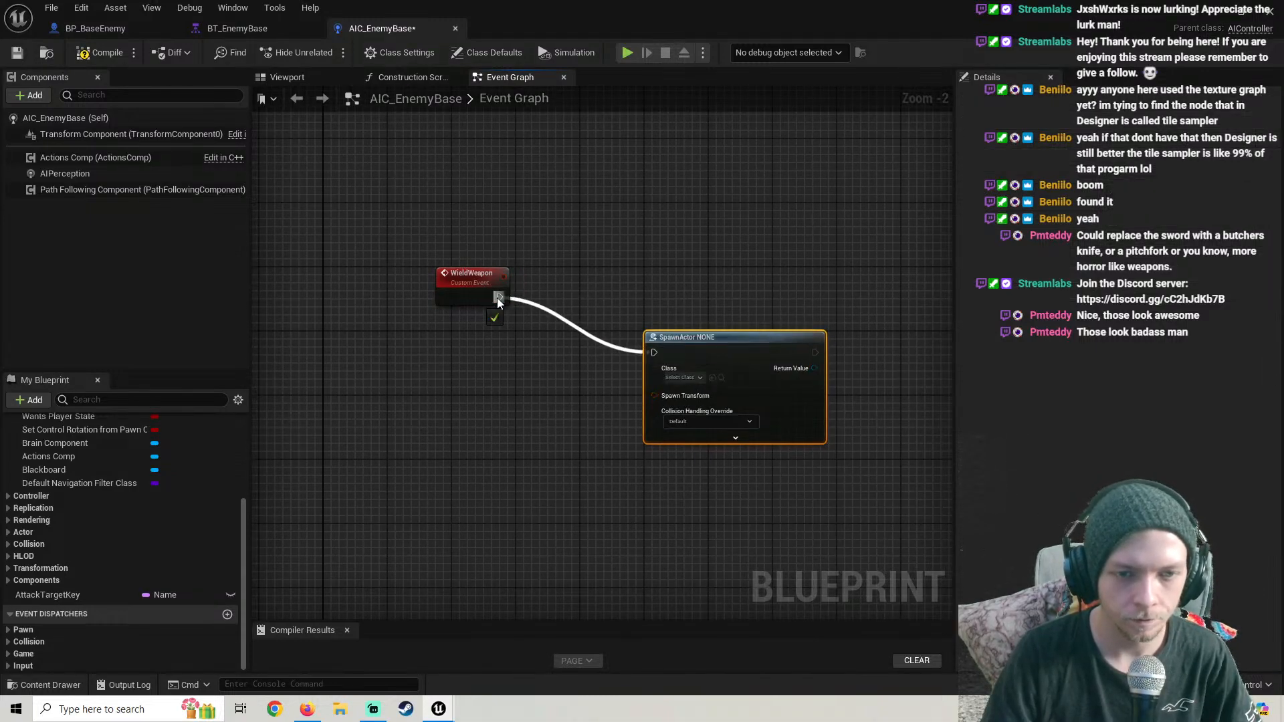
left_click_drag(705, 357, 673, 301)
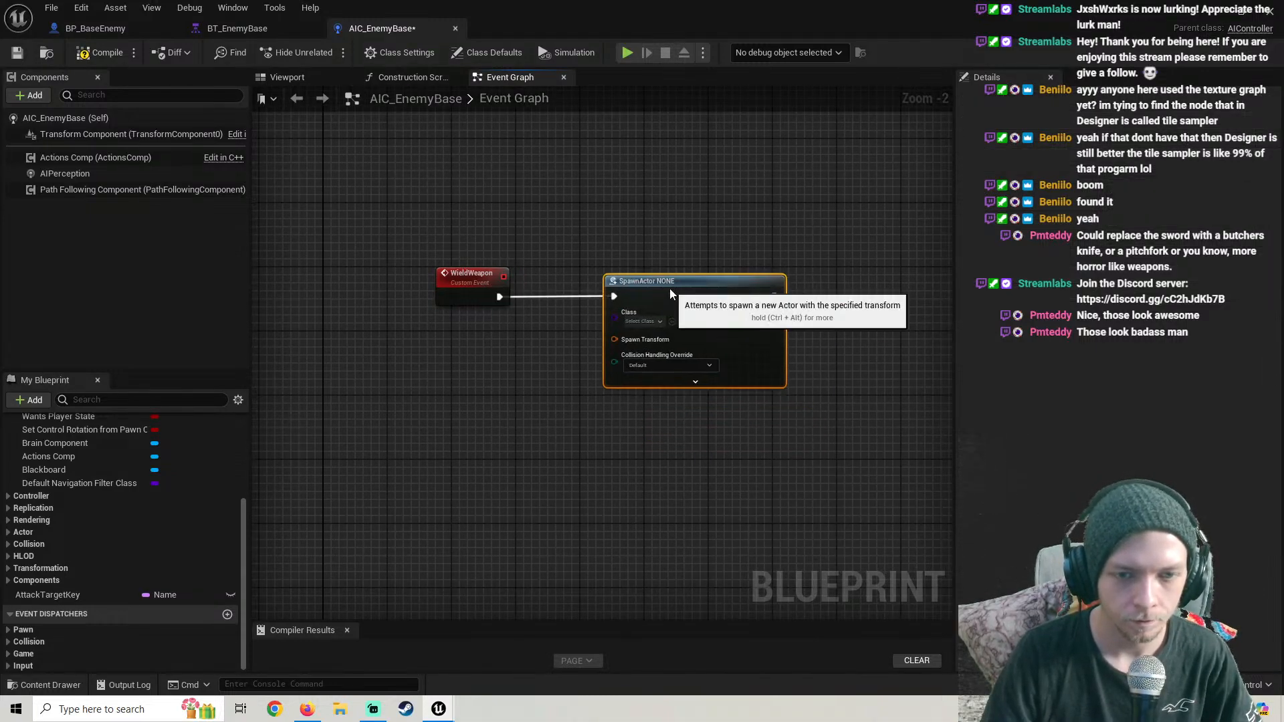
Set the class of the SpawnActor node to Axe_BP
left_click(656, 321)
type("axe")
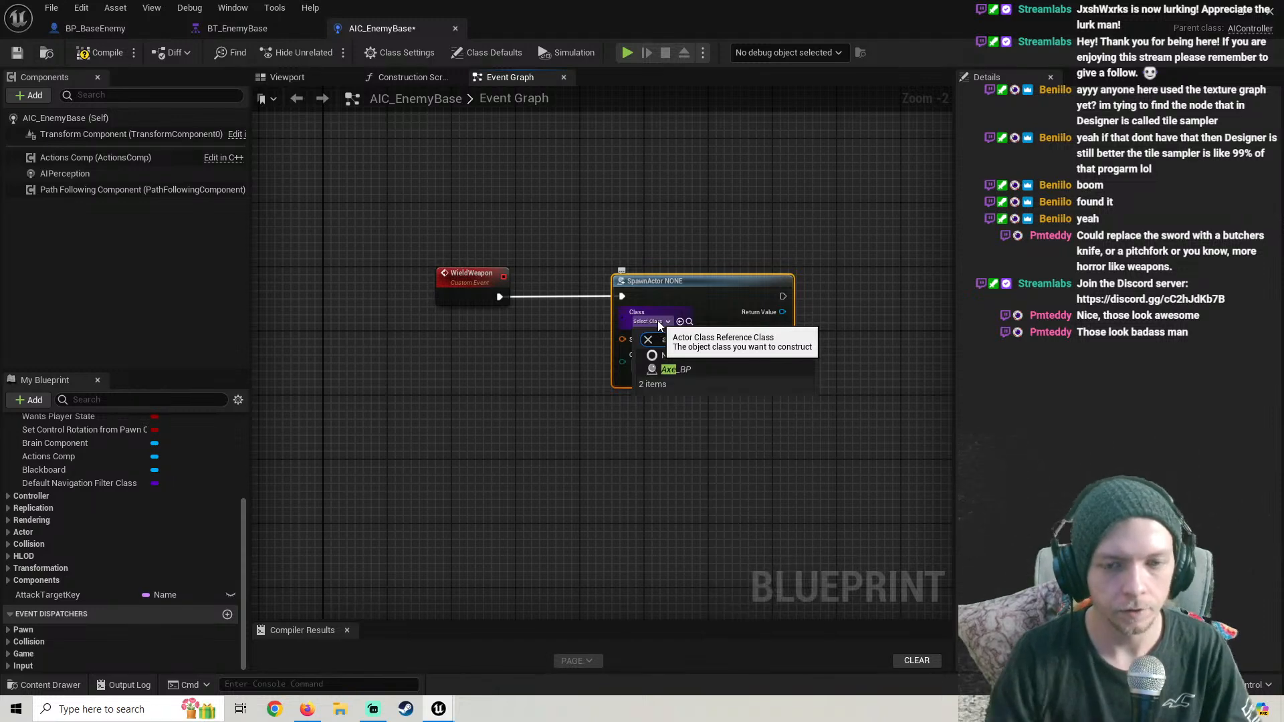
left_click(684, 371)
right_click_drag(693, 479, 595, 471)
left_click_drag(594, 471, 296, 222)
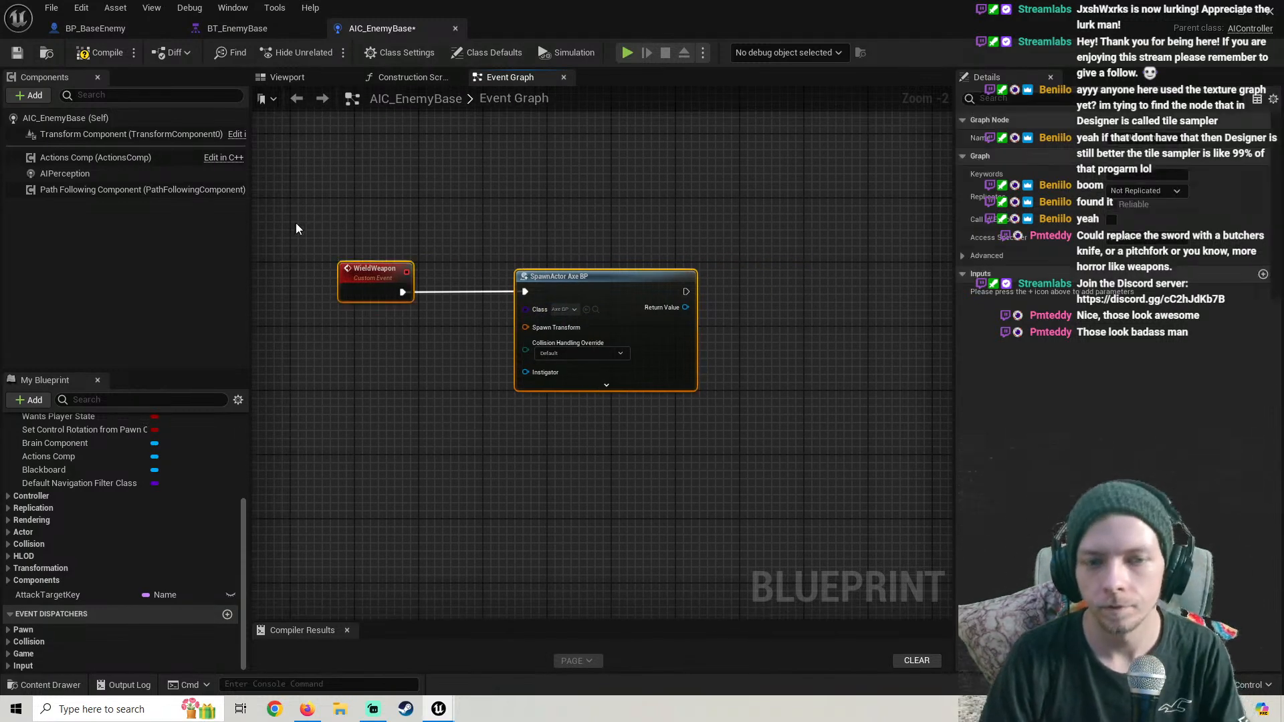
left_click(515, 207)
right_click_drag(515, 207, 554, 234)
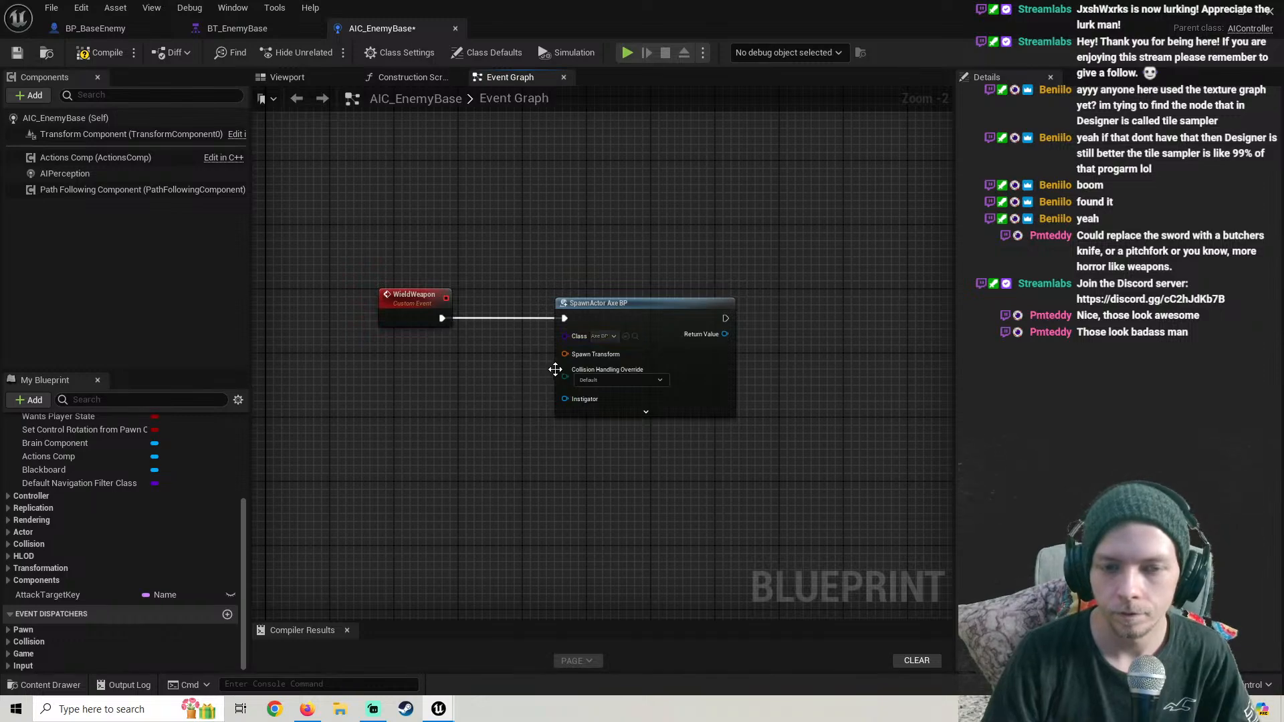
Check the browser tutorial, return to AIC_EnemyBase, and feed Spawn Transform from a Get Actor Transform node placed below the WieldWeapon event
left_click(307, 709)
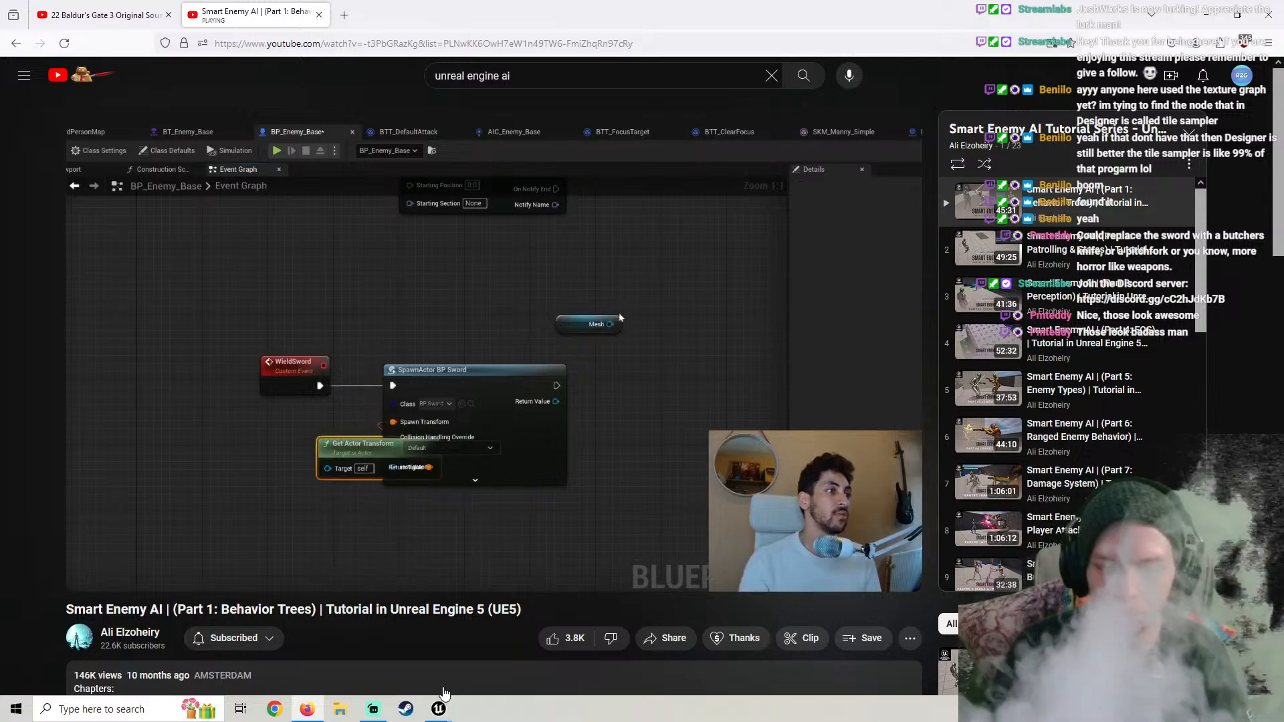
mouse_move(438, 718)
left_click(503, 658)
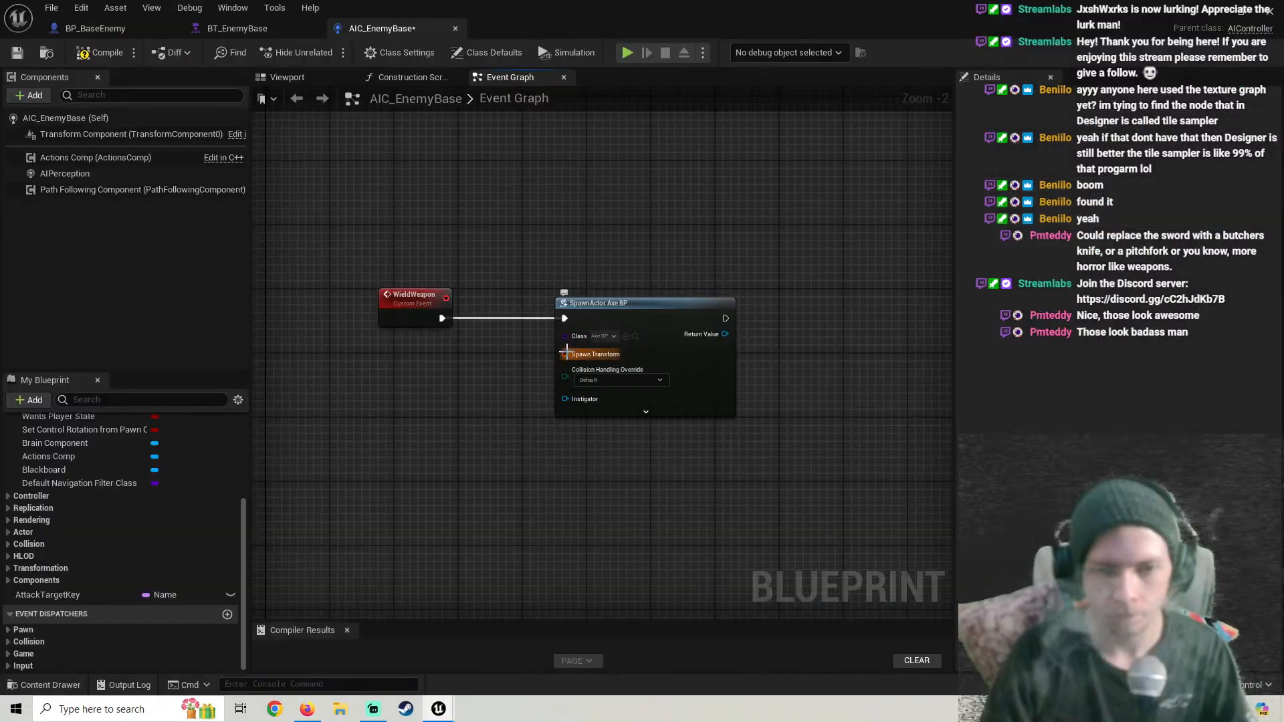
left_click_drag(565, 354, 432, 402)
type("get actor trans")
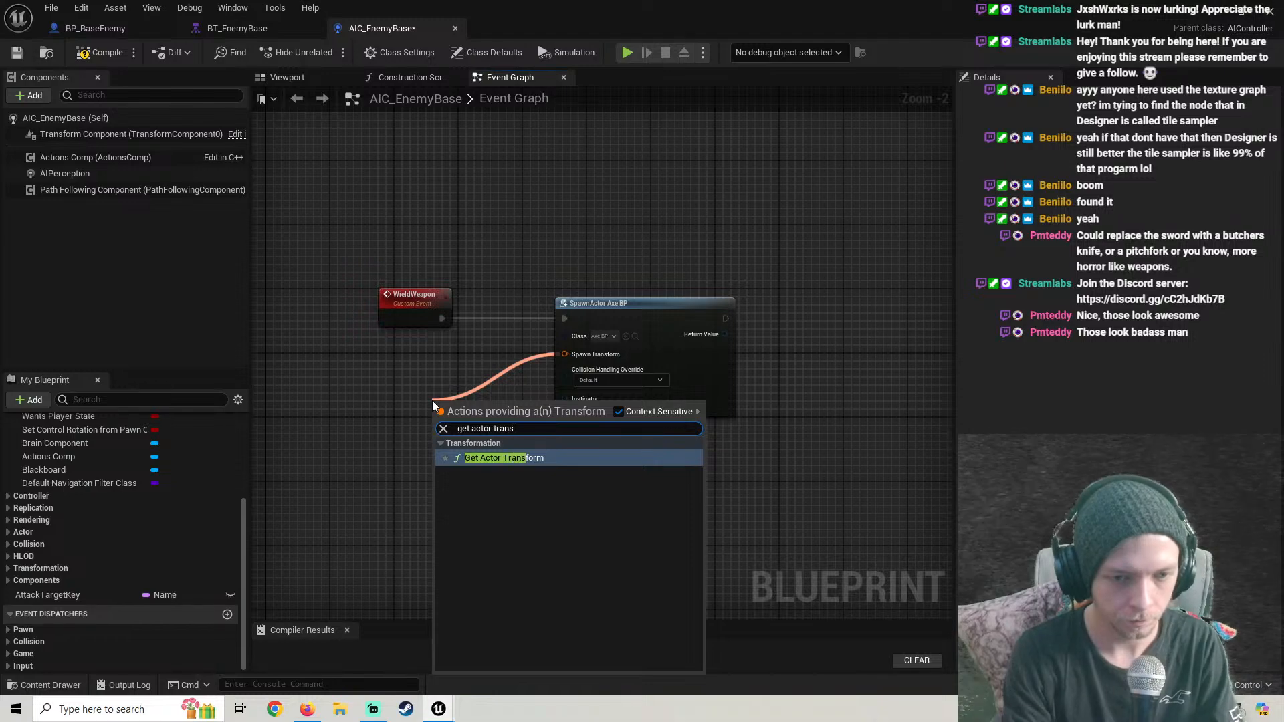
key("Return")
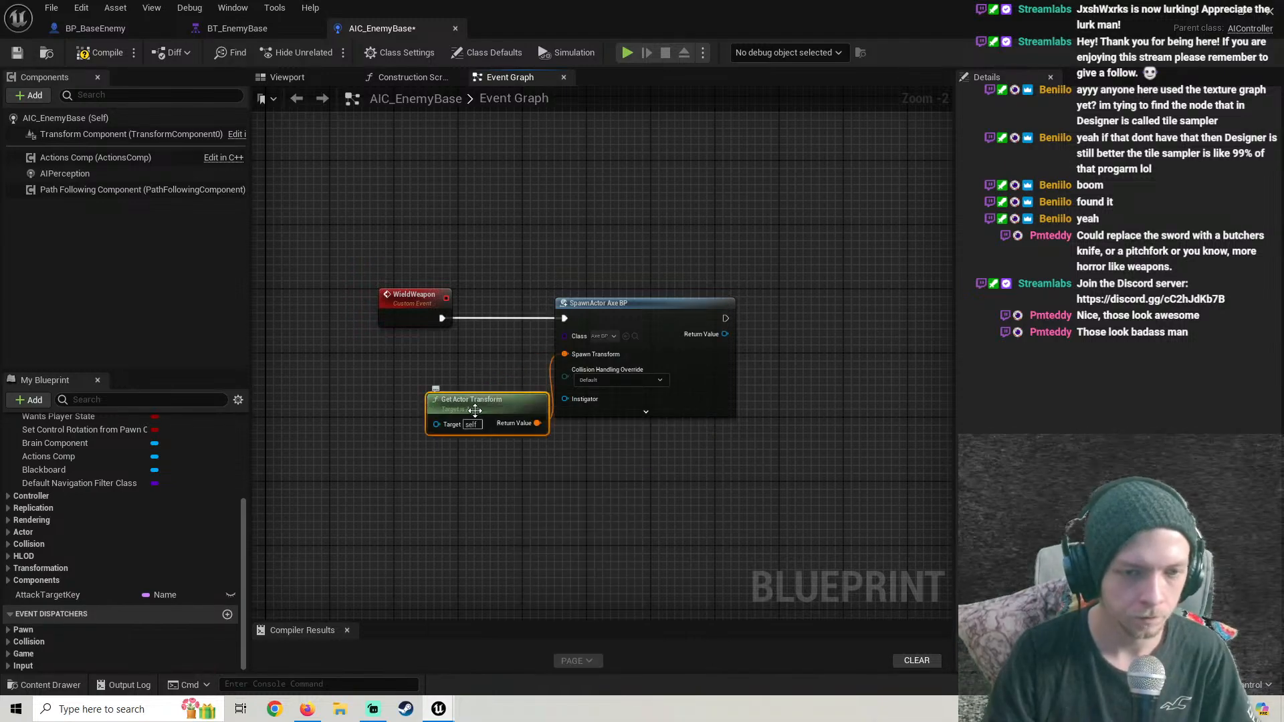
left_click_drag(486, 404, 446, 376)
Add an Attach Actor To Component node from the SpawnActor return value and align it in line with the SpawnActor node
right_click_drag(866, 418, 753, 400)
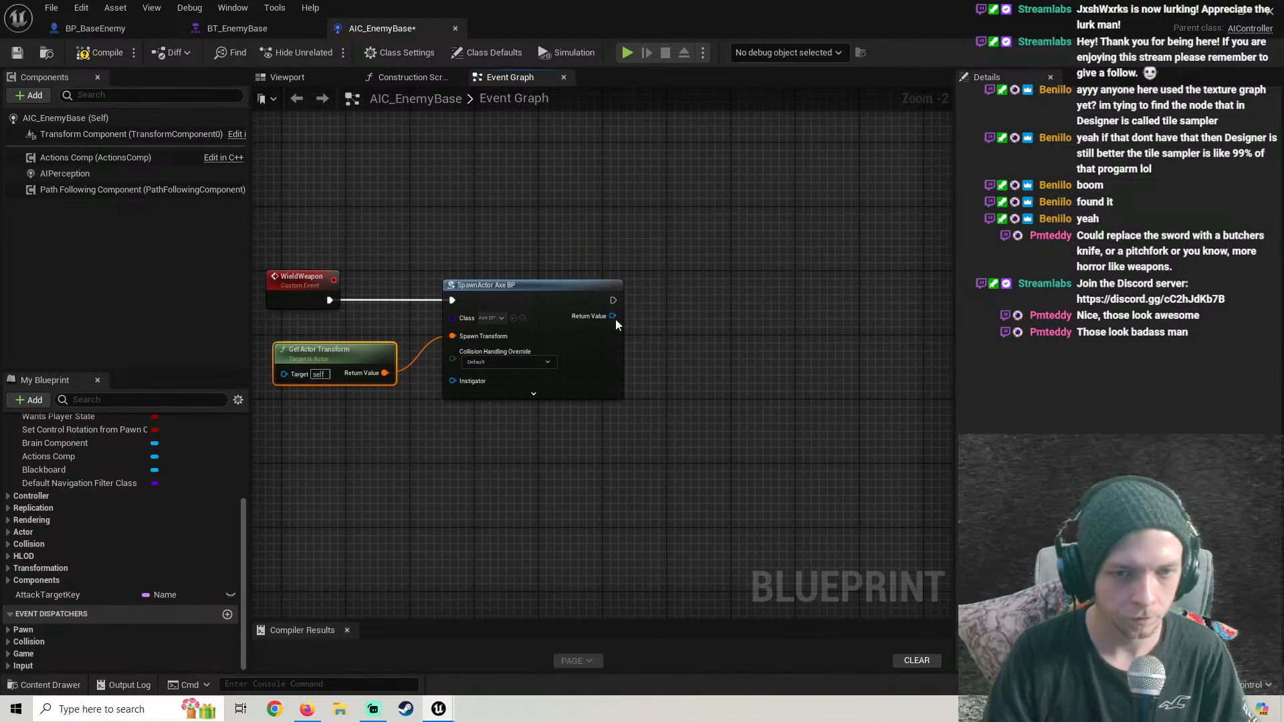
left_click_drag(613, 316, 687, 318)
type("attach ac")
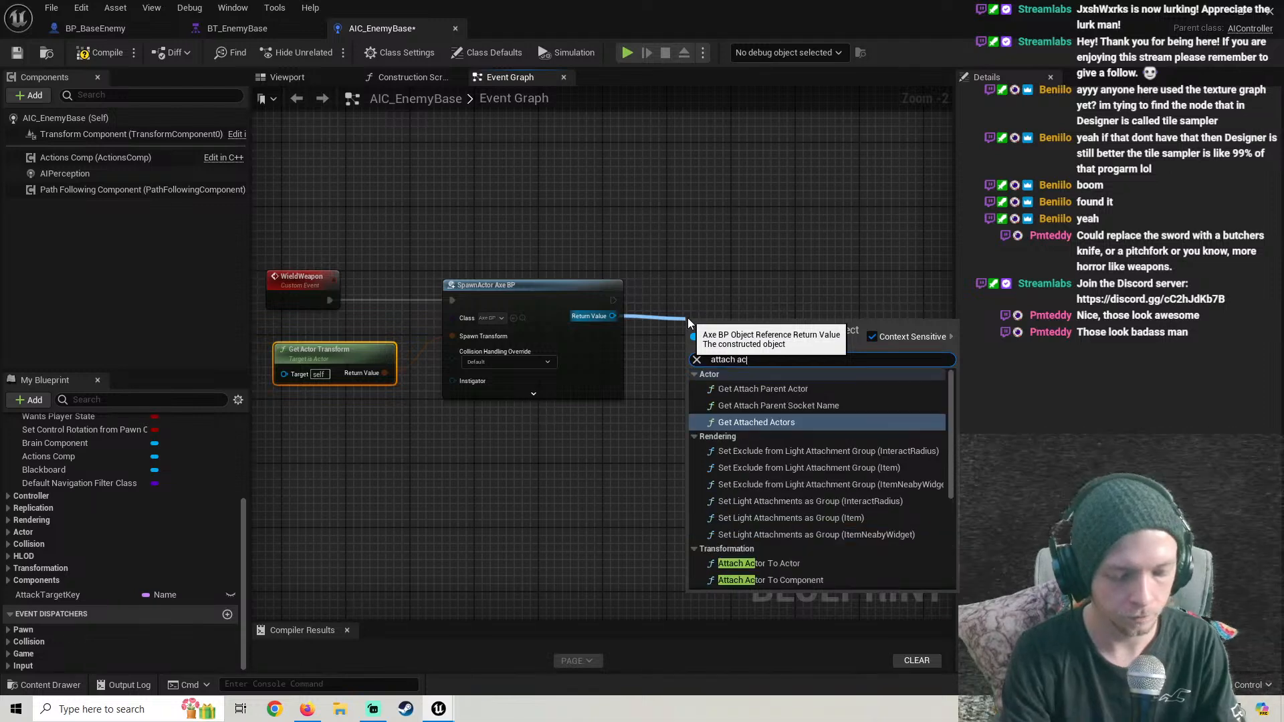
type("tor to comp")
key("Return")
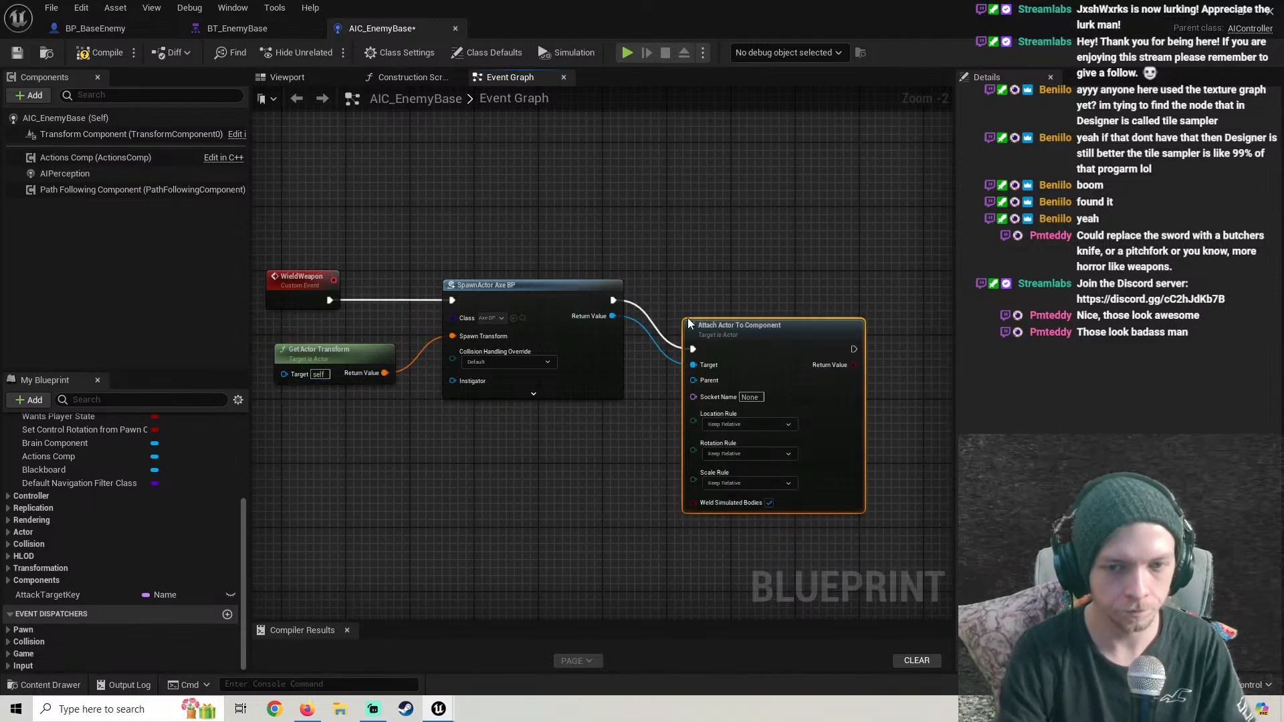
left_click_drag(747, 324, 795, 277)
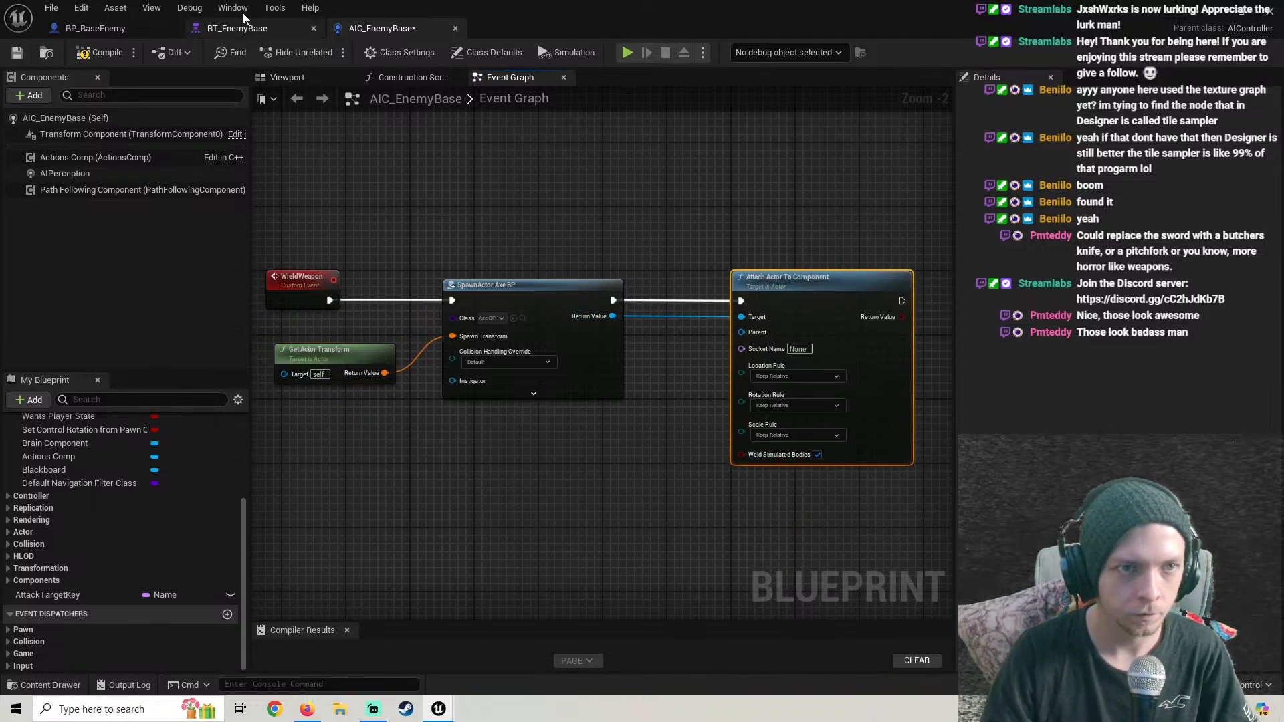
Open the enemy mesh's skeleton from BP_BaseEnemy, find WeaponSocket and copy its name
right_click_drag(648, 375, 581, 325)
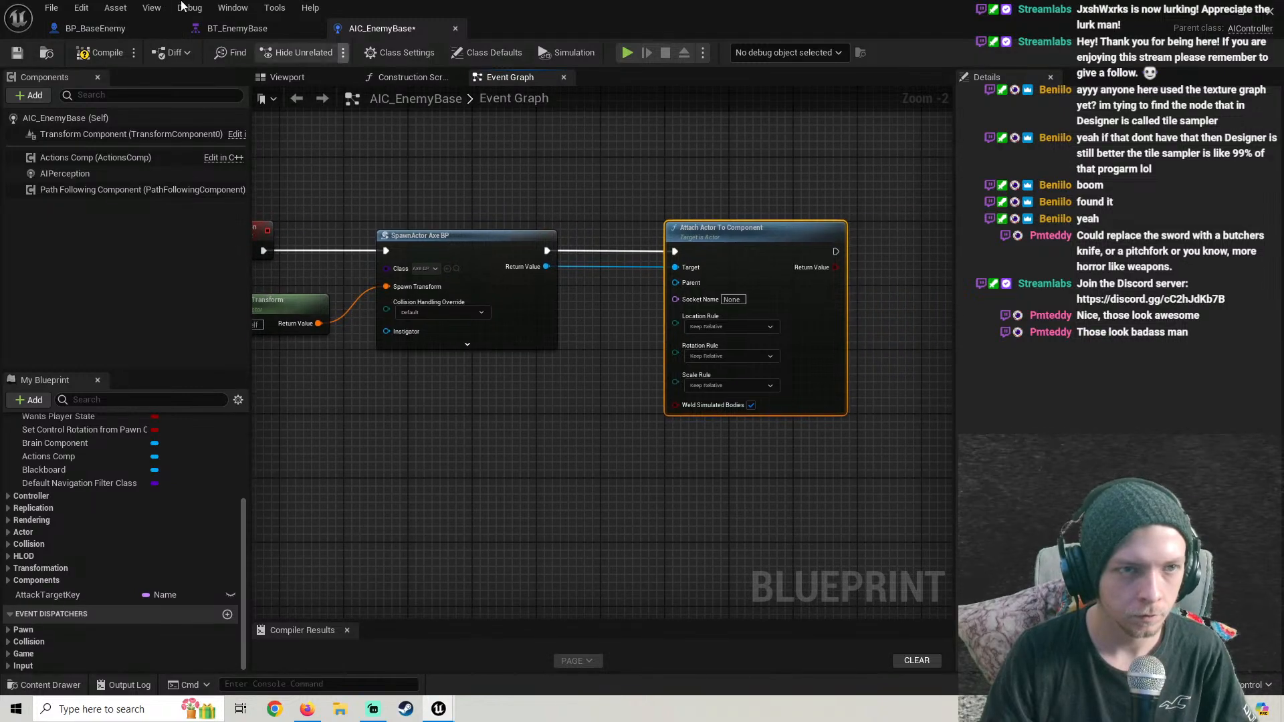
left_click(111, 30)
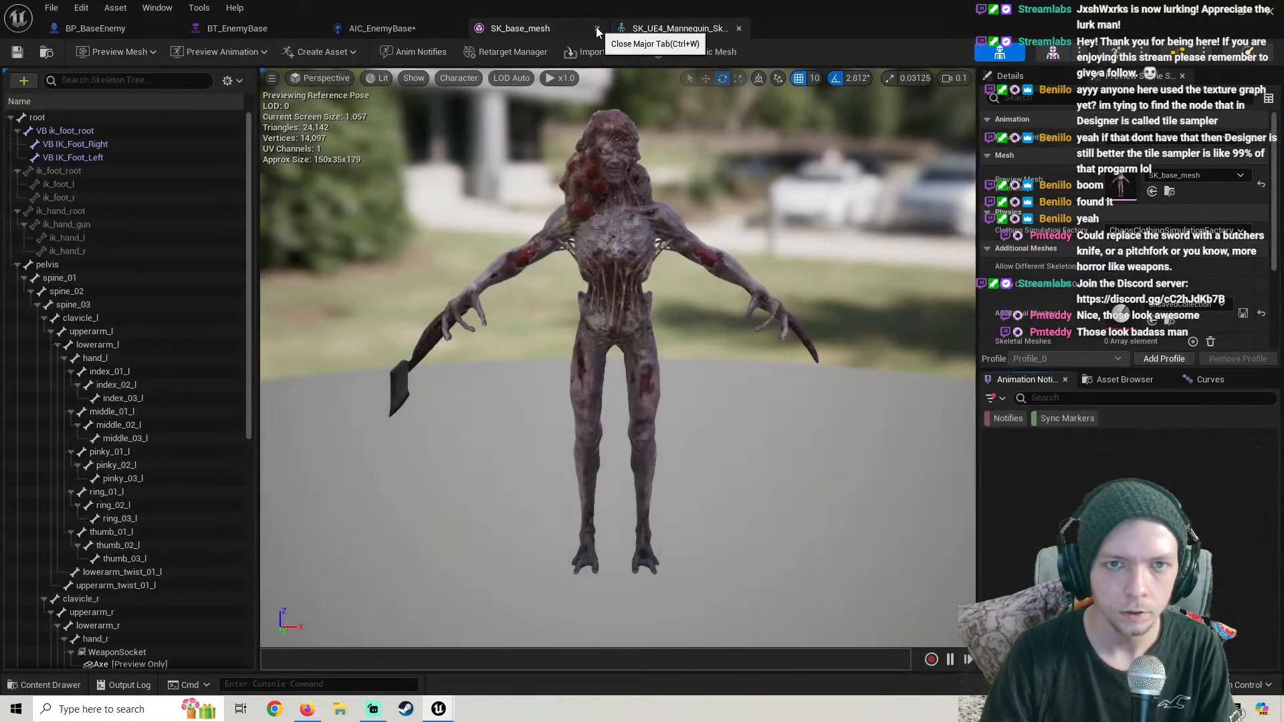
left_click(595, 29)
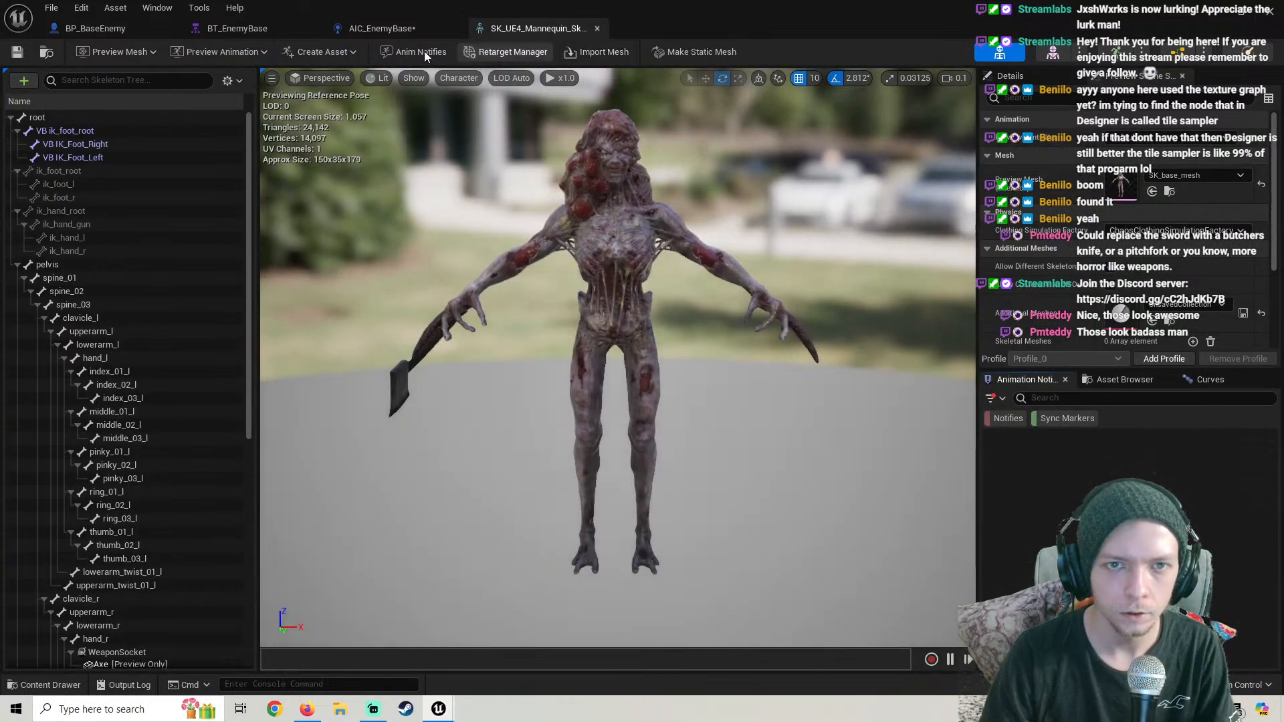
left_click(123, 81)
type("weap")
left_click(128, 119)
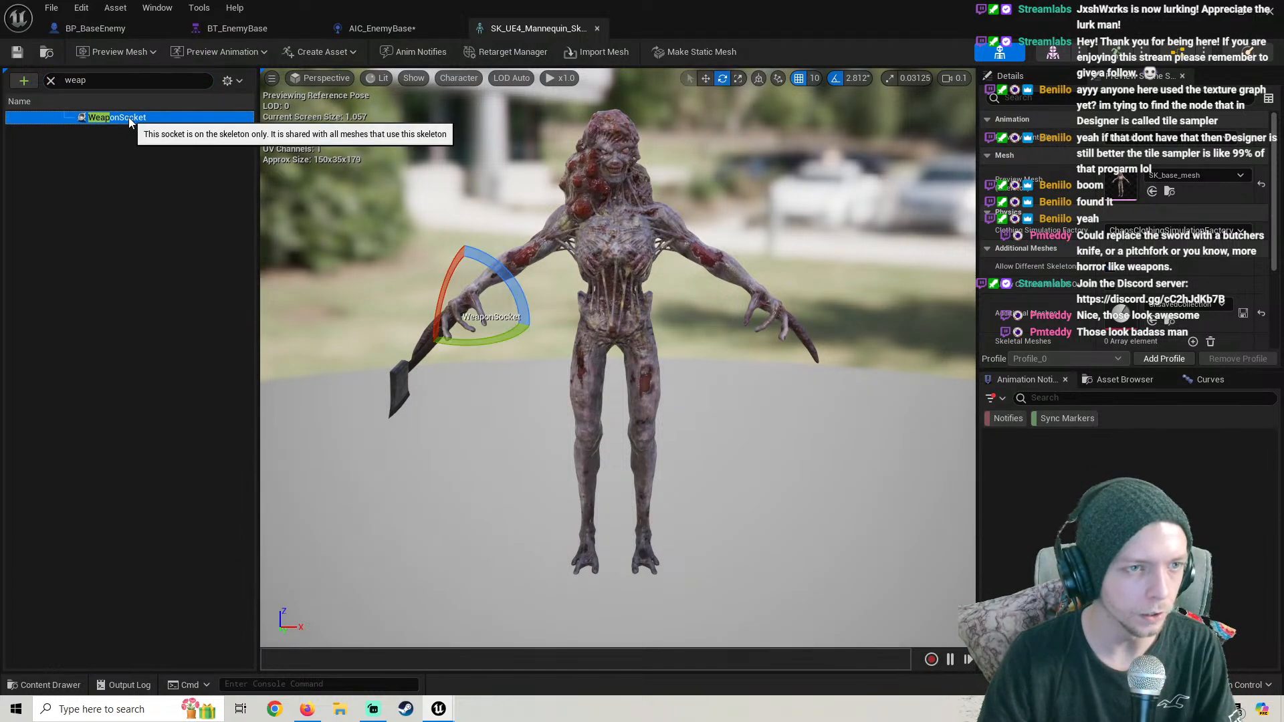
right_click(129, 121)
key("ctrl+c")
left_click(127, 117)
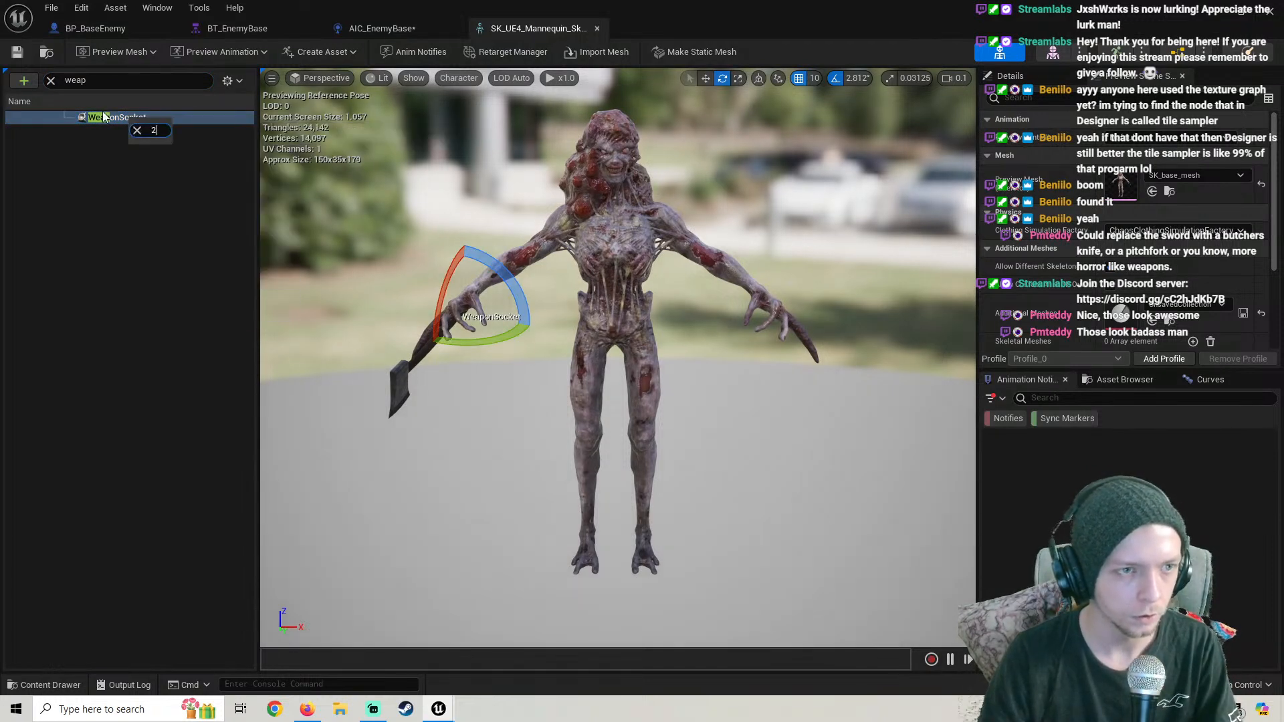
left_click(107, 117)
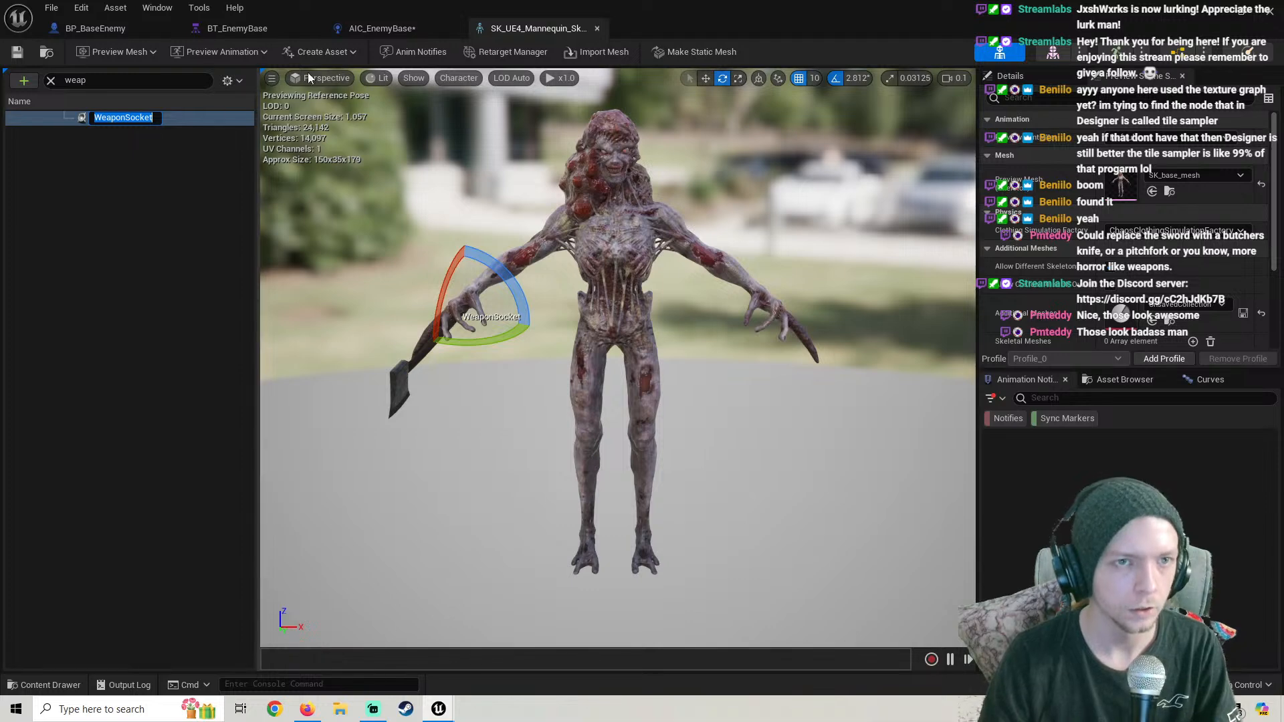
In AIC_EnemyBase, set Attach Actor To Component's Socket Name to WeaponSocket and its location, rotation and scale rules to Snap to Target
left_click(373, 27)
left_click(731, 300)
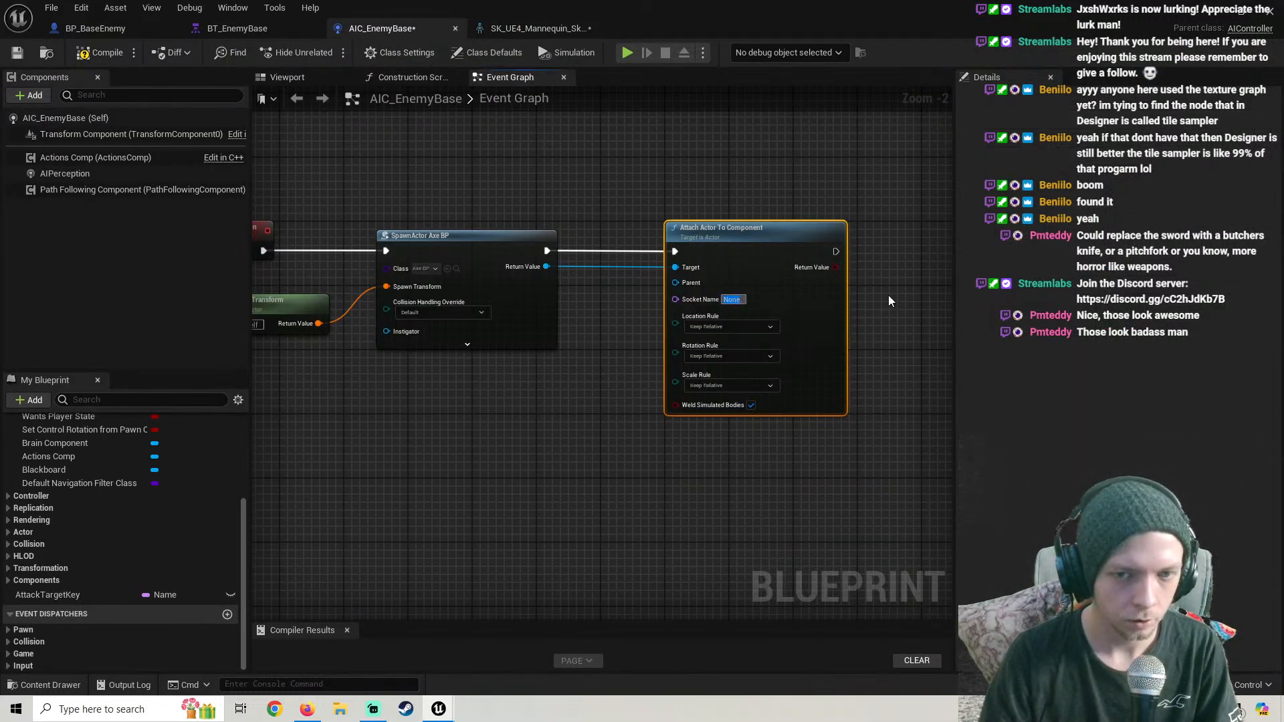
key("ctrl+v")
left_click(769, 335)
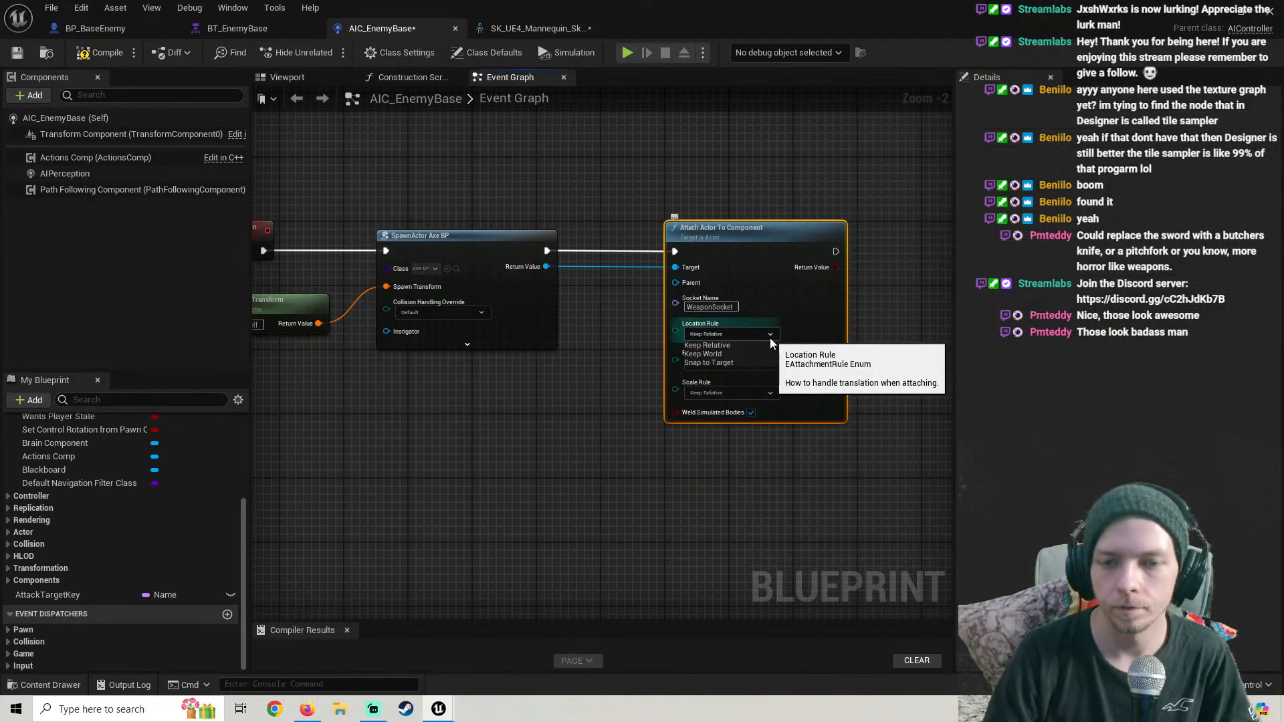
left_click(732, 360)
left_click(729, 365)
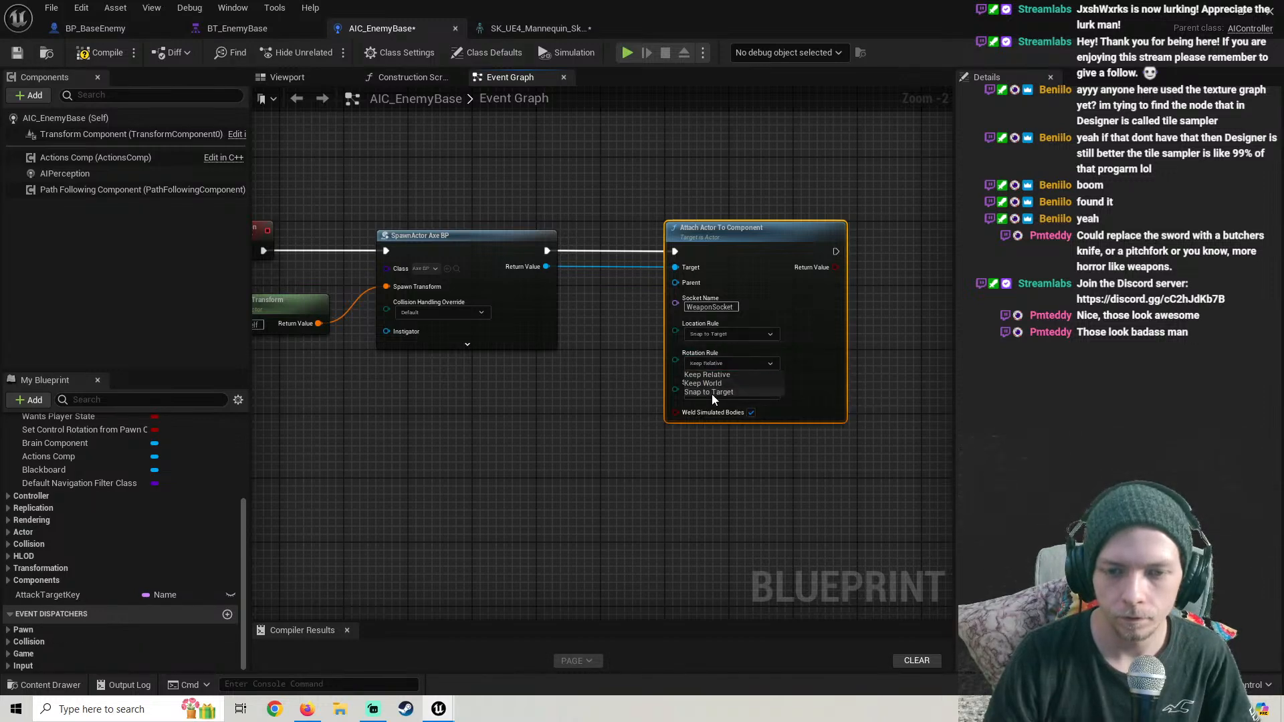
left_click(710, 393)
left_click(716, 394)
Make room before the Attach Actor To Component node and promote the SpawnActor return value to a variable named WeaponRef
scroll(534, 437, "down", 1)
right_click_drag(535, 437, 430, 434)
left_click_drag(650, 253, 779, 254)
left_click_drag(443, 279, 515, 317)
left_click(552, 389)
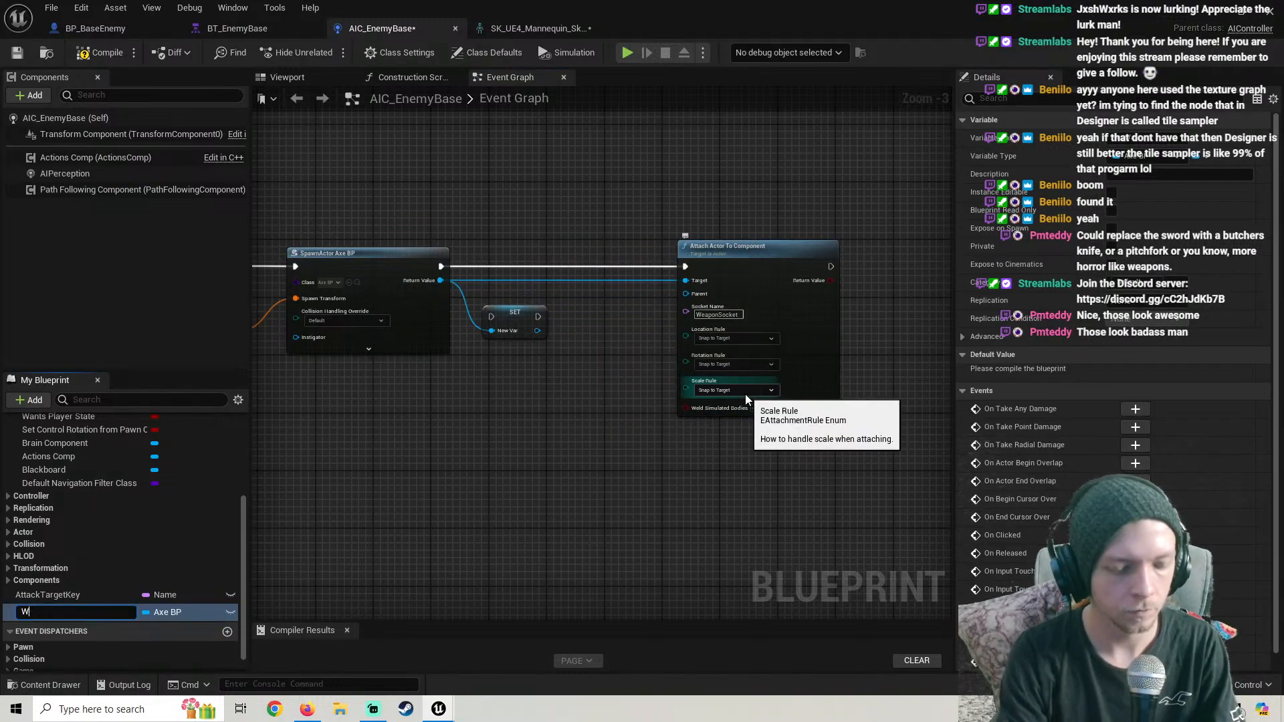
type("WeaponRef")
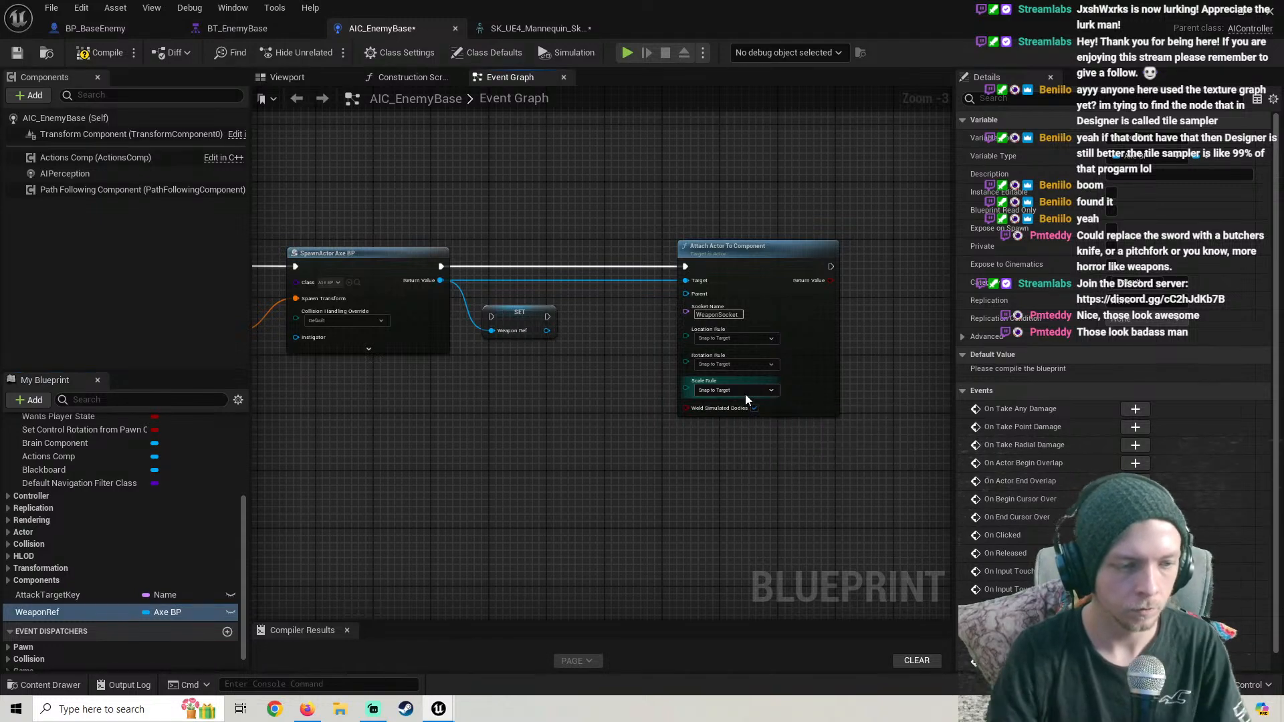
key("Return")
Wire the SET WeaponRef node between SpawnActor and Attach Actor To Component, feed Target from it, align it, and compile and save the blueprint
left_click_drag(441, 266, 689, 265)
left_click_drag(548, 330, 685, 281)
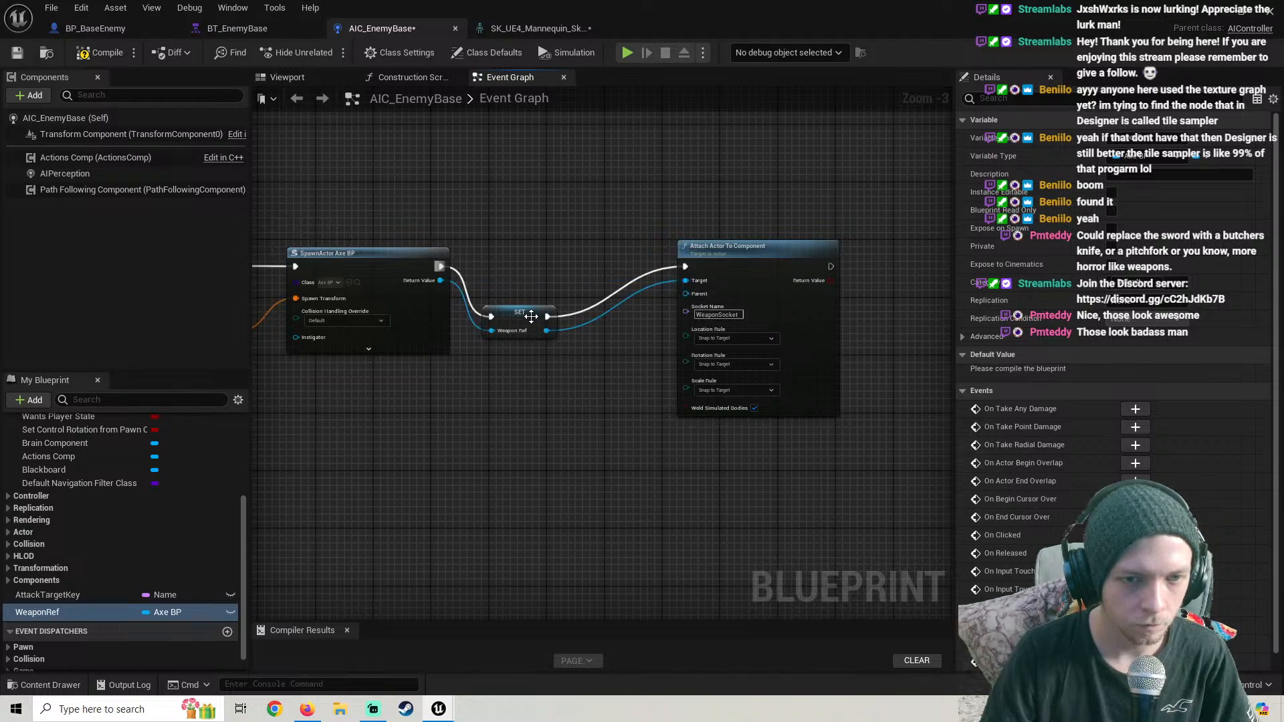
left_click_drag(519, 313, 517, 265)
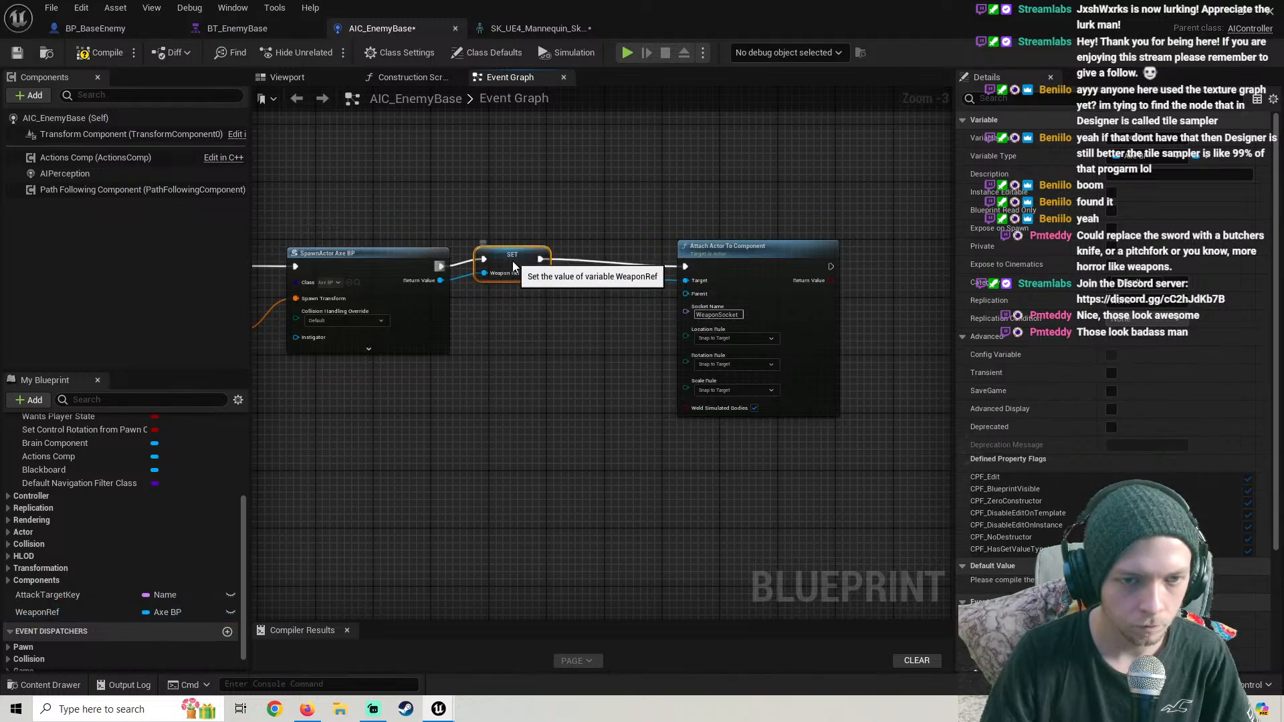
left_click(81, 56)
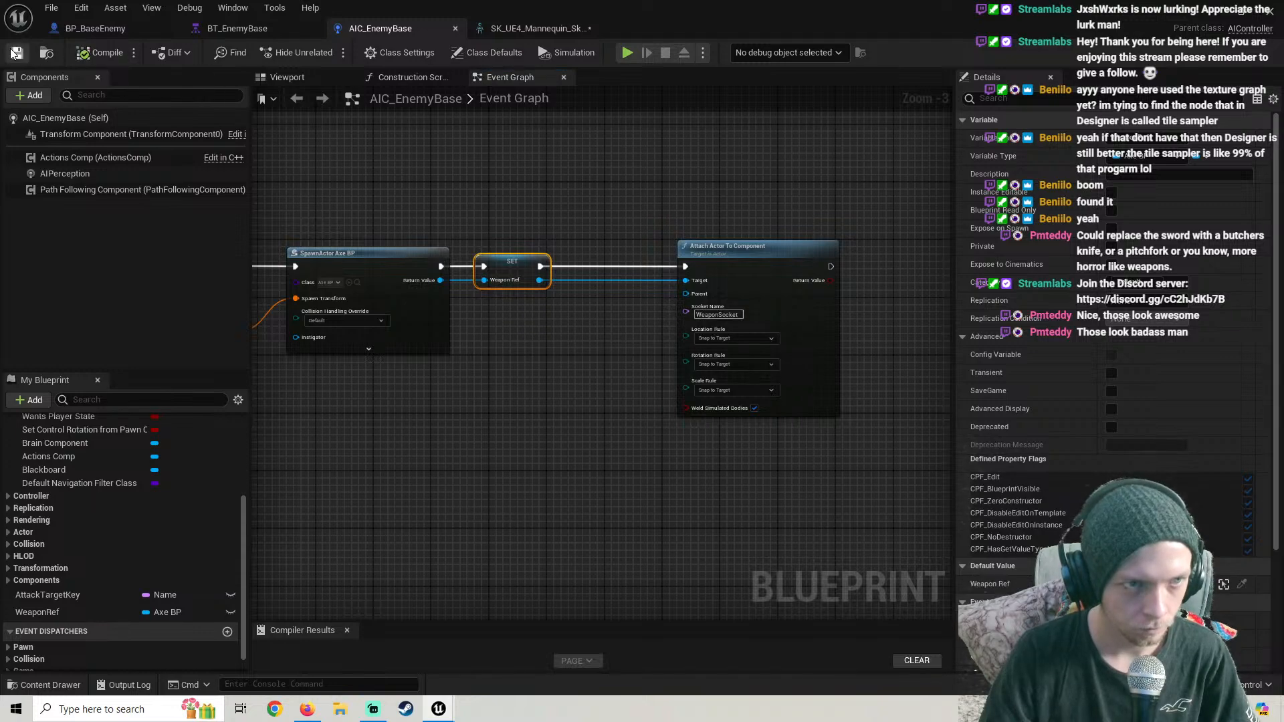
After checking the browser tutorial, create a BTTask_BlueprintBase task from BT_EnemyBase and save it in the Tasks folder as BTT_WieldWeapon
left_click(238, 28)
left_click(307, 709)
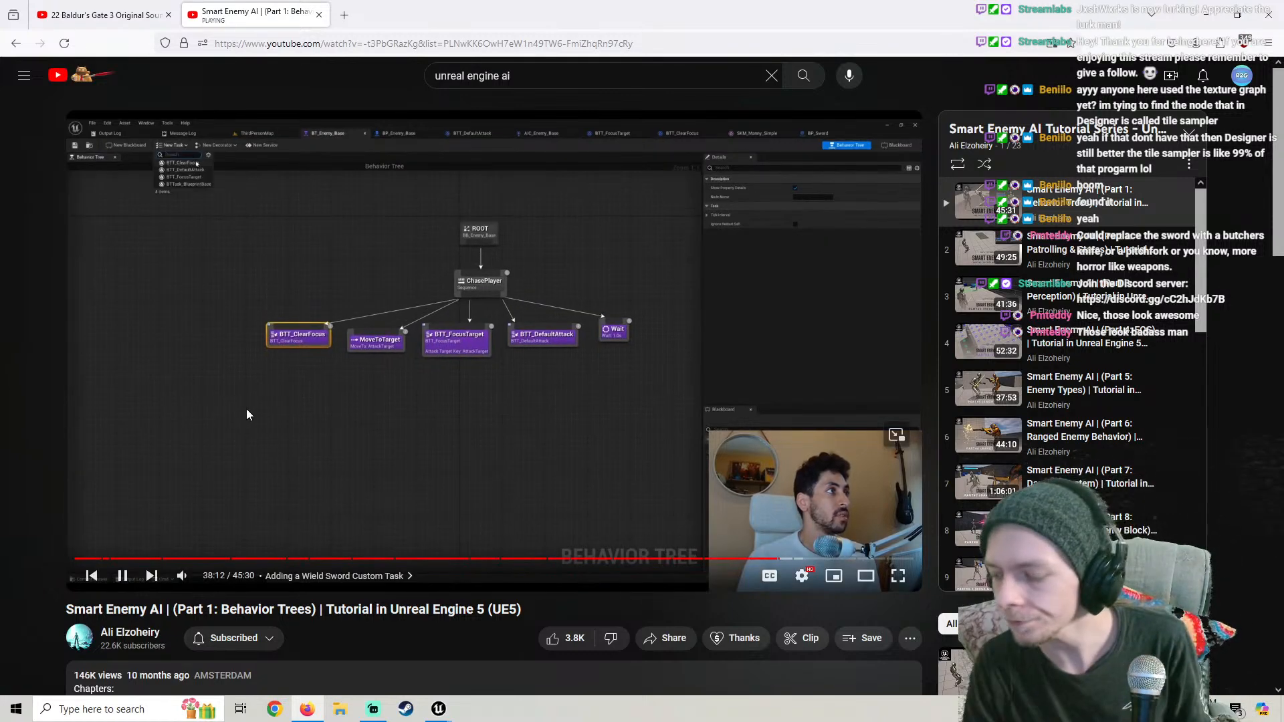
left_click(438, 709)
left_click(214, 52)
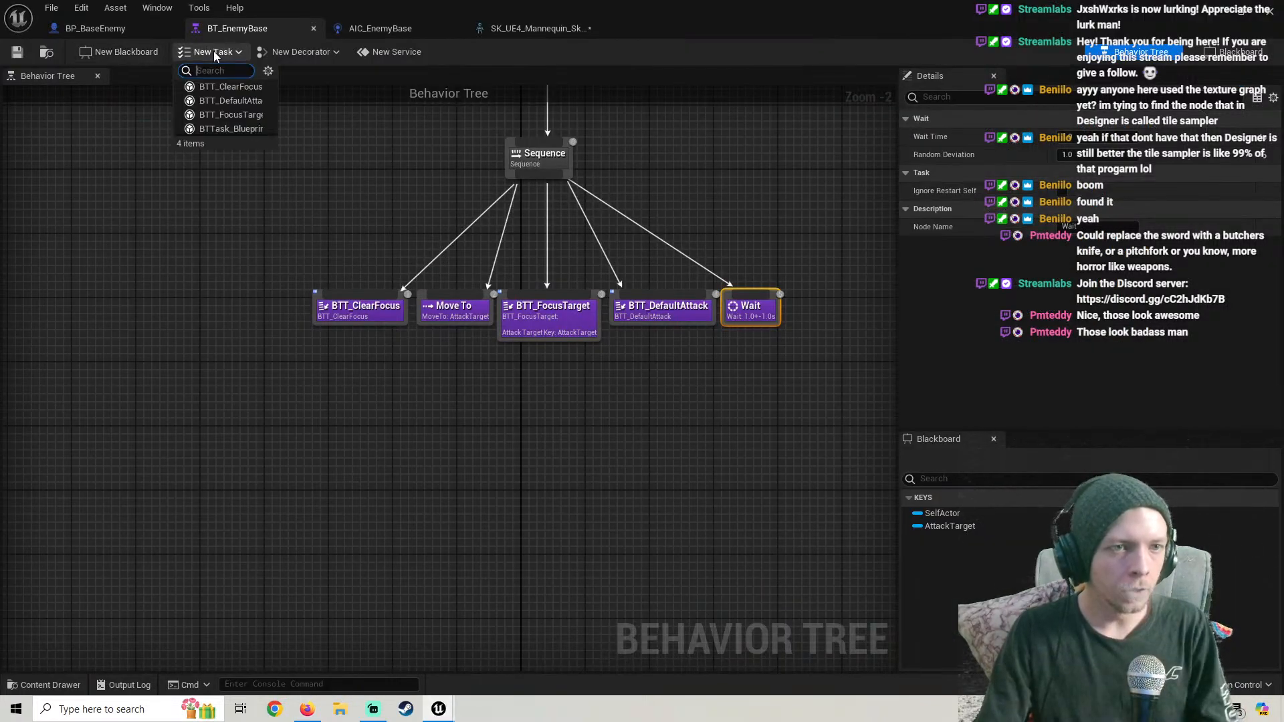
left_click(239, 131)
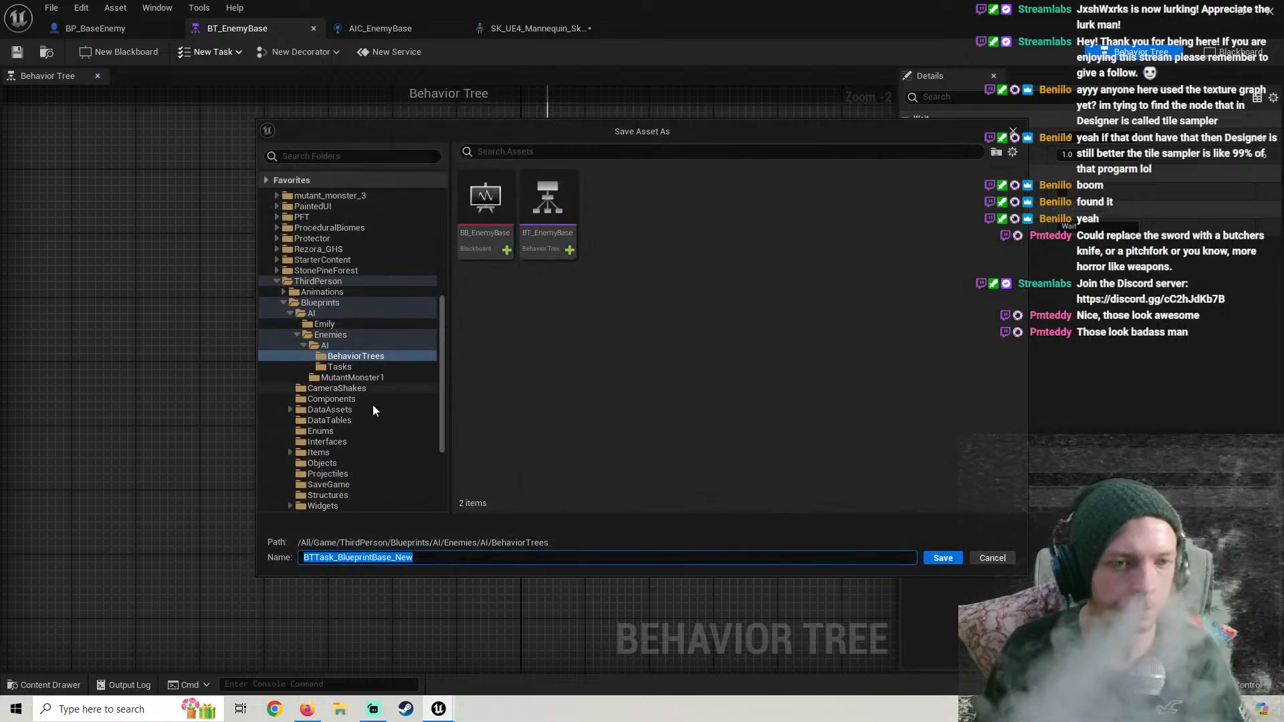
left_click(350, 367)
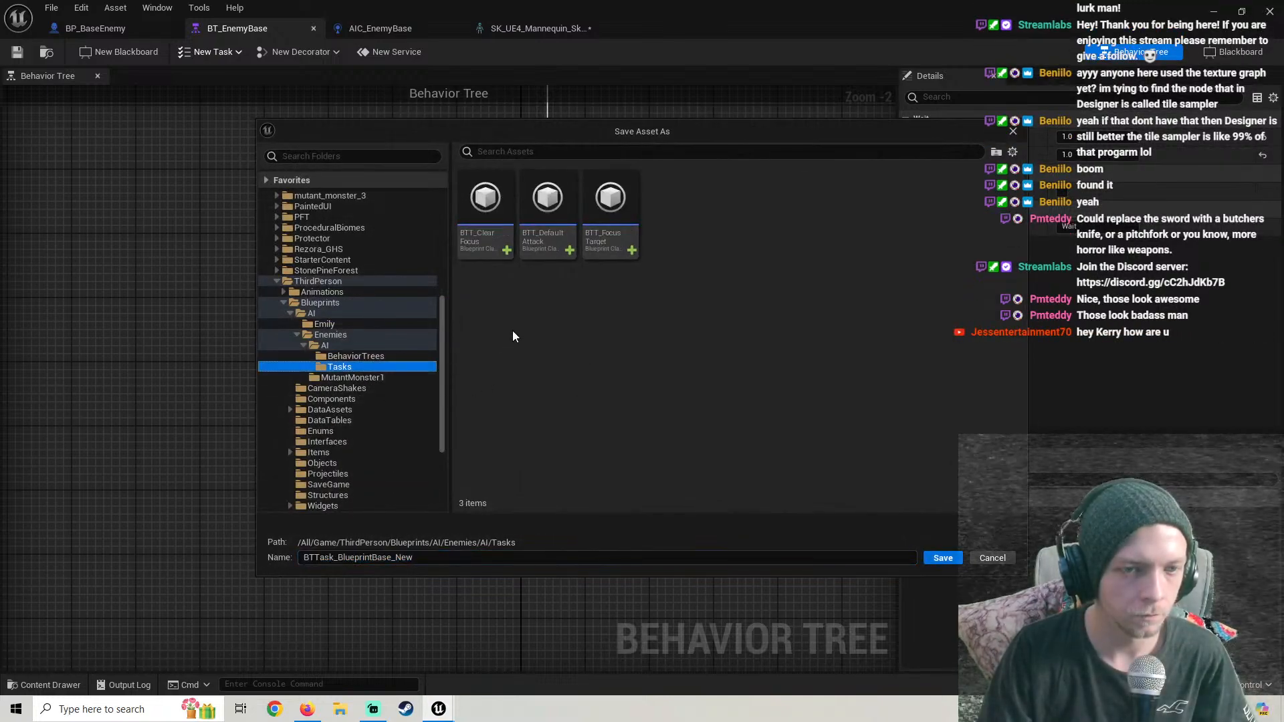
left_click(384, 560)
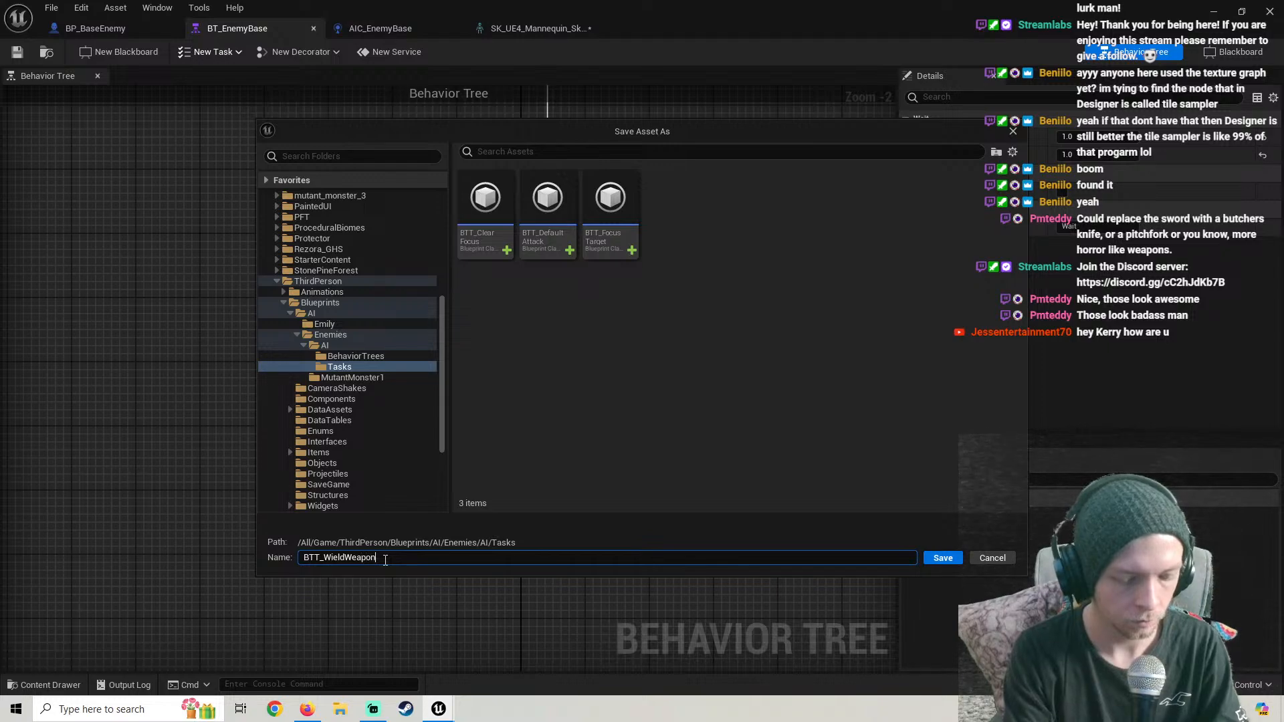
type("BTT_WieldWeapon")
key("Return")
Add an Event Receive Execute AI node to the BTT_WieldWeapon event graph
right_click(519, 433)
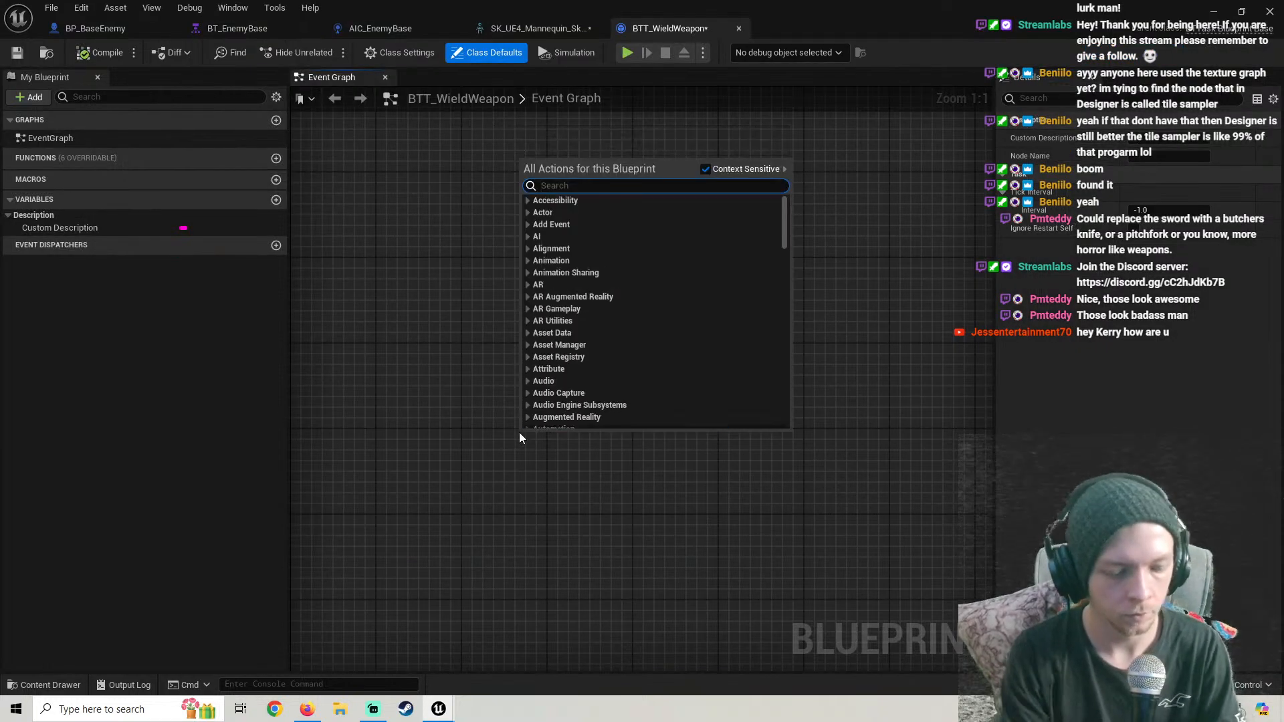
type("execute ai")
key("Return")
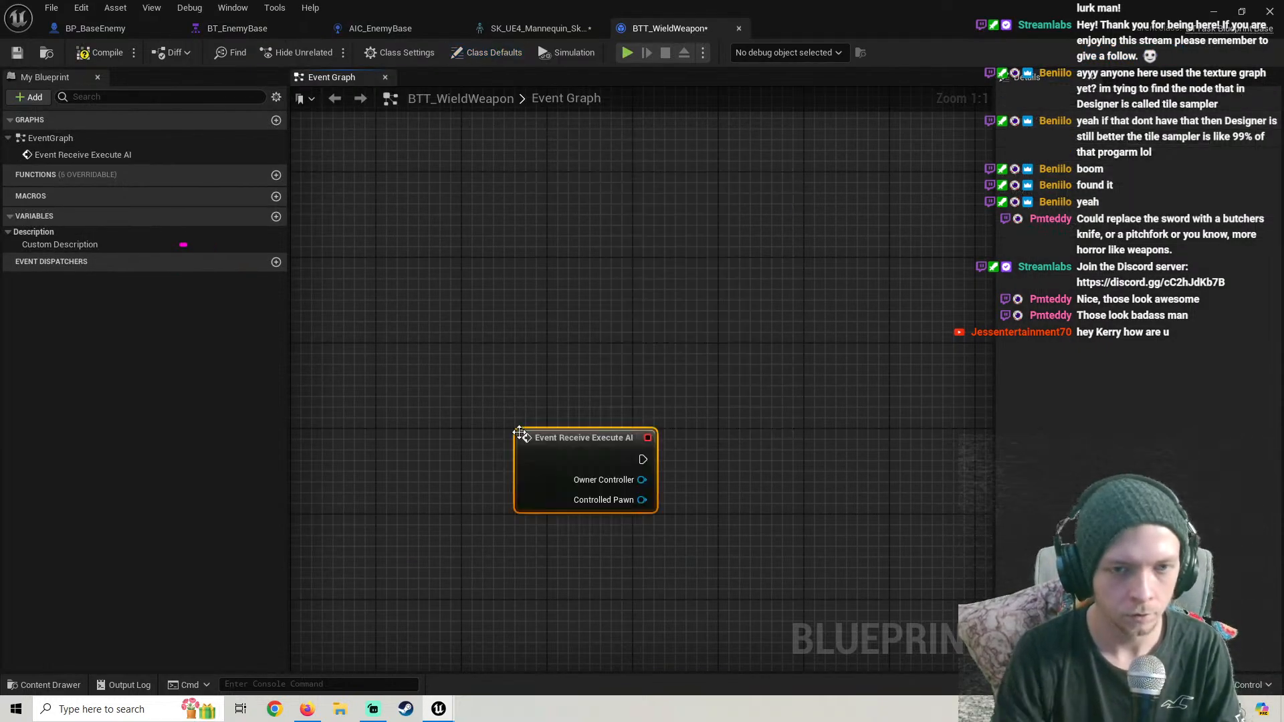
Add a Finish Execute node beside the Event Receive Execute AI node, enable its Success option and save the task
scroll(677, 441, "down", 4)
right_click_drag(677, 428, 457, 345)
right_click(677, 428)
type("fin")
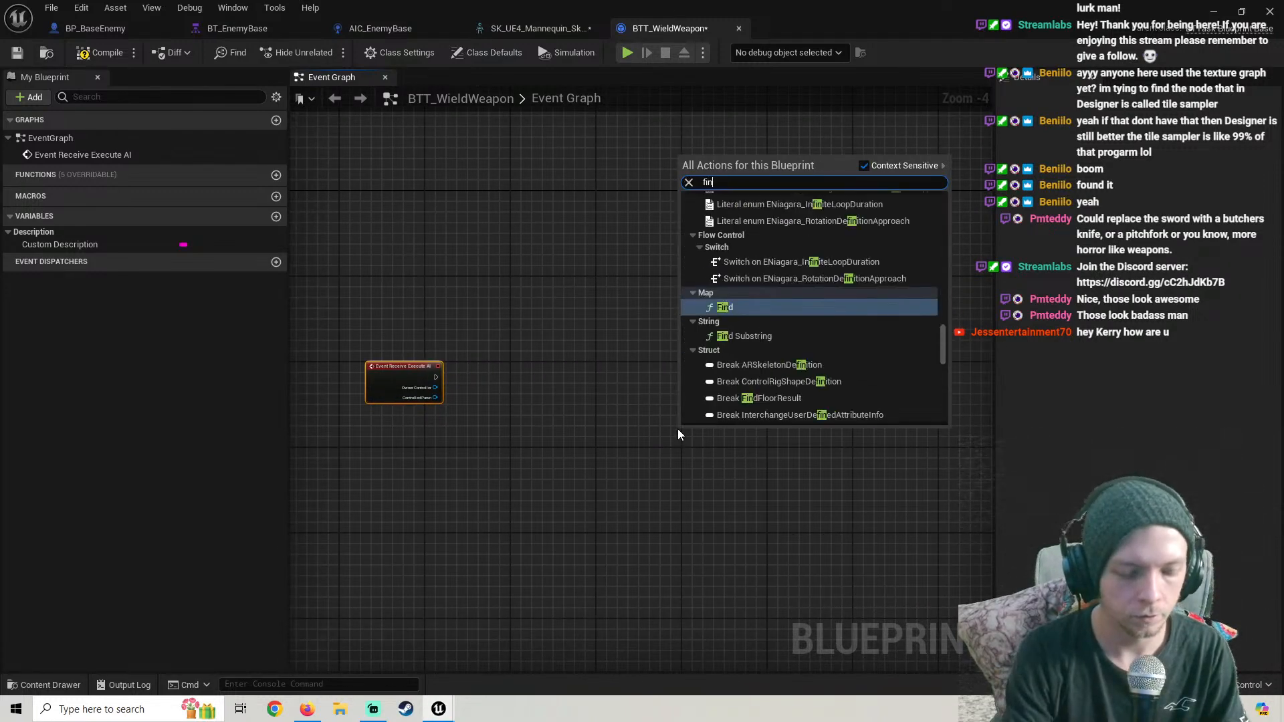
type("ish")
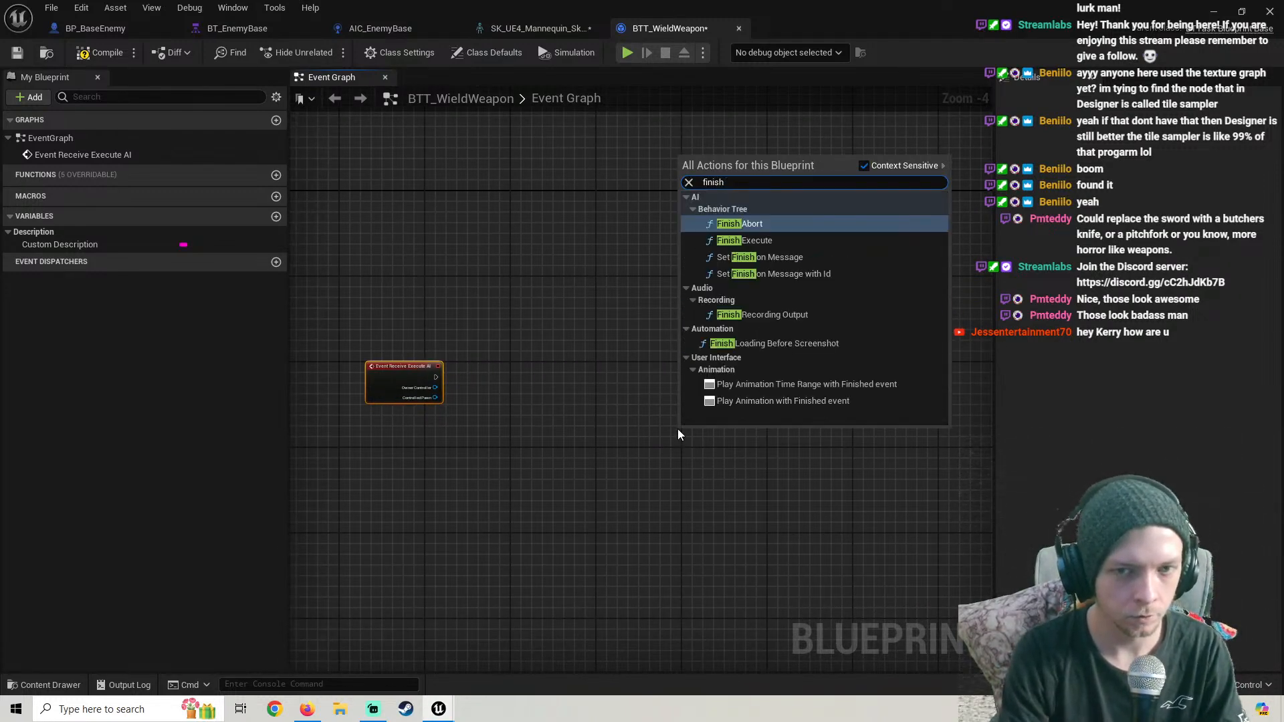
key("Down")
key("Return")
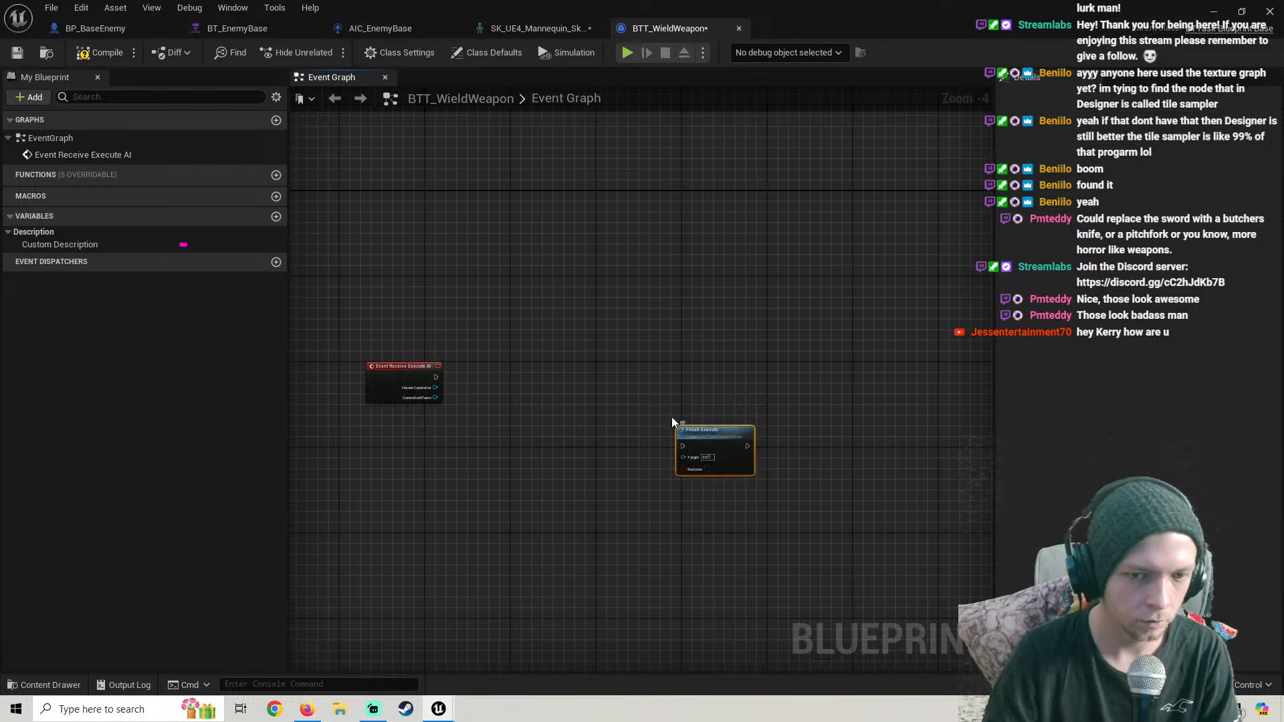
left_click_drag(708, 468, 685, 399)
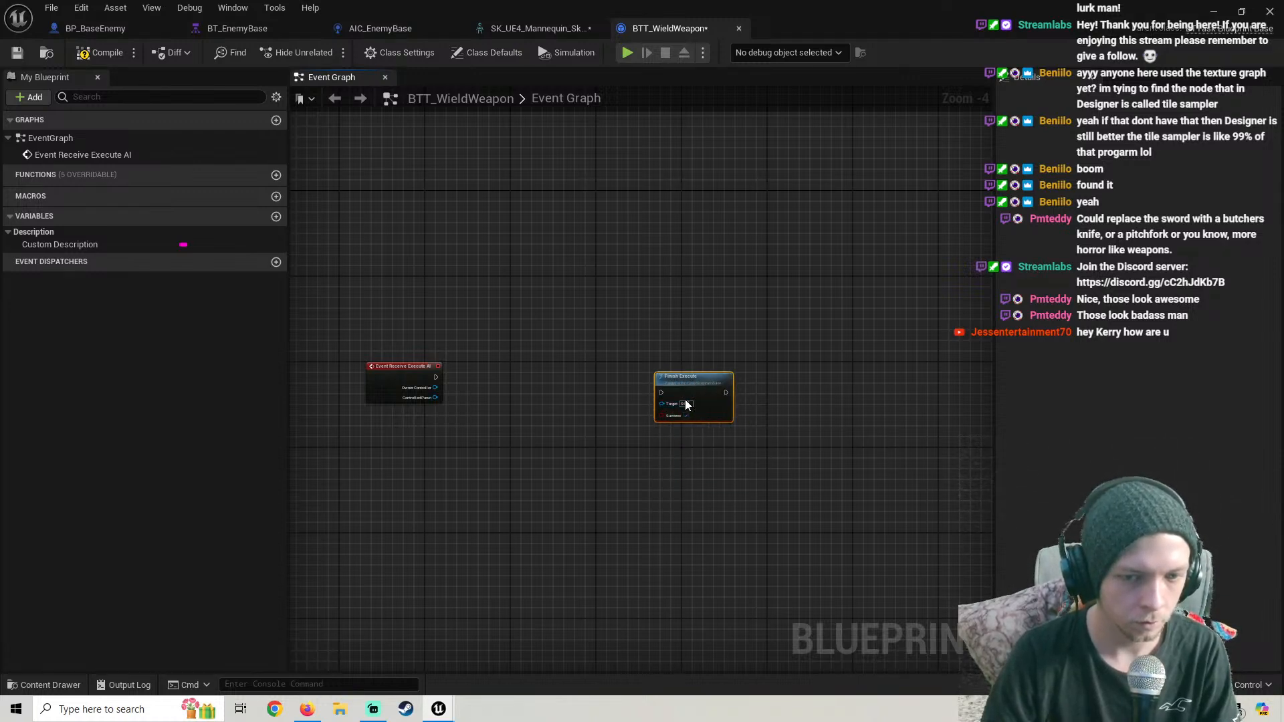
left_click(17, 53)
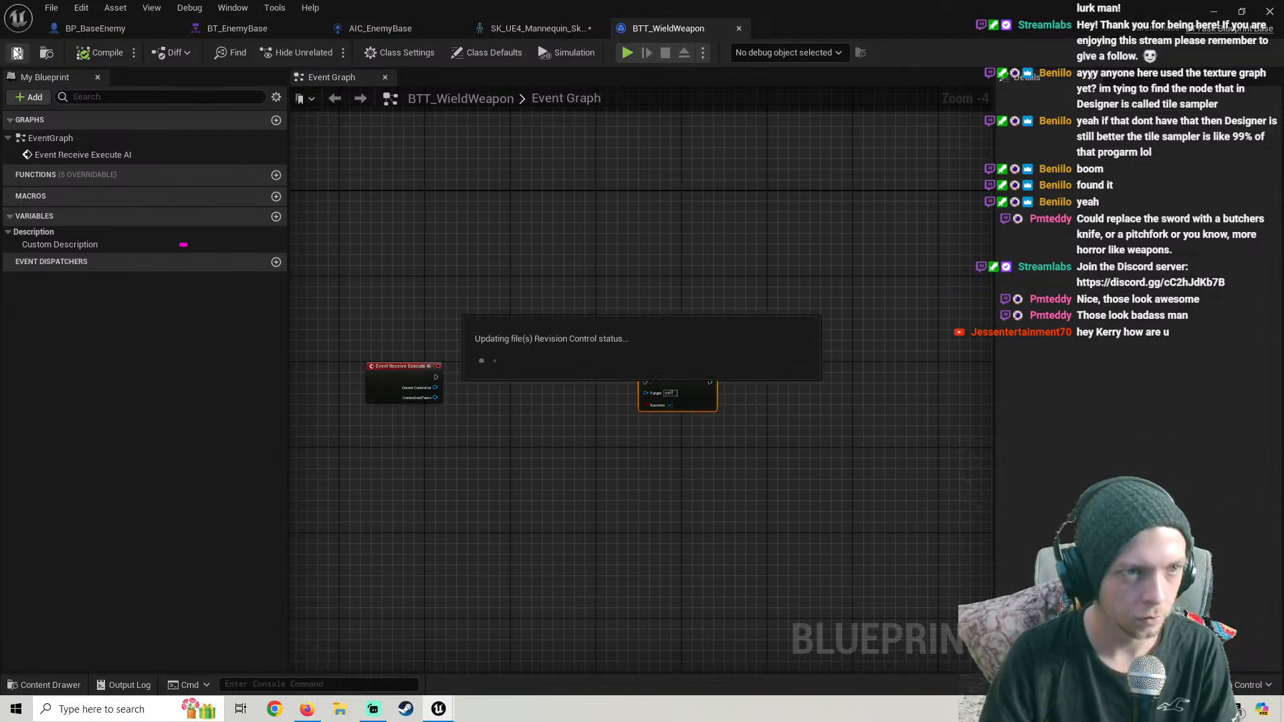
Cast the event's Controlled Pawn to BP_BaseEnemy, align the cast with the event, and leave space before Finish Execute
scroll(415, 382, "up", 1)
left_click_drag(469, 346, 529, 329)
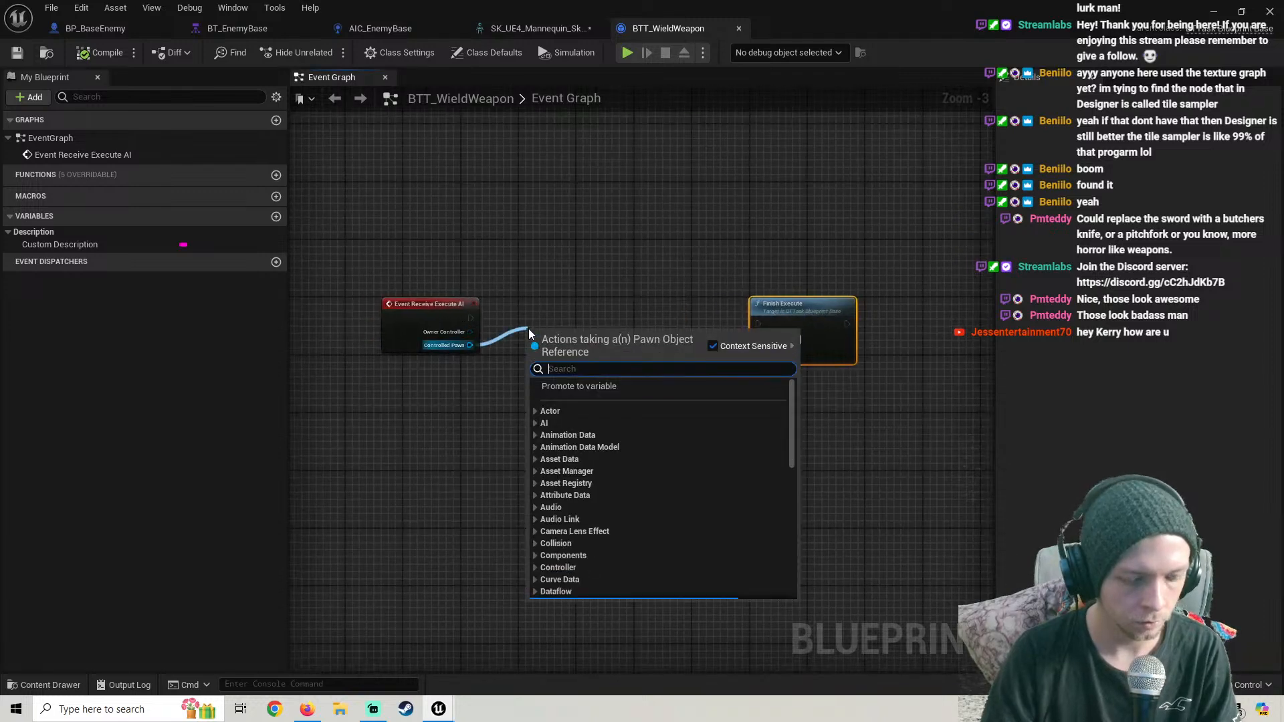
type("cast to enem")
key("Return")
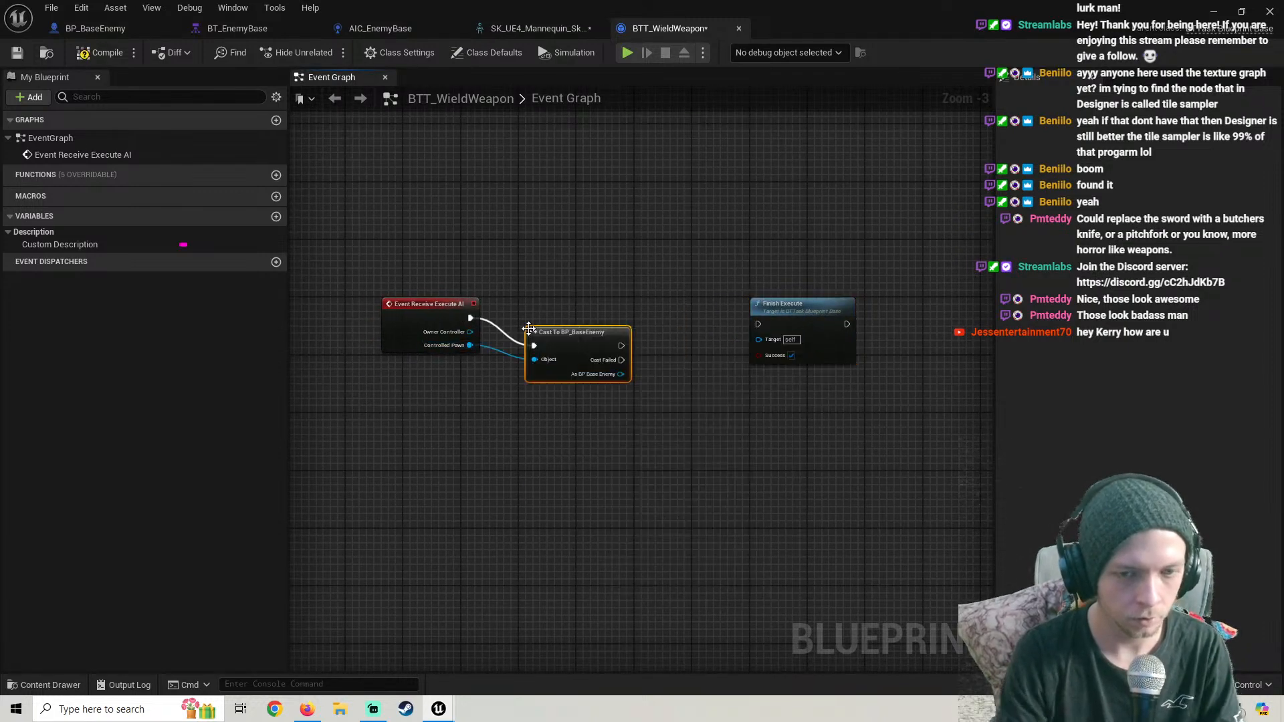
left_click_drag(563, 329, 544, 302)
right_click_drag(782, 306, 526, 263)
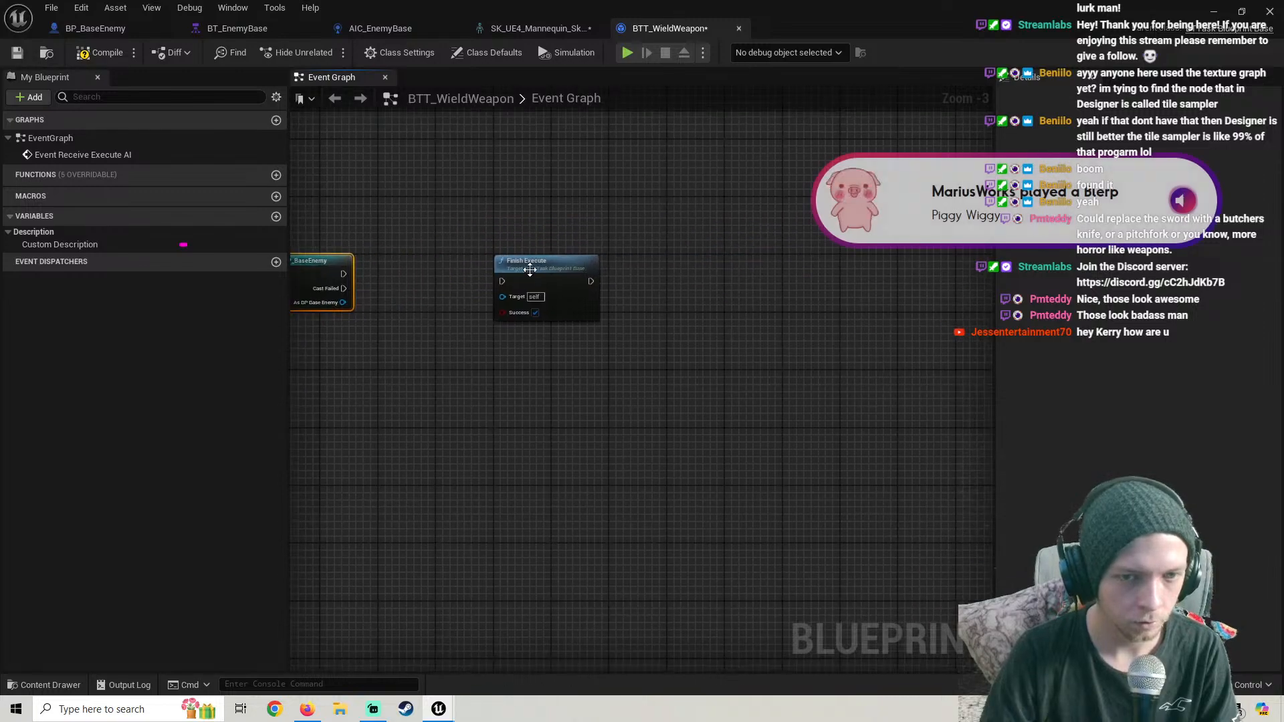
left_click_drag(526, 262, 598, 261)
right_click_drag(353, 292, 506, 290)
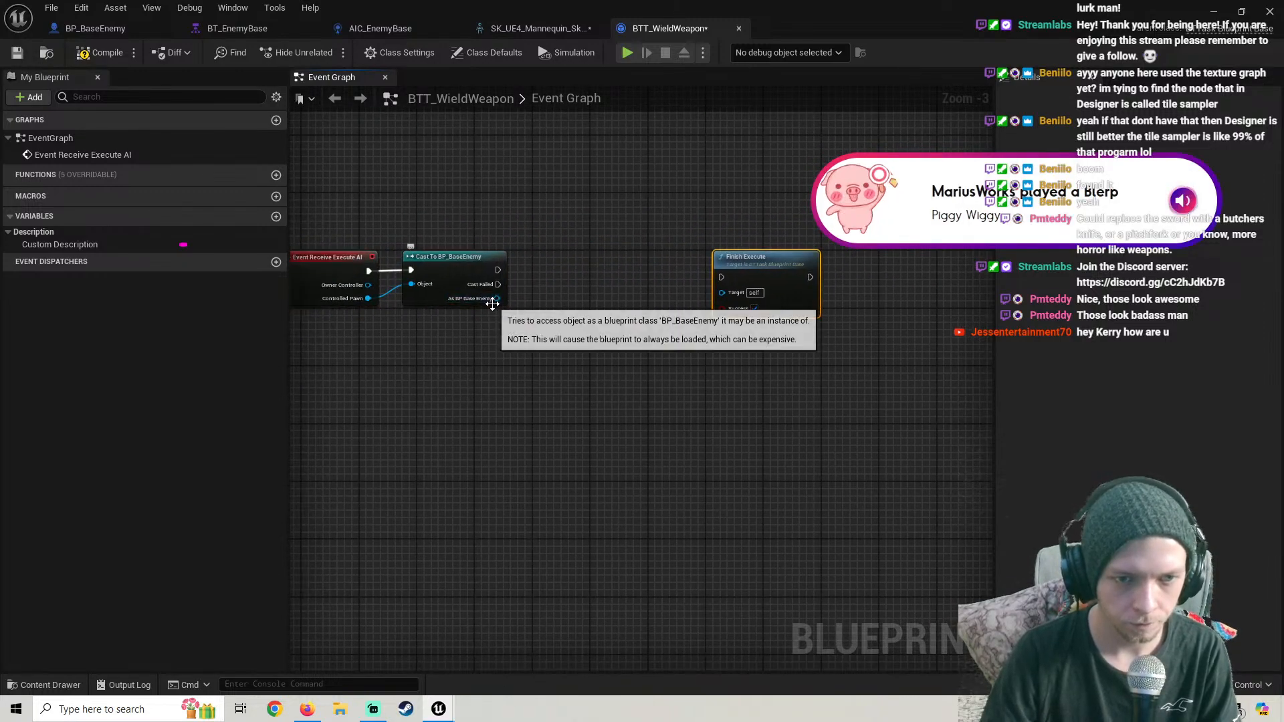
left_click_drag(496, 299, 529, 317)
type("wield")
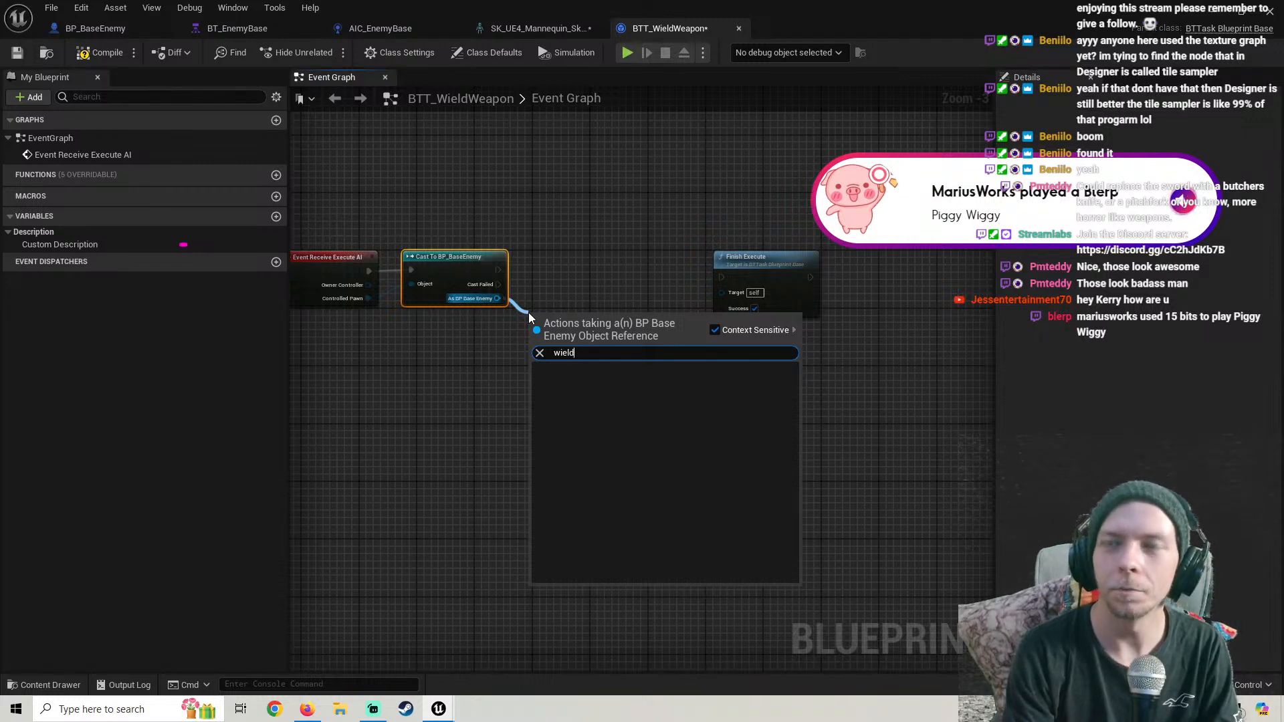
left_click(555, 284)
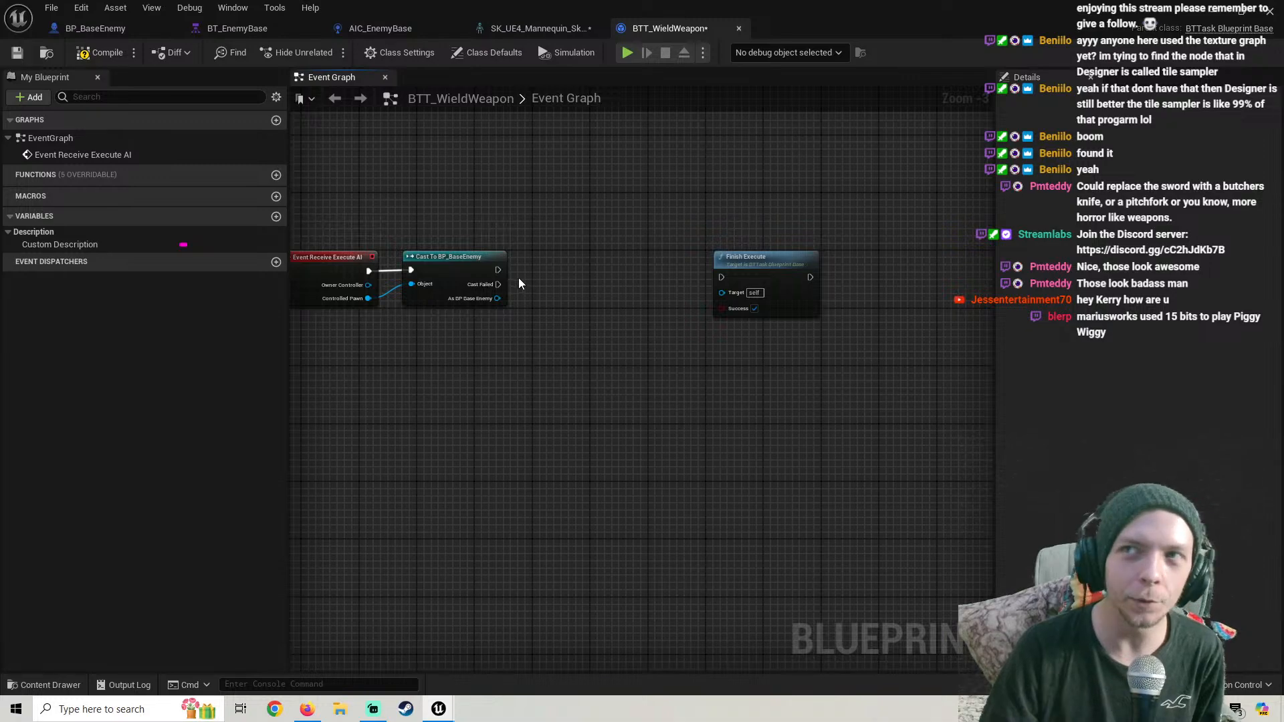
Check the browser tutorial, and review BP_BaseEnemy, AIC_EnemyBase and BT_EnemyBase in Unreal
left_click(307, 709)
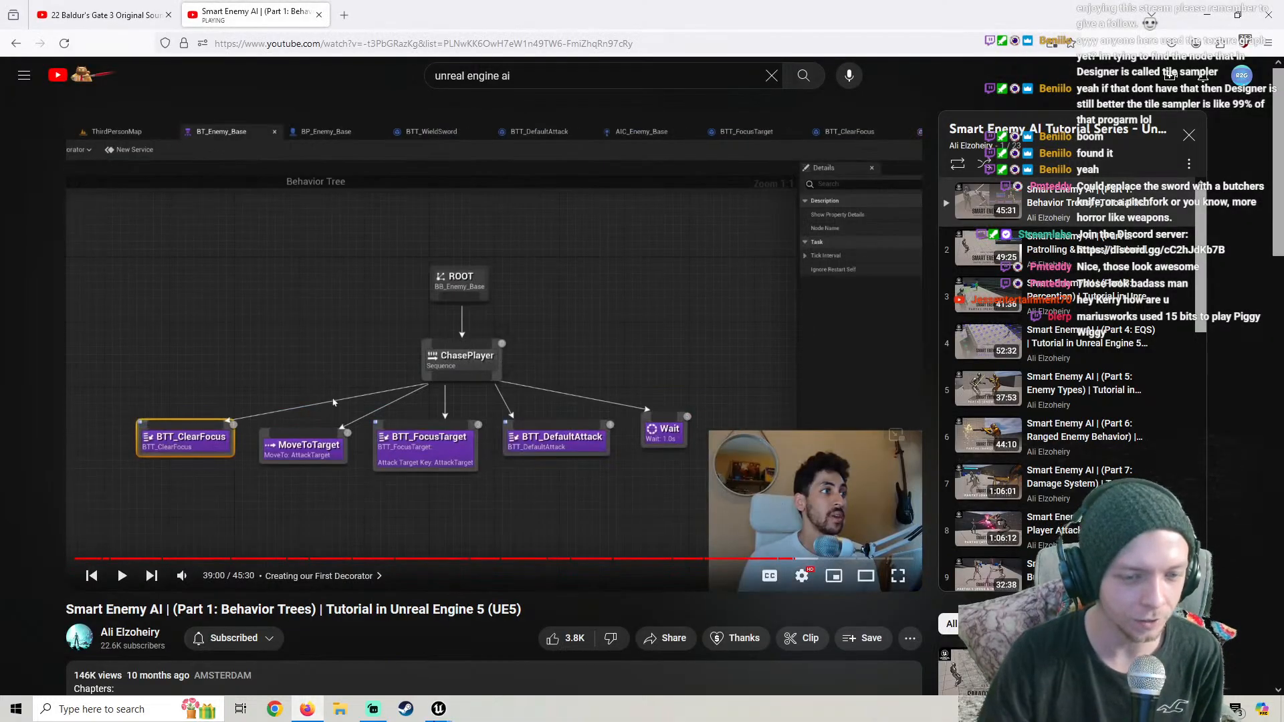
left_click(439, 708)
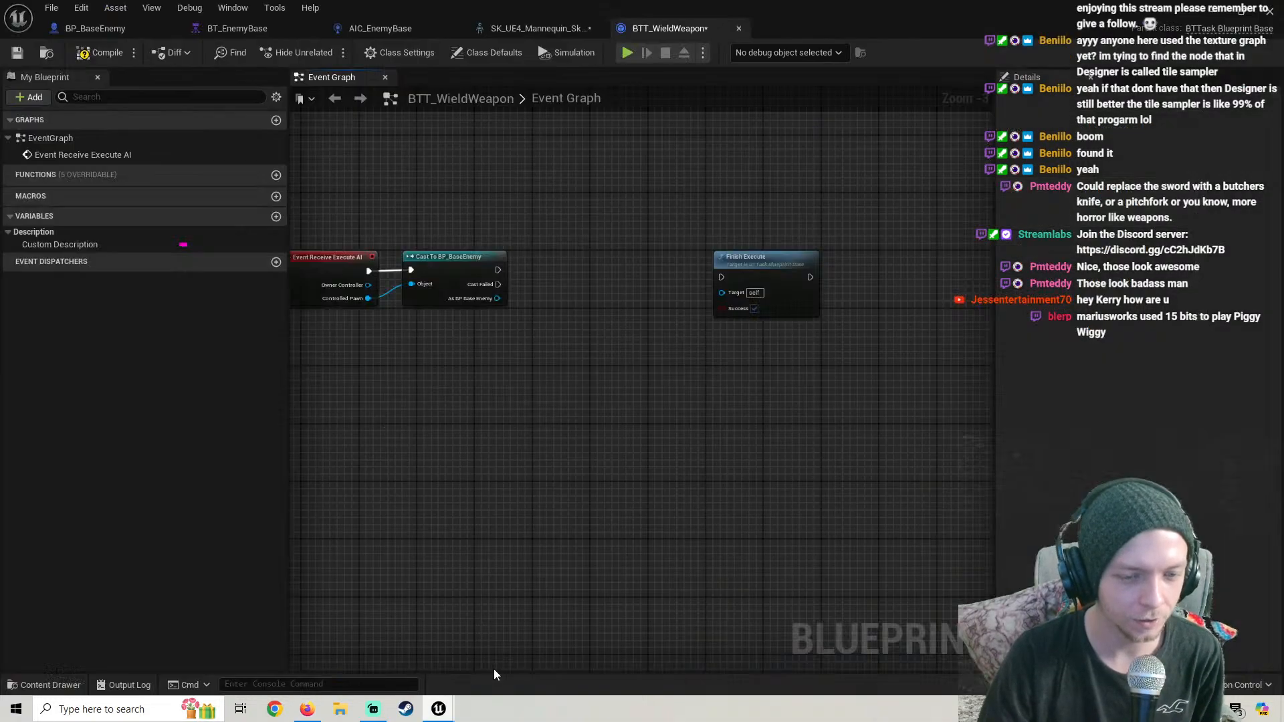
left_click(115, 29)
left_click(402, 29)
left_click(266, 34)
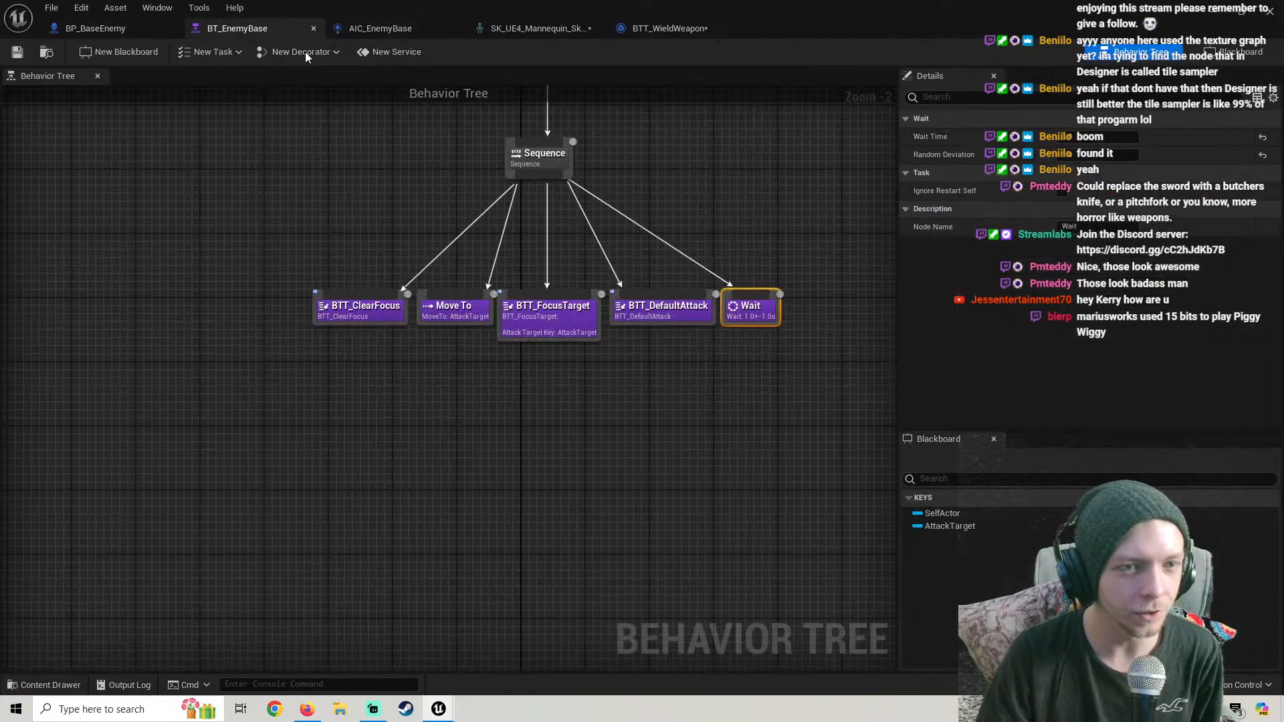
Copy the WieldWeapon event with its spawn, set and attach nodes from AIC_EnemyBase into an empty area of the BP_BaseEnemy event graph
left_click(116, 35)
scroll(413, 293, "up", 6)
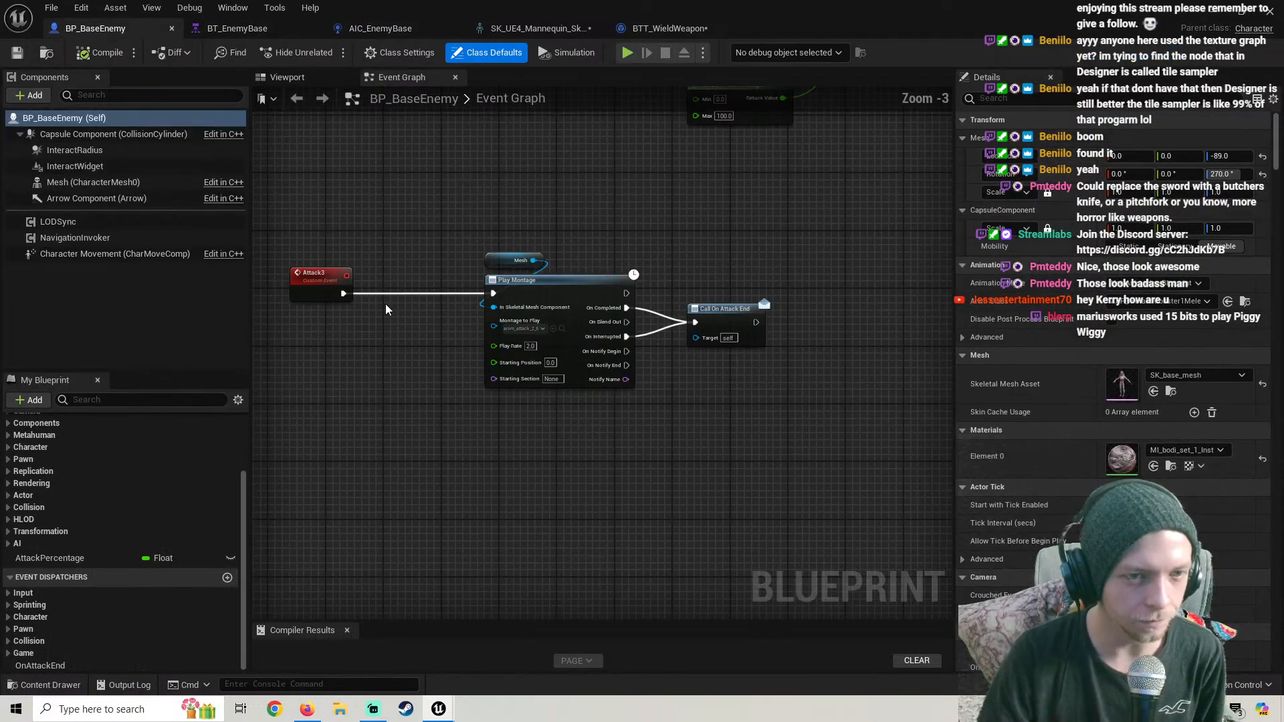
right_click_drag(385, 304, 528, 454)
scroll(527, 454, "down", 5)
right_click_drag(536, 390, 463, 239)
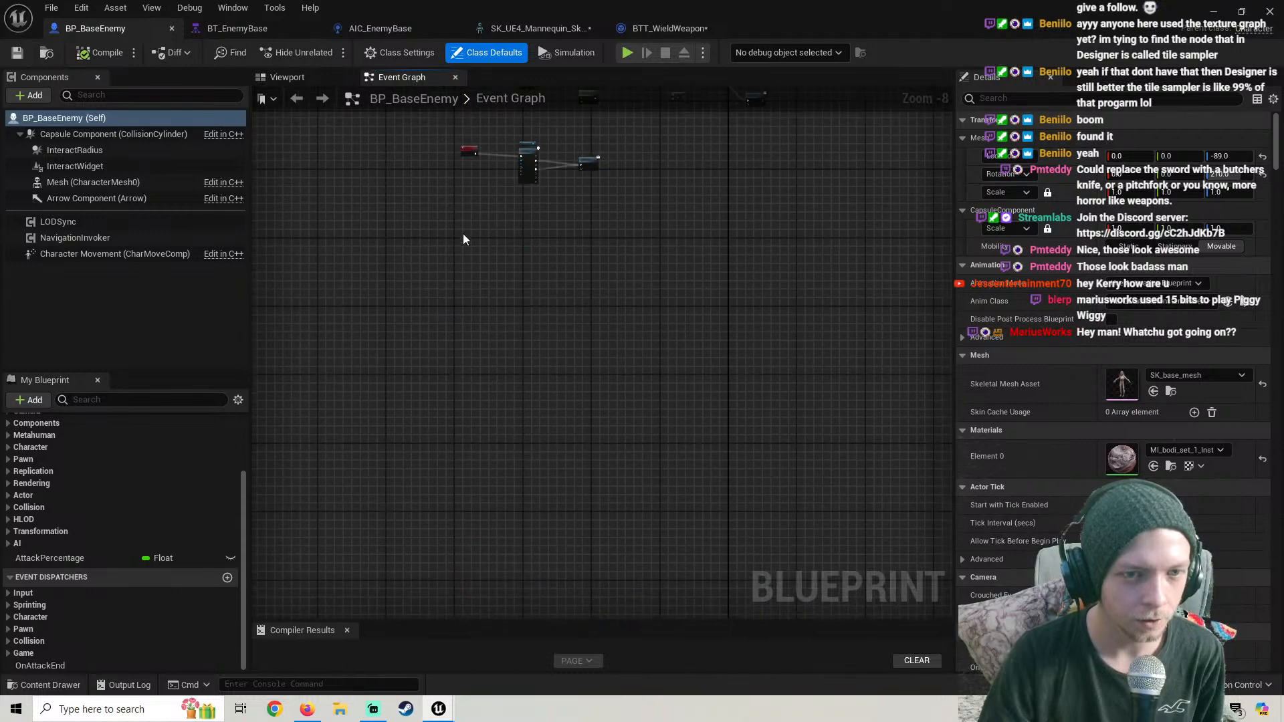
left_click(391, 31)
scroll(456, 344, "down", 2)
right_click_drag(452, 351, 622, 338)
scroll(489, 292, "up", 2)
scroll(488, 290, "down", 1)
right_click_drag(483, 283, 438, 258)
left_click_drag(380, 219, 899, 426)
left_click(106, 30)
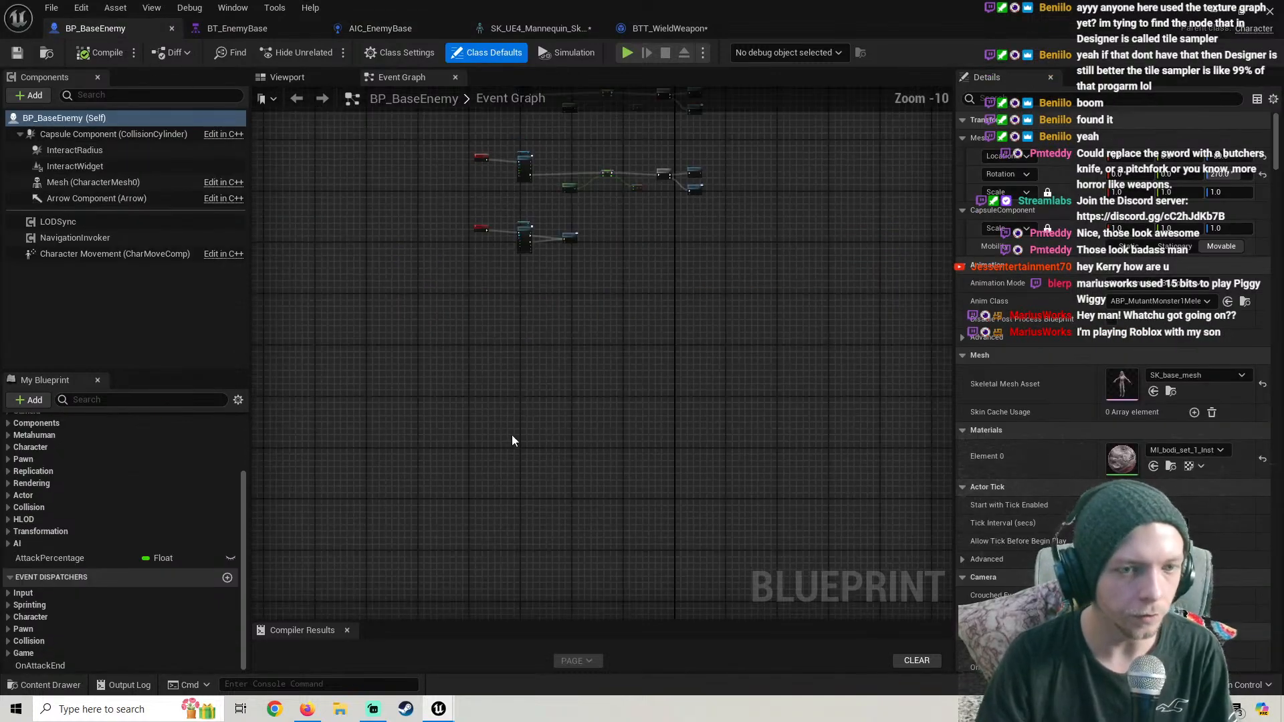
scroll(490, 297, "up", 4)
key("ctrl+v")
scroll(439, 286, "up", 2)
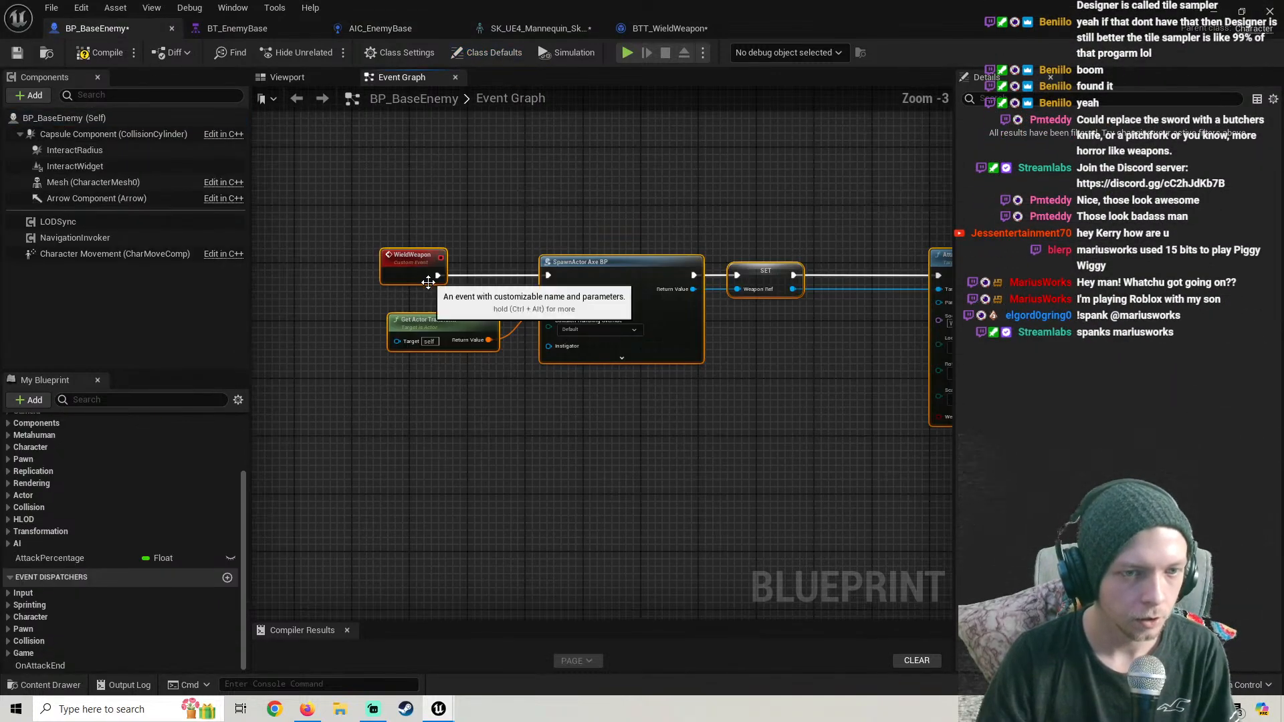
Delete the original WieldWeapon nodes and the WeaponRef variable from AIC_EnemyBase, and save the controller
left_click(384, 30)
left_click_drag(780, 400, 348, 192)
key("Delete")
left_click(60, 606)
key("Delete")
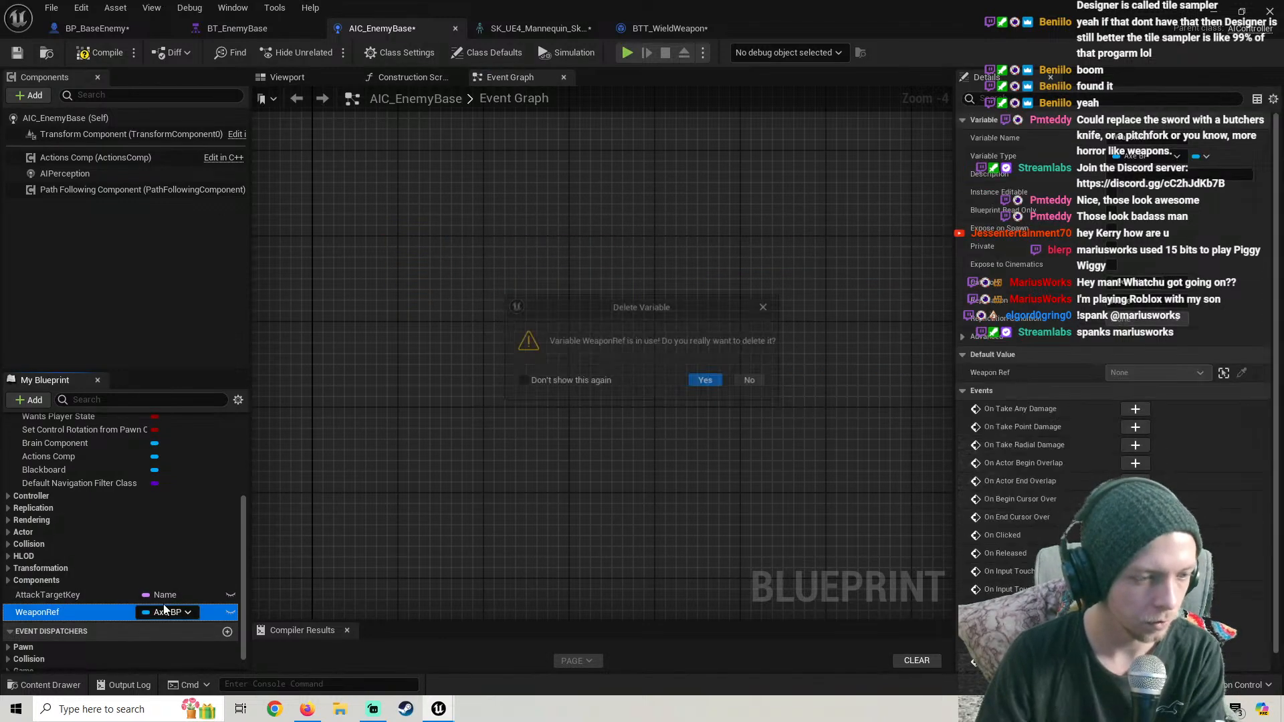
left_click(707, 381)
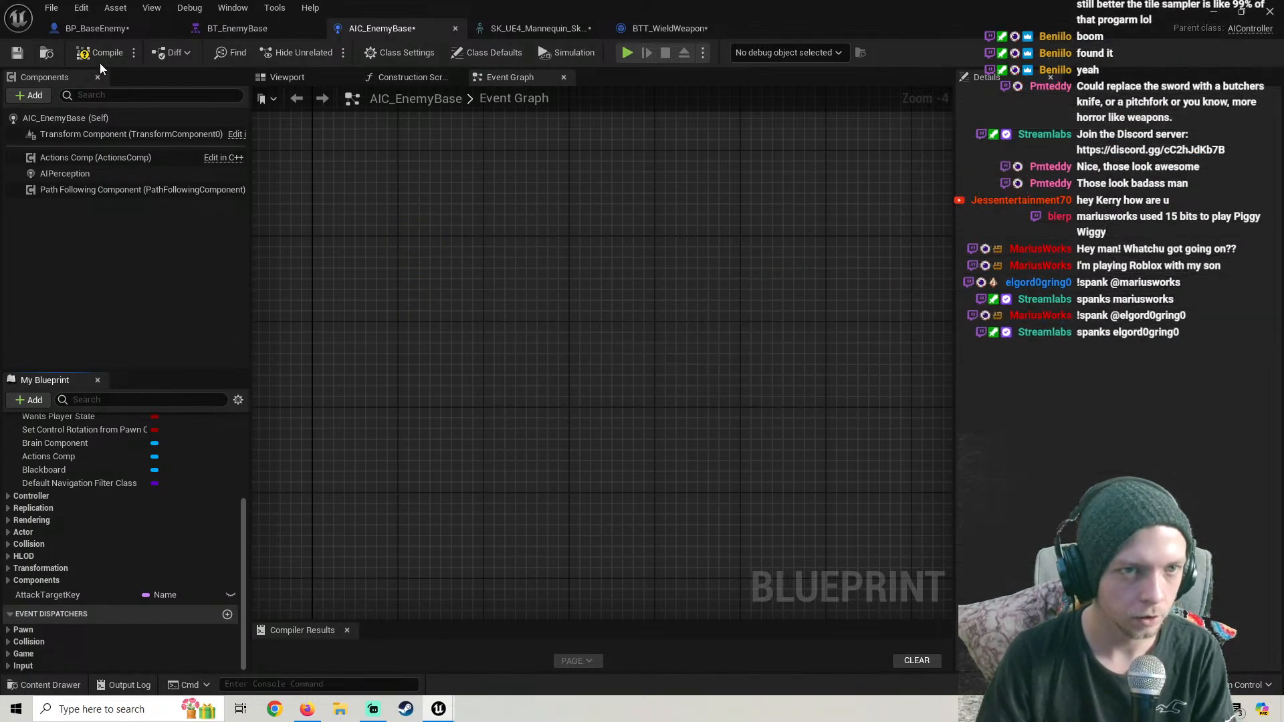
left_click(17, 54)
Create the missing WeaponRef variable in BP_BaseEnemy from the pasted Set node, then compile and save the blueprint
left_click(97, 28)
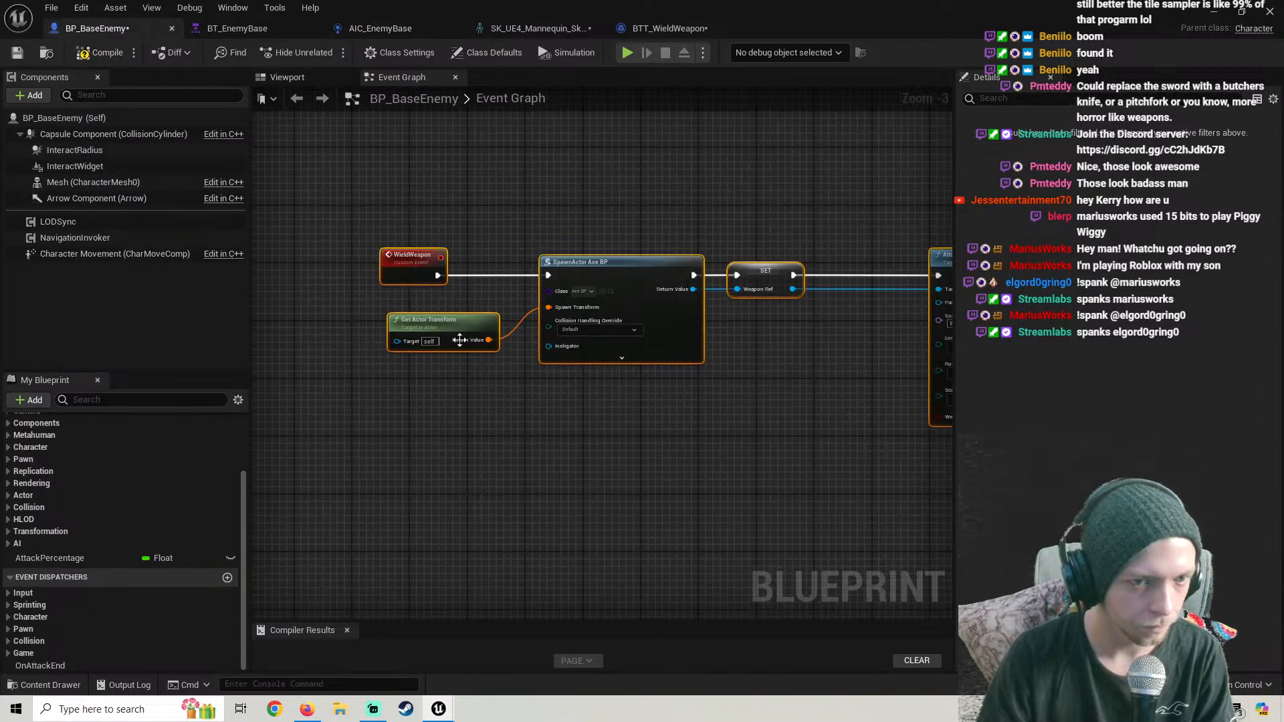
scroll(468, 341, "up", 4)
right_click(459, 275)
left_click(498, 271)
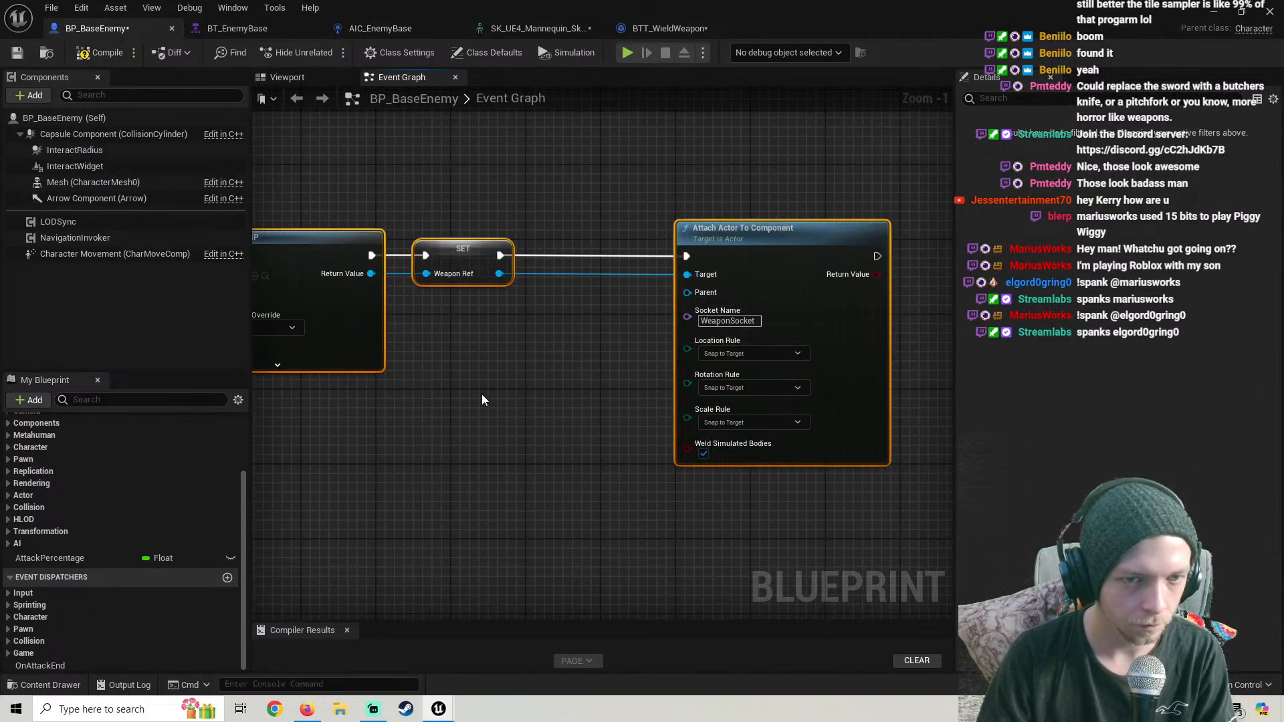
scroll(482, 395, "down", 1)
right_click_drag(494, 299, 735, 265)
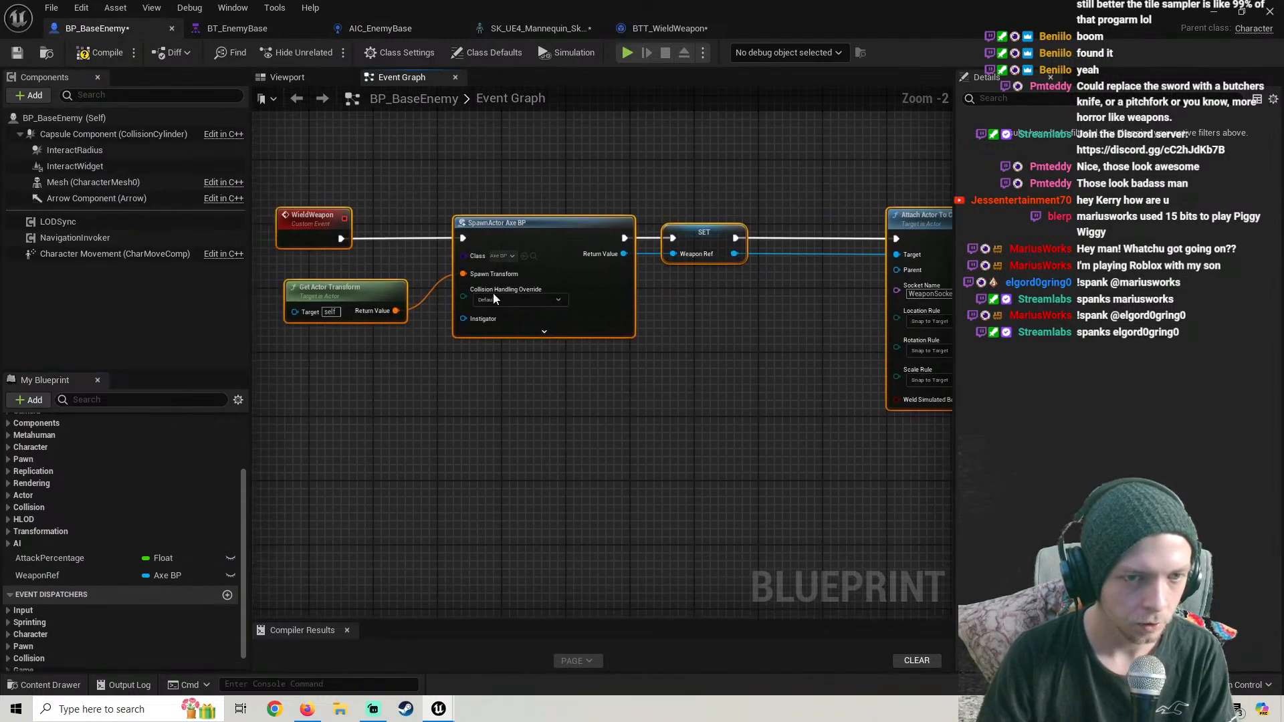
left_click(86, 53)
left_click(16, 54)
In BTT_WieldWeapon, add a Wield Weapon call on the cast's As BP Base Enemy output and line it up beside the cast
left_click(669, 28)
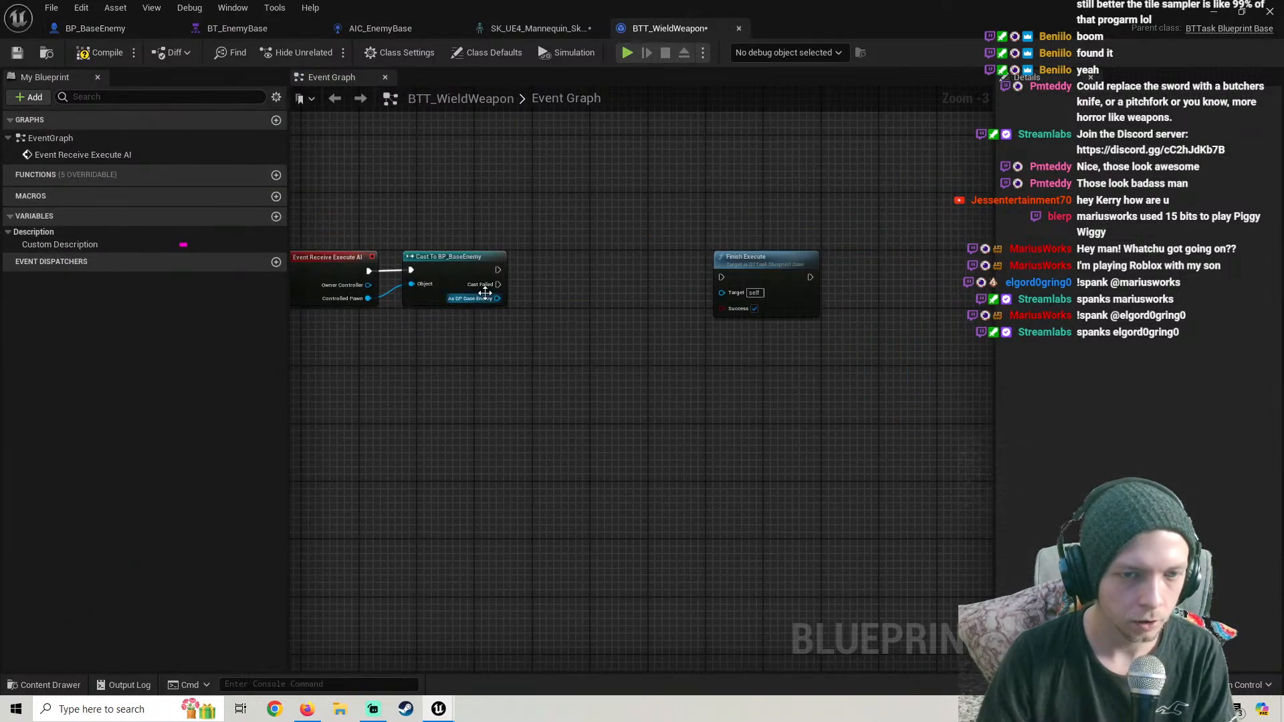
left_click_drag(497, 298, 562, 303)
type("wi")
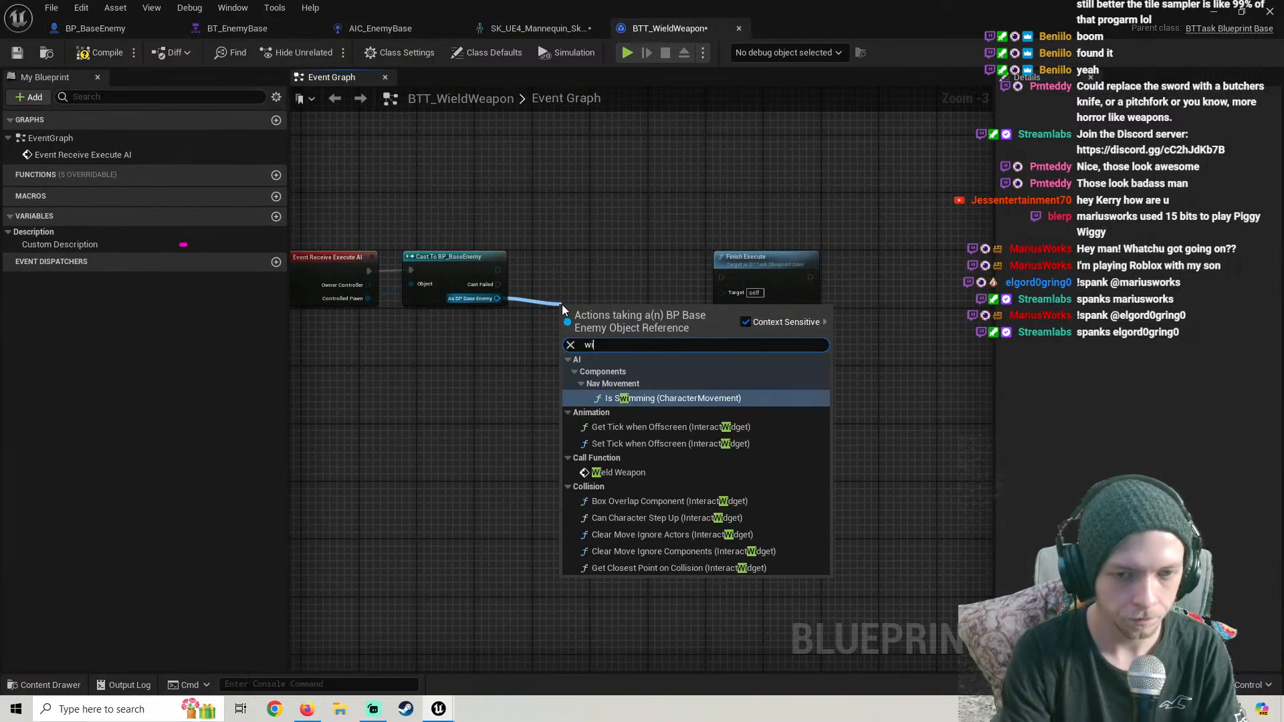
type("eld")
key("Return")
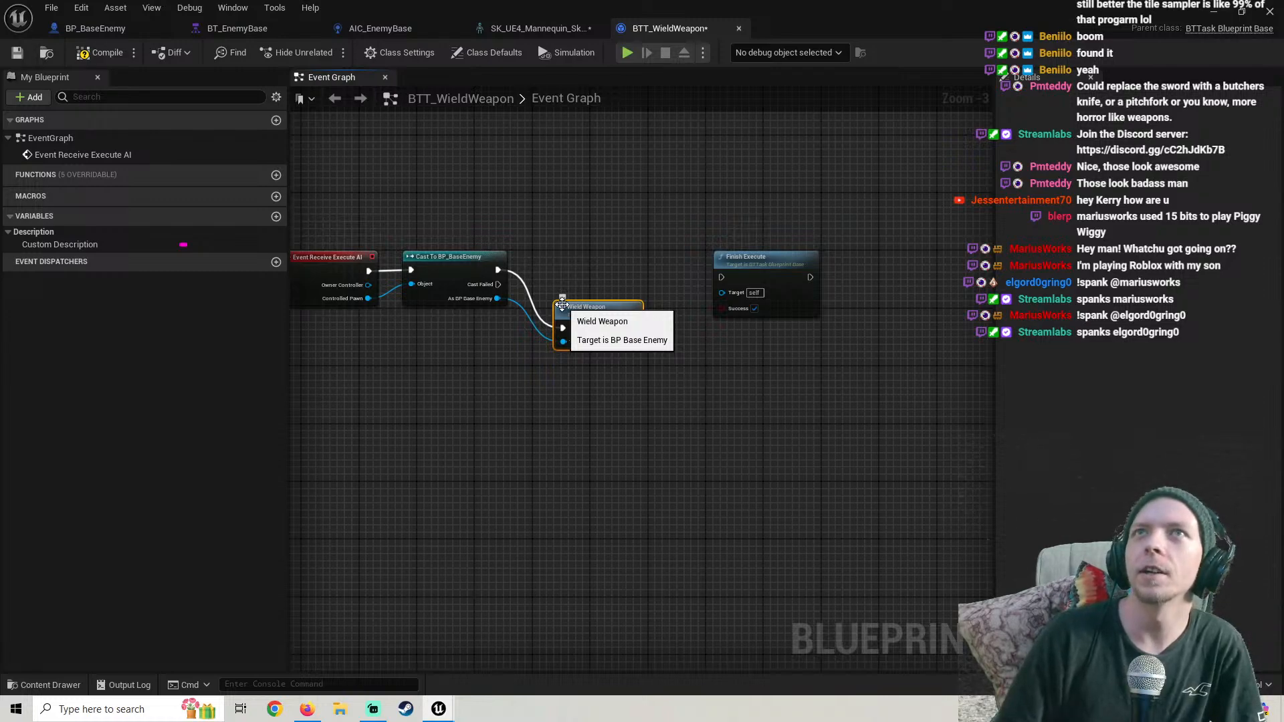
scroll(562, 305, "up", 2)
left_click_drag(565, 294, 588, 248)
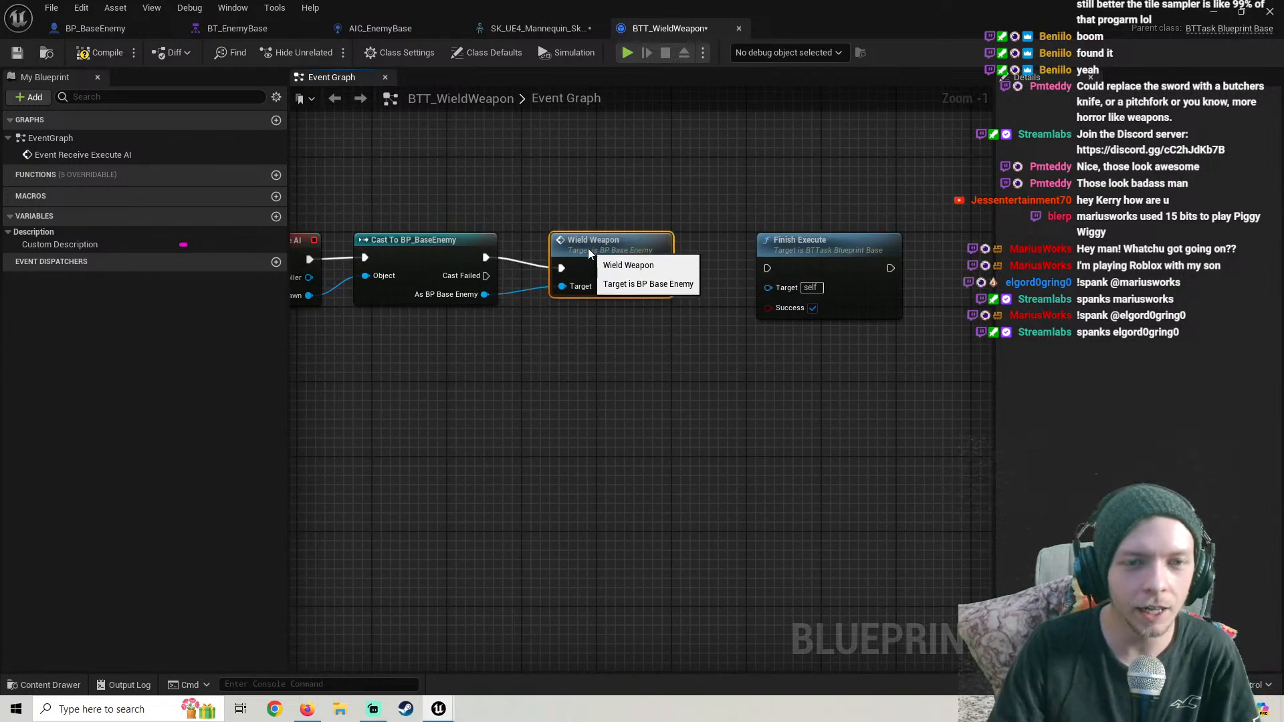
Connect Wield Weapon's execution output to Finish Execute, align the two nodes, and compile and save the task
right_click_drag(639, 279, 533, 276)
left_click_drag(553, 263, 664, 273)
left_click_drag(696, 244, 724, 234)
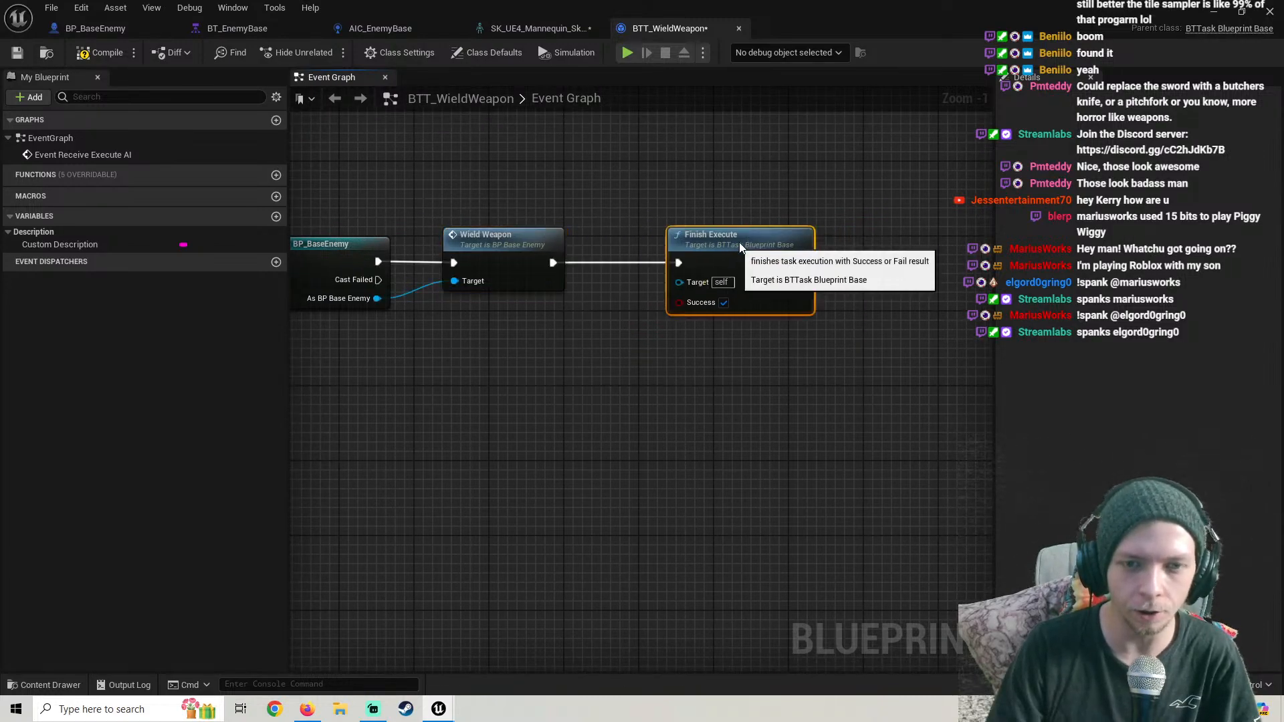
left_click(100, 53)
left_click(18, 53)
Move Finish Execute closer to the Wield Weapon node and save the task
scroll(480, 374, "down", 2)
right_click_drag(482, 378, 547, 361)
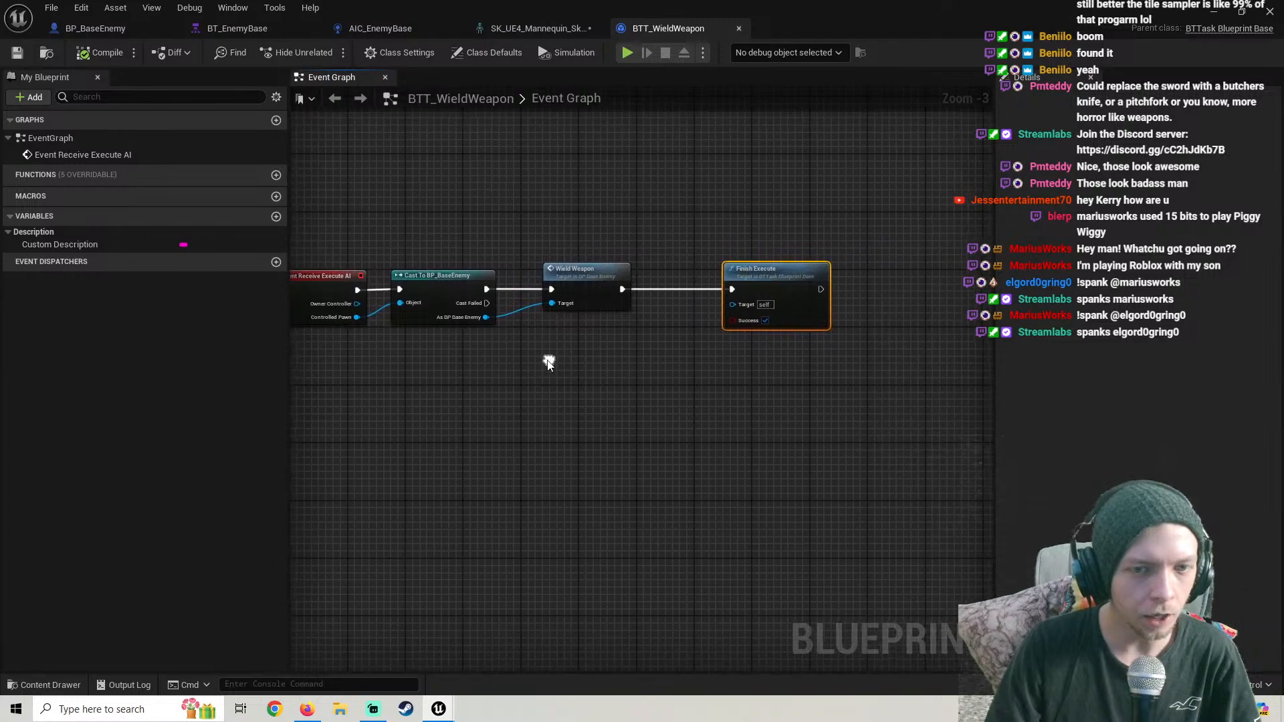
scroll(576, 326, "up", 1)
left_click_drag(786, 281, 764, 280)
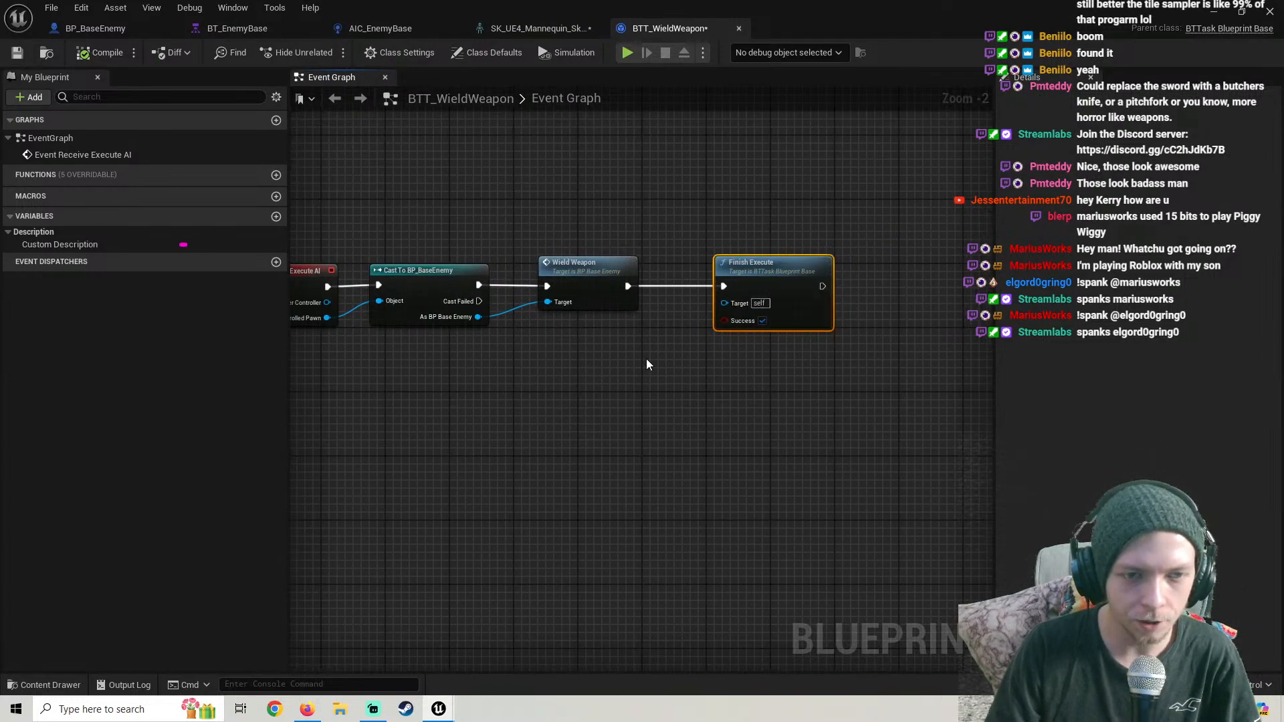
scroll(708, 354, "down", 1)
right_click_drag(537, 386, 573, 310)
key("ctrl+s")
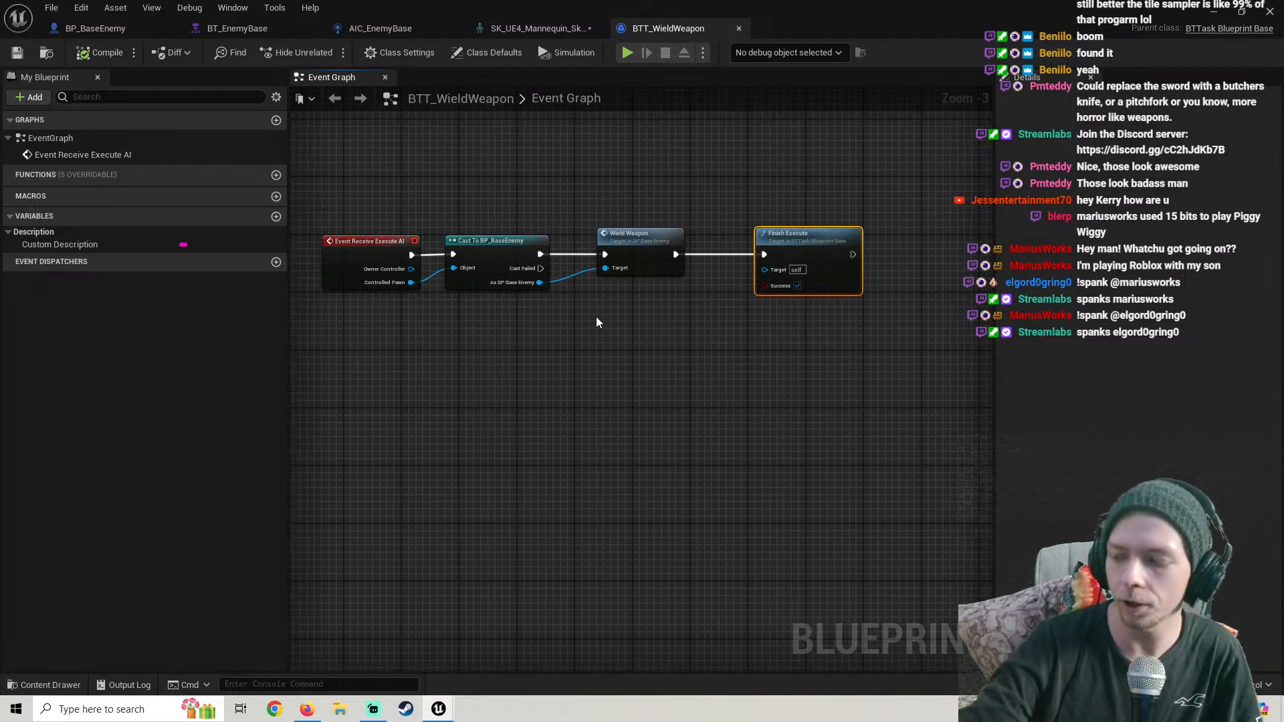
Tighten the spacing between Wield Weapon and Finish Execute a little more and save BTT_WieldWeapon again
scroll(584, 309, "up", 1)
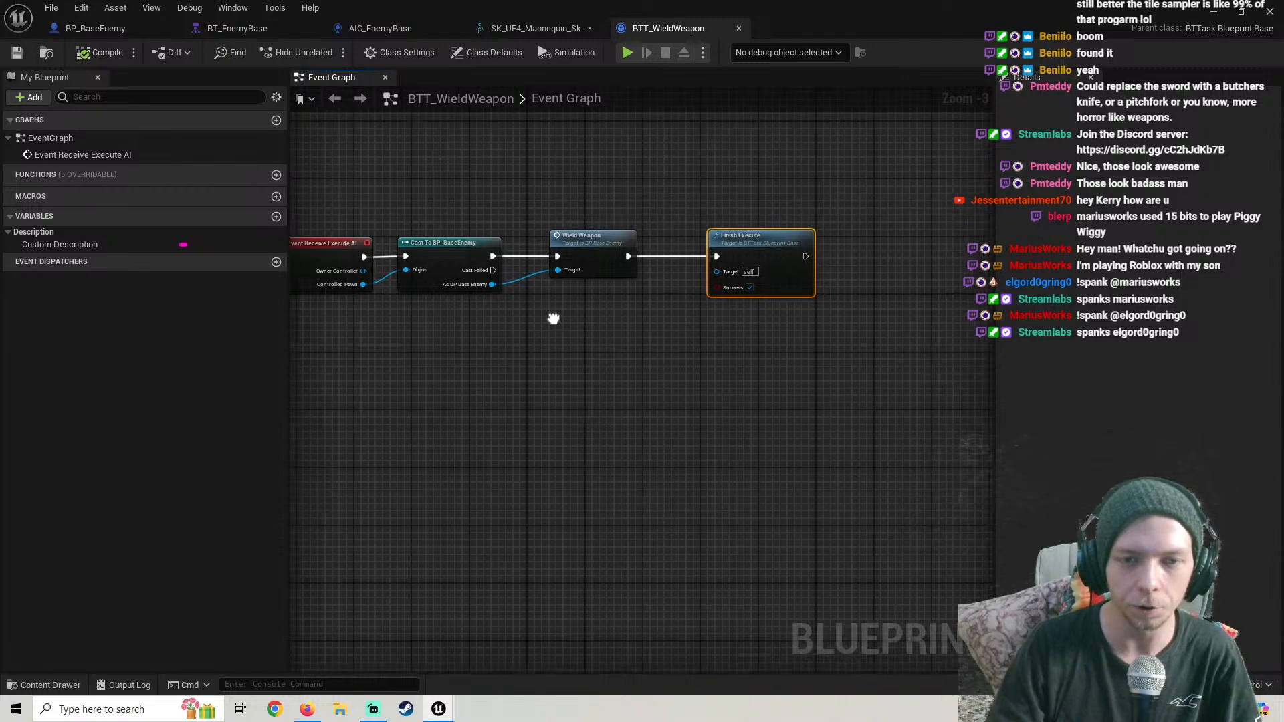
left_click(583, 238)
right_click_drag(625, 281, 568, 293)
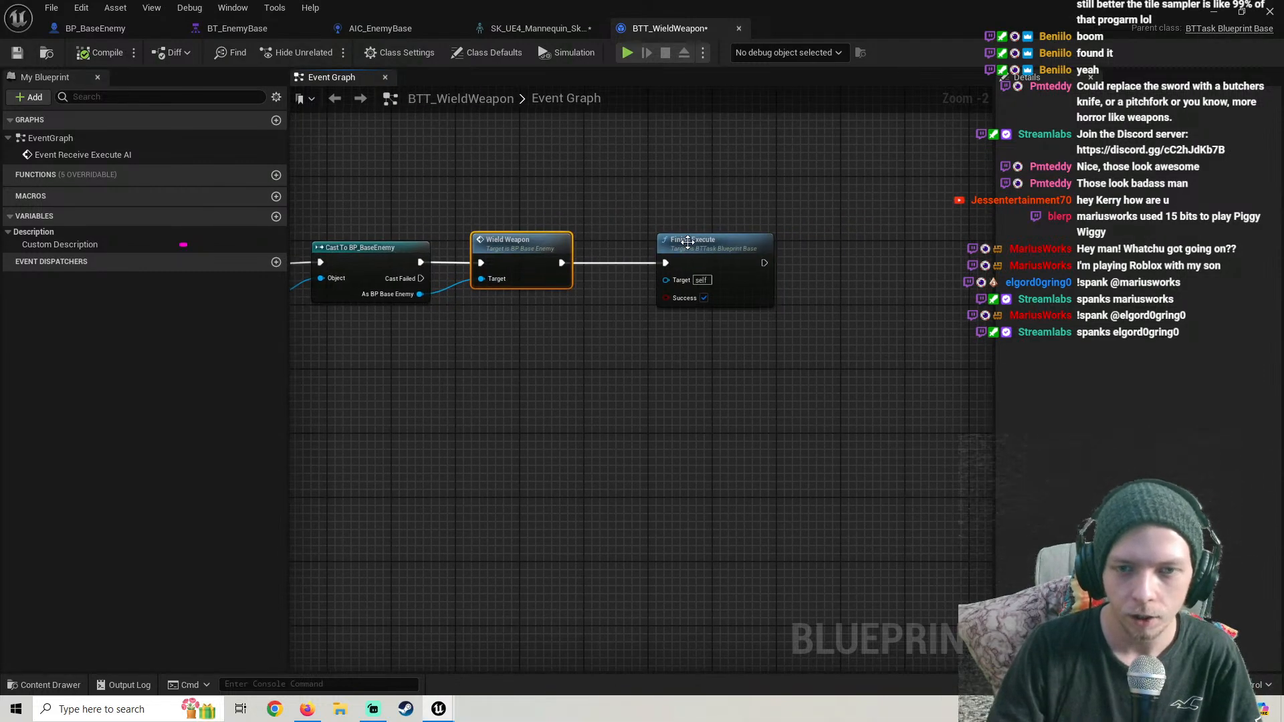
scroll(689, 242, "up", 1)
left_click_drag(693, 243, 677, 245)
scroll(487, 314, "down", 2)
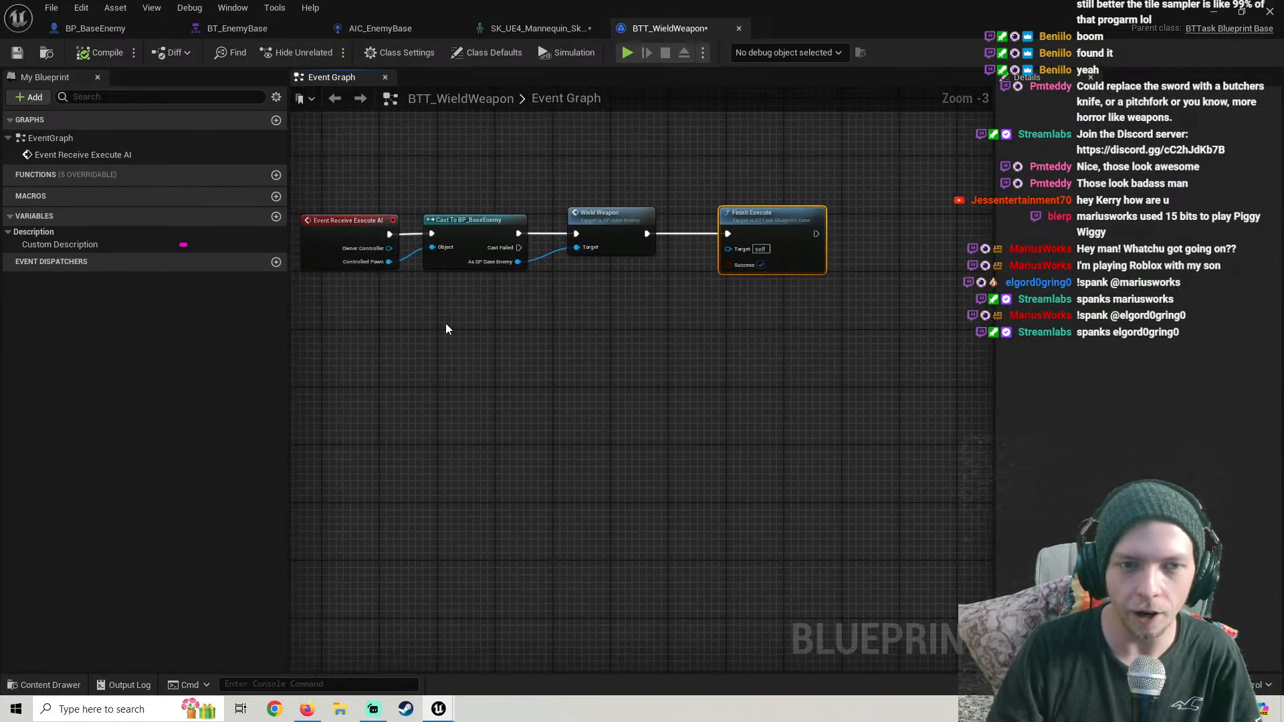
left_click(464, 313)
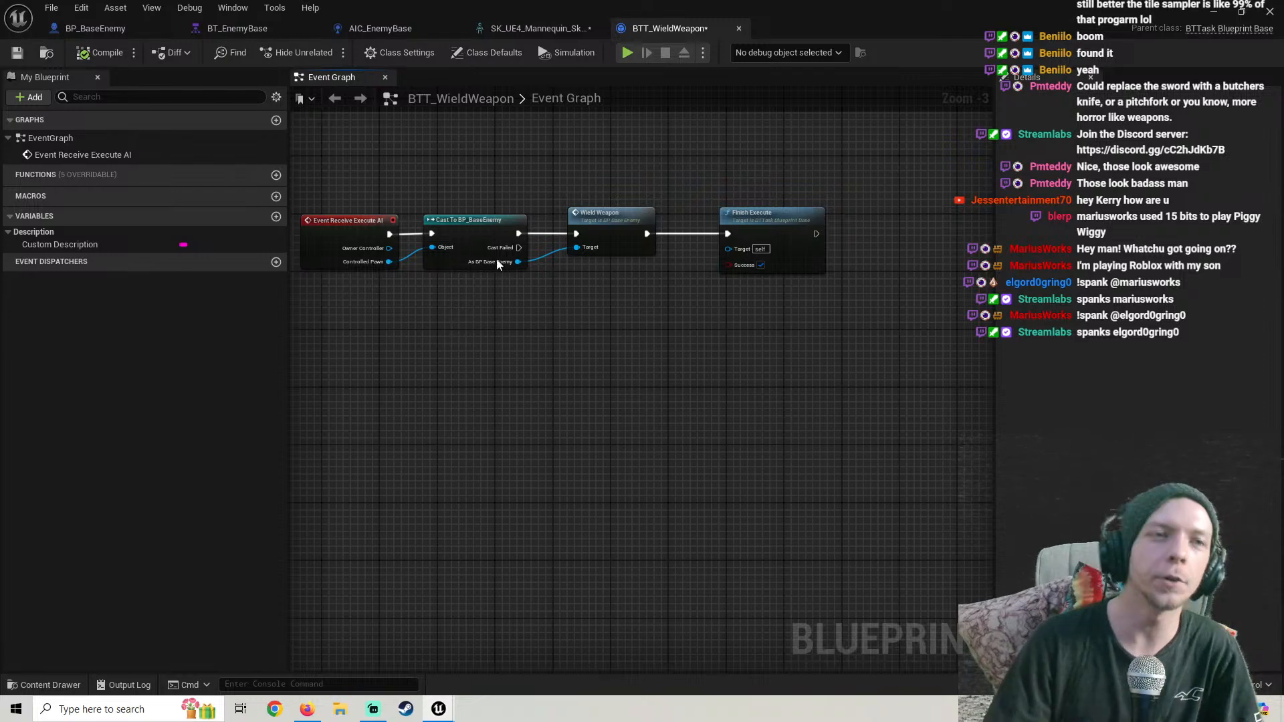
right_click_drag(564, 355, 627, 386)
left_click(17, 53)
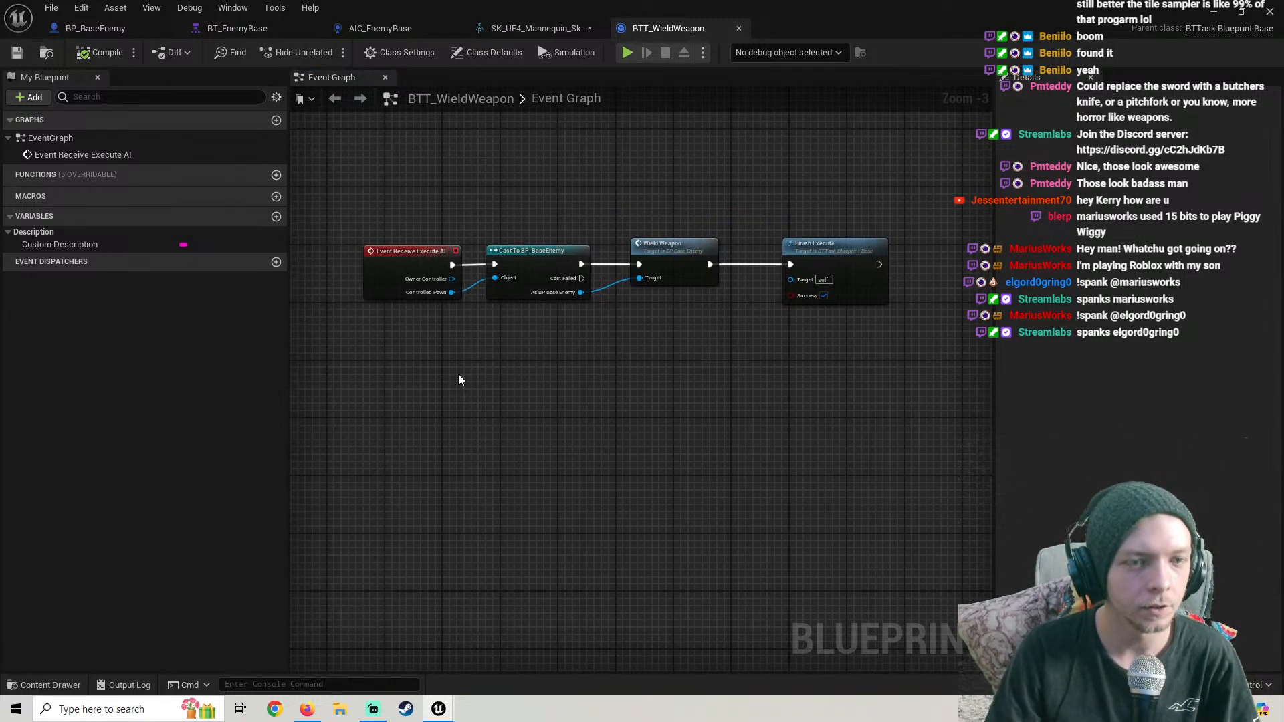
Review the WieldWeapon nodes in BP_BaseEnemy, open BT_EnemyBase, and resume the tutorial video in the browser
scroll(490, 389, "down", 1)
left_click(118, 29)
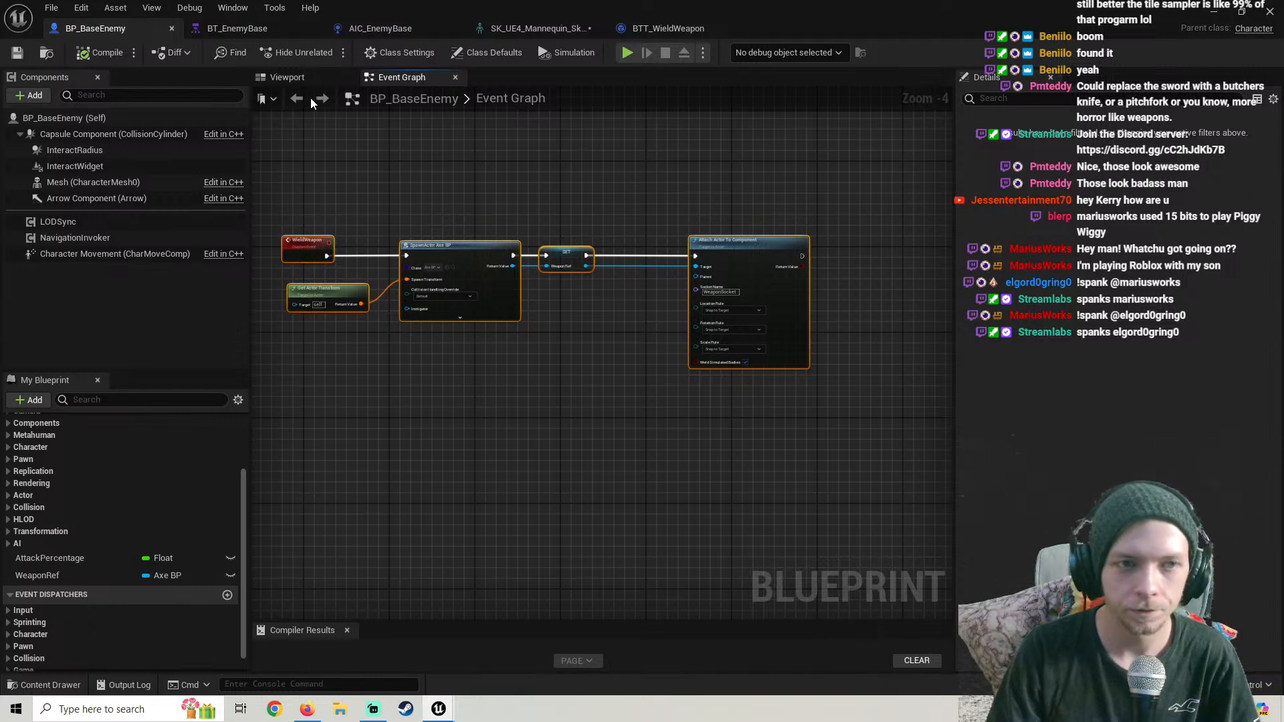
left_click(225, 29)
left_click(307, 709)
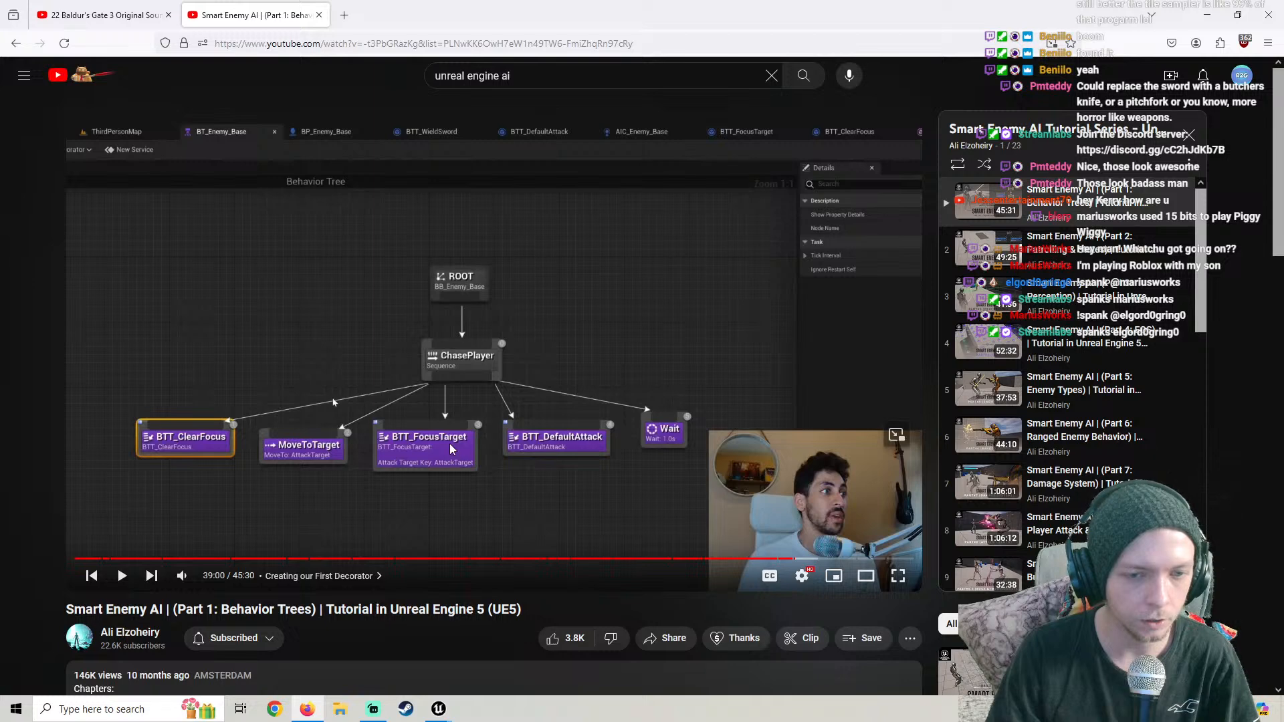
left_click(419, 452)
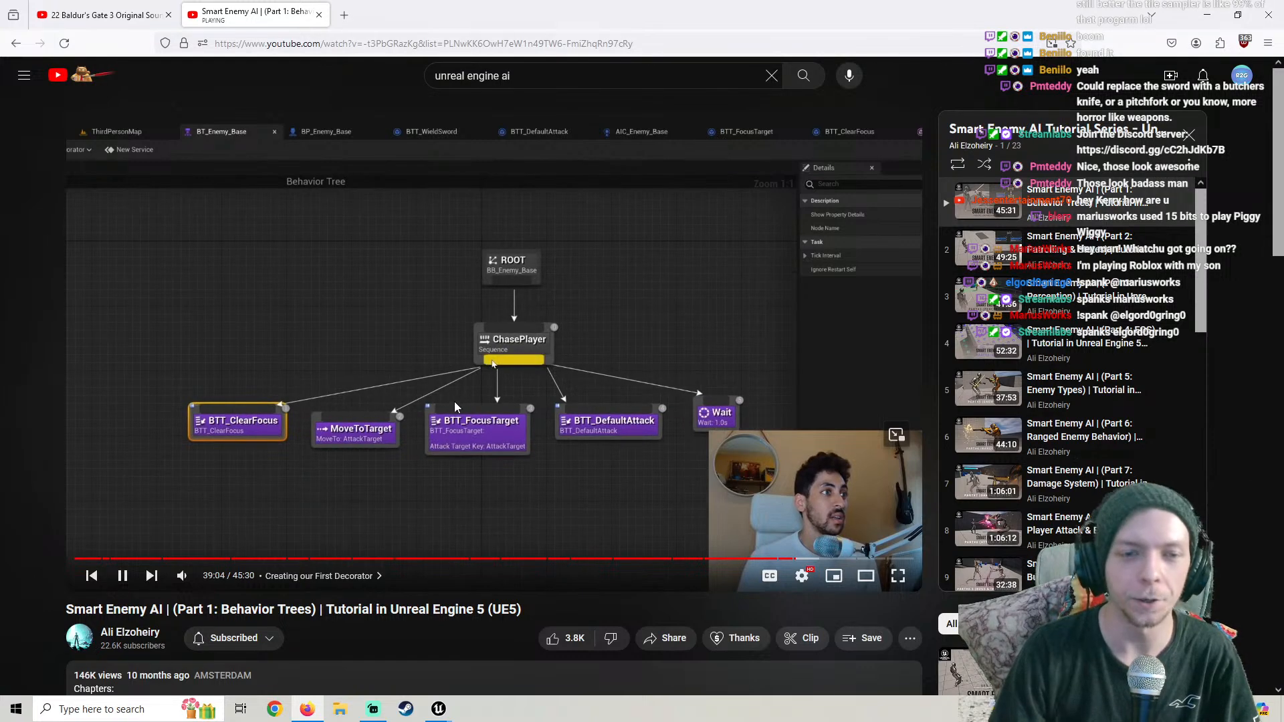
mouse_move(439, 708)
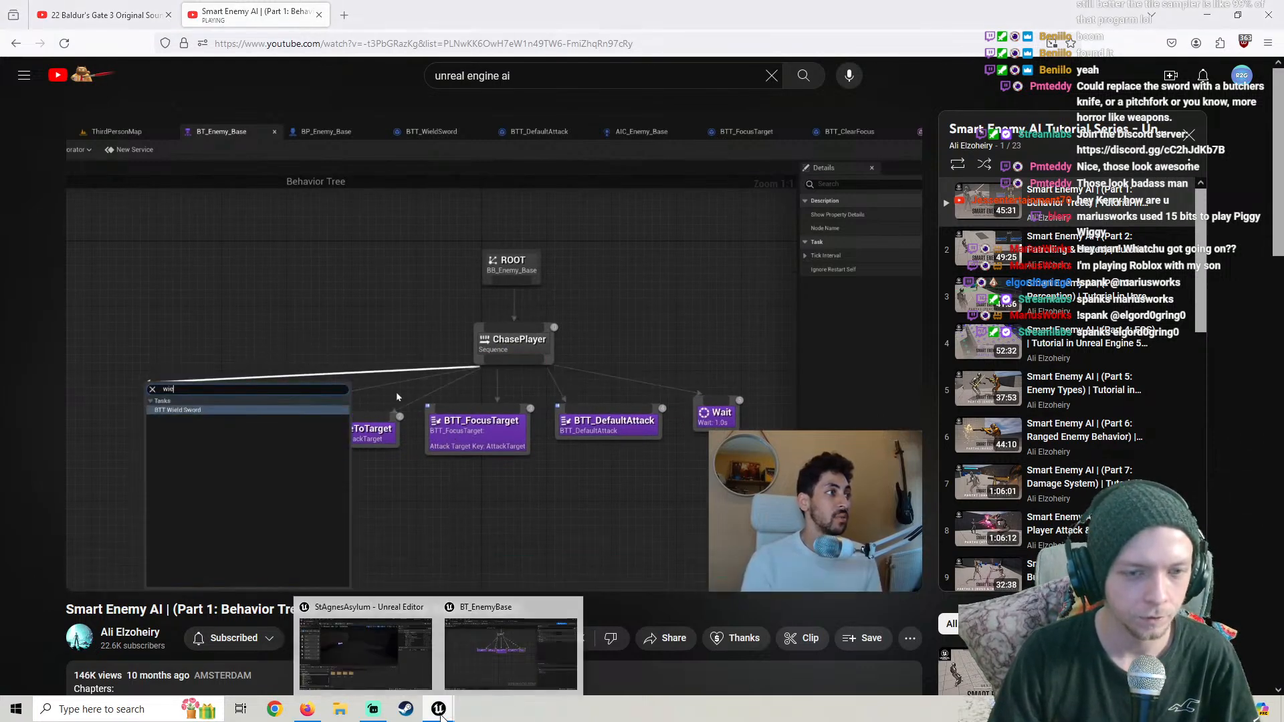
left_click(479, 649)
right_click_drag(439, 405, 574, 509)
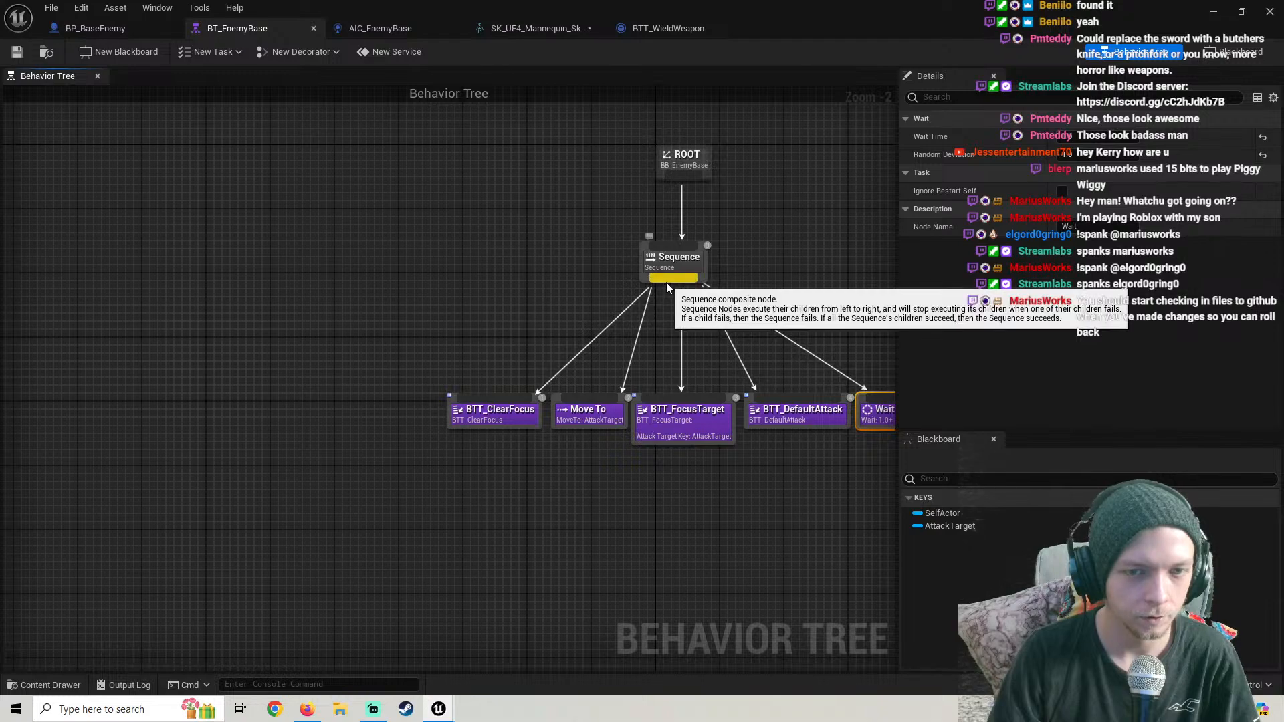
left_click_drag(667, 283, 411, 356)
type("wi")
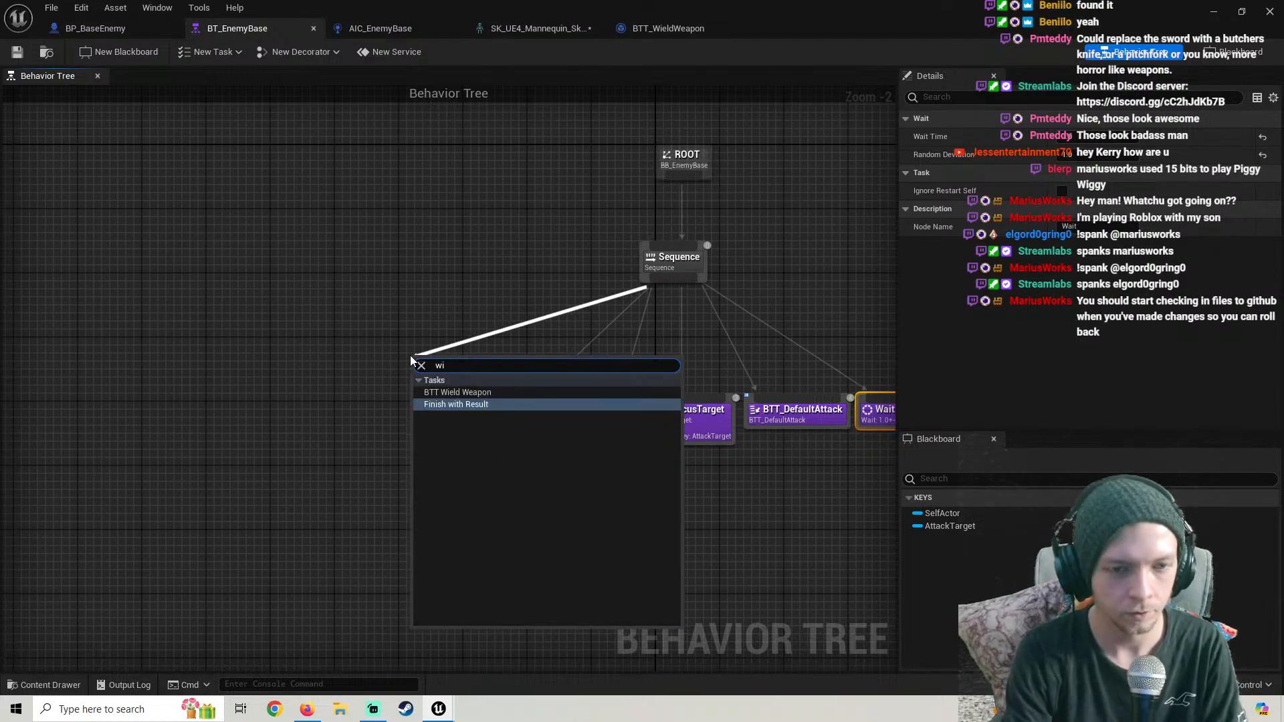
left_click(362, 324)
Watch the browser tutorial up to naming the first decorator, then return to BT_EnemyBase in Unreal and examine its task layout
left_click(307, 709)
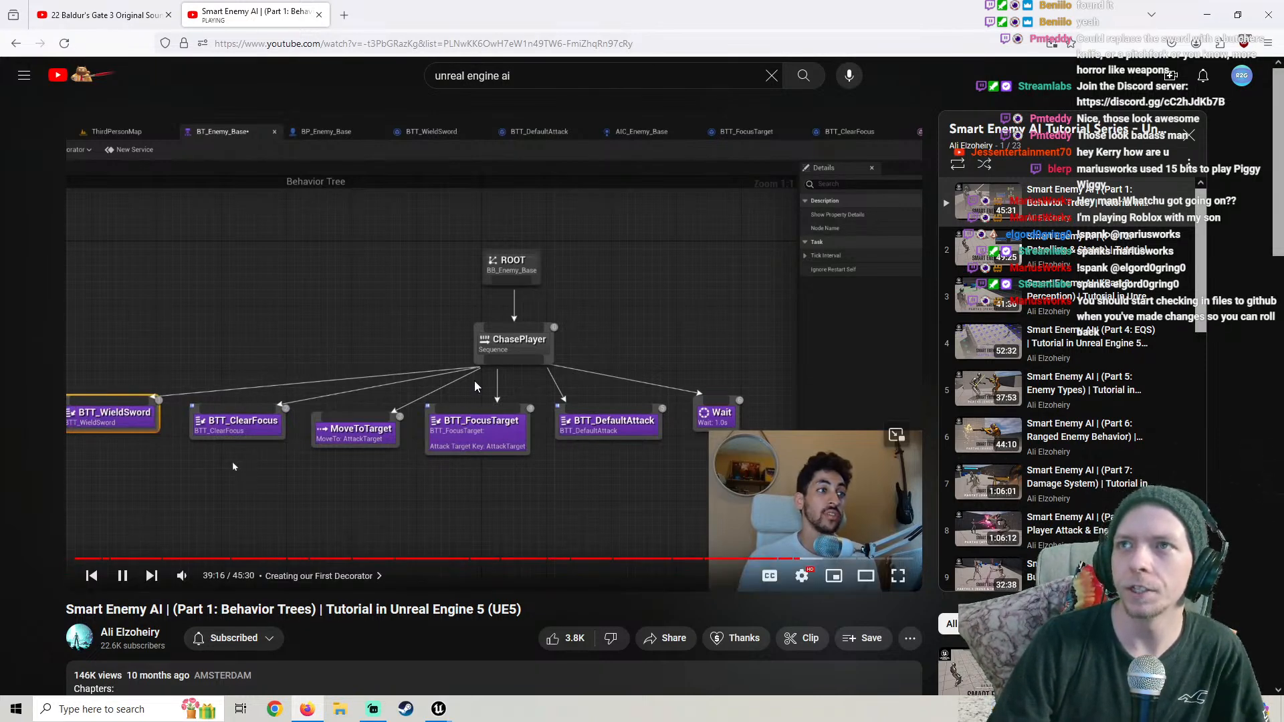
left_click(215, 467)
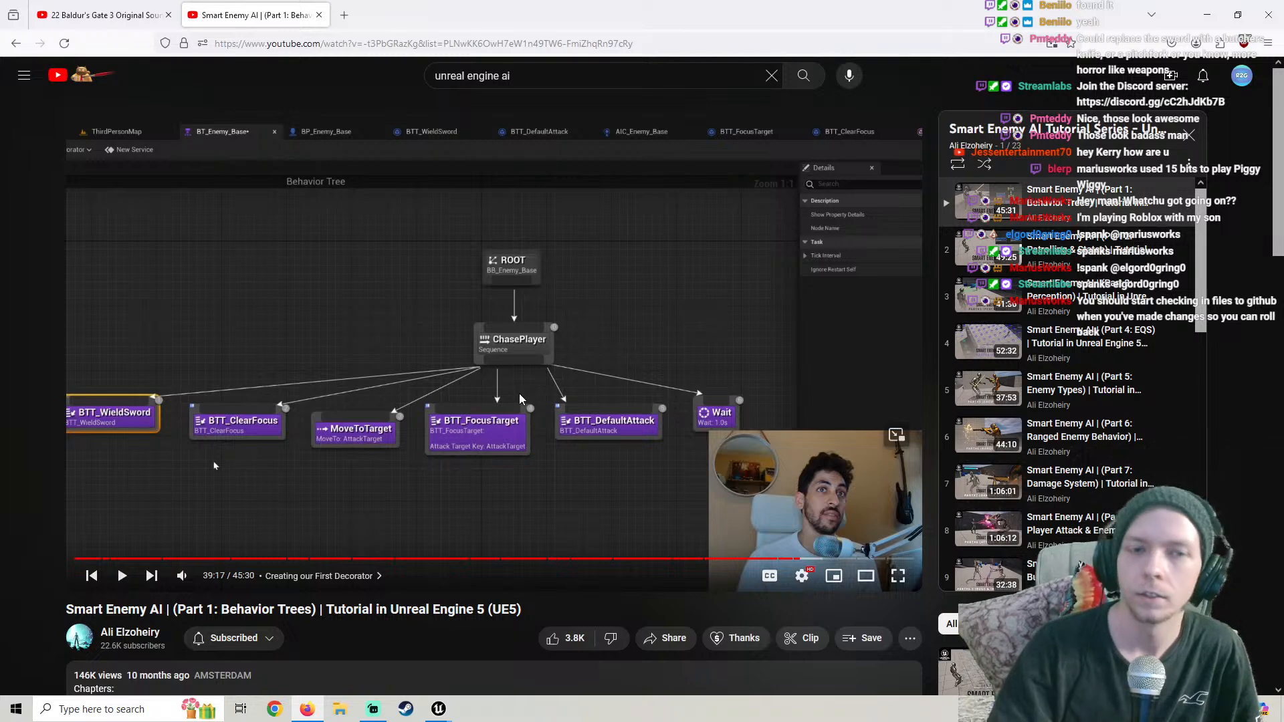
left_click(351, 418)
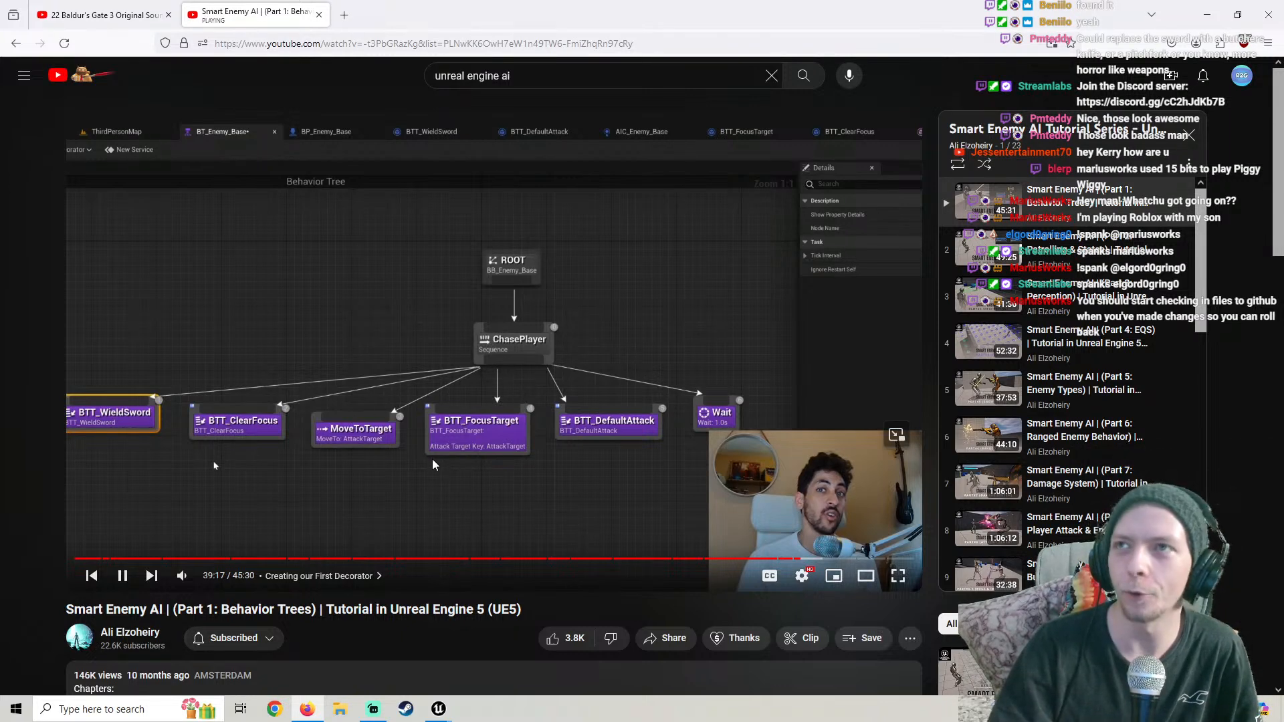
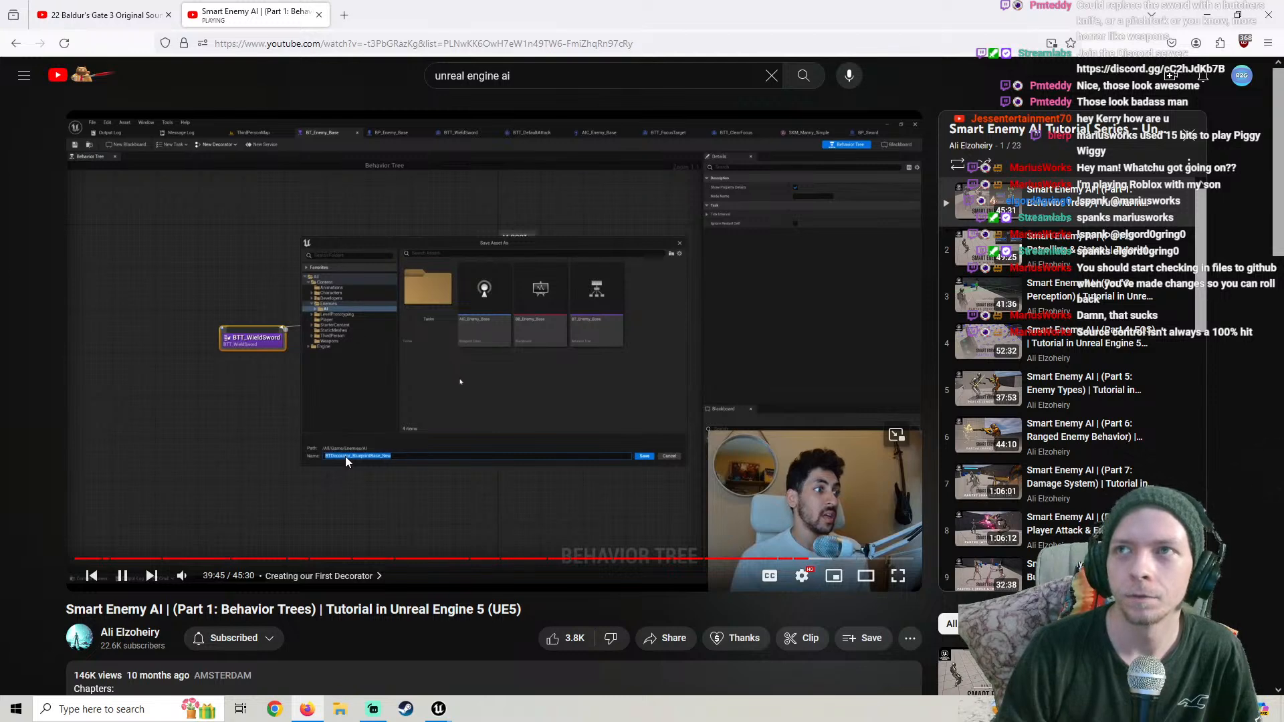
left_click(455, 380)
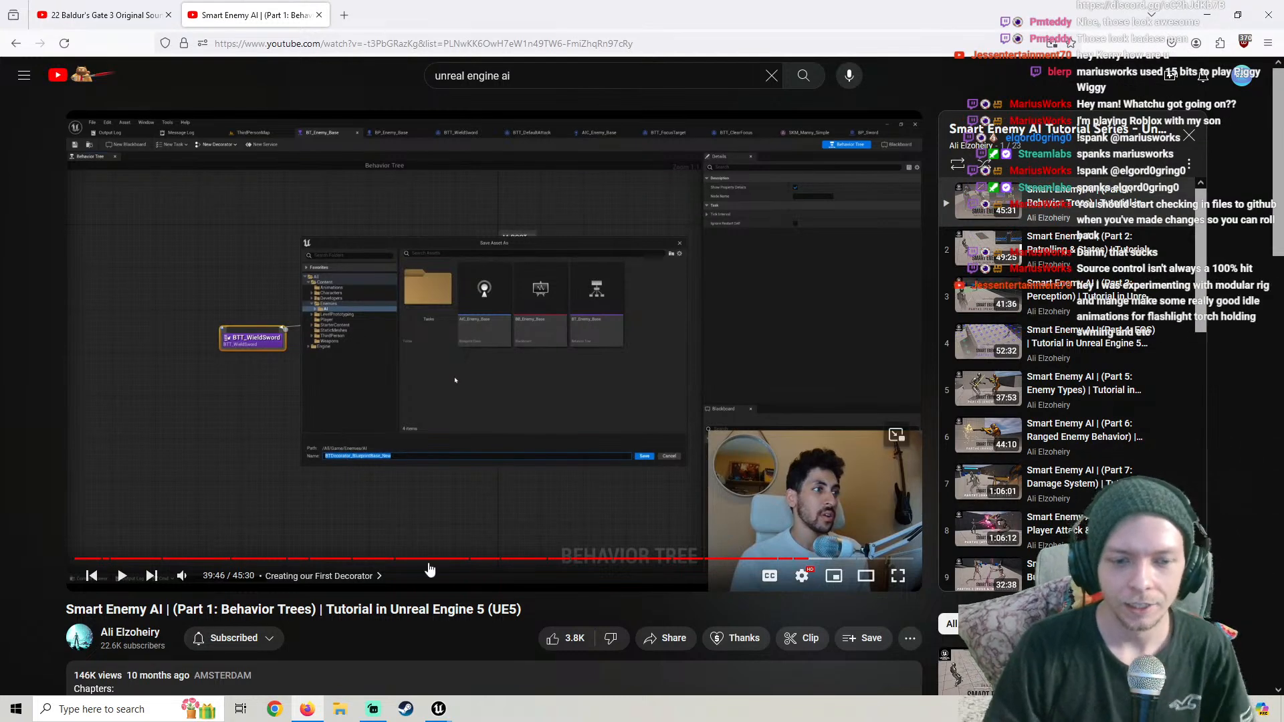
left_click(436, 714)
left_click(467, 628)
scroll(438, 495, "down", 1)
right_click_drag(438, 495, 346, 467)
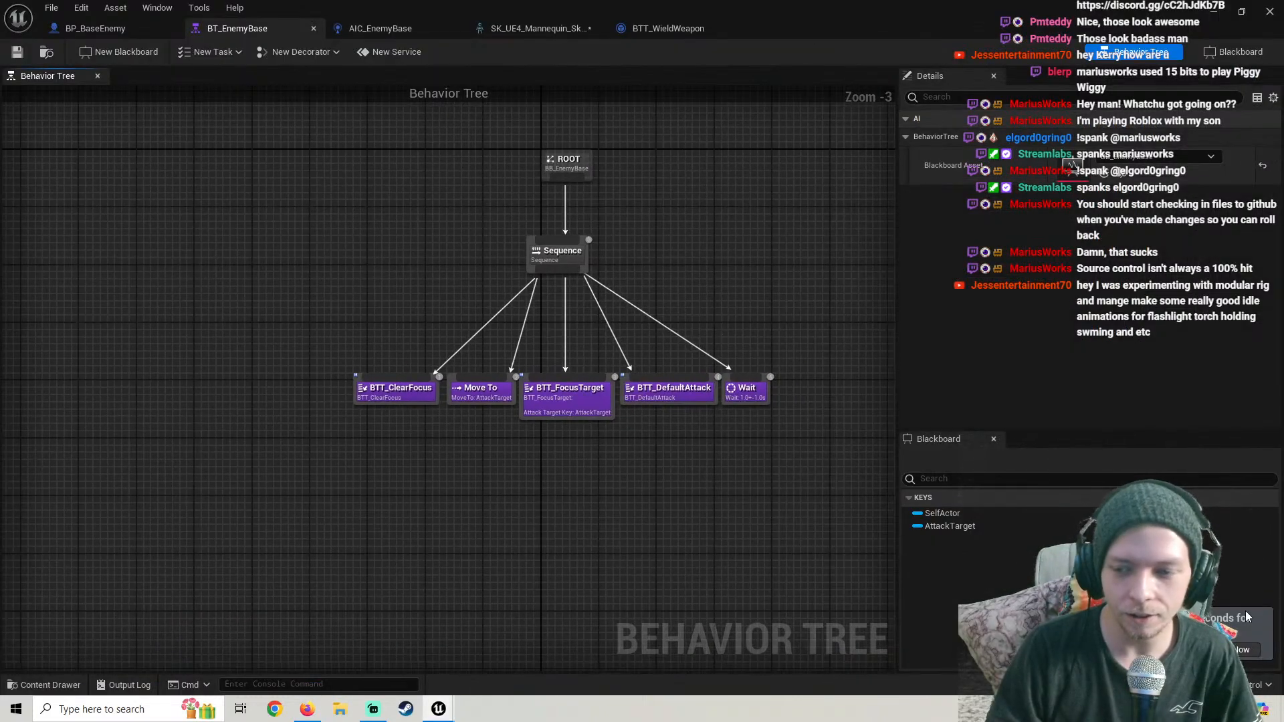
right_click_drag(690, 472, 559, 456)
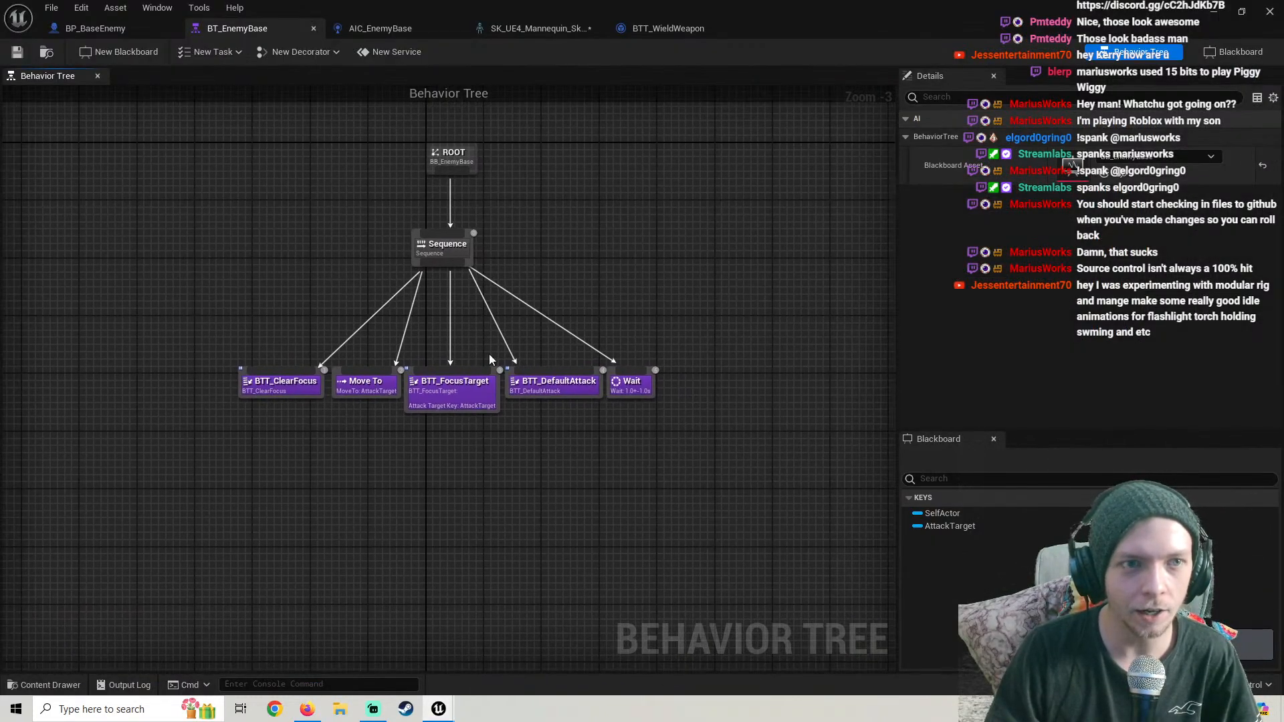
Start a new decorator based on TestBTDecorator_Blueprint and browse to Blueprints/AI/Enemies/AI as the save location
left_click(296, 52)
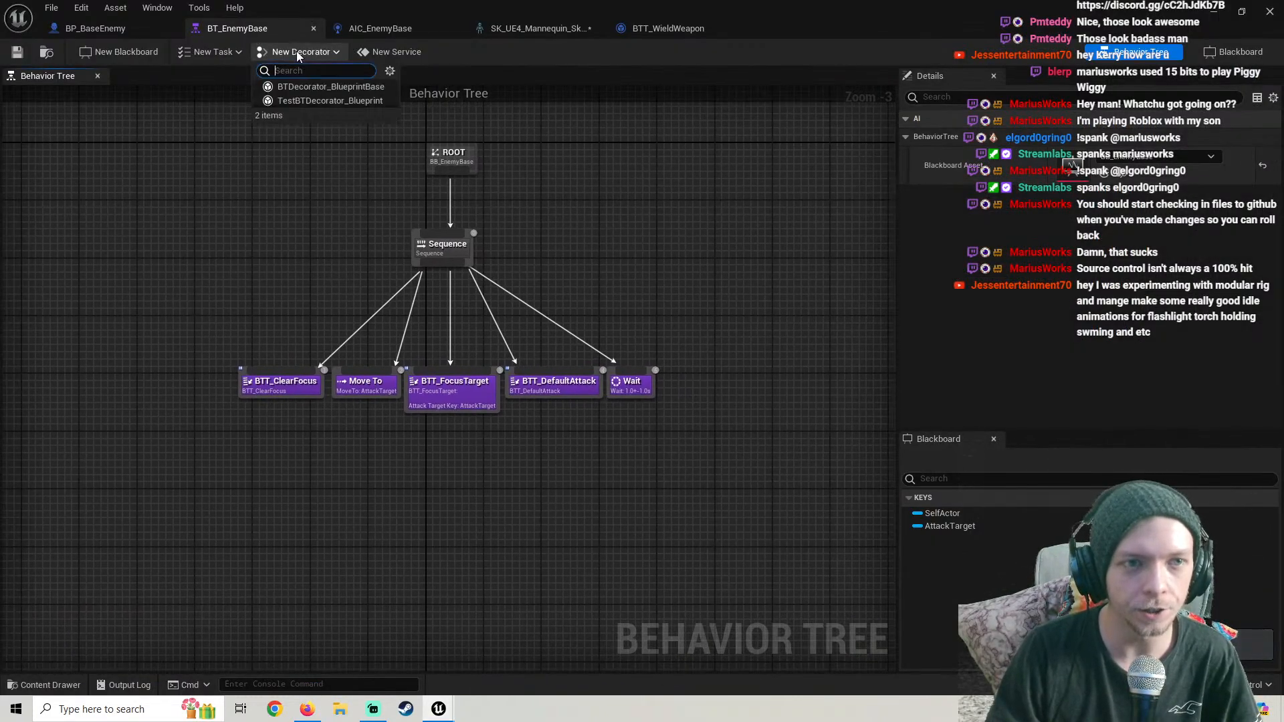
left_click(317, 100)
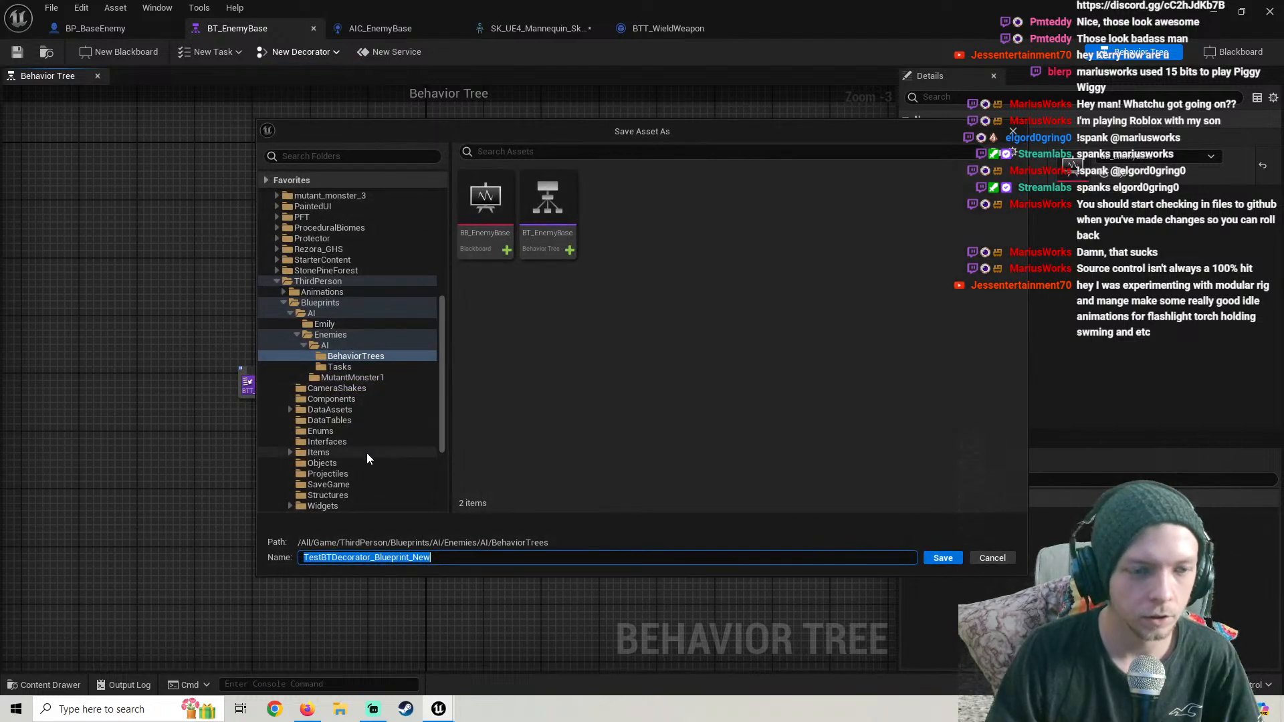
left_click(327, 336)
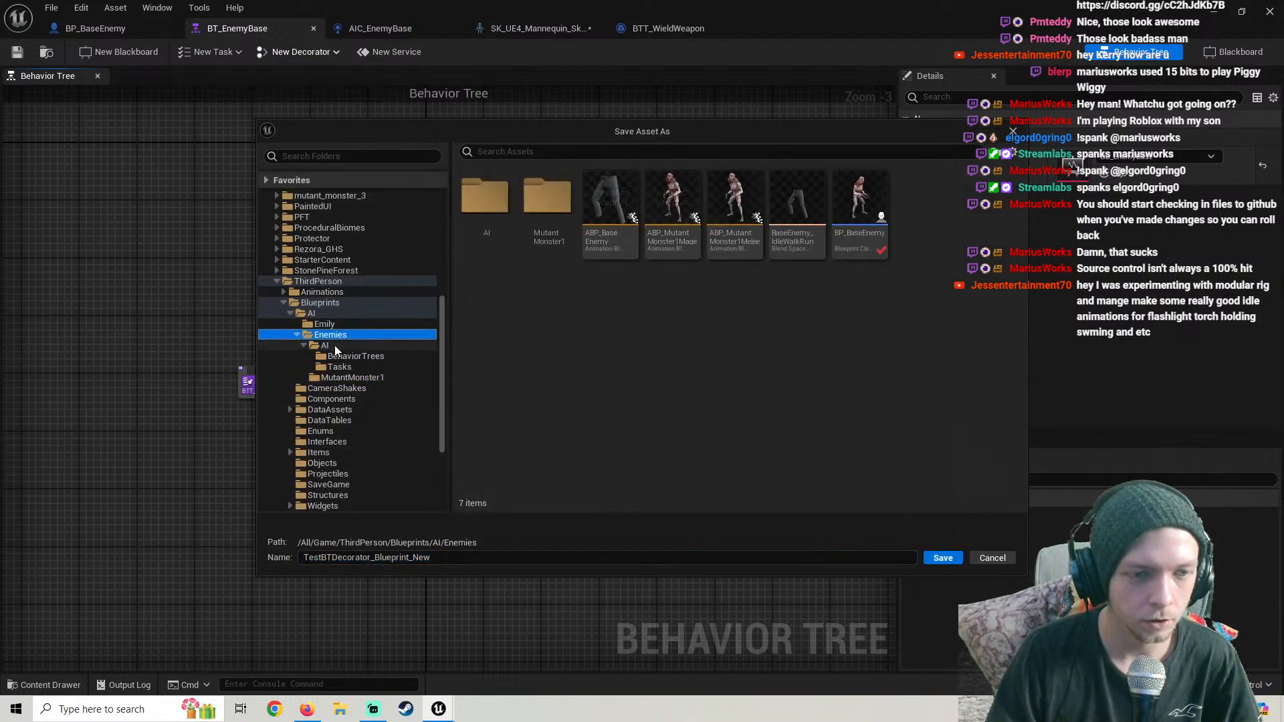
left_click(320, 303)
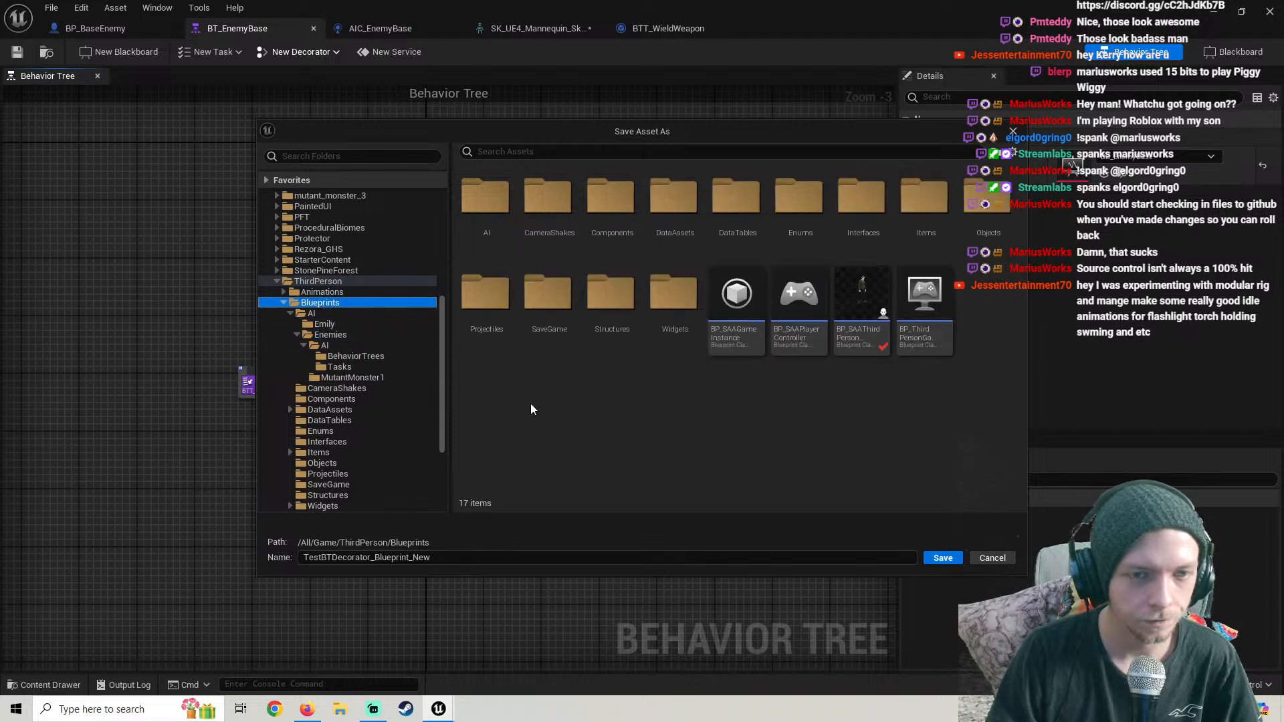
left_click(476, 203)
double_click(477, 203)
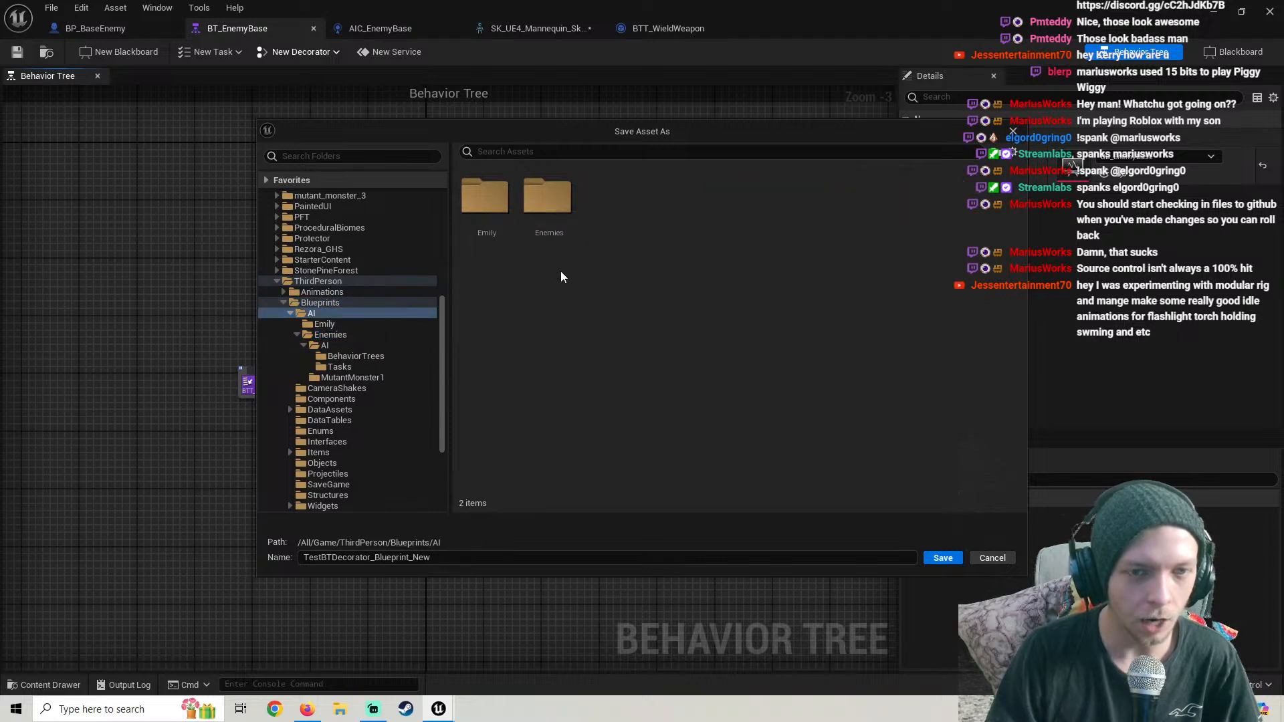
double_click(562, 216)
double_click(479, 213)
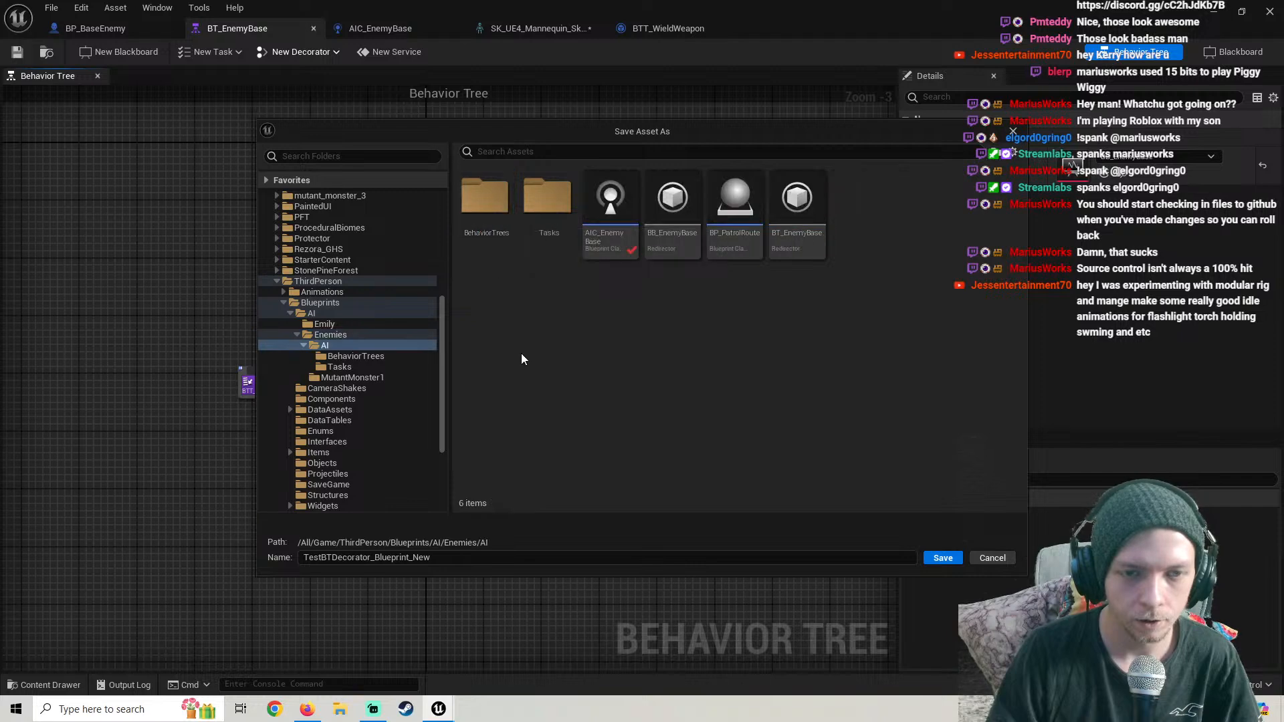
Create a folder named Decorators inside Enemies/AI and open it
right_click(521, 353)
left_click(583, 380)
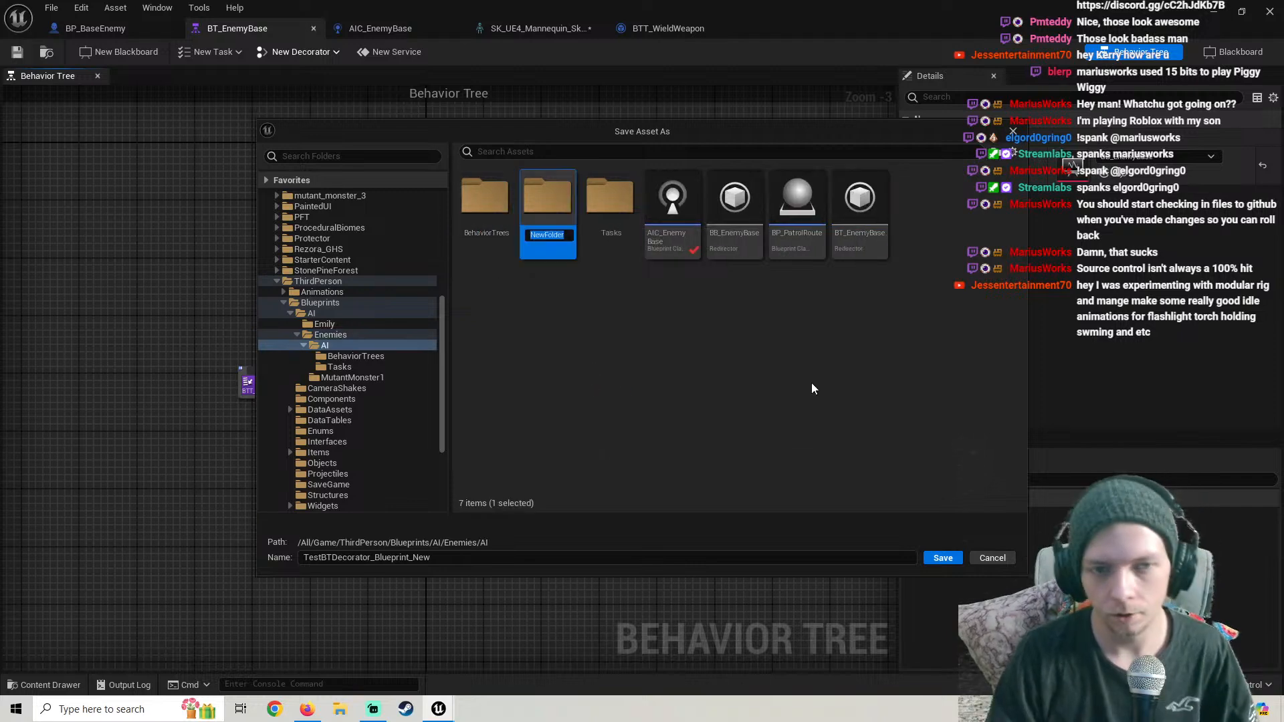
type("Decorat")
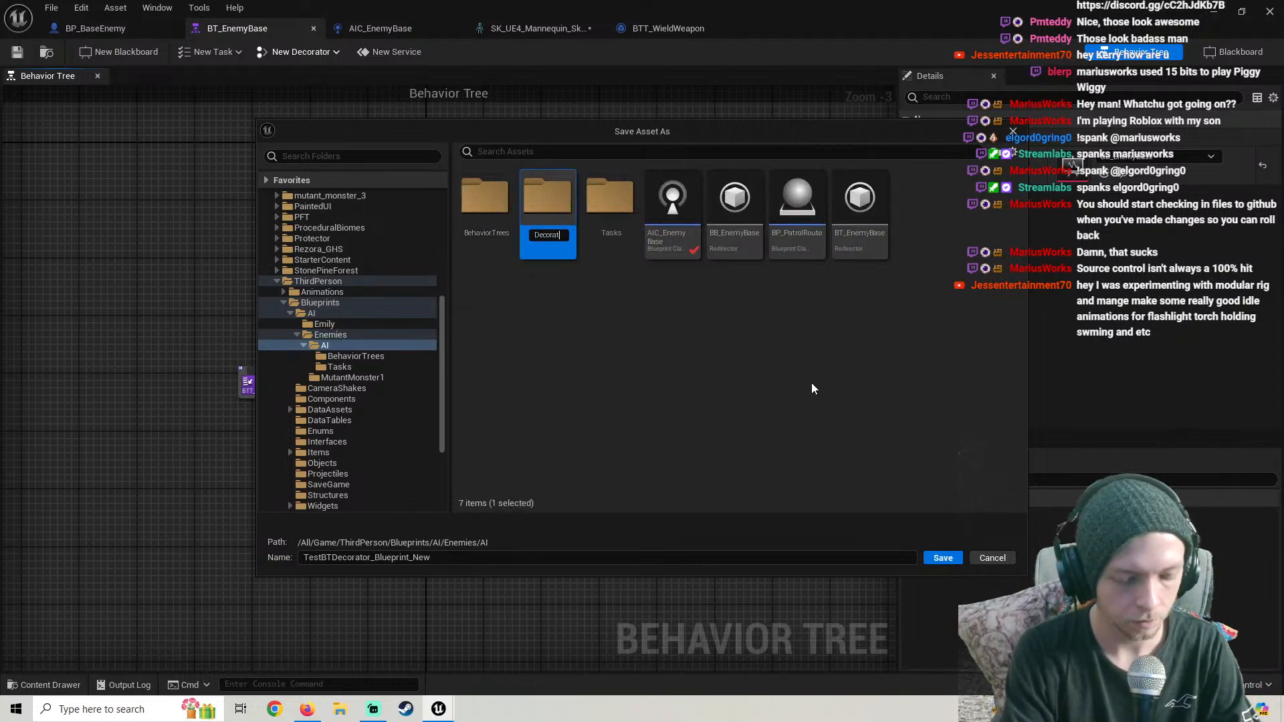
type("ors")
key("Return")
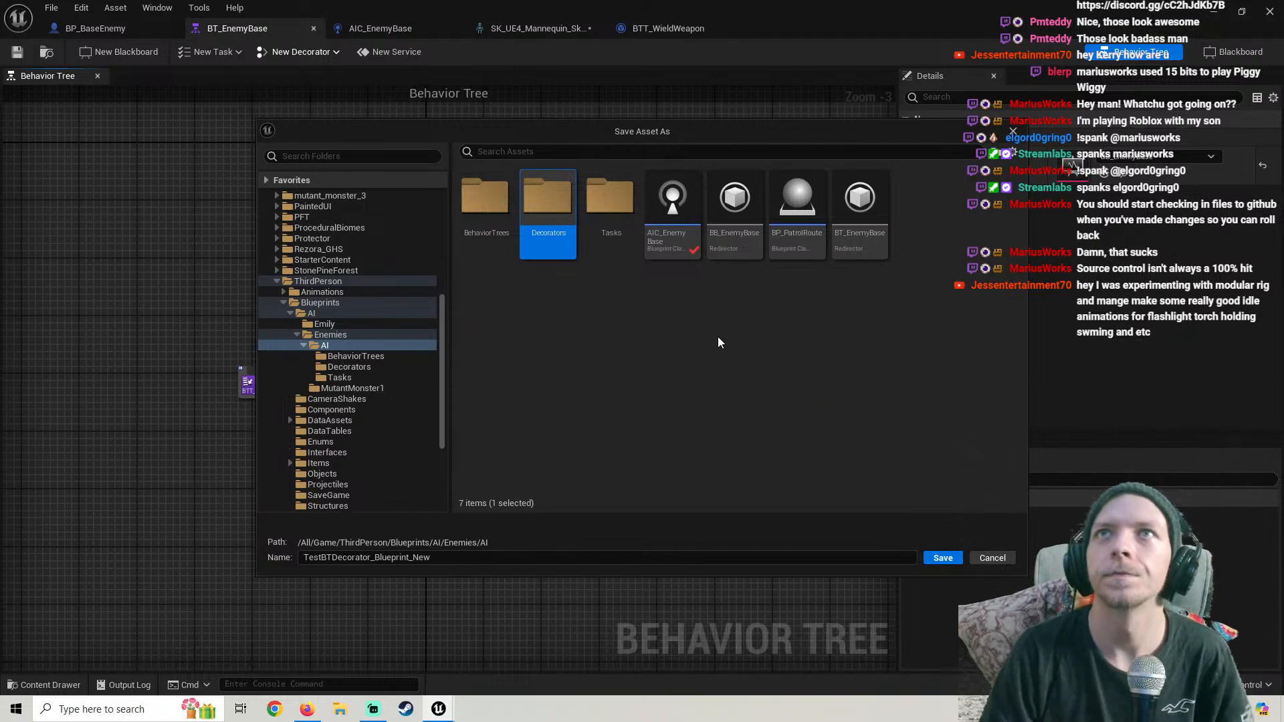
double_click(540, 214)
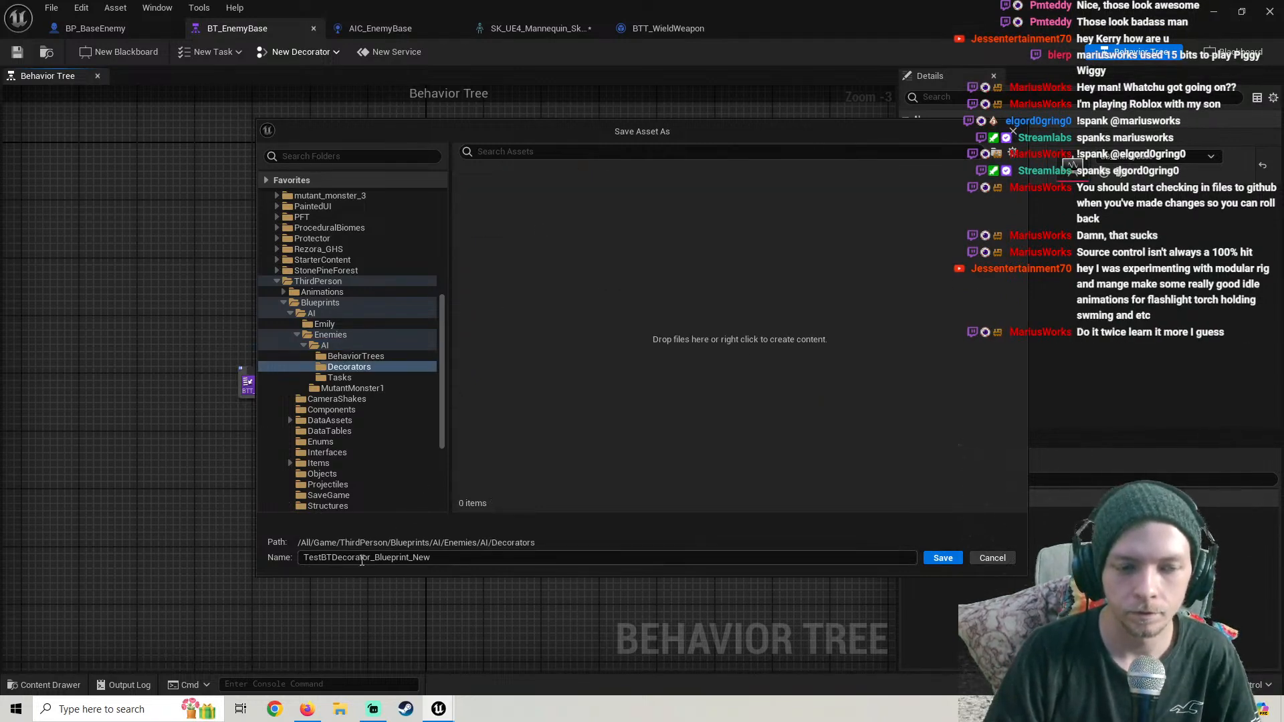
Save the new decorator in the Decorators folder as BTD_IsWieldingWeapon
left_click(361, 558)
type("BTD_IsW")
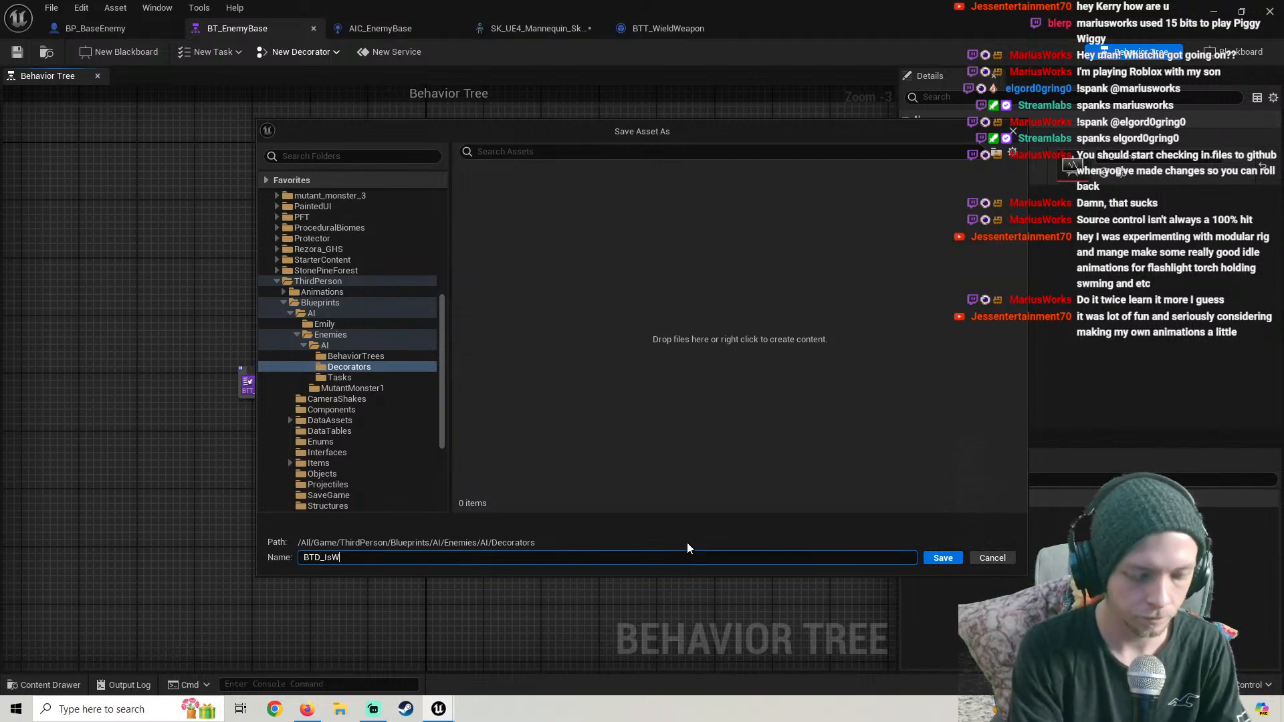
type("ieldingWea")
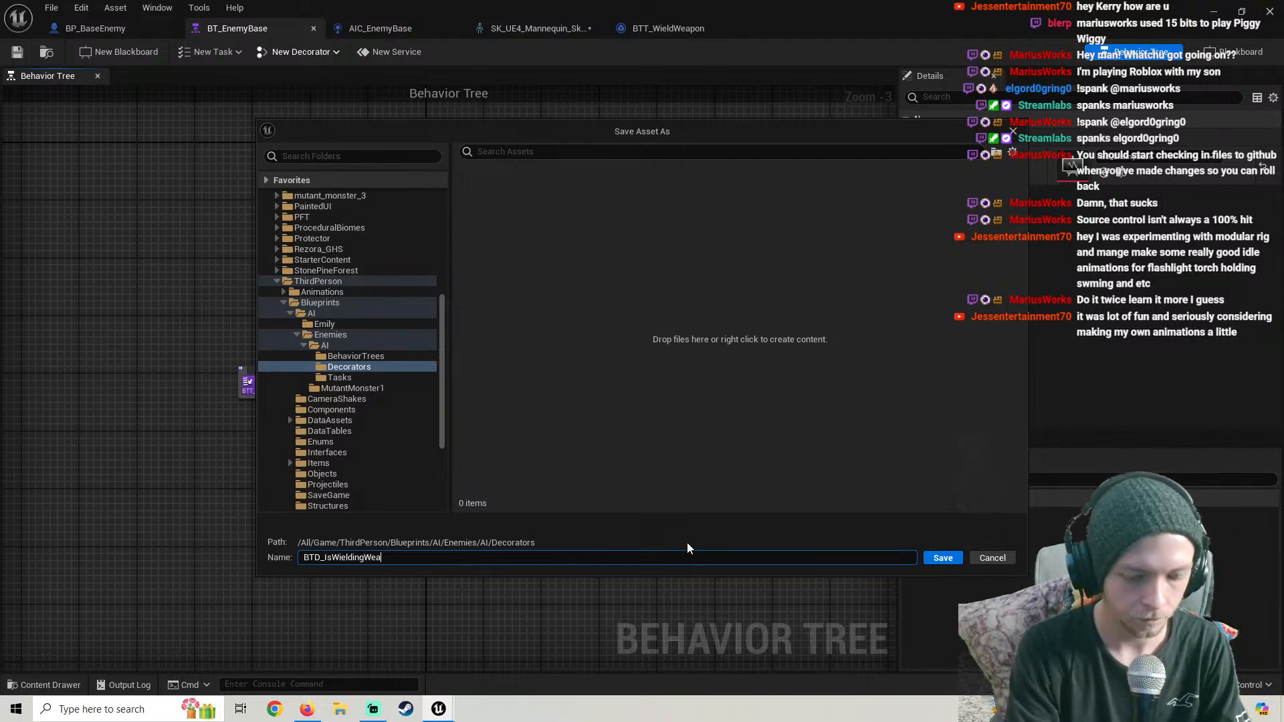
type("pon")
key("Return")
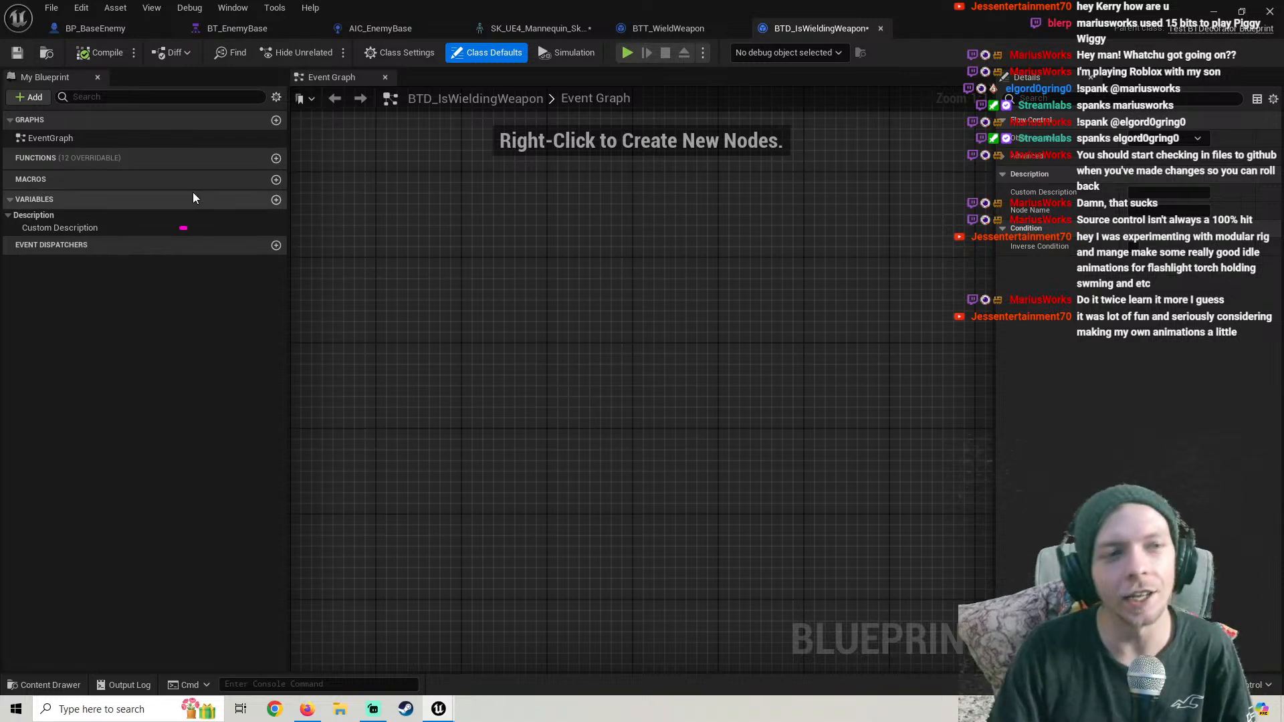
Override Perform Condition Check AI in BTD_IsWieldingWeapon, move the Return Node well away from the entry node, and compile and save
left_click(229, 161)
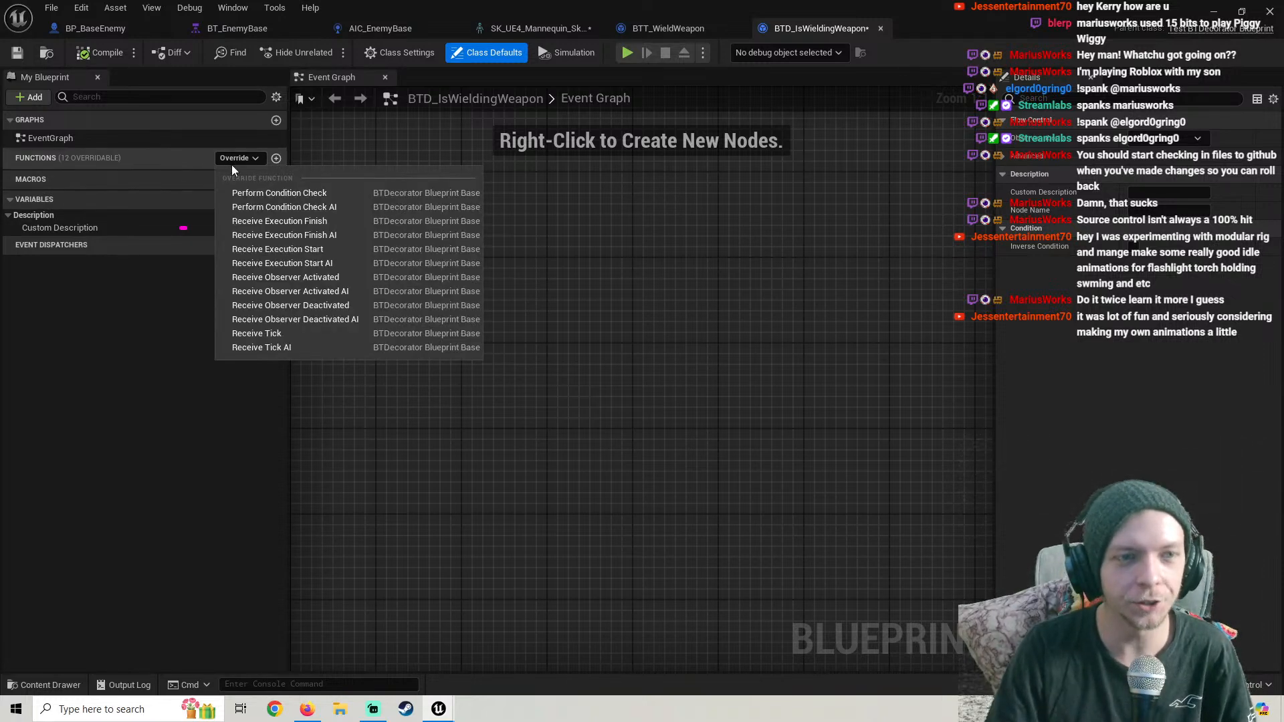
left_click(275, 207)
right_click_drag(658, 340, 394, 292)
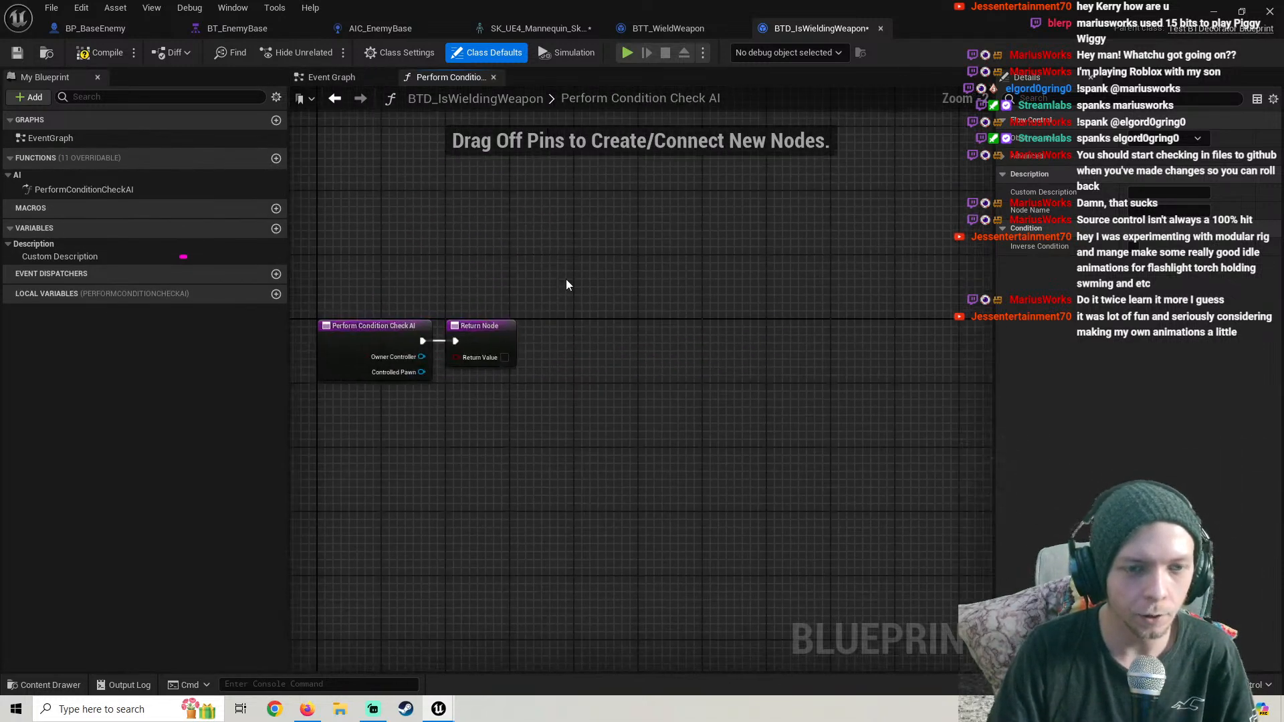
left_click_drag(512, 335, 892, 327)
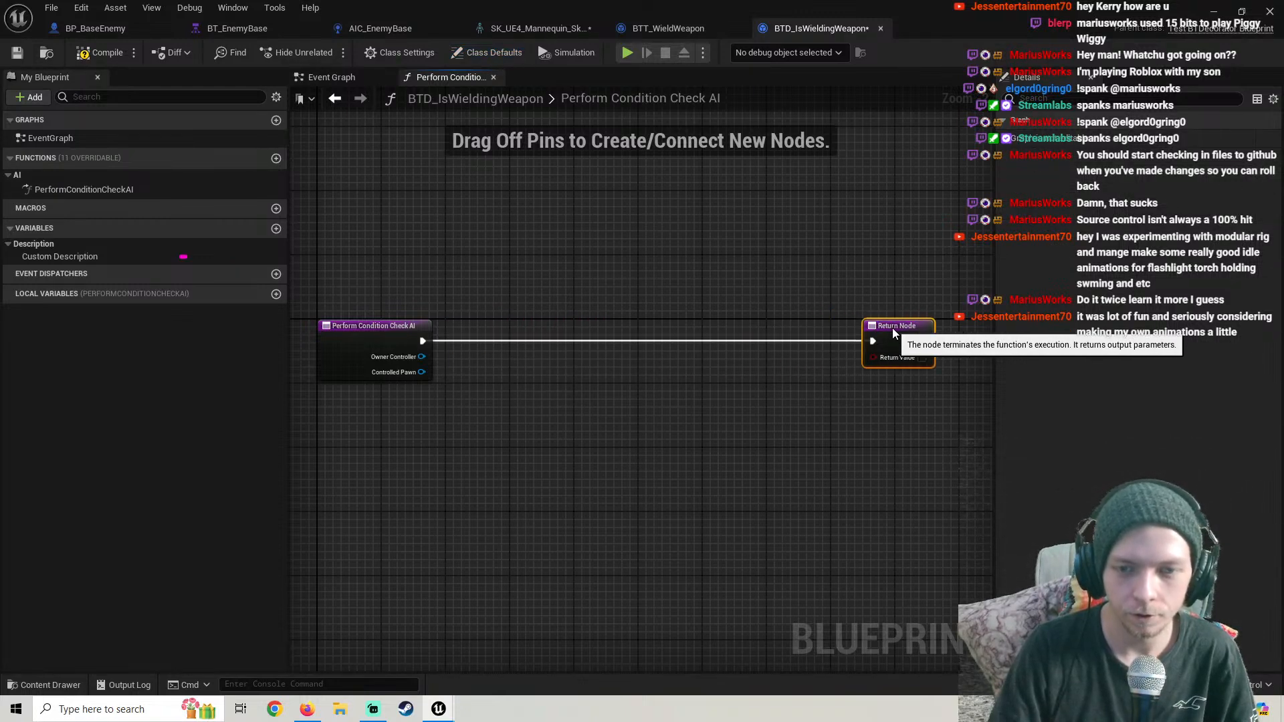
left_click(100, 52)
Save and close the SK_UE4_Mannequin skeleton asset and close AIC_EnemyBase
left_click(541, 30)
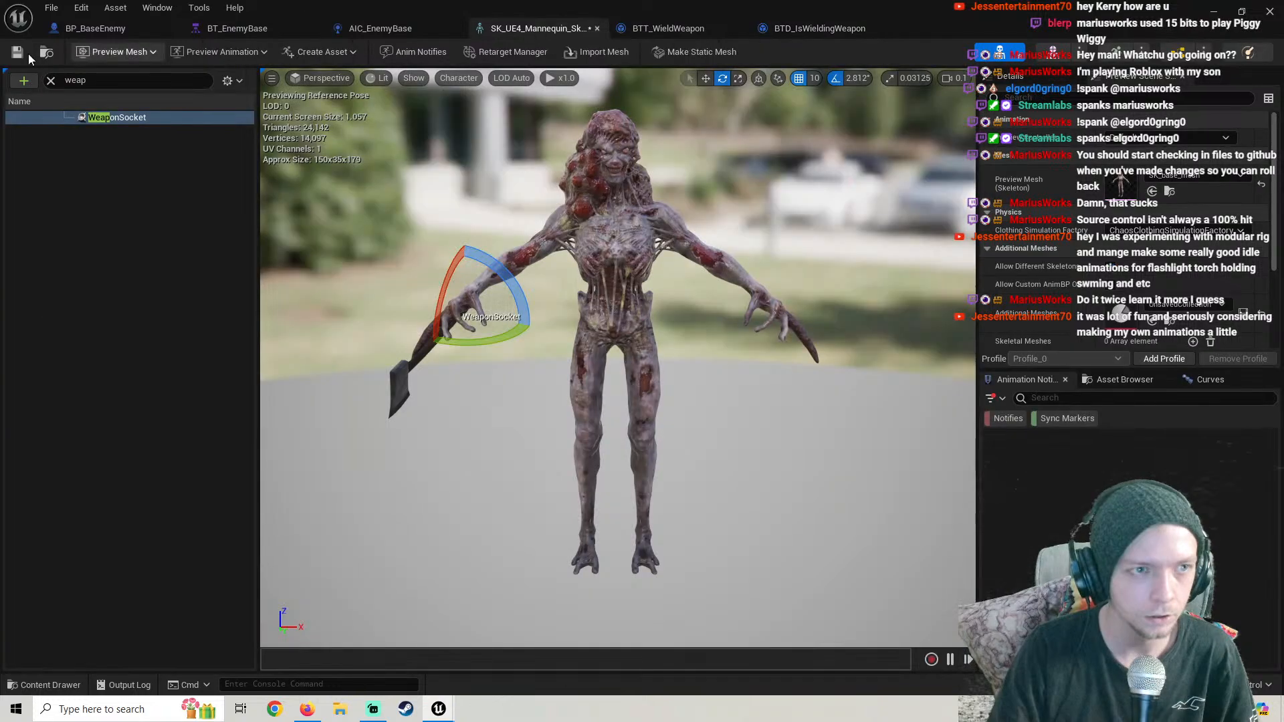
left_click(596, 28)
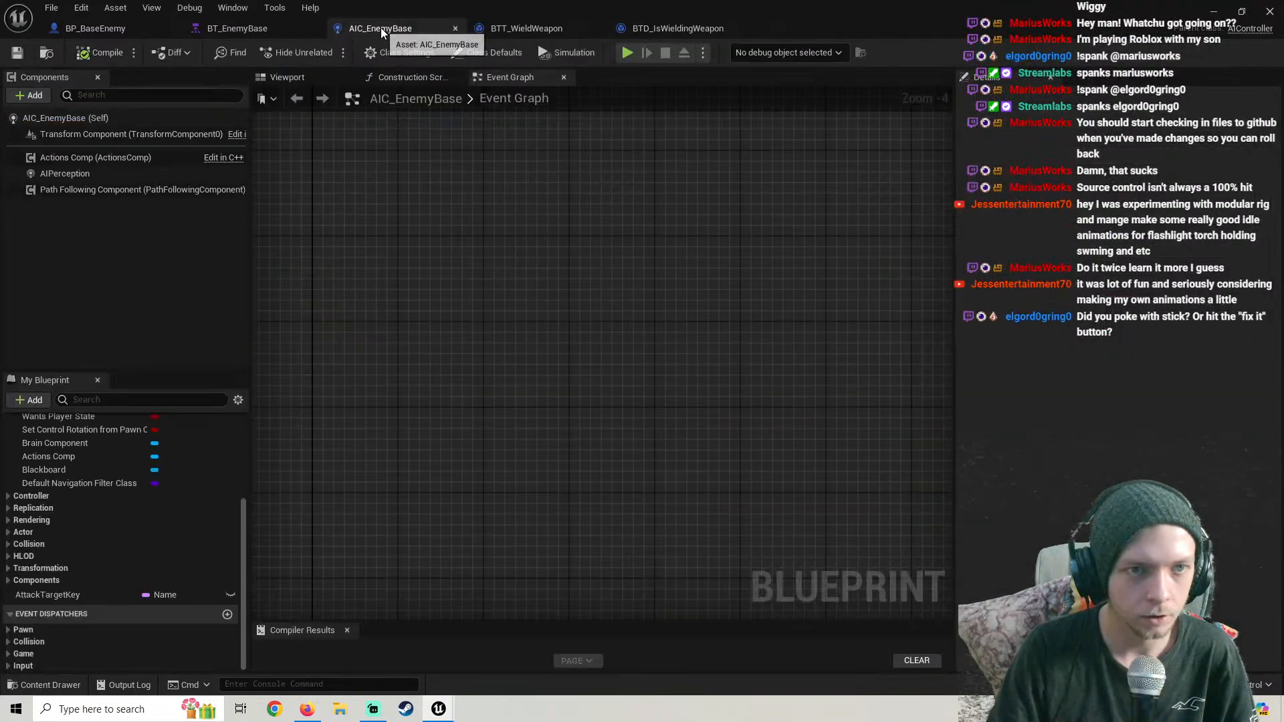
scroll(511, 207, "down", 3)
right_click_drag(514, 227, 527, 351)
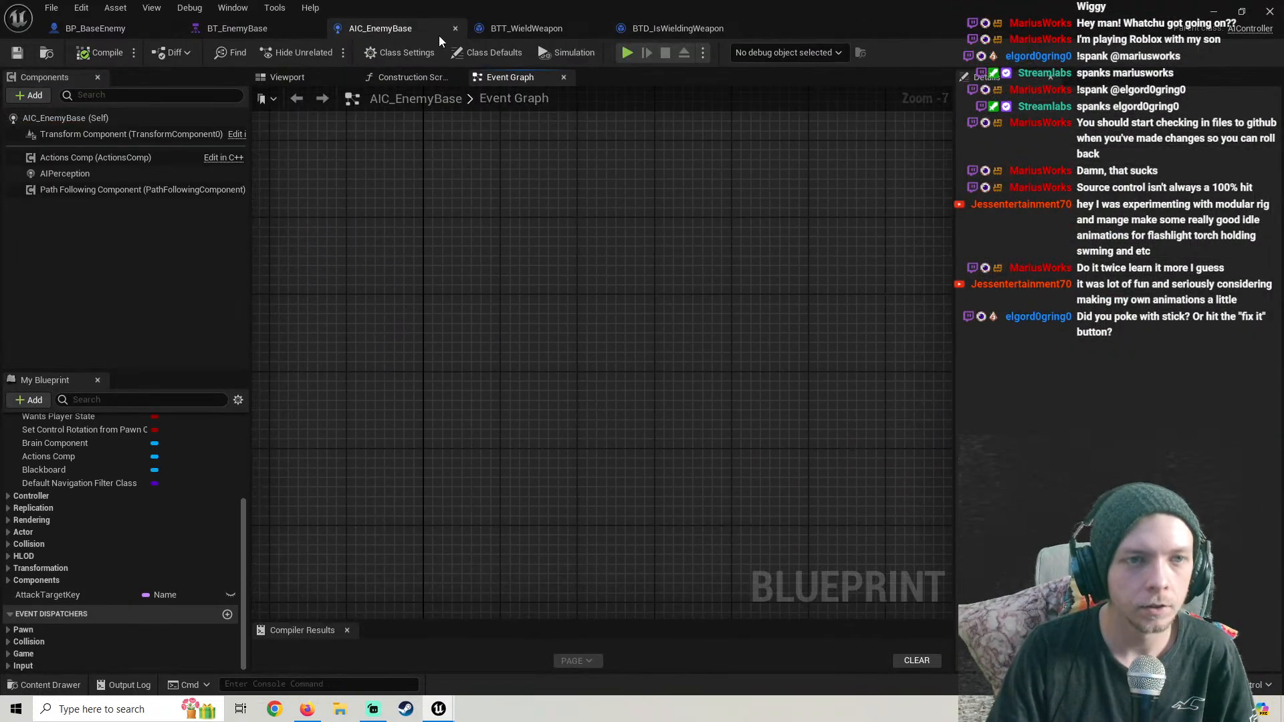
left_click(456, 28)
In BTT_WieldWeapon, move Finish Execute farther from the Wield Weapon node and save the task
left_click(404, 30)
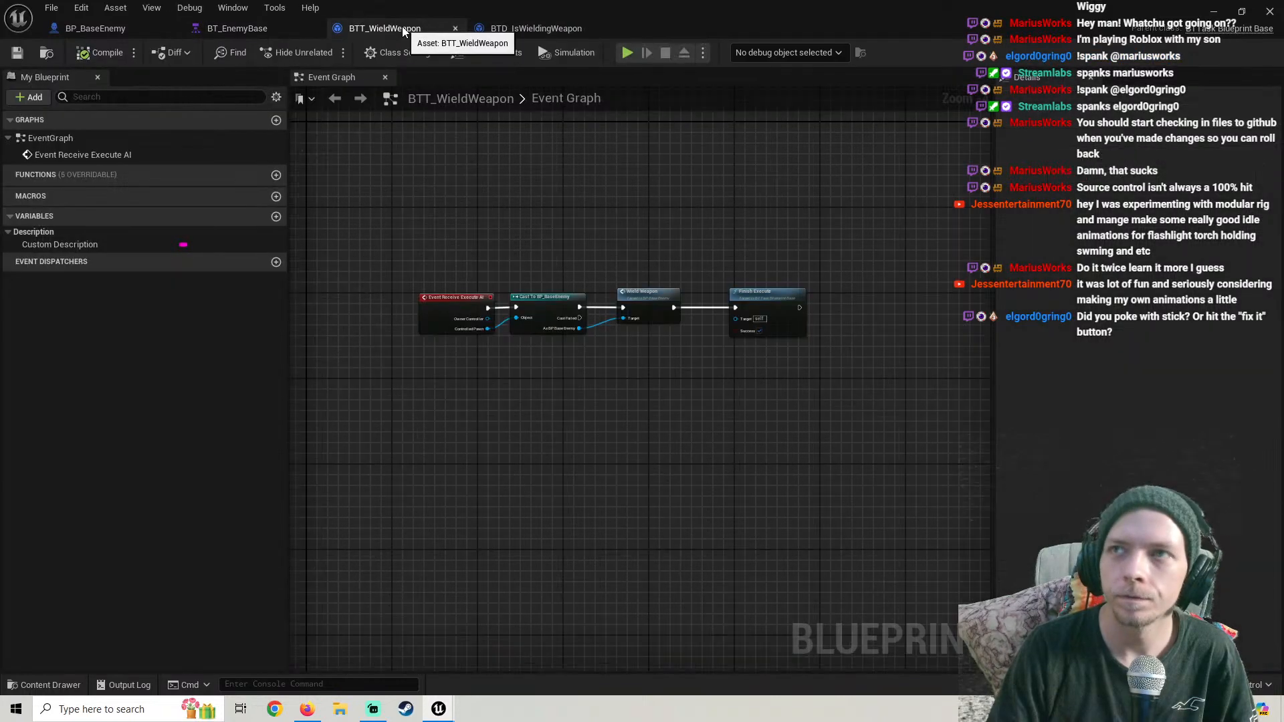
scroll(461, 221, "down", 2)
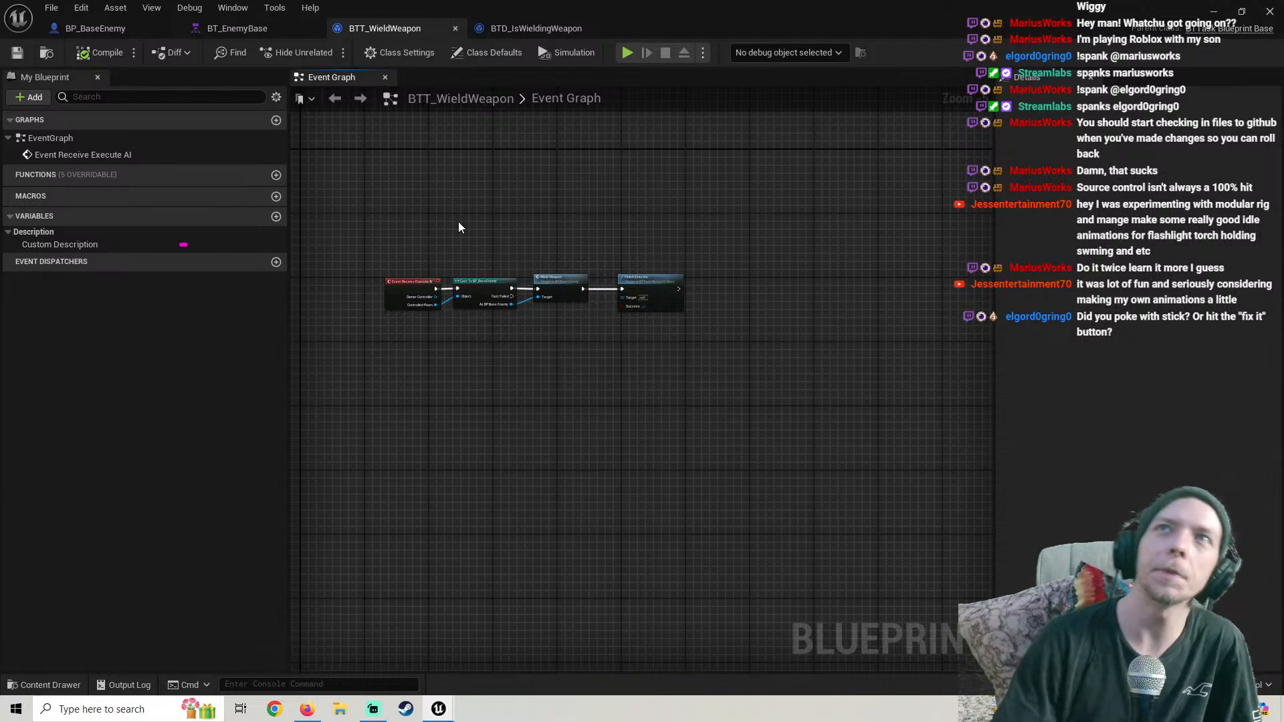
scroll(466, 278, "up", 3)
right_click_drag(533, 334, 436, 353)
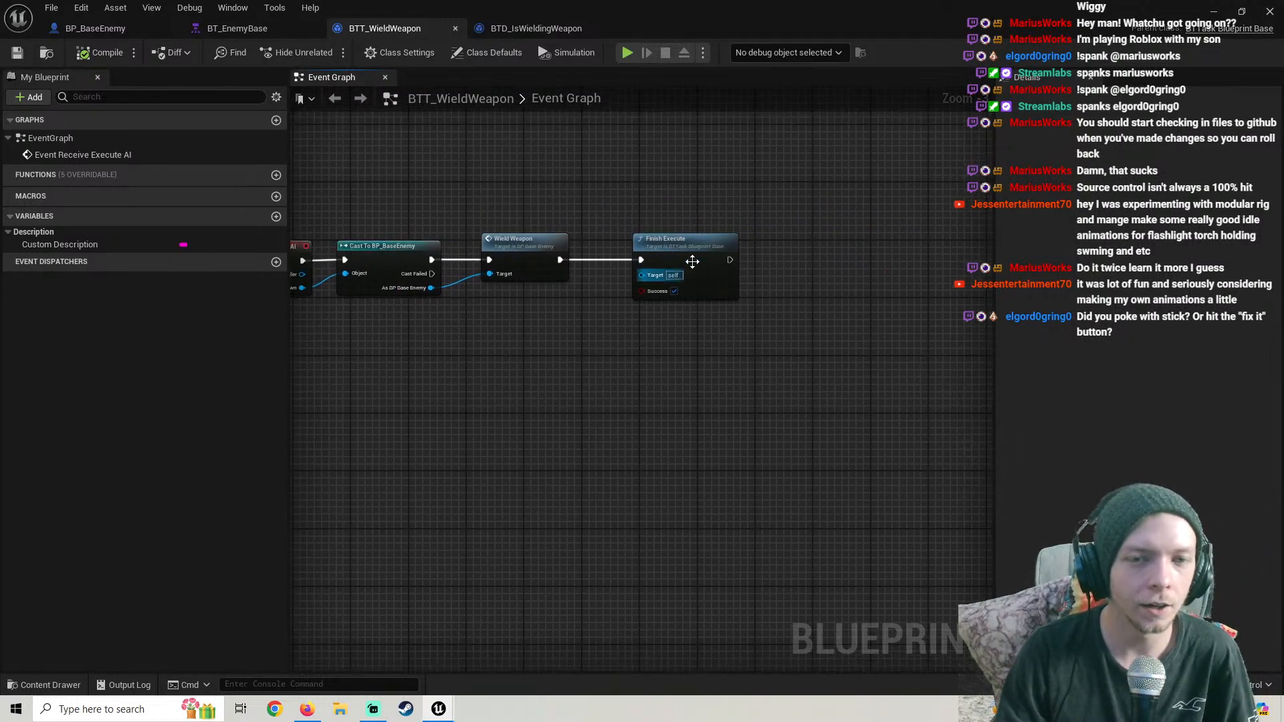
left_click_drag(694, 249, 767, 251)
left_click(536, 375)
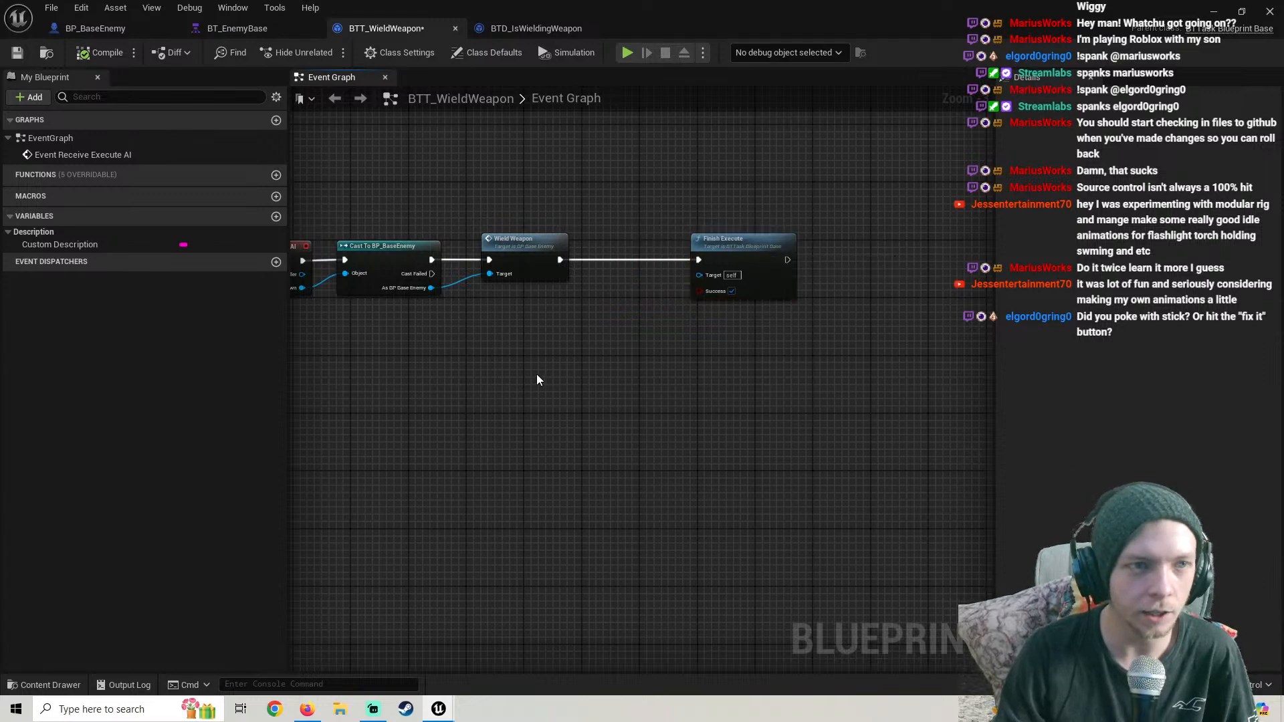
scroll(536, 374, "down", 1)
right_click_drag(536, 375, 656, 363)
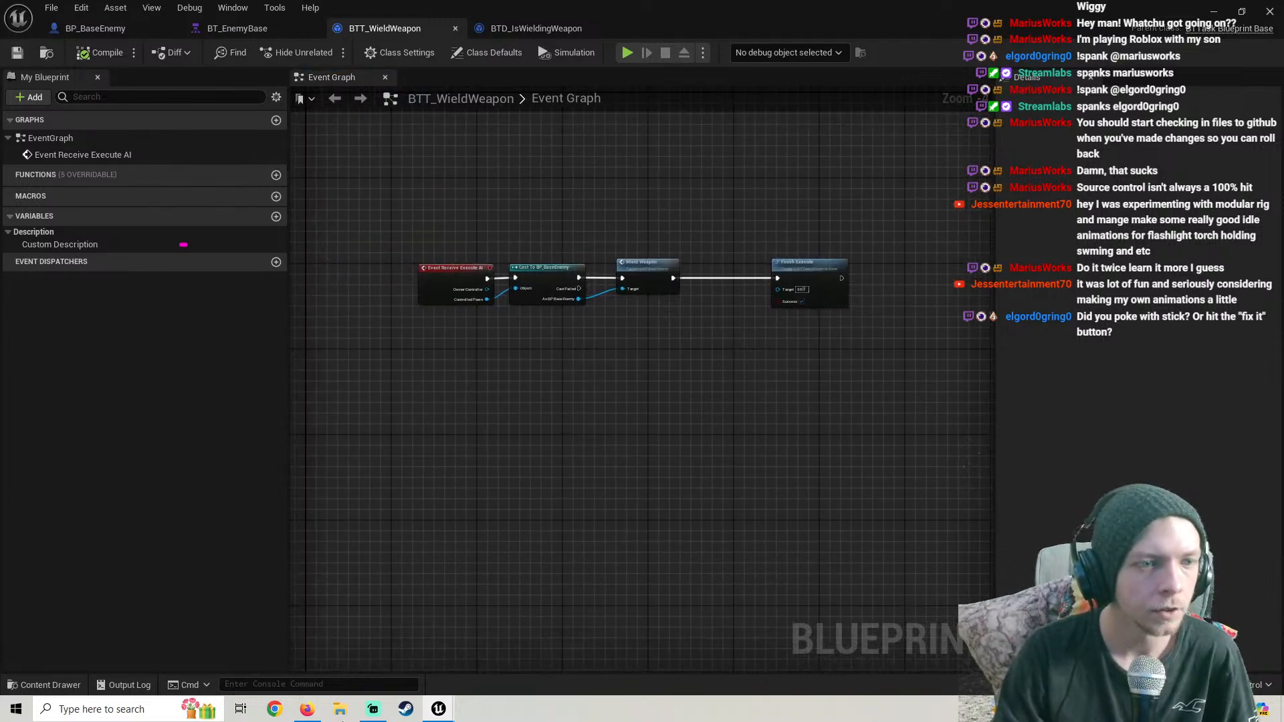
Resume the browser tutorial through its explanation of decorator events and function overrides, then return to Unreal
left_click(307, 709)
left_click(262, 380)
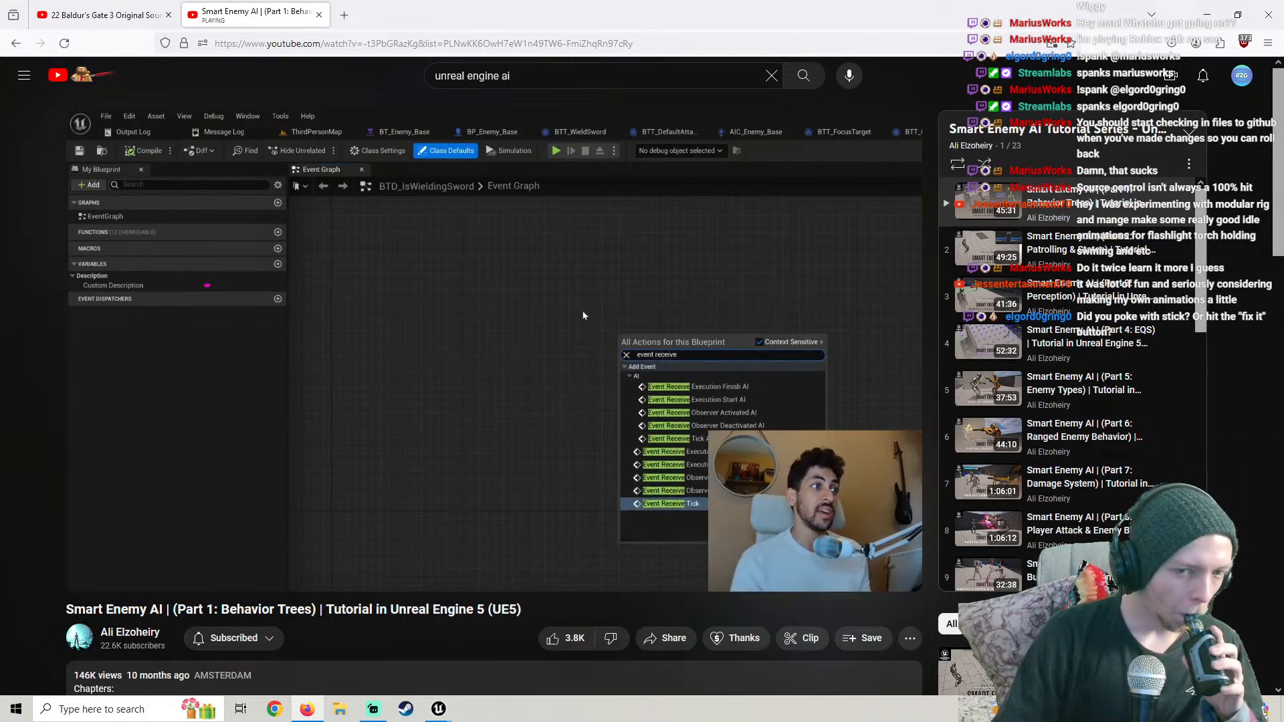
mouse_move(445, 715)
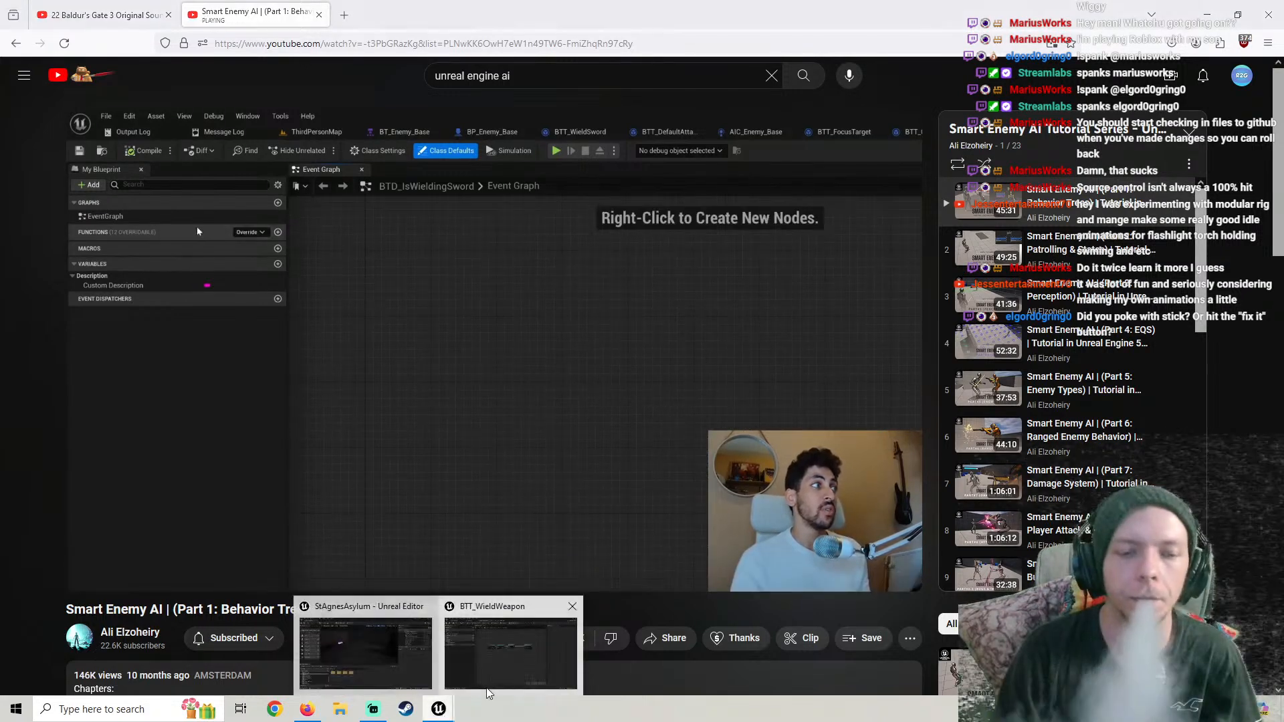
left_click(486, 682)
Close BTT_WieldWeapon and return to the Perform Condition Check AI graph of BTD_IsWieldingWeapon
left_click(522, 29)
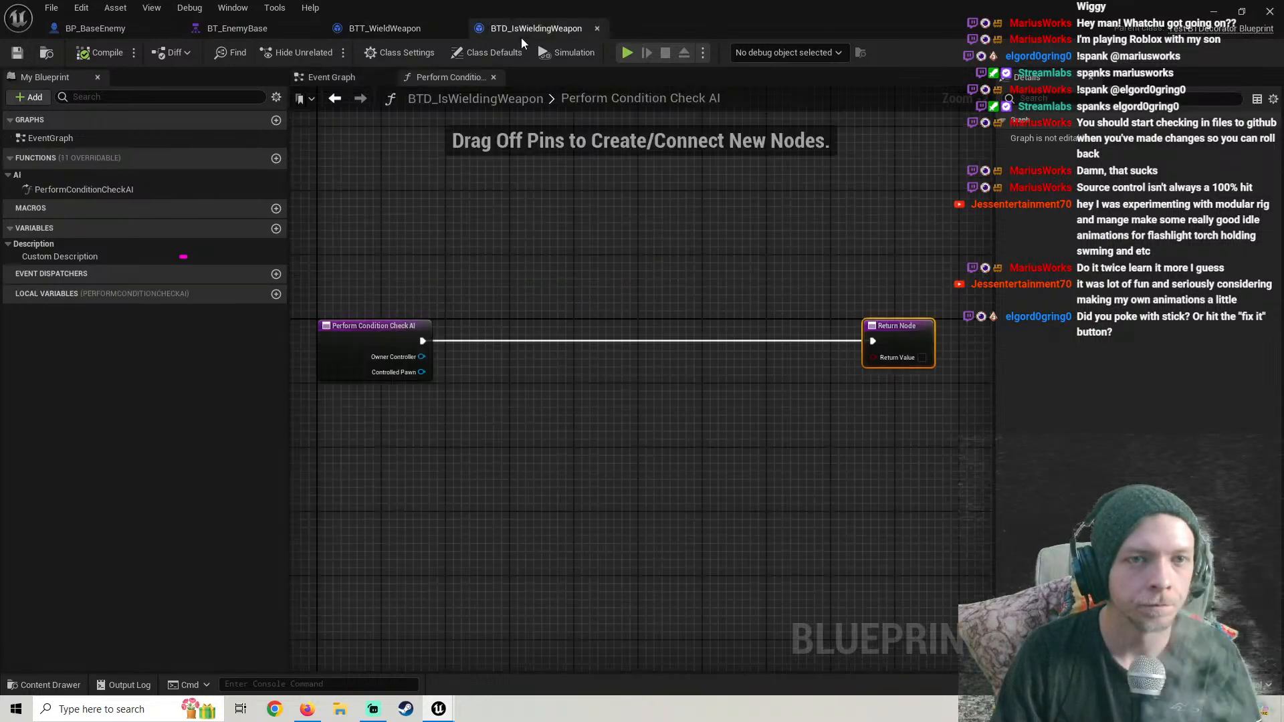
left_click(364, 28)
left_click(455, 31)
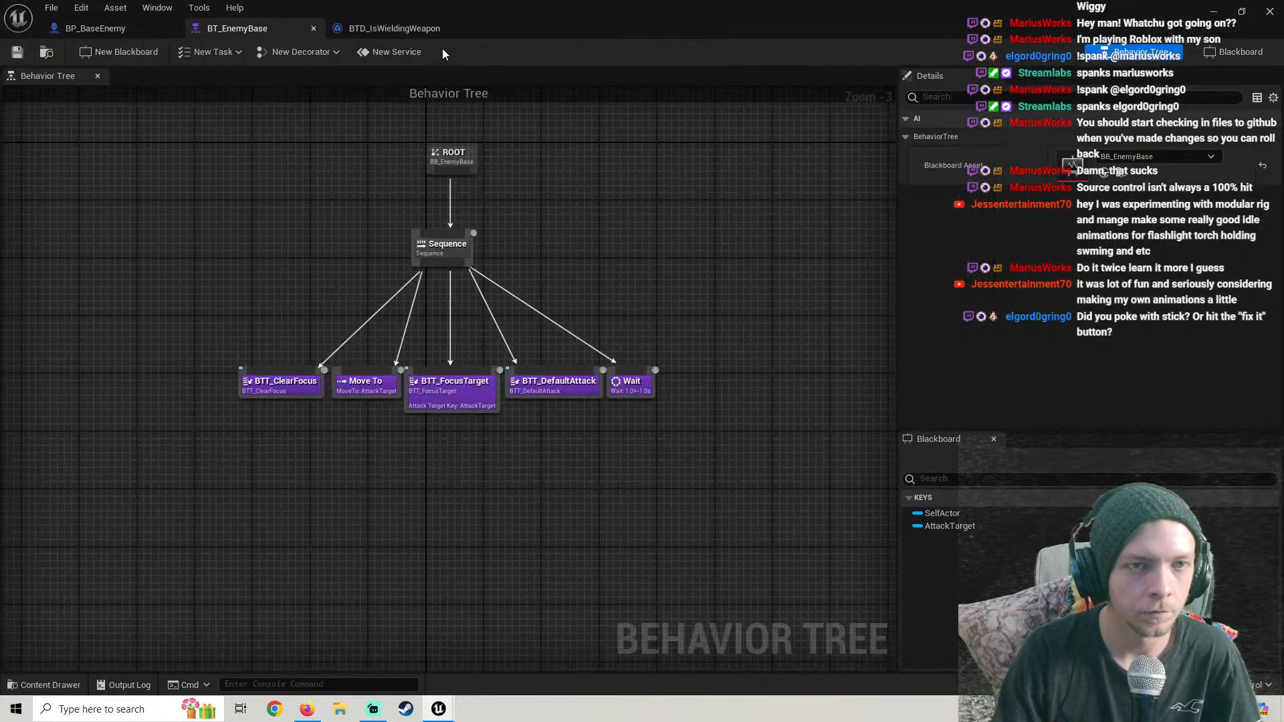
left_click(418, 30)
scroll(452, 361, "down", 2)
right_click_drag(452, 362, 499, 295)
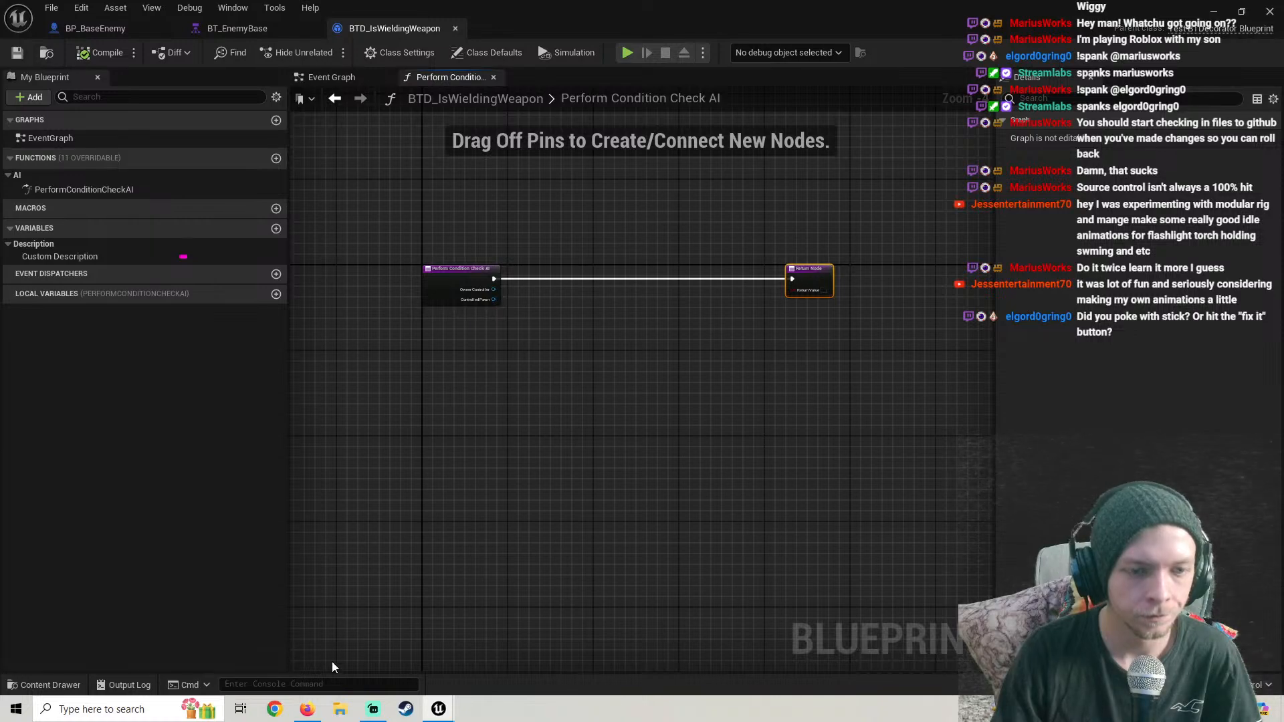
Check the tutorial's Perform Condition Check AI setup in the browser, then switch back to Unreal and open BP_BaseEnemy
left_click(307, 711)
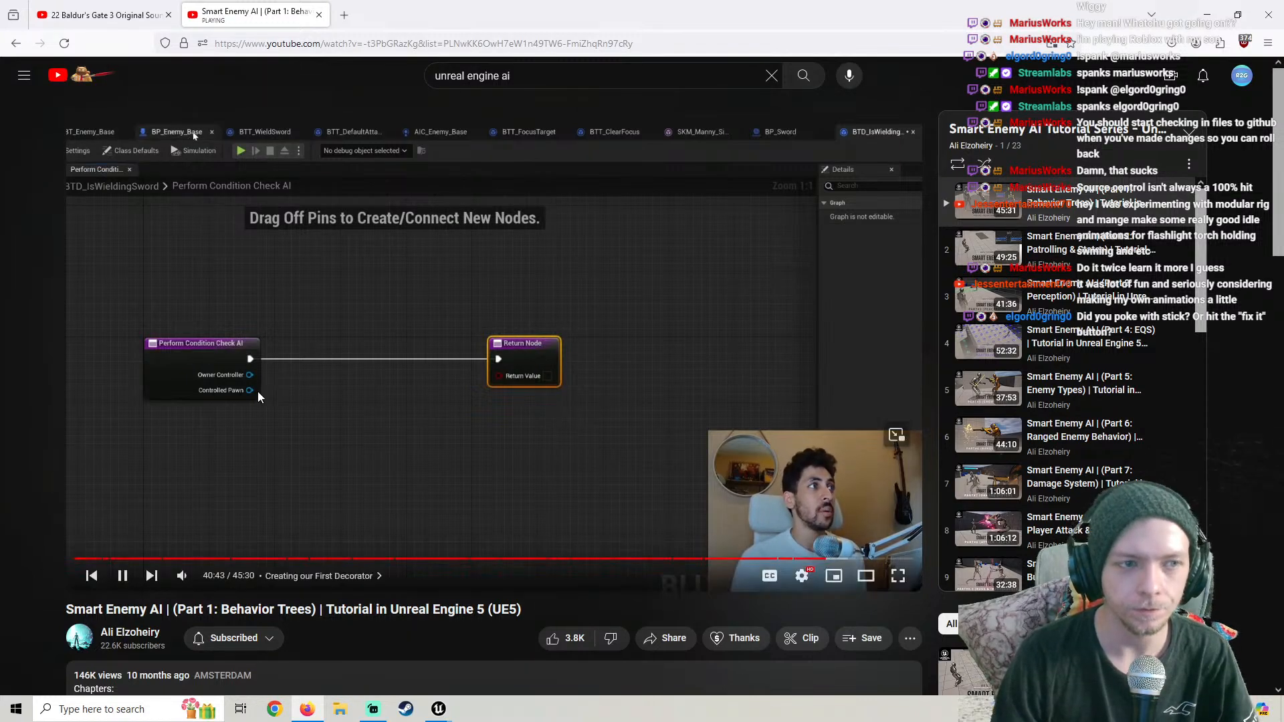
left_click(439, 707)
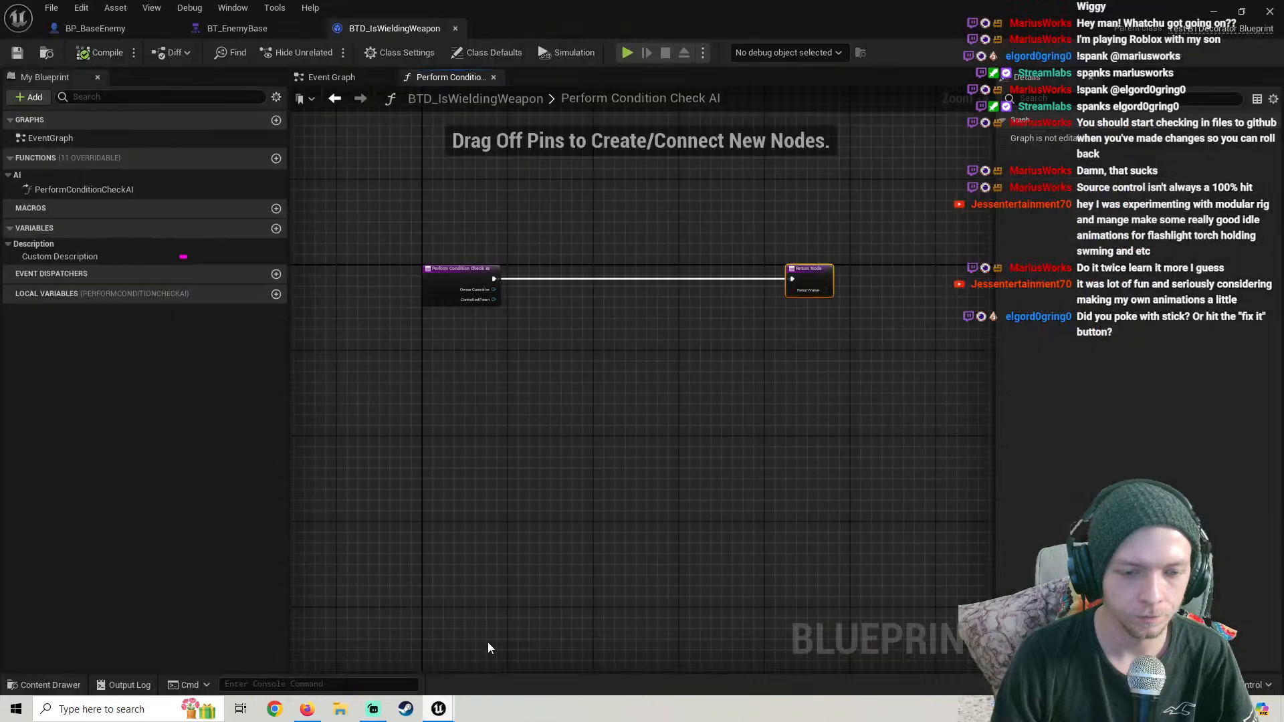
left_click(101, 29)
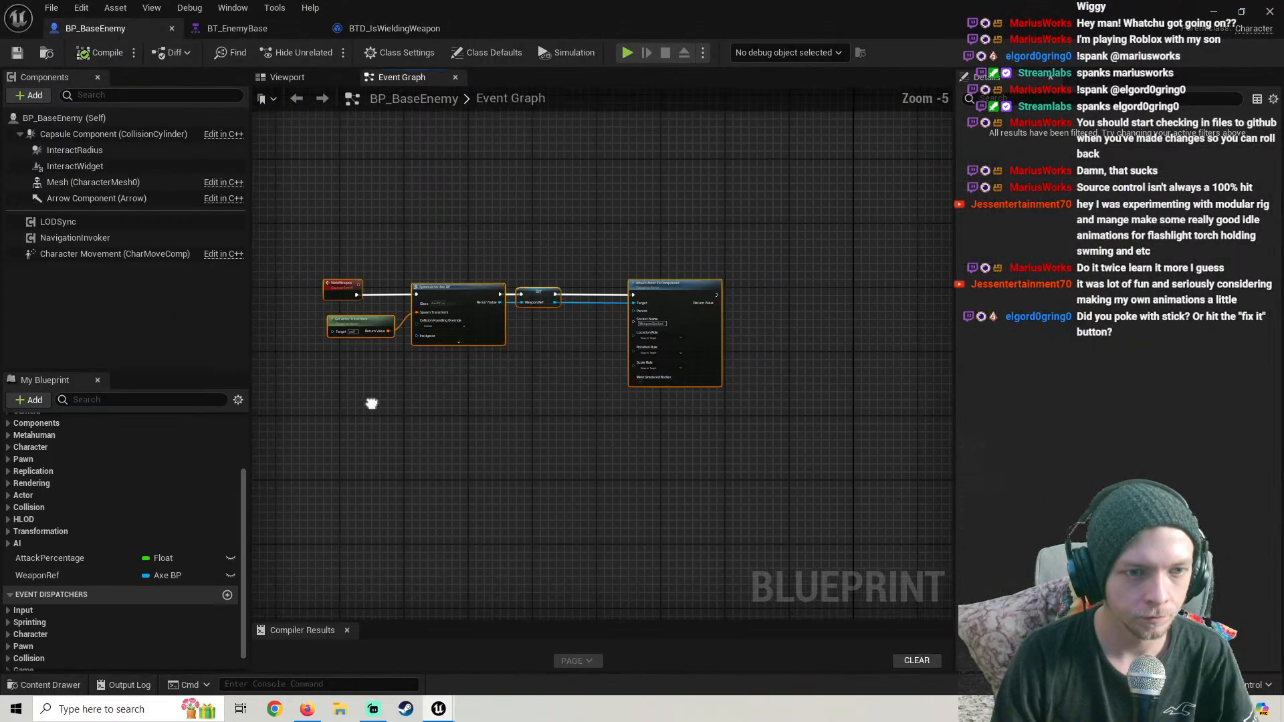
Add a variable named IsWiledingWeapon to BP_BaseEnemy
scroll(179, 481, "up", 2)
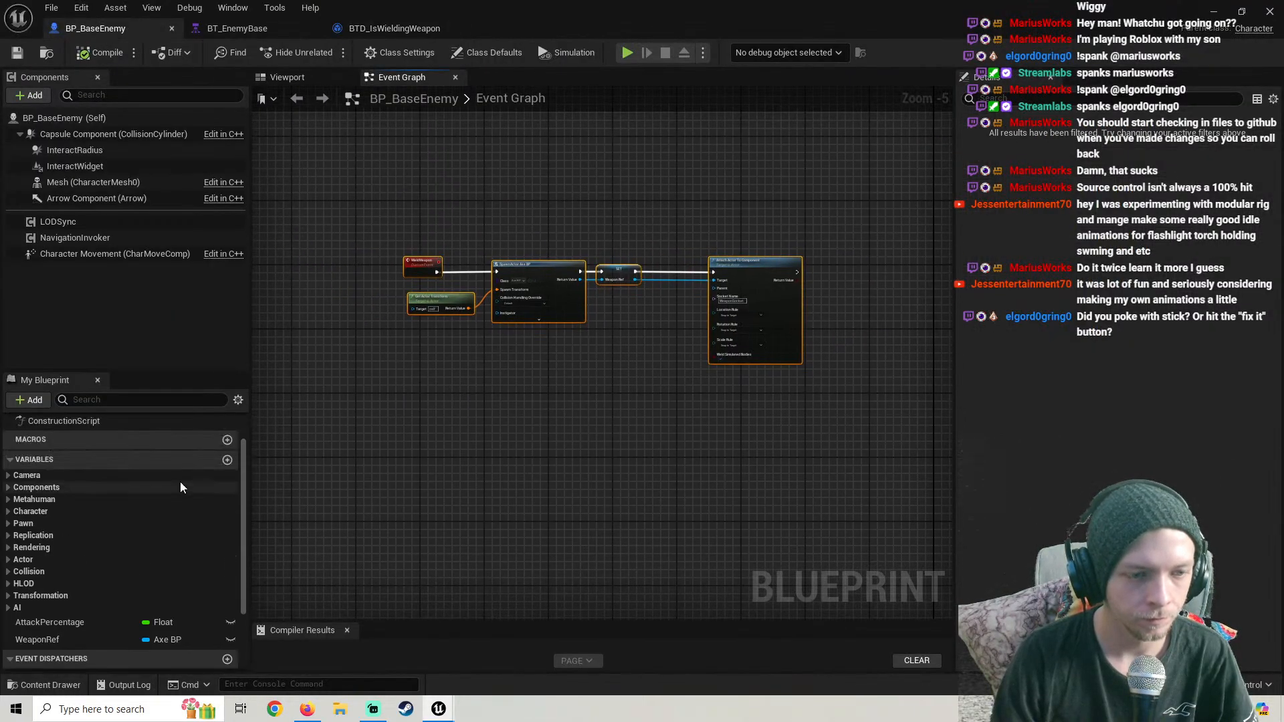
left_click(227, 460)
type("IsWiledingW")
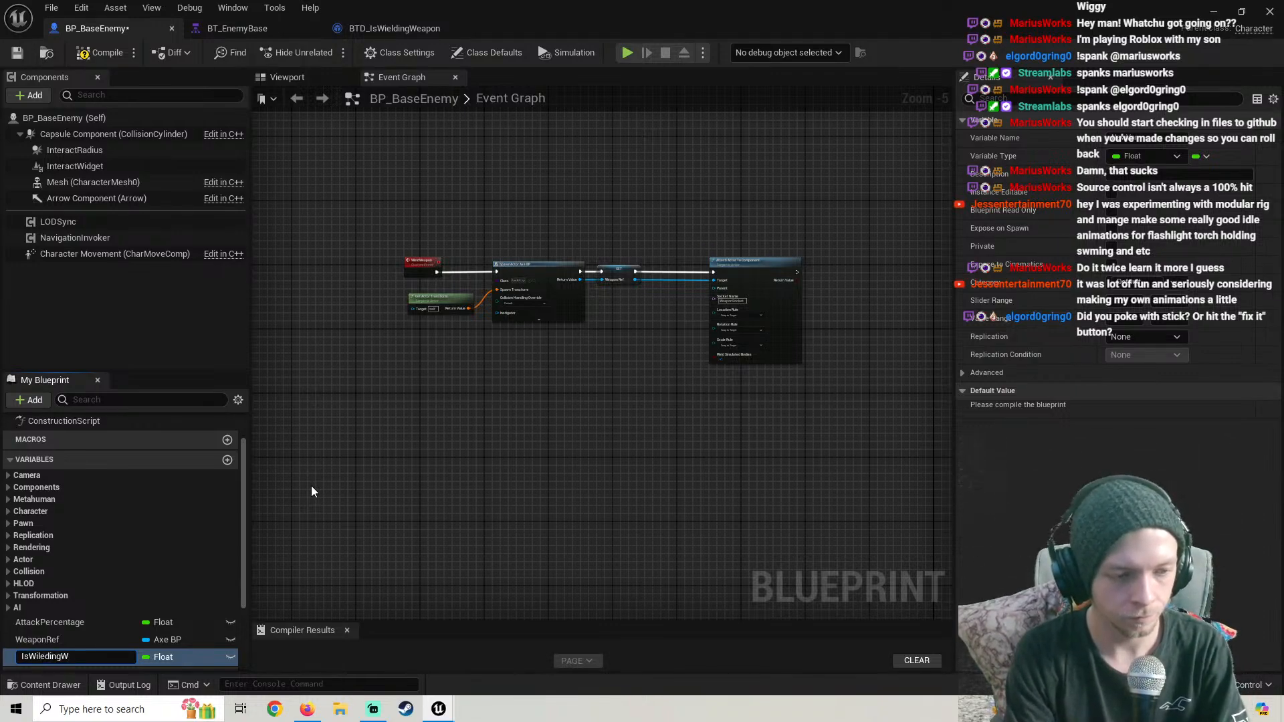
type("eapon")
key("Return")
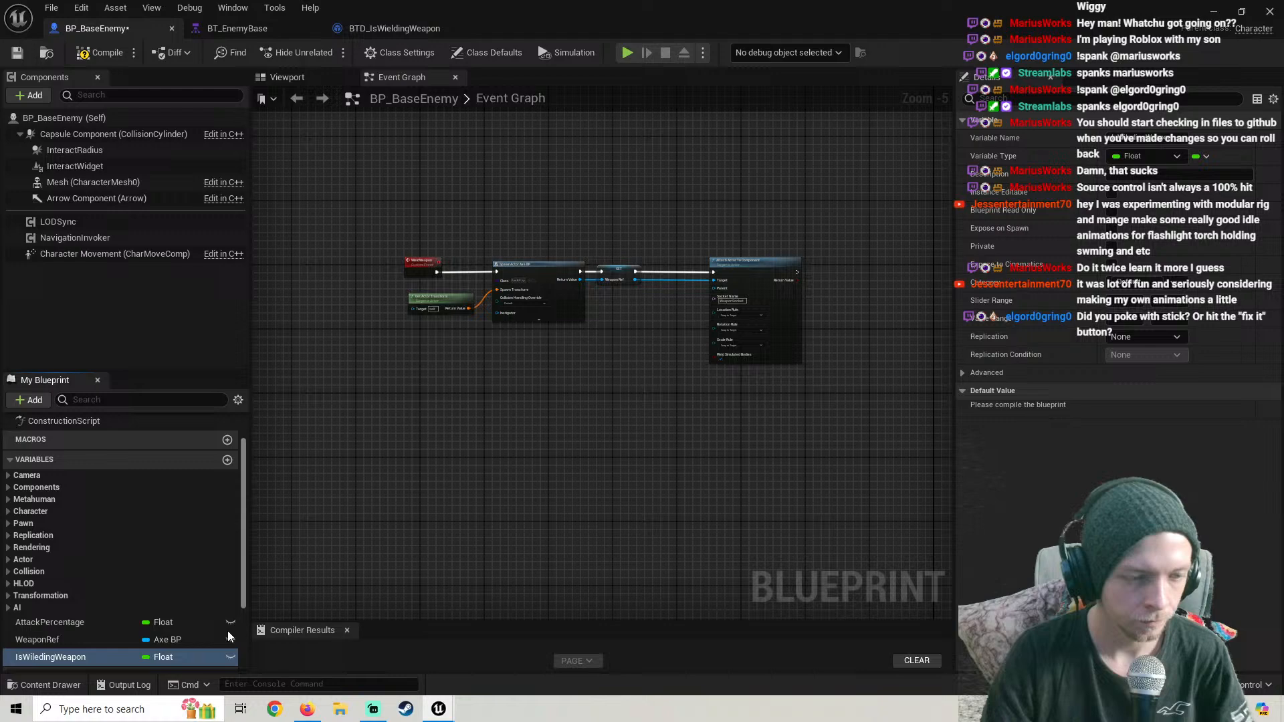
Change IsWiledingWeapon to a Boolean and add a Set node for it, ticked true, after Attach Actor To Component
left_click(164, 658)
left_click(180, 405)
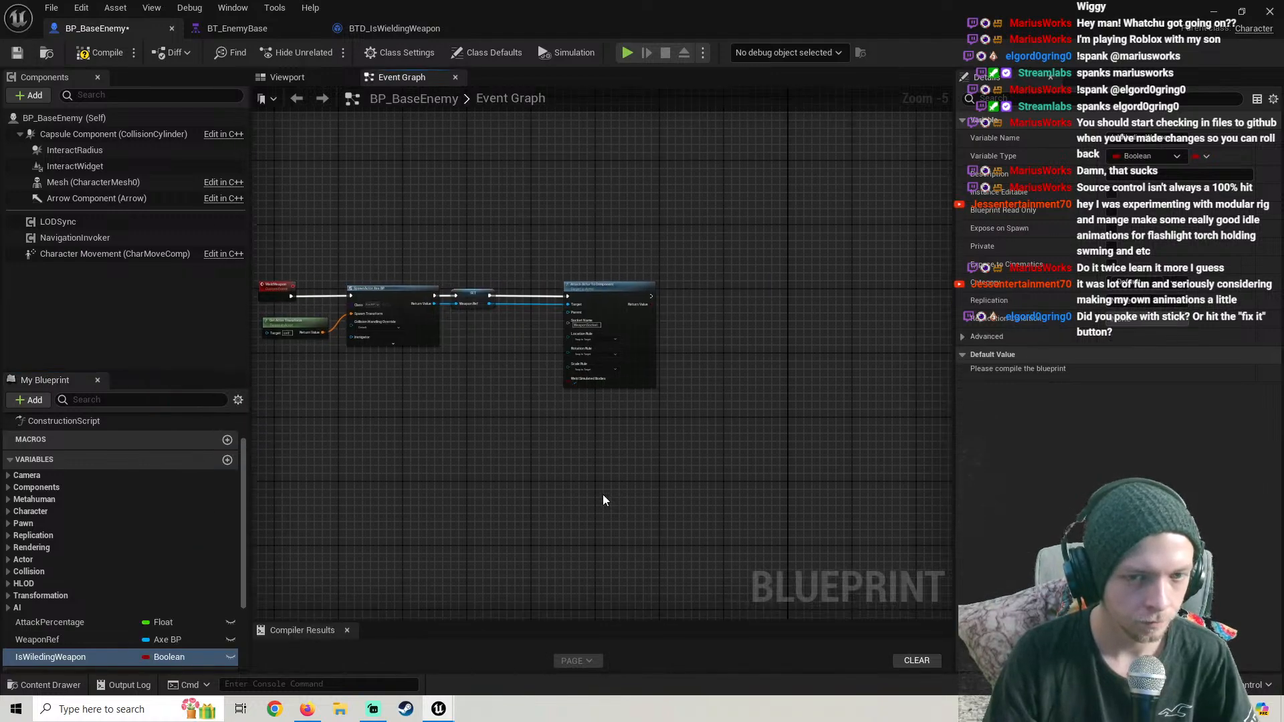
left_click_drag(63, 657, 600, 282)
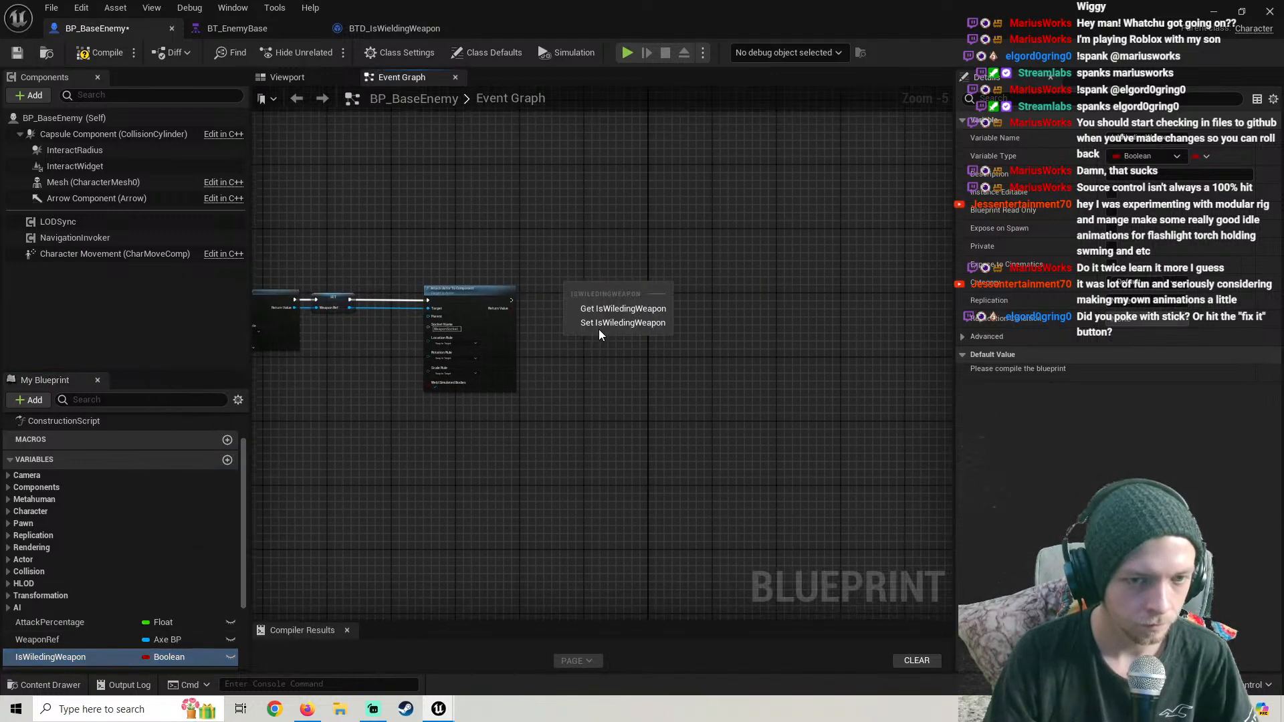
left_click(599, 329)
scroll(579, 297, "up", 4)
left_click(625, 273)
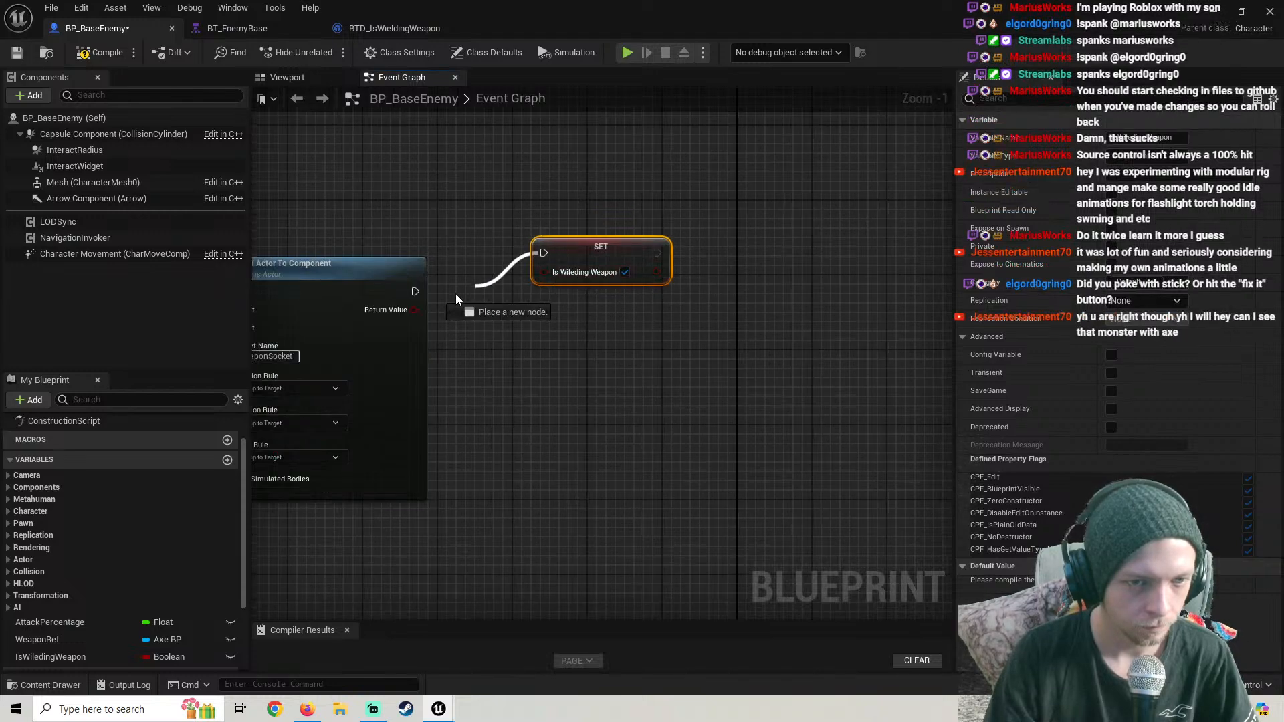
scroll(676, 306, "down", 3)
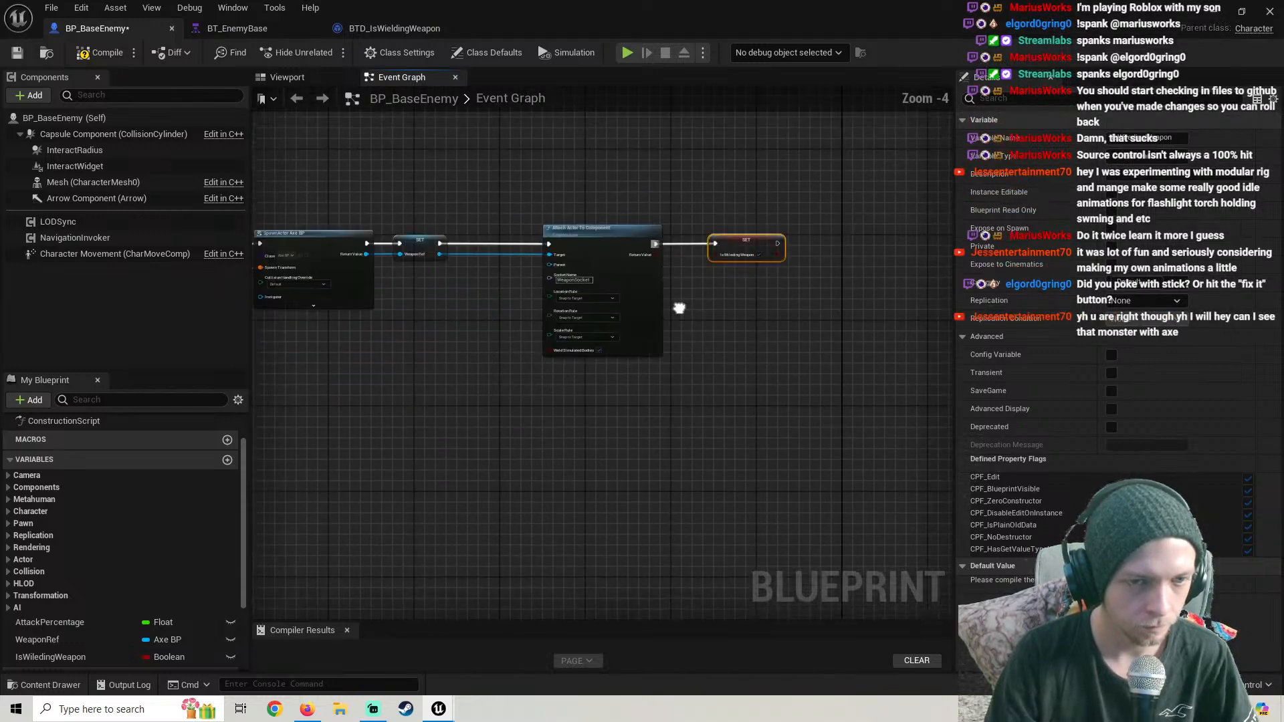
Check the tutorial's Perform Condition Check AI graph in the browser, then return to Unreal and open BTD_IsWieldingWeapon
left_click(307, 709)
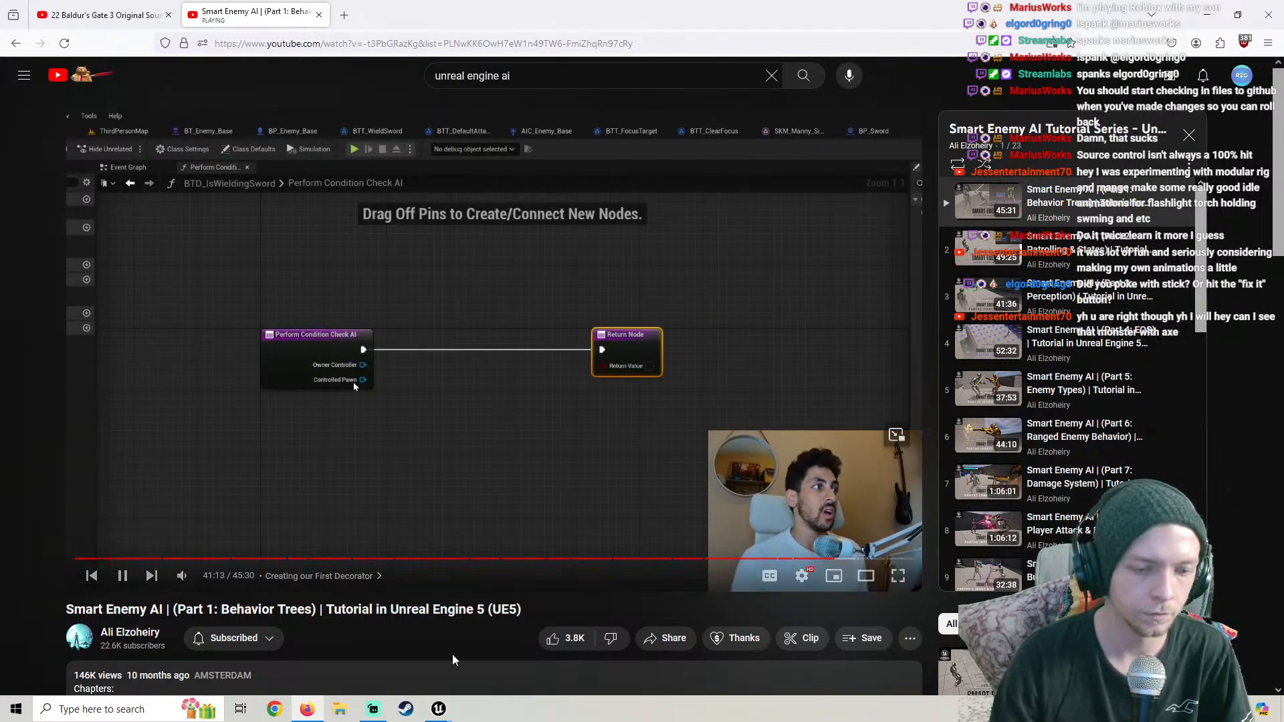
key("alt+Tab")
left_click(404, 26)
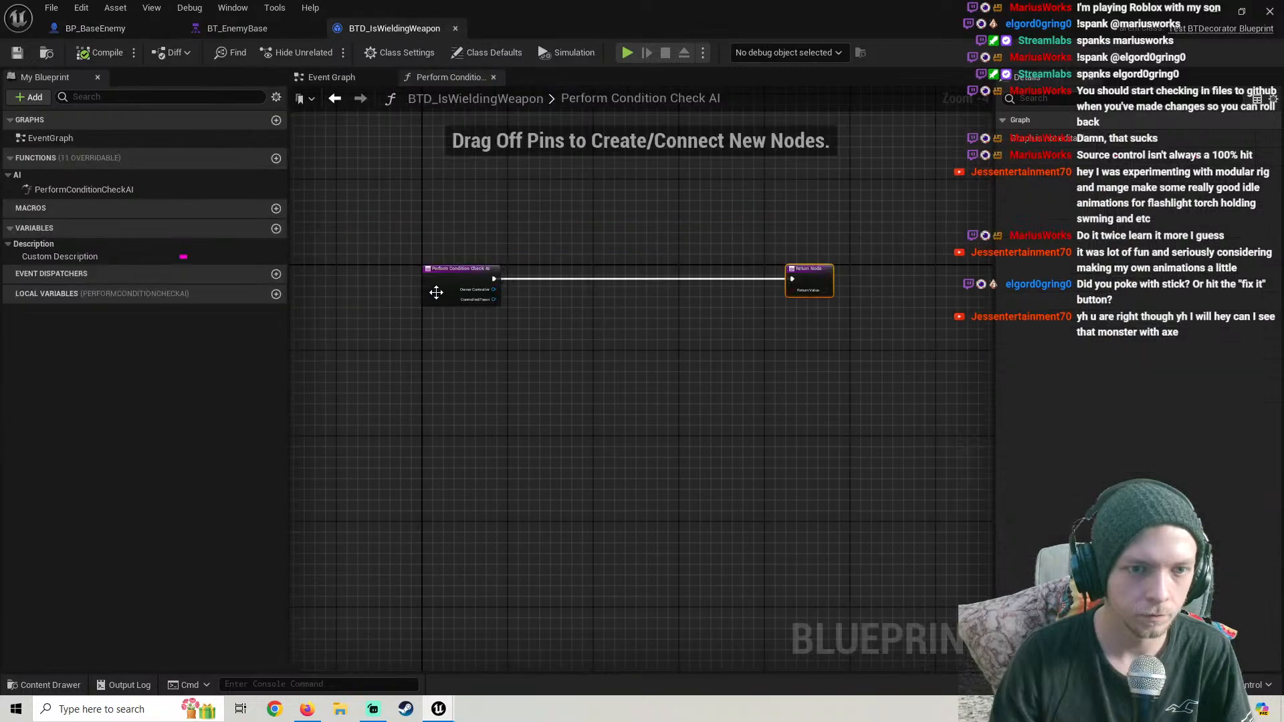
Add a Cast To BP_BaseEnemy from Controlled Pawn, wire its execution from Perform Condition Check AI, and align it beside that node
scroll(491, 321, "up", 2)
left_click_drag(495, 291, 600, 357)
type("cast to enem")
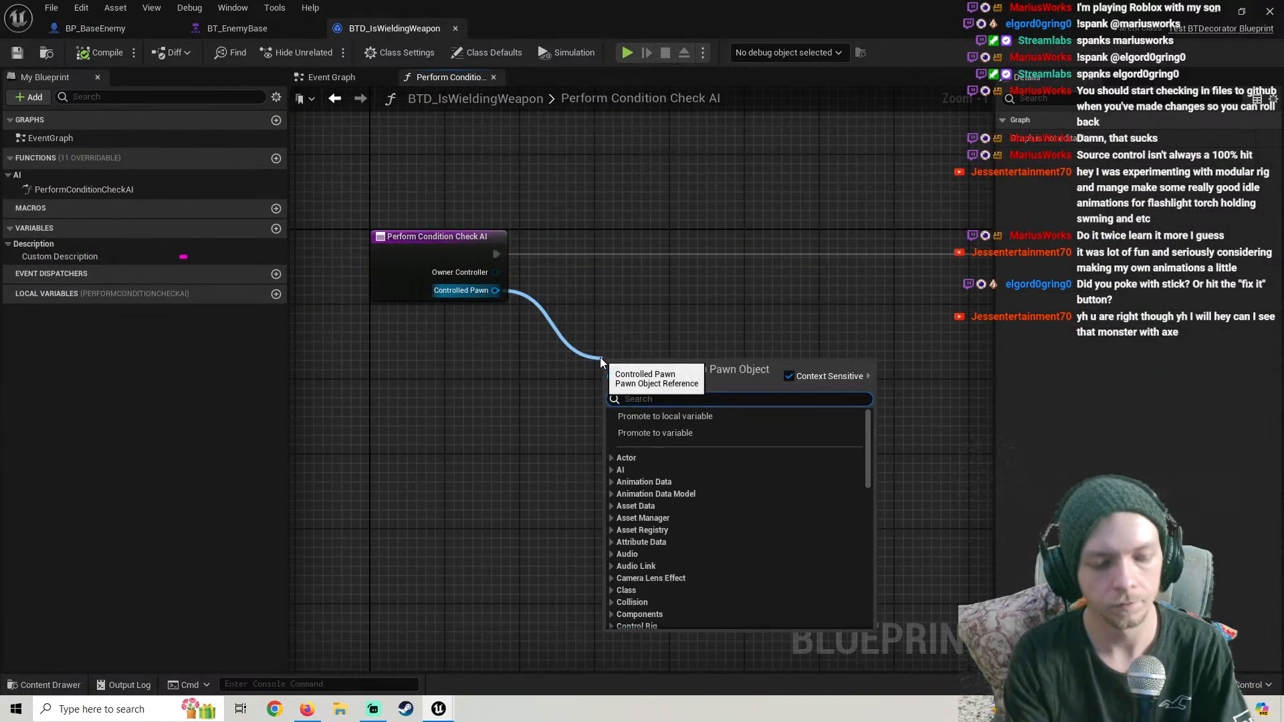
key("Return")
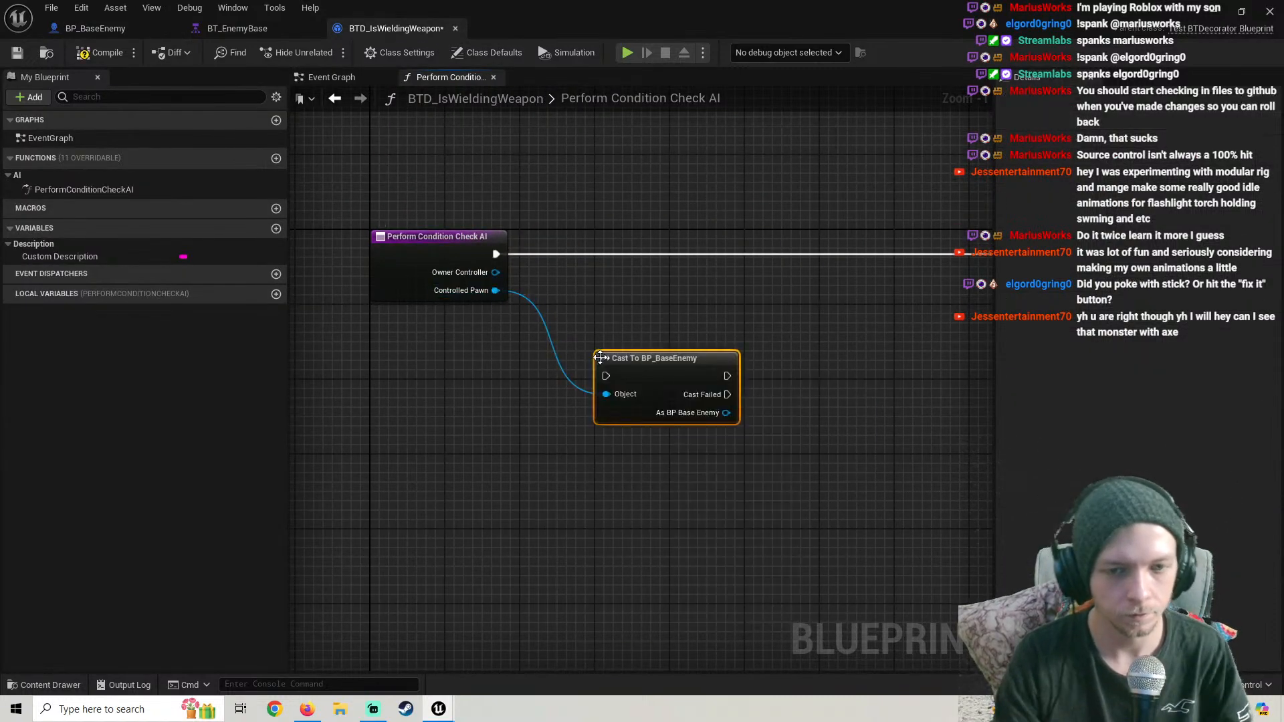
left_click_drag(607, 375, 496, 257)
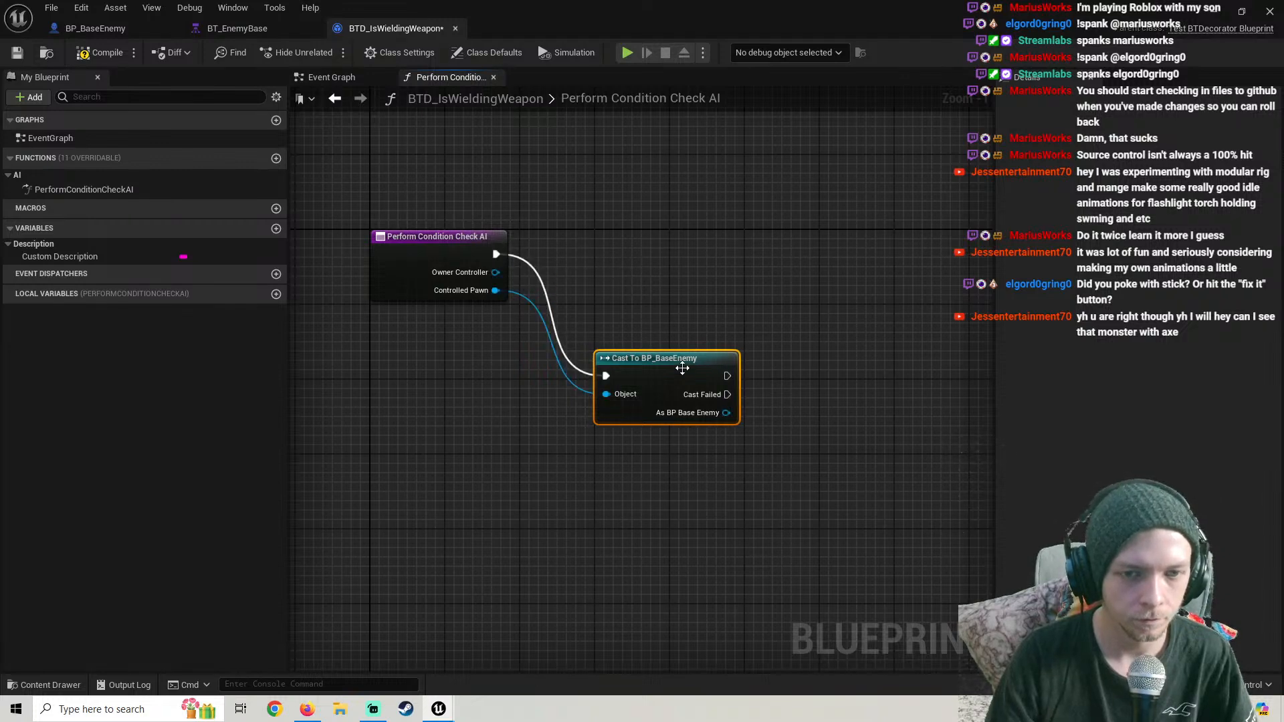
left_click_drag(683, 366, 643, 235)
right_click_drag(668, 268, 518, 297)
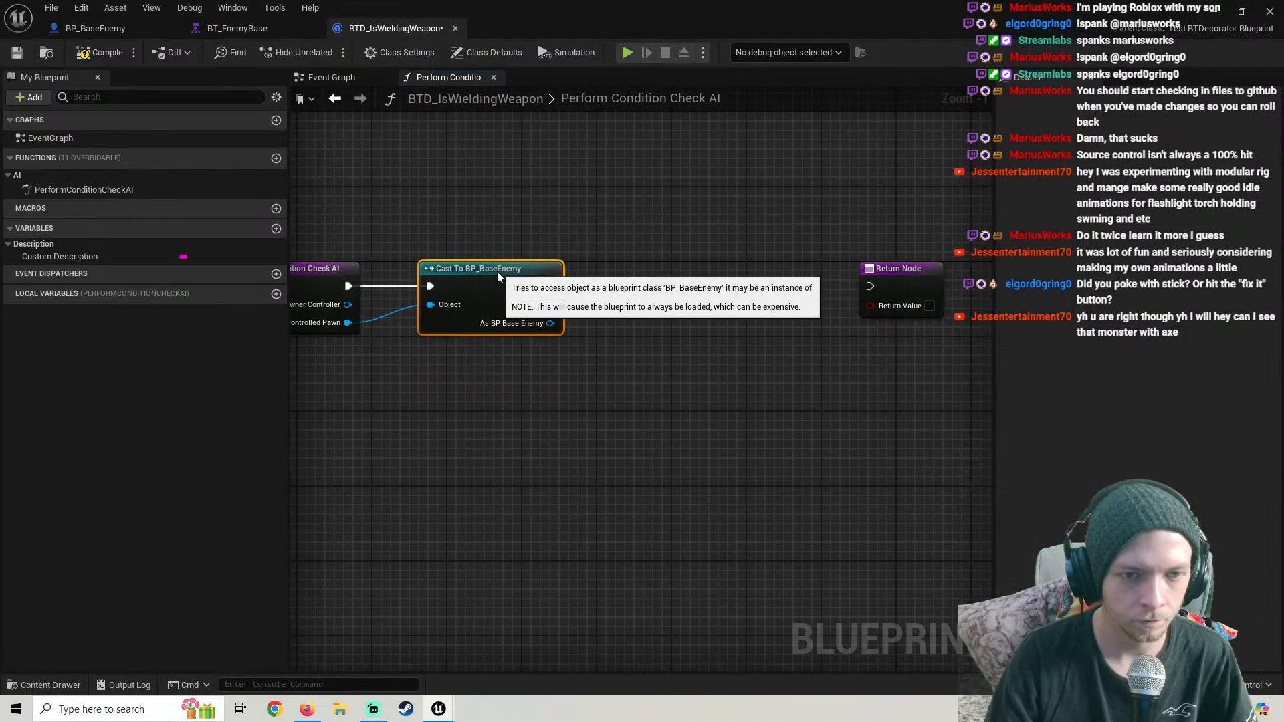
left_click_drag(497, 272, 505, 281)
left_click_drag(550, 323, 582, 357)
type("is wi")
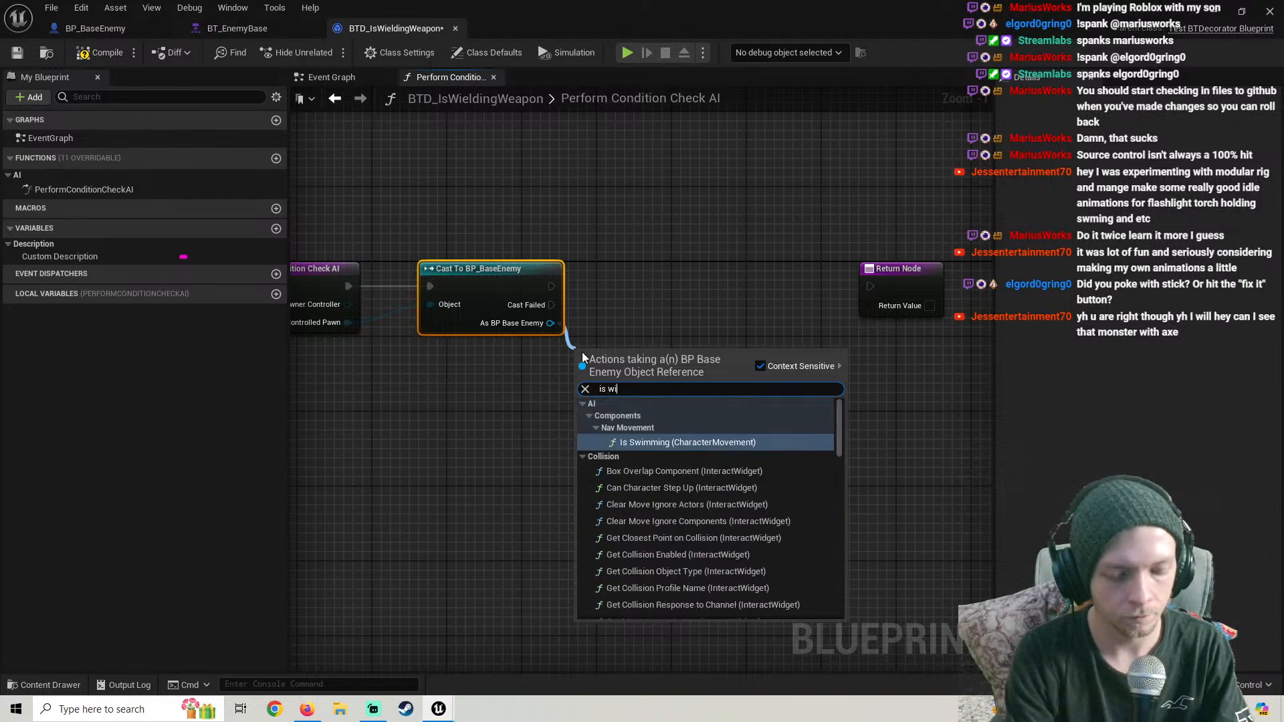
type("e")
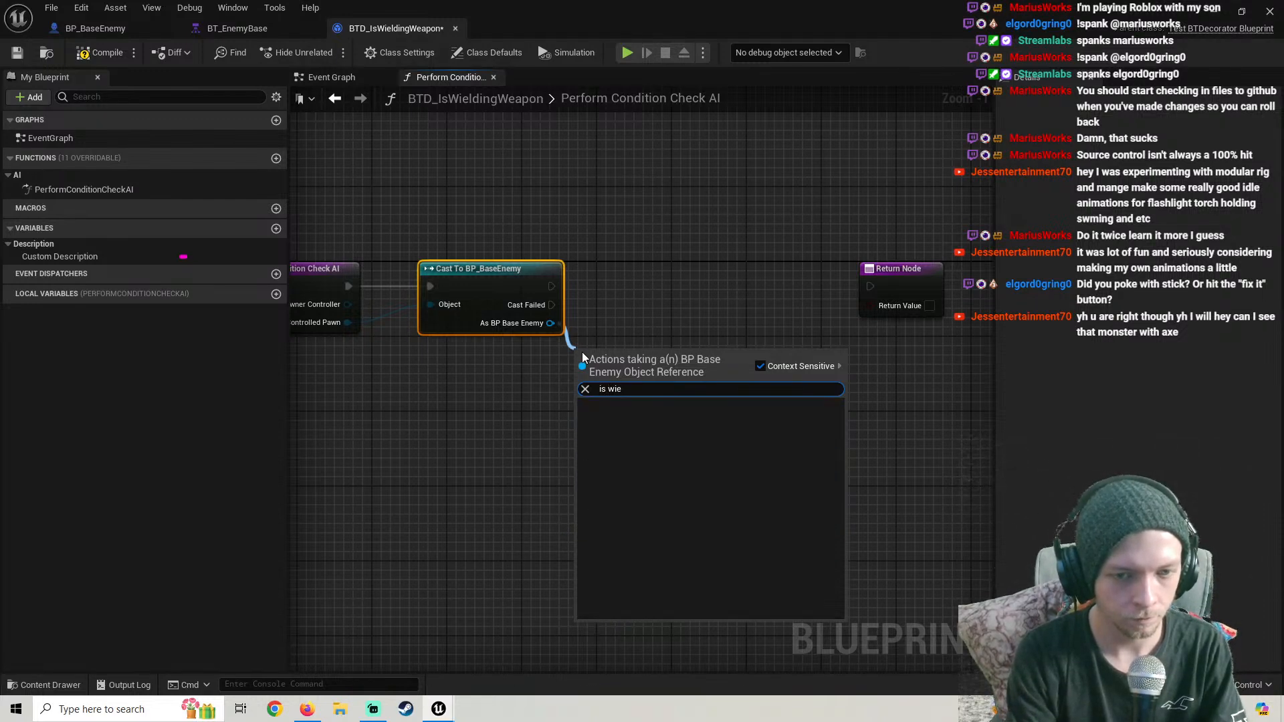
left_click(463, 426)
right_click_drag(422, 367, 488, 258)
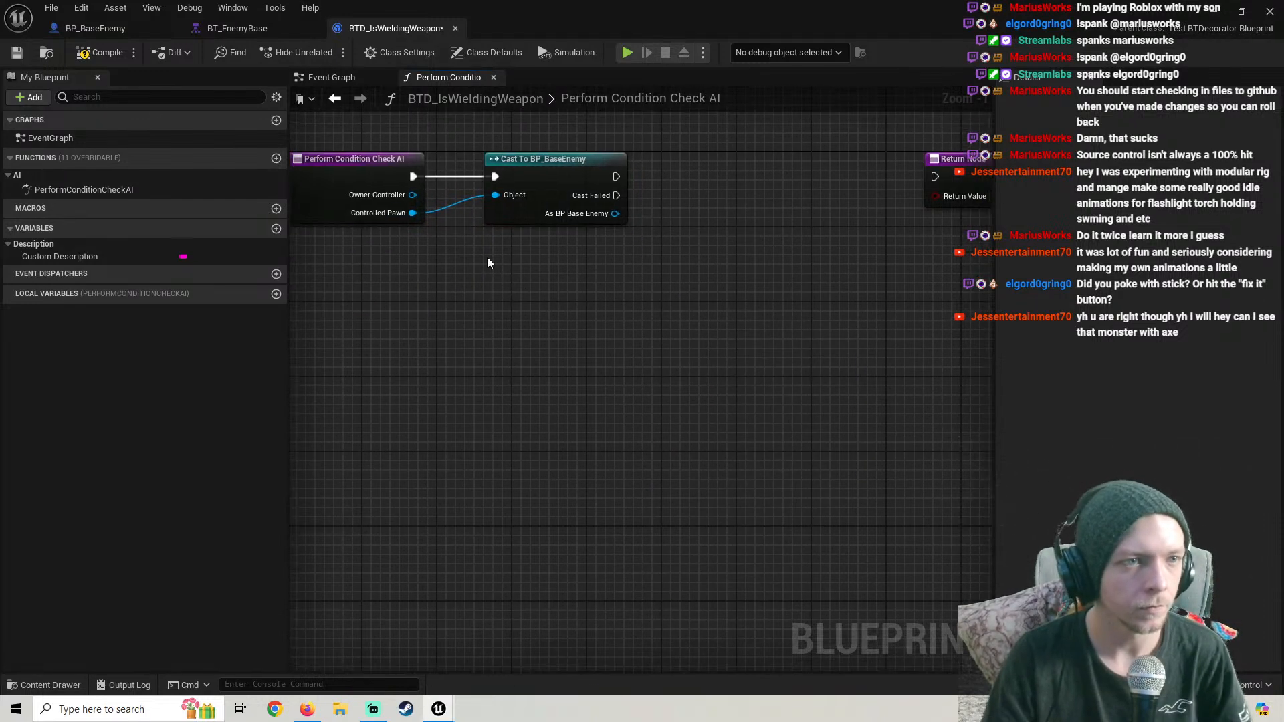
Compile BTD_IsWieldingWeapon, check the new Set node in BP_BaseEnemy, and return to the decorator
left_click(100, 52)
left_click(144, 28)
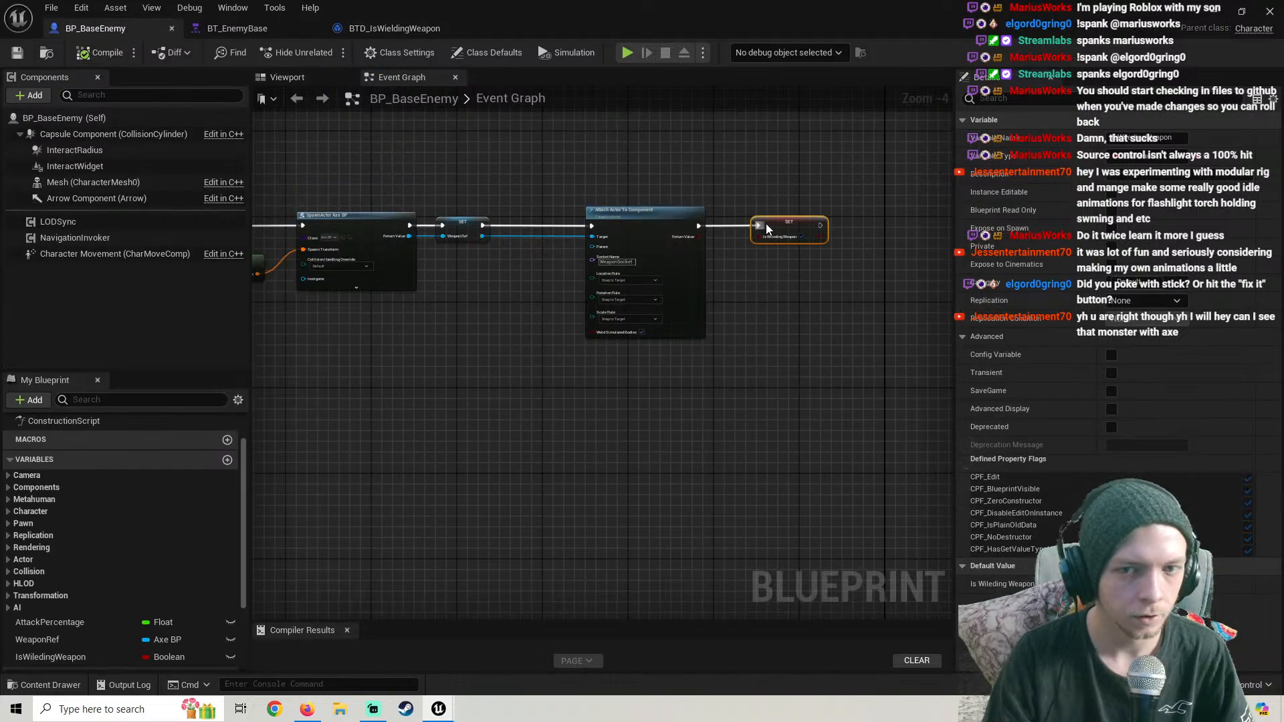
left_click(374, 28)
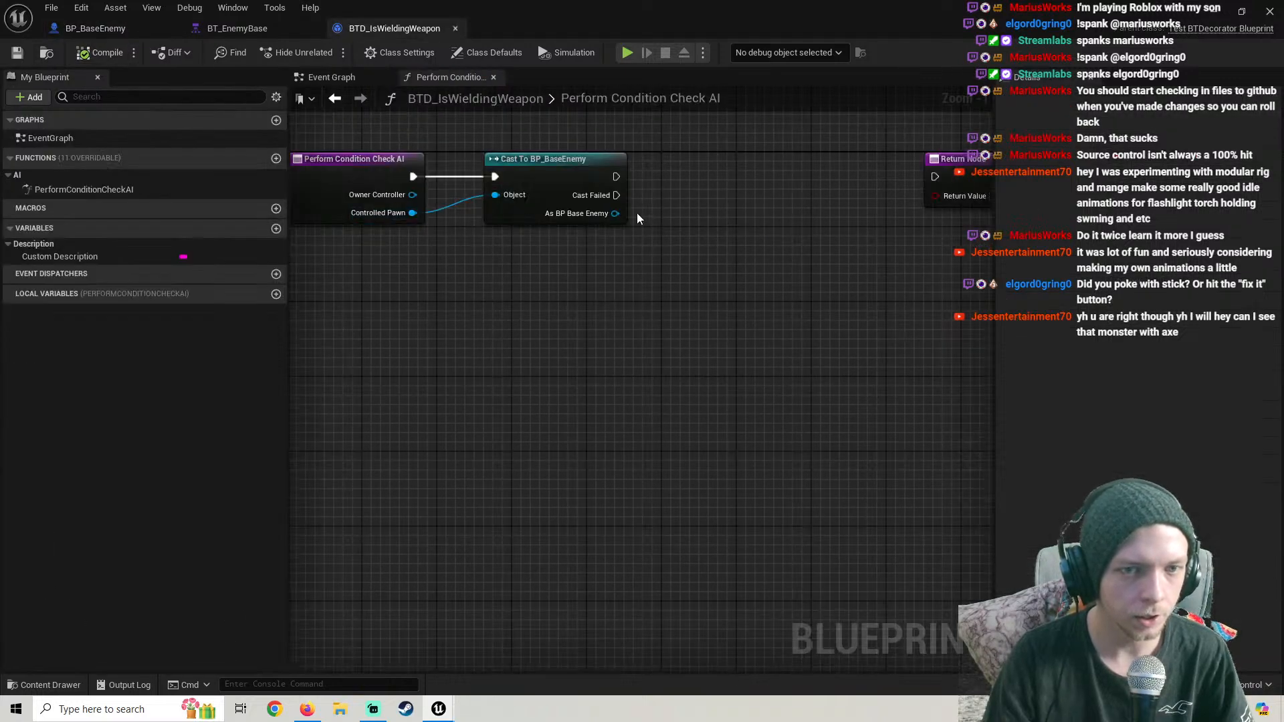
left_click_drag(614, 213, 705, 290)
type("o")
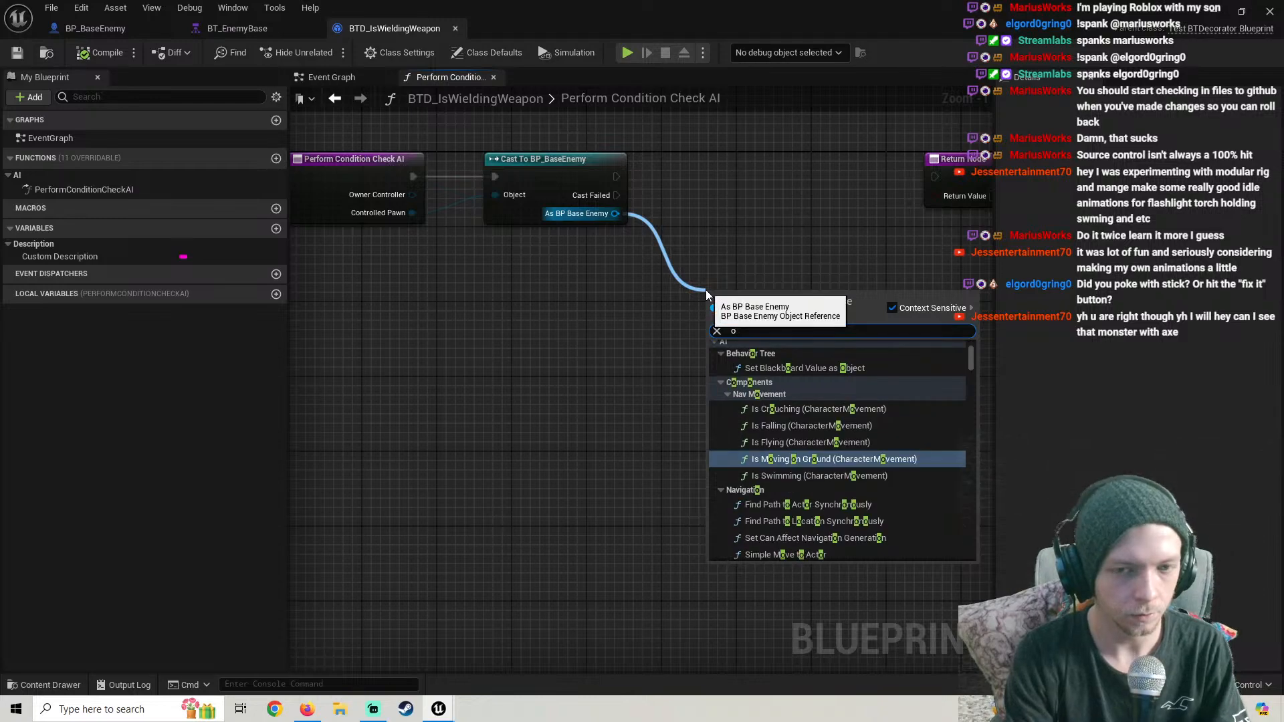
key("BackSpace")
type("is wie")
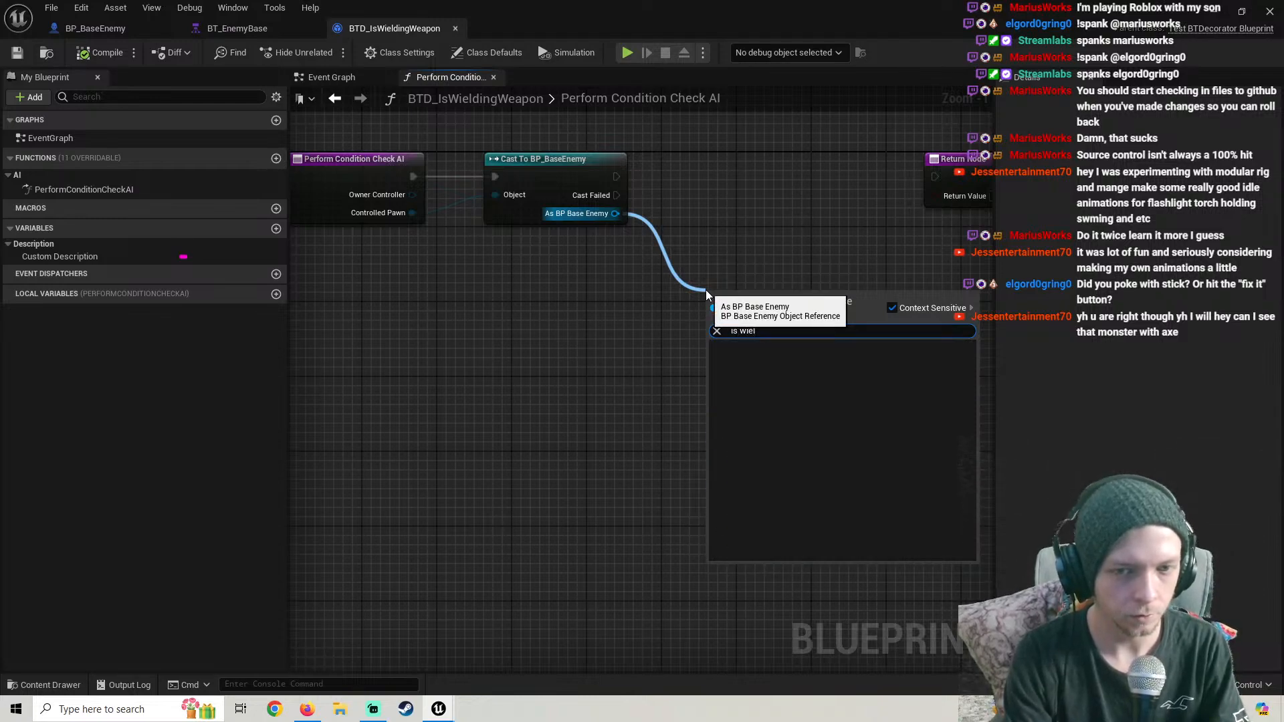
type("l")
key("BackSpace")
key("BackSpace")
key("BackSpace")
Rewind the browser tutorial to 41:32 to check the variable node pulled from the cast, then return to Unreal
left_click(307, 709)
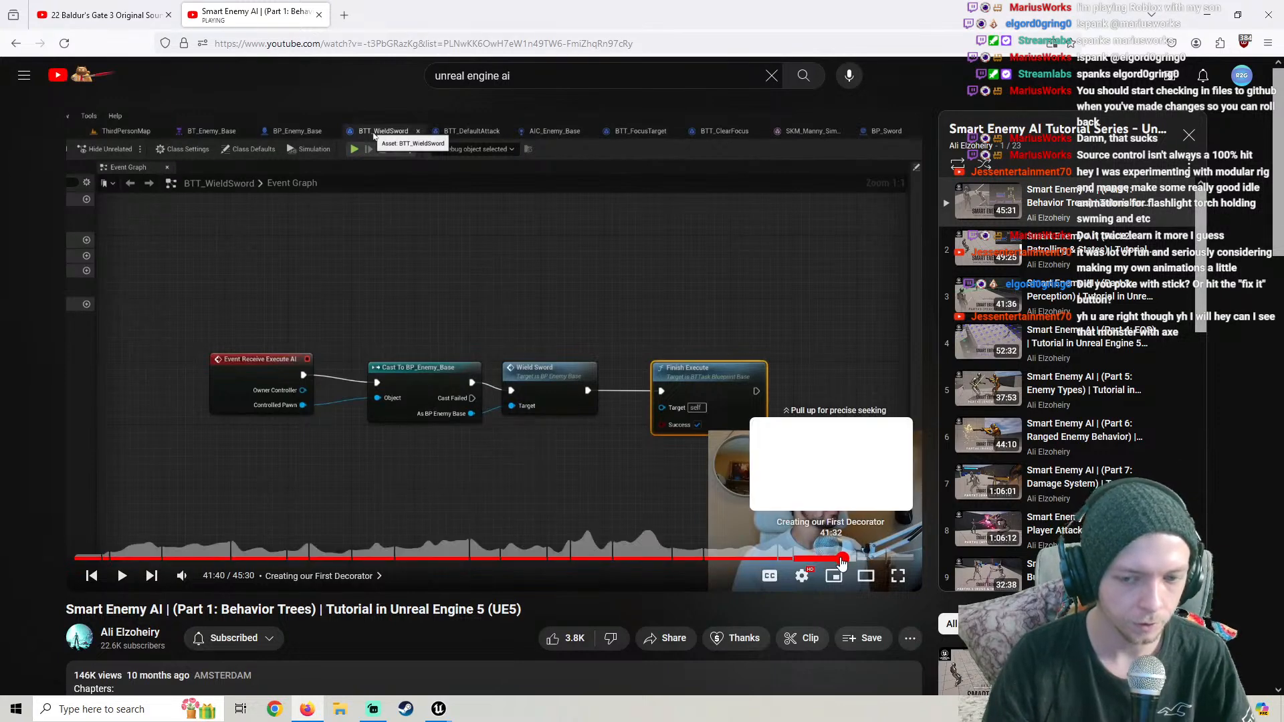
left_click(833, 558)
left_click(439, 708)
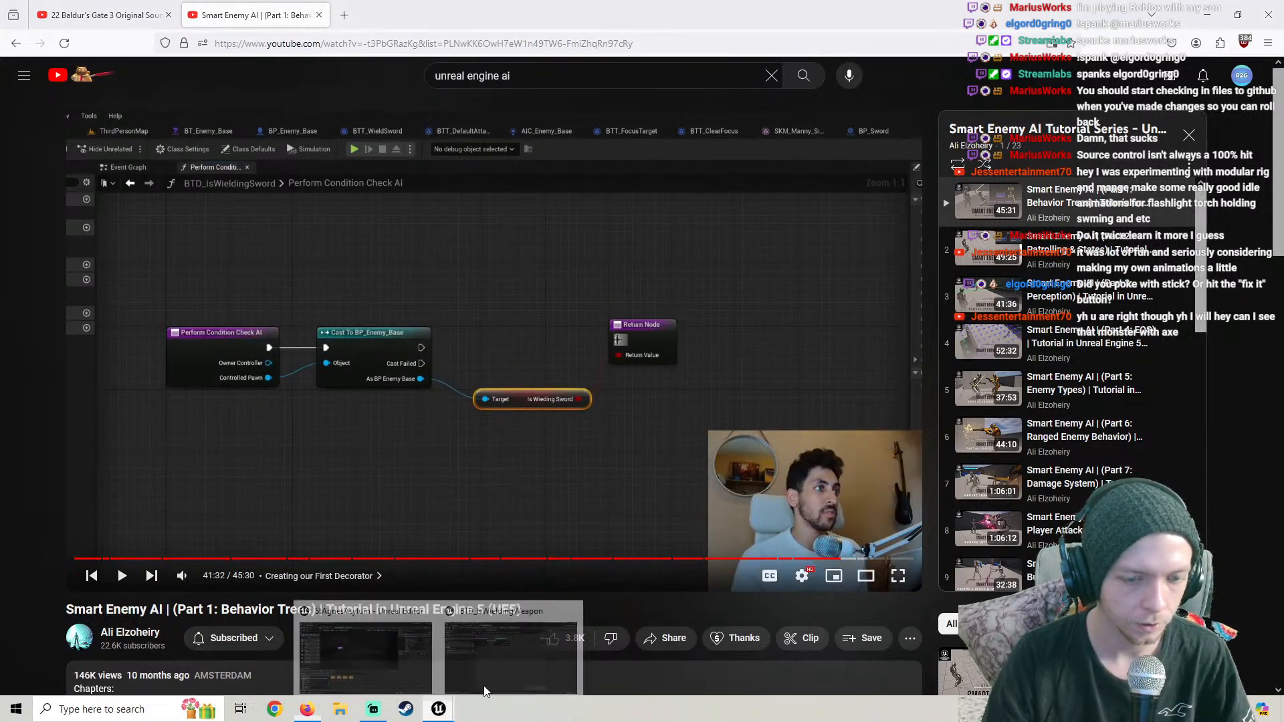
left_click(486, 682)
Rename the IsWiledingWeapon variable in BP_BaseEnemy to IsWieldingWeapon and compile the blueprint
left_click(96, 33)
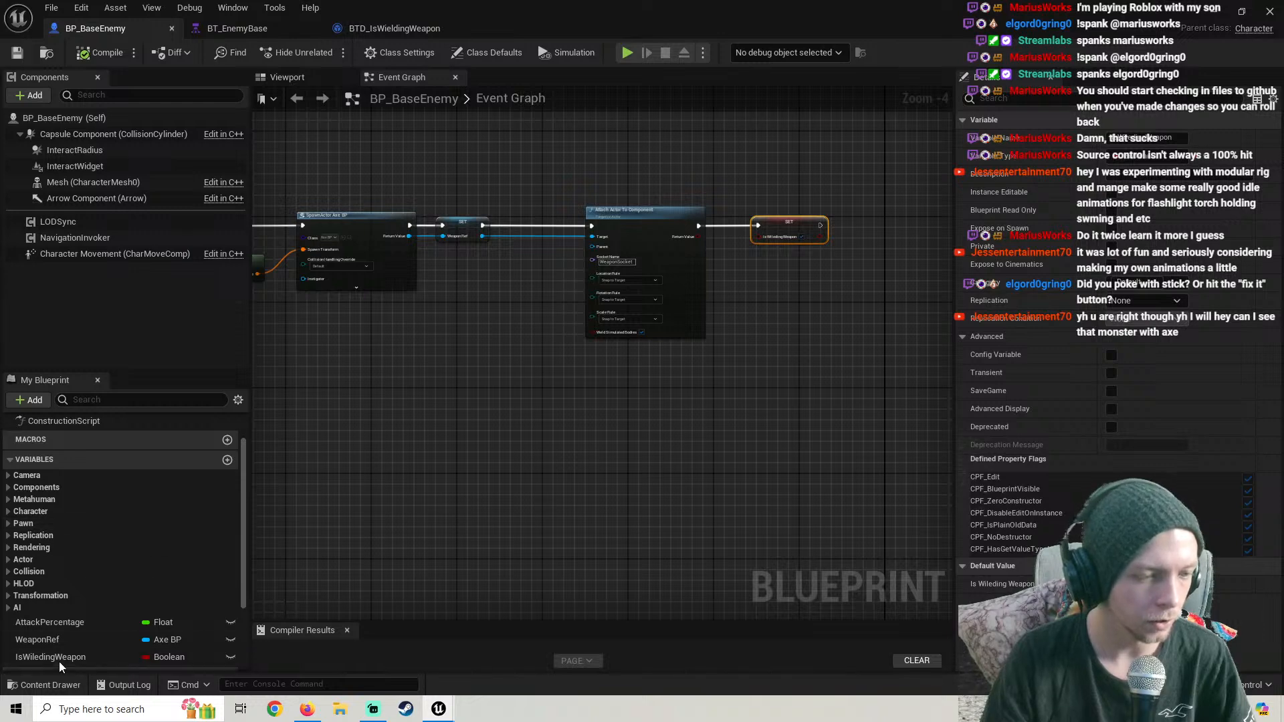
left_click(35, 658)
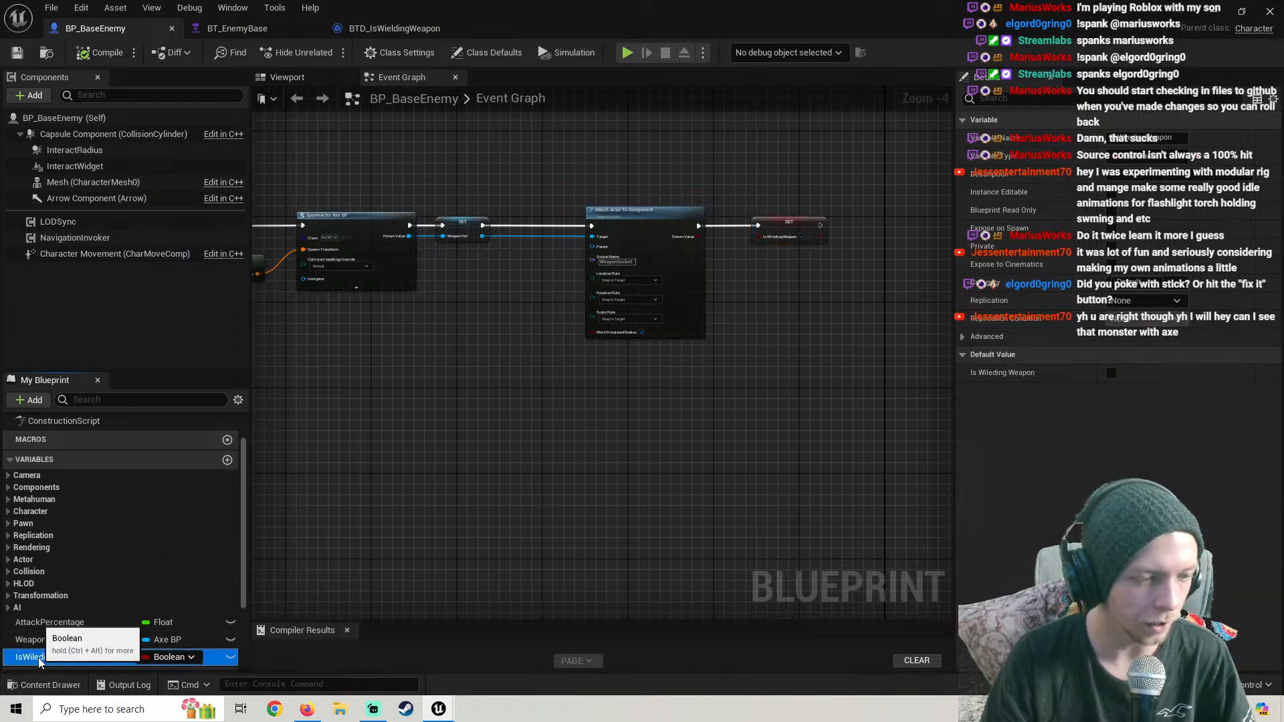
left_click(35, 659)
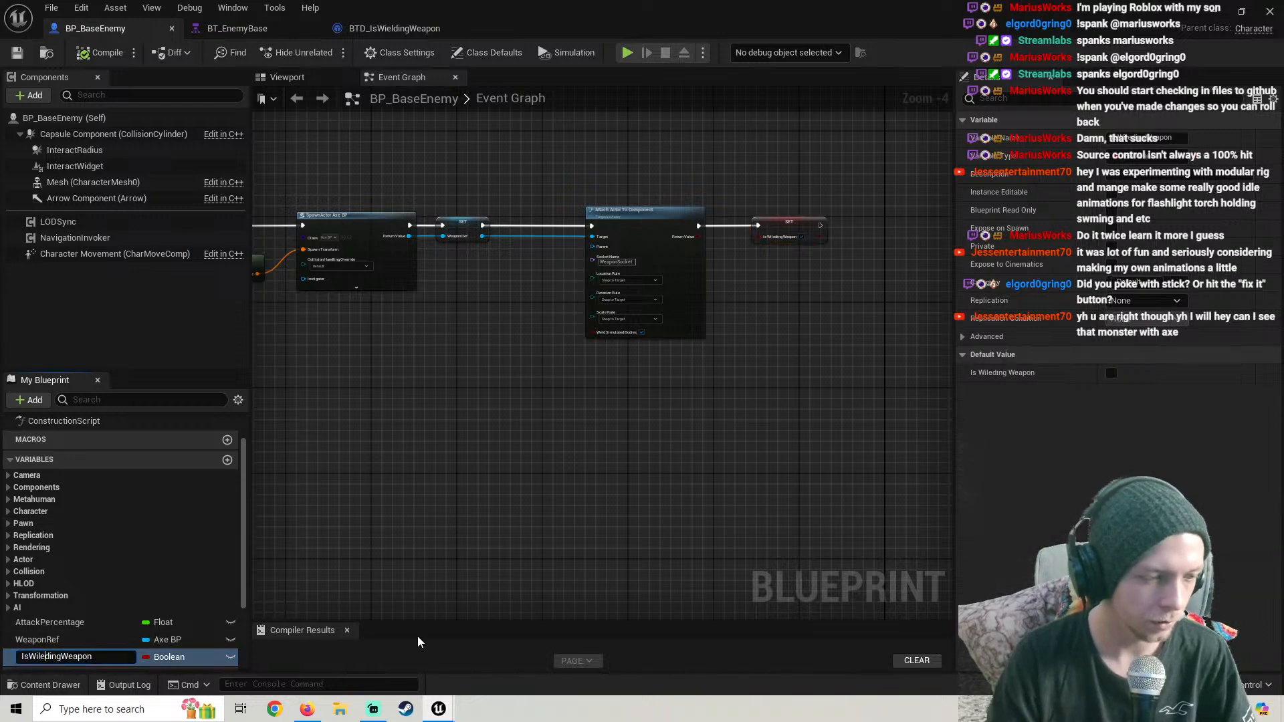
key("BackSpace")
key("BackSpace")
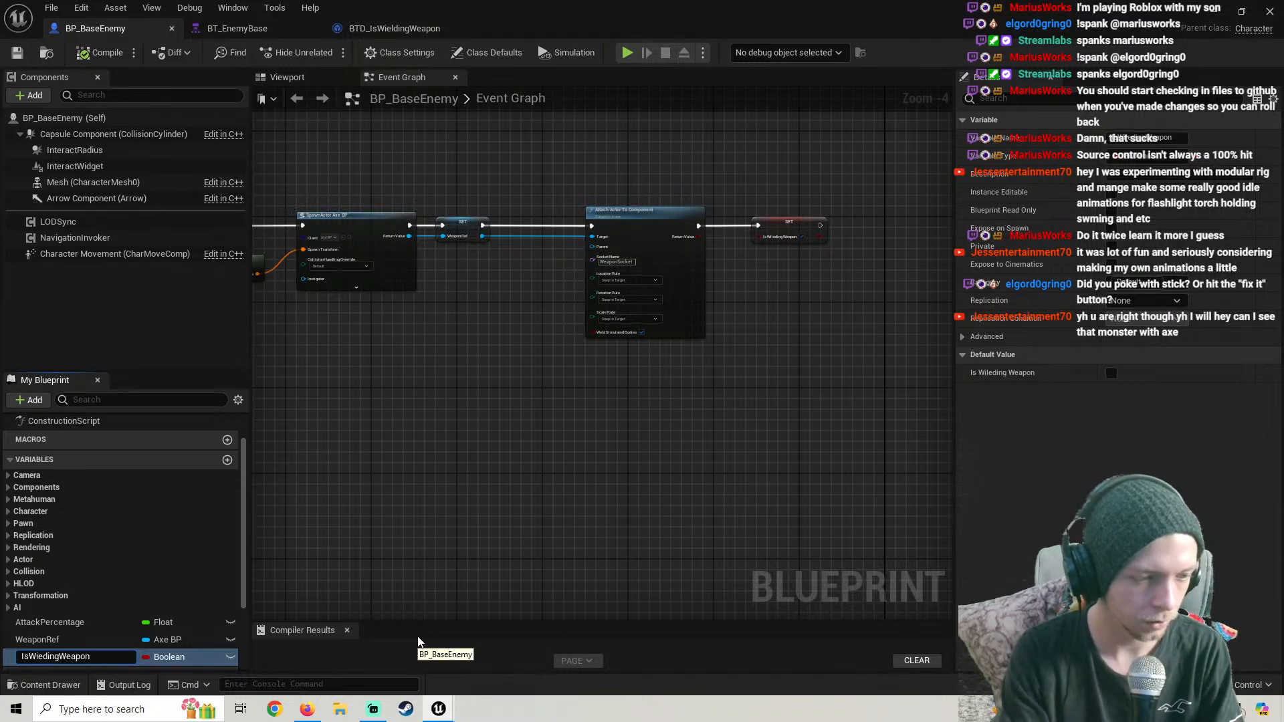
key("Return")
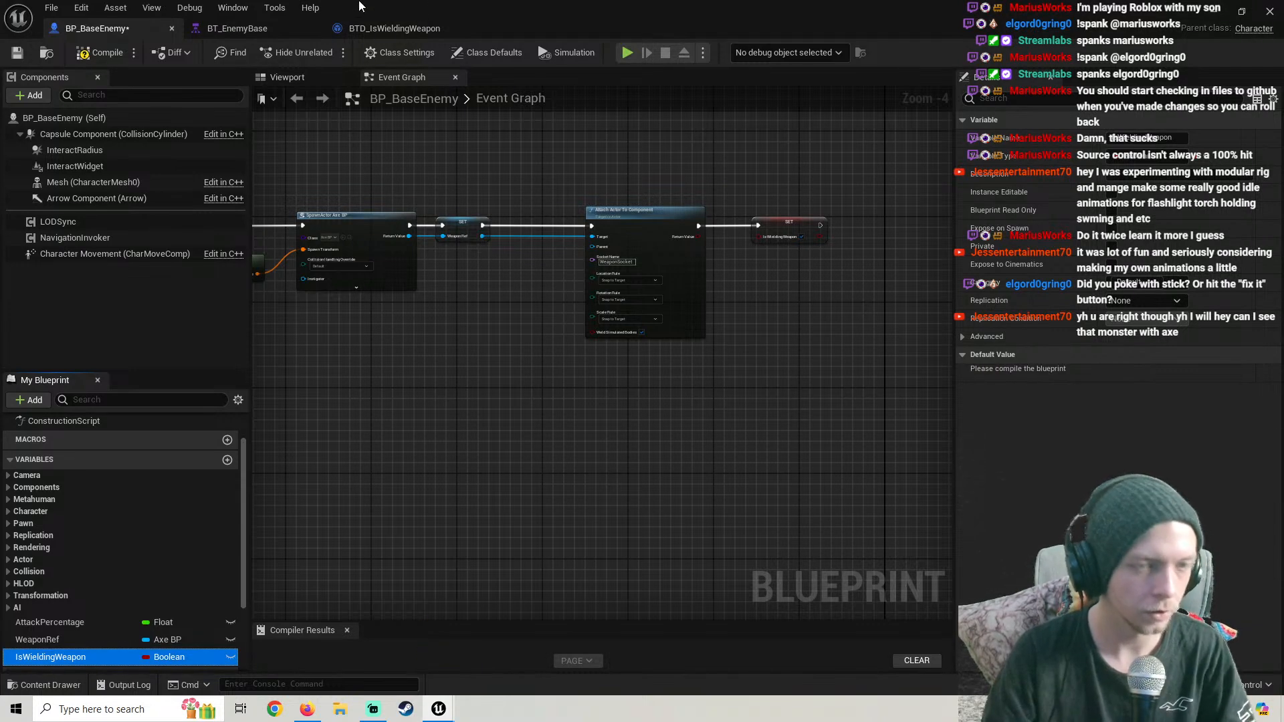
left_click(101, 52)
In BTD_IsWieldingWeapon, add a Get Is Wielding Weapon node from the cast's As BP Base Enemy output
left_click(385, 29)
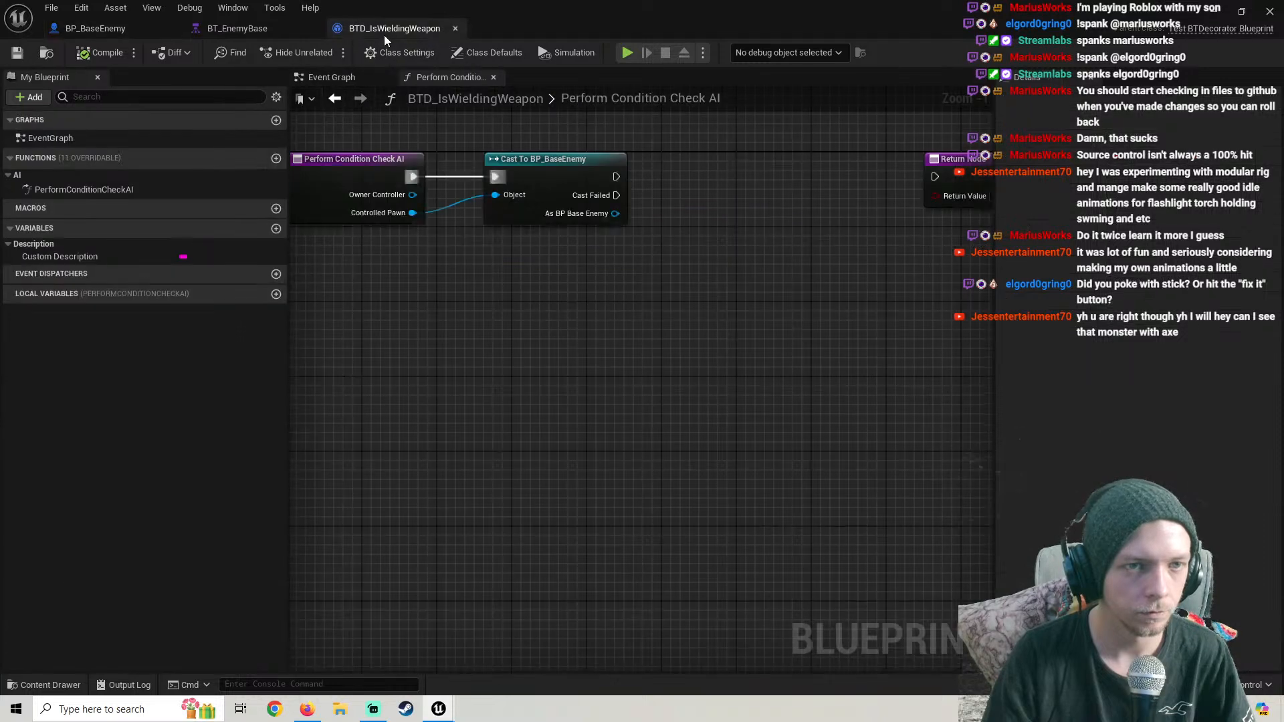
right_click_drag(627, 251, 468, 239)
left_click_drag(508, 280, 508, 280)
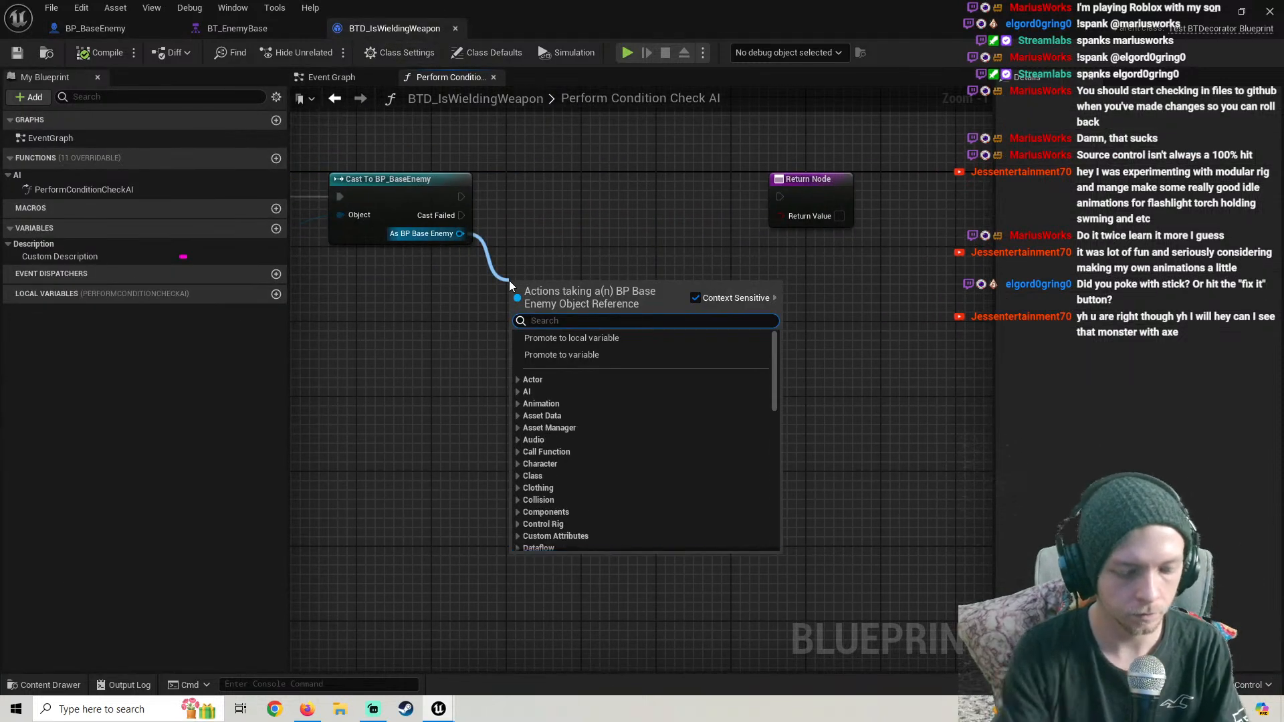
type("is wq")
key("BackSpace")
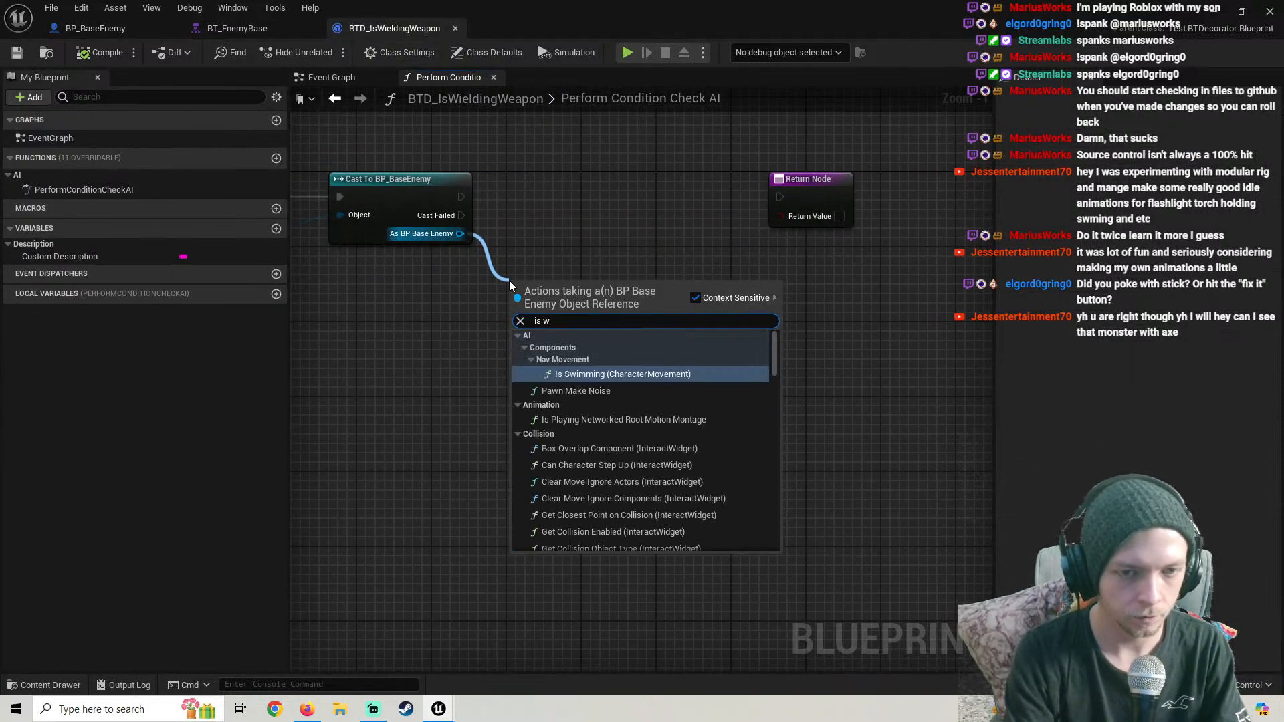
type("ield")
key("Return")
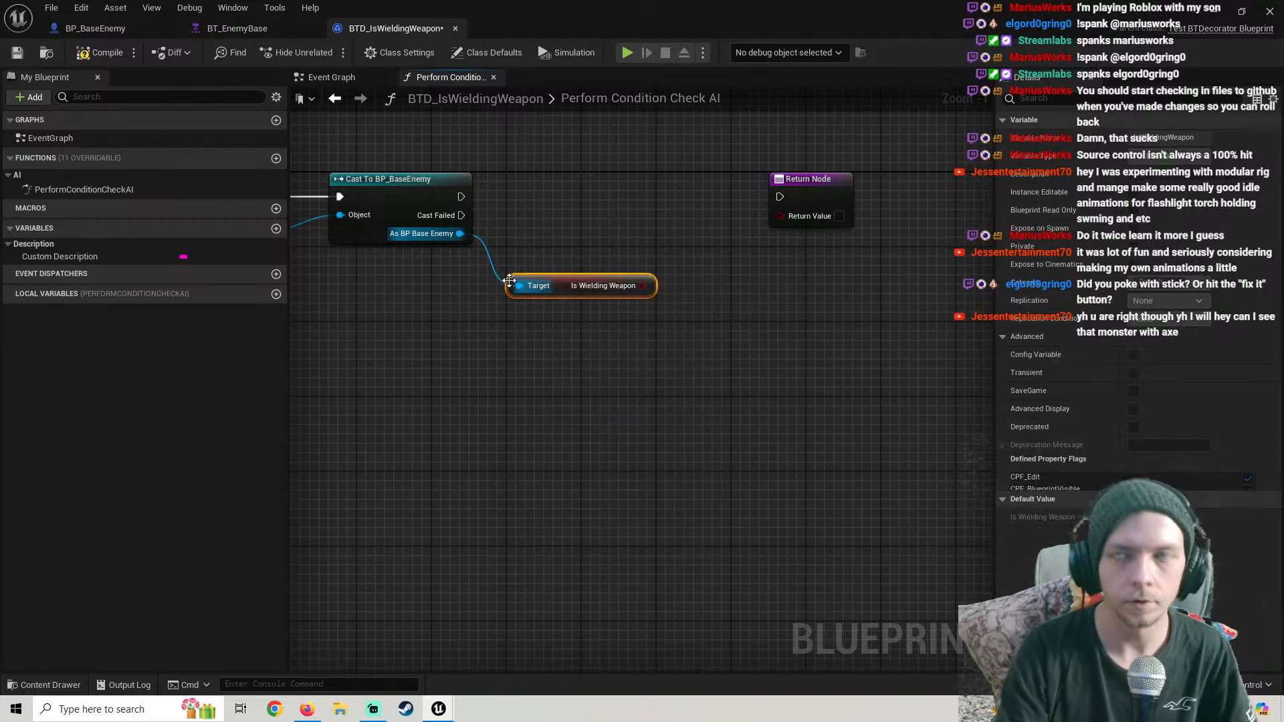
Connect Is Wielding Weapon to Return Value and the cast's execution output to the Return Node, then compile
right_click_drag(625, 307, 574, 324)
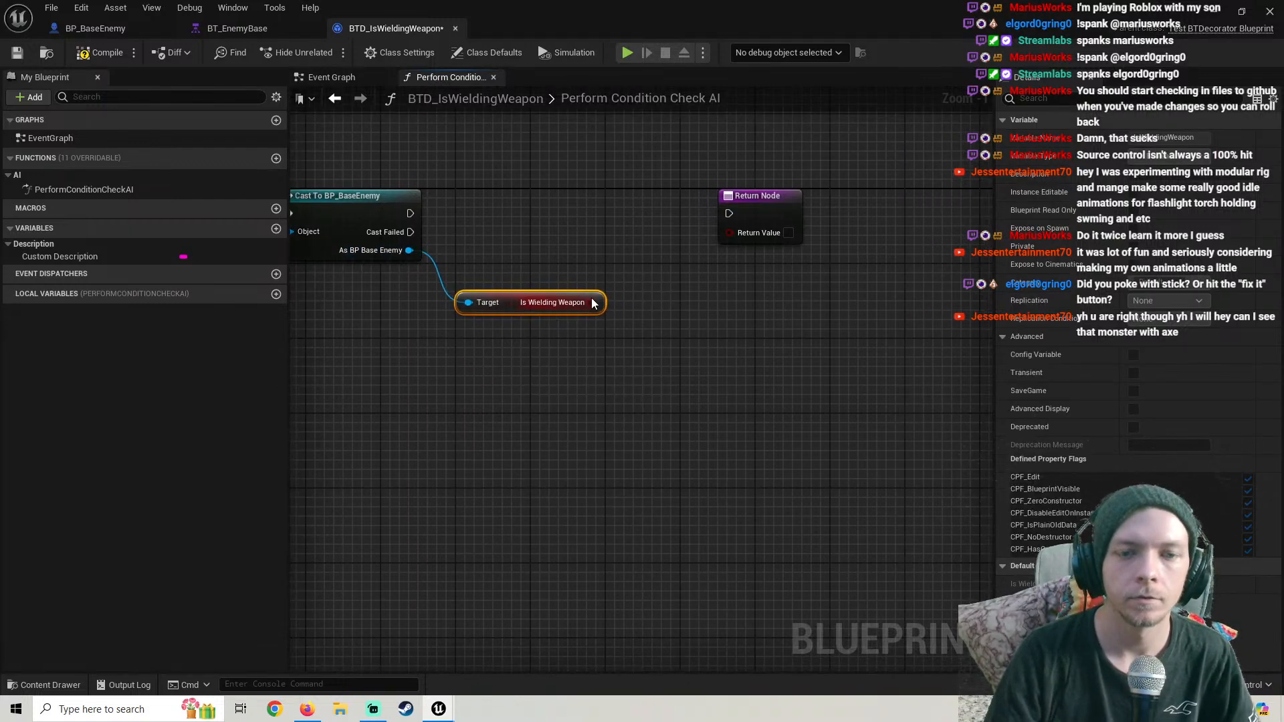
left_click_drag(592, 303, 411, 213)
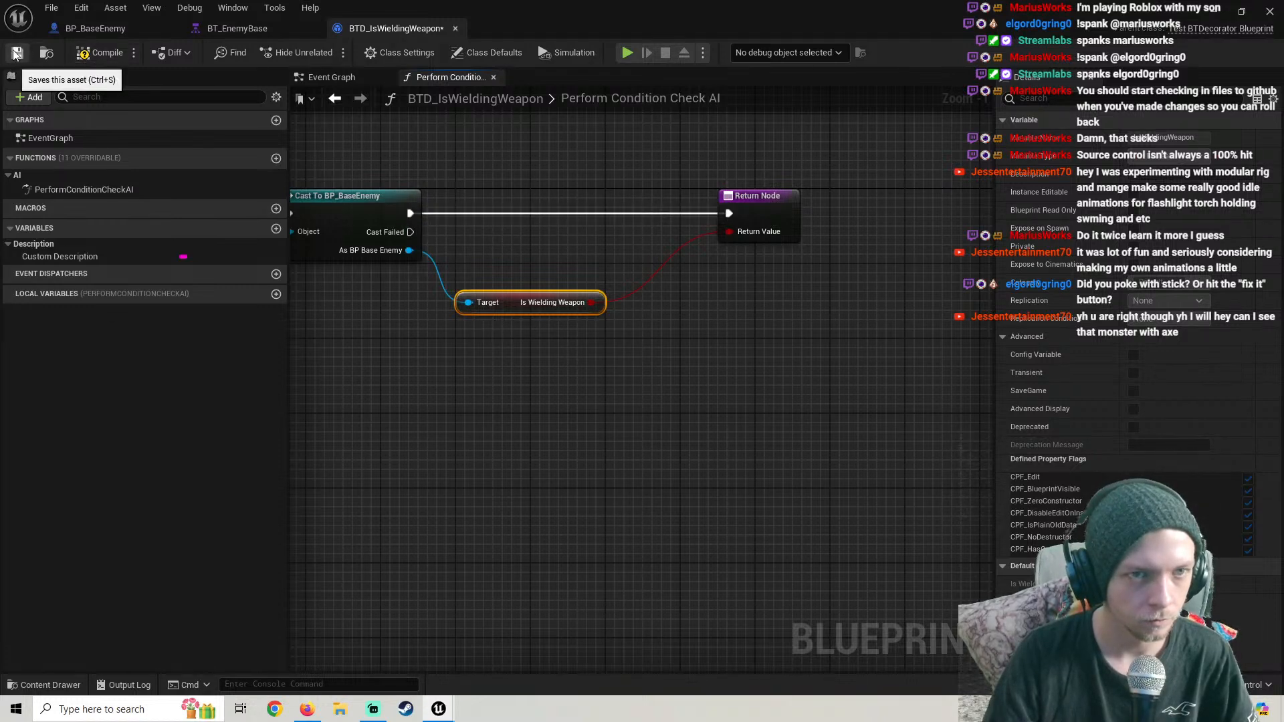
left_click(107, 52)
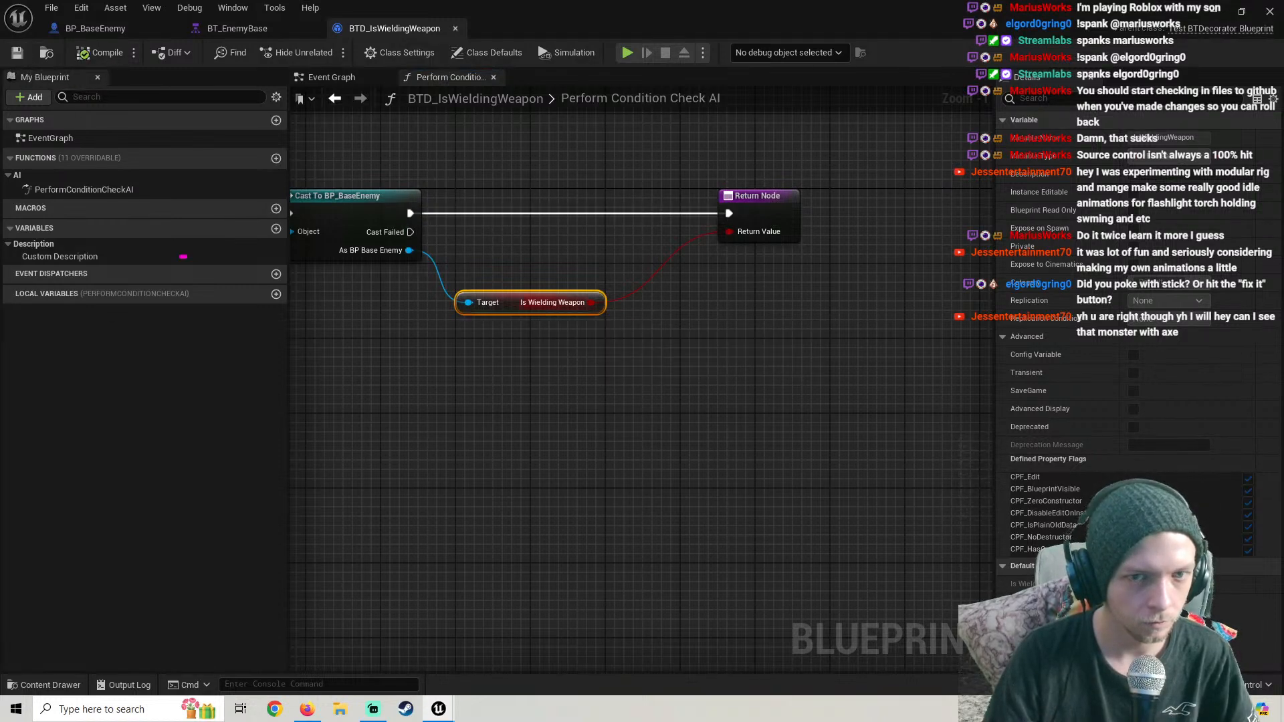
Move the Return Node closer to the cast, line up Is Wielding Weapon between them, and save the decorator
right_click_drag(780, 219, 843, 251)
left_click_drag(795, 239, 729, 241)
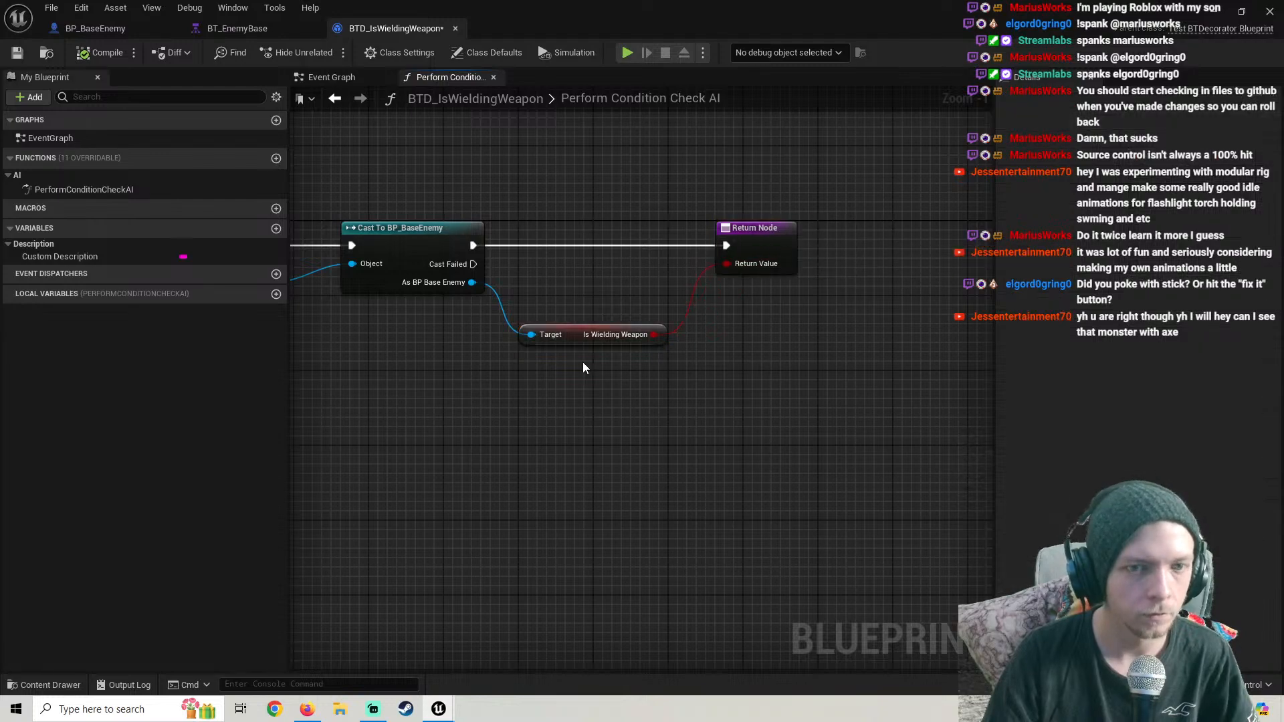
left_click_drag(579, 333, 577, 289)
left_click(16, 57)
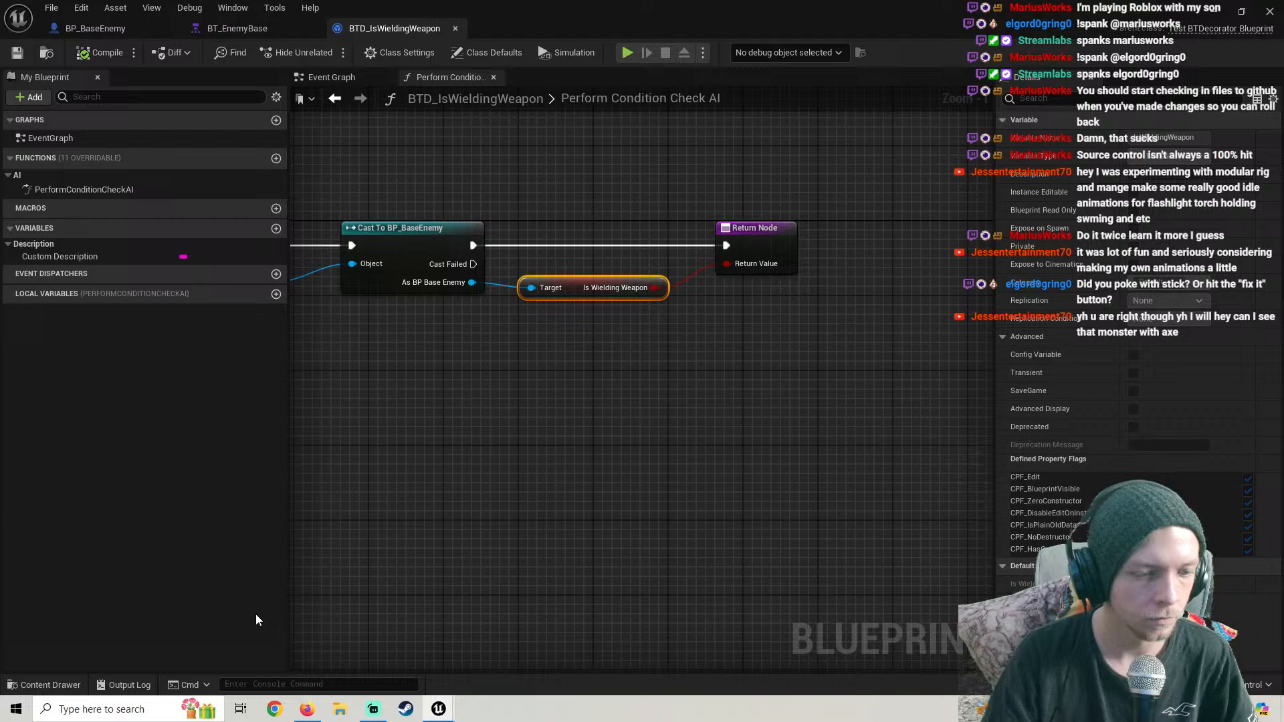
Compare the finished condition graph with the browser tutorial, then return to Unreal and close BTD_IsWieldingWeapon to show BT_EnemyBase
left_click(307, 709)
mouse_move(439, 709)
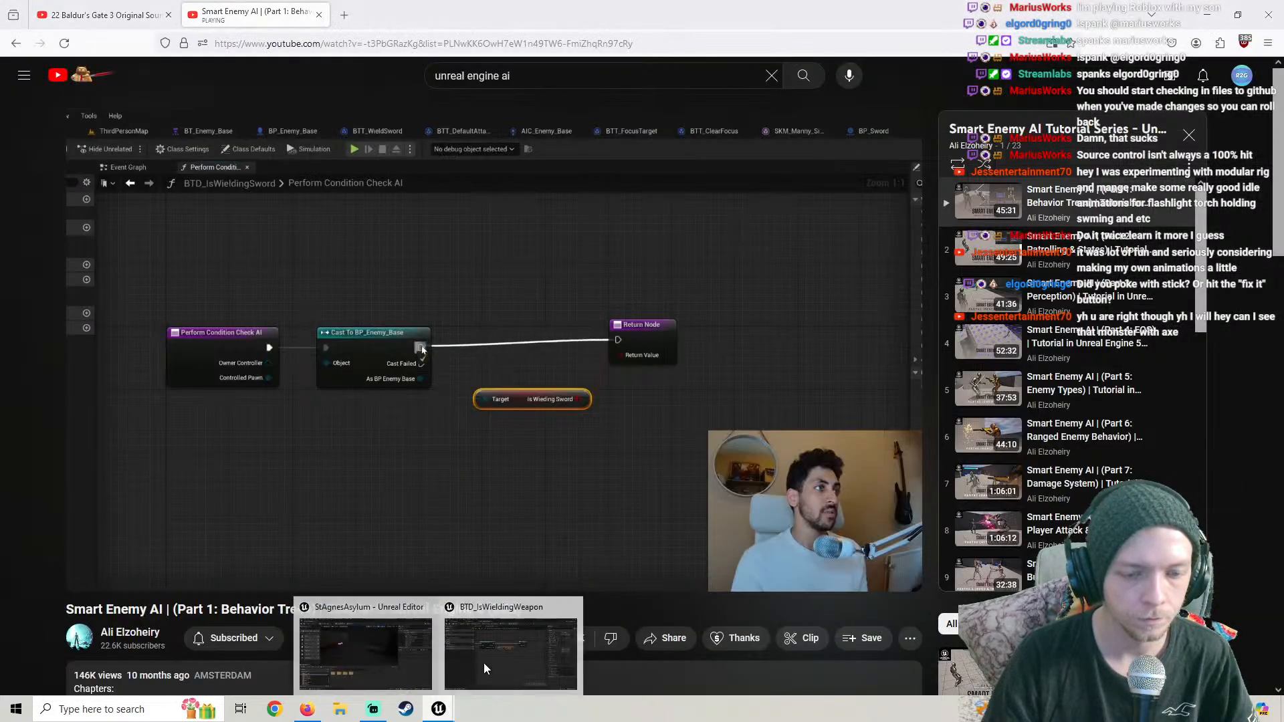
left_click(484, 663)
right_click_drag(523, 232, 710, 285)
scroll(581, 245, "down", 1)
right_click_drag(581, 245, 523, 259)
left_click(457, 28)
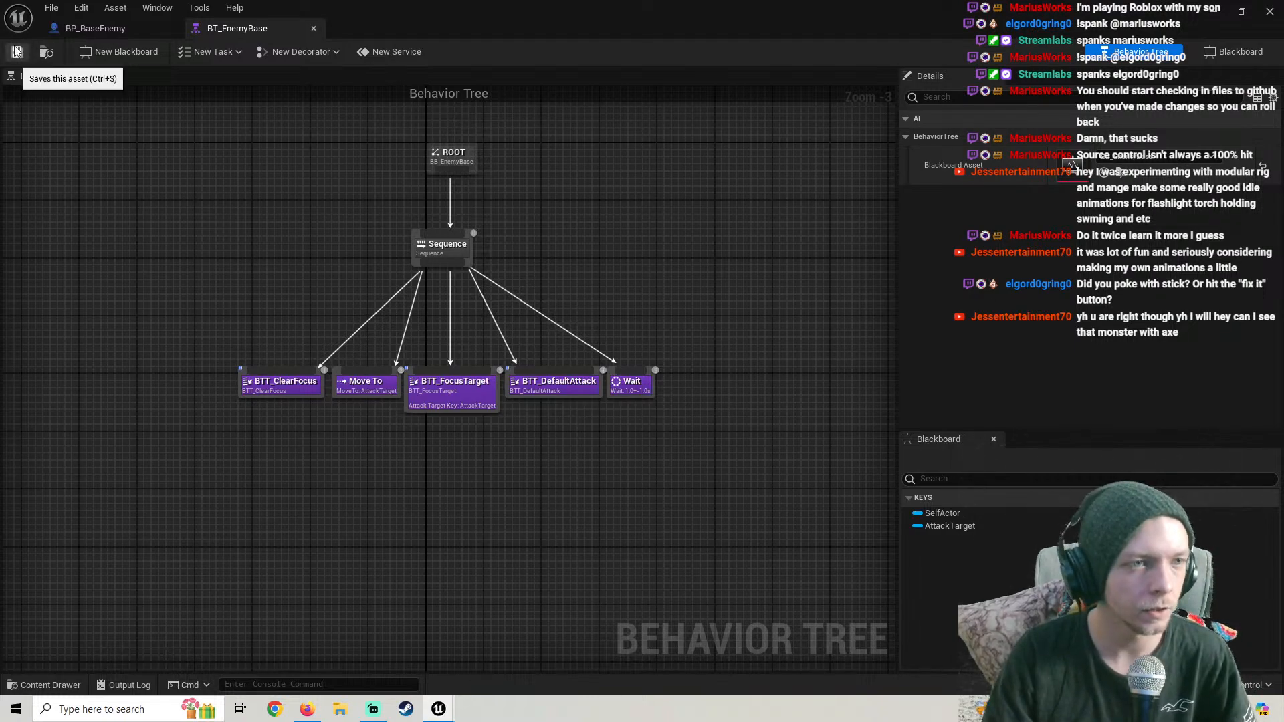
Show BP_BaseEnemy, check the tutorial's behavior tree in the browser, and return to the enemy's Event Graph in Unreal
left_click(105, 28)
left_click(309, 710)
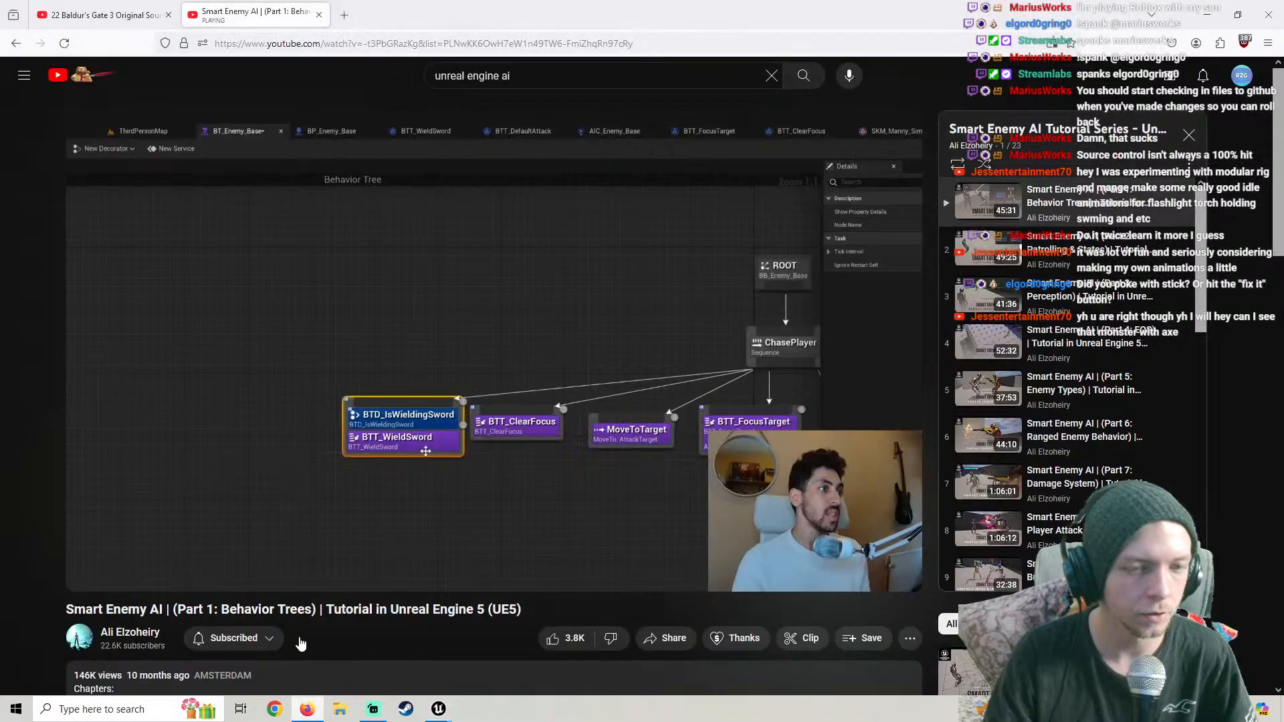
mouse_move(438, 709)
left_click(495, 673)
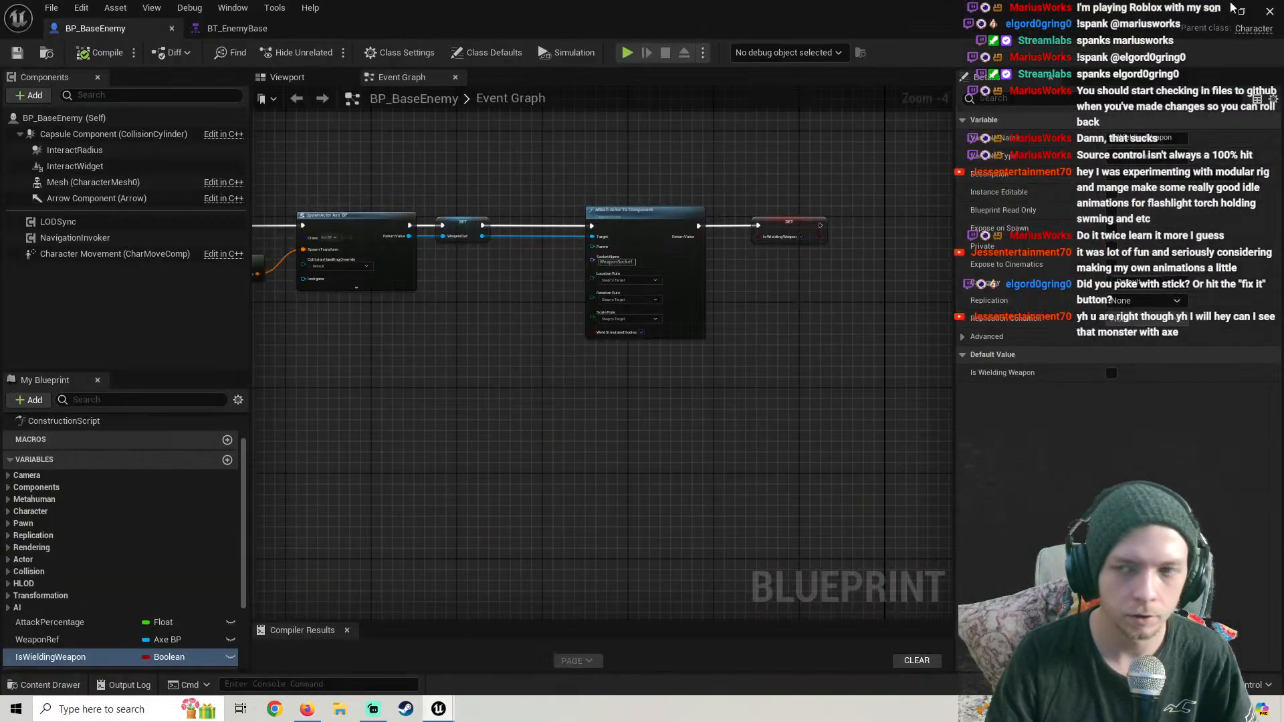
Place SK_Monster_9 from the Monster_9 Mesh folder on the ThirdPersonMap floor and scale it uniformly to 1.5
left_click(1219, 12)
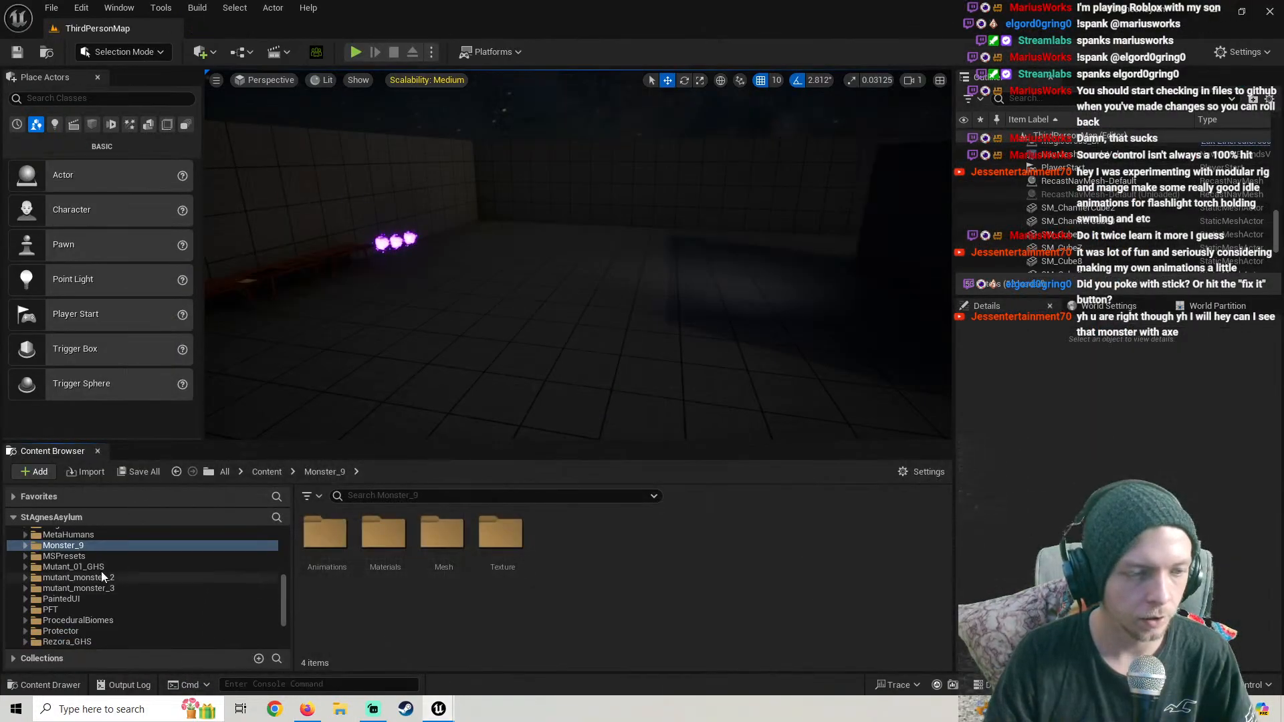
double_click(447, 562)
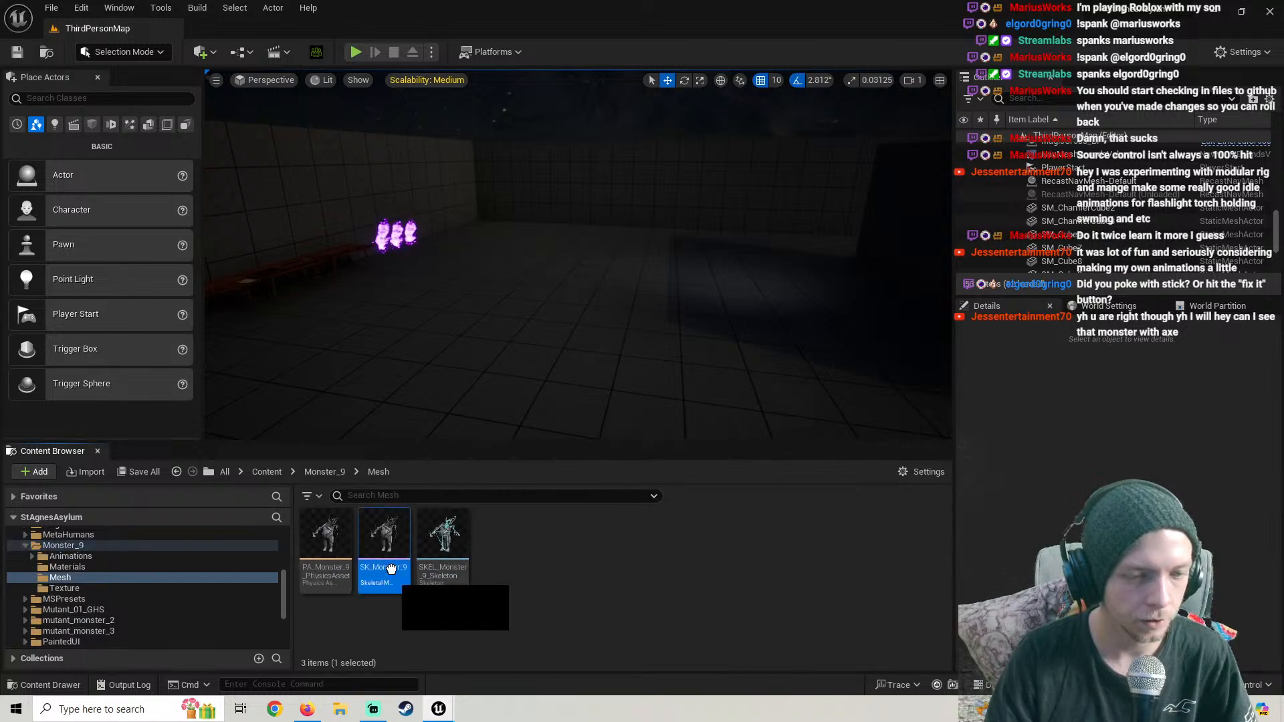
left_click_drag(385, 545, 503, 336)
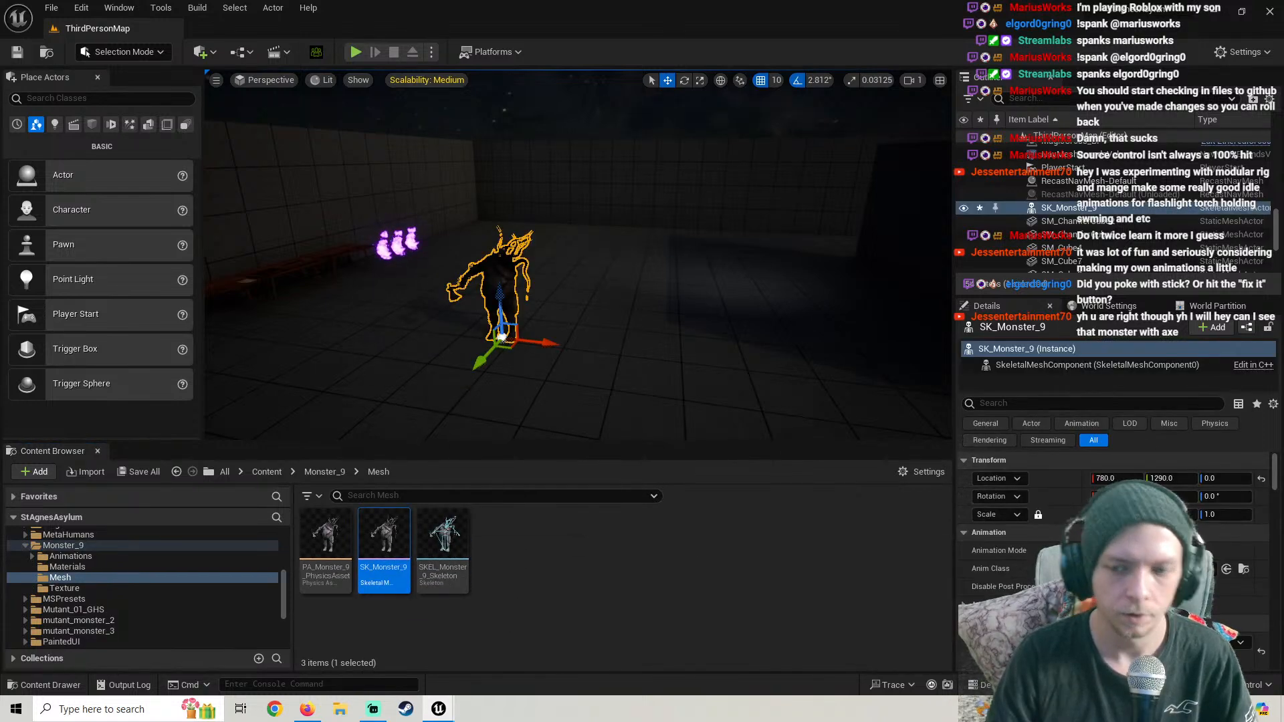
left_click(1115, 515)
type("1.5")
key("Return")
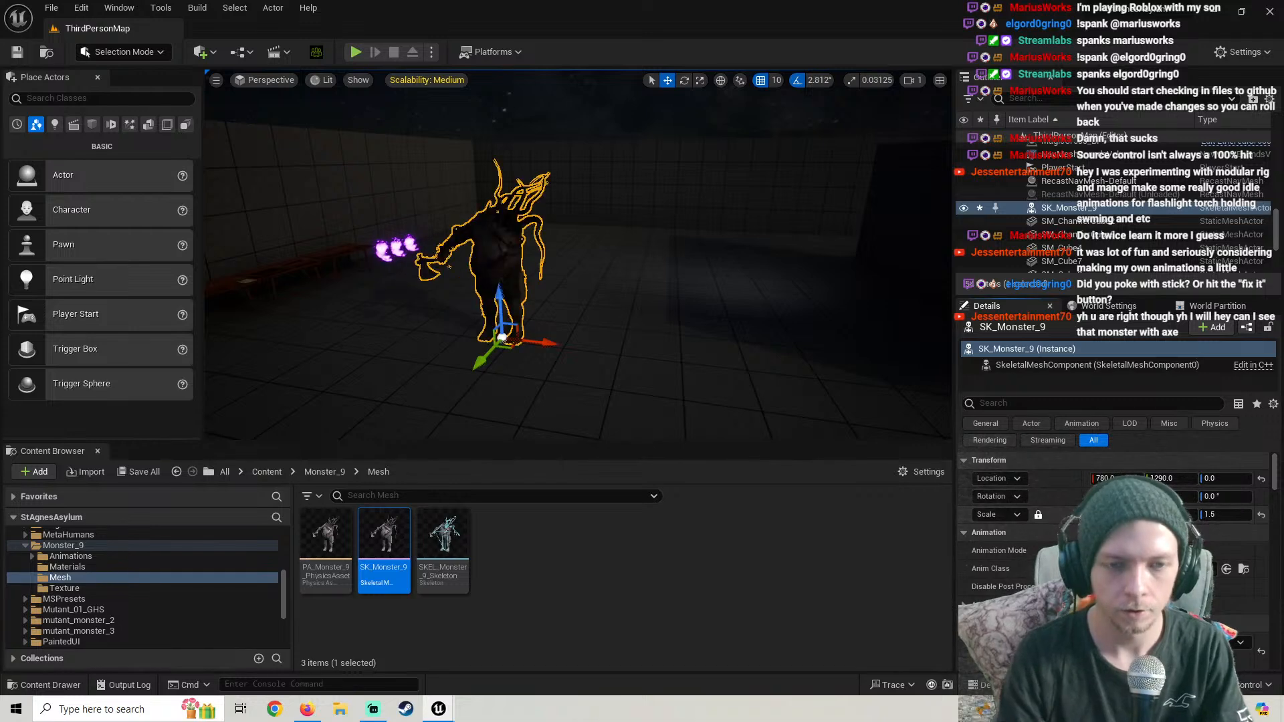
scroll(671, 347, "up", 10)
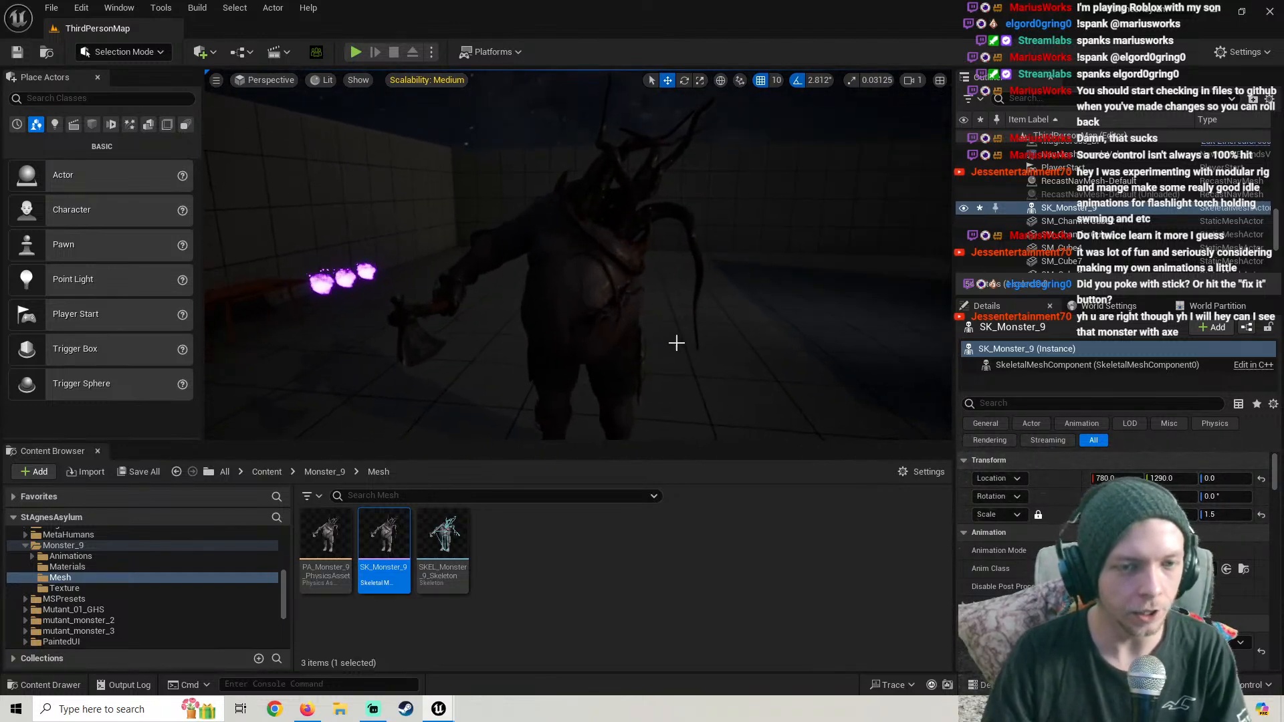
Bring up the Baldur's Gate 3 soundtrack video in the browser and switch the Streamlabs scene to Back Soon Screen
left_click(372, 710)
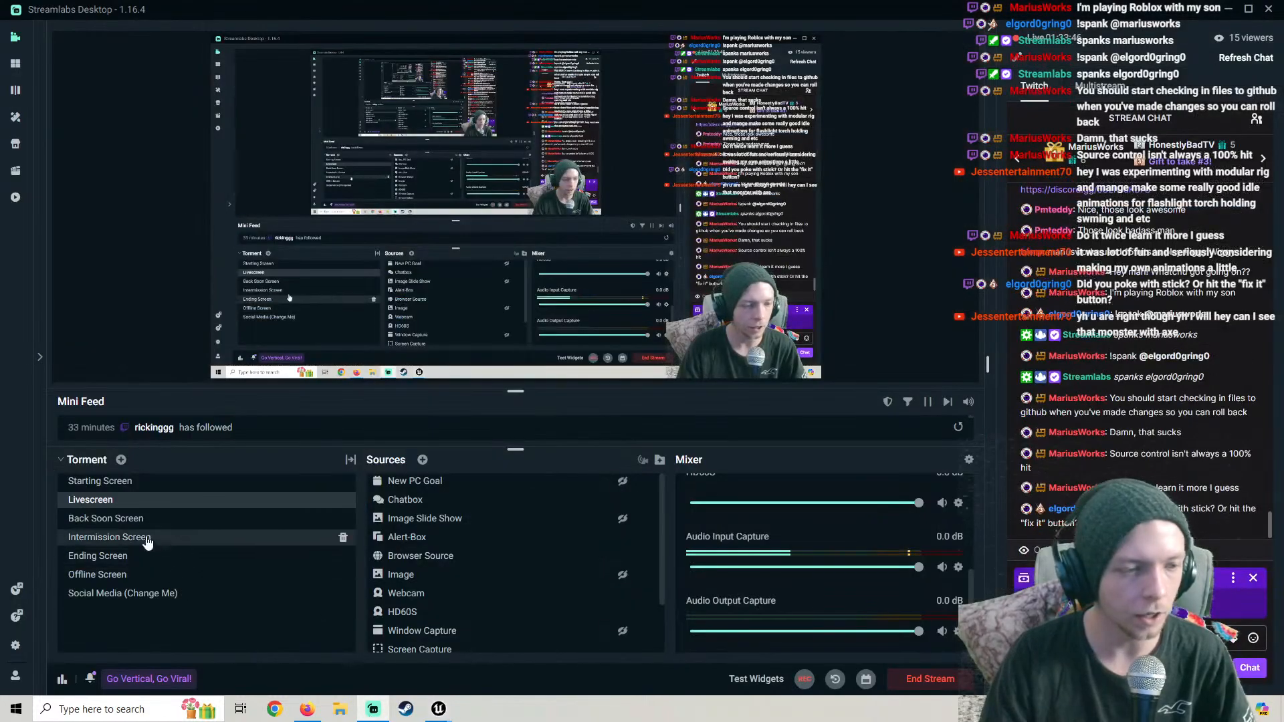
left_click(307, 709)
left_click(95, 16)
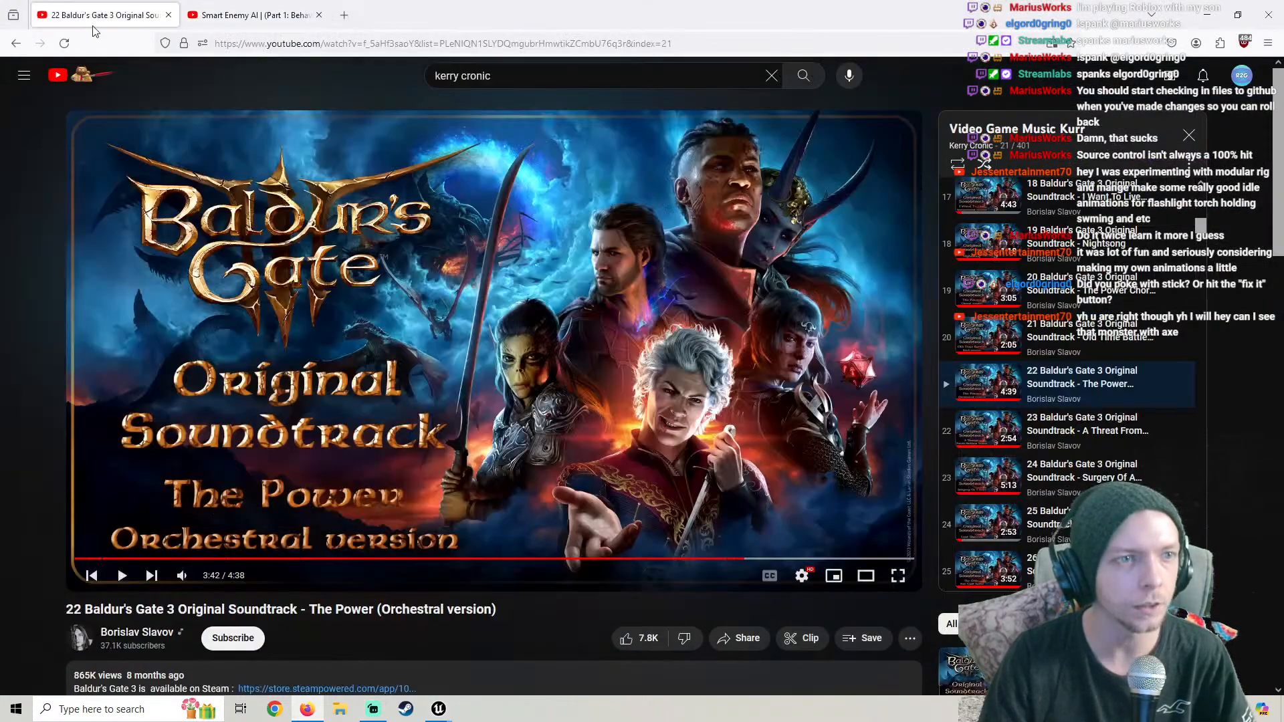
left_click(373, 709)
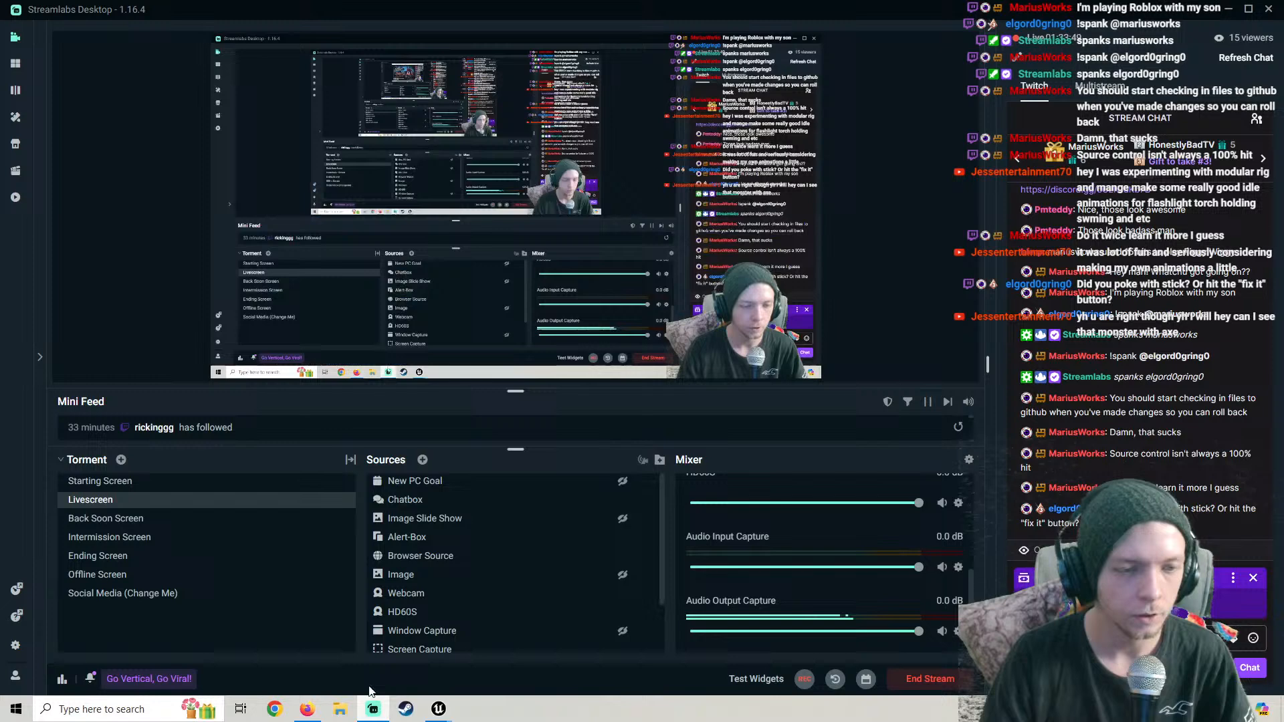
left_click(103, 520)
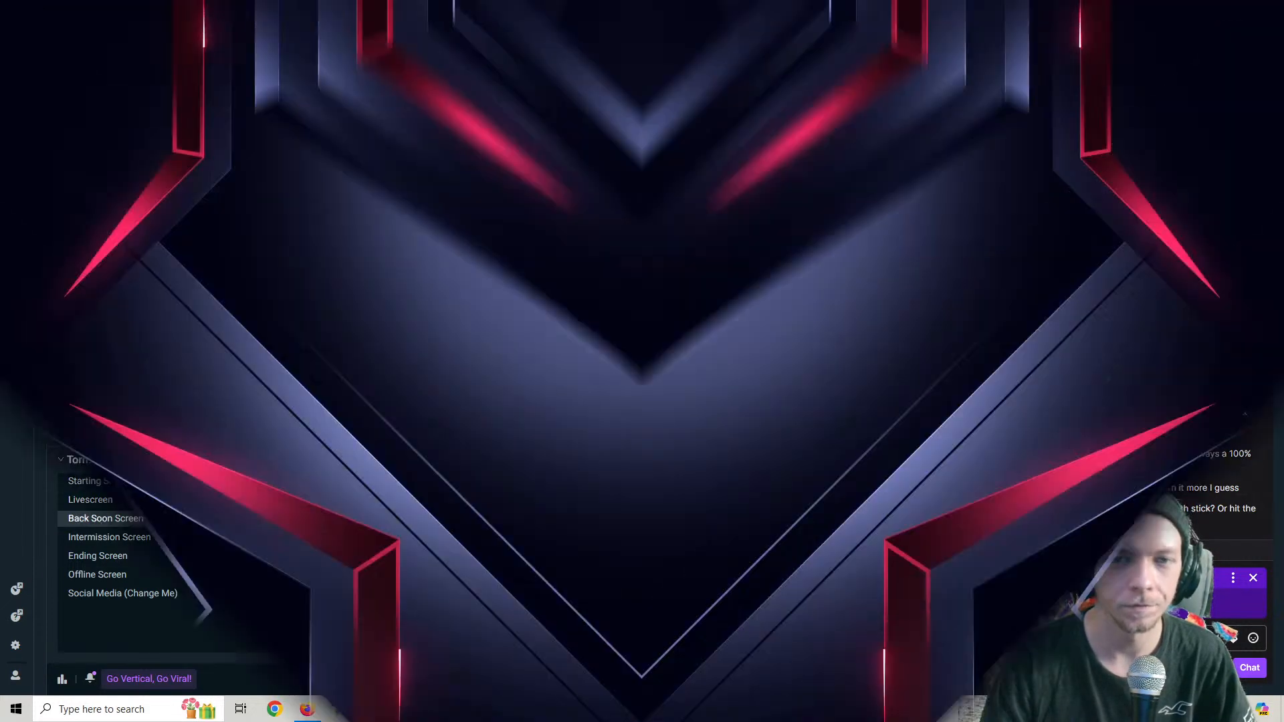